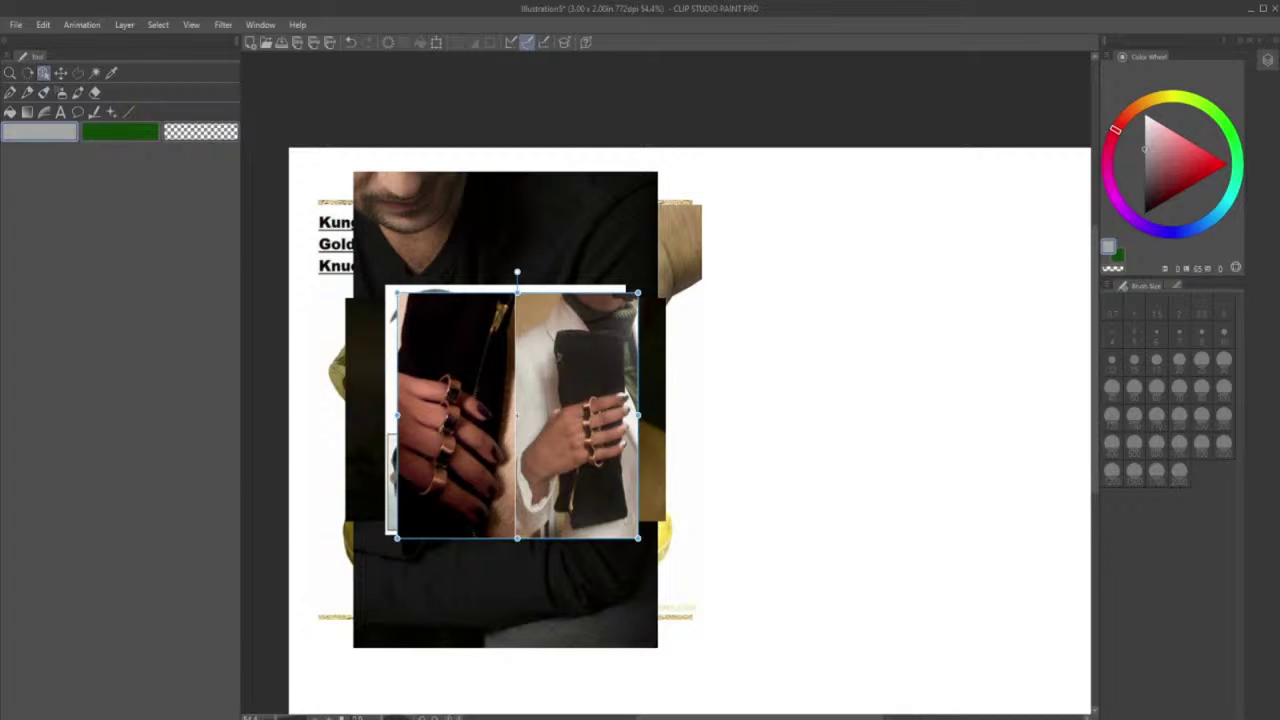
- Add a new layer directly above Layer 4, below the stack of reference images
left_click_drag(799, 717, 817, 717)
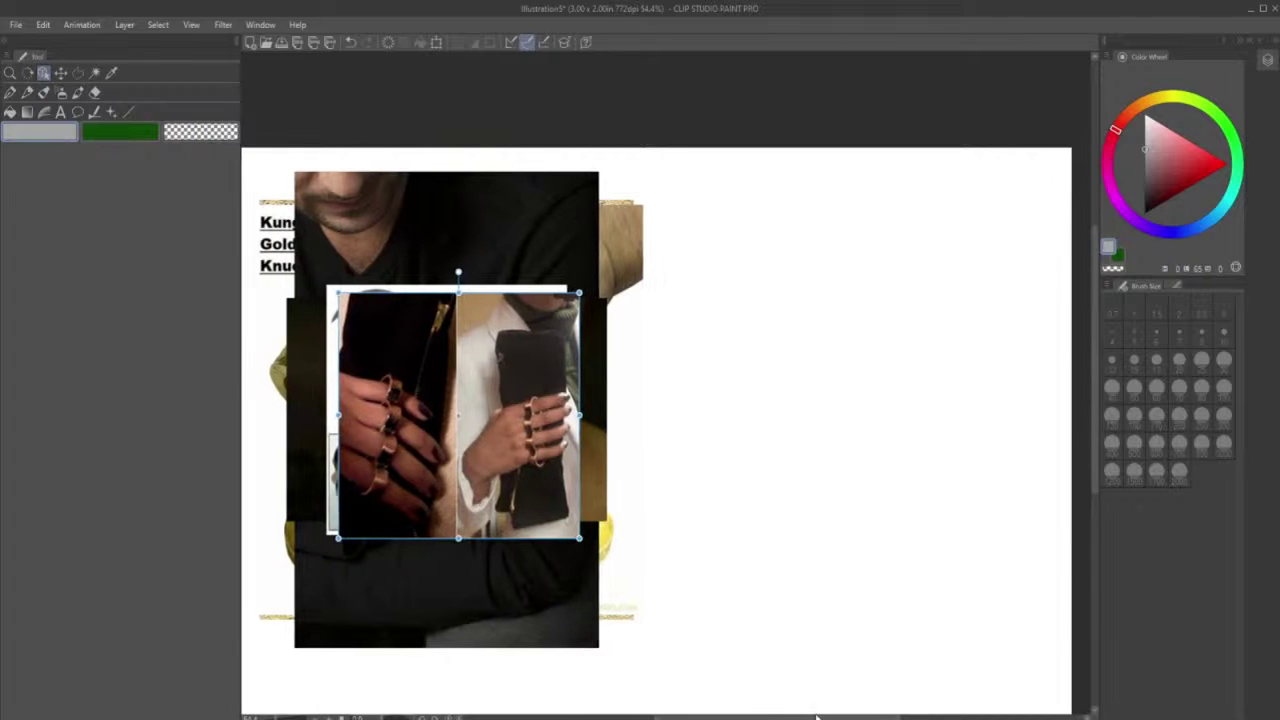
left_click(1254, 52)
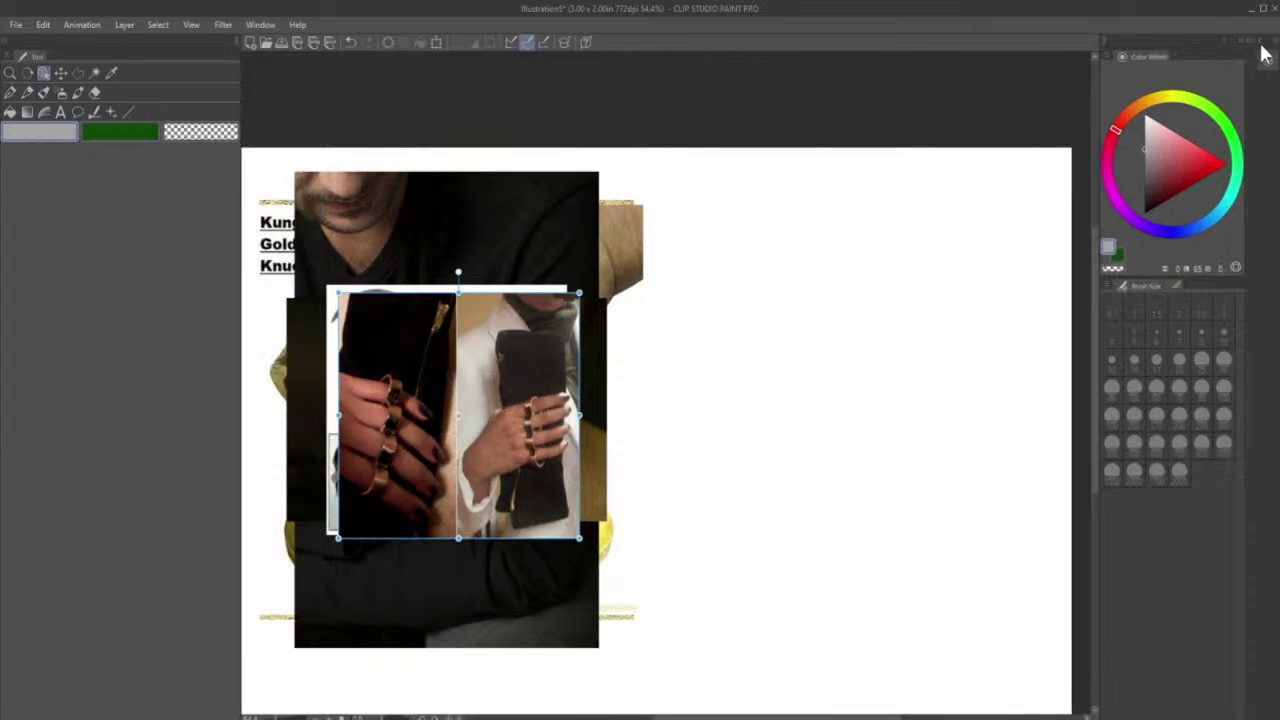
left_click(1260, 52)
left_click(1260, 52)
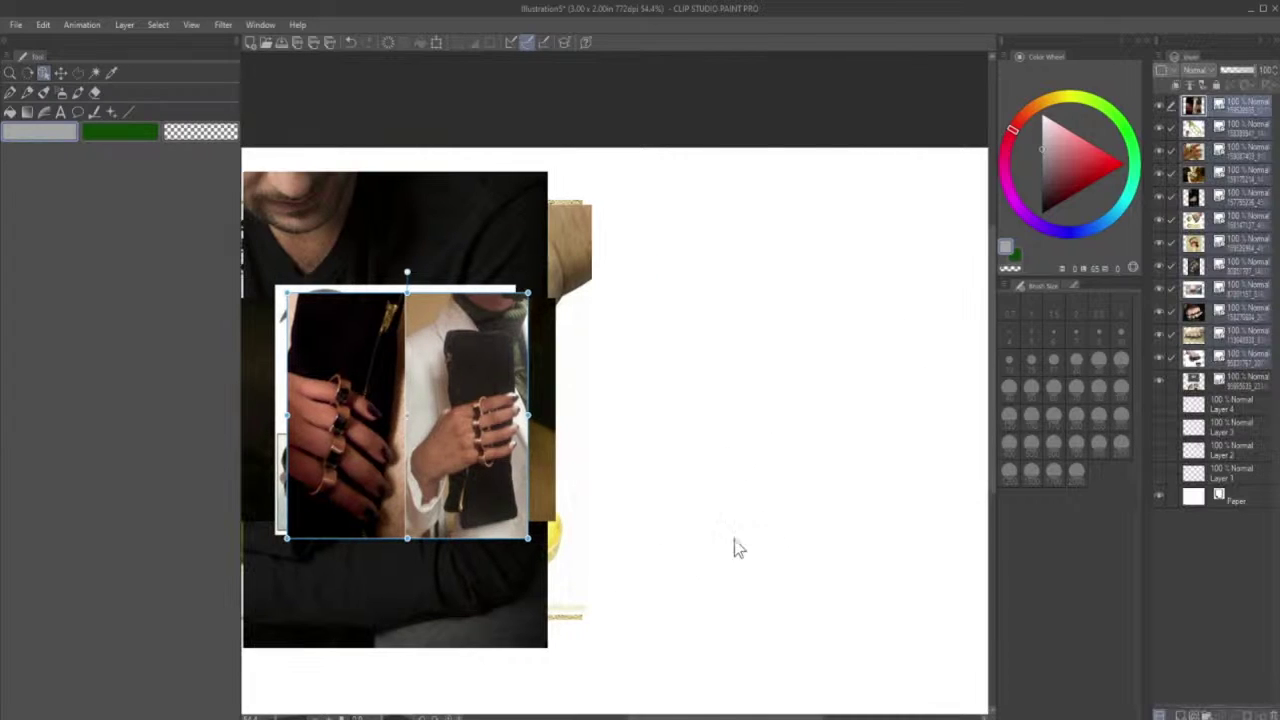
left_click(1210, 412)
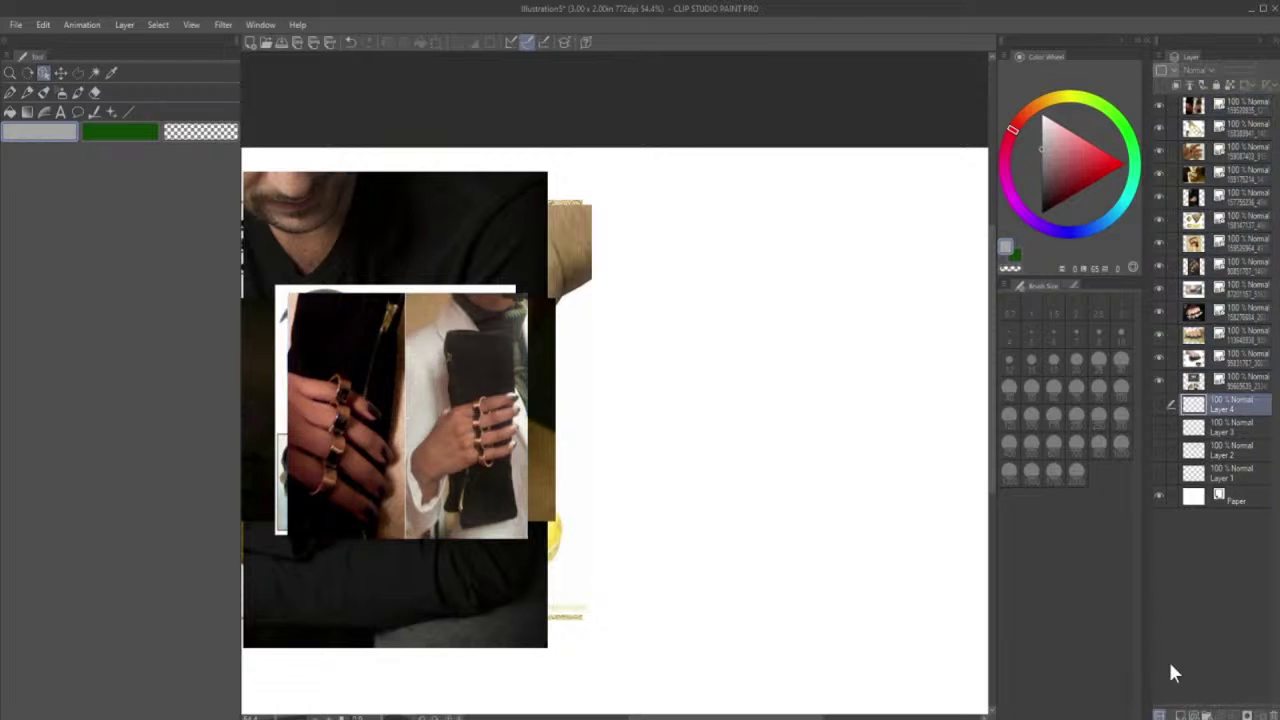
left_click(1180, 715)
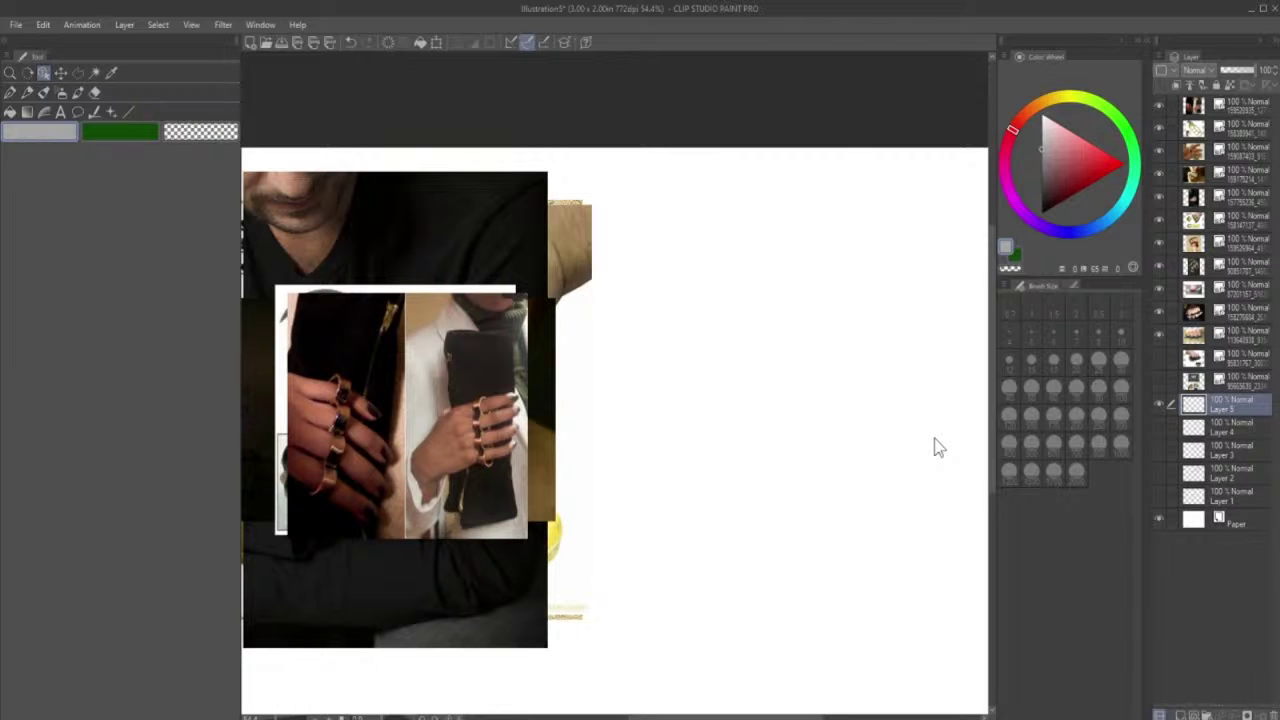
- Hide all the reference image layers except the photo of a fist wearing knuckles with cross cut-outs
left_click(562, 492)
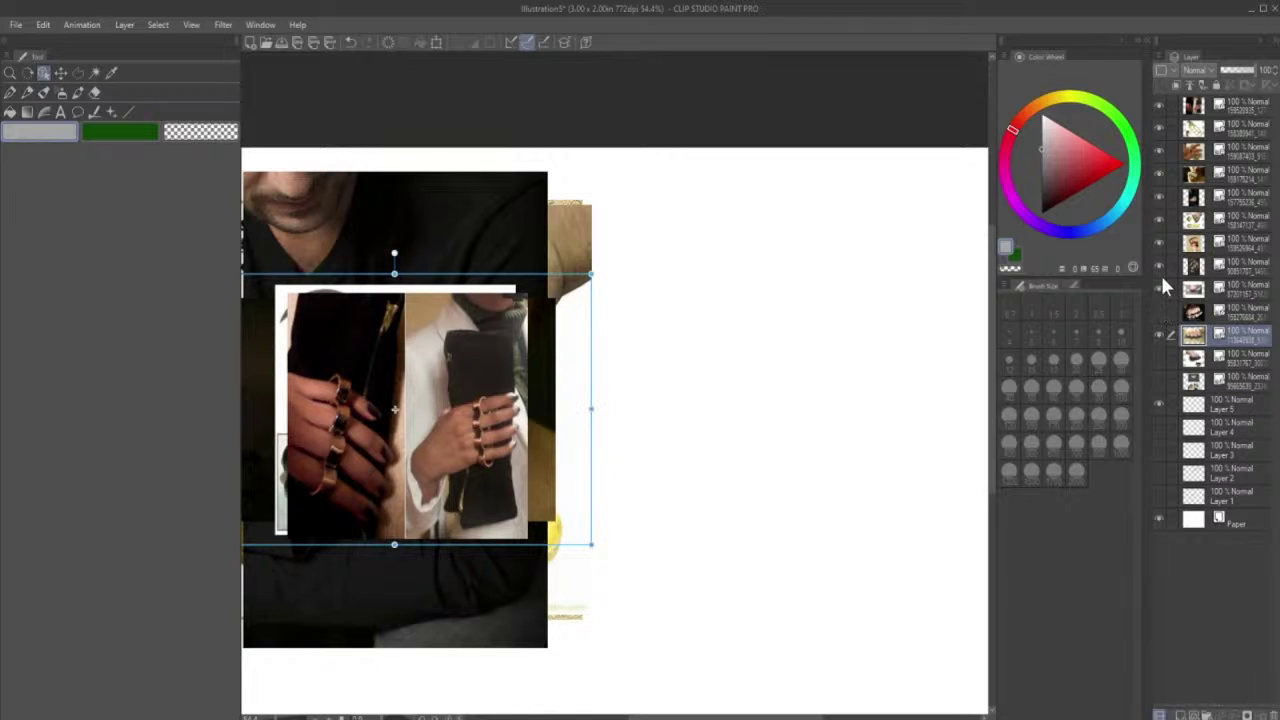
left_click_drag(1161, 281, 1158, 222)
left_click(1158, 197)
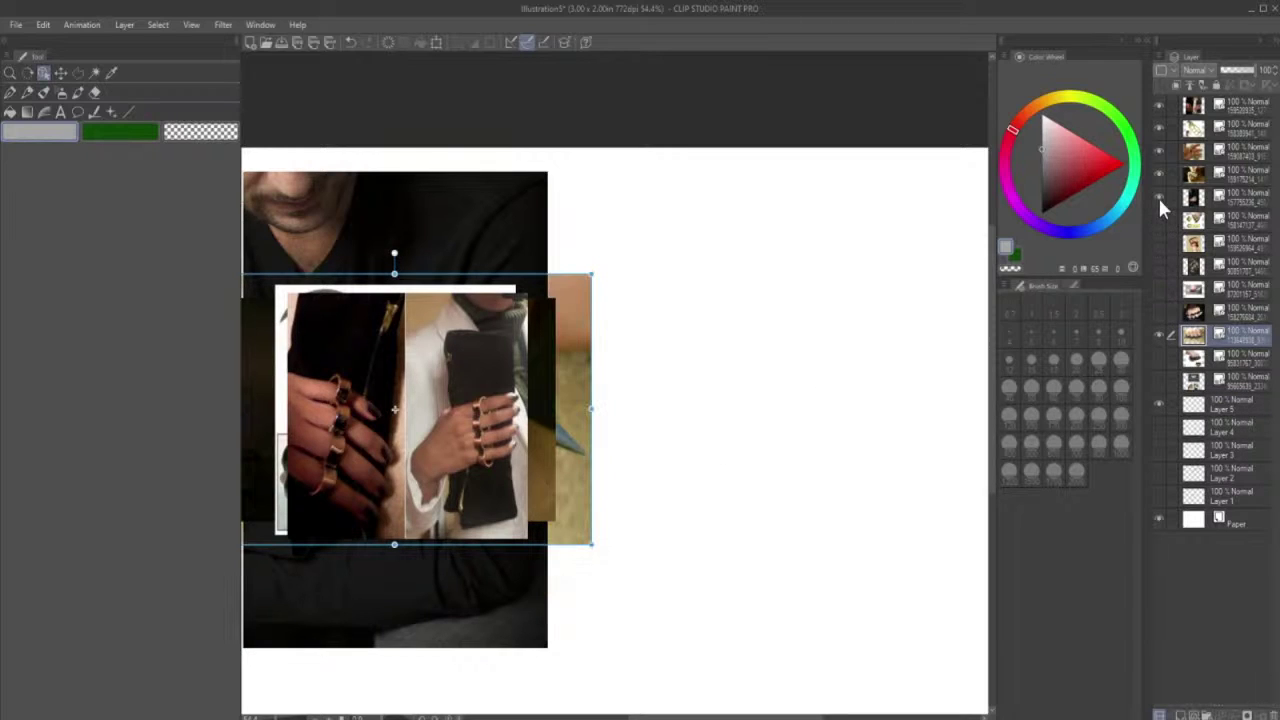
left_click(1159, 175)
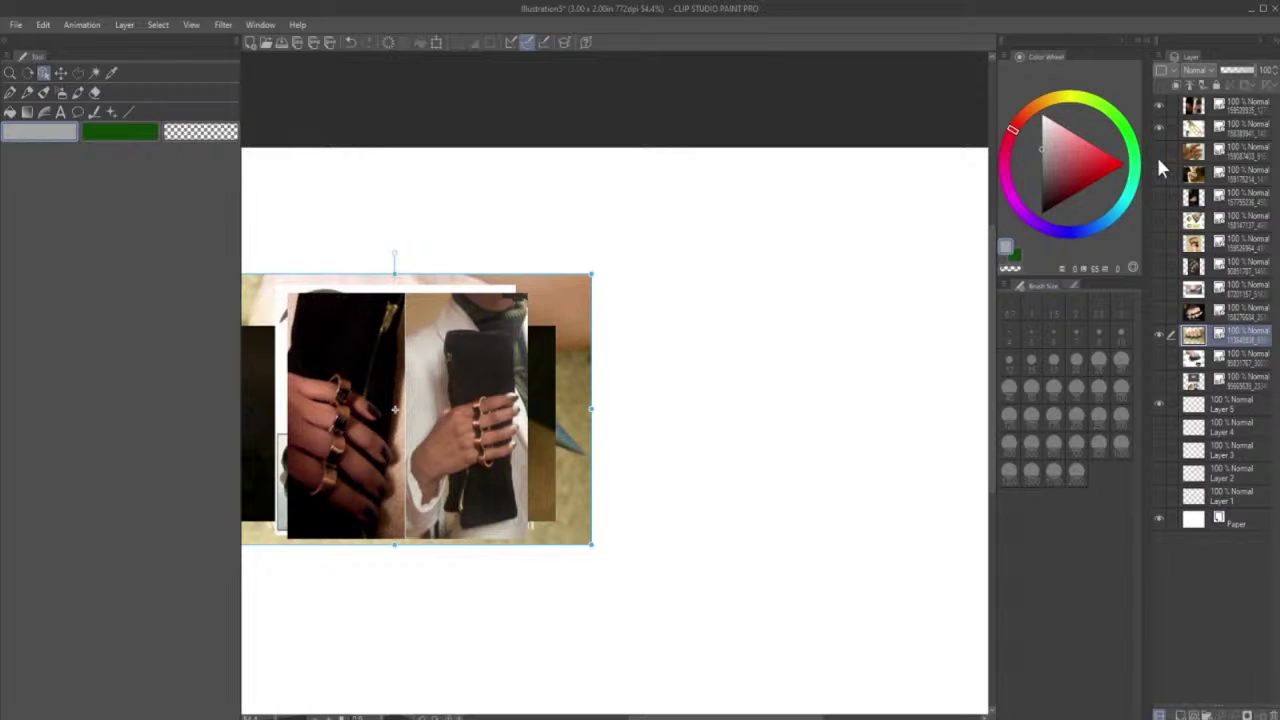
left_click(1158, 151)
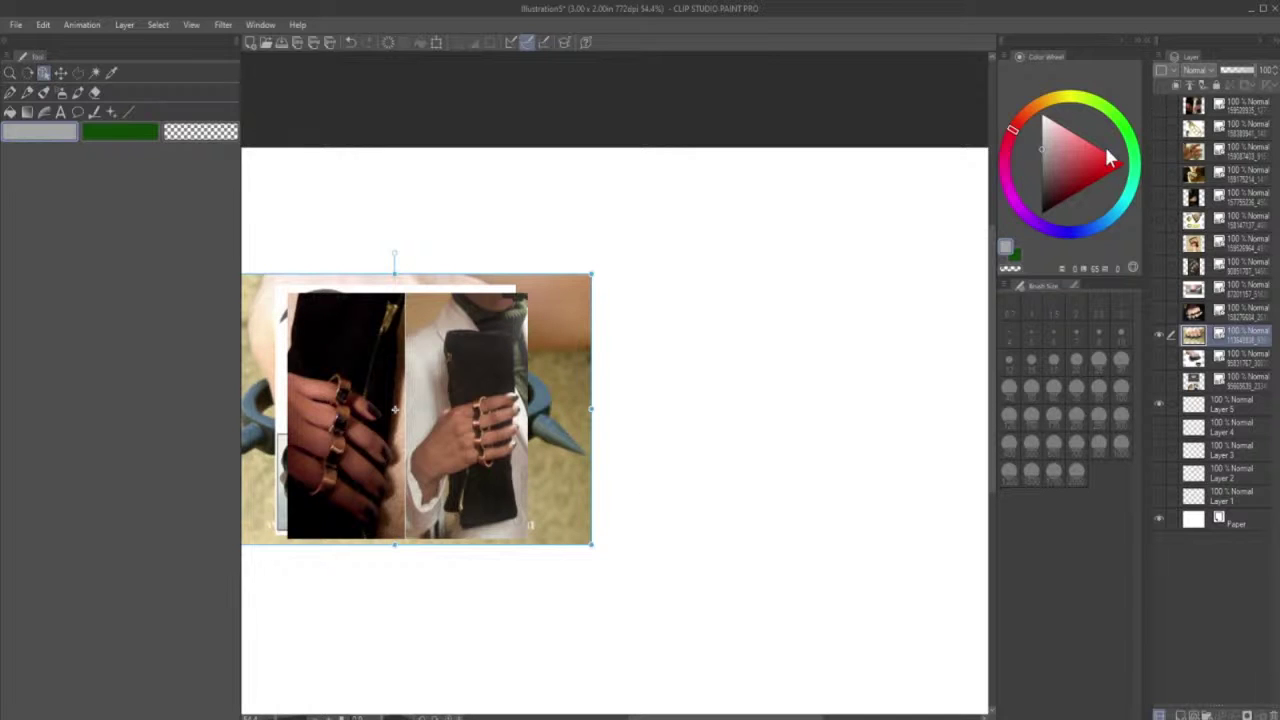
left_click(1159, 335)
left_click(1159, 312)
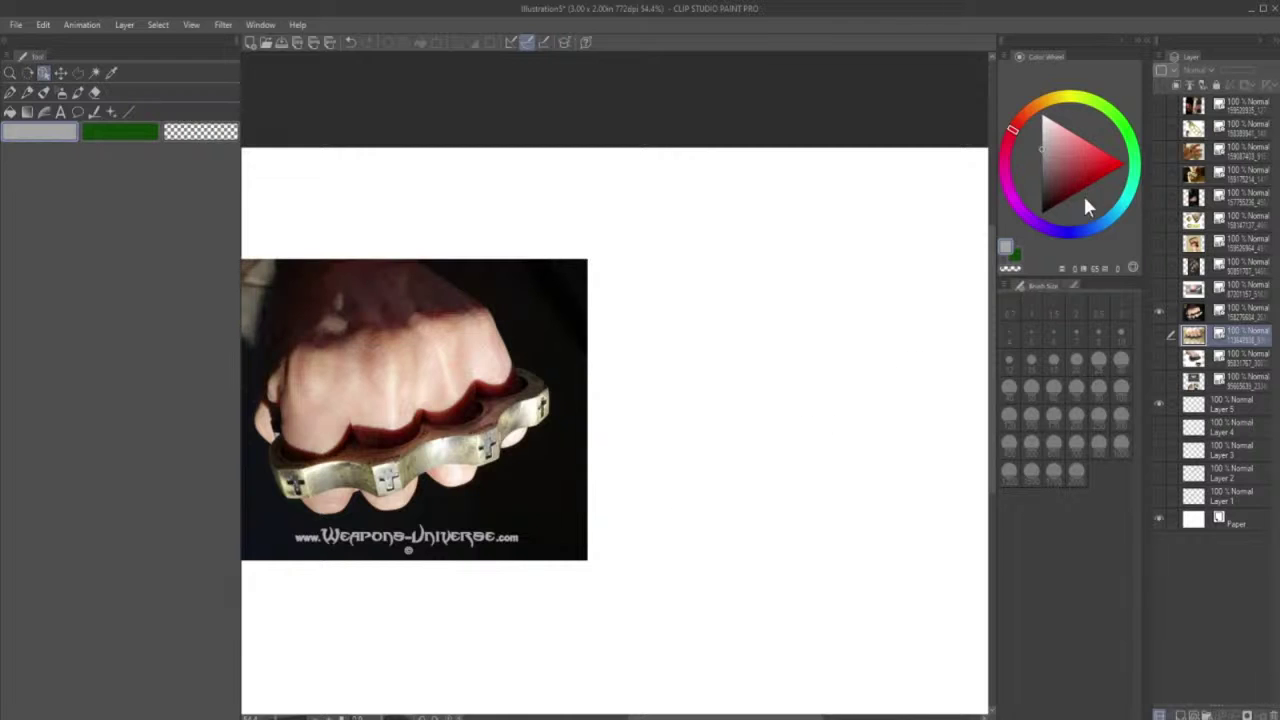
- Choose the Mechanical pencil and add a new layer directly above the visible fist photo
left_click(1265, 54)
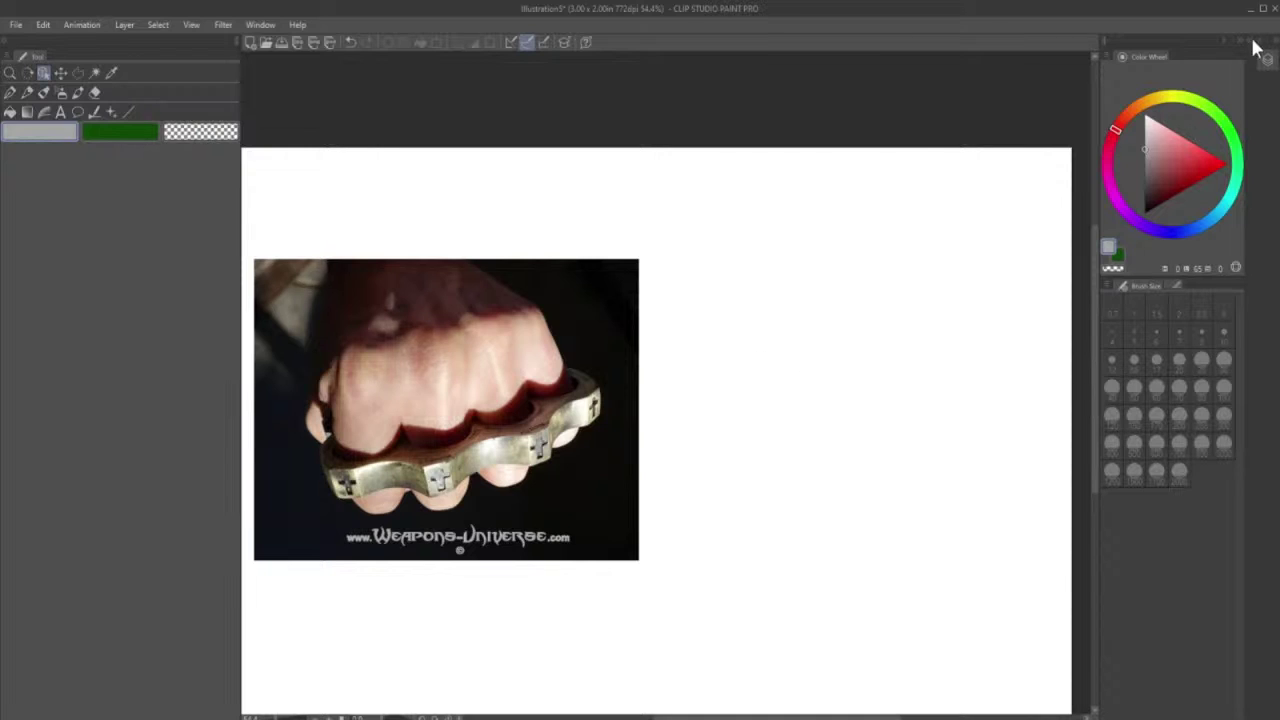
left_click(1265, 58)
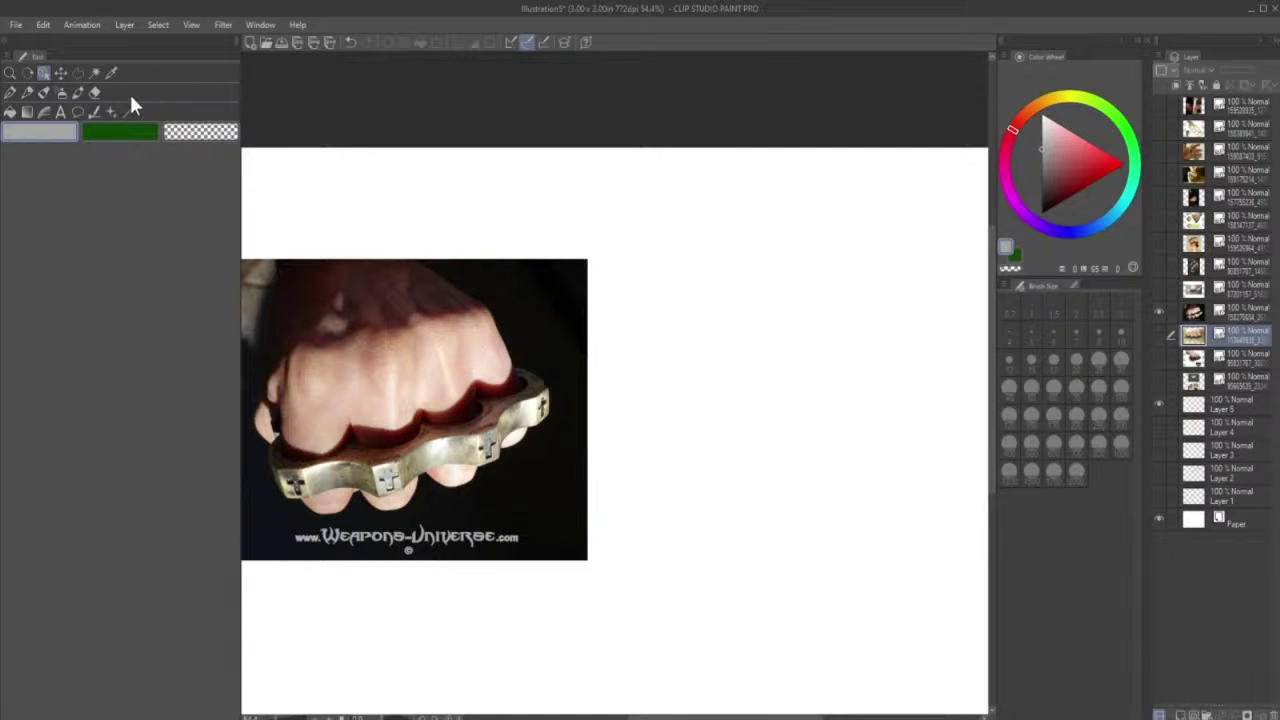
key("p")
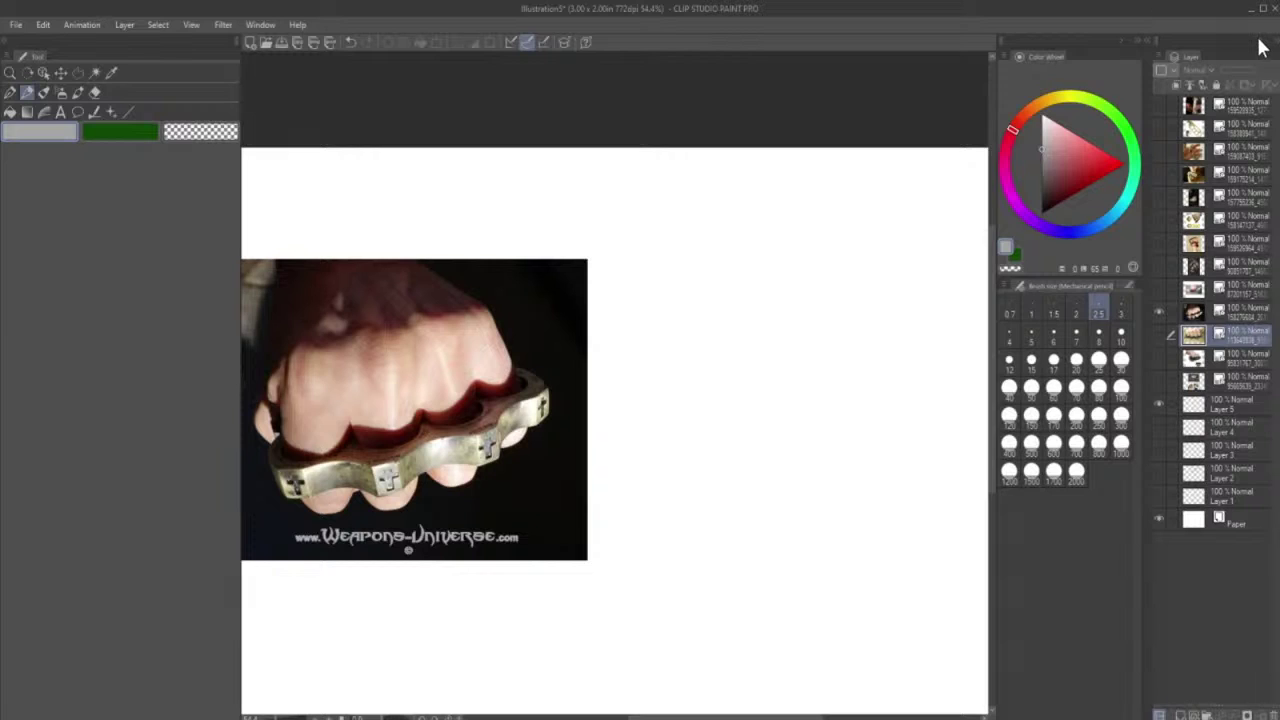
left_click(1262, 50)
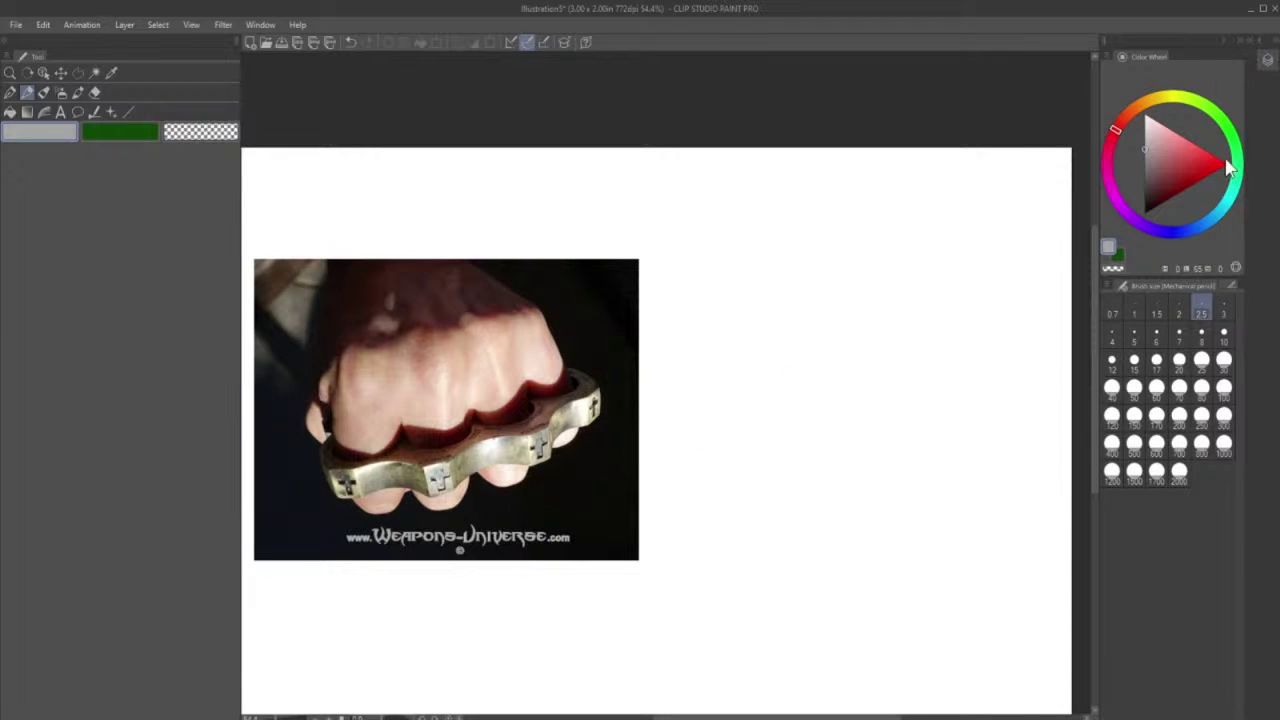
left_click(1256, 56)
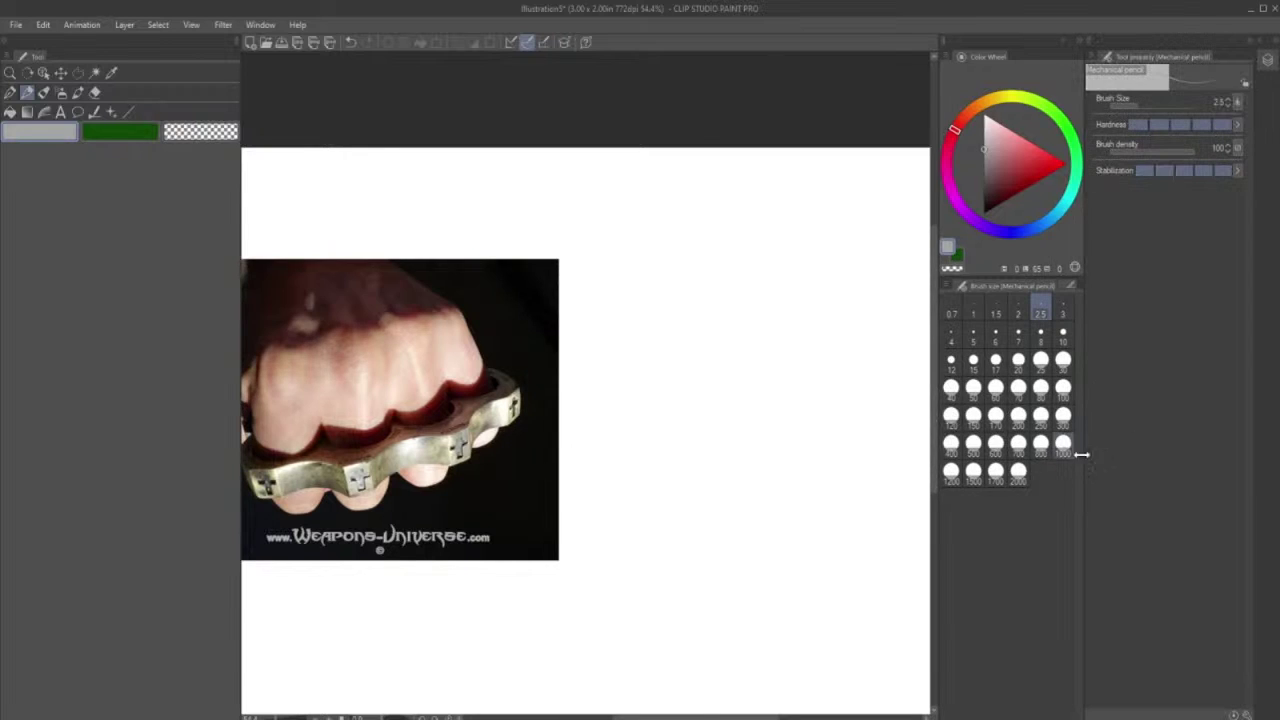
left_click(1240, 42)
left_click(1262, 58)
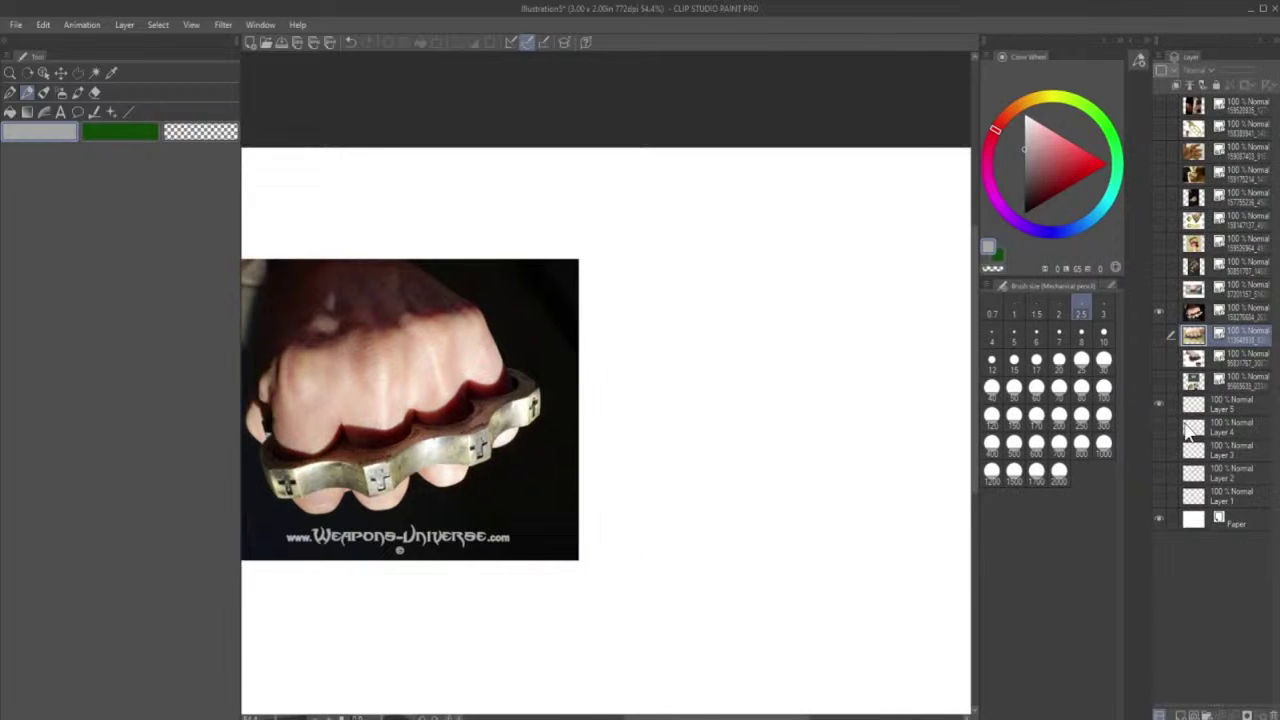
left_click(1217, 315)
left_click(1181, 714)
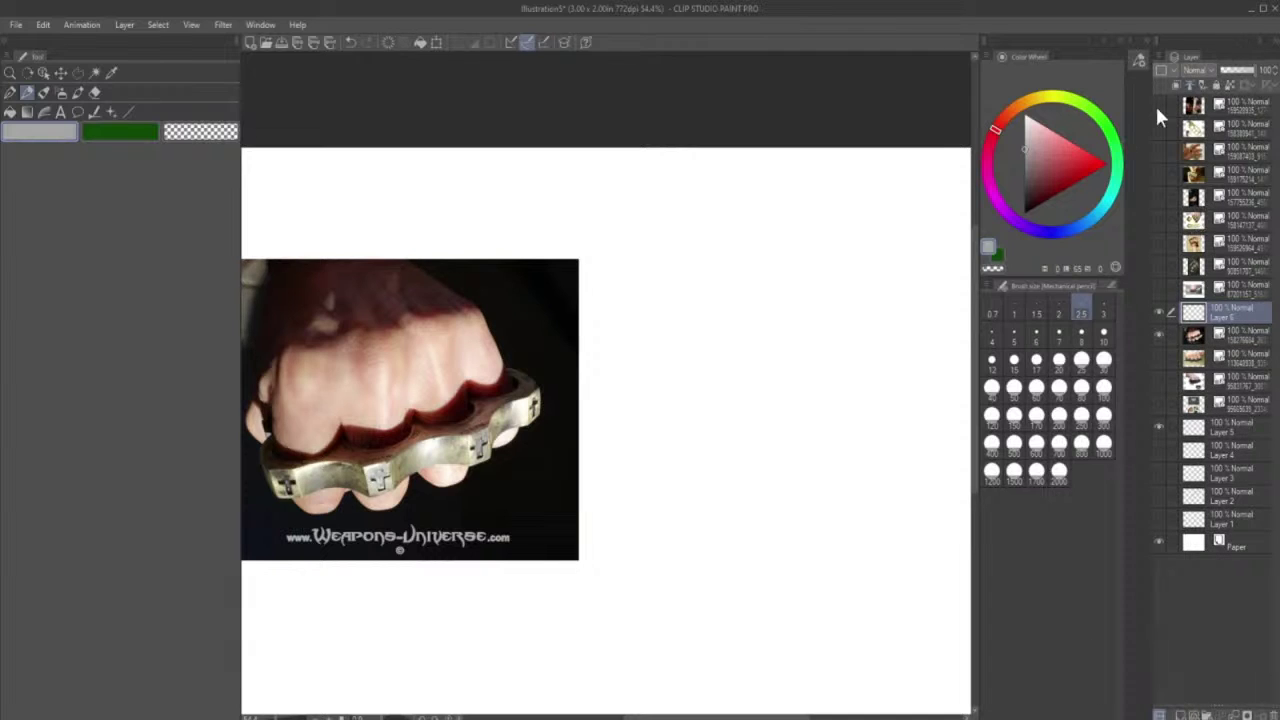
left_click(1250, 44)
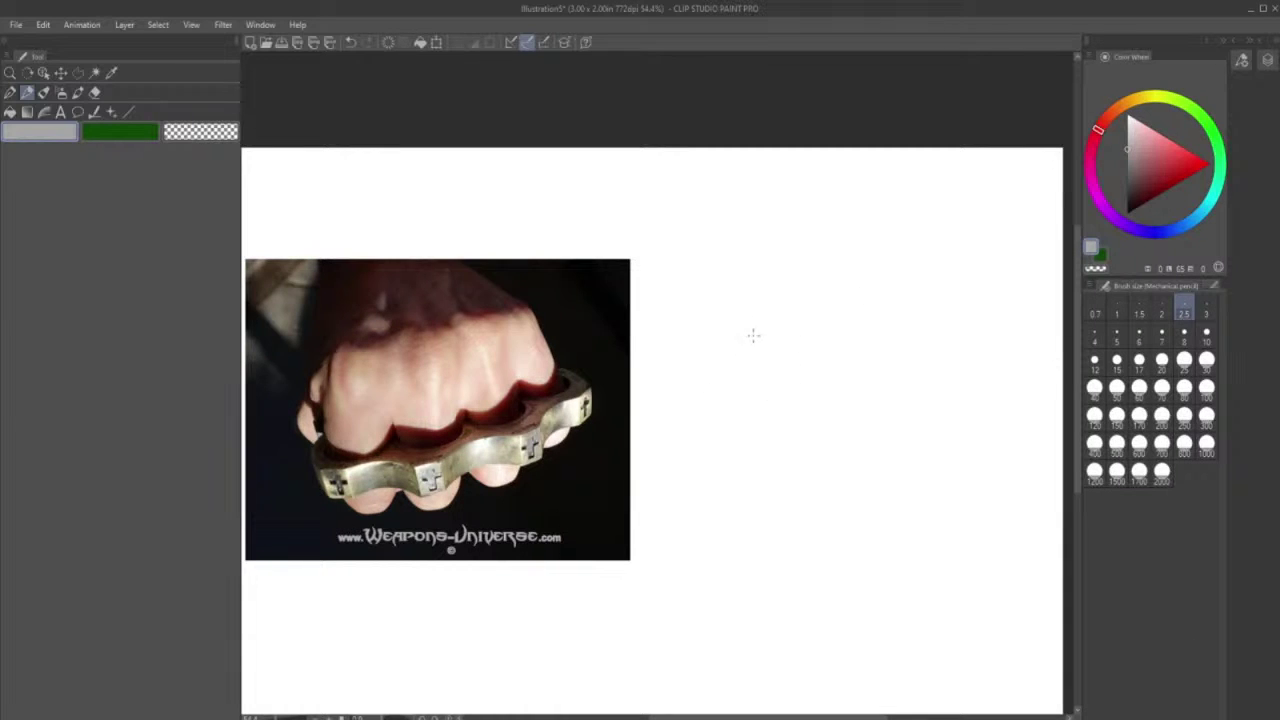
- Switch the drawing colour to dark red and sketch a rounded box for the back of the hand beside the photo
mouse_move(739, 413)
left_mouse_down()
mouse_move(740, 337)
mouse_move(832, 308)
left_mouse_up()
left_click(1161, 188)
mouse_move(747, 400)
left_mouse_down()
mouse_move(752, 321)
mouse_move(886, 302)
mouse_move(760, 324)
mouse_move(862, 304)
mouse_move(739, 401)
mouse_move(748, 368)
mouse_move(730, 435)
mouse_move(874, 433)
mouse_move(929, 399)
mouse_move(921, 303)
mouse_move(788, 317)
mouse_move(738, 437)
mouse_move(927, 424)
mouse_move(928, 319)
mouse_move(815, 302)
mouse_move(742, 399)
mouse_move(793, 443)
mouse_move(927, 429)
mouse_move(925, 331)
mouse_move(857, 305)
mouse_move(746, 364)
mouse_move(780, 454)
mouse_move(925, 437)
mouse_move(873, 303)
mouse_move(923, 349)
mouse_move(857, 304)
mouse_move(733, 375)
mouse_move(753, 466)
mouse_move(930, 439)
mouse_move(923, 331)
mouse_move(880, 302)
mouse_move(734, 337)
mouse_move(752, 463)
mouse_move(921, 428)
left_mouse_up()
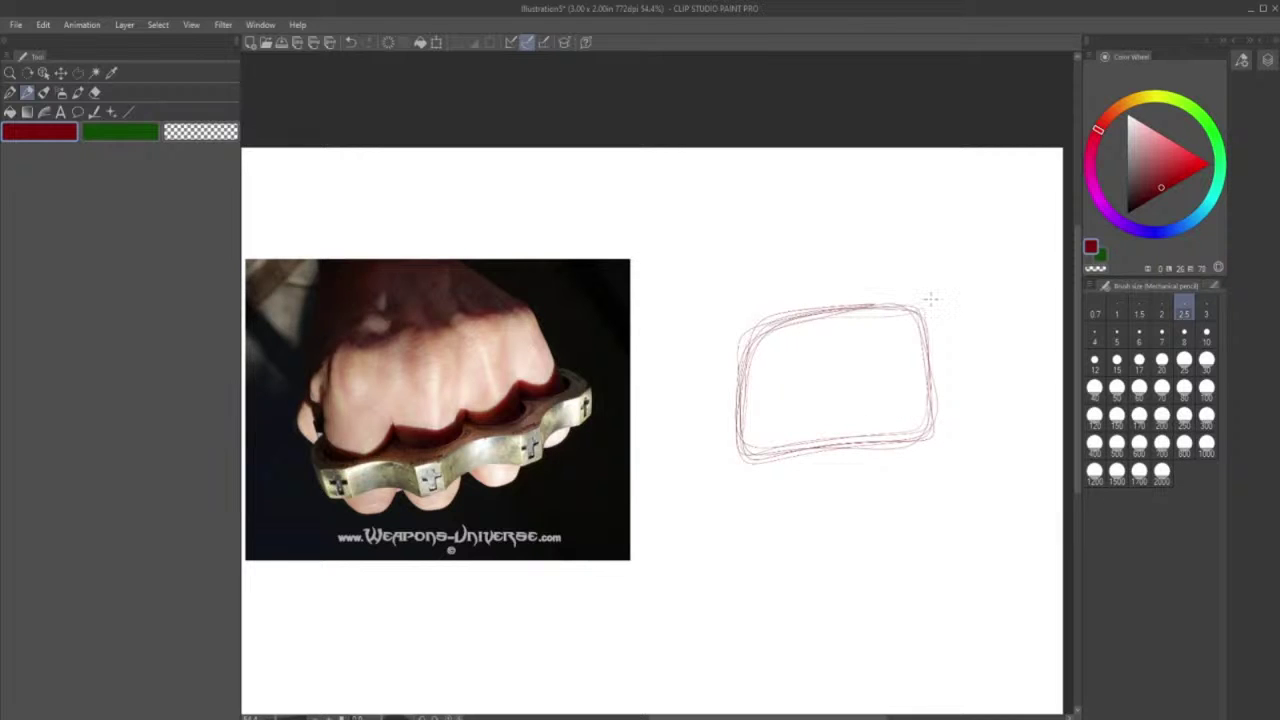
- Sketch a small pointed thumb bump on the box's outer side and the first finger joint in its lower corner
mouse_move(735, 370)
left_mouse_down()
mouse_move(710, 403)
mouse_move(726, 376)
mouse_move(714, 392)
mouse_move(712, 428)
left_mouse_up()
left_click(350, 44)
left_click_drag(731, 373, 717, 422)
left_click_drag(715, 392, 731, 437)
mouse_move(738, 366)
left_mouse_down()
mouse_move(715, 402)
mouse_move(738, 424)
left_mouse_up()
left_click_drag(778, 428, 750, 460)
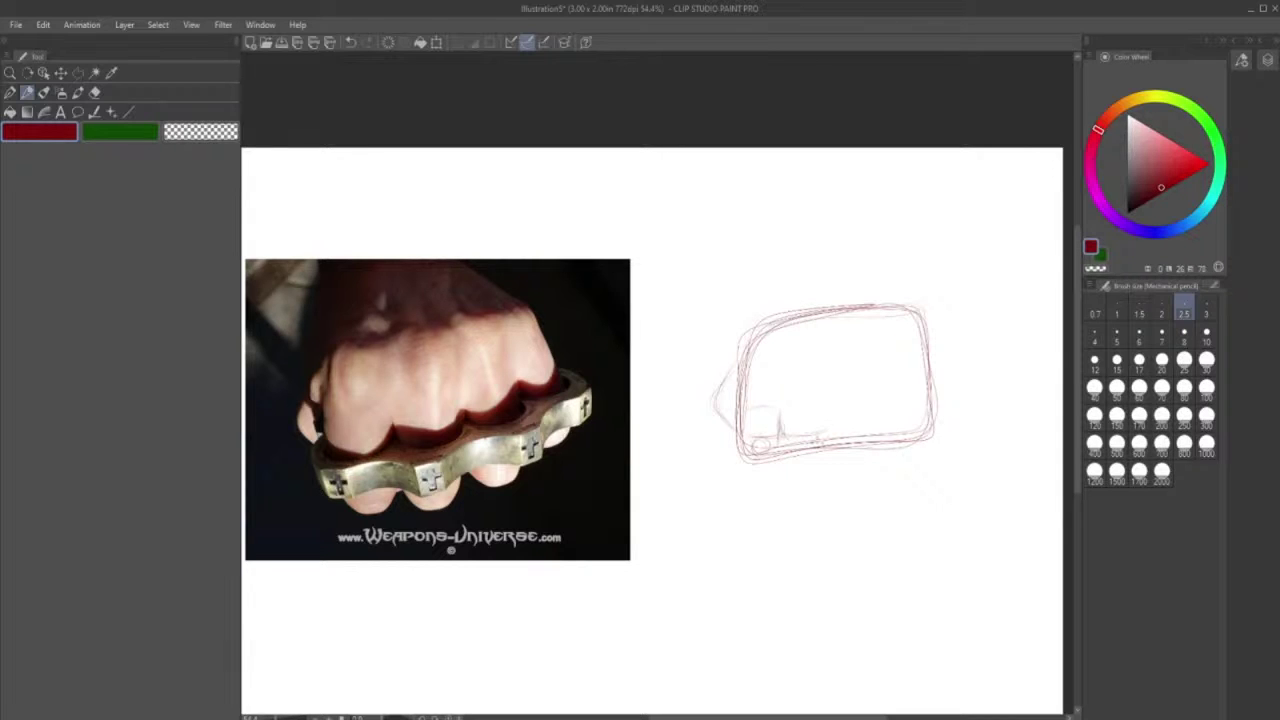
- Draw joint circles along the box's lower edge and the scalloped line of the finger openings above them
mouse_move(812, 438)
left_mouse_down()
mouse_move(805, 453)
mouse_move(914, 436)
mouse_move(910, 423)
left_mouse_up()
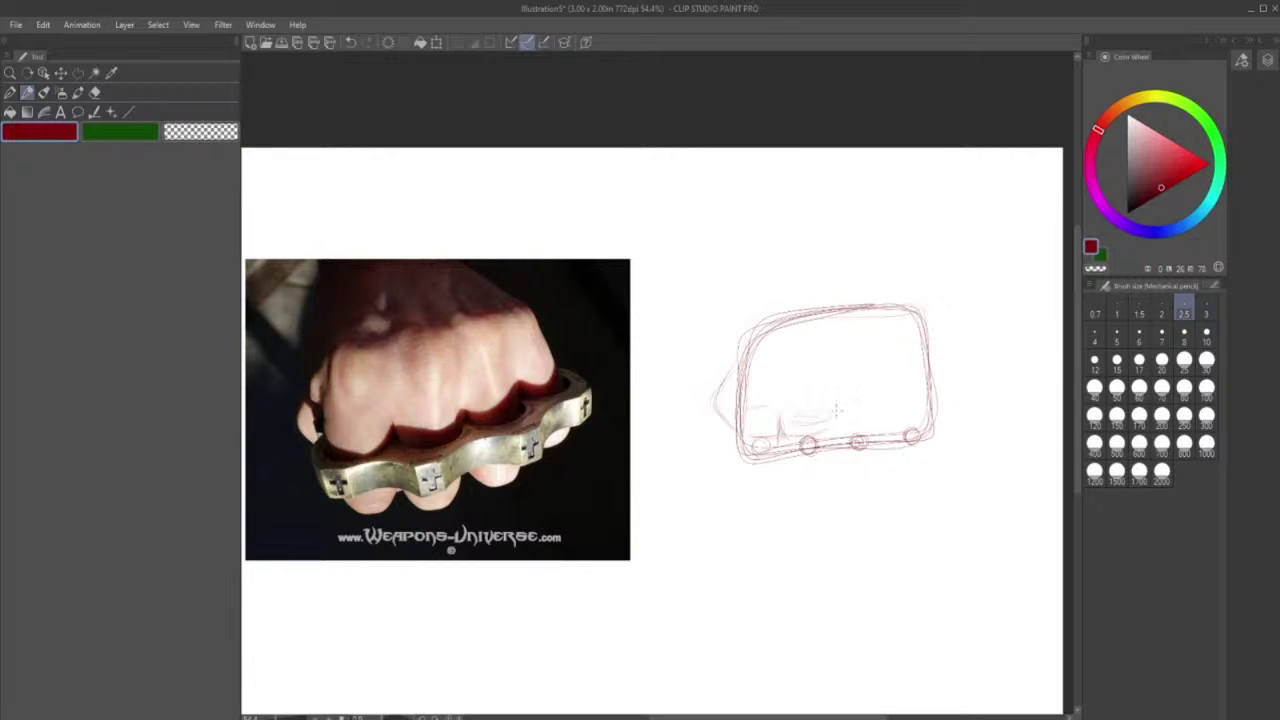
mouse_move(802, 418)
left_mouse_down()
mouse_move(830, 414)
mouse_move(808, 412)
mouse_move(834, 431)
mouse_move(785, 433)
mouse_move(846, 430)
left_mouse_up()
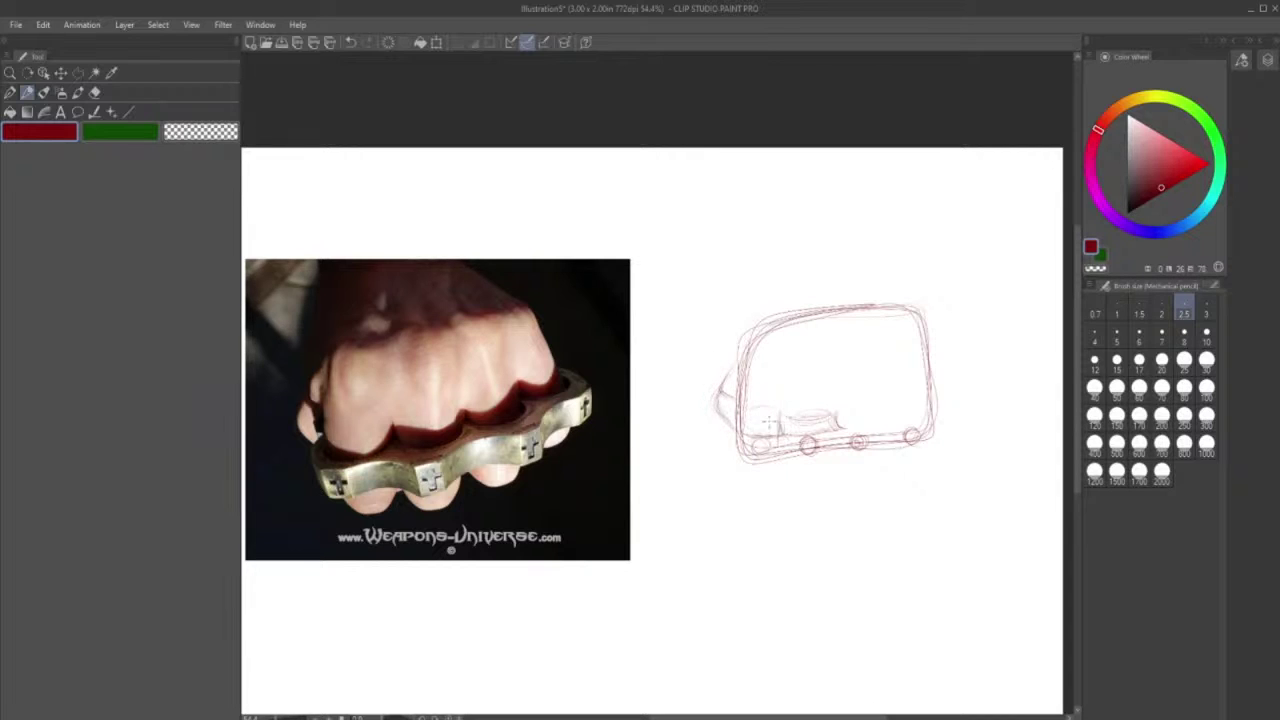
mouse_move(743, 402)
left_mouse_down()
mouse_move(787, 403)
mouse_move(776, 418)
mouse_move(791, 395)
mouse_move(842, 423)
mouse_move(833, 408)
mouse_move(900, 410)
mouse_move(934, 387)
mouse_move(881, 402)
mouse_move(935, 390)
mouse_move(898, 408)
mouse_move(912, 389)
mouse_move(895, 408)
mouse_move(936, 404)
mouse_move(936, 393)
mouse_move(940, 430)
left_mouse_up()
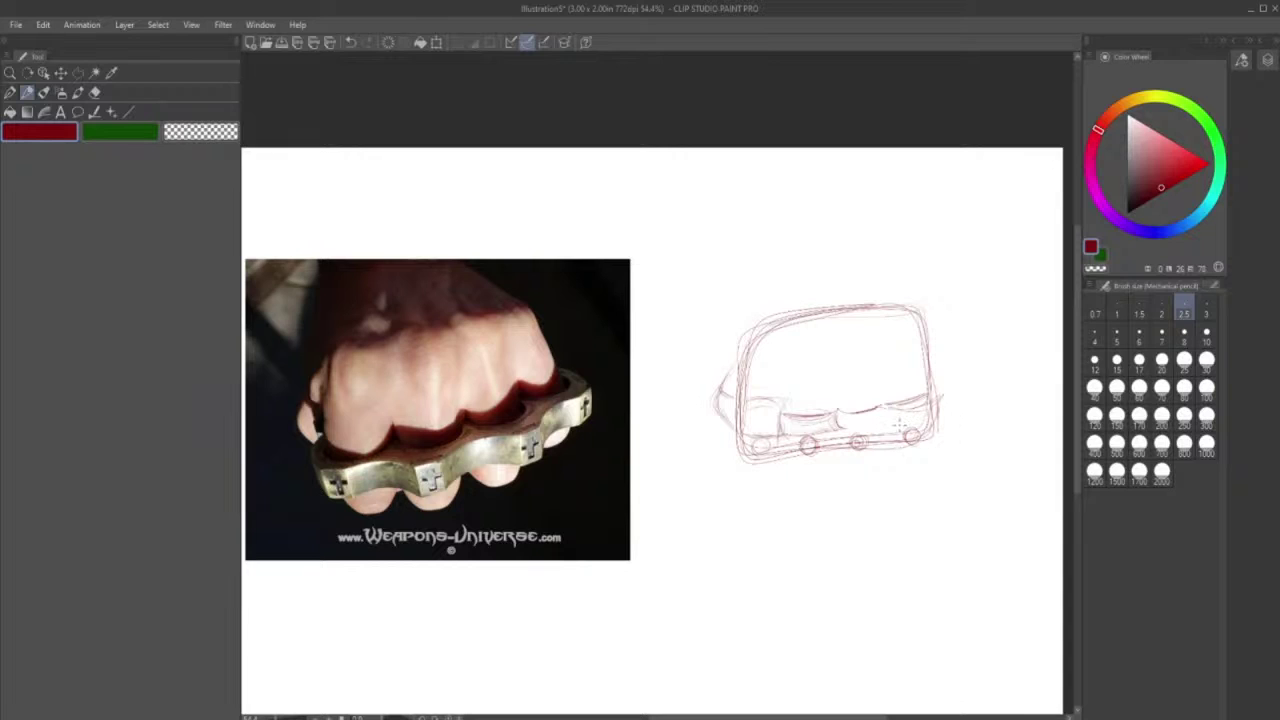
- Sketch the finger dividers, the protruding end of the knuckle band and the rounded finger ends beneath it
mouse_move(888, 416)
left_mouse_down()
mouse_move(886, 438)
mouse_move(887, 404)
mouse_move(888, 442)
mouse_move(910, 441)
left_mouse_up()
mouse_move(940, 400)
left_mouse_down()
mouse_move(954, 398)
mouse_move(936, 434)
mouse_move(945, 394)
mouse_move(952, 424)
mouse_move(936, 437)
mouse_move(861, 411)
mouse_move(885, 407)
mouse_move(840, 413)
mouse_move(836, 436)
mouse_move(888, 437)
mouse_move(878, 448)
left_mouse_up()
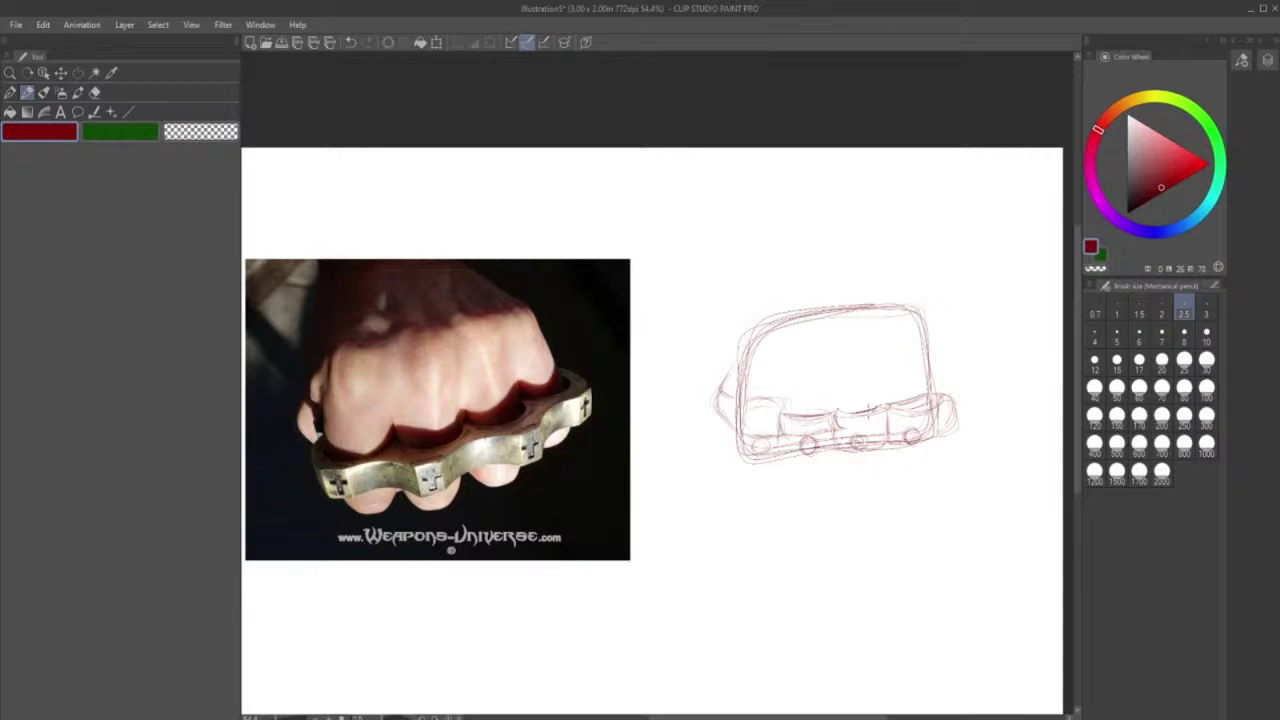
left_click_drag(777, 438, 781, 453)
mouse_move(783, 410)
left_mouse_down()
mouse_move(785, 462)
mouse_move(850, 472)
mouse_move(803, 424)
mouse_move(782, 440)
mouse_move(820, 452)
mouse_move(830, 435)
mouse_move(790, 459)
mouse_move(812, 472)
mouse_move(828, 461)
mouse_move(799, 471)
mouse_move(814, 473)
mouse_move(793, 463)
mouse_move(826, 471)
left_mouse_up()
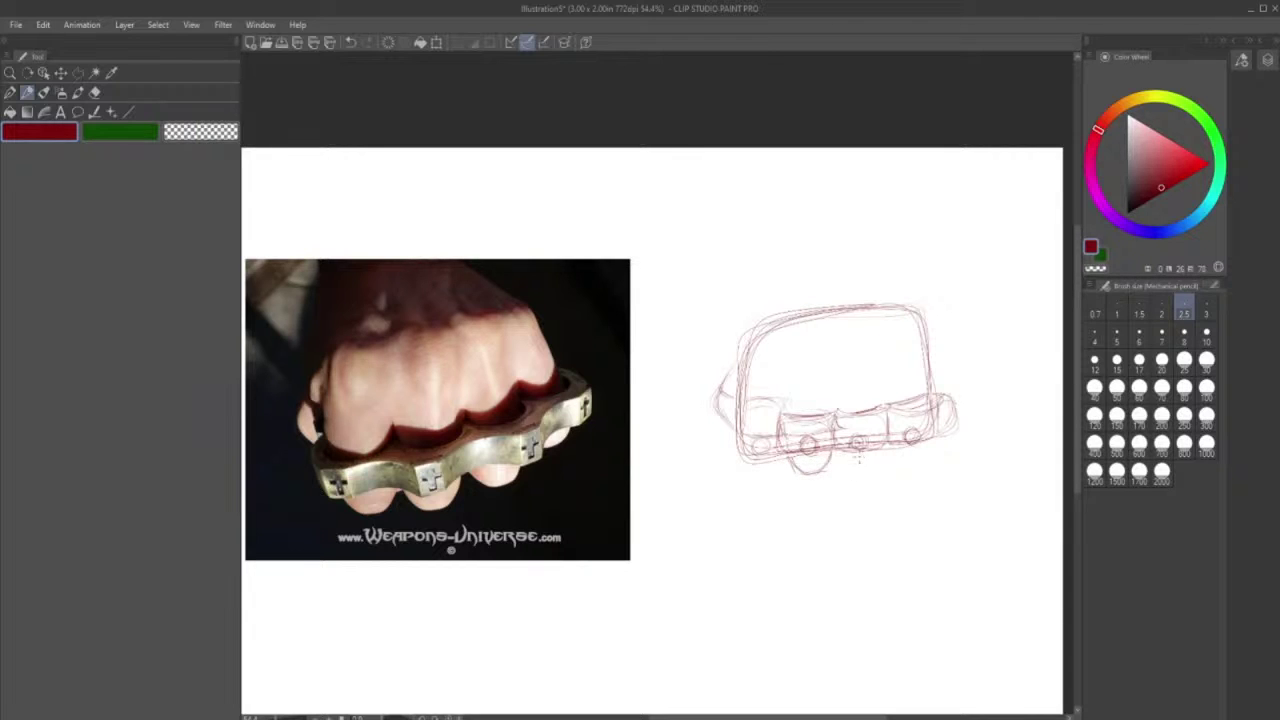
mouse_move(840, 452)
left_mouse_down()
mouse_move(847, 468)
mouse_move(884, 474)
mouse_move(856, 471)
left_mouse_up()
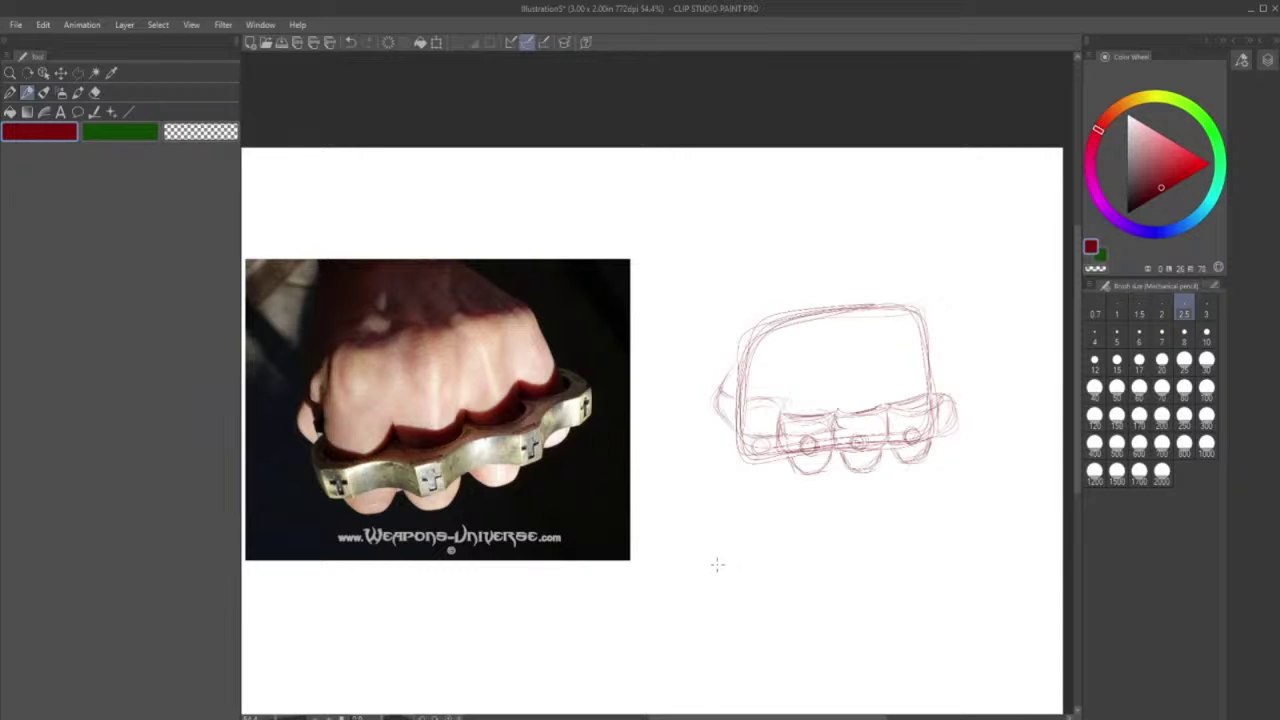
- Clear the sketch and trace one curve along the knuckles and one under the fingers on the photo at brush size 50
left_click(390, 42)
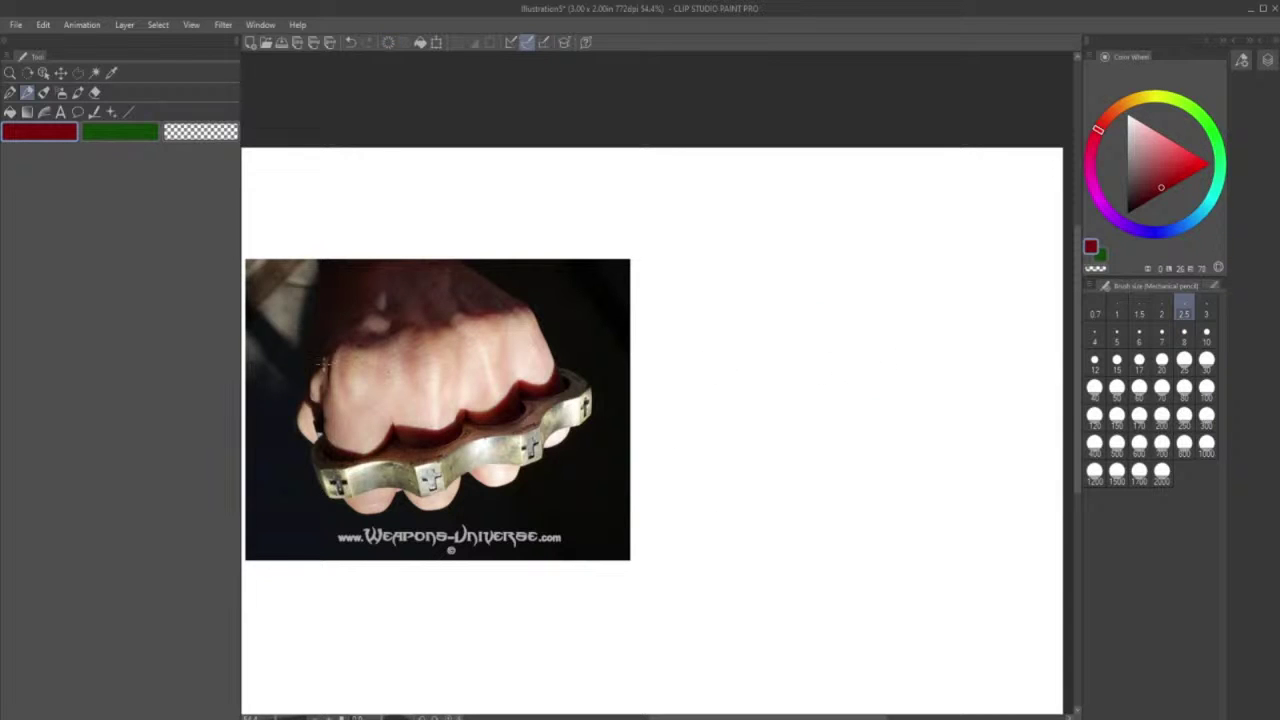
mouse_move(390, 371)
left_mouse_down()
mouse_move(472, 326)
mouse_move(334, 364)
mouse_move(548, 288)
left_mouse_up()
left_click(1118, 391)
mouse_move(548, 288)
left_mouse_down()
mouse_move(466, 333)
mouse_move(300, 352)
left_mouse_up()
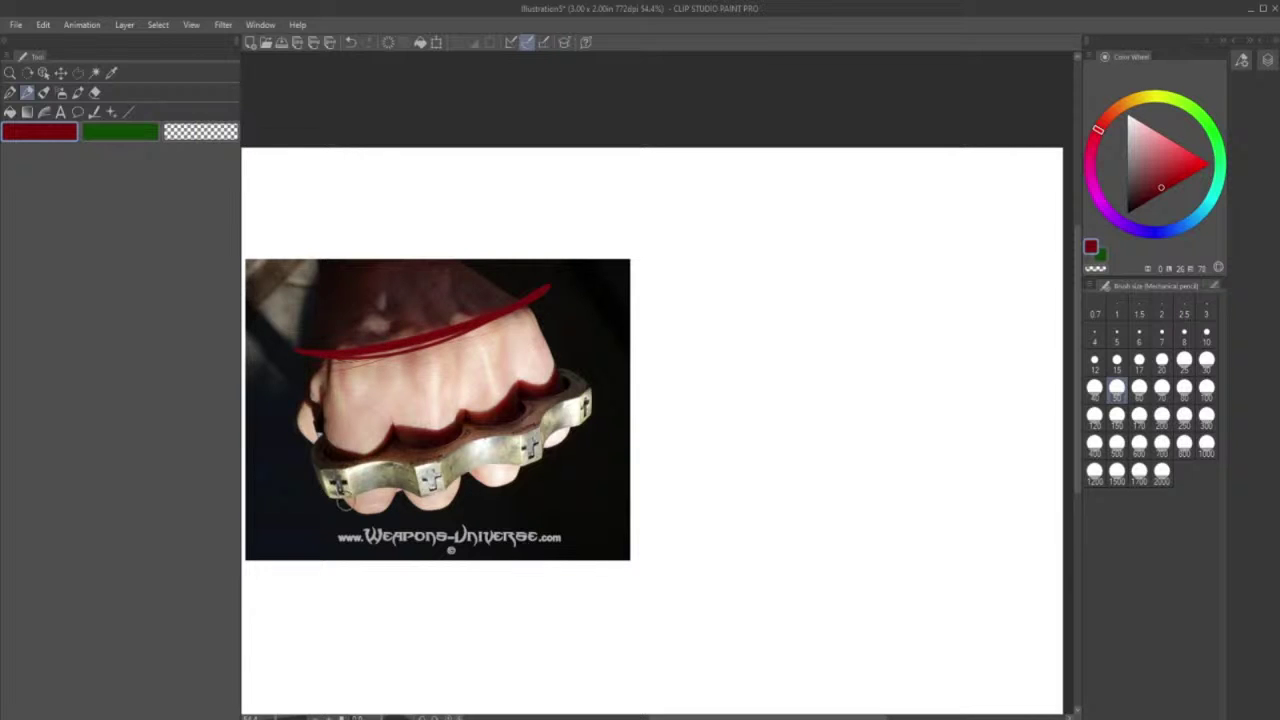
mouse_move(346, 501)
left_mouse_down()
mouse_move(475, 491)
mouse_move(590, 400)
left_mouse_up()
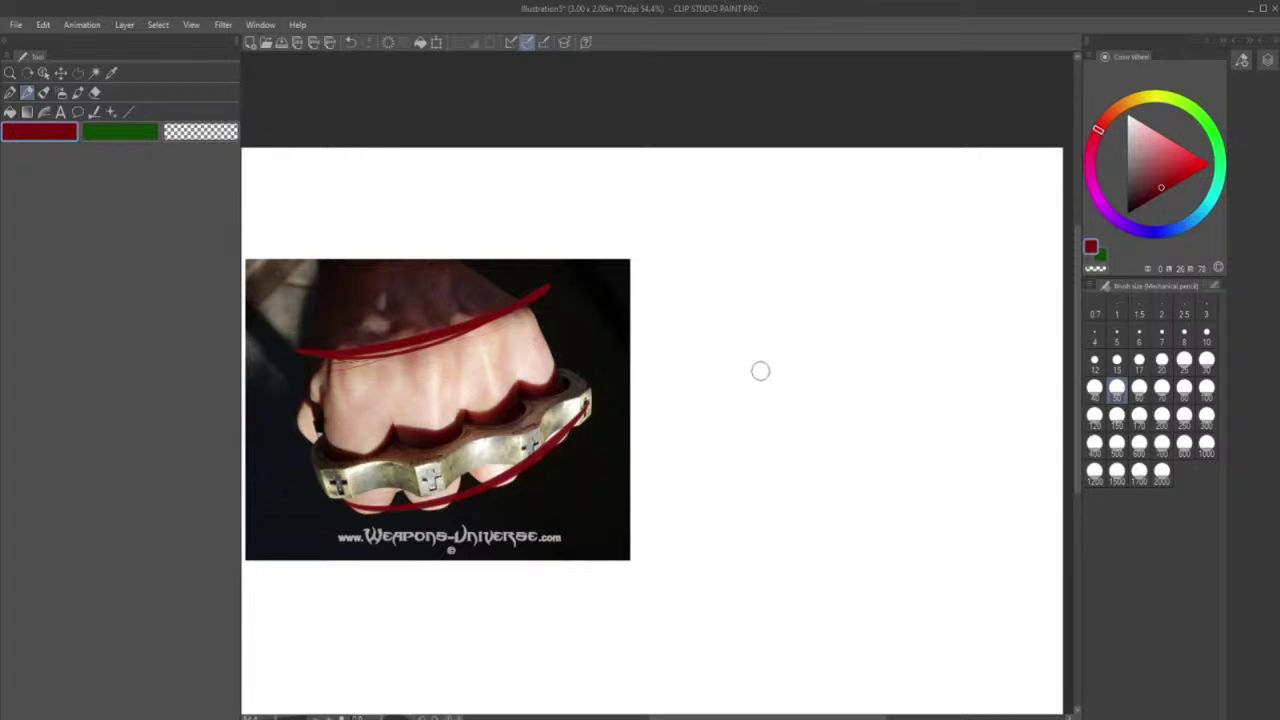
- Draw two matching upward-sweeping guide curves on the blank area beside the photo with brush size 7
left_click(1161, 333)
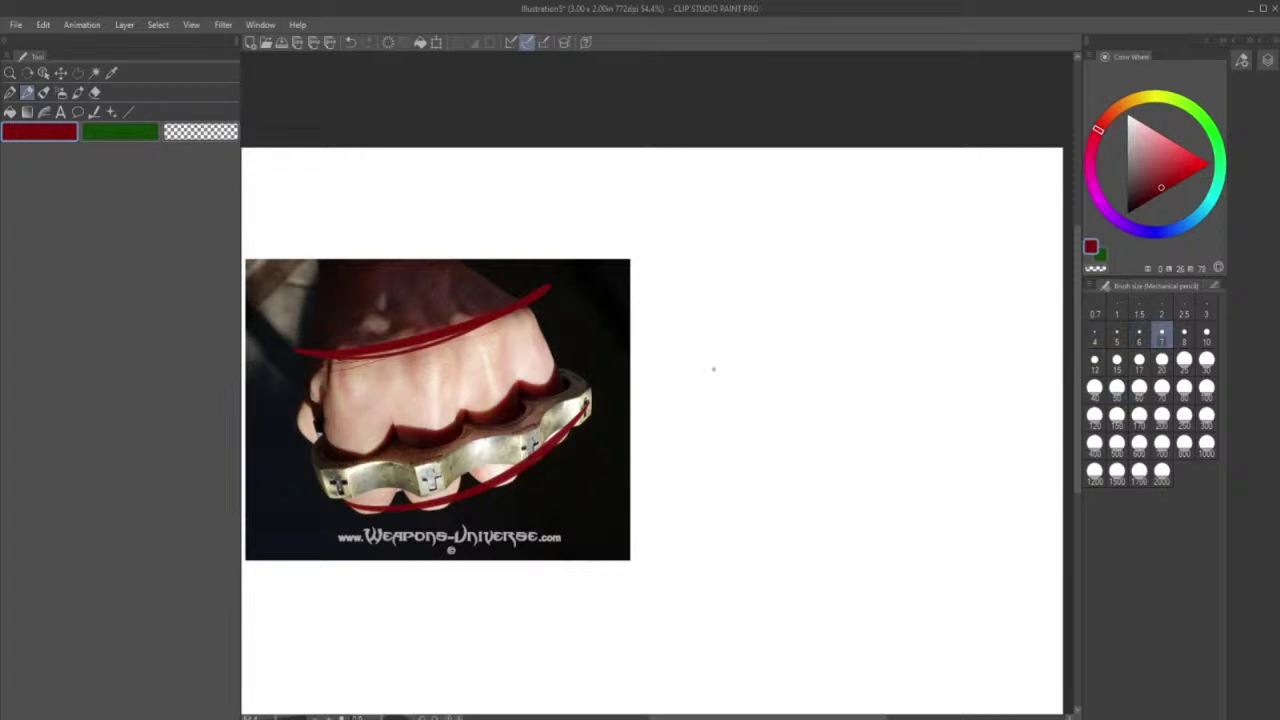
mouse_move(700, 371)
left_mouse_down()
mouse_move(761, 370)
mouse_move(906, 310)
left_mouse_up()
mouse_move(720, 477)
left_mouse_down()
mouse_move(820, 463)
mouse_move(925, 401)
left_mouse_up()
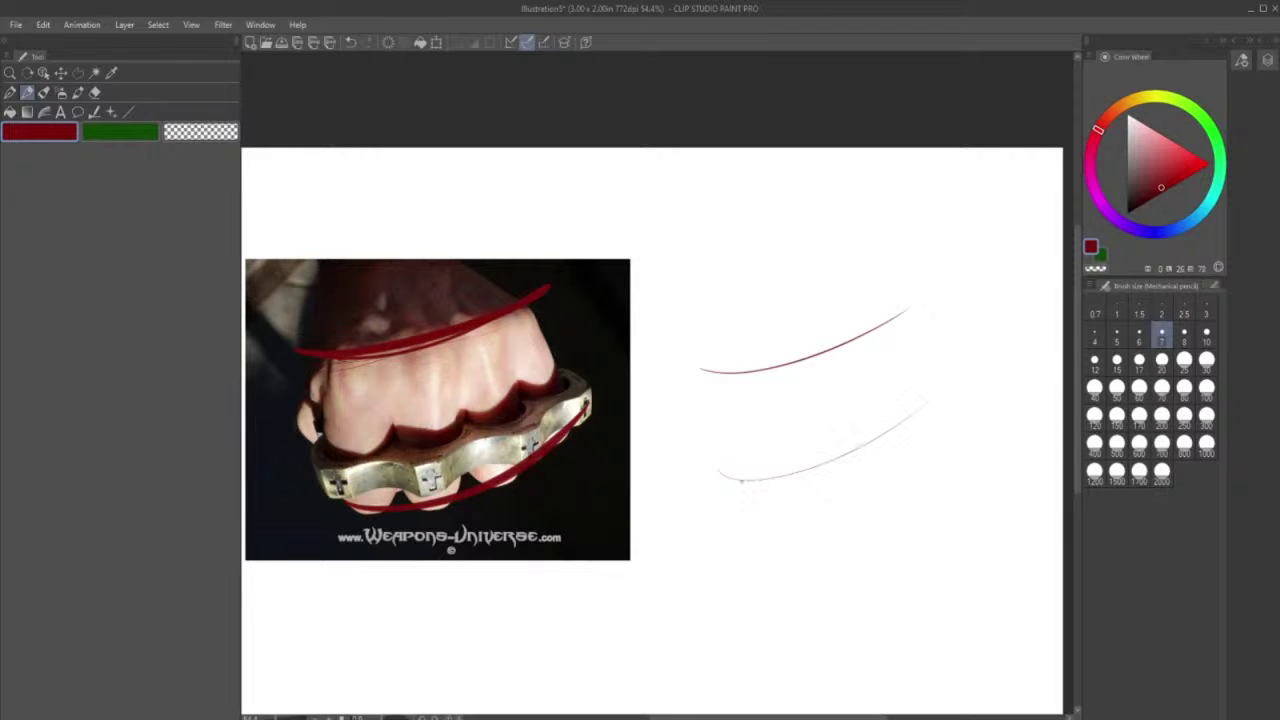
mouse_move(720, 477)
left_mouse_down()
mouse_move(770, 470)
mouse_move(925, 403)
left_mouse_up()
- Mark four knuckles with small ovals spaced along the upper guide curve
left_click_drag(722, 368, 730, 388)
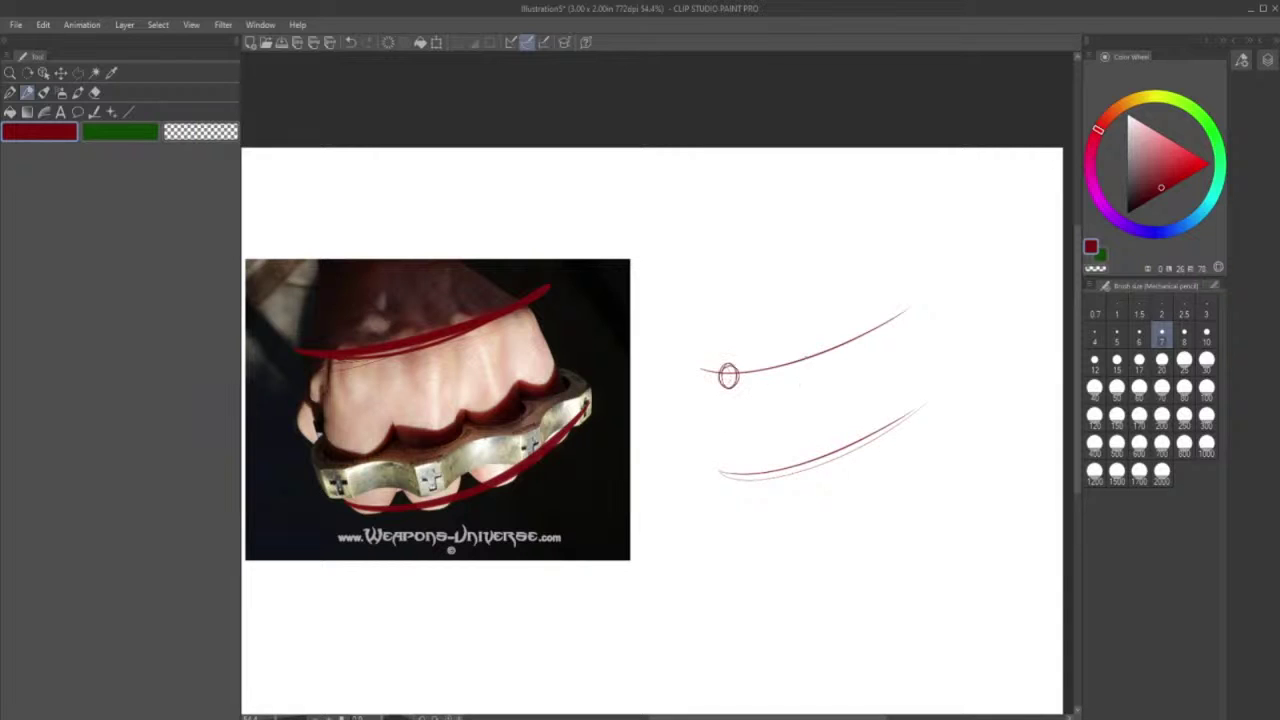
mouse_move(781, 354)
left_mouse_down()
mouse_move(837, 360)
mouse_move(826, 337)
mouse_move(832, 354)
mouse_move(816, 351)
mouse_move(826, 334)
mouse_move(841, 353)
mouse_move(886, 334)
left_mouse_up()
left_click(350, 42)
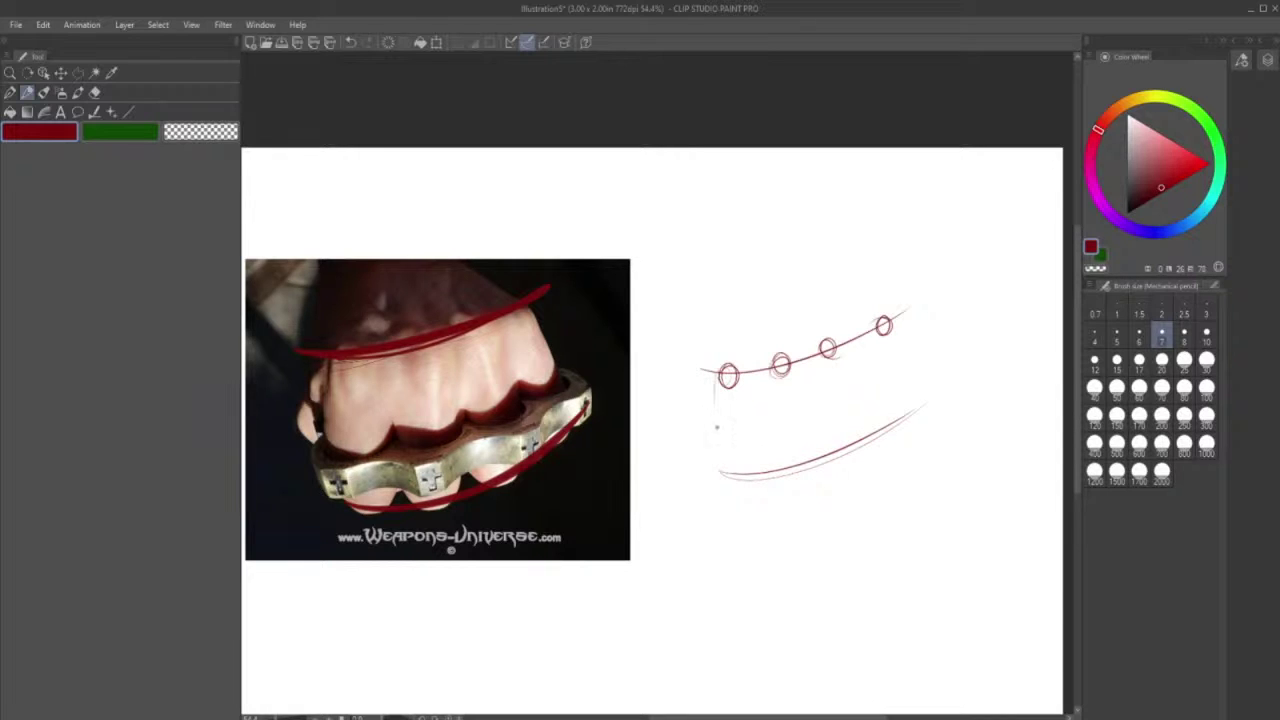
- Draw the hand's near side and first finger end, and mark four finger joints with ovals along the lower curve
left_click_drag(712, 382, 718, 480)
mouse_move(745, 492)
left_mouse_down()
mouse_move(767, 481)
mouse_move(738, 476)
mouse_move(750, 462)
left_mouse_up()
mouse_move(806, 452)
left_mouse_down()
mouse_move(798, 466)
mouse_move(804, 446)
mouse_move(851, 448)
mouse_move(913, 402)
left_mouse_up()
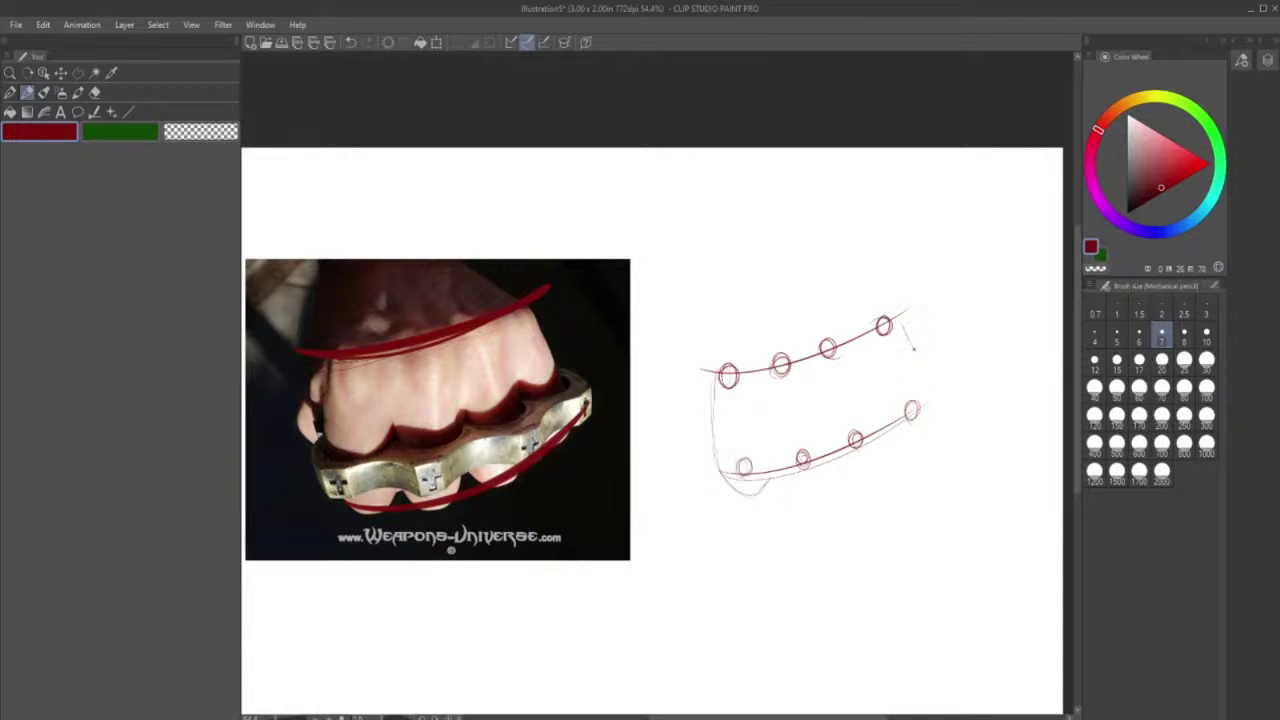
- Draw the hand's far side and the scalloped lower edge of the fingers between the two guide curves
left_click_drag(913, 349, 924, 376)
mouse_move(817, 402)
left_mouse_down()
mouse_move(825, 411)
mouse_move(760, 417)
mouse_move(755, 435)
left_mouse_up()
left_click_drag(875, 379, 918, 366)
left_click_drag(833, 412, 871, 393)
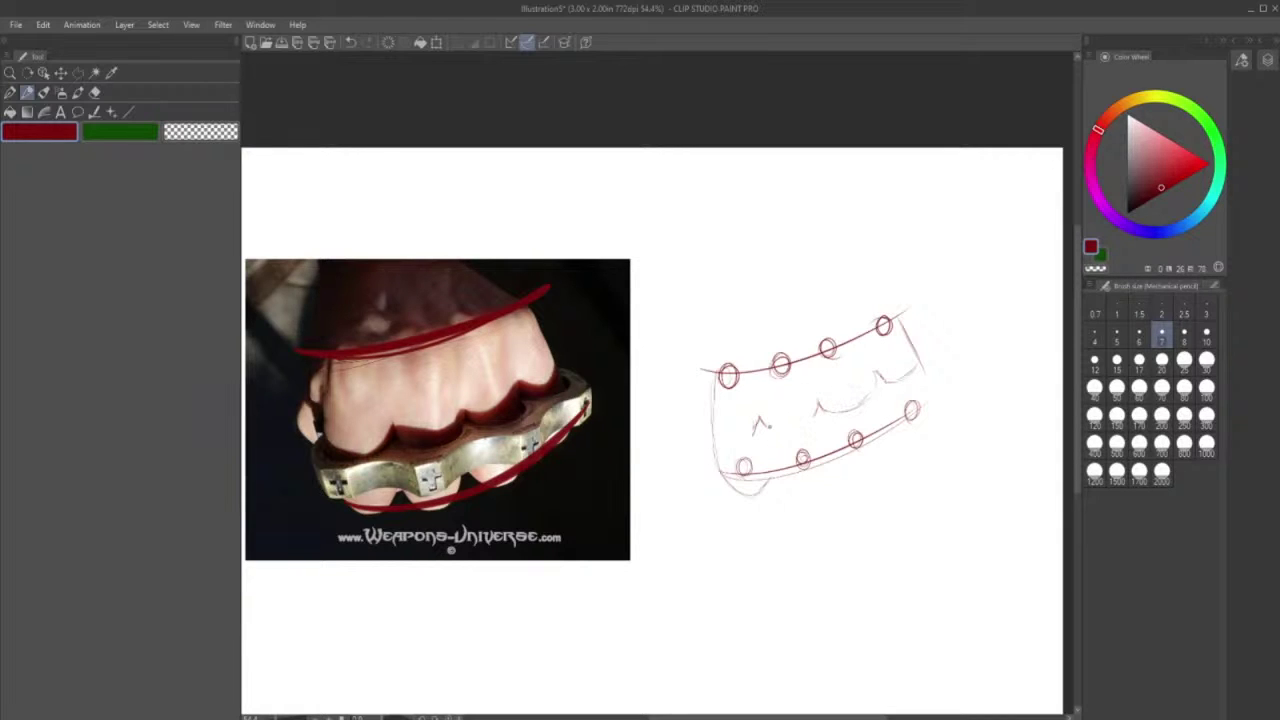
left_click_drag(765, 427, 800, 423)
- Rough in the brass-knuckle band along the lower curve as connected segments wrapping around the four finger joints
mouse_move(697, 441)
left_mouse_down()
mouse_move(703, 478)
mouse_move(744, 487)
mouse_move(730, 487)
left_mouse_up()
mouse_move(748, 435)
left_mouse_down()
mouse_move(756, 474)
mouse_move(721, 429)
mouse_move(699, 432)
mouse_move(768, 436)
left_mouse_up()
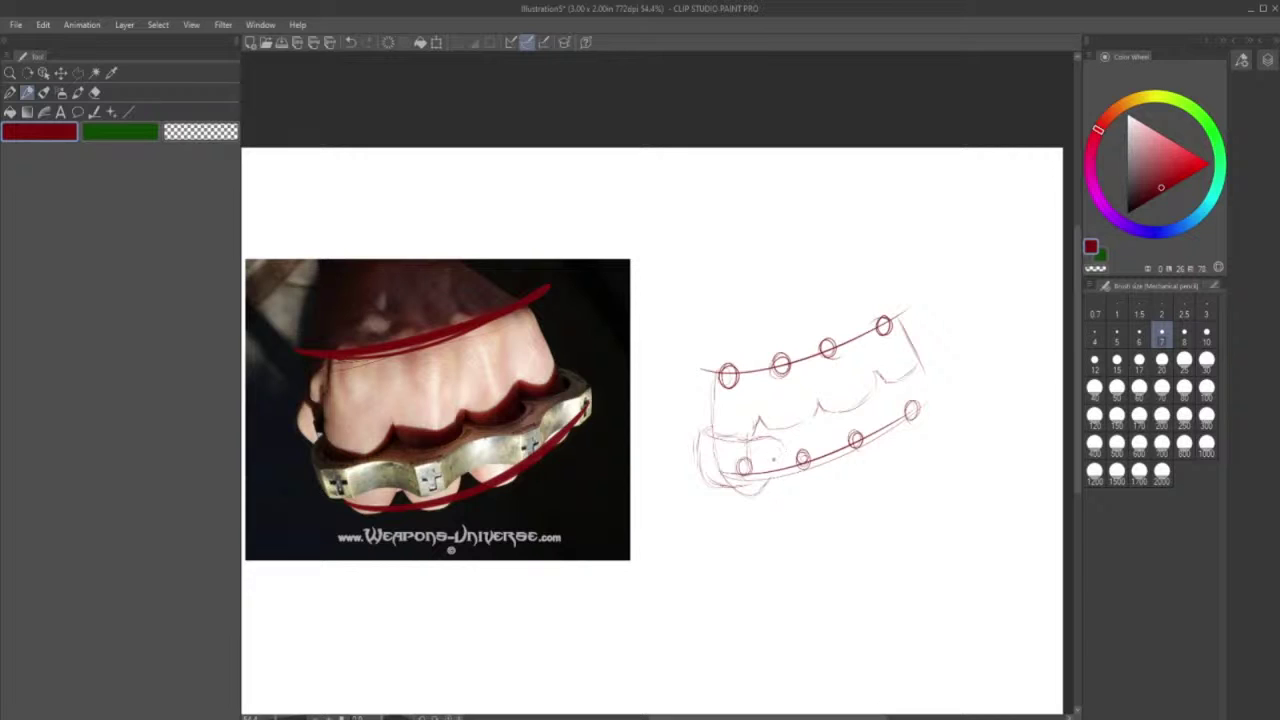
mouse_move(776, 445)
left_mouse_down()
mouse_move(778, 463)
mouse_move(822, 425)
left_mouse_up()
left_click_drag(768, 446, 776, 476)
mouse_move(823, 436)
left_mouse_down()
mouse_move(806, 477)
mouse_move(790, 475)
mouse_move(832, 464)
left_mouse_up()
left_click_drag(832, 420, 874, 408)
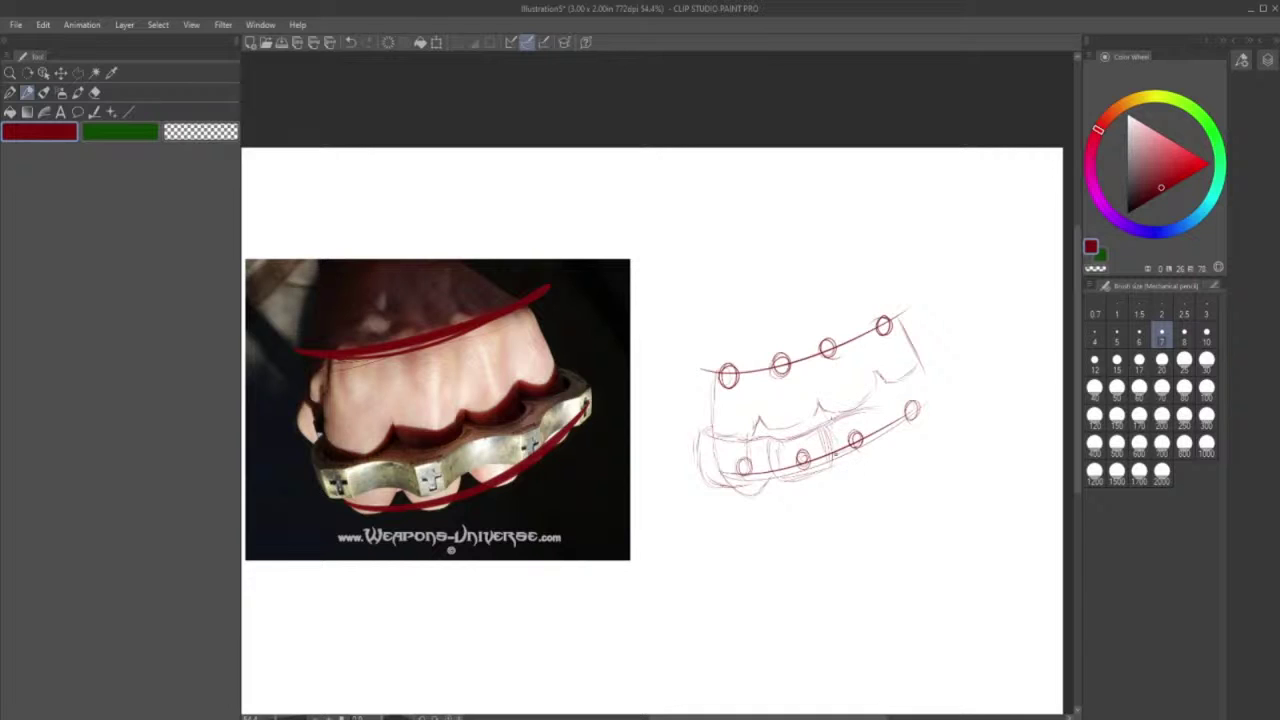
mouse_move(836, 454)
left_mouse_down()
mouse_move(879, 443)
mouse_move(864, 414)
mouse_move(905, 395)
mouse_move(912, 427)
mouse_move(890, 438)
mouse_move(912, 427)
mouse_move(934, 356)
mouse_move(944, 396)
mouse_move(911, 399)
mouse_move(934, 372)
left_mouse_up()
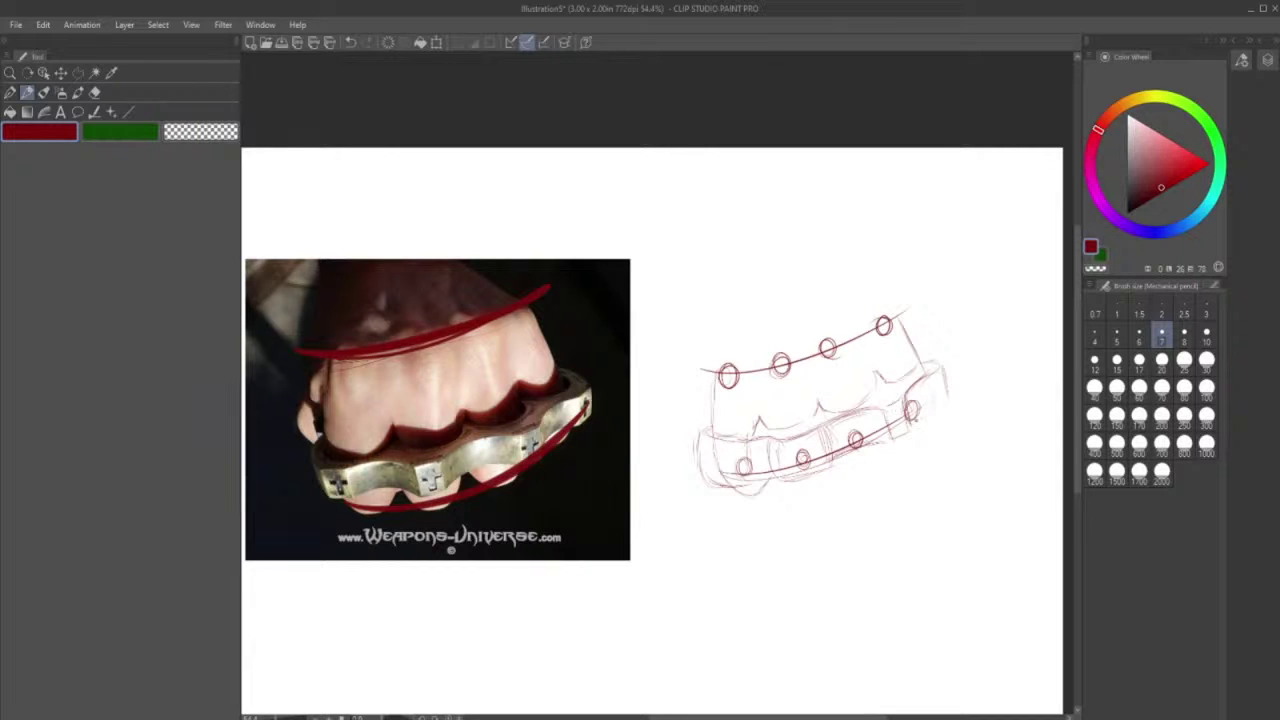
mouse_move(914, 422)
left_mouse_down()
mouse_move(948, 404)
mouse_move(946, 380)
mouse_move(948, 407)
mouse_move(920, 418)
left_mouse_up()
- Sketch the rounded fingertips protruding below the brass-knuckle band
mouse_move(720, 440)
left_mouse_down()
mouse_move(722, 488)
mouse_move(708, 476)
left_mouse_up()
mouse_move(712, 478)
left_mouse_down()
mouse_move(791, 493)
mouse_move(725, 492)
mouse_move(748, 502)
mouse_move(730, 493)
mouse_move(788, 504)
left_mouse_up()
mouse_move(782, 498)
left_mouse_down()
mouse_move(814, 502)
mouse_move(829, 474)
mouse_move(870, 453)
mouse_move(879, 463)
mouse_move(875, 441)
mouse_move(872, 475)
mouse_move(853, 471)
mouse_move(885, 421)
mouse_move(855, 474)
mouse_move(885, 469)
mouse_move(851, 474)
left_mouse_up()
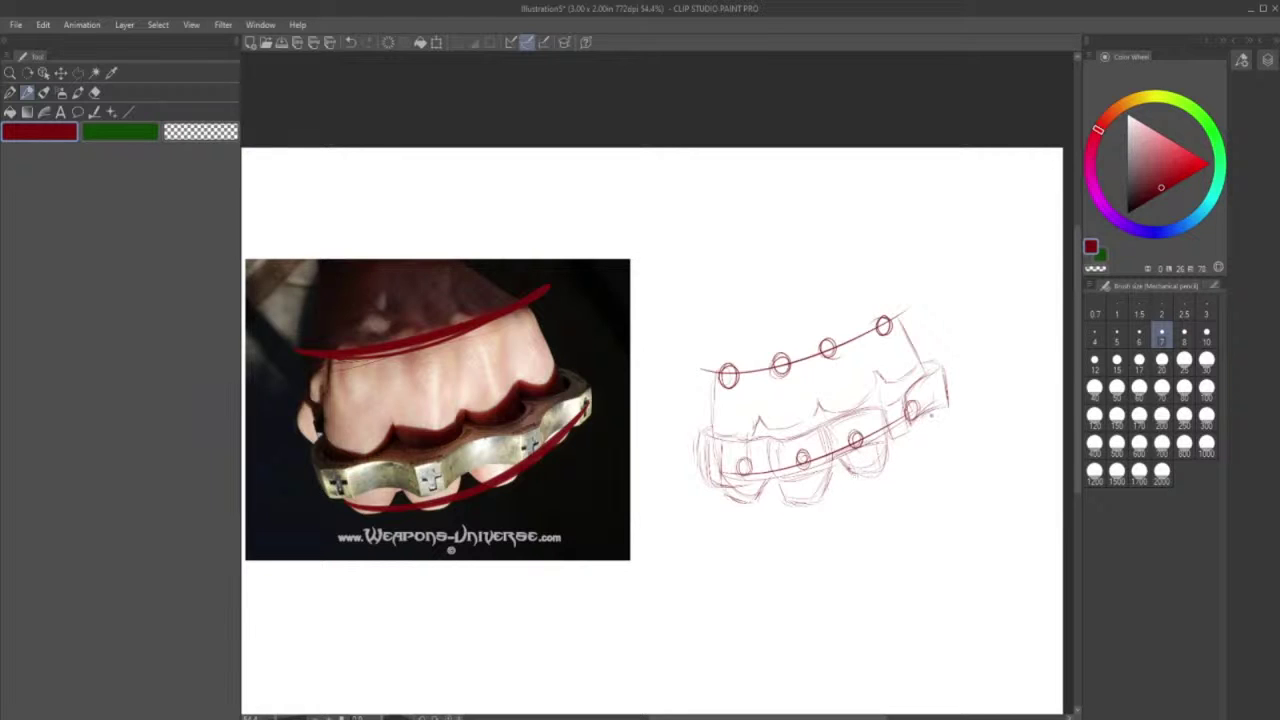
mouse_move(894, 442)
left_mouse_down()
mouse_move(923, 441)
mouse_move(910, 443)
left_mouse_up()
- Sketch the thumb bulge on the hand's near side and a domed outline for the back of the hand above the knuckles
mouse_move(709, 401)
left_mouse_down()
mouse_move(710, 416)
mouse_move(697, 414)
left_mouse_up()
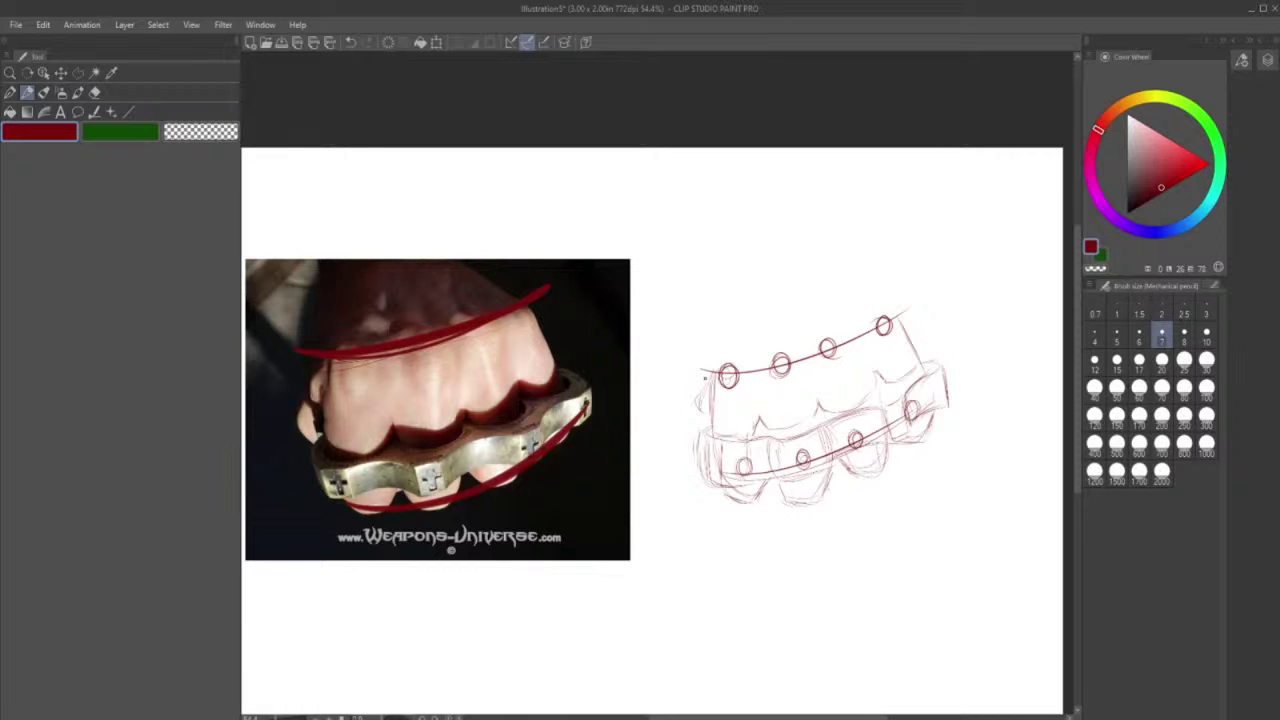
left_click_drag(704, 378, 680, 465)
left_click_drag(703, 380, 715, 306)
mouse_move(876, 293)
left_mouse_down()
mouse_move(741, 273)
mouse_move(711, 358)
mouse_move(733, 296)
mouse_move(772, 261)
mouse_move(858, 292)
left_mouse_up()
left_click_drag(720, 308, 706, 382)
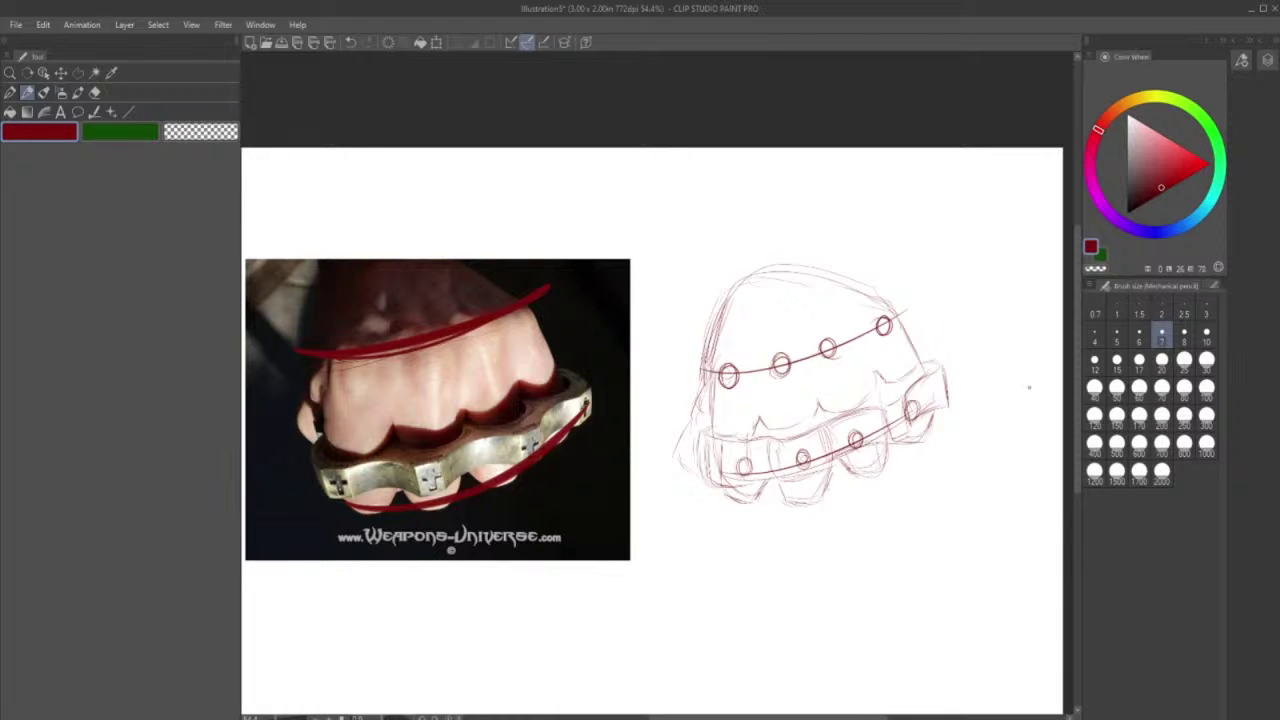
- Reinforce the dome of the back of the hand and shade it with curved hatch lines above the knuckles
mouse_move(893, 308)
left_mouse_down()
mouse_move(771, 263)
mouse_move(732, 308)
left_mouse_up()
mouse_move(780, 272)
left_mouse_down()
mouse_move(730, 310)
mouse_move(742, 318)
left_mouse_up()
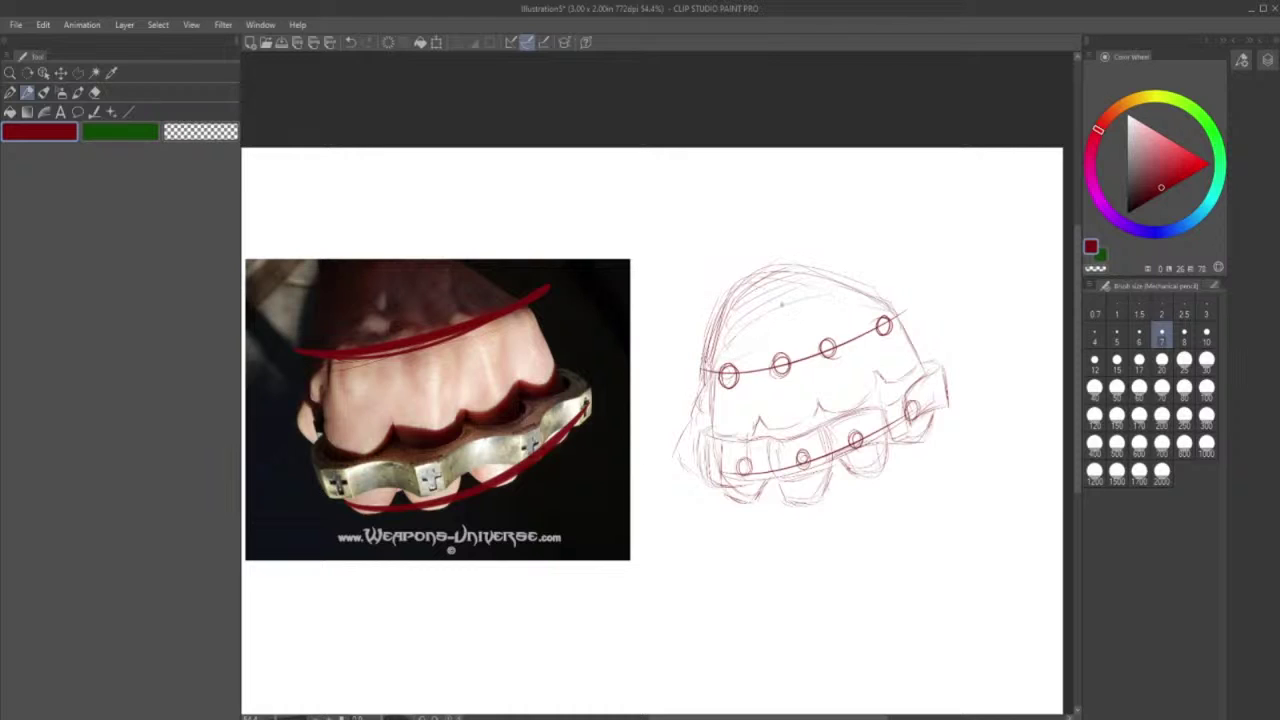
left_click_drag(840, 292, 738, 334)
left_click_drag(824, 314, 734, 362)
- Darken the scalloped finger edge along the top of the brass-knuckle band
mouse_move(754, 431)
left_mouse_down()
mouse_move(761, 418)
mouse_move(768, 430)
left_mouse_up()
mouse_move(754, 436)
left_mouse_down()
mouse_move(768, 430)
mouse_move(711, 433)
mouse_move(806, 426)
mouse_move(788, 428)
mouse_move(864, 405)
mouse_move(875, 385)
left_mouse_up()
mouse_move(878, 376)
left_mouse_down()
mouse_move(888, 386)
mouse_move(926, 366)
mouse_move(888, 396)
left_mouse_up()
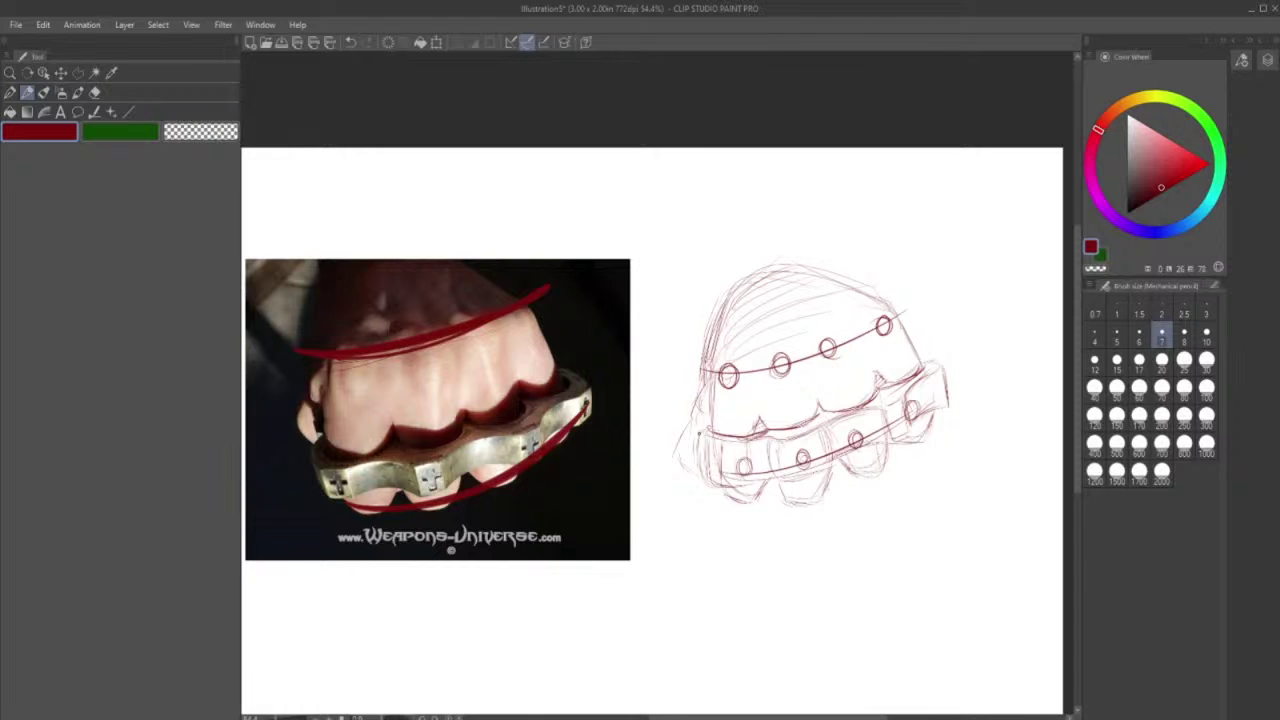
- Strengthen the outline of the band's near end and the panel around the second finger joint
mouse_move(704, 428)
left_mouse_down()
mouse_move(700, 478)
mouse_move(790, 479)
left_mouse_up()
left_click_drag(776, 431, 781, 478)
left_click_drag(784, 484, 818, 468)
left_click_drag(794, 482, 816, 474)
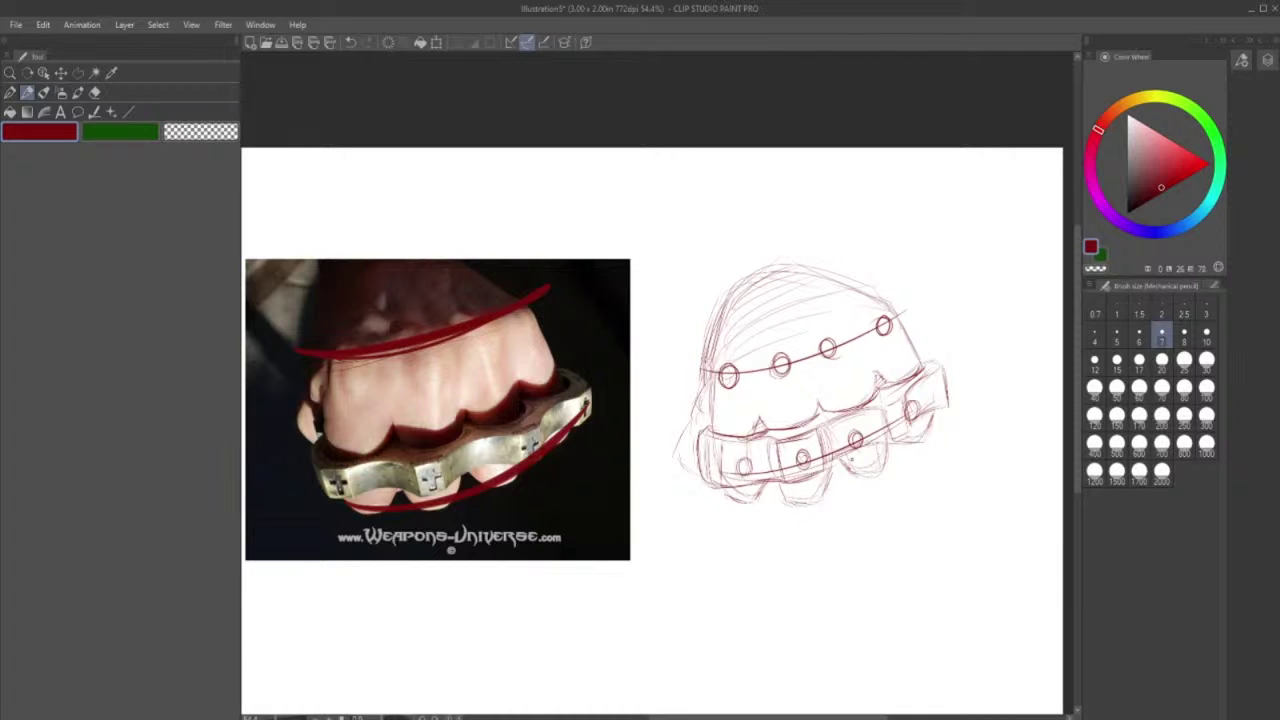
- Strengthen the outlines of the band's two far panels and its far end, undoing one stray stroke
left_click_drag(822, 431, 881, 409)
left_click_drag(882, 442, 912, 400)
left_click_drag(908, 400, 906, 426)
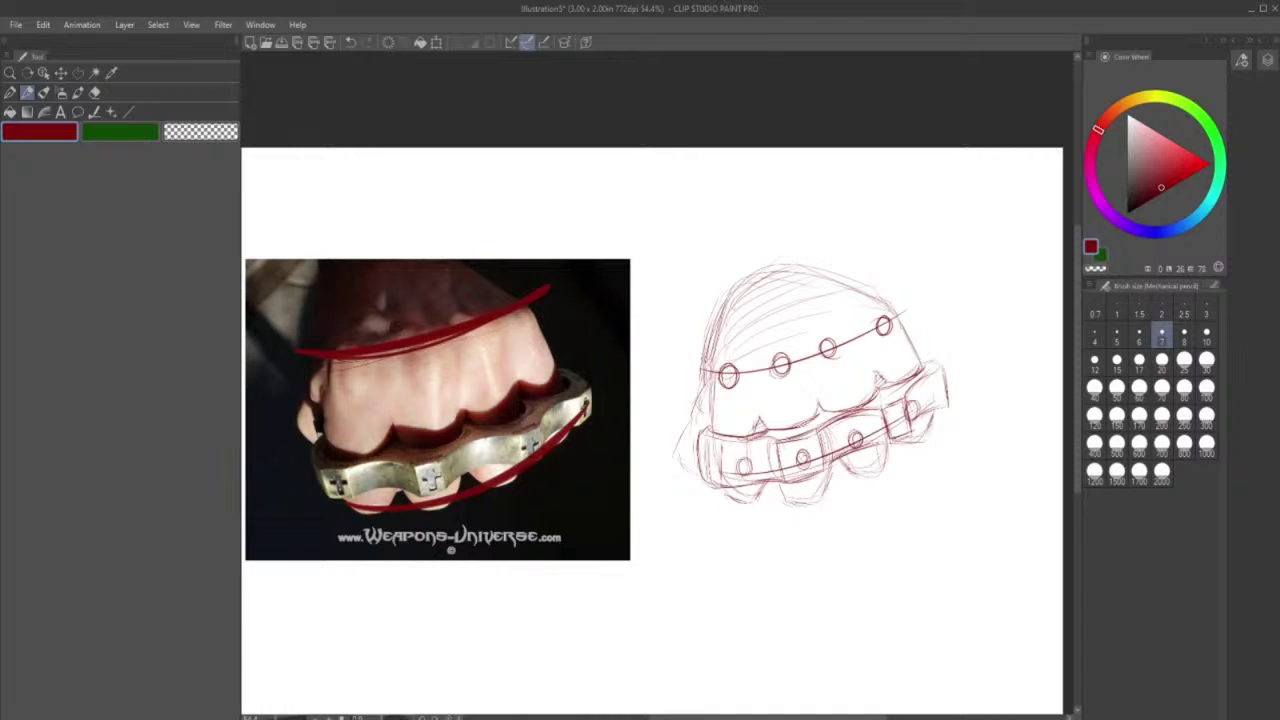
mouse_move(906, 408)
left_mouse_down()
mouse_move(944, 374)
mouse_move(946, 412)
left_mouse_up()
left_click_drag(922, 374, 945, 362)
key("ctrl+z")
left_click_drag(754, 417, 946, 356)
- Erase the joint oval and stray lines from the band's near panel, and redraw the band's front top and lower edges
left_click(96, 93)
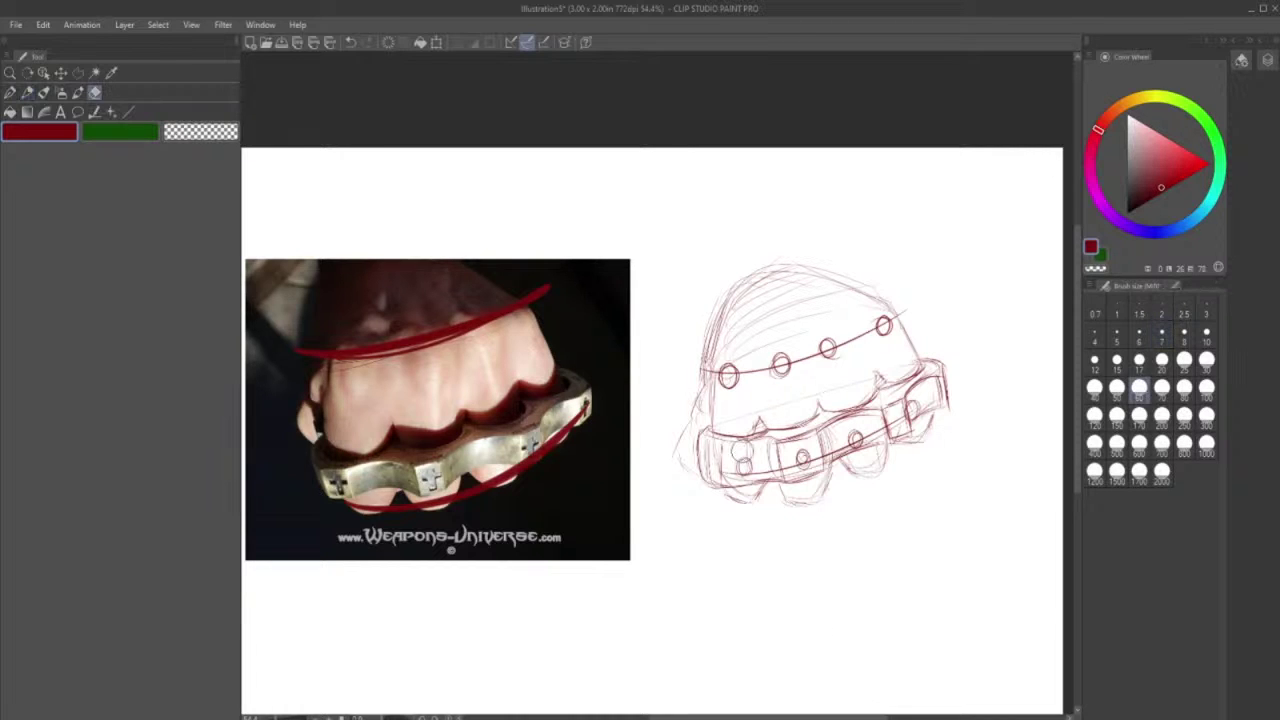
mouse_move(738, 447)
left_mouse_down()
mouse_move(752, 464)
mouse_move(720, 455)
mouse_move(752, 458)
mouse_move(728, 468)
mouse_move(750, 472)
mouse_move(711, 445)
mouse_move(755, 459)
mouse_move(770, 480)
mouse_move(758, 478)
left_mouse_up()
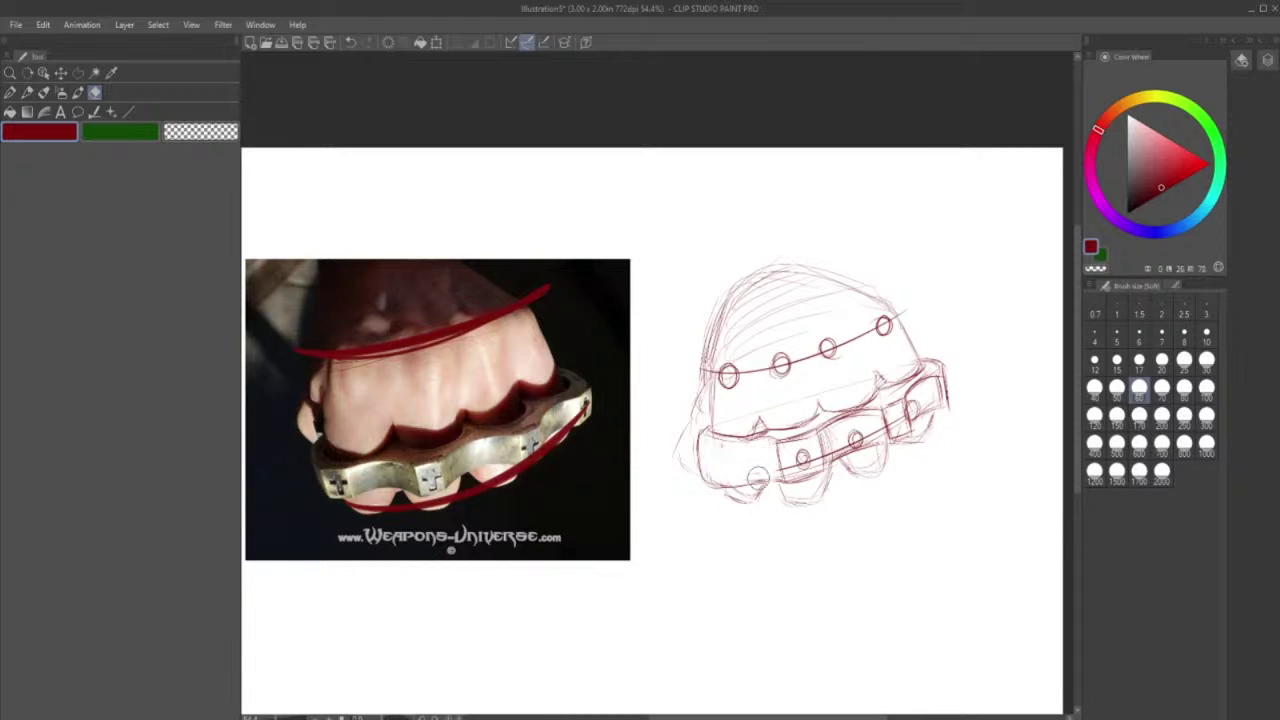
left_click(28, 92)
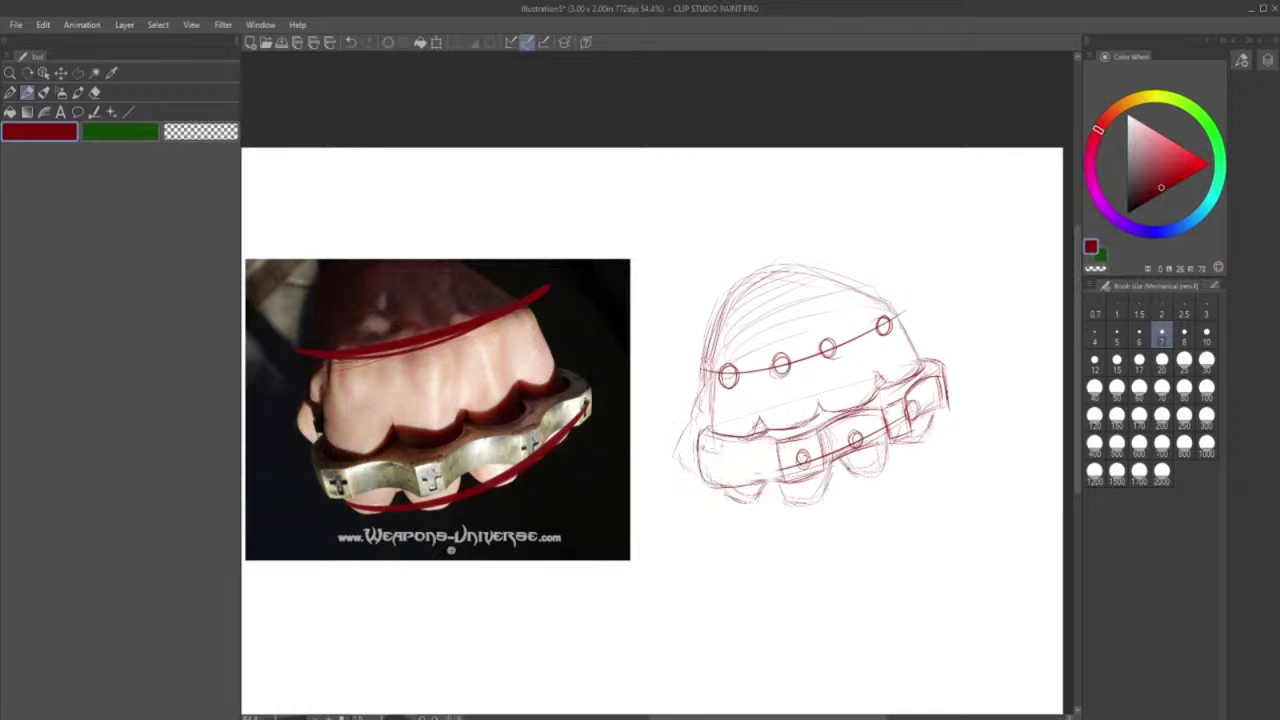
left_click_drag(698, 452, 782, 440)
mouse_move(742, 486)
left_mouse_down()
mouse_move(887, 443)
mouse_move(880, 410)
mouse_move(944, 377)
left_mouse_up()
mouse_move(908, 428)
left_mouse_down()
mouse_move(950, 410)
mouse_move(912, 411)
mouse_move(932, 390)
mouse_move(832, 439)
mouse_move(864, 428)
mouse_move(847, 441)
left_mouse_up()
- Clean leftover guide lines out of the band's far panels with the eraser and darken the panels' upper edges and dividers
left_click(95, 92)
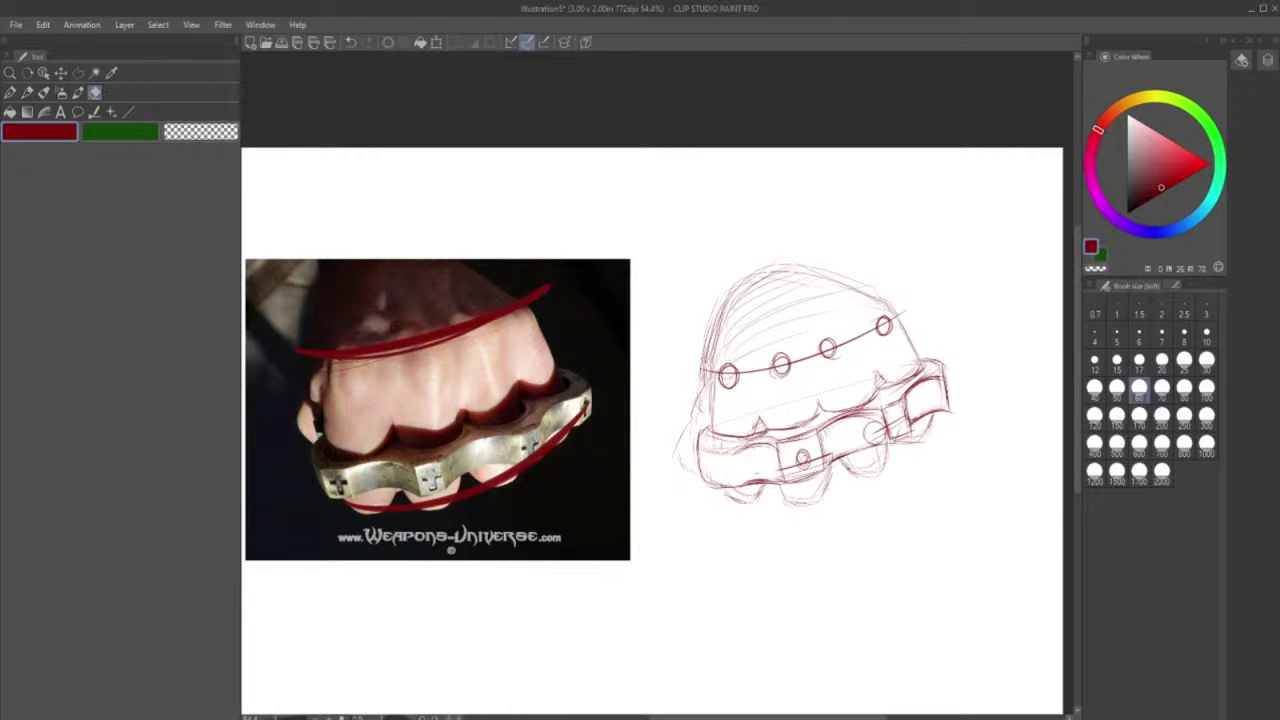
left_click(30, 91)
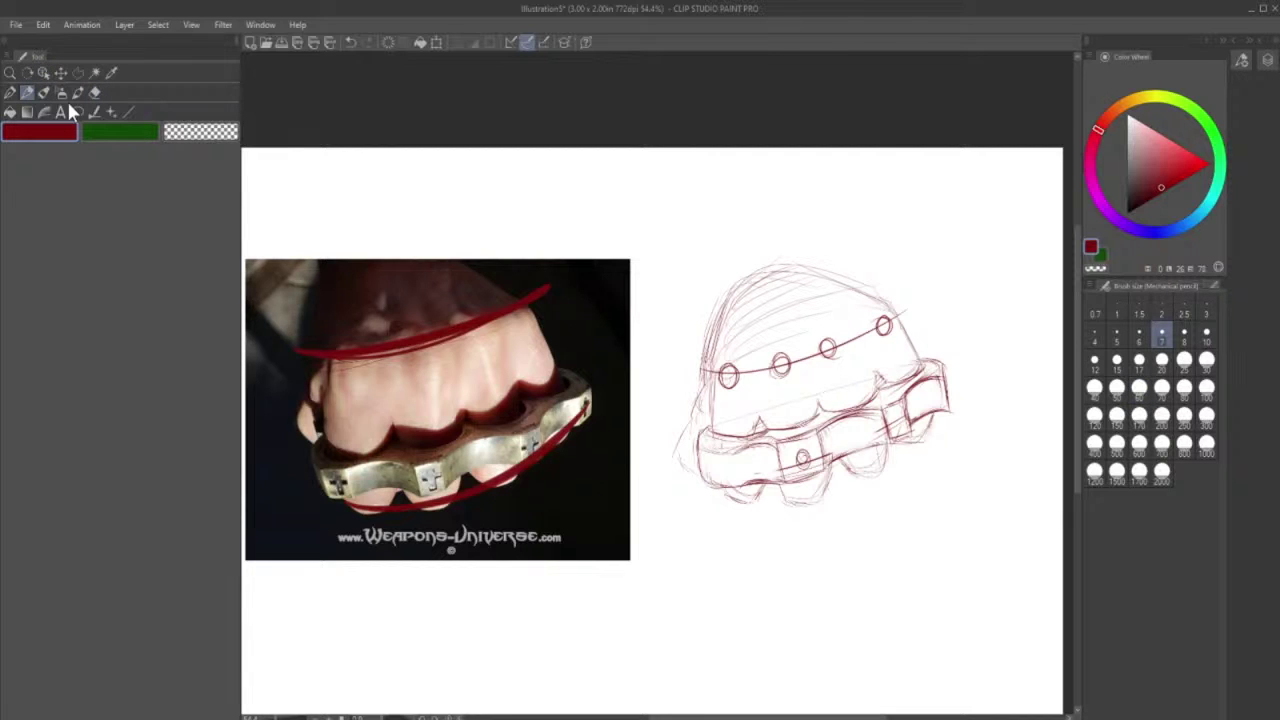
mouse_move(820, 432)
left_mouse_down()
mouse_move(824, 466)
mouse_move(783, 484)
mouse_move(818, 474)
mouse_move(802, 438)
mouse_move(823, 460)
mouse_move(887, 443)
mouse_move(884, 409)
left_mouse_up()
mouse_move(850, 415)
left_mouse_down()
mouse_move(876, 407)
mouse_move(888, 444)
left_mouse_up()
mouse_move(904, 401)
left_mouse_down()
mouse_move(910, 437)
mouse_move(926, 385)
mouse_move(943, 379)
left_mouse_up()
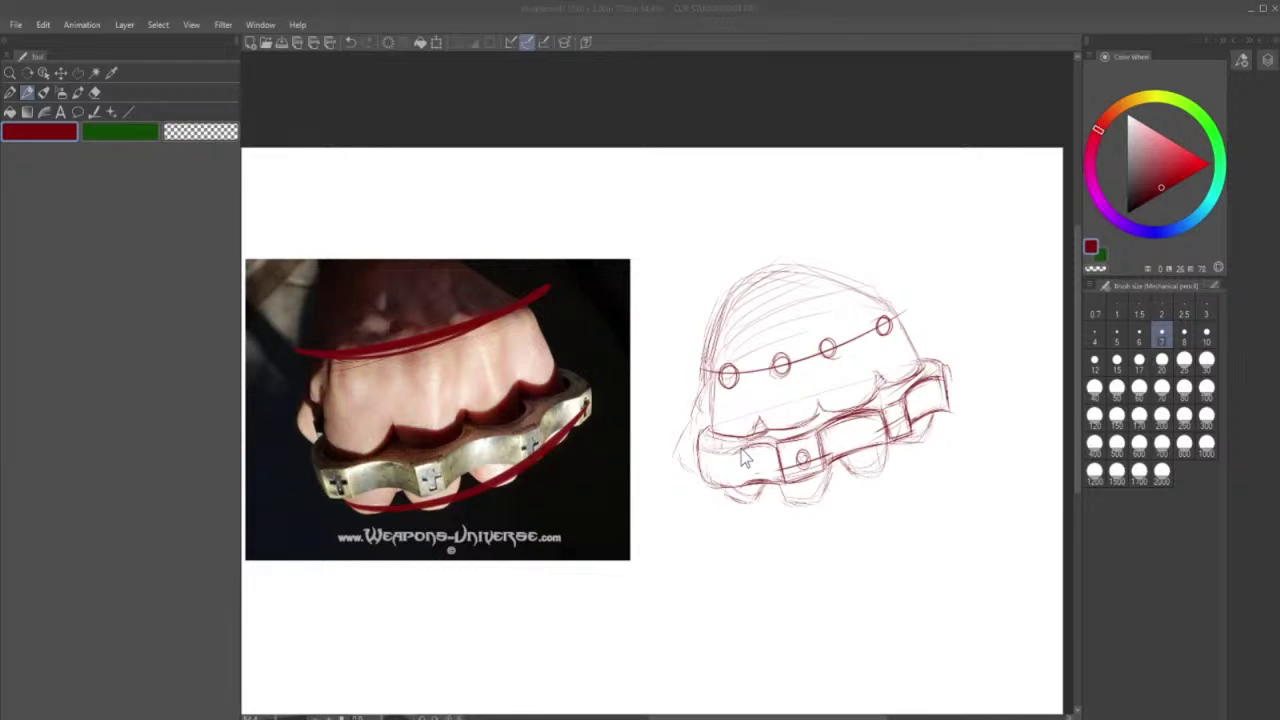
- Redraw the near end of the band and outline the recessed panel beside it
left_click(693, 531)
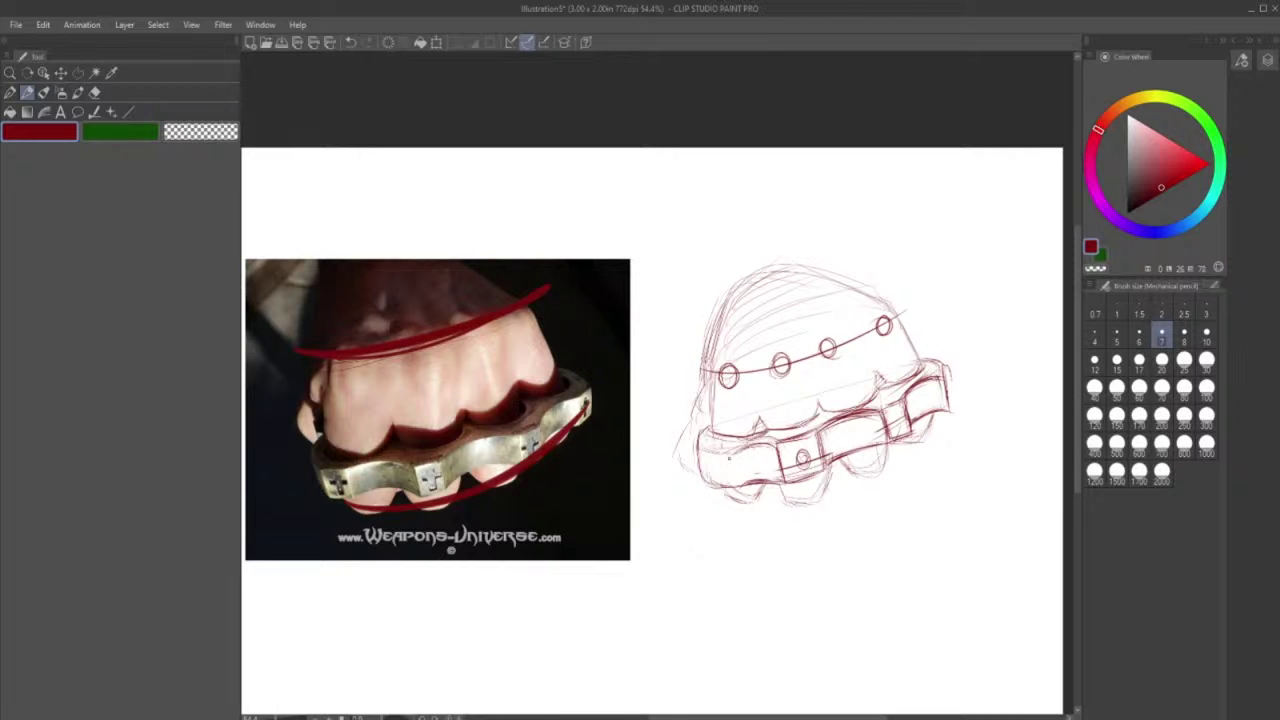
left_click_drag(703, 448, 745, 452)
mouse_move(700, 442)
left_mouse_down()
mouse_move(706, 482)
mouse_move(781, 477)
left_mouse_up()
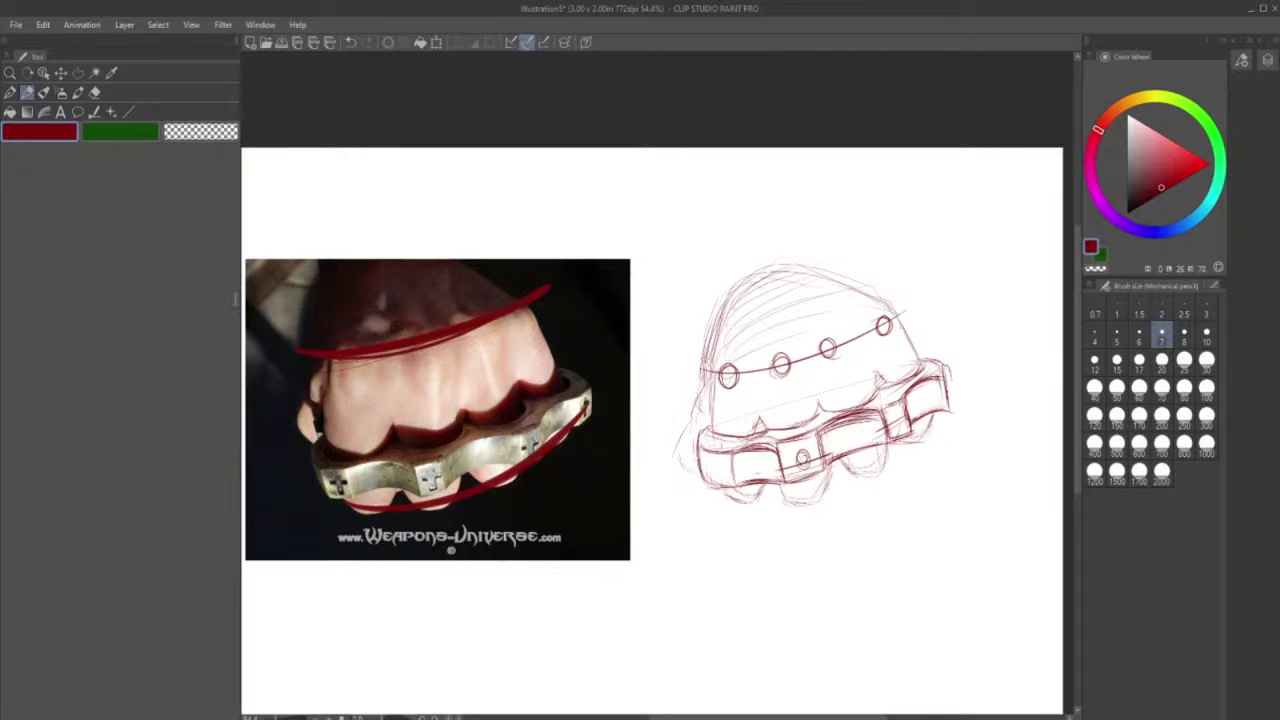
- Erase the stray lines along the upper edge of the band's third-finger panel
left_click(95, 92)
left_click_drag(824, 424, 852, 414)
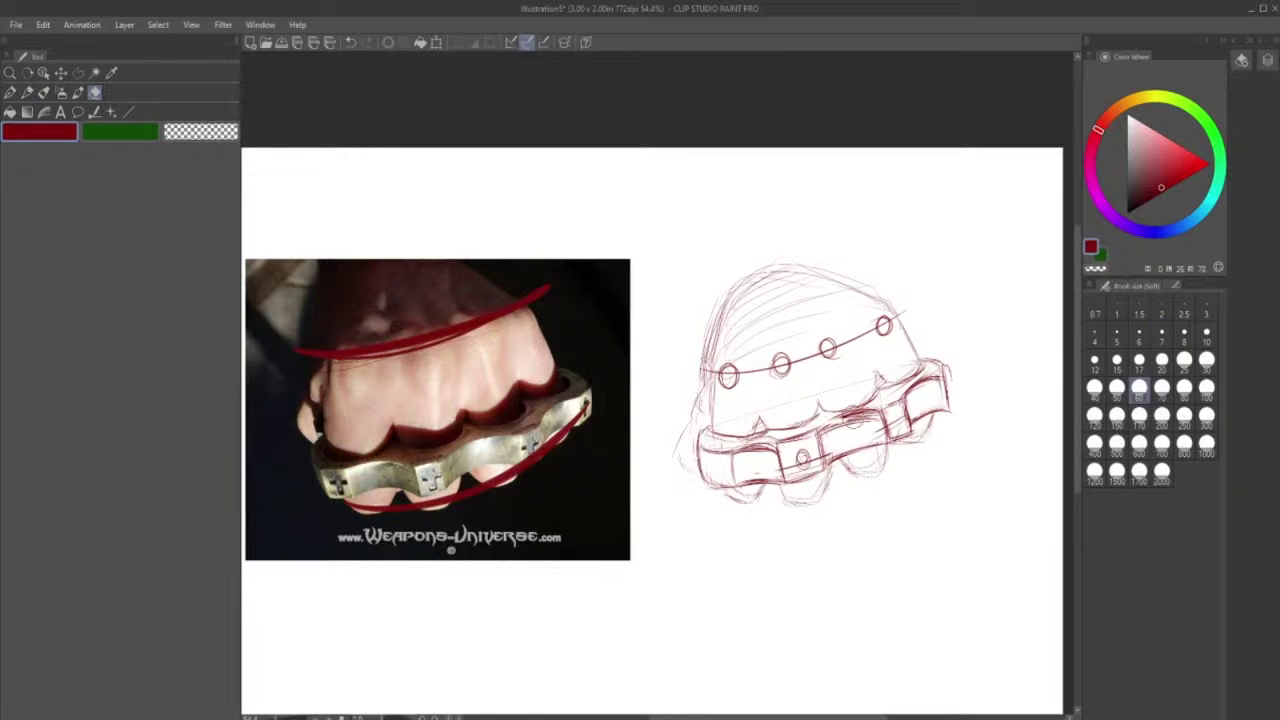
left_click_drag(860, 405, 845, 412)
left_click(28, 91)
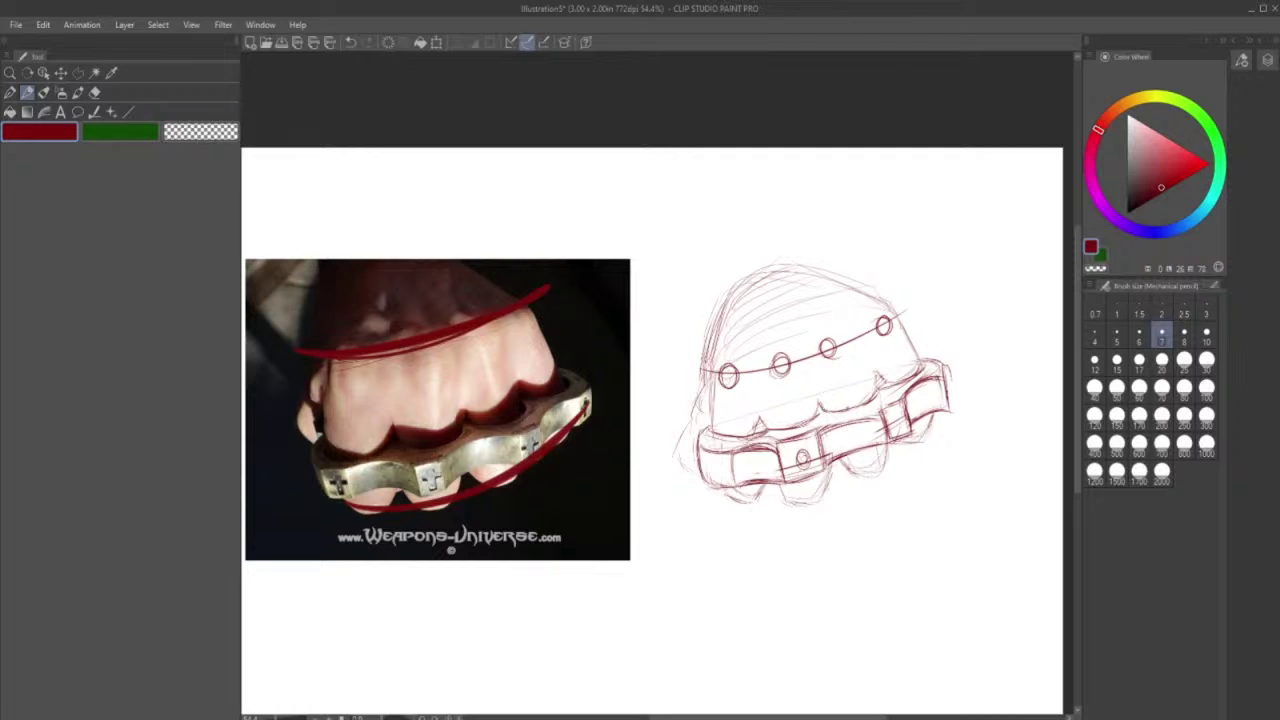
- Darken the scalloped edges of the far fingers and both outer sides of the hand down to the band
left_click_drag(832, 411, 862, 409)
left_click_drag(883, 373, 891, 386)
left_click_drag(890, 374, 917, 372)
left_click_drag(913, 340, 918, 365)
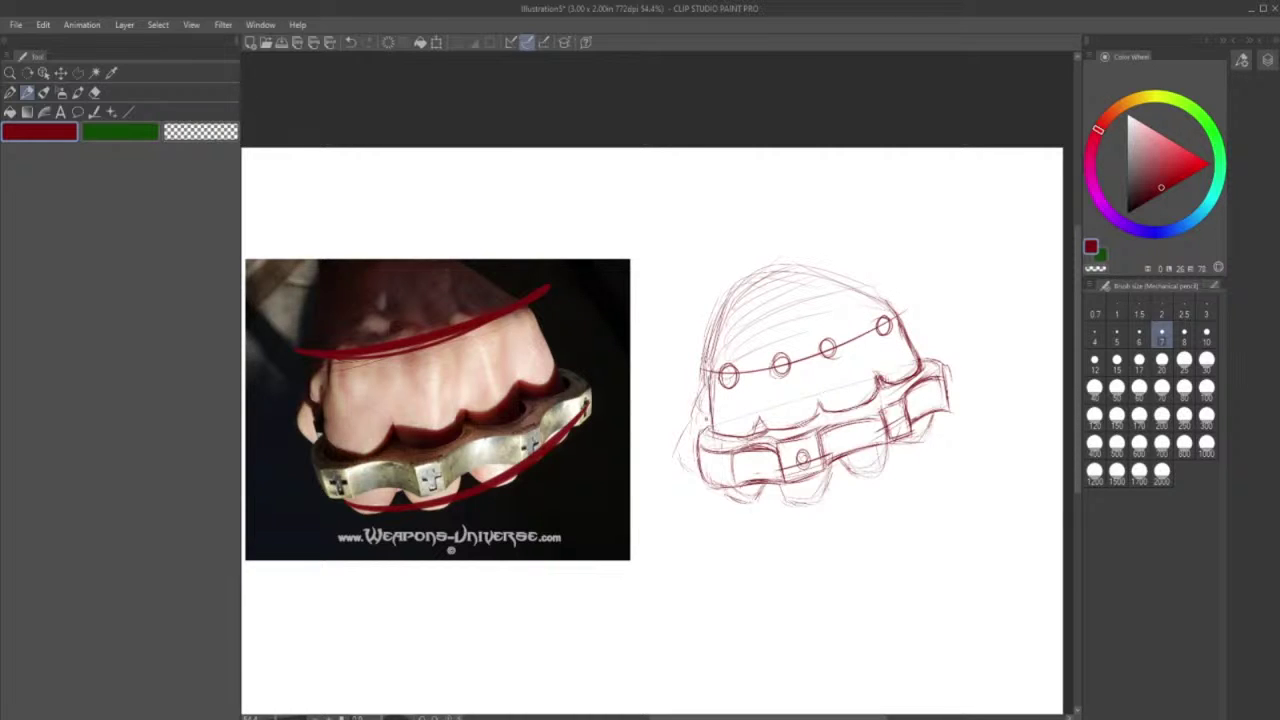
left_click_drag(710, 400, 728, 437)
- Shade the band's three recessed panels with close vertical hatching
left_click_drag(738, 480, 755, 450)
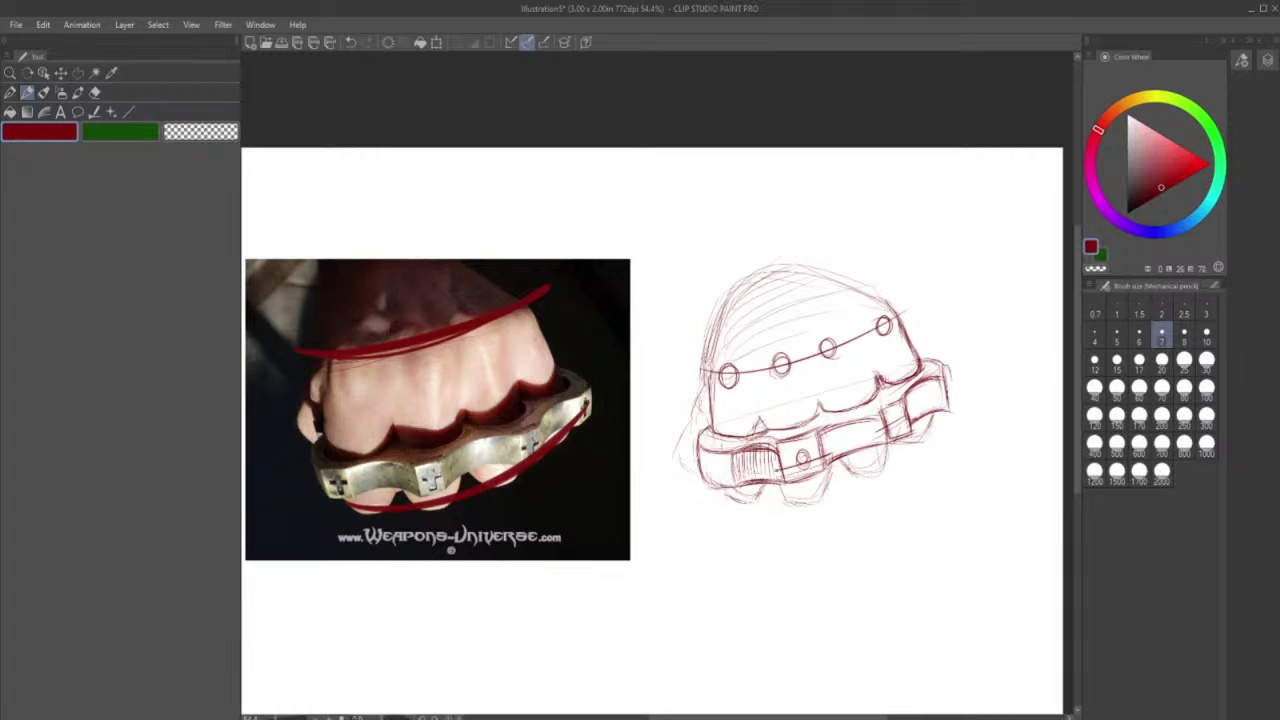
left_click_drag(752, 472, 780, 446)
left_click_drag(826, 458, 850, 428)
left_click_drag(850, 450, 882, 420)
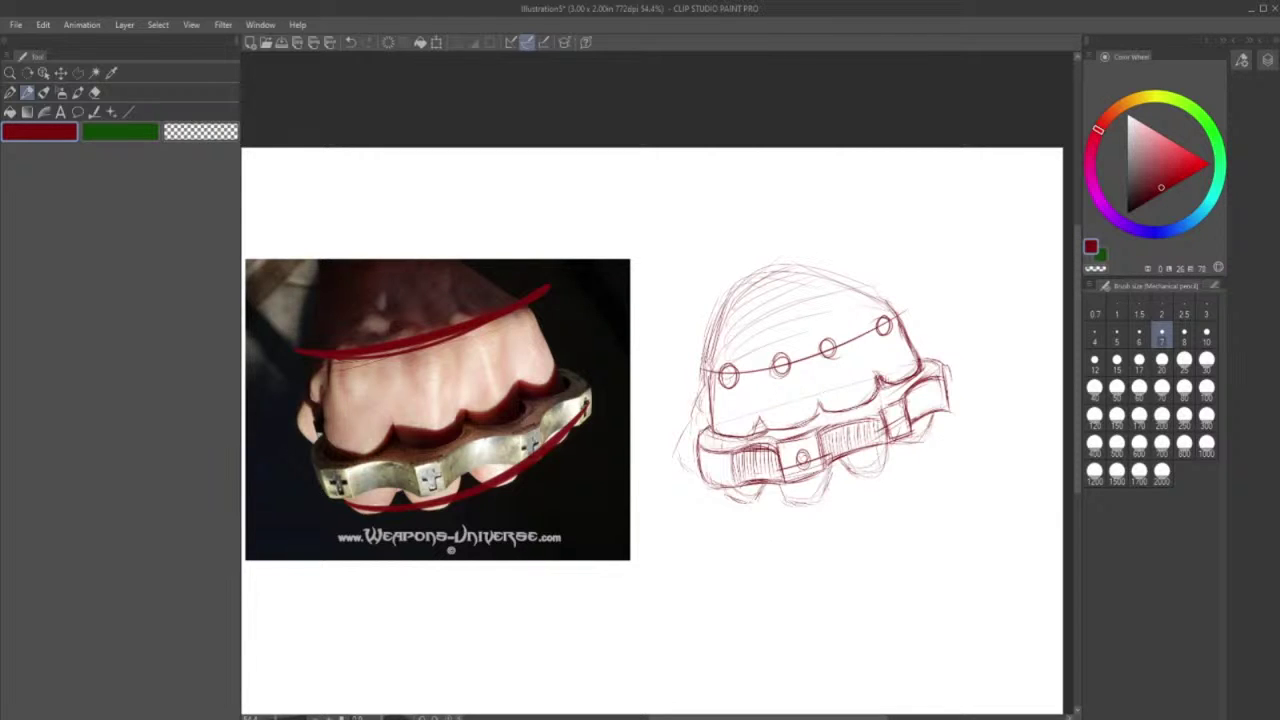
left_click_drag(908, 414, 945, 376)
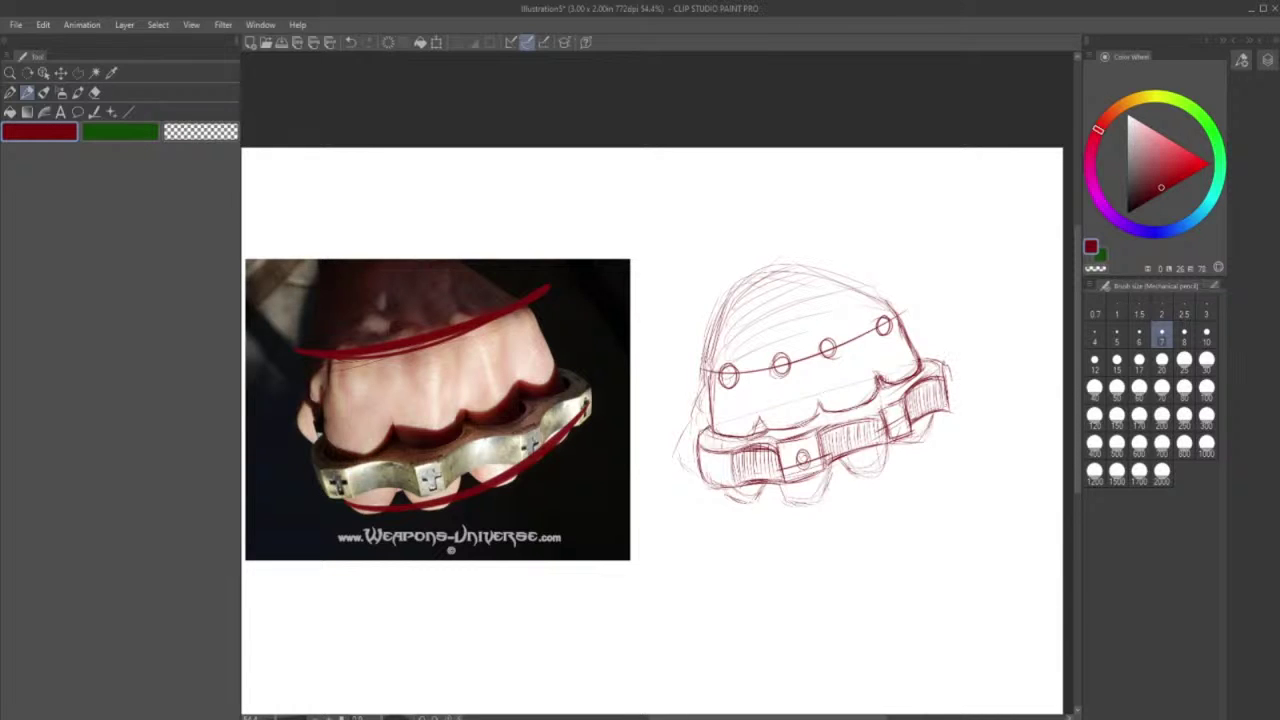
- Thicken the outlines at the band's far and near ends and hatch its top face along the full length
left_click_drag(947, 404, 950, 362)
left_click_drag(949, 406, 952, 382)
left_click_drag(698, 442, 714, 434)
left_click_drag(706, 446, 725, 437)
mouse_move(725, 446)
left_mouse_down()
mouse_move(898, 394)
mouse_move(948, 368)
mouse_move(944, 358)
left_mouse_up()
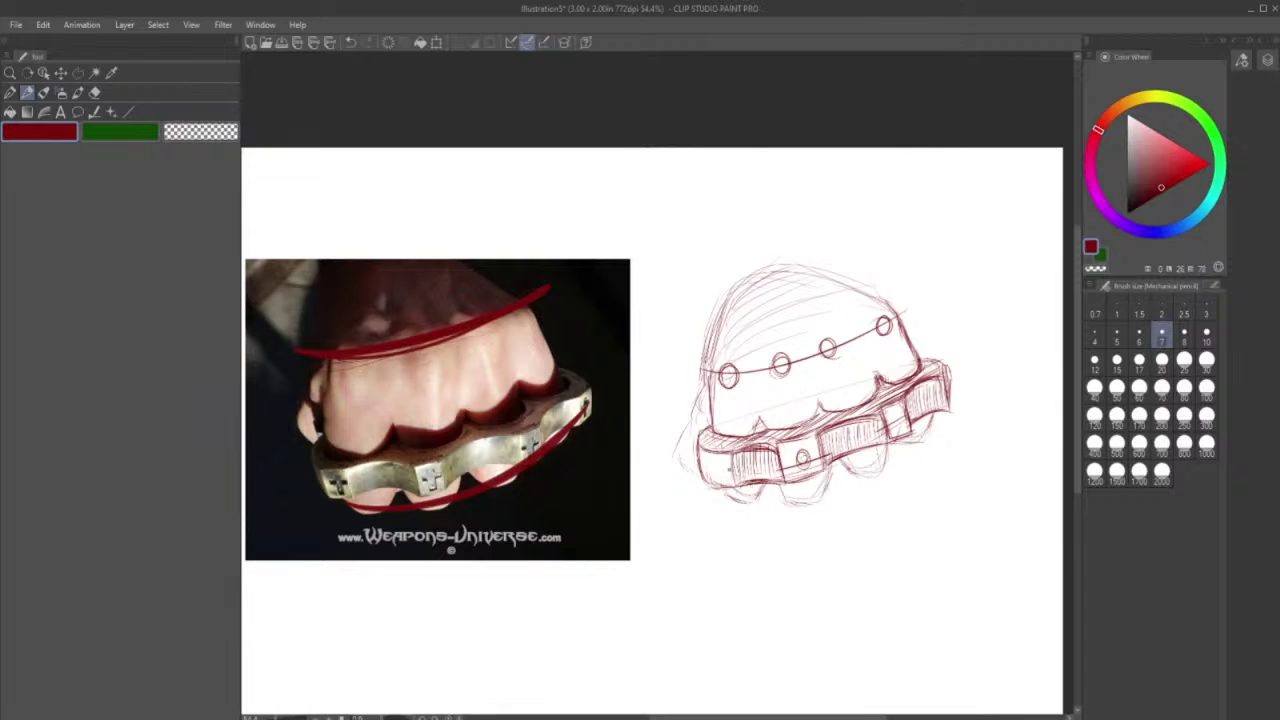
left_click_drag(731, 455, 735, 485)
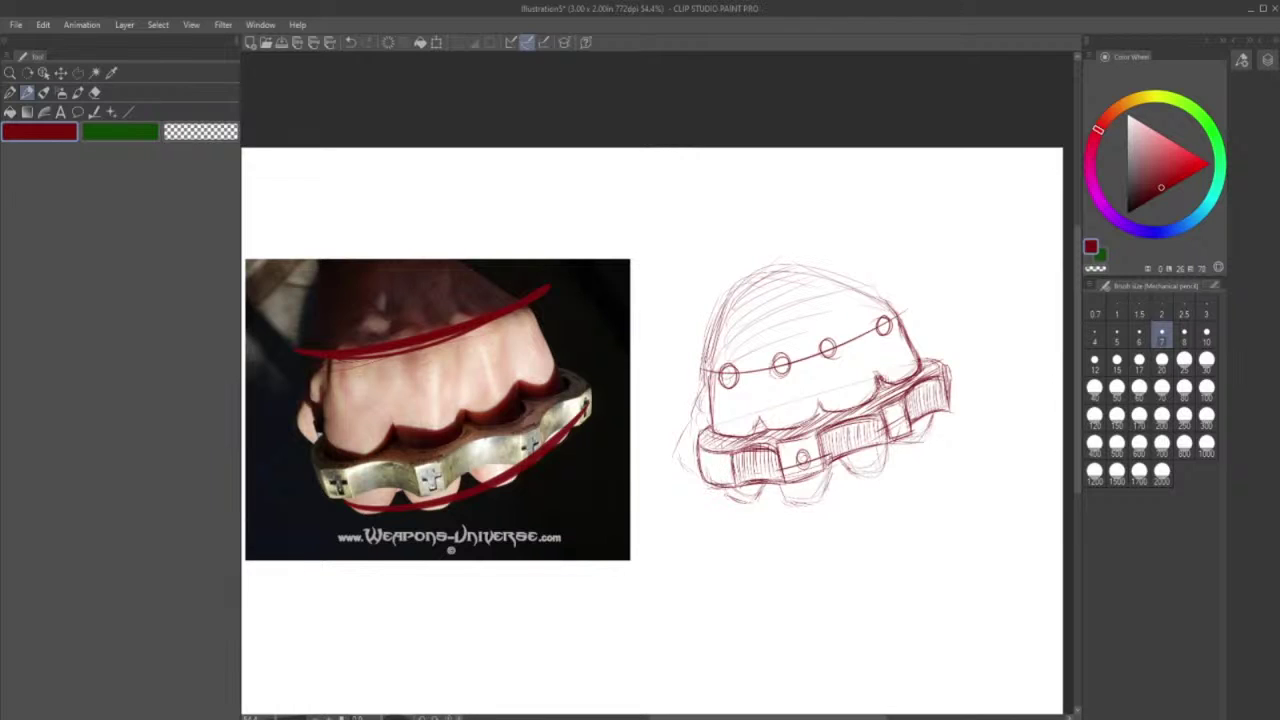
- Erase the joint oval and guide line from the band panel on the second finger
left_click(96, 92)
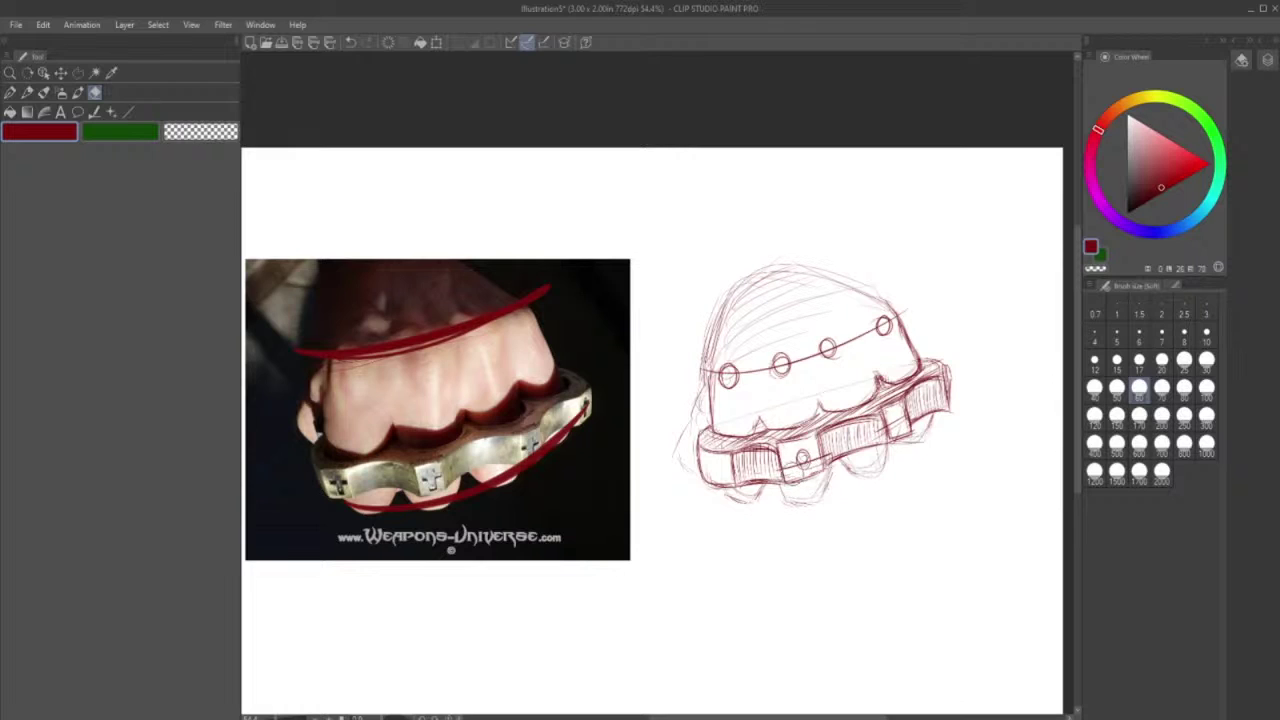
left_click_drag(798, 468, 809, 448)
left_click(27, 92)
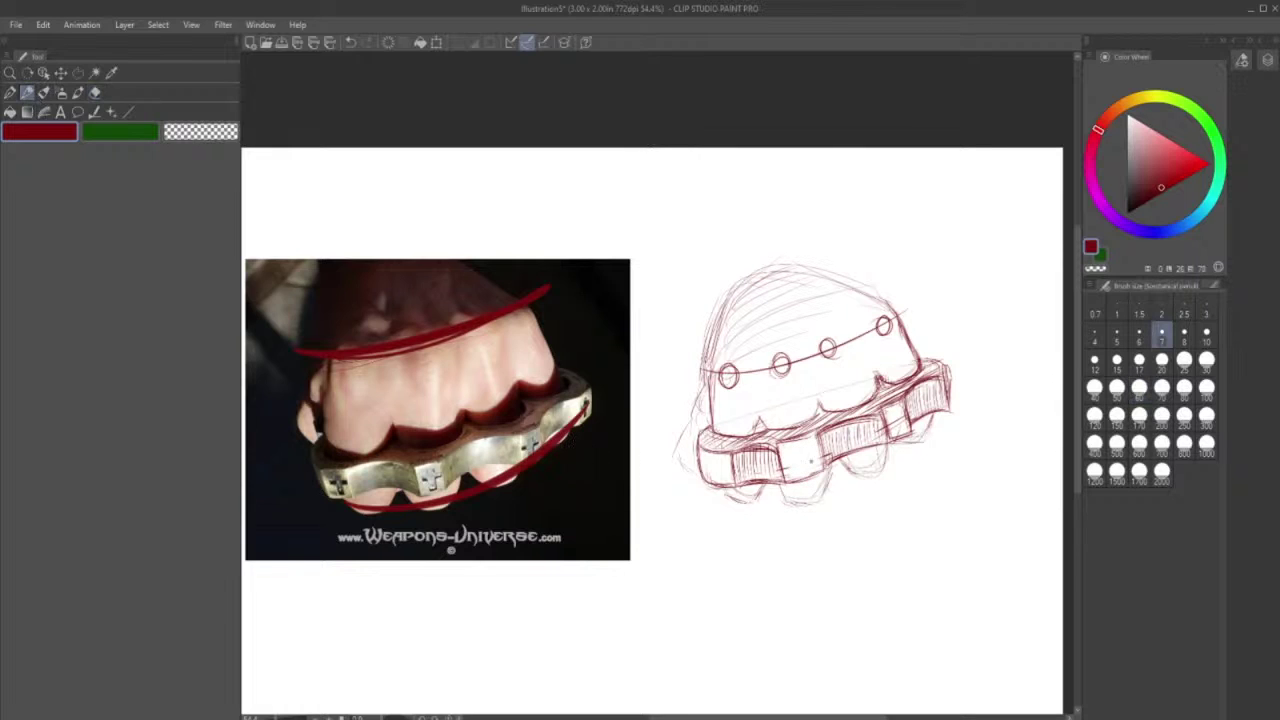
- Darken and shade the four fingertips below the band, including the band edge above the second fingertip
left_click_drag(800, 482, 823, 469)
mouse_move(786, 490)
left_mouse_down()
mouse_move(808, 507)
mouse_move(823, 491)
mouse_move(813, 506)
mouse_move(797, 506)
mouse_move(819, 492)
mouse_move(788, 500)
mouse_move(809, 506)
left_mouse_up()
left_click_drag(825, 473, 819, 500)
mouse_move(845, 458)
left_mouse_down()
mouse_move(861, 482)
mouse_move(884, 458)
mouse_move(878, 480)
left_mouse_up()
left_click_drag(882, 450, 883, 478)
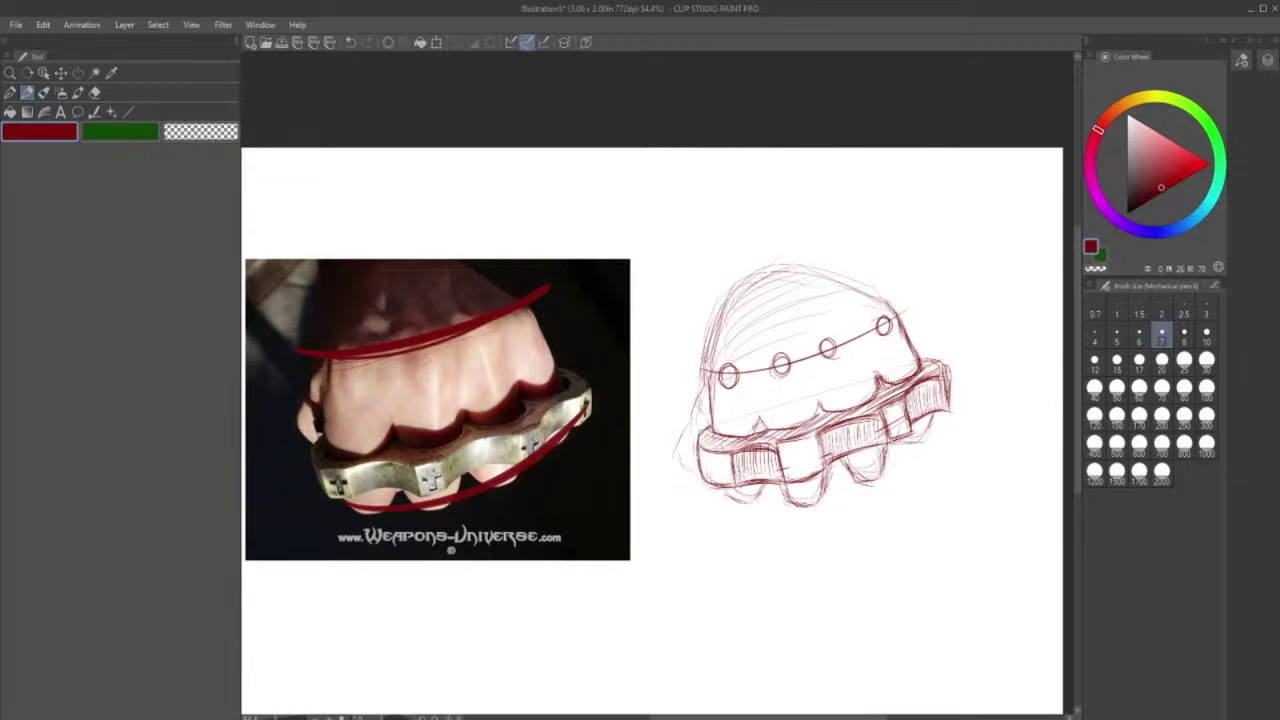
mouse_move(930, 388)
left_mouse_down()
mouse_move(918, 453)
mouse_move(926, 446)
left_mouse_up()
left_click_drag(723, 490, 744, 507)
left_click_drag(756, 462, 756, 502)
mouse_move(750, 496)
left_mouse_down()
mouse_move(760, 505)
mouse_move(763, 487)
left_mouse_up()
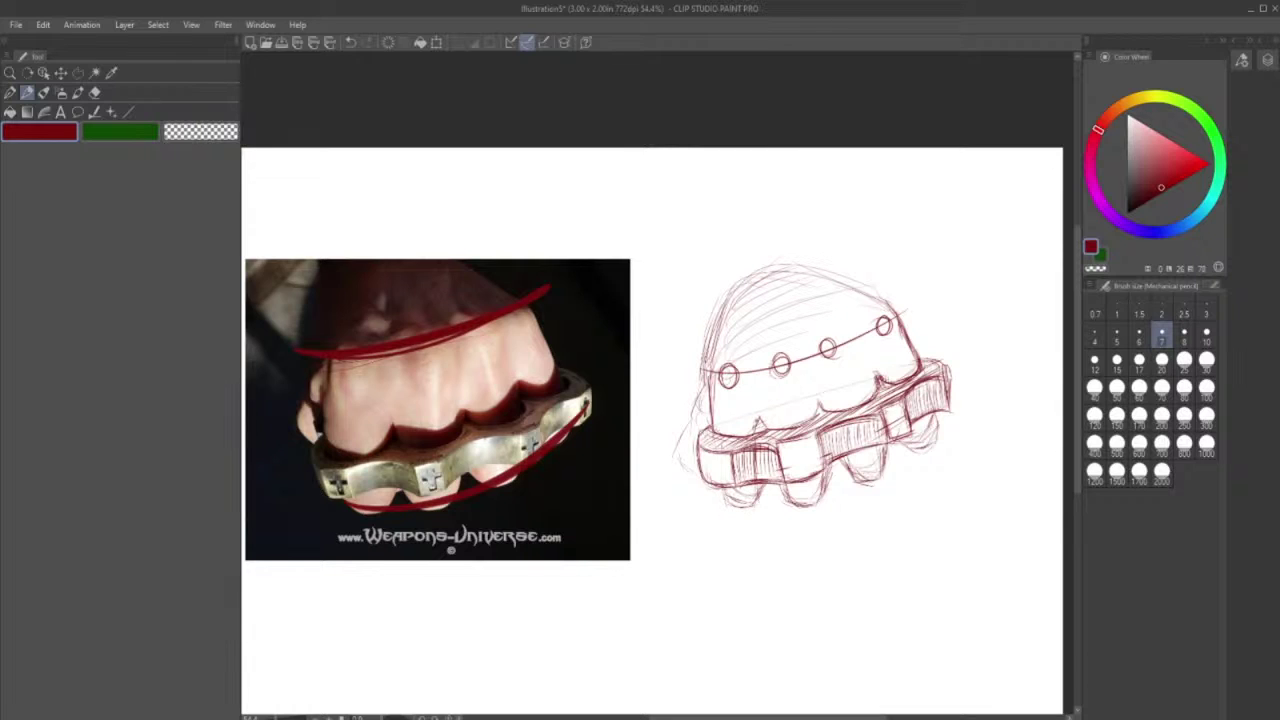
- Rework the finger edge along the band's top, erasing the pointed notches and redrawing the gap between the first two fingers
left_click_drag(748, 432, 766, 431)
left_click(94, 92)
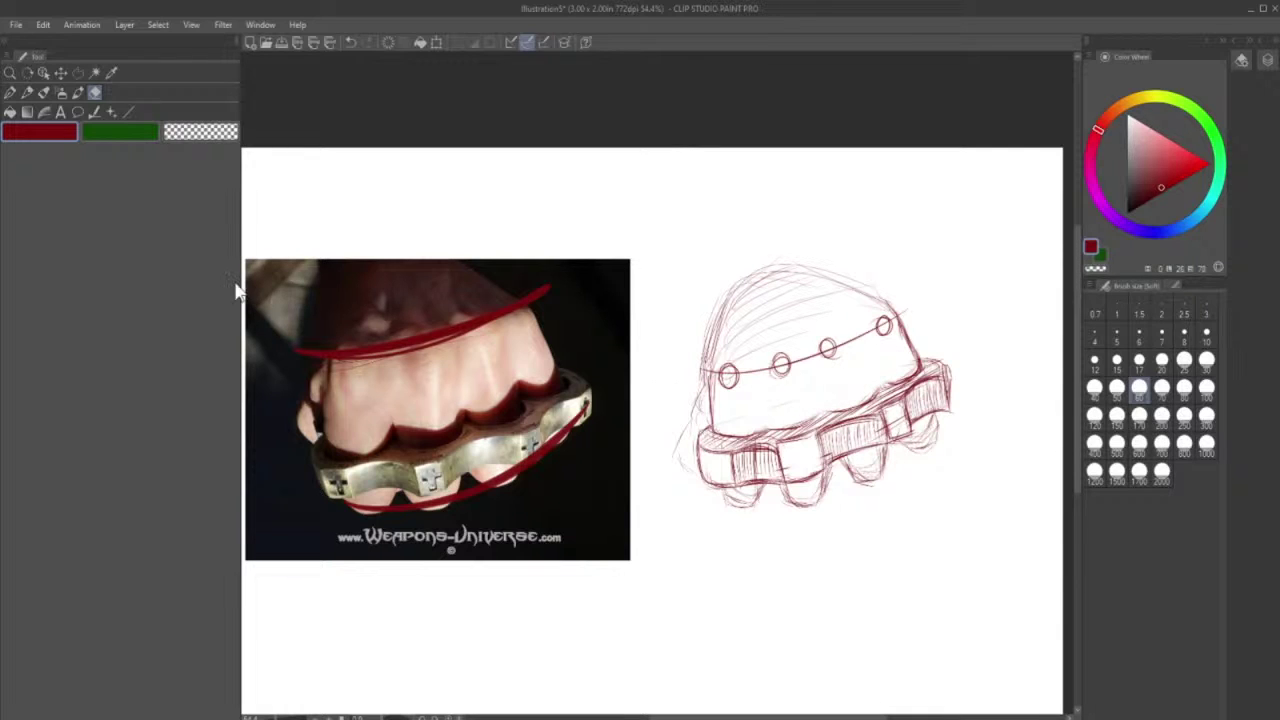
key("p")
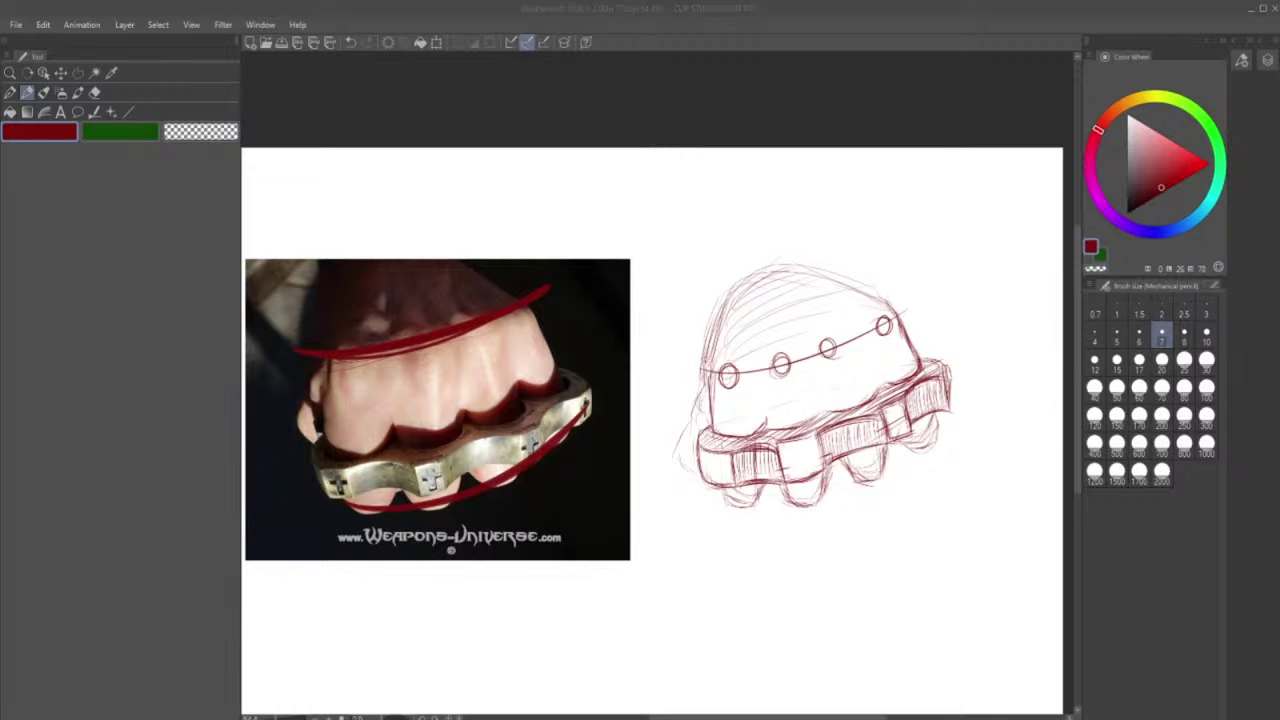
- Erase the old lines on the square block near the band's far end and redraw its outline and the band's end edge
left_click(546, 697)
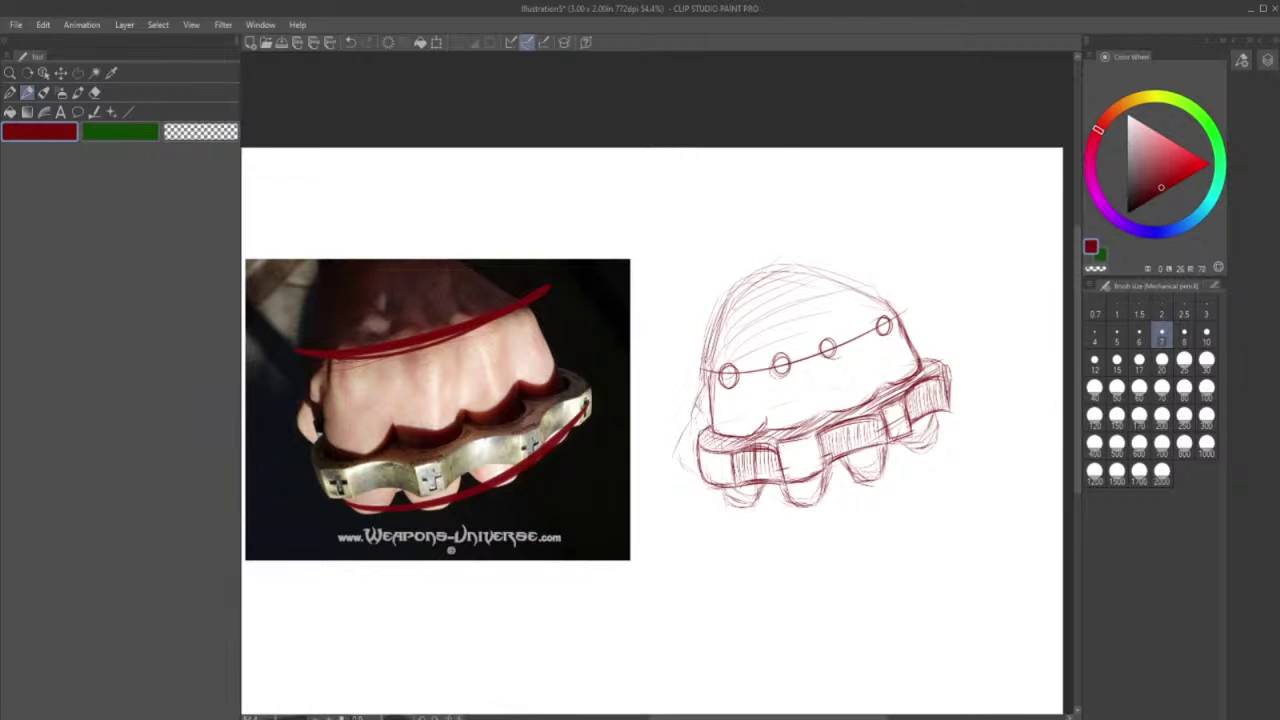
left_click_drag(701, 387, 702, 423)
left_click(95, 92)
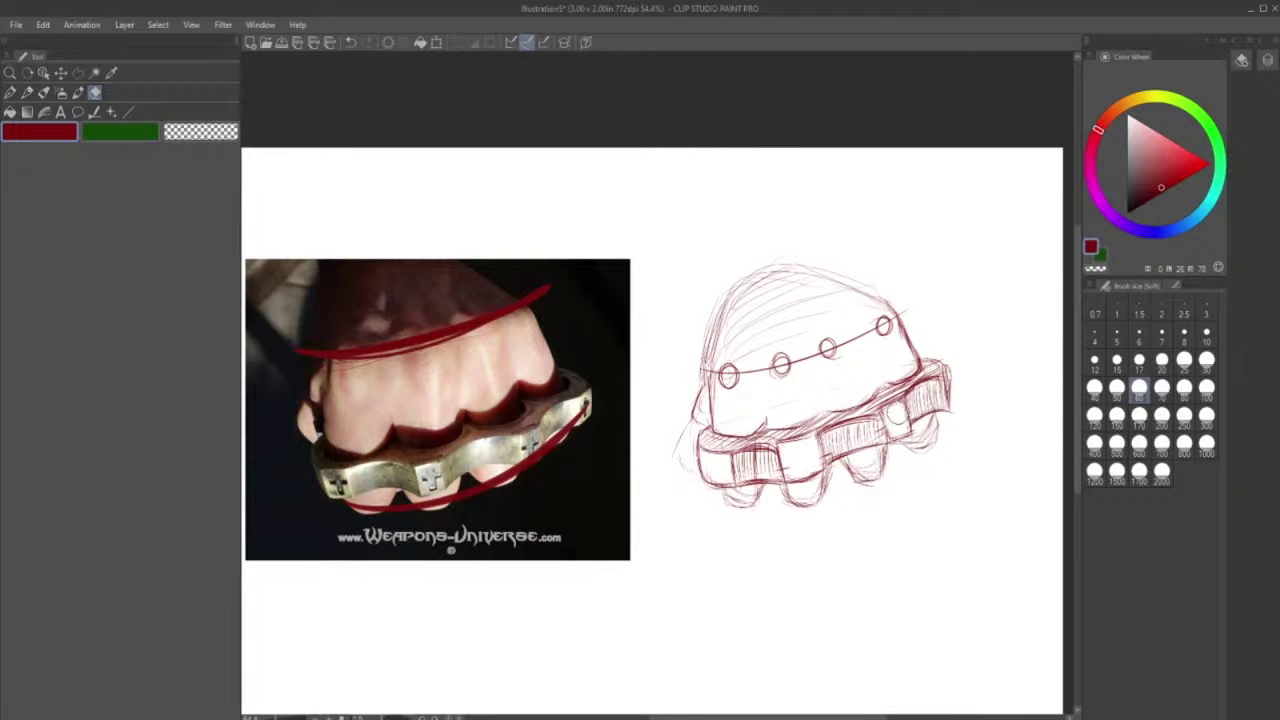
left_click(27, 92)
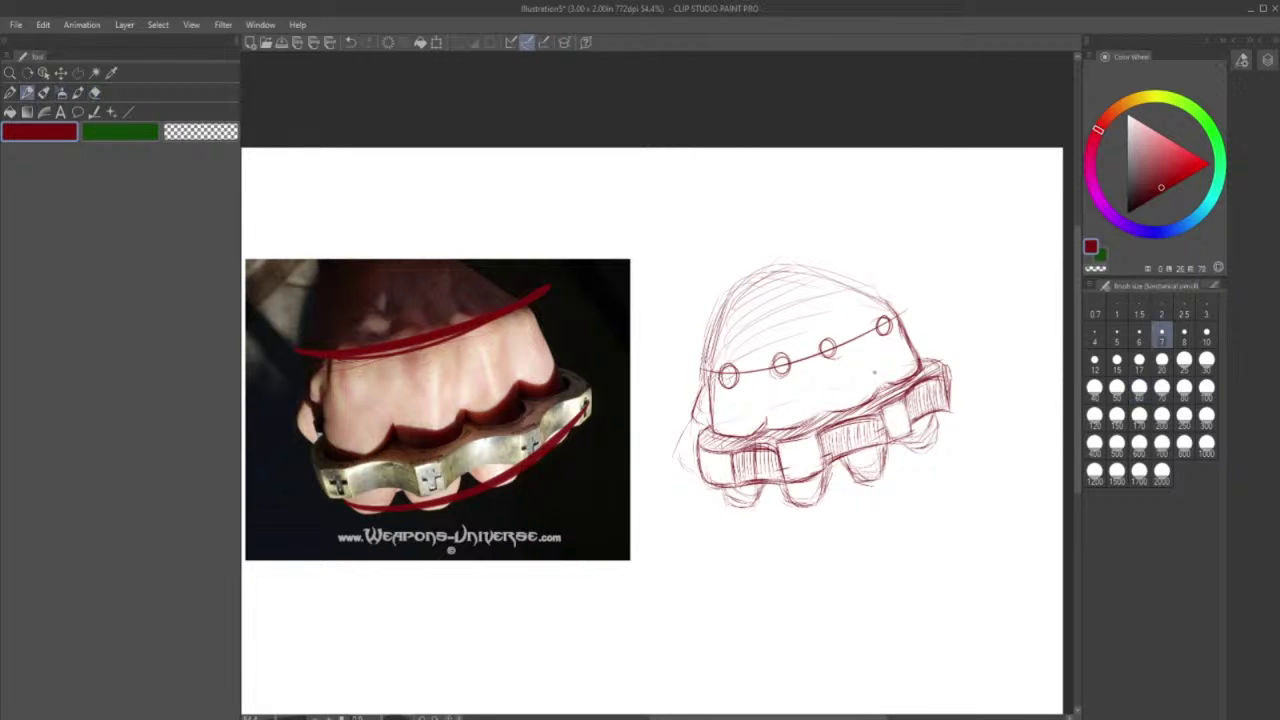
mouse_move(882, 413)
left_mouse_down()
mouse_move(903, 403)
mouse_move(890, 445)
mouse_move(914, 436)
mouse_move(888, 438)
mouse_move(892, 448)
left_mouse_up()
mouse_move(890, 444)
left_mouse_down()
mouse_move(908, 434)
mouse_move(897, 405)
mouse_move(948, 408)
left_mouse_up()
mouse_move(946, 363)
left_mouse_down()
mouse_move(951, 384)
mouse_move(933, 367)
left_mouse_up()
left_click_drag(952, 369, 947, 414)
- Erase and redraw the lower edge and sides of the square band block on the second finger
left_click(96, 93)
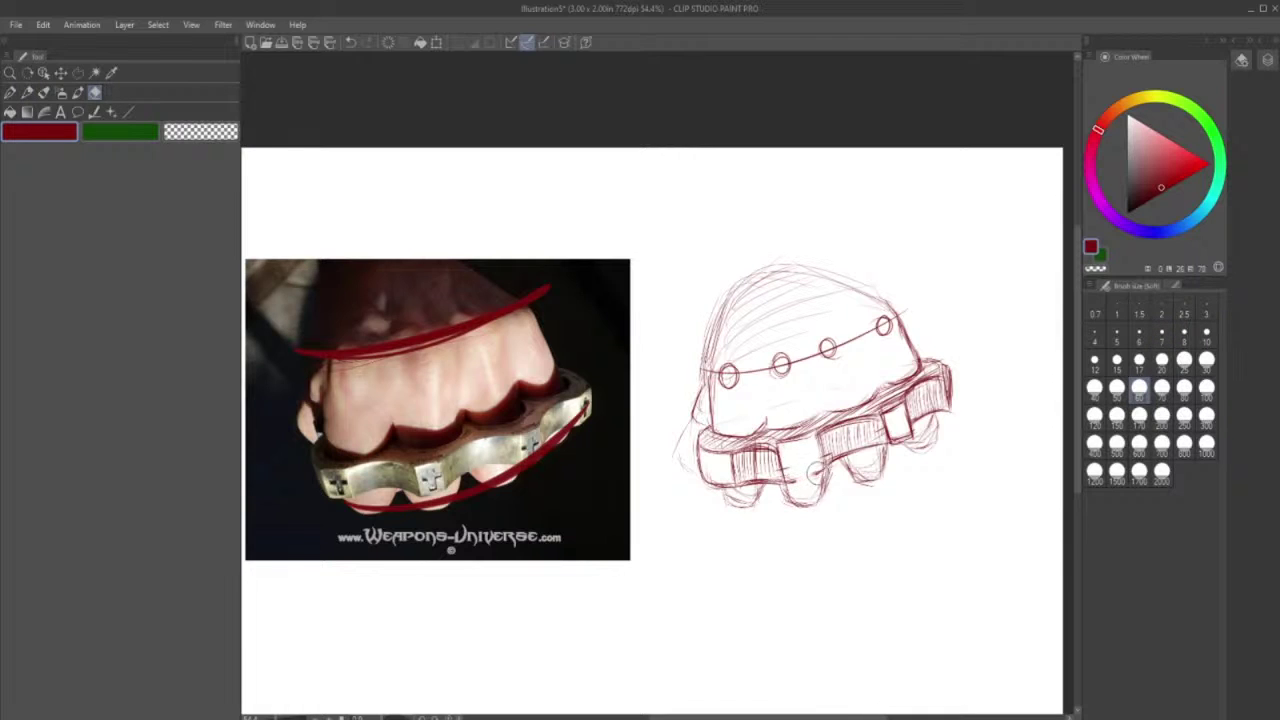
left_click(27, 92)
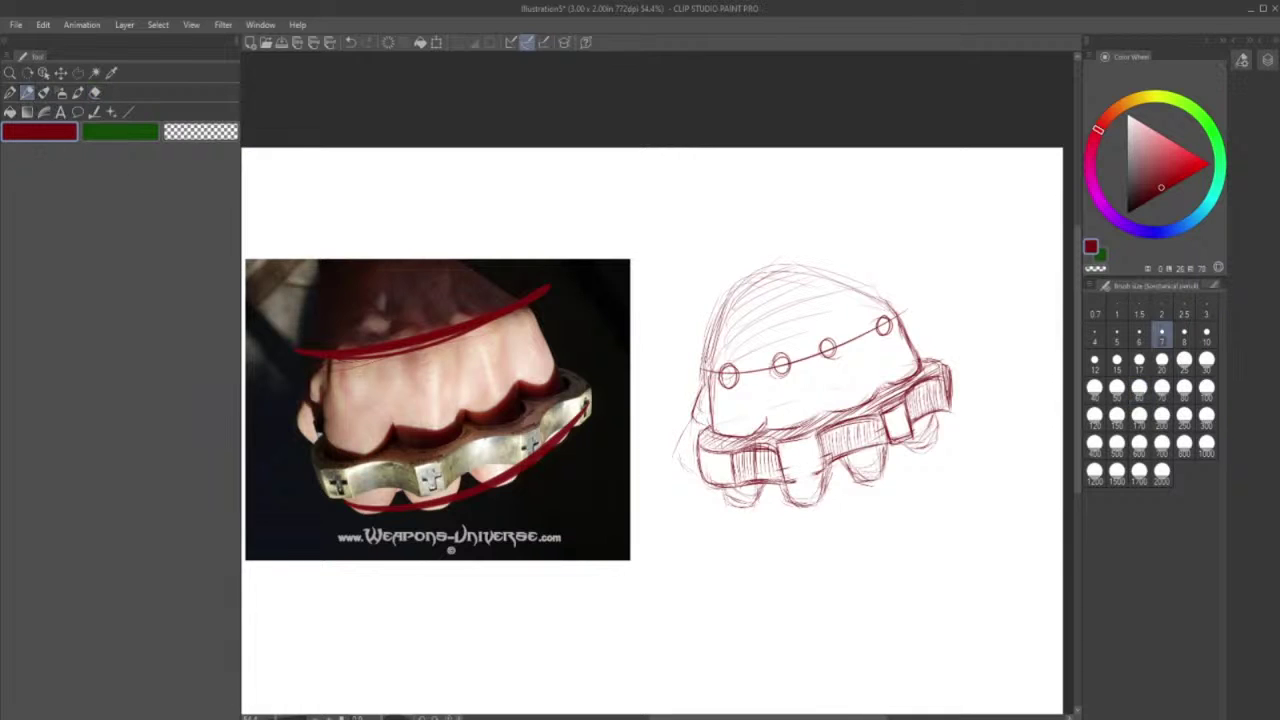
mouse_move(797, 481)
left_mouse_down()
mouse_move(821, 473)
mouse_move(816, 434)
left_mouse_up()
left_click(96, 90)
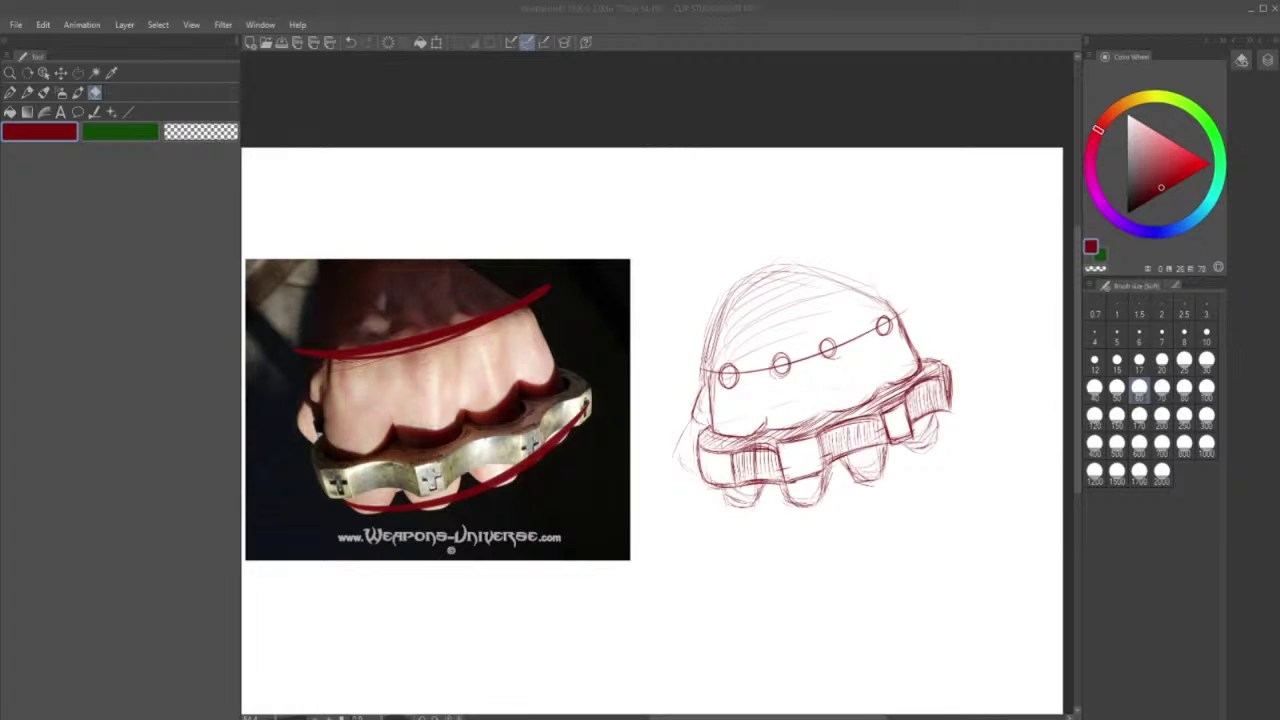
left_click(1201, 26)
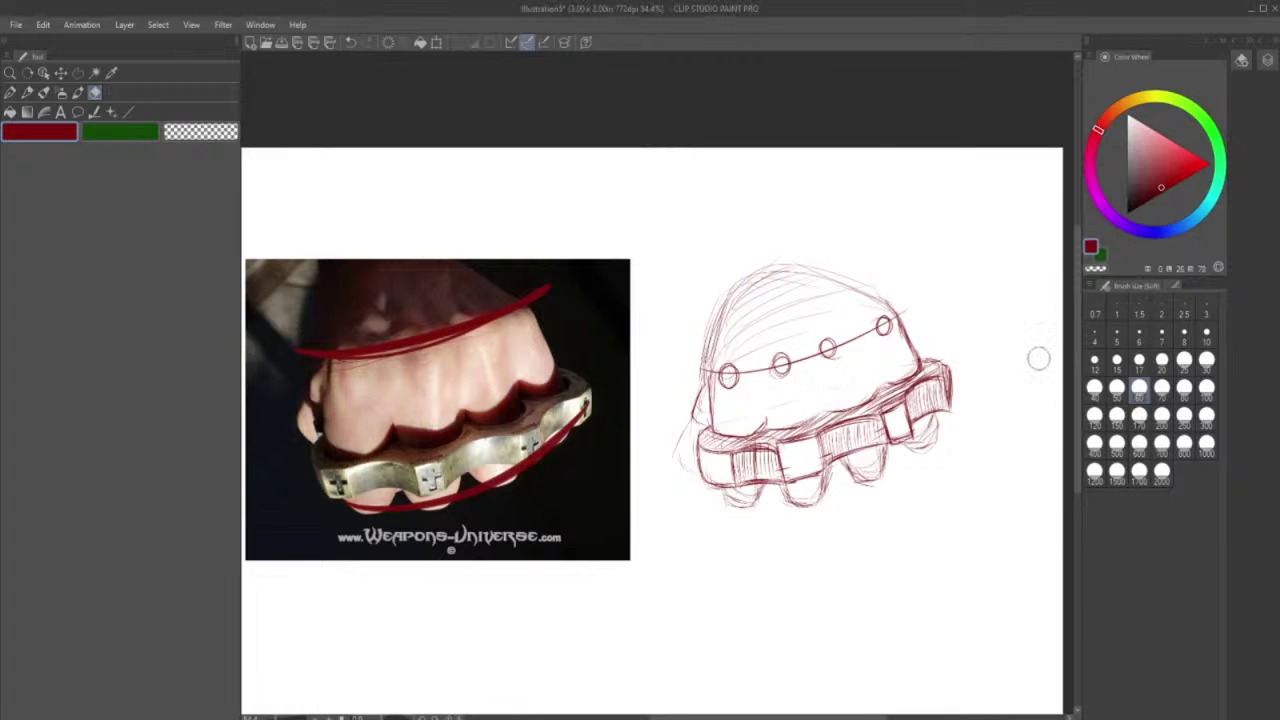
- Draw the gap lines between the fingers above the band and darken the finger edges where they meet it
left_click(29, 92)
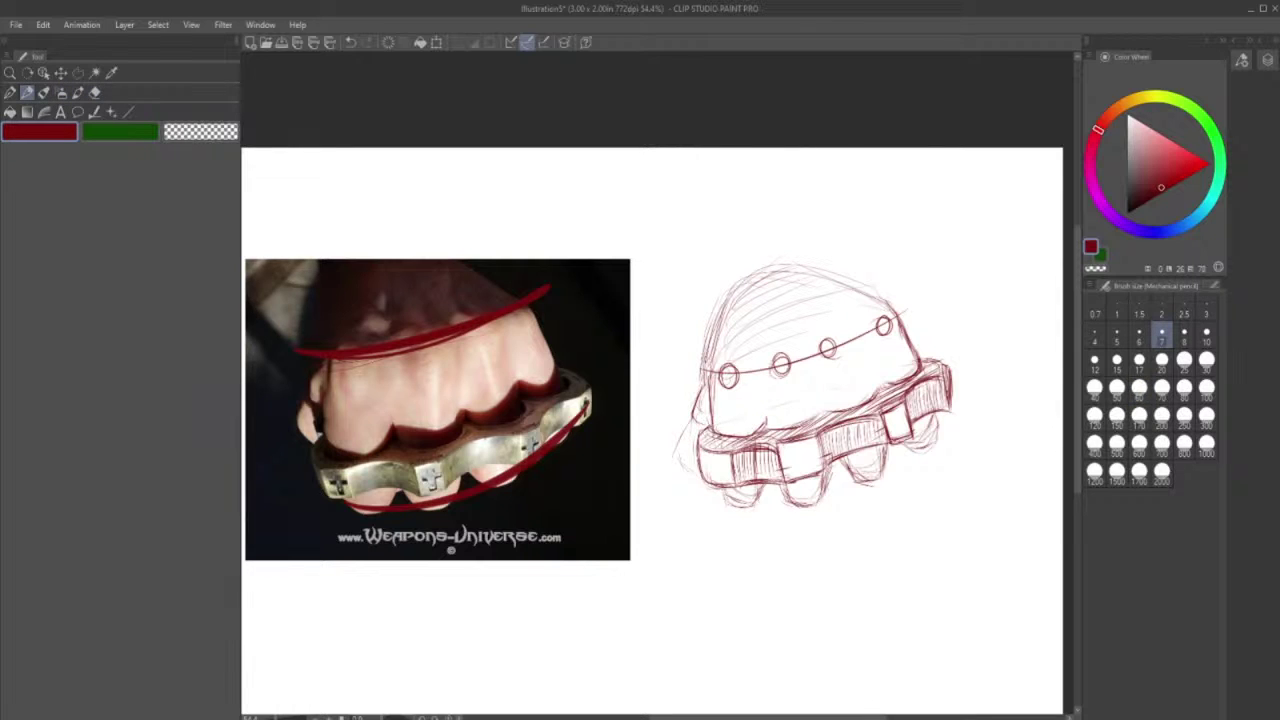
mouse_move(712, 431)
left_mouse_down()
mouse_move(741, 438)
mouse_move(766, 415)
mouse_move(779, 479)
left_mouse_up()
mouse_move(766, 434)
left_mouse_down()
mouse_move(783, 491)
mouse_move(821, 502)
mouse_move(828, 399)
mouse_move(811, 419)
left_mouse_up()
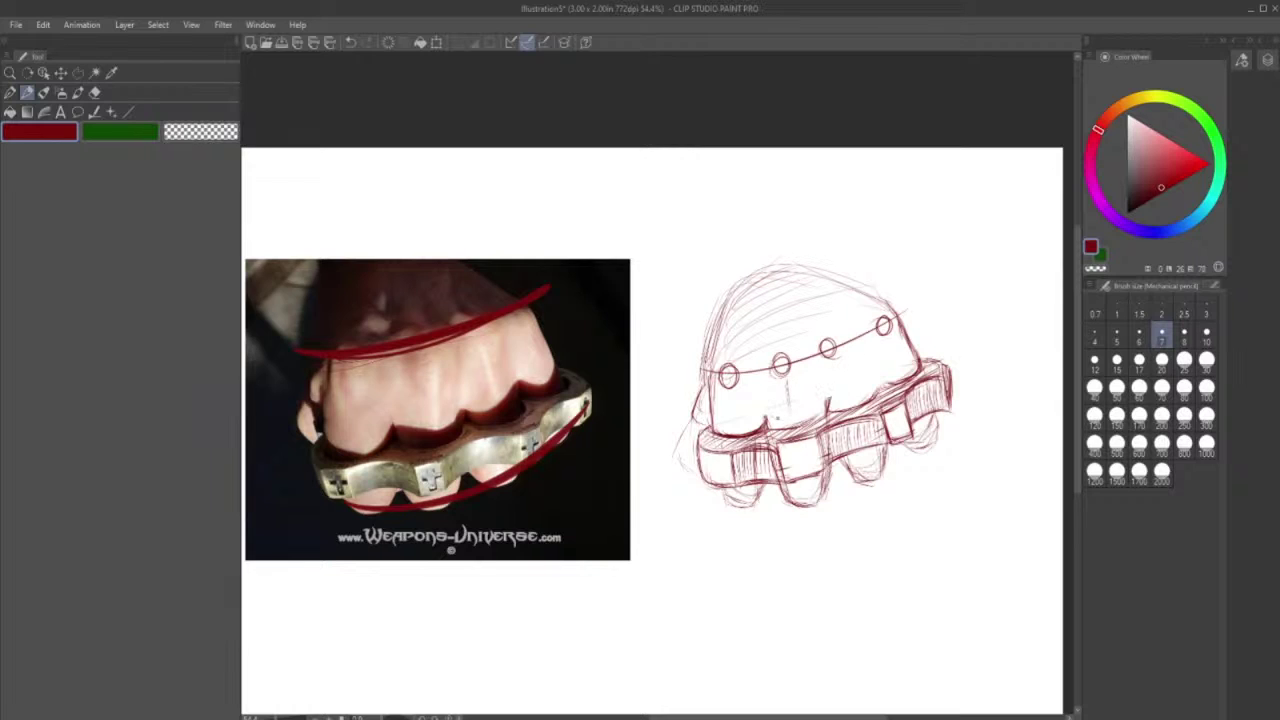
mouse_move(797, 417)
left_mouse_down()
mouse_move(860, 389)
mouse_move(872, 360)
mouse_move(866, 397)
mouse_move(872, 380)
left_mouse_up()
left_click_drag(708, 394, 712, 425)
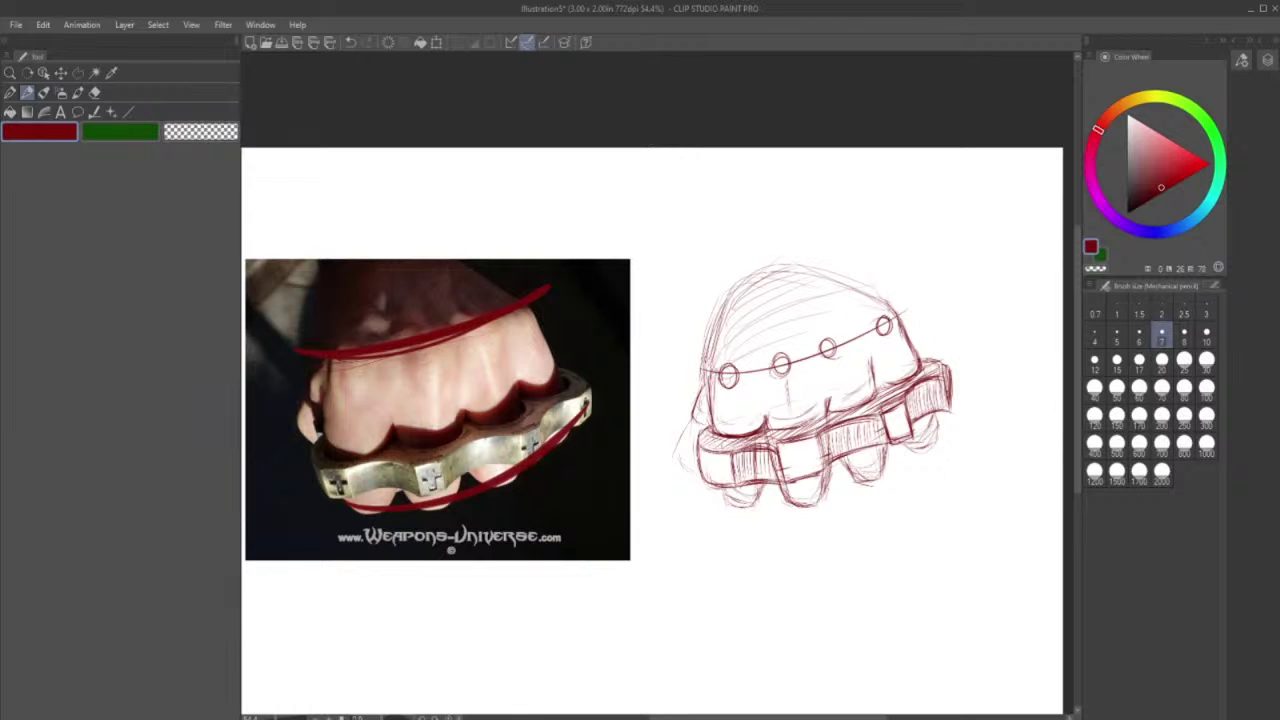
- Sketch strokes around the third knuckle oval and hatch the back of the hand with long curved lines
mouse_move(716, 375)
left_mouse_down()
mouse_move(724, 356)
mouse_move(784, 349)
mouse_move(806, 329)
left_mouse_up()
mouse_move(817, 334)
left_mouse_down()
mouse_move(834, 338)
mouse_move(809, 326)
mouse_move(836, 347)
left_mouse_up()
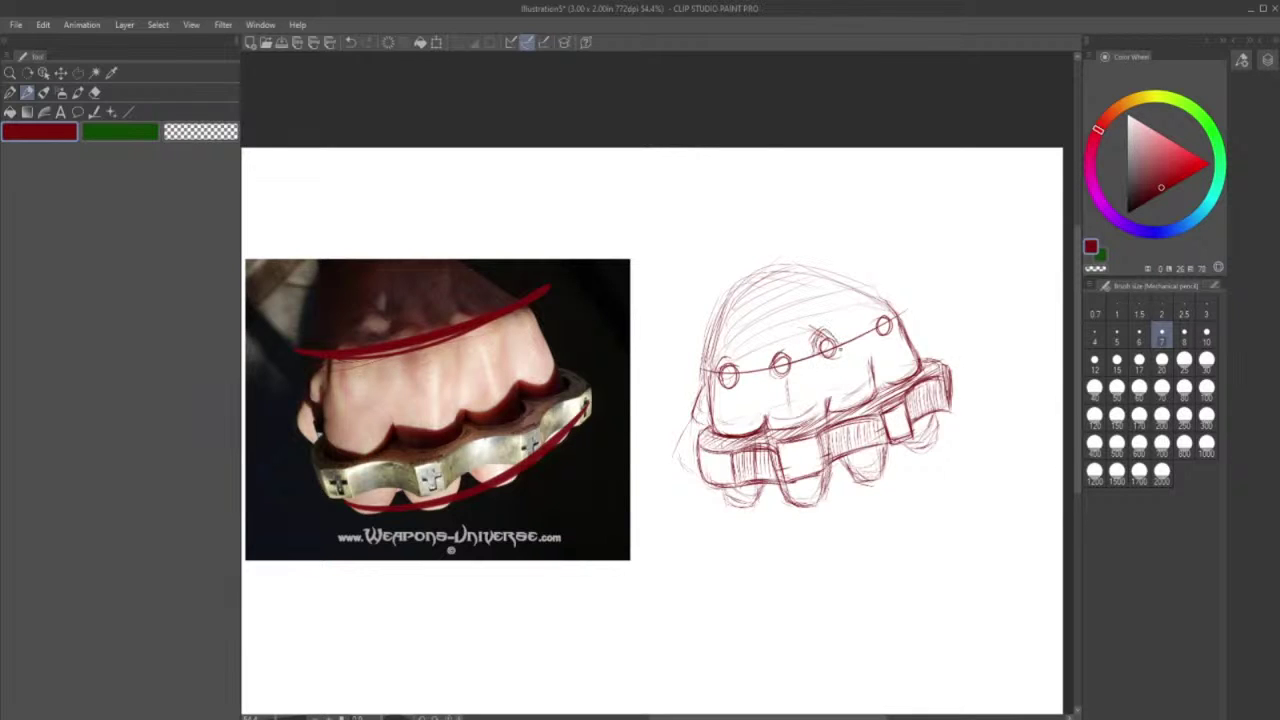
left_click_drag(892, 308, 798, 277)
mouse_move(798, 274)
left_mouse_down()
mouse_move(734, 298)
mouse_move(720, 330)
mouse_move(738, 314)
left_mouse_up()
mouse_move(808, 298)
left_mouse_down()
mouse_move(728, 342)
mouse_move(738, 334)
left_mouse_up()
mouse_move(862, 298)
left_mouse_down()
mouse_move(754, 322)
mouse_move(822, 301)
left_mouse_up()
left_click_drag(722, 331, 824, 285)
left_click_drag(722, 319, 832, 279)
mouse_move(723, 335)
left_mouse_down()
mouse_move(780, 297)
mouse_move(850, 289)
left_mouse_up()
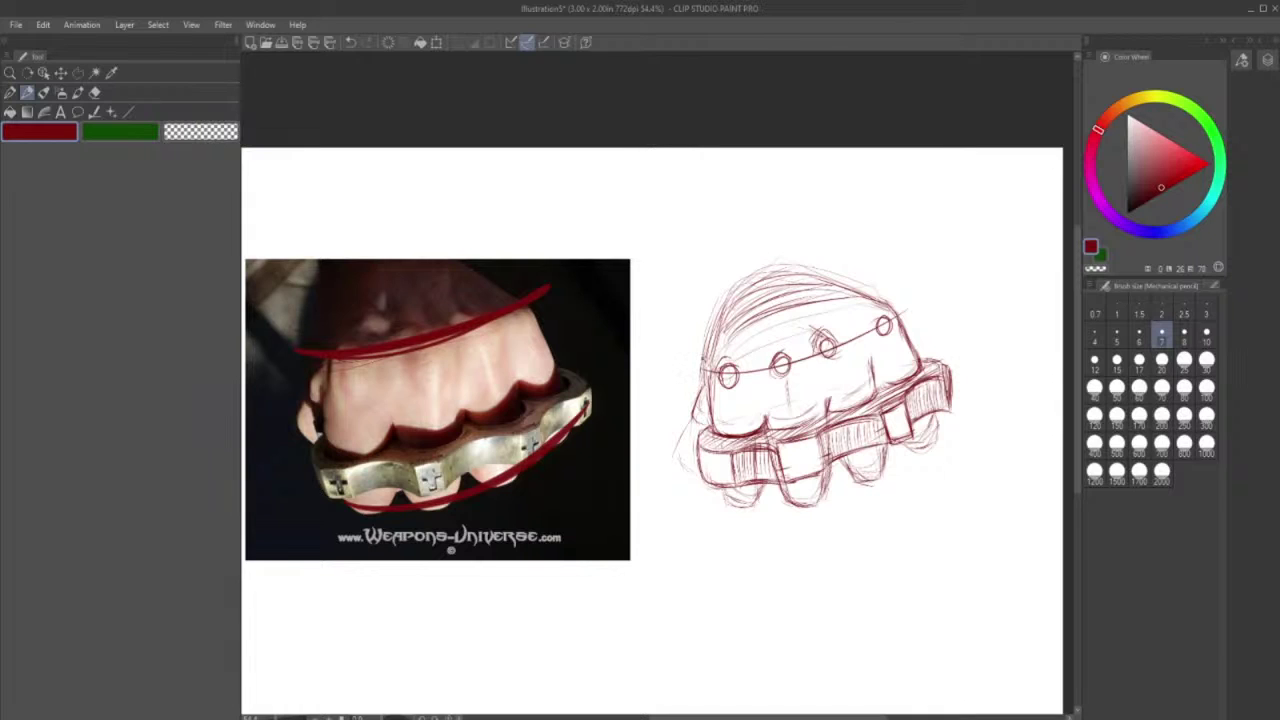
- Darken the fist's outer outline from the thumb side to the top of the hand, plus the first and fourth fingertips
mouse_move(706, 366)
left_mouse_down()
mouse_move(680, 448)
mouse_move(702, 476)
left_mouse_up()
mouse_move(935, 413)
left_mouse_down()
mouse_move(929, 452)
mouse_move(908, 453)
mouse_move(928, 454)
left_mouse_up()
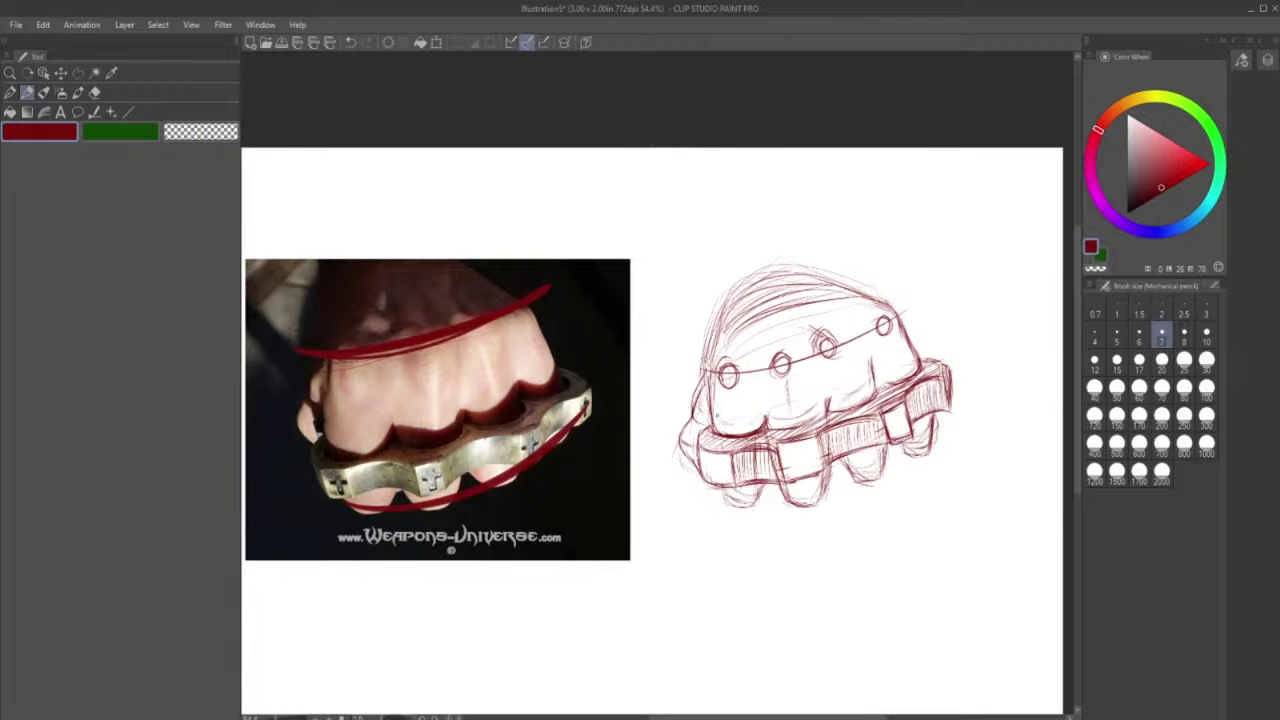
mouse_move(692, 446)
left_mouse_down()
mouse_move(720, 278)
mouse_move(712, 315)
mouse_move(796, 270)
left_mouse_up()
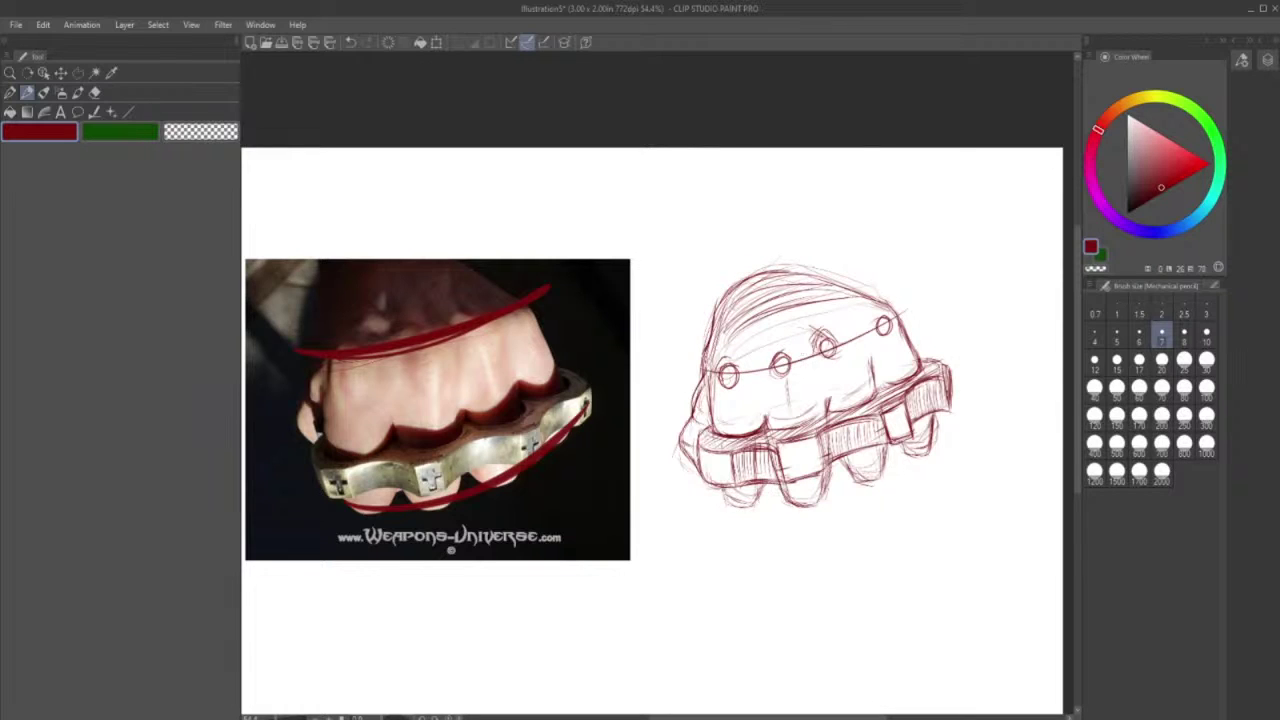
left_click_drag(719, 447, 728, 508)
left_click_drag(728, 504, 748, 514)
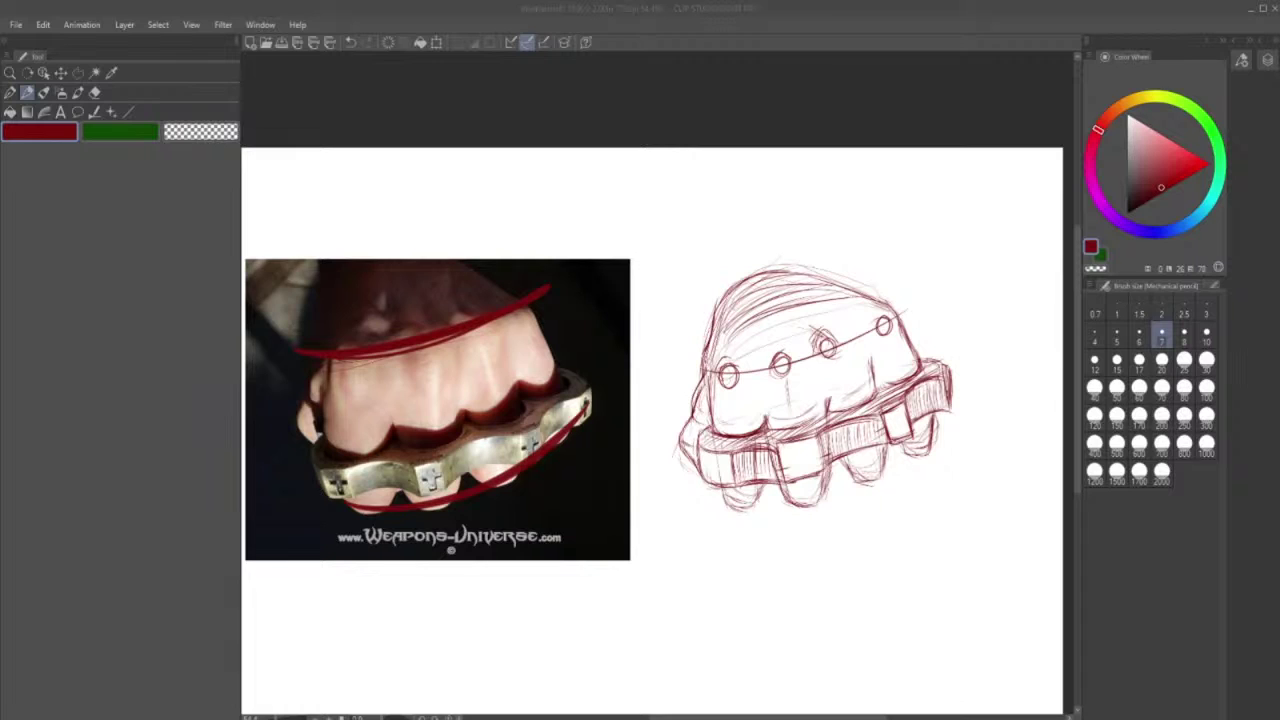
- Darken the band's upper edge across the middle fingers and erase the hatching from the recess beside the second block
left_click(800, 318)
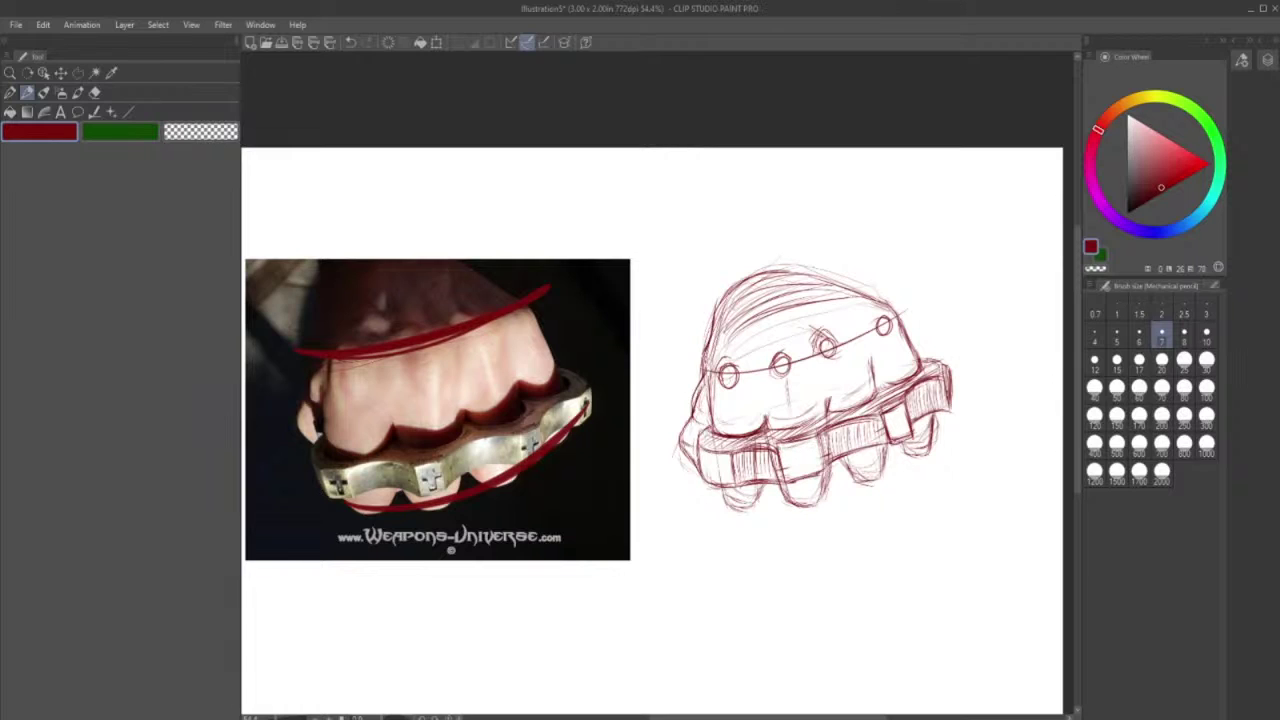
left_click_drag(779, 450, 885, 413)
key("e")
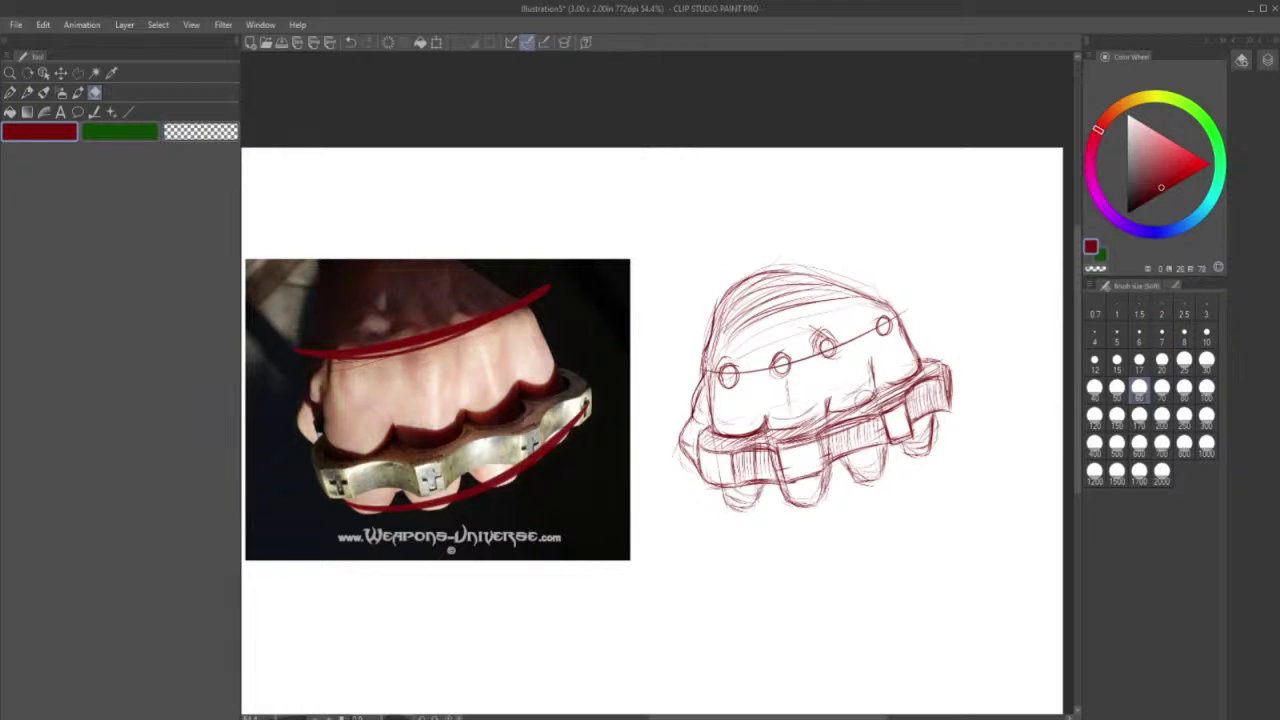
left_click_drag(838, 436, 860, 430)
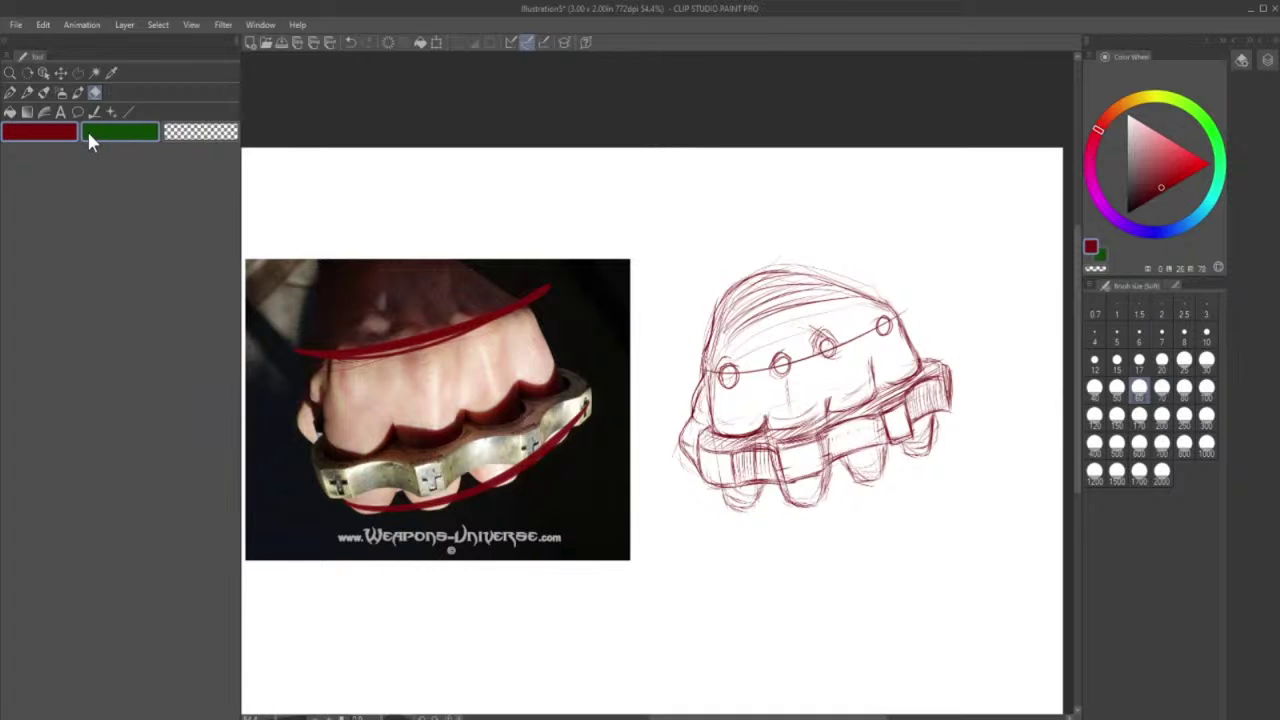
- Darken the third fingertip's outline and erase the fourth fingertip below the band
key("p")
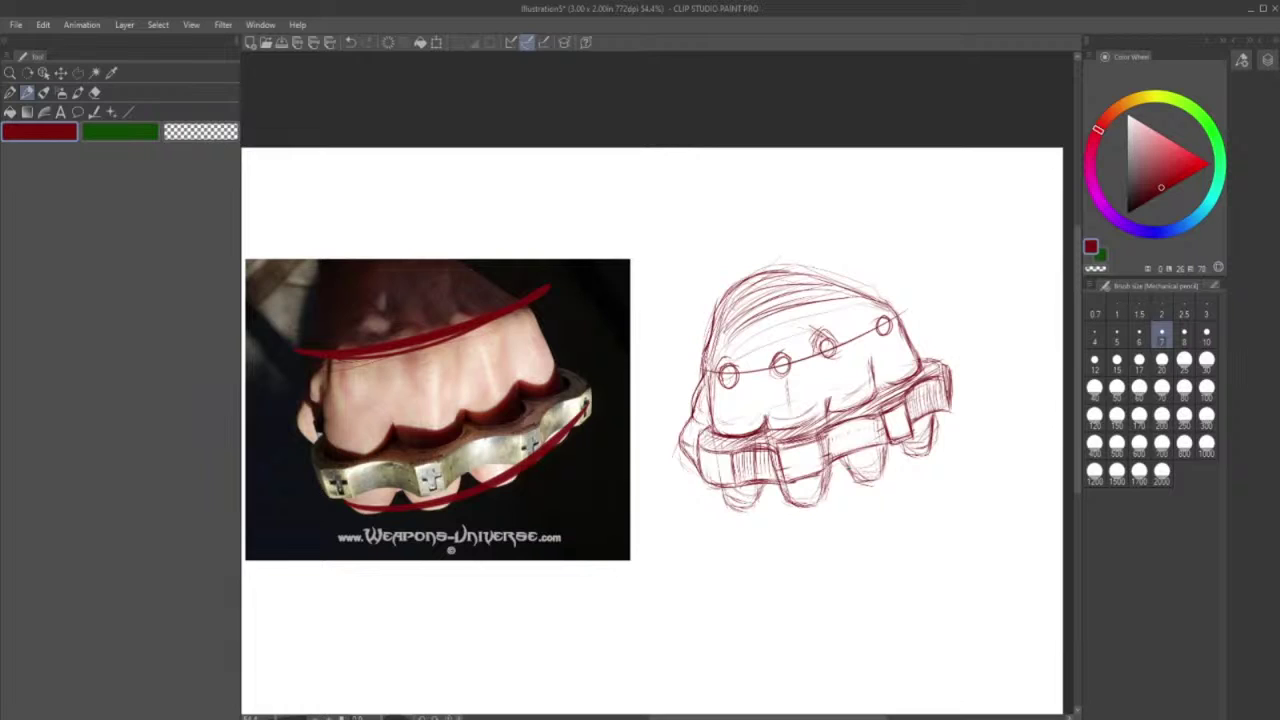
left_click_drag(839, 455, 852, 478)
left_click_drag(884, 446, 848, 484)
key("e")
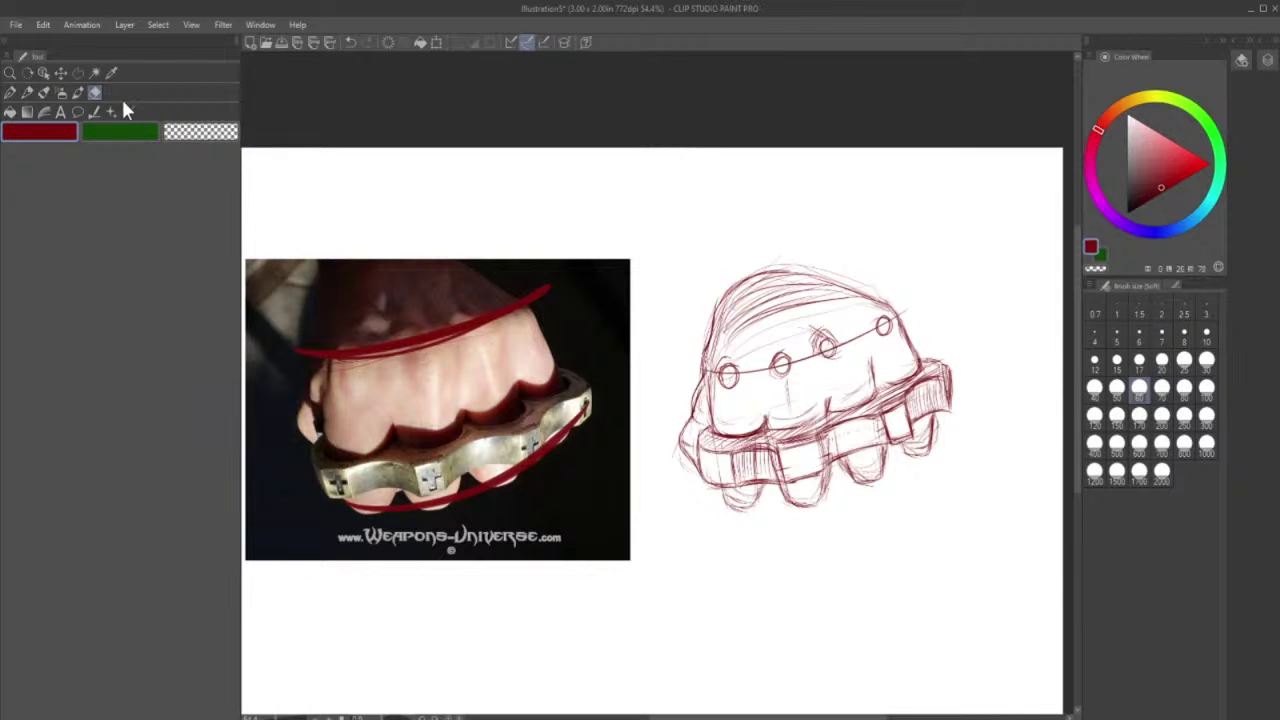
left_click(44, 98)
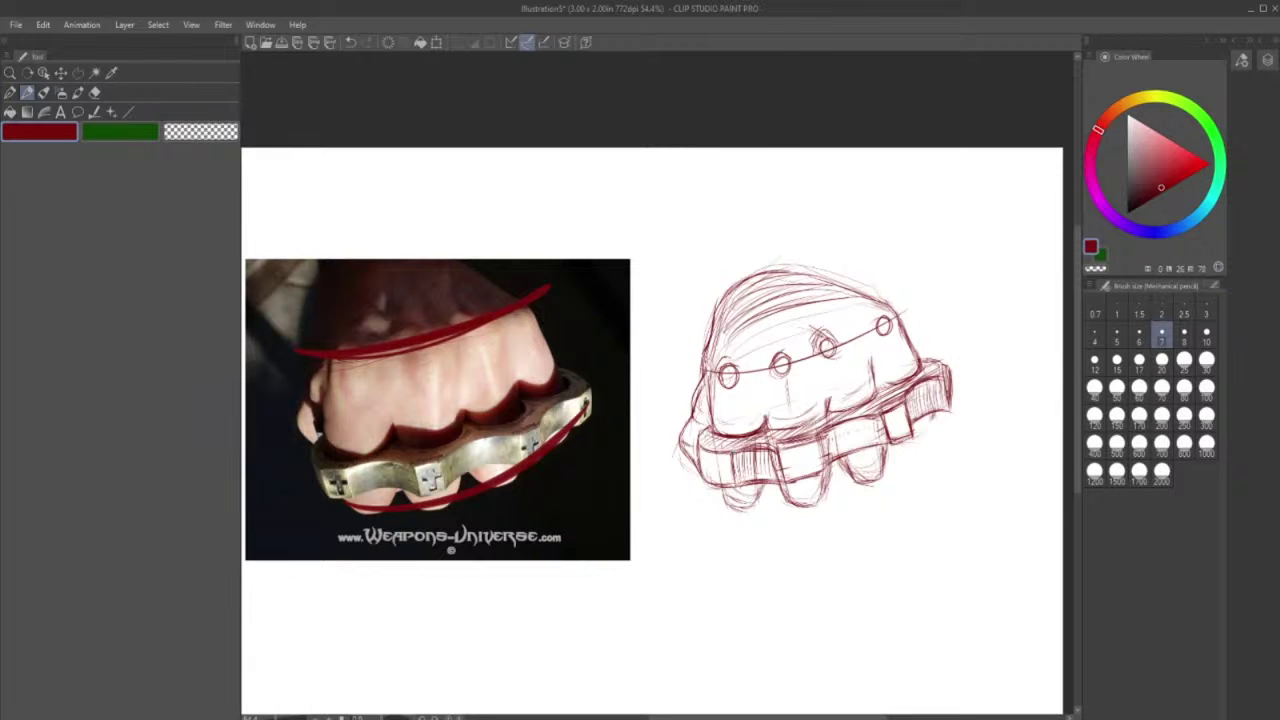
- Darken the band's near end, erase the hatching from the recess beside it, and clean up inside the second block
left_click_drag(699, 434, 706, 484)
key("e")
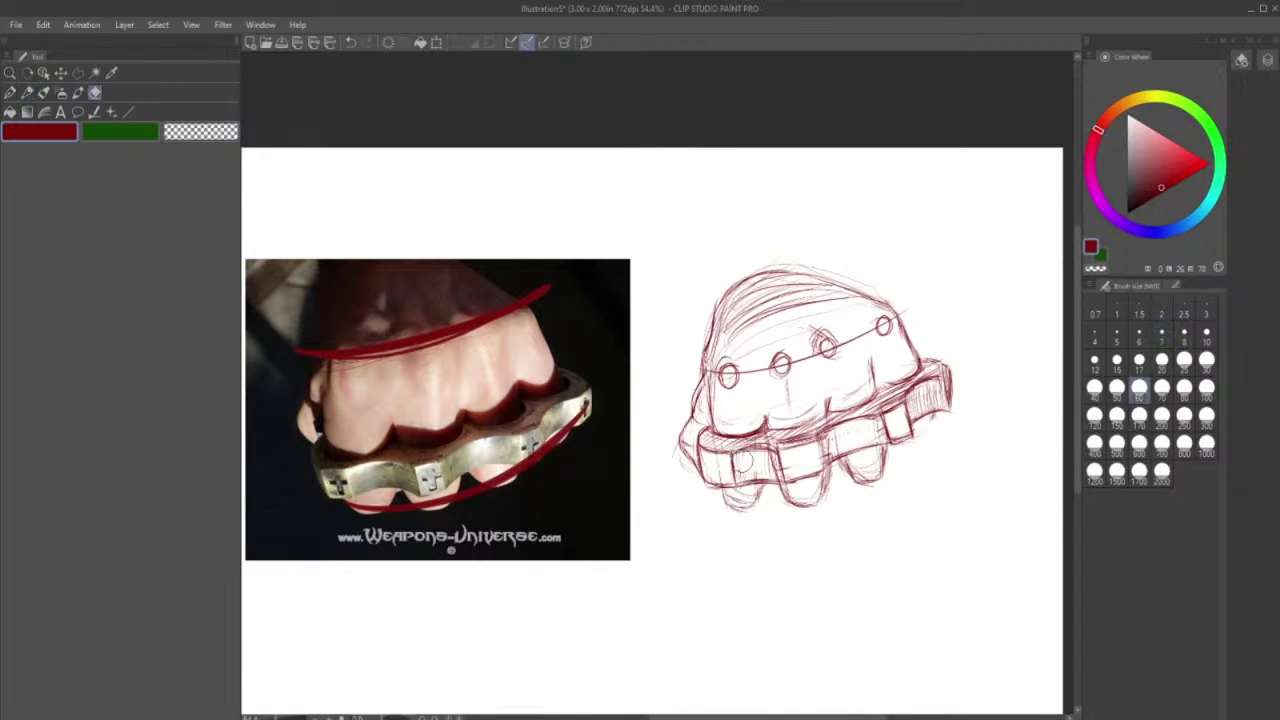
left_click_drag(766, 461, 771, 473)
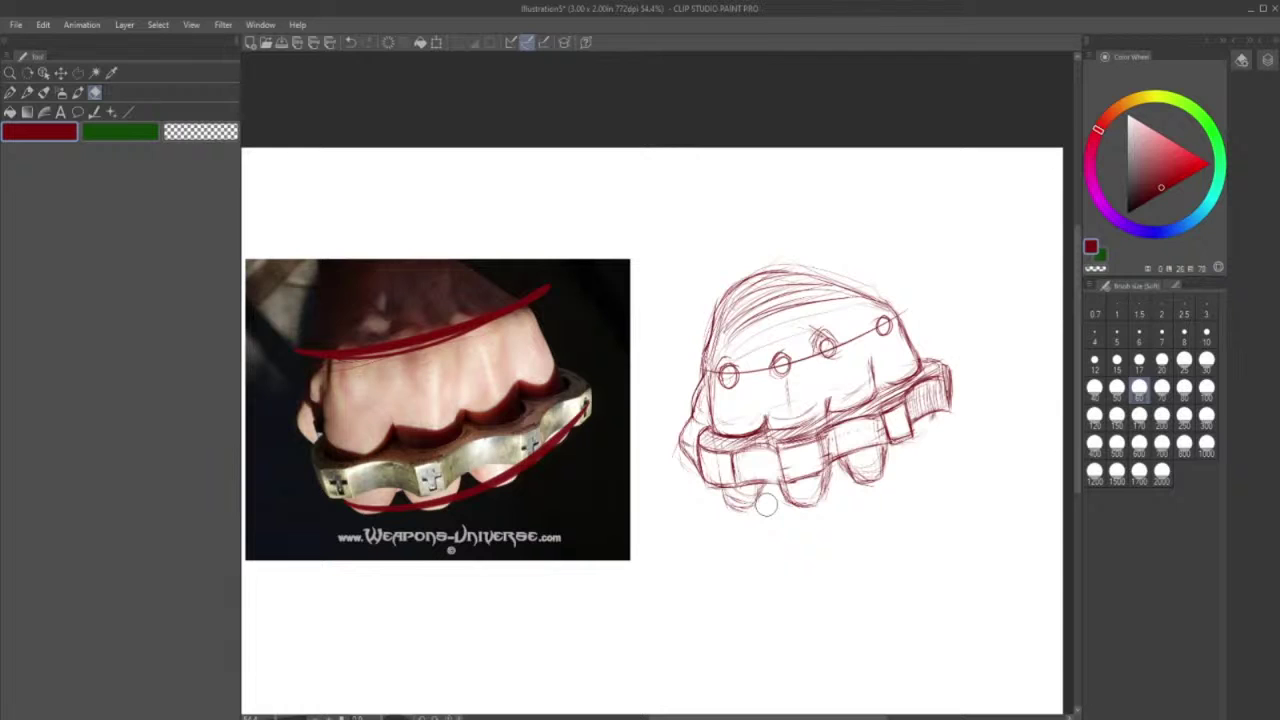
left_click_drag(828, 444, 799, 457)
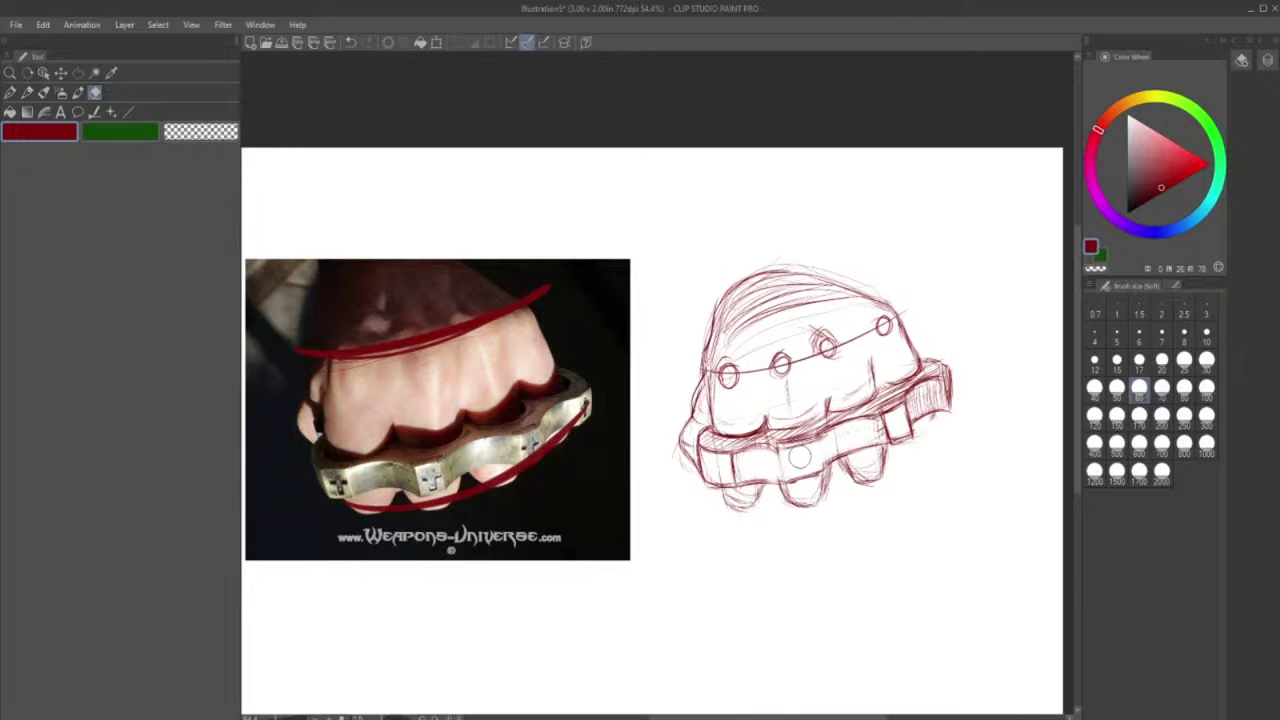
- Redraw the outline of the band's second square block and hatch the recesses on both sides of it
key("p")
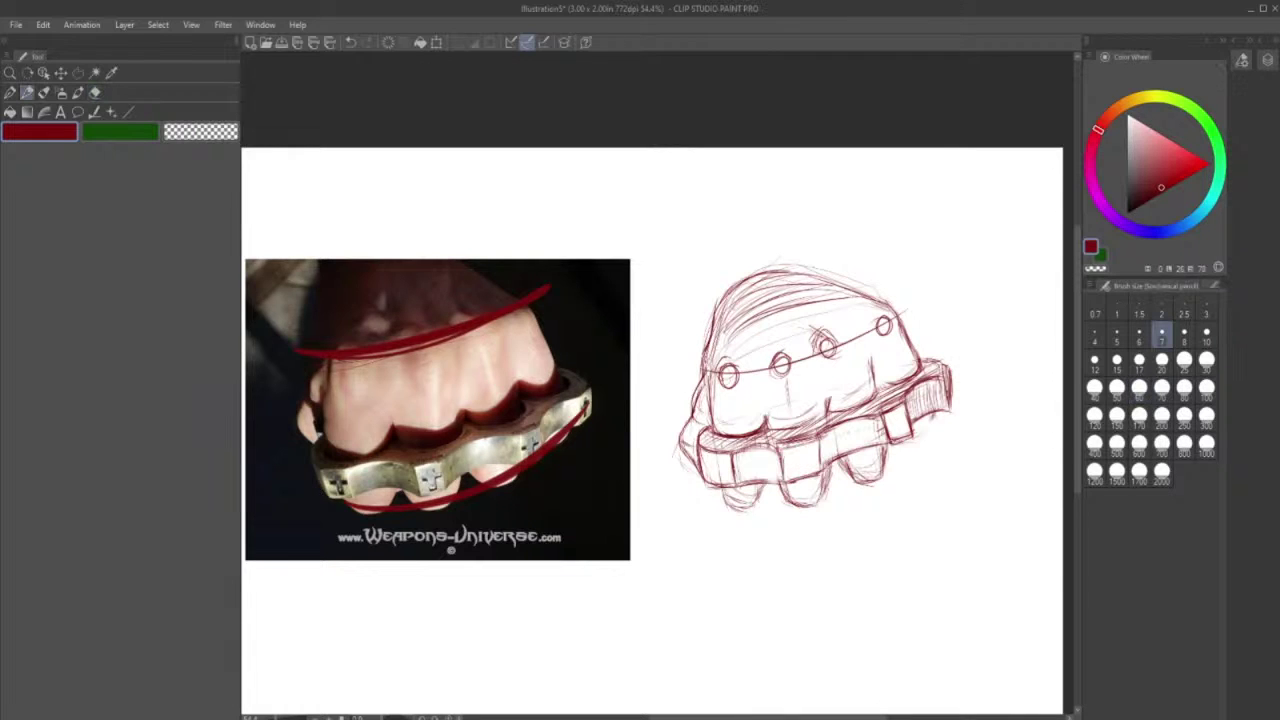
mouse_move(774, 447)
left_mouse_down()
mouse_move(815, 439)
mouse_move(821, 478)
left_mouse_up()
key("ctrl+z")
left_click_drag(740, 482, 821, 480)
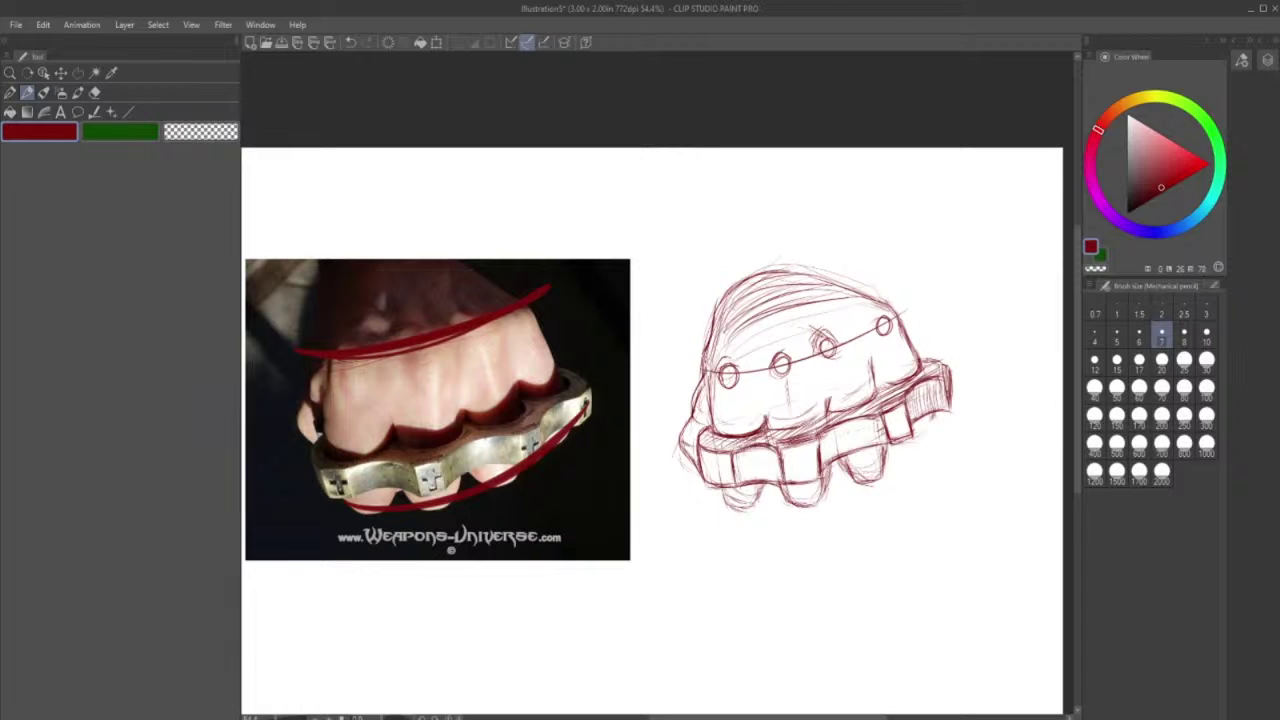
left_click_drag(736, 453, 733, 480)
left_click_drag(738, 452, 772, 482)
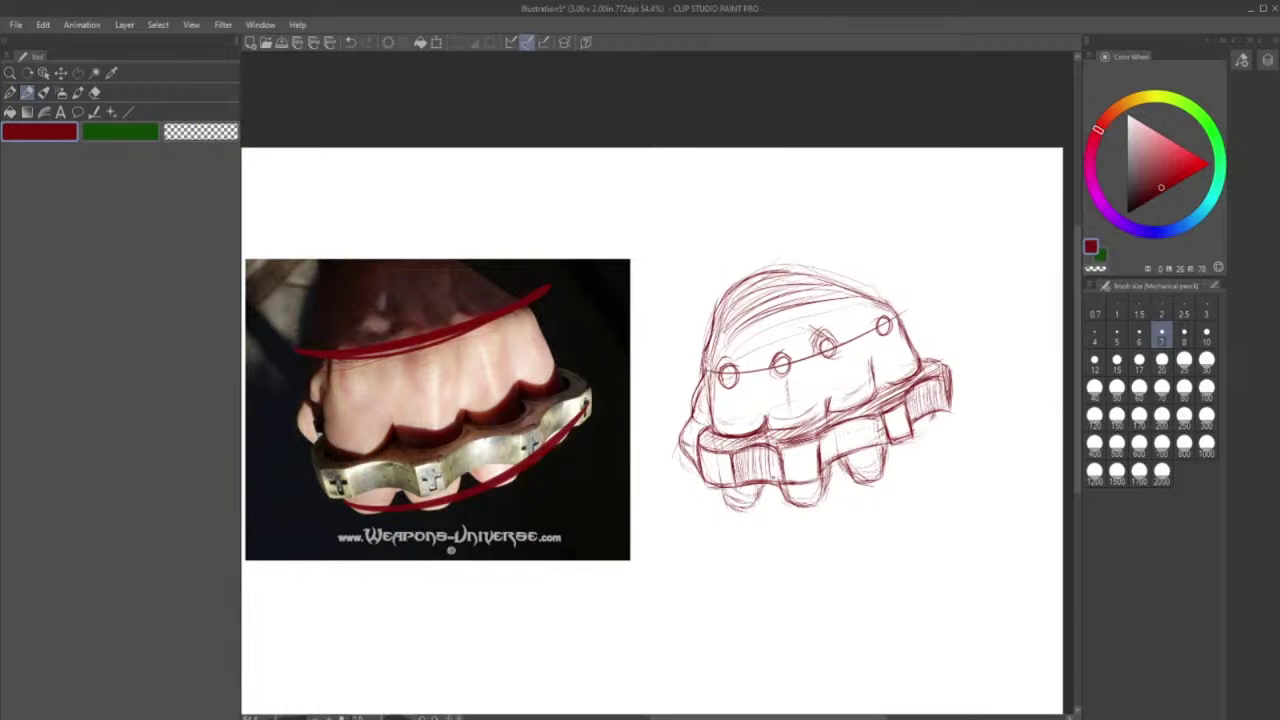
left_click_drag(824, 424, 866, 468)
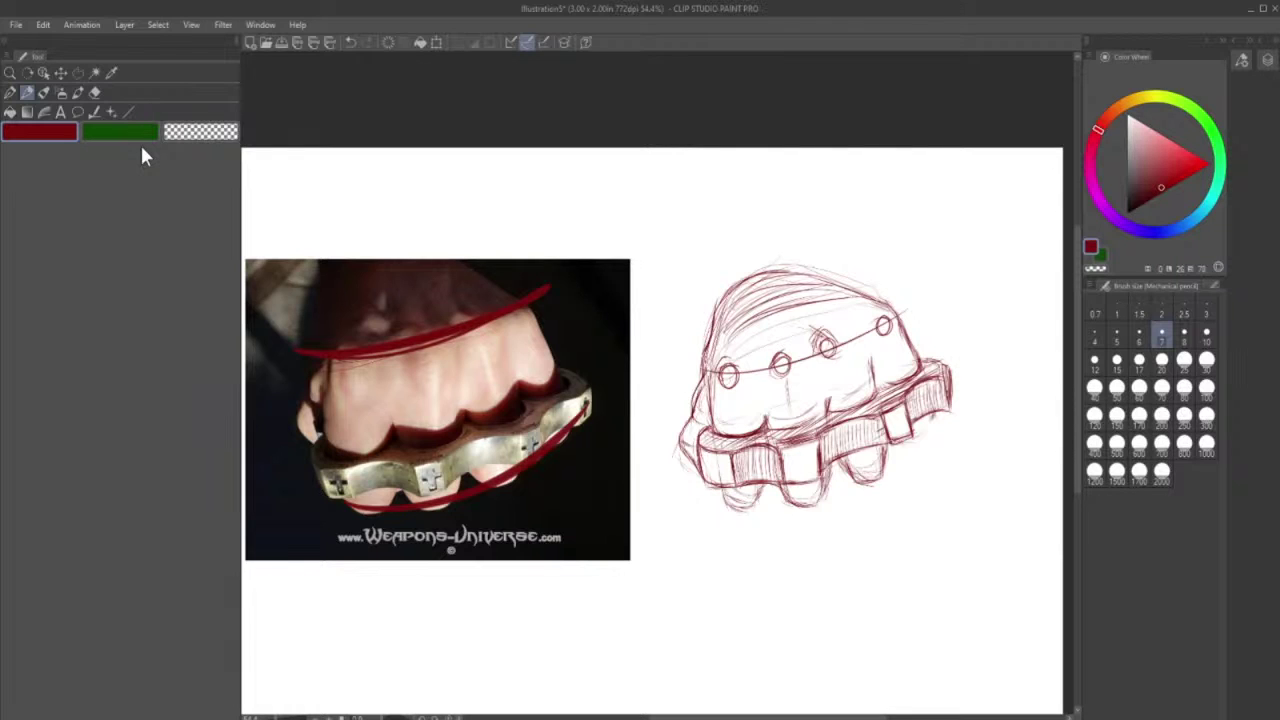
- Erase the square block near the band's far end and strengthen the hatching in the recess before it
key("e")
left_click_drag(912, 410, 888, 427)
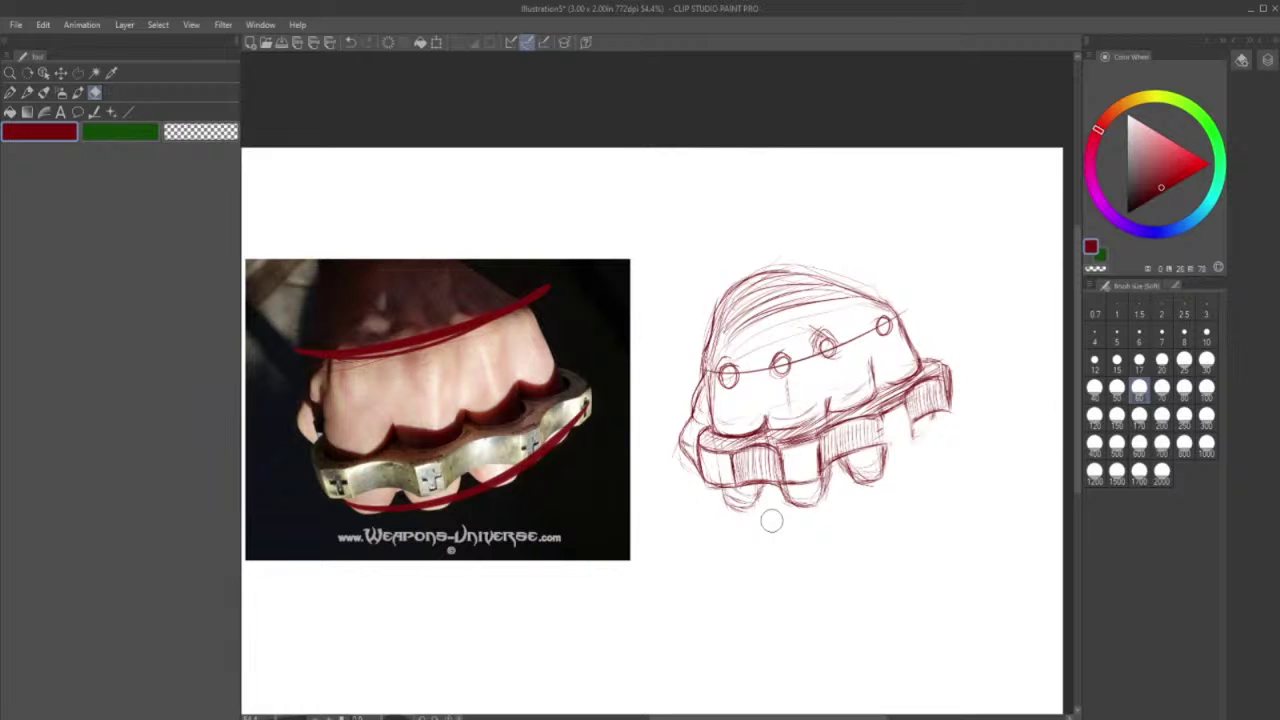
key("p")
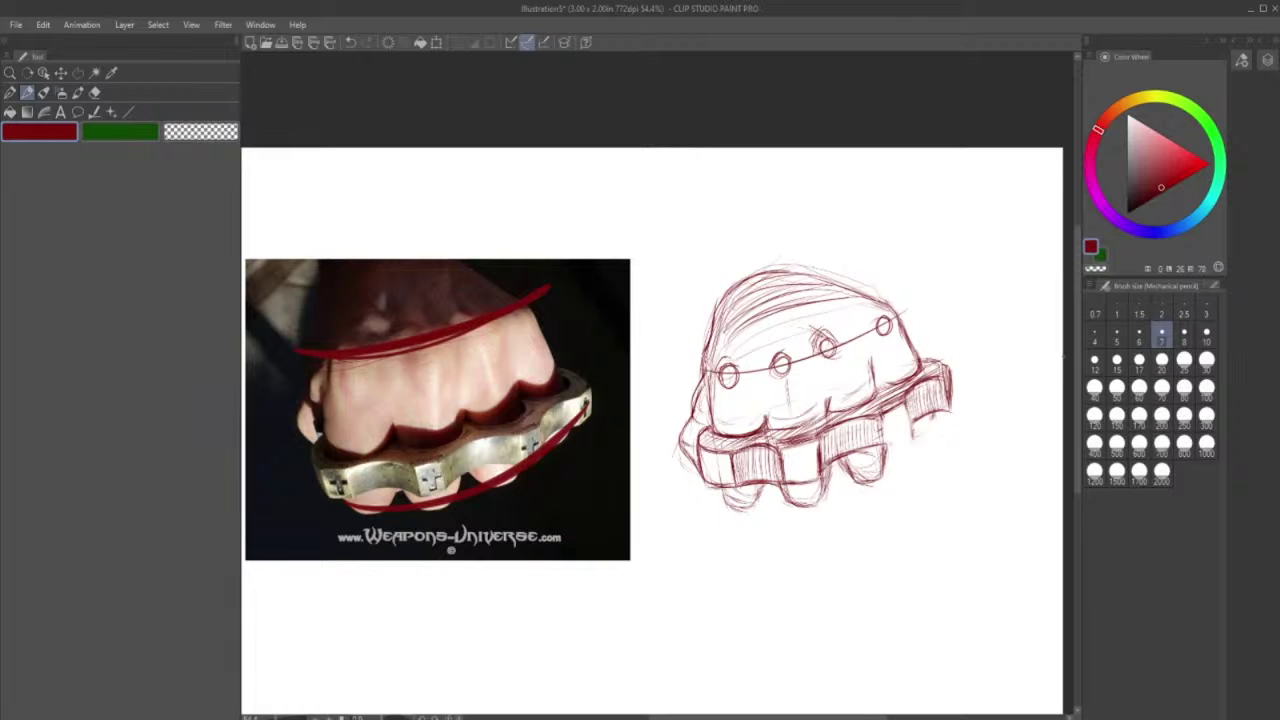
left_click_drag(826, 447, 884, 429)
left_click_drag(832, 478, 926, 454)
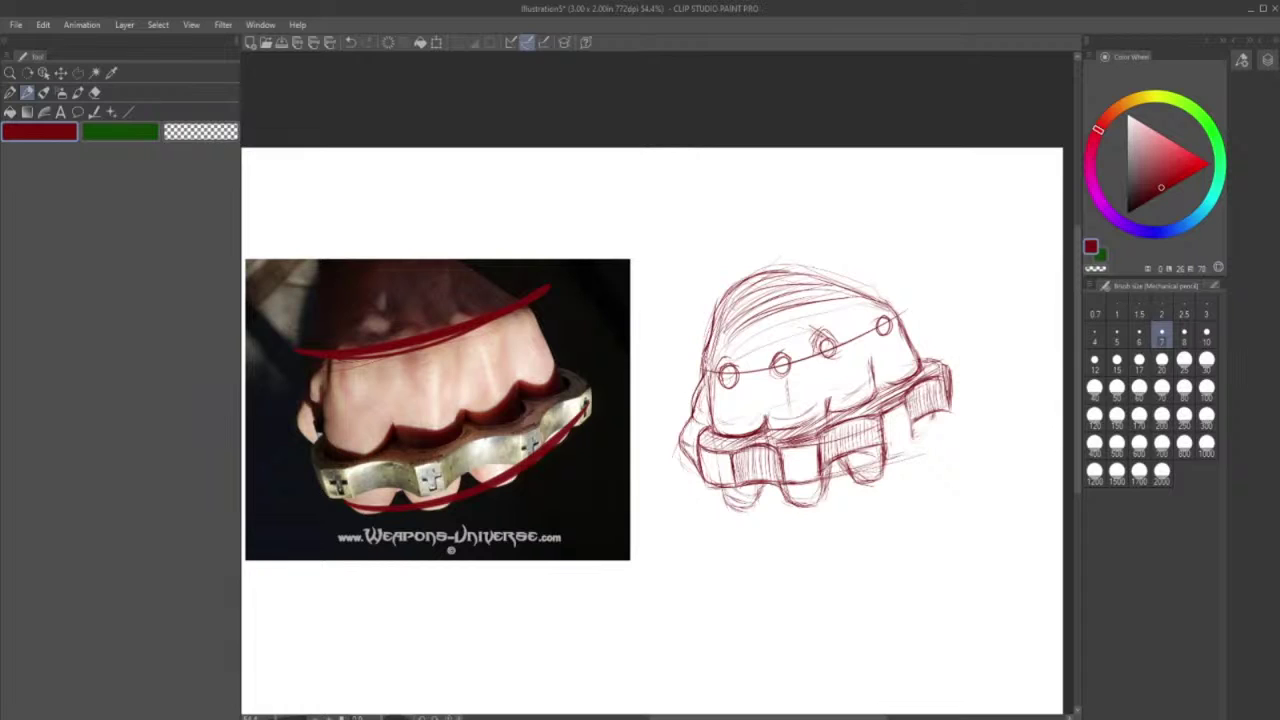
mouse_move(918, 422)
left_mouse_down()
mouse_move(888, 460)
mouse_move(906, 423)
left_mouse_up()
left_click_drag(822, 445, 880, 430)
left_click_drag(884, 462, 923, 452)
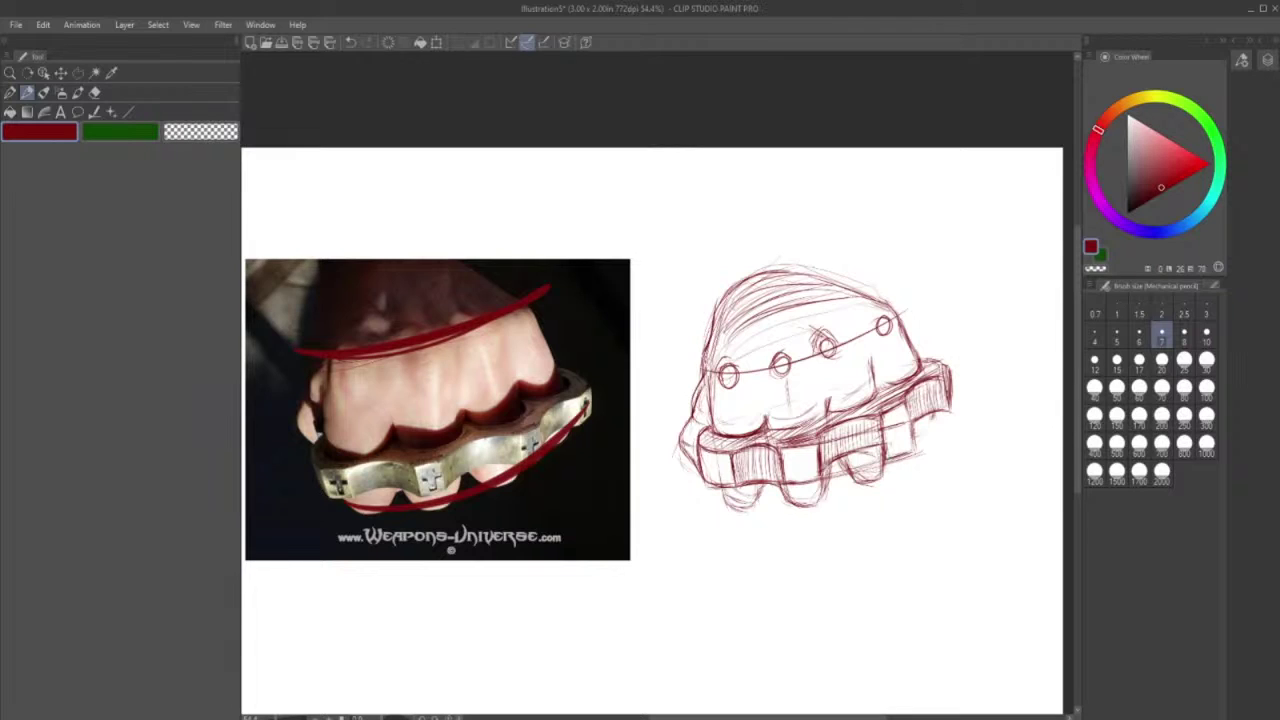
left_click_drag(884, 420, 885, 462)
left_click_drag(910, 418, 912, 452)
left_click_drag(937, 415, 918, 439)
left_click(351, 43)
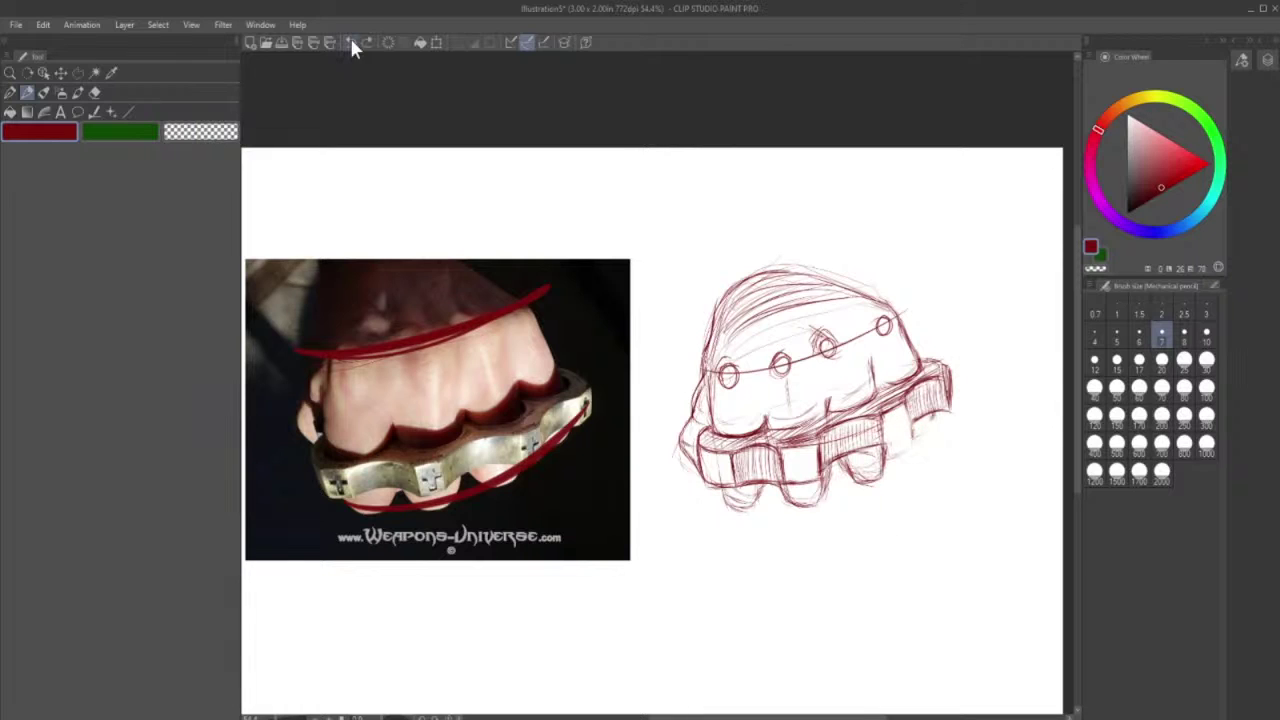
left_click(351, 44)
left_click(367, 43)
- Add more hatching along the band from the recess after the second block to the far end
mouse_move(822, 437)
left_mouse_down()
mouse_move(877, 425)
mouse_move(939, 385)
left_mouse_up()
left_click_drag(884, 417, 926, 389)
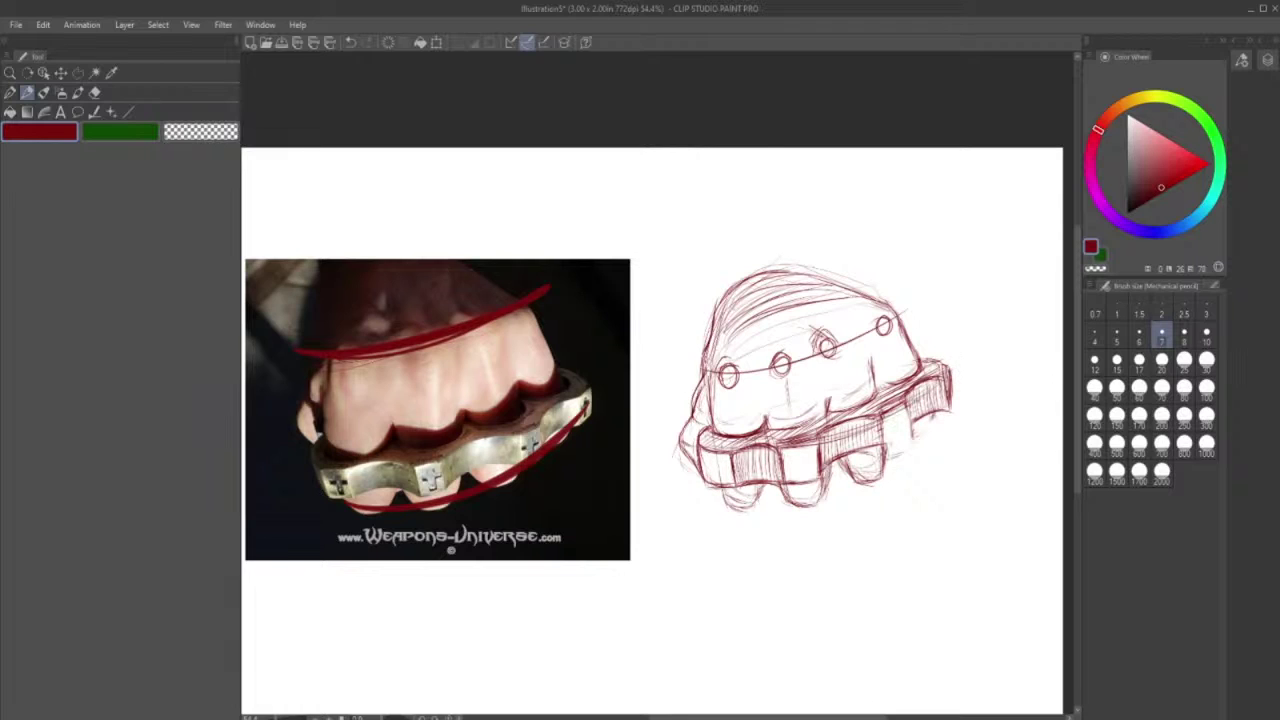
left_click(95, 93)
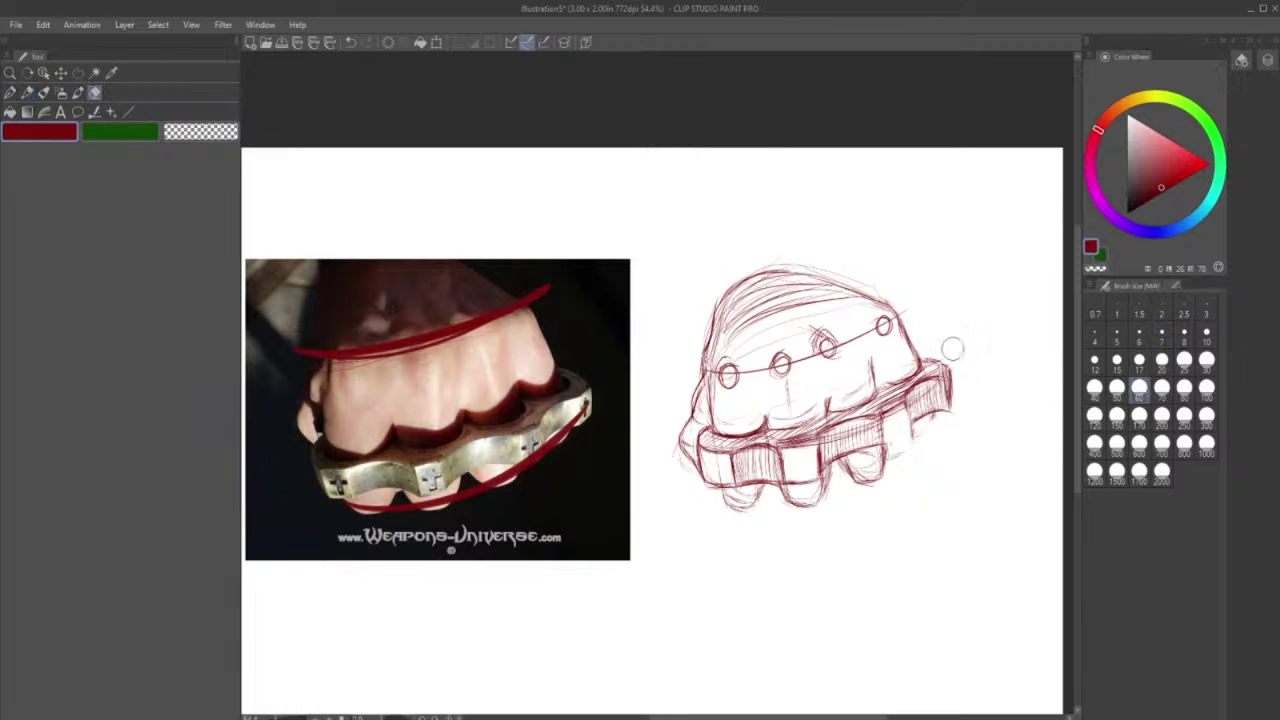
- Erase the rough edge at the band's far end and redraw the band's upper edge and the far recess's lower outline
mouse_move(953, 388)
left_mouse_down()
mouse_move(954, 370)
mouse_move(956, 416)
left_mouse_up()
key("p")
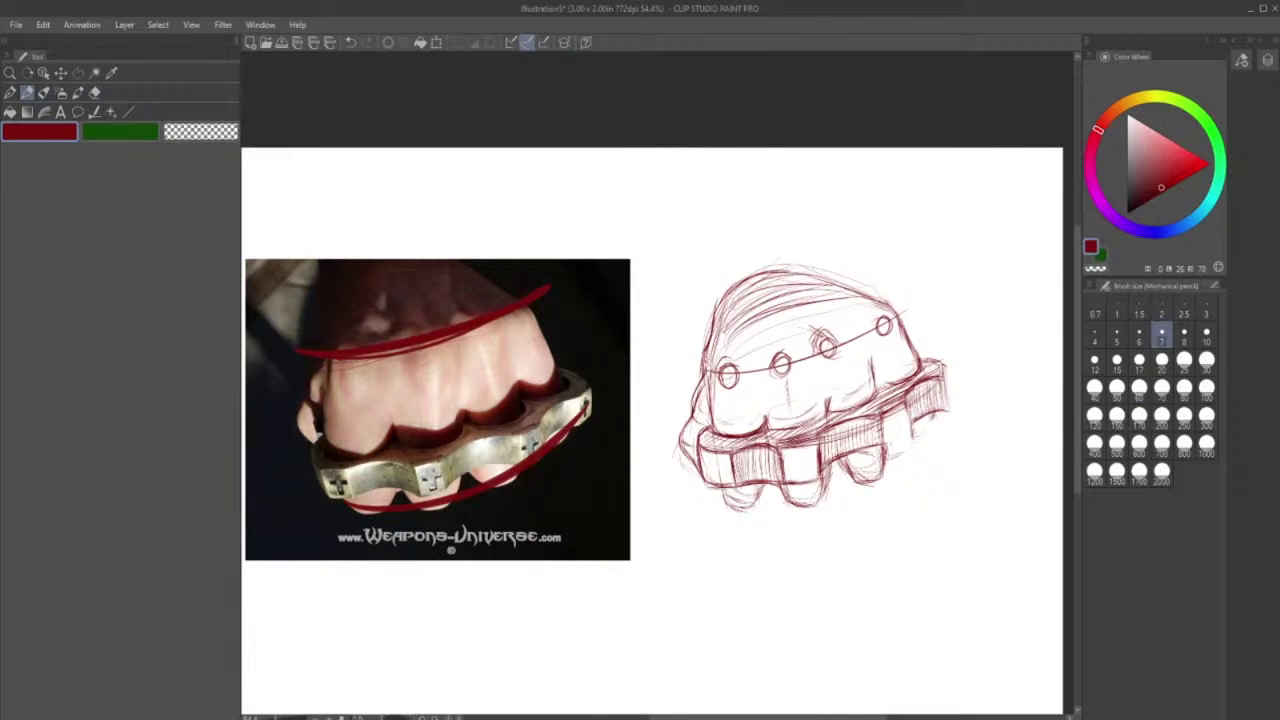
mouse_move(806, 443)
left_mouse_down()
mouse_move(862, 427)
mouse_move(945, 373)
left_mouse_up()
left_click_drag(887, 449, 882, 461)
left_click_drag(944, 418, 914, 442)
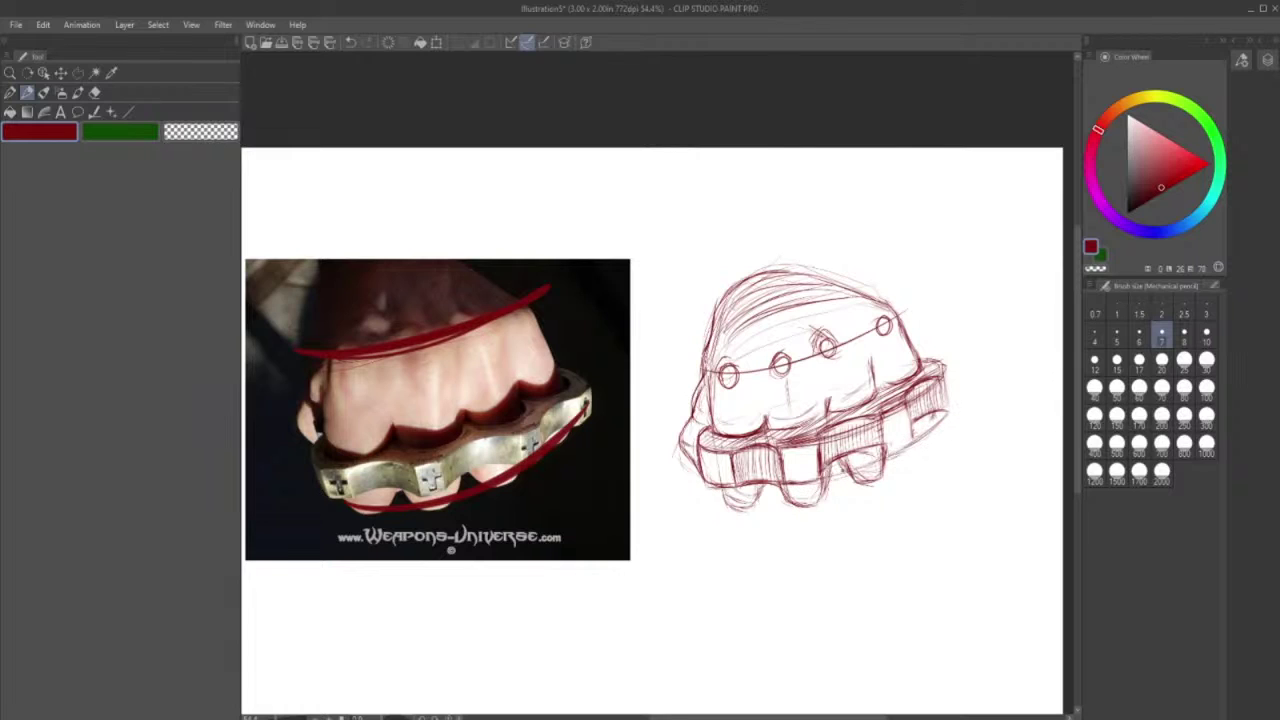
mouse_move(790, 481)
left_mouse_down()
mouse_move(908, 443)
mouse_move(726, 489)
left_mouse_up()
left_click_drag(762, 449, 712, 441)
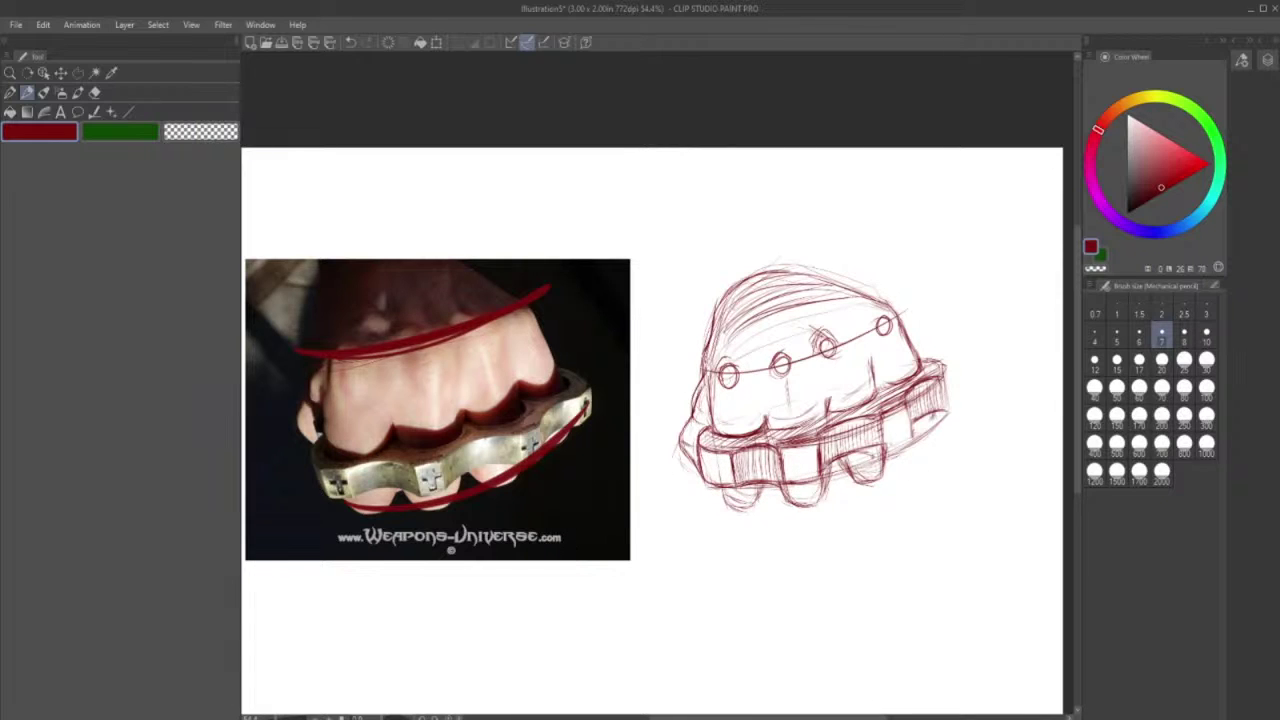
- Redraw the band's third square block, darken the far end's outline, and sketch the last fingertip below it
left_click_drag(886, 428, 884, 457)
mouse_move(916, 411)
left_mouse_down()
mouse_move(909, 447)
mouse_move(908, 413)
left_mouse_up()
mouse_move(879, 455)
left_mouse_down()
mouse_move(914, 446)
mouse_move(898, 455)
left_mouse_up()
left_click_drag(895, 411, 881, 417)
mouse_move(944, 378)
left_mouse_down()
mouse_move(946, 411)
mouse_move(927, 413)
mouse_move(928, 430)
left_mouse_up()
left_click_drag(931, 434, 916, 455)
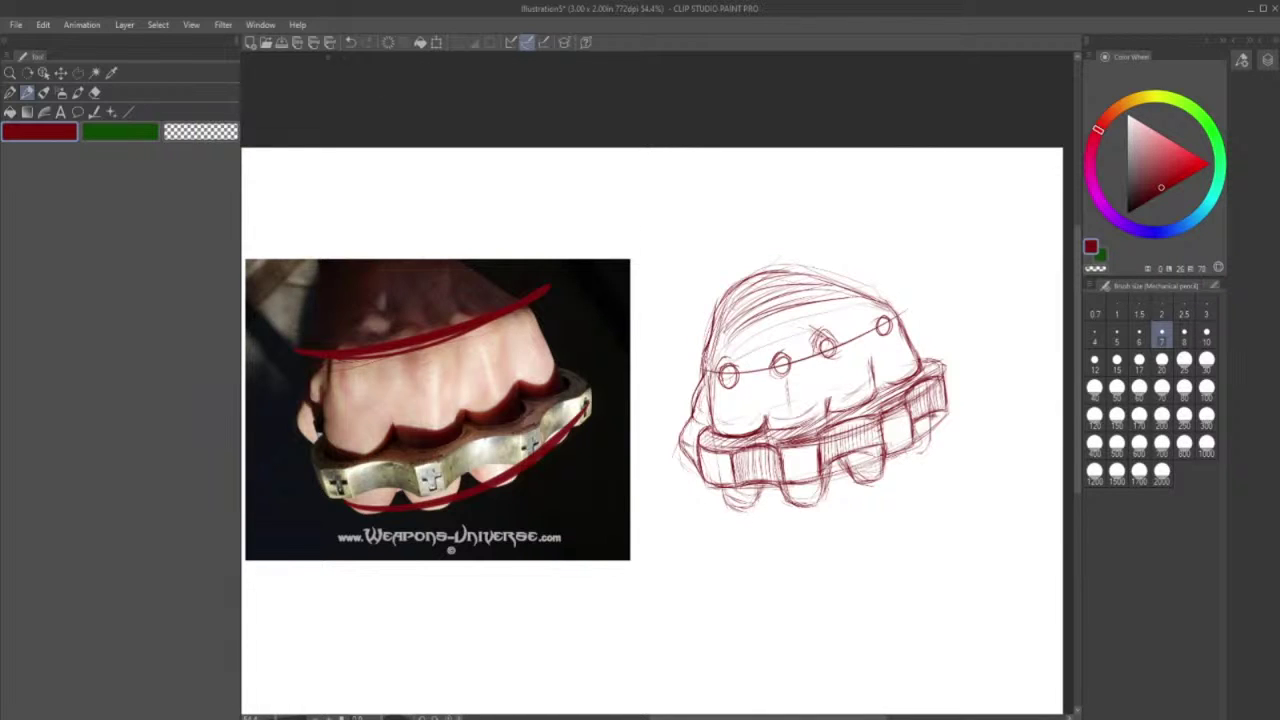
key("ctrl+z")
key("ctrl+y")
left_click_drag(927, 435, 910, 450)
- Lasso the fingertip below the band's near end, shift it slightly up toward the band, and deselect it
left_click(79, 72)
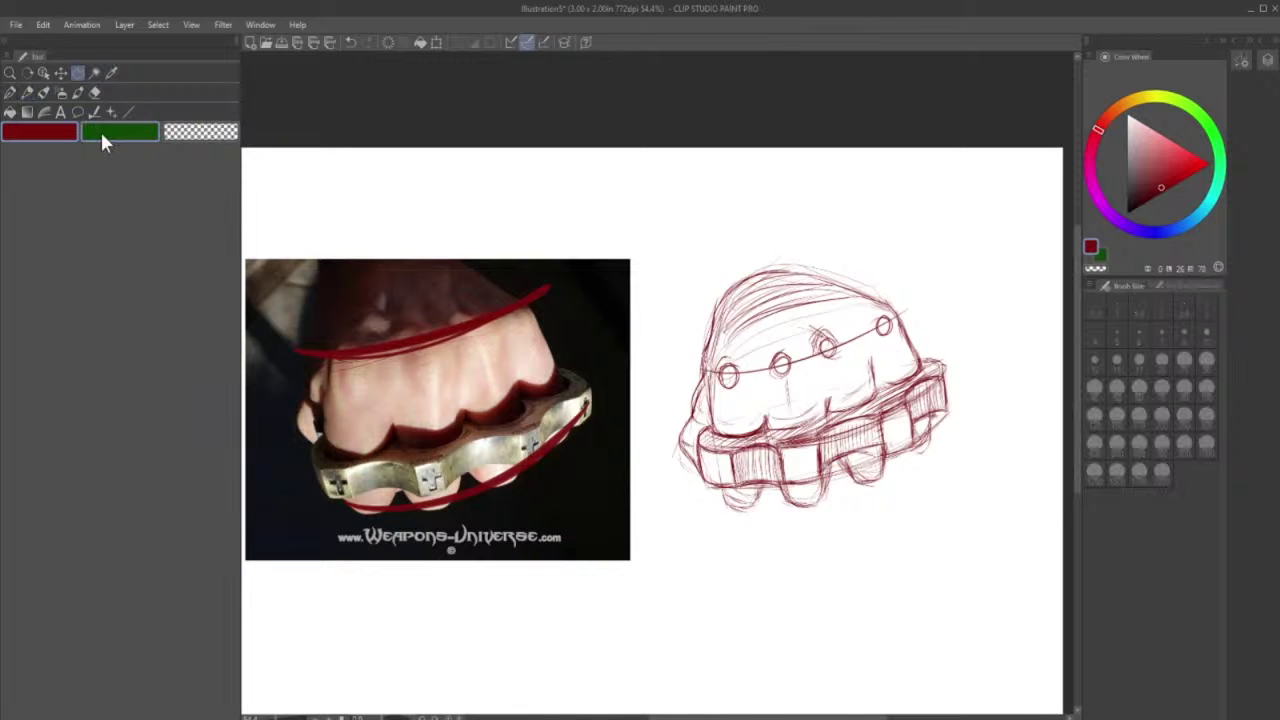
key("x")
mouse_move(767, 491)
left_mouse_down()
mouse_move(741, 531)
mouse_move(711, 519)
mouse_move(712, 488)
left_mouse_up()
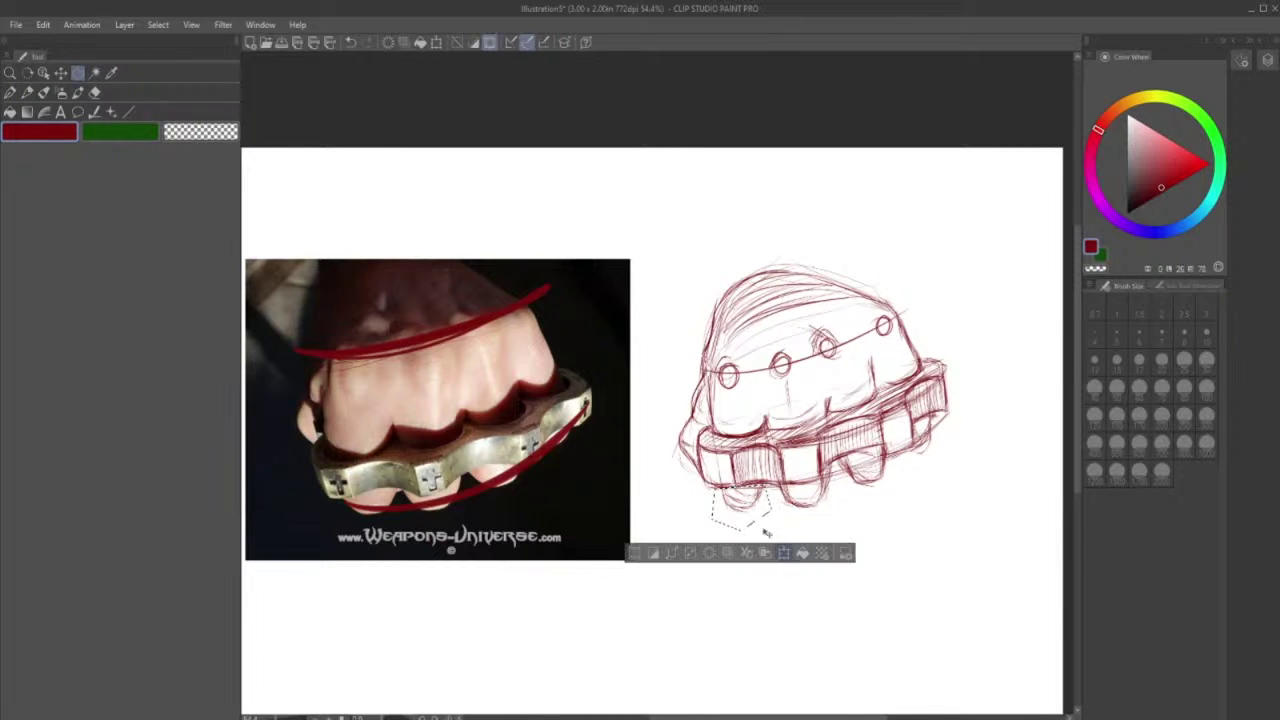
key("ctrl+t")
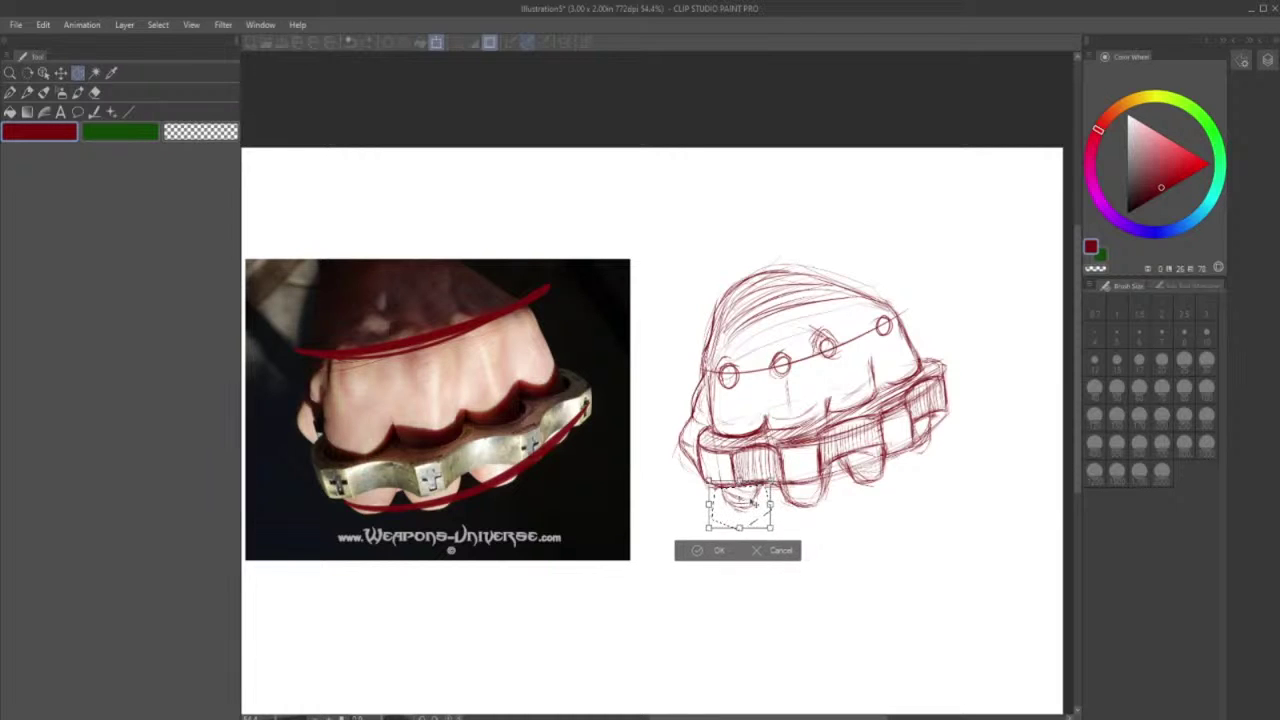
left_click_drag(754, 503, 752, 504)
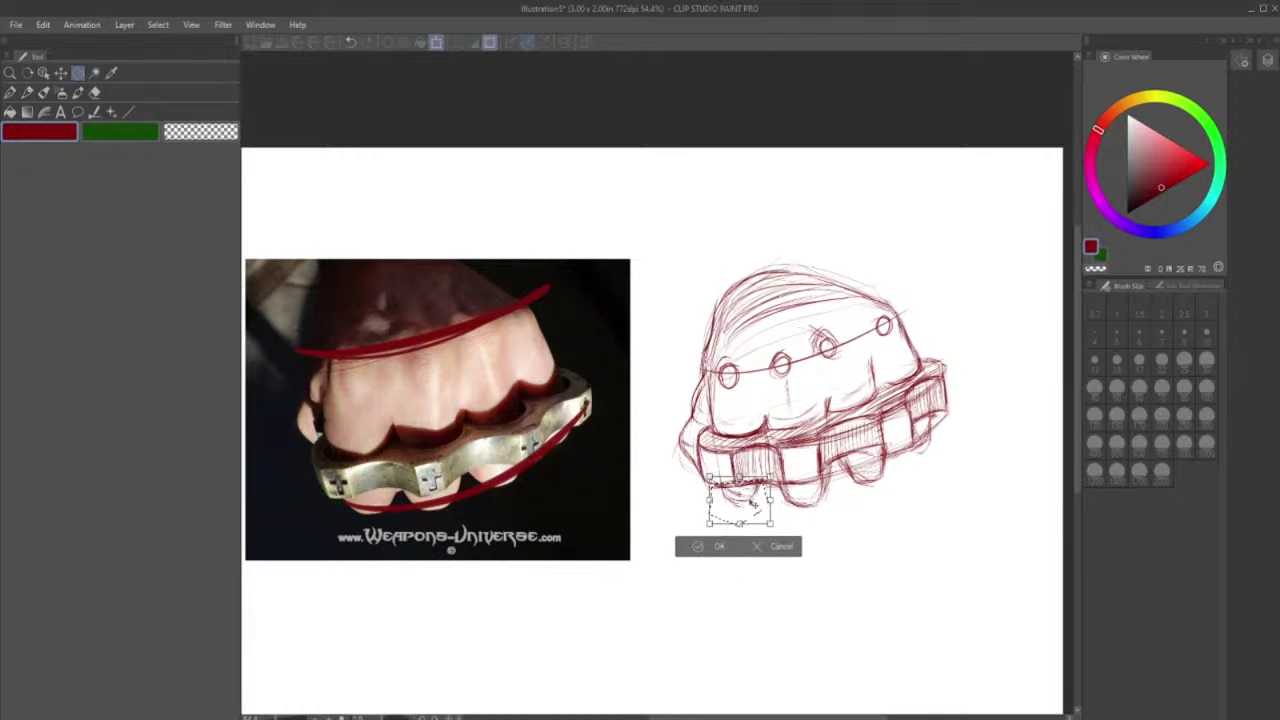
left_click(716, 546)
key("ctrl+d")
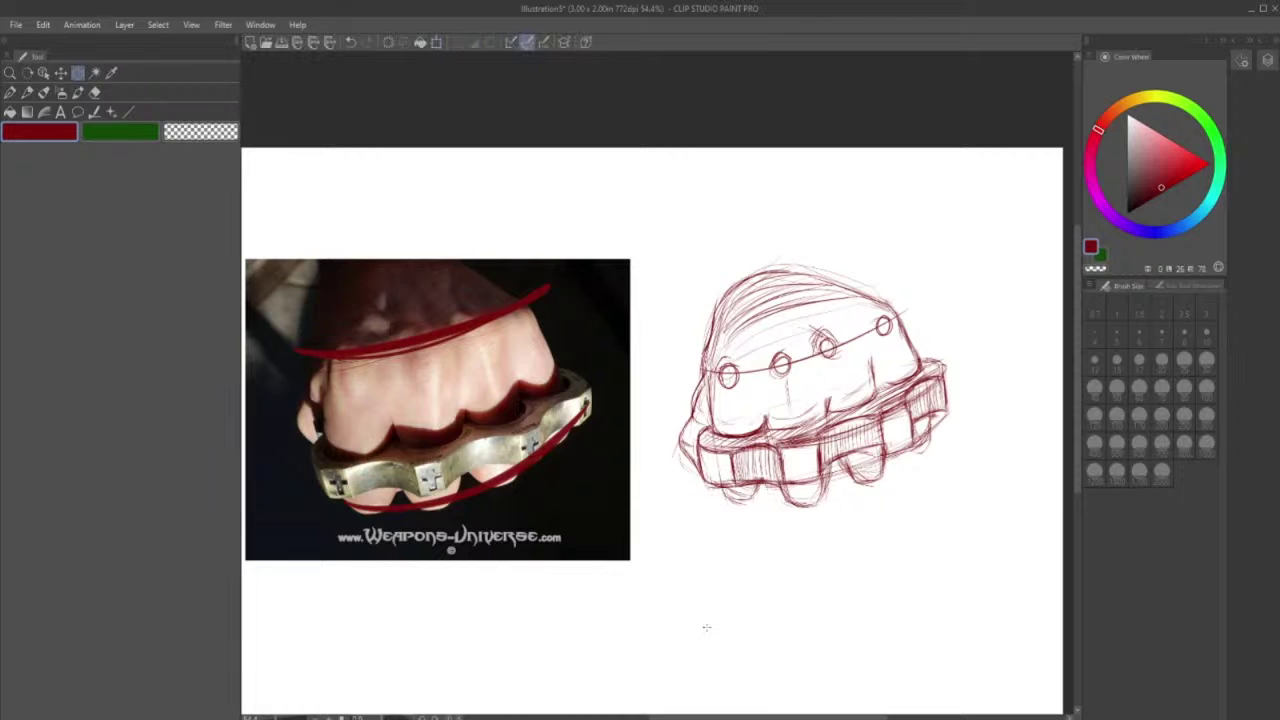
- Sketch a light curved guideline along the bottoms of the fingertips and up toward the band's far end
left_click(29, 93)
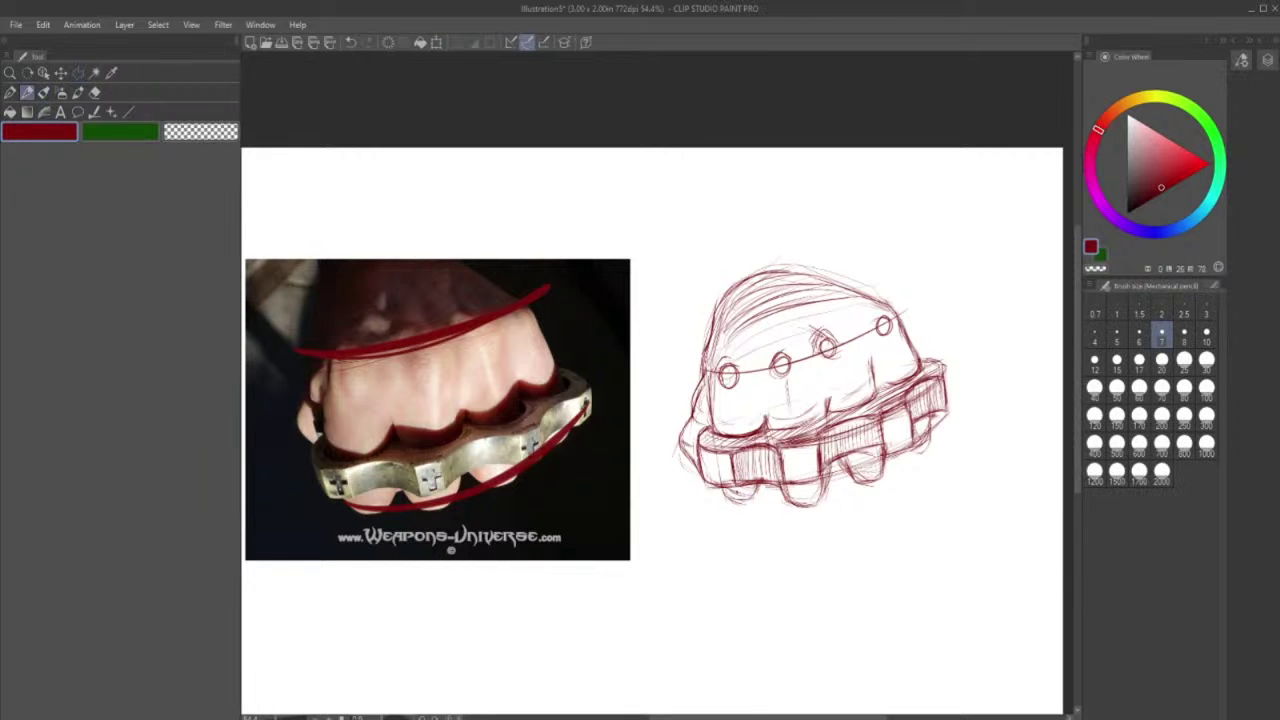
mouse_move(742, 499)
left_mouse_down()
mouse_move(812, 506)
mouse_move(878, 486)
mouse_move(932, 450)
mouse_move(838, 494)
mouse_move(820, 484)
mouse_move(802, 506)
mouse_move(822, 483)
mouse_move(875, 485)
mouse_move(923, 444)
left_mouse_up()
mouse_move(895, 469)
left_mouse_down()
mouse_move(940, 422)
mouse_move(931, 430)
left_mouse_up()
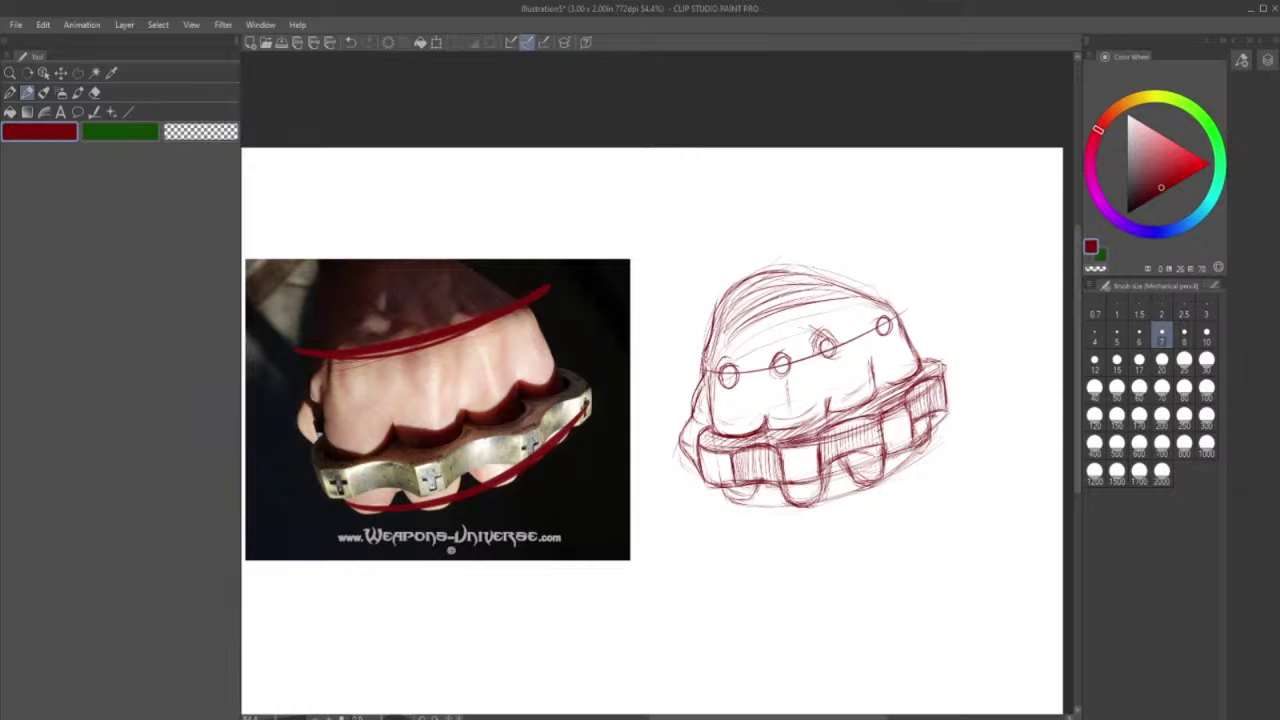
- Erase the stray lines inside the band's third block and darken its outline
left_click(95, 92)
mouse_move(876, 398)
left_mouse_down()
mouse_move(888, 424)
mouse_move(907, 417)
mouse_move(892, 415)
mouse_move(897, 442)
left_mouse_up()
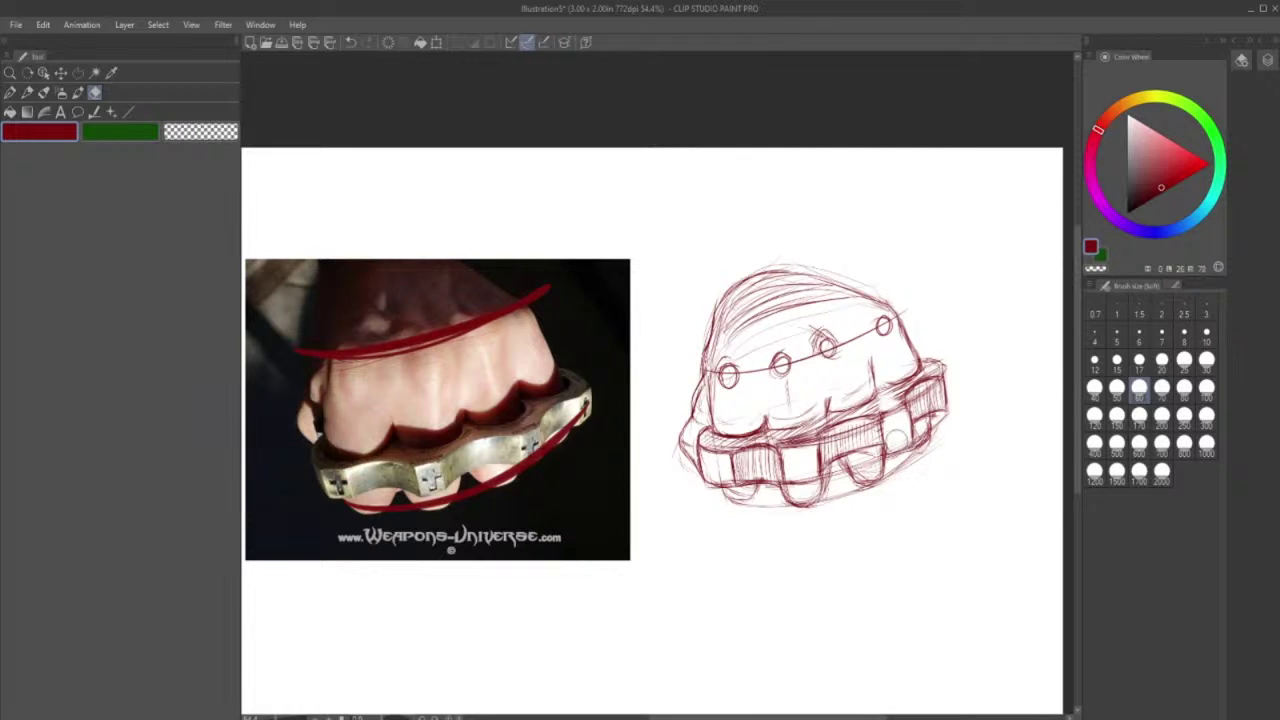
left_click(29, 92)
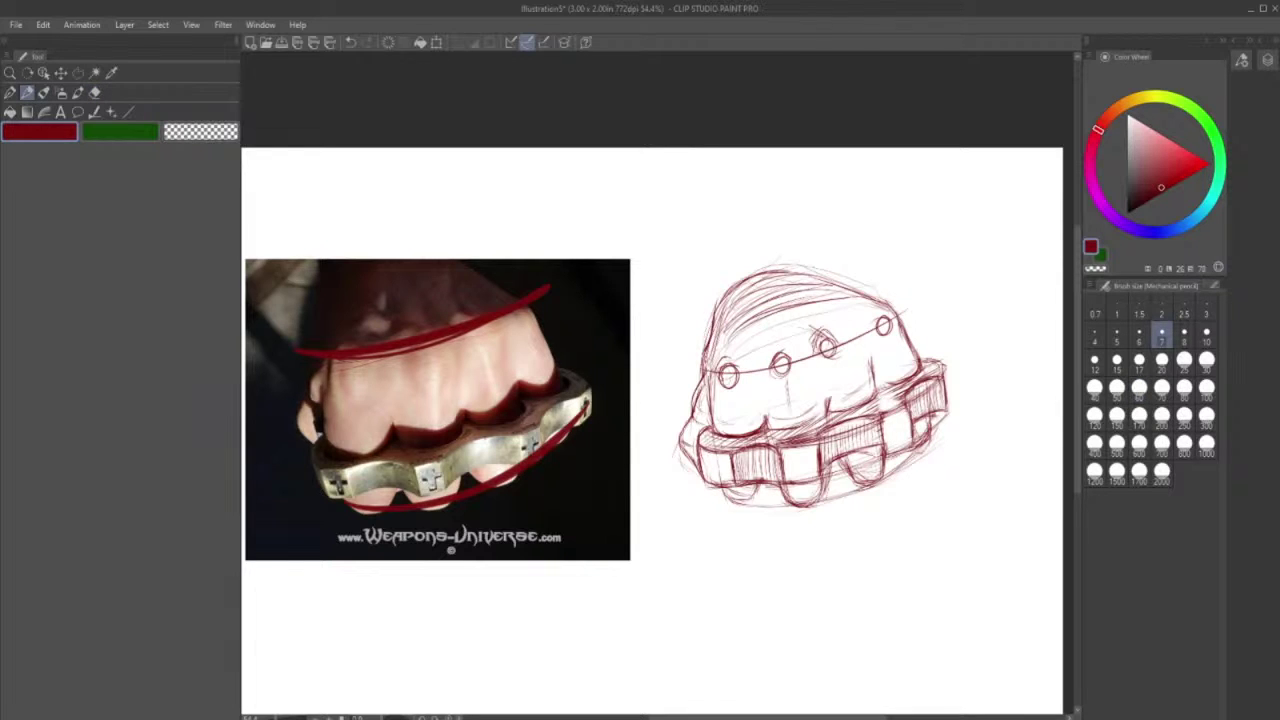
mouse_move(881, 424)
left_mouse_down()
mouse_move(887, 455)
mouse_move(910, 445)
mouse_move(906, 414)
mouse_move(882, 410)
mouse_move(916, 402)
mouse_move(902, 431)
left_mouse_up()
- Darken the lower contours of the fingers above the band and deepen the creases between them, cleaning up the third finger's edge
mouse_move(876, 383)
left_mouse_down()
mouse_move(879, 395)
mouse_move(844, 404)
mouse_move(875, 402)
mouse_move(829, 412)
mouse_move(849, 407)
left_mouse_up()
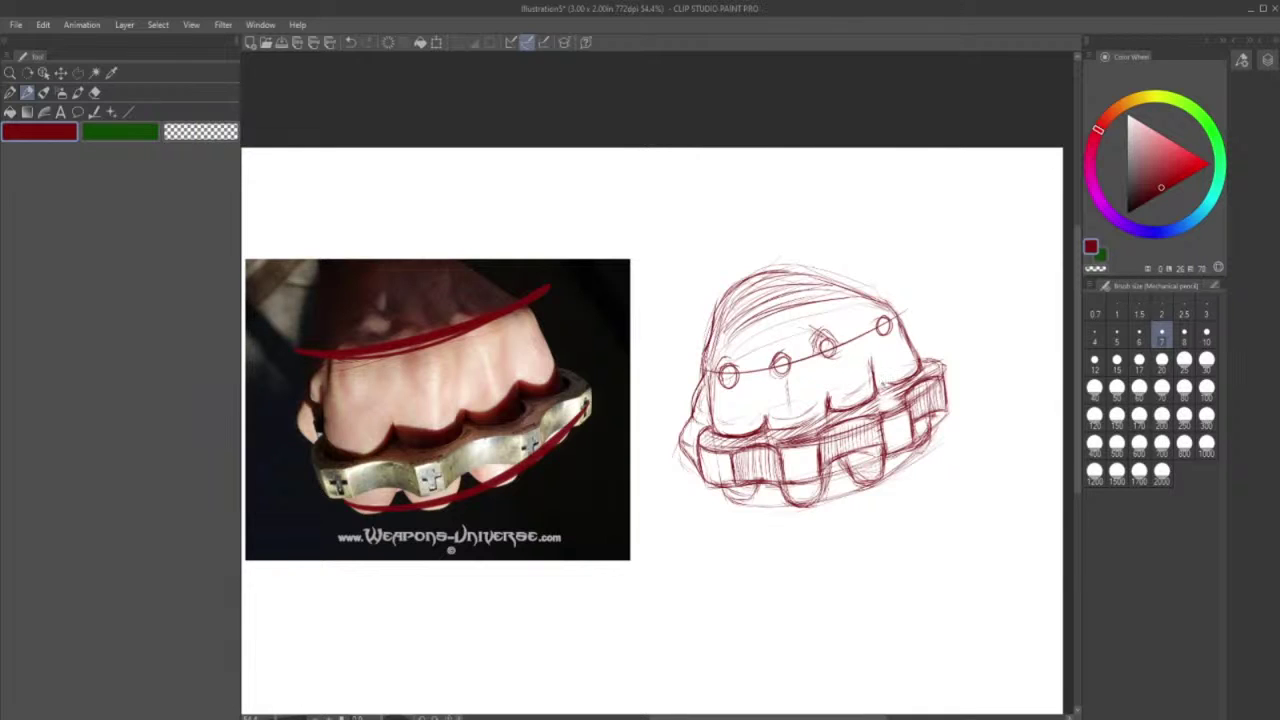
left_click_drag(876, 362, 876, 389)
left_click_drag(877, 366, 877, 390)
left_click(96, 90)
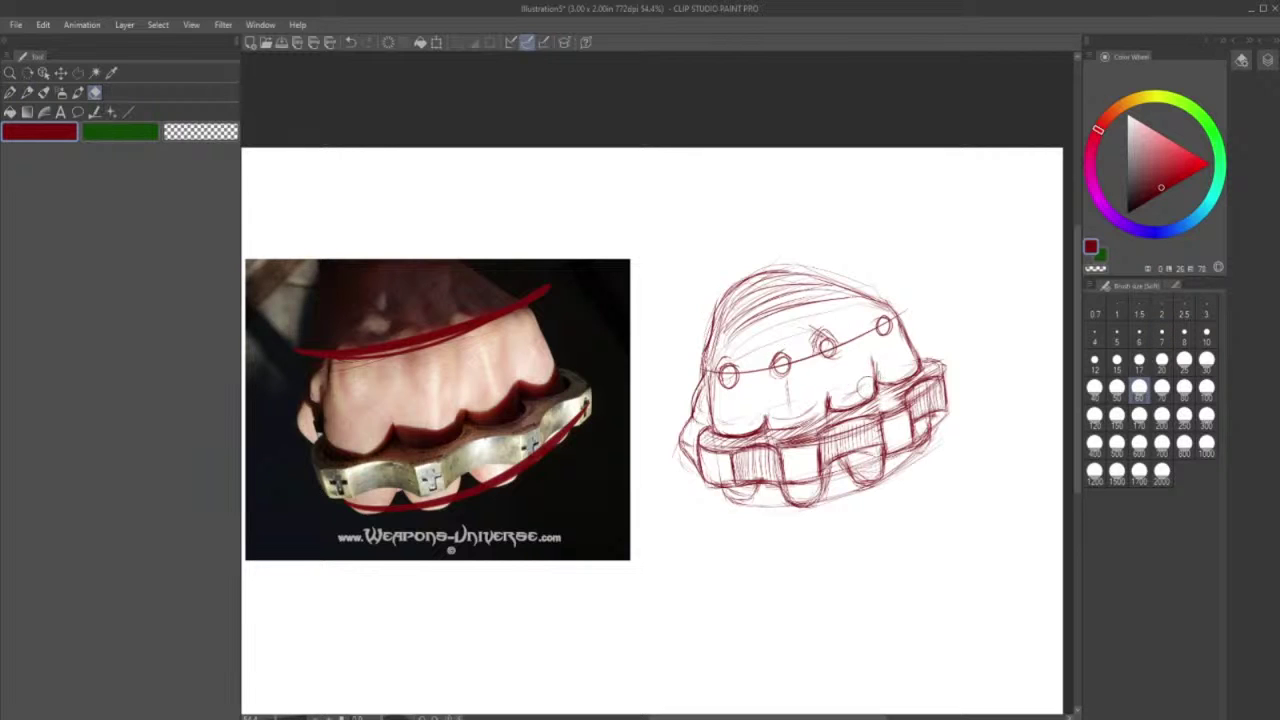
left_click_drag(866, 384, 867, 390)
left_click(28, 92)
left_click_drag(876, 360, 869, 399)
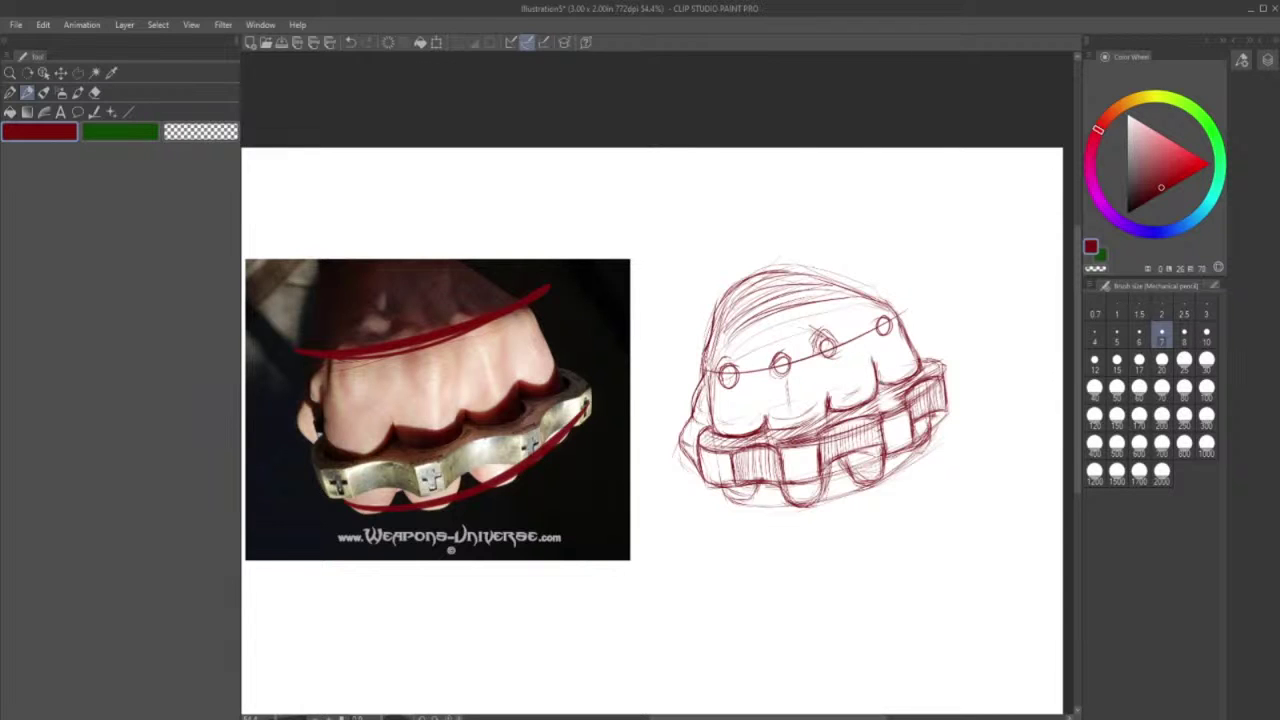
mouse_move(881, 363)
left_mouse_down()
mouse_move(876, 391)
mouse_move(822, 411)
left_mouse_up()
left_click_drag(762, 406, 778, 430)
left_click_drag(824, 393, 816, 430)
- Erase the second knuckle circle and sketch narrow ovals along the knuckle line to mark the grooves
left_click(95, 91)
left_click_drag(786, 373, 786, 388)
left_click(27, 92)
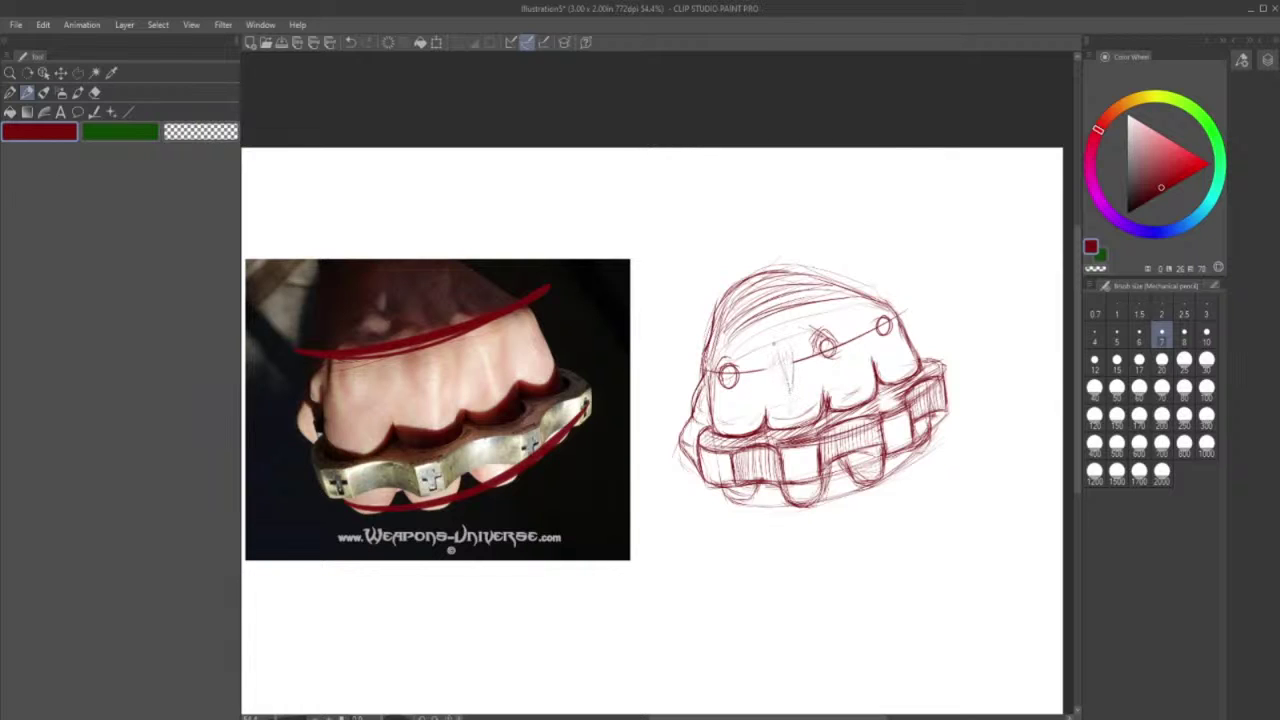
left_click_drag(776, 341, 792, 380)
left_click_drag(841, 330, 852, 364)
left_click_drag(724, 360, 734, 398)
left_click_drag(724, 386, 735, 400)
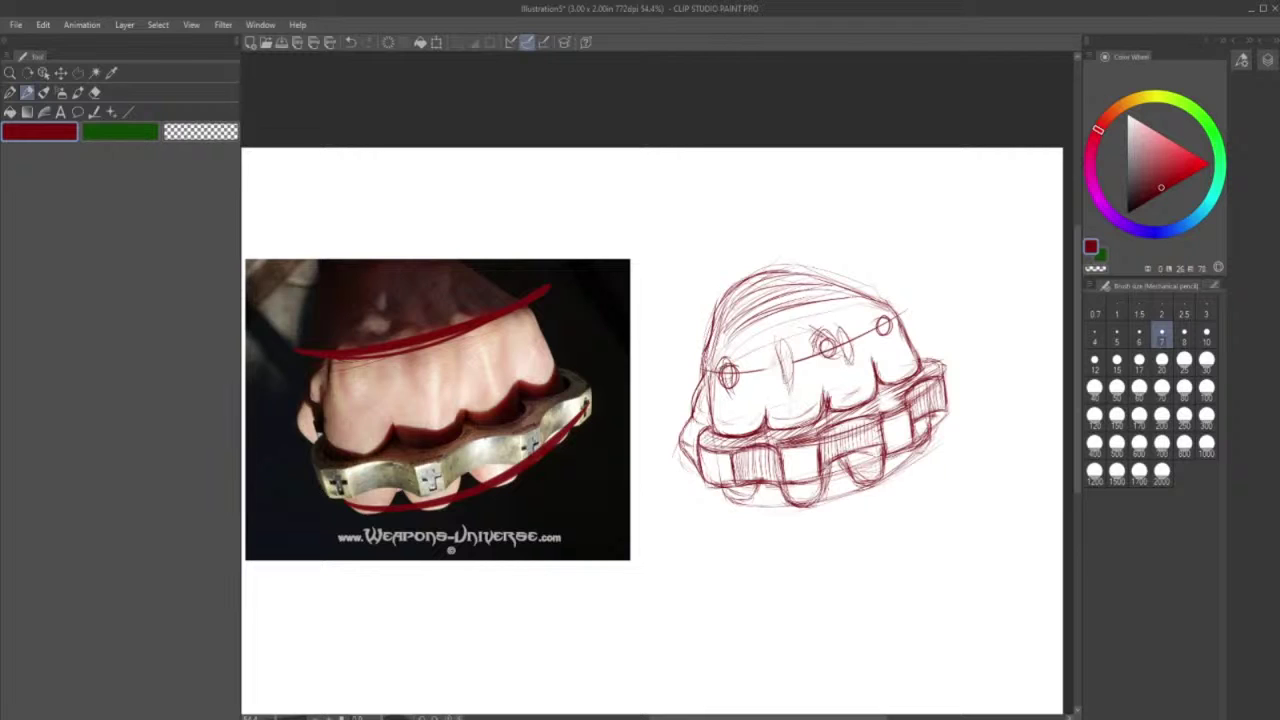
- Erase the circle and oval on the nearest knuckle and darken the hand's outer edge beside it
left_click(95, 94)
mouse_move(723, 372)
left_mouse_down()
mouse_move(673, 346)
mouse_move(722, 353)
mouse_move(728, 381)
mouse_move(733, 354)
mouse_move(733, 391)
mouse_move(733, 346)
mouse_move(738, 387)
left_mouse_up()
left_click(27, 92)
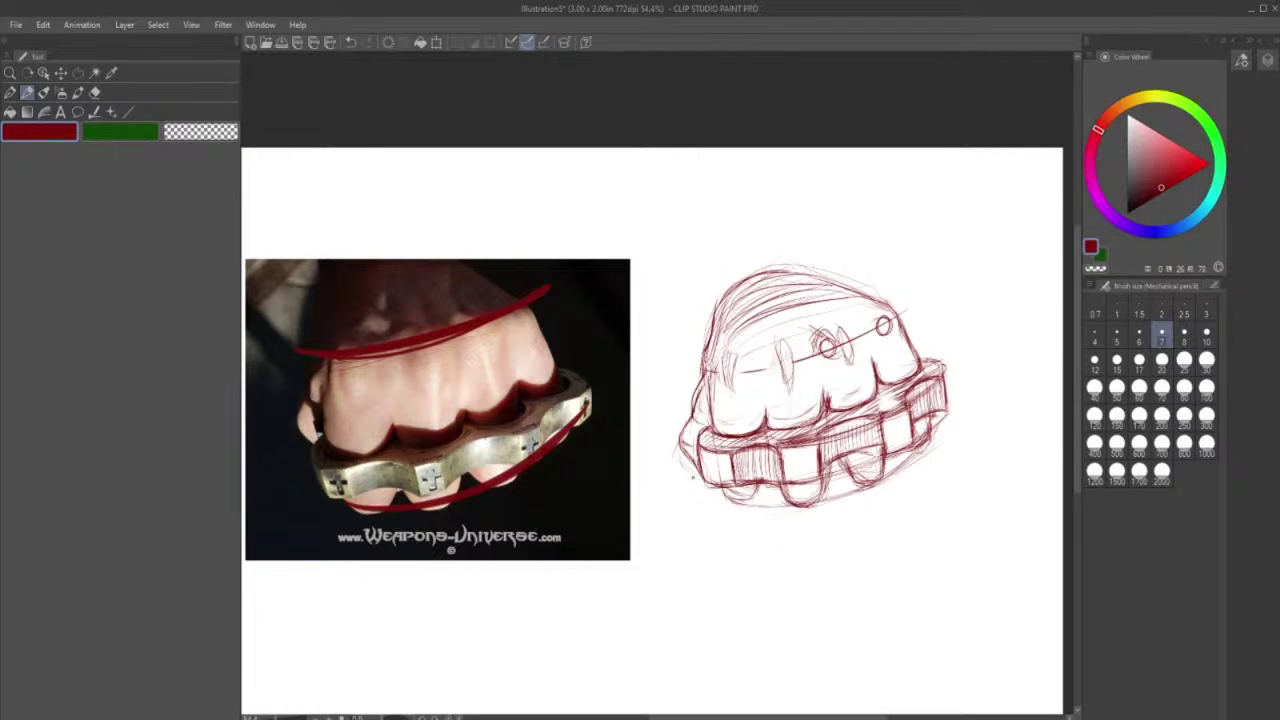
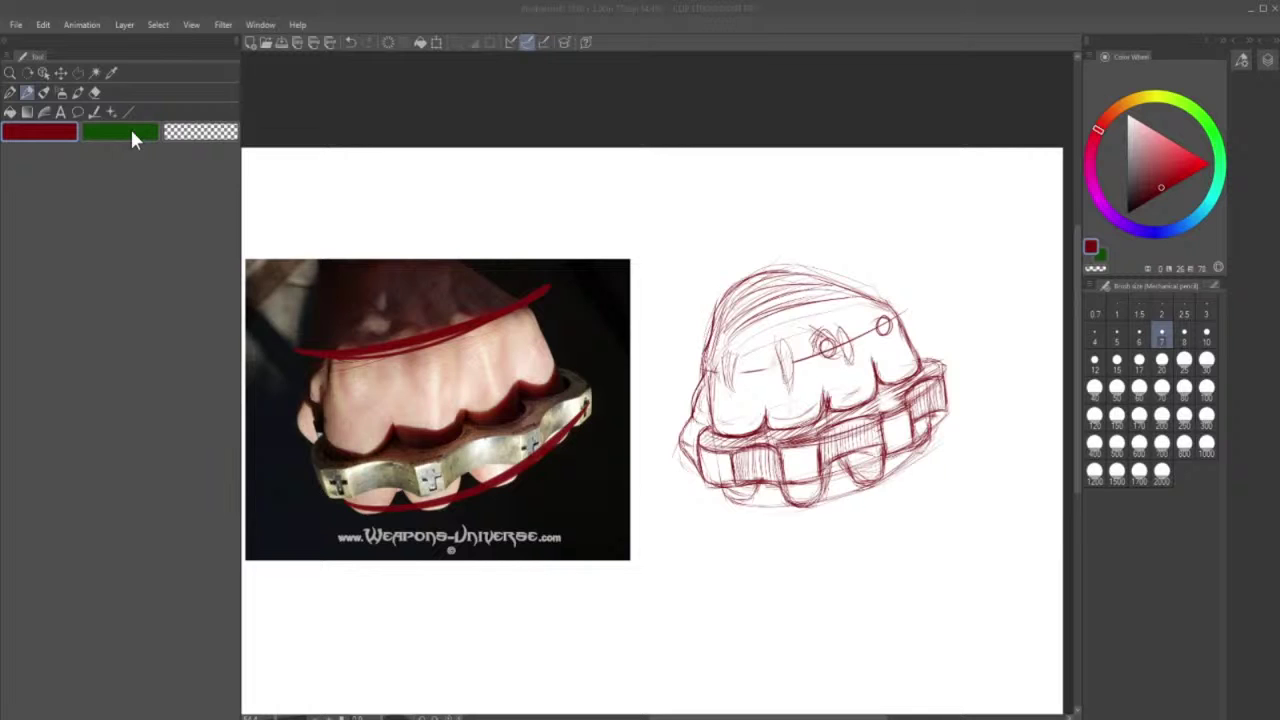
left_click(95, 92)
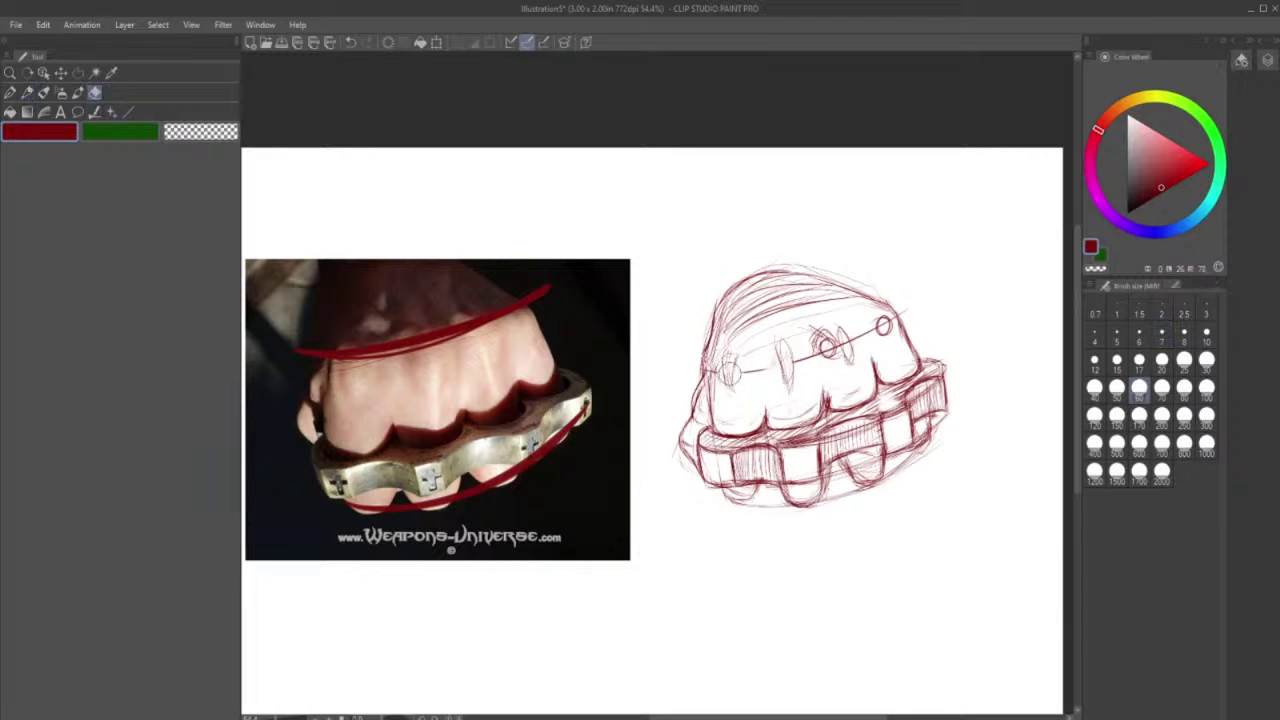
mouse_move(730, 372)
left_mouse_down()
mouse_move(737, 350)
mouse_move(732, 359)
left_mouse_up()
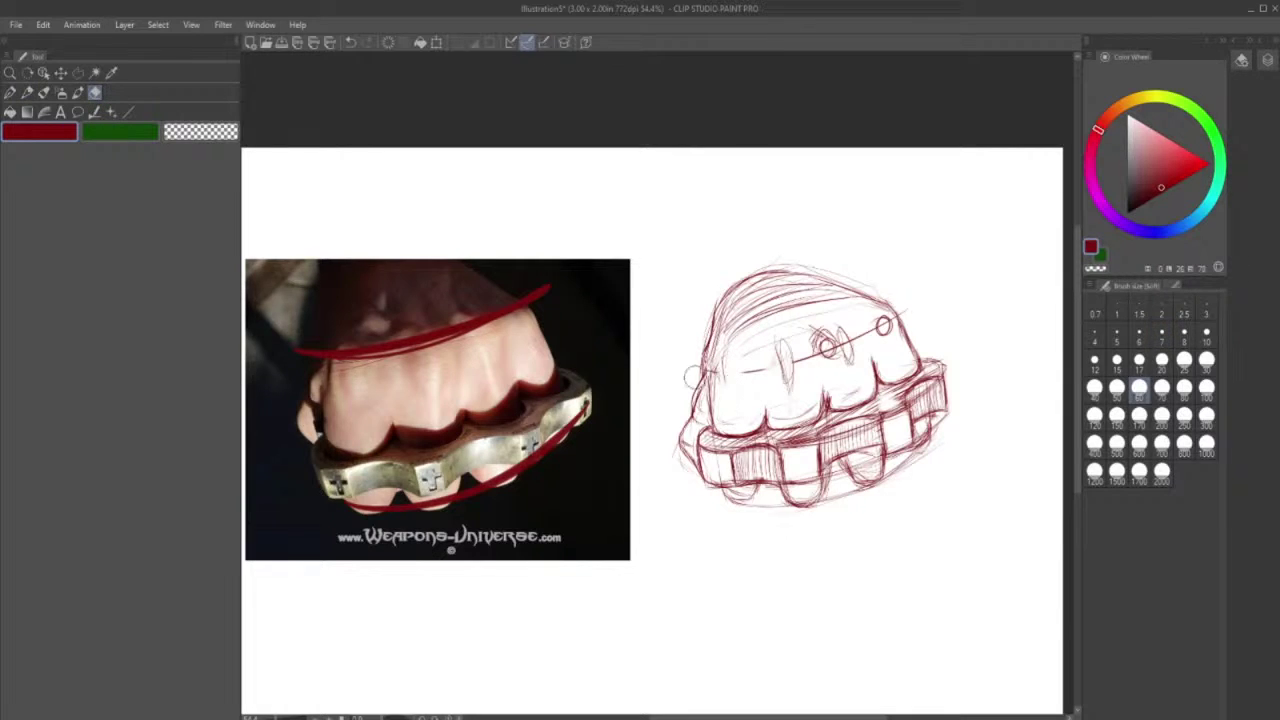
left_click(28, 93)
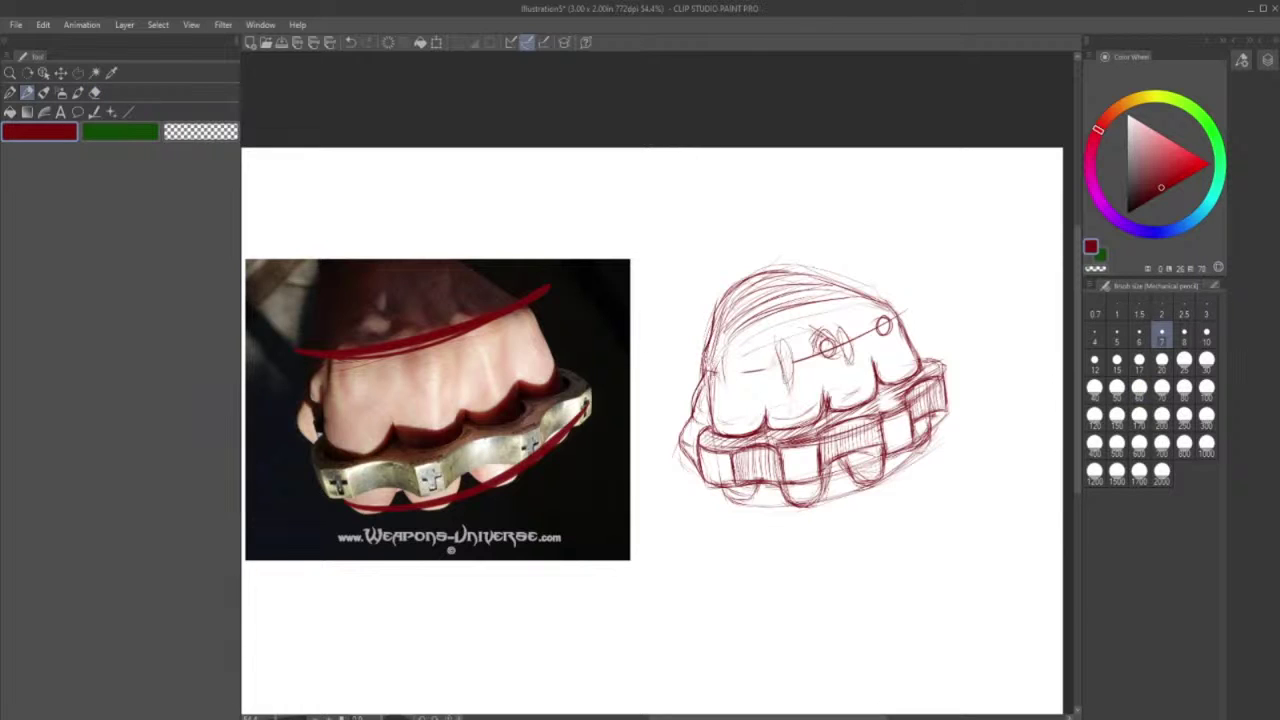
left_click_drag(707, 354, 722, 400)
- Lighten the oval at the second knuckle with the Eraser and fill it with short hatching strokes
left_click(96, 93)
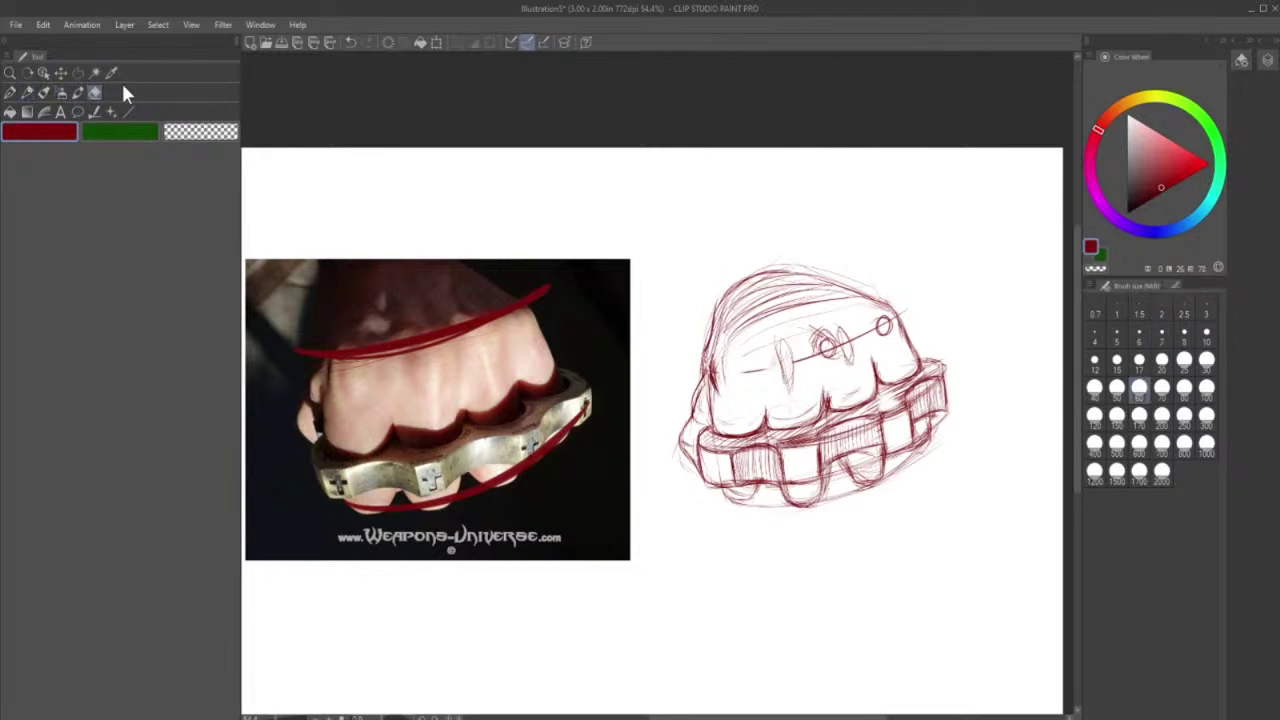
left_click_drag(775, 336, 793, 399)
left_click(27, 92)
mouse_move(778, 368)
left_mouse_down()
mouse_move(788, 386)
mouse_move(784, 364)
mouse_move(788, 378)
mouse_move(784, 364)
mouse_move(836, 370)
left_mouse_up()
- Erase the third knuckle circle with its oval, sketch a hatched groove there, and add shading strokes around the farthest knuckle
left_click(93, 91)
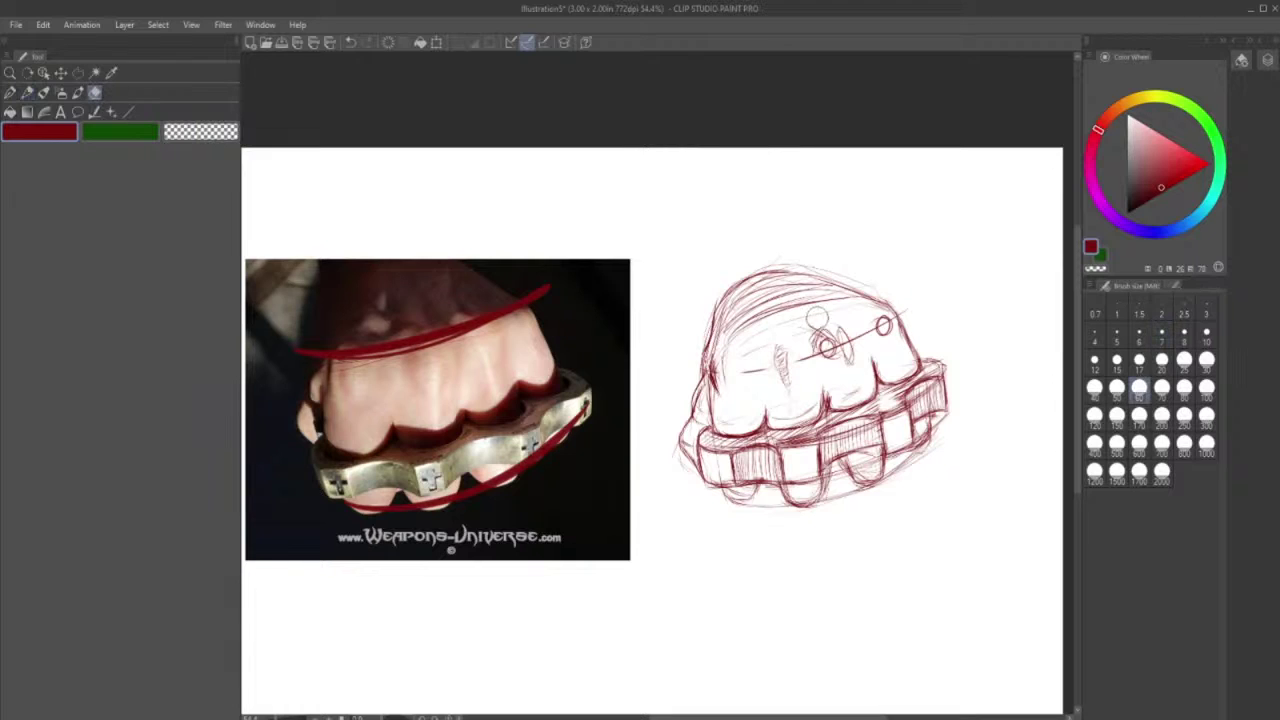
left_click_drag(812, 318, 845, 364)
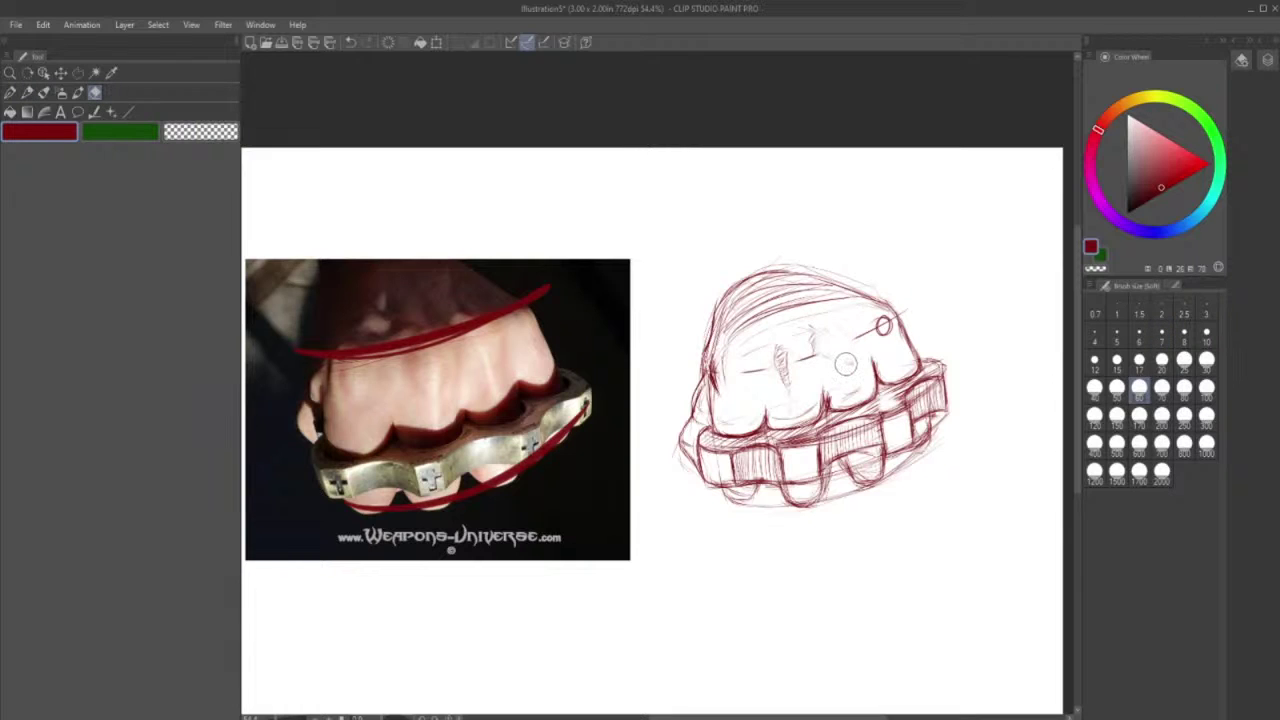
left_click(30, 90)
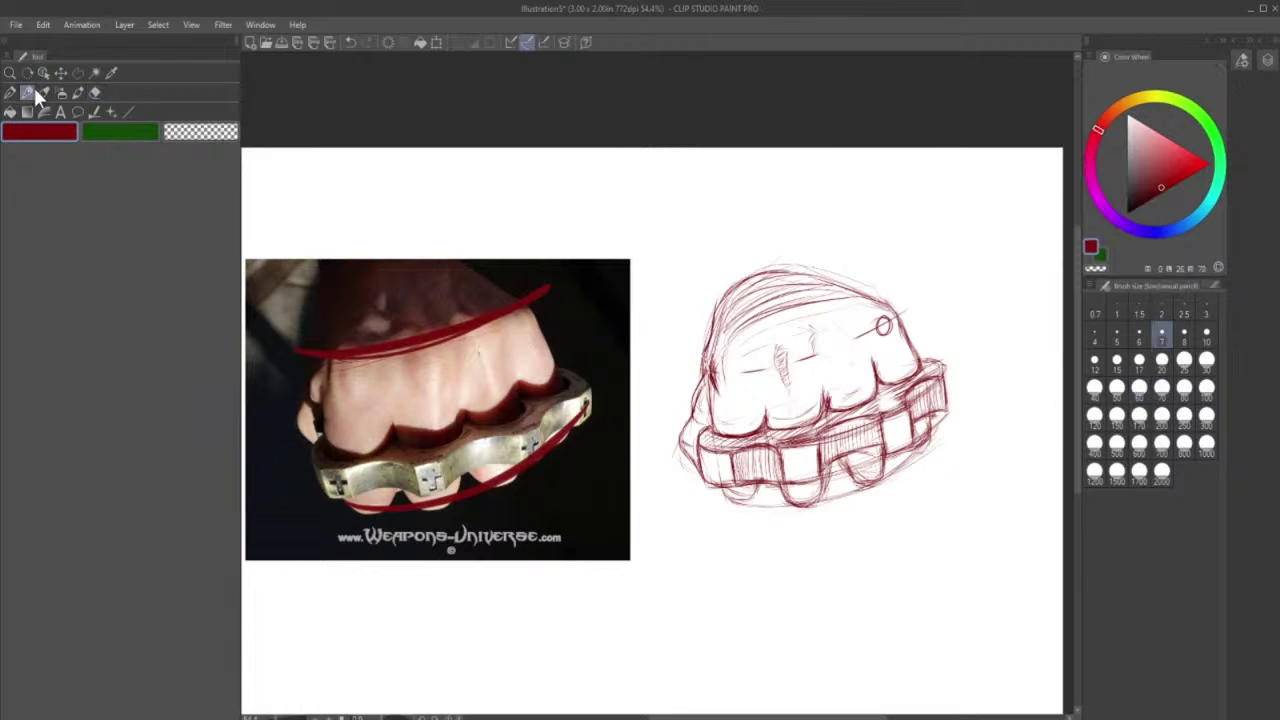
mouse_move(789, 350)
left_mouse_down()
mouse_move(789, 388)
mouse_move(791, 371)
left_mouse_up()
left_click_drag(842, 336, 847, 368)
mouse_move(830, 332)
left_mouse_down()
mouse_move(850, 342)
mouse_move(838, 346)
left_mouse_up()
left_click_drag(843, 347, 848, 372)
mouse_move(839, 335)
left_mouse_down()
mouse_move(849, 361)
mouse_move(891, 350)
mouse_move(884, 326)
left_mouse_up()
left_click_drag(888, 338, 890, 364)
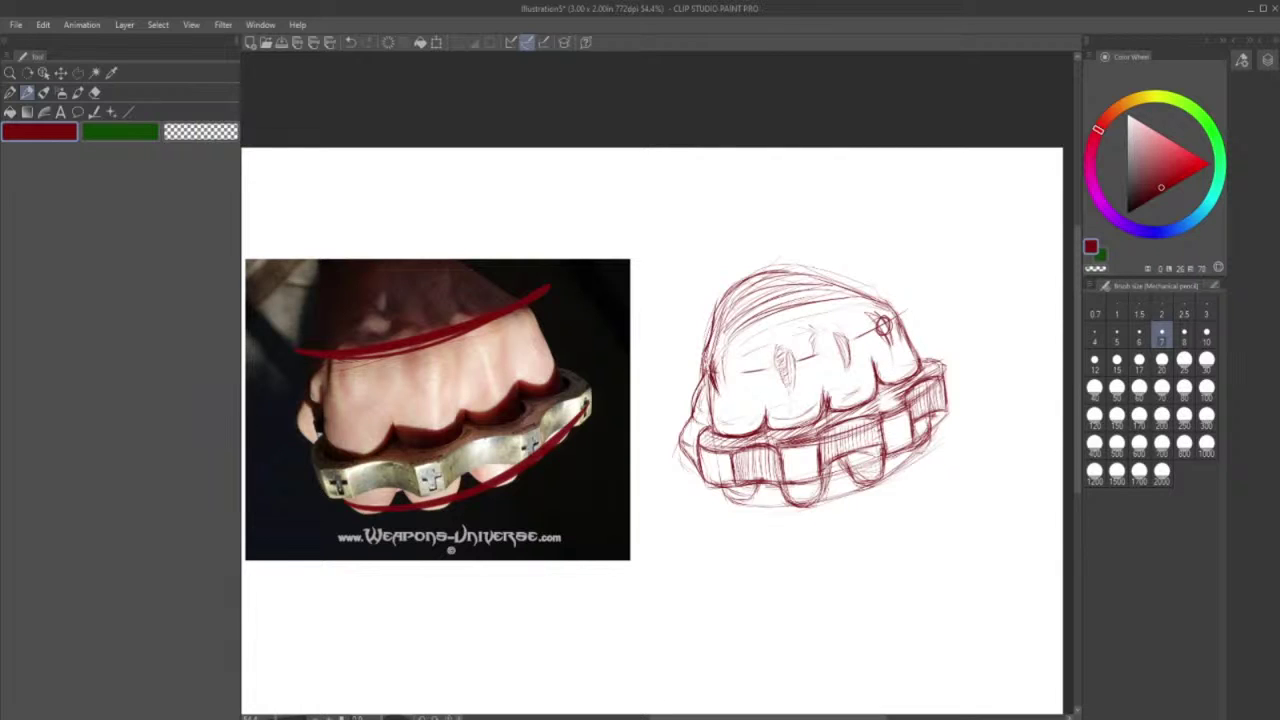
- Clean up the inside of the band's third block and strengthen its side and top edges
left_click_drag(879, 433, 883, 449)
left_click(94, 91)
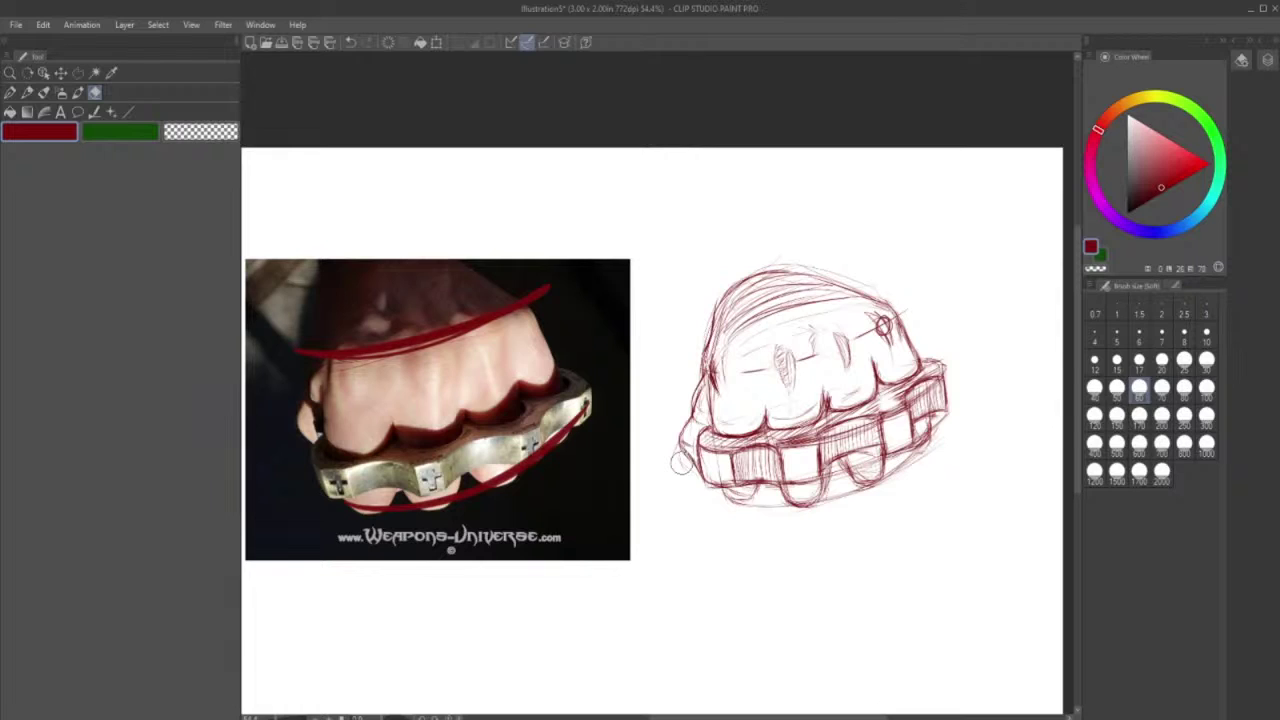
left_click_drag(903, 462, 905, 451)
left_click(27, 92)
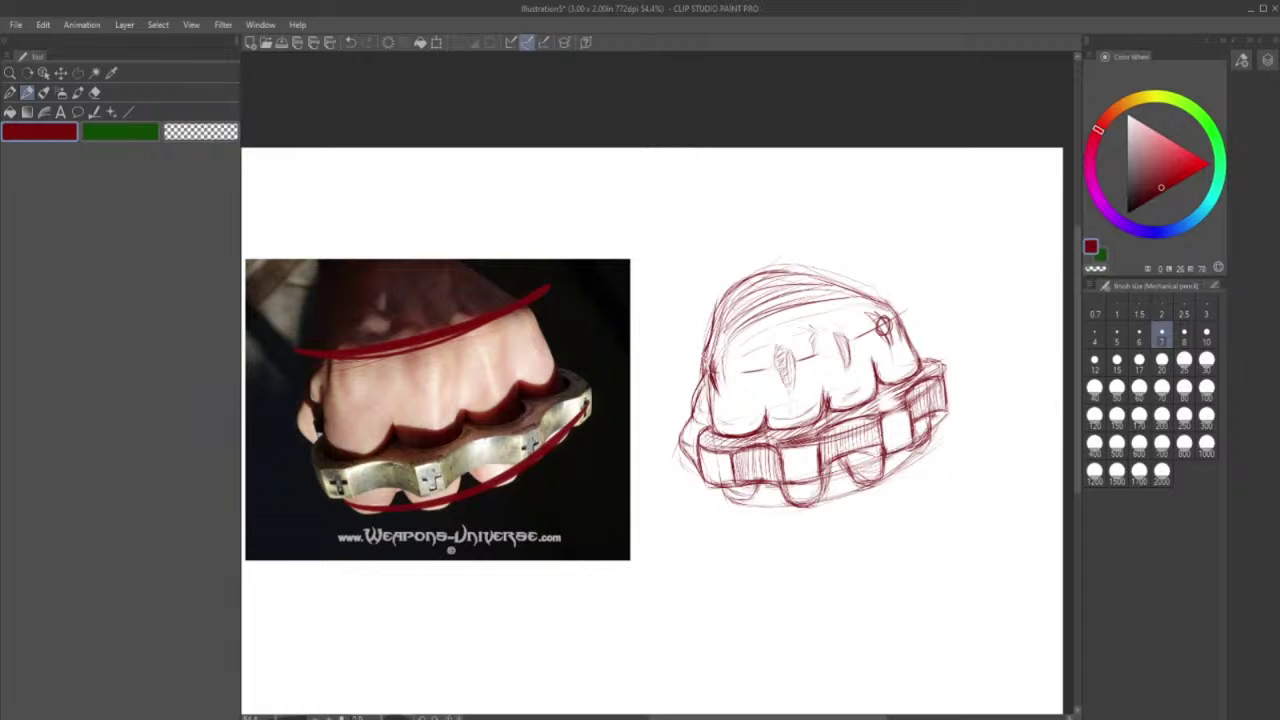
left_click_drag(882, 414, 912, 405)
- Lasso the band's third block, move it slightly down toward the second block, and deselect it
left_click(78, 74)
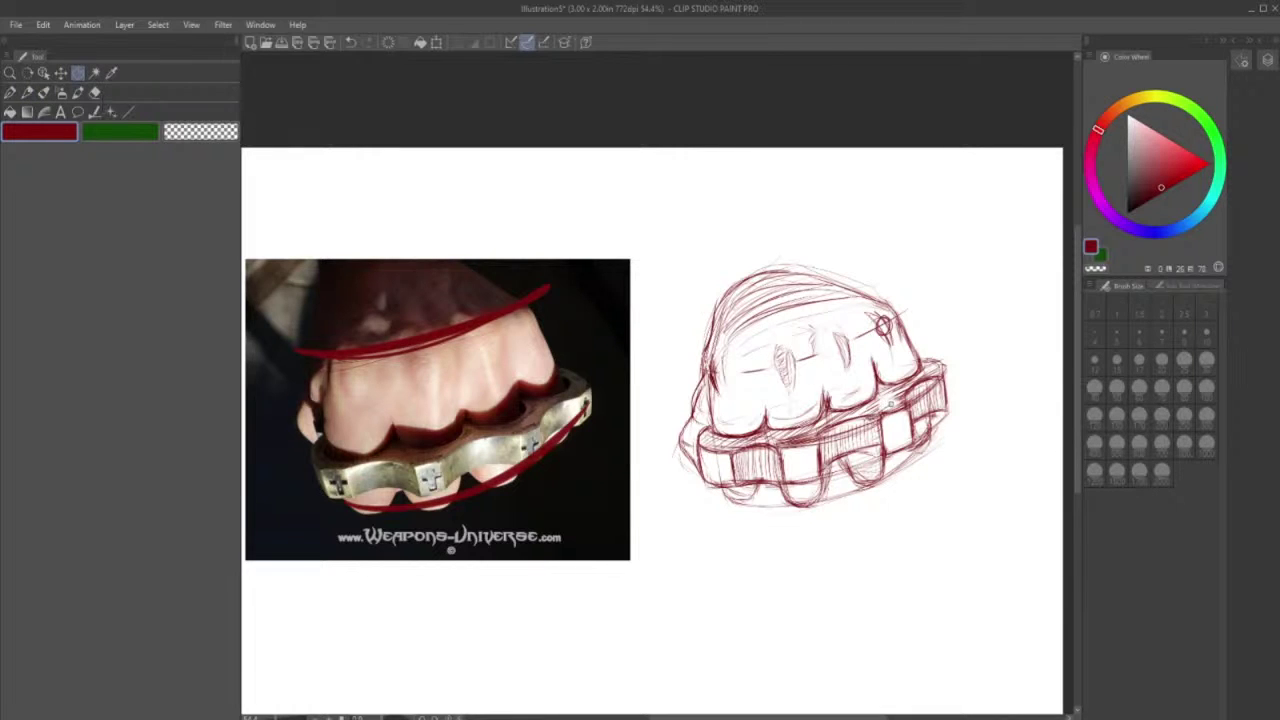
left_click(867, 420)
left_click(878, 462)
left_click(917, 451)
left_click(914, 400)
left_click(869, 418)
left_click(942, 487)
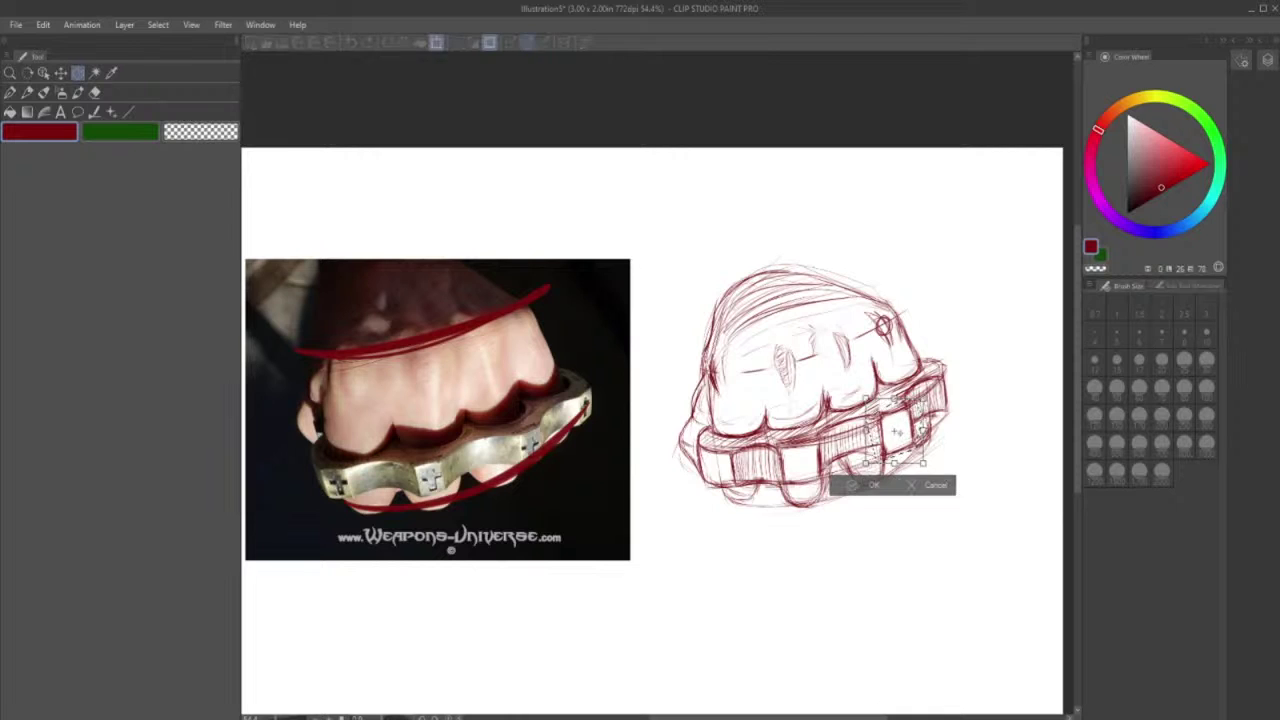
left_click_drag(903, 433, 884, 443)
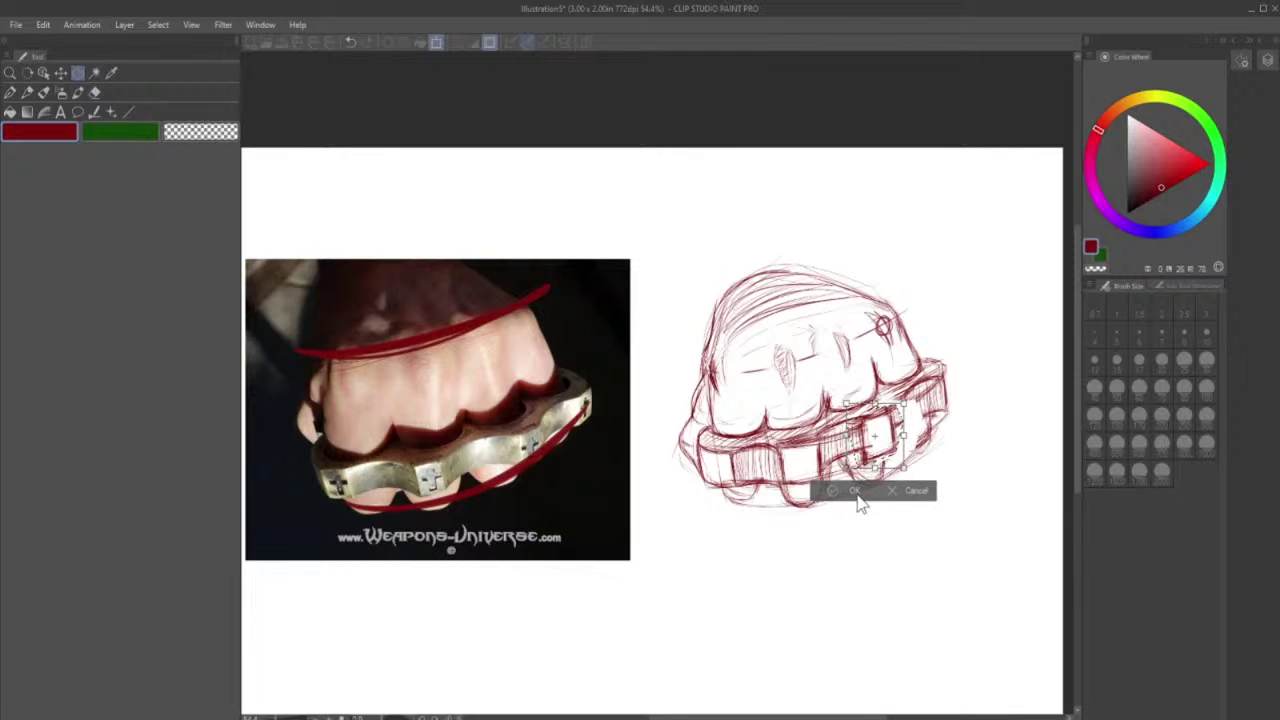
left_click(855, 494)
key("ctrl+d")
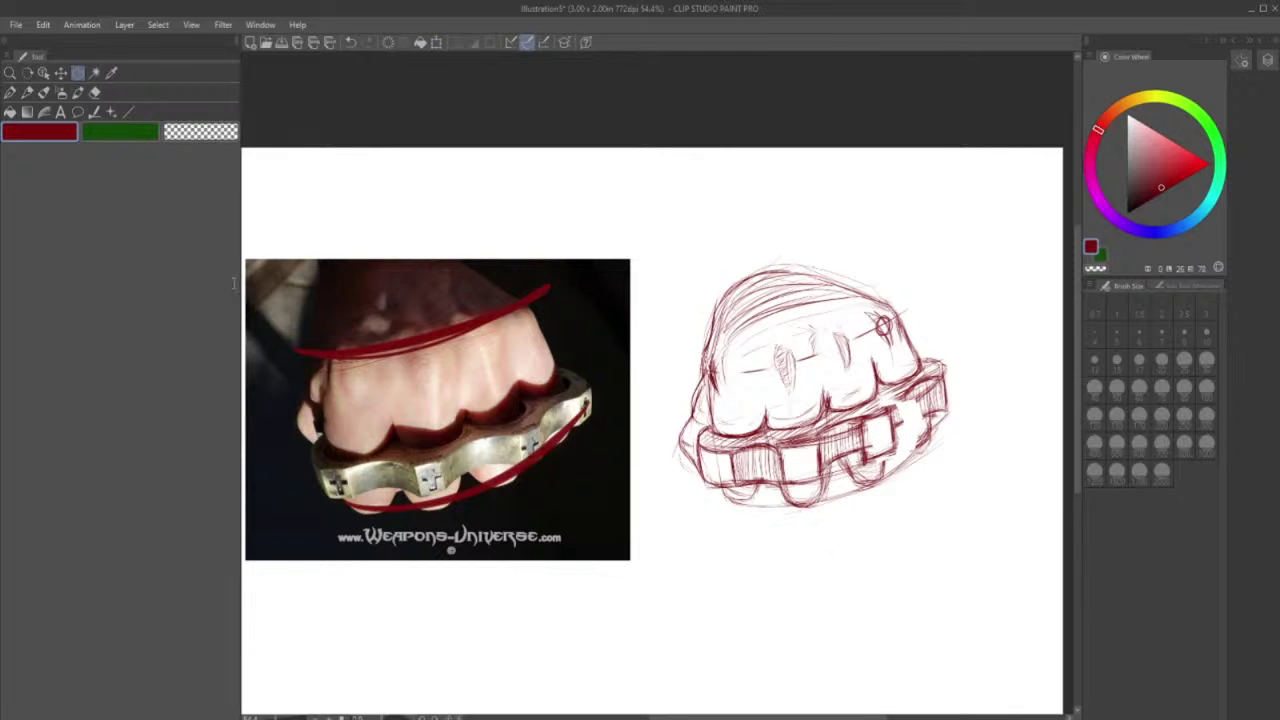
- Erase the outline of the band's third block and redraw its face, side and bottom edges with the Mechanical pencil
left_click(96, 94)
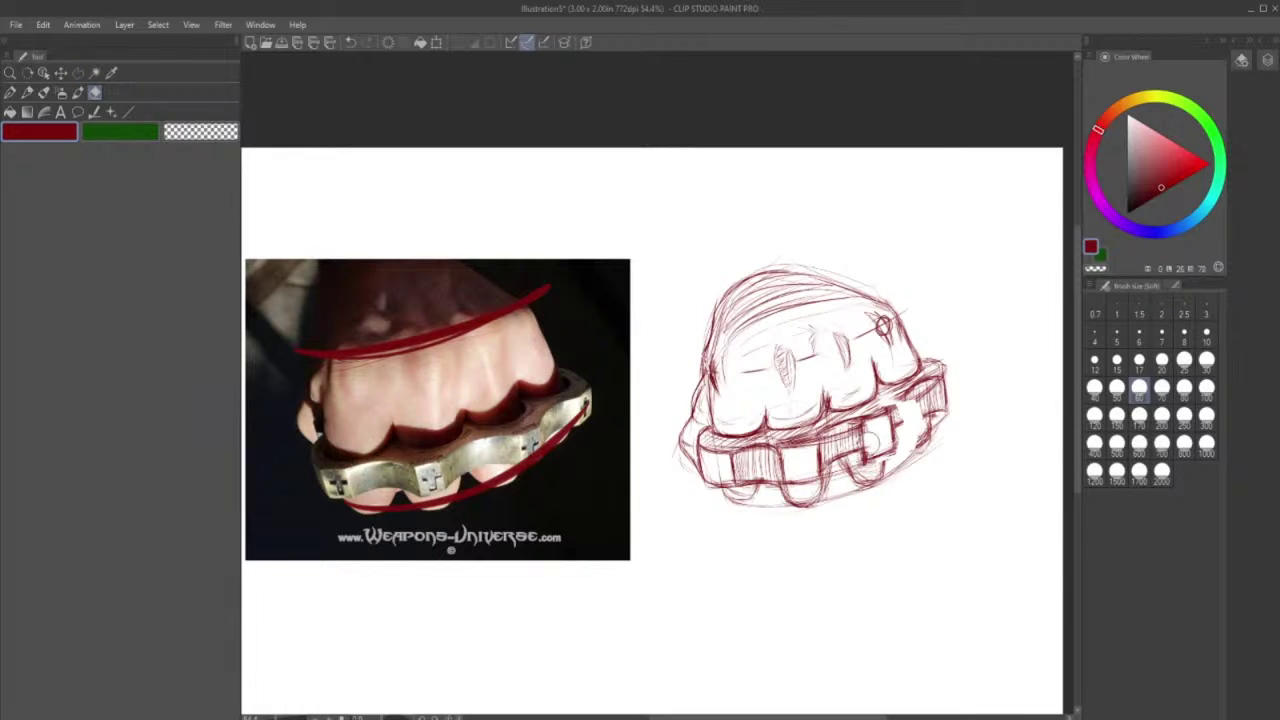
left_click_drag(873, 447, 869, 466)
mouse_move(883, 423)
left_mouse_down()
mouse_move(890, 454)
mouse_move(867, 459)
left_mouse_up()
left_click(28, 94)
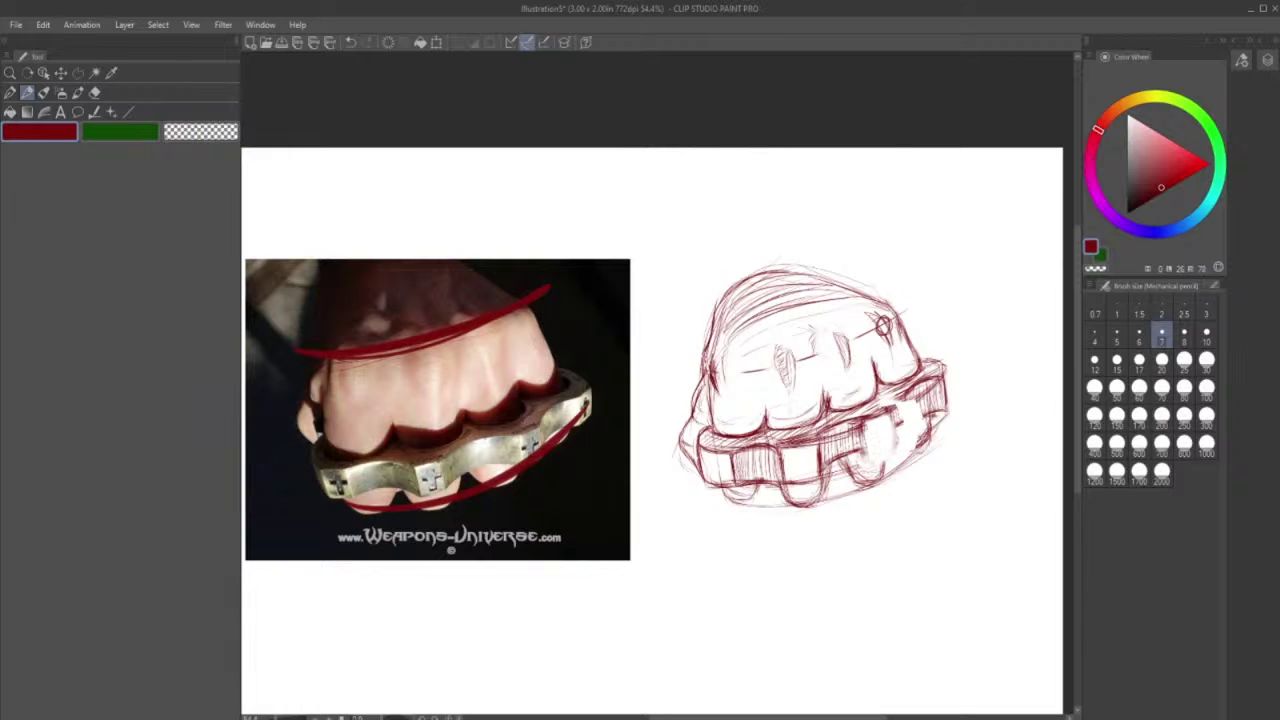
mouse_move(828, 443)
left_mouse_down()
mouse_move(920, 396)
mouse_move(847, 428)
mouse_move(836, 476)
left_mouse_up()
mouse_move(896, 452)
left_mouse_down()
mouse_move(876, 462)
mouse_move(898, 452)
left_mouse_up()
left_click_drag(908, 444, 865, 466)
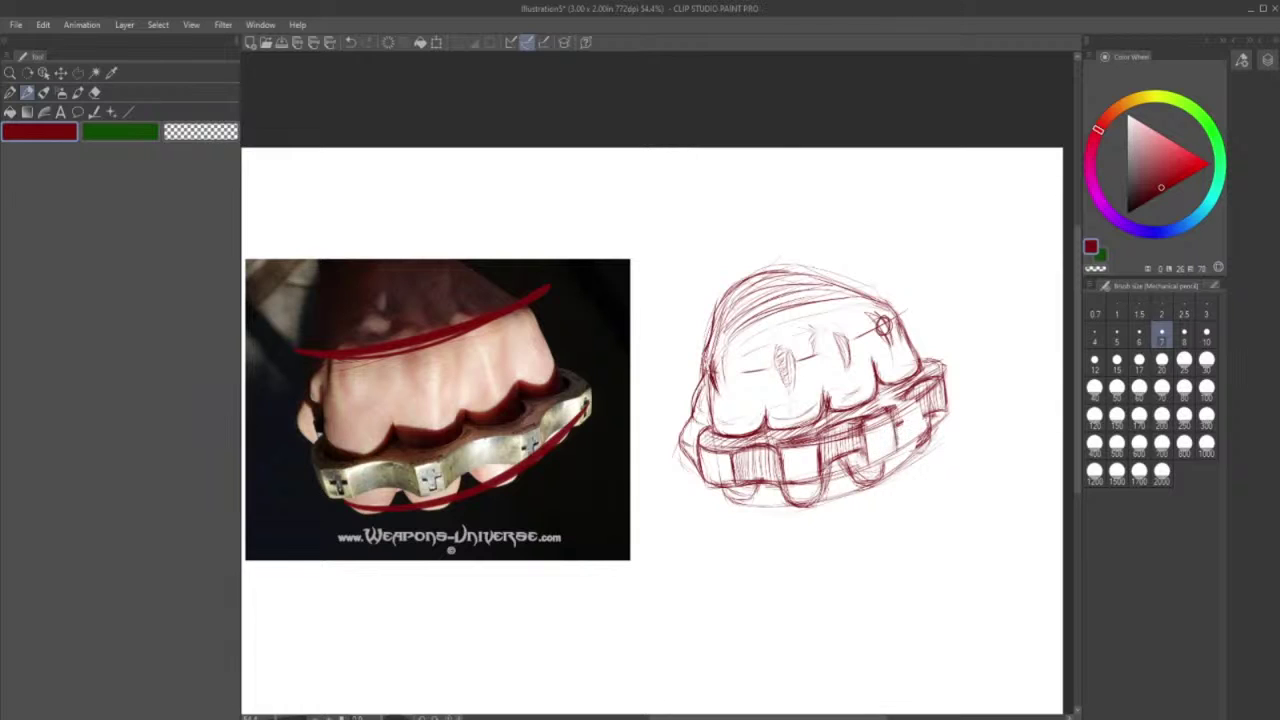
mouse_move(900, 450)
left_mouse_down()
mouse_move(874, 464)
mouse_move(894, 452)
left_mouse_up()
- Sketch the rim above the third block and erase the stray lines from the band's top surface beside it
left_click_drag(896, 403, 899, 415)
left_click_drag(904, 392, 896, 409)
key("e")
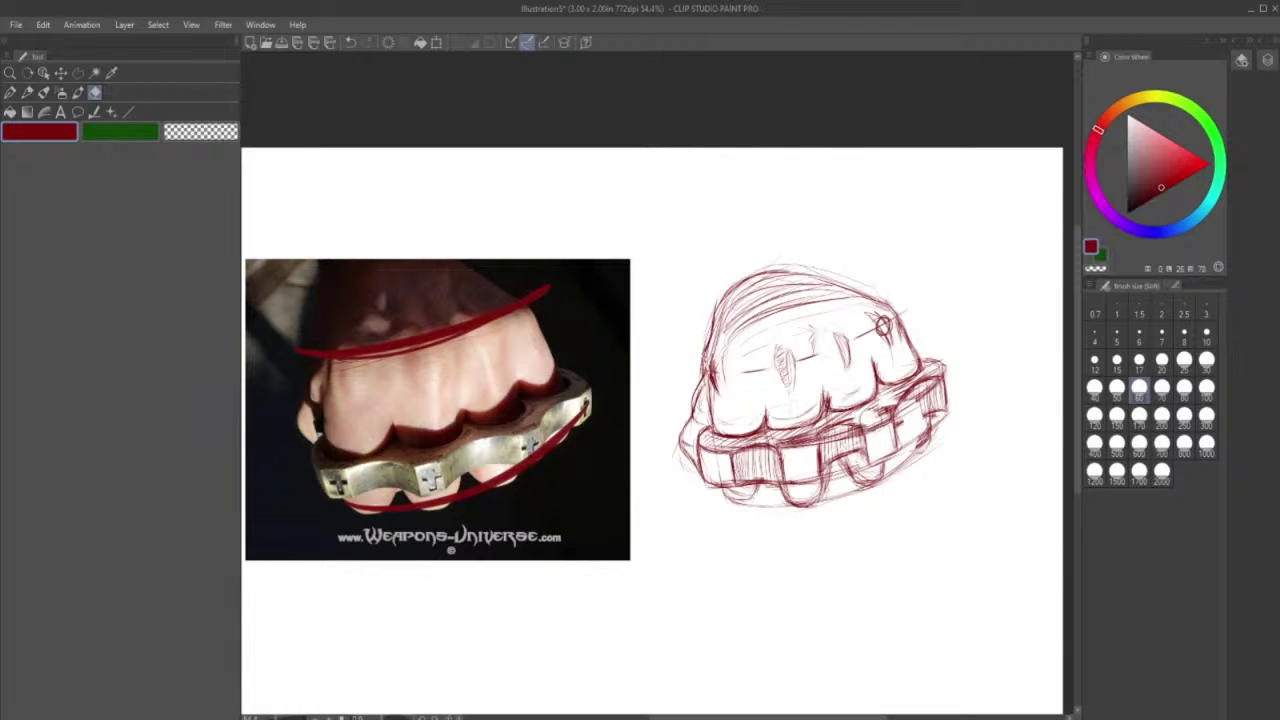
left_click_drag(840, 419, 878, 408)
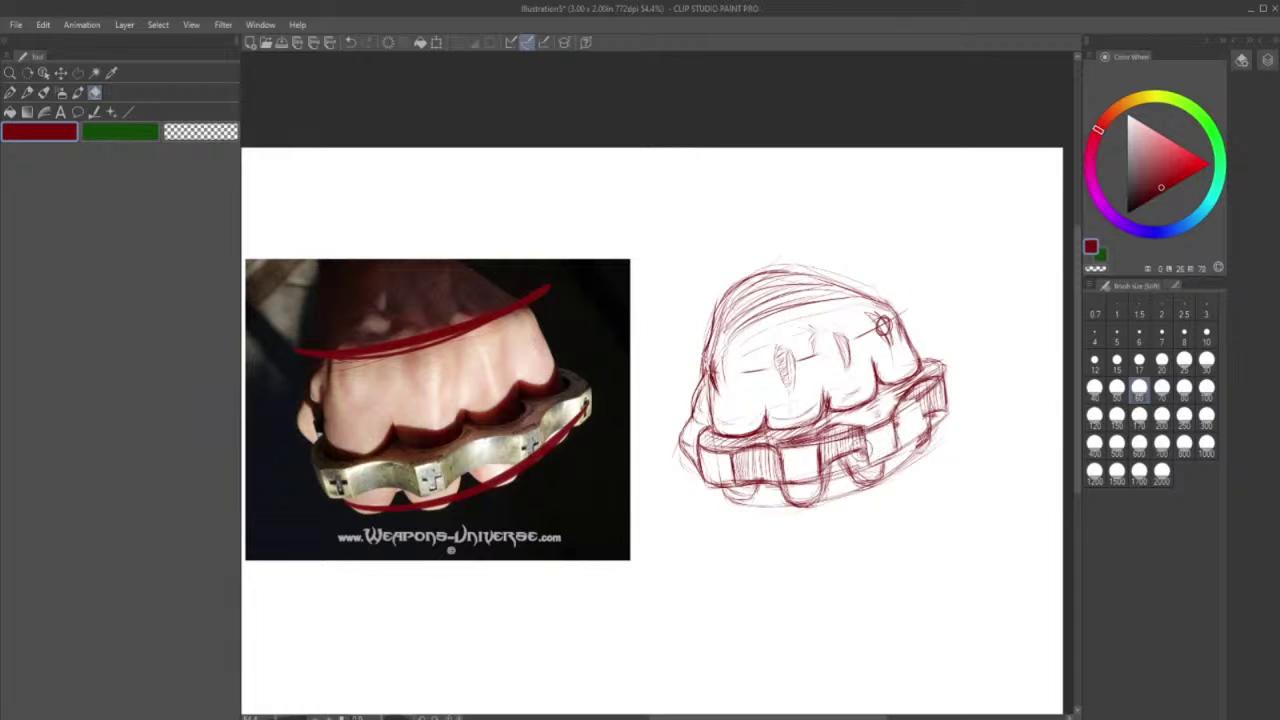
left_click(27, 92)
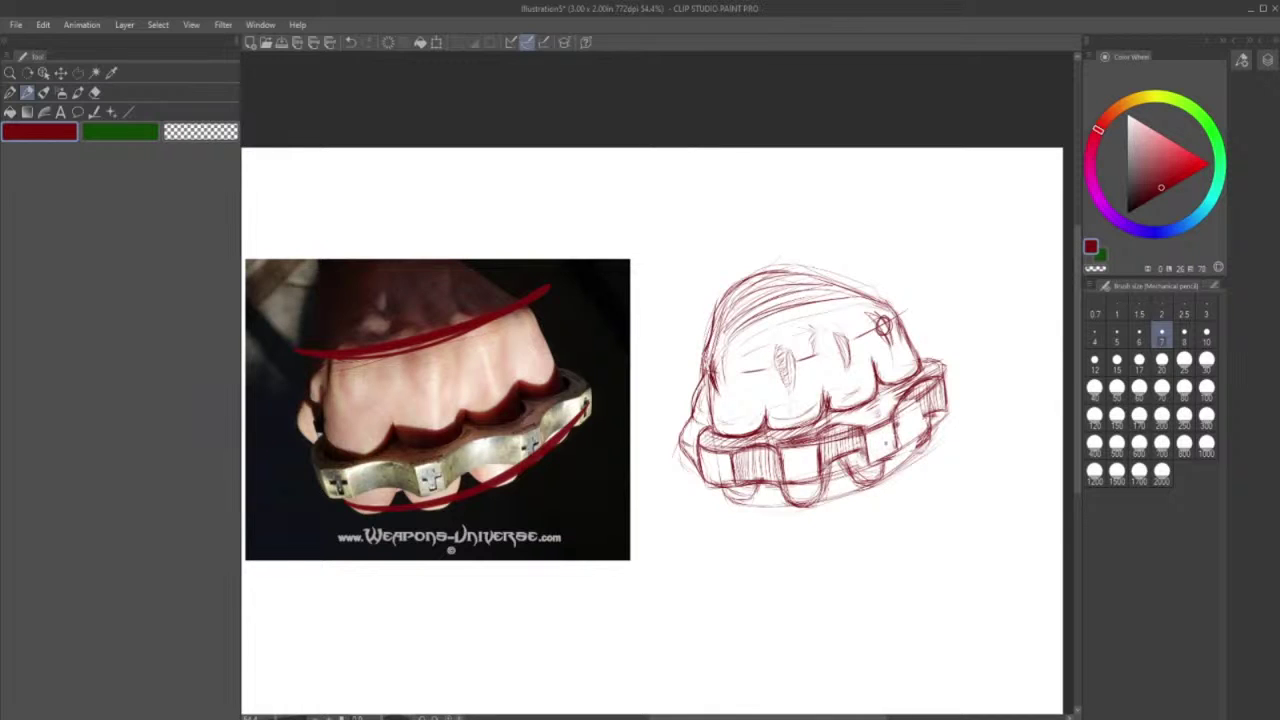
left_click(95, 92)
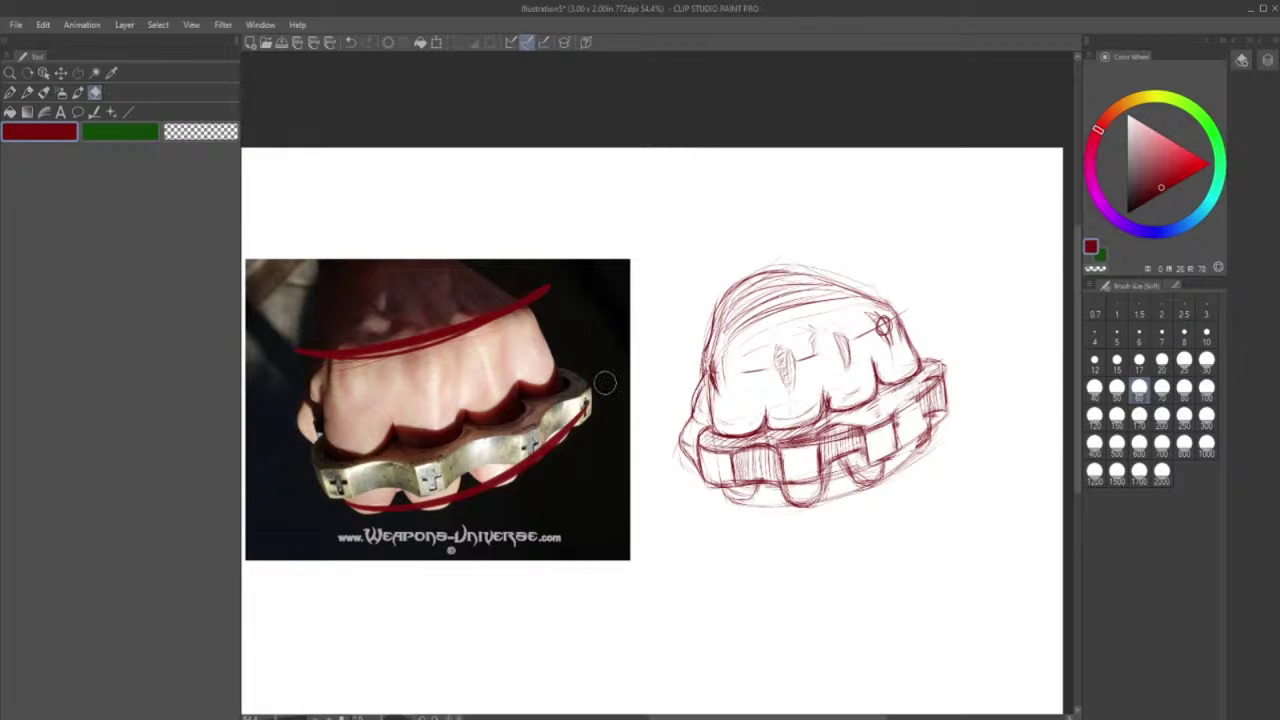
left_click(27, 92)
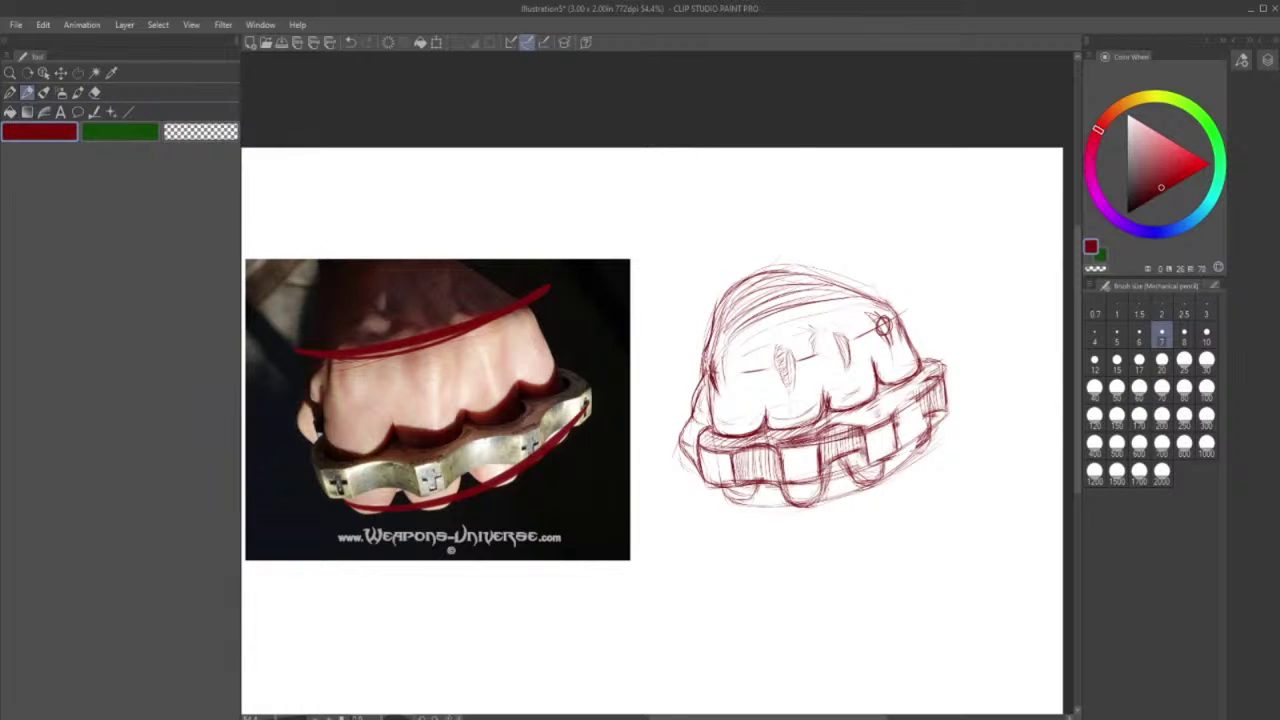
mouse_move(928, 386)
left_mouse_down()
mouse_move(898, 408)
mouse_move(926, 387)
left_mouse_up()
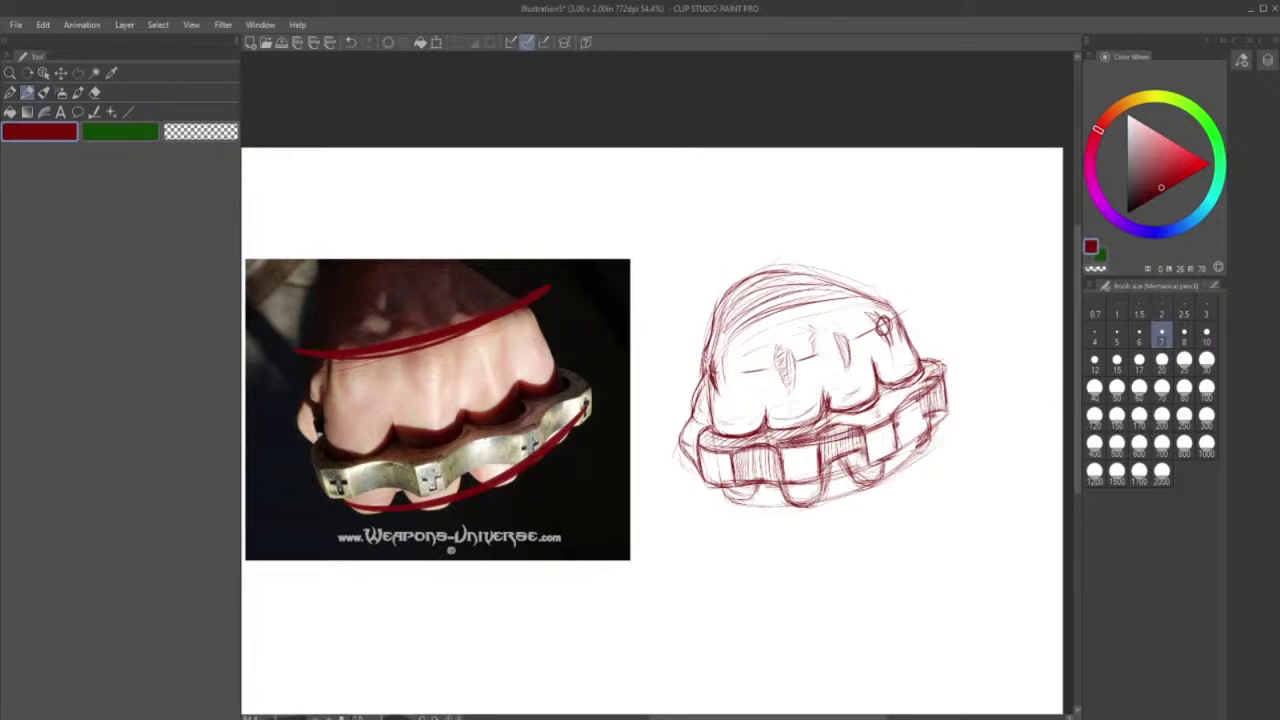
- Darken the contact shadows where the first and second fingers meet the band's top surface
left_click_drag(769, 434, 826, 418)
left_click_drag(771, 433, 815, 423)
left_click_drag(709, 428, 741, 438)
left_click_drag(716, 431, 762, 441)
- Clear the hatching between the band's third and fourth blocks and redraw that section's curved edges
left_click_drag(927, 395, 922, 455)
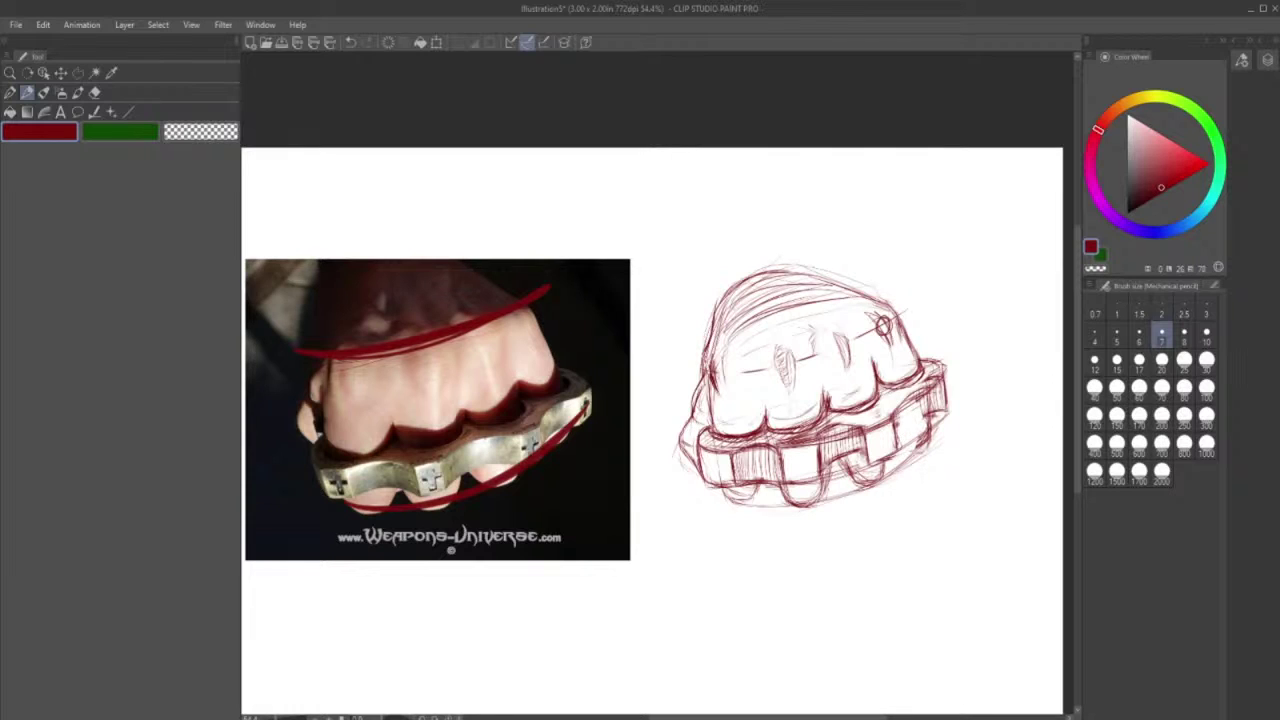
mouse_move(898, 428)
left_mouse_down()
mouse_move(908, 444)
mouse_move(922, 416)
mouse_move(948, 411)
left_mouse_up()
left_click(94, 92)
left_click_drag(918, 405, 925, 398)
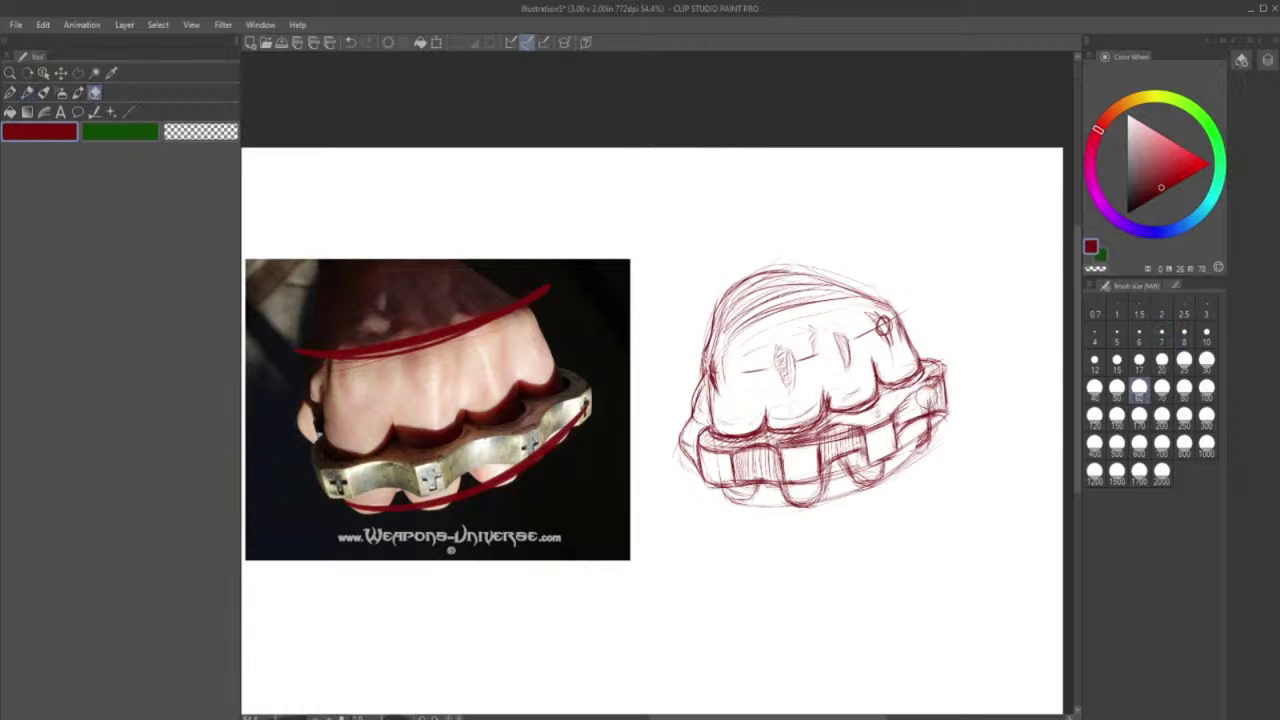
left_click(45, 92)
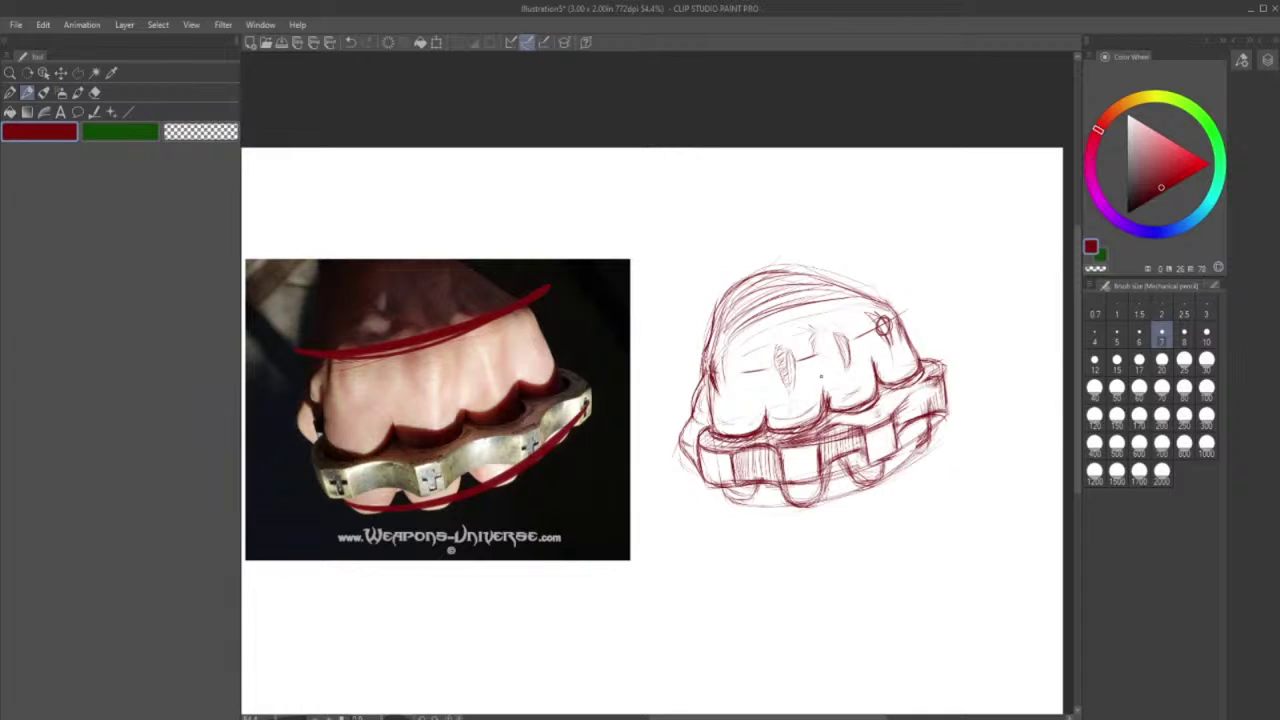
mouse_move(911, 402)
left_mouse_down()
mouse_move(897, 420)
mouse_move(936, 397)
left_mouse_up()
mouse_move(889, 413)
left_mouse_down()
mouse_move(931, 388)
mouse_move(928, 407)
mouse_move(947, 407)
mouse_move(946, 369)
mouse_move(946, 386)
left_mouse_up()
- Erase the band's far lower edge with the guide curve beneath it, and redraw the end block and last fingertip
left_click(95, 92)
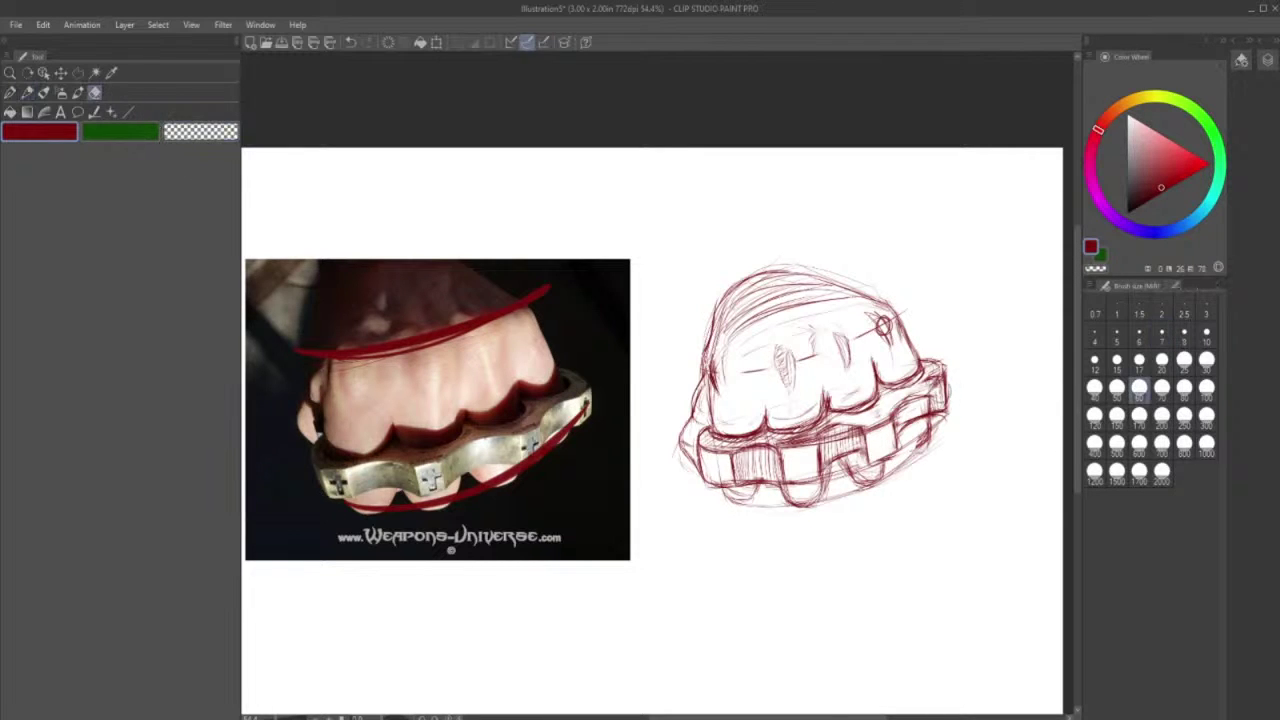
mouse_move(933, 414)
left_mouse_down()
mouse_move(944, 397)
mouse_move(932, 443)
mouse_move(918, 453)
mouse_move(928, 432)
mouse_move(918, 455)
mouse_move(910, 445)
mouse_move(883, 490)
mouse_move(767, 512)
mouse_move(917, 463)
mouse_move(937, 411)
left_mouse_up()
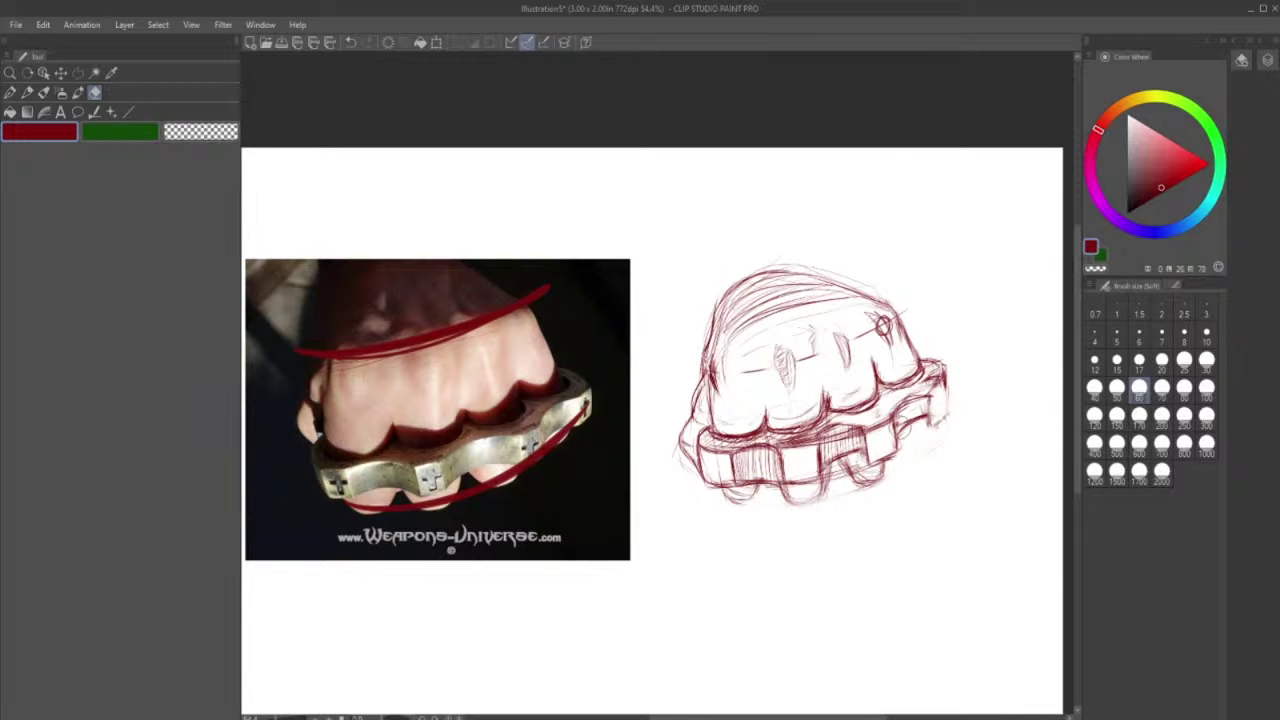
left_click(28, 95)
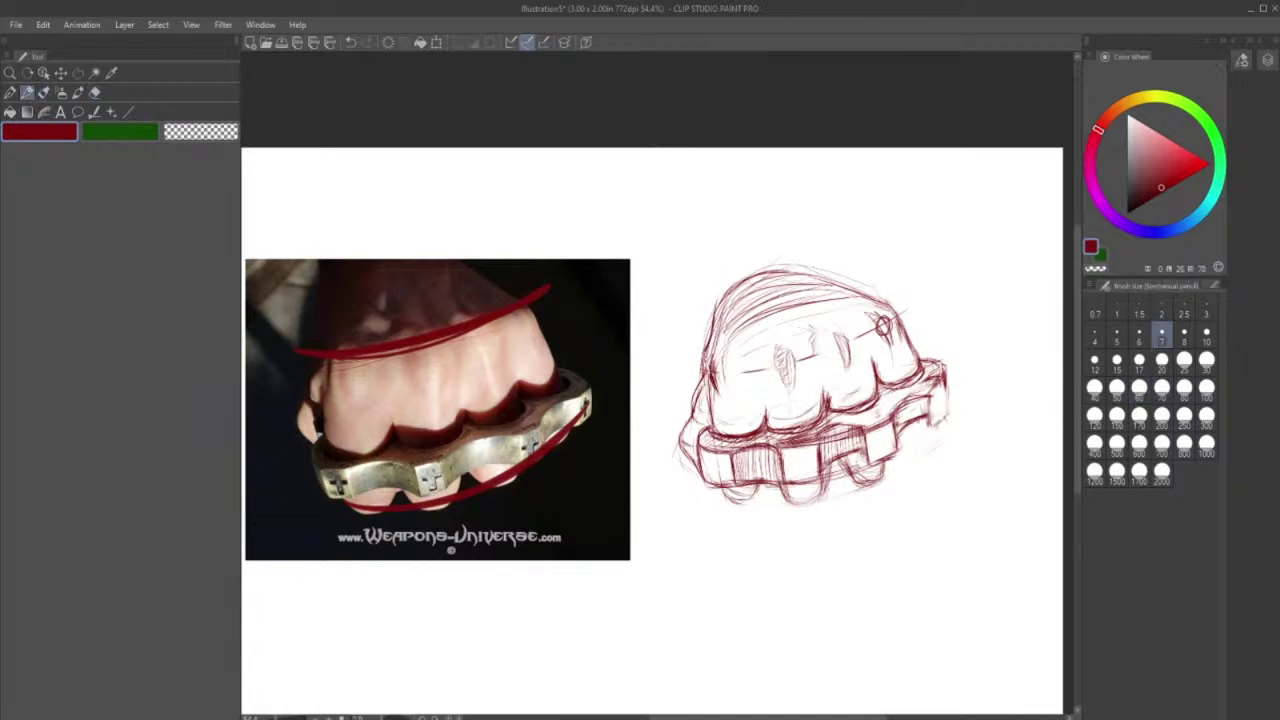
left_click_drag(897, 436, 930, 422)
left_click_drag(944, 376, 940, 420)
mouse_move(925, 384)
left_mouse_down()
mouse_move(926, 418)
mouse_move(904, 458)
mouse_move(915, 459)
left_mouse_up()
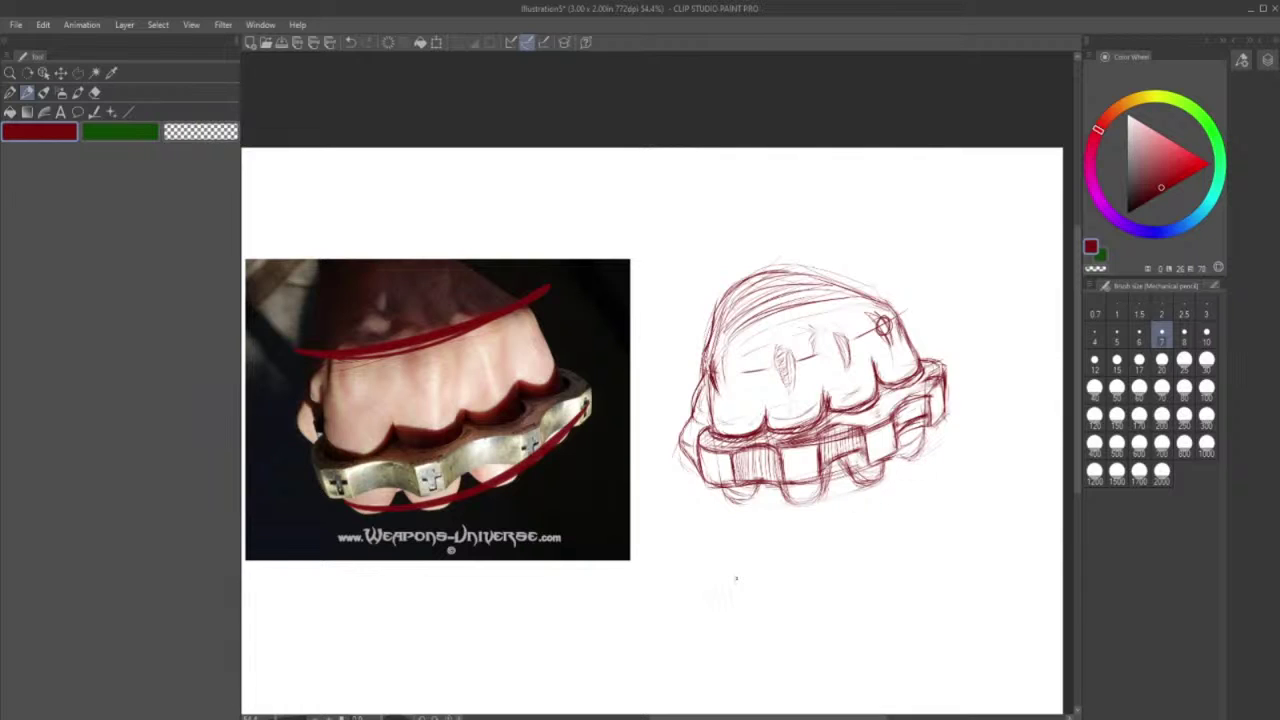
- Strengthen the second fingertip's bottom curve and the outlines on both sides of the fist
mouse_move(780, 487)
left_mouse_down()
mouse_move(797, 508)
mouse_move(819, 501)
left_mouse_up()
left_click_drag(713, 381, 711, 408)
mouse_move(895, 318)
left_mouse_down()
mouse_move(905, 351)
mouse_move(873, 301)
mouse_move(883, 307)
left_mouse_up()
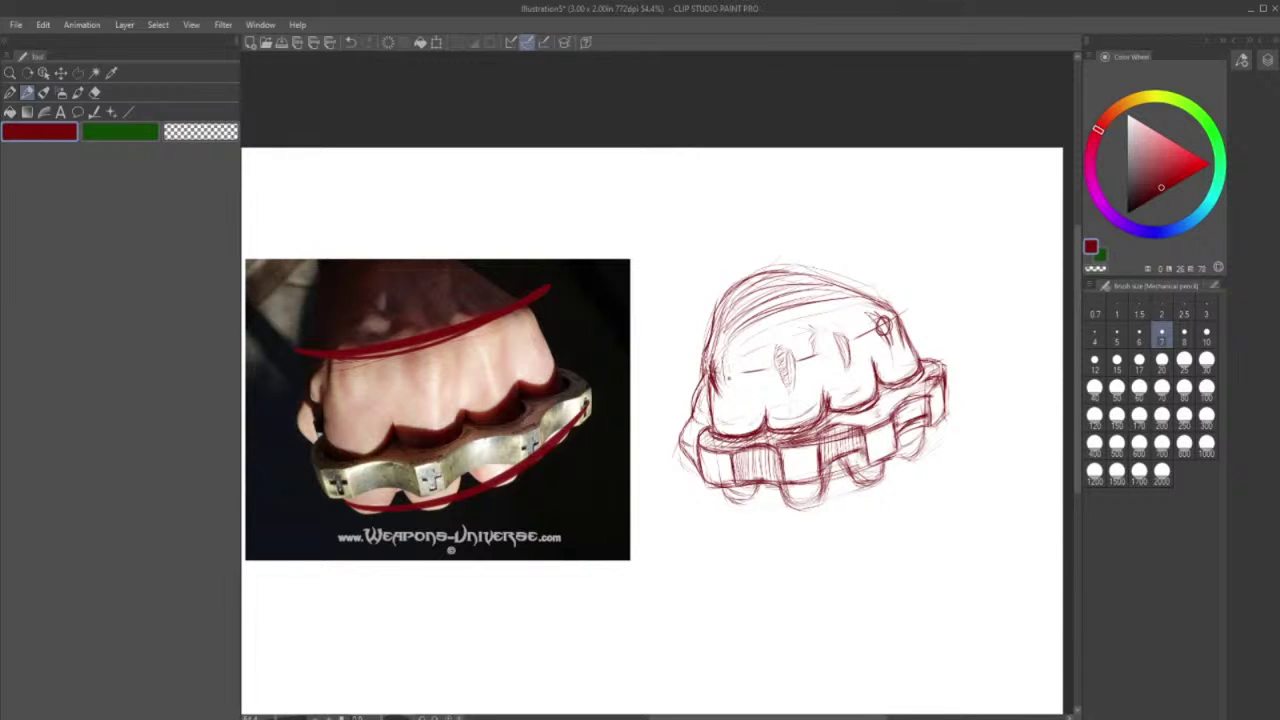
- Replace the hatched knuckle ovals with light vertical shading strokes and erase the circle on the farthest knuckle
left_click_drag(734, 366, 740, 388)
left_click(95, 93)
mouse_move(776, 372)
left_mouse_down()
mouse_move(795, 378)
mouse_move(746, 364)
mouse_move(780, 348)
mouse_move(767, 362)
mouse_move(776, 386)
mouse_move(804, 357)
mouse_move(800, 384)
mouse_move(800, 347)
mouse_move(799, 382)
left_mouse_up()
left_click(28, 93)
left_click(95, 91)
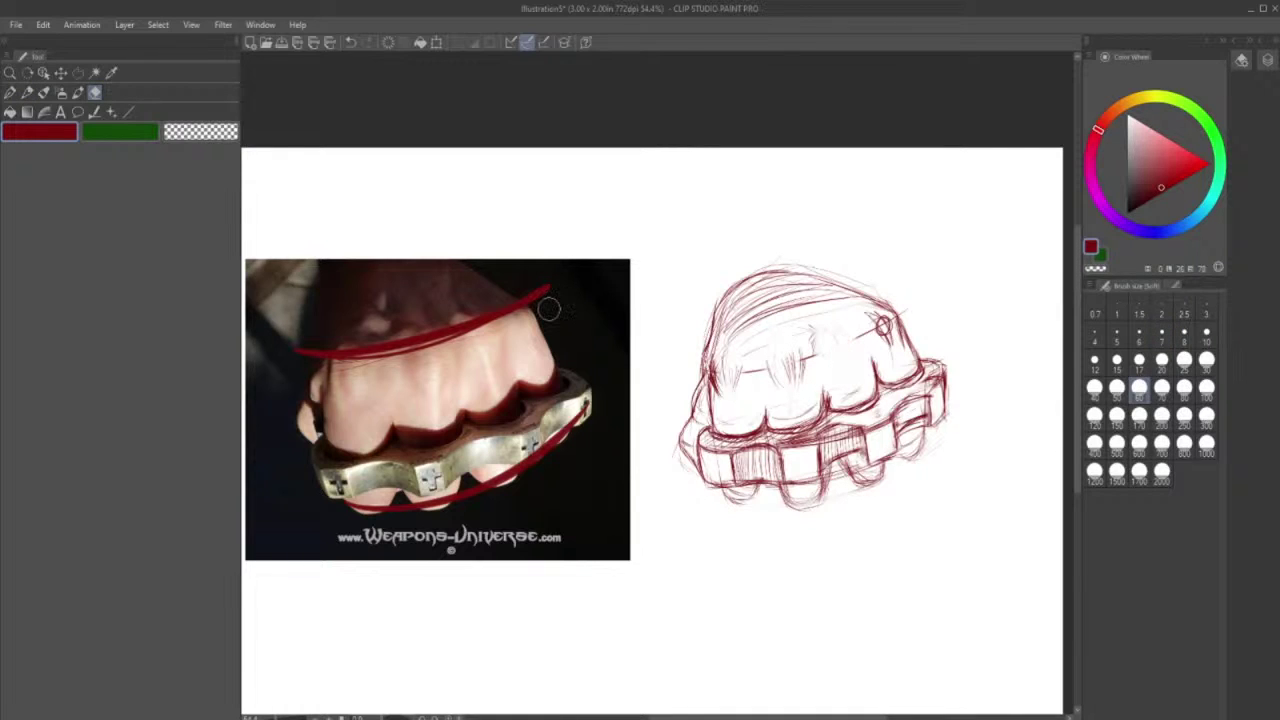
left_click(43, 91)
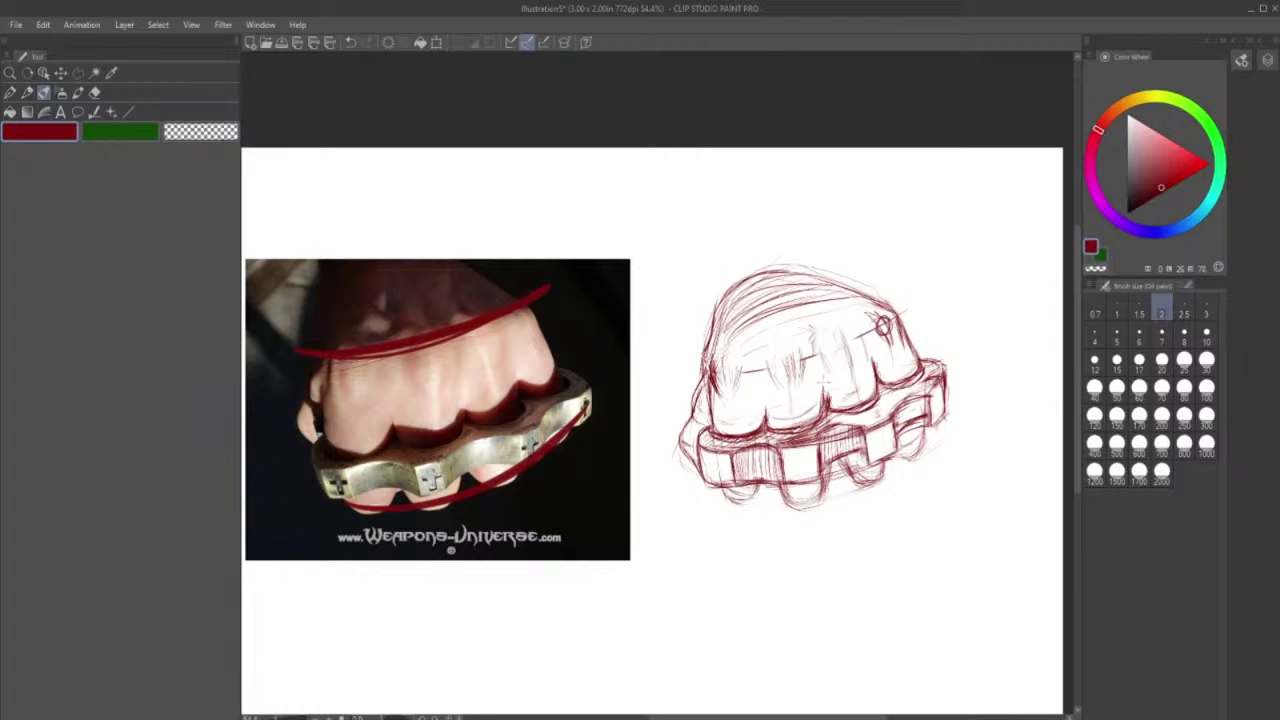
left_click(102, 92)
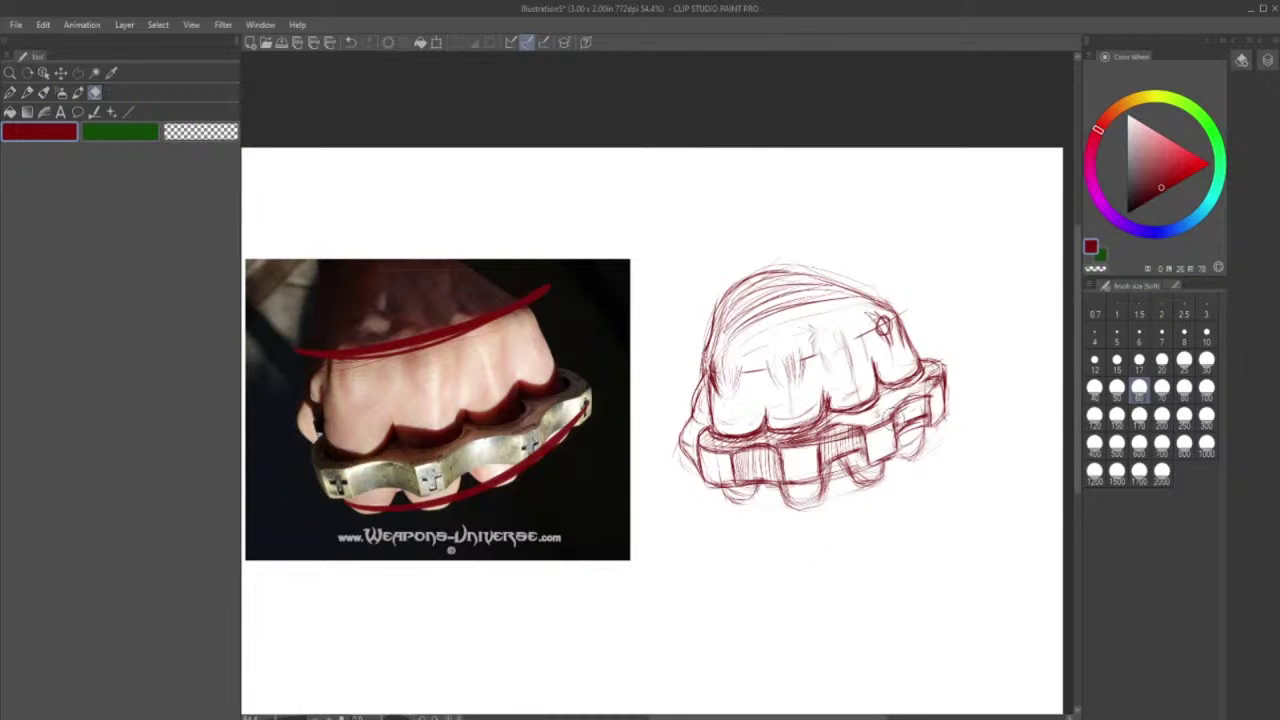
mouse_move(893, 332)
left_mouse_down()
mouse_move(898, 345)
mouse_move(867, 316)
left_mouse_up()
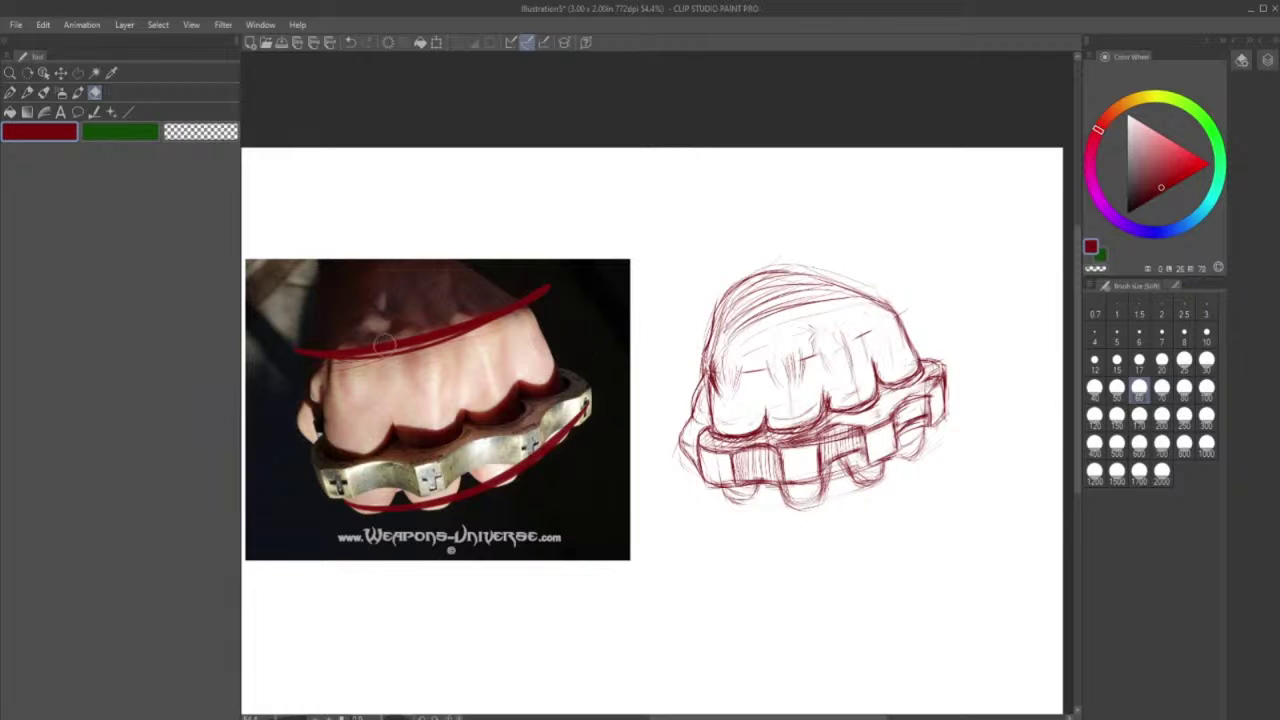
- Touch up the second block's lower edge and face, and restate the band's upper edge between the second and third blocks
left_click(29, 91)
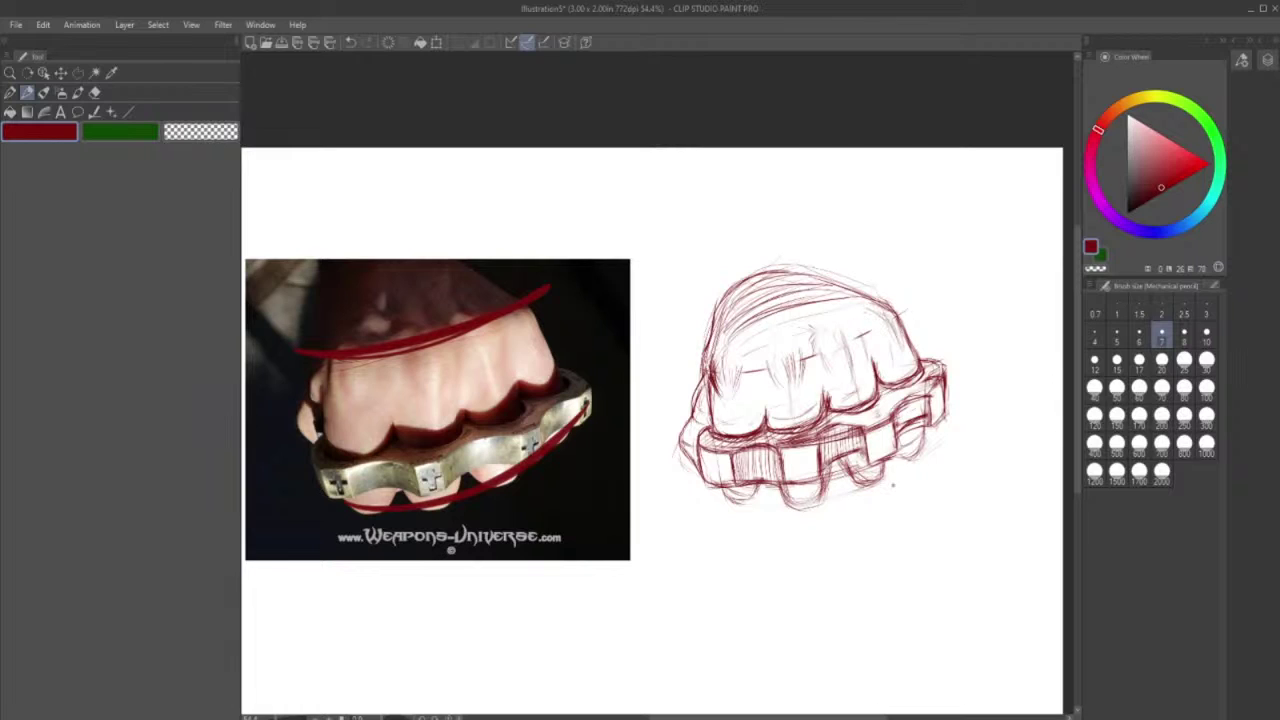
mouse_move(784, 484)
left_mouse_down()
mouse_move(802, 486)
mouse_move(779, 479)
left_mouse_up()
left_click(93, 93)
mouse_move(811, 465)
left_mouse_down()
mouse_move(793, 468)
mouse_move(807, 471)
left_mouse_up()
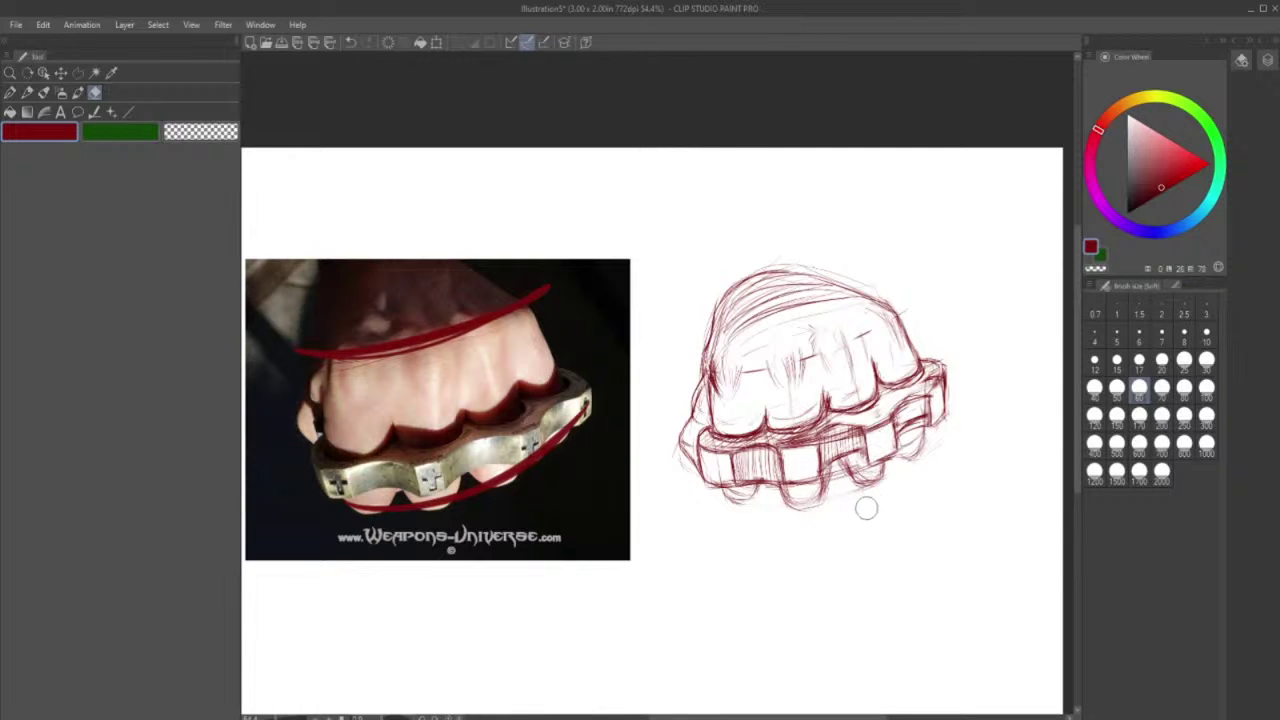
left_click(27, 92)
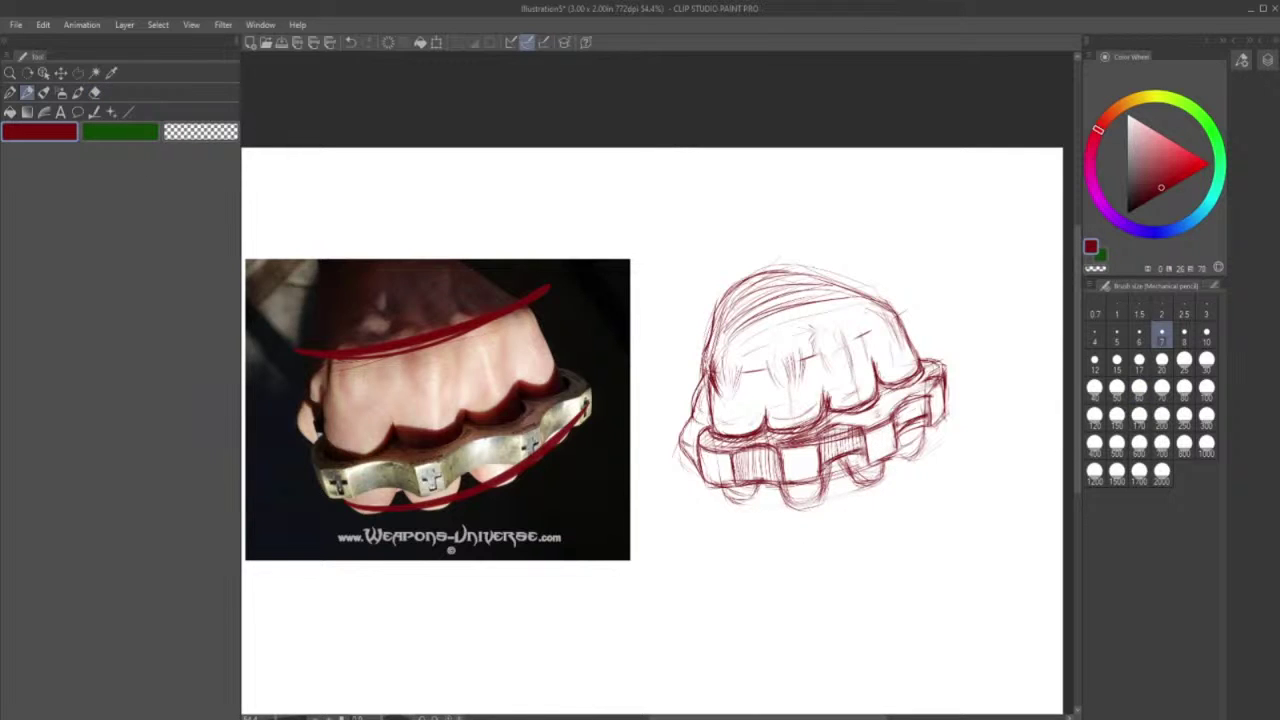
left_click_drag(823, 433, 857, 424)
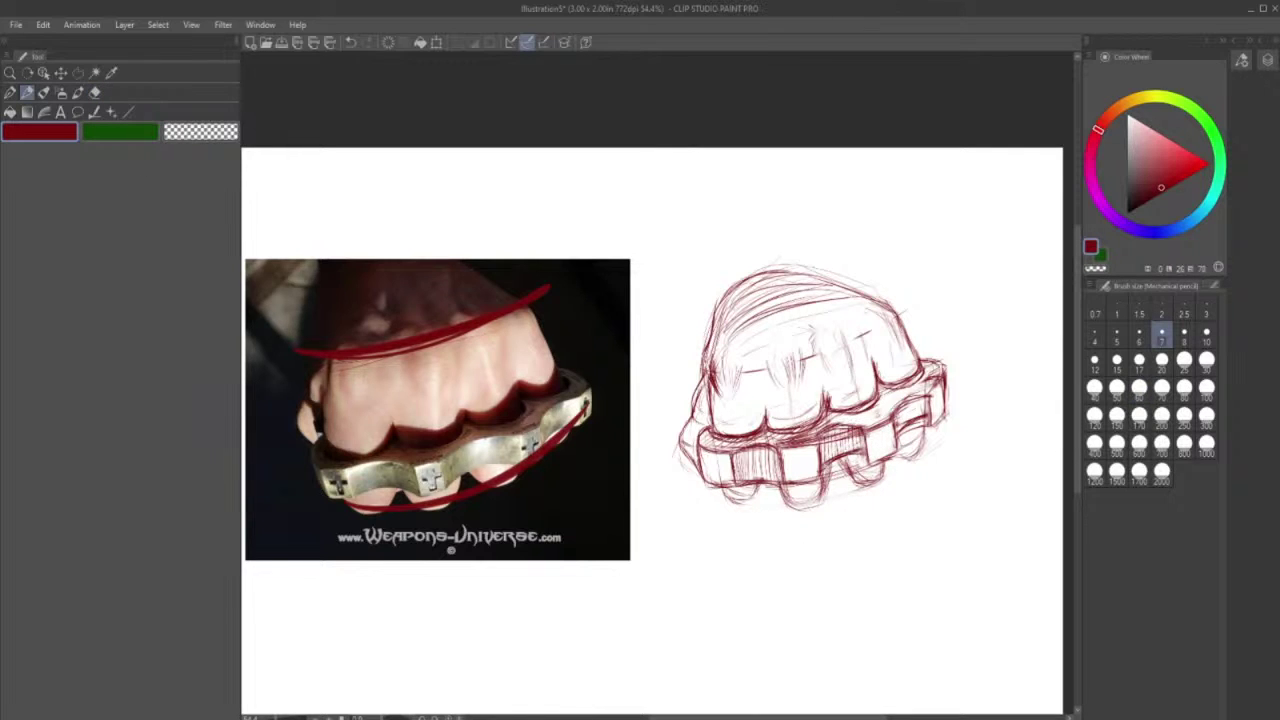
- Erase the lower part of the band's third block and redraw its sides and bottom edge
left_click(95, 92)
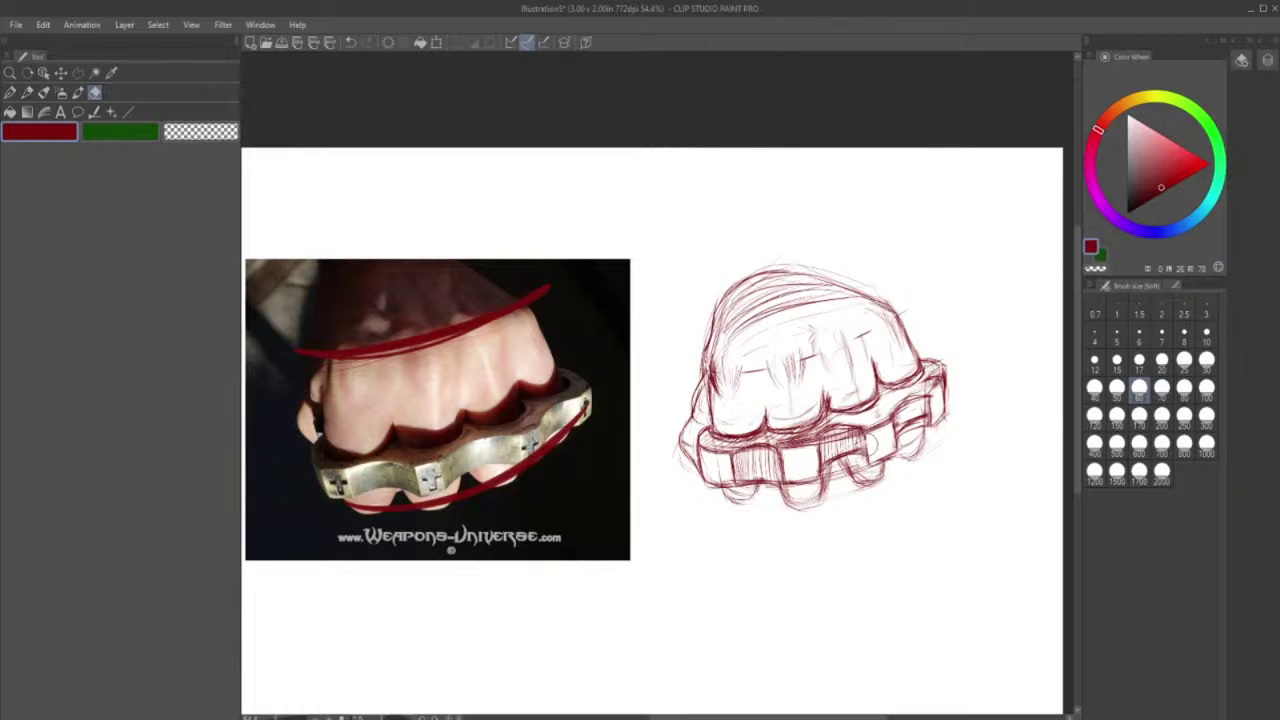
left_click(28, 92)
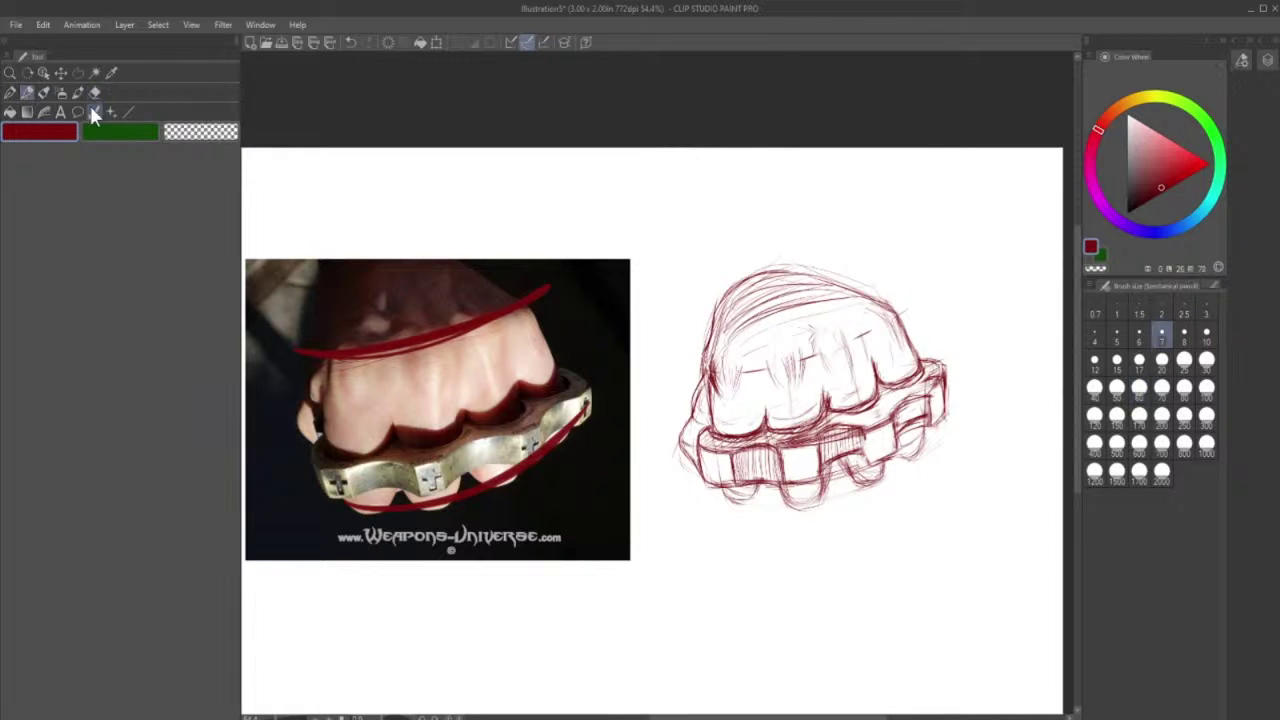
mouse_move(865, 434)
left_mouse_down()
mouse_move(869, 456)
mouse_move(888, 457)
mouse_move(866, 460)
mouse_move(899, 450)
left_mouse_up()
left_click(95, 92)
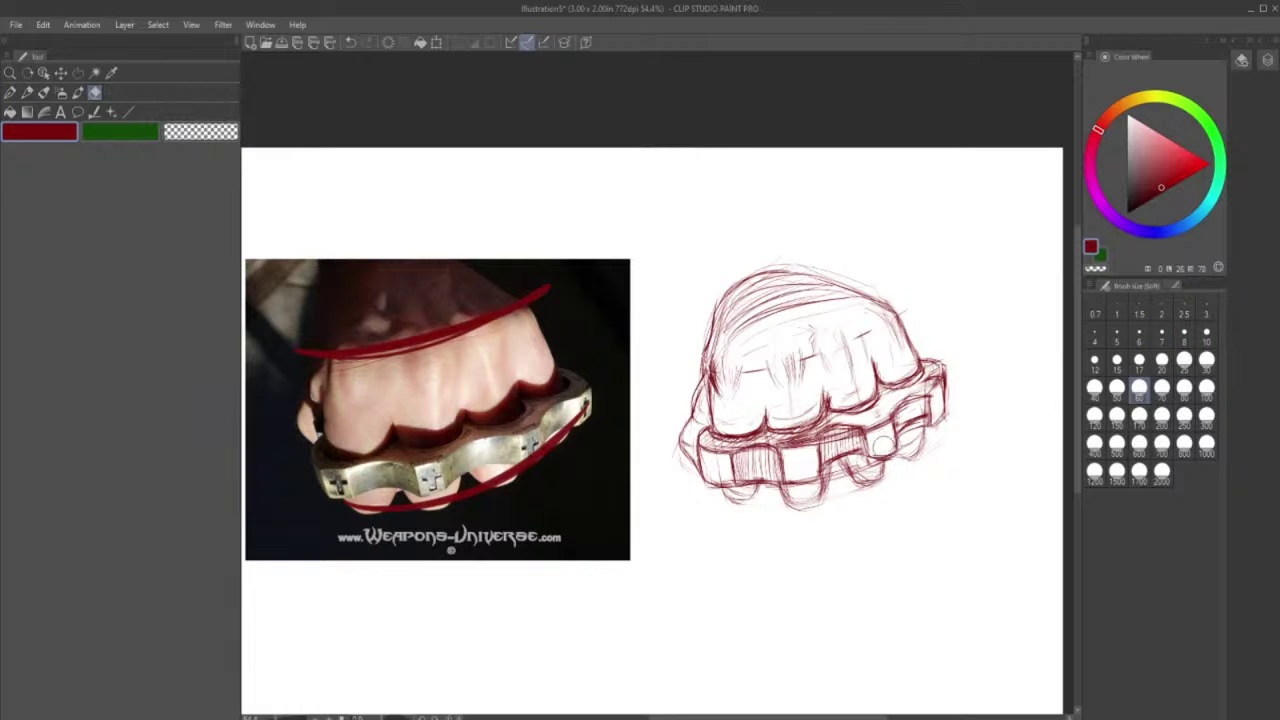
left_click_drag(883, 446, 880, 449)
left_click_drag(884, 449, 896, 456)
left_click(27, 92)
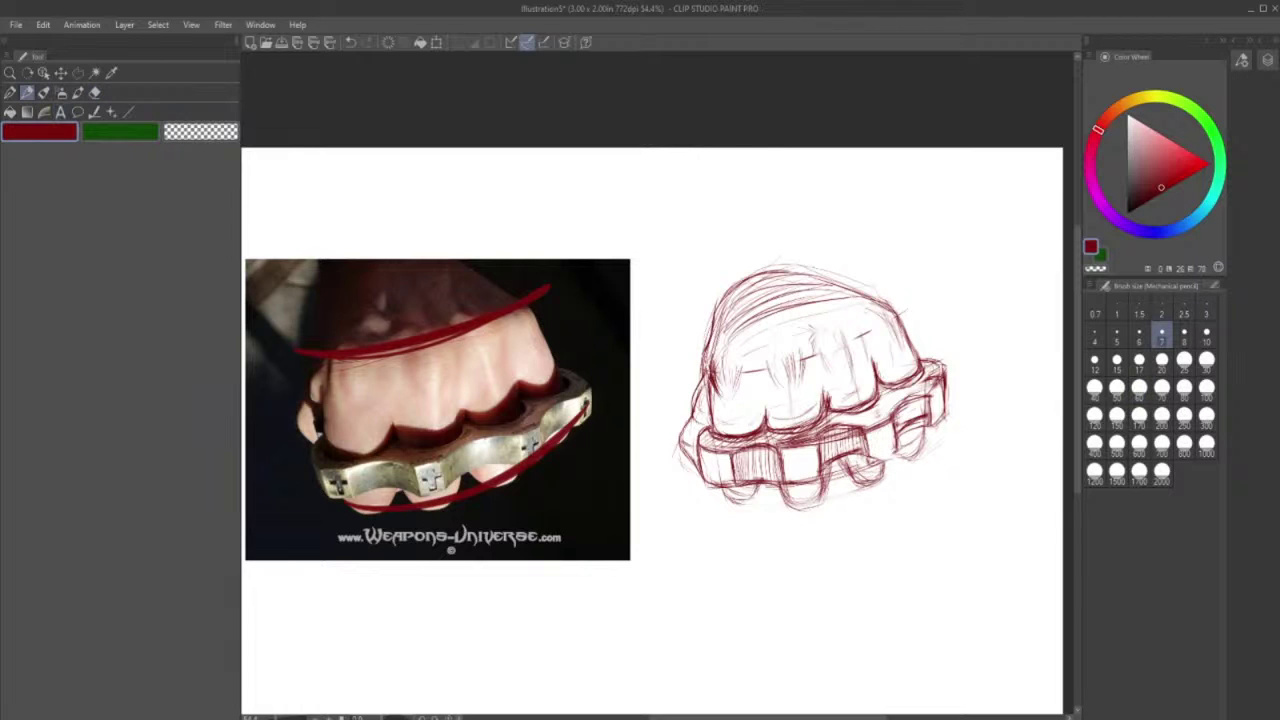
left_click_drag(869, 462, 901, 461)
left_click_drag(879, 467, 897, 459)
- Hatch the recessed section between the third and end blocks, and darken the second block's edges
left_click_drag(932, 413, 934, 425)
mouse_move(943, 365)
left_mouse_down()
mouse_move(945, 409)
mouse_move(902, 440)
mouse_move(922, 398)
left_mouse_up()
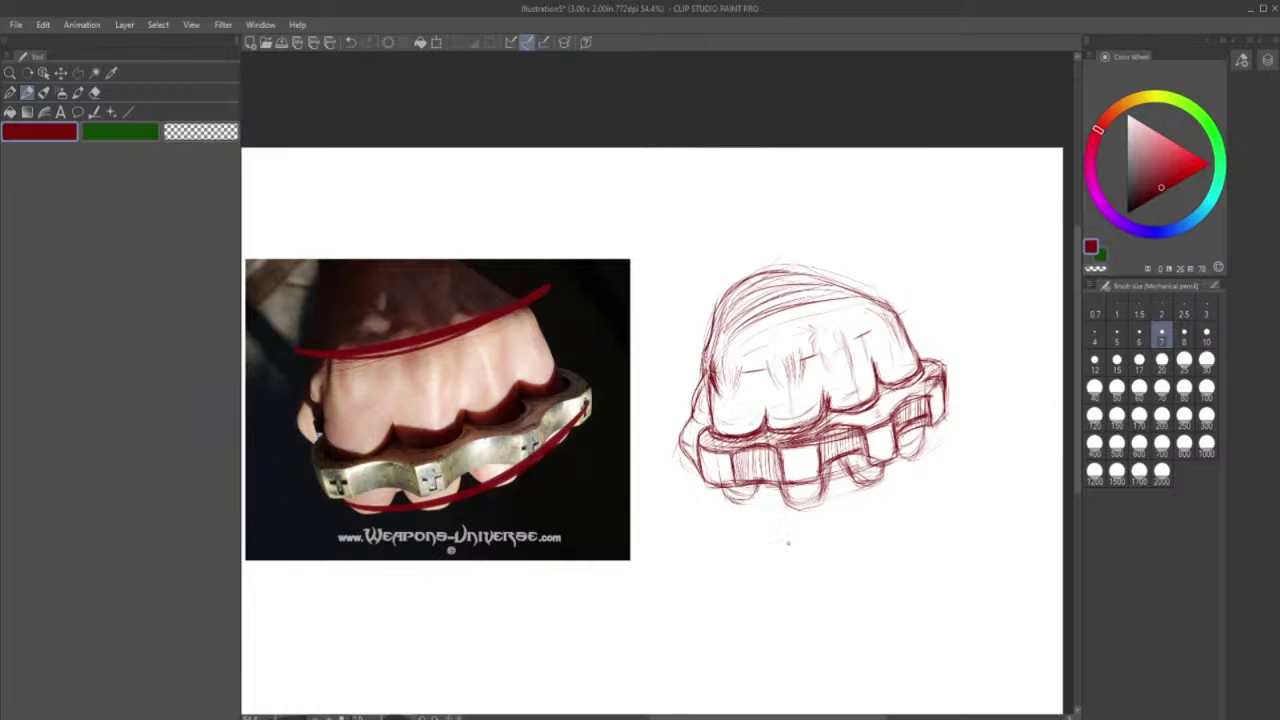
mouse_move(782, 462)
left_mouse_down()
mouse_move(786, 487)
mouse_move(822, 482)
left_mouse_up()
- Clean up the third block's face with the Eraser and redraw its bottom and side edges in bolder lines
left_click(94, 92)
mouse_move(884, 410)
left_mouse_down()
mouse_move(875, 460)
mouse_move(889, 451)
mouse_move(875, 455)
mouse_move(875, 440)
mouse_move(899, 454)
mouse_move(870, 463)
mouse_move(865, 449)
left_mouse_up()
left_click(27, 92)
left_click_drag(868, 466, 903, 451)
left_click_drag(896, 457, 892, 423)
- Lighten the hatching between the band's second and third blocks and darken the curved upper edge of that section
left_click(94, 91)
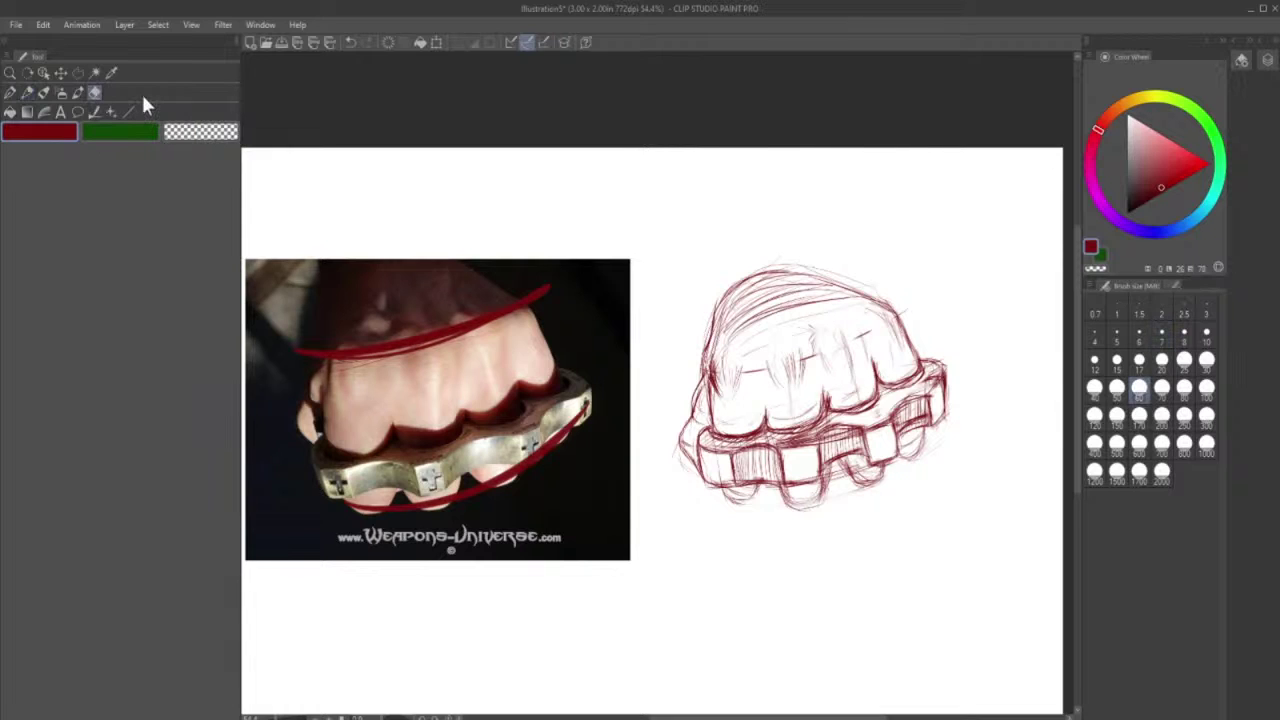
mouse_move(845, 432)
left_mouse_down()
mouse_move(852, 469)
mouse_move(826, 443)
left_mouse_up()
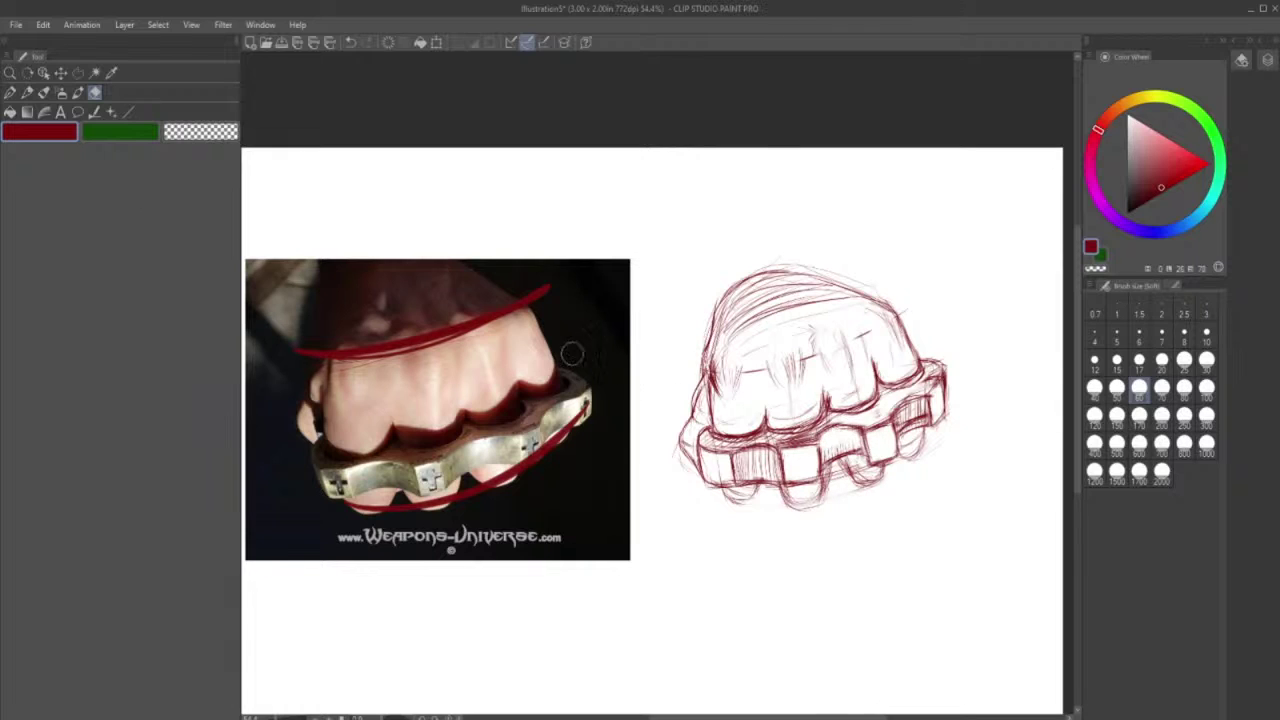
left_click(27, 92)
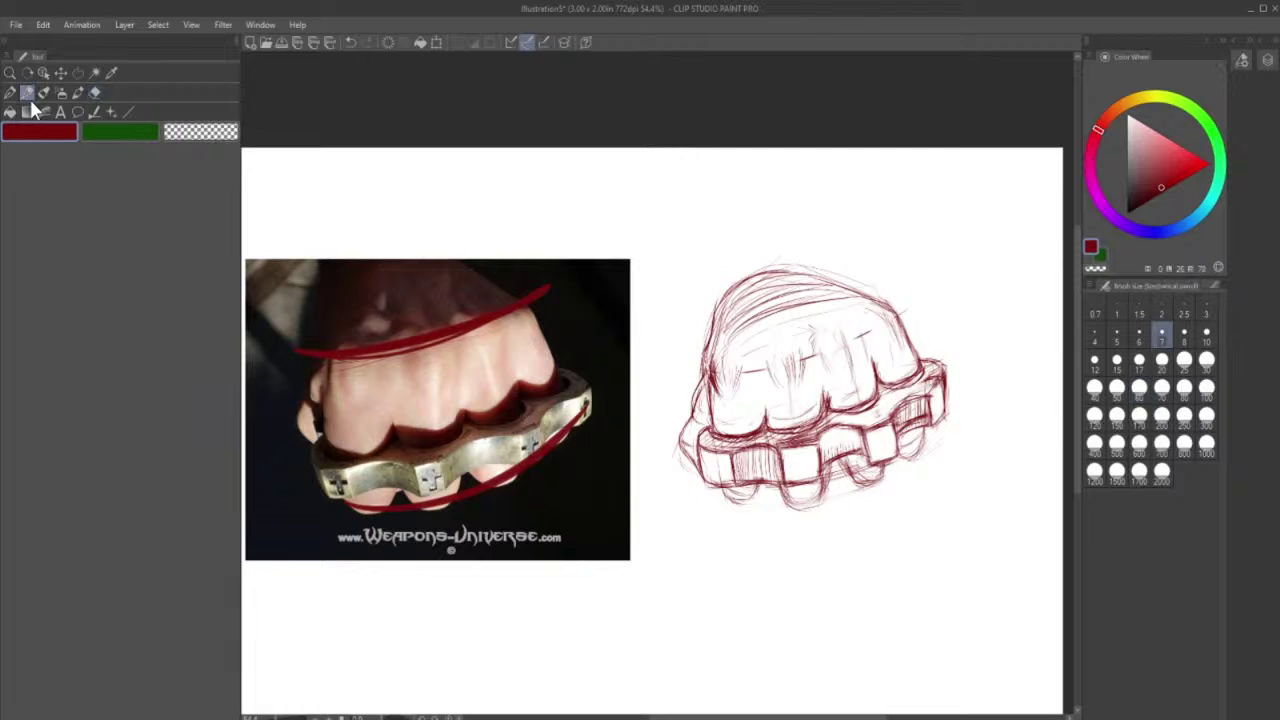
mouse_move(819, 436)
left_mouse_down()
mouse_move(846, 429)
mouse_move(846, 452)
mouse_move(866, 450)
mouse_move(867, 469)
mouse_move(896, 456)
mouse_move(890, 422)
left_mouse_up()
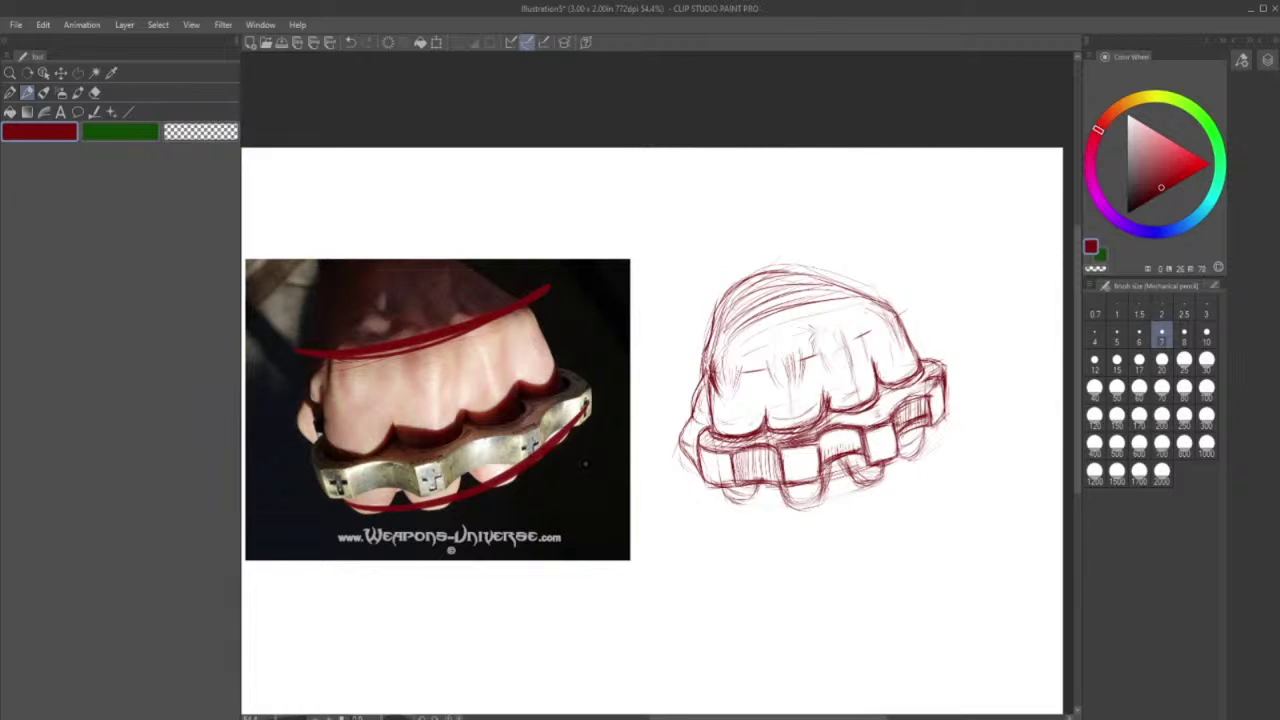
left_click(95, 92)
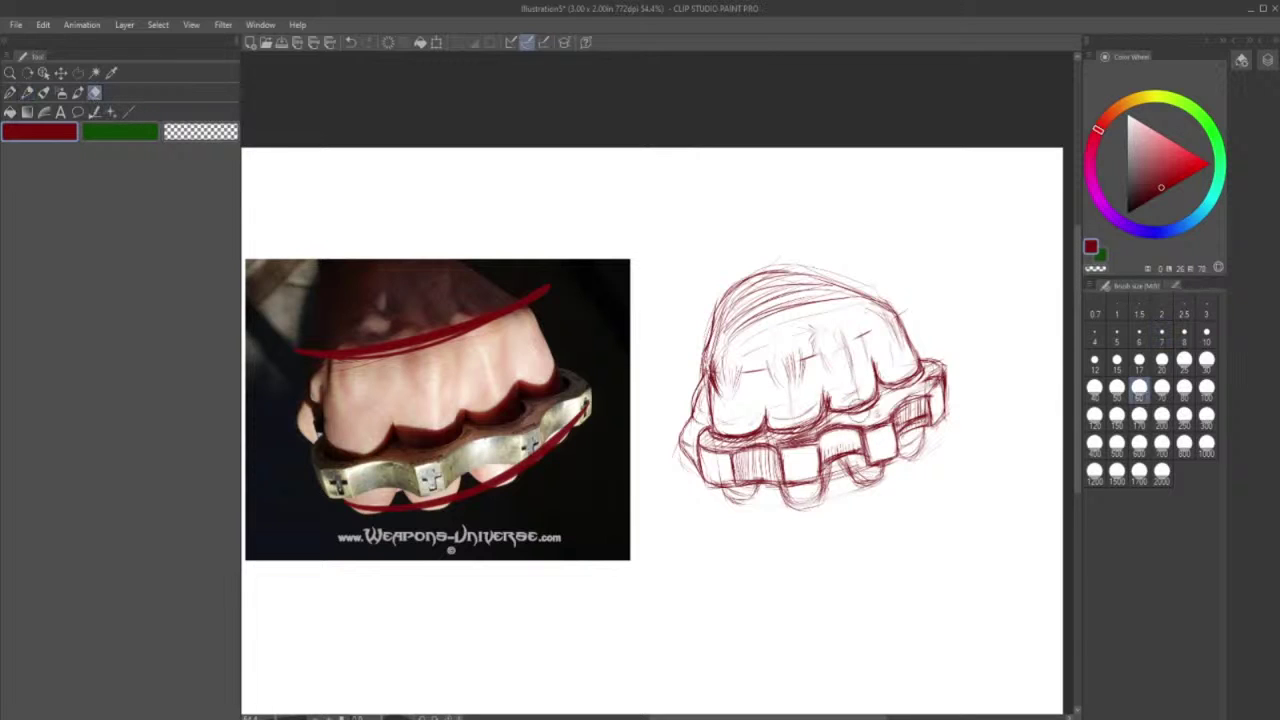
- Clean up the third block's face, redraw its inner side edge, and reinforce the band's upper contour beside it with the pencil
left_click_drag(884, 431, 872, 450)
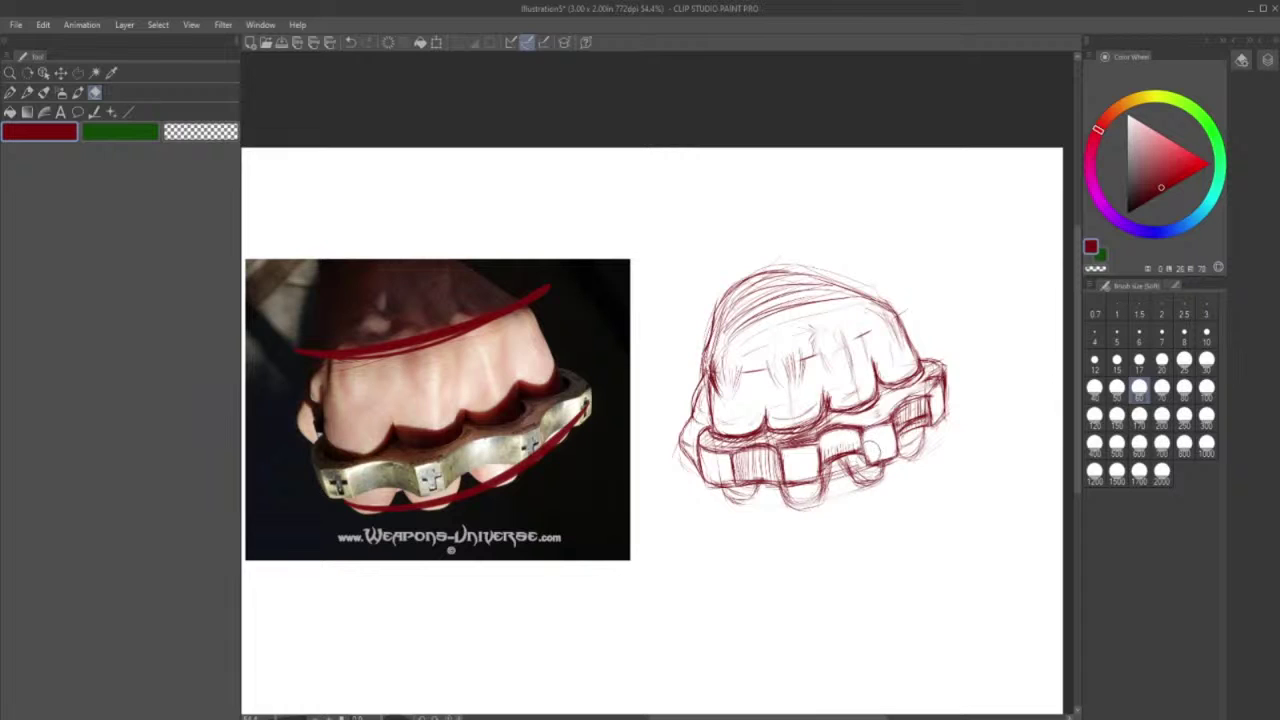
left_click(28, 93)
left_click_drag(865, 440, 869, 462)
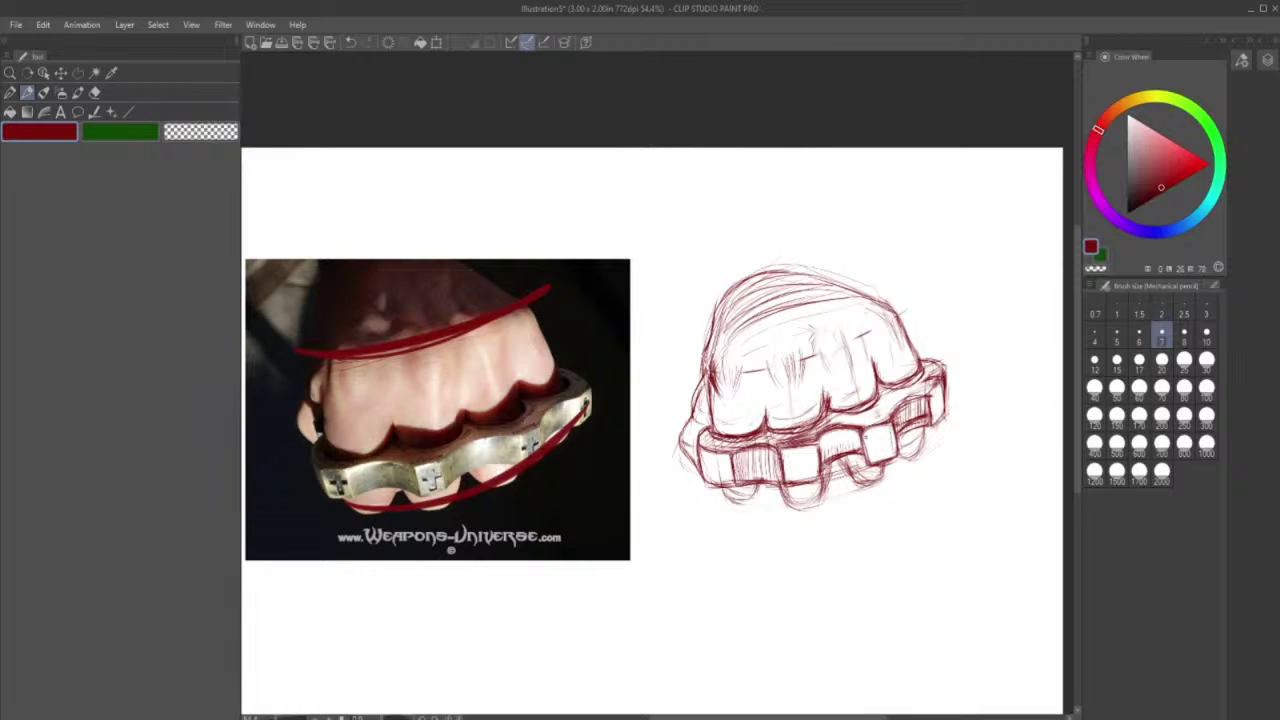
left_click_drag(819, 437, 916, 399)
left_click_drag(897, 443, 933, 427)
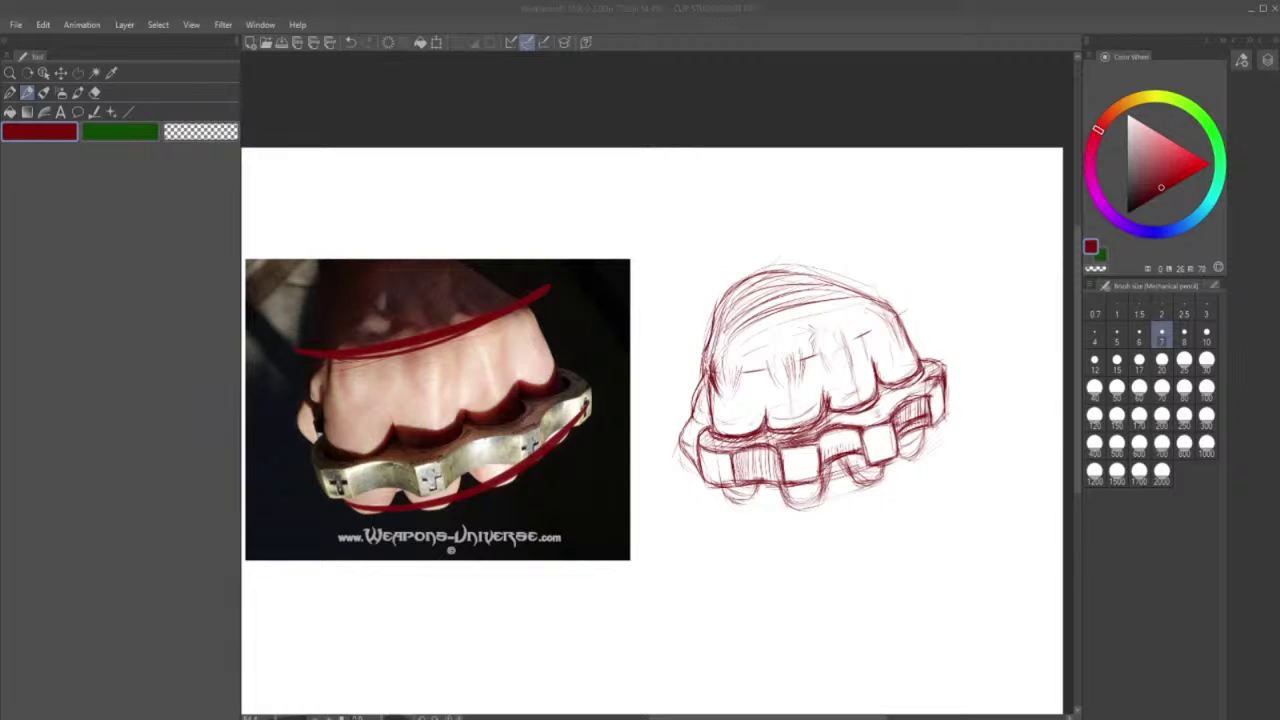
left_click(650, 8)
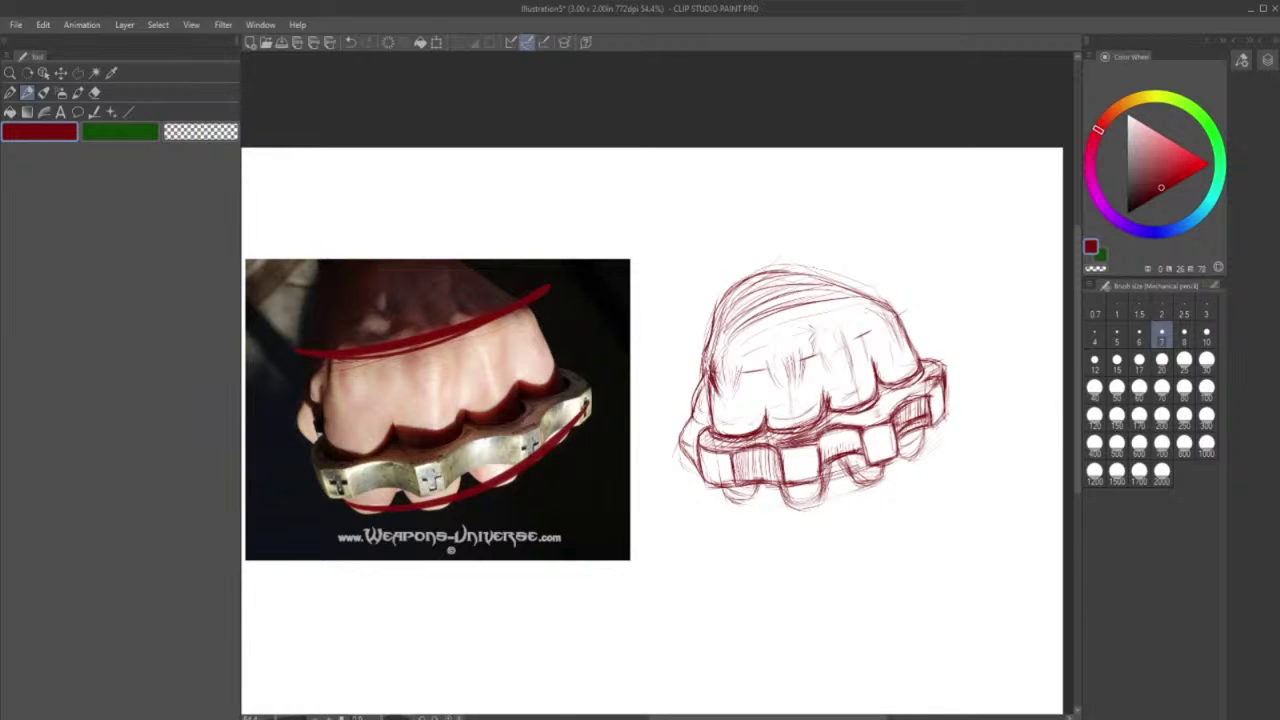
- Darken the upper and lower edges of the recessed sections on both sides of the third block
left_click_drag(819, 438, 860, 432)
left_click_drag(823, 464, 863, 460)
left_click_drag(898, 412, 926, 402)
left_click_drag(898, 440, 926, 424)
mouse_move(862, 438)
left_mouse_down()
mouse_move(878, 402)
mouse_move(931, 360)
left_mouse_up()
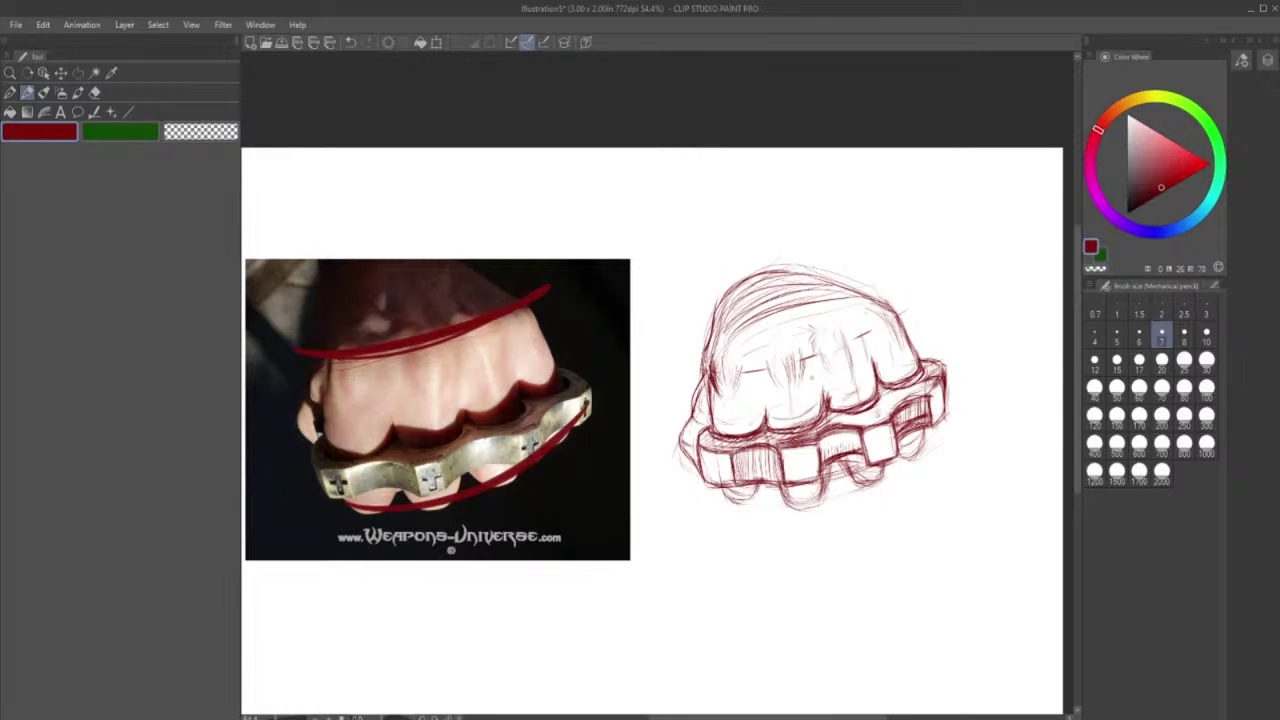
- Erase stray lines along the band's top edge above the first block and redraw that edge and the block's side
left_click(95, 93)
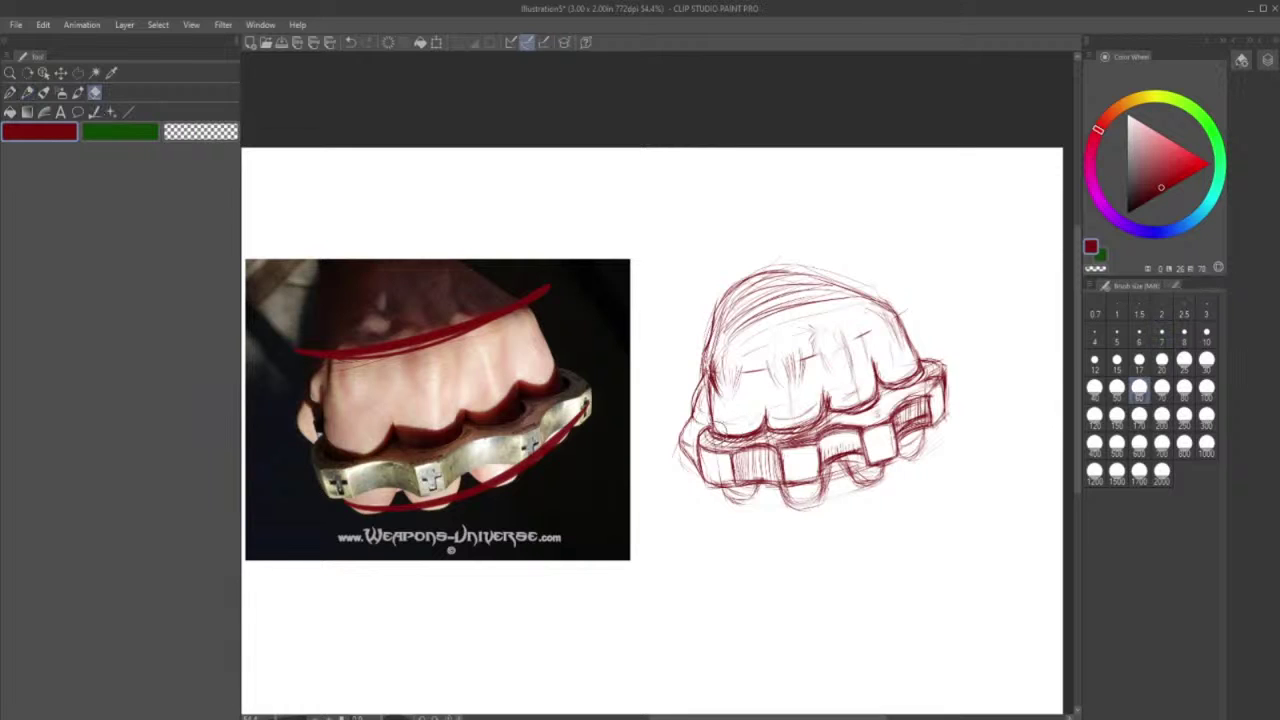
left_click_drag(717, 432, 752, 436)
left_click(27, 93)
left_click_drag(736, 435, 756, 431)
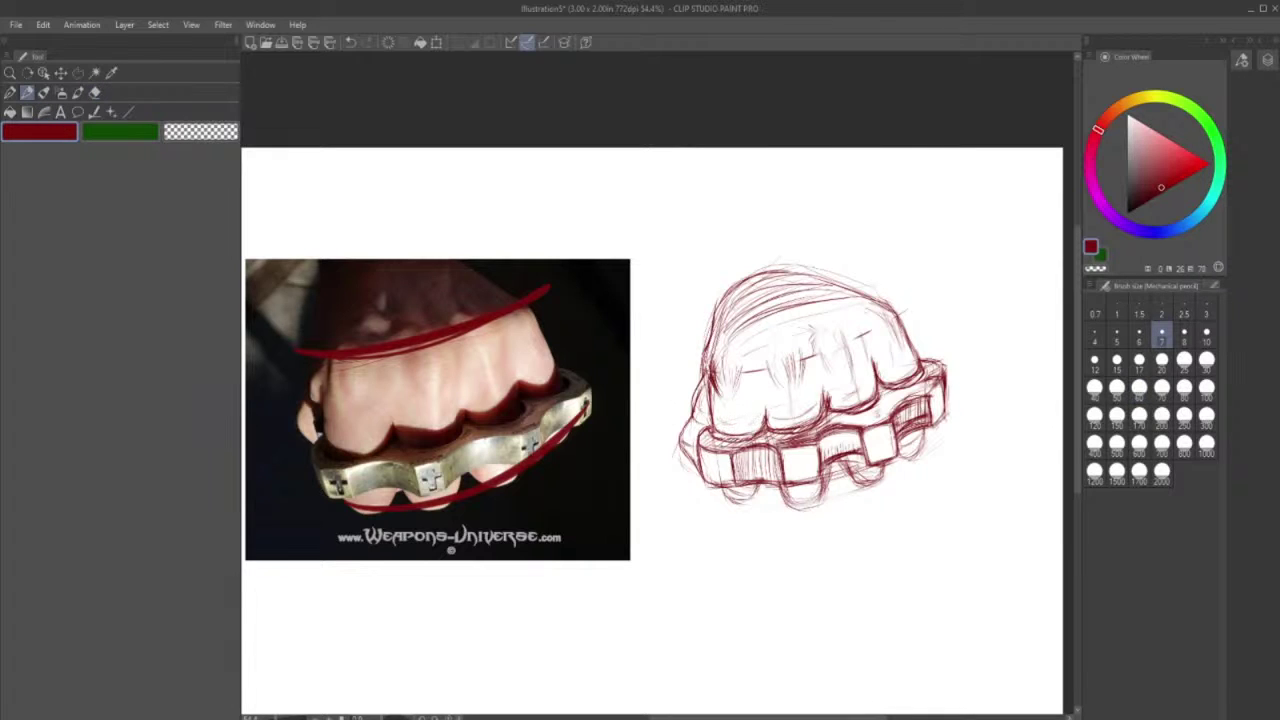
mouse_move(716, 418)
left_mouse_down()
mouse_move(722, 482)
mouse_move(719, 457)
left_mouse_up()
- Add short contour strokes at the little finger's knuckle and reinforce the thumb's outer outline on the opposite side of the fist
left_click_drag(900, 326, 906, 346)
mouse_move(900, 328)
left_mouse_down()
mouse_move(906, 350)
mouse_move(901, 340)
left_mouse_up()
mouse_move(896, 328)
left_mouse_down()
mouse_move(904, 346)
mouse_move(886, 348)
left_mouse_up()
left_click_drag(706, 358, 693, 404)
left_click_drag(695, 408, 685, 424)
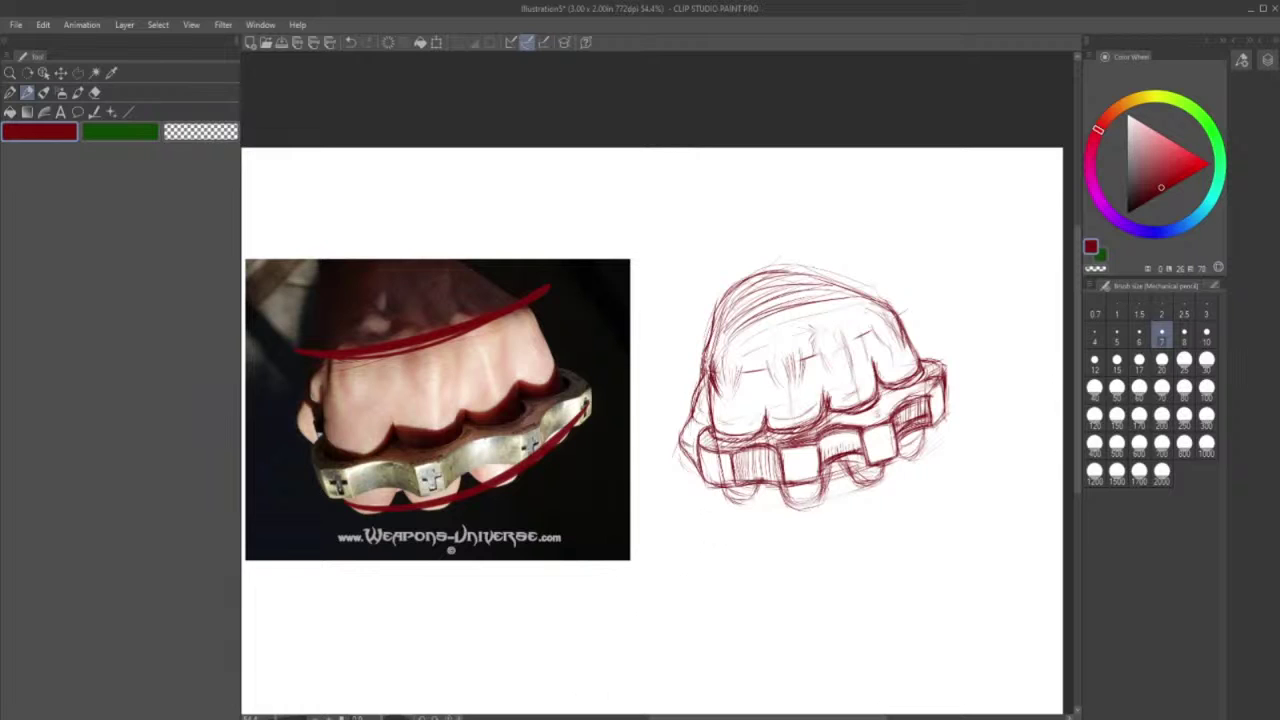
left_click(94, 93)
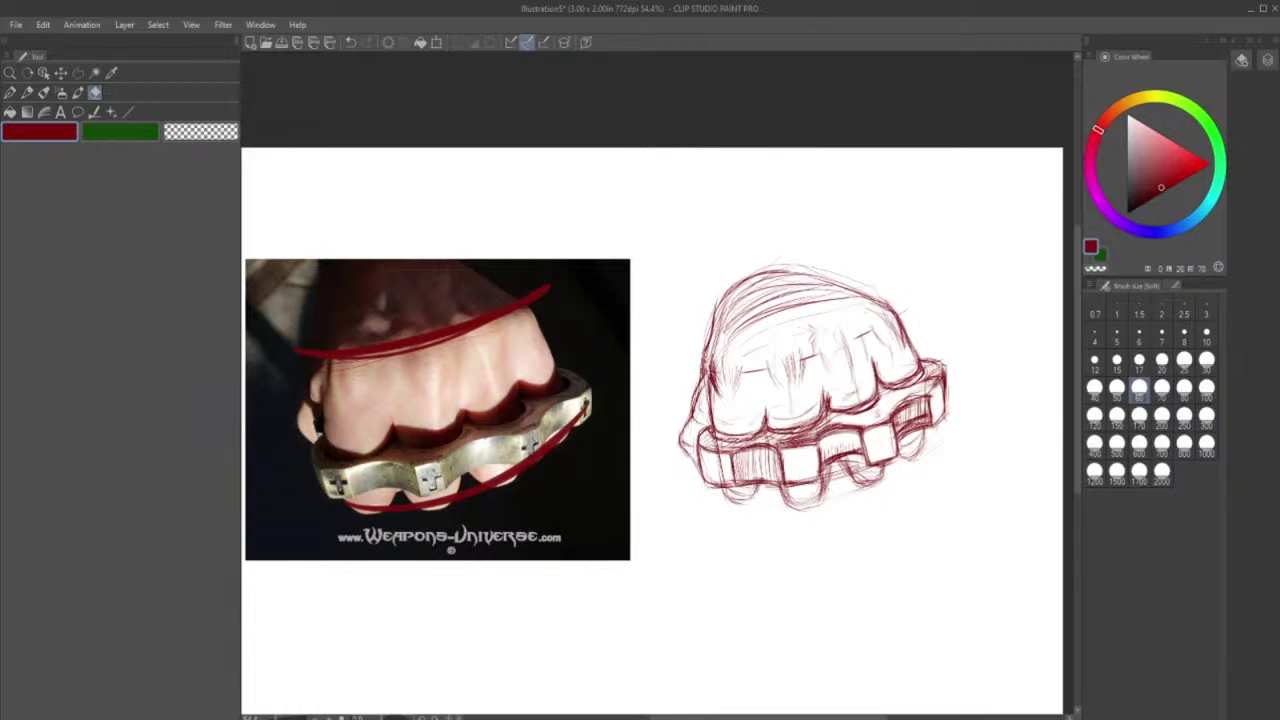
left_click(29, 95)
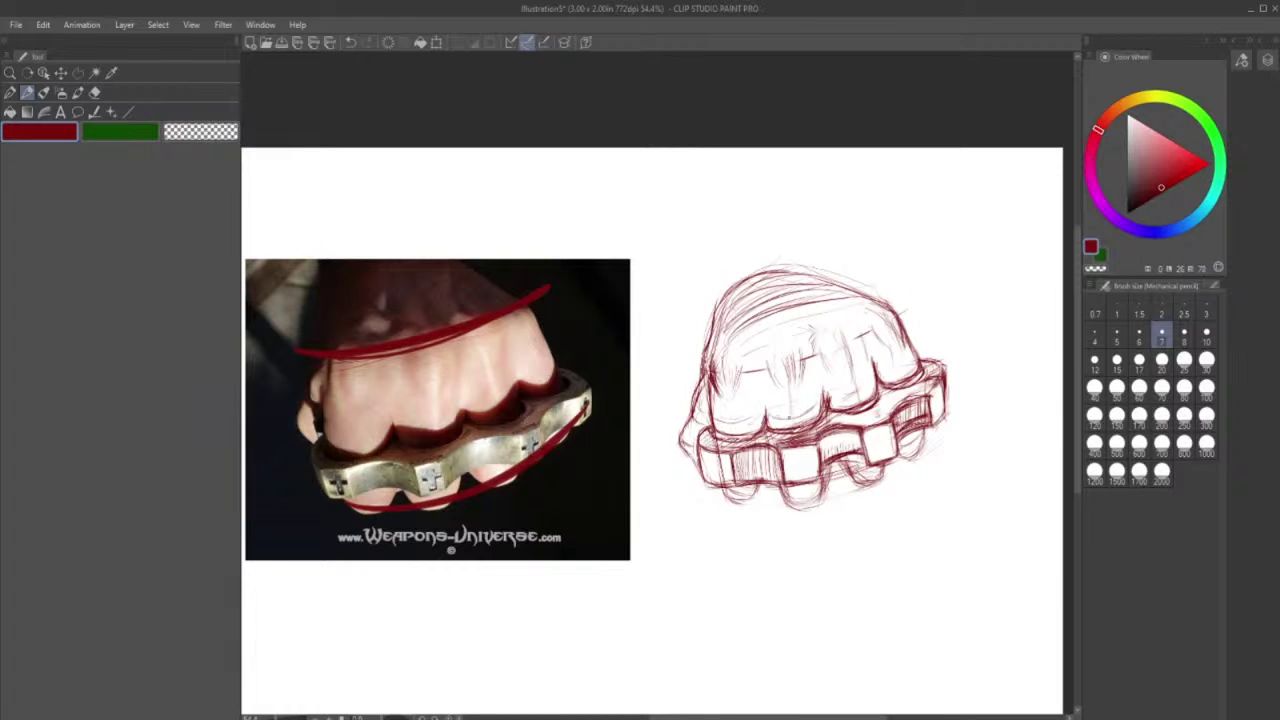
- Sketch the creases across the finger joints and reinforce the outlines of the fingertips below the band
mouse_move(769, 413)
left_mouse_down()
mouse_move(860, 390)
mouse_move(908, 361)
left_mouse_up()
left_click_drag(925, 432, 916, 449)
mouse_move(742, 374)
left_mouse_down()
mouse_move(733, 399)
mouse_move(886, 342)
left_mouse_up()
left_click_drag(894, 332, 892, 349)
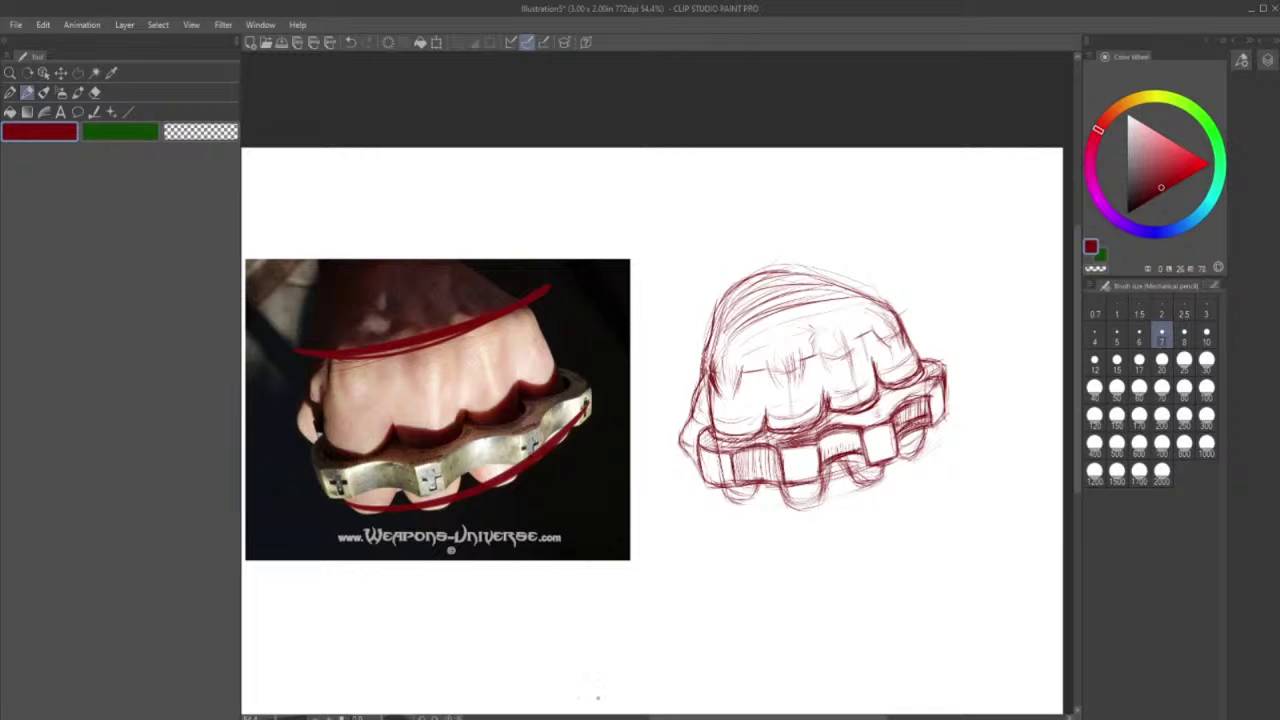
mouse_move(722, 488)
left_mouse_down()
mouse_move(797, 506)
mouse_move(878, 476)
left_mouse_up()
mouse_move(884, 402)
left_mouse_down()
mouse_move(880, 455)
mouse_move(919, 454)
left_mouse_up()
- Lighten the lines of the first and end blocks, and redraw the end block's outer edge and the first block's upper corner
left_click(118, 134)
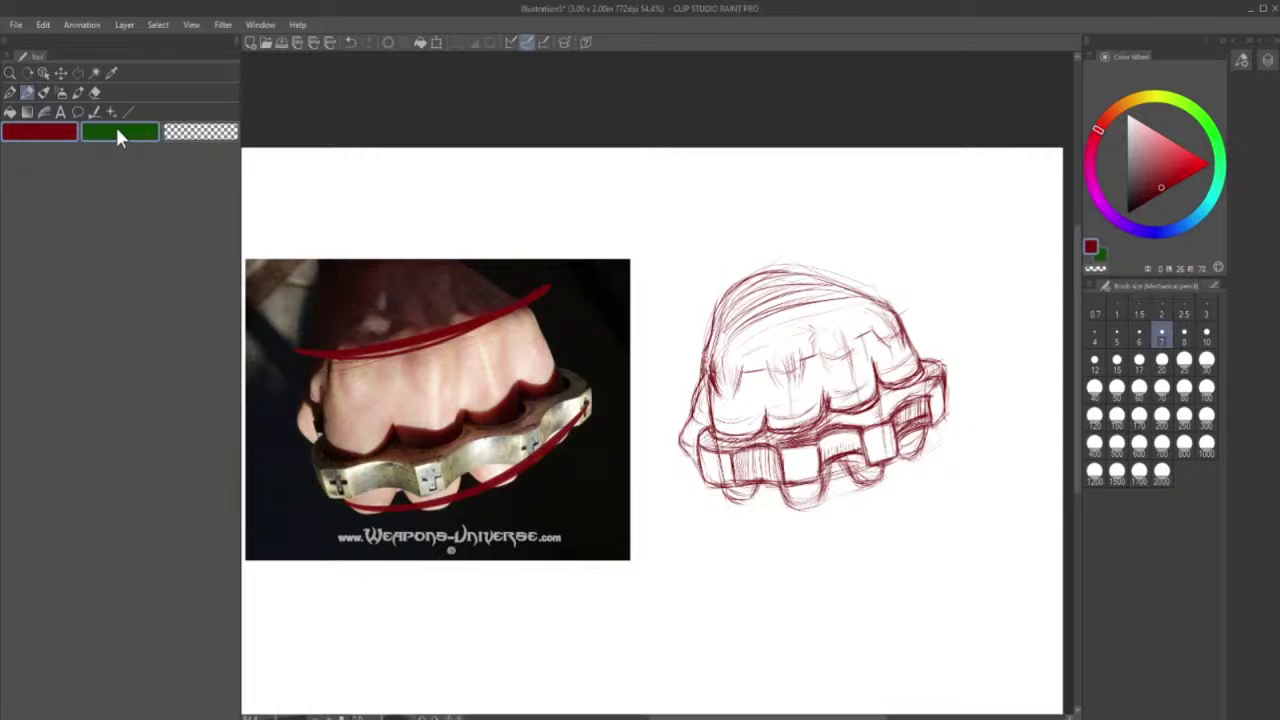
key("e")
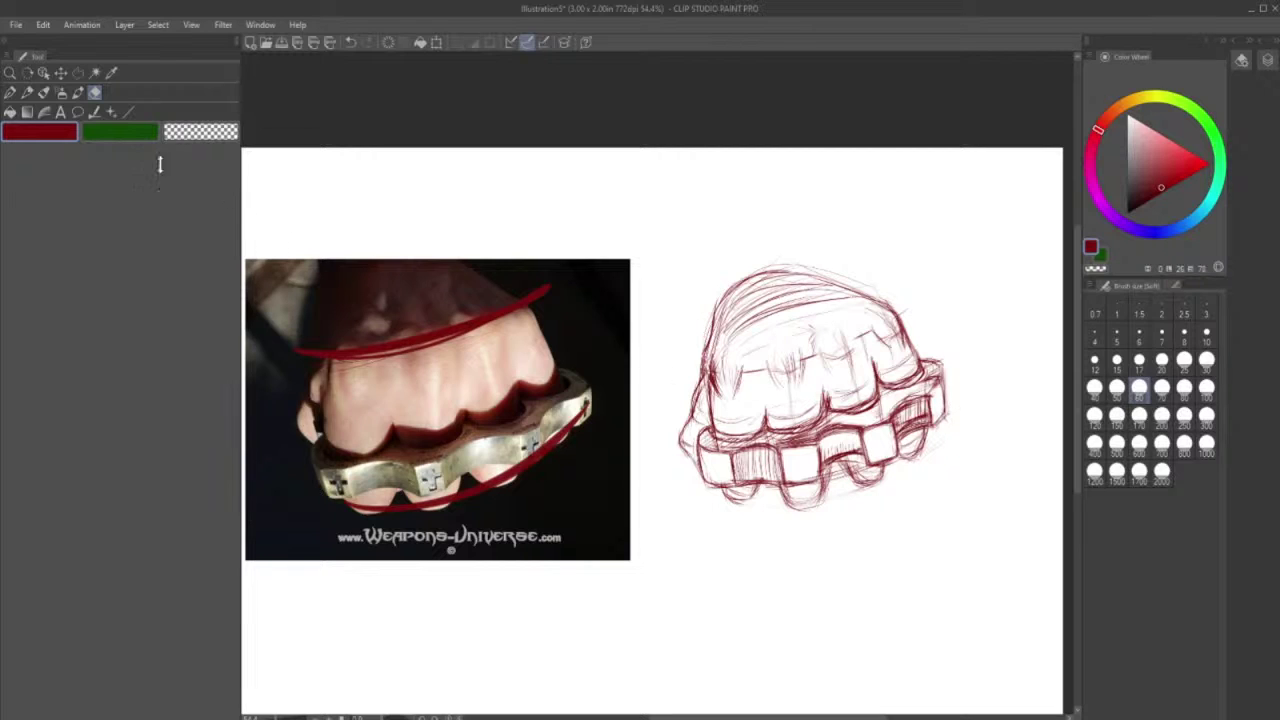
left_click(27, 90)
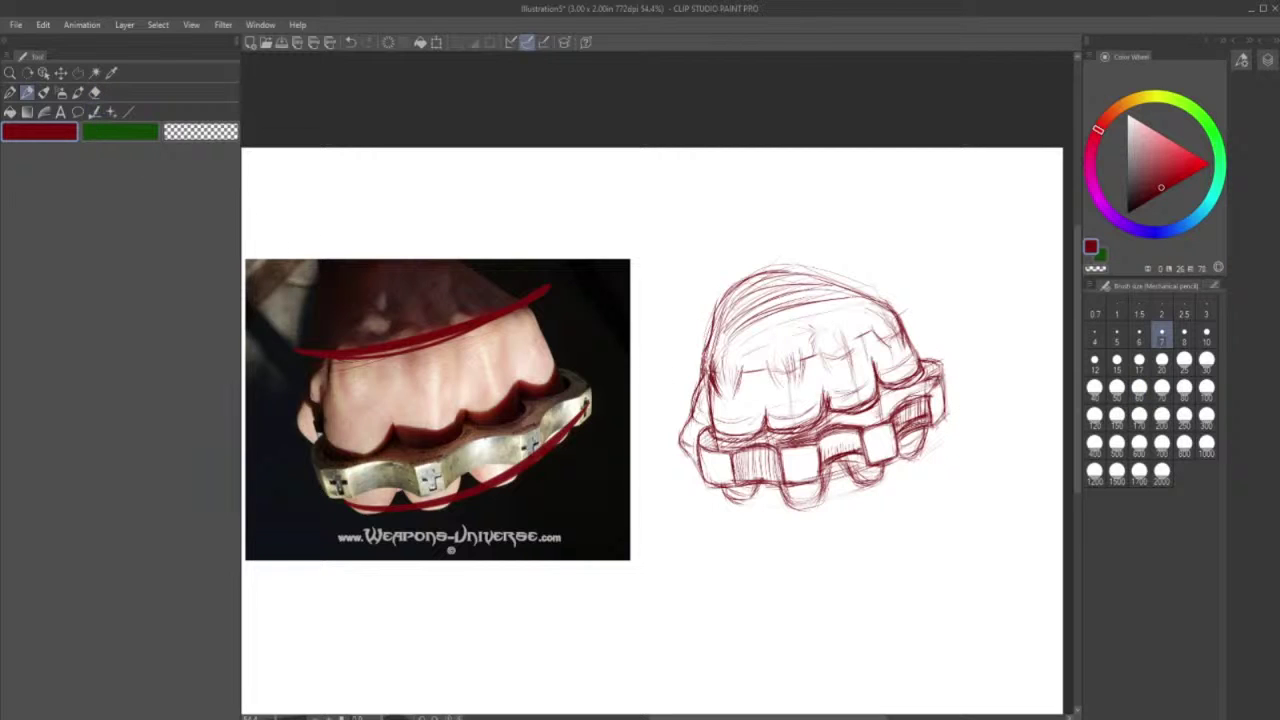
left_click_drag(948, 388, 930, 425)
left_click_drag(710, 425, 696, 435)
- Lighten the second block's face with the Eraser and hatch the recess between the second and third blocks more densely
left_click(95, 92)
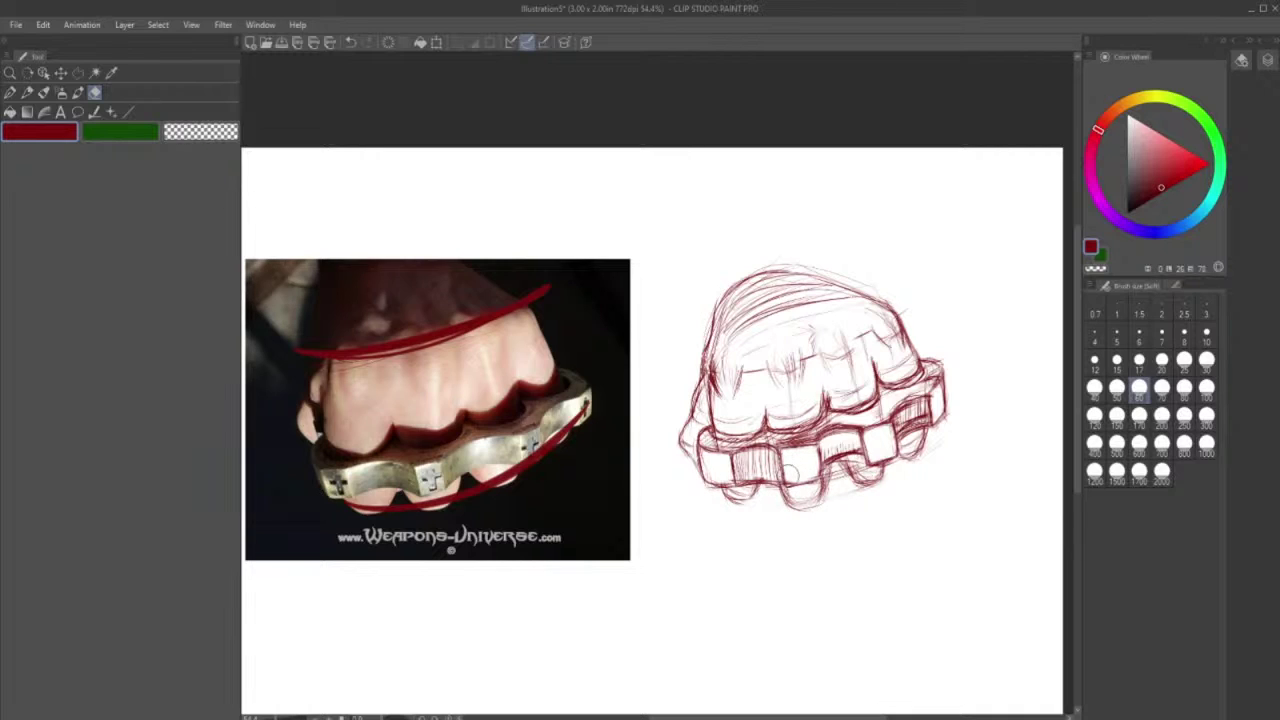
left_click_drag(789, 462, 791, 475)
left_click(45, 90)
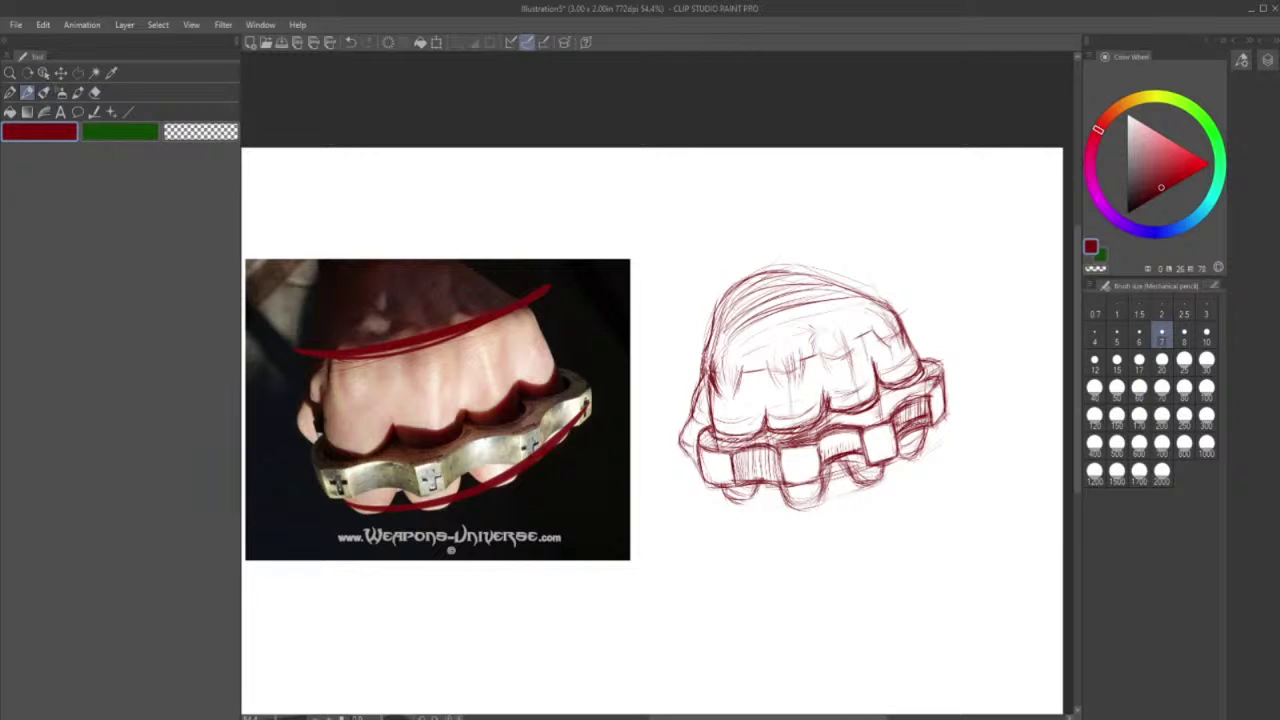
mouse_move(818, 442)
left_mouse_down()
mouse_move(822, 463)
mouse_move(858, 447)
left_mouse_up()
left_click_drag(871, 413, 879, 420)
- Erase stray strokes on the band's top surface and the end block's outer side, and redraw the end block's outer edge
left_click(97, 92)
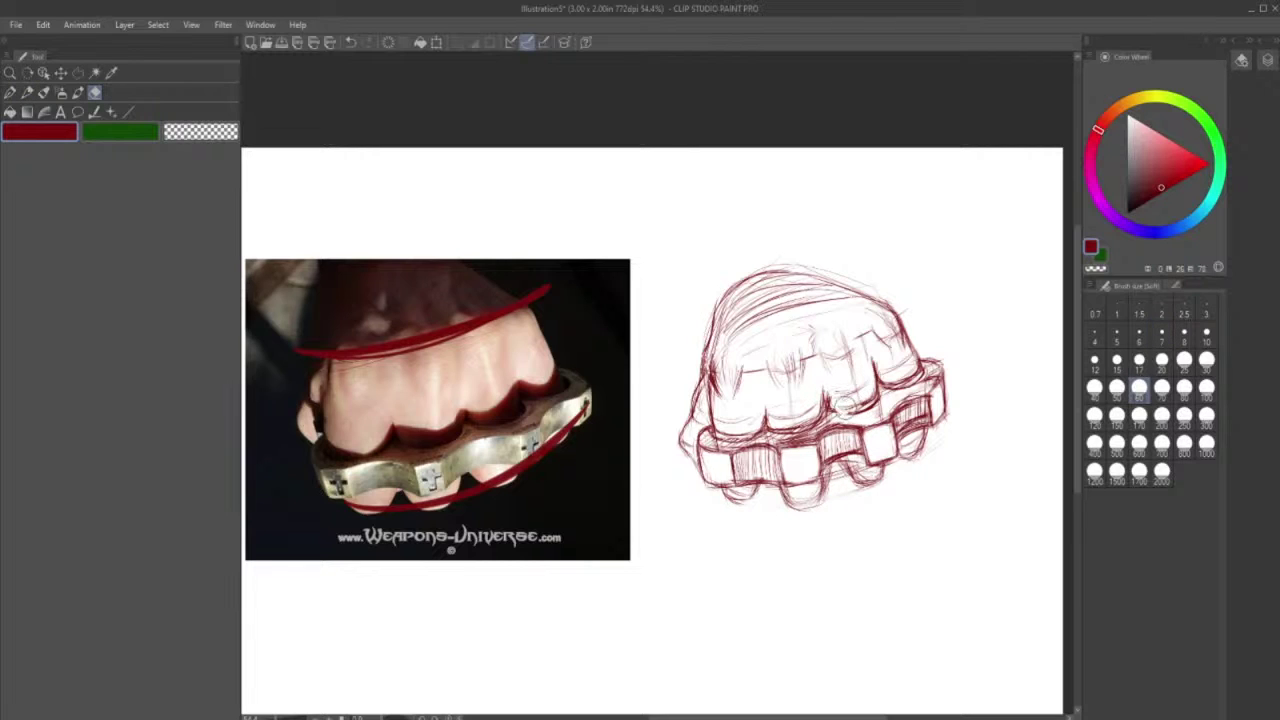
left_click(27, 93)
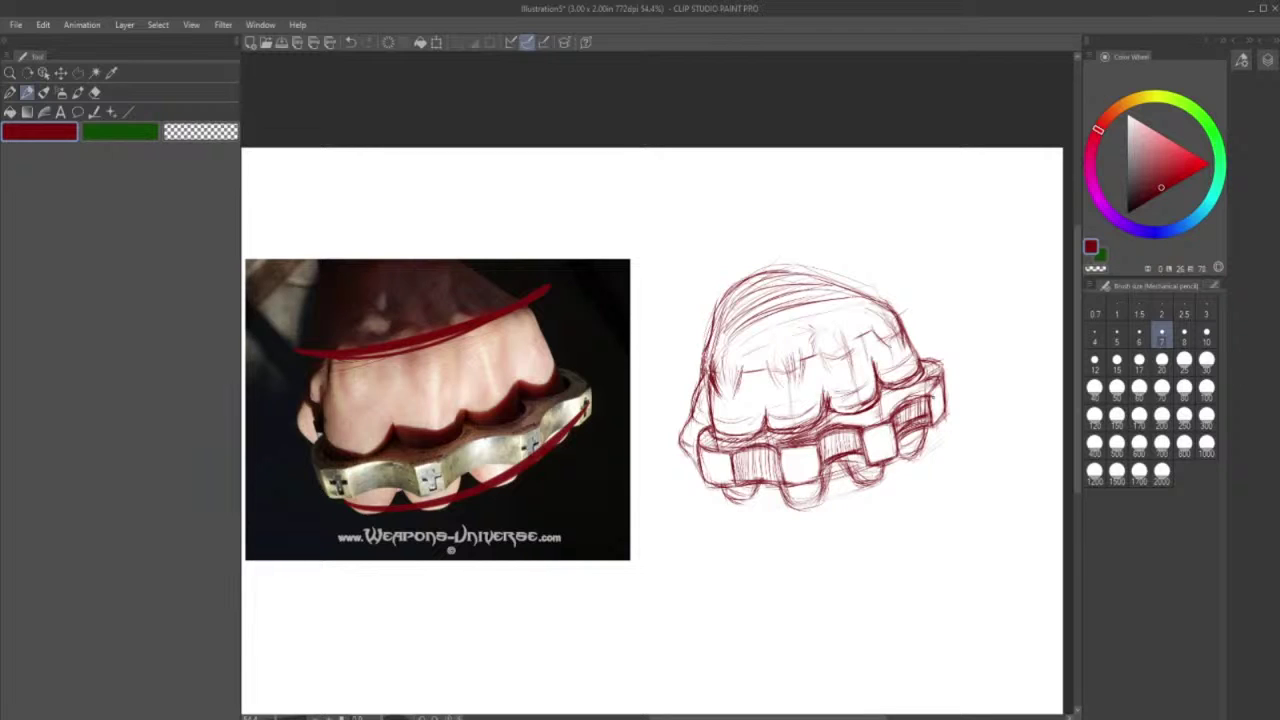
left_click(94, 92)
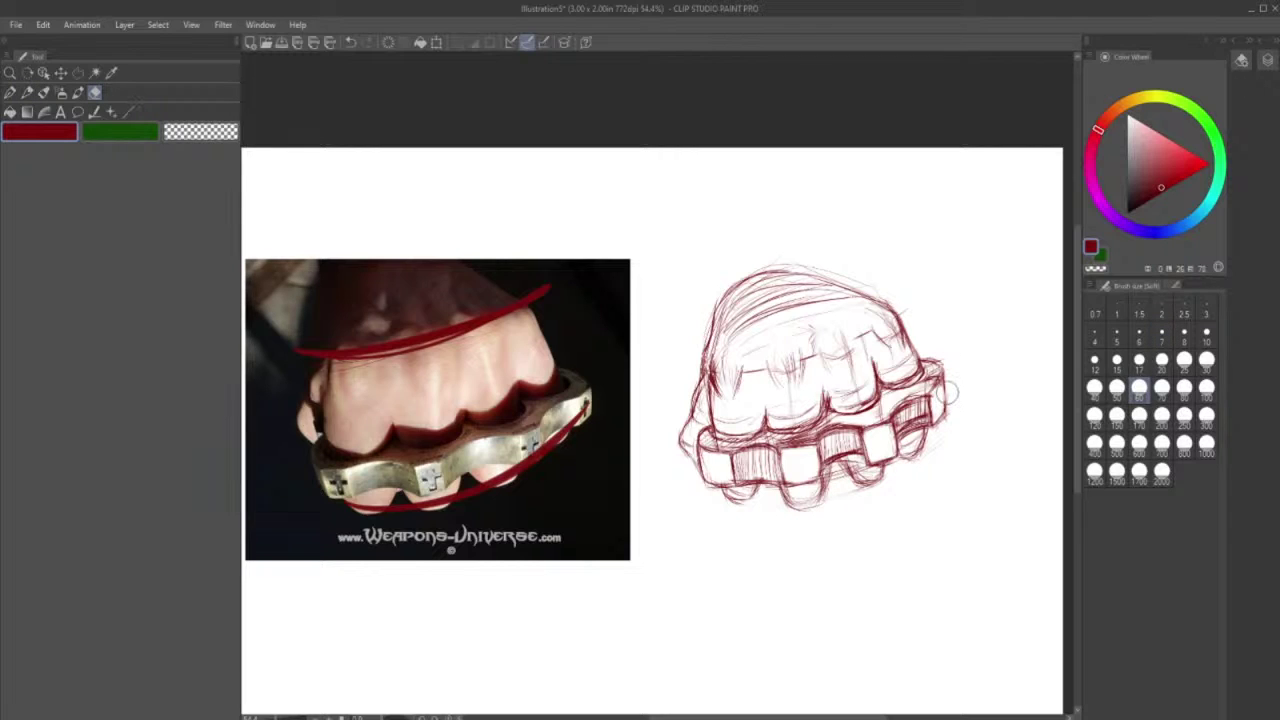
left_click_drag(948, 393, 952, 420)
left_click(27, 91)
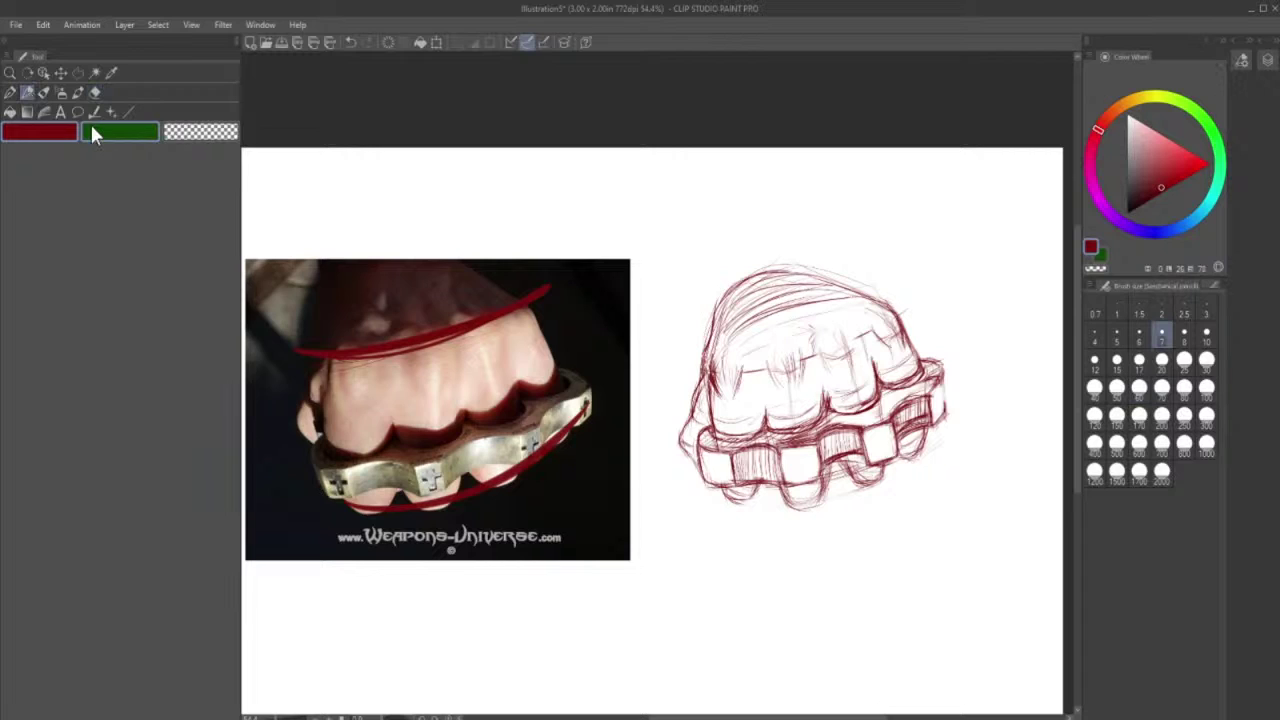
left_click_drag(944, 385, 946, 411)
- Erase the dark shading on the band's top surface above the second block and redraw the line under the middle fingers
left_click(95, 92)
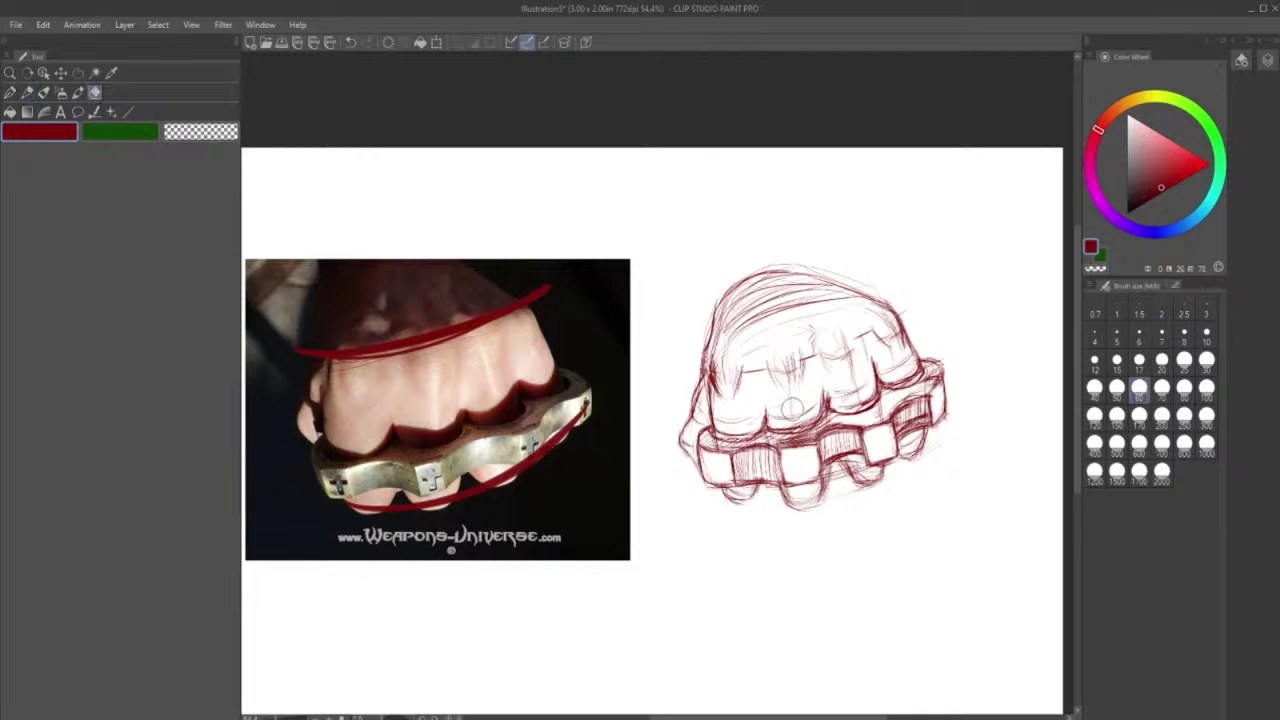
left_click_drag(776, 446, 802, 438)
left_click(29, 92)
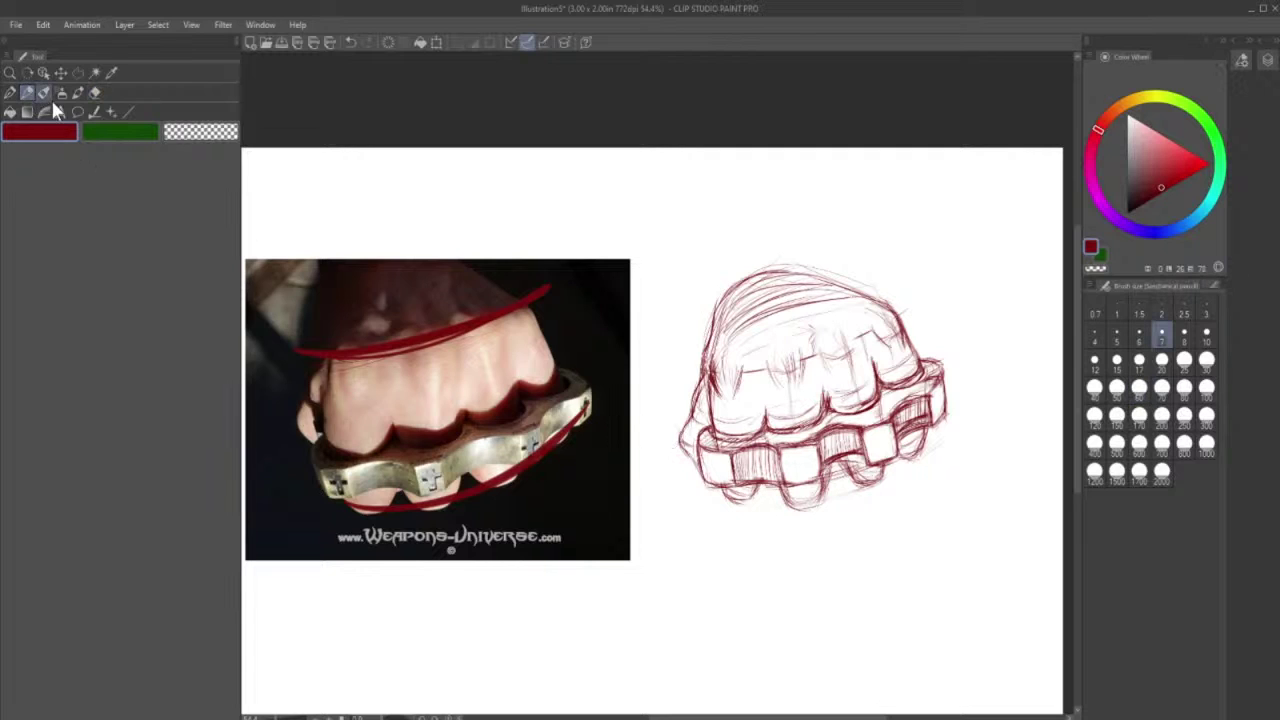
left_click_drag(798, 433, 821, 419)
left_click(94, 92)
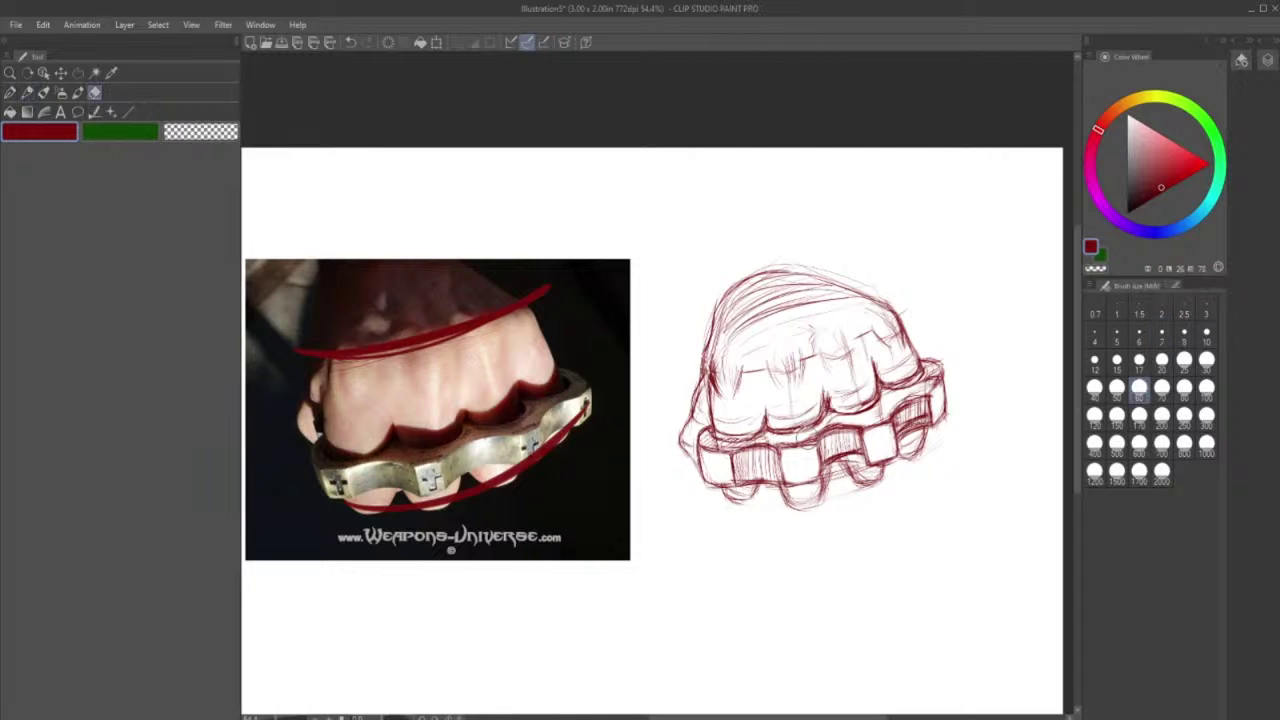
mouse_move(812, 436)
left_mouse_down()
mouse_move(708, 436)
mouse_move(776, 440)
left_mouse_up()
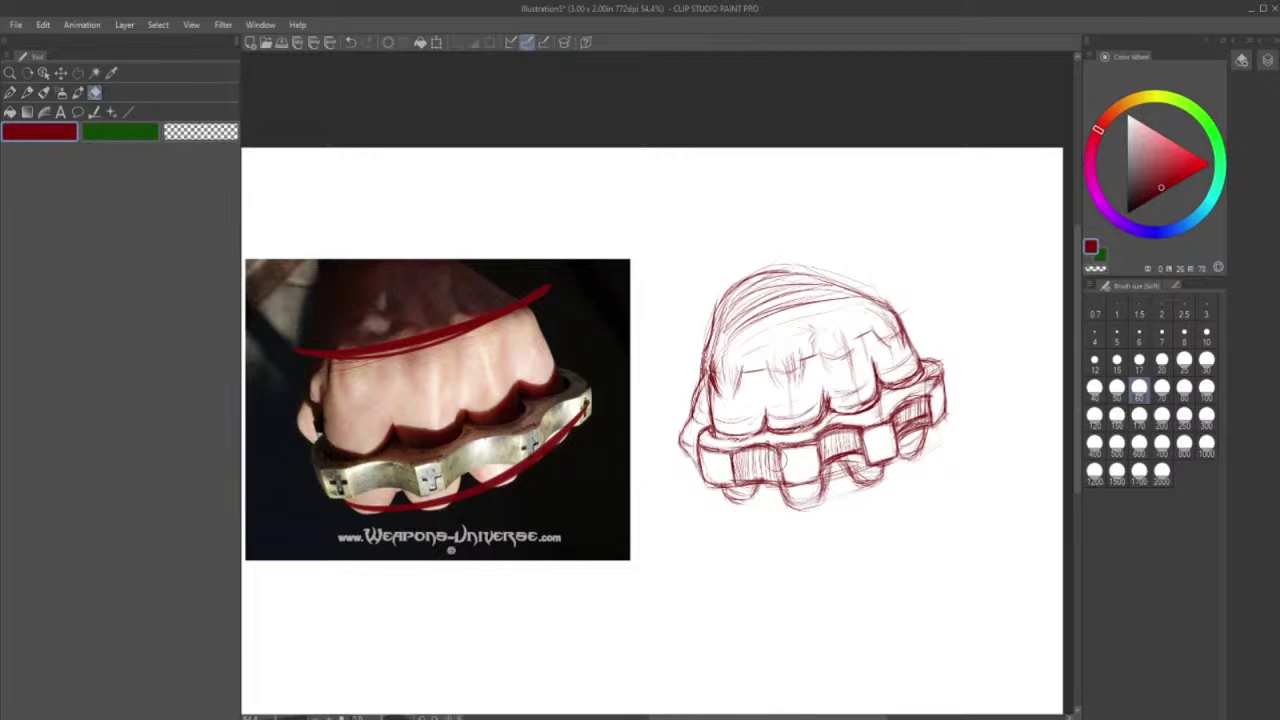
- Redraw the band's curved top edge between the second and third blocks in cleaner pencil lines
left_click(27, 93)
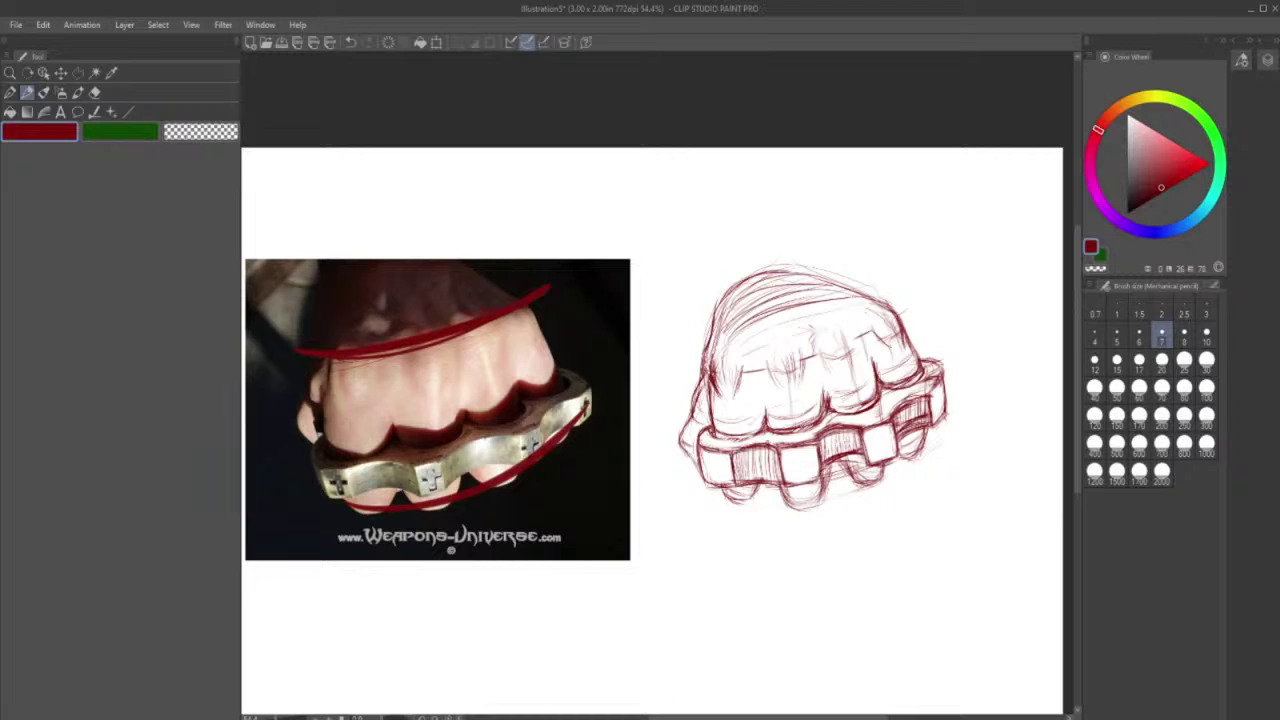
mouse_move(862, 434)
left_mouse_down()
mouse_move(868, 456)
mouse_move(818, 430)
mouse_move(849, 424)
left_mouse_up()
left_click(96, 93)
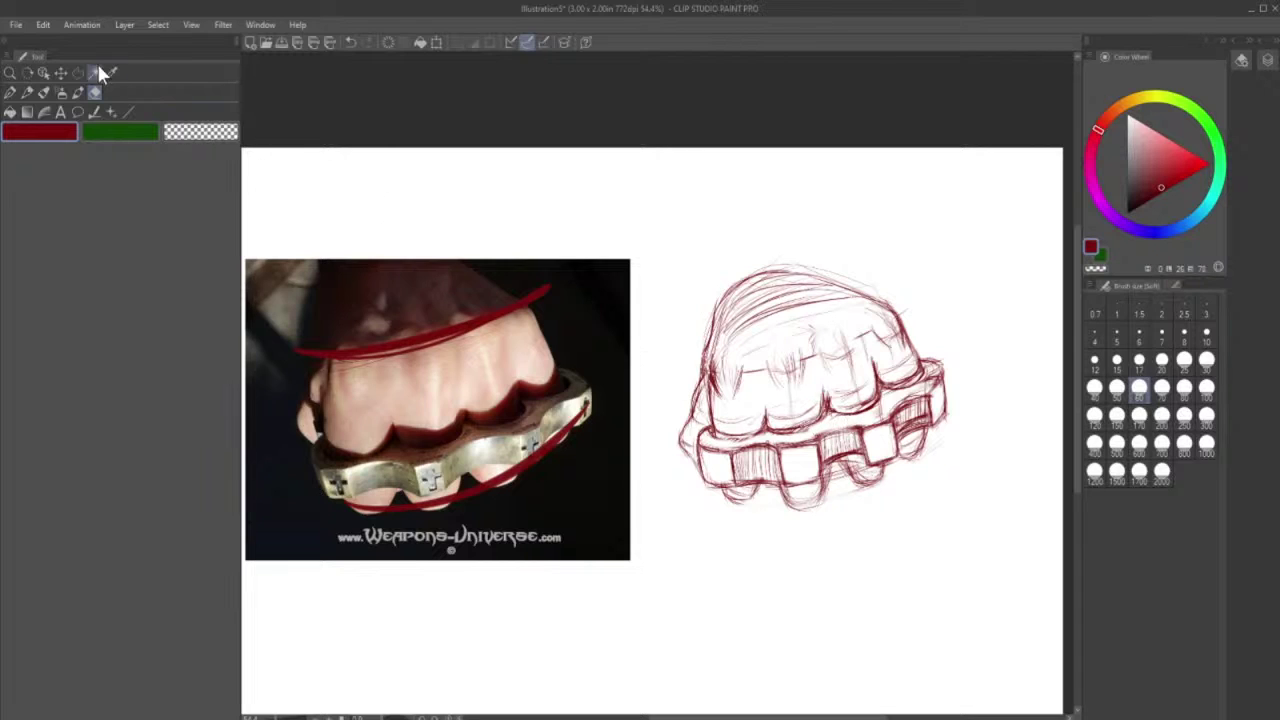
left_click(28, 91)
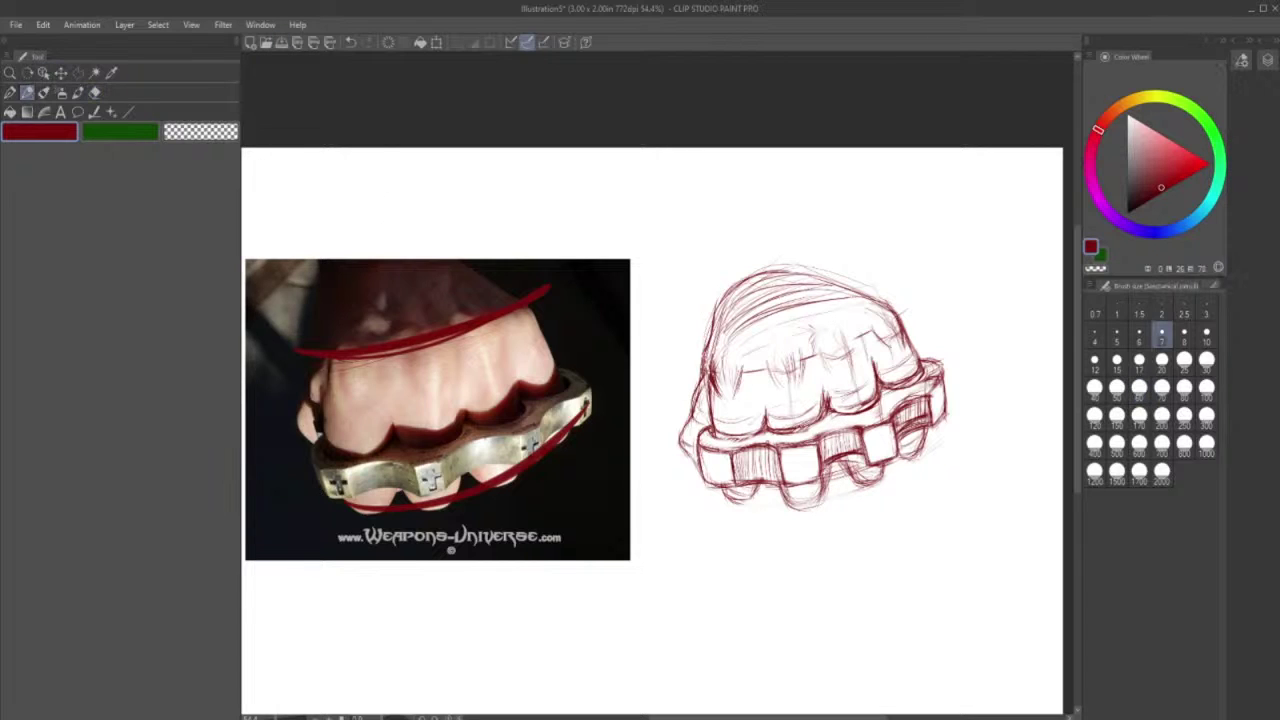
left_click_drag(793, 431, 861, 416)
- Darken the gap and lower edge of the first finger, and reinforce the thumb outline and the first block's top corner
left_click_drag(762, 405, 767, 423)
left_click_drag(711, 433, 753, 436)
left_click_drag(678, 424, 696, 462)
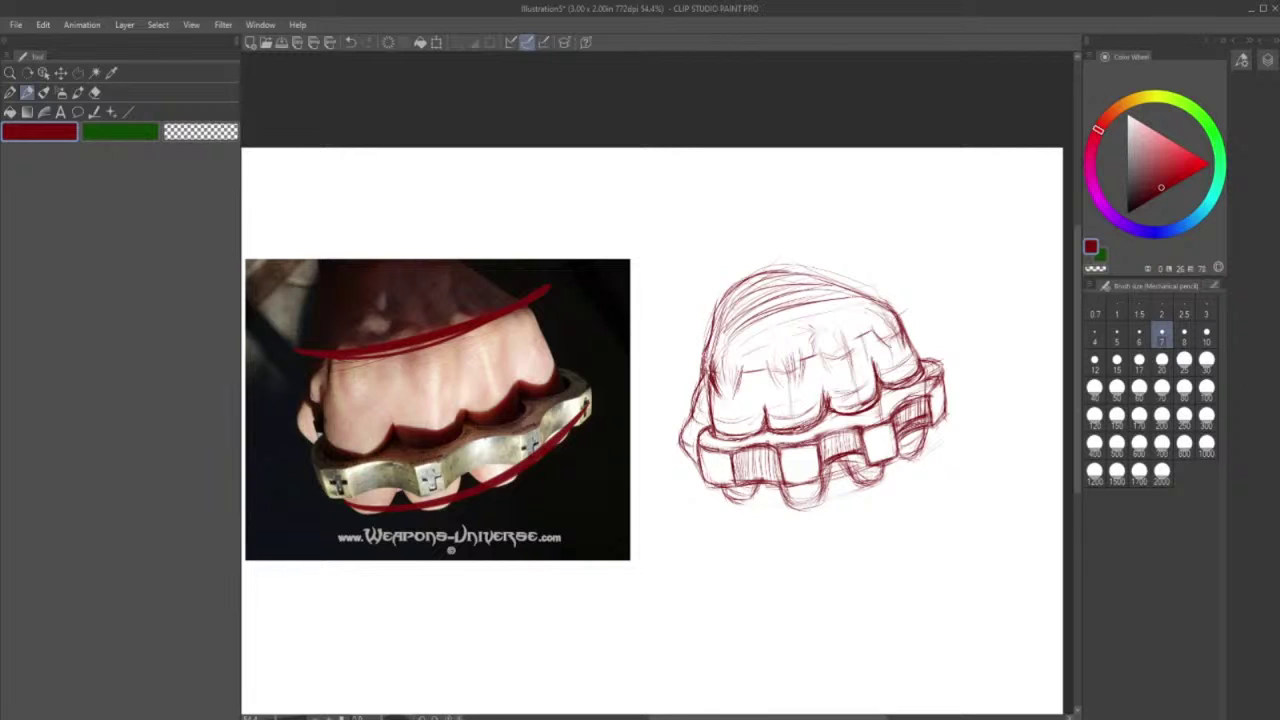
left_click_drag(698, 440, 728, 451)
- Draw a curved guideline beneath the fingertips and another across the finger joints, extending past the fist's outline
left_click_drag(722, 492, 784, 499)
mouse_move(720, 488)
left_mouse_down()
mouse_move(766, 499)
mouse_move(917, 452)
left_mouse_up()
mouse_move(716, 371)
left_mouse_down()
mouse_move(828, 352)
mouse_move(934, 302)
left_mouse_up()
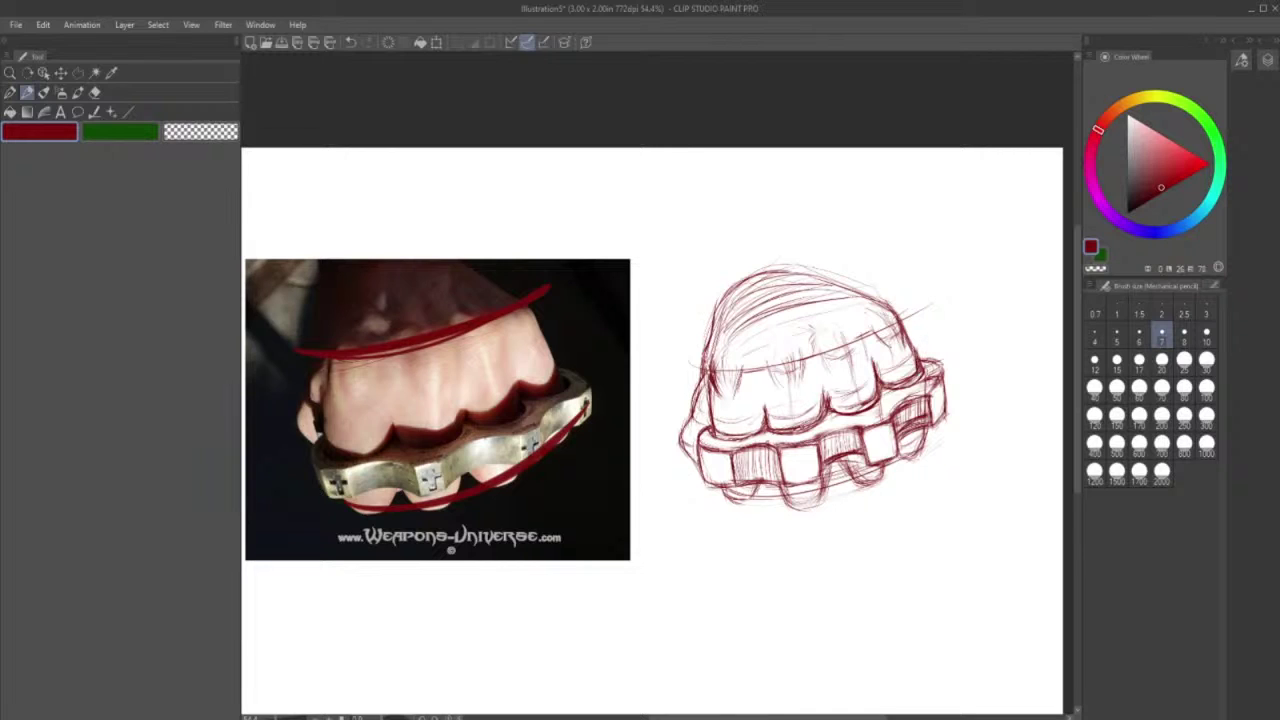
- Erase the band's rear edge beside the little finger and redraw the contour where the finger meets the band
left_click(96, 91)
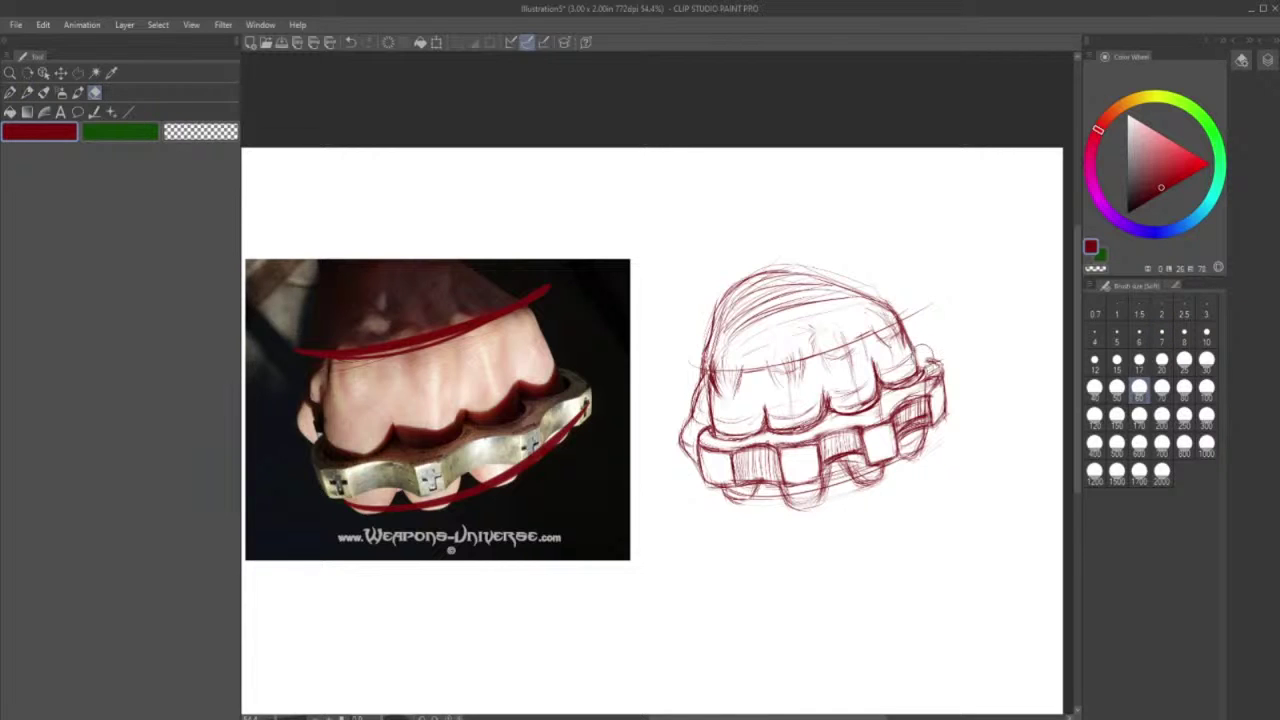
left_click(28, 91)
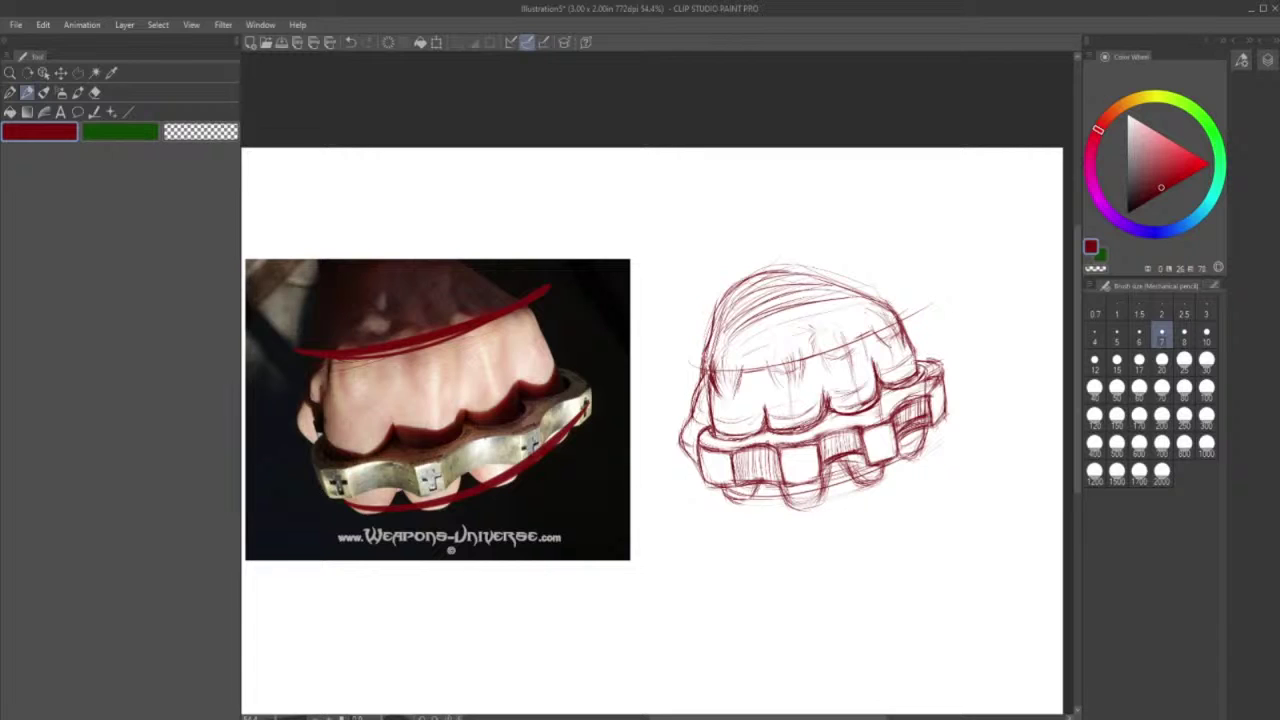
left_click_drag(903, 390, 926, 368)
- Lighten the band's top surface near the third block and redraw its front edge from the second to the third block
key("e")
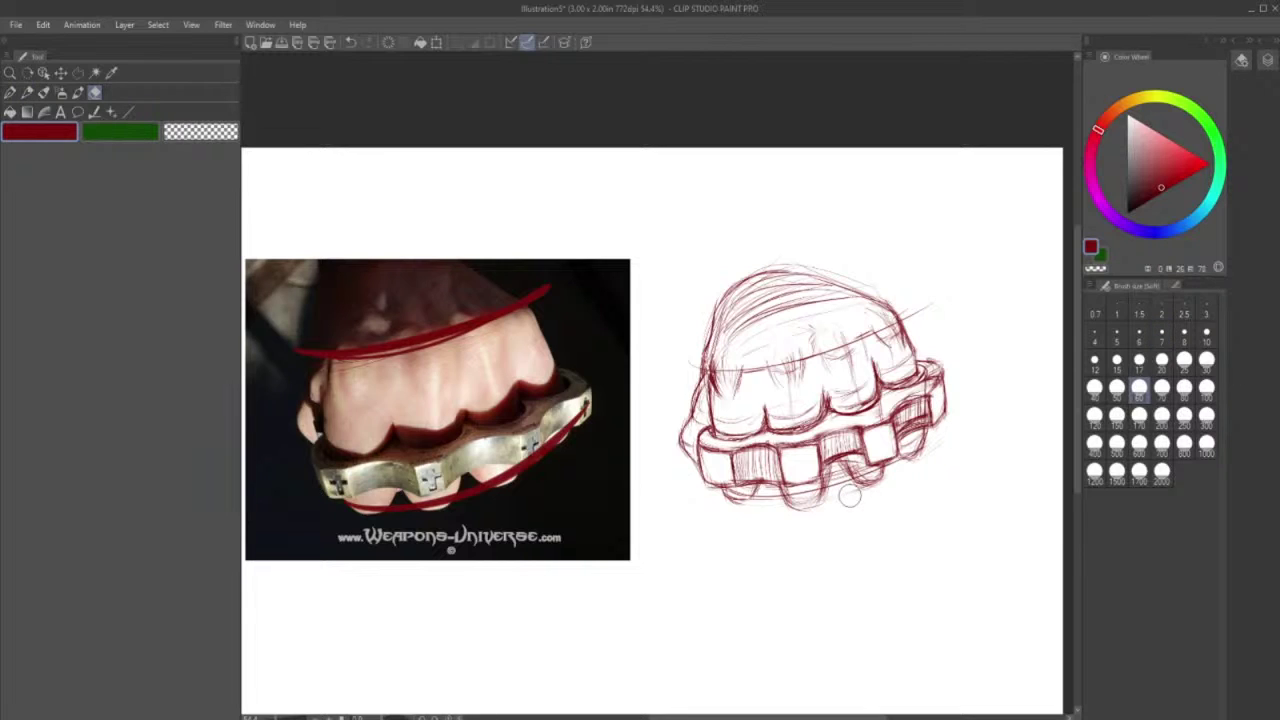
left_click_drag(852, 428, 874, 414)
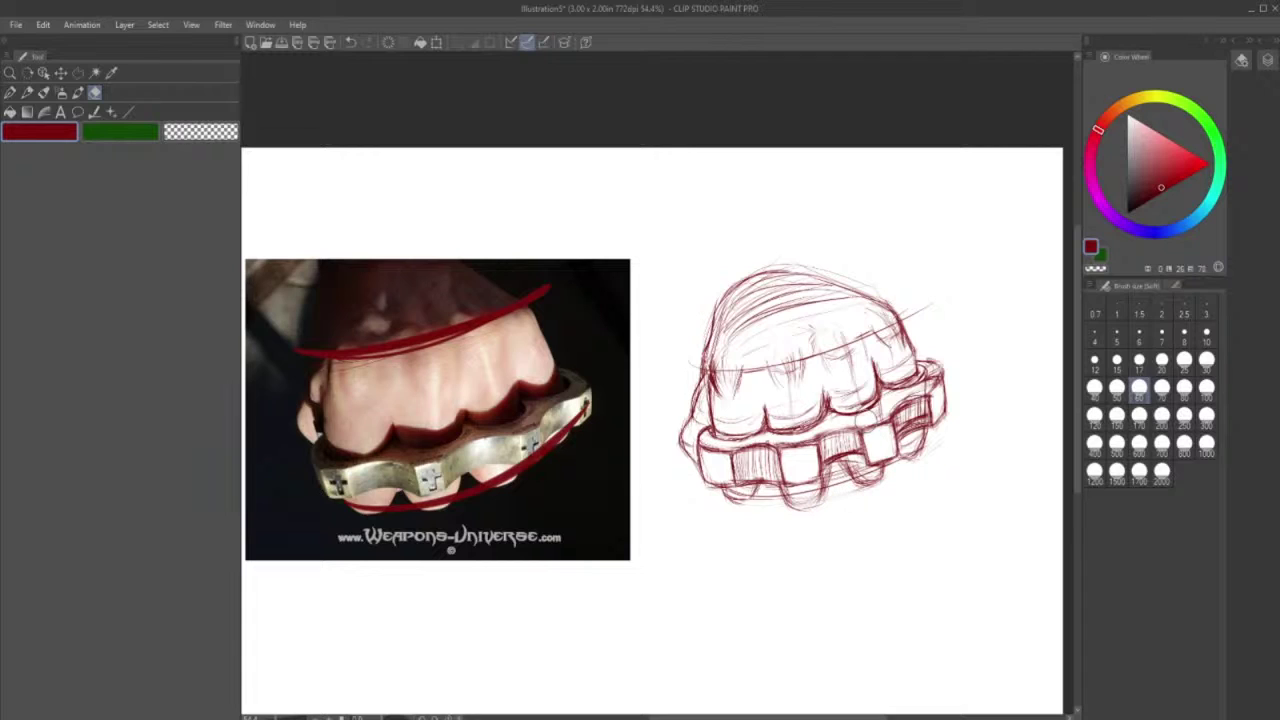
left_click(28, 94)
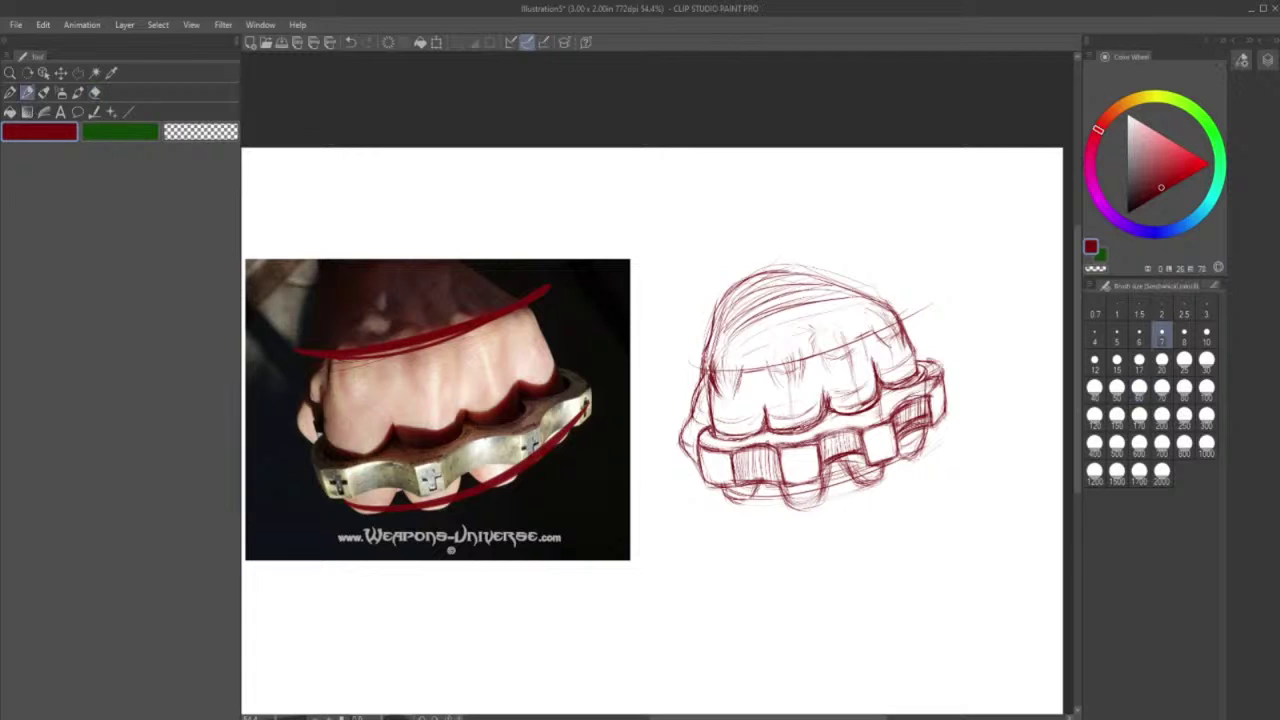
mouse_move(818, 437)
left_mouse_down()
mouse_move(861, 431)
mouse_move(879, 464)
mouse_move(901, 456)
mouse_move(893, 424)
left_mouse_up()
left_click(94, 92)
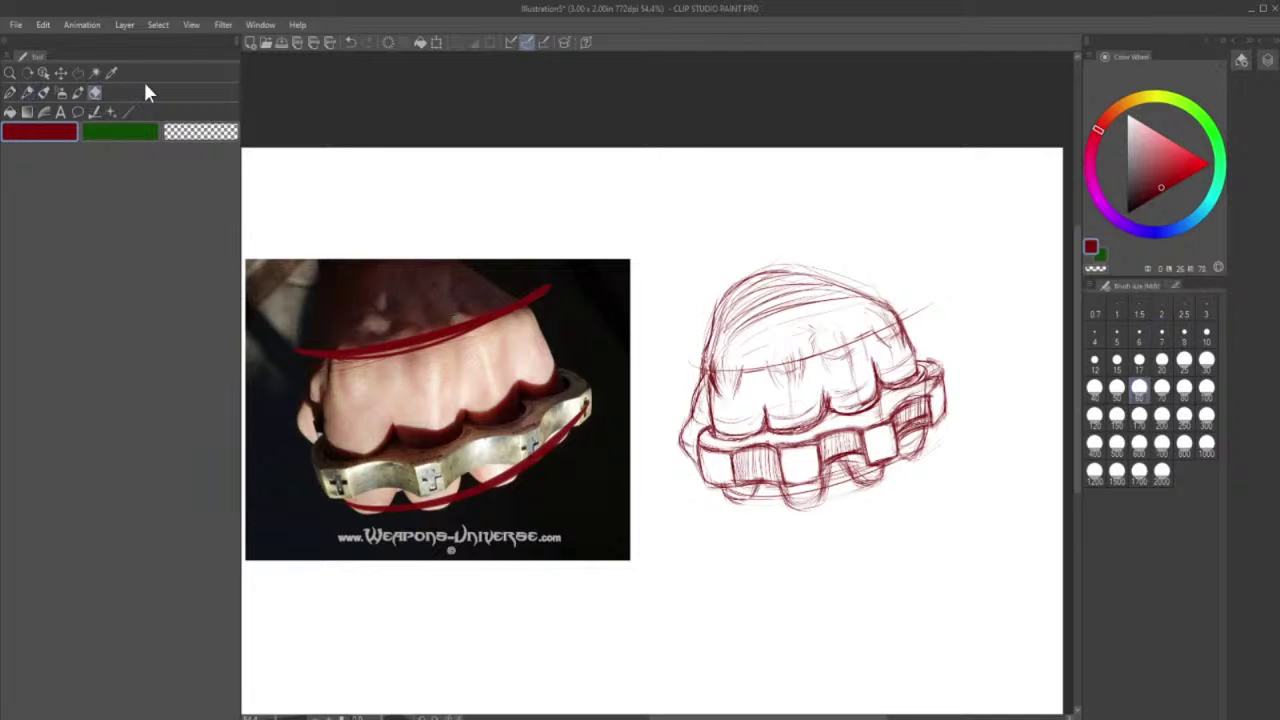
- Lighten the lower edge of the third block, then erase the band's end block beside the little finger and redraw its outline
mouse_move(876, 448)
left_mouse_down()
mouse_move(881, 438)
mouse_move(893, 452)
mouse_move(875, 440)
mouse_move(873, 457)
mouse_move(869, 439)
mouse_move(867, 461)
mouse_move(889, 462)
left_mouse_up()
left_click(28, 92)
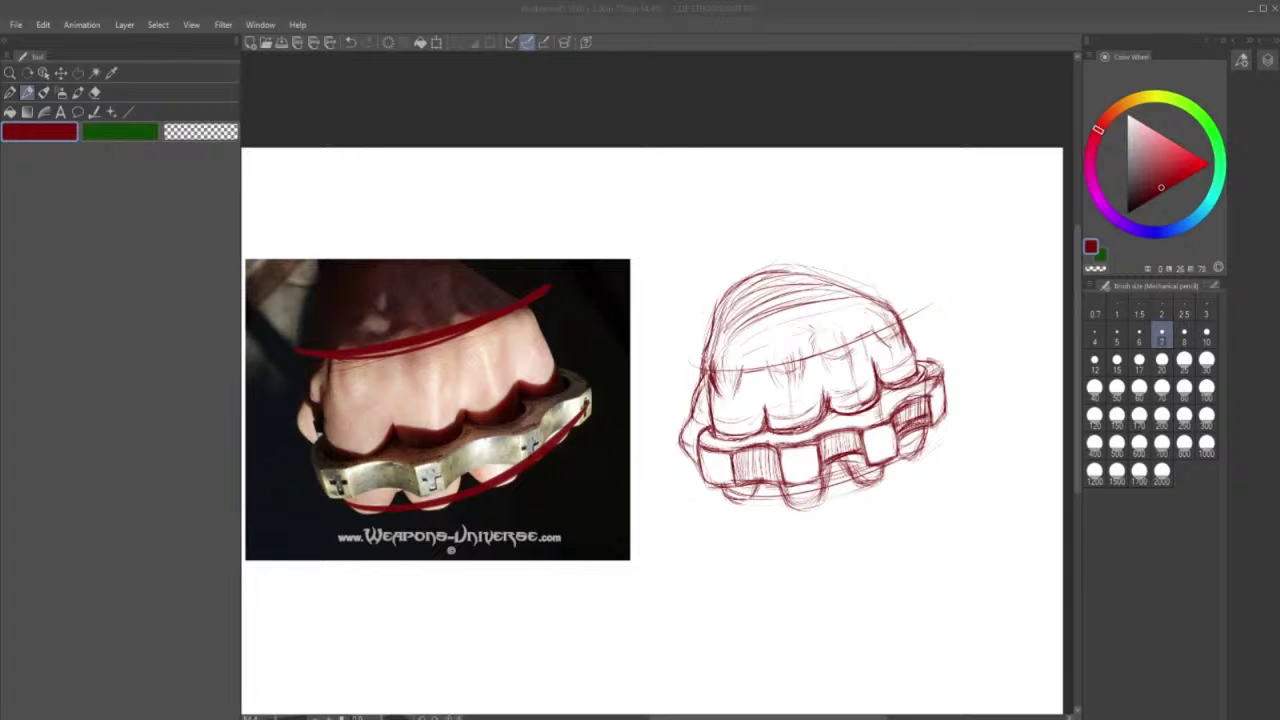
left_click(95, 92)
mouse_move(943, 395)
left_mouse_down()
mouse_move(931, 394)
mouse_move(951, 420)
left_mouse_up()
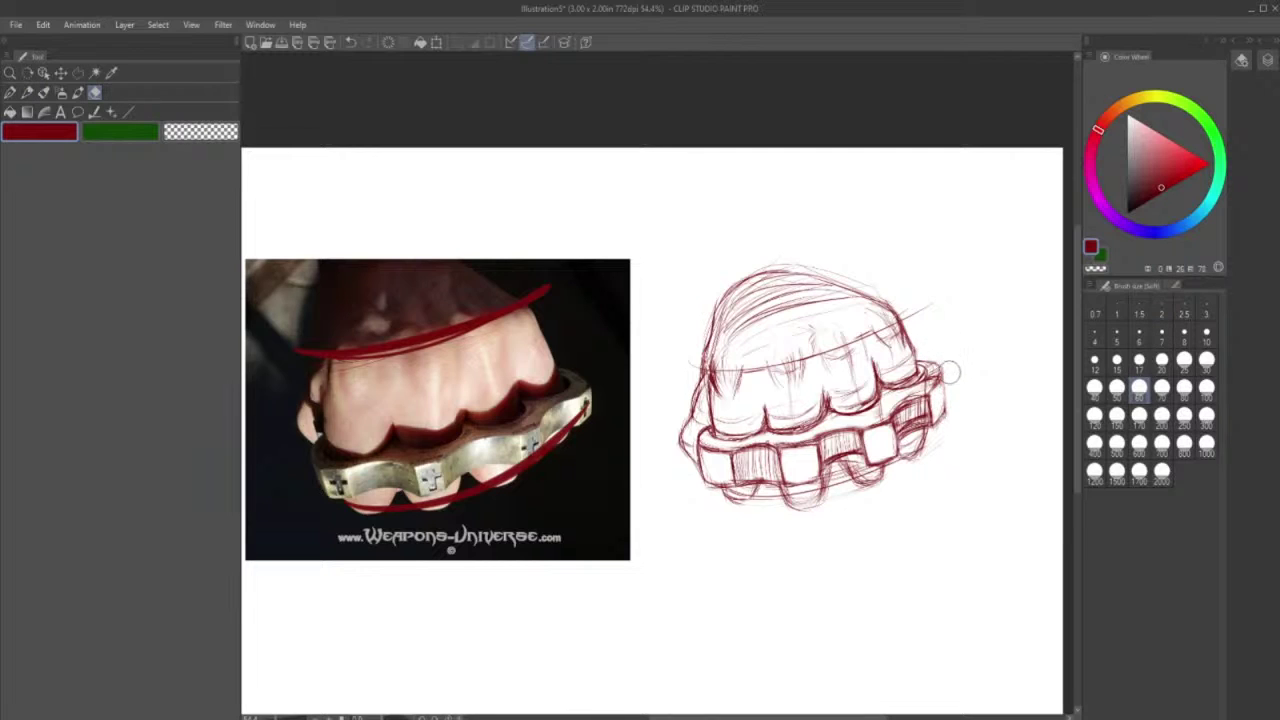
left_click(41, 91)
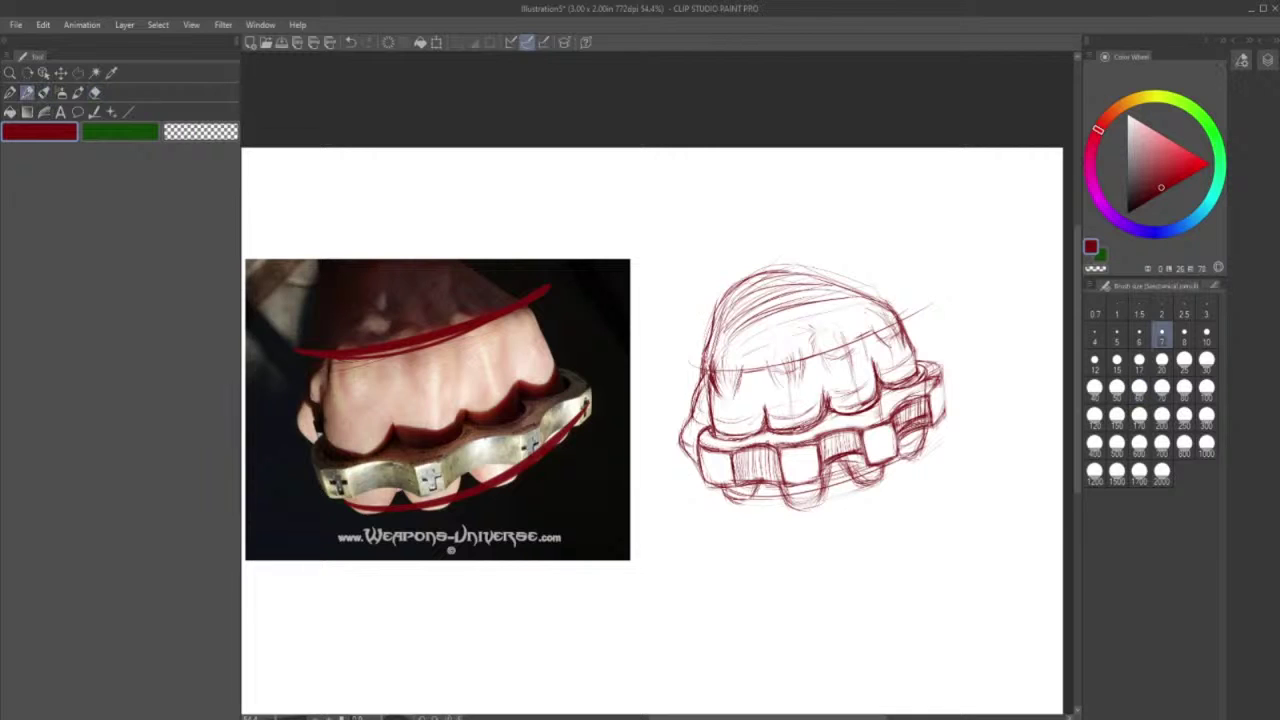
mouse_move(942, 376)
left_mouse_down()
mouse_move(943, 420)
mouse_move(932, 415)
left_mouse_up()
mouse_move(918, 366)
left_mouse_down()
mouse_move(940, 361)
mouse_move(922, 390)
left_mouse_up()
- Reinforce the outlines of the first, third and fourth fingertips beneath the band
mouse_move(903, 457)
left_mouse_down()
mouse_move(921, 453)
mouse_move(925, 433)
left_mouse_up()
mouse_move(848, 460)
left_mouse_down()
mouse_move(875, 487)
mouse_move(847, 475)
left_mouse_up()
left_click_drag(839, 457, 853, 479)
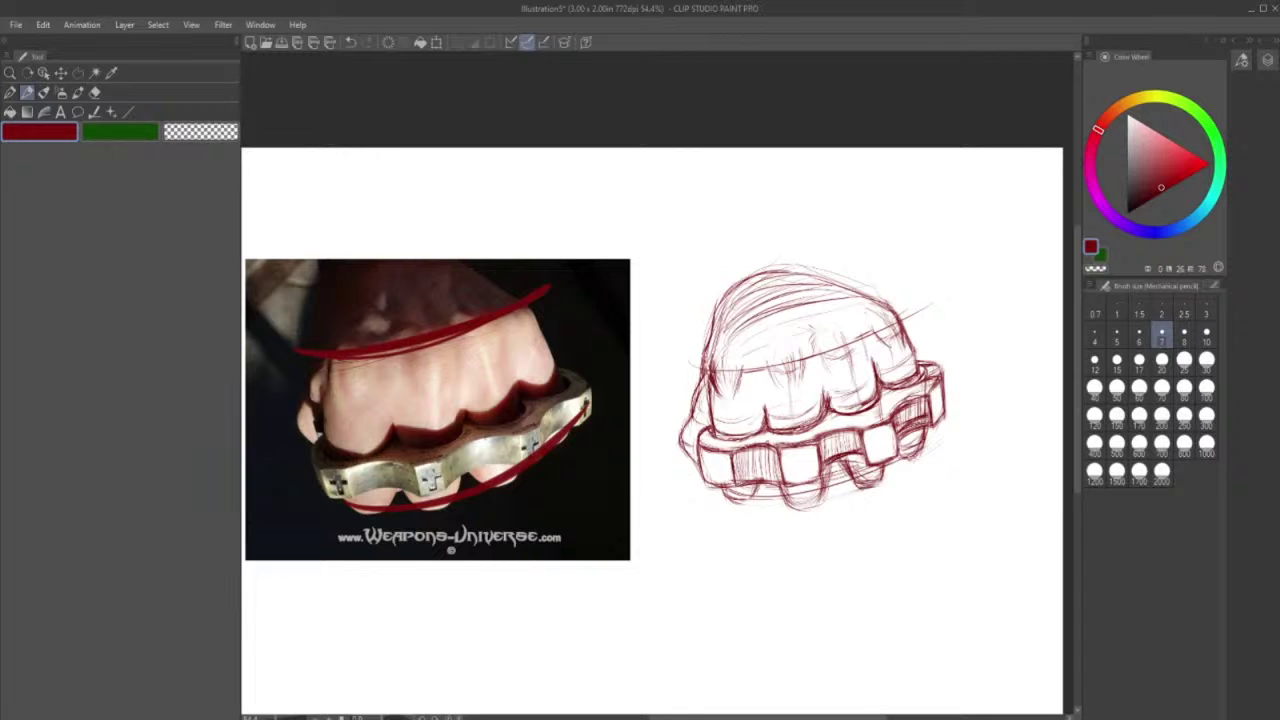
mouse_move(723, 490)
left_mouse_down()
mouse_move(736, 502)
mouse_move(758, 488)
mouse_move(749, 496)
left_mouse_up()
- Reinforce the lower contours of the first two fingers and add crease lines along the sides of the third finger
left_click_drag(738, 429, 766, 440)
left_click_drag(715, 403, 710, 423)
left_click_drag(732, 380, 740, 396)
left_click_drag(775, 433, 791, 427)
left_click_drag(825, 369, 875, 401)
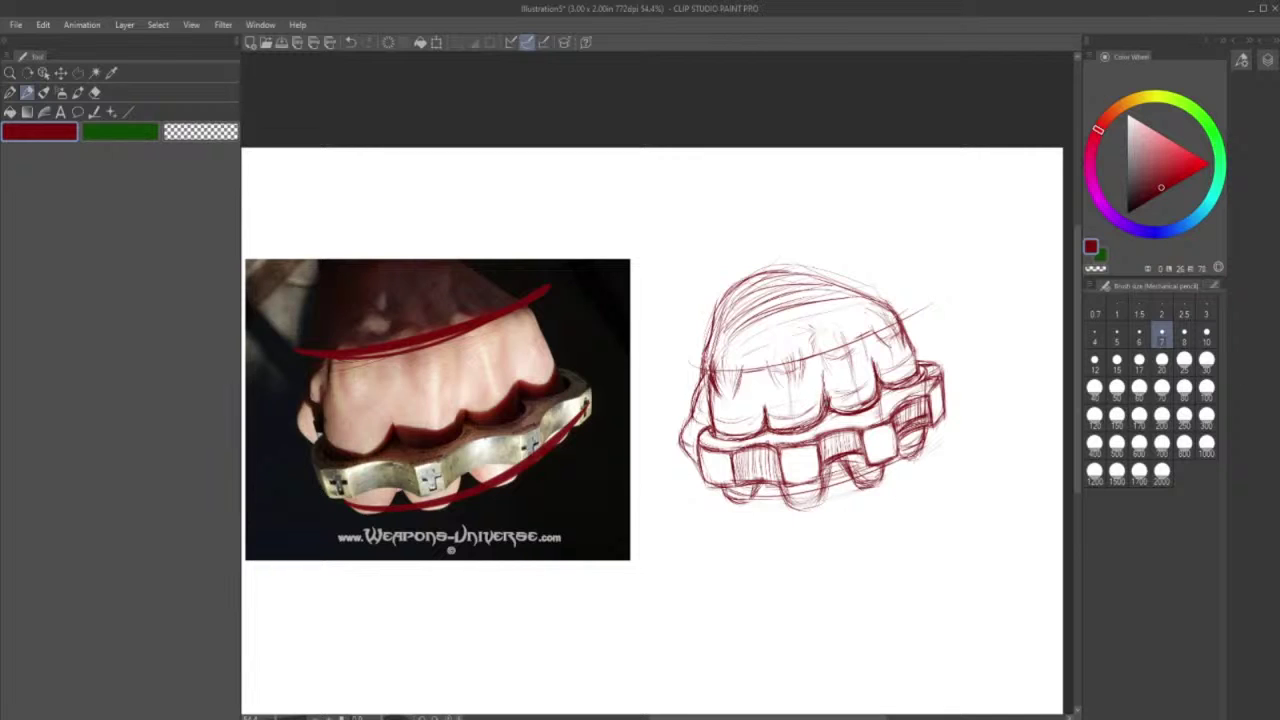
left_click_drag(843, 332, 851, 353)
left_click_drag(866, 337, 872, 371)
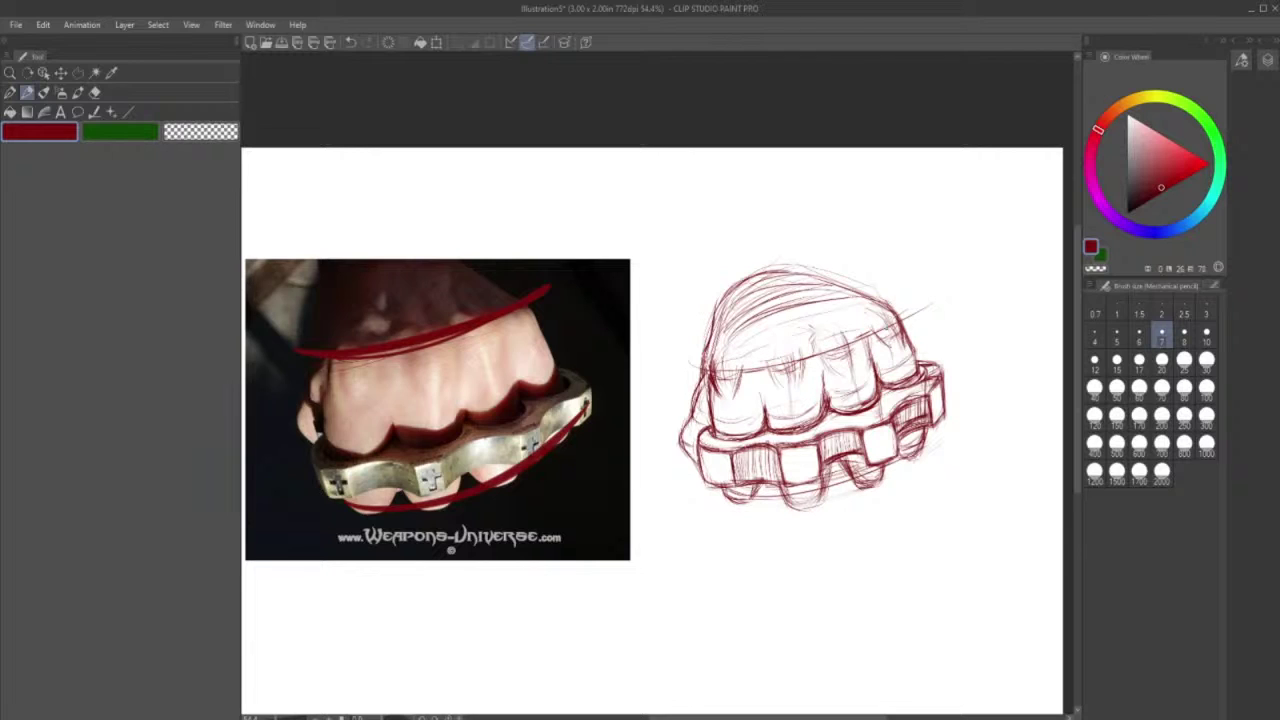
mouse_move(710, 316)
left_mouse_down()
mouse_move(692, 274)
mouse_move(822, 248)
left_mouse_up()
key("ctrl+z")
key("ctrl+z")
left_click_drag(849, 469, 869, 479)
mouse_move(827, 176)
left_mouse_down()
mouse_move(827, 234)
mouse_move(850, 206)
left_mouse_up()
mouse_move(912, 304)
left_mouse_down()
mouse_move(663, 314)
mouse_move(814, 236)
left_mouse_up()
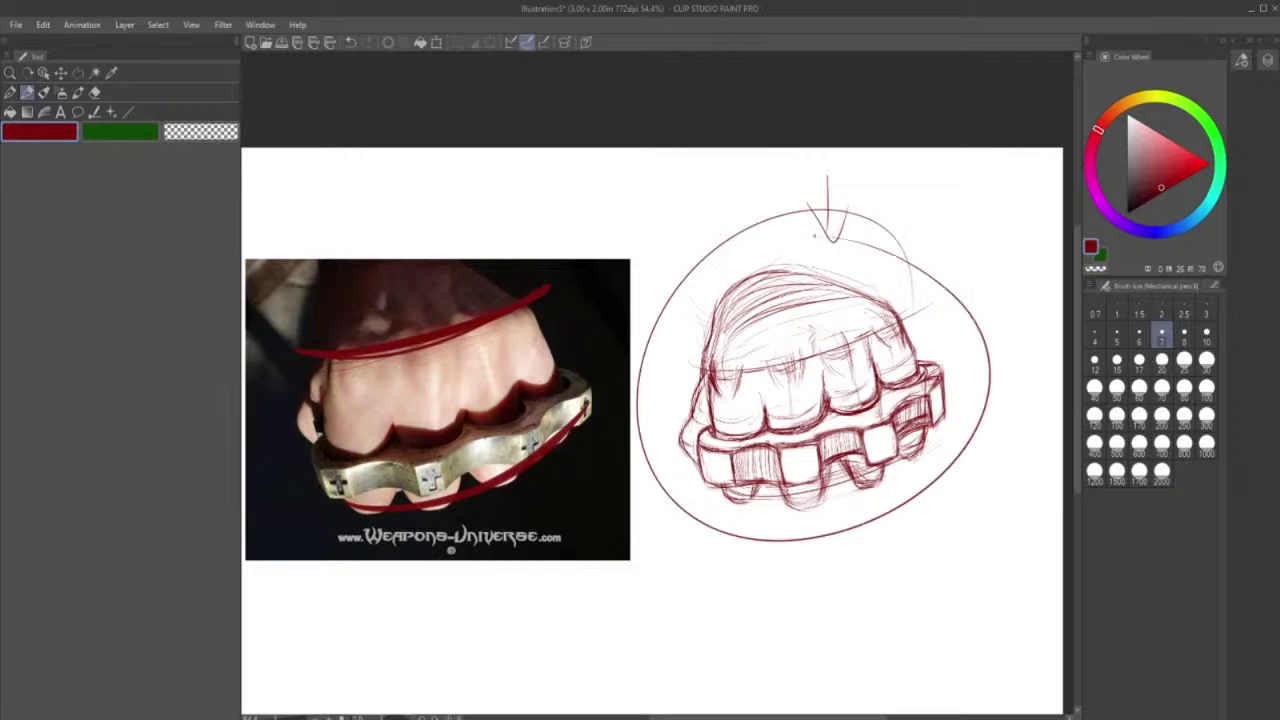
key("ctrl+z")
key("ctrl+z")
key("ctrl+z")
key("ctrl+z")
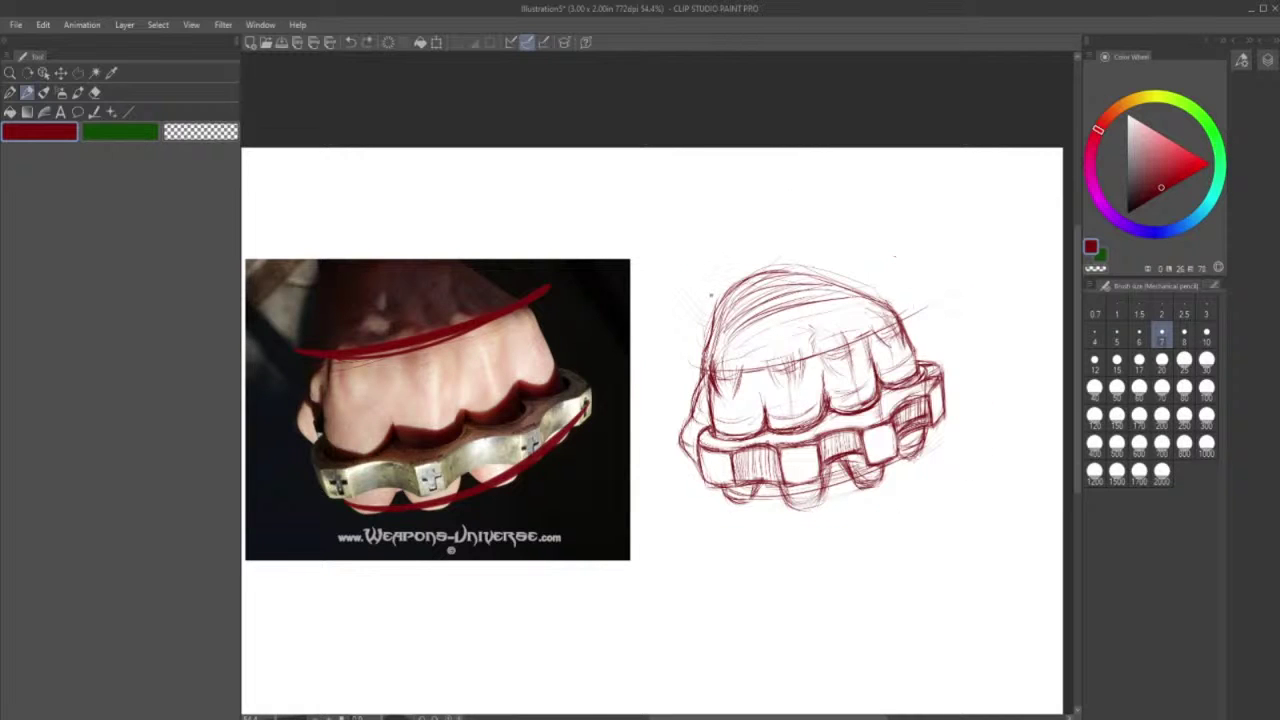
- Sketch the wrist as a light rounded form rising above the back of the hand
left_click_drag(705, 318, 695, 296)
left_click_drag(719, 254, 709, 296)
left_click_drag(805, 255, 803, 226)
left_click(351, 42)
left_click(351, 42)
mouse_move(770, 184)
left_mouse_down()
mouse_move(684, 244)
mouse_move(700, 276)
mouse_move(797, 226)
left_mouse_up()
left_click_drag(703, 216, 745, 220)
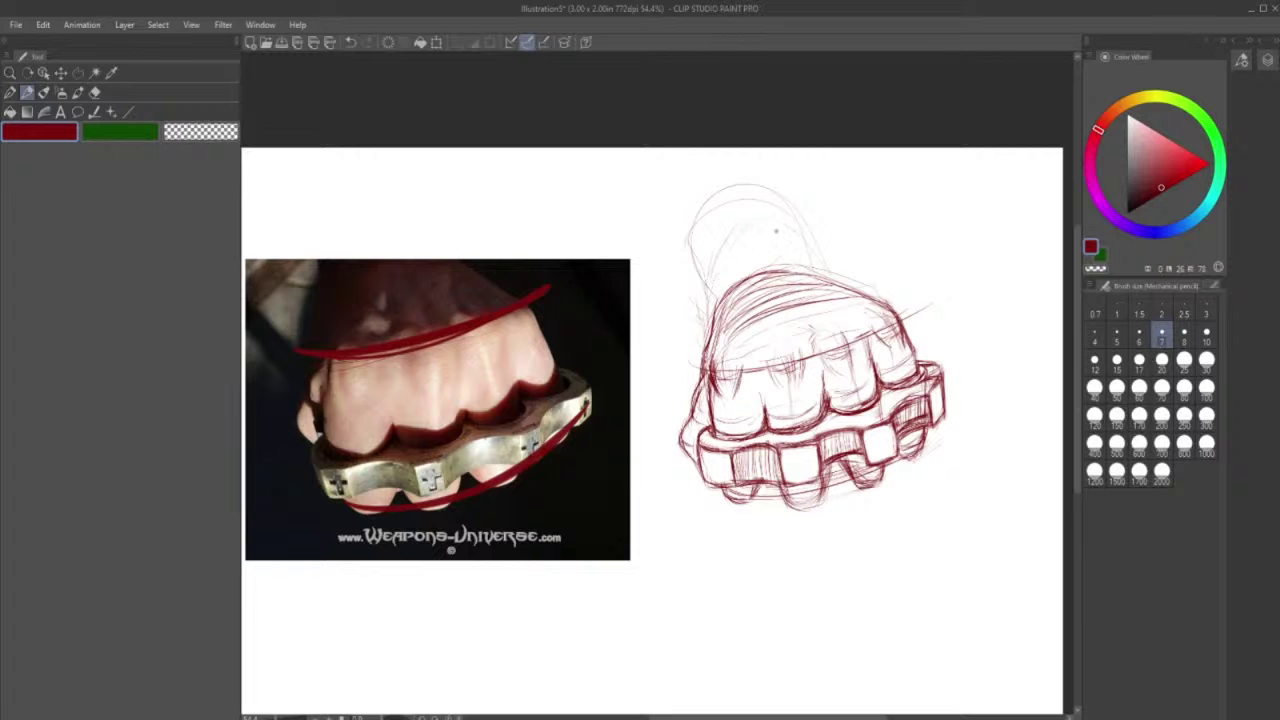
- Connect the wrist to the back of the hand and extend the forearm's outline up to the canvas's upper edge
left_click_drag(724, 270, 810, 262)
left_click_drag(691, 250, 716, 302)
left_click_drag(806, 150, 800, 238)
mouse_move(672, 156)
left_mouse_down()
mouse_move(664, 206)
mouse_move(655, 198)
mouse_move(686, 246)
left_mouse_up()
left_click_drag(664, 149, 711, 300)
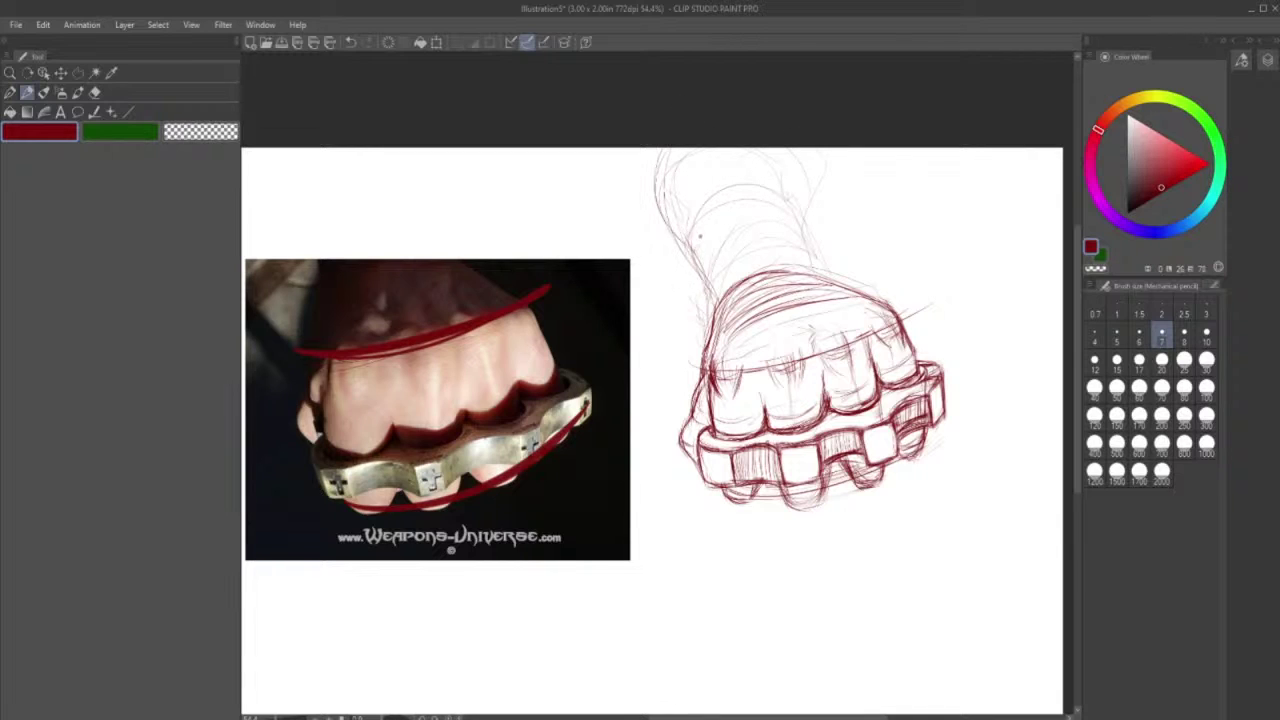
- Add curved cross-contours around the wrist and darken the forearm's edge on the little-finger side
left_click_drag(707, 227, 763, 195)
left_click_drag(692, 264, 702, 276)
left_click_drag(790, 208, 799, 240)
left_click_drag(747, 209, 716, 245)
mouse_move(727, 255)
left_mouse_down()
mouse_move(744, 226)
mouse_move(793, 206)
left_mouse_up()
left_click_drag(797, 240, 799, 148)
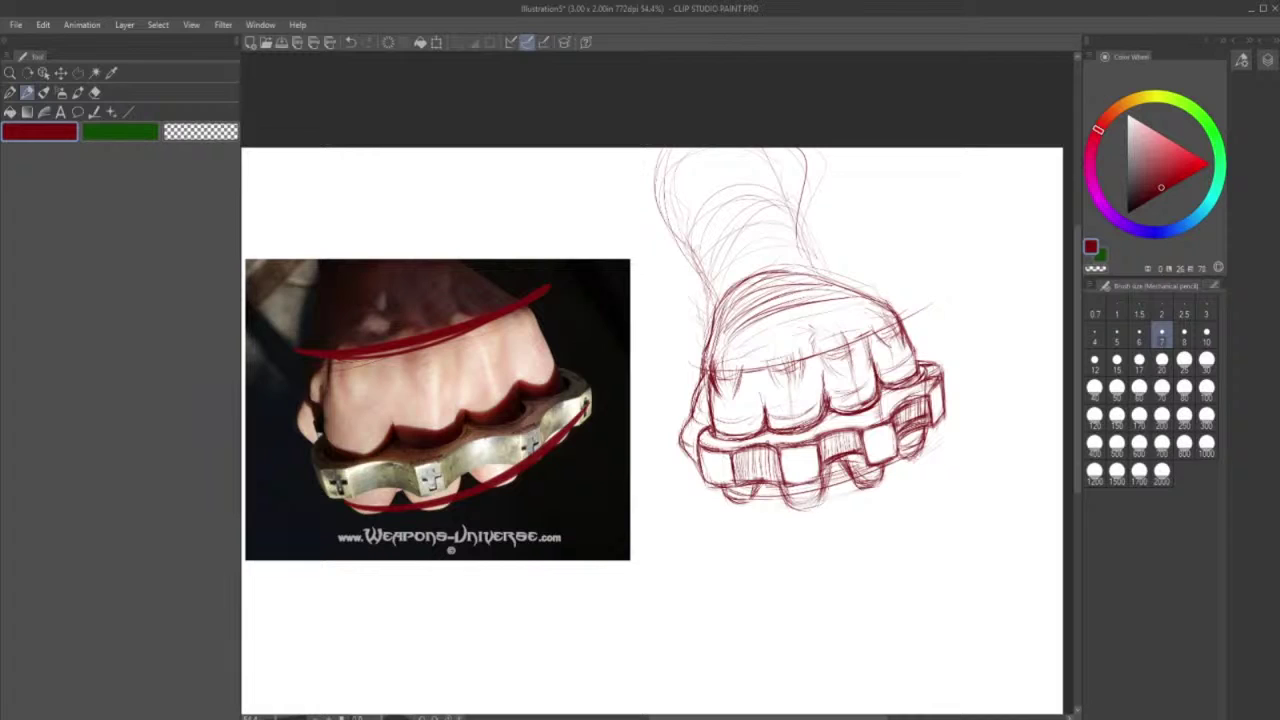
- Touch up the first block's edge and the band's upper edge from the second block to the little finger
mouse_move(733, 456)
left_mouse_down()
mouse_move(737, 488)
mouse_move(719, 487)
left_mouse_up()
left_click_drag(782, 451, 800, 448)
left_click_drag(850, 413, 879, 402)
left_click_drag(917, 360, 921, 377)
mouse_move(779, 454)
left_mouse_down()
mouse_move(788, 438)
mouse_move(879, 415)
mouse_move(827, 418)
mouse_move(827, 386)
left_mouse_up()
left_click(96, 92)
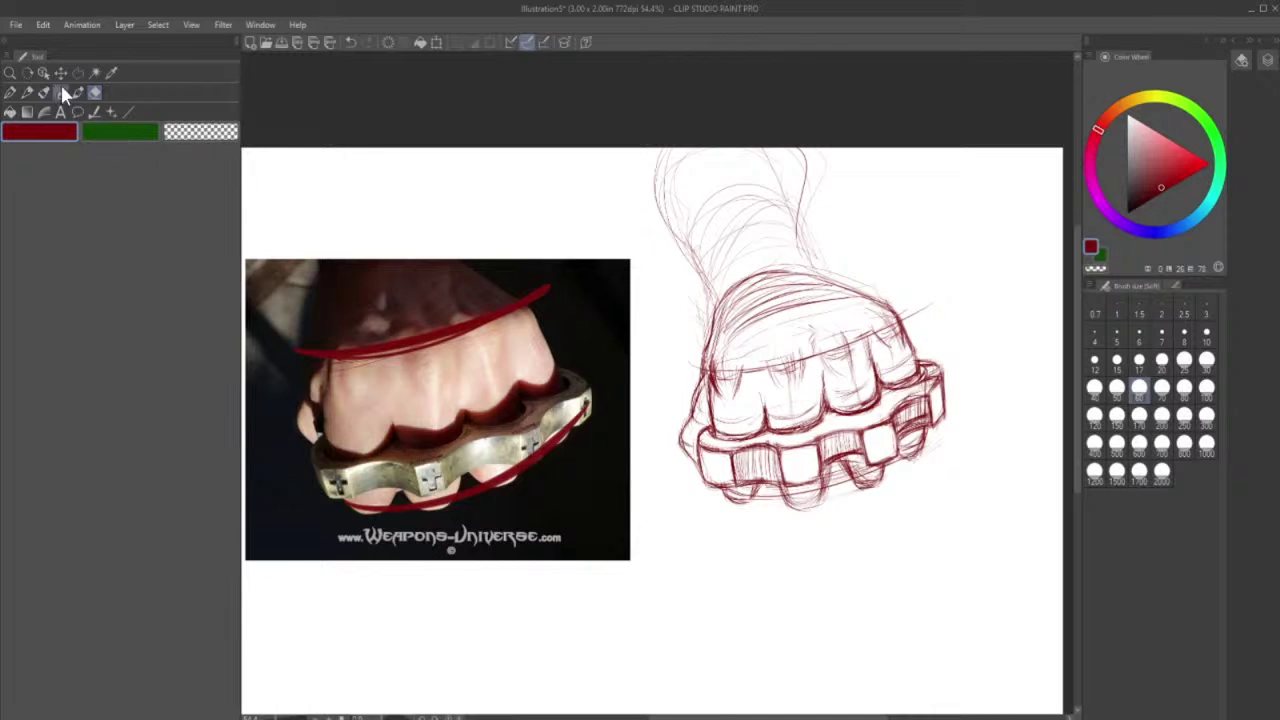
left_click(31, 92)
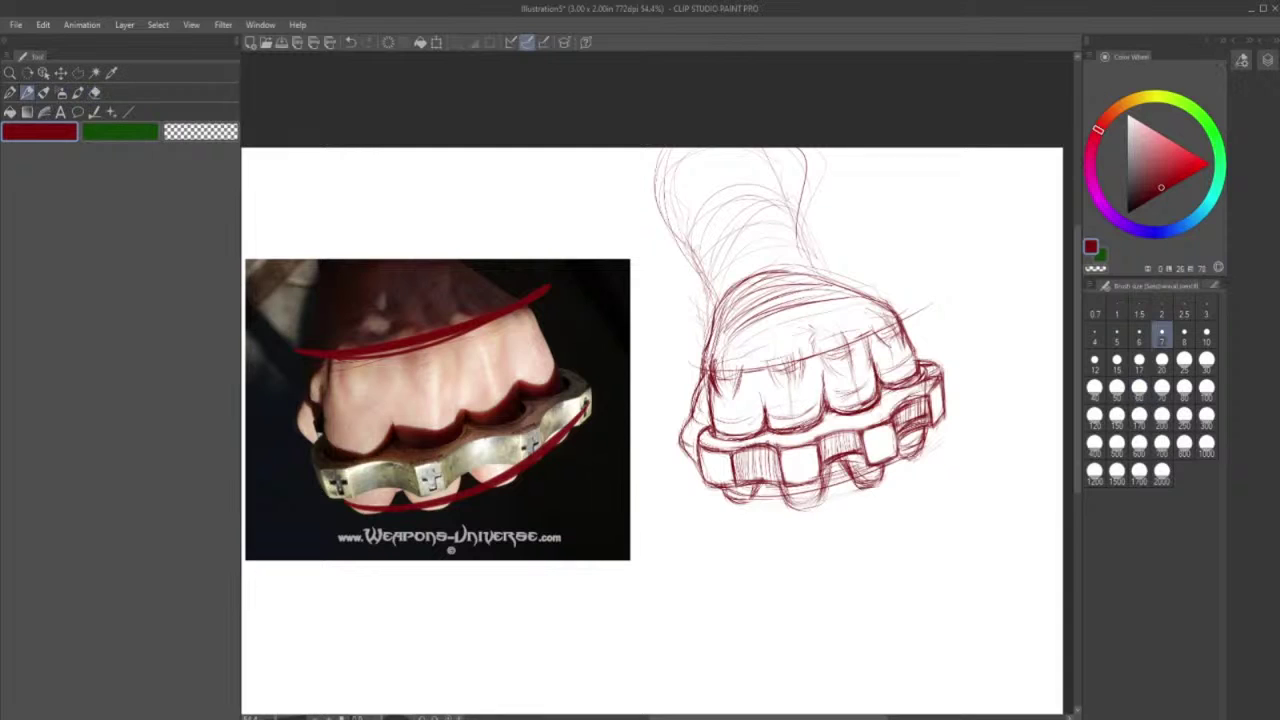
mouse_move(794, 338)
left_mouse_down()
mouse_move(795, 520)
mouse_move(786, 332)
left_mouse_up()
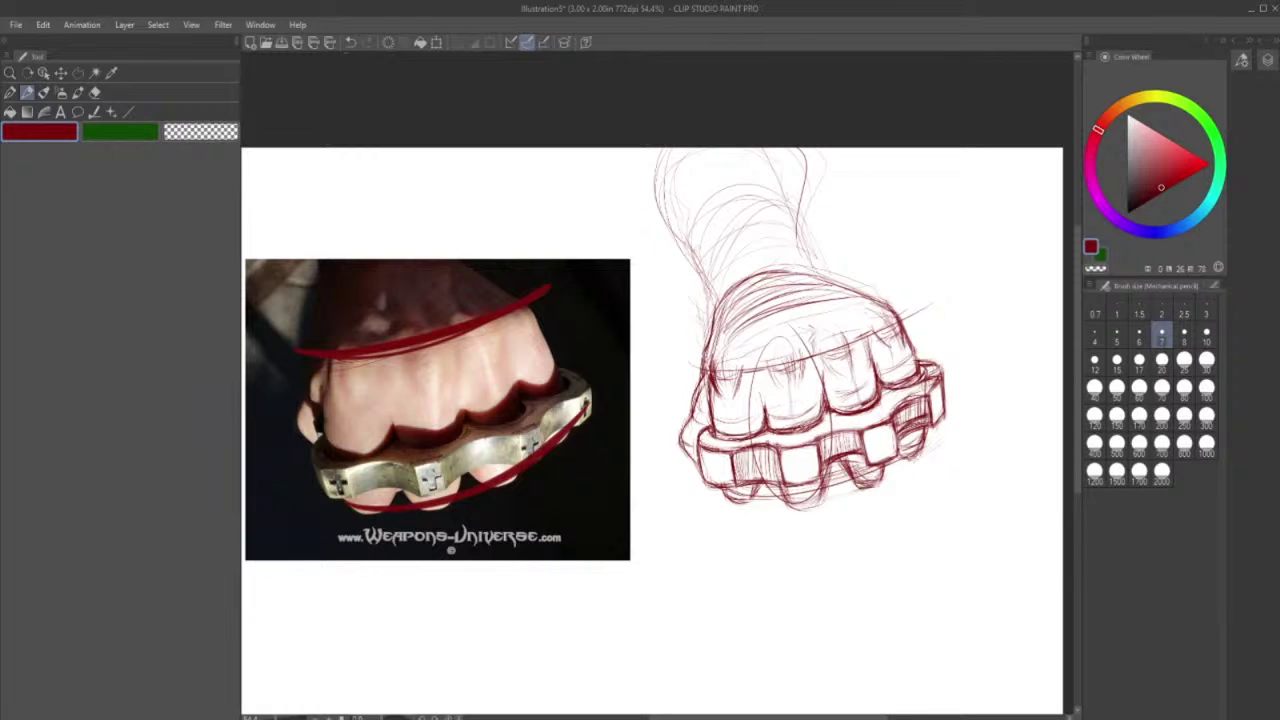
key("ctrl+z")
- Select the thumb-side half of the hand, band and forearm and shift it slightly inward to narrow the fist
key("m")
left_click(719, 142)
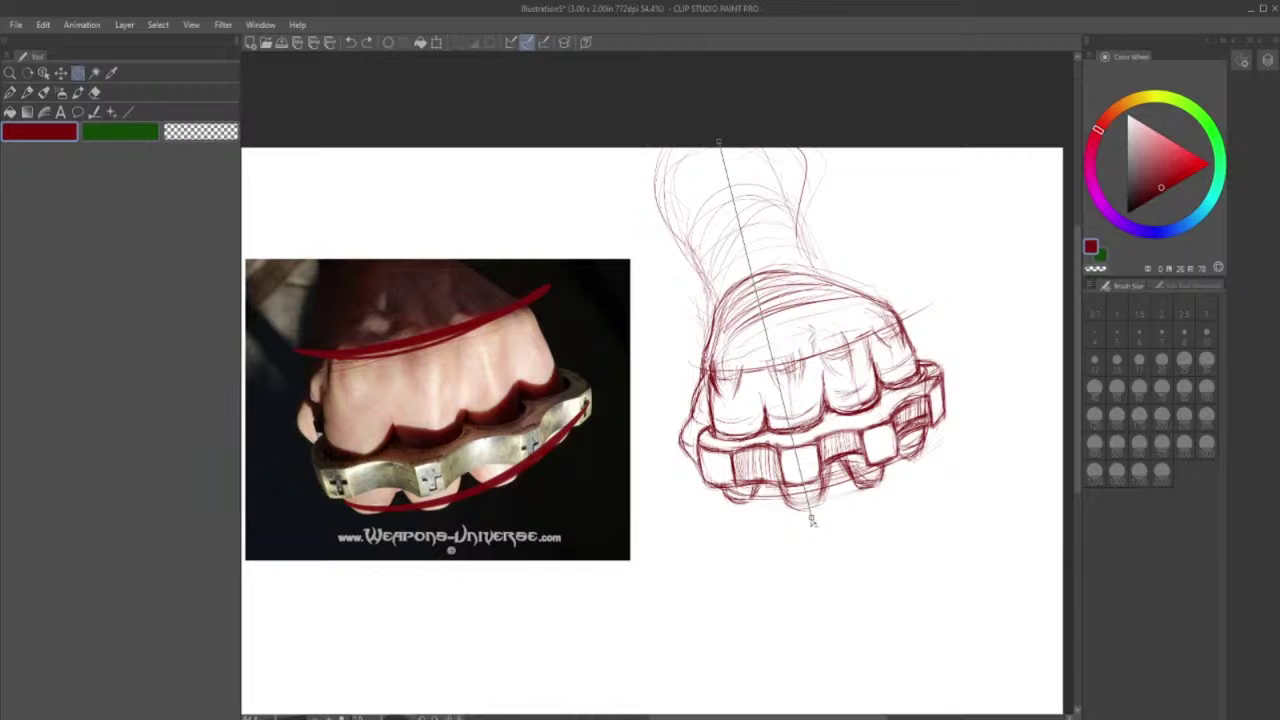
left_click_drag(812, 520, 625, 160)
left_click(766, 612)
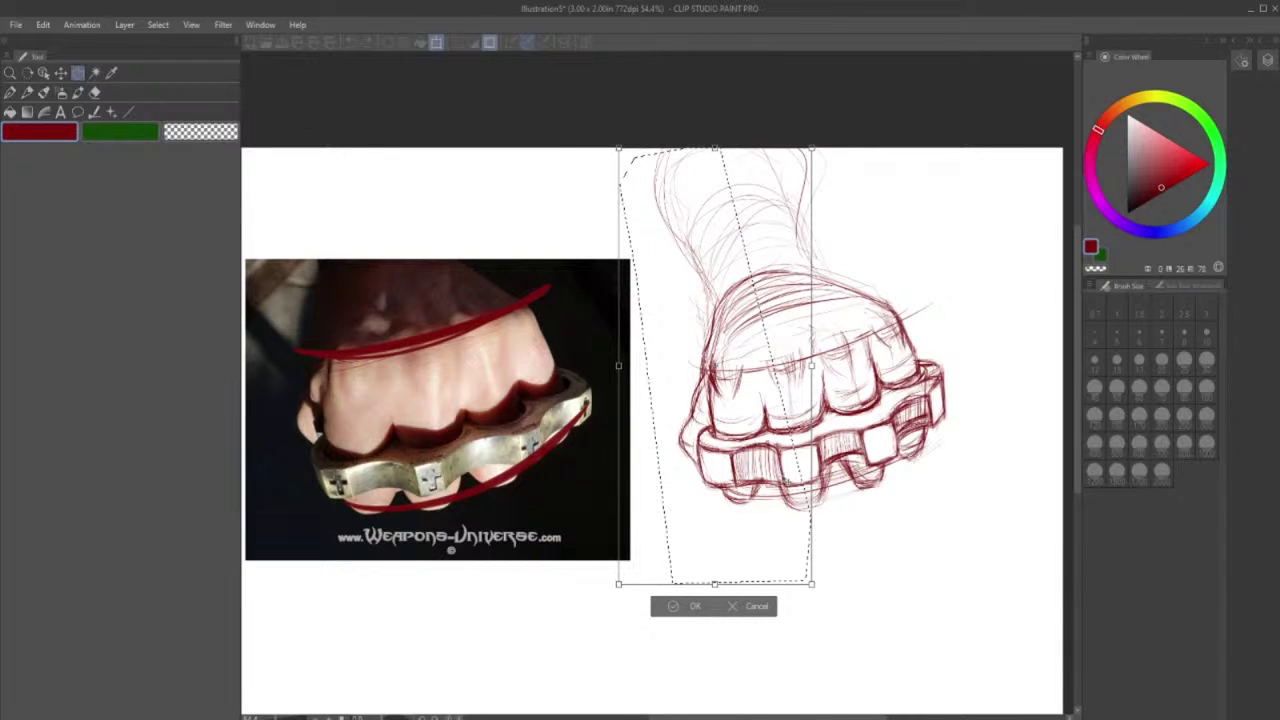
left_click_drag(787, 482, 796, 479)
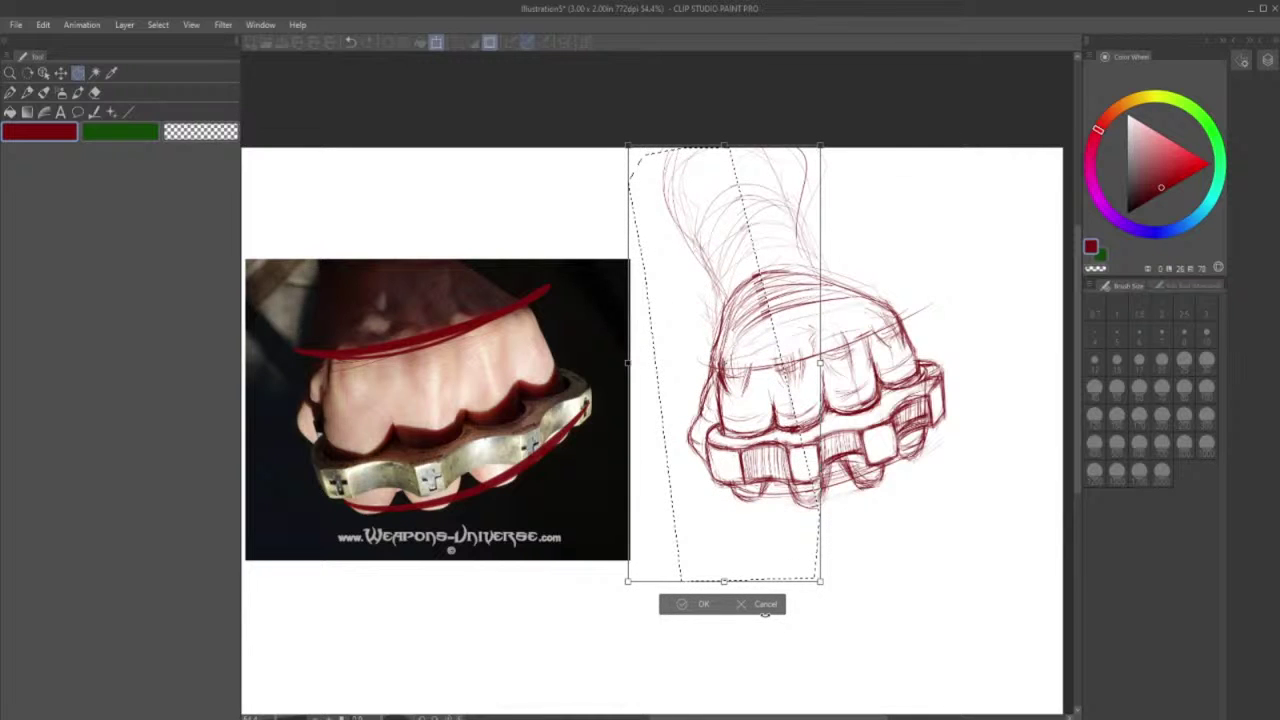
left_click(765, 606)
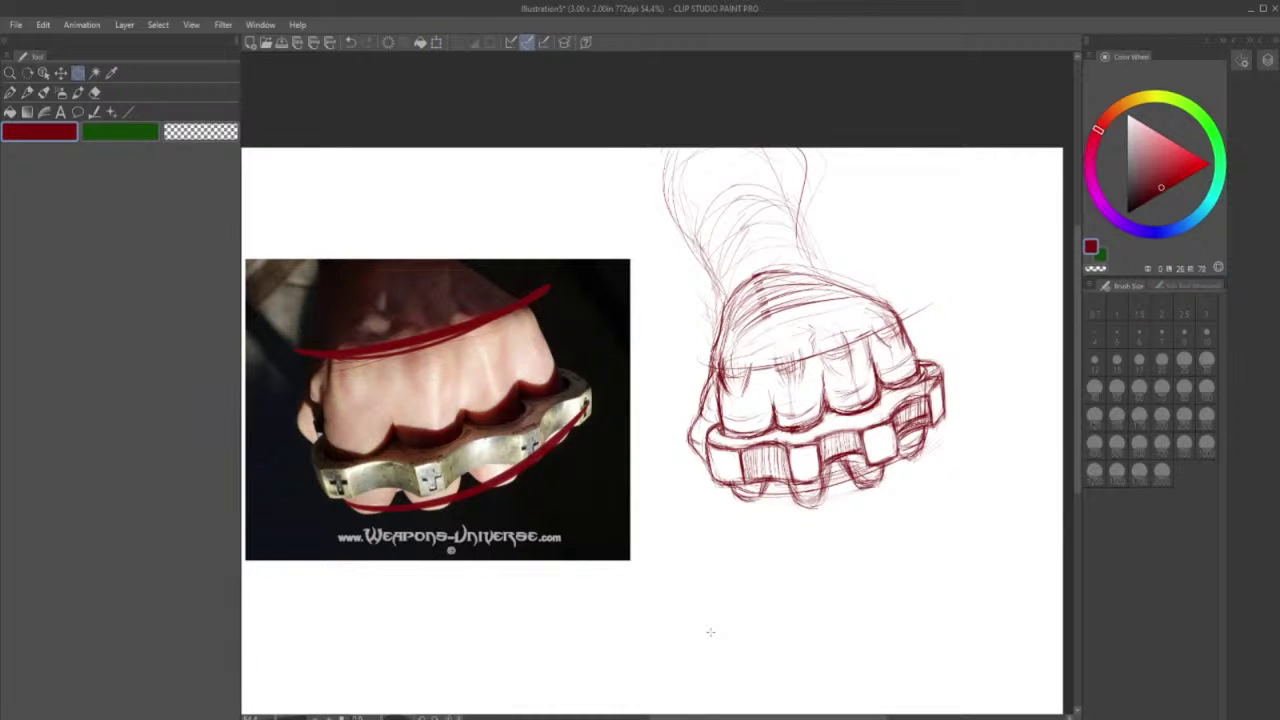
- Select the outer thumb-side strip through the first finger and move it slightly inward
mouse_move(703, 118)
left_mouse_down()
mouse_move(739, 237)
mouse_move(750, 482)
mouse_move(705, 518)
mouse_move(650, 378)
mouse_move(668, 126)
left_mouse_up()
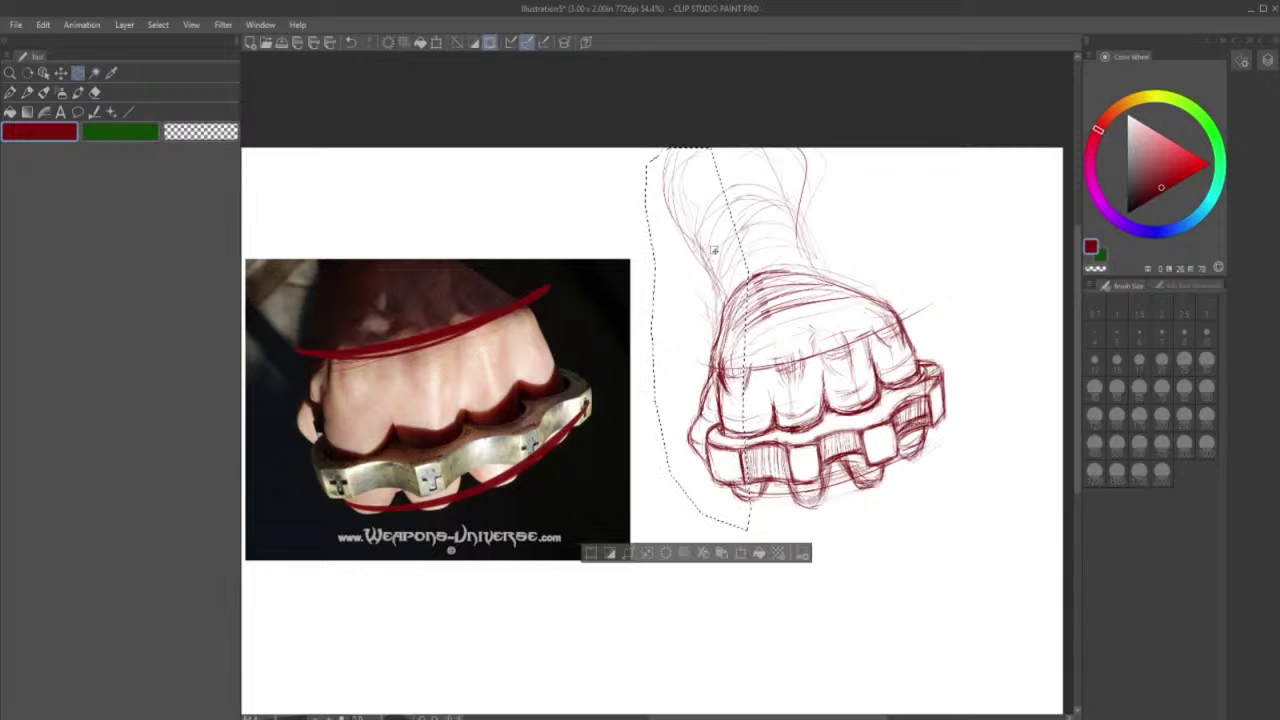
key("ctrl+t")
left_click_drag(728, 444, 737, 410)
key("Return")
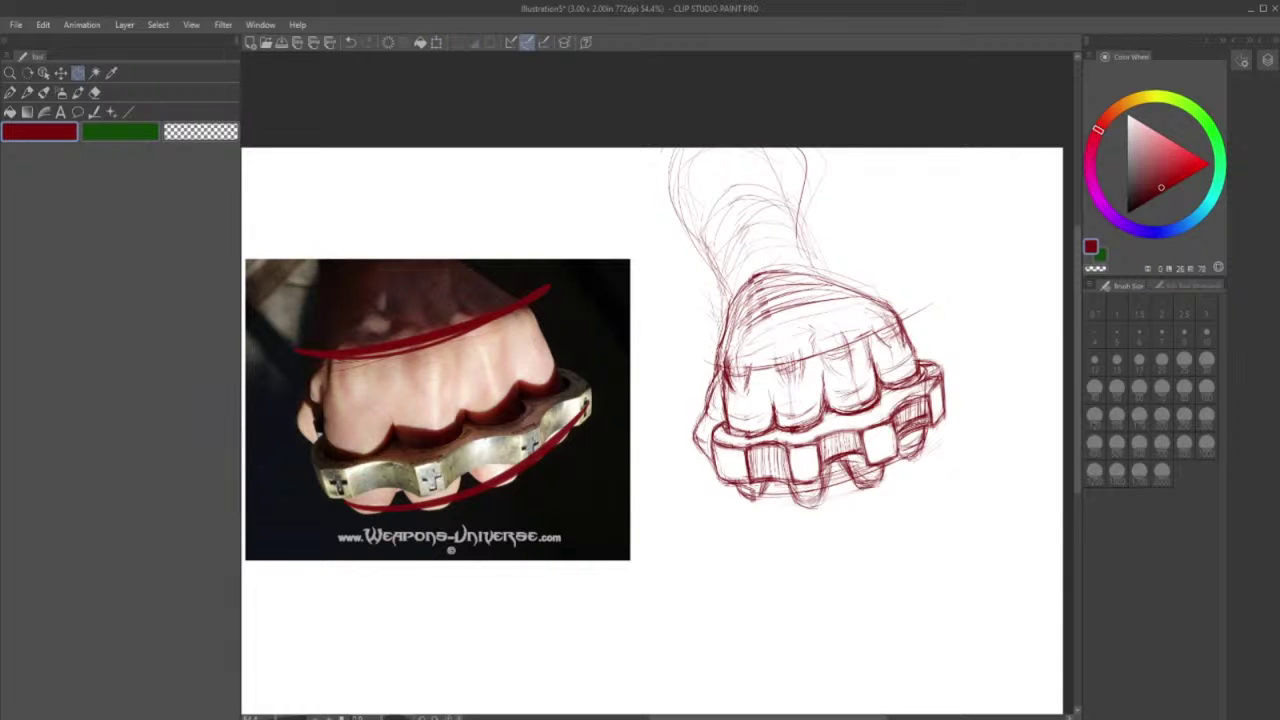
- Erase the fourth fingertip beneath the band and reinforce the crease at the little finger's joint
left_click(97, 92)
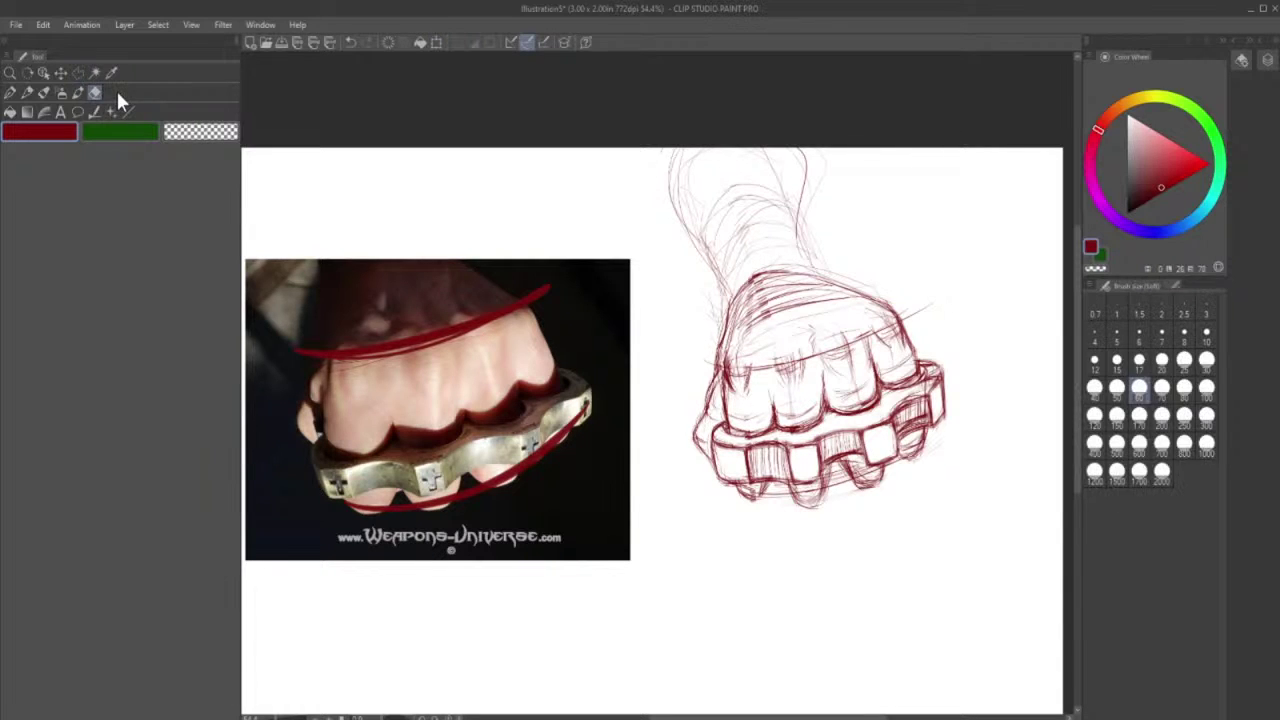
mouse_move(914, 438)
left_mouse_down()
mouse_move(928, 440)
mouse_move(911, 450)
mouse_move(930, 442)
left_mouse_up()
left_click(28, 92)
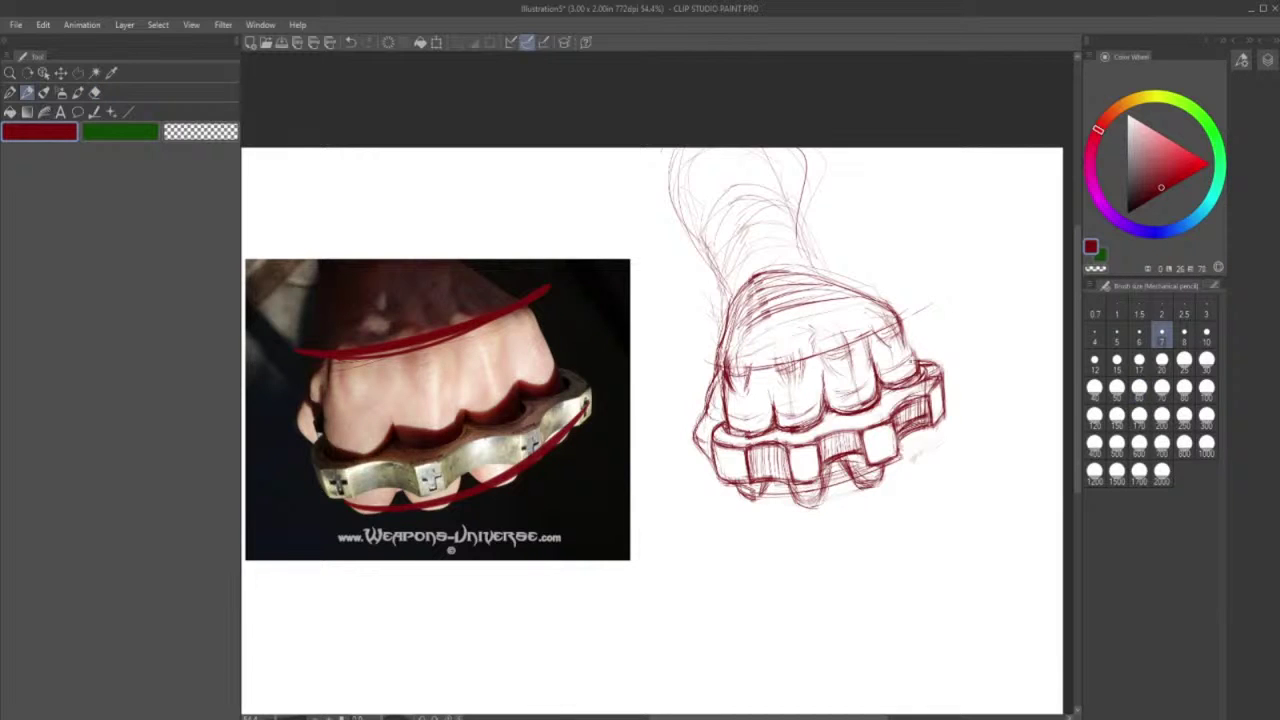
mouse_move(902, 328)
left_mouse_down()
mouse_move(915, 365)
mouse_move(887, 347)
left_mouse_up()
- Redraw and darken the band's top front edge from the second block to the end block, shading the recess before the third block
left_click_drag(802, 442, 901, 407)
left_click_drag(839, 434, 893, 411)
left_click_drag(919, 395, 931, 385)
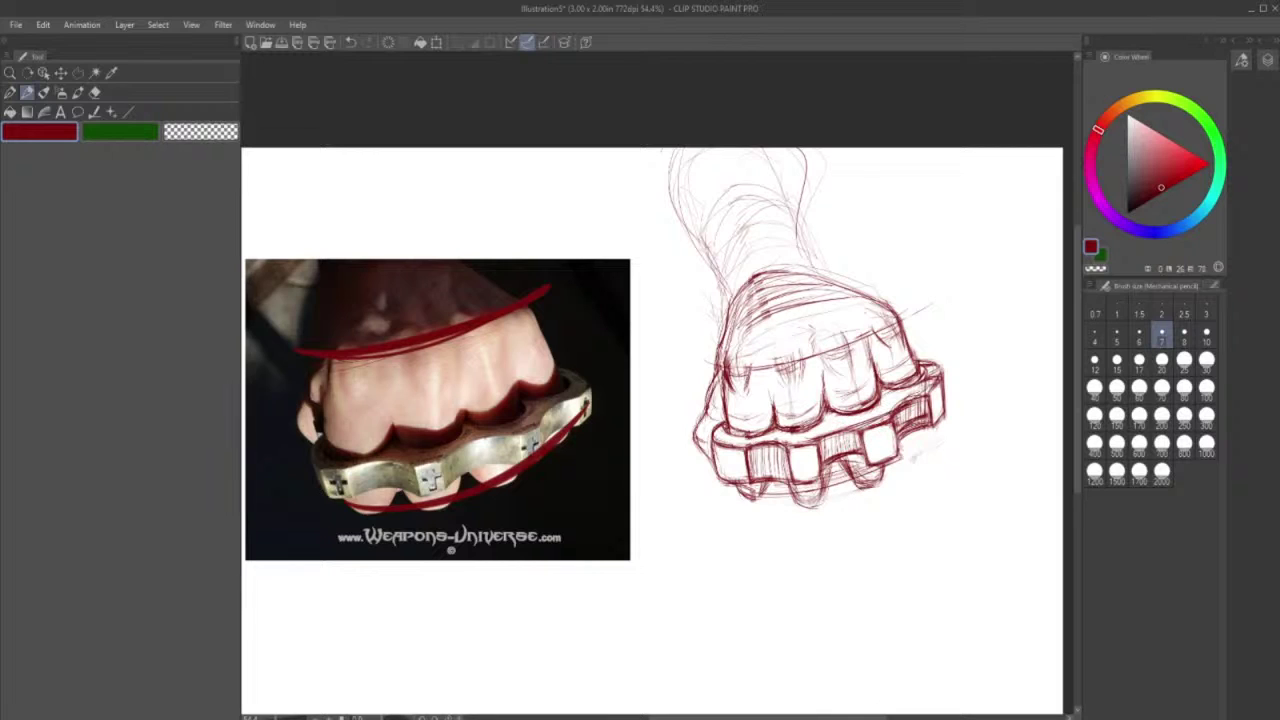
left_click_drag(877, 421, 893, 411)
left_click_drag(808, 439, 902, 402)
left_click_drag(833, 440, 889, 415)
left_click_drag(919, 396, 937, 380)
left_click_drag(847, 433, 871, 423)
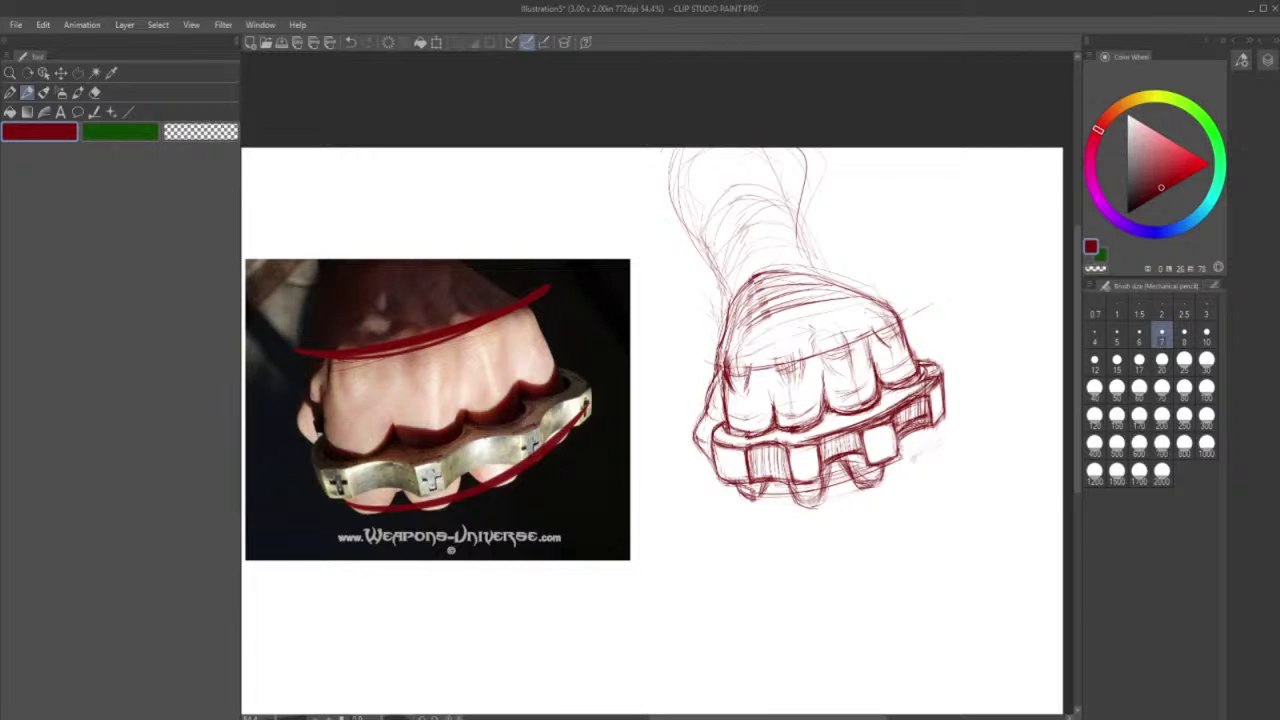
- Lighten the band's top surface beside the little finger and reinforce the lower edge between the third and end blocks
left_click(95, 91)
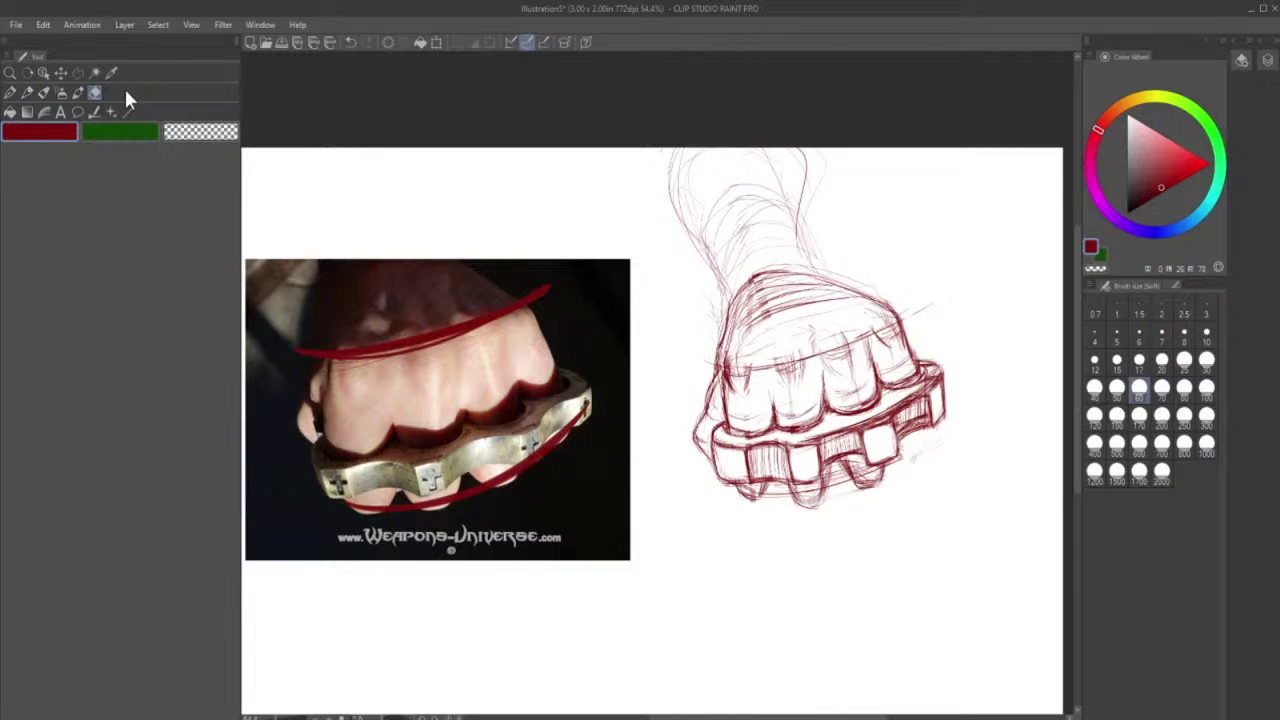
left_click_drag(922, 373, 898, 379)
left_click(28, 93)
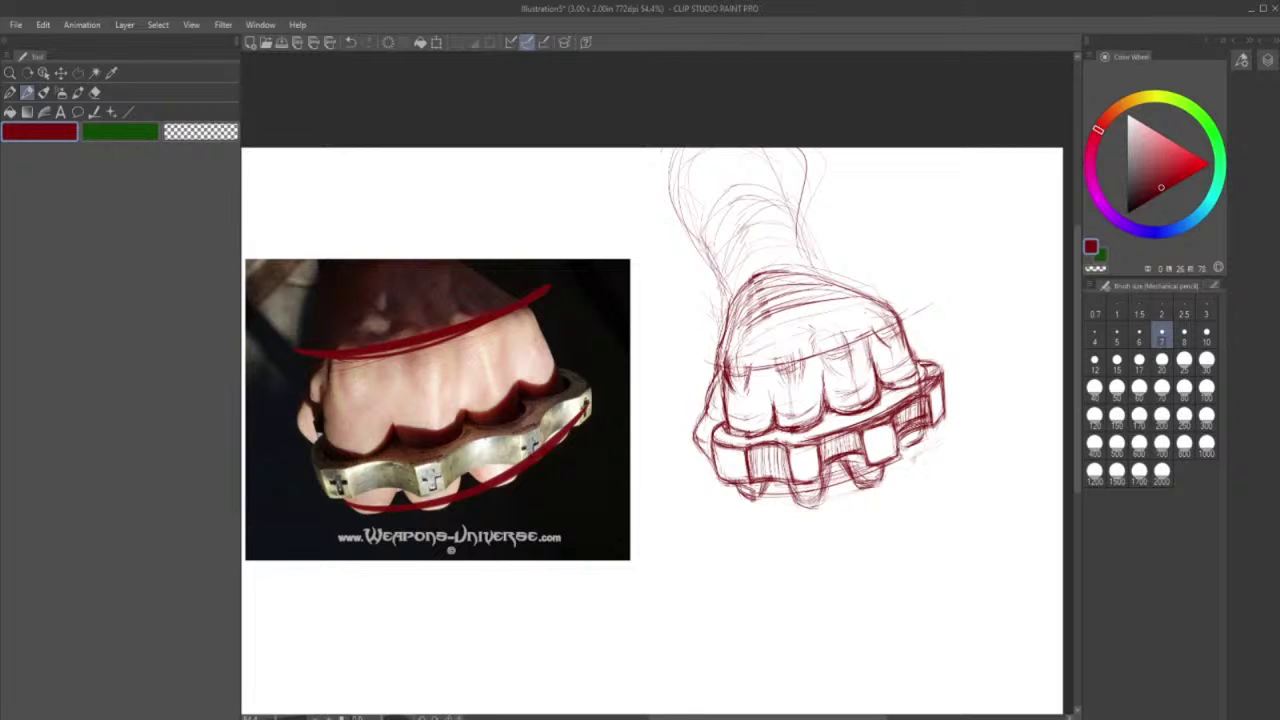
left_click_drag(897, 445, 918, 441)
- Clear the hatching from the recess between the third and end blocks and darken the little finger's outer edge at the band
left_click(95, 93)
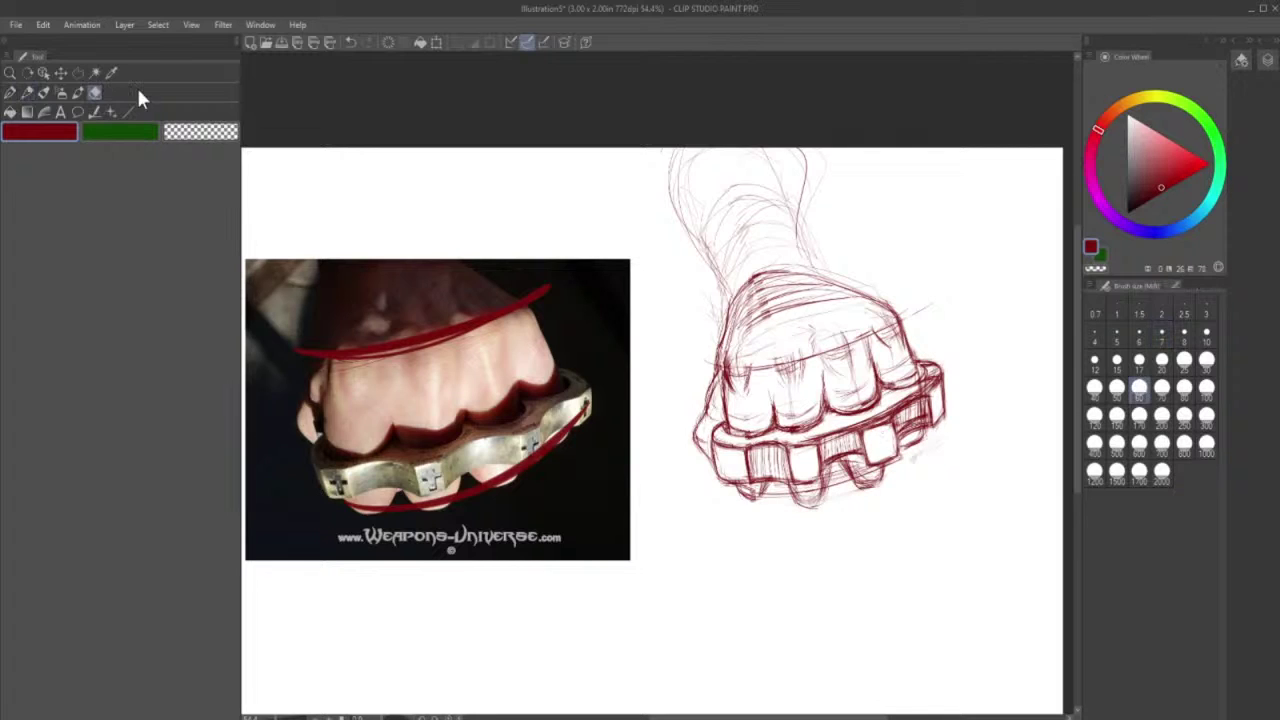
mouse_move(908, 420)
left_mouse_down()
mouse_move(920, 405)
mouse_move(904, 425)
mouse_move(900, 410)
mouse_move(925, 400)
left_mouse_up()
left_click(27, 92)
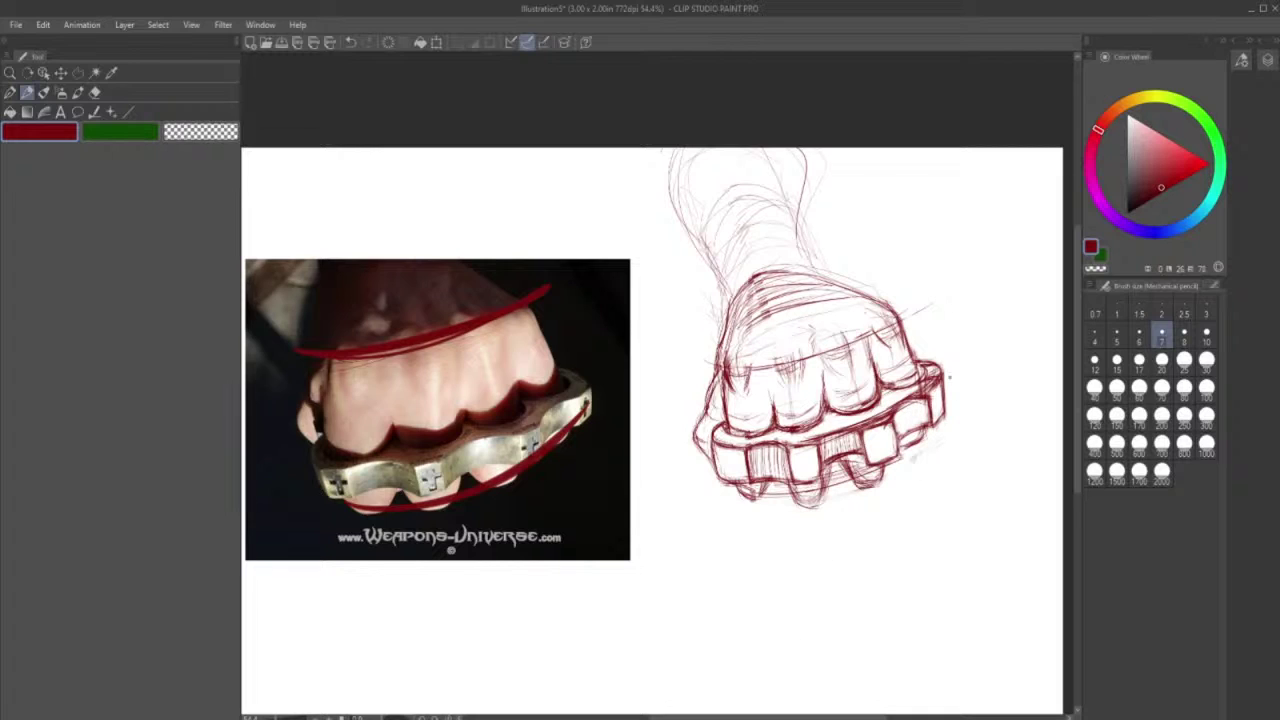
left_click_drag(914, 361, 918, 383)
- Reinforce the joint line across the first two fingers and the upper contour of the back of the hand
mouse_move(726, 369)
left_mouse_down()
mouse_move(896, 329)
mouse_move(812, 357)
left_mouse_up()
left_click_drag(777, 268, 847, 286)
left_click_drag(730, 298, 740, 284)
- Darken the wrist's cross-contour and both of its side edges where they join the hand
mouse_move(717, 230)
left_mouse_down()
mouse_move(736, 284)
mouse_move(820, 268)
left_mouse_up()
left_click_drag(798, 194, 808, 258)
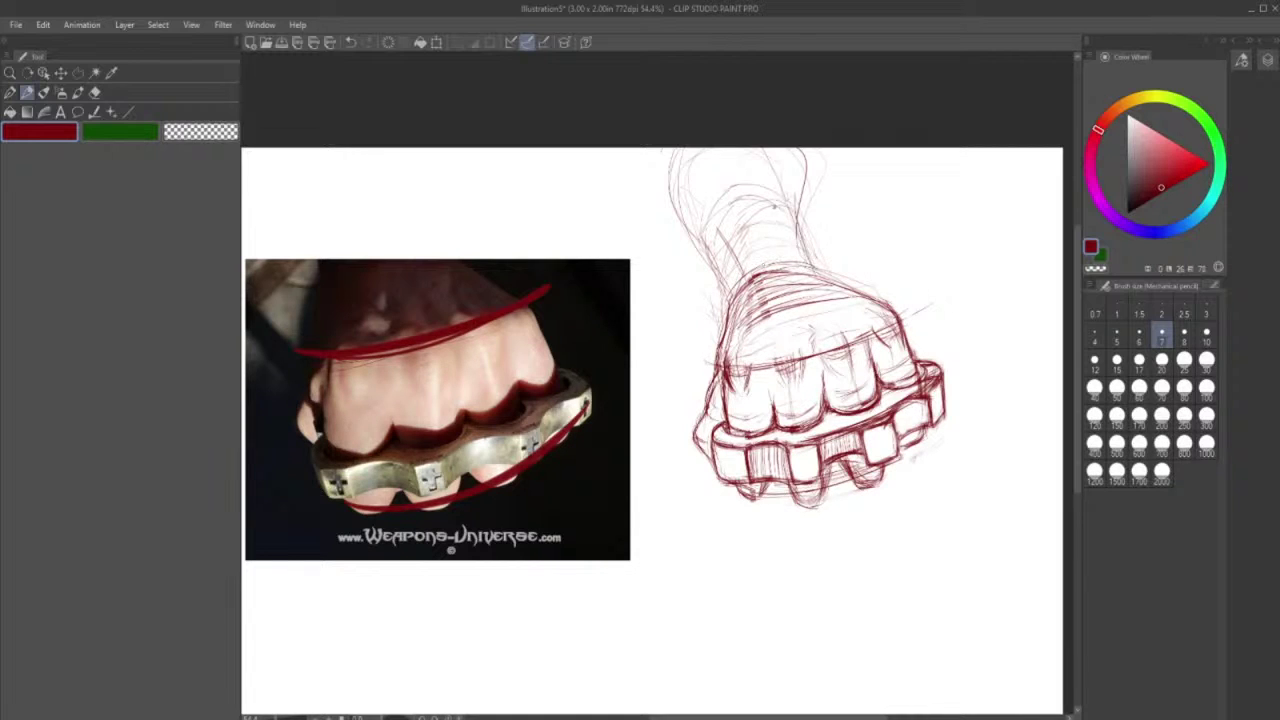
mouse_move(718, 246)
left_mouse_down()
mouse_move(794, 212)
mouse_move(706, 236)
mouse_move(742, 270)
left_mouse_up()
mouse_move(718, 244)
left_mouse_down()
mouse_move(744, 302)
mouse_move(738, 322)
mouse_move(724, 312)
mouse_move(725, 347)
mouse_move(747, 289)
mouse_move(747, 301)
left_mouse_up()
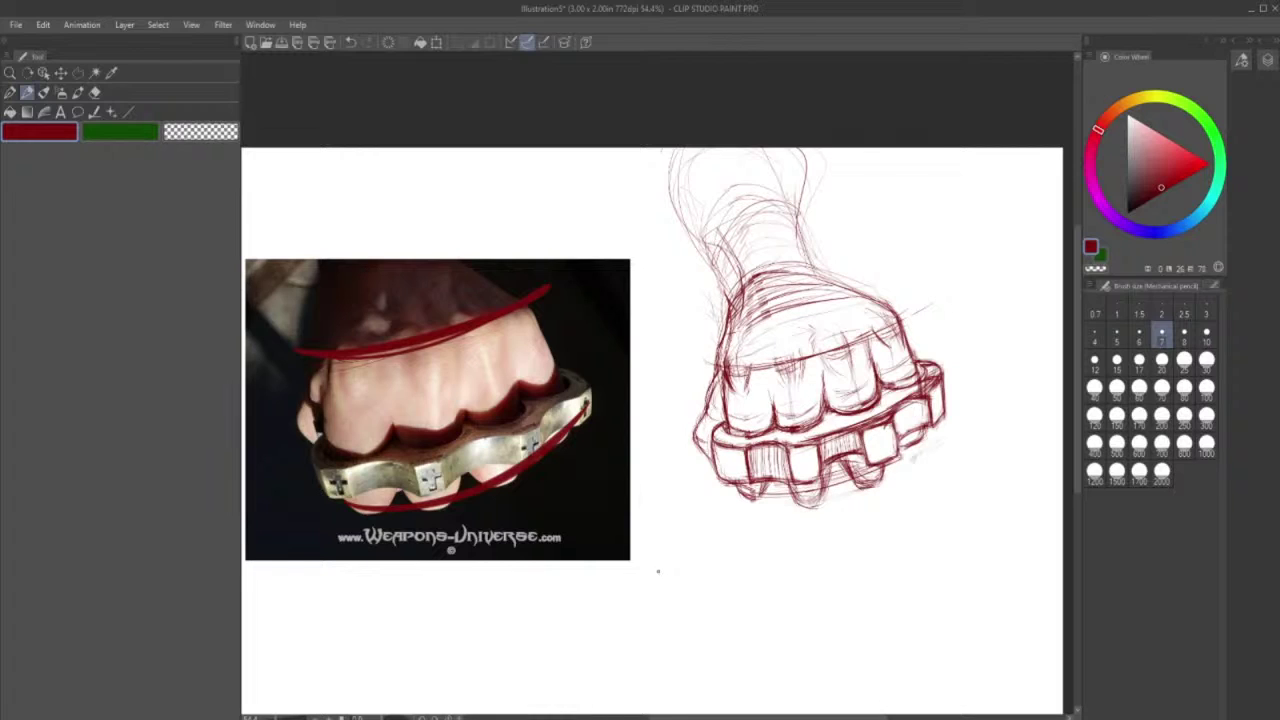
- Draw a small curve outside the thumb, select the thumb outline beside the first finger and move it slightly upward
left_click_drag(681, 373, 699, 404)
left_click(80, 74)
left_click(673, 363)
left_click(673, 446)
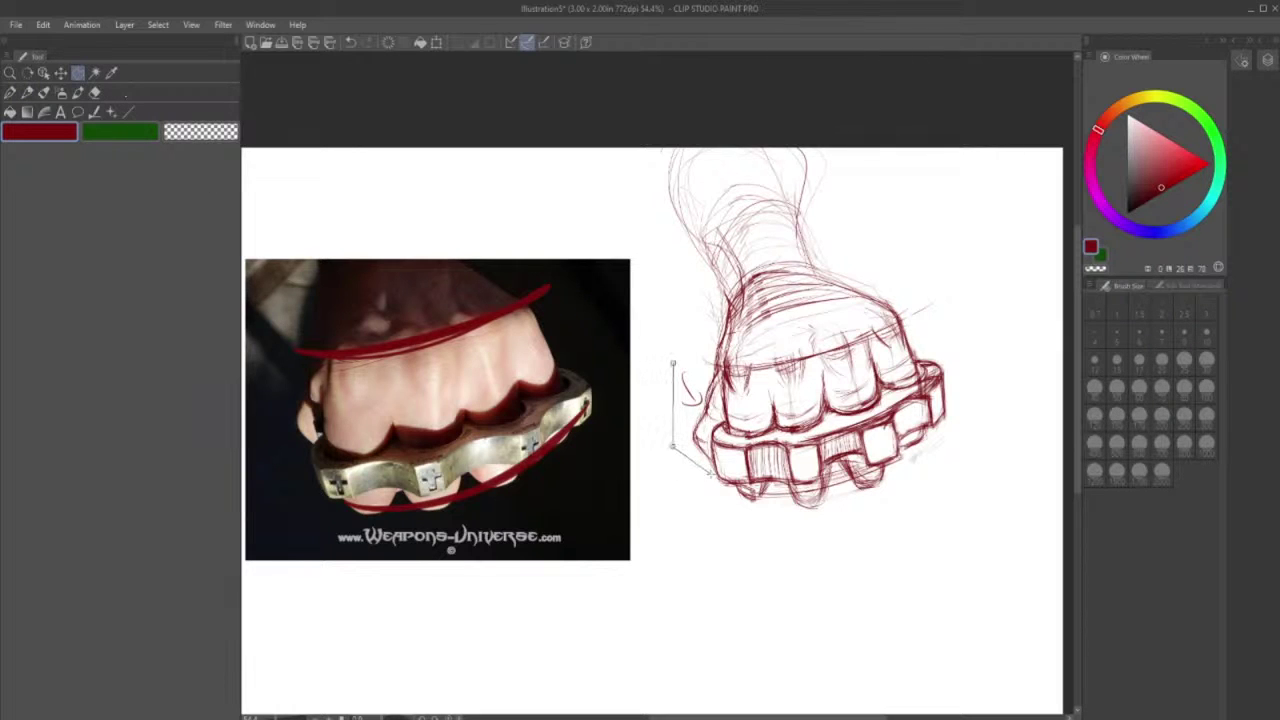
left_click(713, 474)
left_click(711, 428)
left_click(722, 418)
left_click(722, 397)
left_click(719, 373)
left_click(714, 347)
left_click(672, 350)
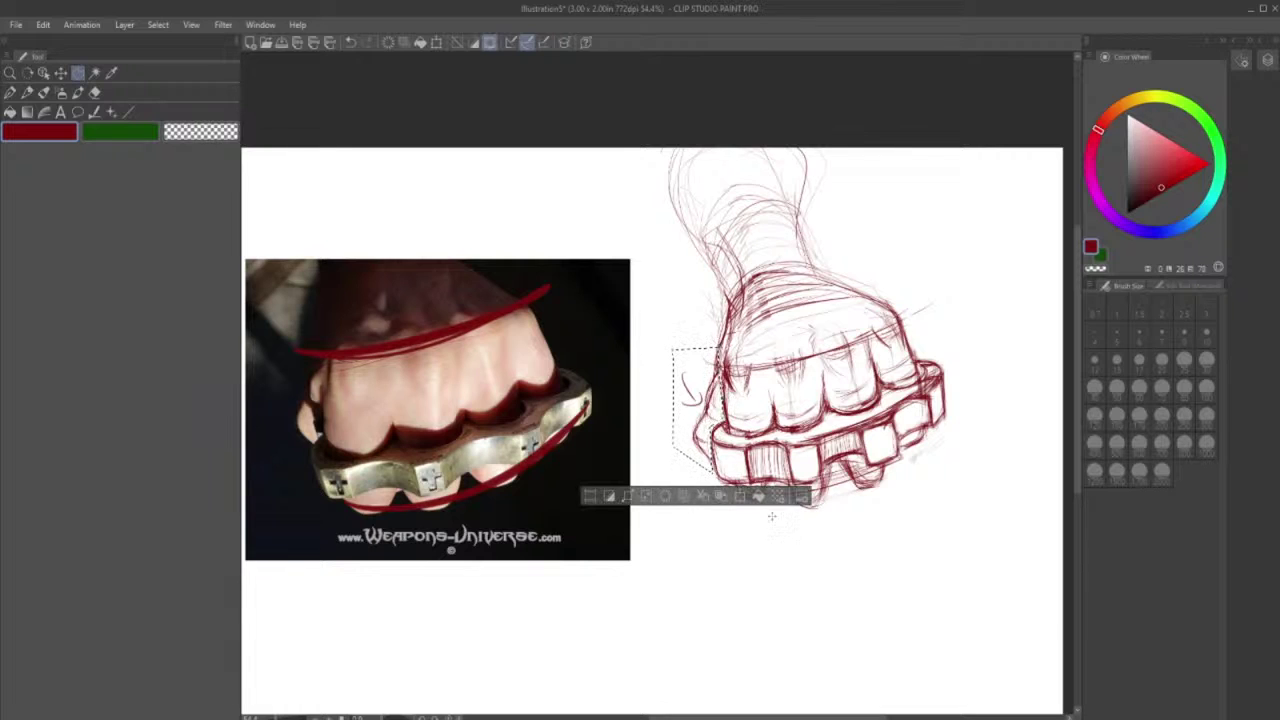
left_click(741, 497)
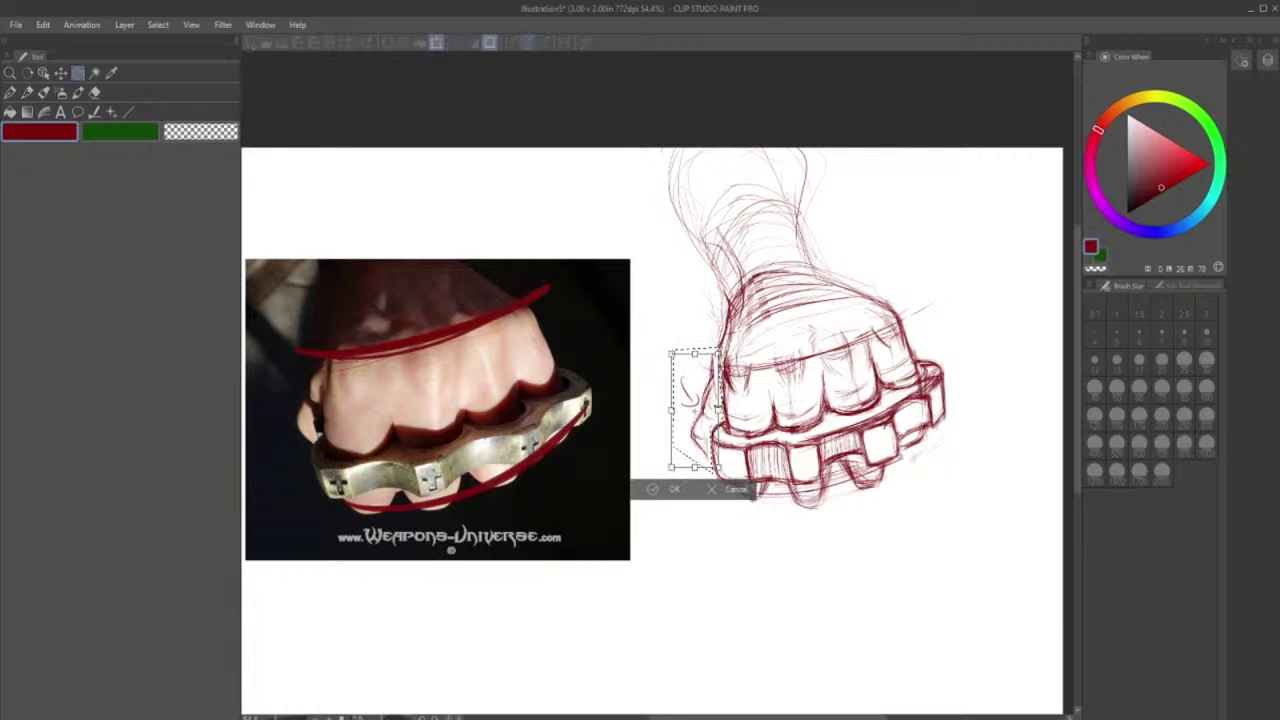
left_click(738, 498)
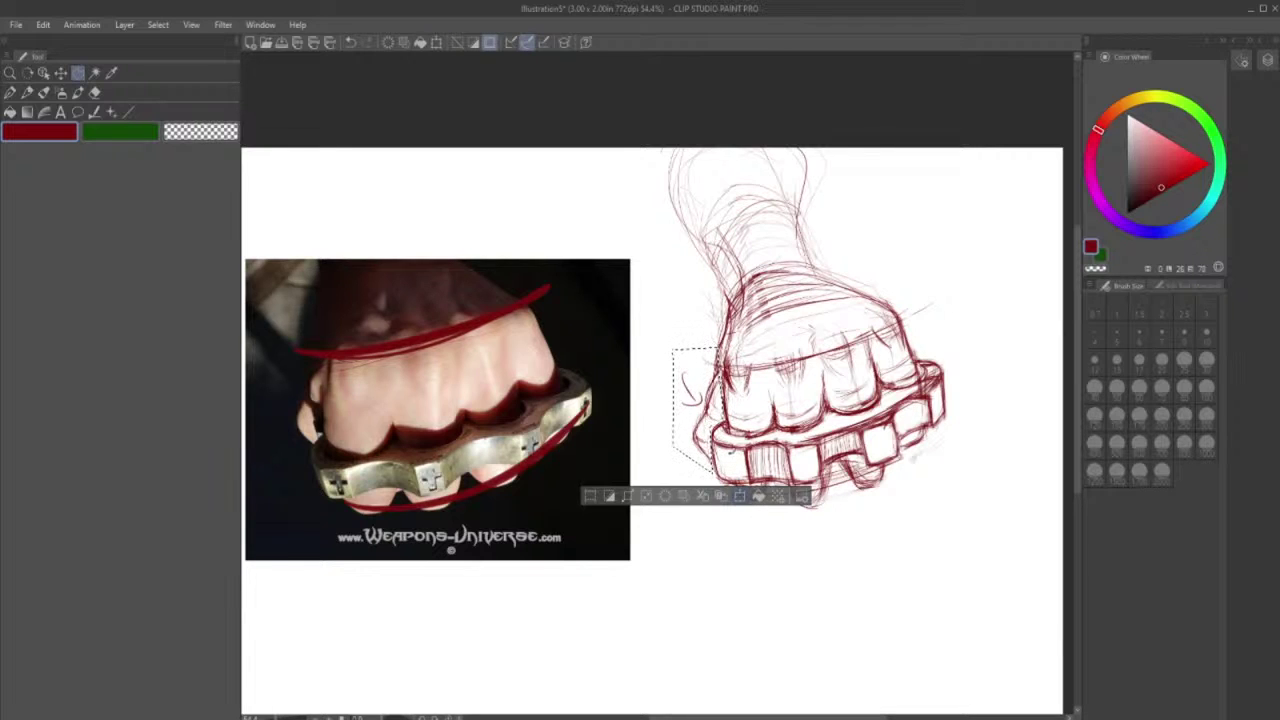
left_click(747, 495)
left_click_drag(717, 416, 719, 405)
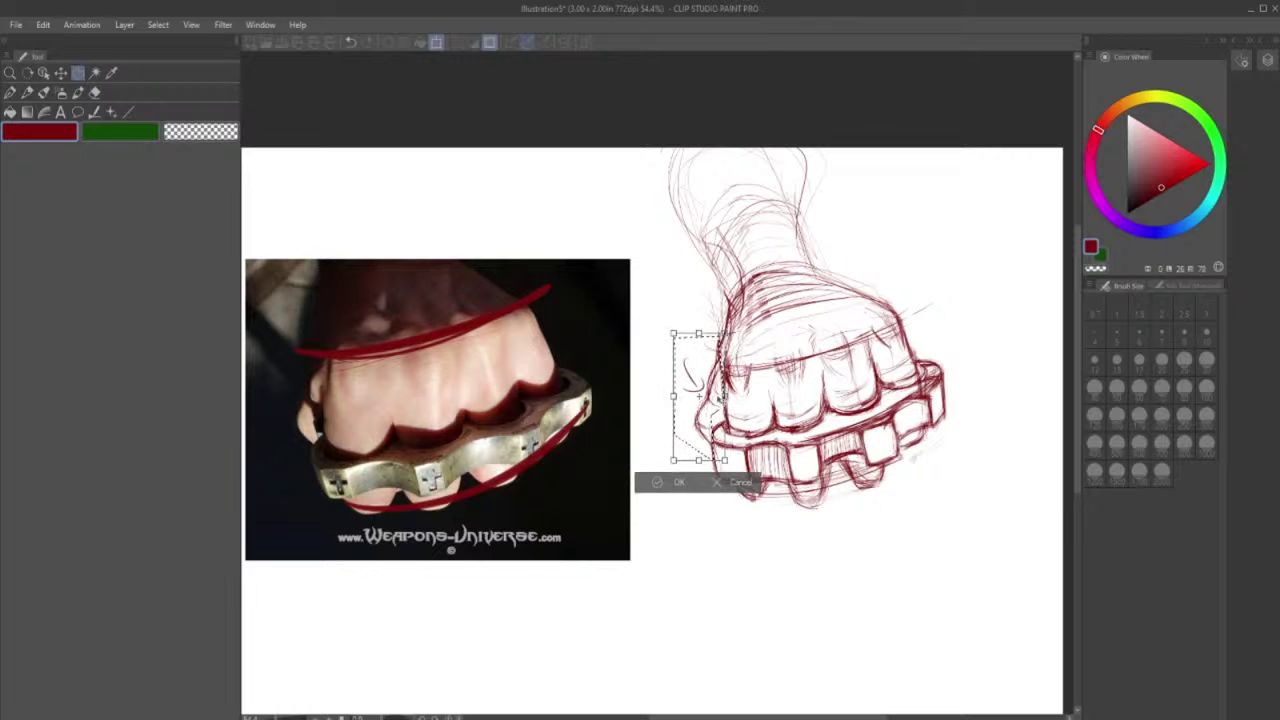
left_click(659, 486)
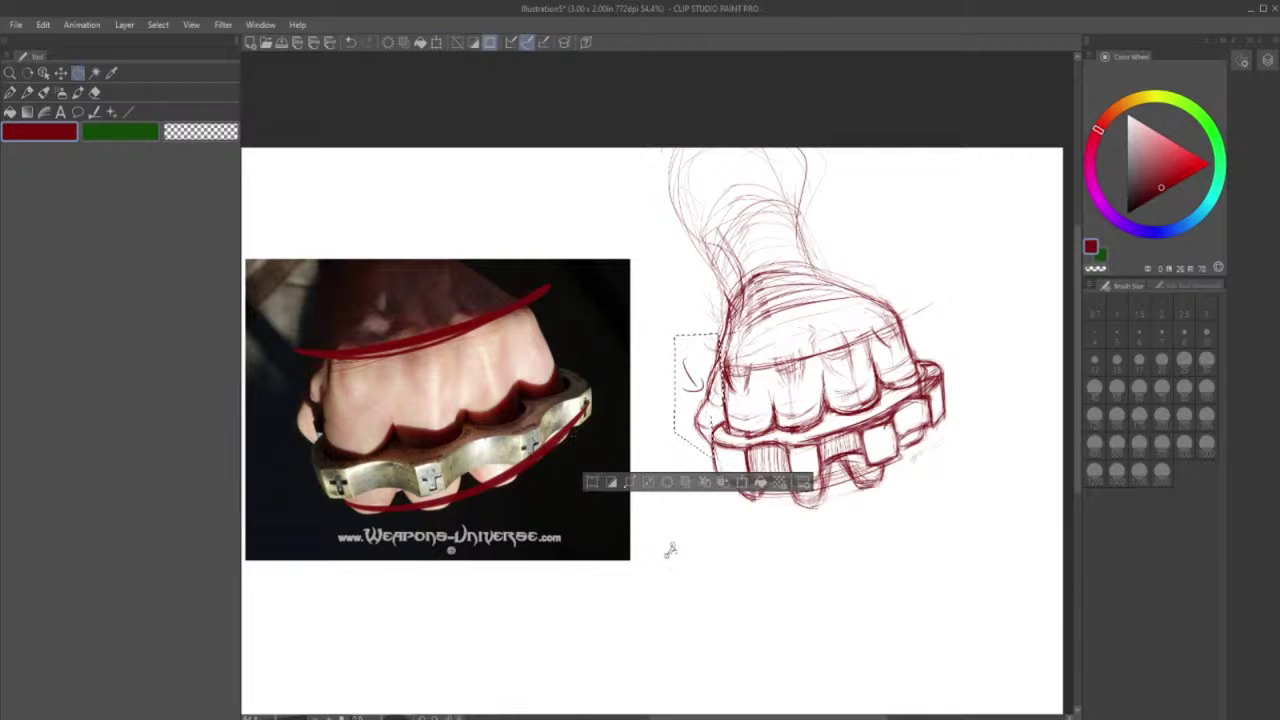
key("ctrl+d")
- Lighten the thumb's outer contour and redraw its edge from the first knuckle down to the band
left_click(95, 92)
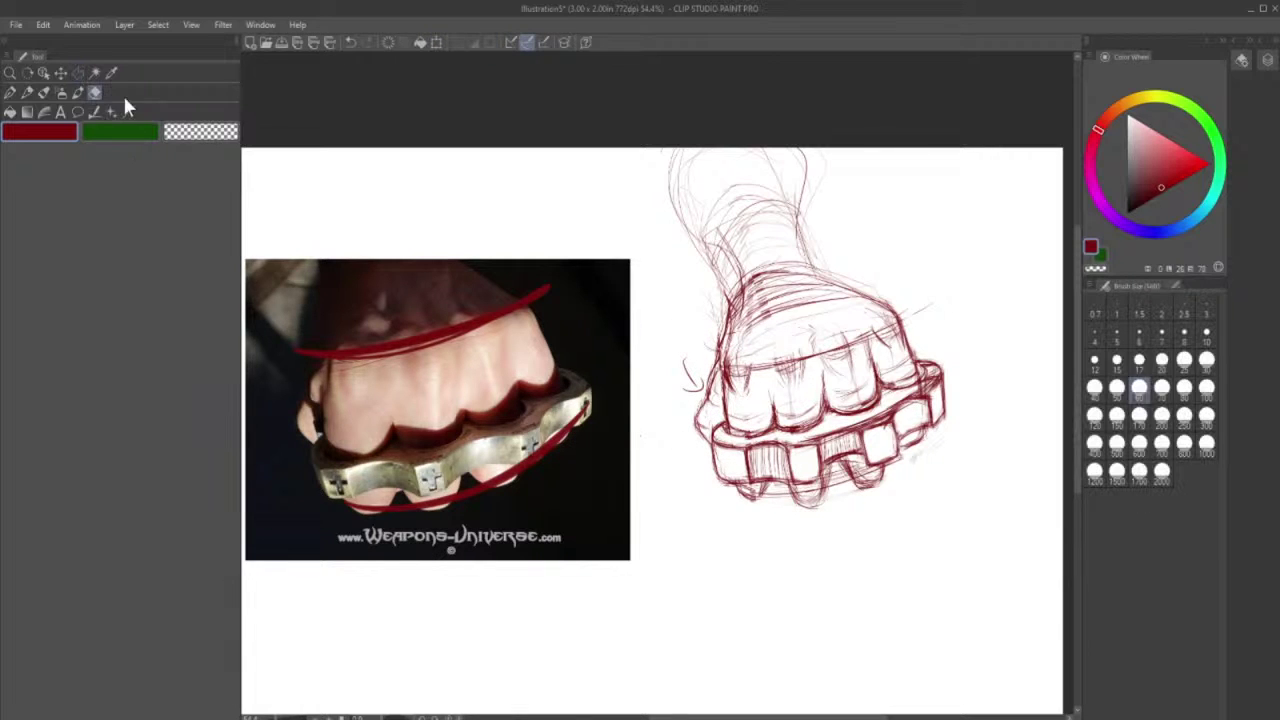
left_click_drag(714, 329, 710, 367)
left_click_drag(704, 430, 701, 428)
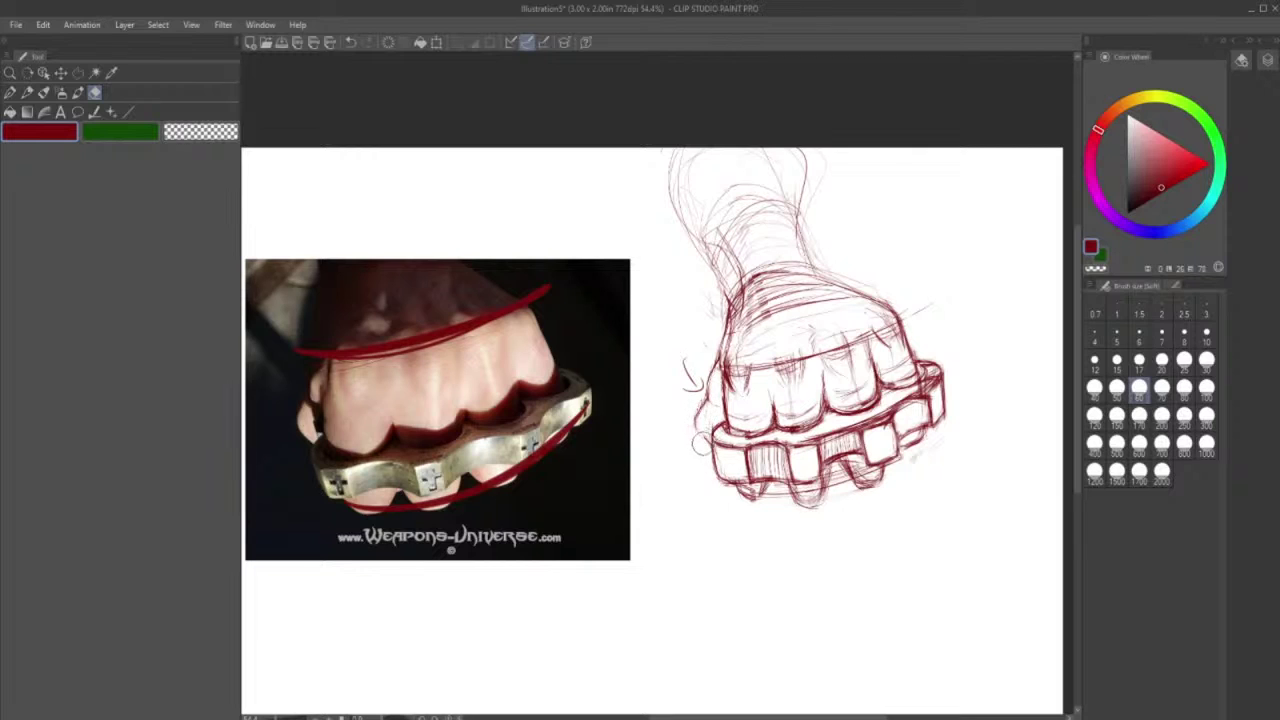
left_click(28, 92)
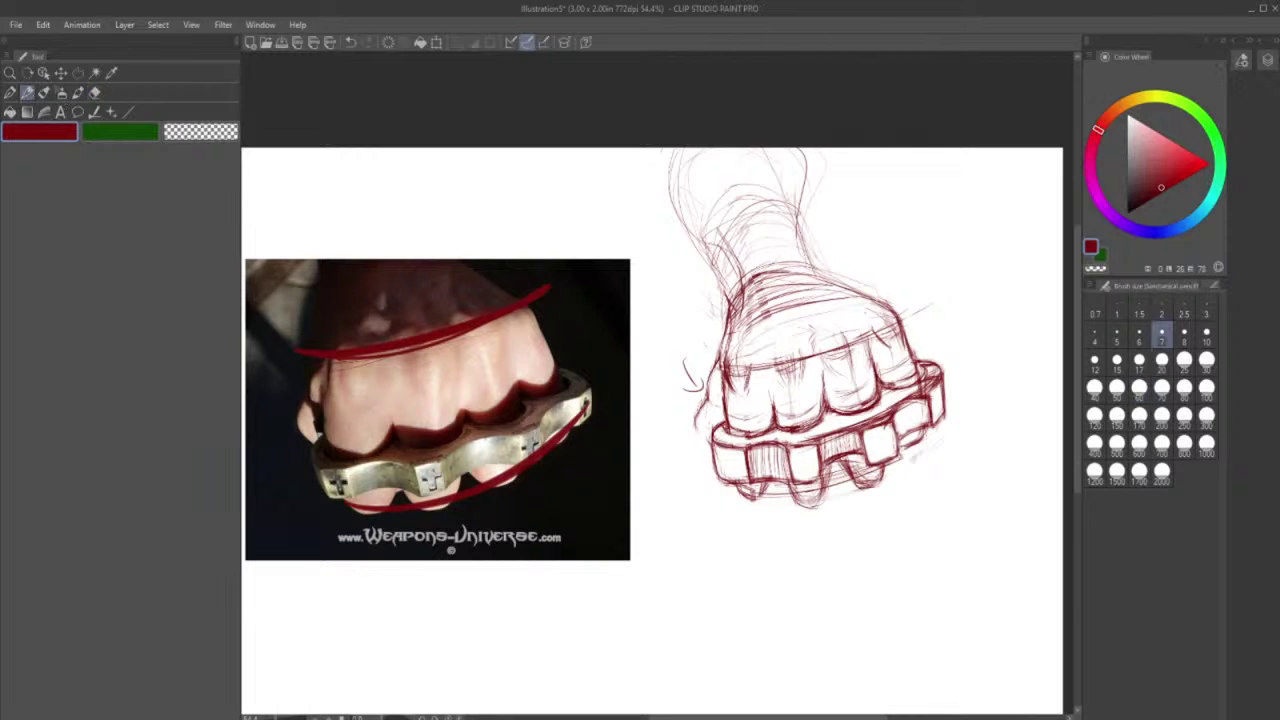
mouse_move(713, 362)
left_mouse_down()
mouse_move(708, 441)
mouse_move(710, 430)
left_mouse_up()
- Lighten the overlapping lines where the thumb meets the first finger and fade the thumb's lower outline
left_click(95, 92)
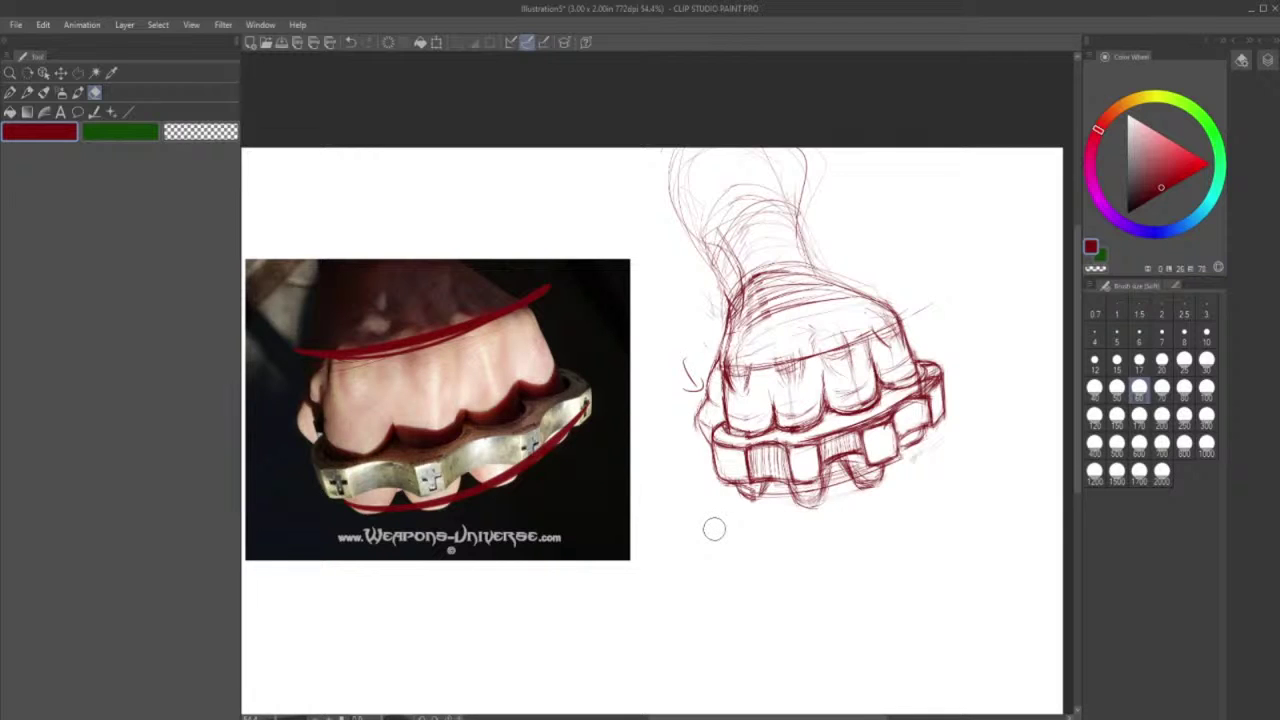
mouse_move(736, 378)
left_mouse_down()
mouse_move(714, 383)
mouse_move(729, 416)
mouse_move(724, 352)
mouse_move(734, 426)
mouse_move(722, 370)
left_mouse_up()
left_click(27, 92)
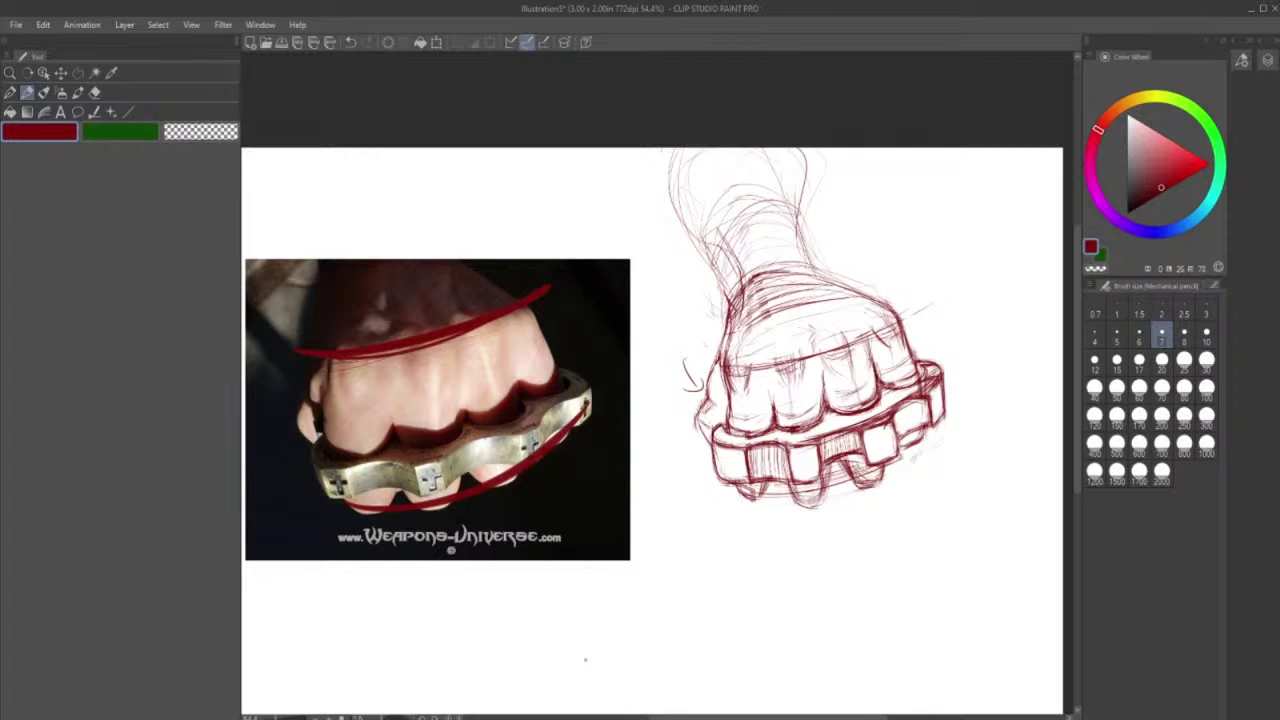
left_click(95, 92)
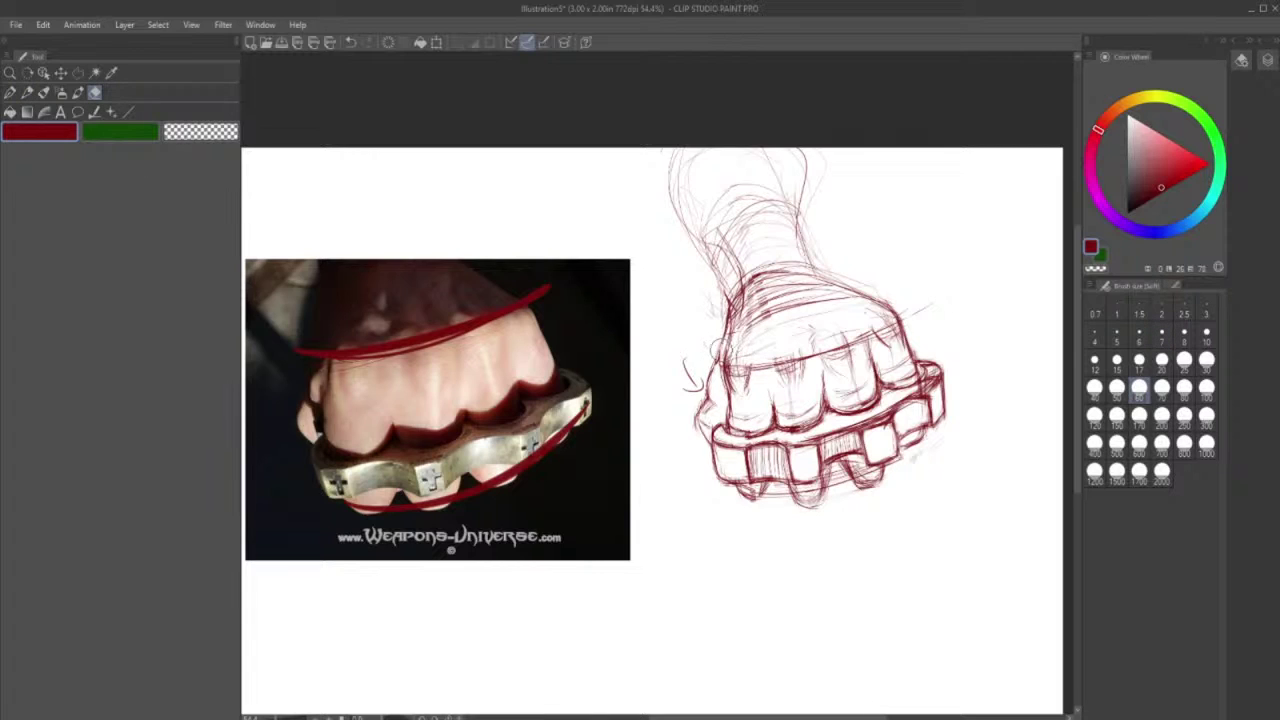
mouse_move(714, 412)
left_mouse_down()
mouse_move(714, 392)
mouse_move(701, 430)
left_mouse_up()
- Redraw the thumb's rounded outer contour and its tip just above the band's first block
left_click(27, 92)
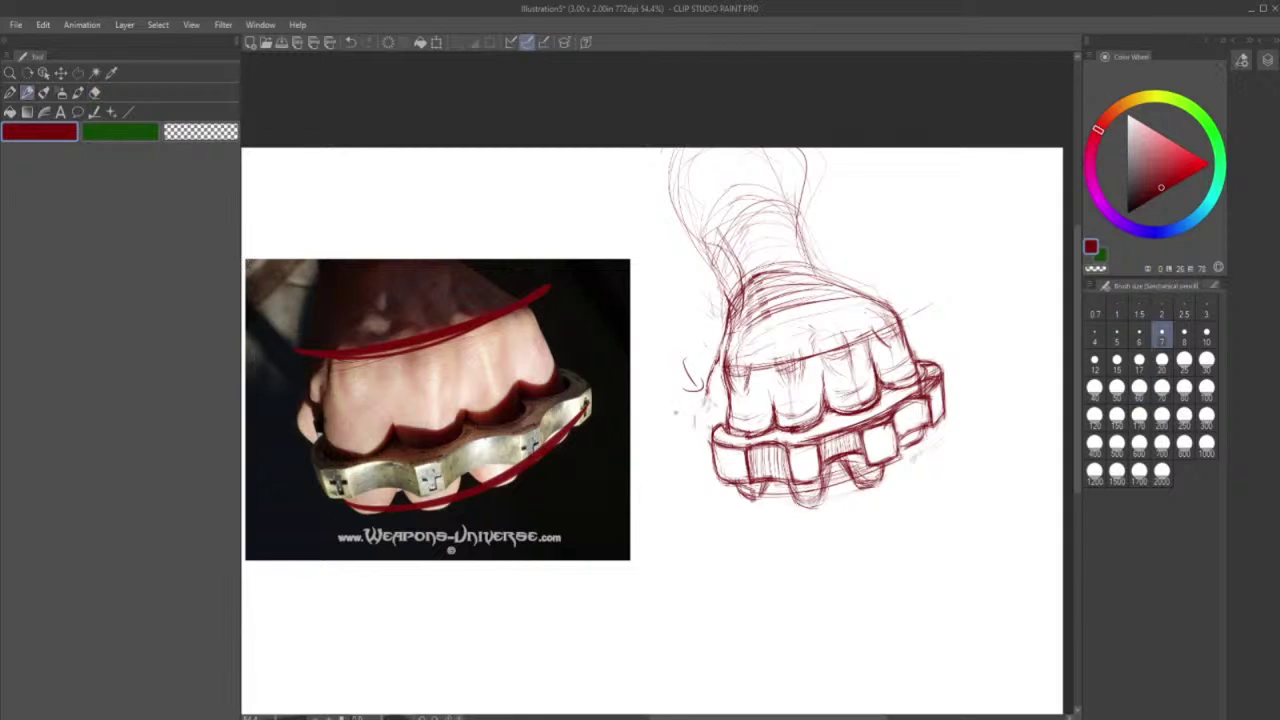
left_click_drag(708, 396, 706, 436)
left_click_drag(706, 392, 698, 424)
mouse_move(708, 420)
left_mouse_down()
mouse_move(700, 436)
mouse_move(700, 420)
left_mouse_up()
left_click_drag(708, 424, 702, 438)
- Select the fingertip below the band's third block and move it slightly upward
left_click(77, 73)
left_click(853, 496)
left_click(892, 475)
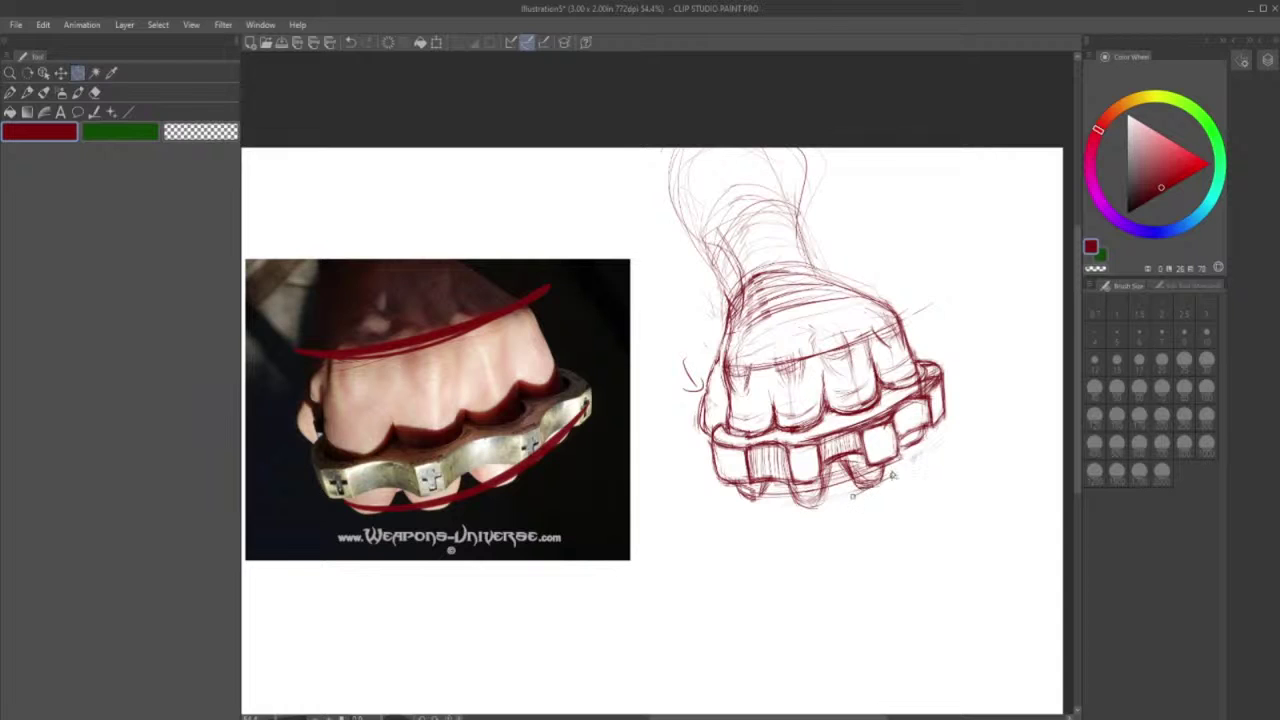
left_click(888, 461)
left_click(851, 454)
left_click(839, 459)
left_click_drag(842, 500, 870, 471)
left_click(910, 523)
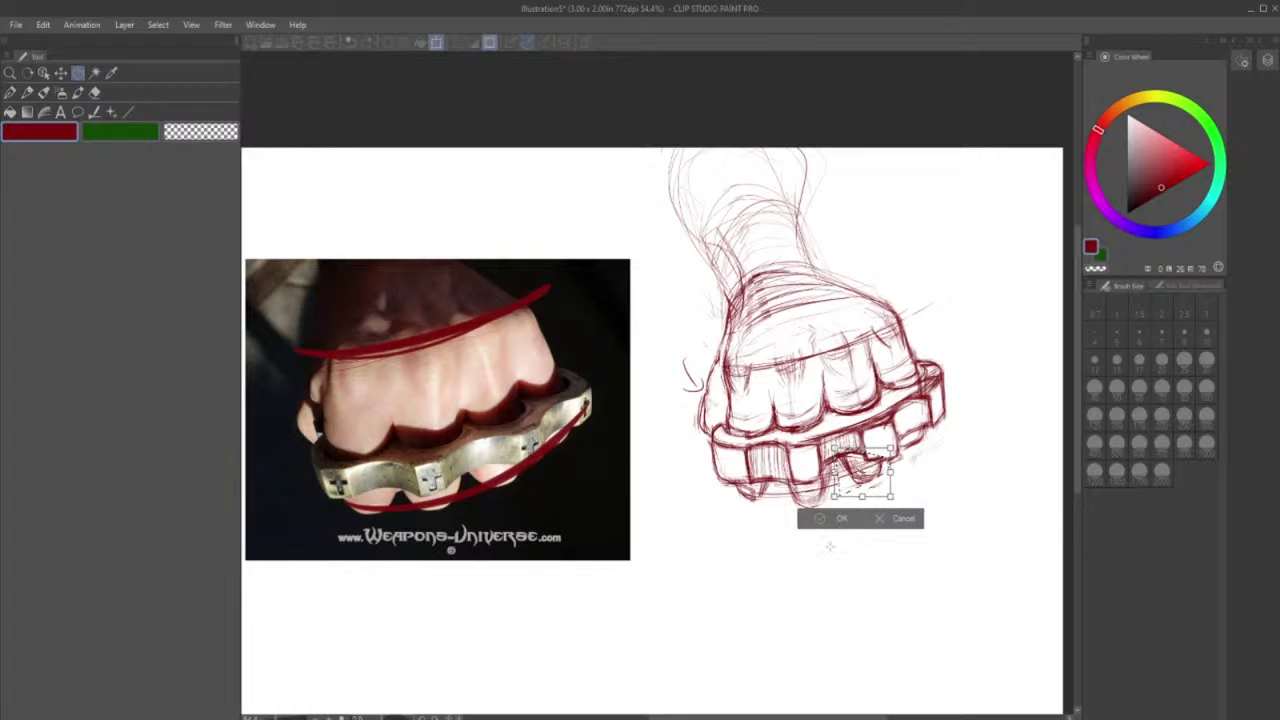
left_click(842, 518)
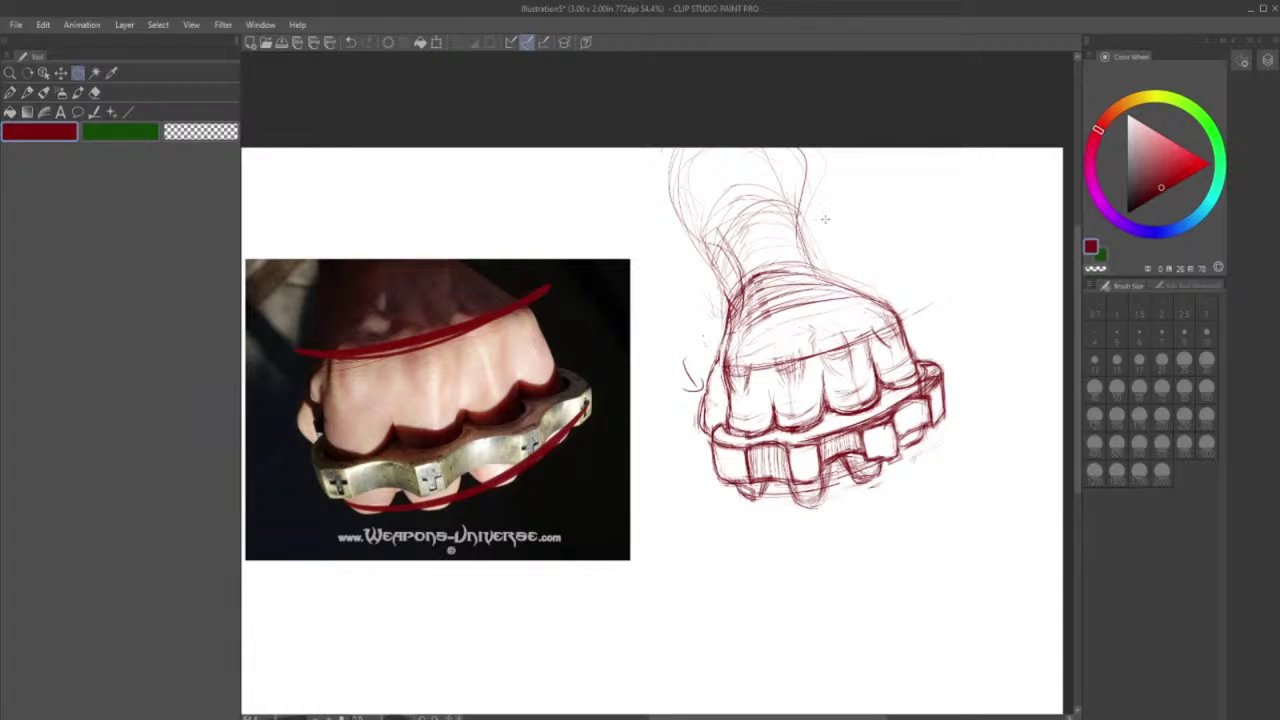
- Add curved cross-contours across the wrist and strengthen its edge on the little-finger side
left_click(27, 92)
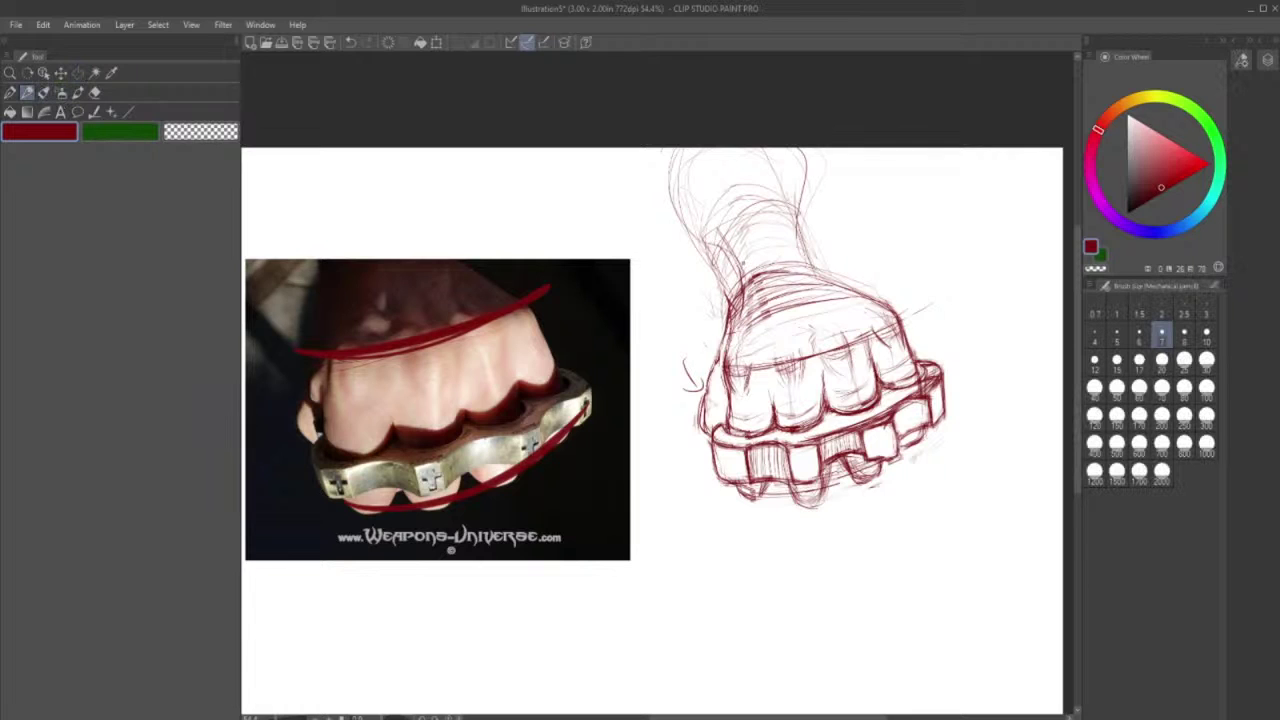
mouse_move(722, 291)
left_mouse_down()
mouse_move(745, 250)
mouse_move(795, 250)
left_mouse_up()
mouse_move(729, 292)
left_mouse_down()
mouse_move(777, 242)
mouse_move(808, 262)
left_mouse_up()
mouse_move(708, 250)
left_mouse_down()
mouse_move(783, 206)
mouse_move(809, 261)
left_mouse_up()
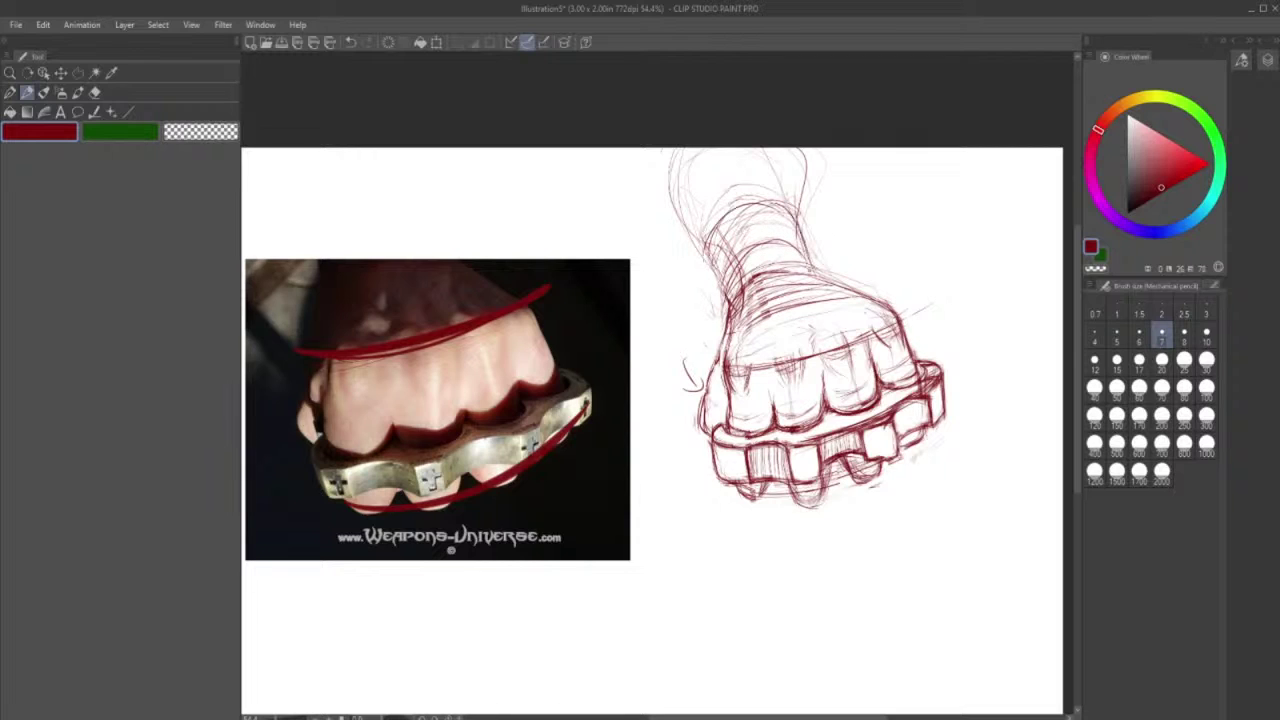
left_click_drag(795, 212, 812, 272)
left_click_drag(740, 200, 783, 208)
- Darken the thumb-side edge of the wrist and reinforce the forearm's outline and the wrist's base
mouse_move(699, 238)
left_mouse_down()
mouse_move(729, 302)
mouse_move(714, 274)
left_mouse_up()
left_click_drag(728, 336, 721, 305)
left_click_drag(721, 301, 727, 268)
mouse_move(740, 280)
left_mouse_down()
mouse_move(814, 253)
mouse_move(808, 278)
left_mouse_up()
mouse_move(730, 316)
left_mouse_down()
mouse_move(722, 280)
mouse_move(745, 262)
left_mouse_up()
mouse_move(721, 286)
left_mouse_down()
mouse_move(750, 259)
mouse_move(816, 262)
mouse_move(803, 247)
mouse_move(802, 148)
left_mouse_up()
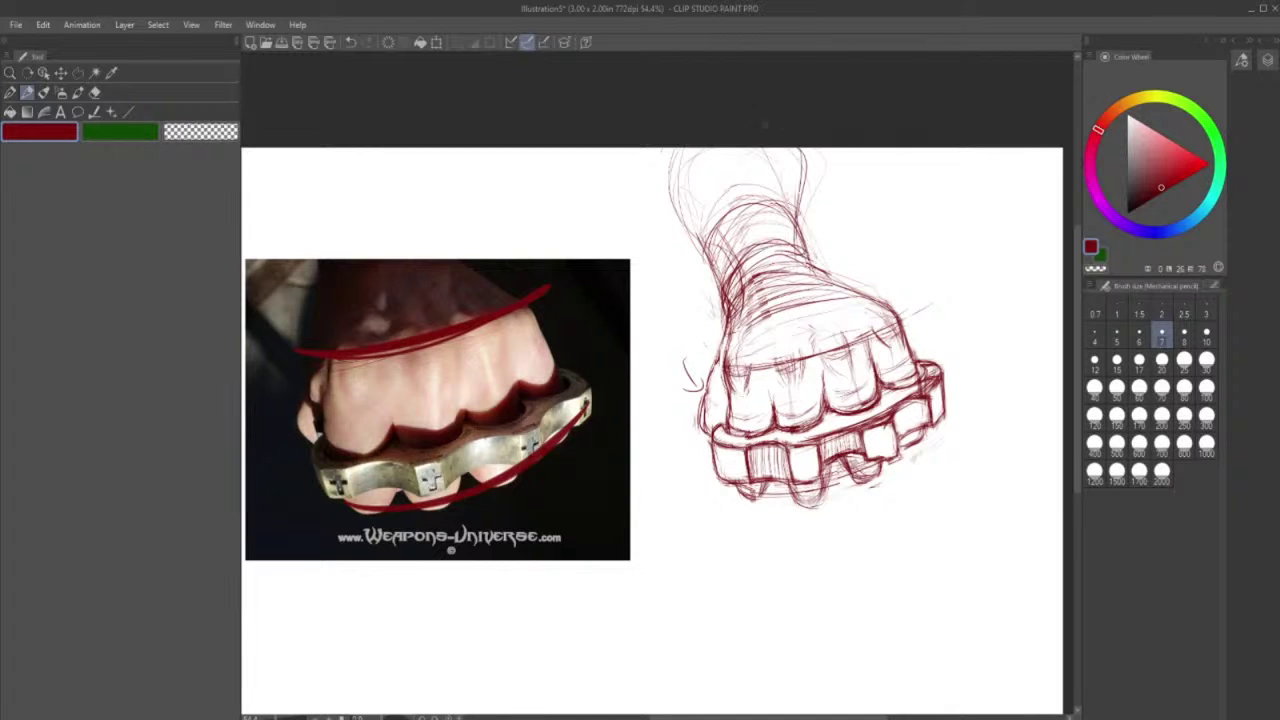
left_click_drag(700, 252, 688, 168)
- Hatch the recess between the third and end blocks and crosshatch the band's other two recesses
mouse_move(899, 443)
left_mouse_down()
mouse_move(925, 437)
mouse_move(910, 404)
mouse_move(922, 398)
mouse_move(928, 412)
left_mouse_up()
left_click_drag(900, 438, 929, 419)
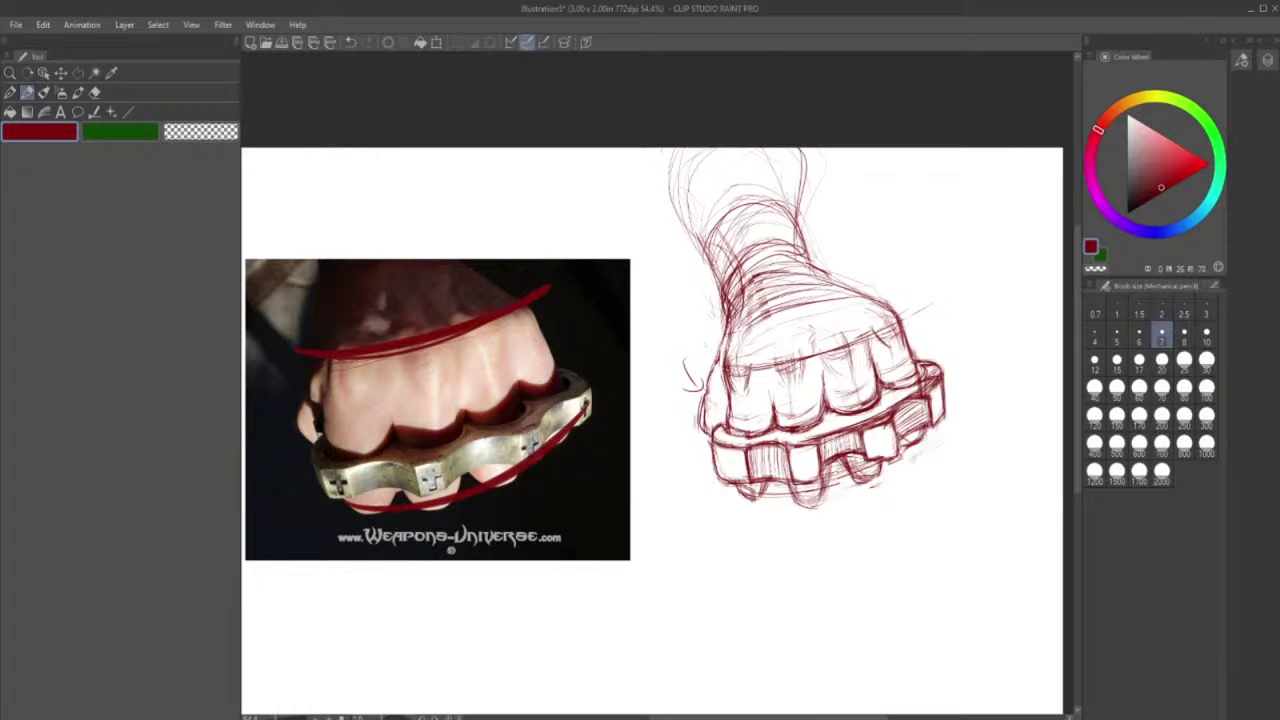
mouse_move(818, 444)
left_mouse_down()
mouse_move(846, 434)
mouse_move(855, 448)
left_mouse_up()
mouse_move(746, 456)
left_mouse_down()
mouse_move(780, 448)
mouse_move(784, 470)
left_mouse_up()
left_click_drag(756, 482, 786, 478)
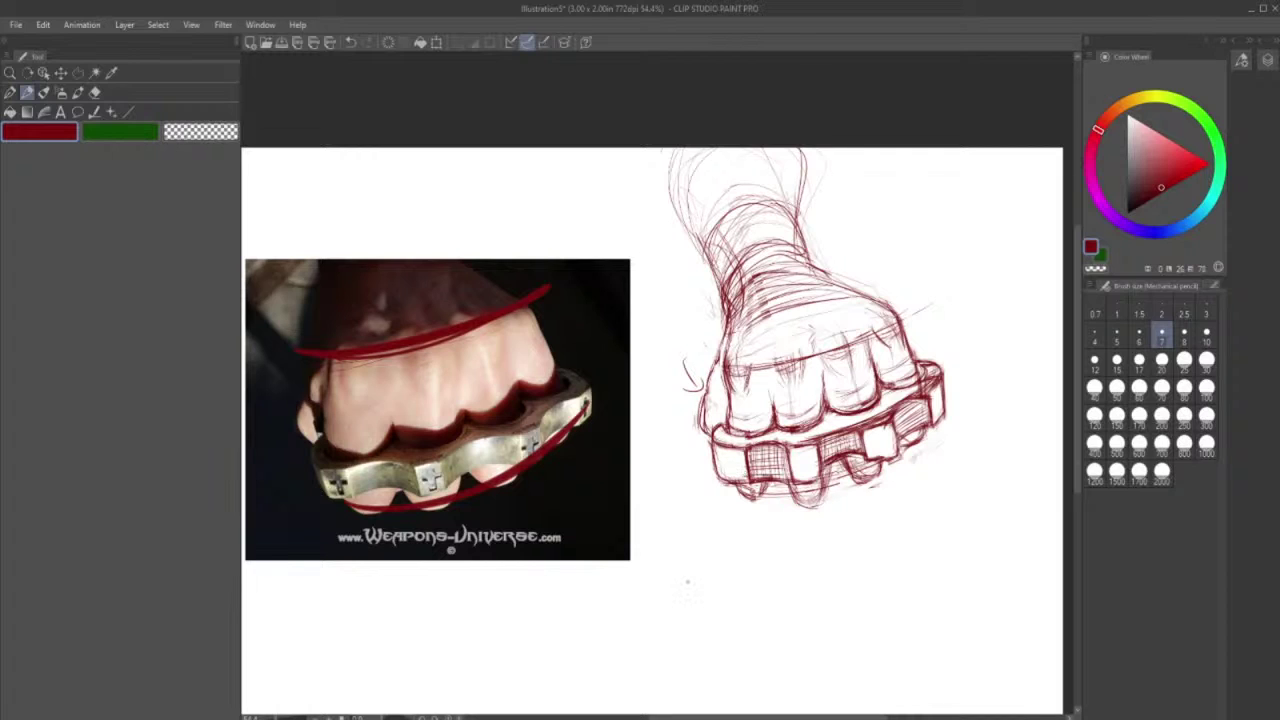
- Lighten the third block's face, redraw its edges and reinforce the lower edges of the first two blocks
left_click(96, 93)
left_click_drag(886, 443, 875, 450)
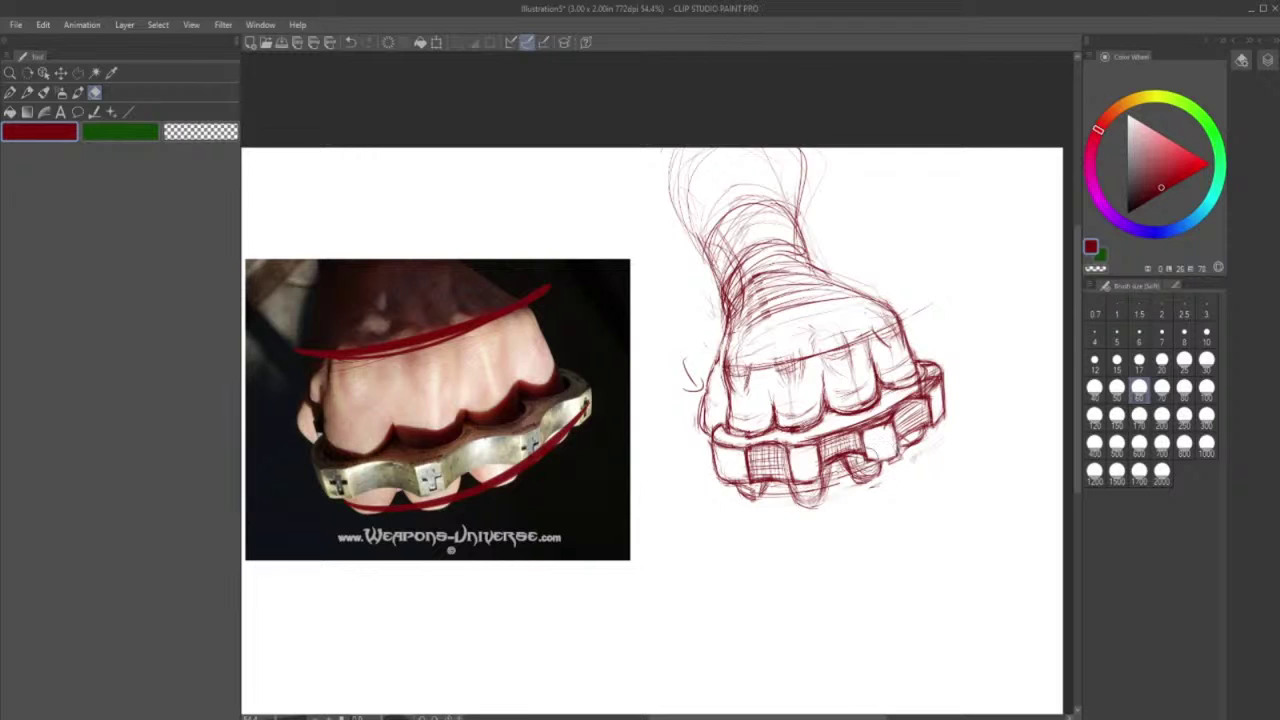
left_click(27, 92)
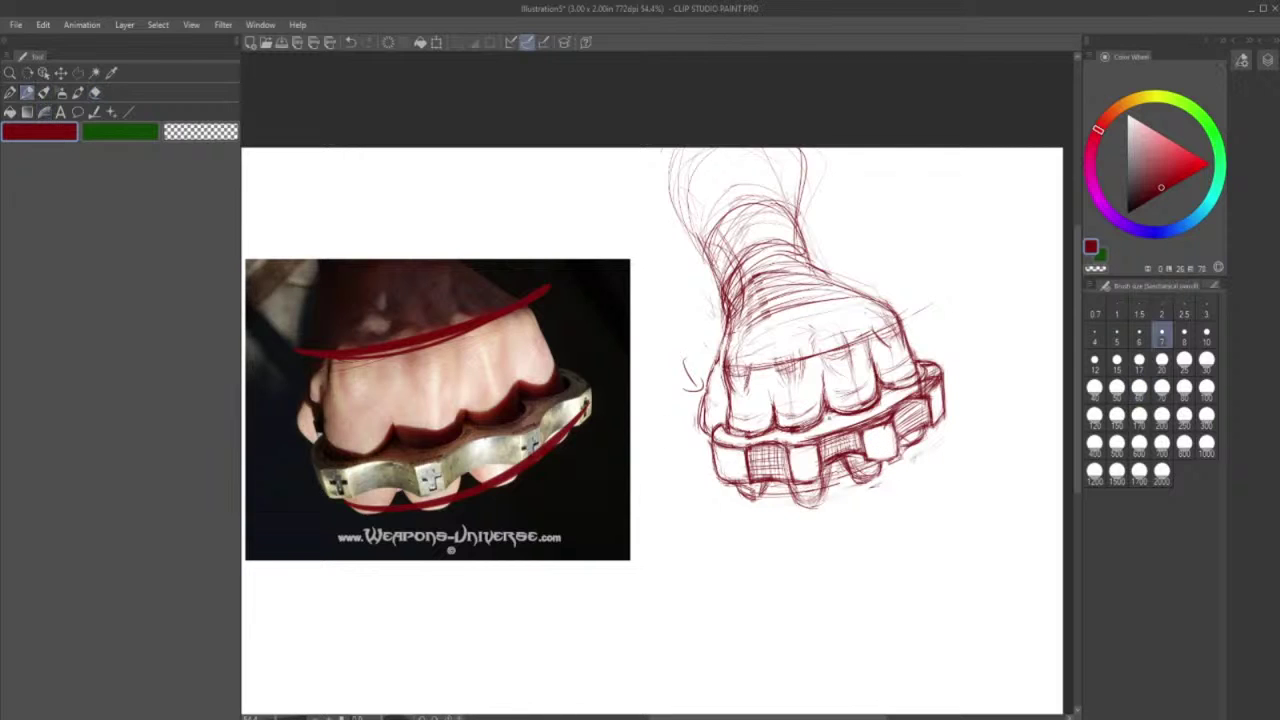
left_click_drag(868, 466, 896, 456)
mouse_move(892, 422)
left_mouse_down()
mouse_move(897, 456)
mouse_move(884, 467)
left_mouse_up()
left_click_drag(796, 482, 822, 476)
left_click_drag(716, 466, 744, 488)
- Lighten the band's top surface and front edge along the full row of fingers
key("e")
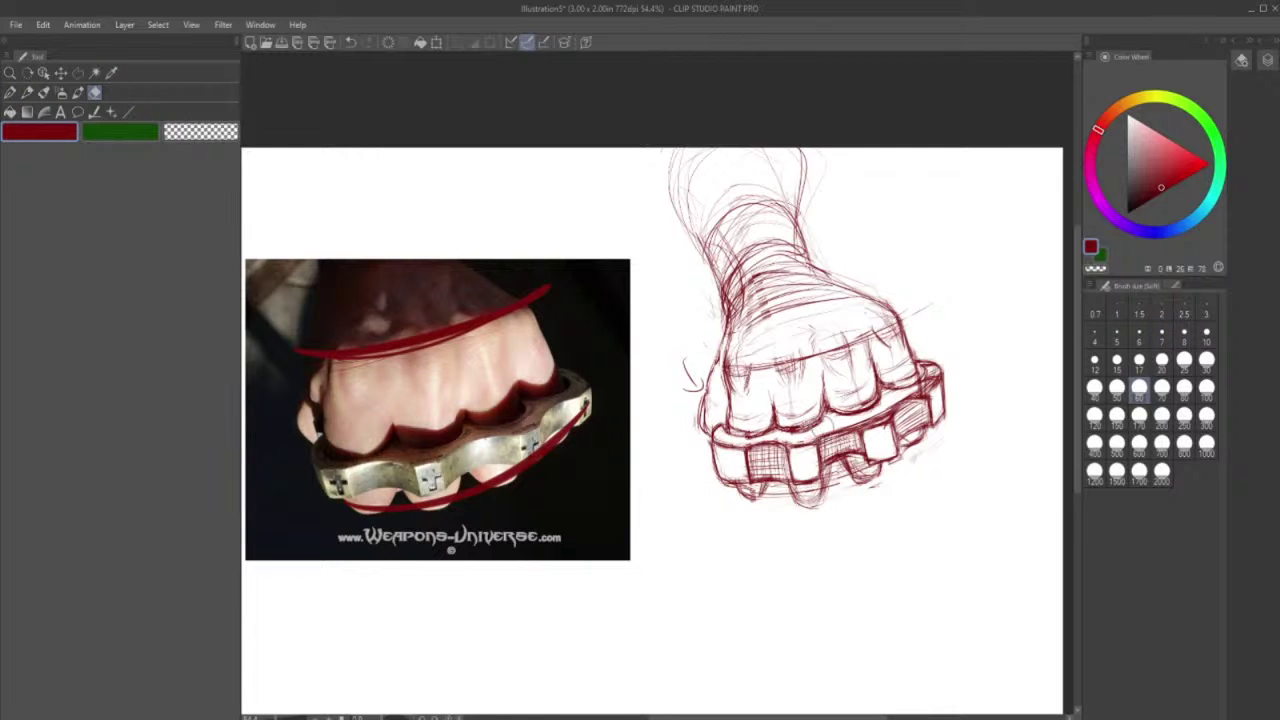
mouse_move(815, 434)
left_mouse_down()
mouse_move(880, 418)
mouse_move(932, 370)
mouse_move(927, 382)
mouse_move(948, 370)
mouse_move(948, 429)
left_mouse_up()
mouse_move(712, 414)
left_mouse_down()
mouse_move(747, 451)
mouse_move(880, 424)
mouse_move(914, 396)
left_mouse_up()
- Undo the last two strokes and darken the band's upper front edge between the third and end blocks
key("p")
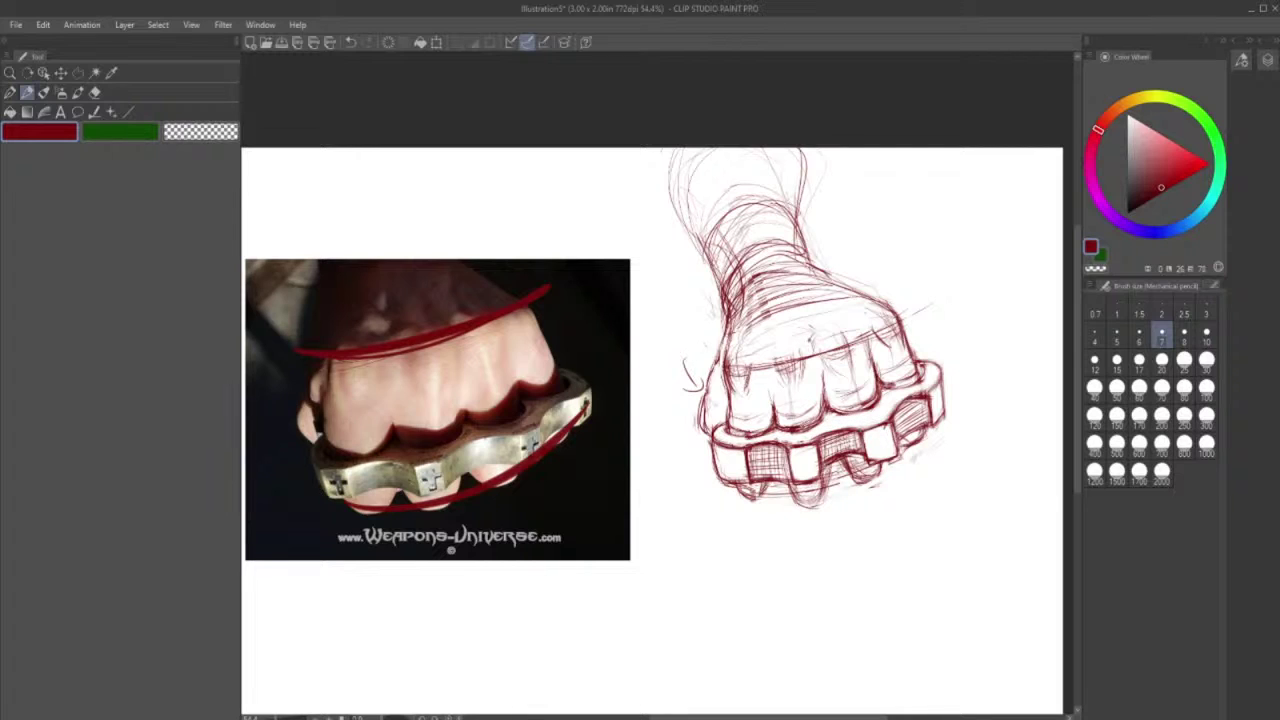
left_click(350, 42)
left_click(350, 42)
left_click_drag(892, 417, 919, 400)
- Clean the second block's face and darken its side edge and the end block's outer edge
left_click(95, 92)
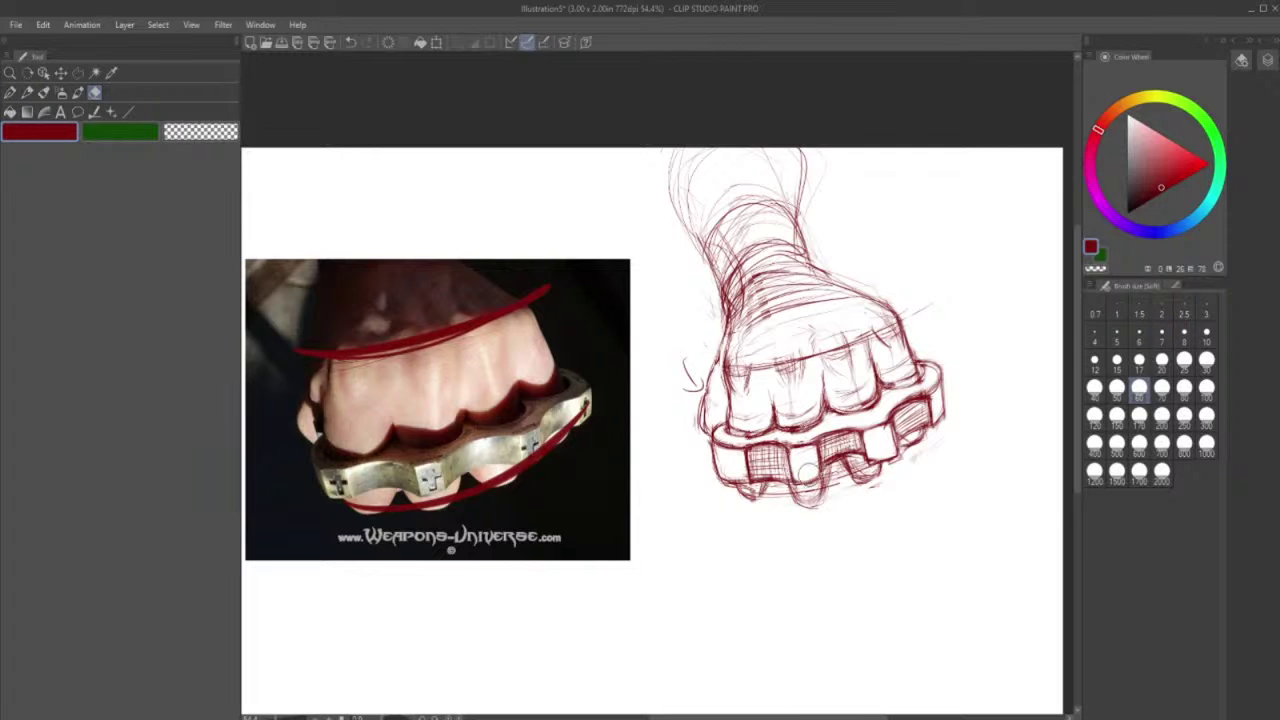
left_click(28, 92)
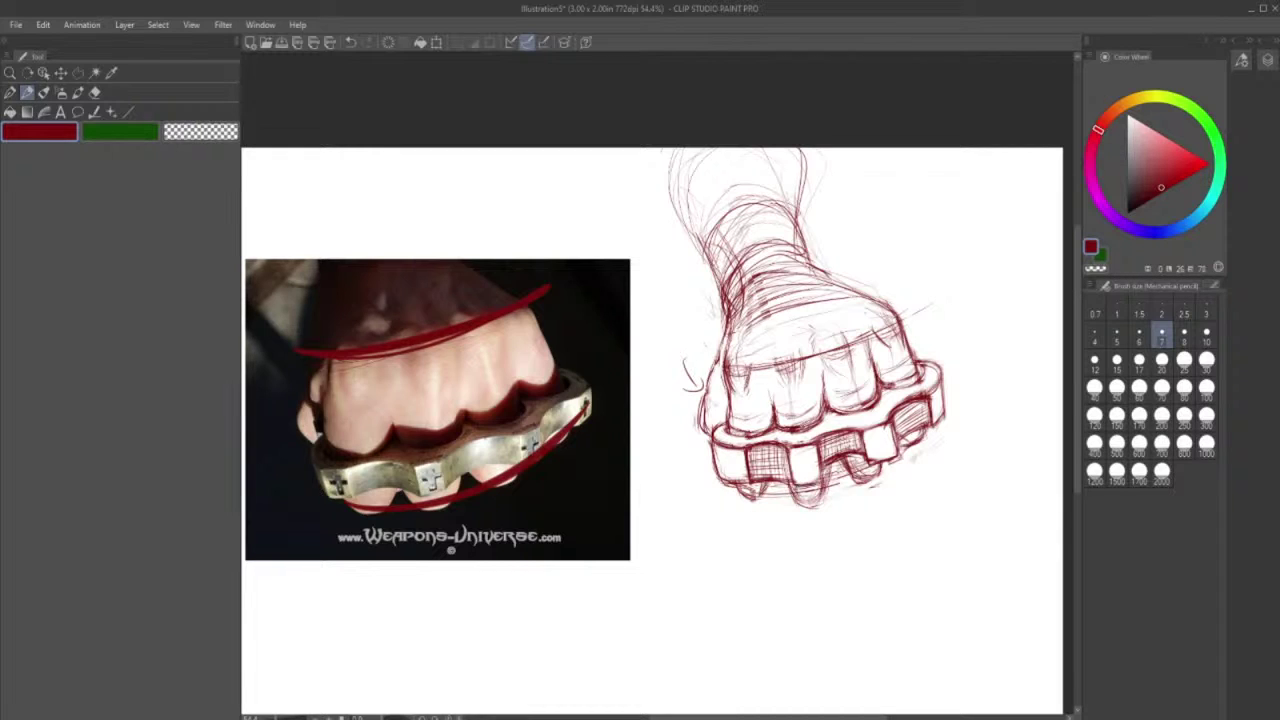
left_click_drag(818, 443, 821, 478)
mouse_move(930, 400)
left_mouse_down()
mouse_move(932, 426)
mouse_move(942, 400)
mouse_move(944, 421)
left_mouse_up()
- Clear stray marks from the second and third blocks and redraw the second's side edge and the third's lower edge
left_click(95, 92)
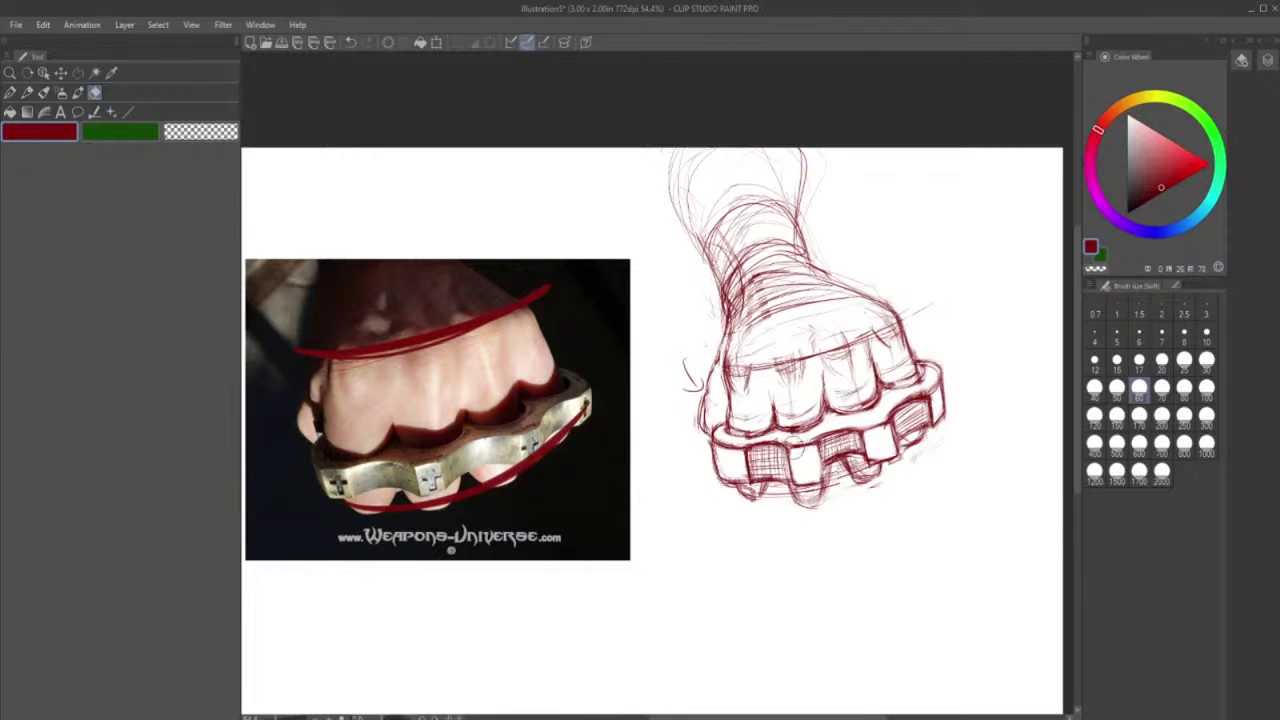
left_click(28, 92)
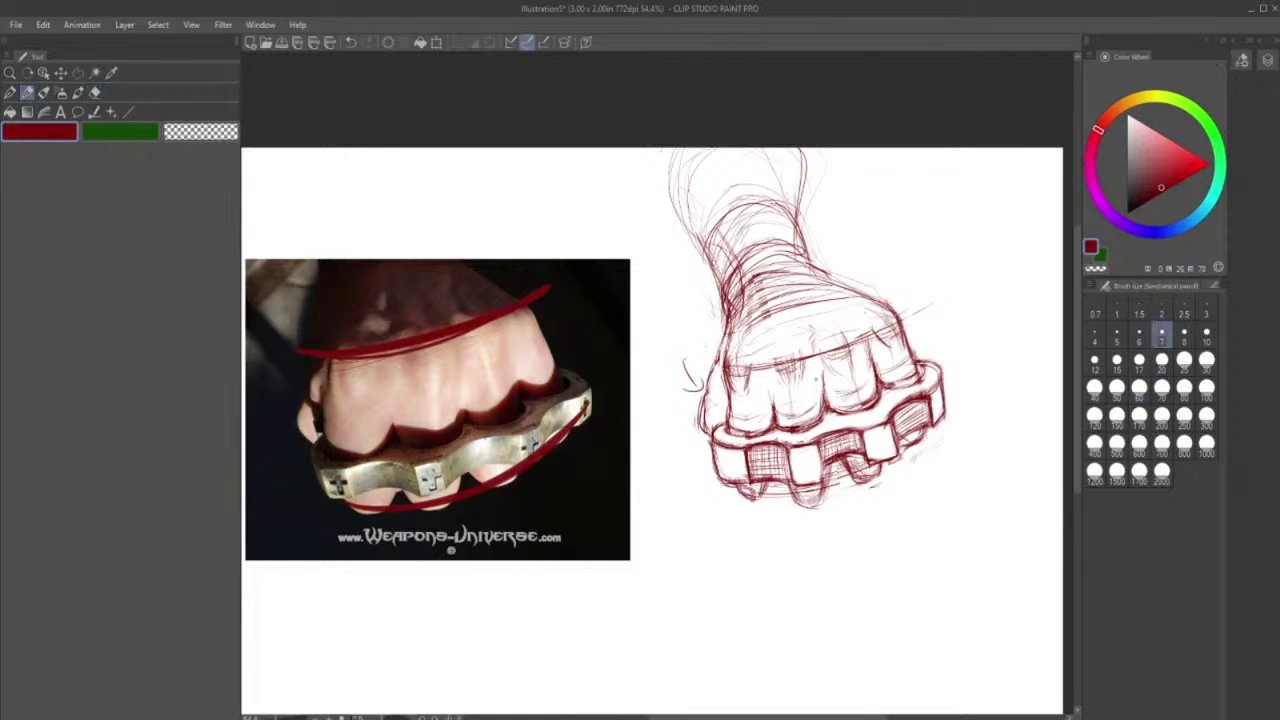
left_click_drag(822, 448, 819, 478)
left_click(95, 92)
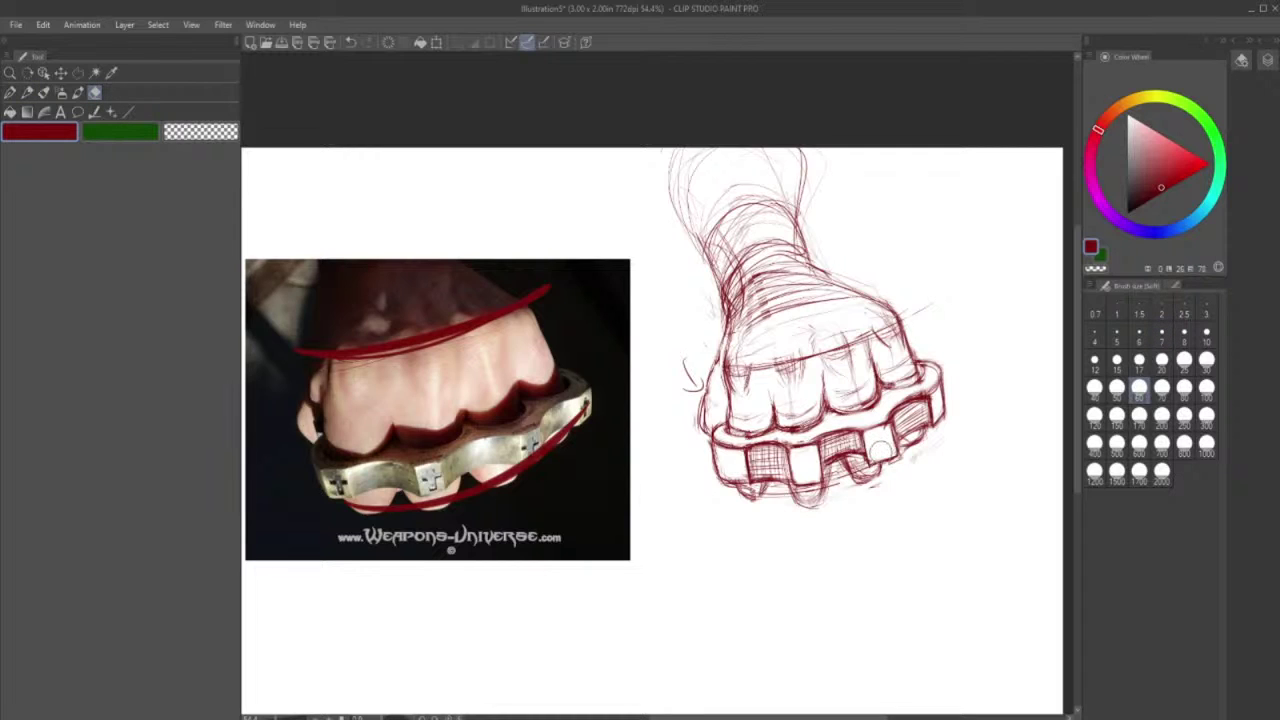
left_click(29, 92)
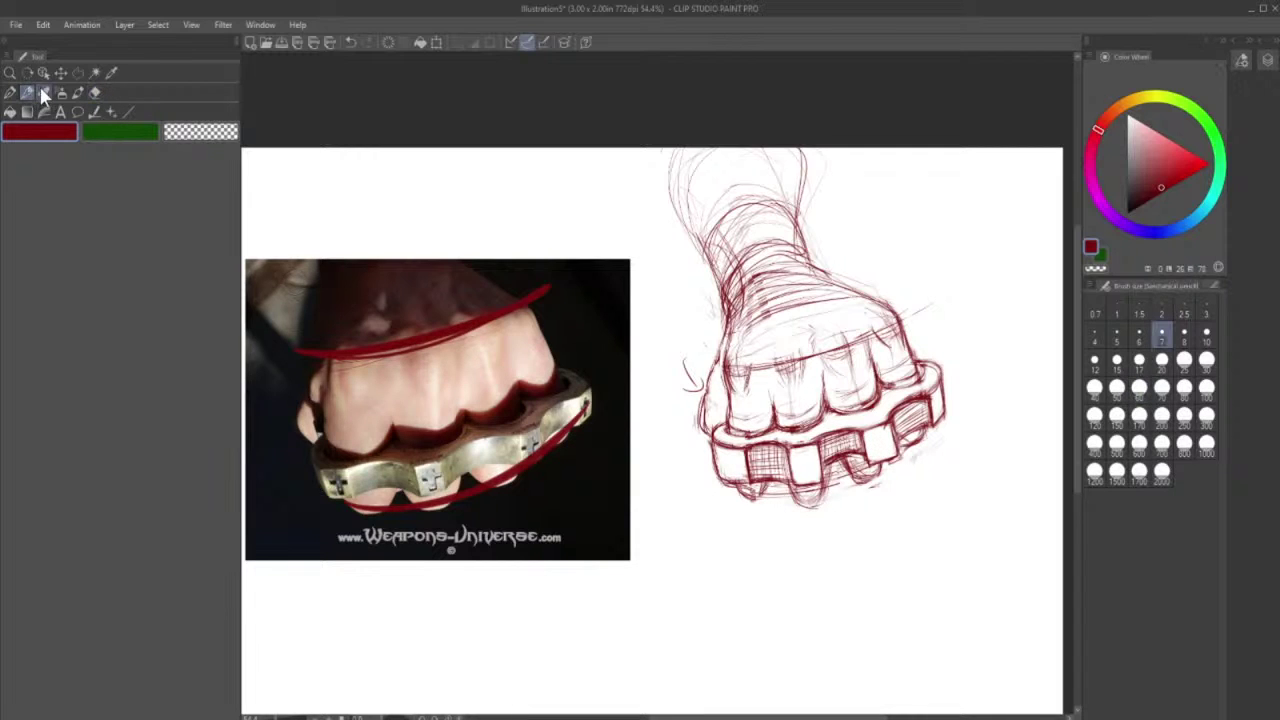
left_click_drag(872, 470, 895, 460)
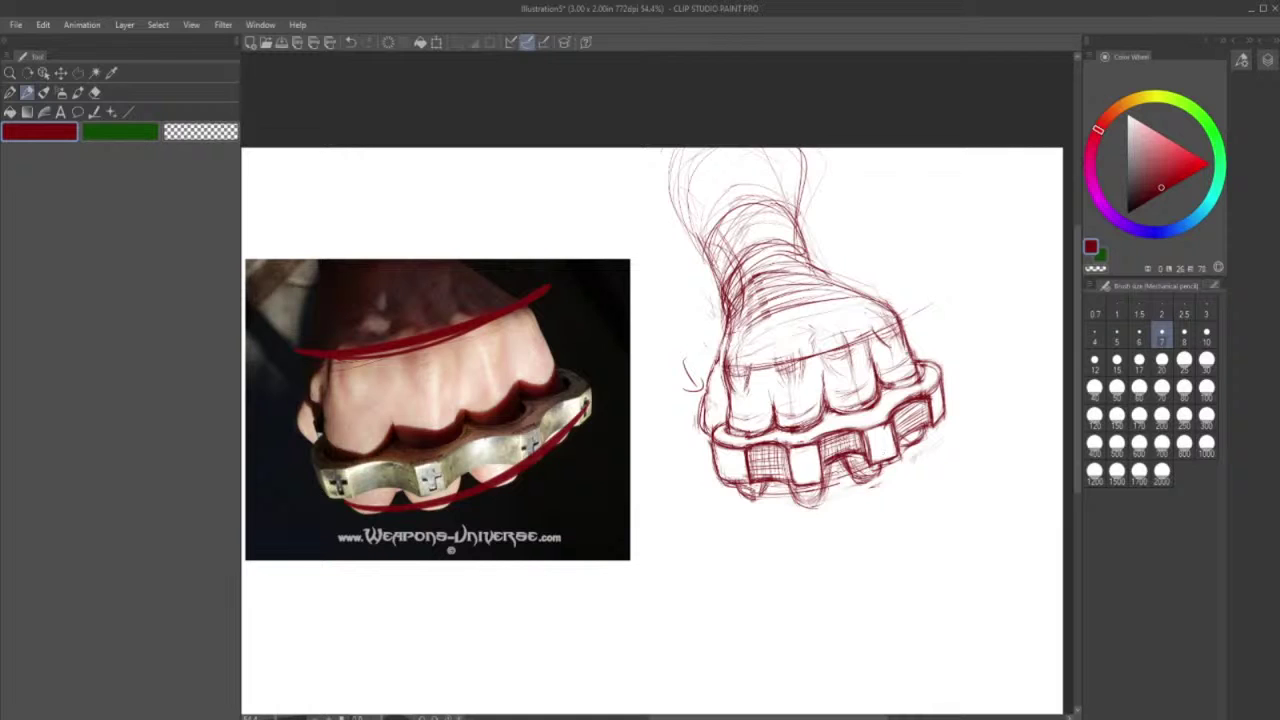
- Darken the fist's outer finger edges and hatch shadows beneath the joint line across the fingers
left_click_drag(911, 374, 887, 303)
left_click_drag(734, 396, 724, 326)
mouse_move(786, 382)
left_mouse_down()
mouse_move(774, 368)
mouse_move(849, 338)
mouse_move(827, 368)
mouse_move(857, 334)
left_mouse_up()
mouse_move(867, 368)
left_mouse_down()
mouse_move(861, 334)
mouse_move(858, 369)
left_mouse_up()
mouse_move(865, 345)
left_mouse_down()
mouse_move(857, 369)
mouse_move(833, 376)
left_mouse_up()
mouse_move(861, 355)
left_mouse_down()
mouse_move(853, 373)
mouse_move(833, 371)
left_mouse_up()
mouse_move(833, 370)
left_mouse_down()
mouse_move(855, 374)
mouse_move(858, 354)
mouse_move(881, 342)
left_mouse_up()
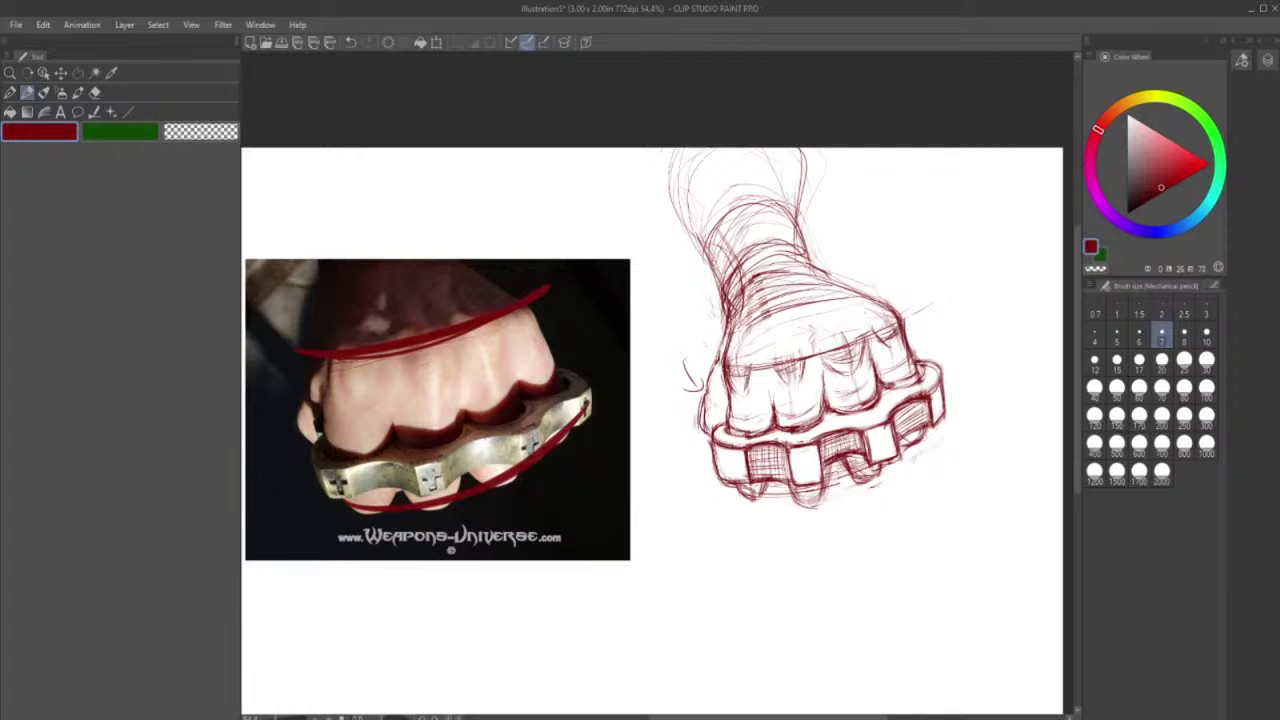
left_click_drag(802, 364, 730, 375)
- Shade the fingertip below the second block and darken the recess edge beside the end block
left_click_drag(827, 493, 806, 508)
mouse_move(832, 466)
left_mouse_down()
mouse_move(824, 496)
mouse_move(796, 508)
left_mouse_up()
mouse_move(905, 448)
left_mouse_down()
mouse_move(927, 438)
mouse_move(924, 423)
left_mouse_up()
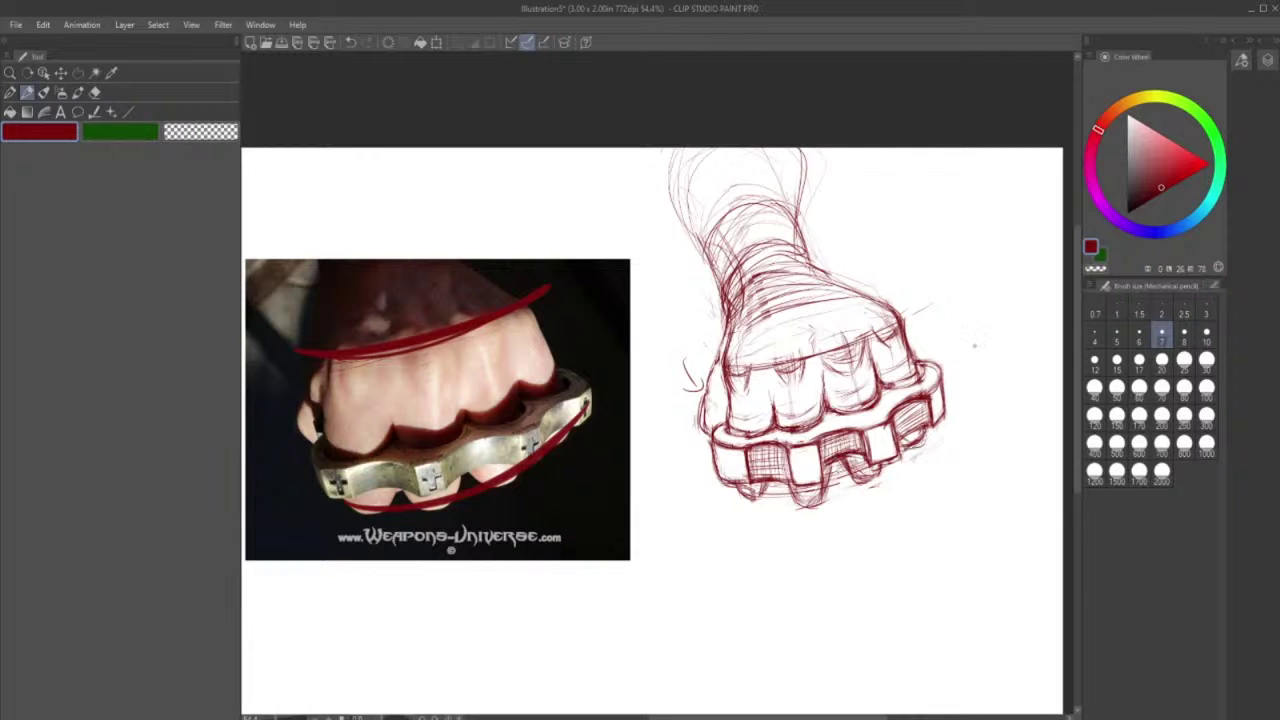
- Group the fist sketch layer and its brass-knuckles reference photo in a new layer folder and hide the folder
left_click(1266, 45)
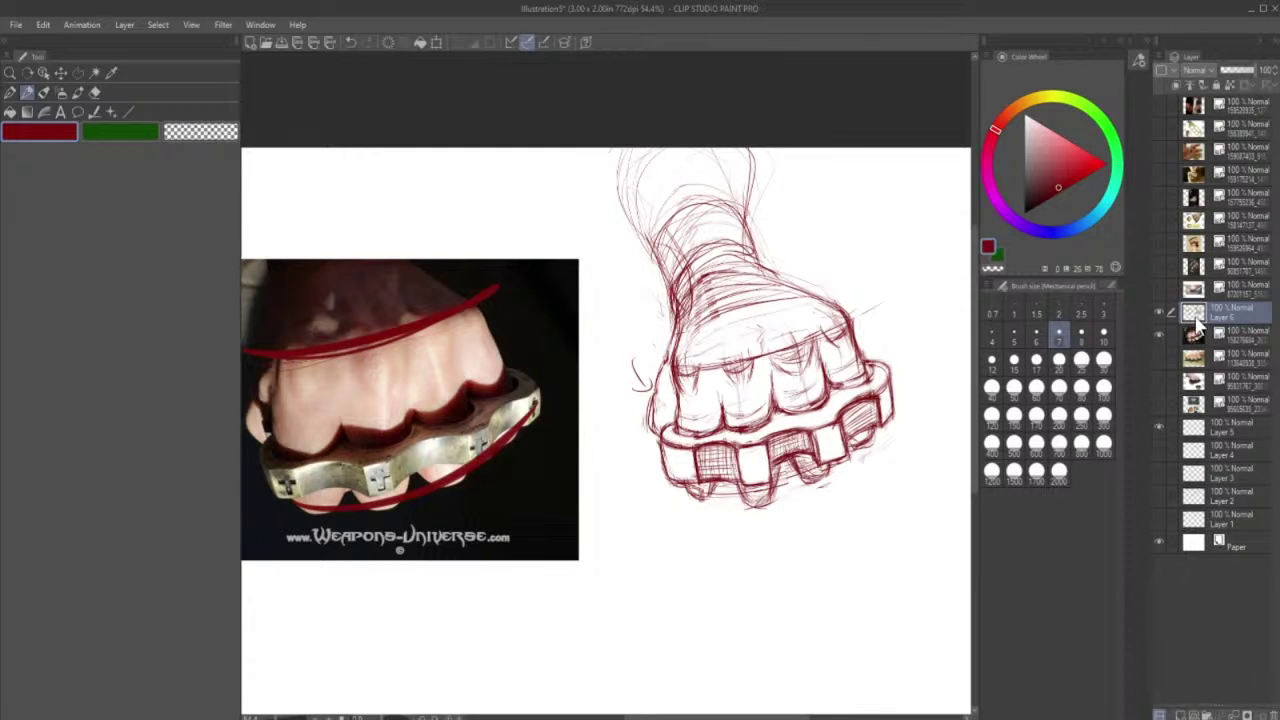
left_click(1209, 715)
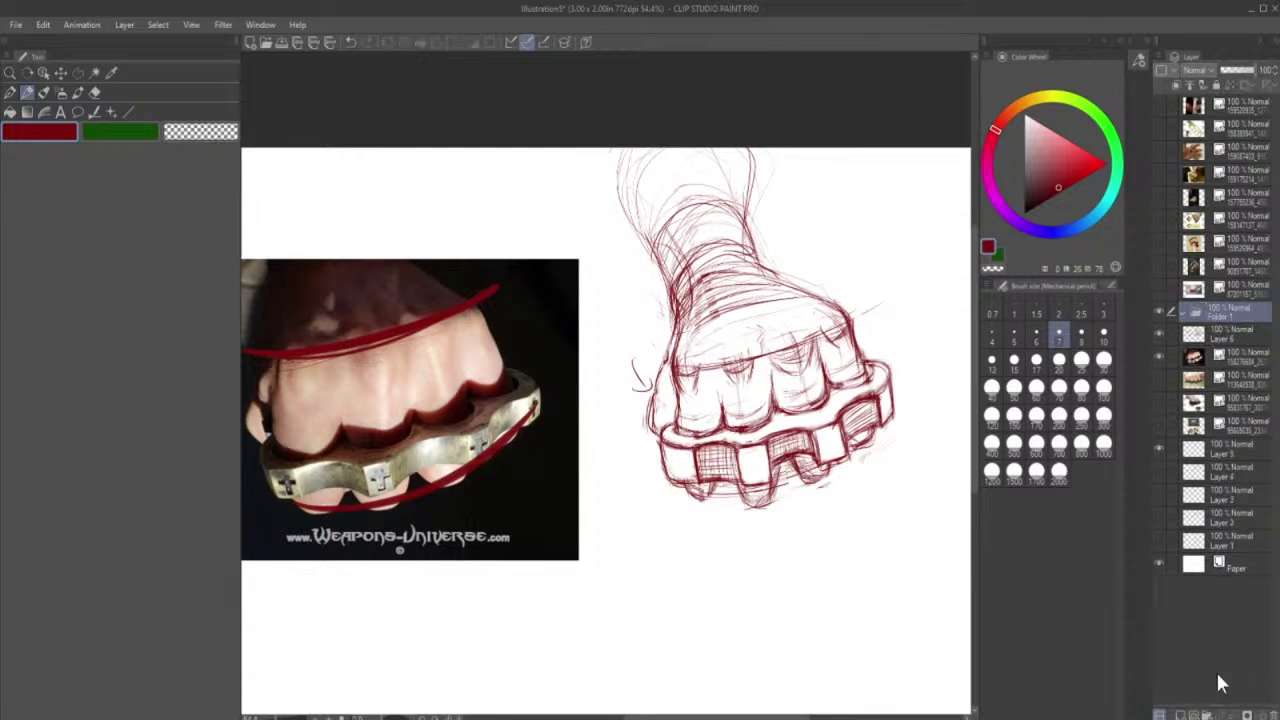
left_click(1217, 345)
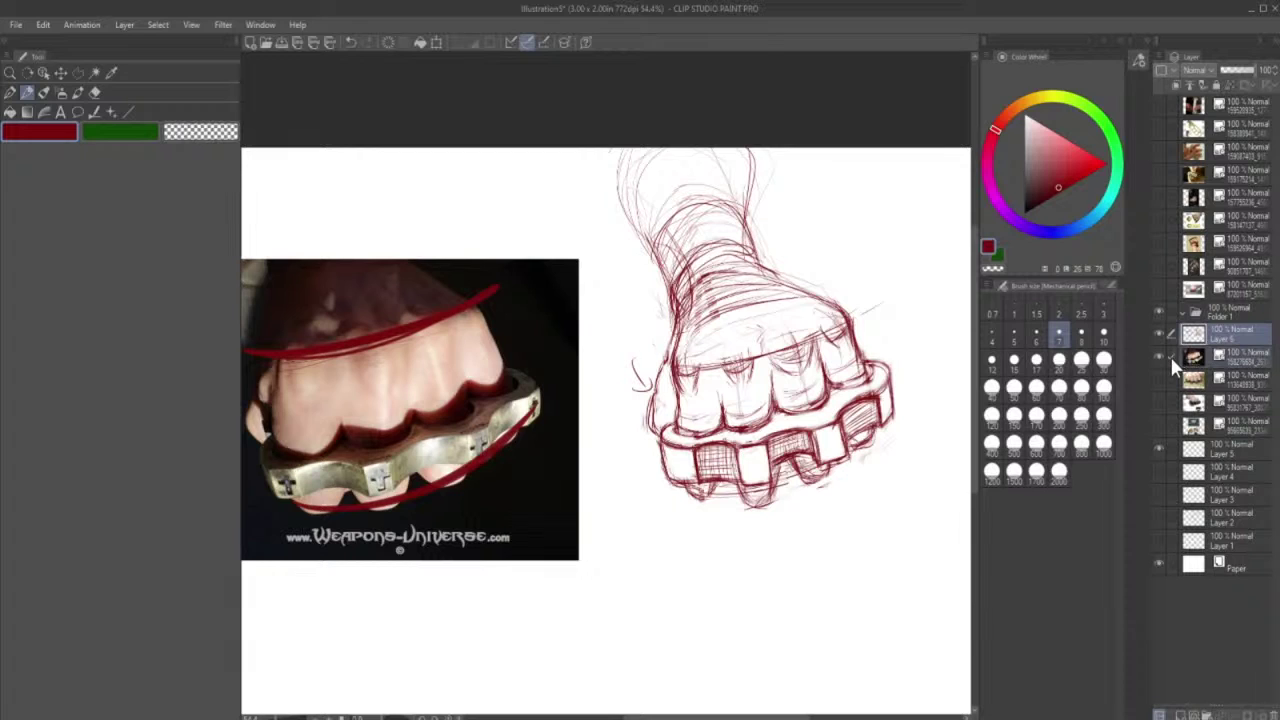
mouse_move(1196, 338)
left_mouse_down()
mouse_move(1199, 323)
mouse_move(1178, 311)
left_mouse_up()
left_click(1158, 311)
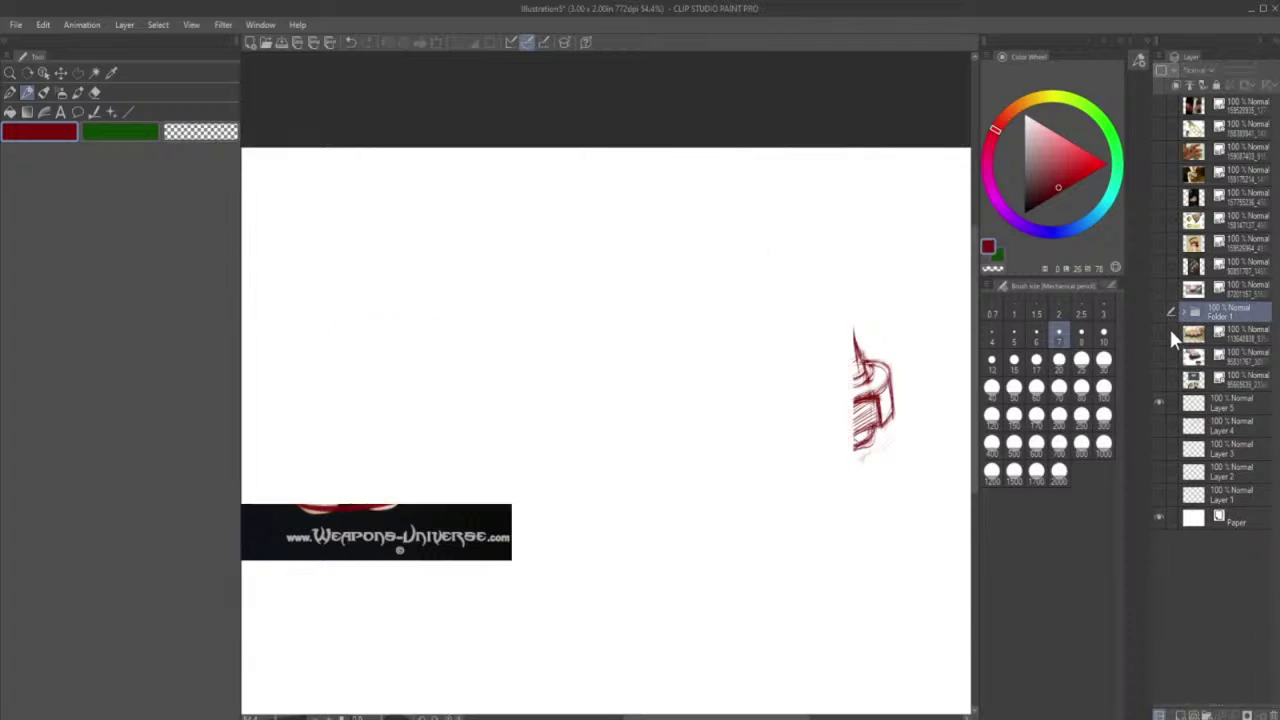
- Preview the reference photos around the folder one at a time to compare hand poses for the next study
left_click(1159, 288)
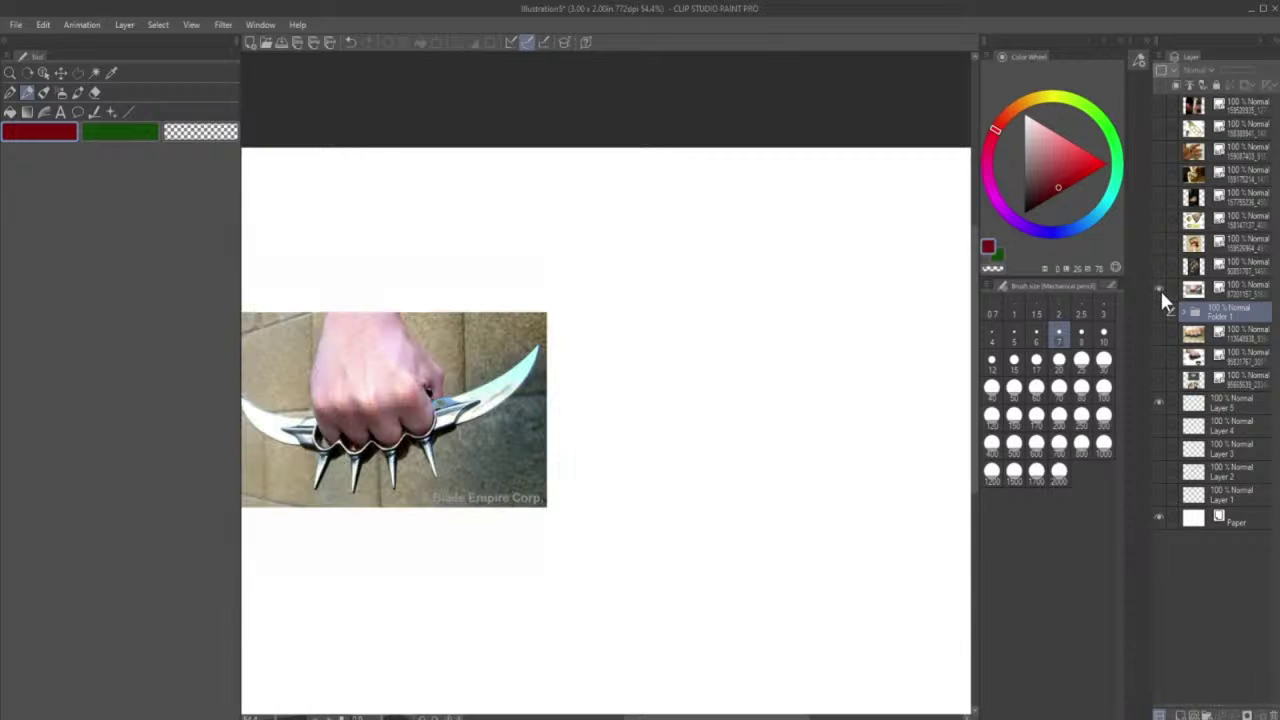
left_click(1159, 266)
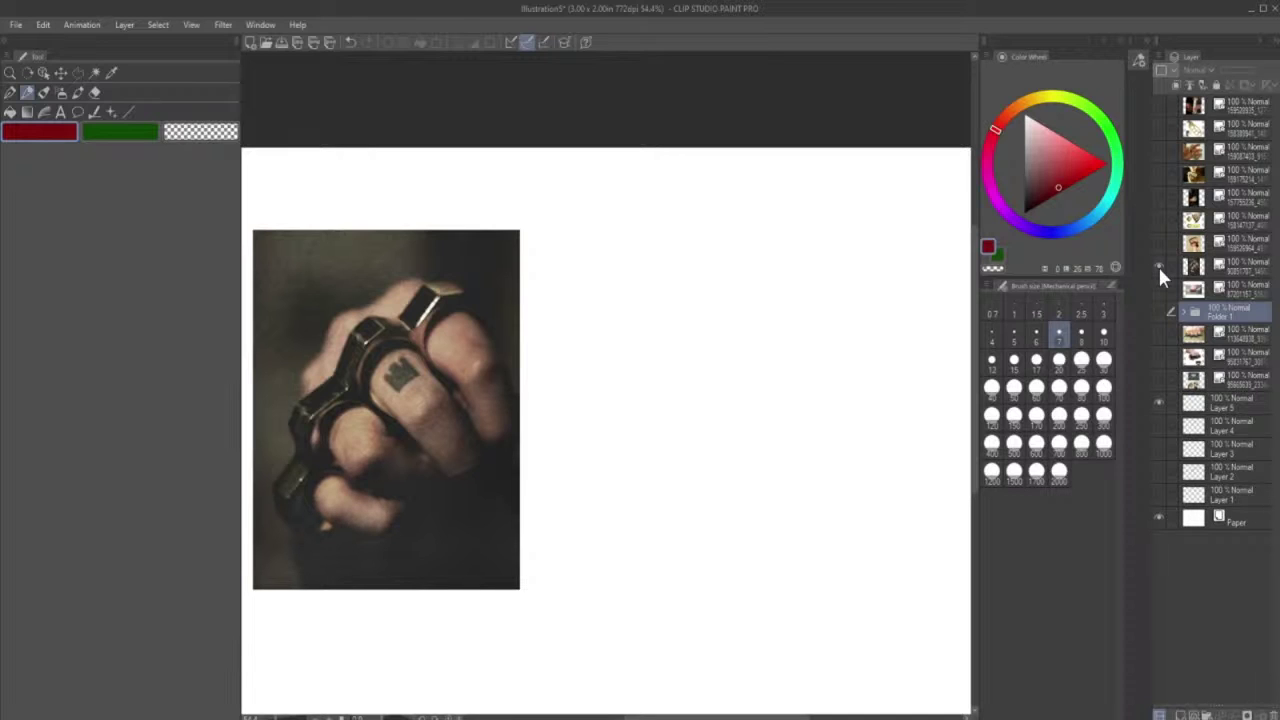
left_click(1160, 266)
left_click(1158, 242)
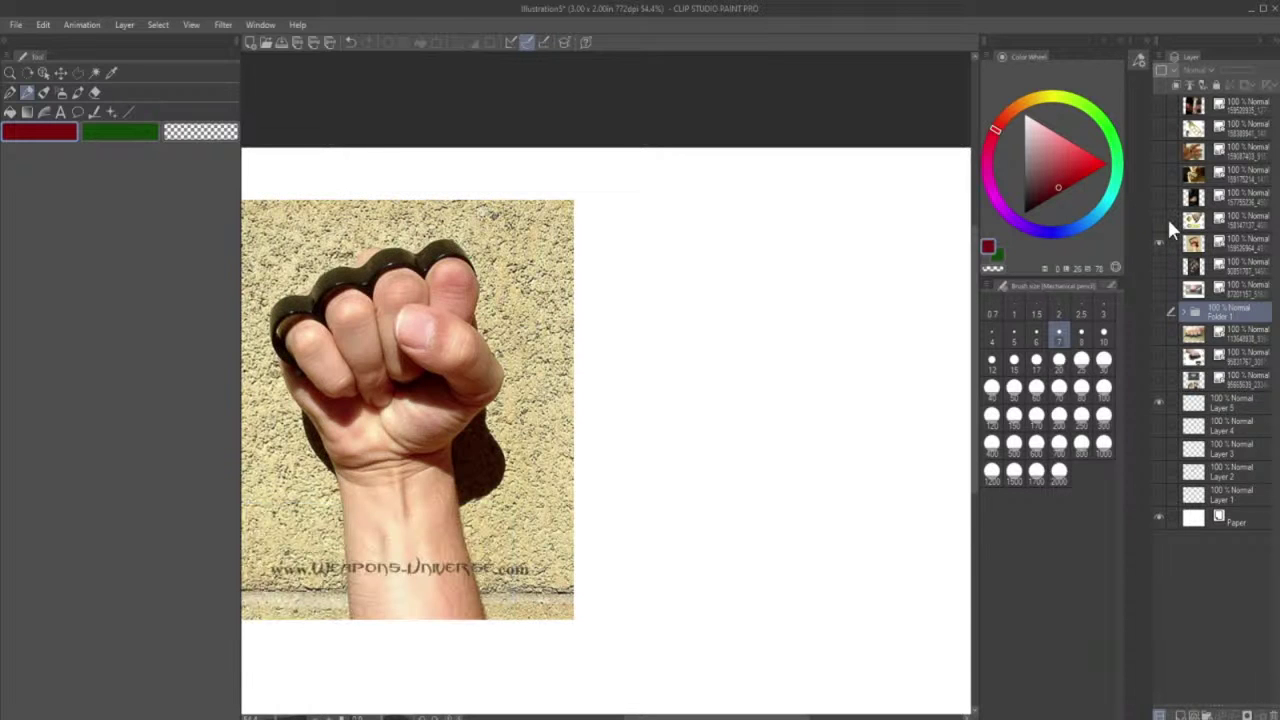
left_click(1168, 221)
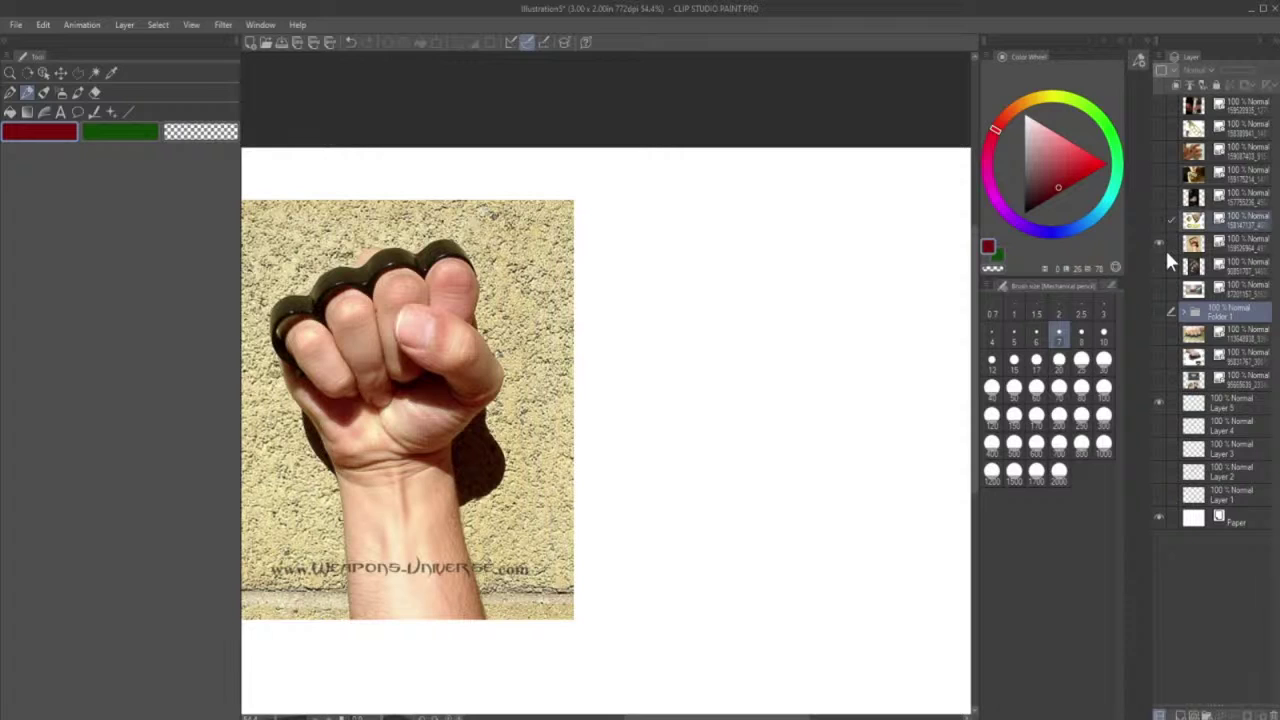
left_click(1160, 173)
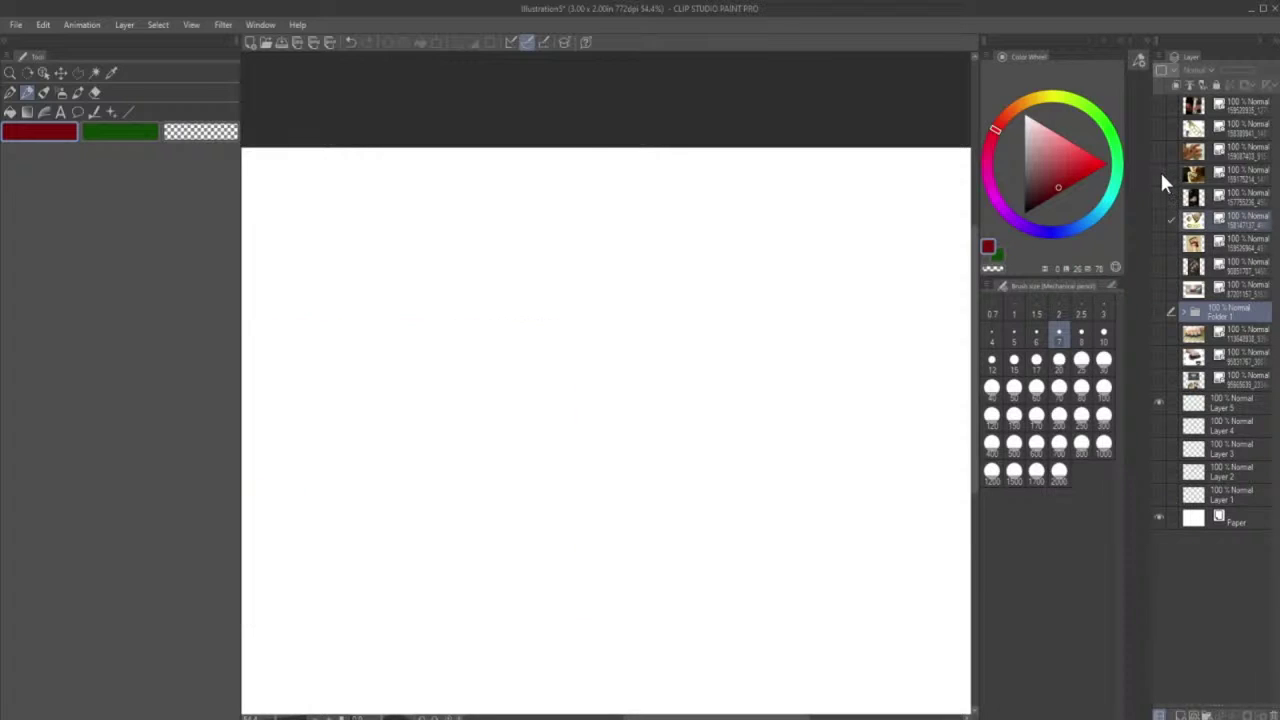
left_click(1160, 172)
left_click(1160, 172)
left_click(1158, 356)
left_click(1158, 356)
left_click(1158, 333)
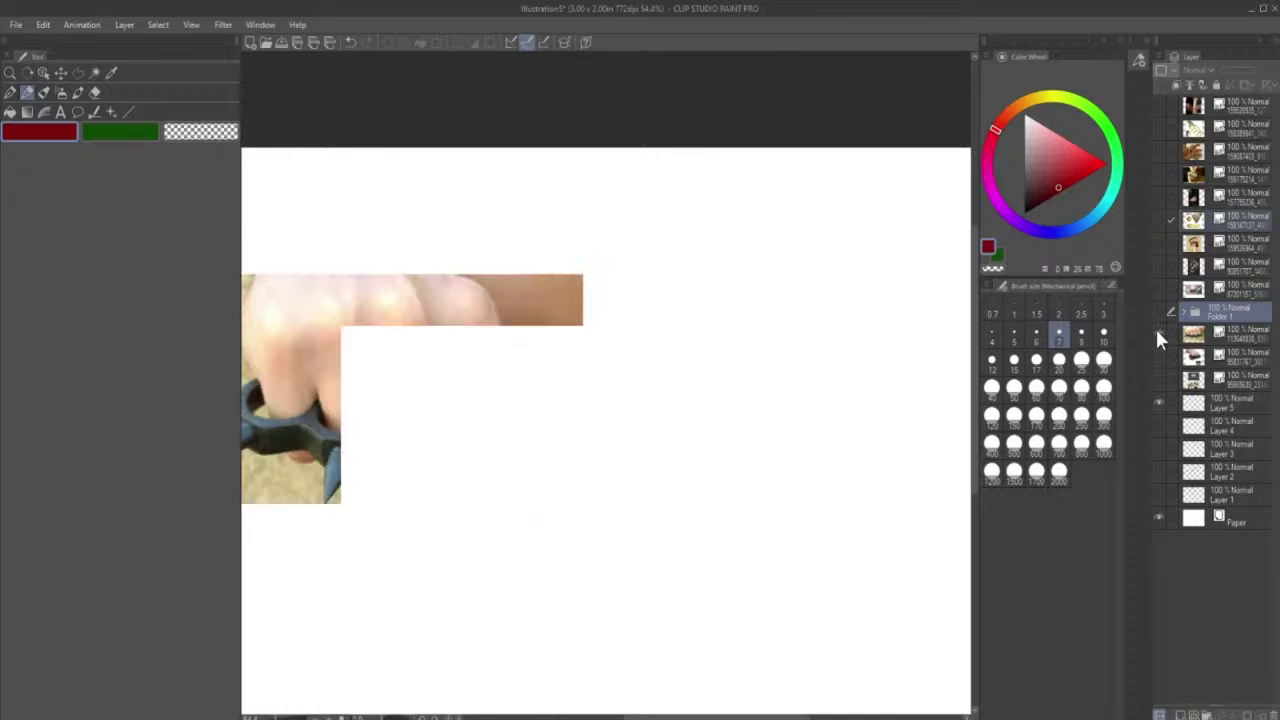
left_click(1158, 333)
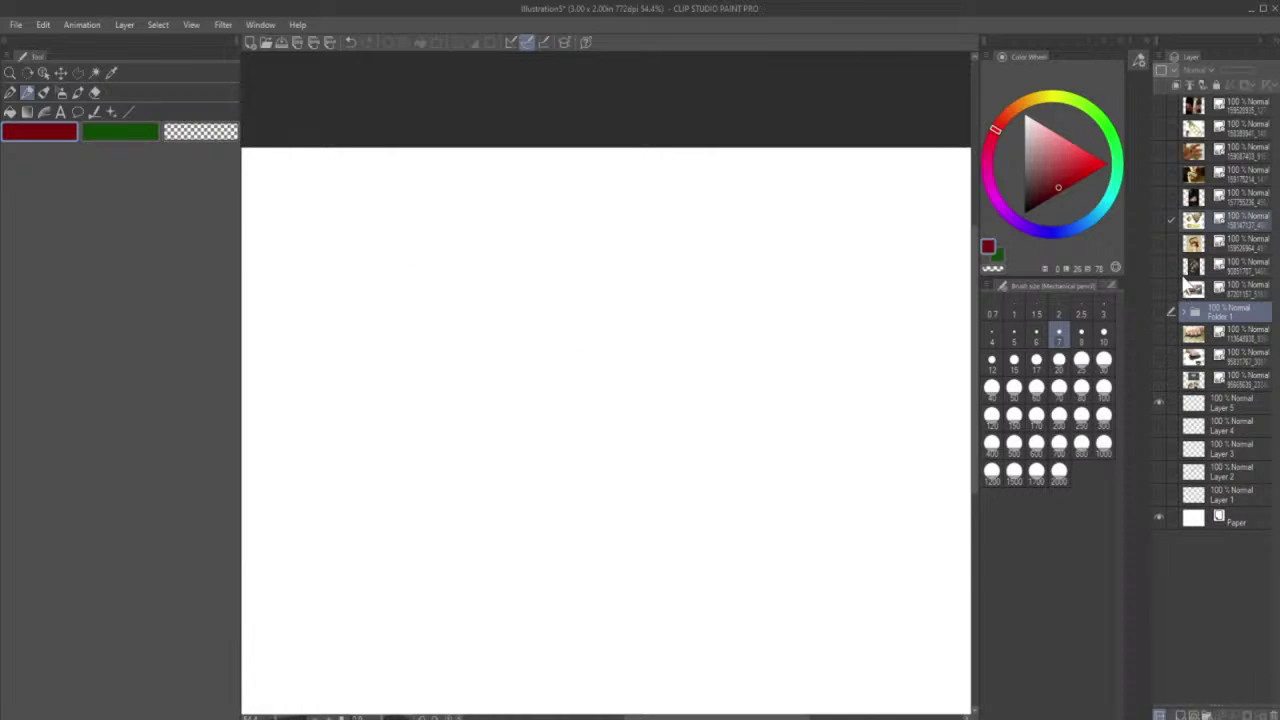
- Check the upper reference photos and leave only the one of ringed hands with a black clutch showing
left_click(1159, 151)
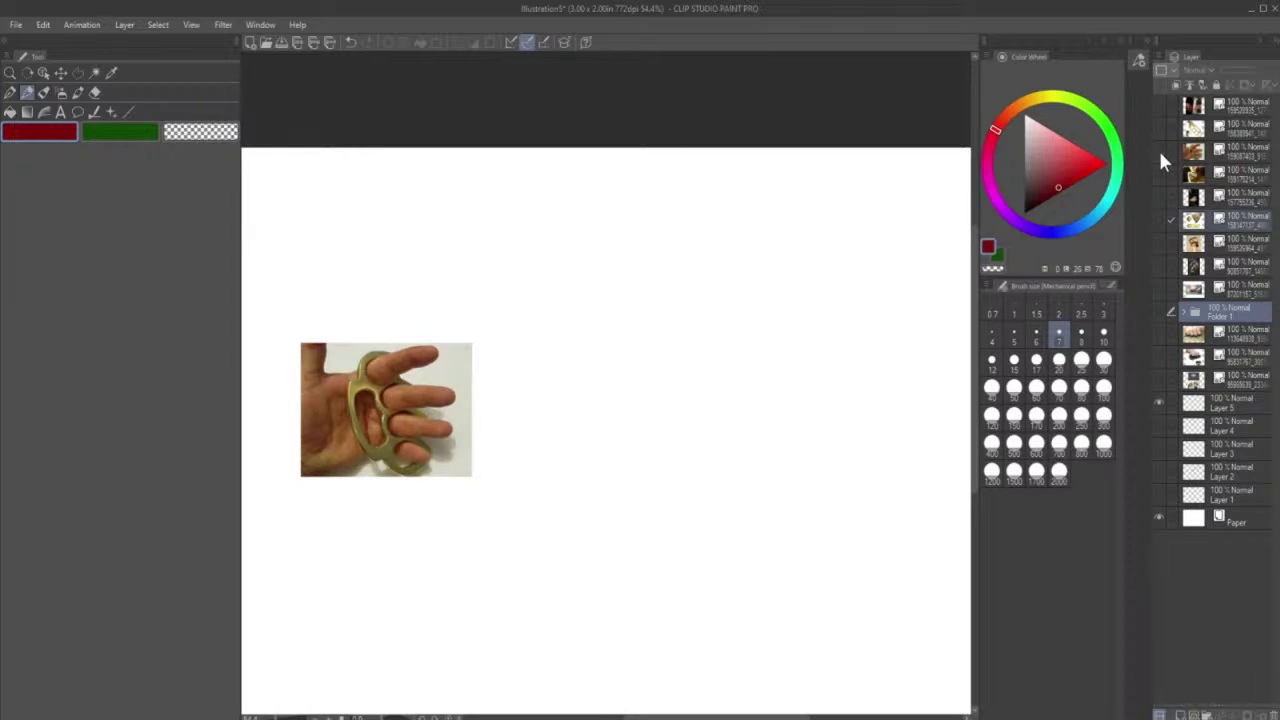
left_click(1159, 151)
left_click(1160, 174)
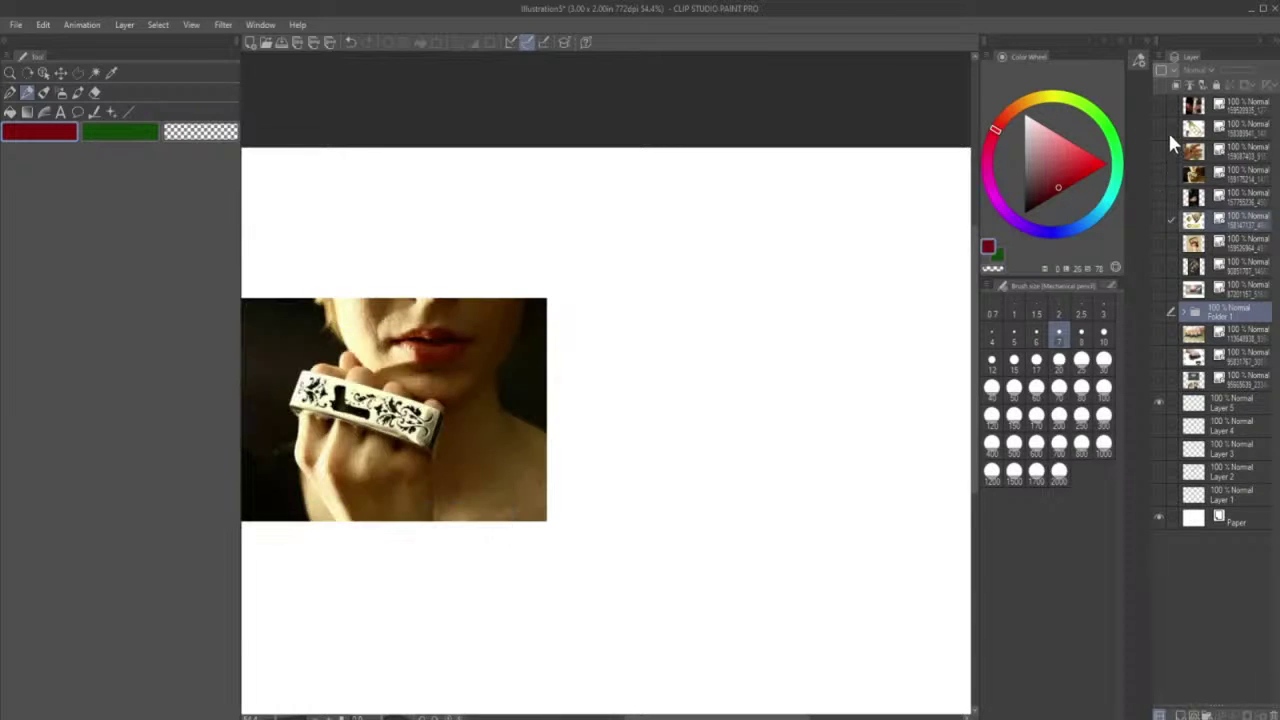
left_click(1160, 148)
left_click(1160, 105)
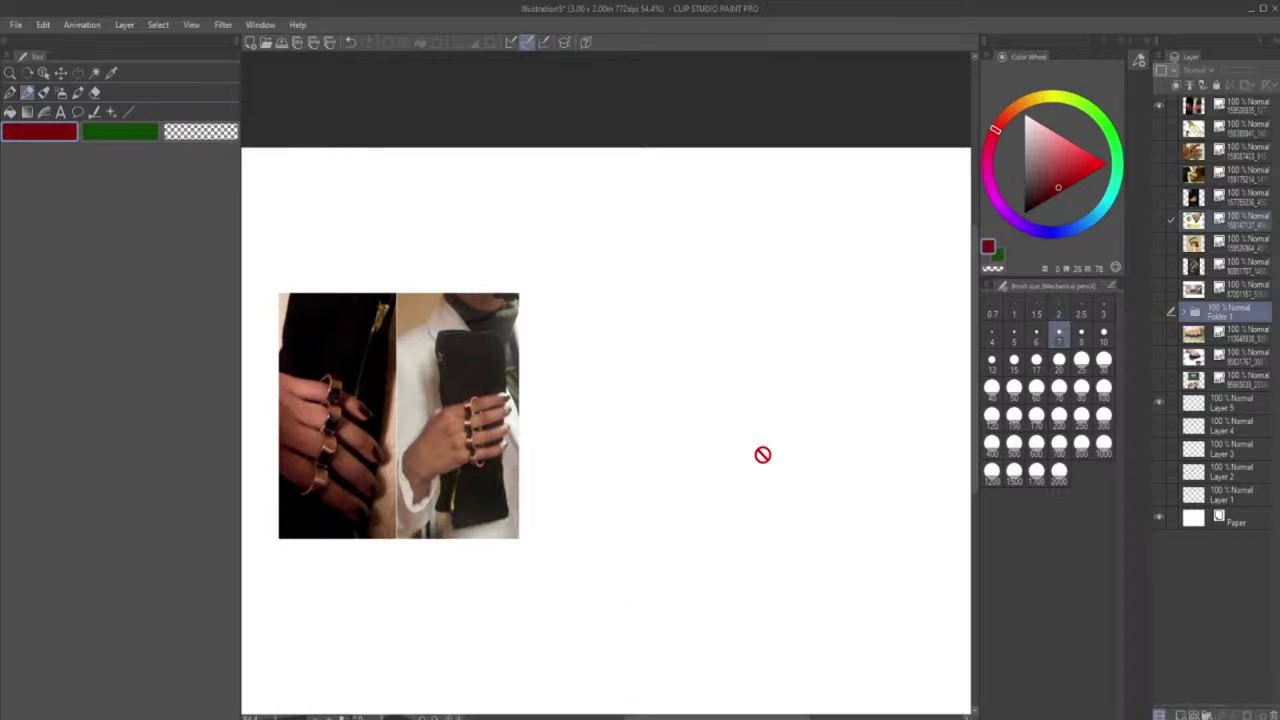
- Add a new raster layer and move it to the top of the layer stack, above the clutch photo
left_click(1195, 219)
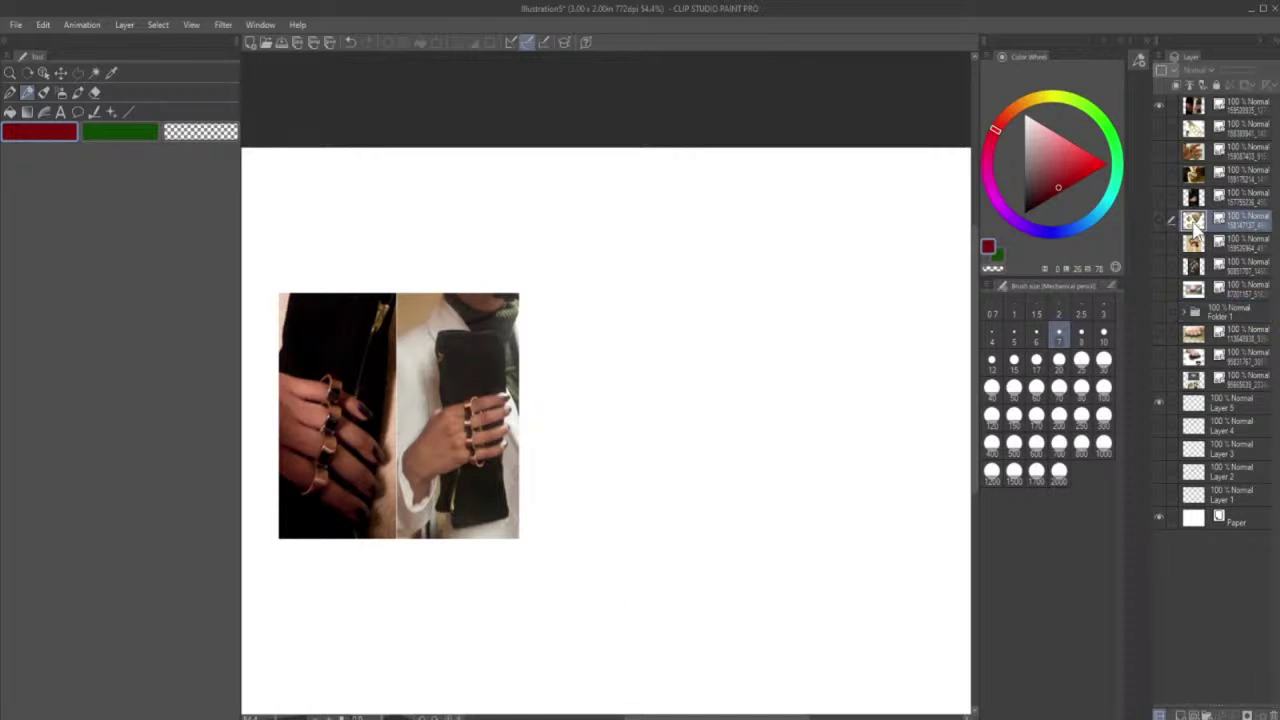
left_click(1162, 713)
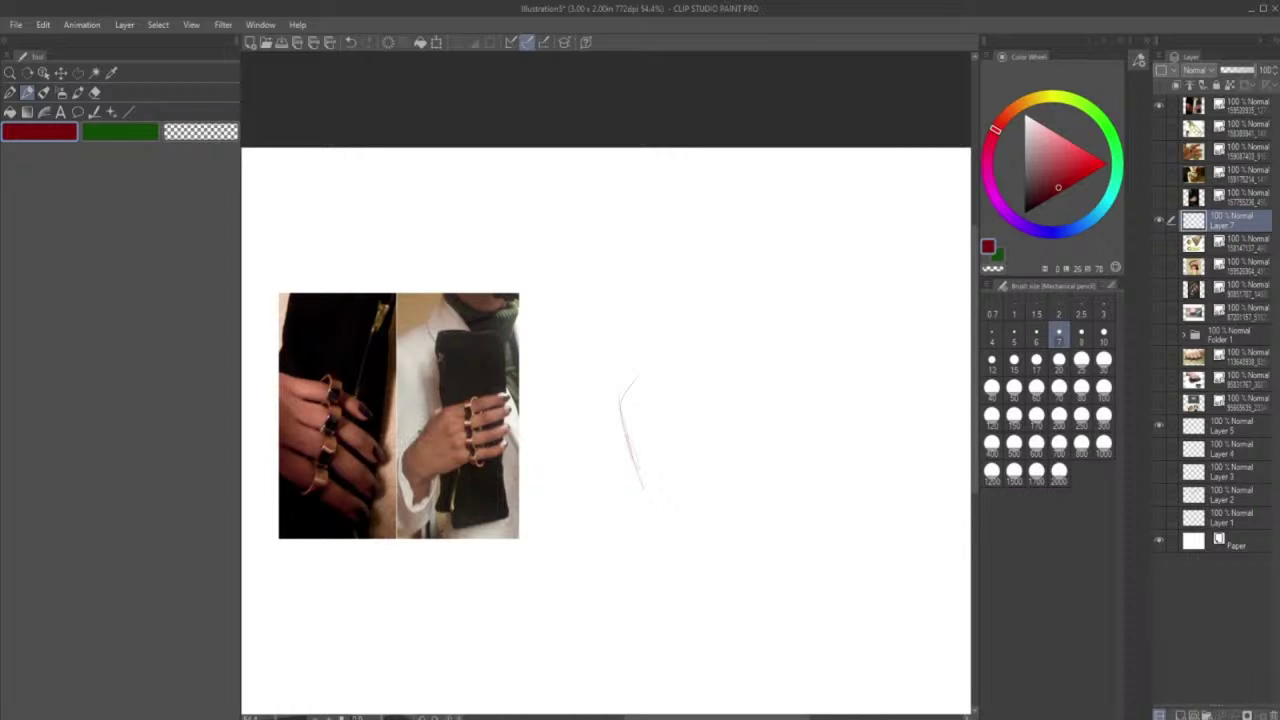
left_click(350, 44)
left_click_drag(1200, 225, 1206, 101)
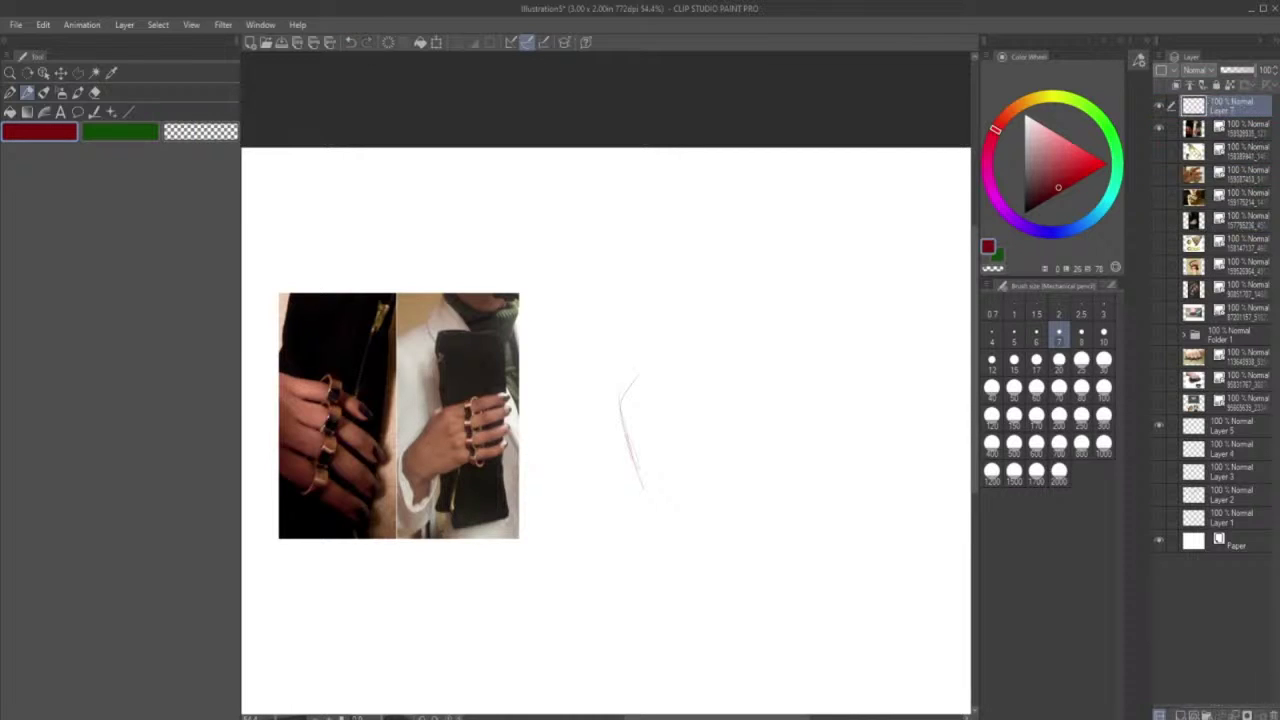
- Trace the back of the hand as a four-sided shape over the clutch photo, with an arrow pointing to its upper edge
mouse_move(410, 446)
left_mouse_down()
mouse_move(444, 408)
mouse_move(457, 456)
mouse_move(420, 475)
left_mouse_up()
left_click_drag(420, 375, 425, 414)
left_click_drag(425, 414, 431, 401)
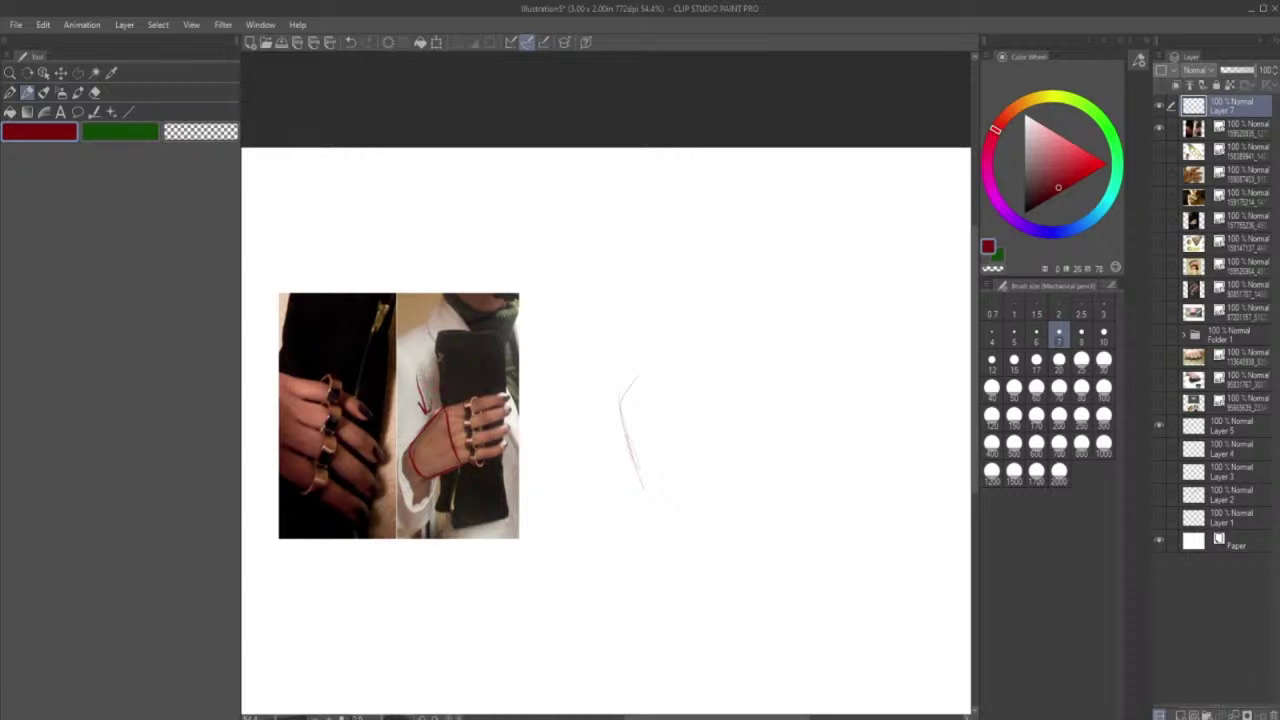
left_click(284, 718)
left_click_drag(704, 717, 642, 718)
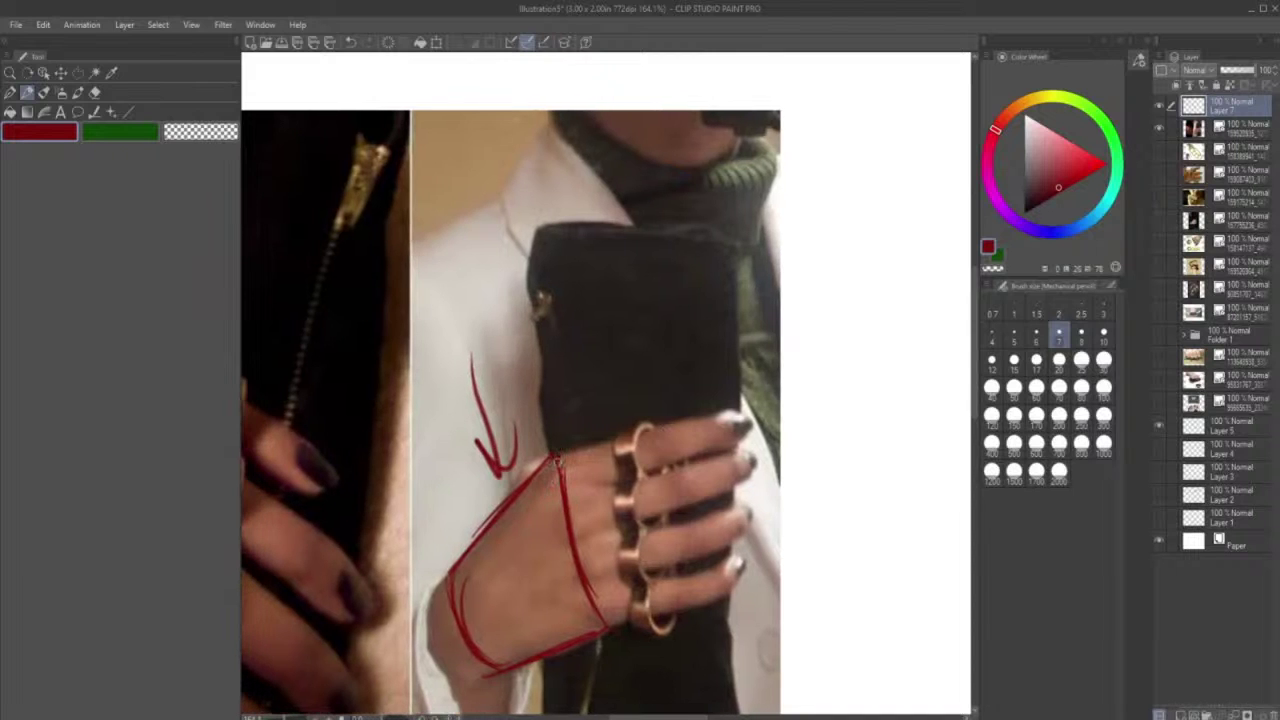
mouse_move(557, 460)
left_mouse_down()
mouse_move(578, 570)
mouse_move(558, 462)
mouse_move(534, 469)
mouse_move(490, 531)
mouse_move(542, 457)
mouse_move(451, 566)
mouse_move(469, 643)
mouse_move(532, 660)
mouse_move(510, 666)
mouse_move(562, 615)
left_mouse_up()
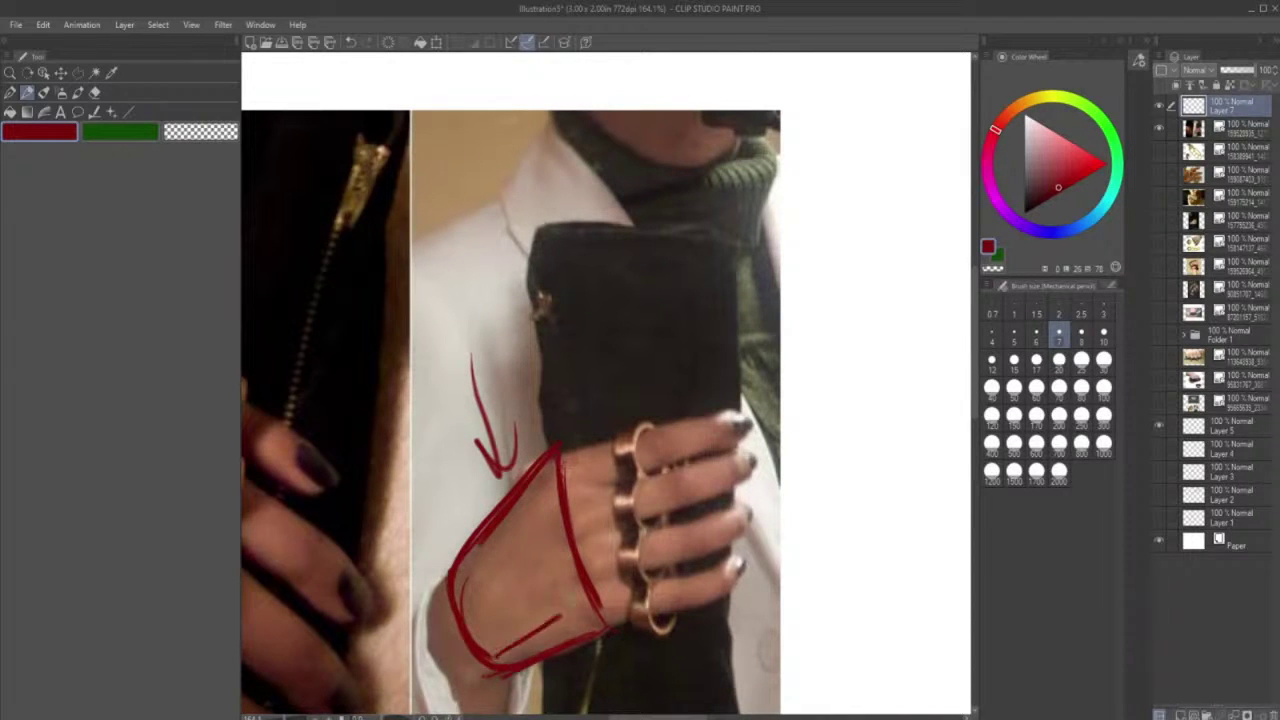
mouse_move(656, 718)
left_mouse_down()
mouse_move(744, 716)
mouse_move(713, 717)
left_mouse_up()
left_click(290, 717)
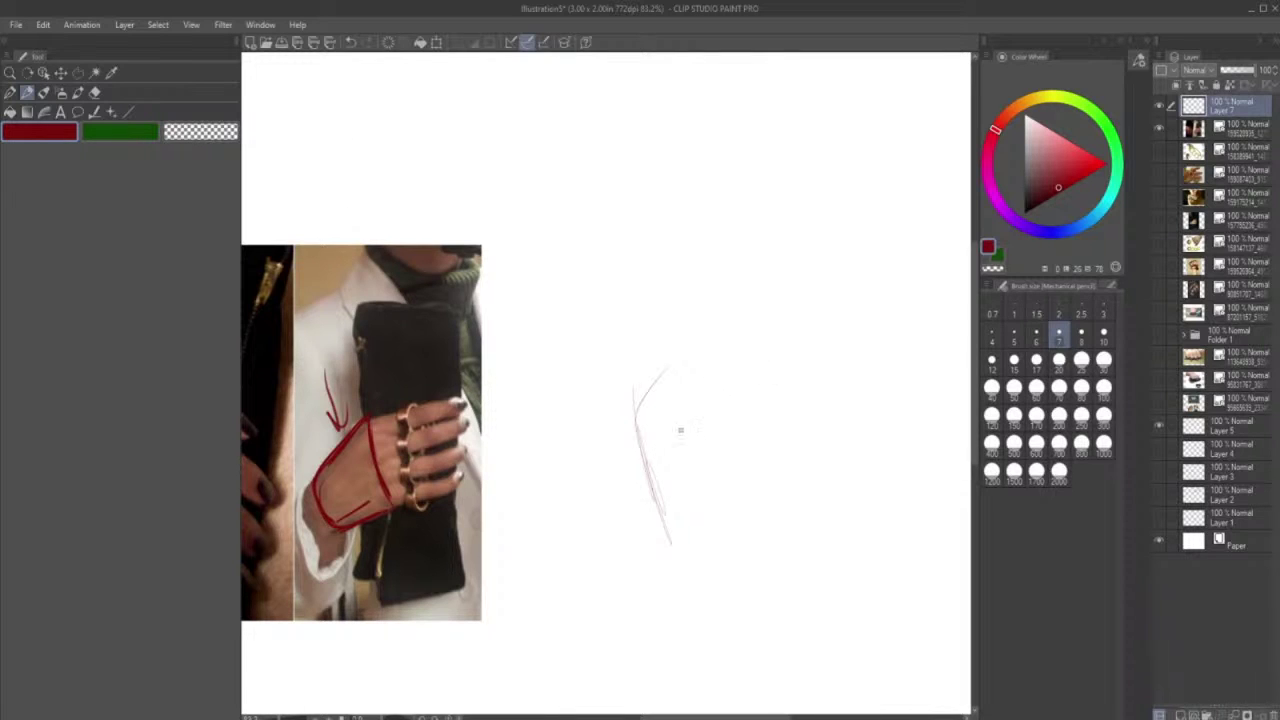
- Sketch the back of the hand as a large tapered four-sided block on the blank canvas beside the photo
mouse_move(606, 477)
left_mouse_down()
mouse_move(732, 356)
mouse_move(584, 493)
mouse_move(775, 324)
mouse_move(764, 400)
left_mouse_up()
mouse_move(767, 337)
left_mouse_down()
mouse_move(780, 386)
mouse_move(782, 514)
left_mouse_up()
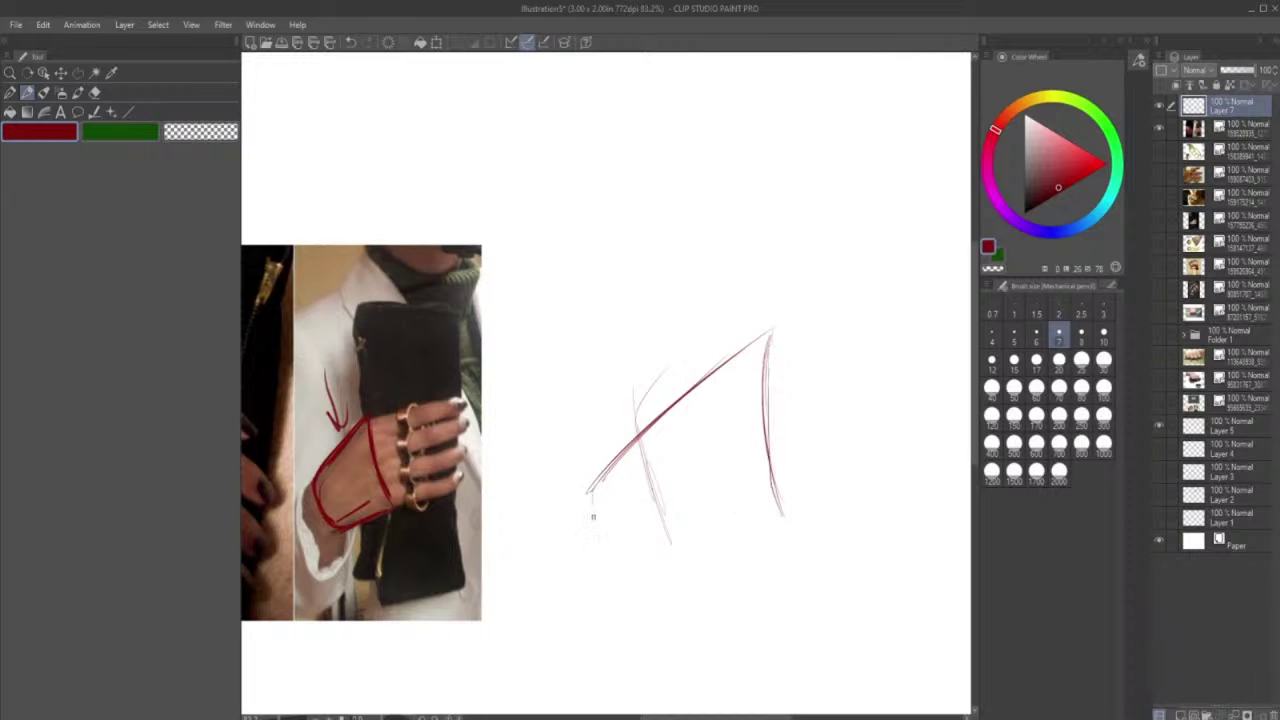
mouse_move(591, 495)
left_mouse_down()
mouse_move(603, 546)
mouse_move(603, 515)
mouse_move(648, 566)
mouse_move(682, 570)
mouse_move(670, 561)
mouse_move(634, 579)
mouse_move(700, 553)
left_mouse_up()
left_click_drag(636, 578, 744, 536)
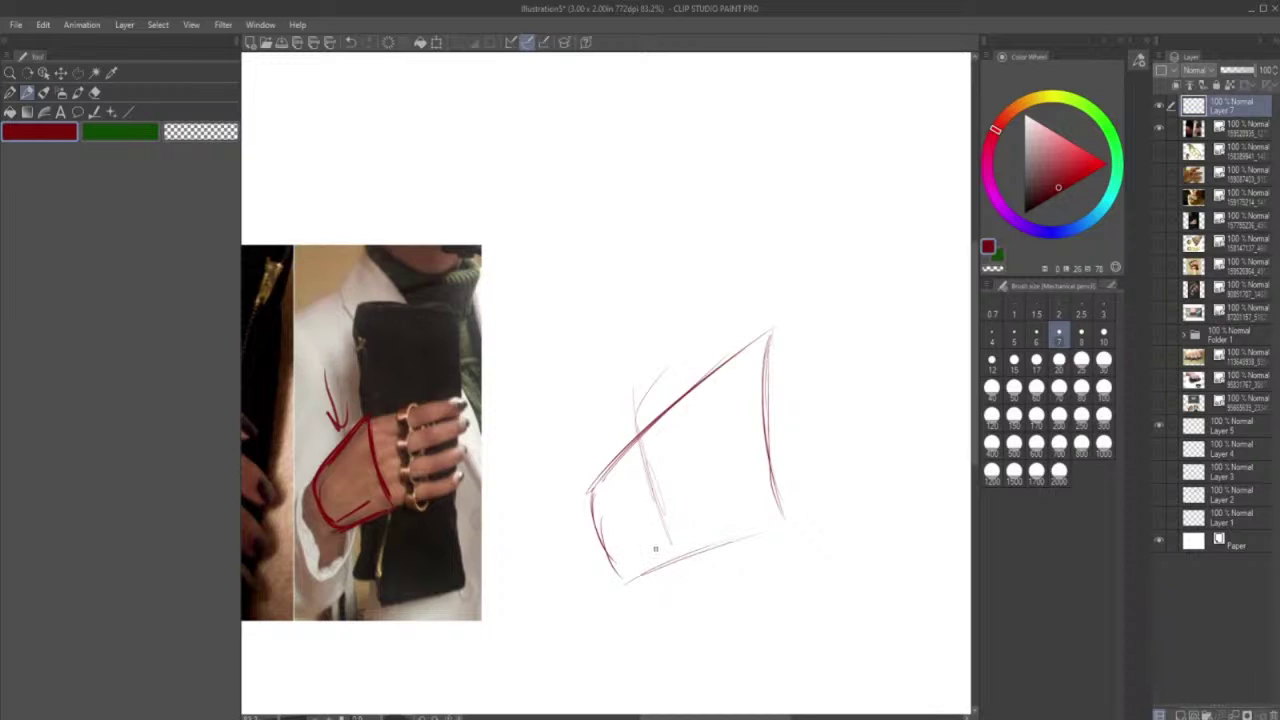
left_click_drag(648, 575, 796, 526)
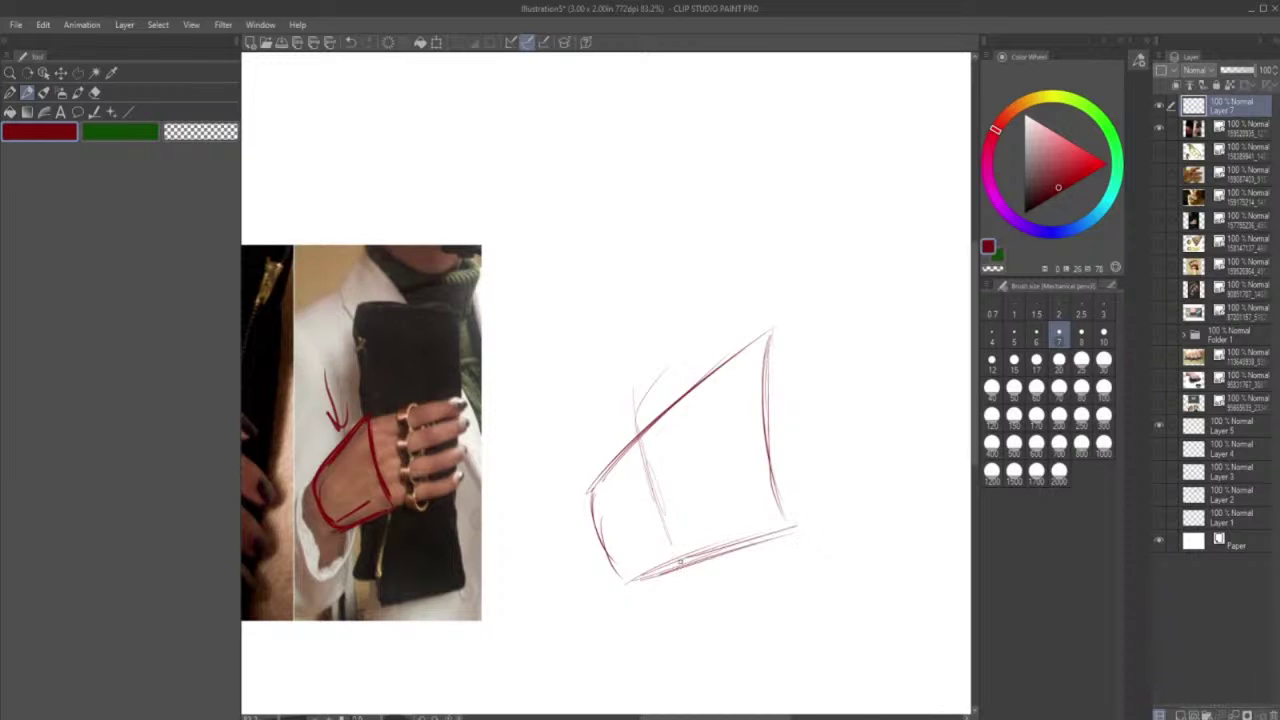
left_click_drag(642, 577, 788, 530)
mouse_move(600, 478)
left_mouse_down()
mouse_move(624, 578)
mouse_move(639, 441)
left_mouse_up()
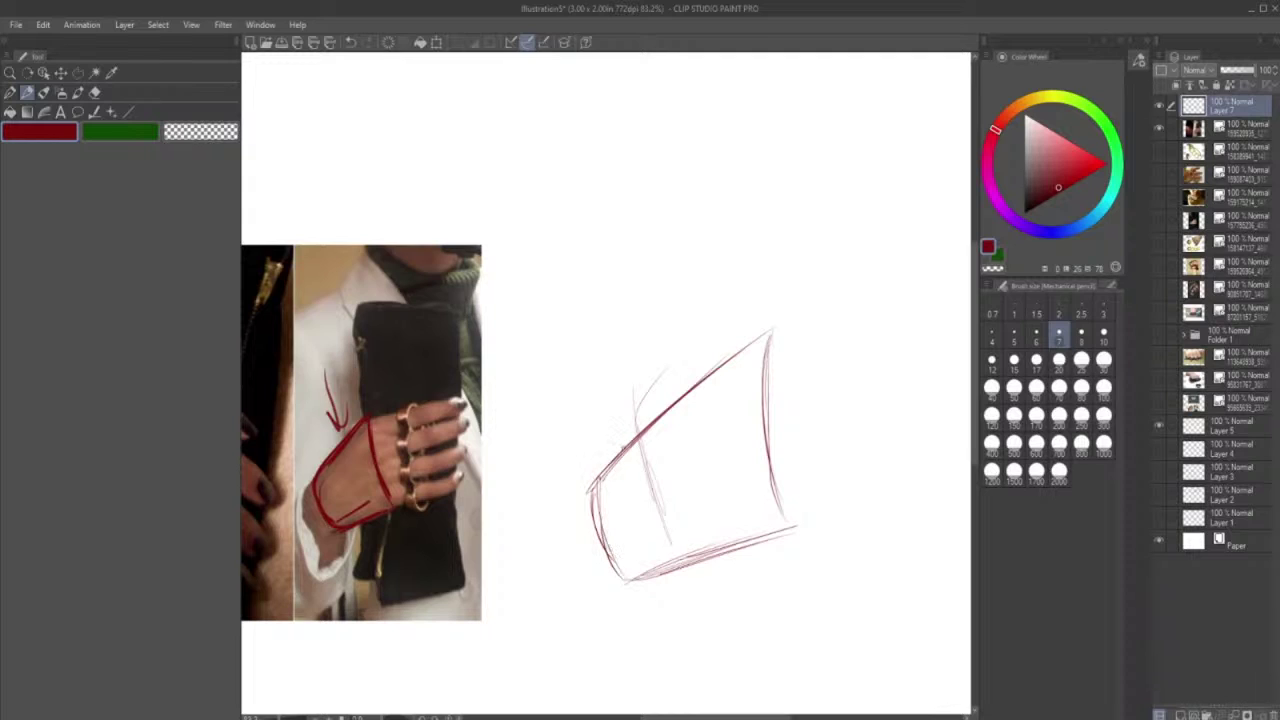
- Darken the hand block's outline with repeated strokes along the knuckle edge, upper and lower sides, and rounded wrist end
mouse_move(583, 490)
left_mouse_down()
mouse_move(772, 331)
mouse_move(788, 524)
left_mouse_up()
left_click_drag(764, 365, 788, 522)
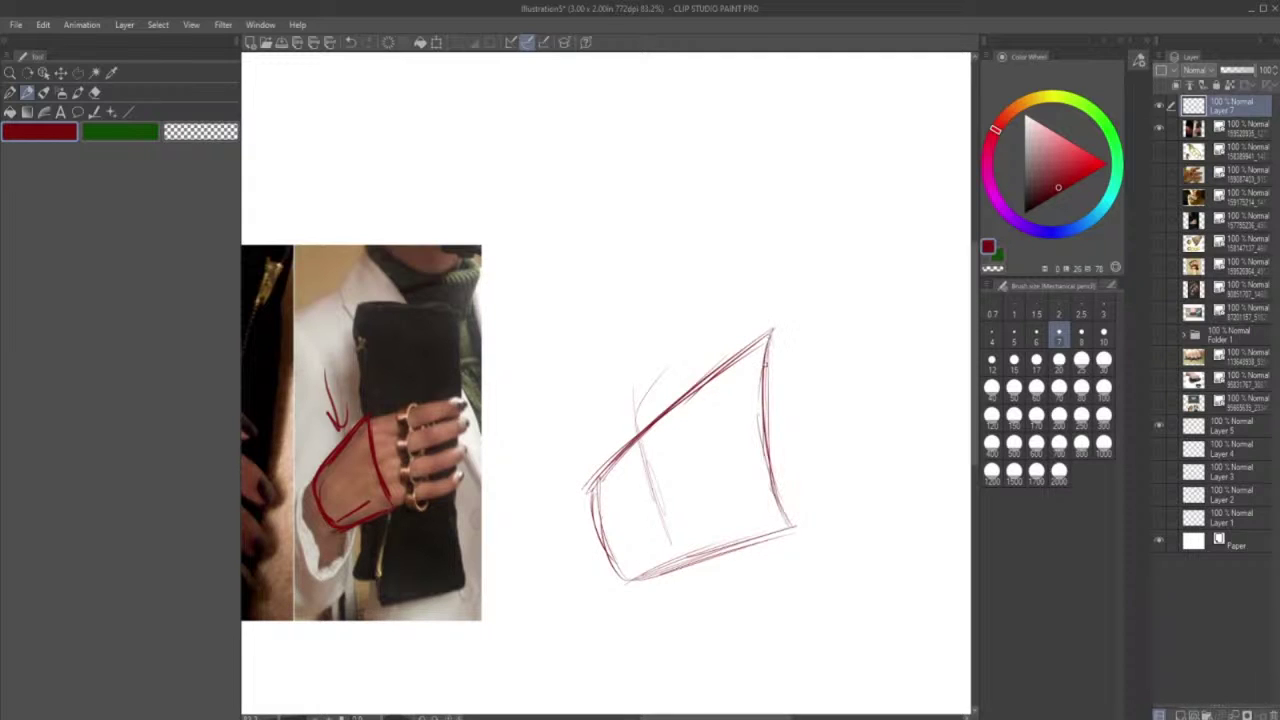
left_click_drag(772, 331, 790, 521)
left_click_drag(766, 372, 786, 514)
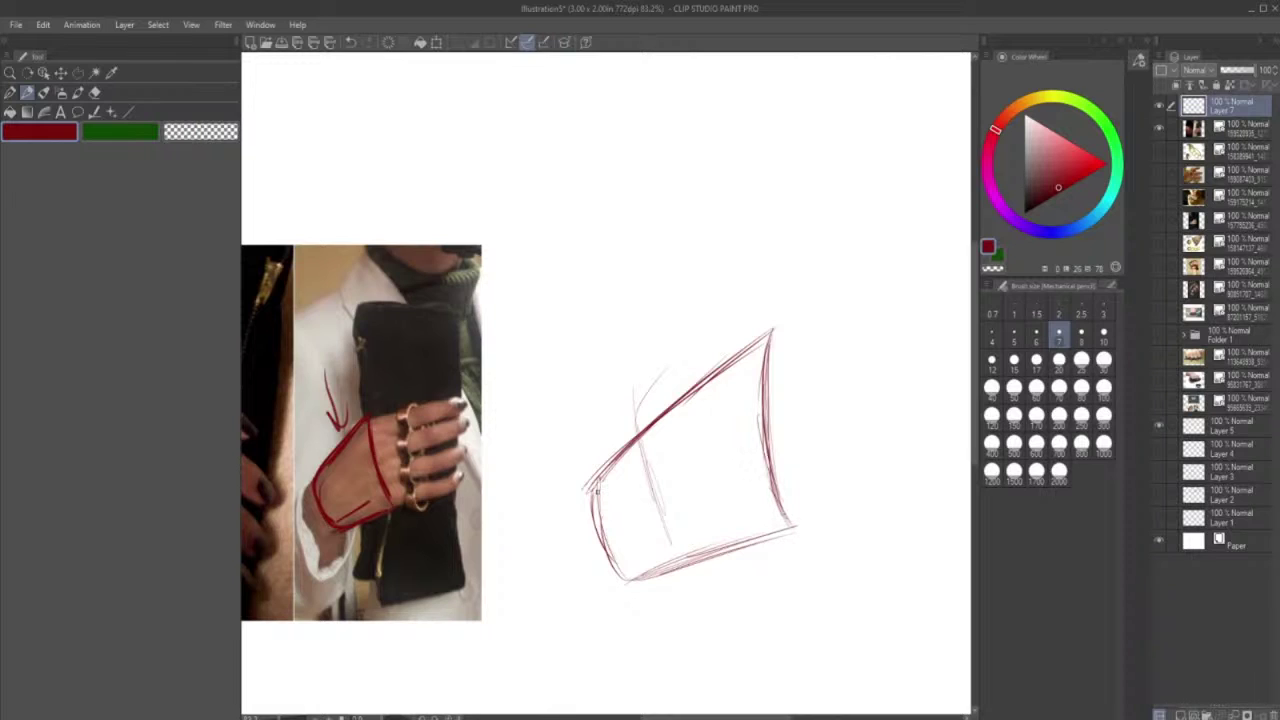
mouse_move(602, 475)
left_mouse_down()
mouse_move(599, 494)
mouse_move(645, 574)
mouse_move(796, 524)
left_mouse_up()
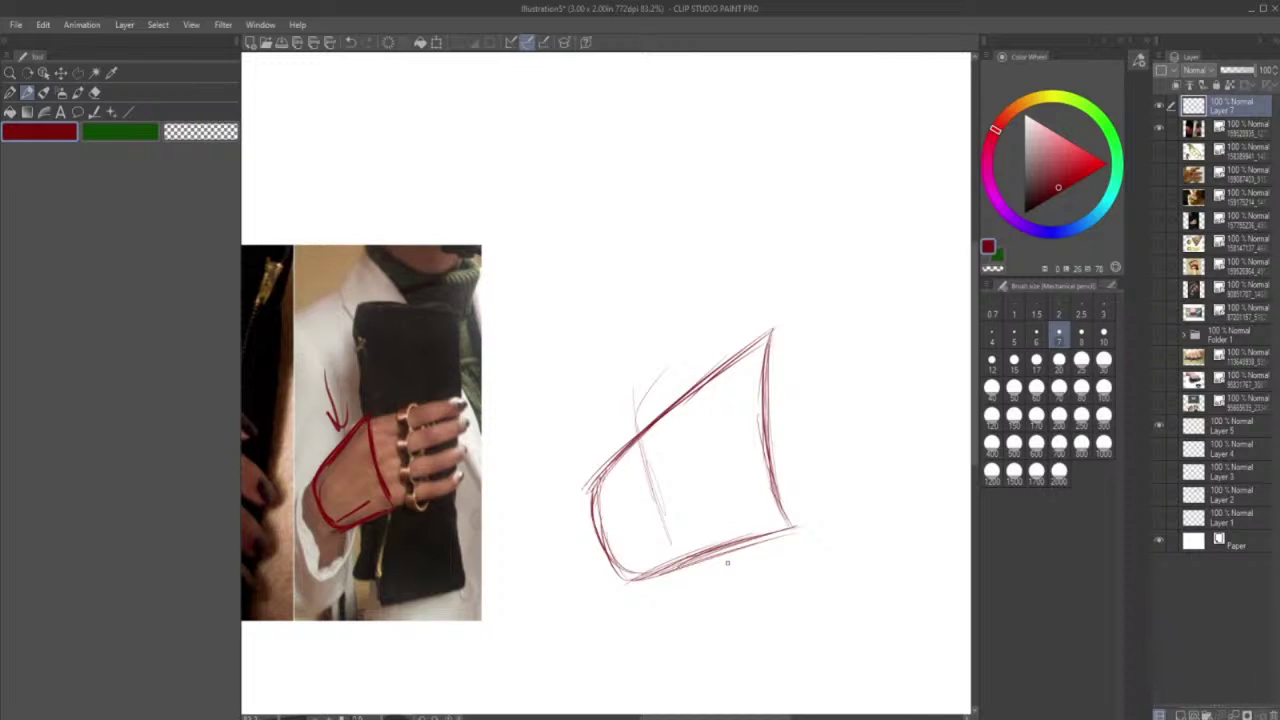
left_click_drag(770, 338, 768, 390)
left_click_drag(770, 333, 765, 348)
mouse_move(595, 488)
left_mouse_down()
mouse_move(610, 556)
mouse_move(631, 573)
mouse_move(778, 533)
left_mouse_up()
left_click_drag(763, 350, 777, 505)
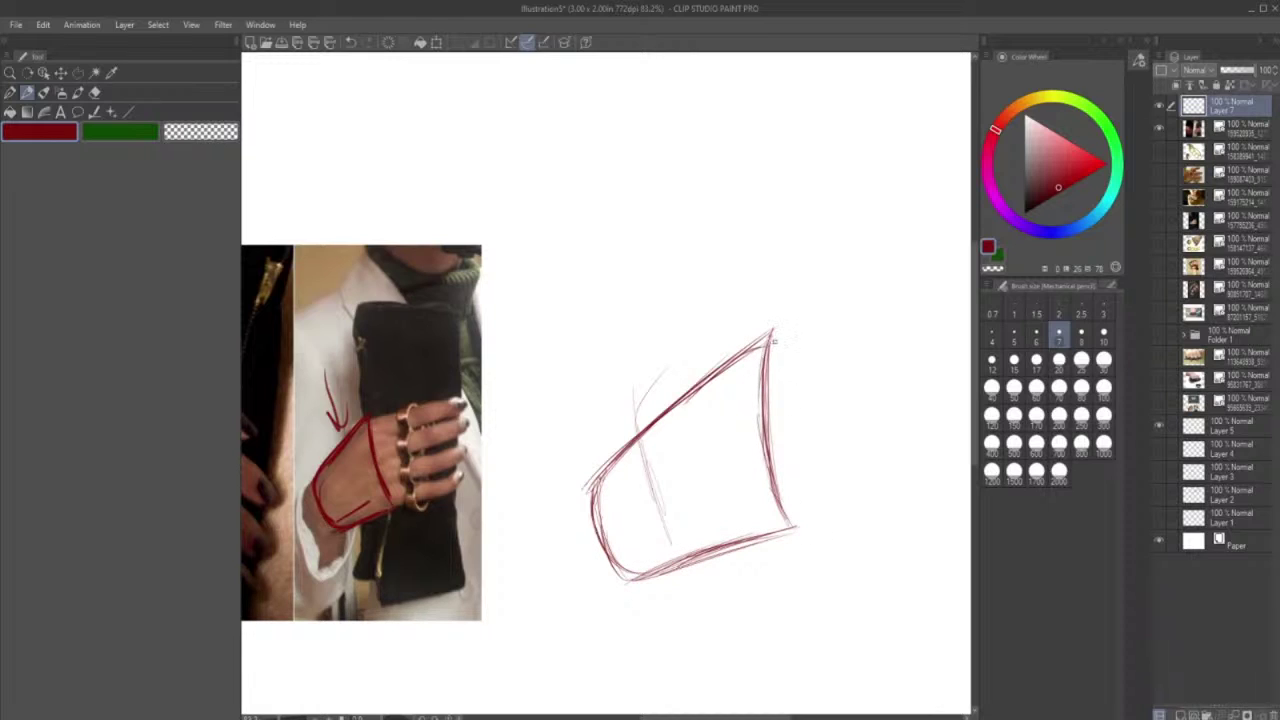
- Draw a second curved line parallel to the knuckle edge and connect it to the hand block at both ends
mouse_move(772, 339)
left_mouse_down()
mouse_move(798, 360)
mouse_move(756, 363)
mouse_move(781, 340)
mouse_move(791, 348)
mouse_move(781, 328)
mouse_move(801, 328)
mouse_move(765, 331)
mouse_move(829, 330)
mouse_move(807, 432)
left_mouse_up()
left_click_drag(815, 348, 808, 450)
left_click_drag(814, 384, 830, 512)
left_click_drag(811, 394, 816, 477)
mouse_move(769, 336)
left_mouse_down()
mouse_move(816, 331)
mouse_move(813, 443)
left_mouse_up()
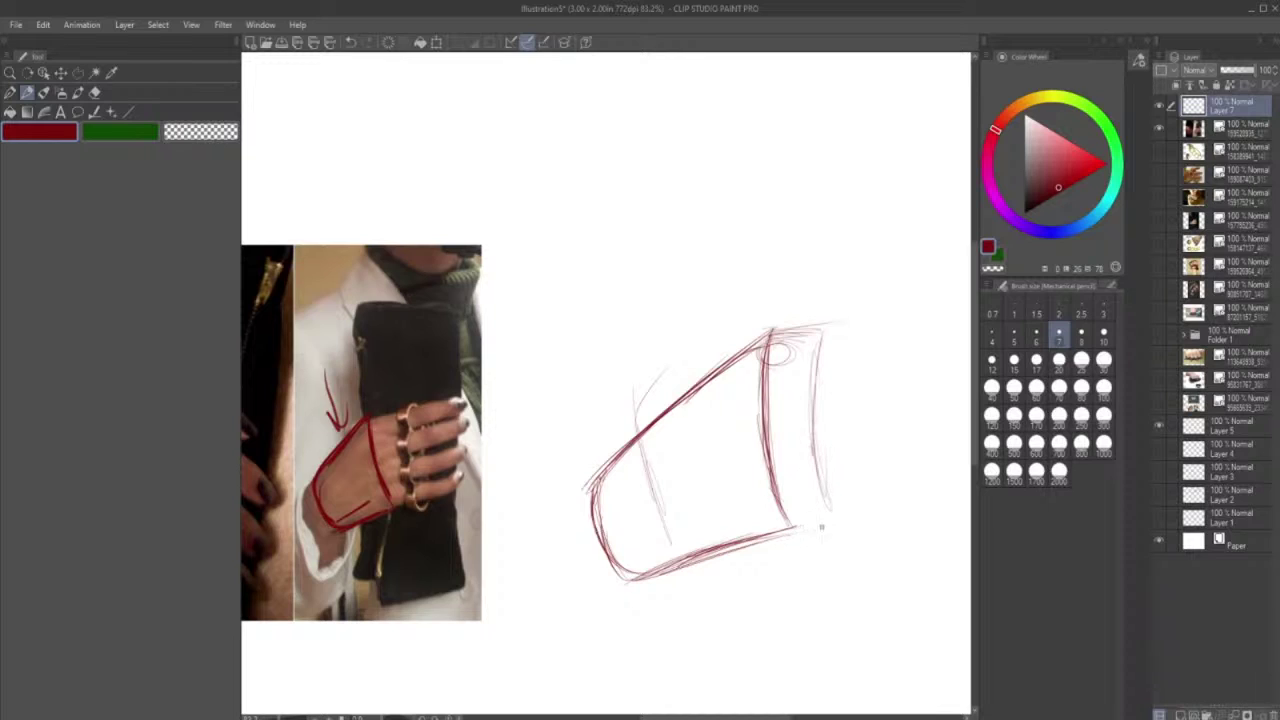
left_click_drag(790, 530, 840, 518)
mouse_move(825, 347)
left_mouse_down()
mouse_move(817, 473)
mouse_move(821, 487)
mouse_move(823, 334)
mouse_move(838, 513)
left_mouse_up()
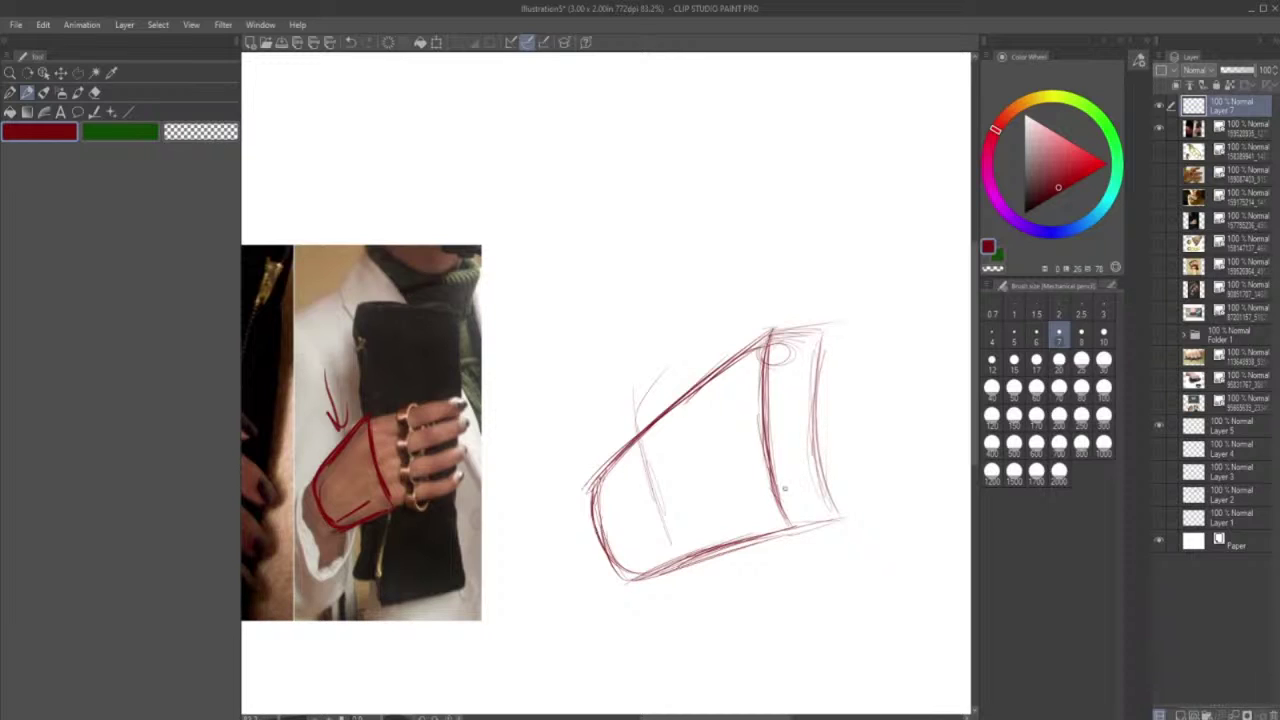
- Mark four knuckles as small ovals spaced down the knuckle edge and add darker strokes inside them
mouse_move(780, 414)
left_mouse_down()
mouse_move(748, 411)
mouse_move(775, 385)
mouse_move(788, 417)
mouse_move(749, 402)
mouse_move(780, 394)
left_mouse_up()
mouse_move(760, 348)
left_mouse_down()
mouse_move(804, 354)
mouse_move(768, 345)
left_mouse_up()
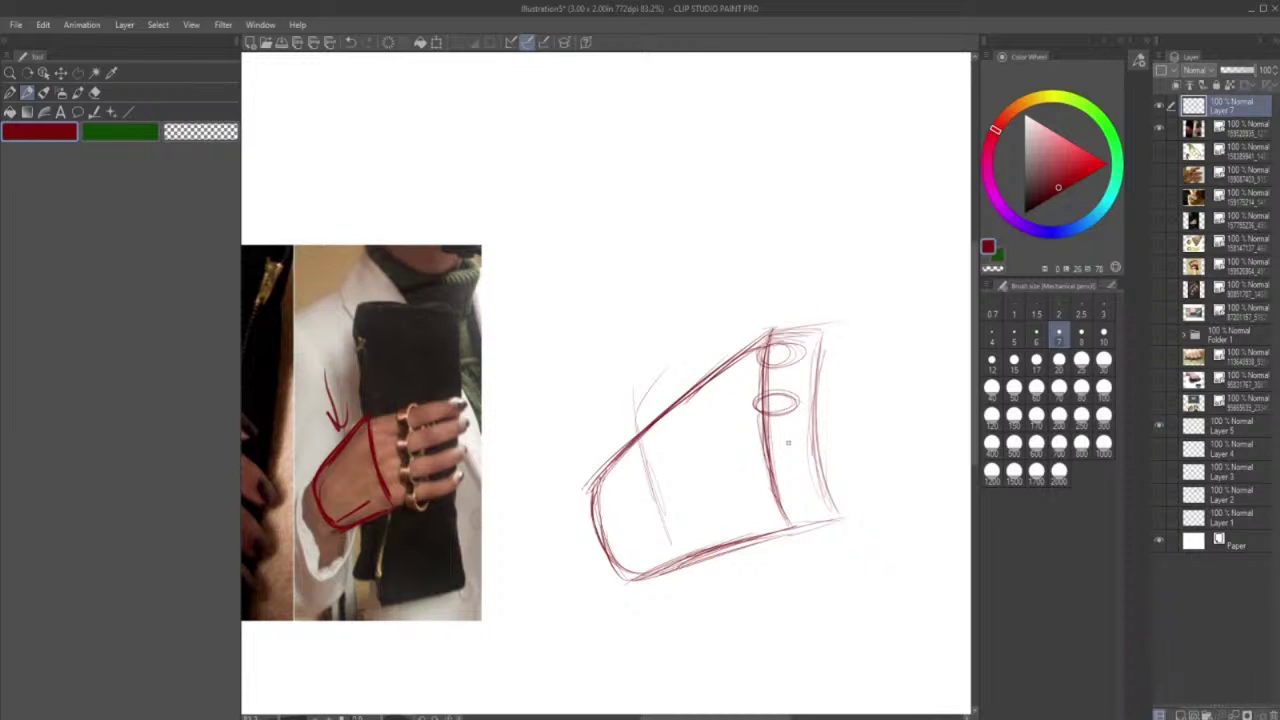
mouse_move(780, 440)
left_mouse_down()
mouse_move(796, 444)
mouse_move(770, 460)
mouse_move(770, 518)
mouse_move(808, 510)
mouse_move(772, 518)
mouse_move(802, 496)
left_mouse_up()
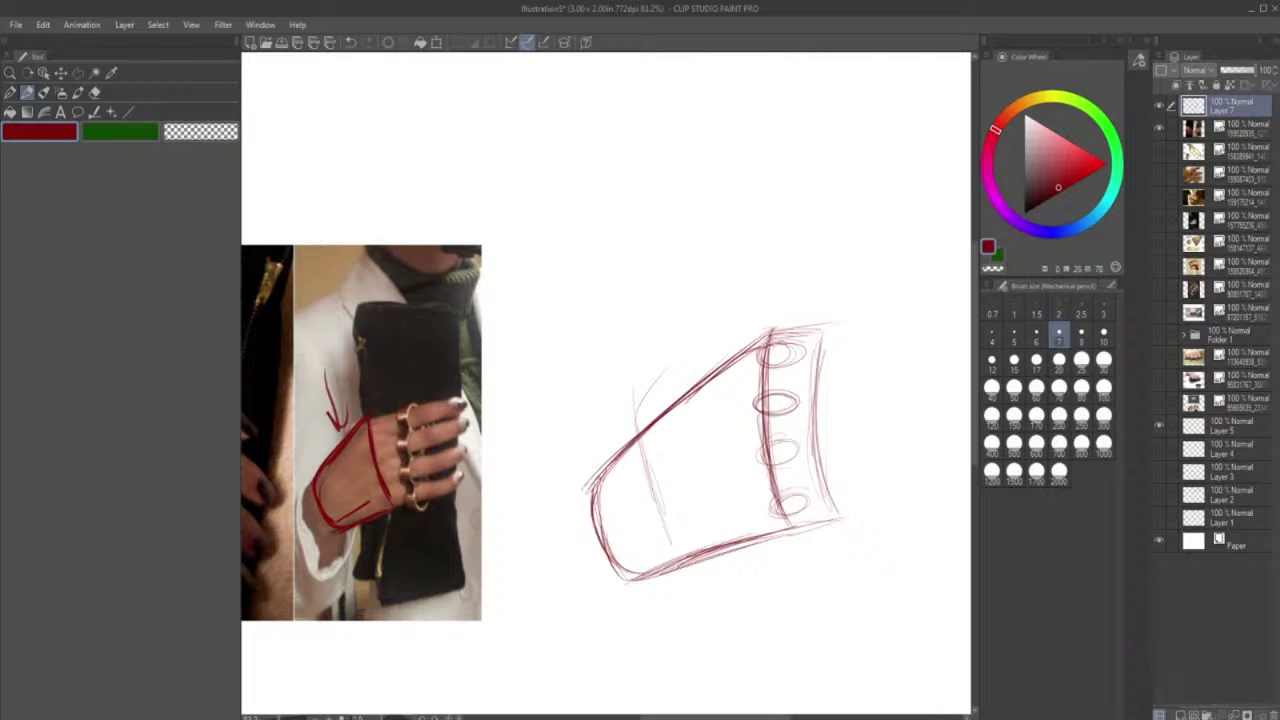
mouse_move(771, 354)
left_mouse_down()
mouse_move(772, 367)
mouse_move(773, 349)
mouse_move(776, 361)
mouse_move(793, 353)
left_mouse_up()
mouse_move(770, 399)
left_mouse_down()
mouse_move(779, 455)
mouse_move(788, 445)
mouse_move(758, 455)
mouse_move(792, 455)
left_mouse_up()
left_click_drag(784, 510, 798, 512)
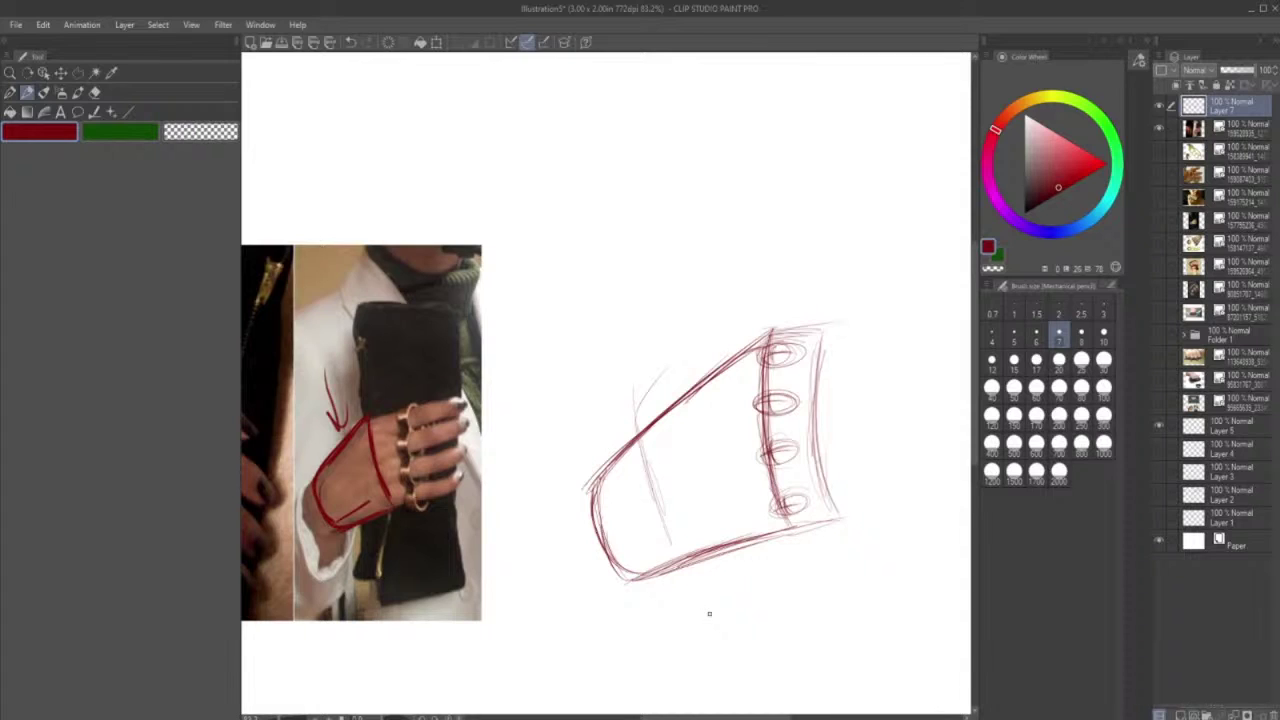
- Sketch the first finger as a narrow tapered form extending from the uppermost knuckle, with joint curves and a rounded tip
left_click_drag(760, 346, 846, 327)
left_click_drag(785, 330, 905, 326)
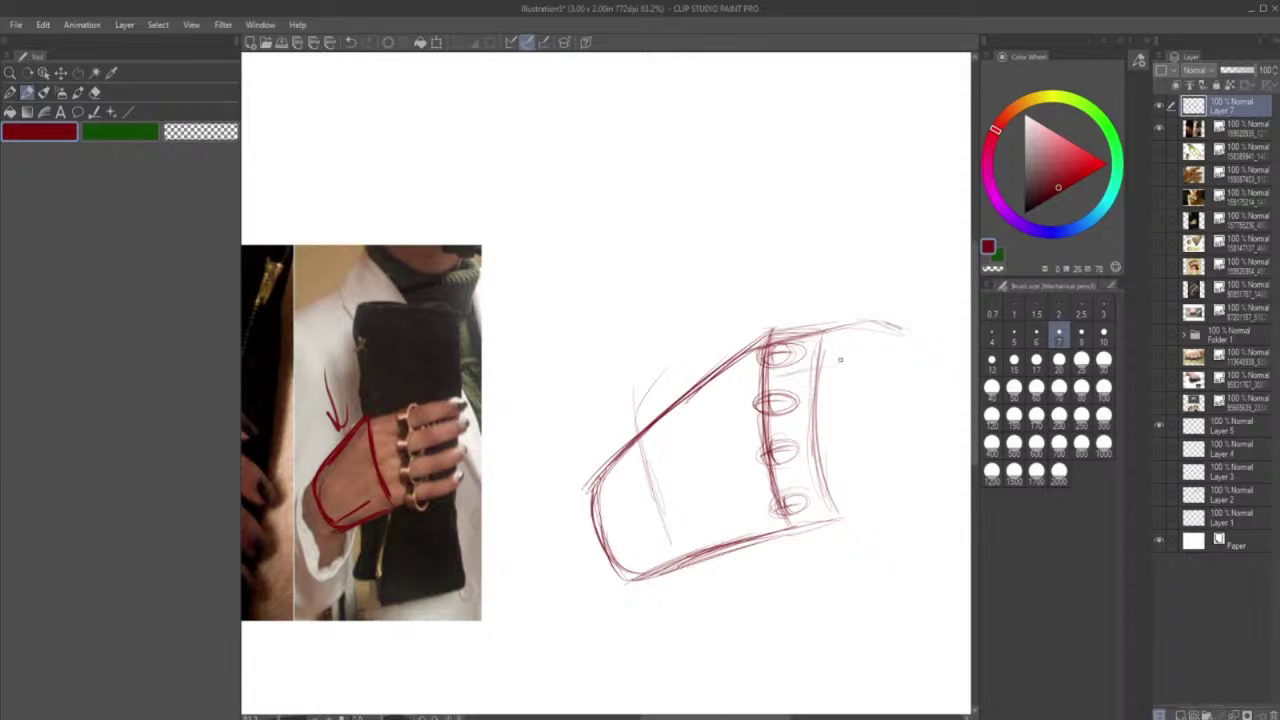
mouse_move(790, 372)
left_mouse_down()
mouse_move(876, 324)
mouse_move(853, 325)
mouse_move(906, 341)
mouse_move(839, 355)
left_mouse_up()
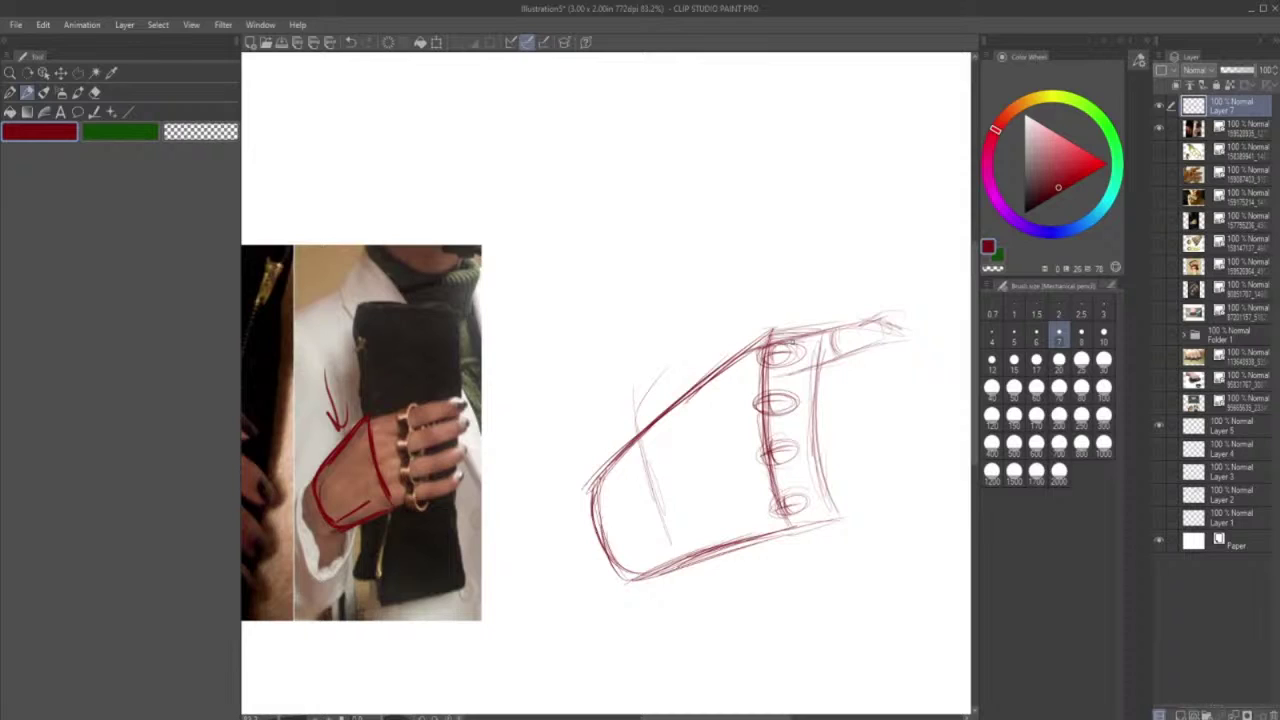
mouse_move(767, 346)
left_mouse_down()
mouse_move(751, 366)
mouse_move(766, 346)
mouse_move(919, 308)
mouse_move(890, 341)
left_mouse_up()
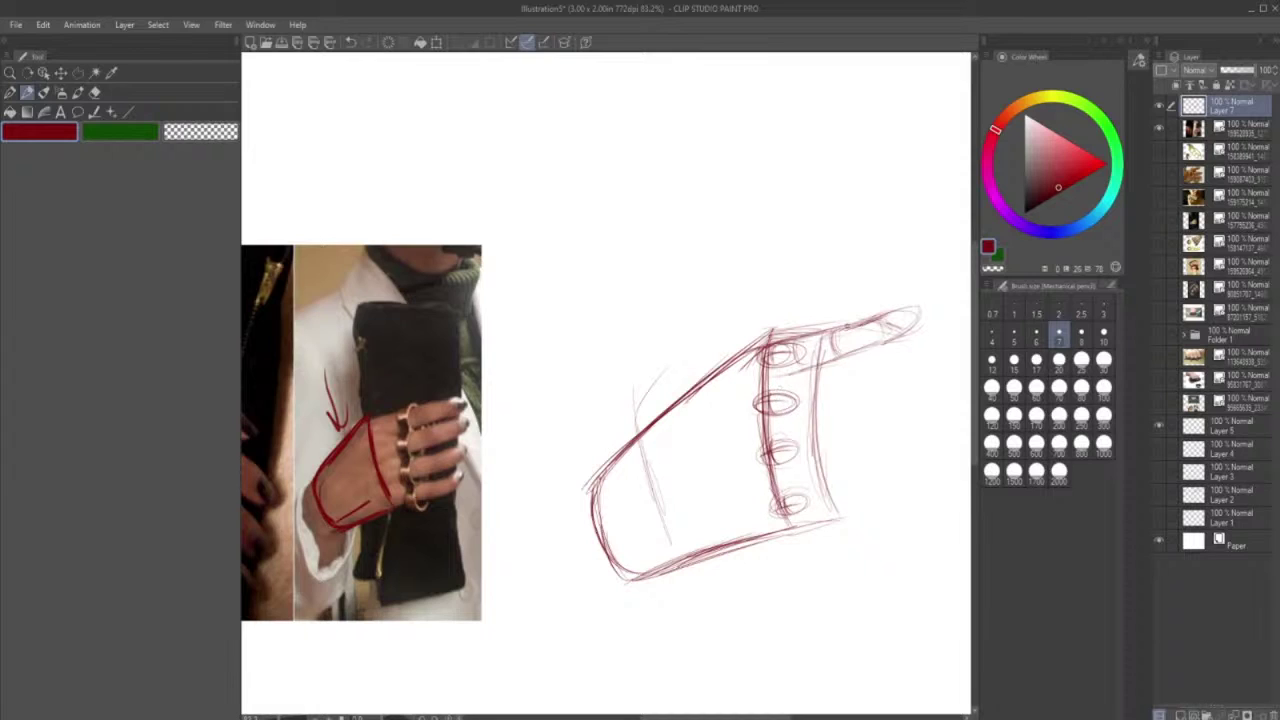
mouse_move(877, 319)
left_mouse_down()
mouse_move(931, 304)
mouse_move(900, 337)
mouse_move(880, 325)
mouse_move(887, 341)
left_mouse_up()
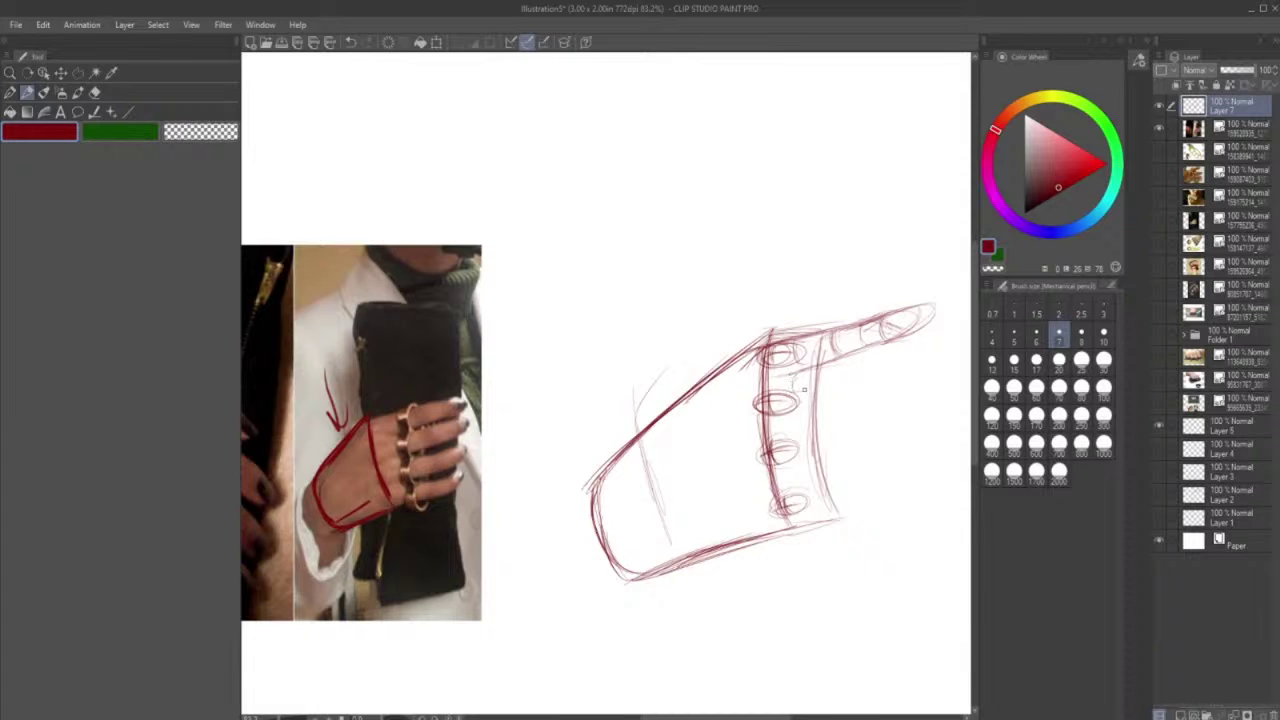
- Sketch the second finger below the first, running parallel from the second knuckle to a rounded tip
mouse_move(786, 389)
left_mouse_down()
mouse_move(932, 348)
mouse_move(859, 366)
mouse_move(910, 357)
left_mouse_up()
left_click_drag(848, 372, 958, 338)
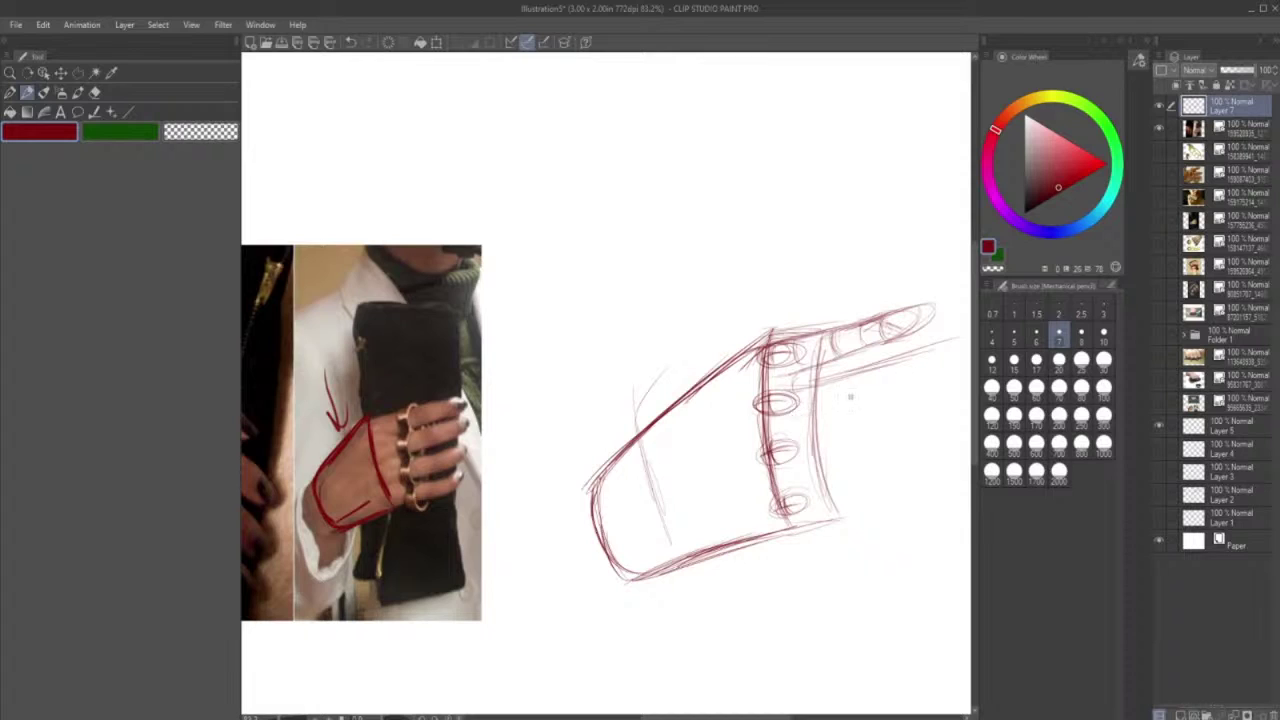
mouse_move(840, 407)
left_mouse_down()
mouse_move(881, 391)
mouse_move(811, 400)
mouse_move(889, 392)
mouse_move(841, 396)
mouse_move(887, 385)
mouse_move(830, 379)
mouse_move(838, 396)
mouse_move(824, 398)
mouse_move(838, 379)
mouse_move(877, 373)
mouse_move(839, 374)
mouse_move(944, 337)
left_mouse_up()
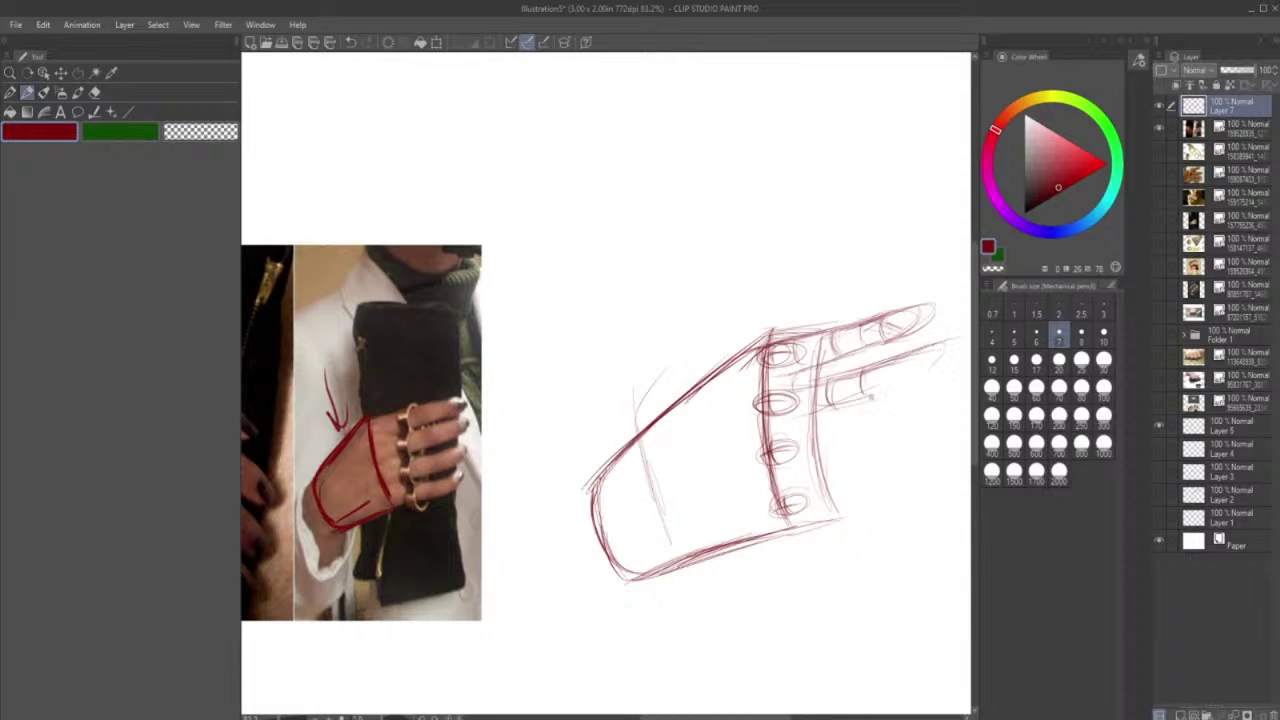
left_click_drag(870, 397, 946, 350)
left_click_drag(866, 396, 956, 346)
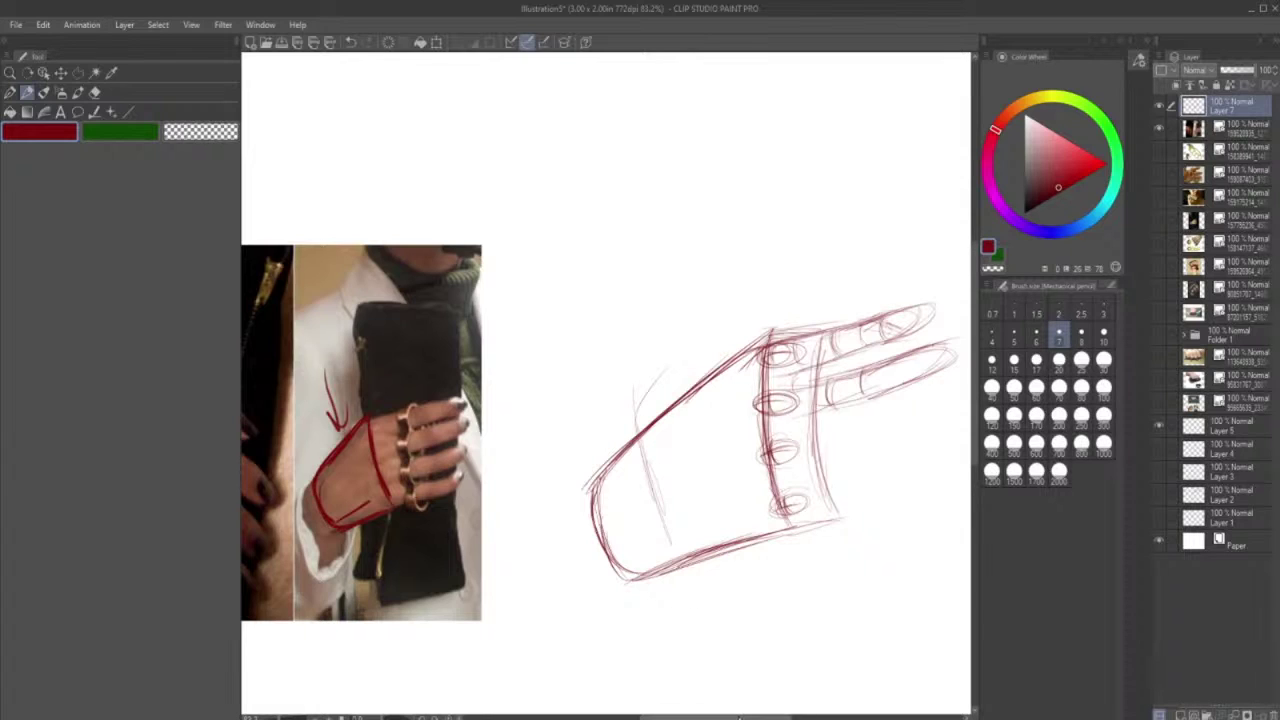
left_click_drag(740, 716, 752, 716)
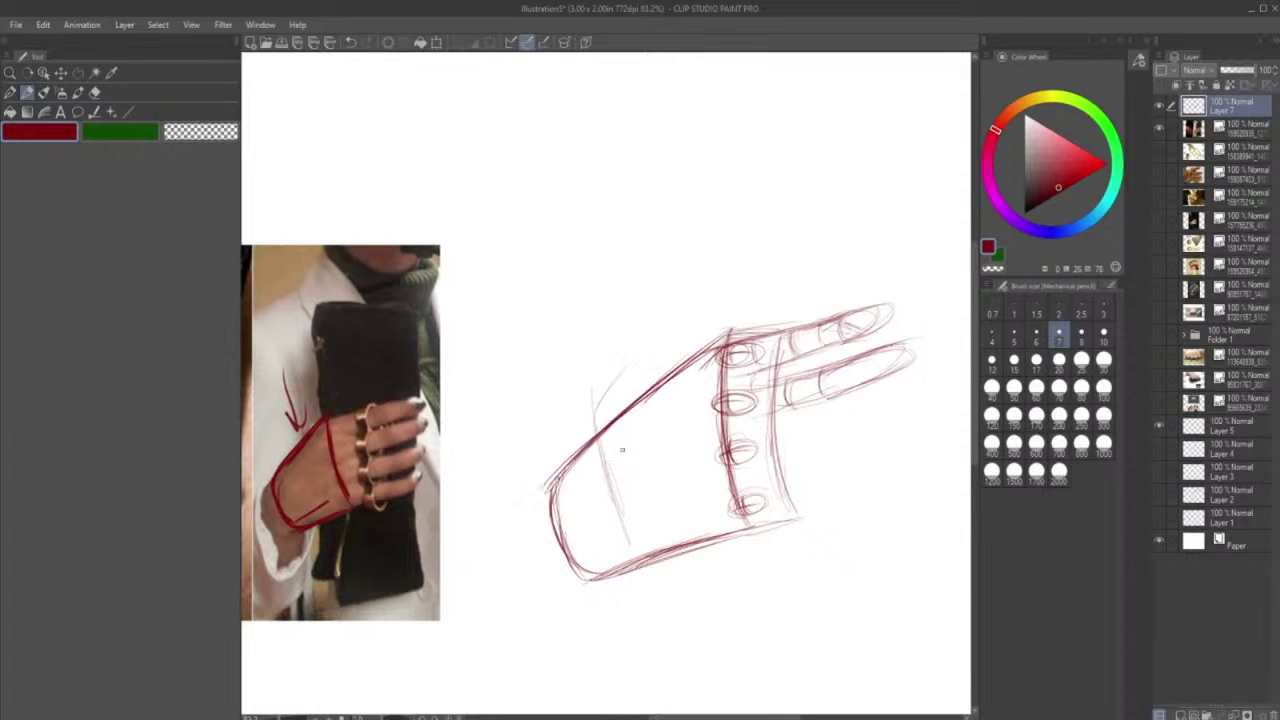
- Lighten the second finger's lines with the eraser, then redraw its outline, joint mark, tip and base
key("e")
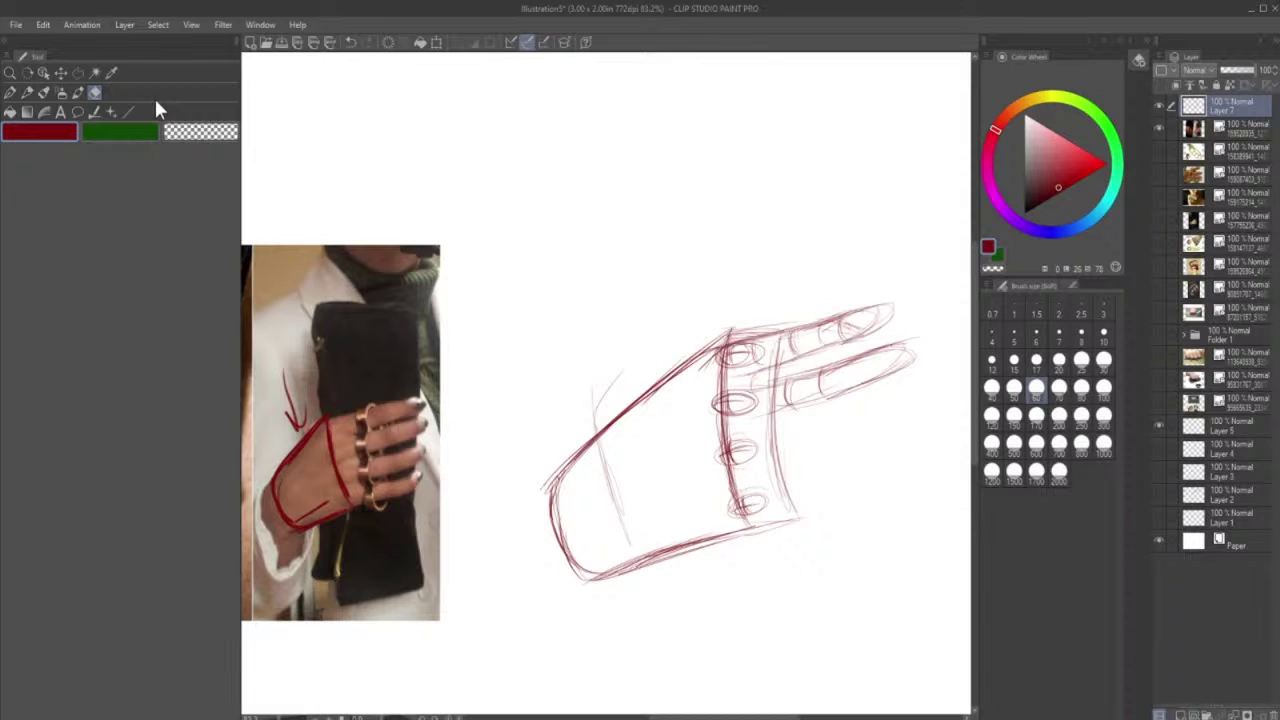
left_click_drag(897, 364, 786, 402)
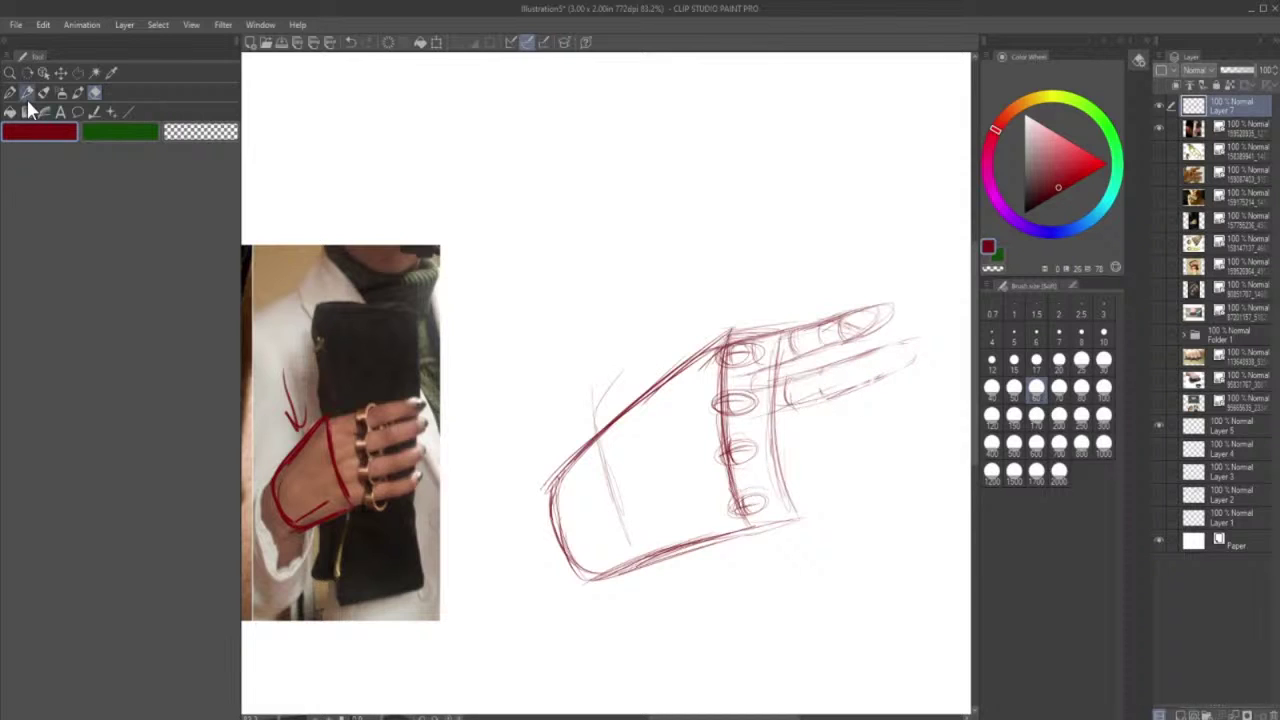
left_click(27, 93)
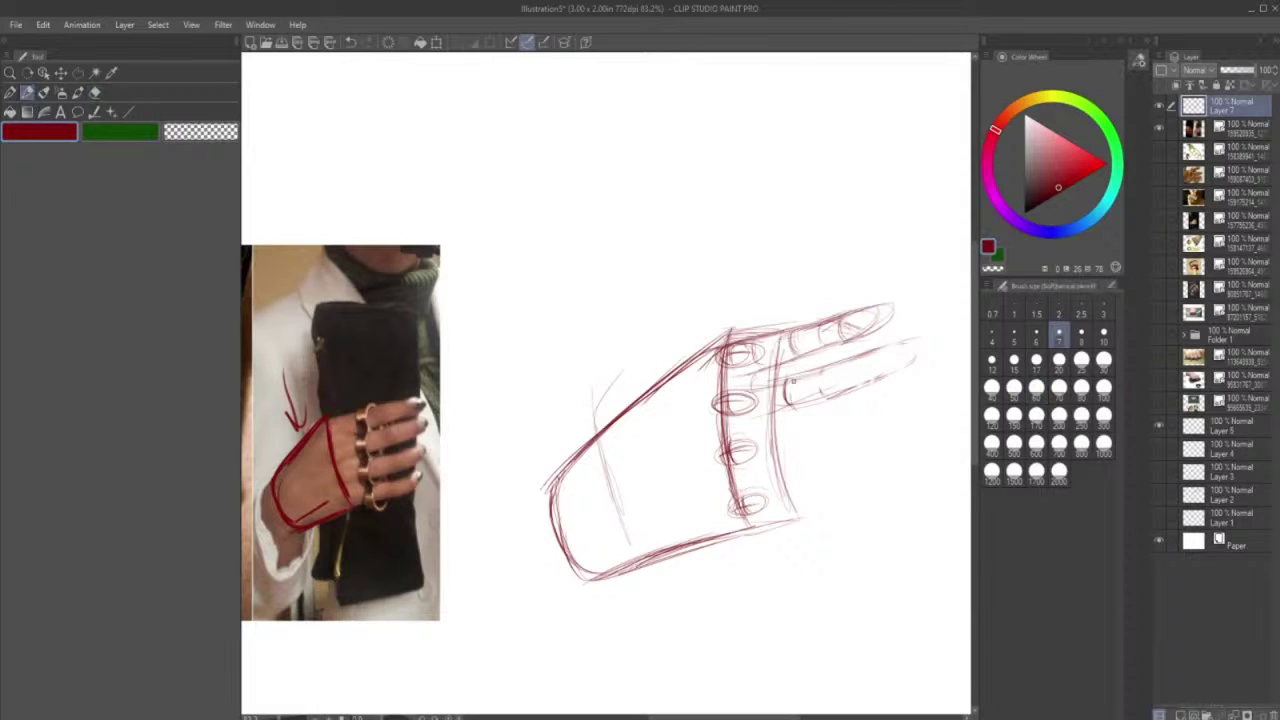
left_click_drag(818, 374, 824, 398)
left_click_drag(806, 379, 912, 339)
left_click_drag(917, 346, 896, 372)
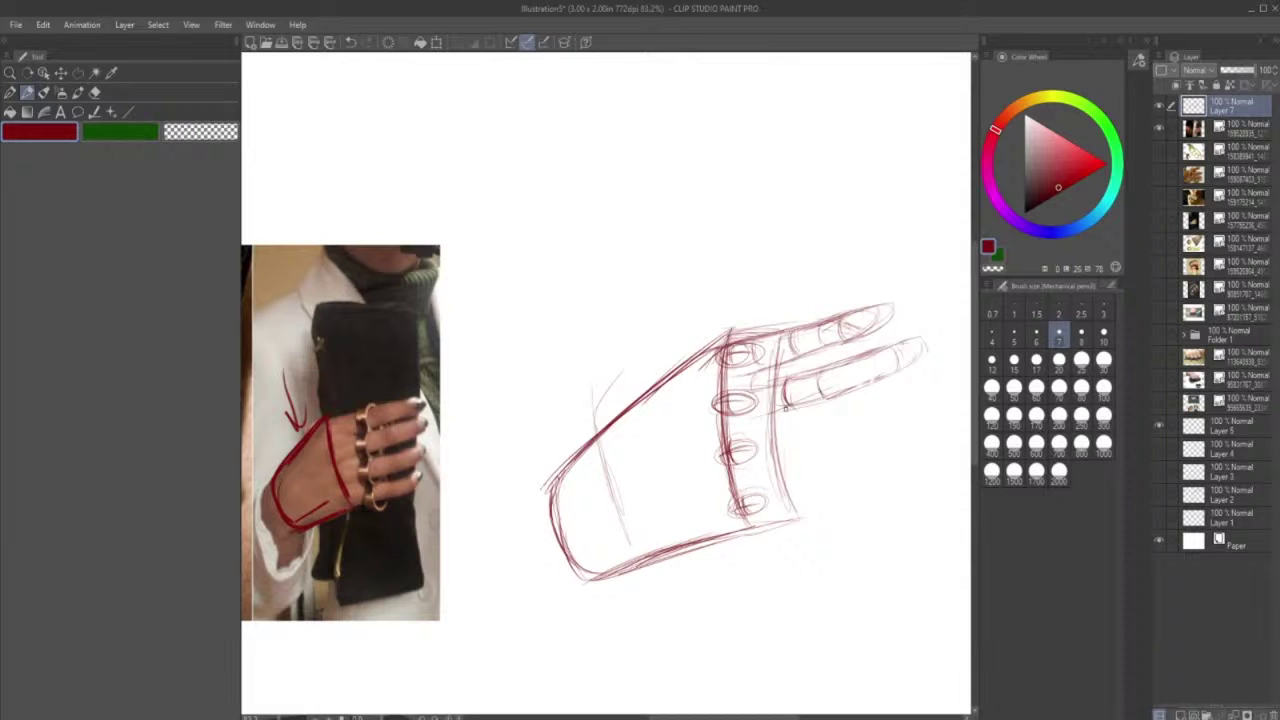
left_click_drag(787, 408, 744, 421)
- Write "200" beside the circled 1 above the hand, circle it and link the two with arrows in both directions
scroll(713, 481, "left", 1)
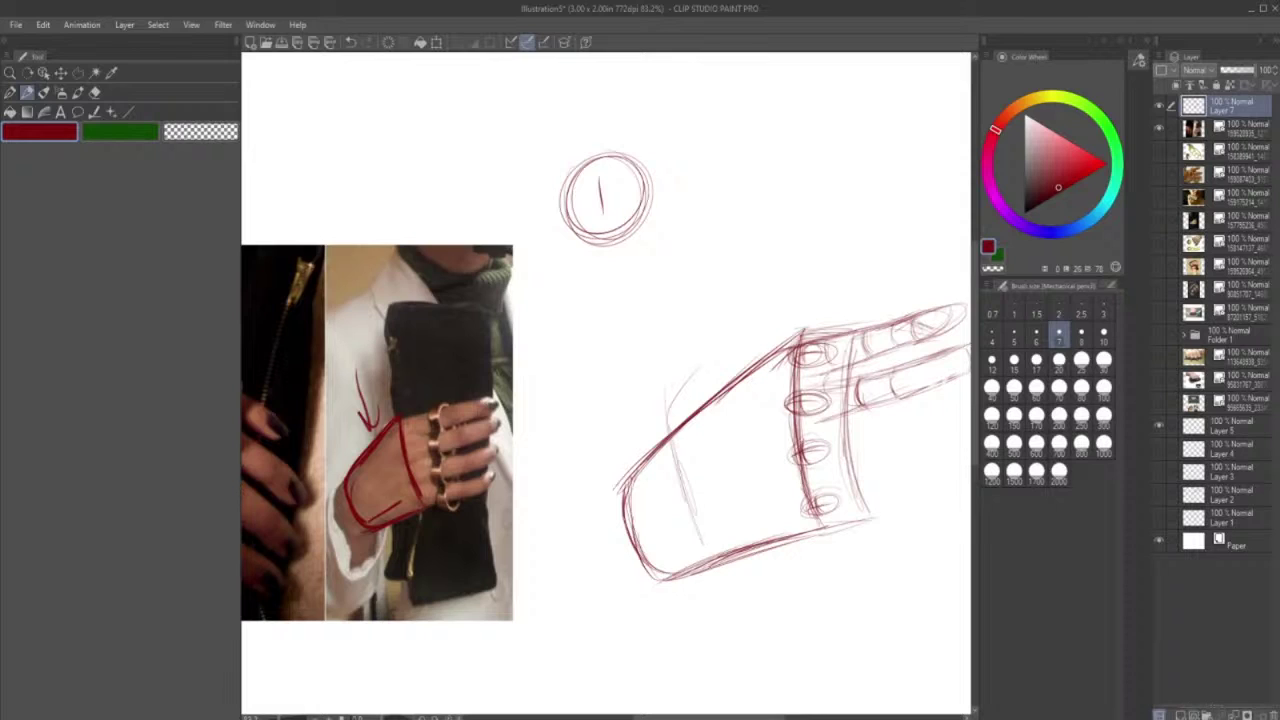
left_click_drag(662, 187, 697, 186)
left_click_drag(688, 178, 688, 195)
left_click_drag(722, 168, 740, 194)
left_click_drag(750, 162, 768, 158)
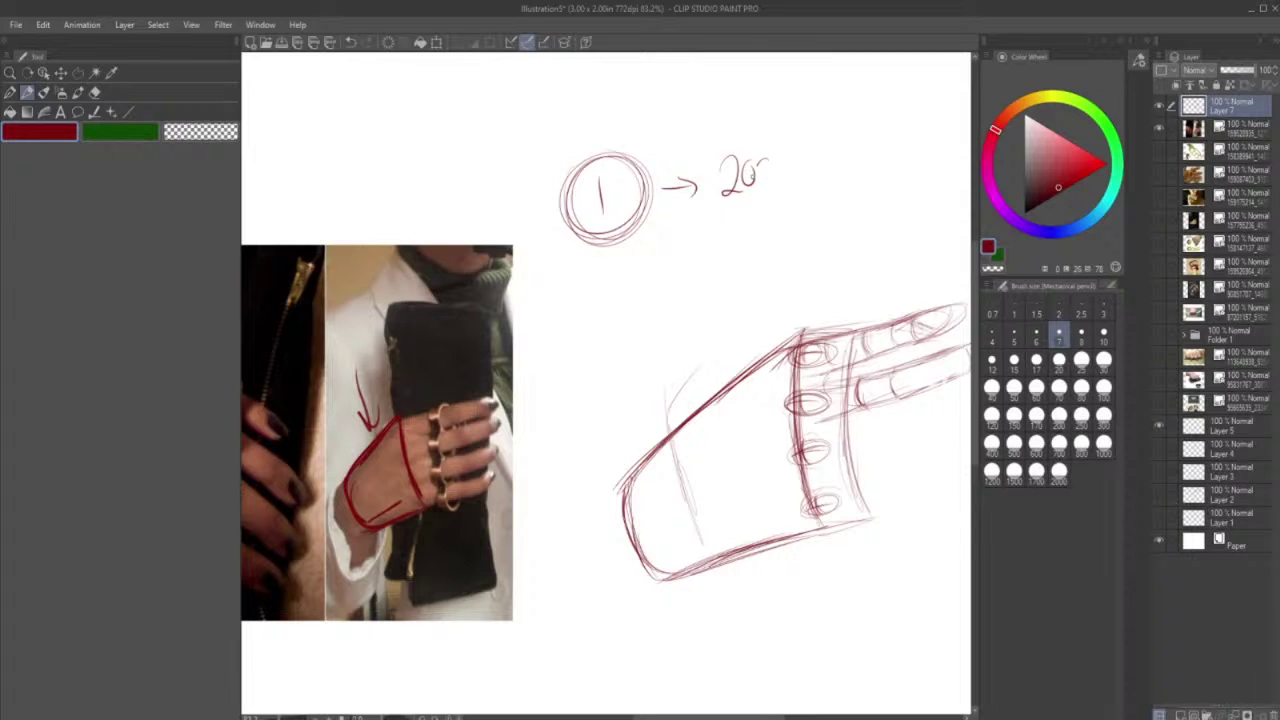
left_click_drag(758, 162, 756, 168)
left_click_drag(768, 160, 766, 164)
left_click_drag(745, 133, 740, 136)
left_click_drag(716, 140, 636, 150)
left_click_drag(634, 122, 652, 147)
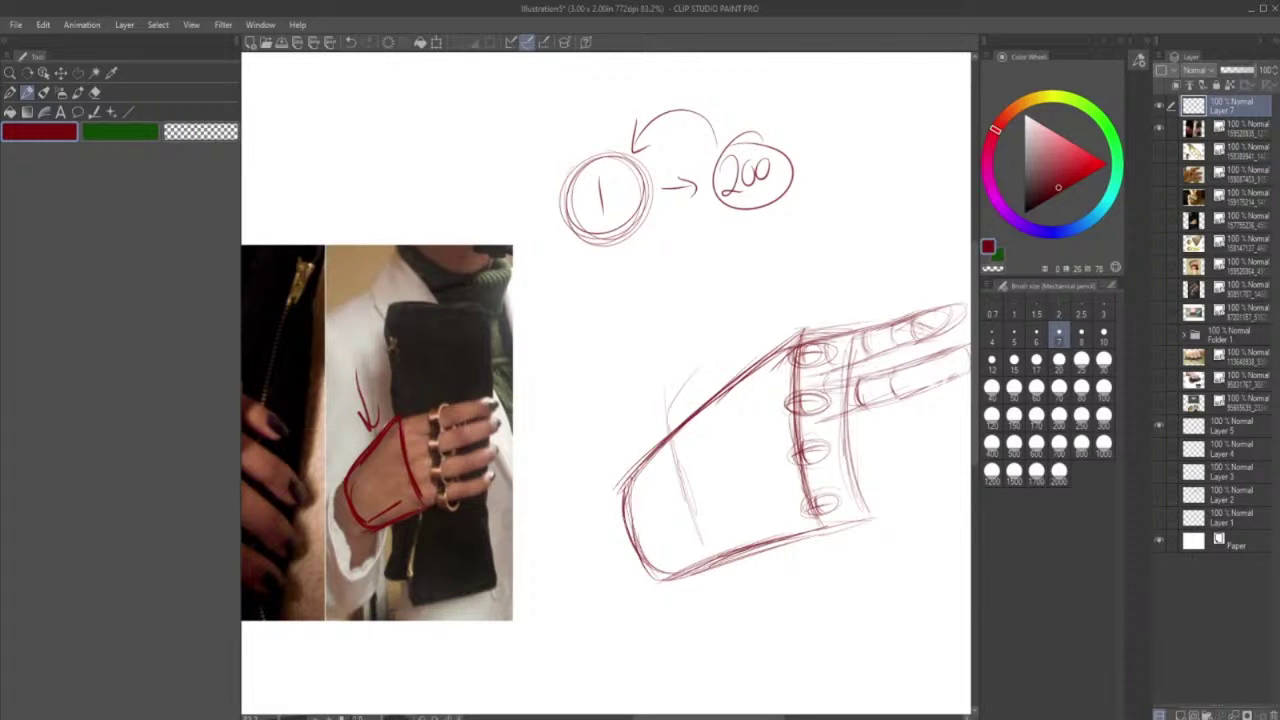
left_click_drag(748, 134, 744, 152)
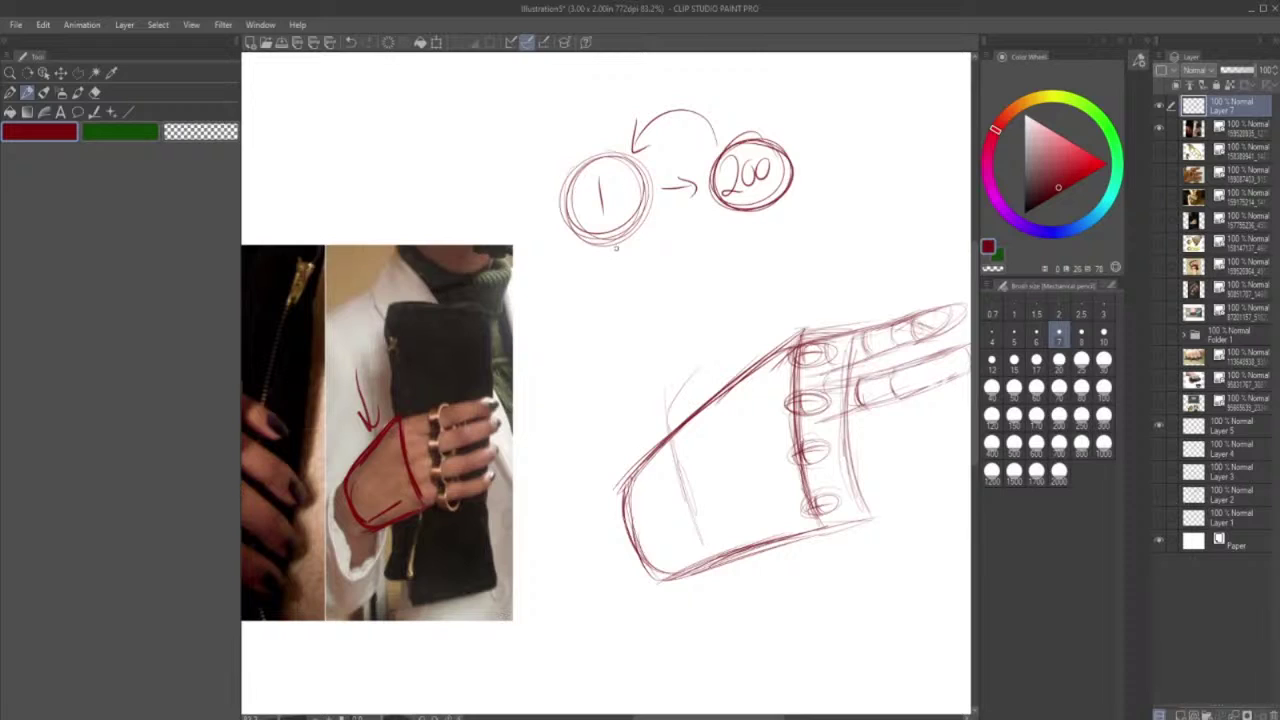
- Draw three more circles below the 1 and 200 diagram and connect them with arrows
mouse_move(606, 256)
left_mouse_down()
mouse_move(624, 307)
mouse_move(604, 257)
left_mouse_up()
mouse_move(768, 233)
left_mouse_down()
mouse_move(792, 284)
mouse_move(806, 244)
left_mouse_up()
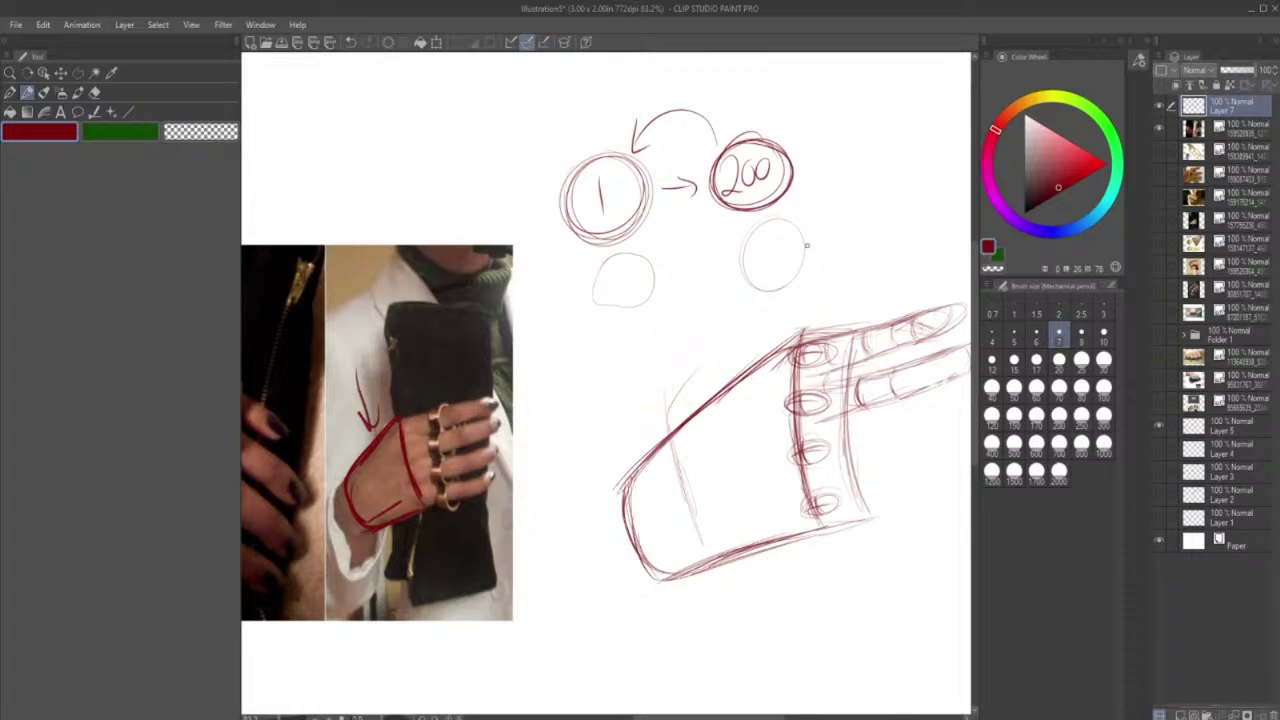
mouse_move(605, 330)
left_mouse_down()
mouse_move(594, 367)
mouse_move(631, 390)
mouse_move(609, 314)
mouse_move(600, 342)
mouse_move(630, 334)
mouse_move(640, 384)
left_mouse_up()
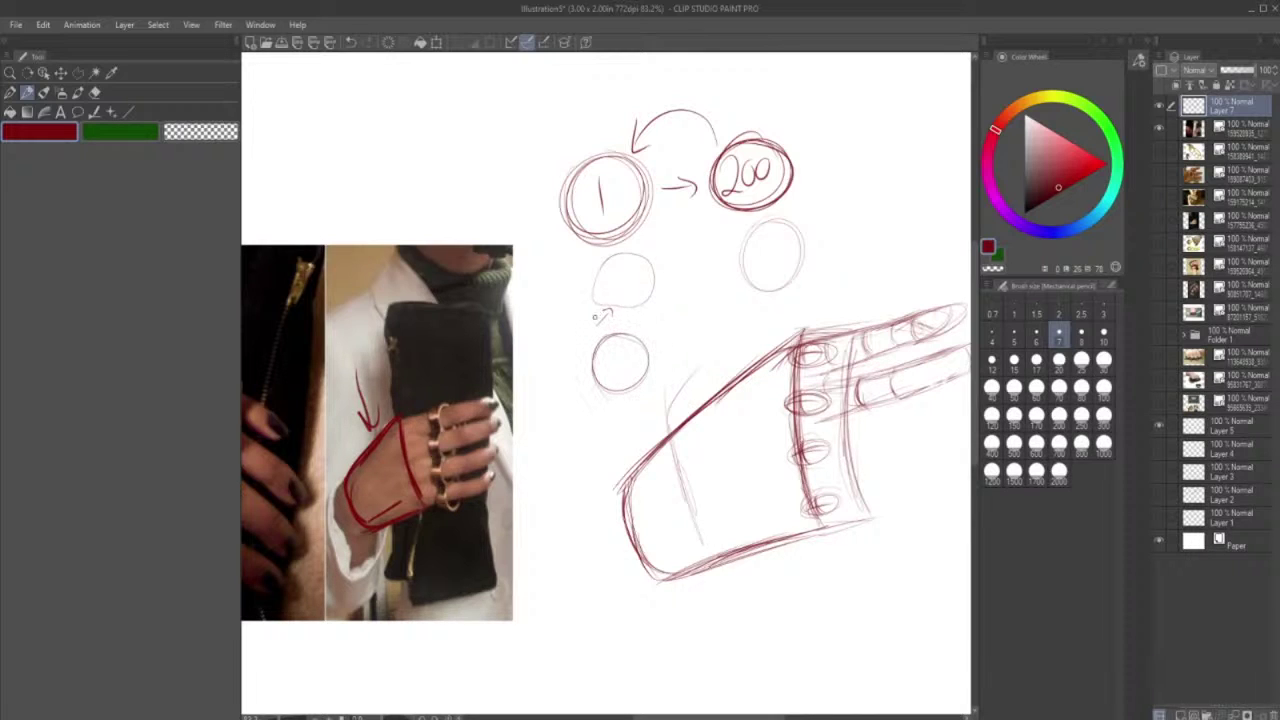
mouse_move(596, 323)
left_mouse_down()
mouse_move(651, 296)
mouse_move(641, 256)
mouse_move(592, 270)
mouse_move(664, 341)
mouse_move(659, 328)
mouse_move(740, 281)
left_mouse_up()
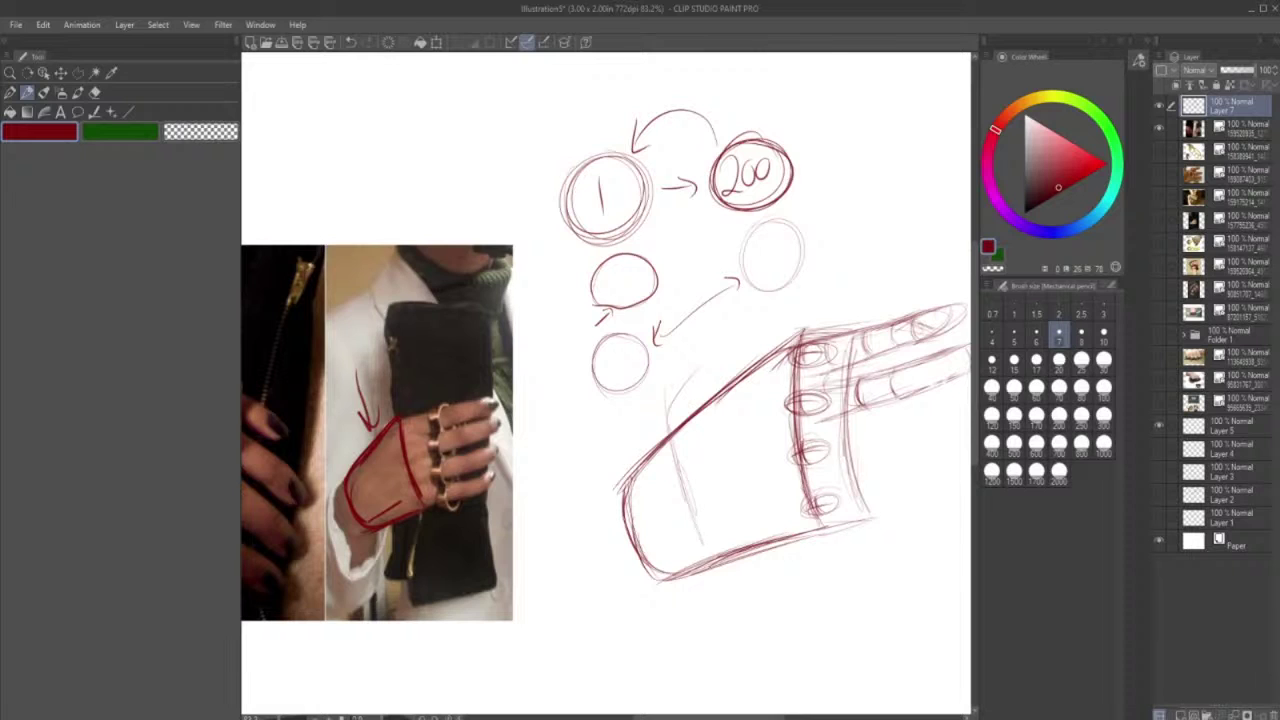
- Lasso the whole circle-and-arrow diagram above the hand, delete it and clear the selection
left_click(77, 72)
left_click(540, 160)
left_click(572, 395)
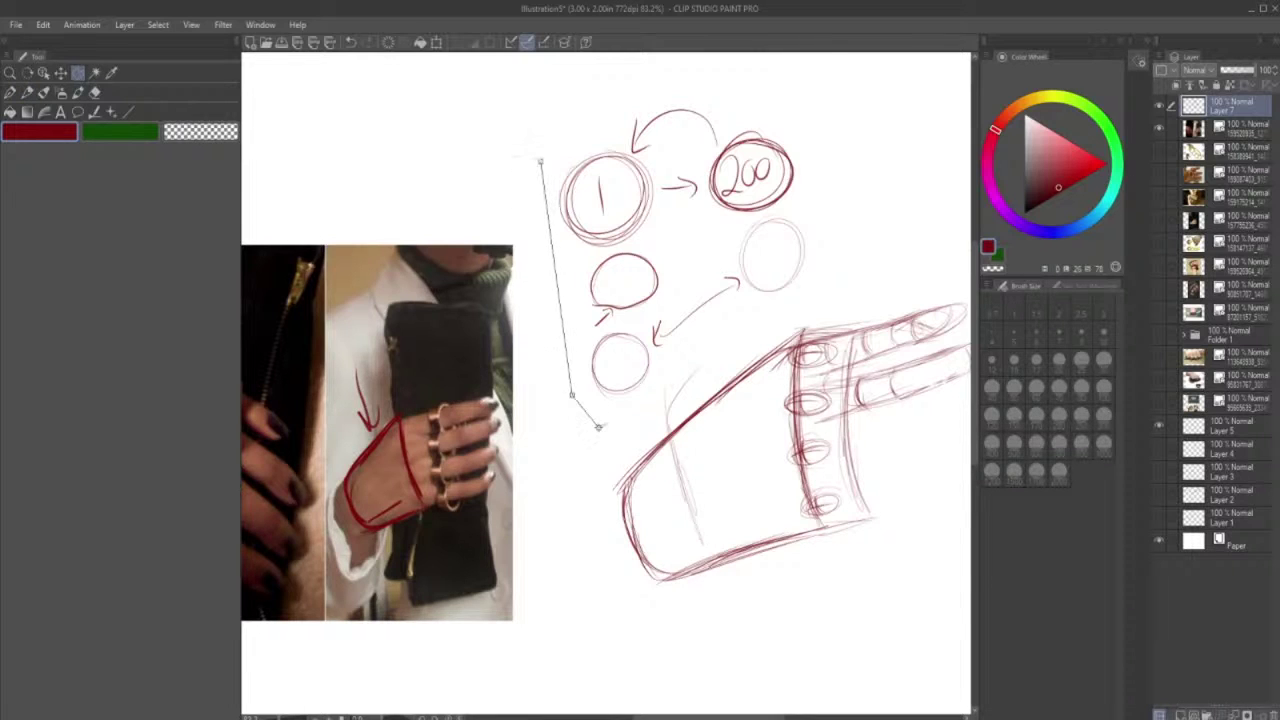
left_click(674, 367)
left_click(768, 297)
left_click(837, 268)
left_click(847, 228)
left_click(844, 158)
left_click(827, 117)
left_click(795, 92)
left_click(741, 72)
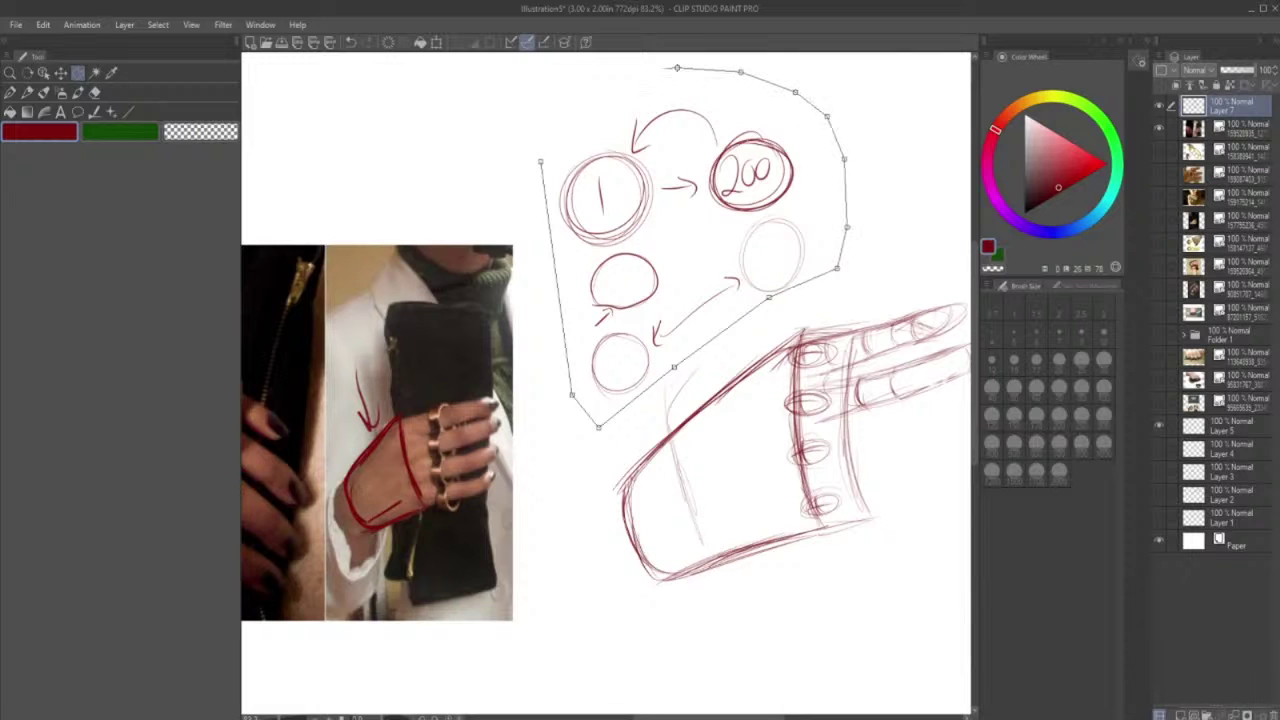
left_click(624, 79)
left_click(556, 120)
left_click(541, 161)
left_click(661, 449)
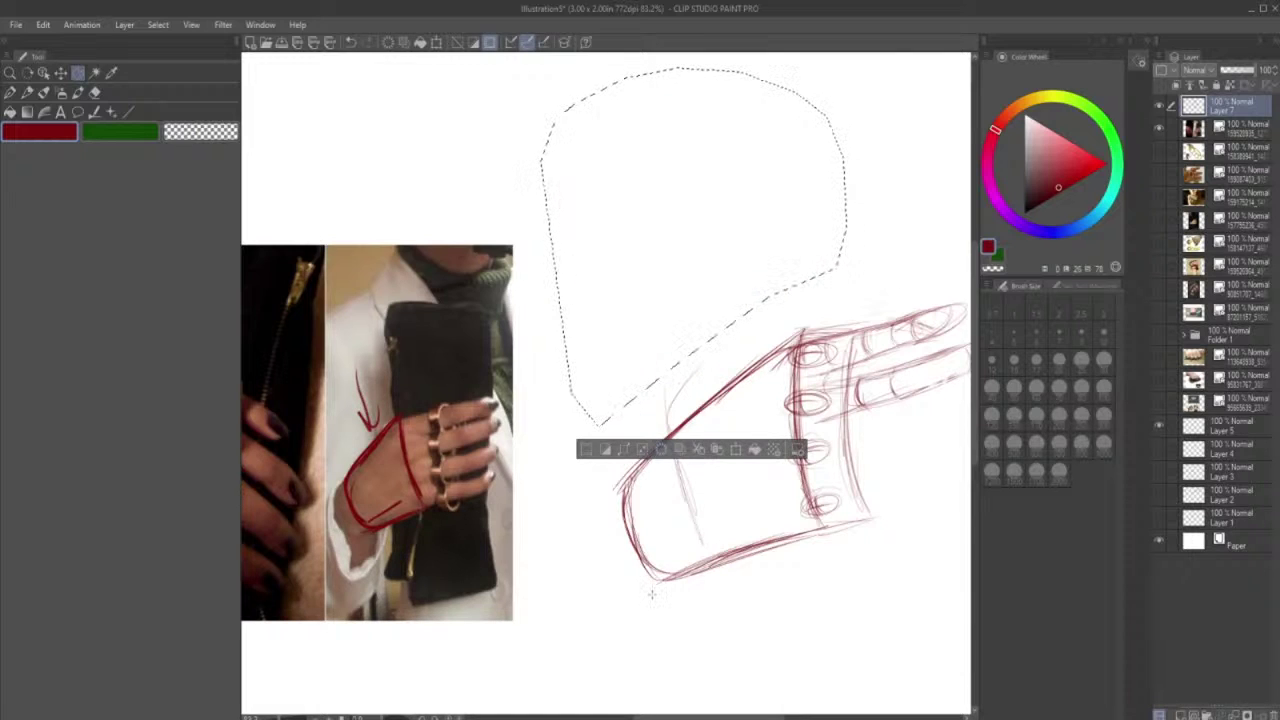
key("ctrl+d")
- Mark the second finger's middle segment with pencil strokes and strengthen its edges and base line
left_click(28, 94)
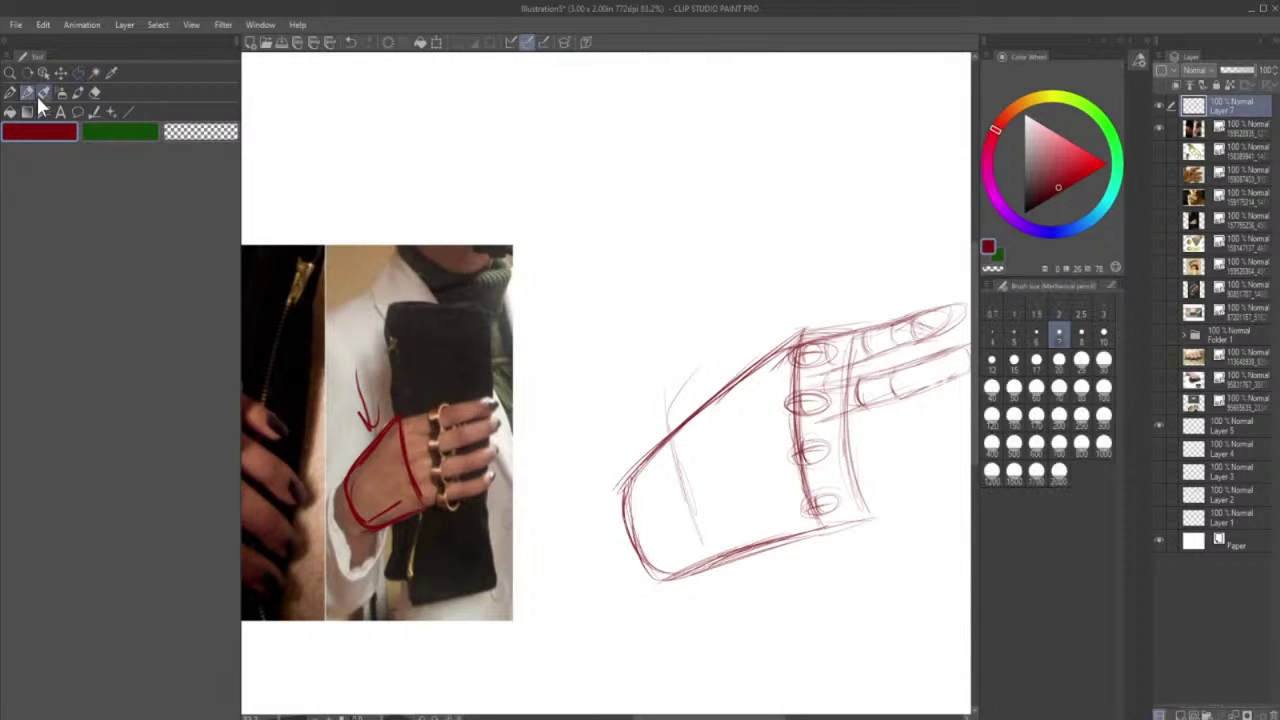
left_click_drag(733, 716, 763, 716)
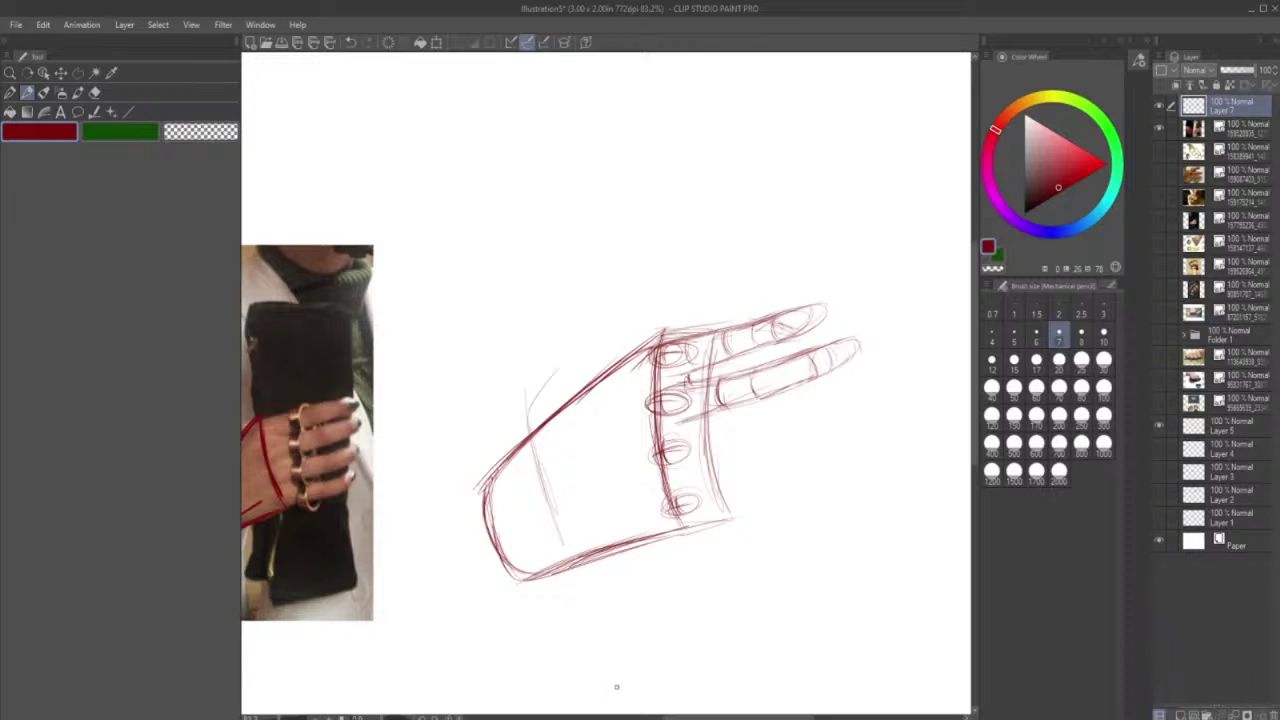
mouse_move(769, 397)
left_mouse_down()
mouse_move(817, 376)
mouse_move(805, 352)
left_mouse_up()
left_click_drag(720, 380, 742, 372)
left_click_drag(766, 400, 808, 378)
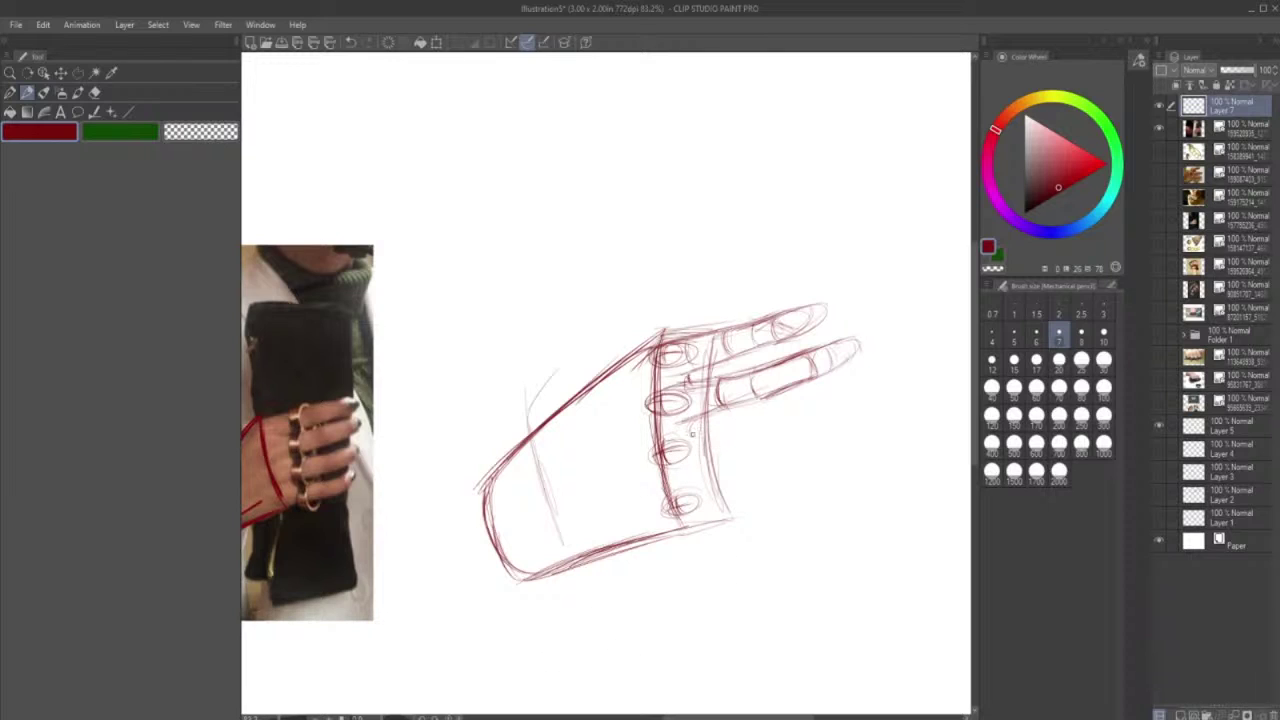
- Sketch the third finger from its knuckle as a bent form with a joint mark and rounded tip
mouse_move(688, 435)
left_mouse_down()
mouse_move(807, 404)
mouse_move(782, 421)
mouse_move(847, 362)
mouse_move(852, 405)
left_mouse_up()
left_click_drag(779, 426, 784, 444)
mouse_move(824, 394)
left_mouse_down()
mouse_move(783, 452)
mouse_move(844, 407)
mouse_move(831, 380)
mouse_move(850, 406)
left_mouse_up()
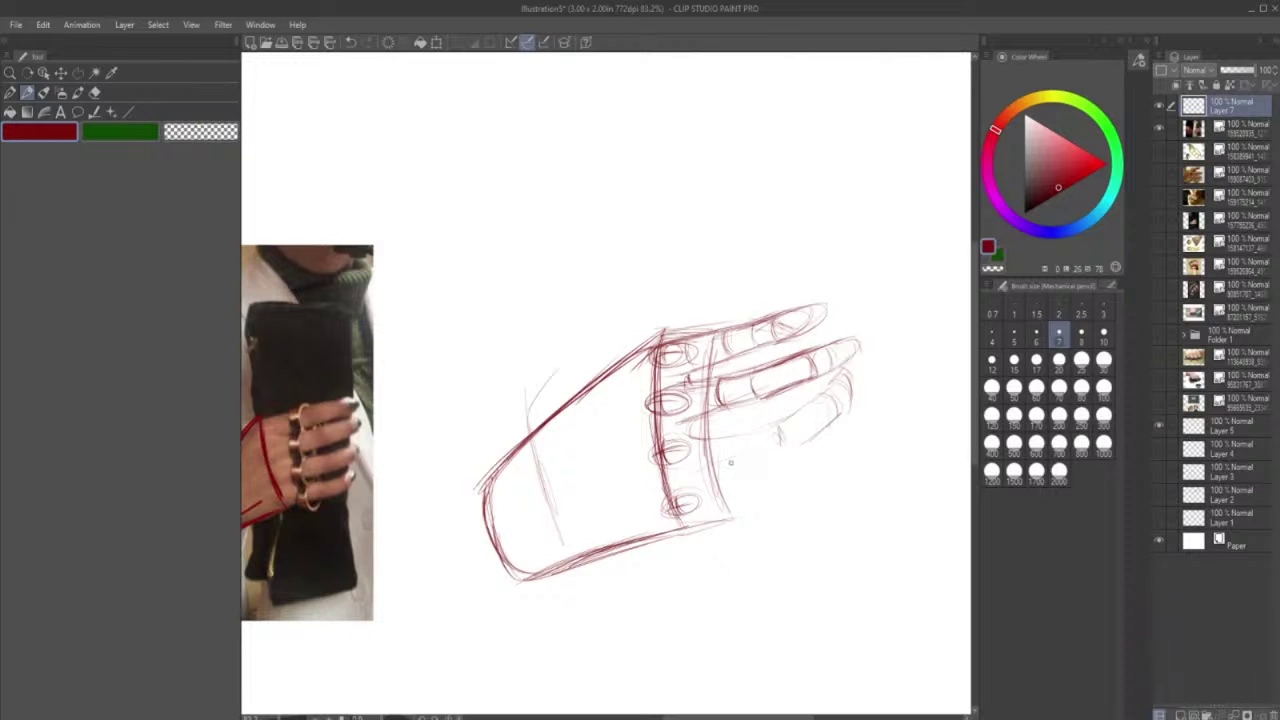
left_click_drag(688, 474, 766, 459)
mouse_move(770, 433)
left_mouse_down()
mouse_move(785, 444)
mouse_move(817, 428)
mouse_move(806, 408)
left_mouse_up()
left_click_drag(734, 463, 700, 471)
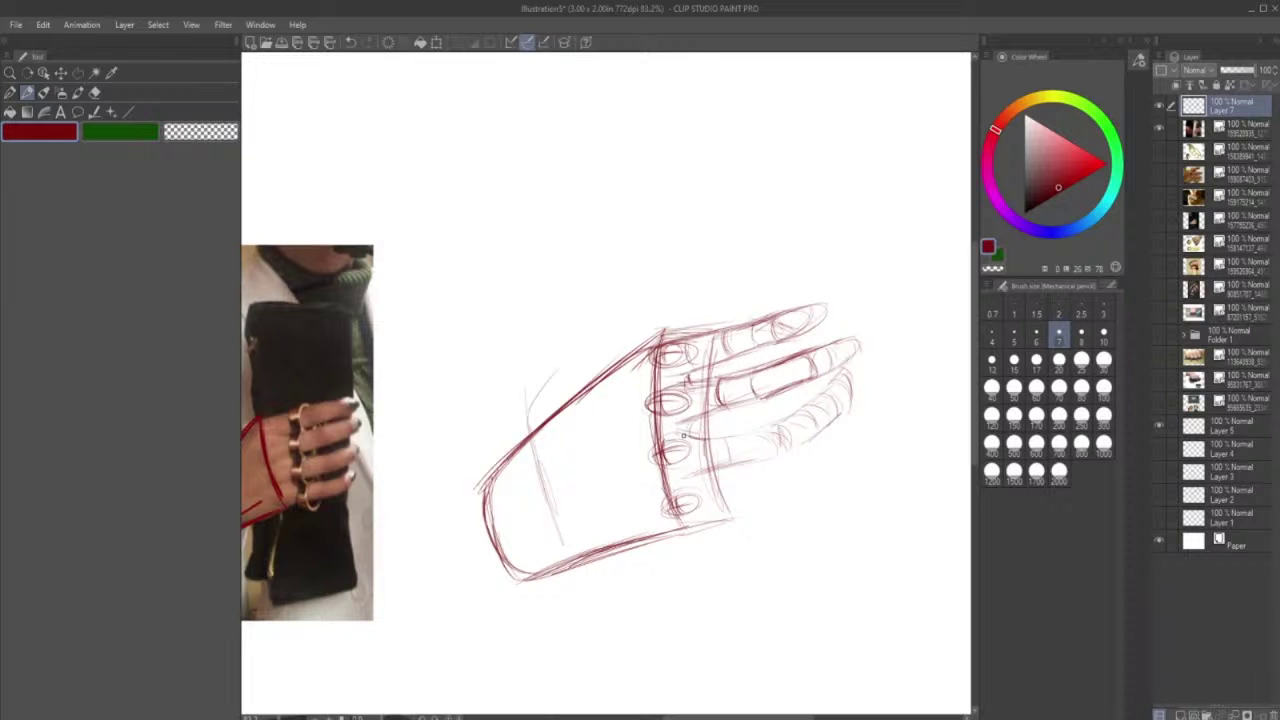
- Darken the third finger's upper and lower edges and add curved contour lines across its segments
left_click_drag(686, 435, 785, 428)
left_click_drag(700, 474, 768, 458)
left_click_drag(763, 431, 807, 411)
left_click_drag(770, 459, 806, 439)
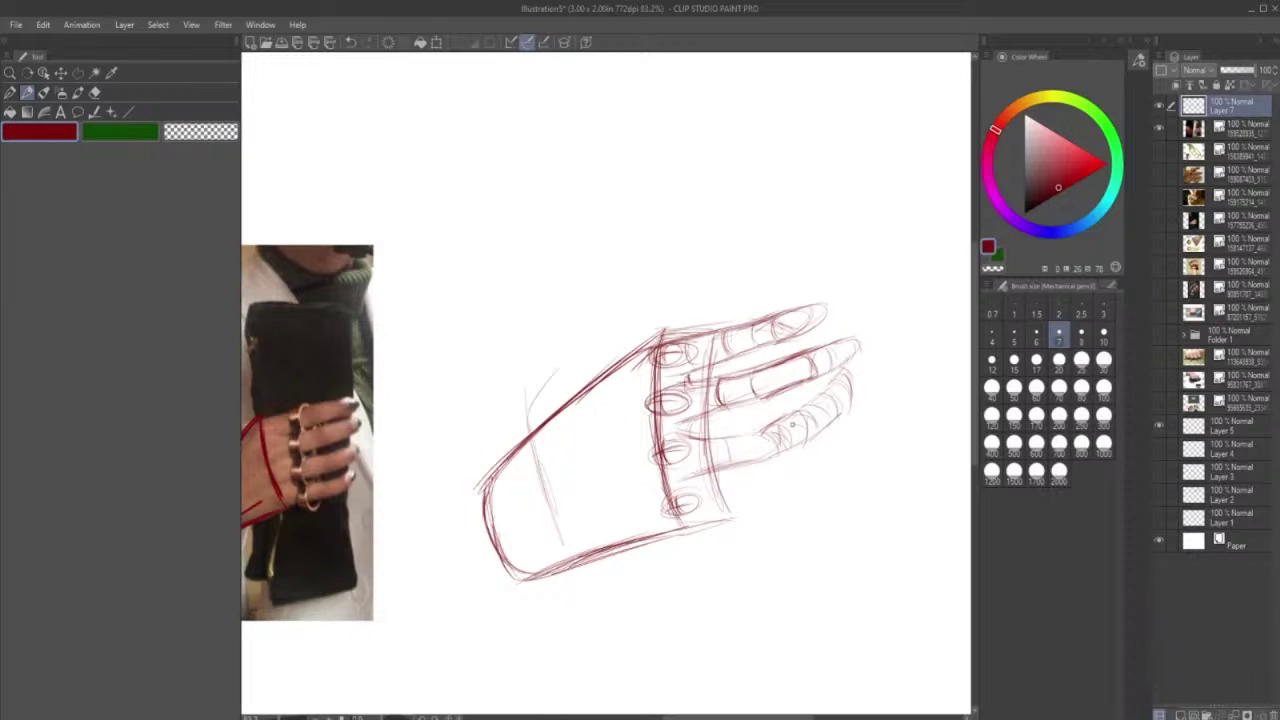
mouse_move(706, 438)
left_mouse_down()
mouse_move(774, 427)
mouse_move(721, 460)
mouse_move(763, 457)
mouse_move(752, 458)
left_mouse_up()
left_click_drag(764, 428, 829, 395)
left_click_drag(705, 445, 708, 468)
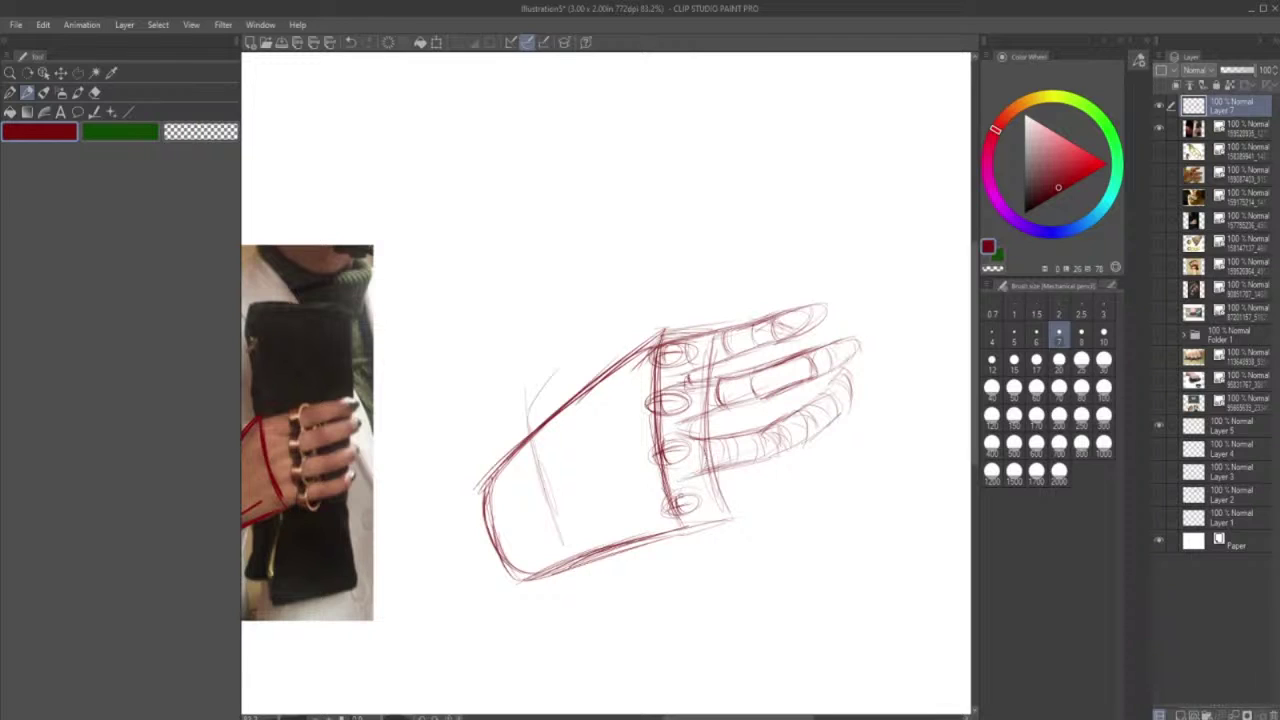
- Reinforce the finger bases, sketch an arc across the fingertips and extend the hand's lower edge toward the little finger
mouse_move(682, 386)
left_mouse_down()
mouse_move(670, 419)
mouse_move(726, 380)
left_mouse_up()
mouse_move(662, 441)
left_mouse_down()
mouse_move(722, 432)
mouse_move(704, 438)
mouse_move(704, 468)
left_mouse_up()
mouse_move(720, 329)
left_mouse_down()
mouse_move(828, 304)
mouse_move(844, 350)
mouse_move(838, 447)
left_mouse_up()
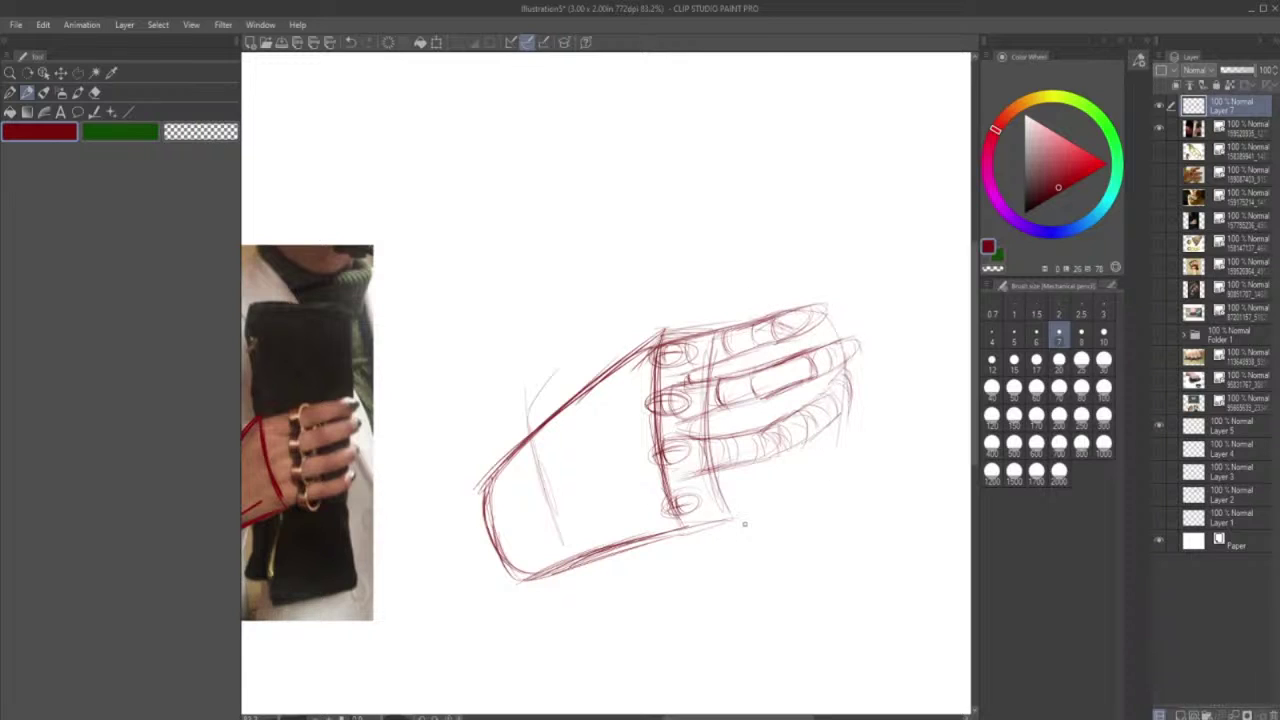
left_click_drag(726, 516, 790, 499)
left_click_drag(718, 517, 806, 490)
mouse_move(698, 517)
left_mouse_down()
mouse_move(742, 505)
mouse_move(709, 513)
left_mouse_up()
- Add curved contour lines across the back of the hand and darken the second finger's segment and third finger's joint
mouse_move(566, 448)
left_mouse_down()
mouse_move(611, 534)
mouse_move(521, 490)
mouse_move(524, 540)
mouse_move(518, 474)
mouse_move(534, 548)
left_mouse_up()
left_click_drag(508, 477, 548, 566)
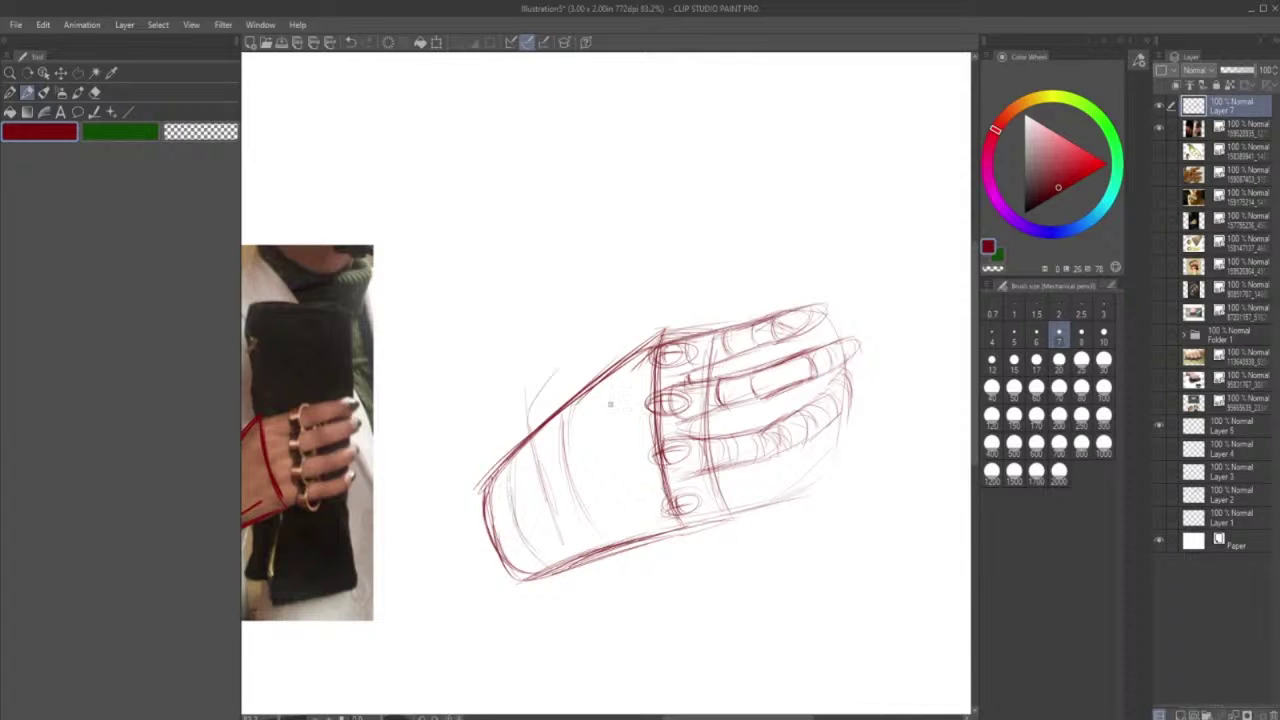
mouse_move(606, 386)
left_mouse_down()
mouse_move(586, 496)
mouse_move(572, 466)
left_mouse_up()
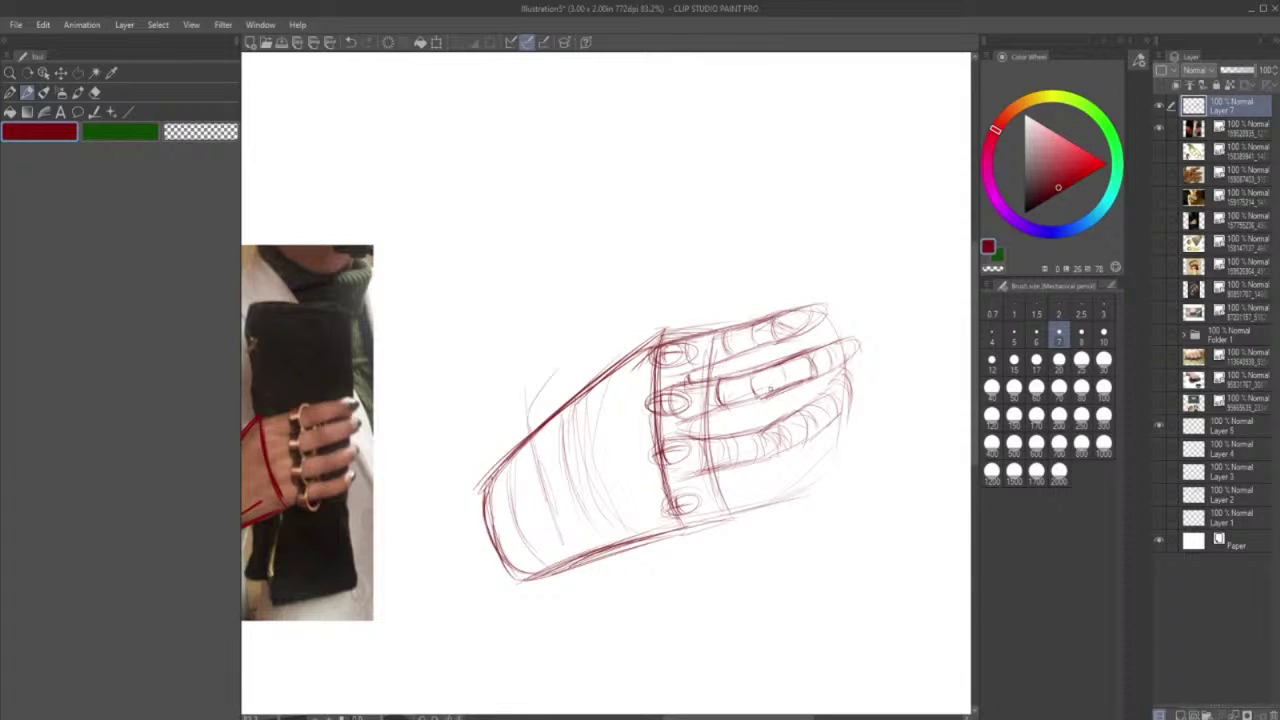
left_click_drag(768, 392, 808, 379)
left_click_drag(790, 425, 776, 452)
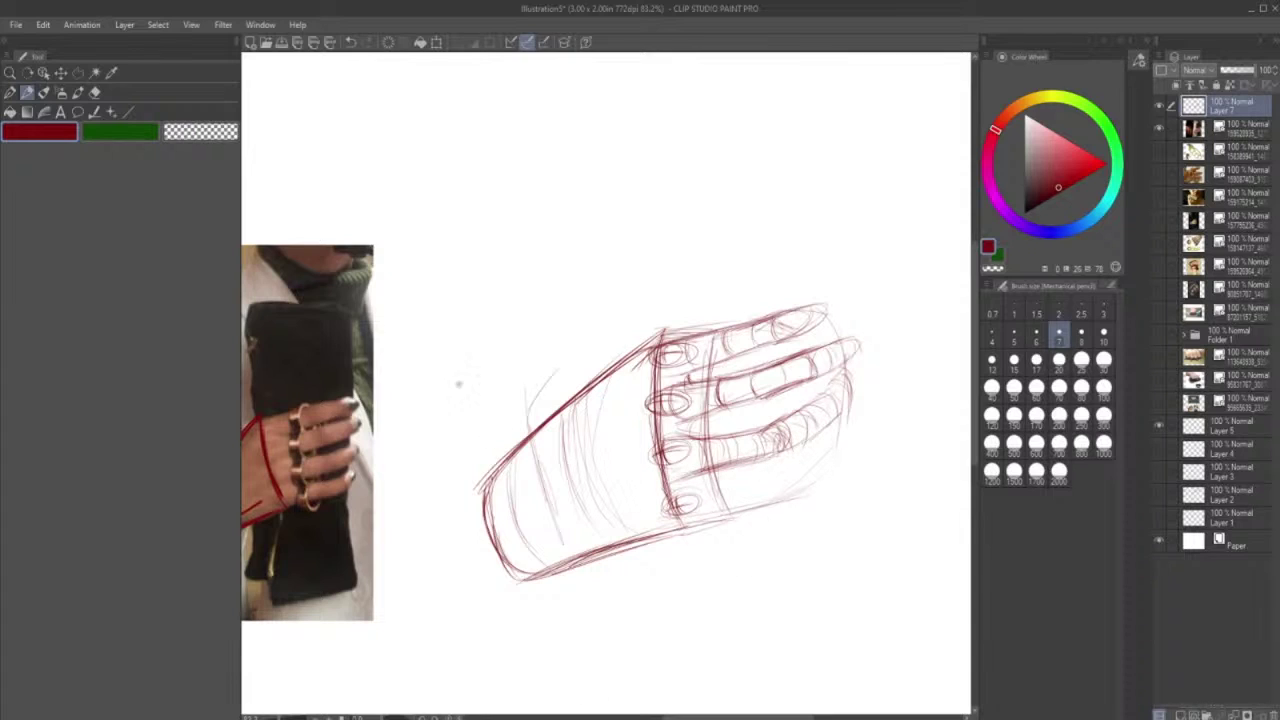
- Lasso the third finger's outer segment beyond the middle joint, delete it and clear the selection
left_click(78, 73)
left_click(860, 372)
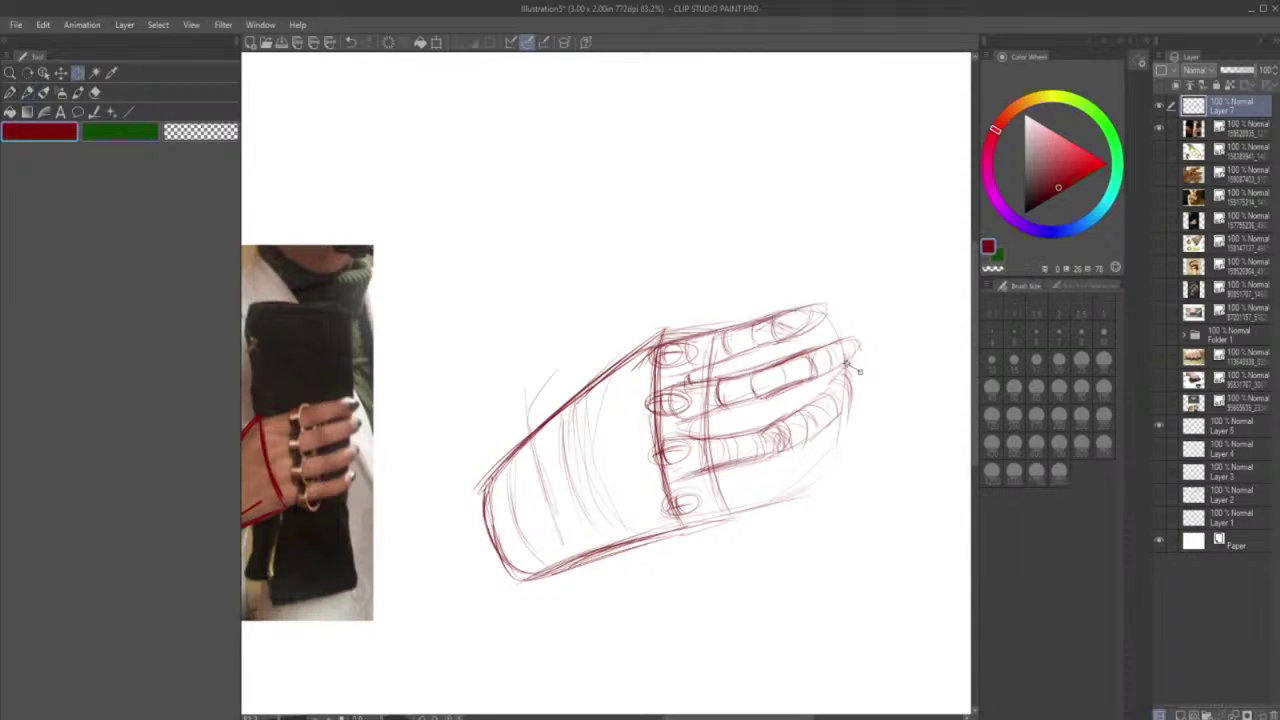
left_click(814, 388)
left_click(769, 411)
left_click(779, 460)
left_click(836, 435)
left_click(864, 407)
left_click(860, 372)
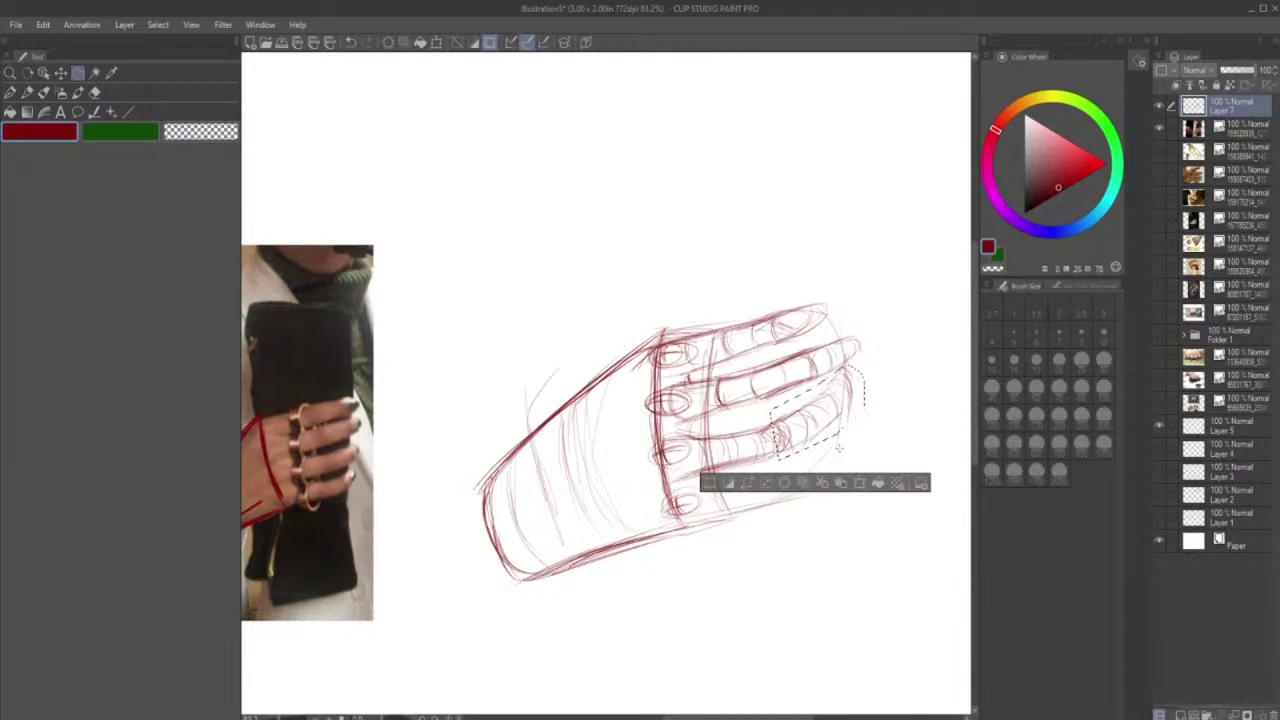
left_click(786, 486)
key("ctrl+d")
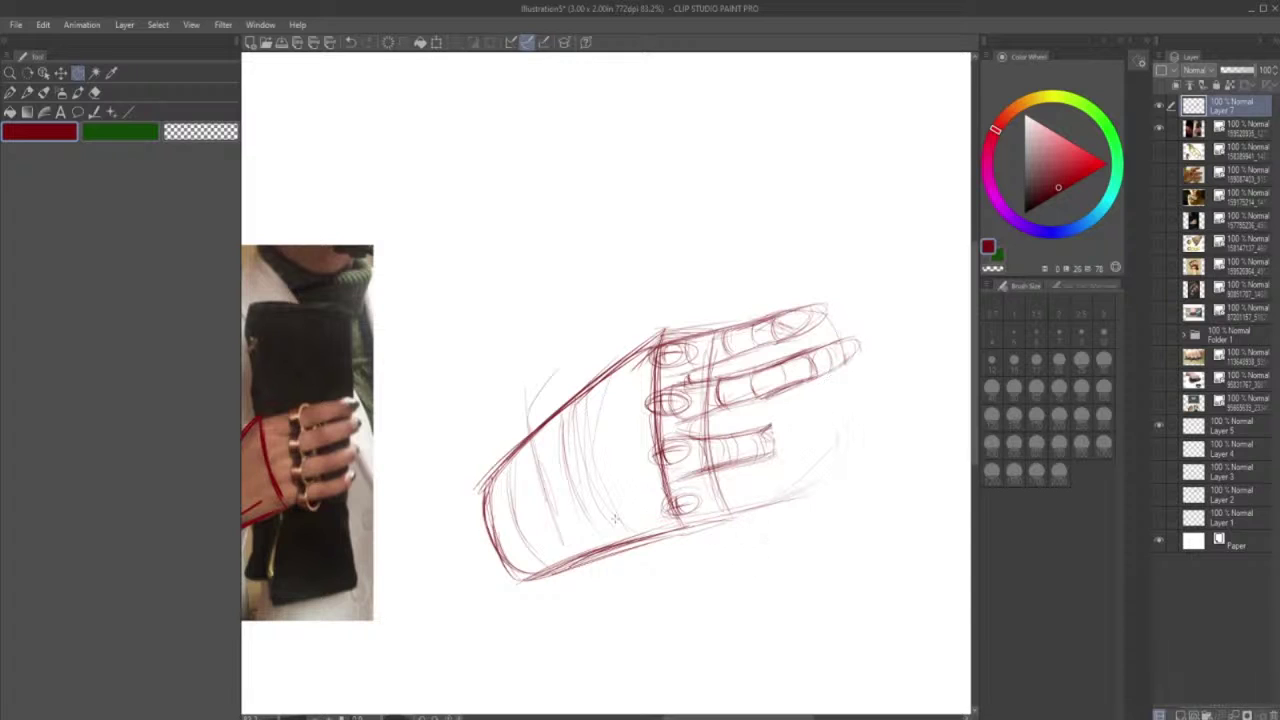
- Redraw the third finger's outer segment shorter, with upper and lower edges and a curved joint mark
left_click(27, 92)
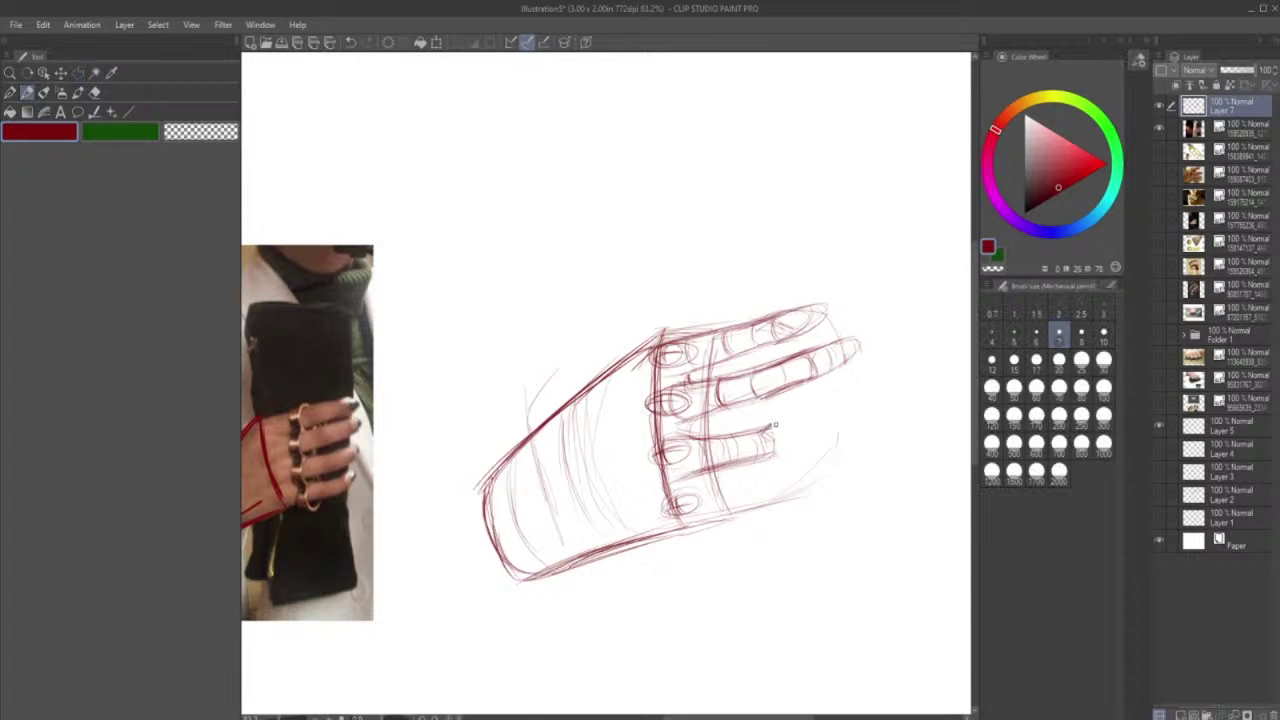
left_click_drag(774, 427, 818, 408)
mouse_move(773, 452)
left_mouse_down()
mouse_move(836, 420)
mouse_move(822, 405)
mouse_move(823, 436)
mouse_move(810, 438)
left_mouse_up()
mouse_move(766, 454)
left_mouse_down()
mouse_move(808, 439)
mouse_move(790, 442)
mouse_move(798, 424)
left_mouse_up()
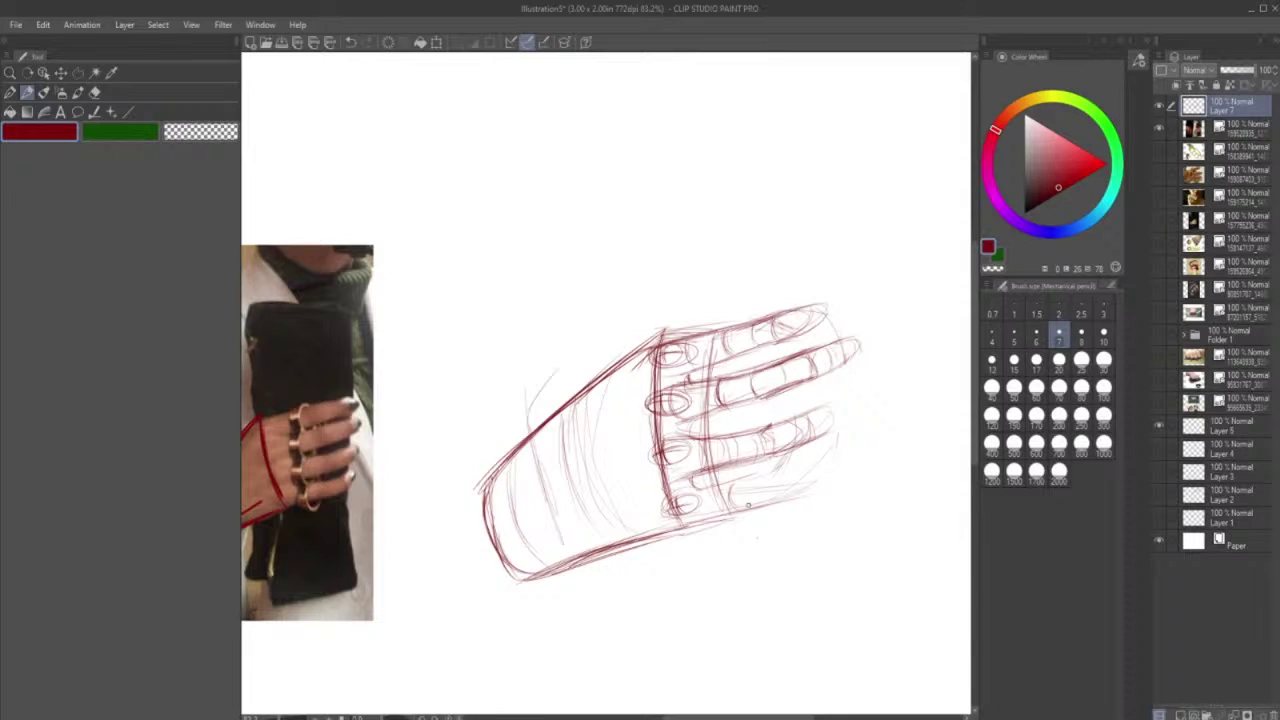
- Sketch the little finger from its knuckle along the hand's lower edge, with a rounded tip and curved joint marks
left_click(748, 505)
left_click(533, 718)
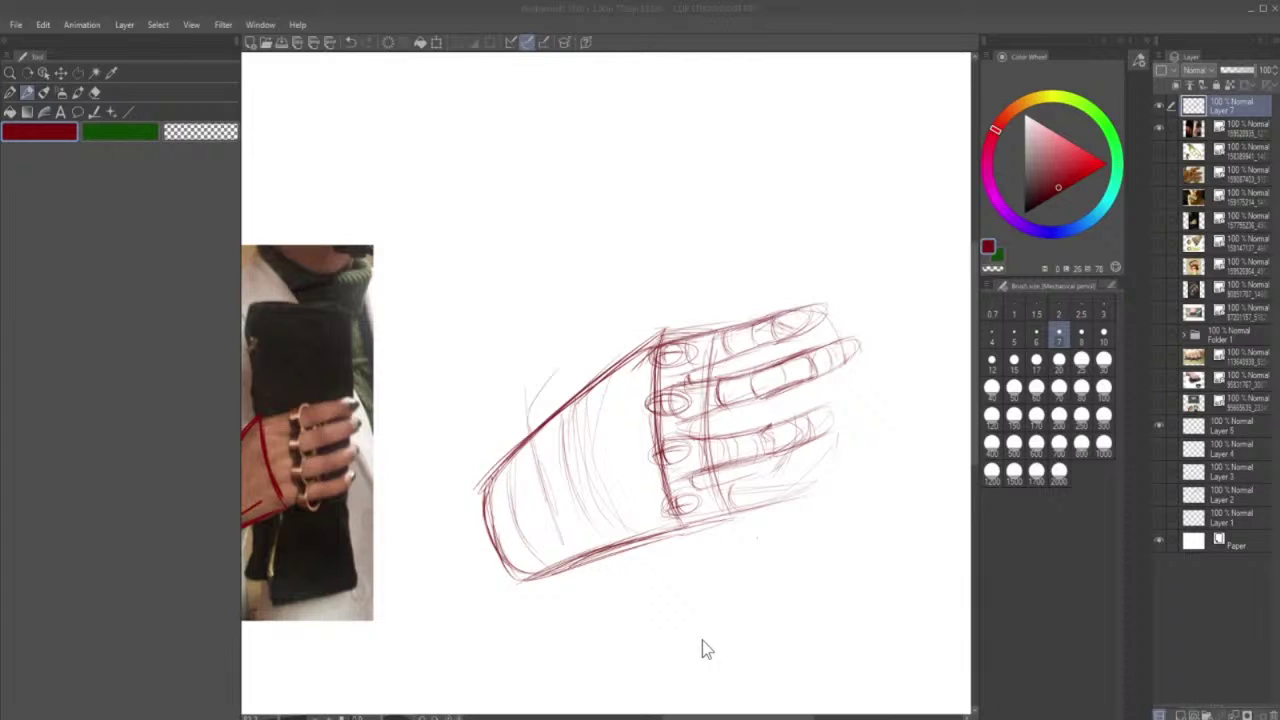
left_click(702, 516)
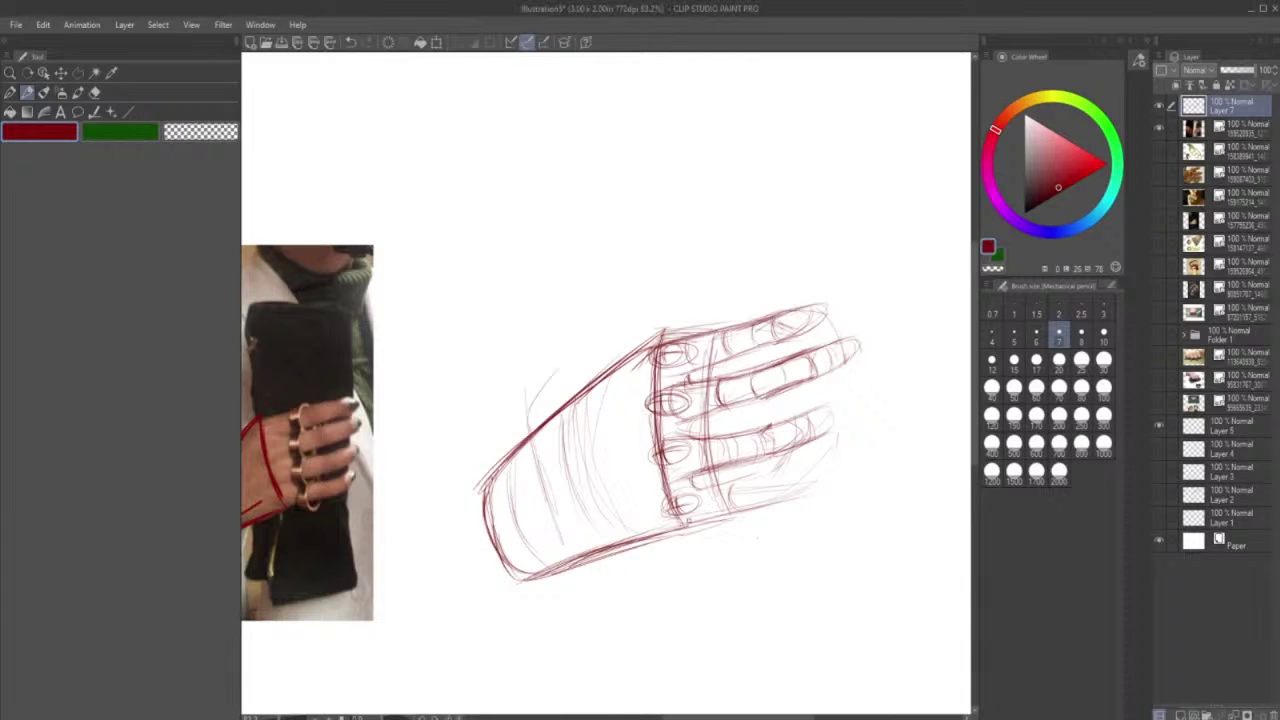
mouse_move(686, 521)
left_mouse_down()
mouse_move(778, 500)
mouse_move(735, 508)
mouse_move(779, 469)
mouse_move(765, 474)
mouse_move(787, 469)
mouse_move(788, 488)
left_mouse_up()
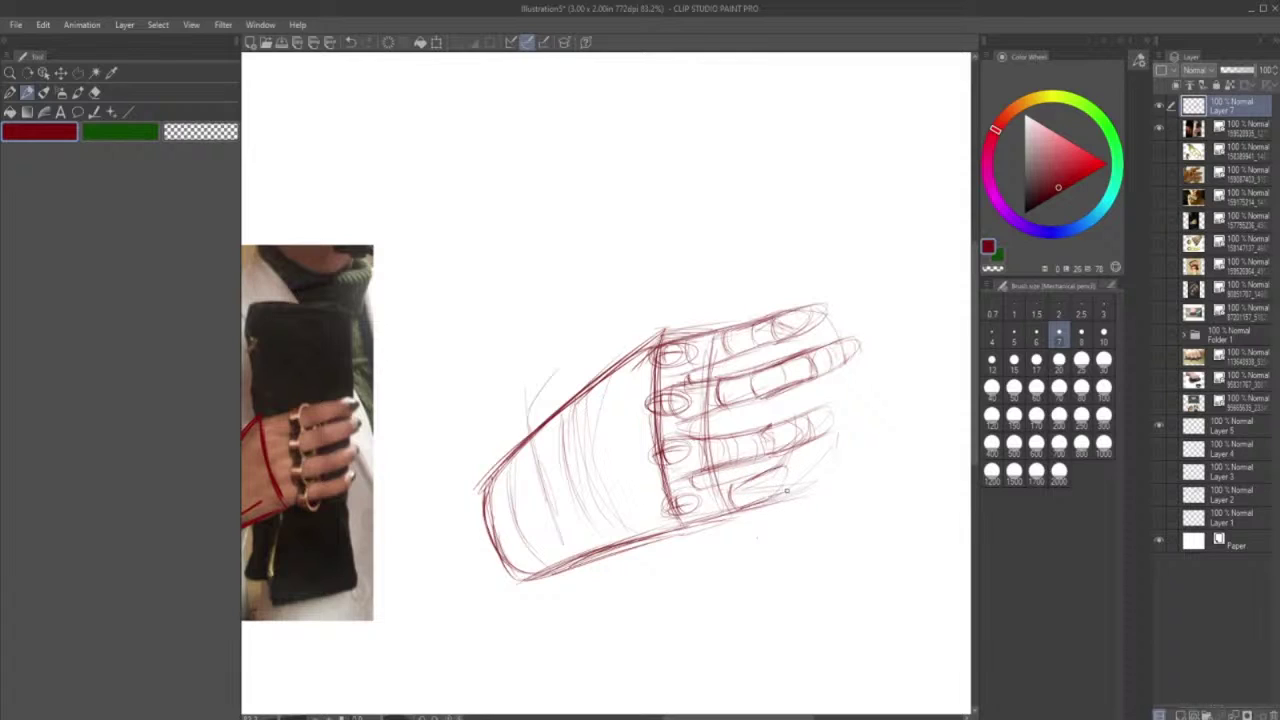
mouse_move(694, 489)
left_mouse_down()
mouse_move(782, 471)
mouse_move(756, 500)
mouse_move(780, 468)
left_mouse_up()
mouse_move(766, 500)
left_mouse_down()
mouse_move(786, 486)
mouse_move(770, 496)
mouse_move(774, 474)
mouse_move(762, 478)
left_mouse_up()
left_click_drag(688, 514, 702, 496)
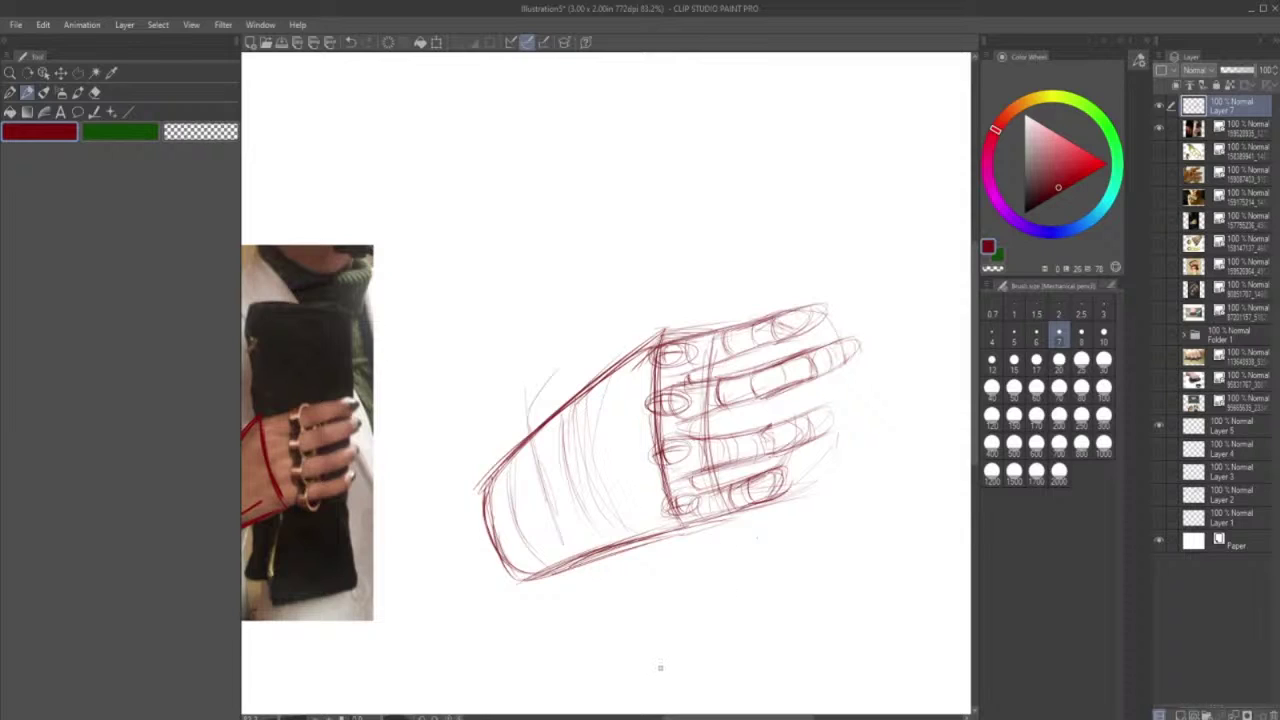
- Reinforce the second and third knuckles and darken the little finger's upper and lower edges
mouse_move(693, 477)
left_mouse_down()
mouse_move(704, 490)
mouse_move(697, 472)
left_mouse_up()
mouse_move(692, 418)
left_mouse_down()
mouse_move(694, 438)
mouse_move(666, 438)
mouse_move(688, 437)
mouse_move(677, 445)
left_mouse_up()
mouse_move(660, 394)
left_mouse_down()
mouse_move(650, 402)
mouse_move(666, 386)
left_mouse_up()
mouse_move(658, 395)
left_mouse_down()
mouse_move(688, 388)
mouse_move(684, 410)
left_mouse_up()
left_click_drag(692, 492, 779, 468)
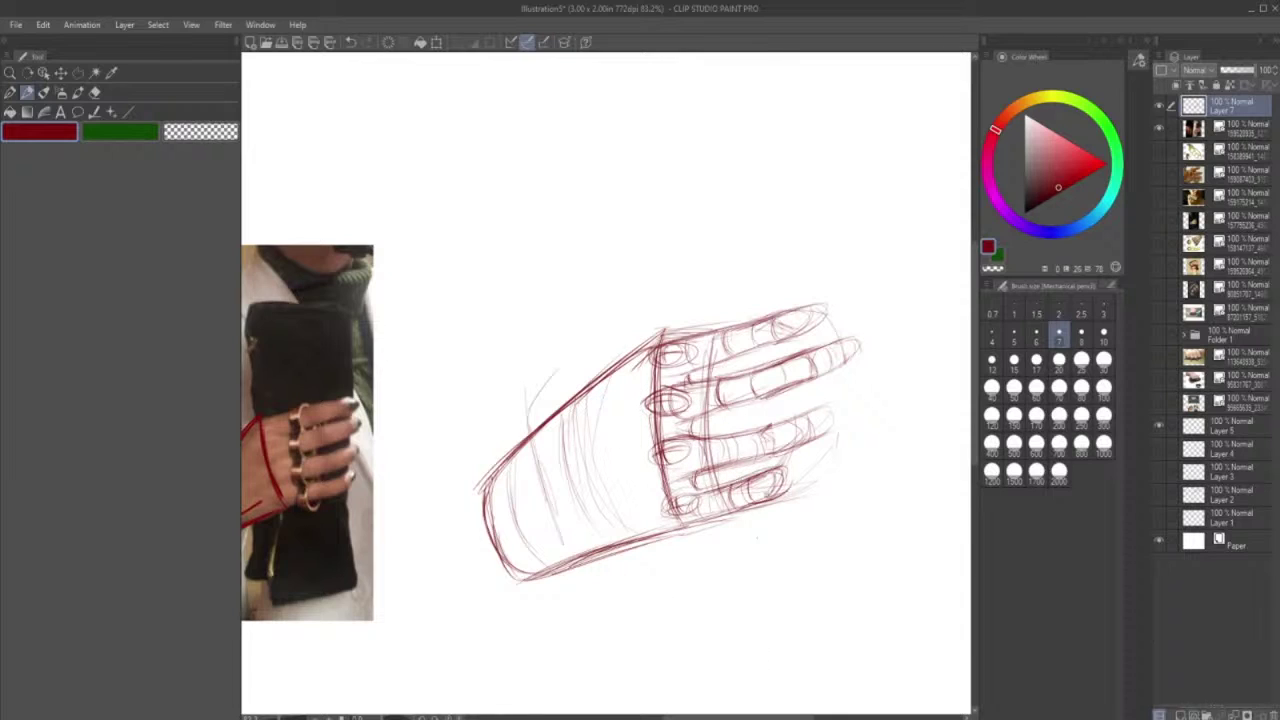
mouse_move(710, 497)
left_mouse_down()
mouse_move(716, 514)
mouse_move(766, 500)
left_mouse_up()
left_click_drag(697, 521, 743, 509)
- Draw curved lines along the hand side of the knuckle row and add strokes around the finger bases
mouse_move(760, 717)
left_mouse_down()
mouse_move(738, 717)
mouse_move(753, 717)
left_mouse_up()
left_click_drag(658, 601, 718, 601)
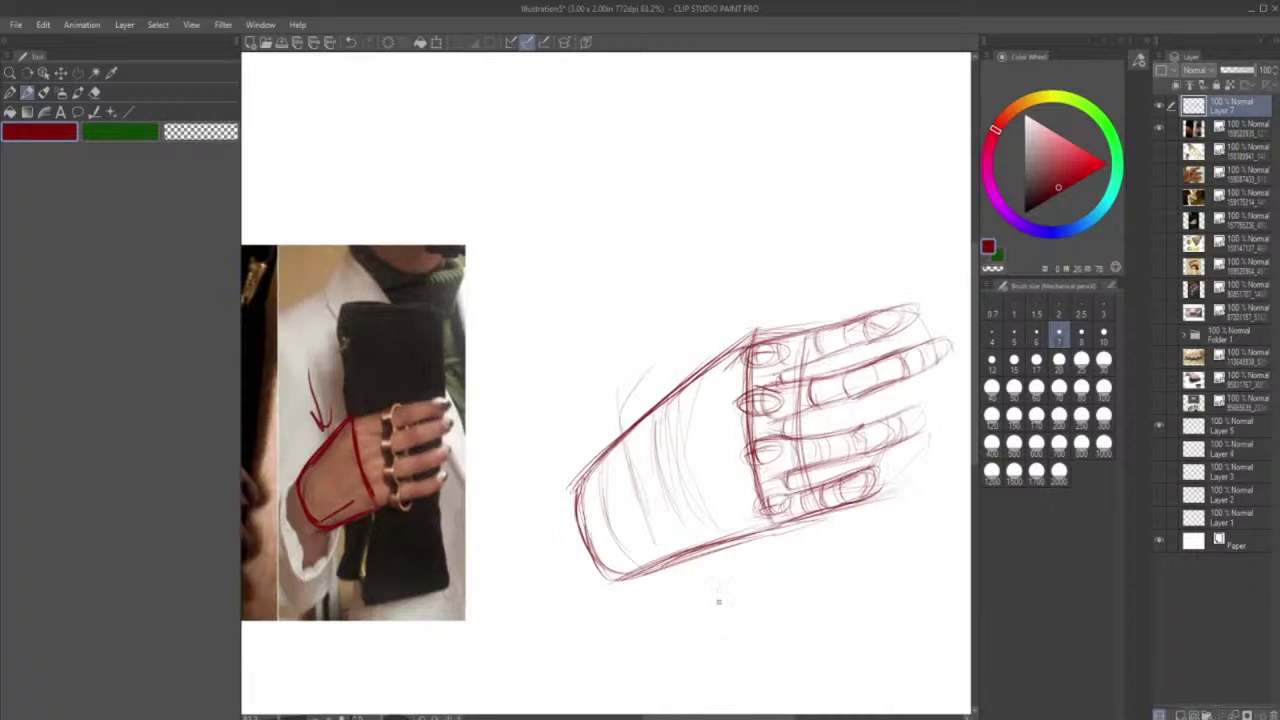
mouse_move(729, 352)
left_mouse_down()
mouse_move(720, 424)
mouse_move(761, 520)
left_mouse_up()
left_click_drag(726, 425, 759, 506)
left_click_drag(731, 354, 728, 474)
mouse_move(780, 356)
left_mouse_down()
mouse_move(781, 504)
mouse_move(876, 469)
left_mouse_up()
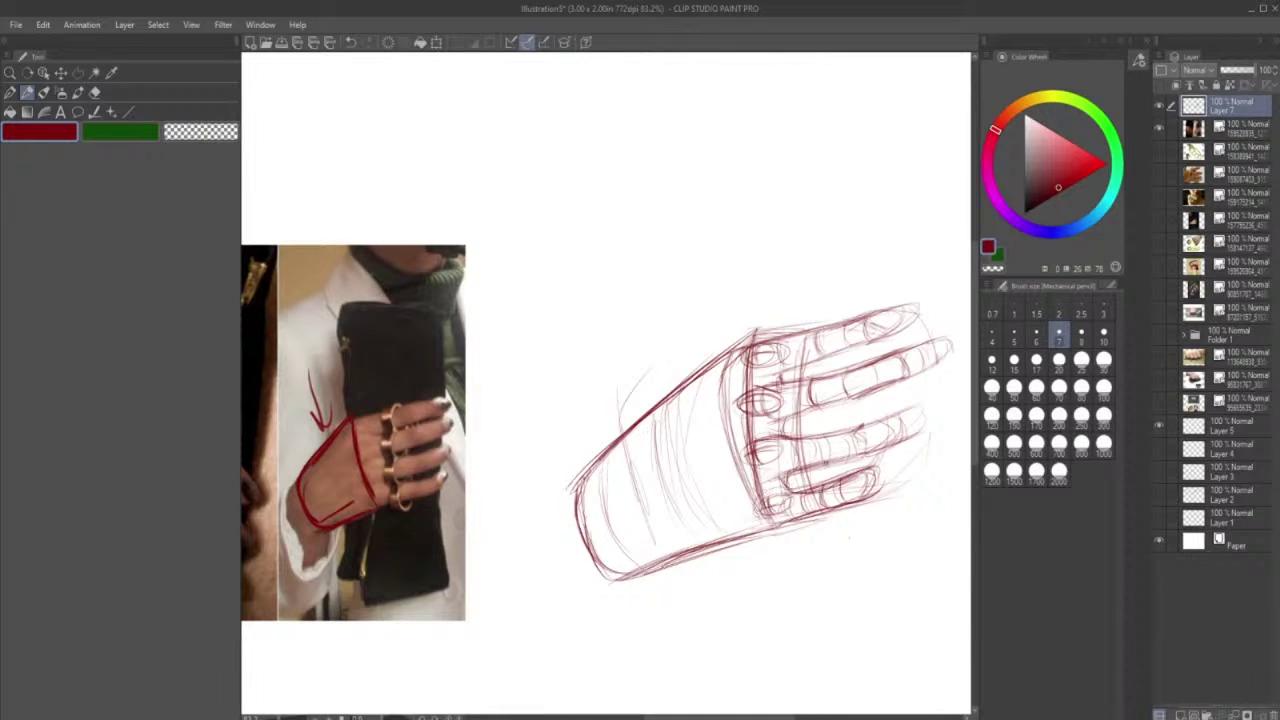
mouse_move(784, 434)
left_mouse_down()
mouse_move(782, 417)
mouse_move(799, 409)
left_mouse_up()
left_click_drag(786, 364, 778, 378)
left_click_drag(784, 370, 799, 364)
left_click_drag(746, 406, 766, 526)
mouse_move(750, 456)
left_mouse_down()
mouse_move(776, 536)
mouse_move(798, 528)
left_mouse_up()
- Add more curved contour lines across the back of the hand toward the wrist
mouse_move(660, 422)
left_mouse_down()
mouse_move(702, 528)
mouse_move(662, 476)
mouse_move(698, 538)
left_mouse_up()
left_click_drag(630, 432, 646, 560)
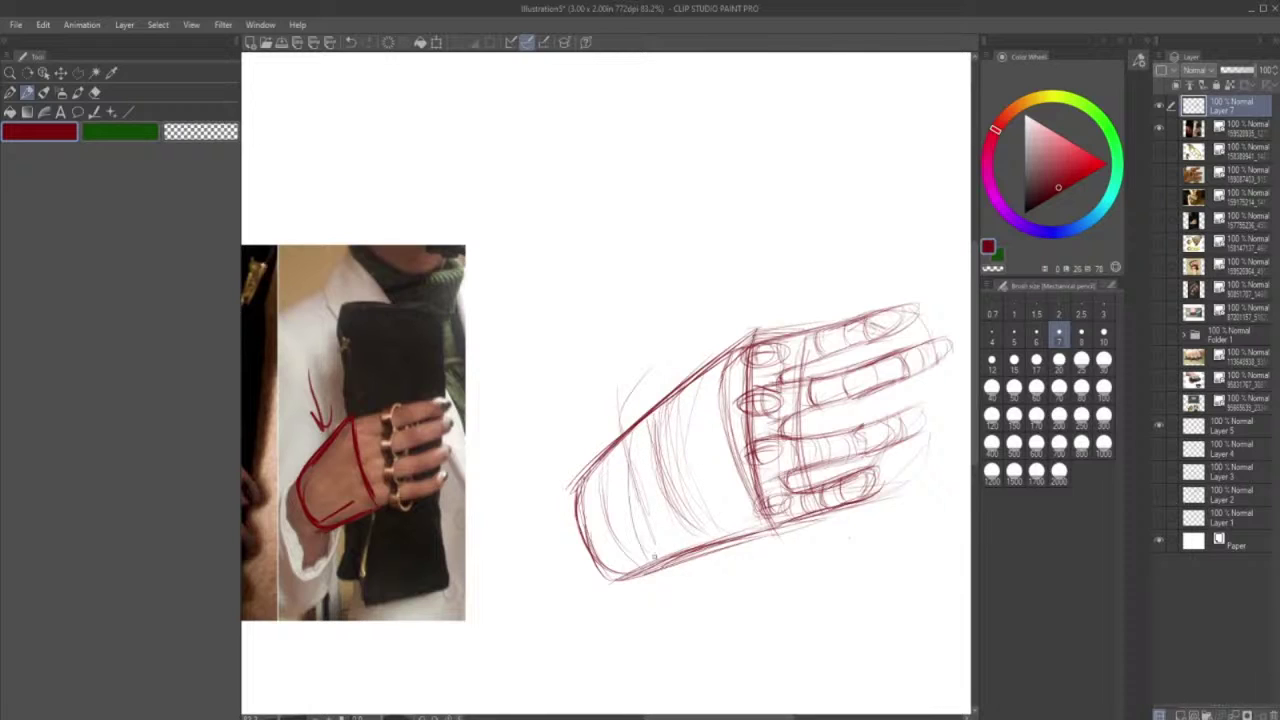
left_click_drag(612, 504, 674, 556)
mouse_move(612, 450)
left_mouse_down()
mouse_move(646, 536)
mouse_move(636, 520)
left_mouse_up()
left_click_drag(624, 442, 684, 546)
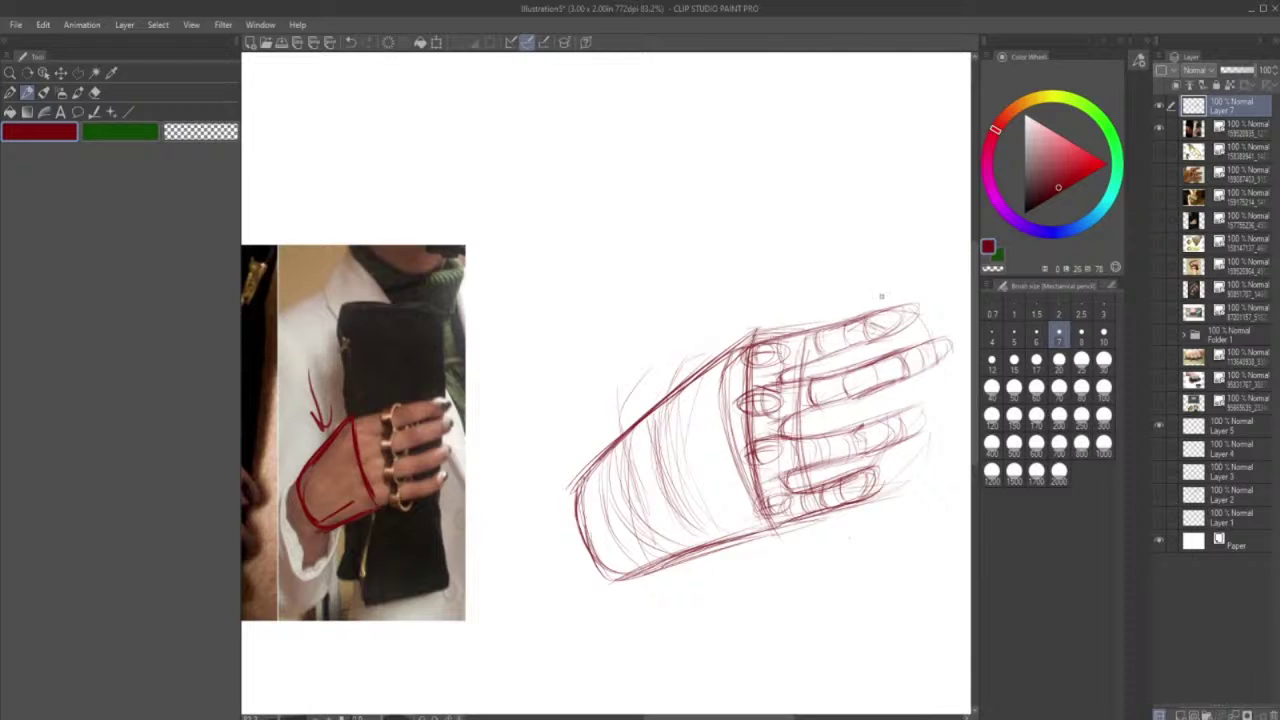
- Sketch arcs across the four fingertips and reinforce the edges of the second and third fingers
left_click_drag(912, 322, 884, 490)
left_click_drag(920, 322, 878, 490)
left_click_drag(917, 398, 880, 476)
mouse_move(918, 308)
left_mouse_down()
mouse_move(924, 396)
mouse_move(870, 470)
left_mouse_up()
mouse_move(786, 416)
left_mouse_down()
mouse_move(908, 380)
mouse_move(922, 346)
mouse_move(932, 352)
left_mouse_up()
mouse_move(846, 396)
left_mouse_down()
mouse_move(928, 358)
mouse_move(884, 389)
left_mouse_up()
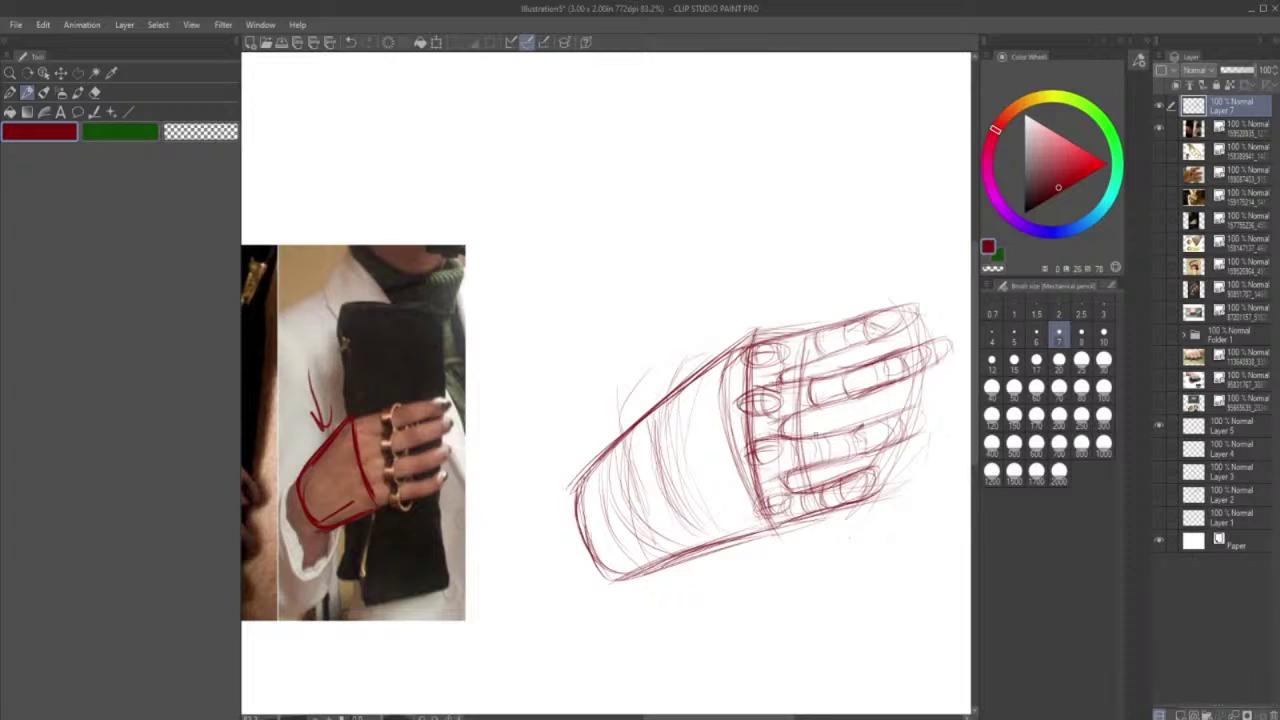
left_click_drag(815, 434, 900, 421)
- Darken the hand's lower edge and a contour near the wrist, and firm up the first finger's edges
mouse_move(643, 569)
left_mouse_down()
mouse_move(748, 540)
mouse_move(645, 555)
mouse_move(672, 556)
mouse_move(640, 545)
mouse_move(748, 540)
left_mouse_up()
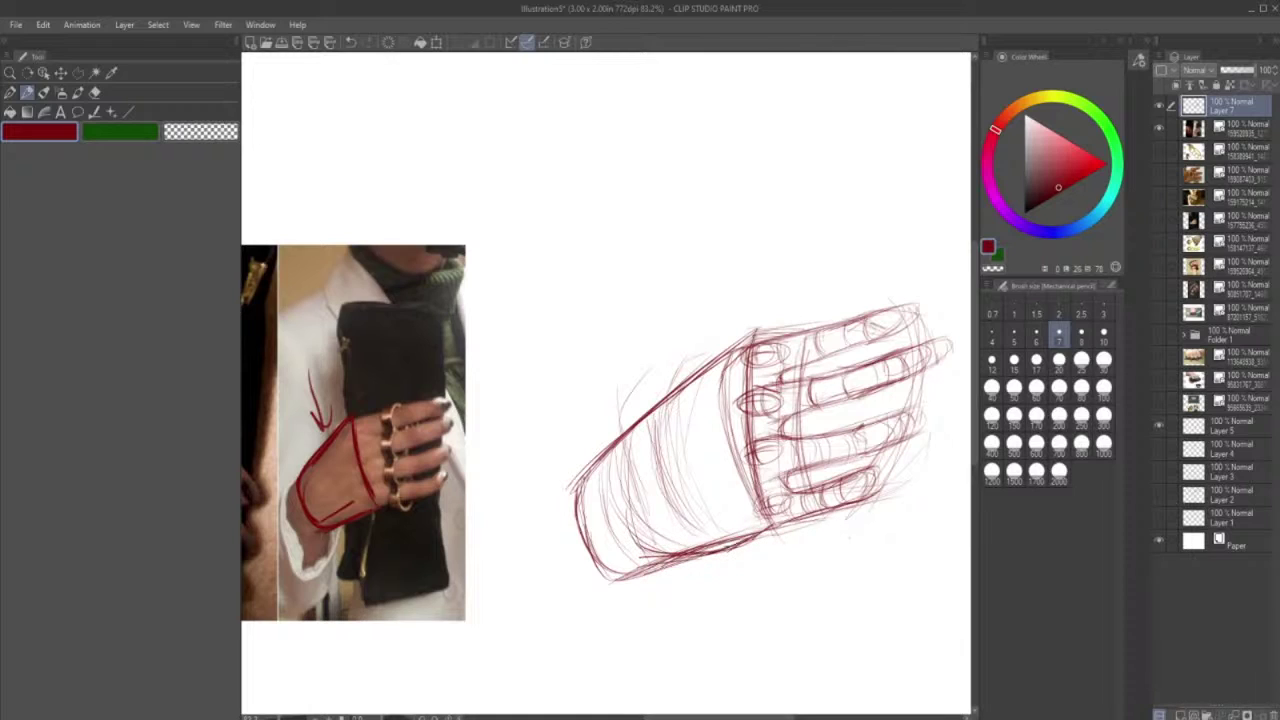
mouse_move(628, 468)
left_mouse_down()
mouse_move(677, 380)
mouse_move(632, 424)
mouse_move(637, 518)
mouse_move(625, 508)
mouse_move(672, 550)
left_mouse_up()
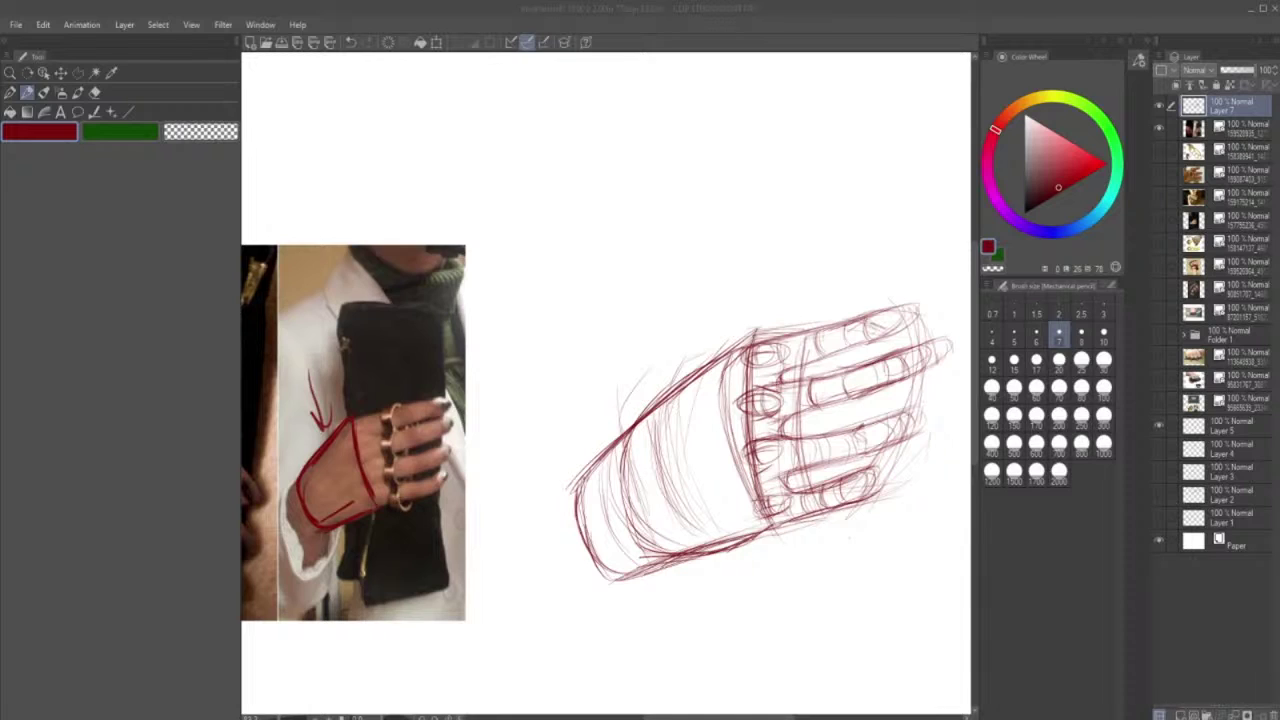
left_click(977, 403)
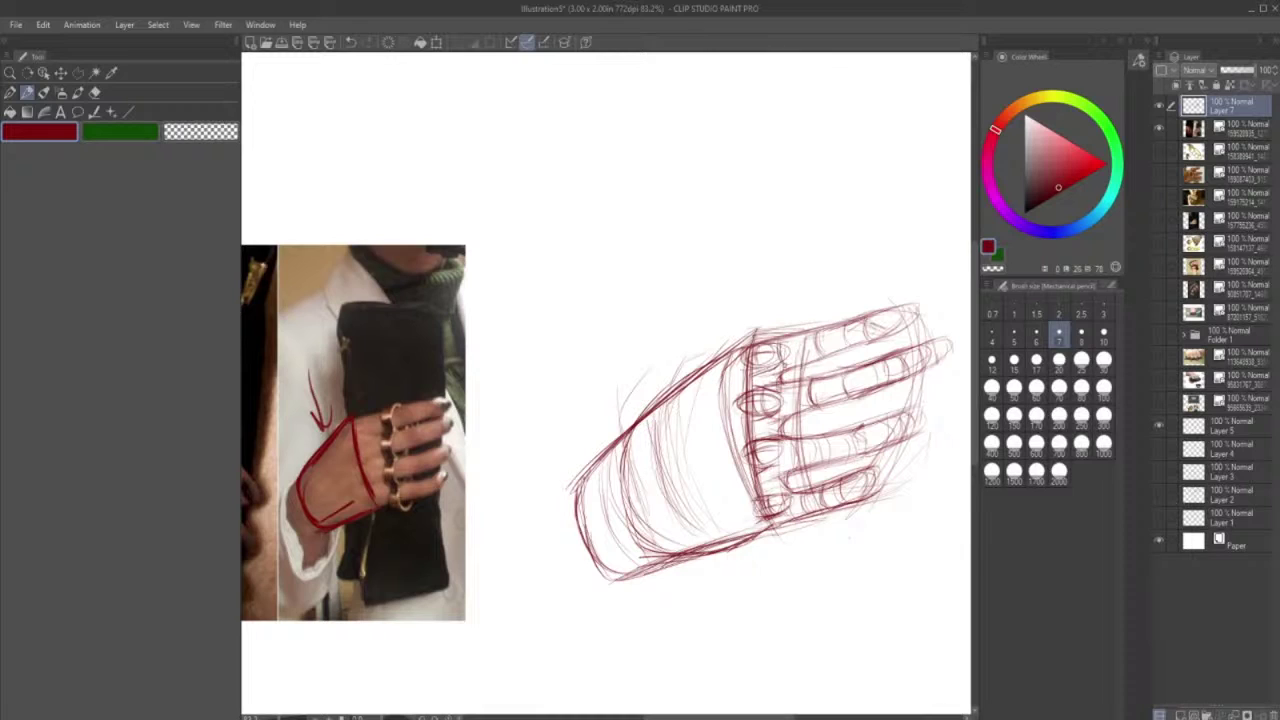
left_click_drag(780, 365, 896, 308)
left_click_drag(835, 354, 890, 334)
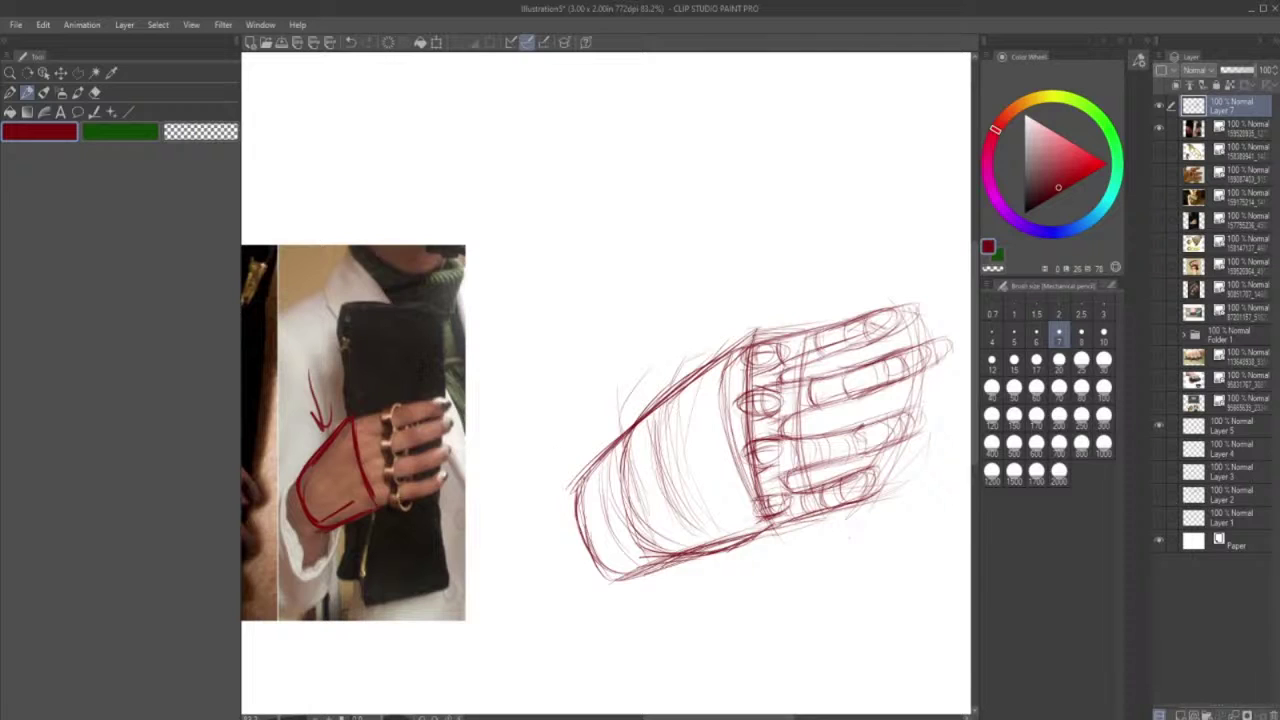
- Lasso the little finger beyond its base, rotate it to a flatter angle, move it slightly down and clear the selection
key("m")
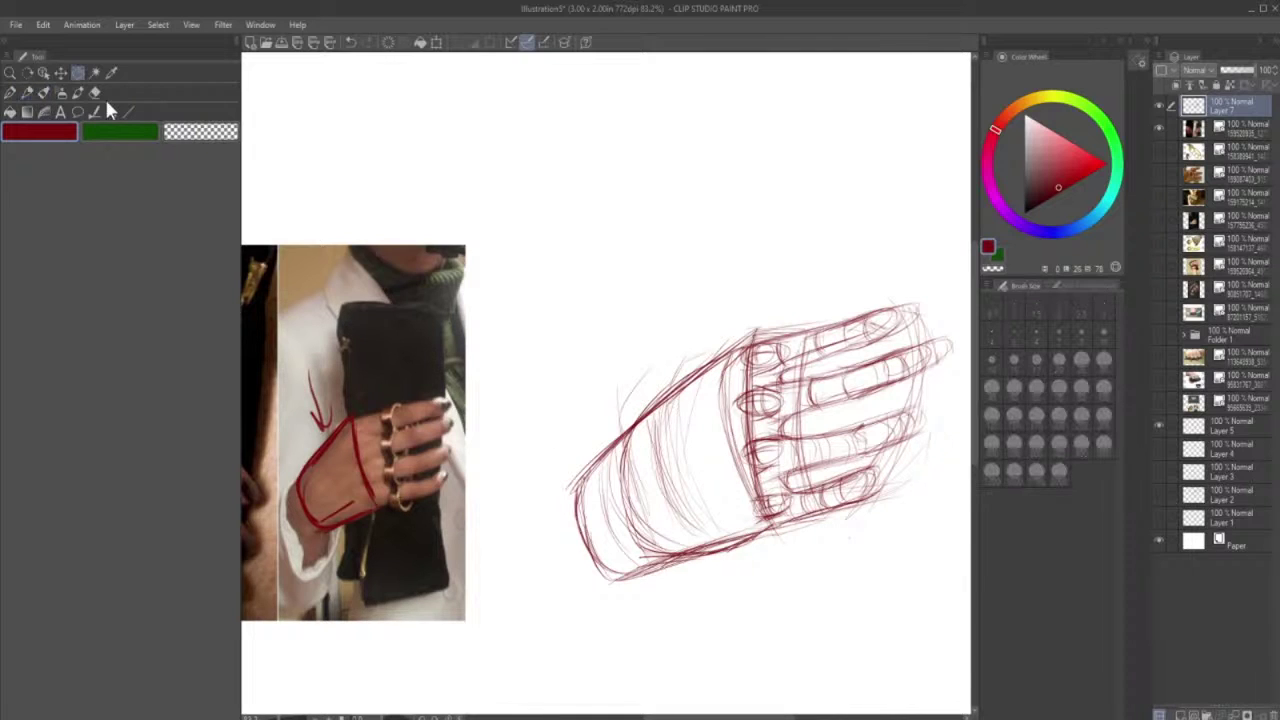
left_click(791, 523)
left_click(881, 509)
left_click(889, 471)
left_click(861, 464)
left_click(799, 483)
left_click(786, 512)
left_click(790, 521)
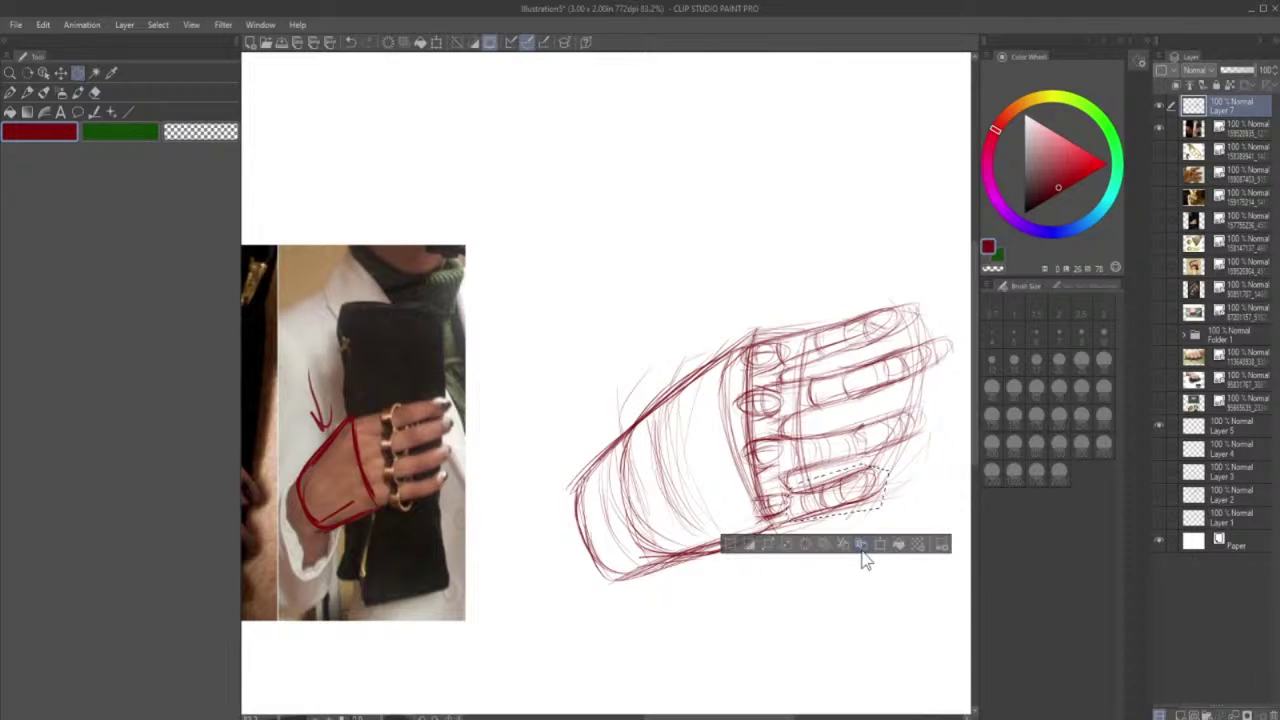
left_click(880, 545)
left_click_drag(884, 592, 872, 618)
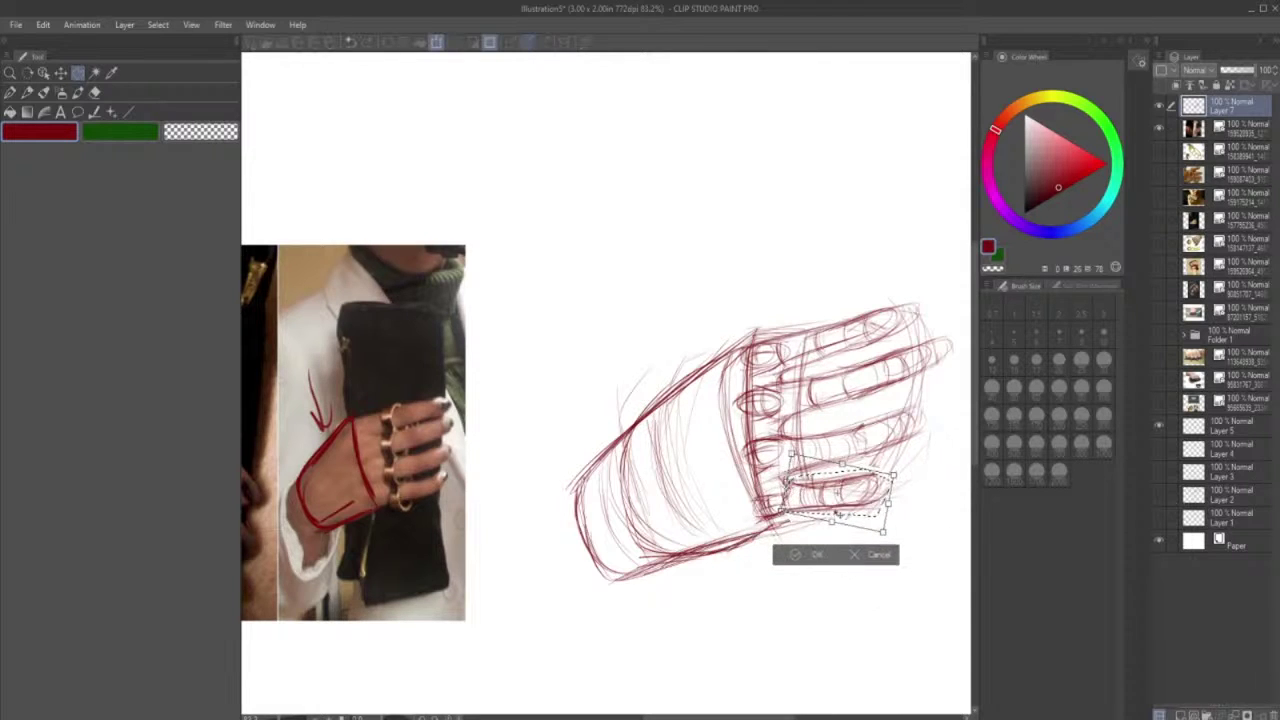
left_click_drag(838, 511, 838, 525)
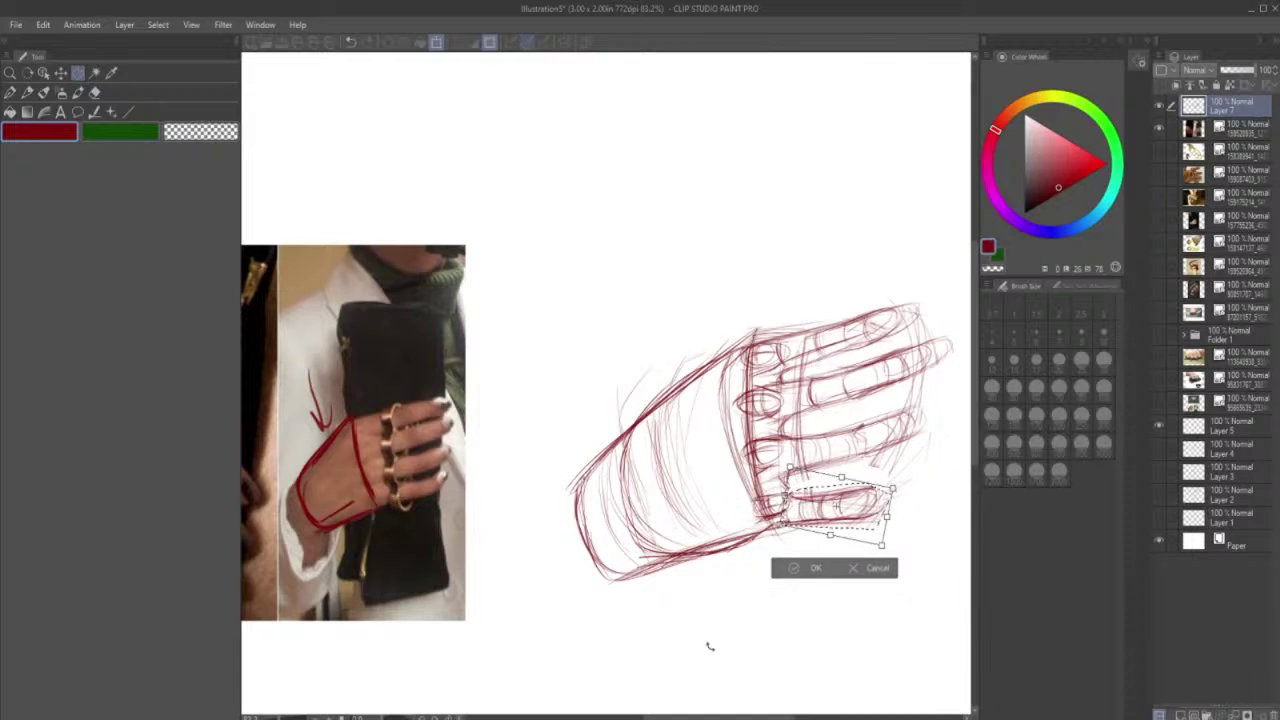
left_click(805, 568)
key("ctrl+d")
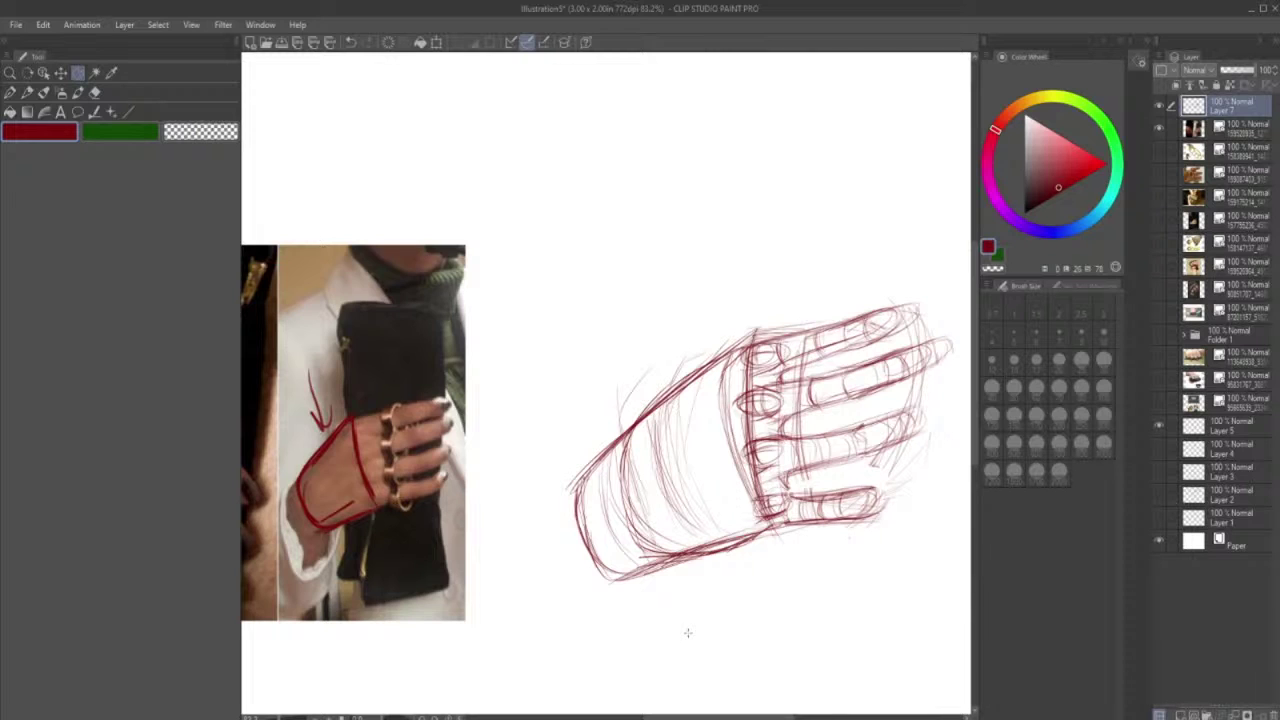
- Erase the first and second fingers' overlong tips and redraw the first fingertip shorter and rounded
left_click(28, 93)
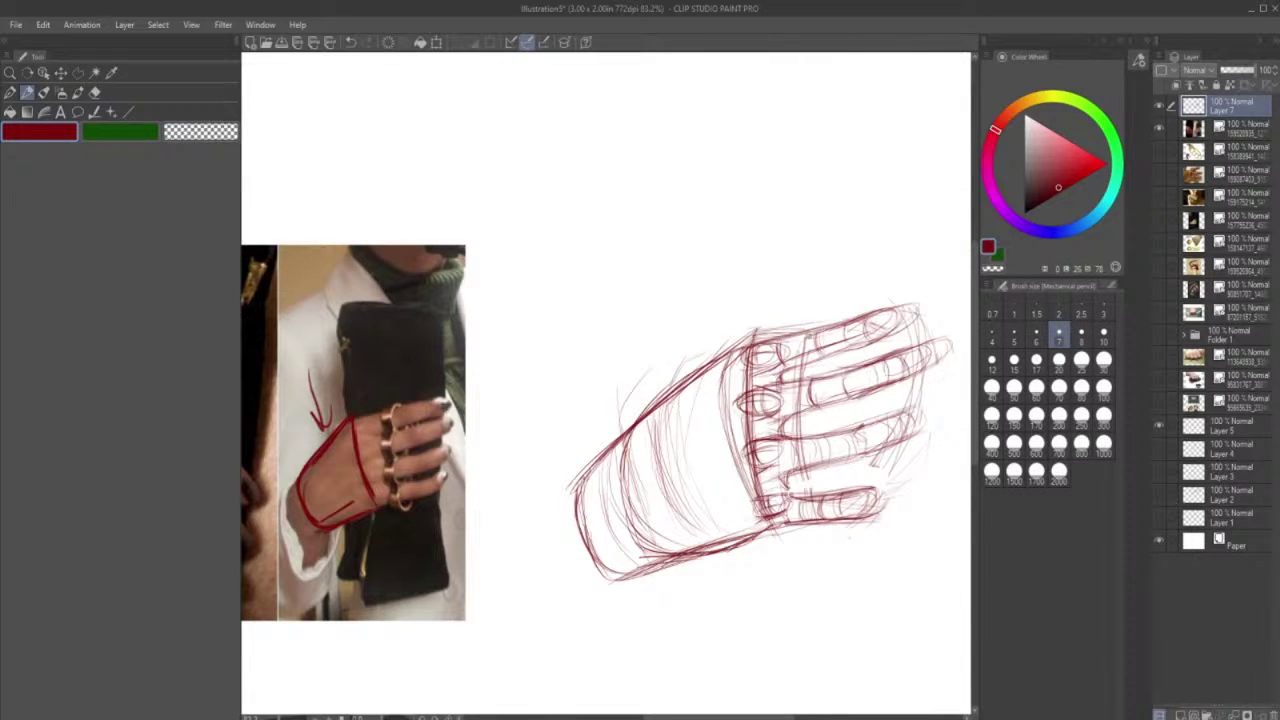
left_click(96, 93)
mouse_move(943, 323)
left_mouse_down()
mouse_move(931, 407)
mouse_move(935, 302)
mouse_move(938, 317)
mouse_move(924, 293)
mouse_move(914, 317)
mouse_move(853, 326)
mouse_move(929, 298)
left_mouse_up()
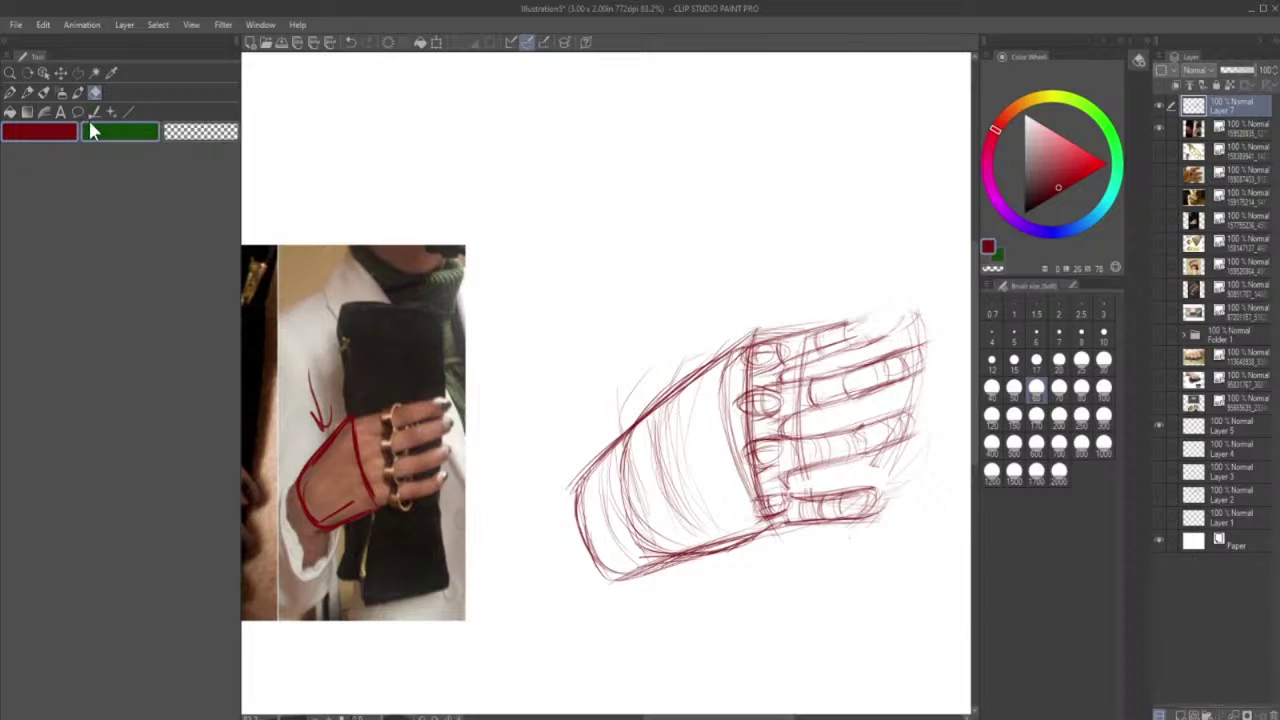
left_click(28, 93)
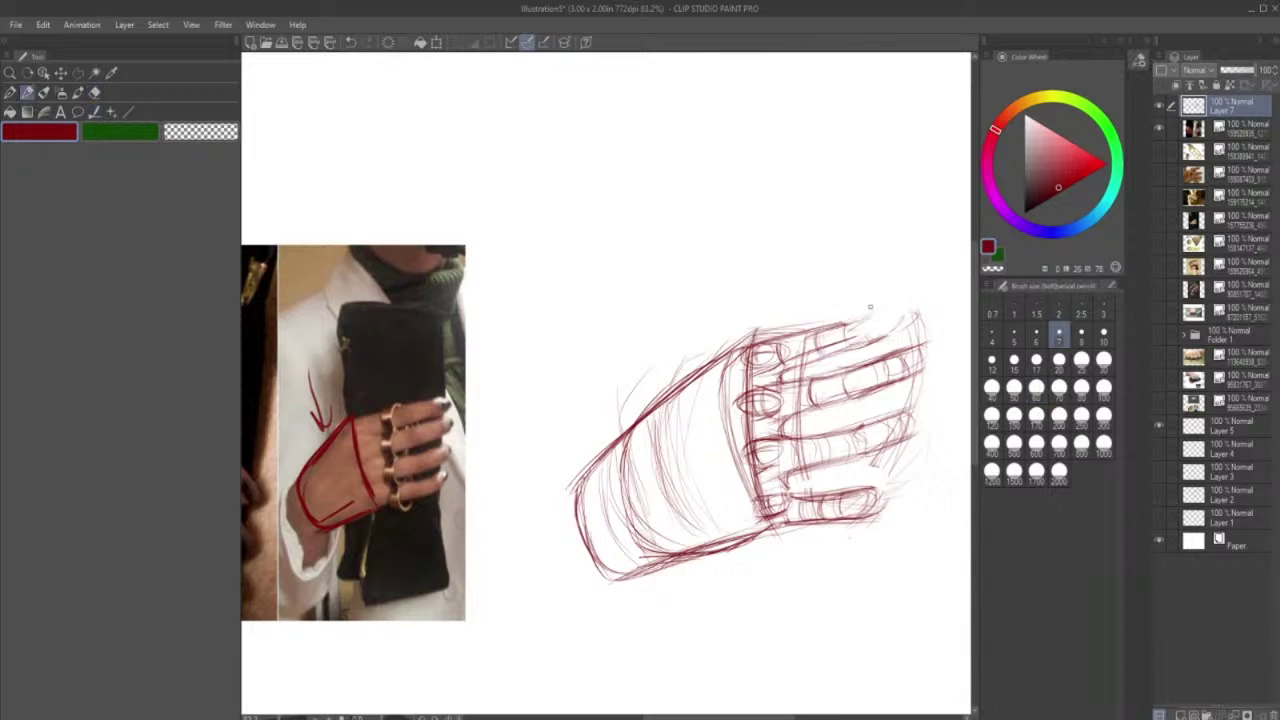
mouse_move(846, 323)
left_mouse_down()
mouse_move(890, 316)
mouse_move(902, 328)
mouse_move(890, 314)
mouse_move(878, 343)
mouse_move(854, 348)
mouse_move(879, 332)
mouse_move(872, 340)
left_mouse_up()
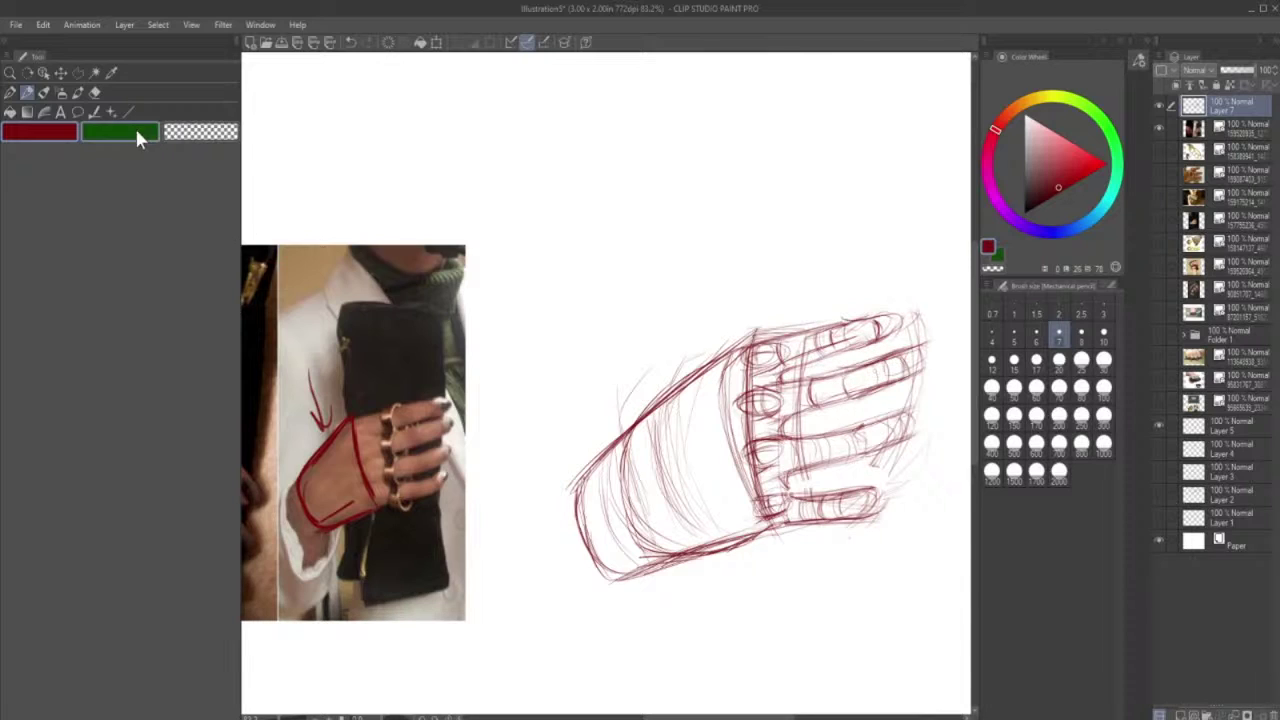
- Round off the second and third fingertips and darken the curved contour across the hand near the wrist
left_click(95, 91)
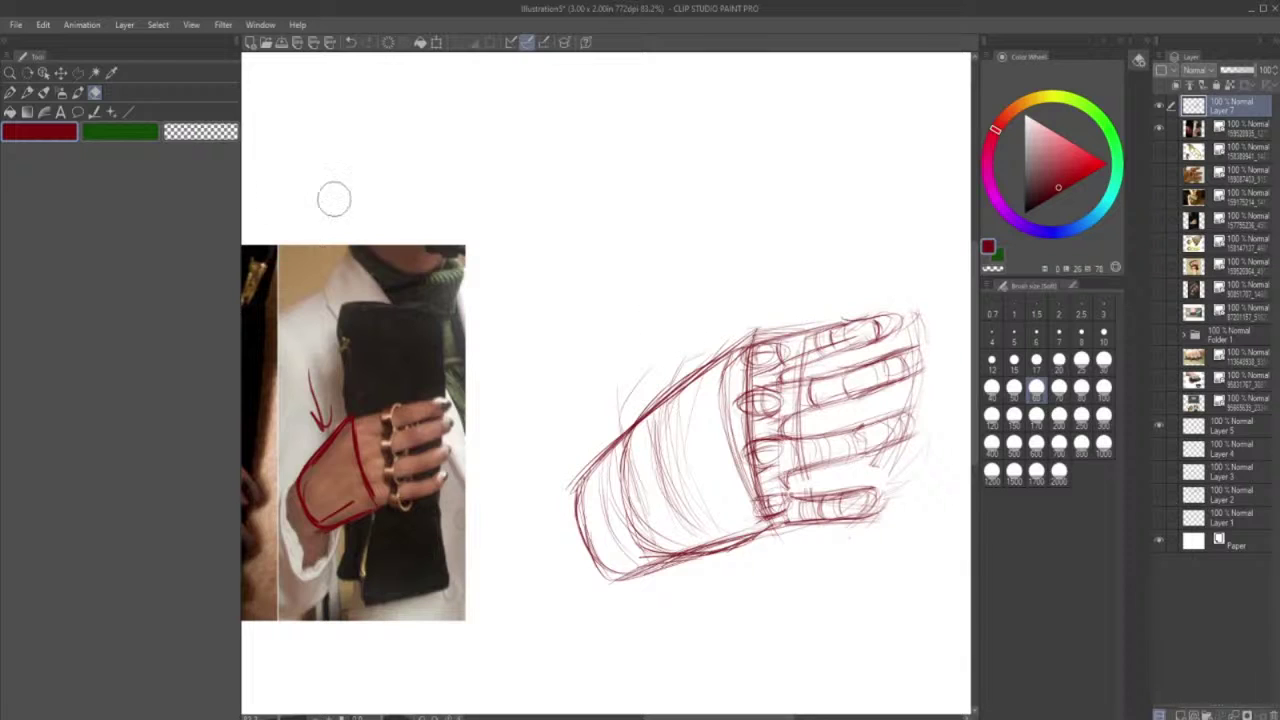
left_click(28, 92)
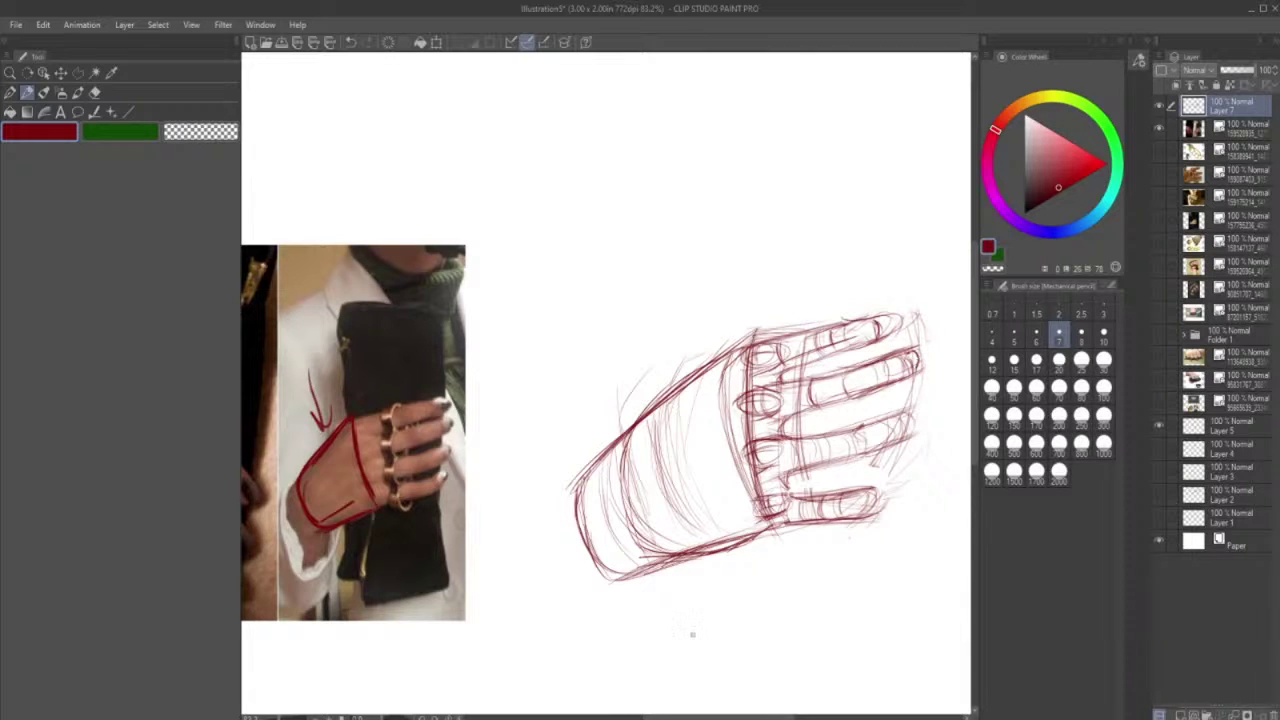
left_click_drag(921, 351, 907, 375)
left_click(350, 42)
mouse_move(886, 422)
left_mouse_down()
mouse_move(905, 413)
mouse_move(900, 438)
mouse_move(914, 414)
left_mouse_up()
mouse_move(637, 427)
left_mouse_down()
mouse_move(626, 512)
mouse_move(660, 557)
left_mouse_up()
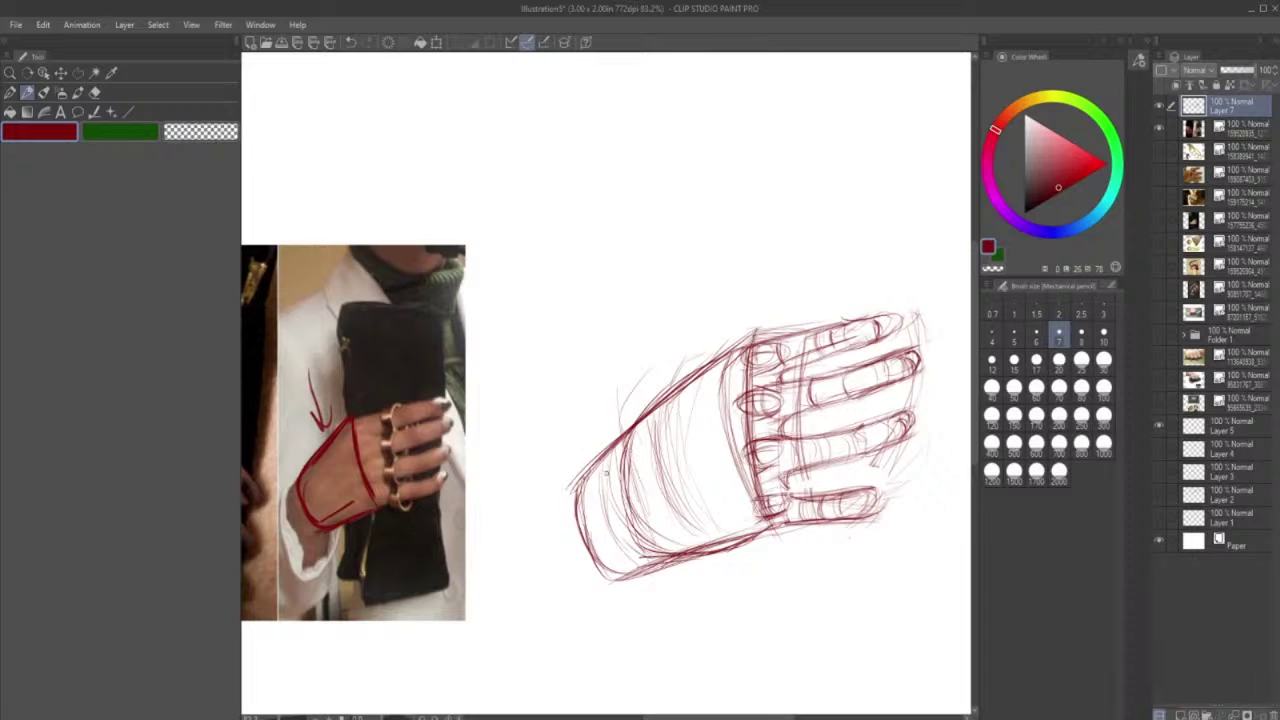
- Sketch the wrist and start of the forearm extending from the narrow end of the palm, with curved cross-contour strokes
mouse_move(603, 461)
left_mouse_down()
mouse_move(587, 493)
mouse_move(540, 520)
mouse_move(594, 466)
mouse_move(532, 522)
left_mouse_up()
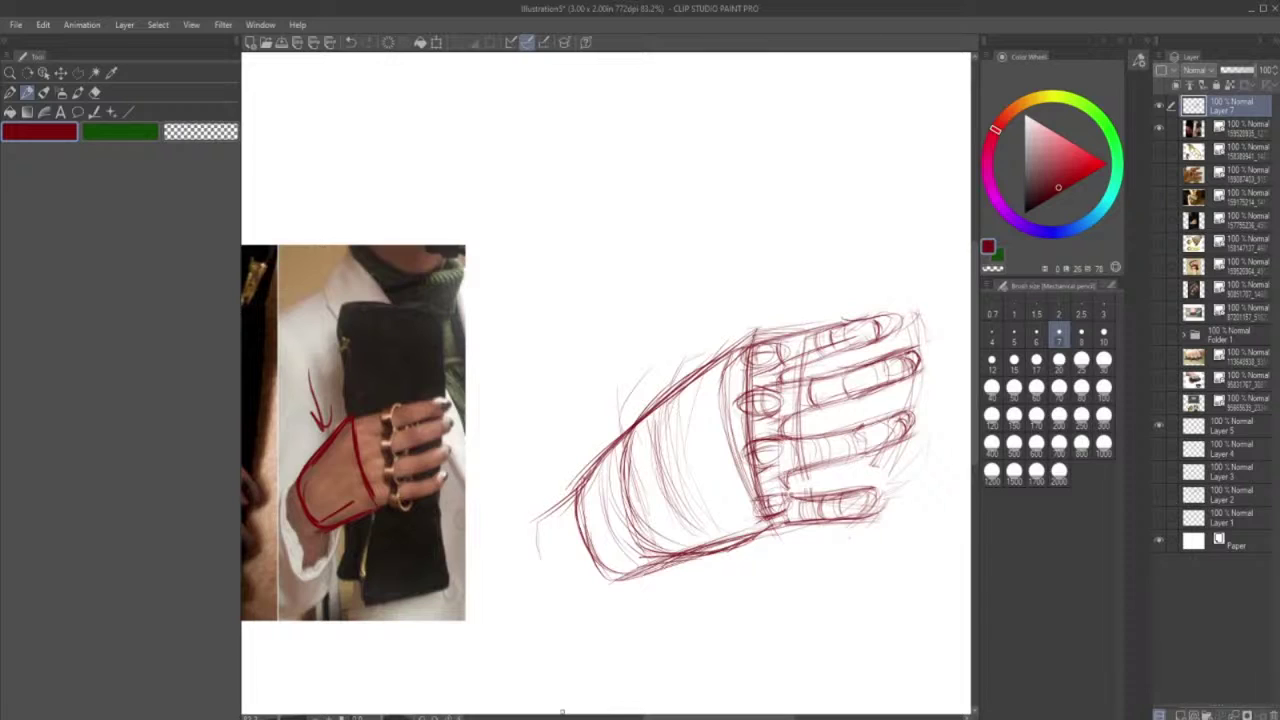
mouse_move(586, 484)
left_mouse_down()
mouse_move(518, 530)
mouse_move(542, 597)
left_mouse_up()
mouse_move(529, 545)
left_mouse_down()
mouse_move(558, 611)
mouse_move(532, 582)
mouse_move(560, 602)
left_mouse_up()
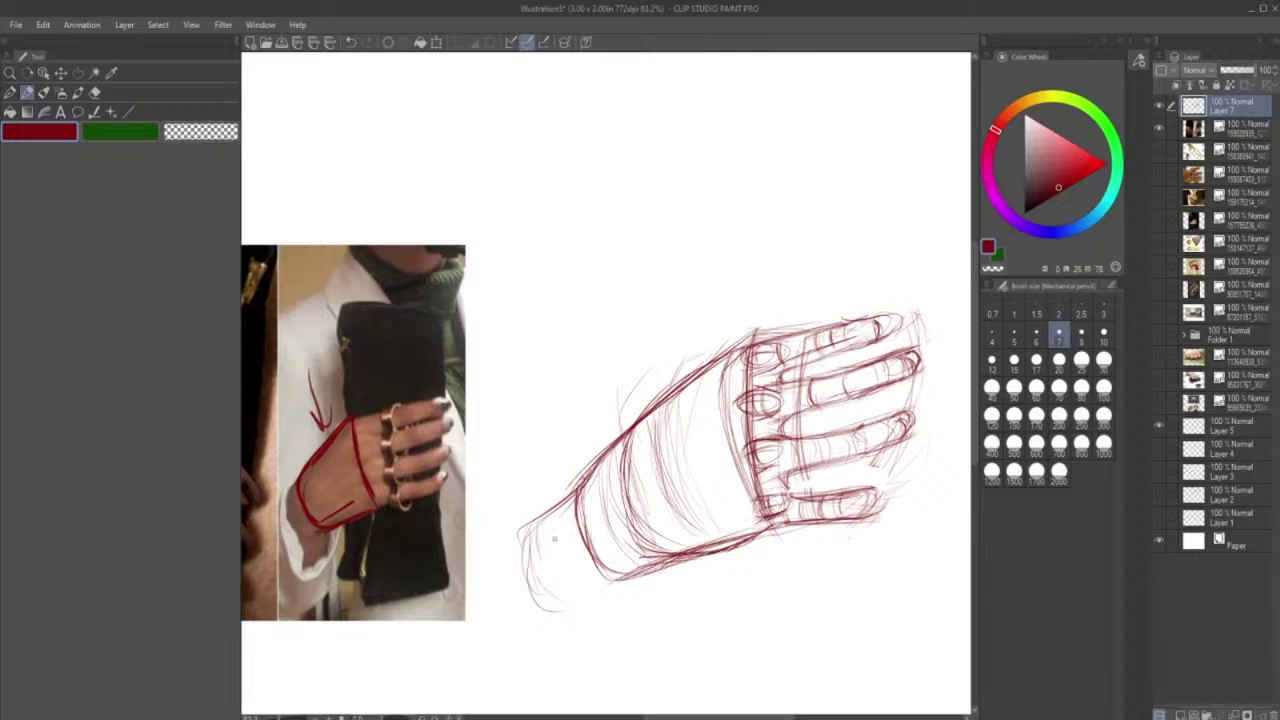
mouse_move(558, 514)
left_mouse_down()
mouse_move(572, 584)
mouse_move(620, 586)
left_mouse_up()
mouse_move(558, 549)
left_mouse_down()
mouse_move(539, 583)
mouse_move(636, 559)
mouse_move(592, 540)
mouse_move(620, 570)
left_mouse_up()
mouse_move(555, 513)
left_mouse_down()
mouse_move(574, 575)
mouse_move(616, 580)
left_mouse_up()
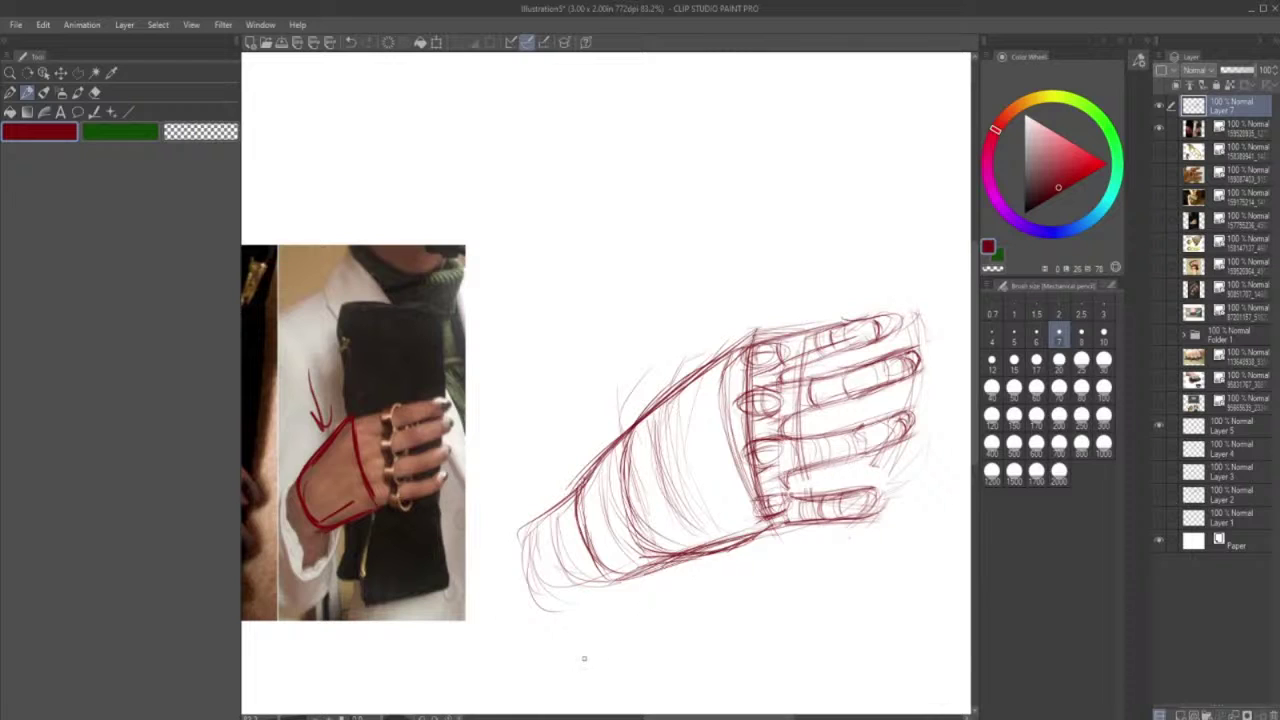
- Erase part of the palm's lower contour and redraw it with light pencil strokes
left_click(94, 94)
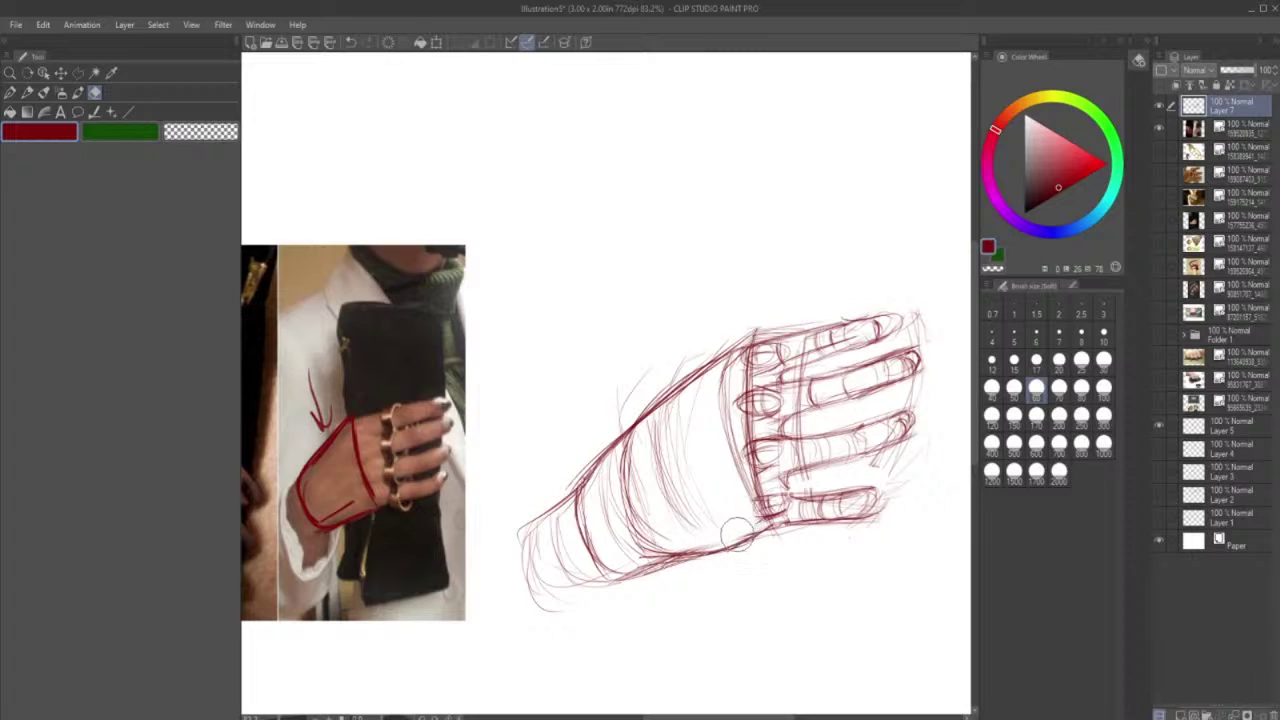
left_click(48, 91)
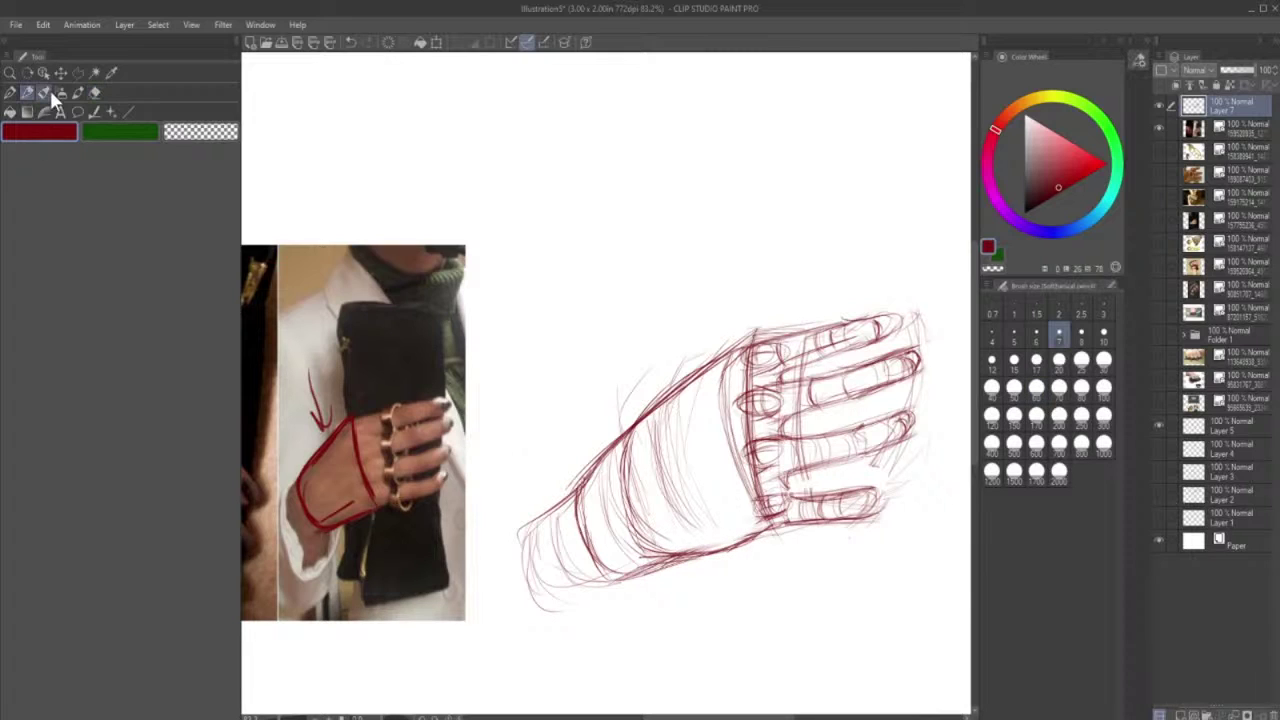
mouse_move(683, 540)
left_mouse_down()
mouse_move(736, 524)
mouse_move(690, 540)
left_mouse_up()
left_click(95, 93)
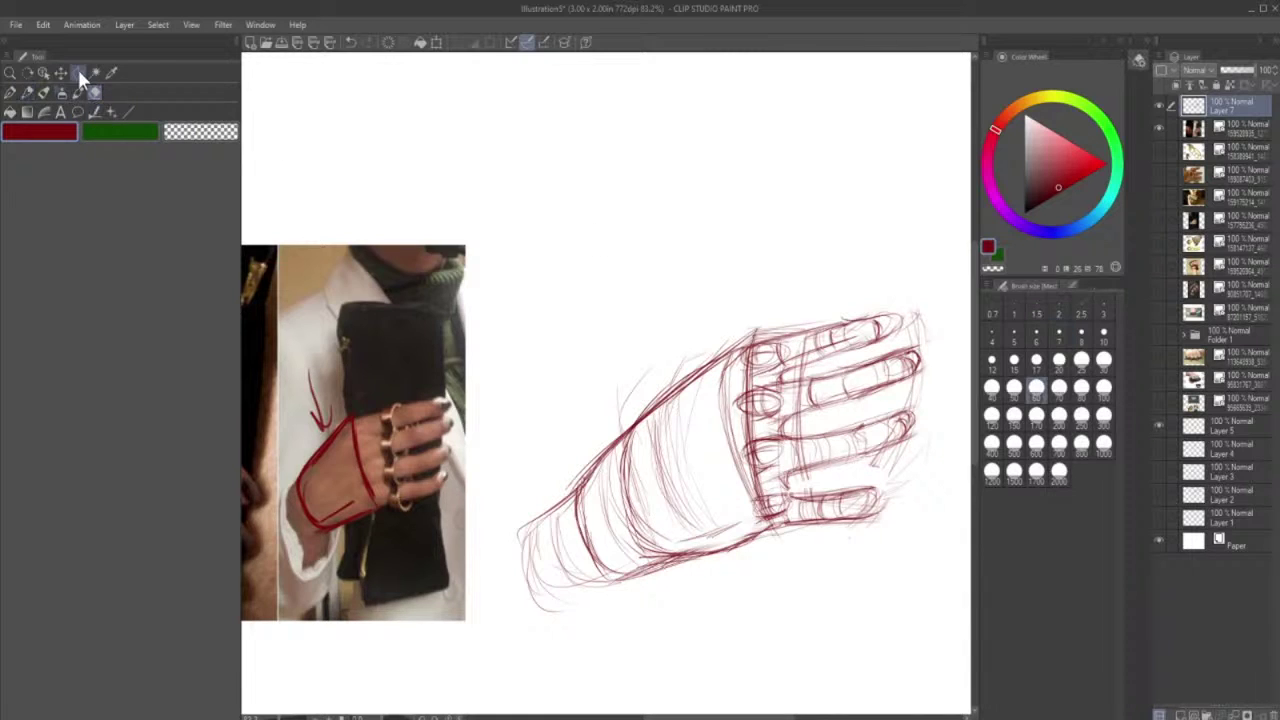
- Try to rotate the uppermost finger upward by lasso-selecting and transforming it
left_click(79, 73)
left_click(773, 327)
left_click(793, 368)
left_click(821, 372)
left_click(880, 350)
left_click(927, 328)
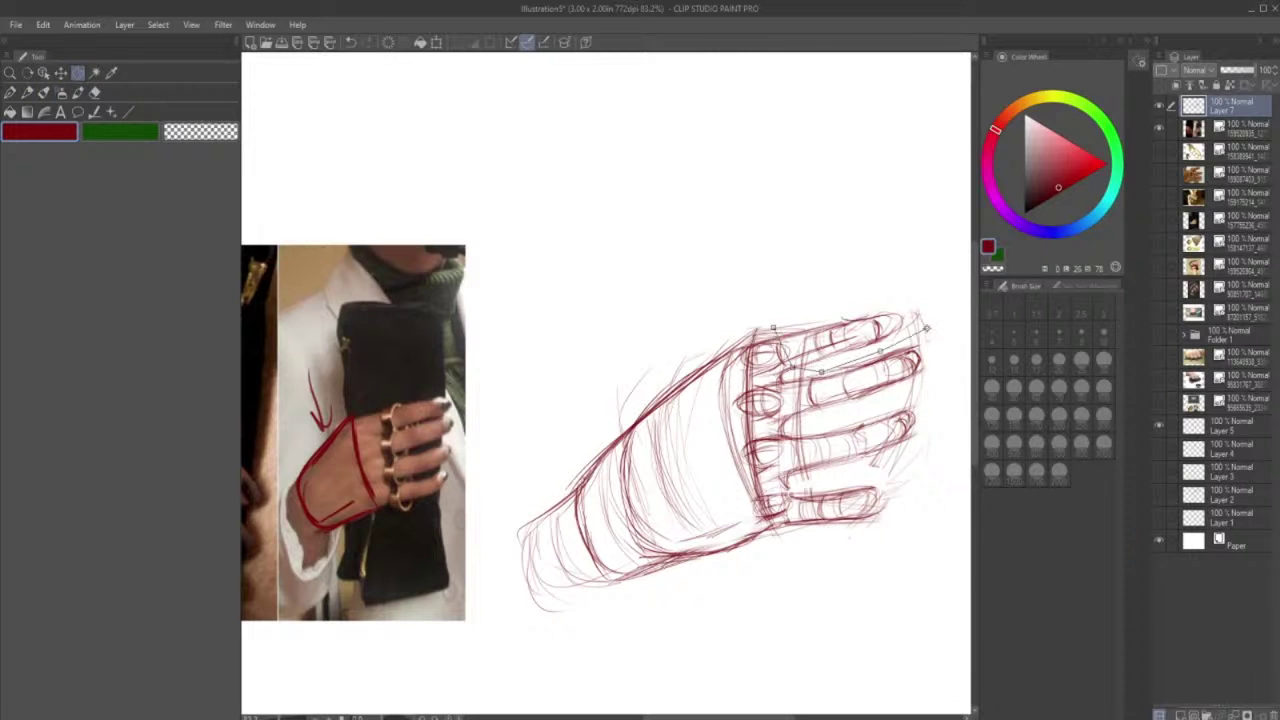
left_click(935, 303)
left_click(853, 280)
left_click(816, 292)
left_click(773, 327)
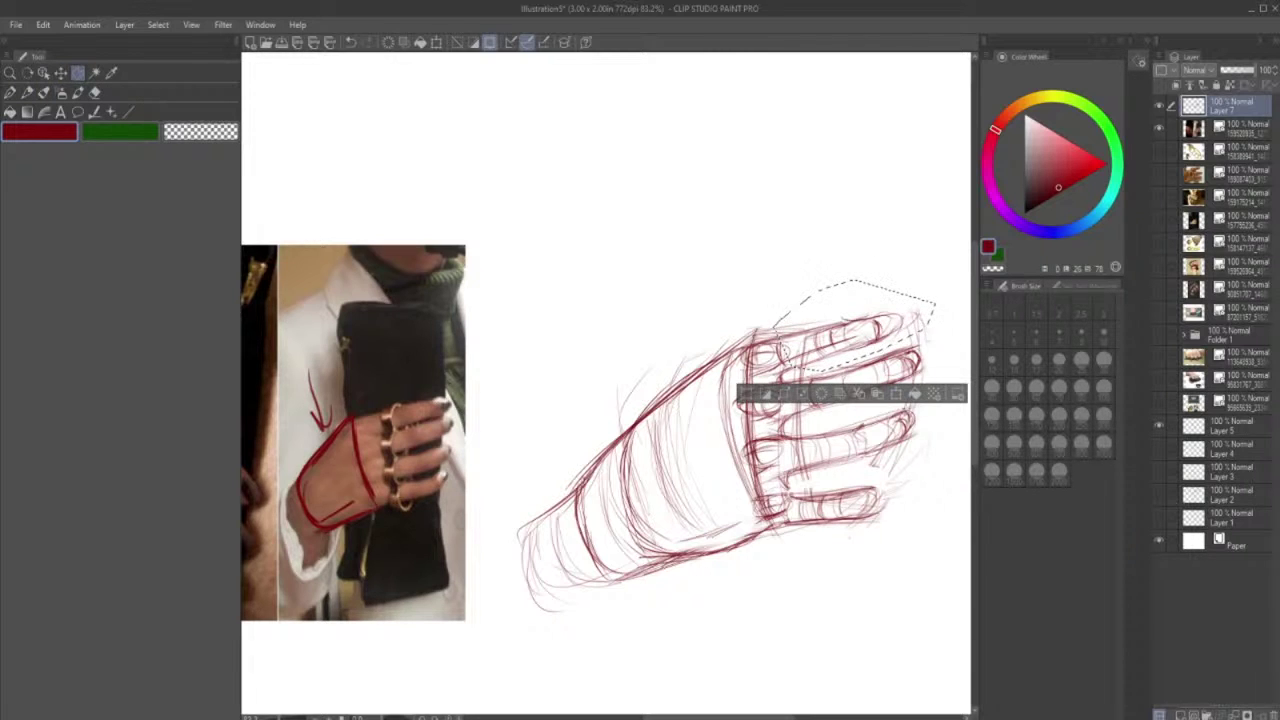
left_click(897, 395)
left_click_drag(951, 446, 967, 429)
left_click_drag(874, 349, 865, 333)
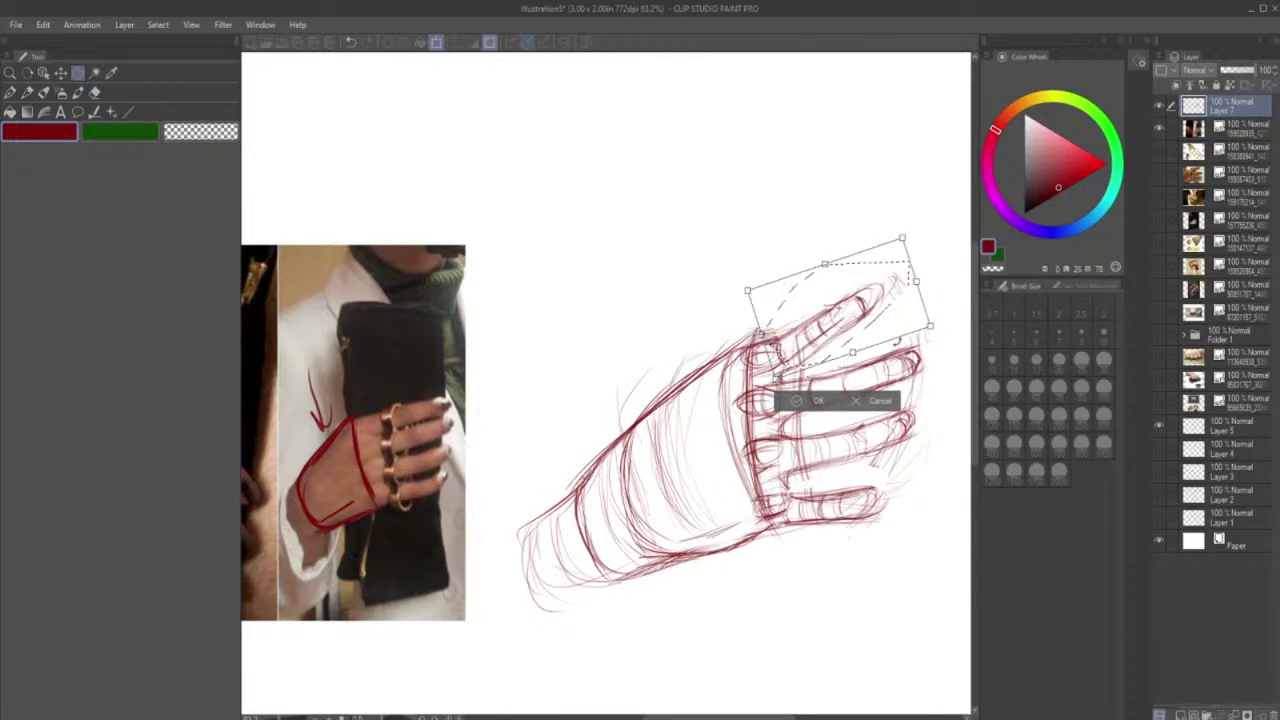
left_click(884, 403)
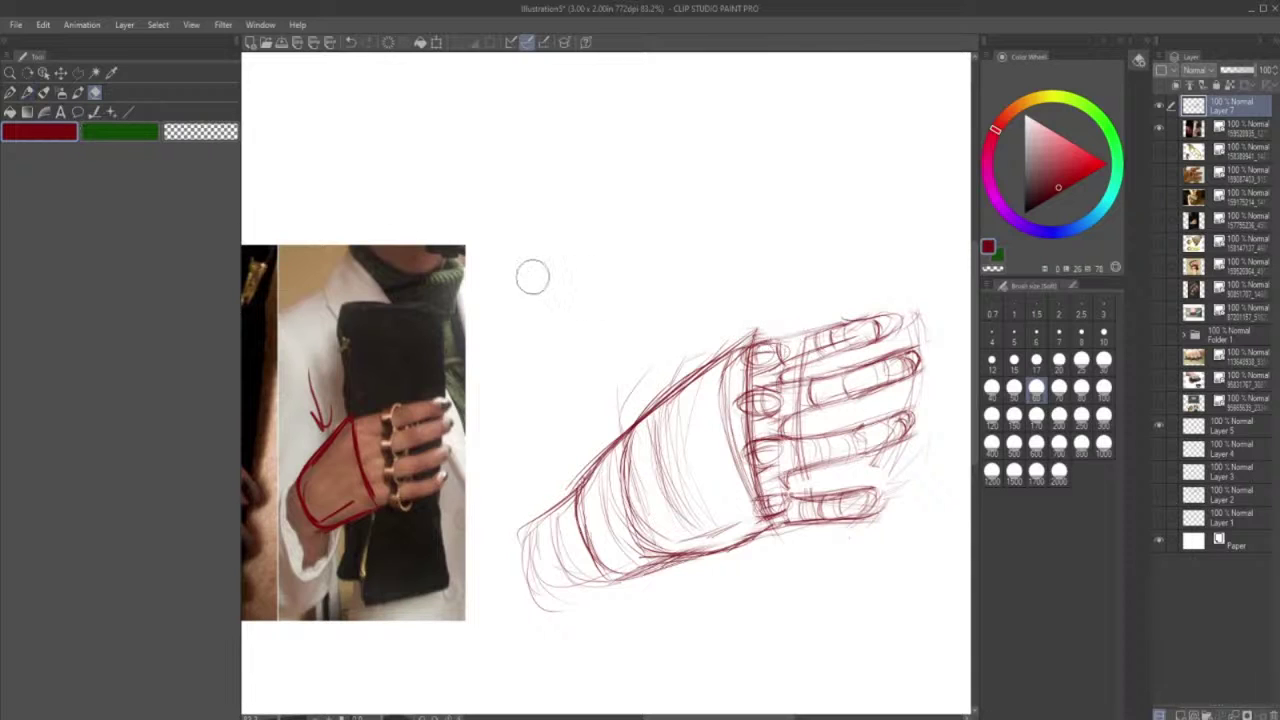
- Strengthen the outline of the uppermost finger with the mechanical pencil
left_click(29, 92)
left_click_drag(766, 343, 862, 316)
left_click_drag(792, 336, 890, 314)
left_click_drag(840, 350, 894, 314)
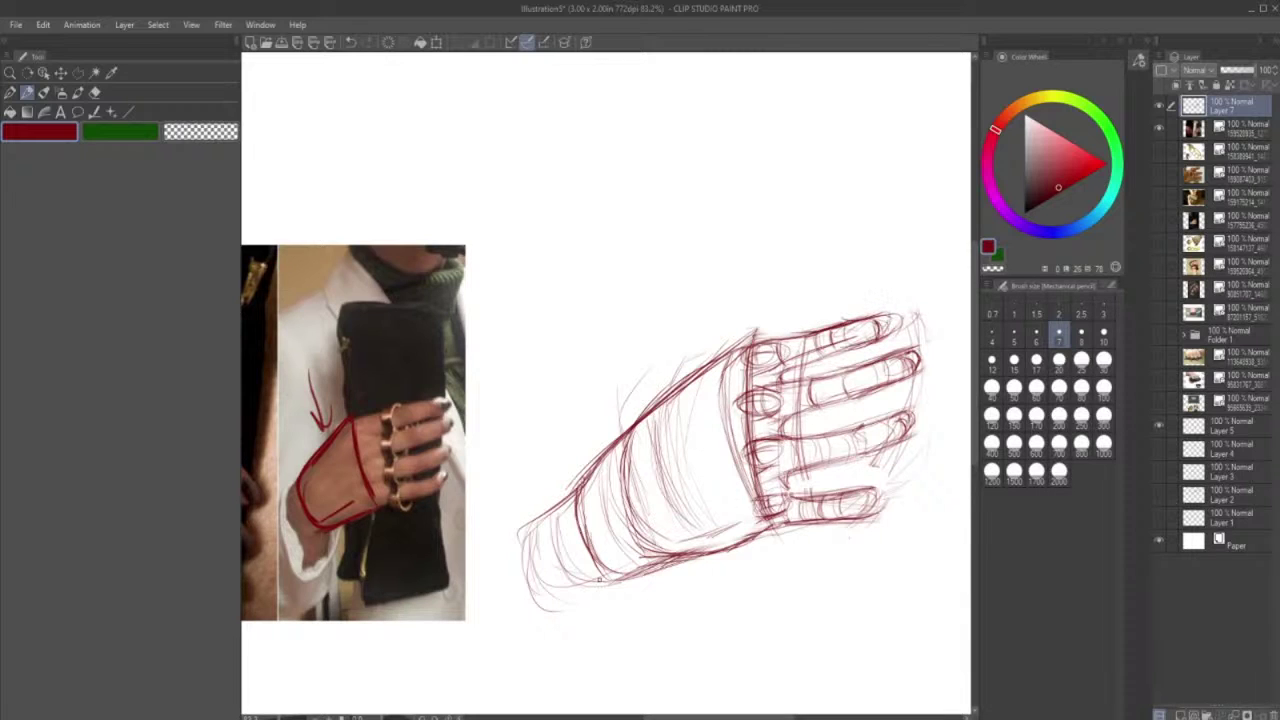
- Reinforce the outline and fingertip of the third finger from the top
mouse_move(803, 465)
left_mouse_down()
mouse_move(891, 445)
mouse_move(845, 457)
left_mouse_up()
left_click_drag(819, 461, 904, 440)
mouse_move(906, 420)
left_mouse_down()
mouse_move(916, 410)
mouse_move(892, 416)
left_mouse_up()
left_click_drag(798, 456, 880, 434)
left_click_drag(890, 432, 896, 420)
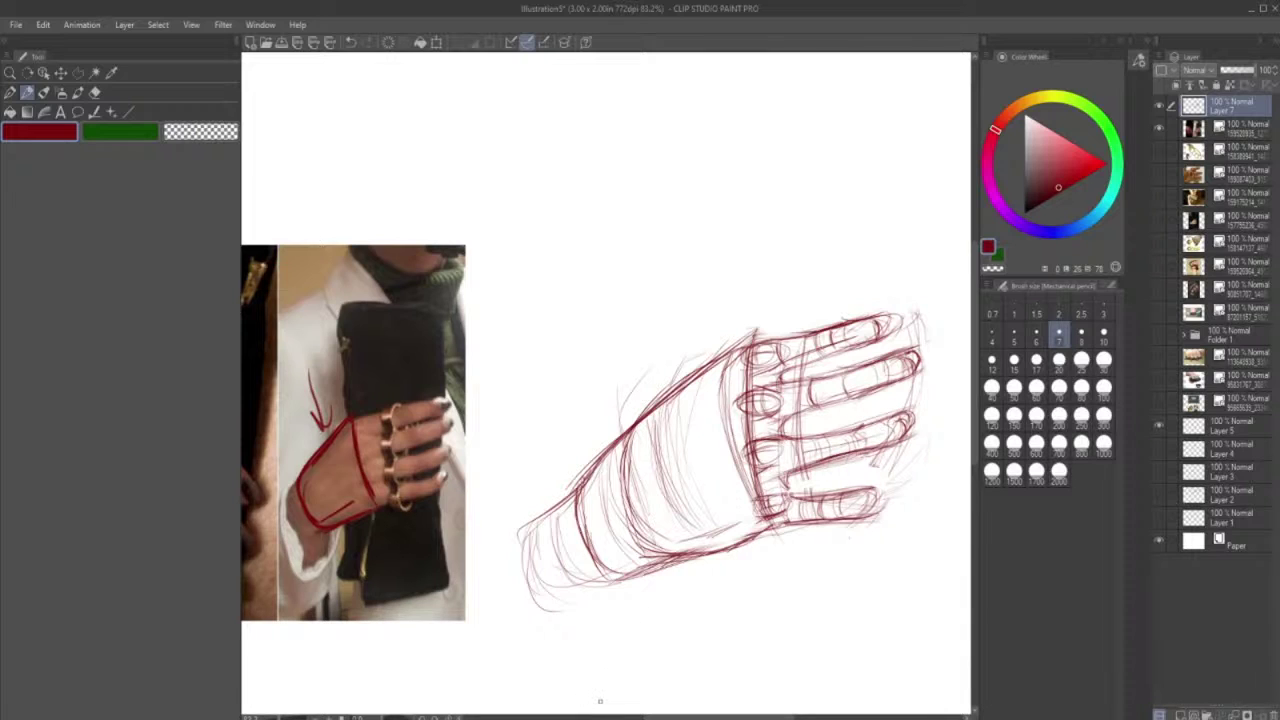
- Refine the contours around the wrist and the palm's lower edge, cleaning up where the two forms meet
left_click_drag(658, 549, 723, 534)
mouse_move(622, 459)
left_mouse_down()
mouse_move(646, 547)
mouse_move(668, 557)
left_mouse_up()
mouse_move(530, 514)
left_mouse_down()
mouse_move(590, 474)
mouse_move(512, 552)
mouse_move(528, 594)
mouse_move(562, 604)
left_mouse_up()
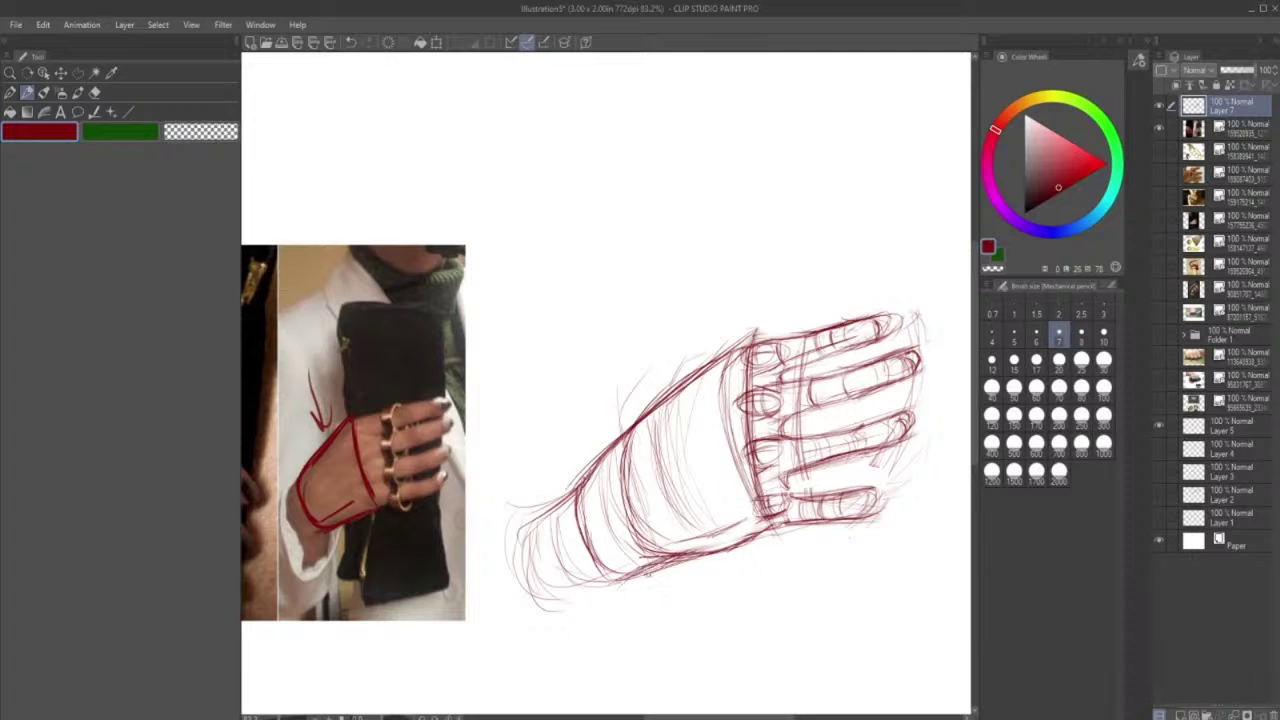
left_click(95, 93)
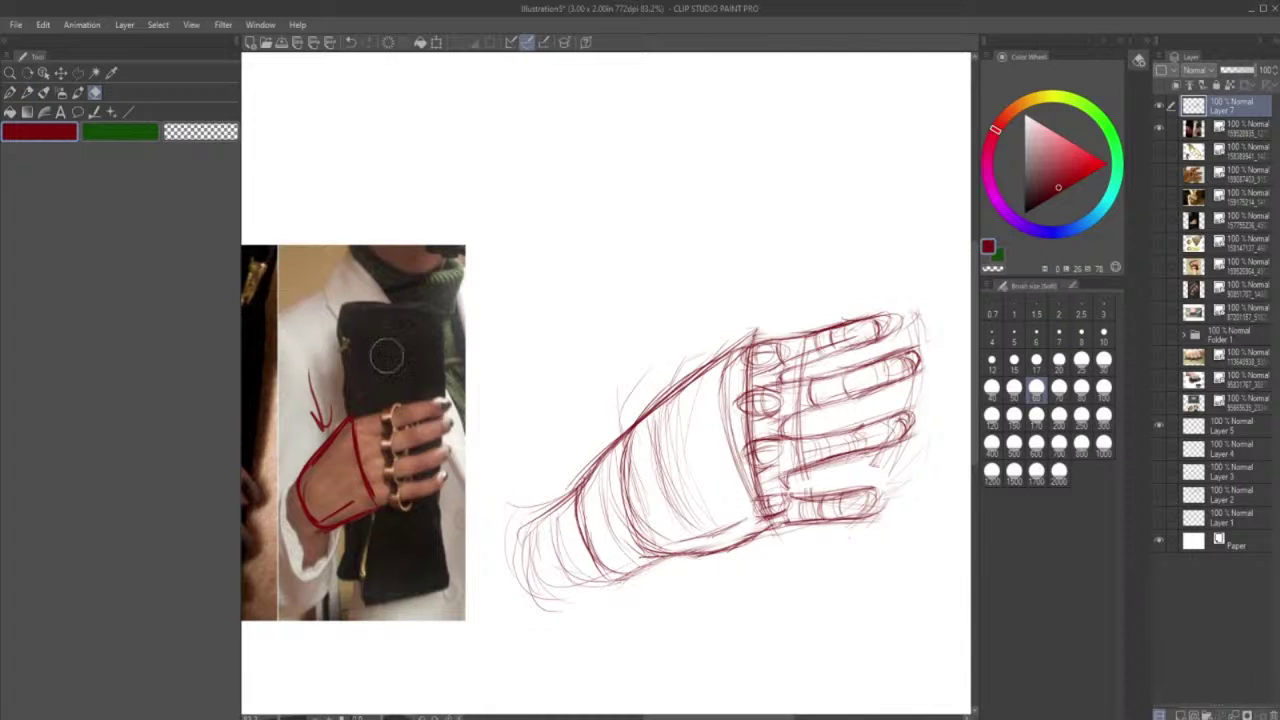
left_click(28, 92)
mouse_move(610, 577)
left_mouse_down()
mouse_move(670, 551)
mouse_move(578, 488)
mouse_move(656, 562)
left_mouse_up()
left_click_drag(638, 571, 655, 551)
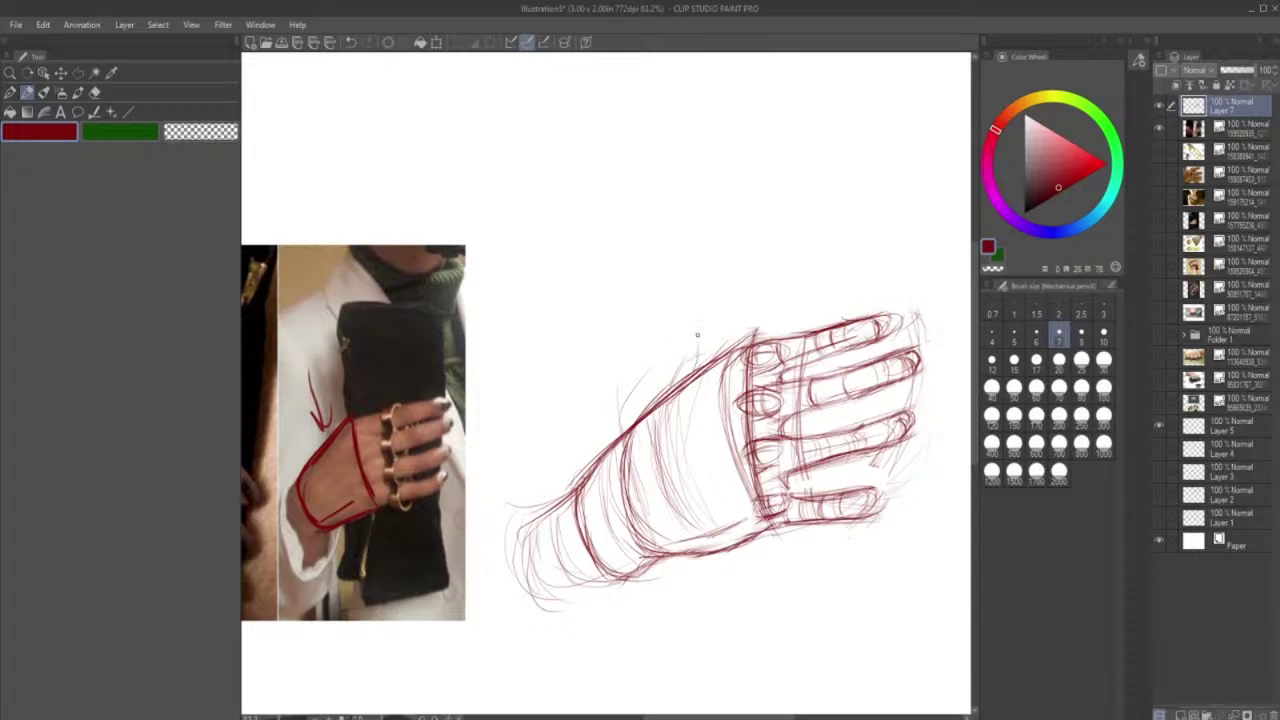
- Lighten the palm's upper contour and erase the two upper knuckle circles, touching up the base of the uppermost finger
left_click(95, 92)
mouse_move(684, 394)
left_mouse_down()
mouse_move(706, 349)
mouse_move(693, 355)
mouse_move(730, 310)
left_mouse_up()
left_click(27, 92)
left_click(350, 42)
left_click(95, 92)
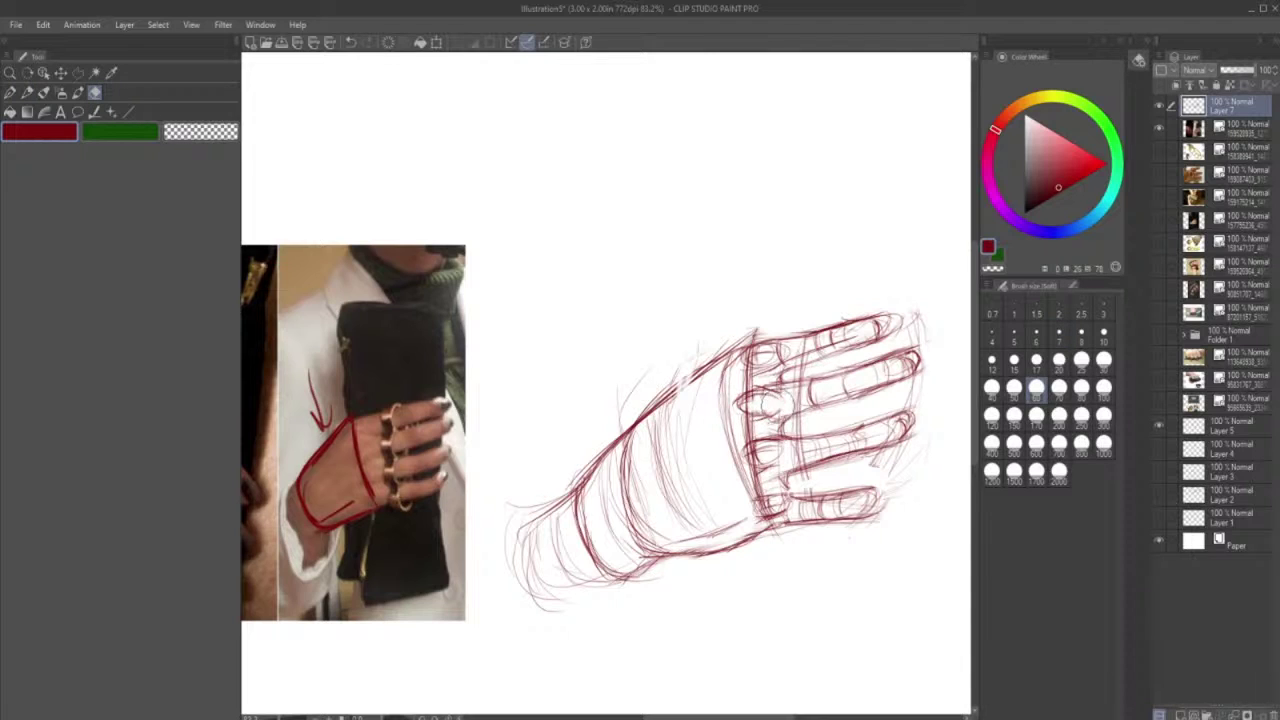
mouse_move(752, 401)
left_mouse_down()
mouse_move(766, 397)
mouse_move(750, 408)
left_mouse_up()
mouse_move(754, 358)
left_mouse_down()
mouse_move(740, 366)
mouse_move(772, 352)
mouse_move(741, 359)
mouse_move(756, 351)
left_mouse_up()
left_click(28, 92)
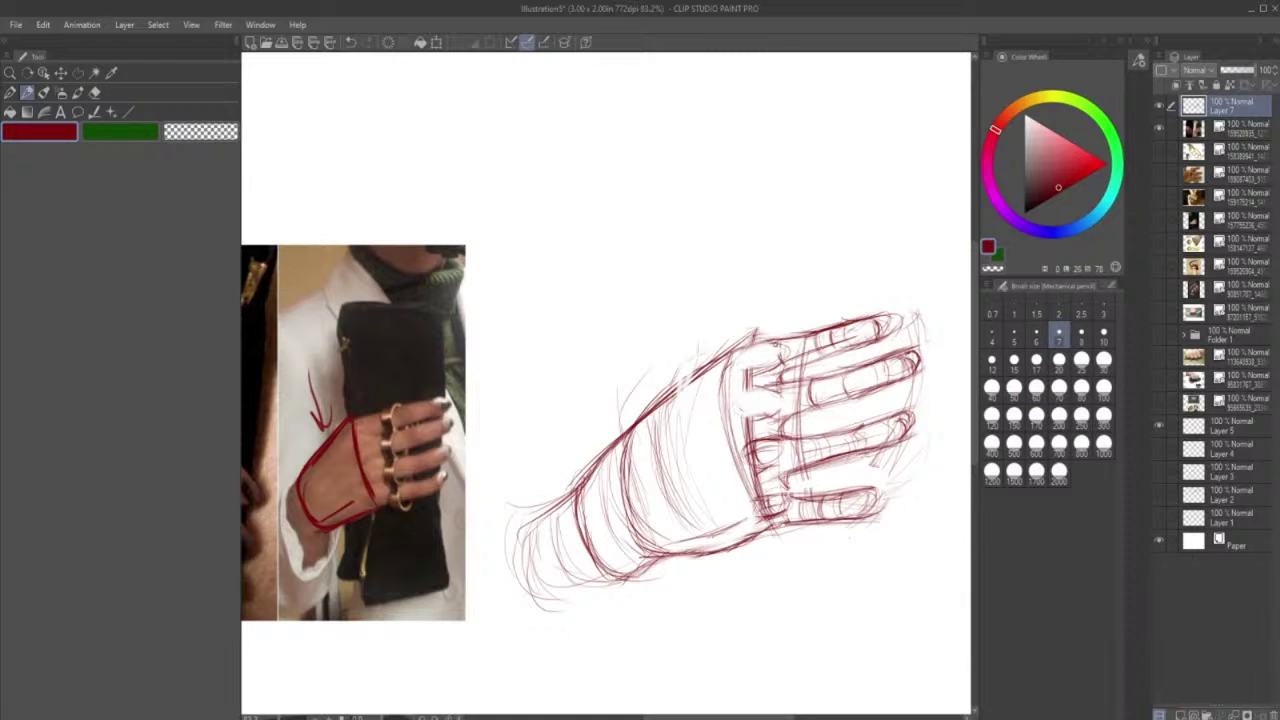
mouse_move(780, 344)
left_mouse_down()
mouse_move(723, 371)
mouse_move(803, 368)
left_mouse_up()
- Sketch a trial rounded box form in the empty area above the hand and undo it
mouse_move(503, 166)
left_mouse_down()
mouse_move(524, 243)
mouse_move(578, 225)
mouse_move(589, 183)
mouse_move(522, 140)
mouse_move(495, 167)
left_mouse_up()
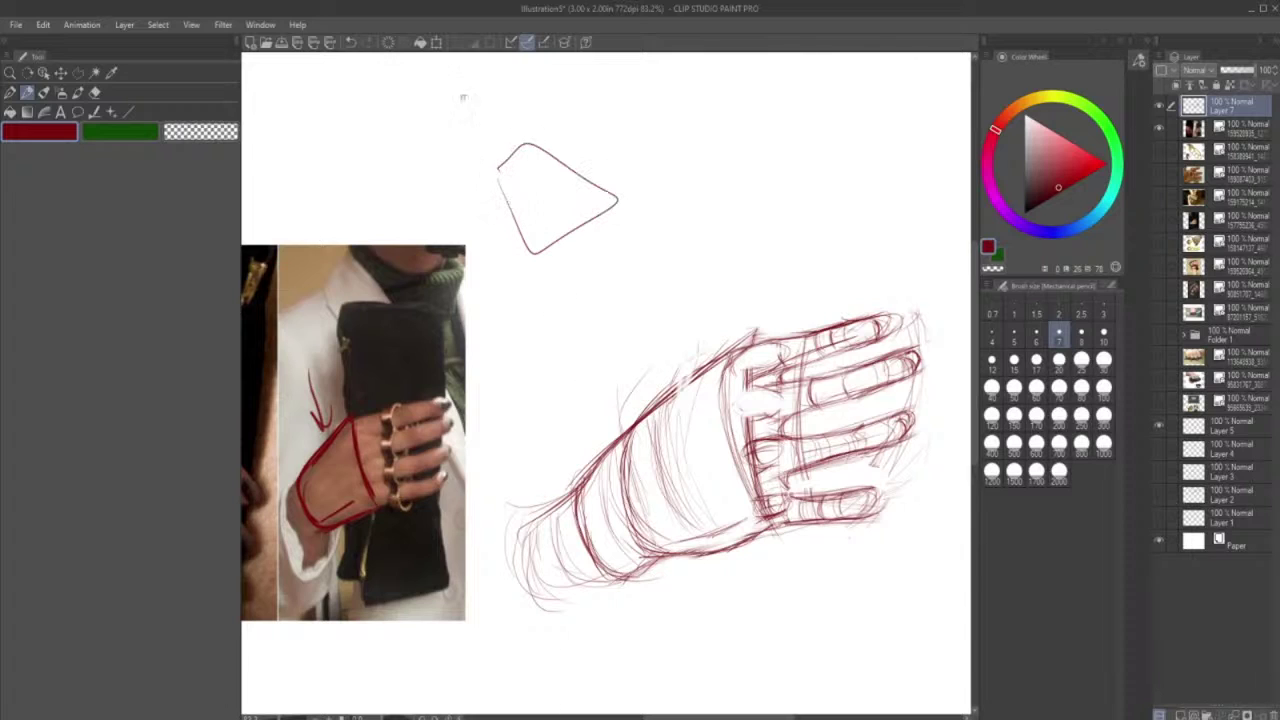
left_click(389, 43)
left_click(352, 45)
left_click(352, 45)
mouse_move(534, 170)
left_mouse_down()
mouse_move(538, 194)
mouse_move(658, 202)
mouse_move(556, 154)
mouse_move(524, 166)
left_mouse_up()
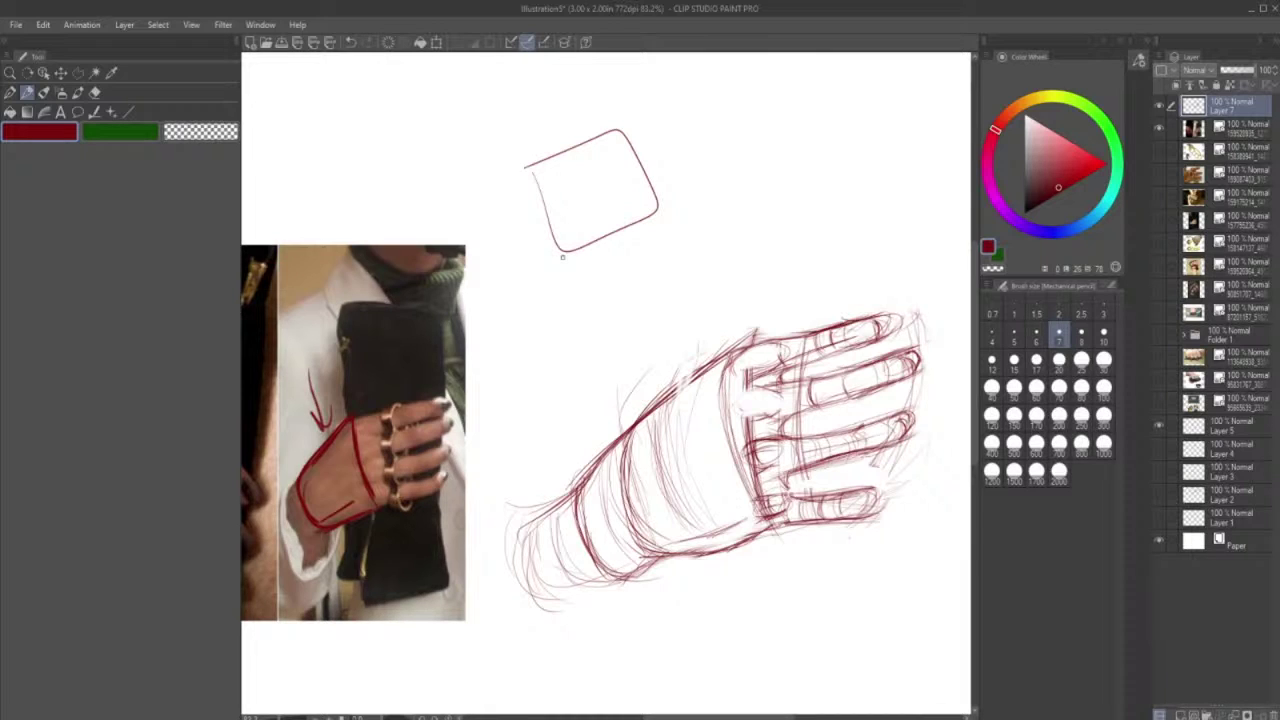
left_click_drag(532, 172, 563, 287)
left_click_drag(563, 287, 656, 256)
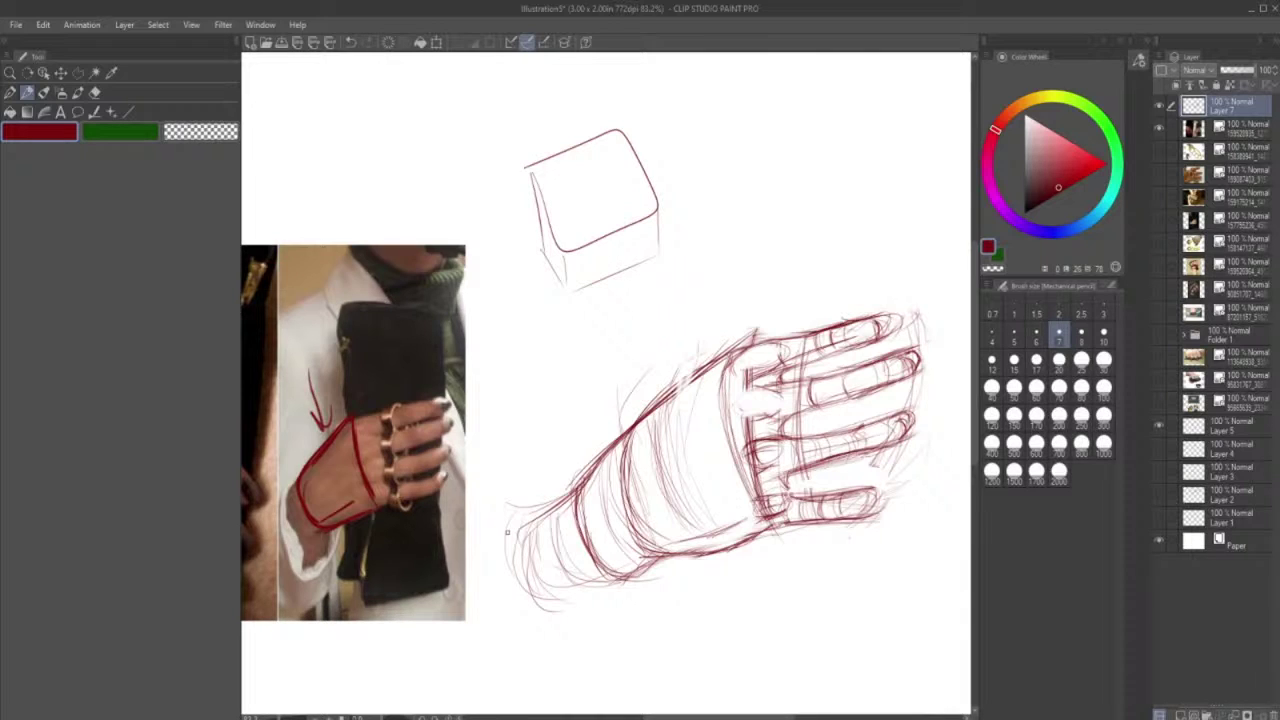
left_click(352, 43)
left_click(355, 43)
left_click(355, 43)
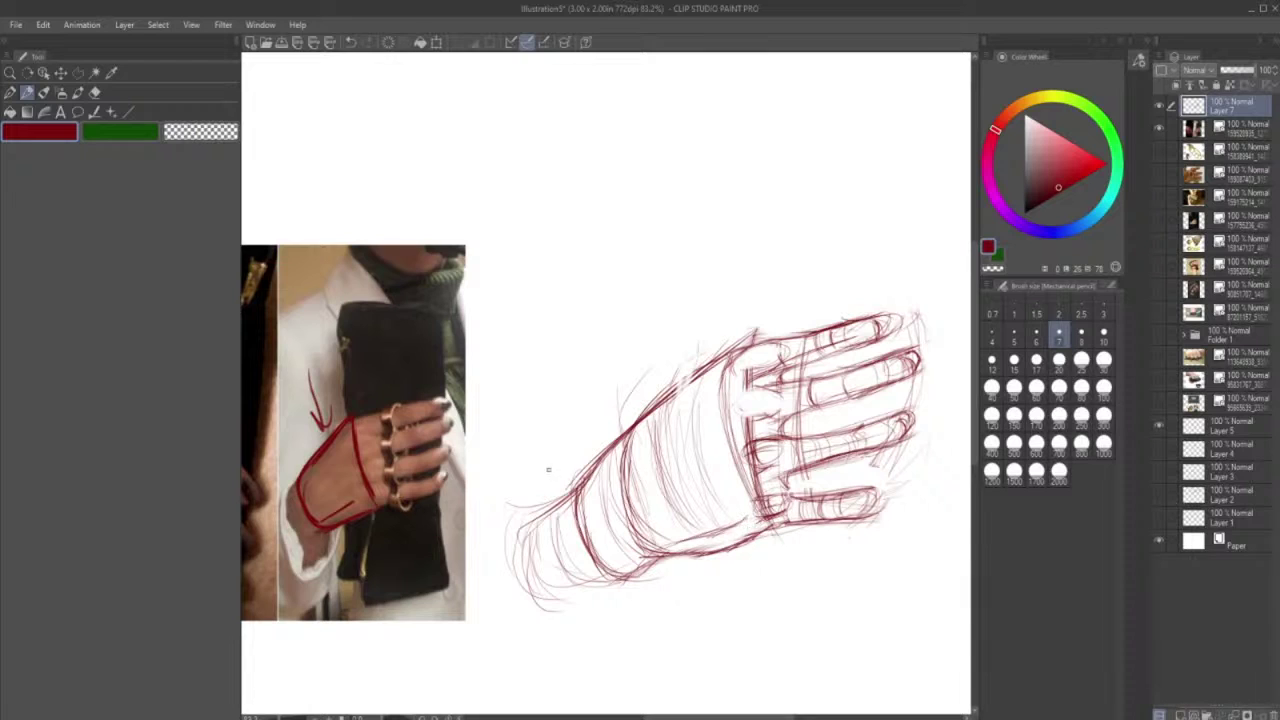
- Erase the lowest knuckle circle and redraw the base and outline of the lowest finger
key("e")
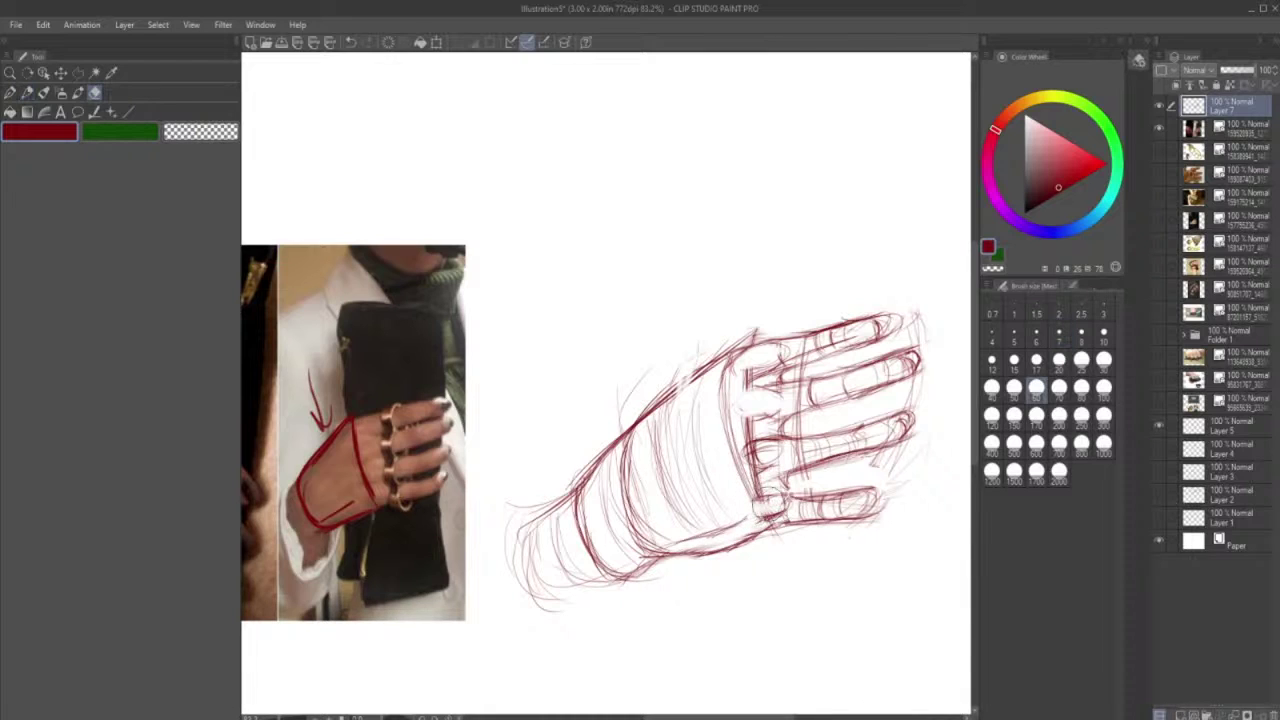
mouse_move(765, 506)
left_mouse_down()
mouse_move(786, 505)
mouse_move(760, 498)
left_mouse_up()
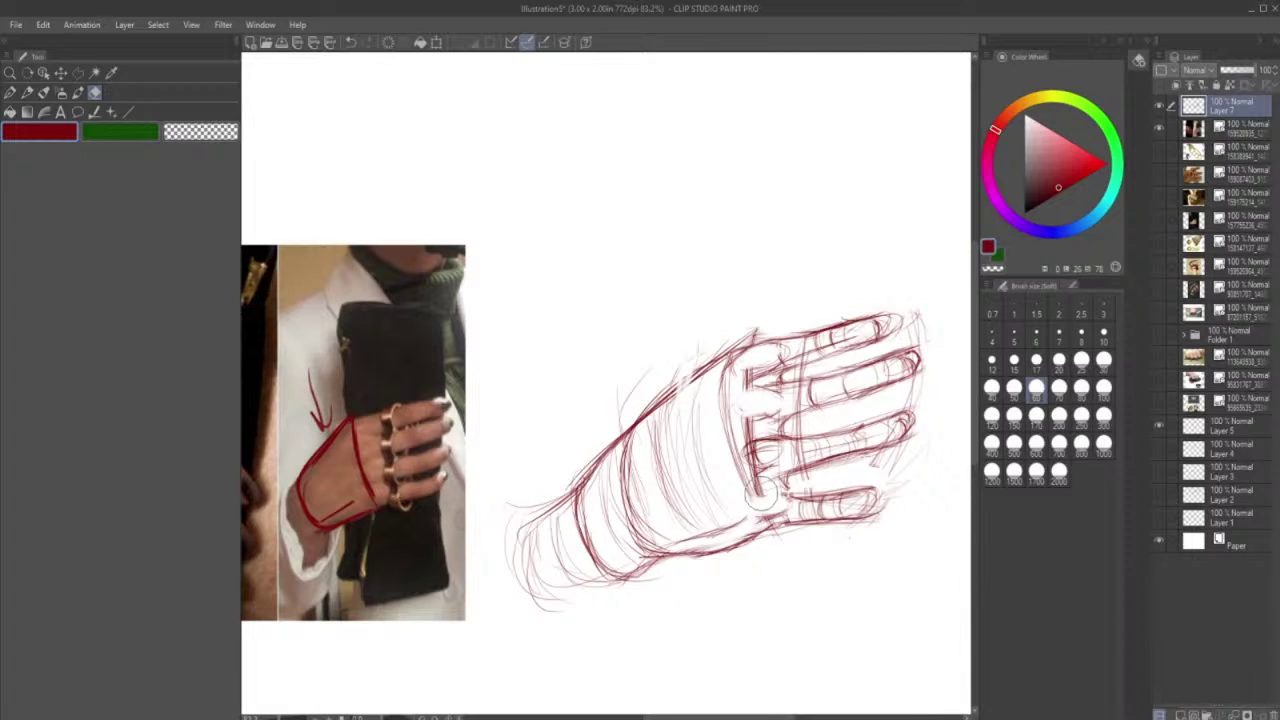
left_click(28, 93)
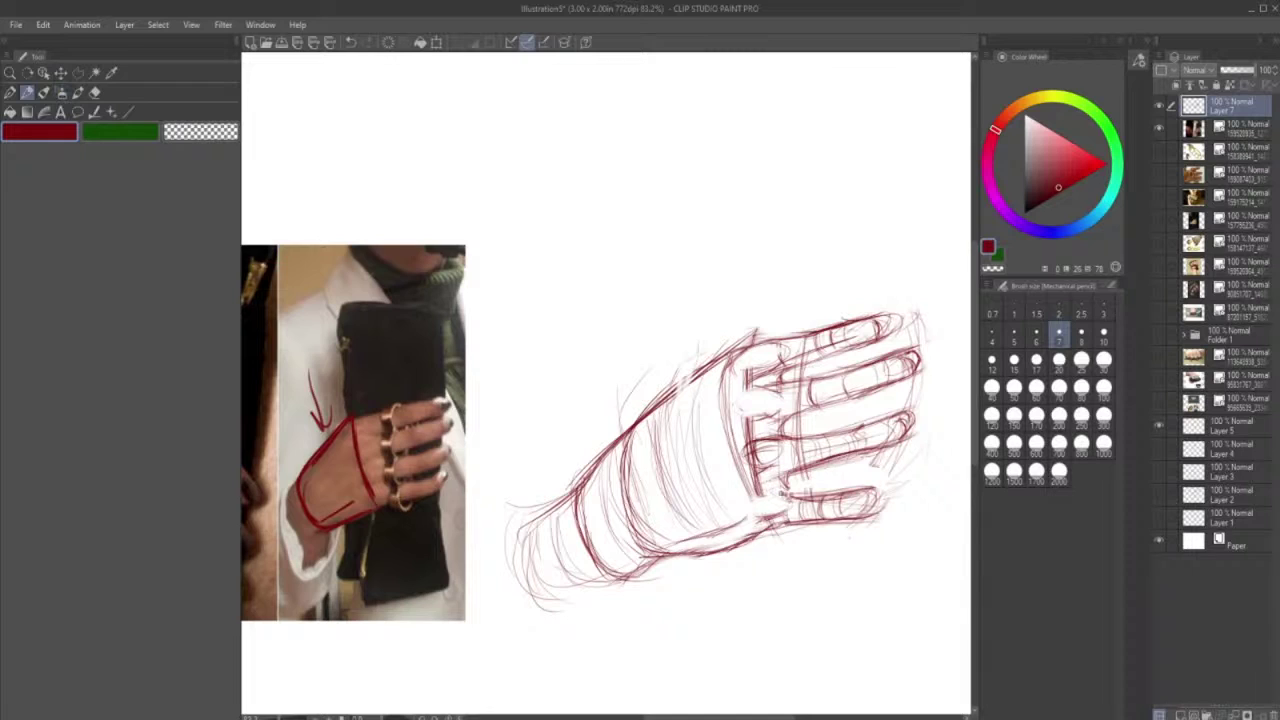
mouse_move(772, 498)
left_mouse_down()
mouse_move(875, 489)
mouse_move(843, 517)
mouse_move(870, 512)
left_mouse_up()
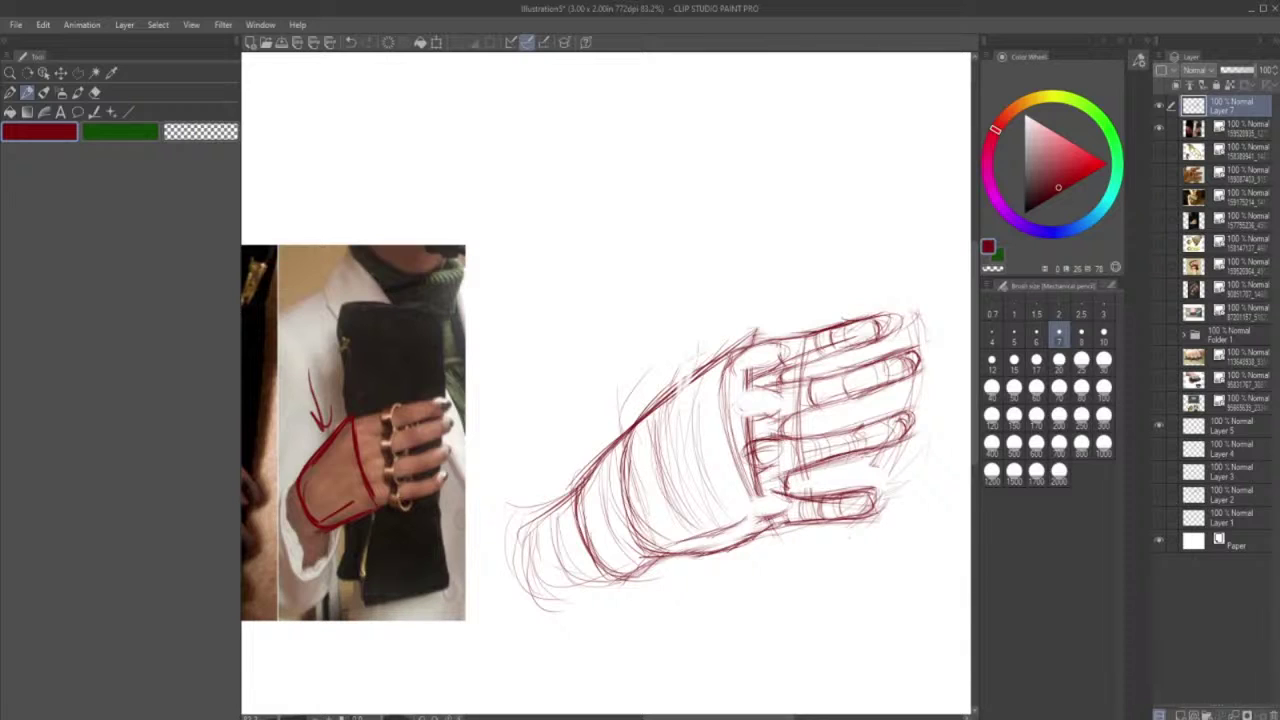
- Erase the third knuckle circle and redraw curved knuckles at the bases of the two middle fingers
left_click(96, 92)
mouse_move(746, 443)
left_mouse_down()
mouse_move(773, 452)
mouse_move(750, 458)
mouse_move(778, 450)
mouse_move(740, 468)
mouse_move(764, 455)
mouse_move(745, 458)
left_mouse_up()
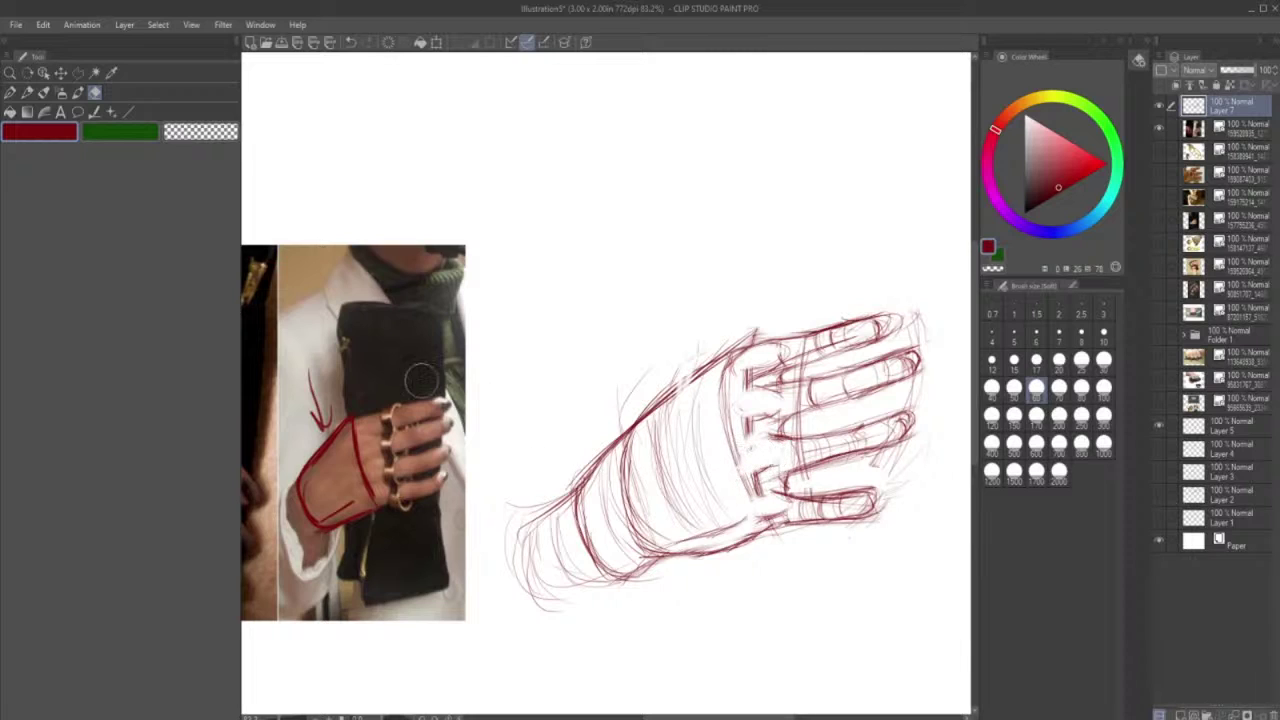
left_click(27, 92)
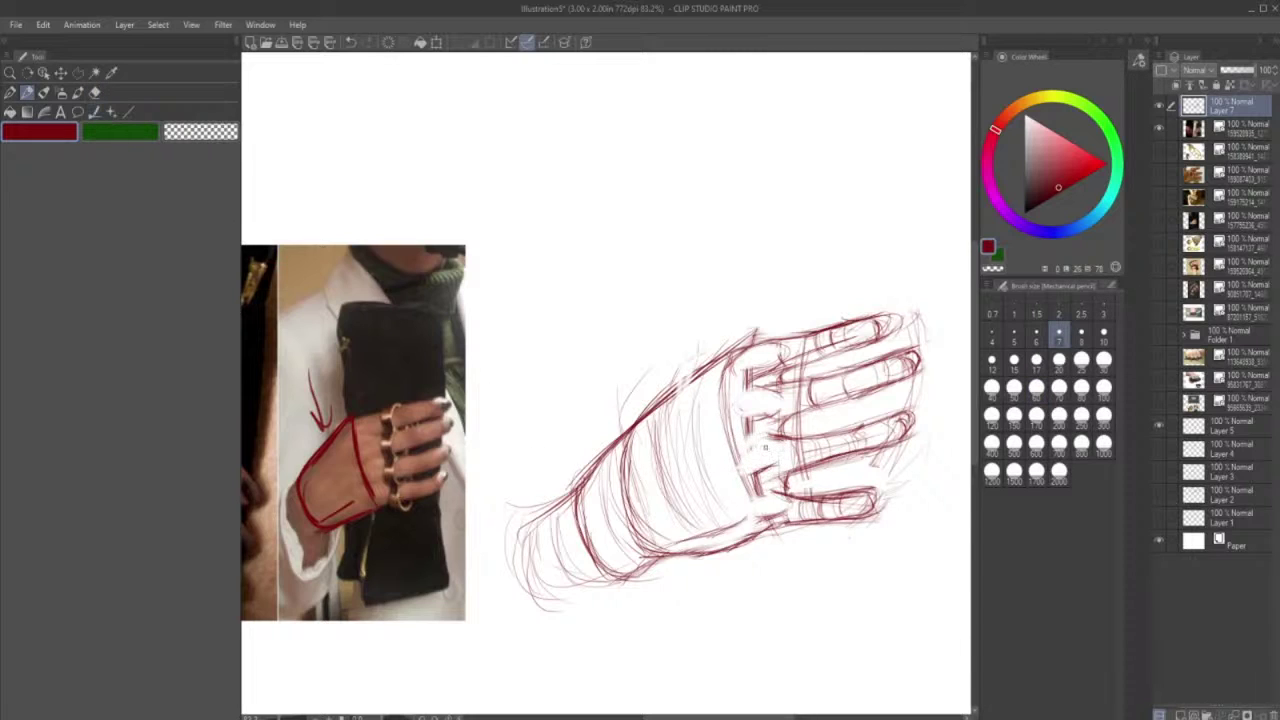
mouse_move(762, 436)
left_mouse_down()
mouse_move(739, 453)
mouse_move(749, 443)
mouse_move(775, 467)
mouse_move(876, 440)
left_mouse_up()
left_click_drag(772, 388, 737, 401)
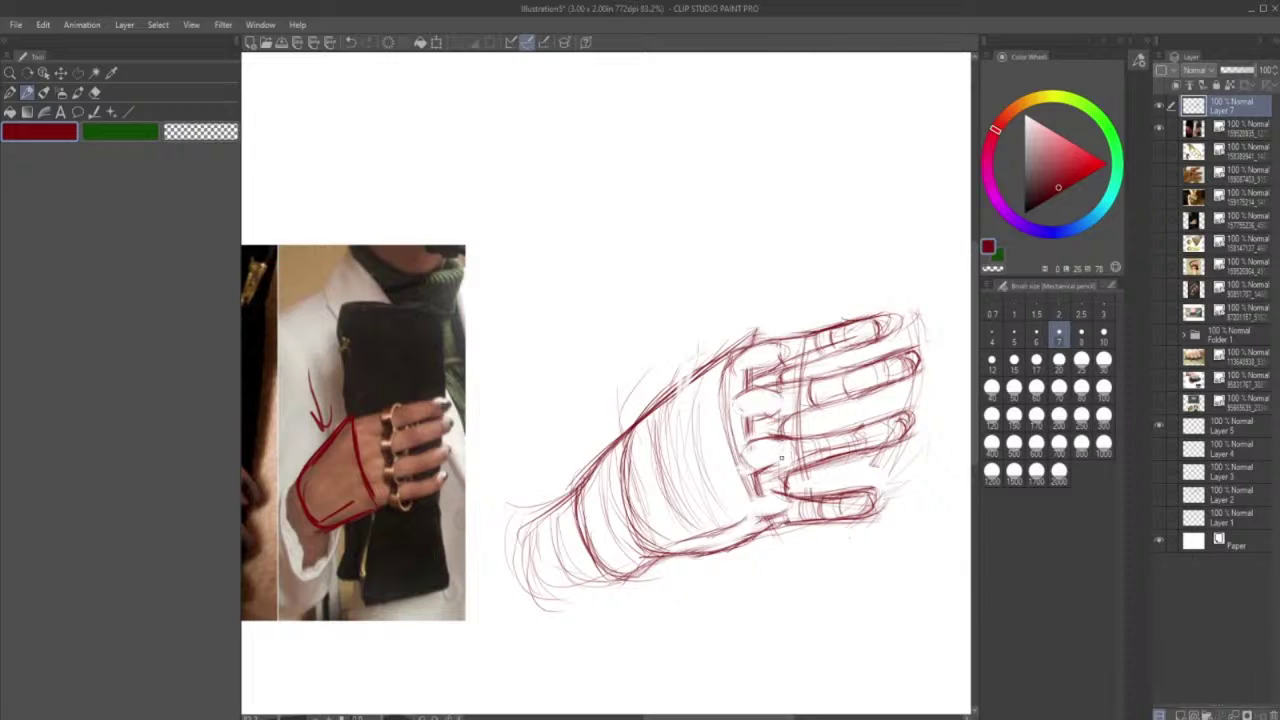
- Mark the joint and base lines of the fingers and strengthen the palm's lower contour
mouse_move(784, 459)
left_mouse_down()
mouse_move(754, 474)
mouse_move(787, 457)
left_mouse_up()
mouse_move(815, 356)
left_mouse_down()
mouse_move(872, 340)
mouse_move(832, 326)
mouse_move(796, 344)
mouse_move(791, 364)
left_mouse_up()
left_click_drag(814, 337, 821, 355)
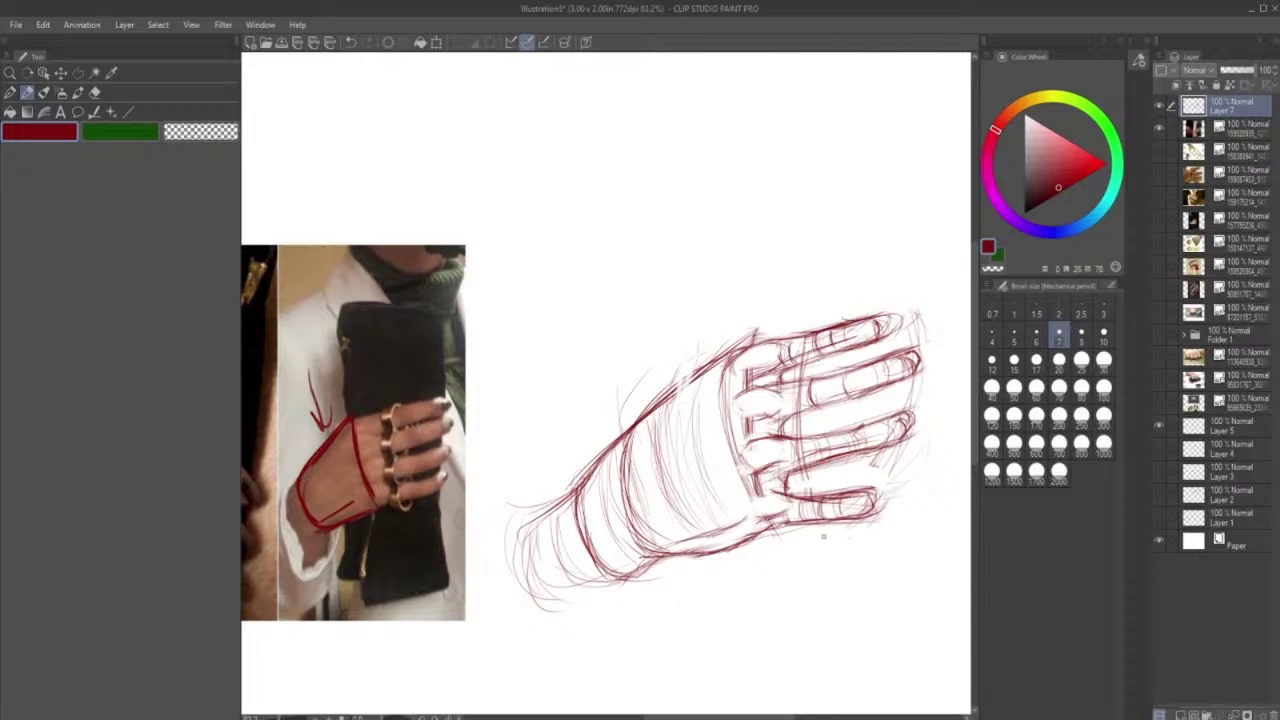
left_click_drag(783, 416, 788, 442)
left_click_drag(779, 372, 789, 426)
left_click_drag(750, 549, 666, 548)
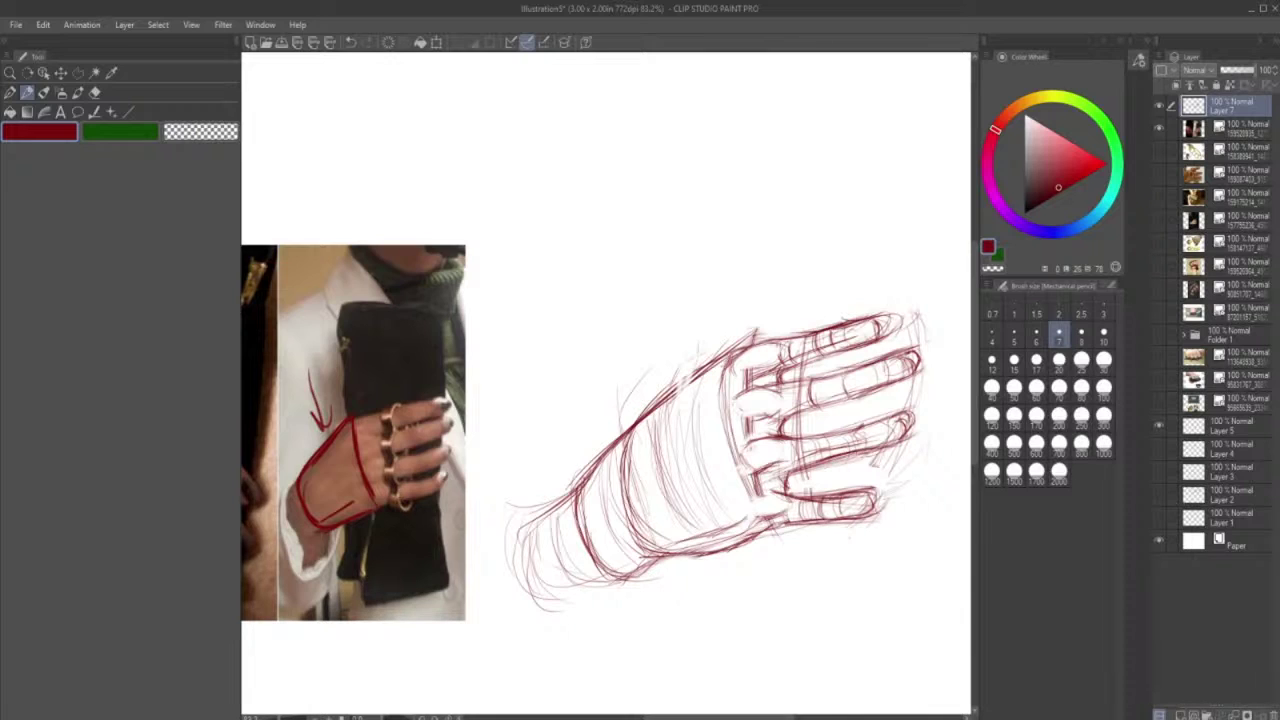
- Darken the gaps between the knuckles at the bases of the fingers
left_click_drag(774, 487, 751, 495)
left_click_drag(757, 482, 790, 459)
left_click_drag(782, 408, 750, 426)
left_click_drag(777, 362, 748, 382)
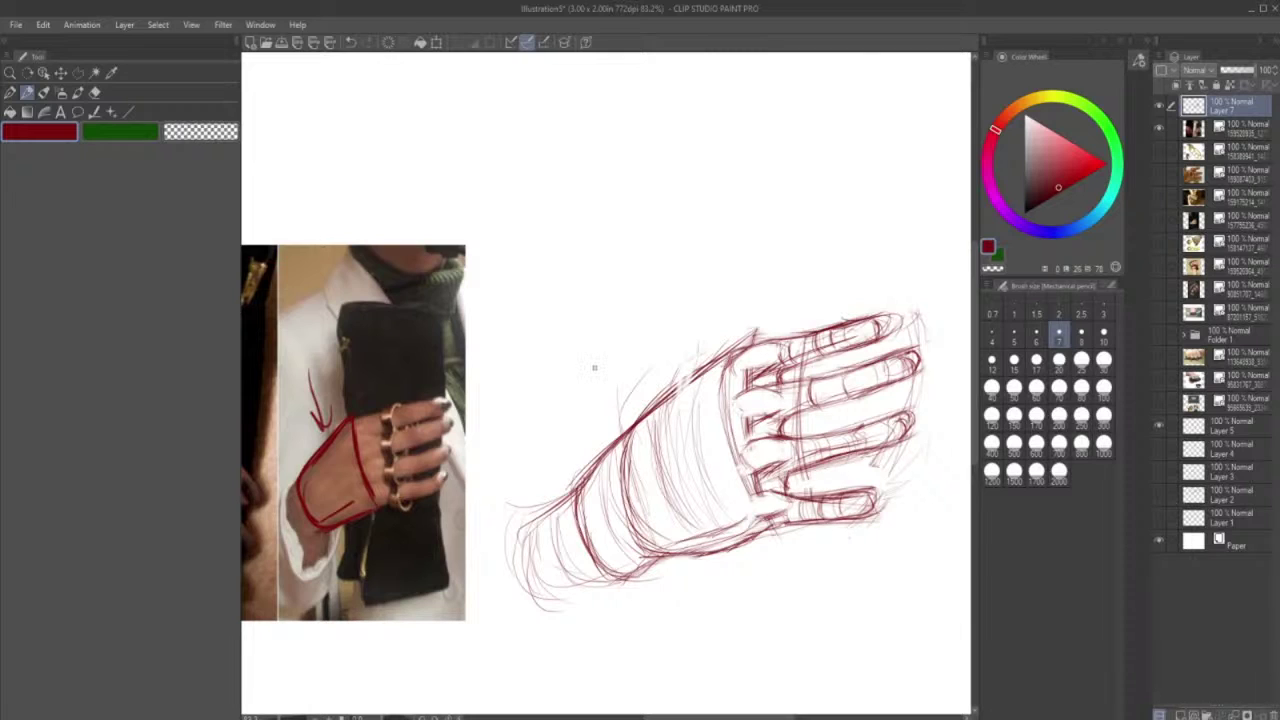
- Select the knuckle marks at the finger bases with the lasso and move them slightly toward the wrist
left_click(83, 71)
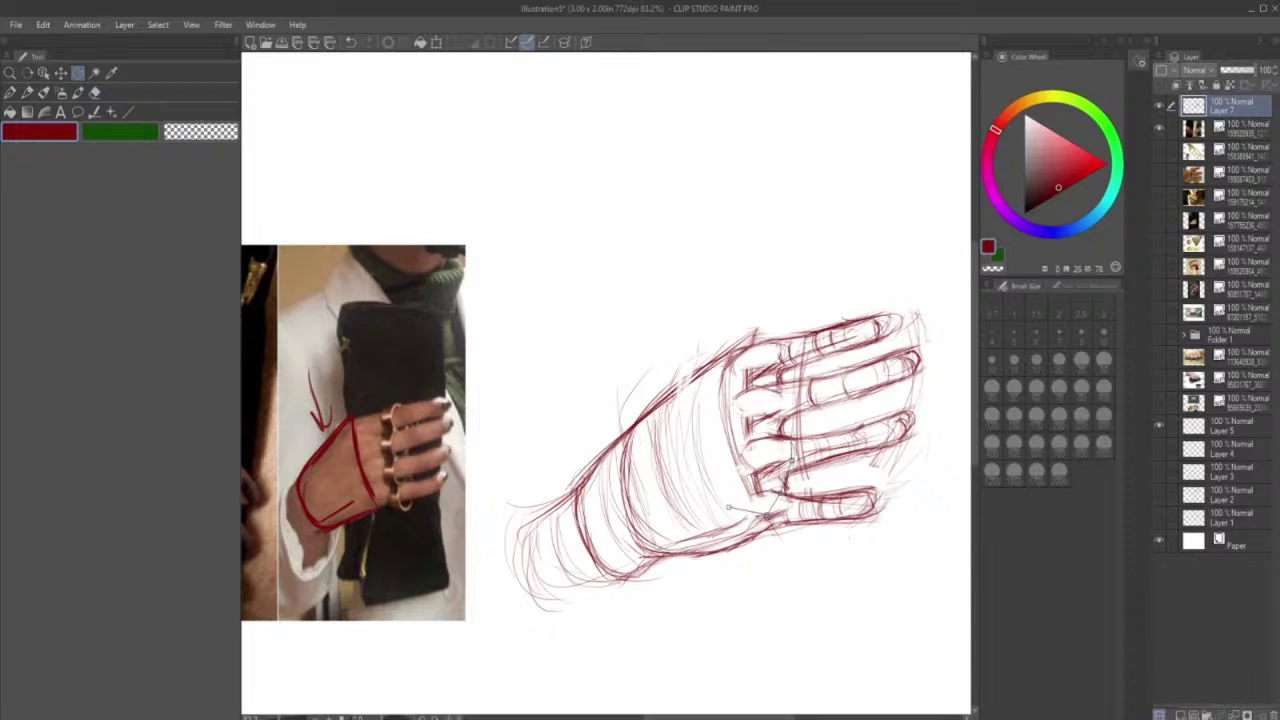
left_click(791, 438)
left_click(779, 431)
left_click(785, 399)
left_click(775, 380)
left_click(782, 355)
left_click(748, 347)
left_click(713, 372)
left_click(712, 478)
left_click(728, 506)
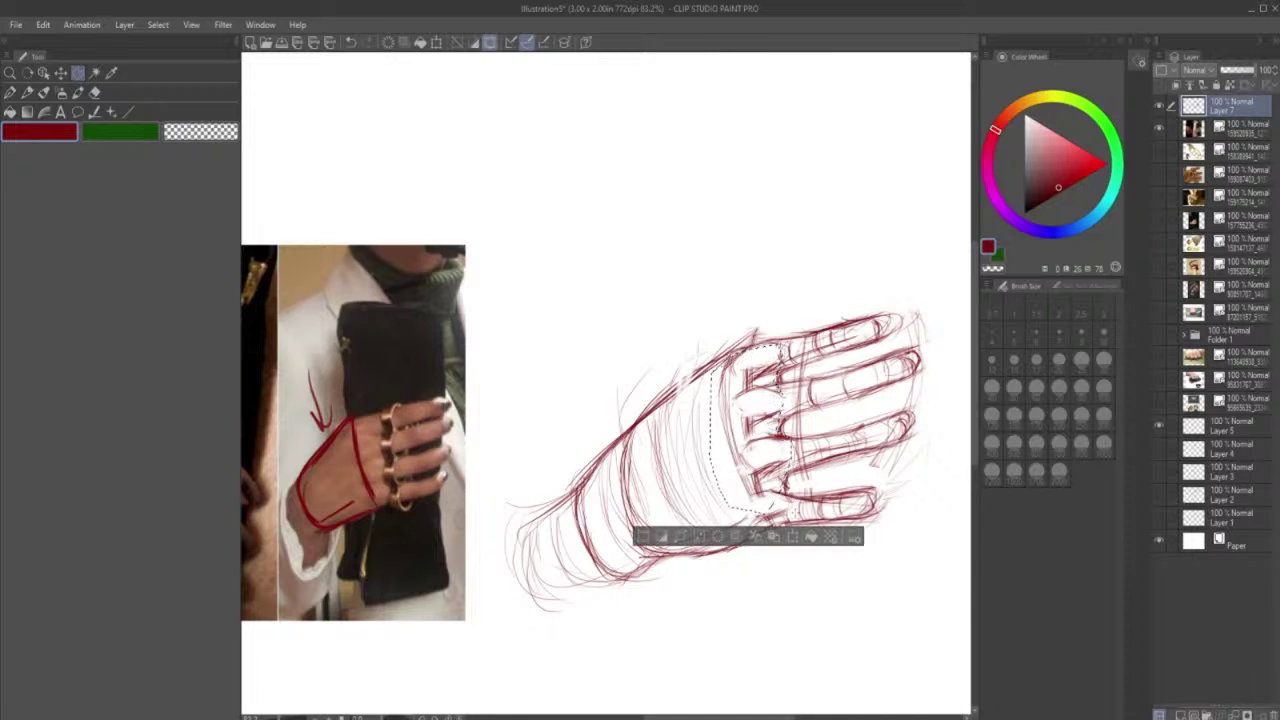
left_click(812, 537)
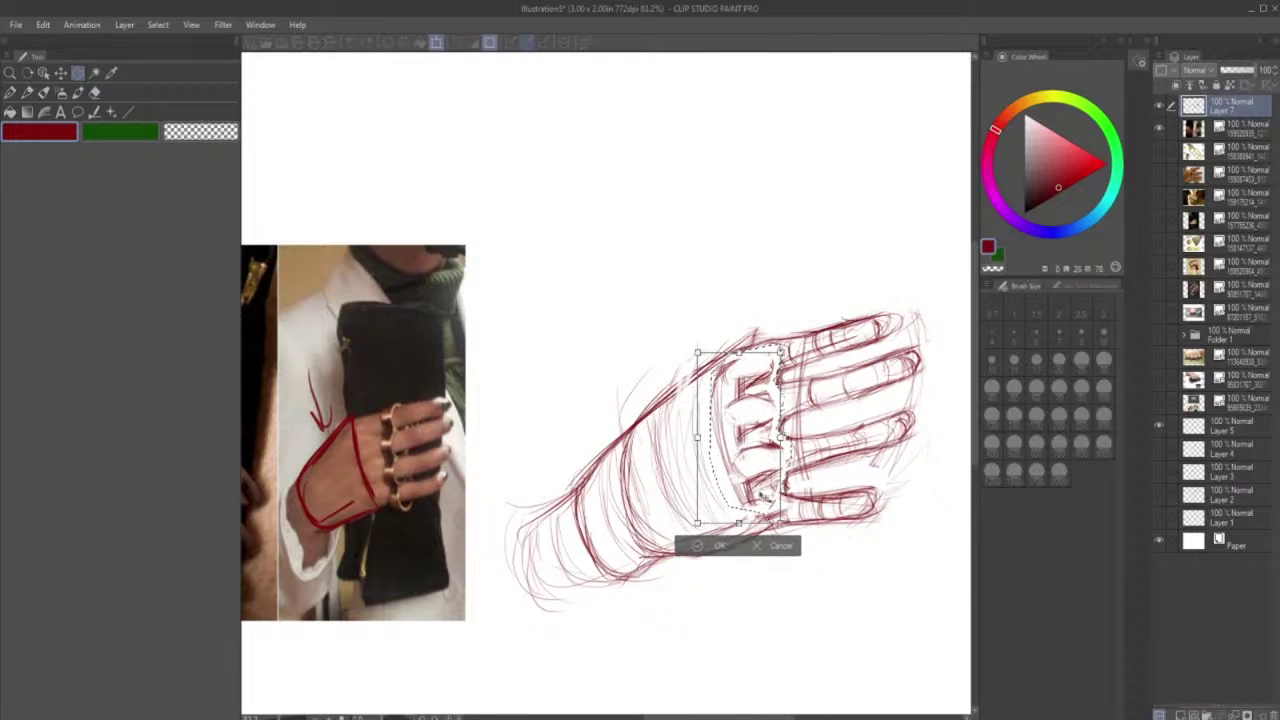
left_click_drag(762, 495, 756, 498)
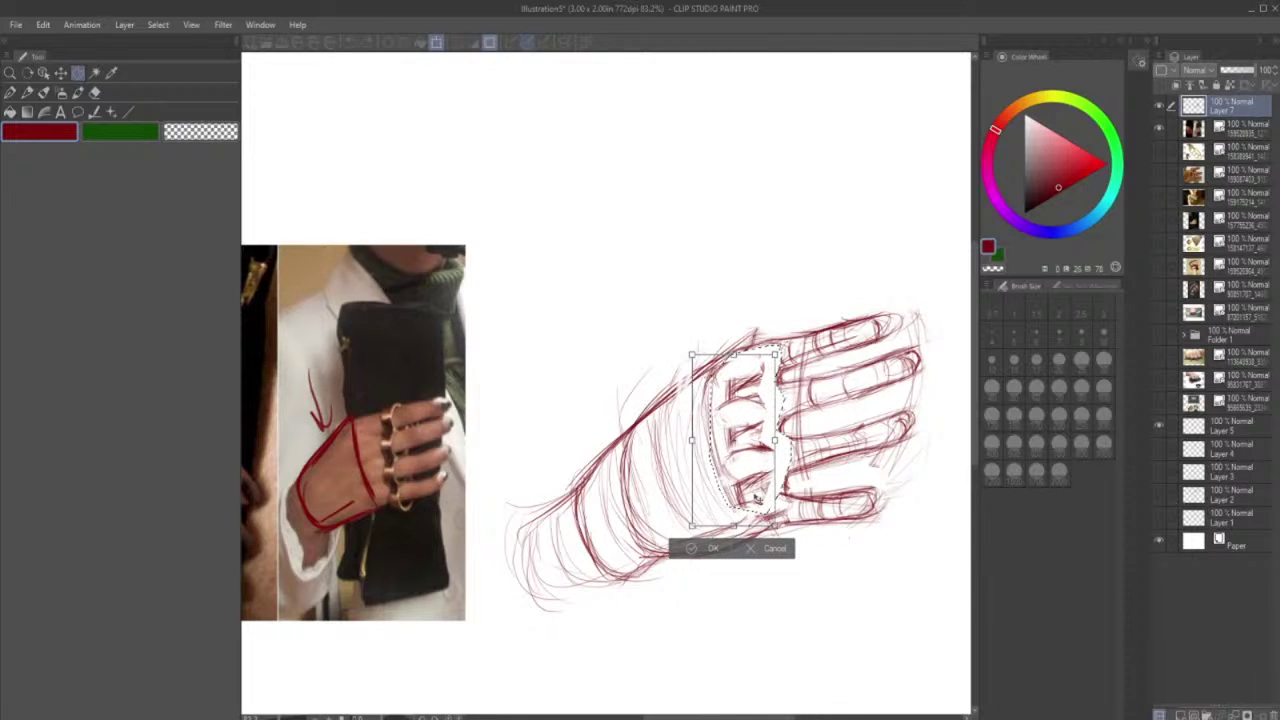
left_click(703, 549)
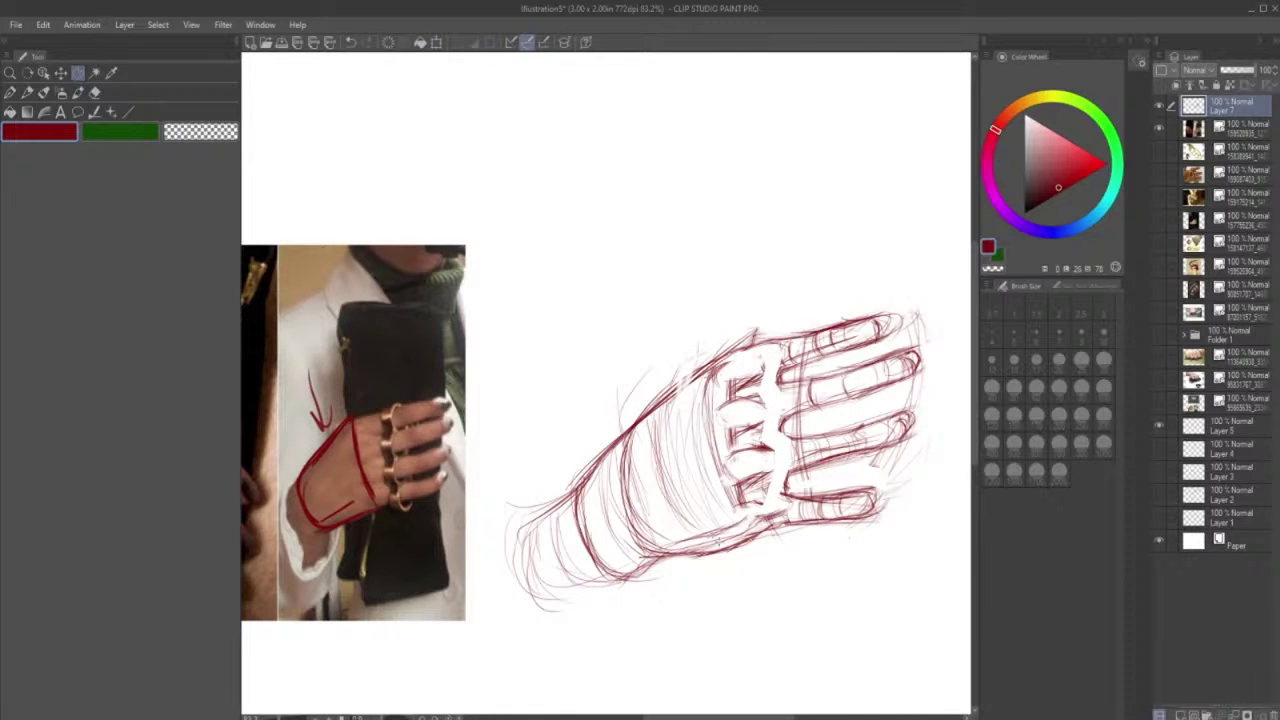
- Redraw the lower contours of the palm and the base outlines of the fingers around the moved knuckles
left_click(34, 93)
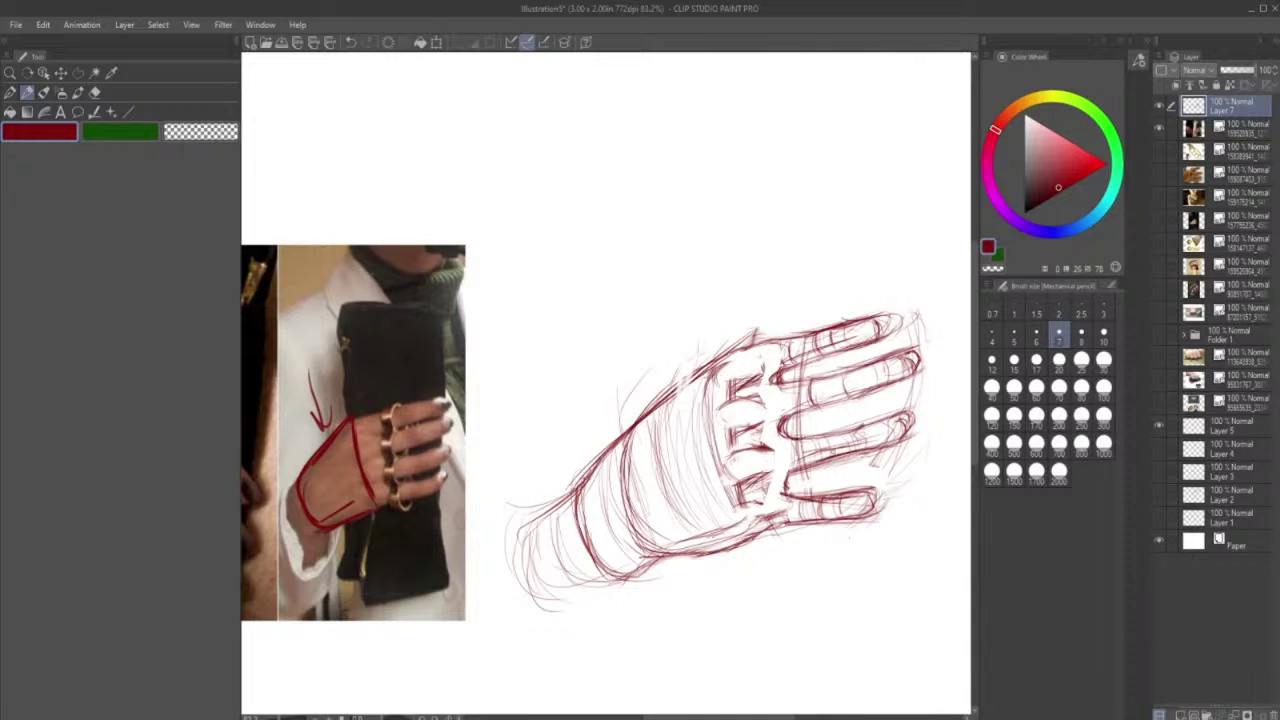
mouse_move(805, 446)
left_mouse_down()
mouse_move(811, 467)
mouse_move(842, 453)
left_mouse_up()
left_click_drag(852, 438, 864, 447)
left_click_drag(752, 540, 781, 521)
mouse_move(674, 555)
left_mouse_down()
mouse_move(724, 545)
mouse_move(696, 543)
mouse_move(764, 517)
mouse_move(782, 495)
left_mouse_up()
mouse_move(784, 471)
left_mouse_down()
mouse_move(778, 495)
mouse_move(781, 477)
mouse_move(769, 483)
left_mouse_up()
mouse_move(819, 463)
left_mouse_down()
mouse_move(766, 481)
mouse_move(790, 467)
left_mouse_up()
mouse_move(779, 387)
left_mouse_down()
mouse_move(760, 392)
mouse_move(782, 384)
left_mouse_up()
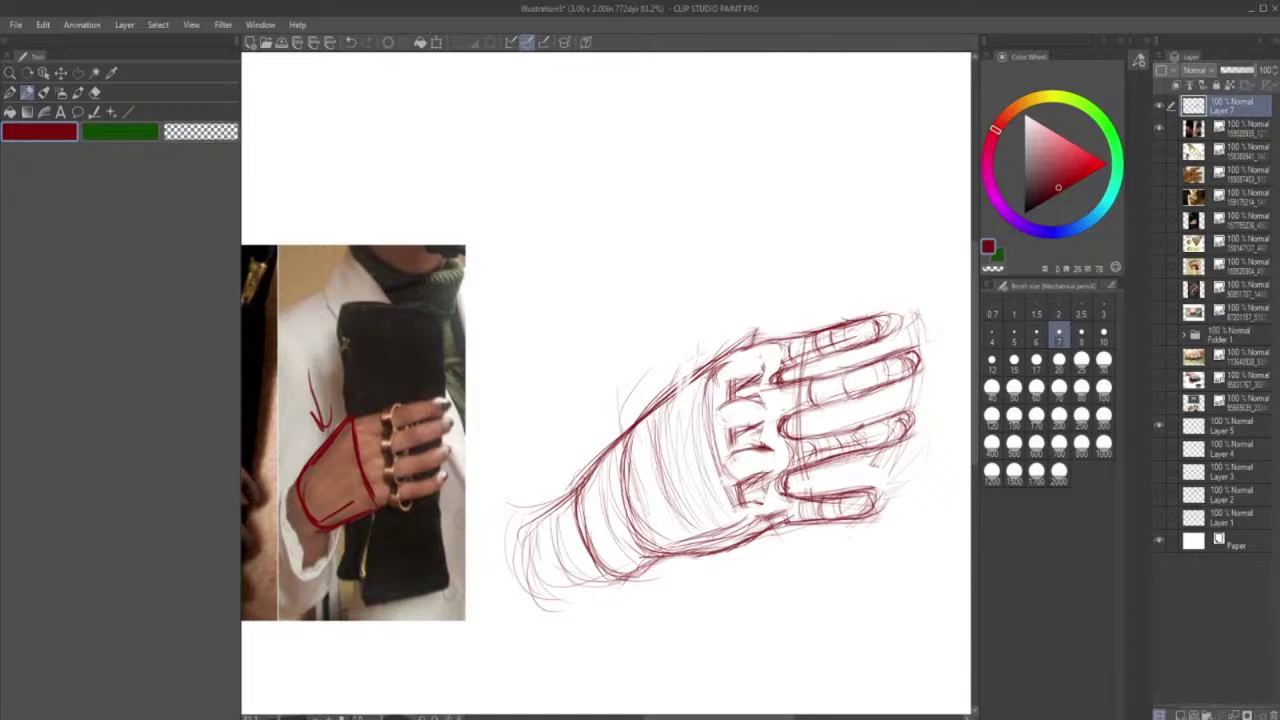
- Clean up the base of the top finger and strengthen the outline and shading of the third finger
key("e")
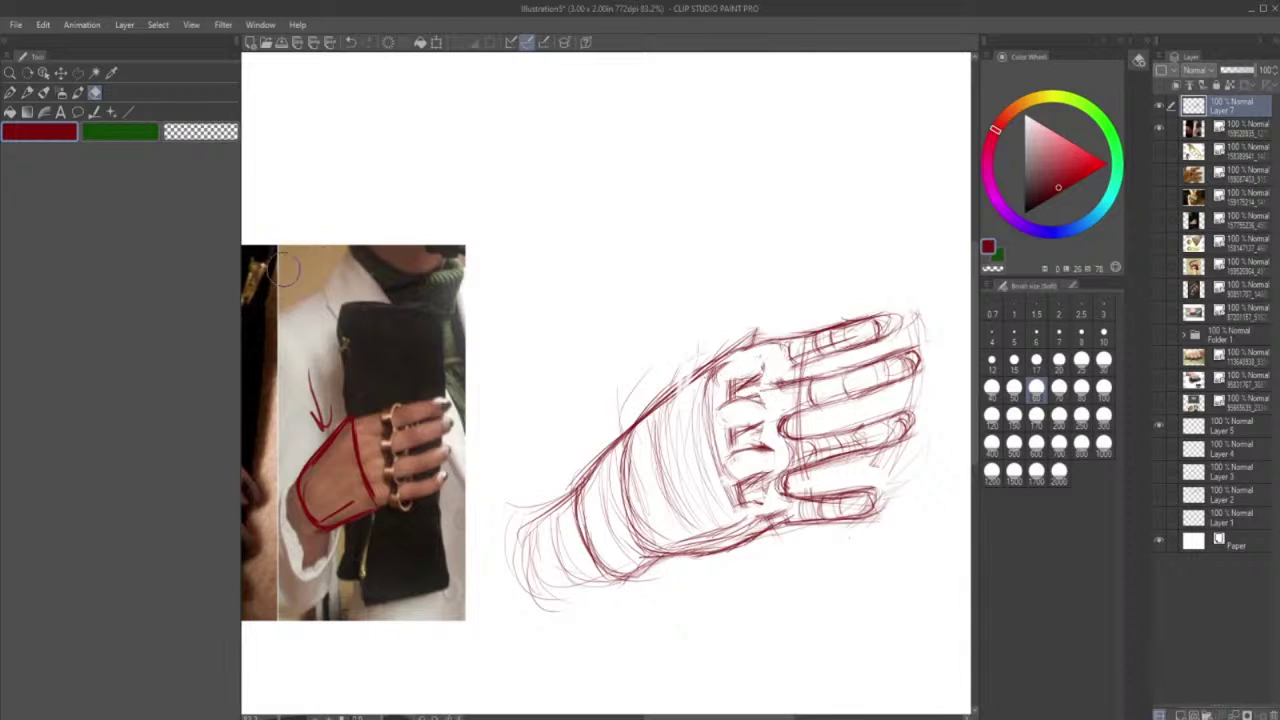
key("p")
mouse_move(798, 366)
left_mouse_down()
mouse_move(780, 383)
mouse_move(815, 358)
left_mouse_up()
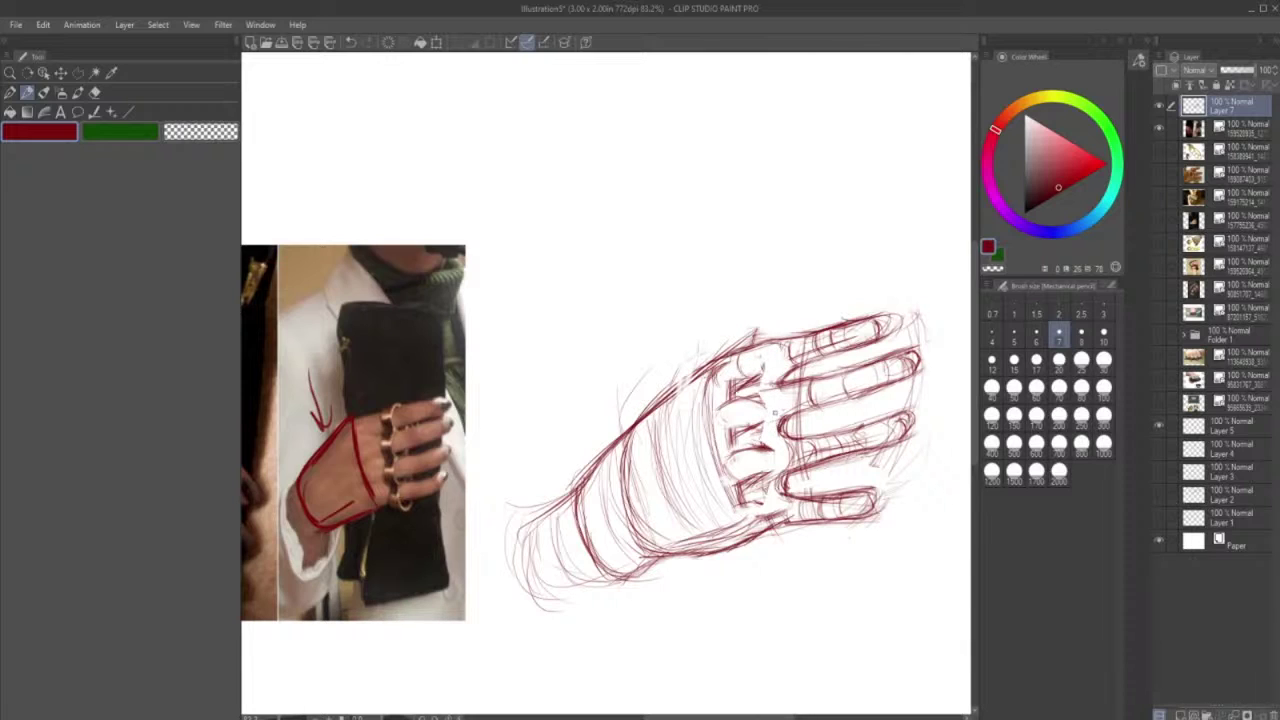
mouse_move(769, 440)
left_mouse_down()
mouse_move(784, 438)
mouse_move(786, 469)
mouse_move(802, 446)
mouse_move(799, 463)
mouse_move(855, 456)
mouse_move(912, 416)
left_mouse_up()
mouse_move(844, 460)
left_mouse_down()
mouse_move(901, 438)
mouse_move(902, 417)
mouse_move(849, 453)
mouse_move(872, 447)
left_mouse_up()
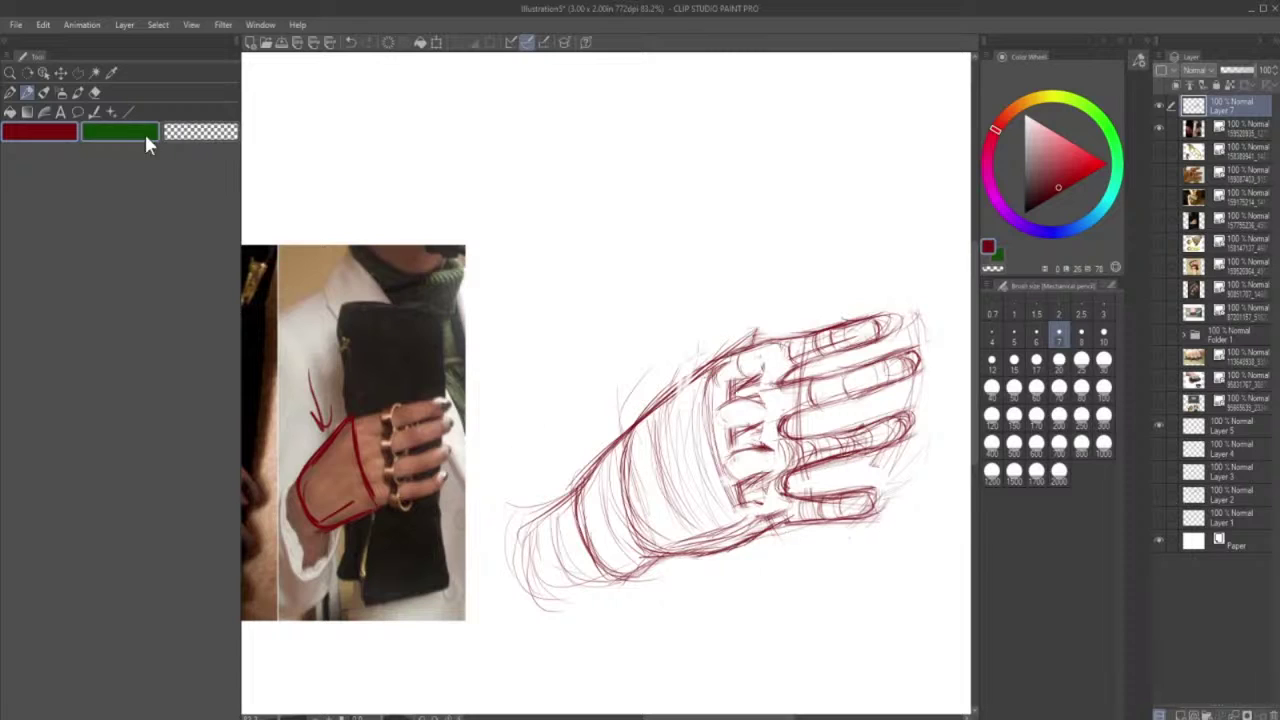
- Erase the stray lines along the palm's lower edge and redraw that contour up to the lowest finger
left_click(95, 91)
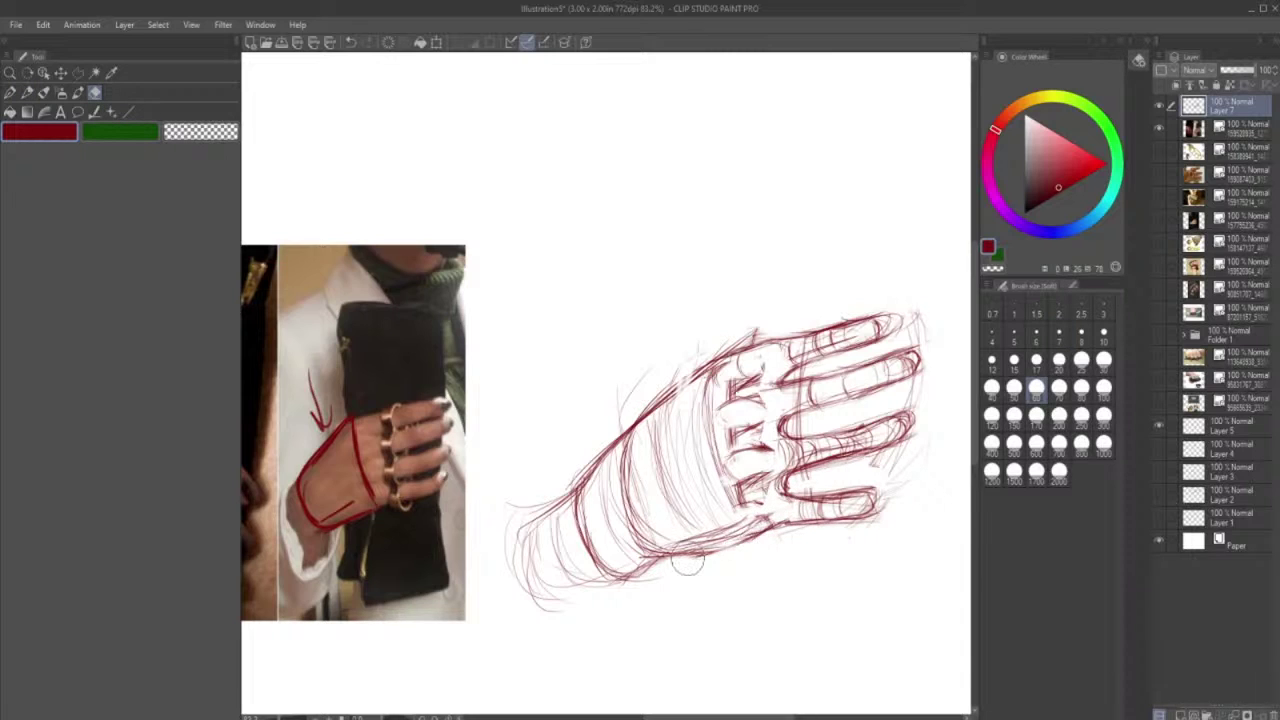
key("p")
mouse_move(674, 546)
left_mouse_down()
mouse_move(720, 546)
mouse_move(776, 521)
left_mouse_up()
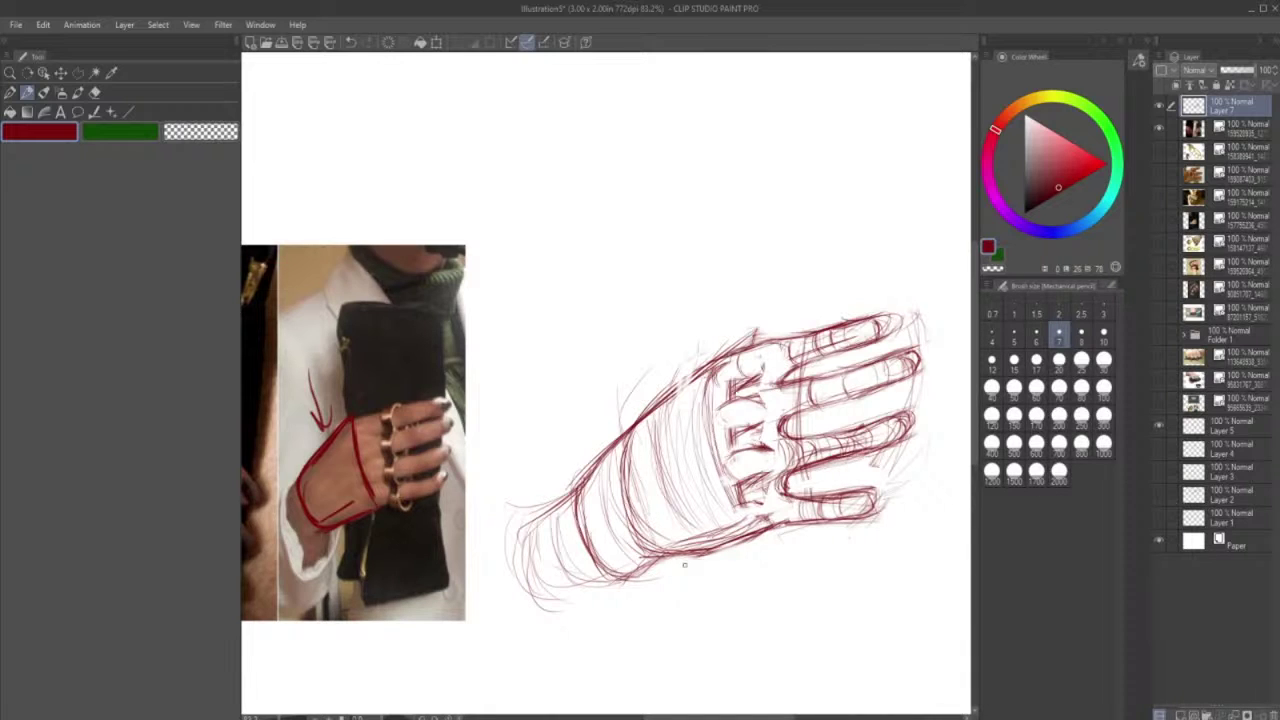
- Erase the curve behind the knuckles and add short strokes defining each knuckle between the finger gaps
key("e")
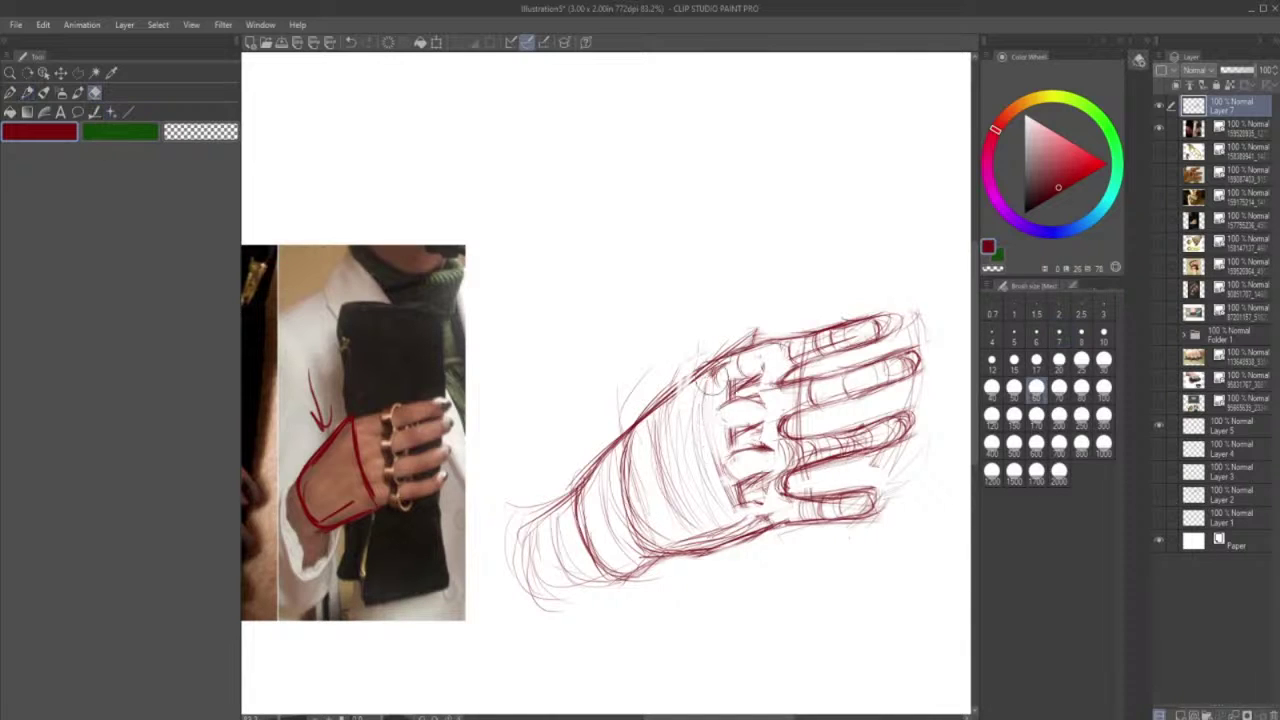
left_click_drag(715, 398, 726, 457)
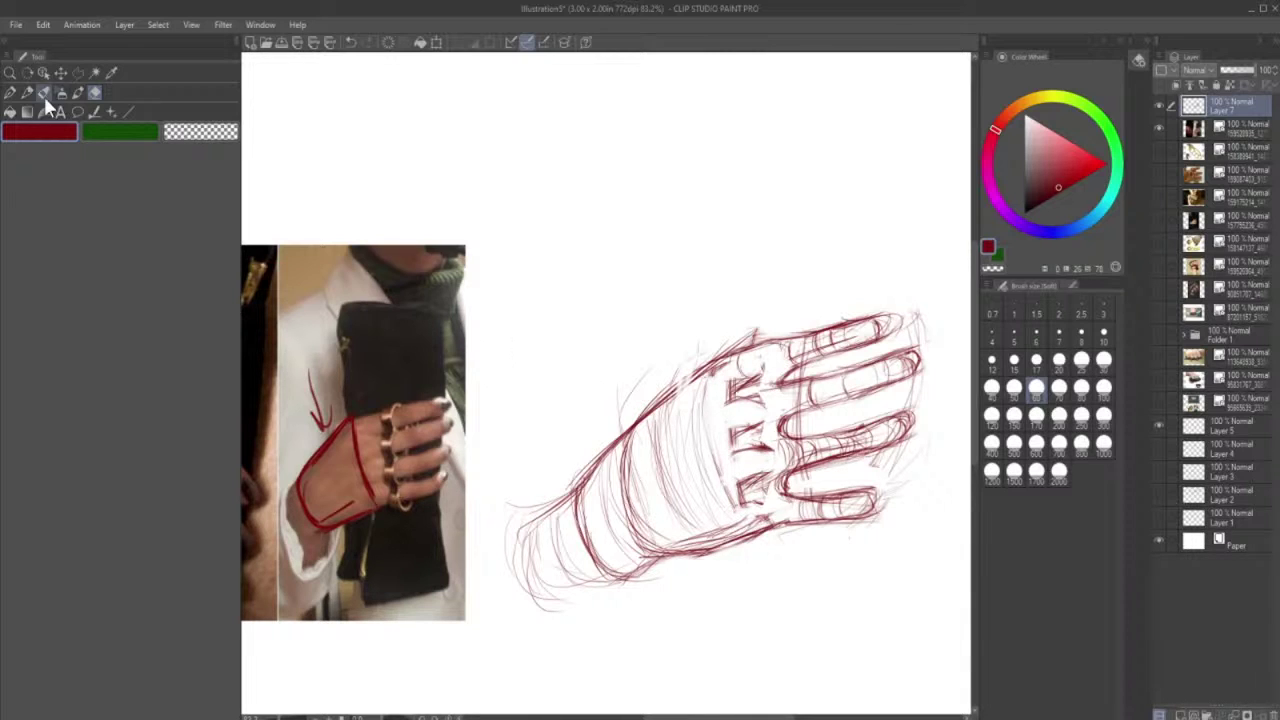
key("p")
left_click_drag(751, 451, 754, 477)
left_click_drag(742, 407, 748, 423)
left_click_drag(739, 353, 745, 377)
mouse_move(763, 520)
left_mouse_down()
mouse_move(755, 527)
mouse_move(787, 525)
left_mouse_up()
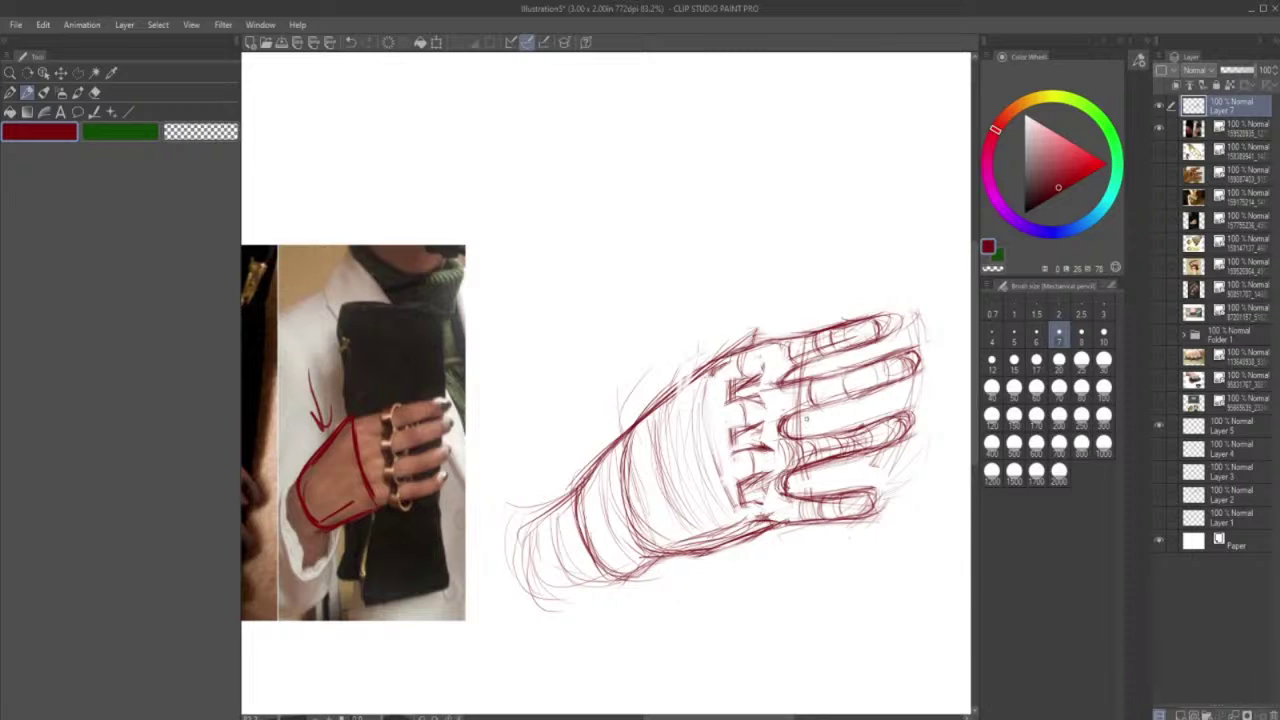
- Refine the edges of the top and lowest knuckles and the line between the middle fingers
mouse_move(728, 356)
left_mouse_down()
mouse_move(700, 370)
mouse_move(702, 390)
left_mouse_up()
mouse_move(749, 508)
left_mouse_down()
mouse_move(765, 497)
mouse_move(753, 519)
mouse_move(766, 500)
left_mouse_up()
left_click_drag(774, 423, 826, 398)
left_click(81, 73)
mouse_move(763, 329)
left_mouse_down()
mouse_move(775, 540)
mouse_move(848, 547)
mouse_move(924, 507)
mouse_move(936, 300)
mouse_move(883, 275)
mouse_move(763, 330)
left_mouse_up()
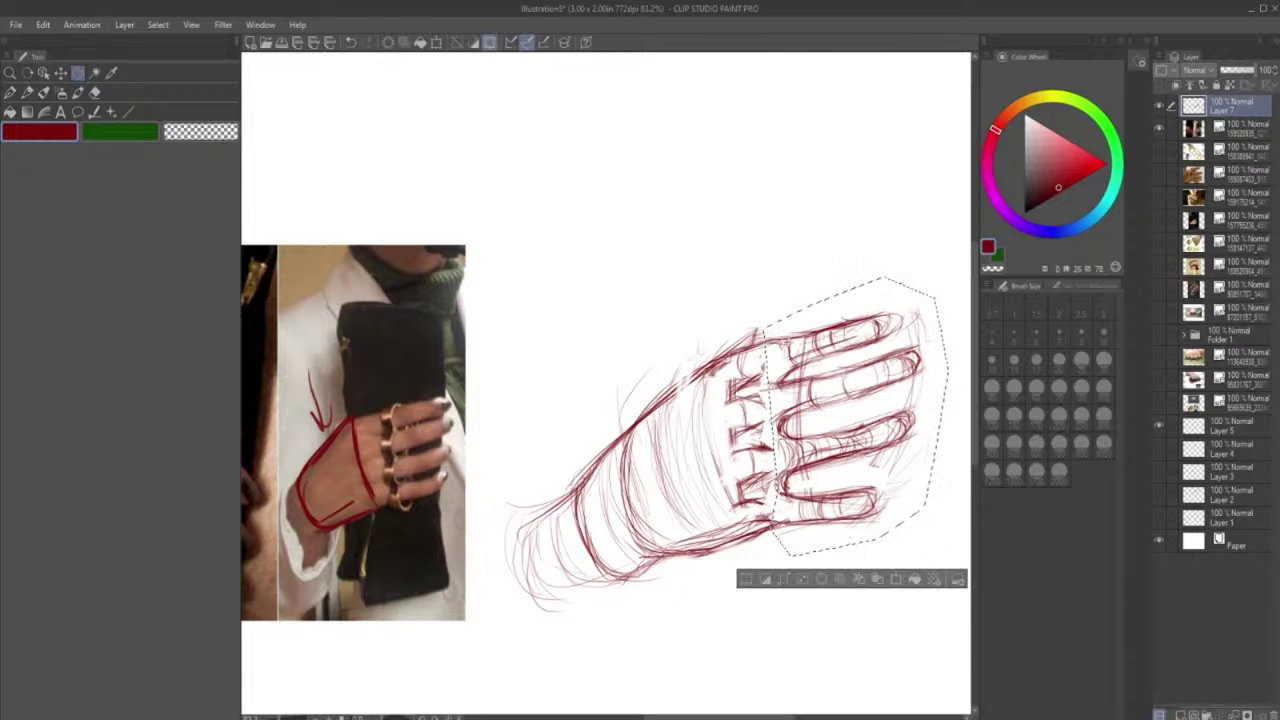
left_click(896, 579)
left_click_drag(808, 436, 784, 442)
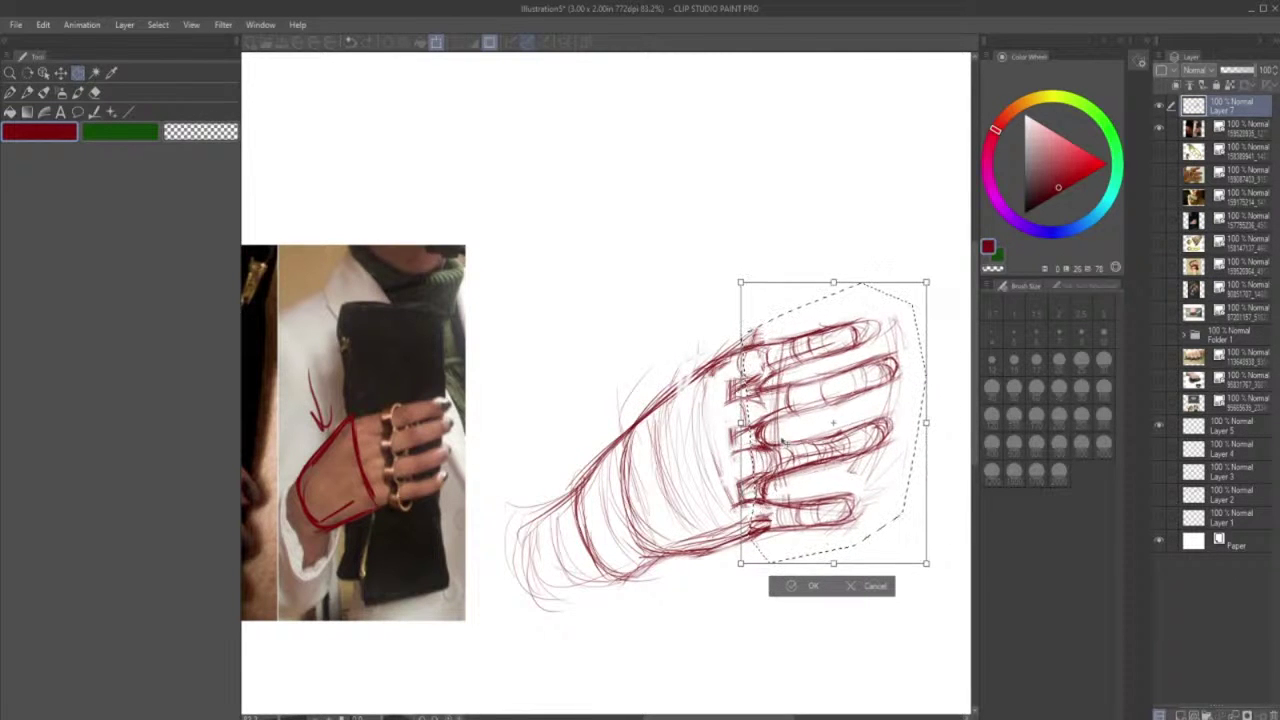
left_click(862, 590)
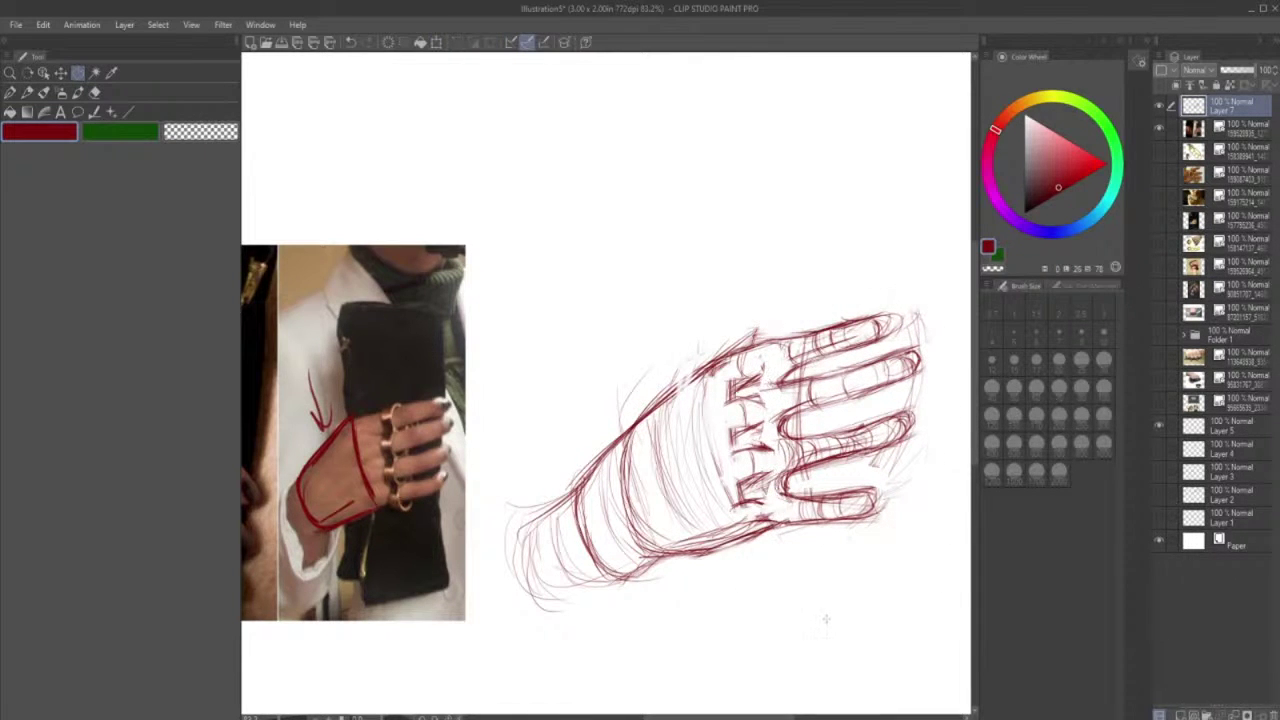
- Add a new layer and sketch a vertical guide across the fingers and a ring around the top finger
left_click(28, 94)
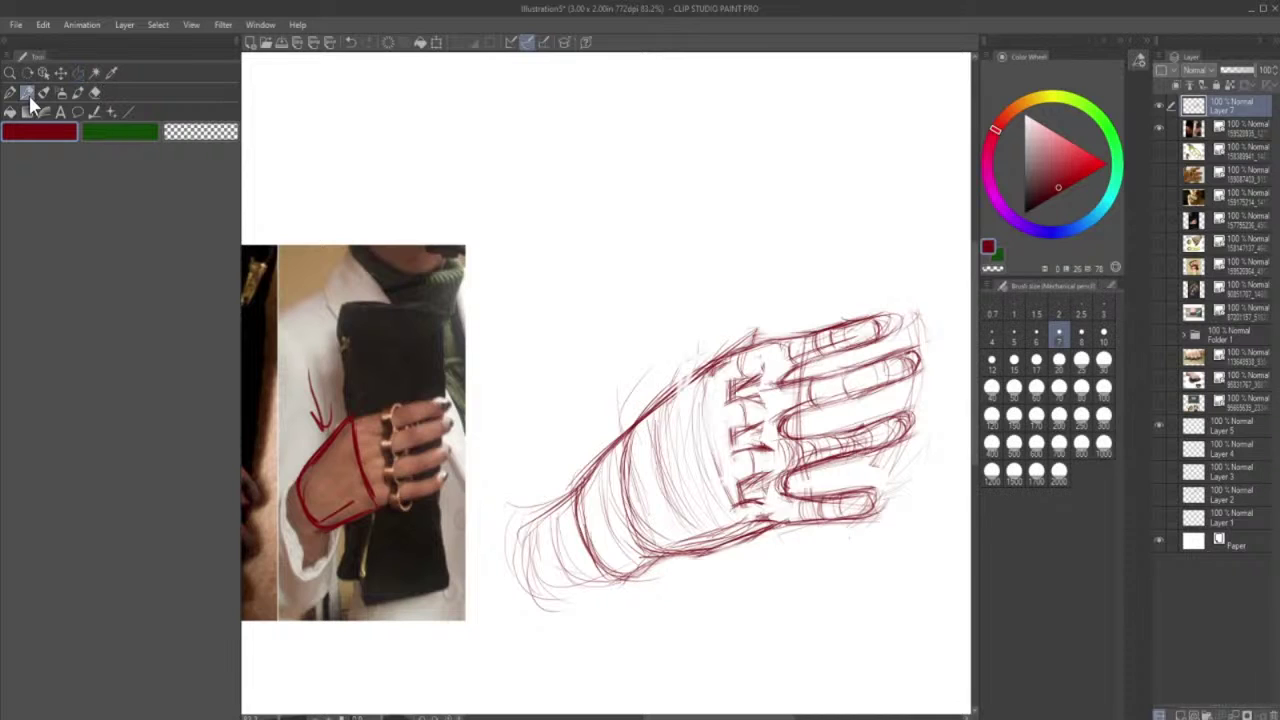
left_click(1181, 714)
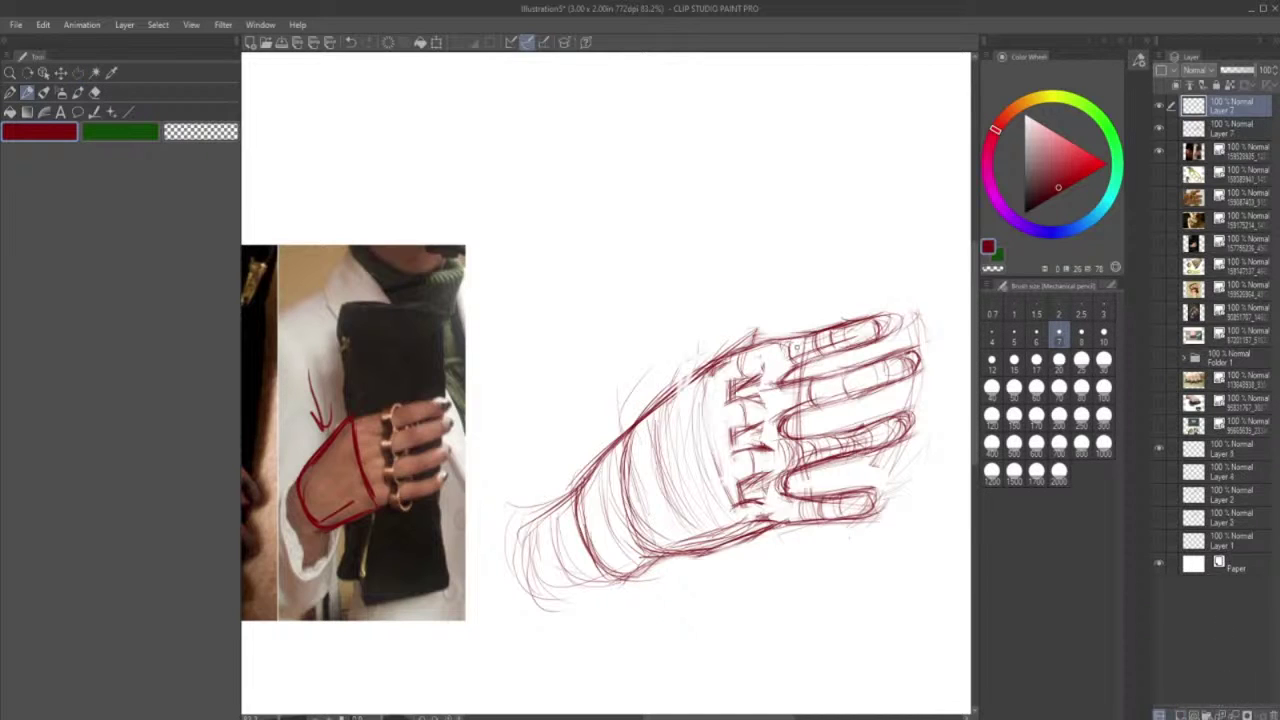
mouse_move(805, 332)
left_mouse_down()
mouse_move(807, 360)
mouse_move(781, 350)
mouse_move(789, 368)
mouse_move(780, 330)
mouse_move(786, 370)
mouse_move(780, 318)
mouse_move(806, 323)
left_mouse_up()
left_click(352, 43)
mouse_move(804, 338)
left_mouse_down()
mouse_move(829, 511)
mouse_move(832, 312)
mouse_move(824, 544)
left_mouse_up()
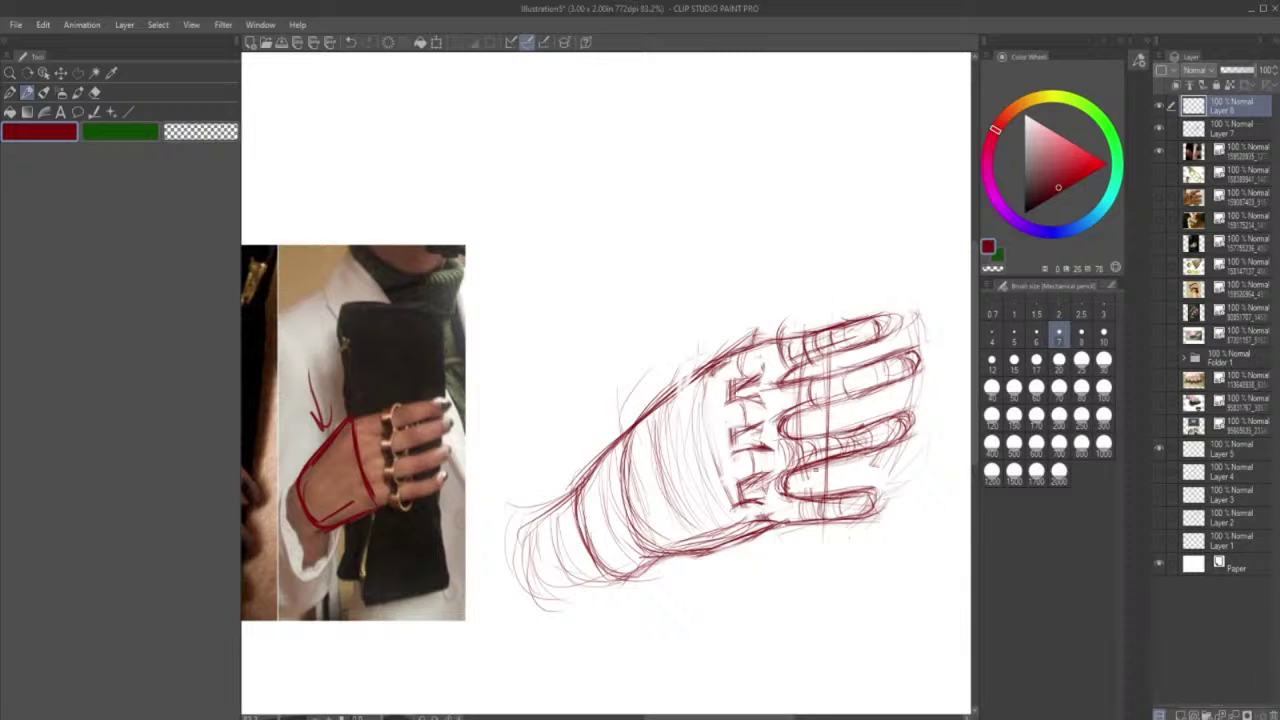
mouse_move(780, 345)
left_mouse_down()
mouse_move(799, 322)
mouse_move(827, 315)
mouse_move(830, 326)
mouse_move(806, 314)
left_mouse_up()
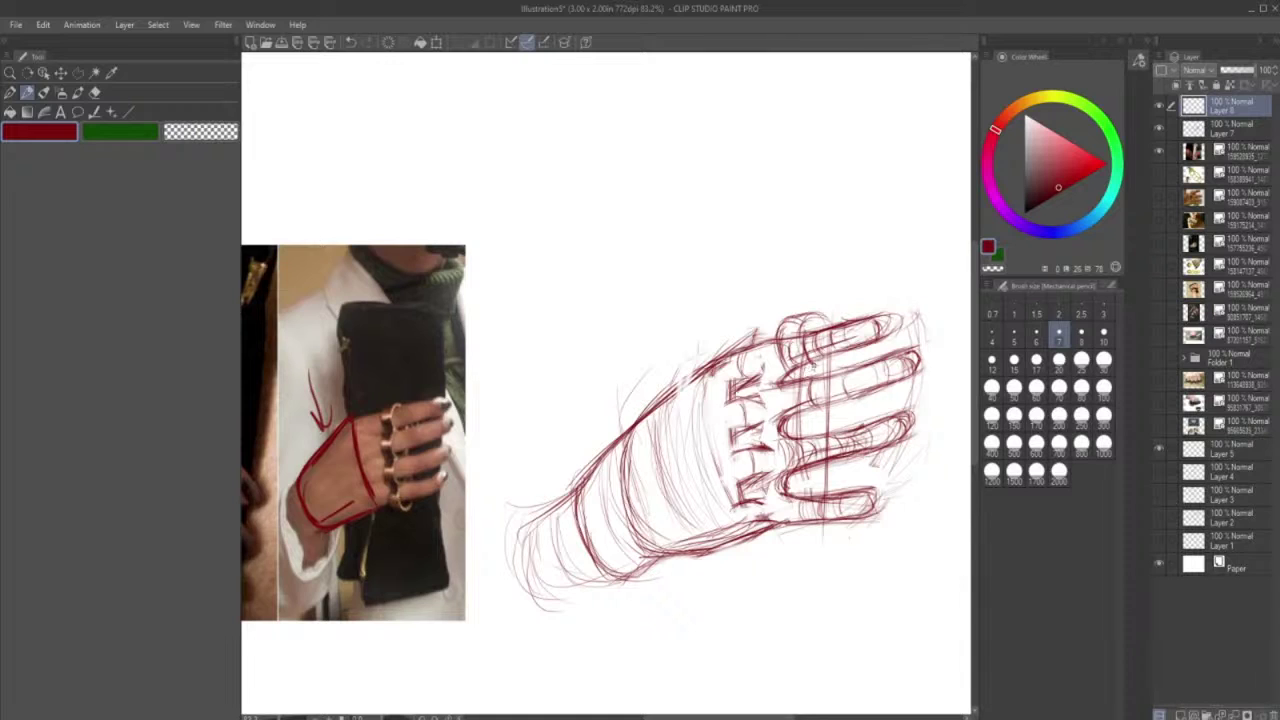
- Draw the connected ring bands across the other three fingers and reinforce the ring on the top finger
mouse_move(817, 366)
left_mouse_down()
mouse_move(797, 404)
mouse_move(808, 425)
left_mouse_up()
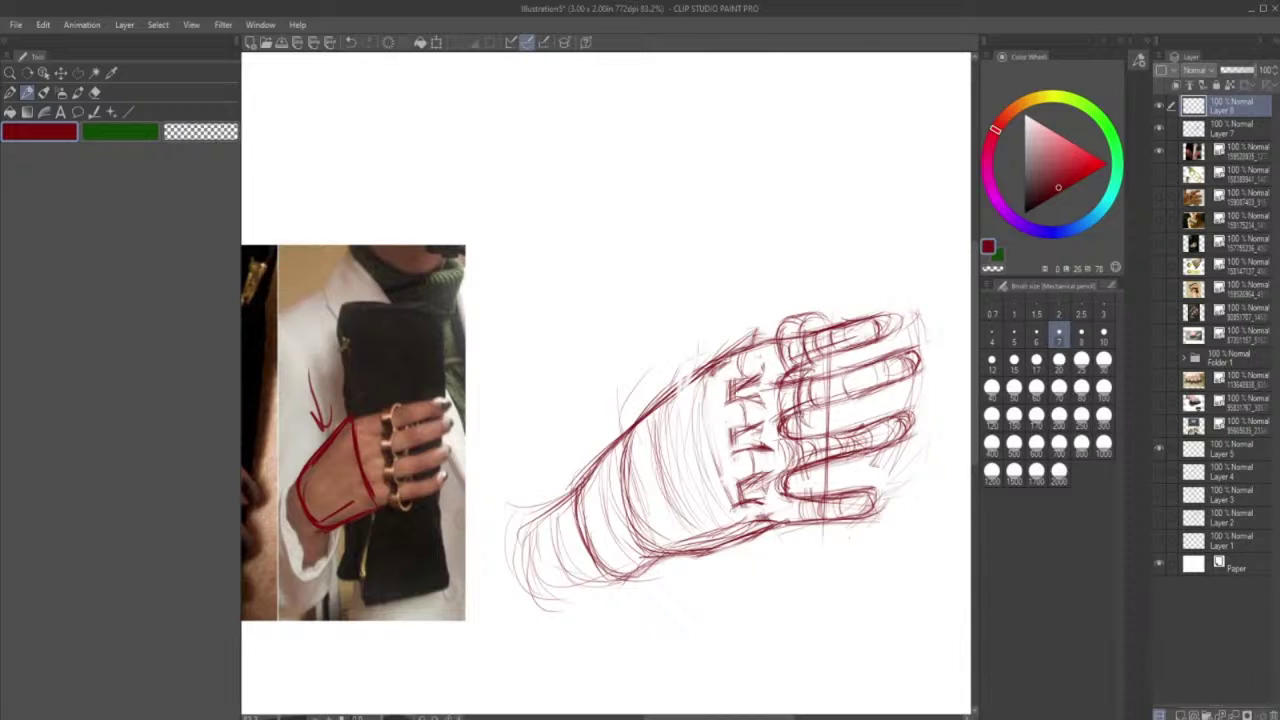
mouse_move(803, 427)
left_mouse_down()
mouse_move(818, 408)
mouse_move(817, 425)
left_mouse_up()
left_click_drag(812, 368, 813, 437)
mouse_move(797, 440)
left_mouse_down()
mouse_move(791, 472)
mouse_move(815, 476)
mouse_move(803, 516)
mouse_move(786, 326)
left_mouse_up()
left_click_drag(786, 330, 812, 314)
mouse_move(816, 425)
left_mouse_down()
mouse_move(829, 522)
mouse_move(815, 534)
mouse_move(829, 530)
left_mouse_up()
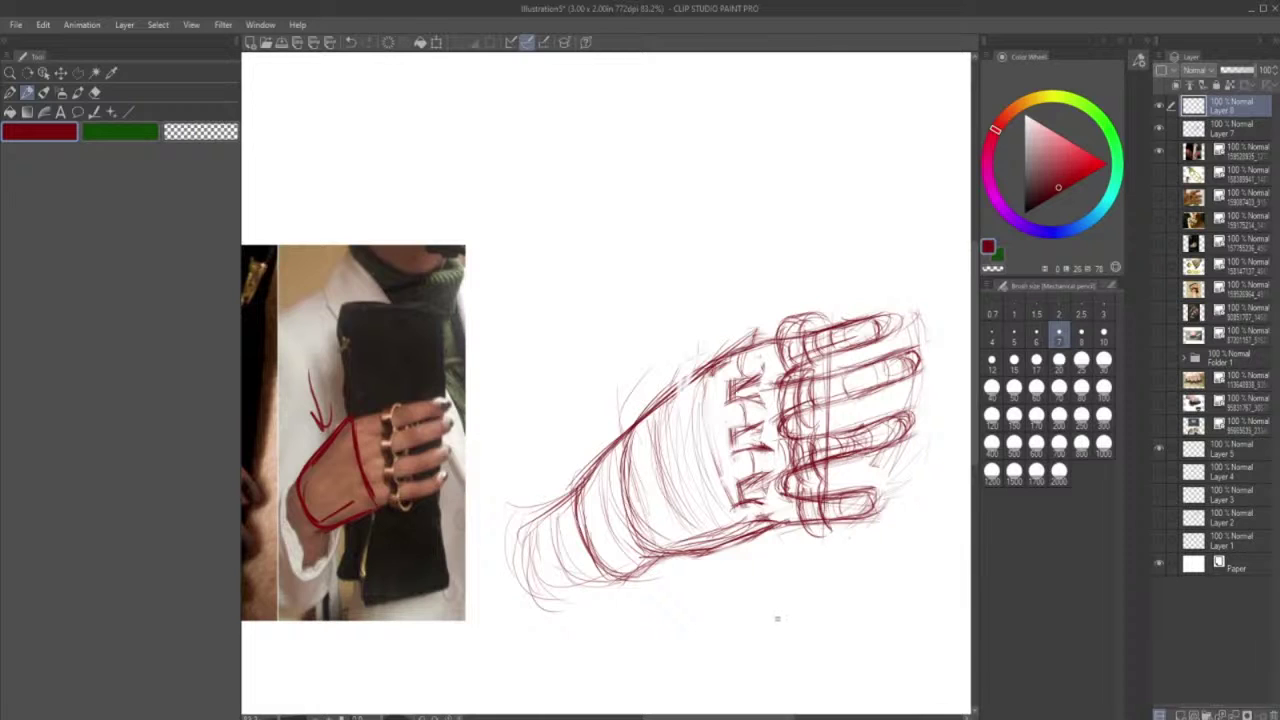
- Transform the ring layer to shift the bands closer to the knuckles
left_click(436, 44)
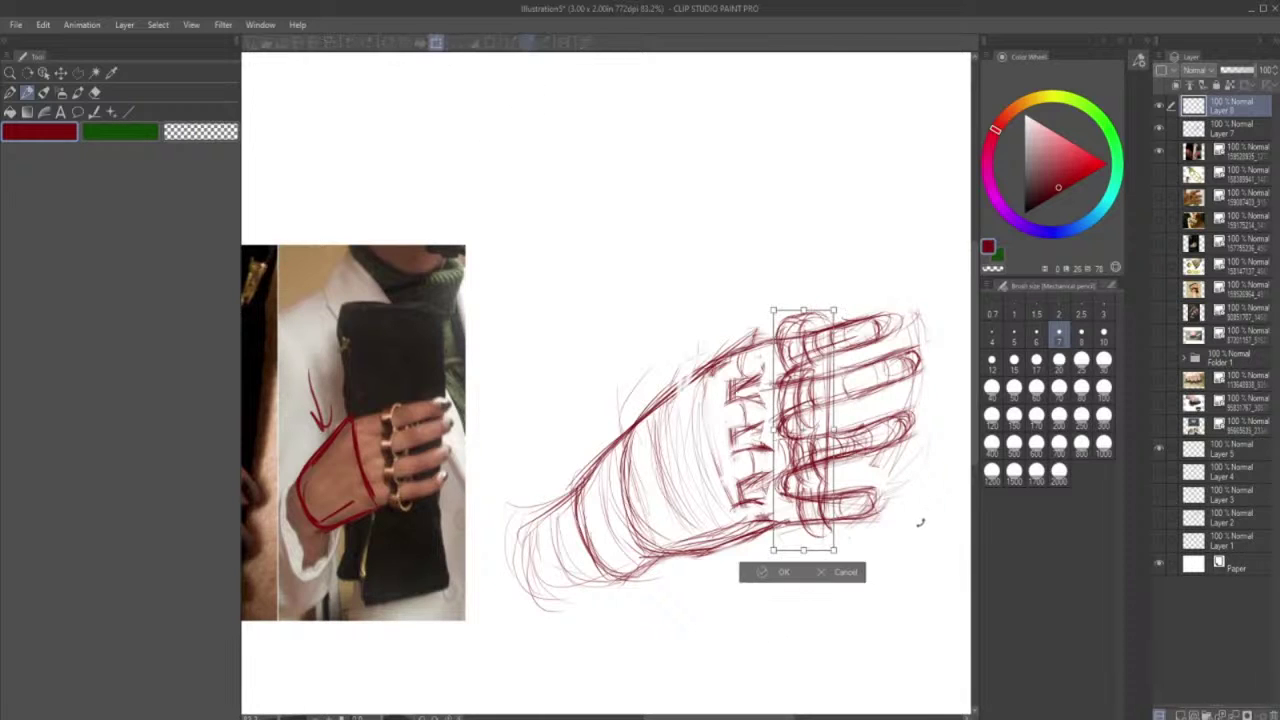
left_click_drag(809, 508, 799, 504)
left_click(755, 574)
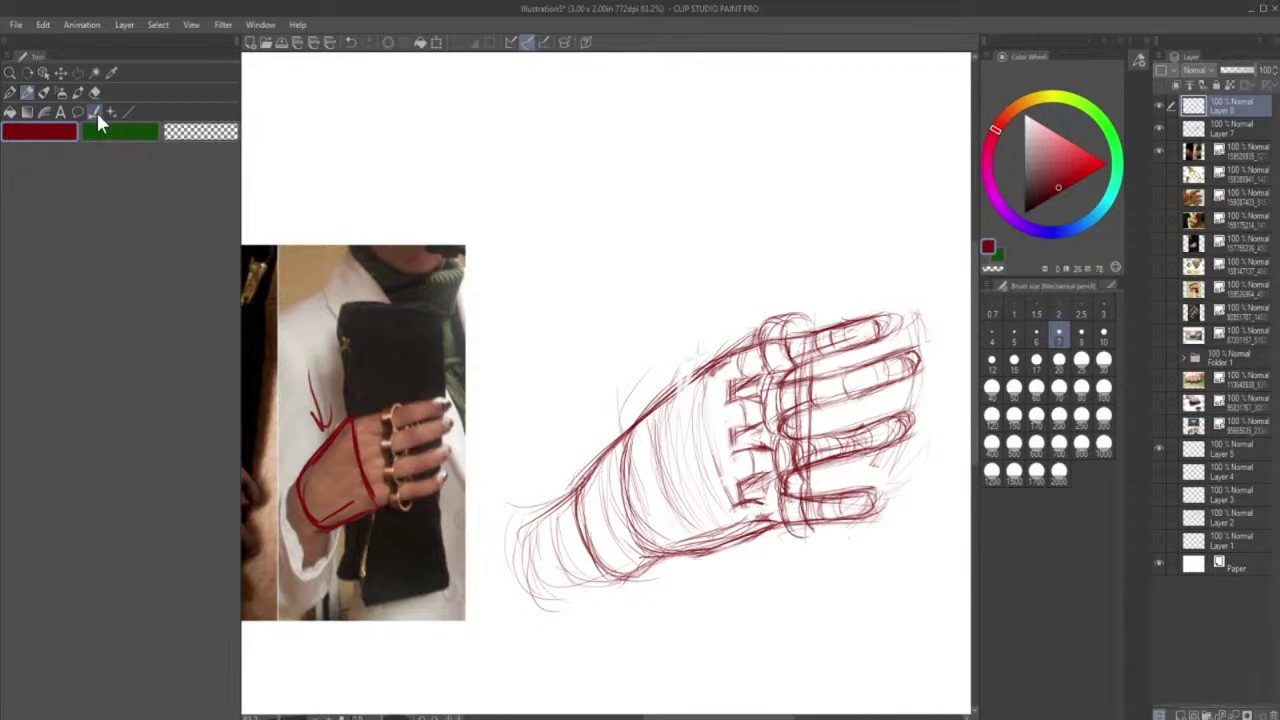
- Try erasing the vertical band lines that cross the bases of the fingers
key("e")
left_click_drag(805, 325, 800, 540)
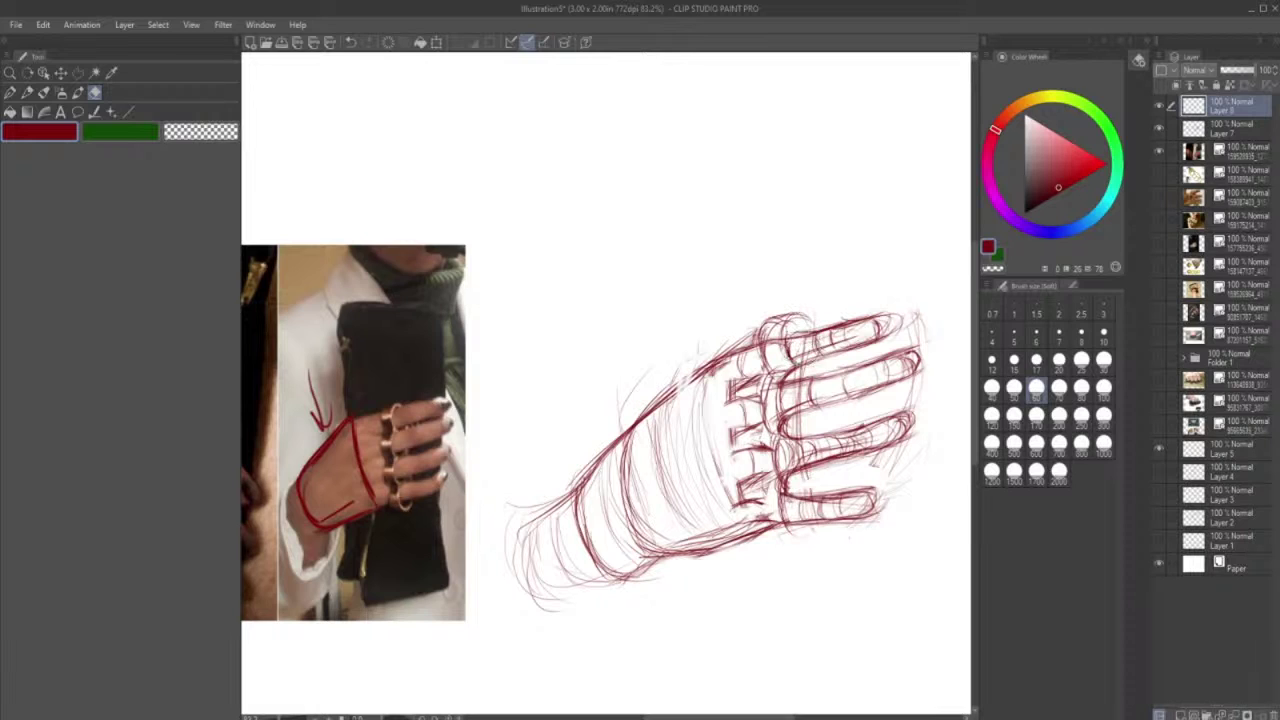
left_click_drag(777, 390, 776, 520)
left_click(27, 92)
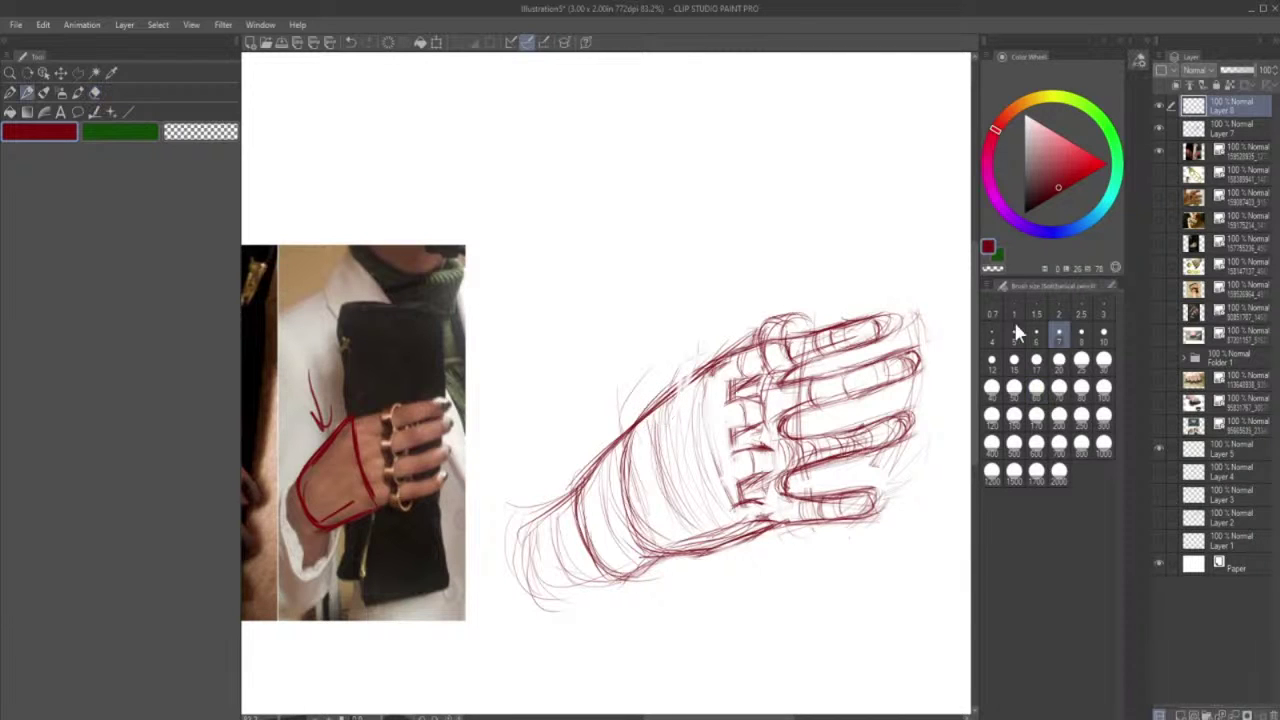
left_click(348, 44)
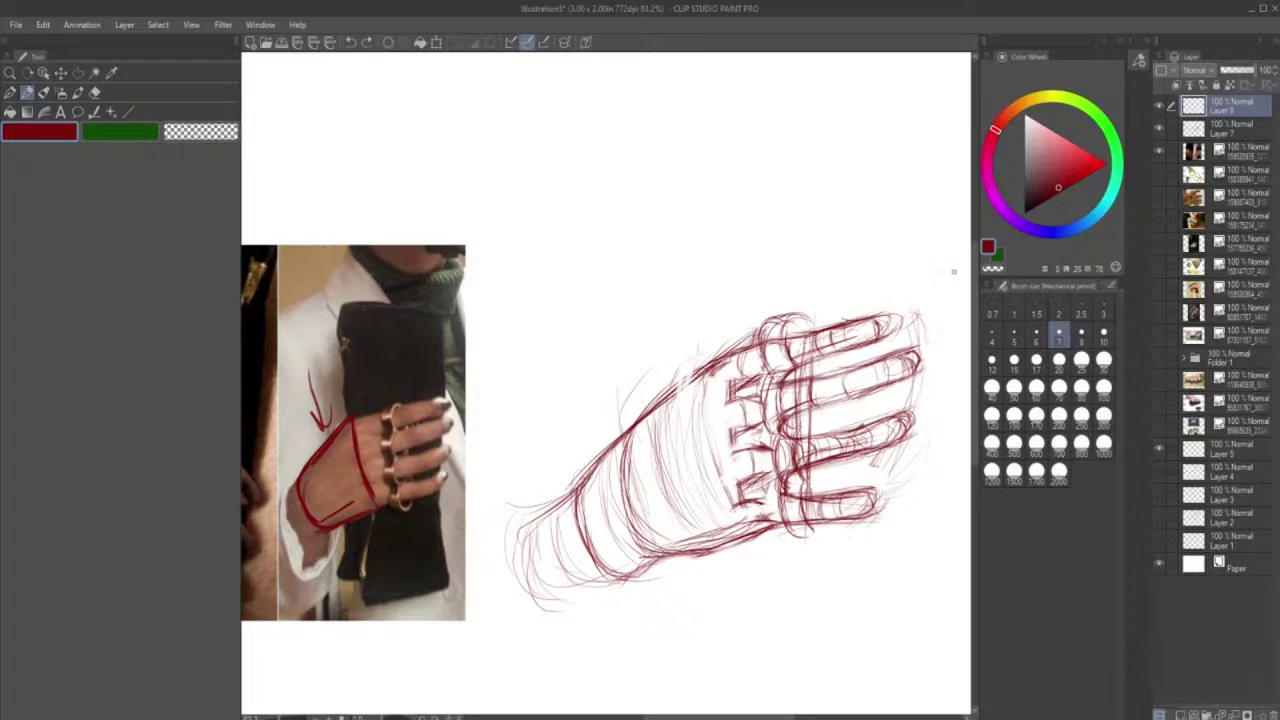
- Switch the drawing colour to dark blue and draw a ring band around the base of the top finger
left_click(1072, 230)
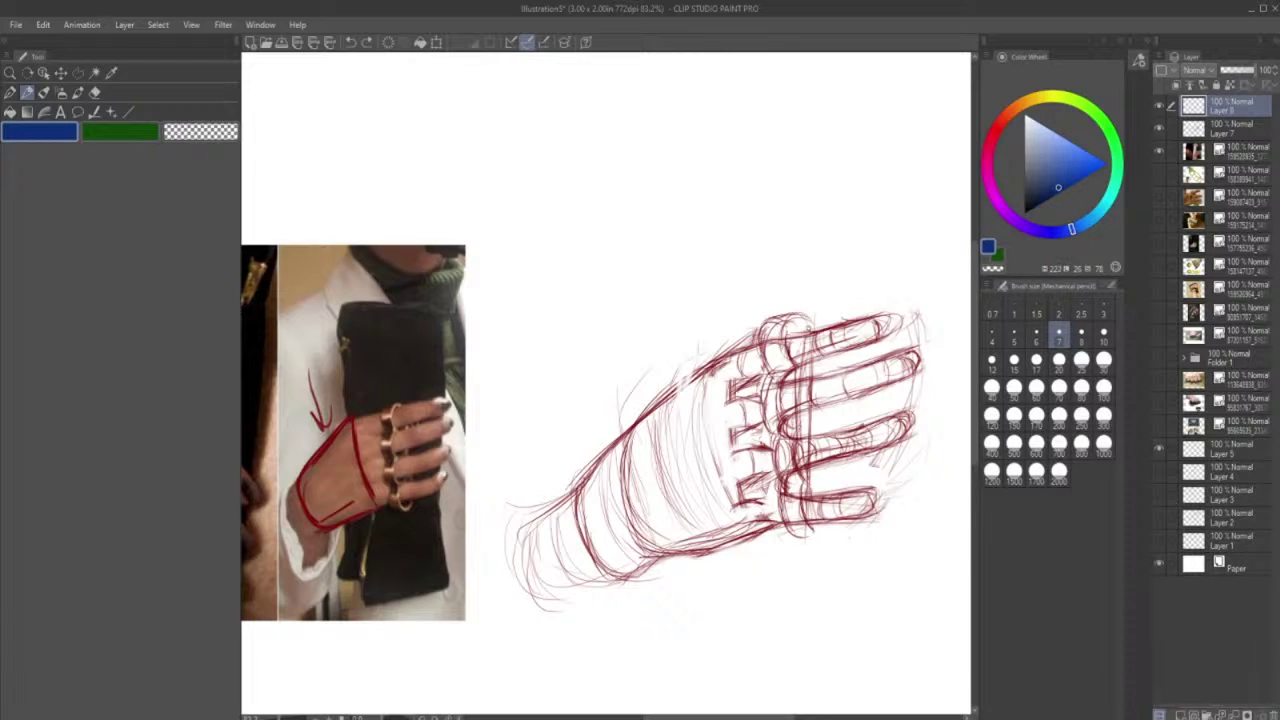
mouse_move(810, 324)
left_mouse_down()
mouse_move(799, 315)
mouse_move(791, 361)
mouse_move(802, 364)
mouse_move(796, 318)
mouse_move(783, 375)
left_mouse_up()
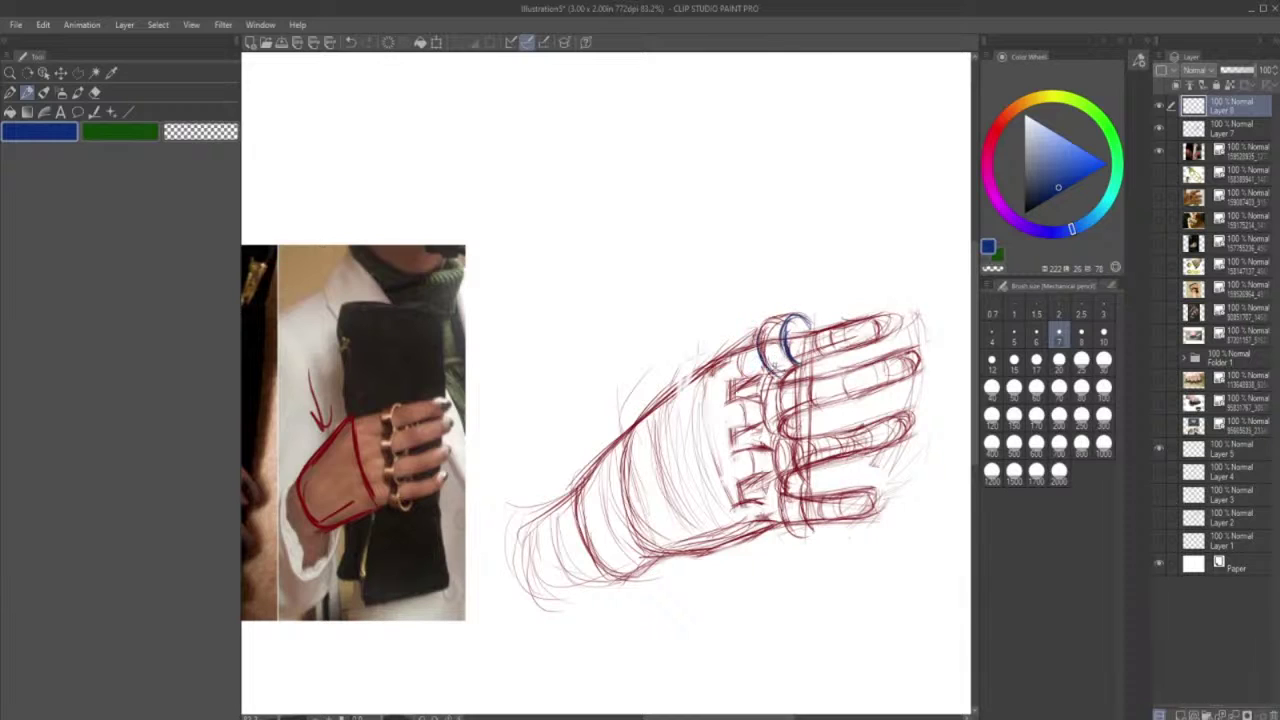
mouse_move(758, 333)
left_mouse_down()
mouse_move(788, 314)
mouse_move(758, 338)
mouse_move(784, 376)
left_mouse_up()
left_click_drag(771, 373, 800, 372)
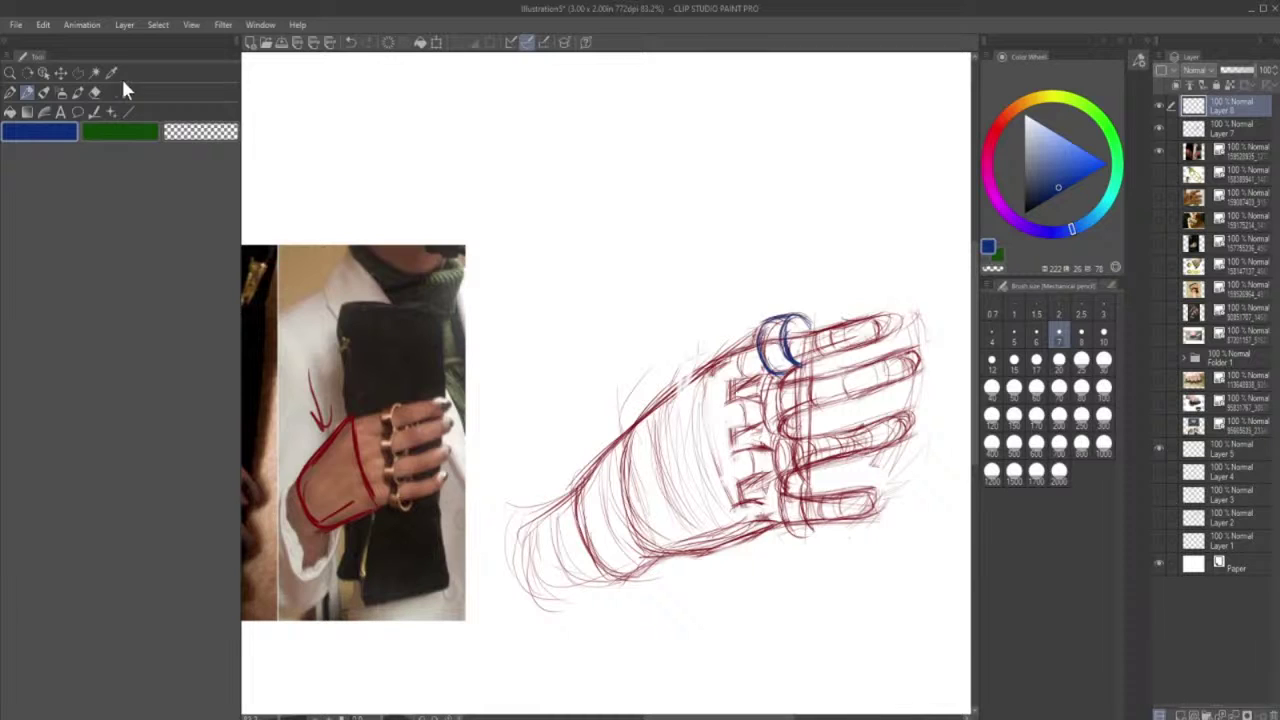
- Erase the oversized ring on the top finger and redraw it as a smaller blue band fitting the finger
left_click(95, 91)
mouse_move(796, 322)
left_mouse_down()
mouse_move(766, 326)
mouse_move(786, 283)
mouse_move(786, 336)
mouse_move(801, 311)
mouse_move(754, 328)
mouse_move(769, 321)
mouse_move(772, 365)
left_mouse_up()
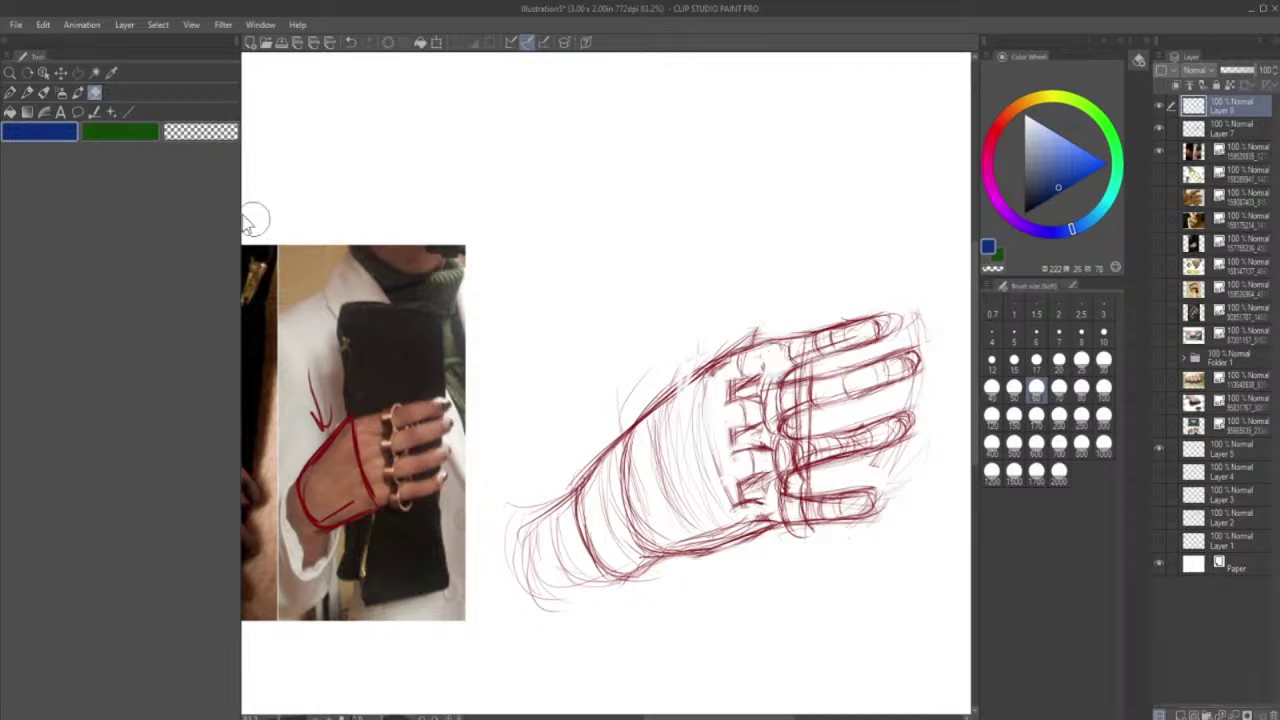
left_click(28, 92)
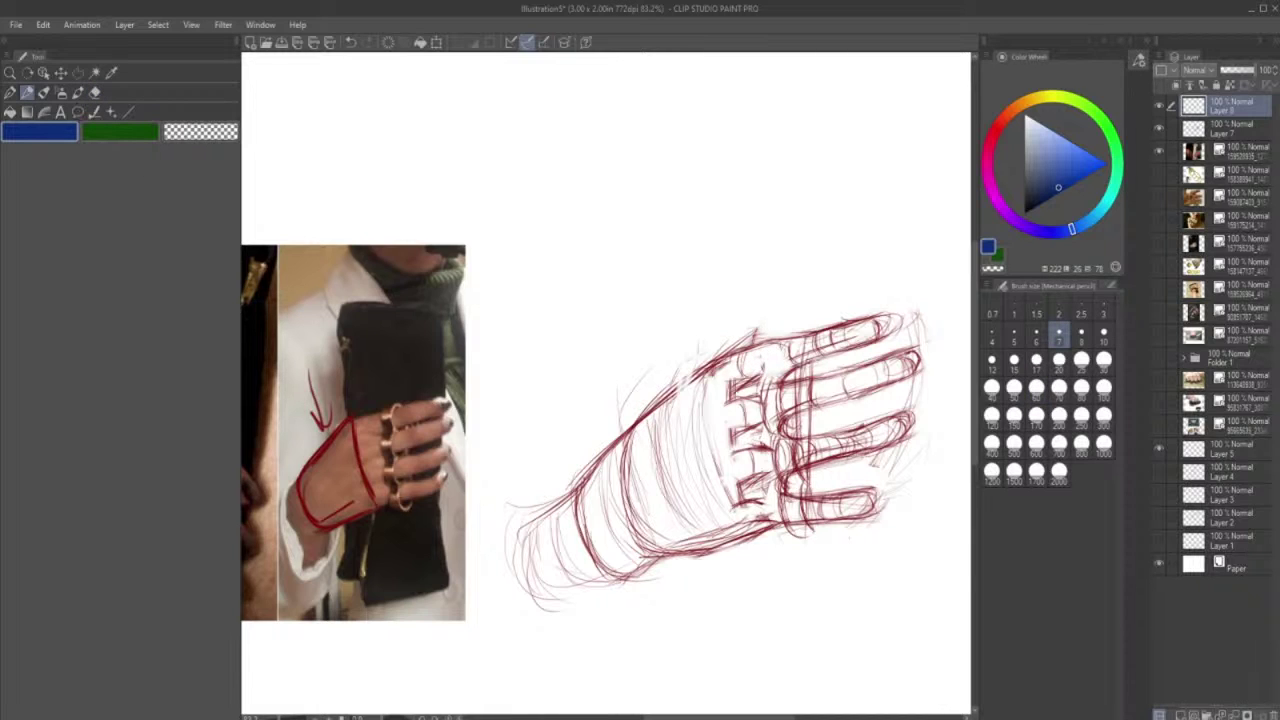
mouse_move(802, 335)
left_mouse_down()
mouse_move(808, 369)
mouse_move(811, 341)
mouse_move(796, 347)
mouse_move(803, 366)
mouse_move(782, 332)
mouse_move(776, 344)
mouse_move(780, 372)
mouse_move(794, 372)
left_mouse_up()
mouse_move(779, 342)
left_mouse_down()
mouse_move(801, 332)
mouse_move(776, 364)
left_mouse_up()
left_click_drag(776, 357, 791, 369)
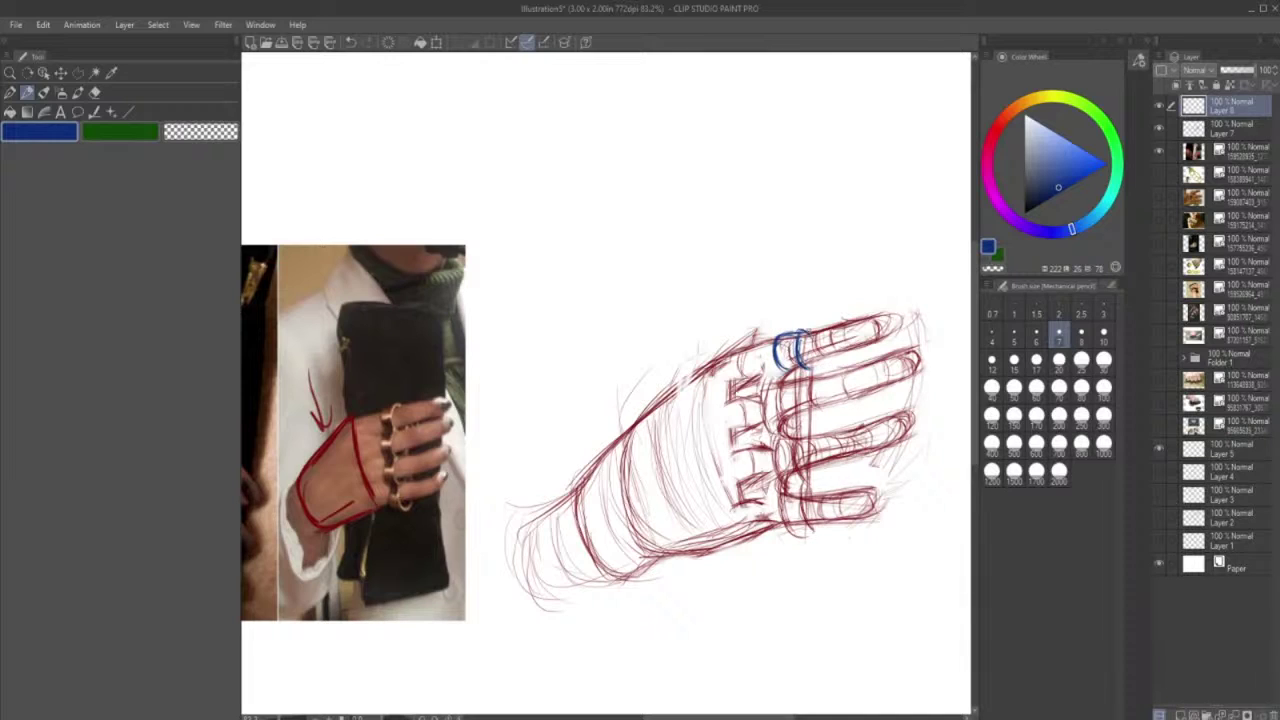
mouse_move(776, 335)
left_mouse_down()
mouse_move(804, 328)
mouse_move(787, 371)
left_mouse_up()
left_click_drag(784, 373, 784, 420)
mouse_move(803, 374)
left_mouse_down()
mouse_move(814, 414)
mouse_move(800, 419)
left_mouse_up()
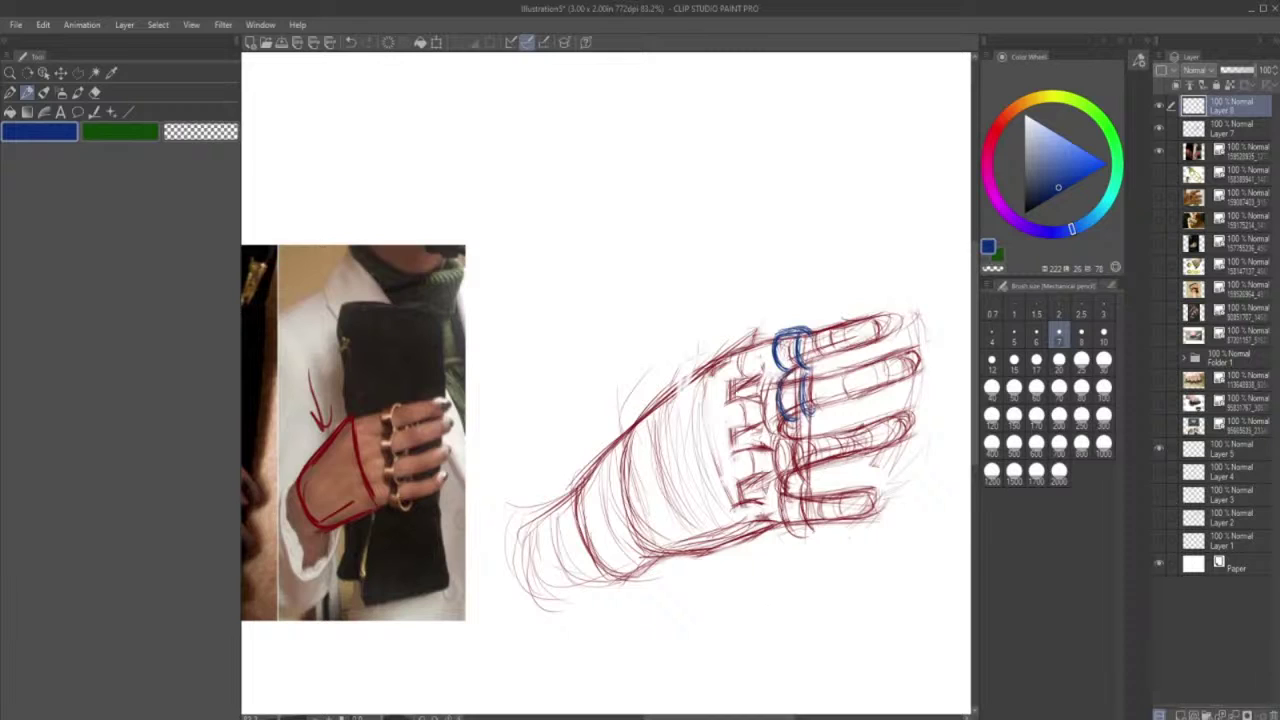
left_click_drag(784, 380, 796, 372)
- Erase all the blue ring bands and redraw the top finger's ring slightly closer to the fingertip
key("e")
mouse_move(782, 334)
left_mouse_down()
mouse_move(786, 440)
mouse_move(804, 412)
mouse_move(786, 297)
mouse_move(788, 452)
left_mouse_up()
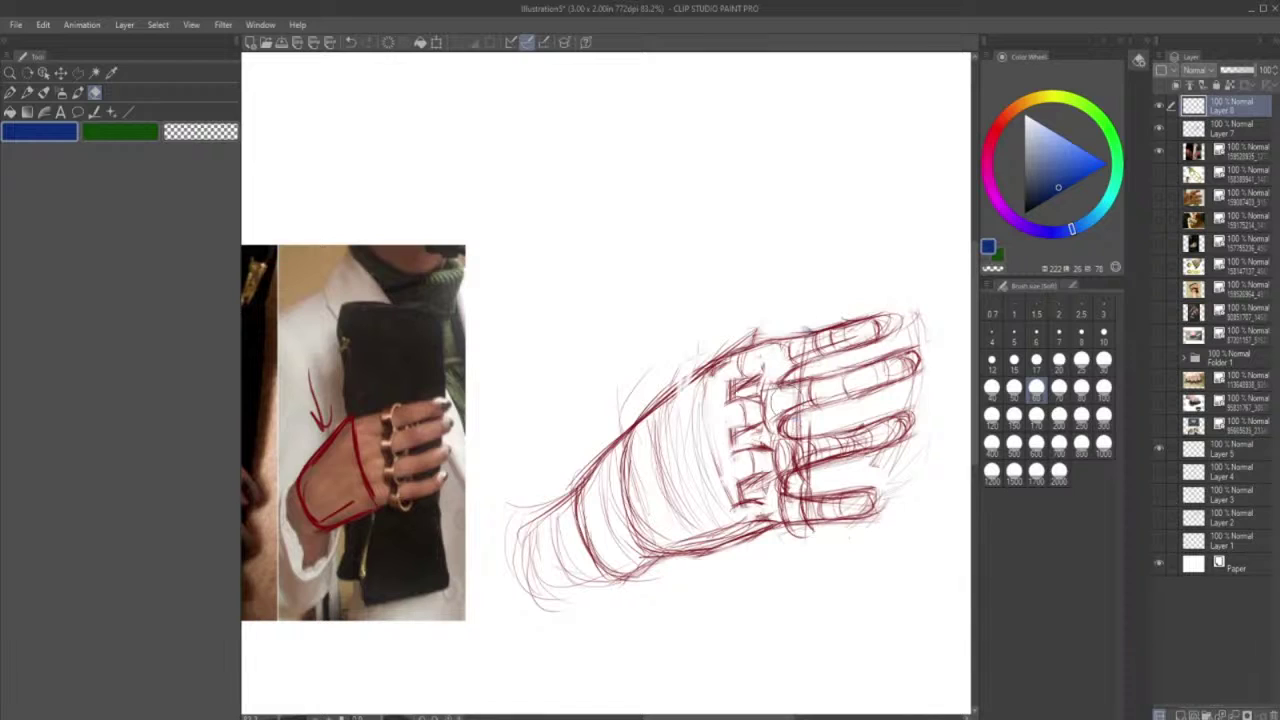
left_click(29, 91)
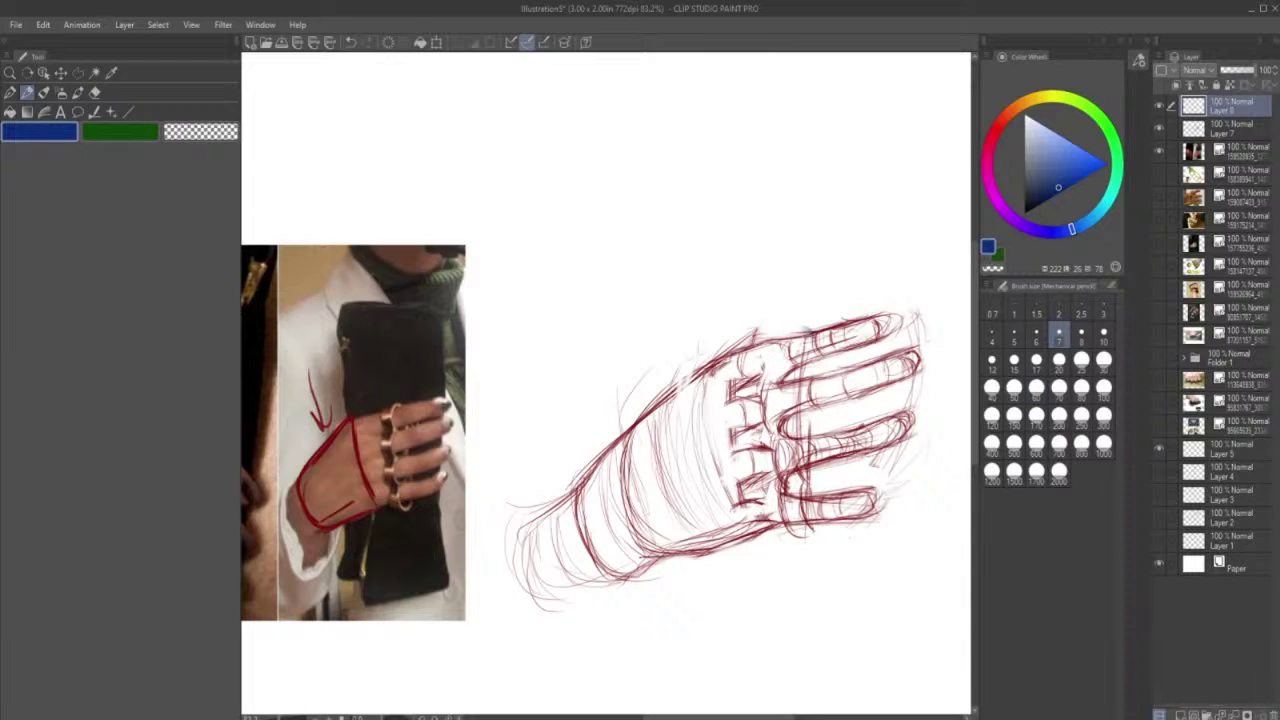
mouse_move(810, 330)
left_mouse_down()
mouse_move(814, 368)
mouse_move(828, 372)
mouse_move(790, 370)
mouse_move(802, 376)
left_mouse_up()
mouse_move(788, 340)
left_mouse_down()
mouse_move(790, 360)
mouse_move(804, 328)
mouse_move(788, 368)
mouse_move(818, 378)
left_mouse_up()
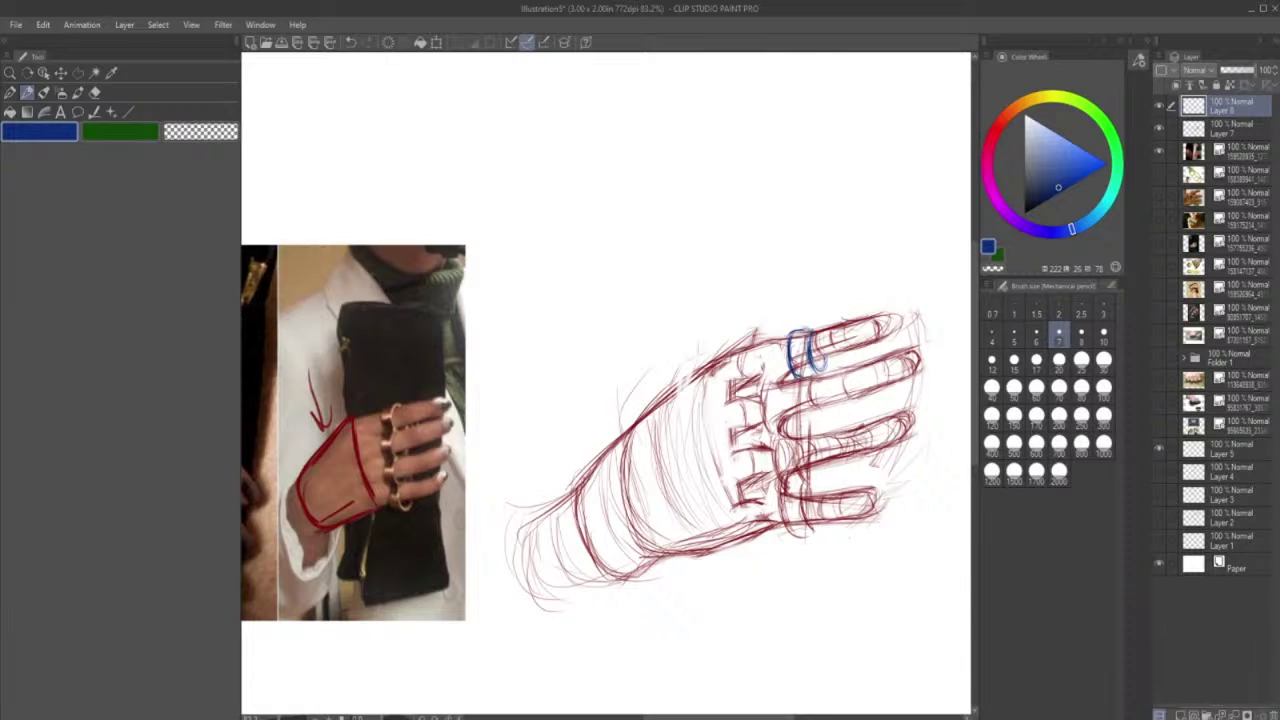
- Draw a blue ring band around the second finger and a light guide line down across the fingers below it
mouse_move(813, 376)
left_mouse_down()
mouse_move(819, 410)
mouse_move(796, 420)
left_mouse_up()
left_click_drag(808, 376, 824, 454)
left_click_drag(818, 404, 823, 432)
left_click_drag(822, 414, 820, 480)
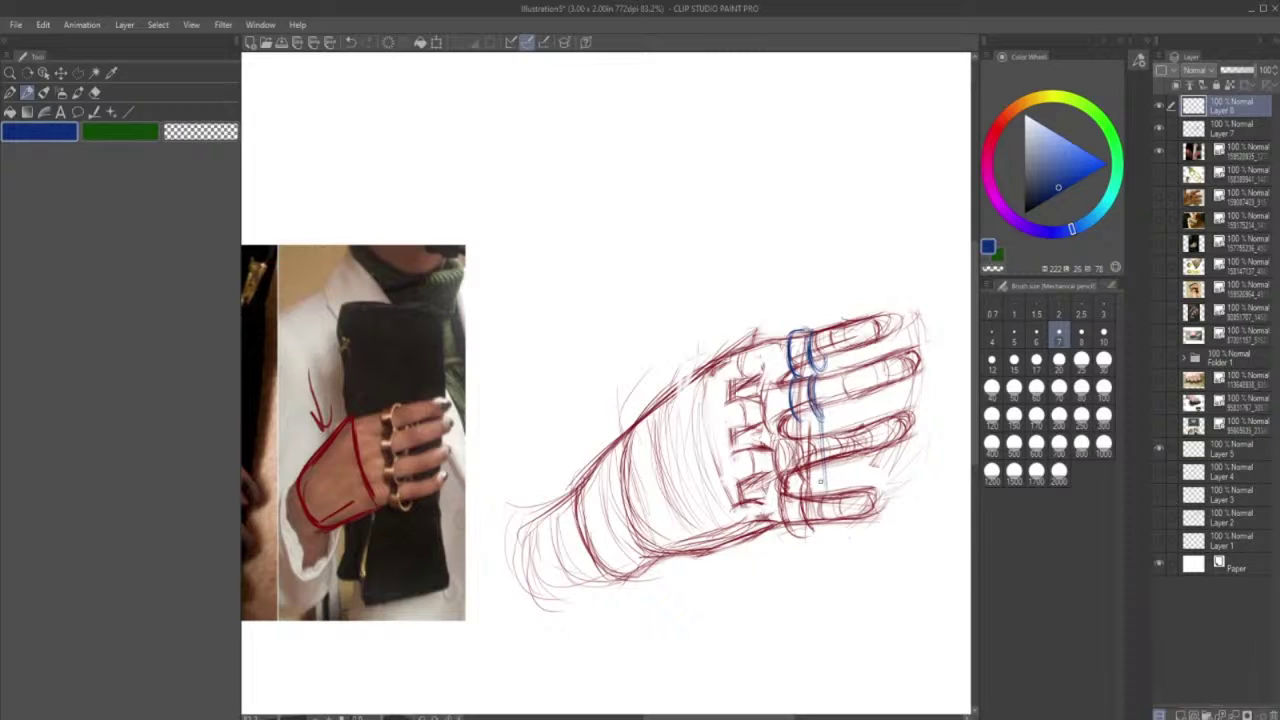
- Reinforce the top finger's ring outline and clean up and redraw the outer edge of the second finger's ring
left_click_drag(808, 352, 812, 368)
left_click_drag(806, 326, 814, 336)
mouse_move(806, 326)
left_mouse_down()
mouse_move(810, 350)
mouse_move(786, 330)
mouse_move(812, 336)
mouse_move(788, 366)
left_mouse_up()
mouse_move(796, 418)
left_mouse_down()
mouse_move(814, 418)
mouse_move(820, 369)
left_mouse_up()
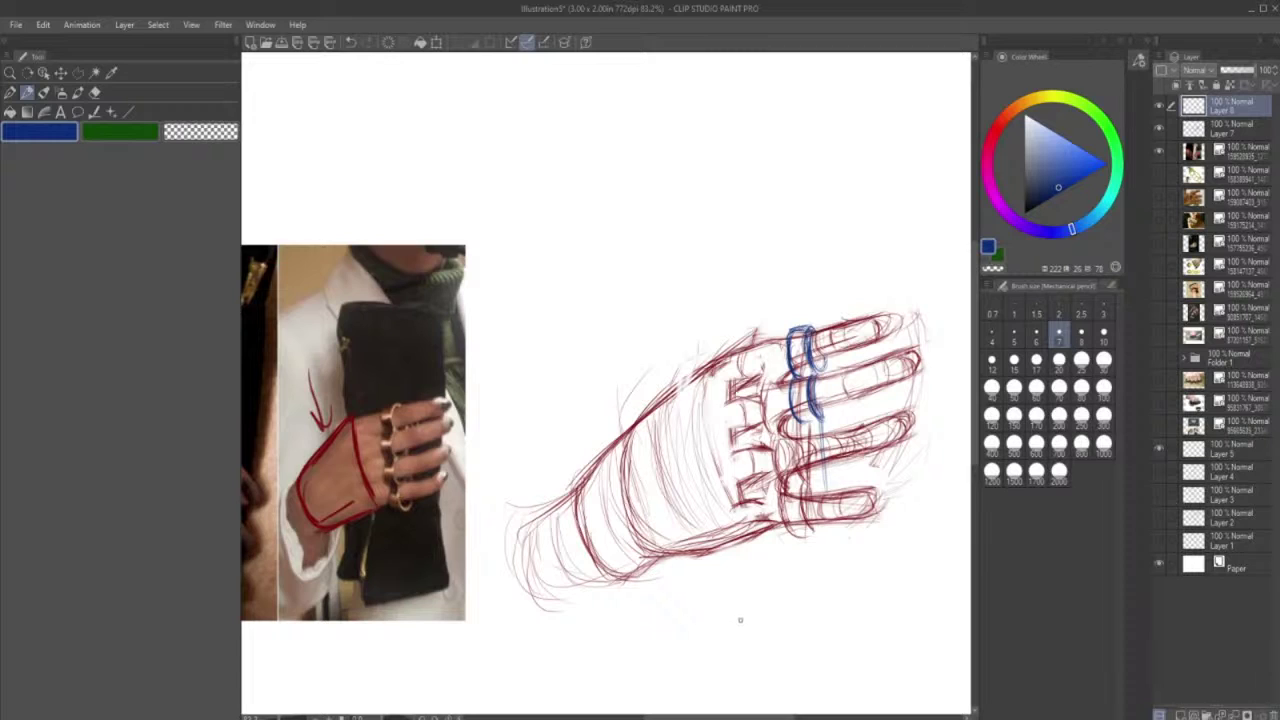
left_click(95, 92)
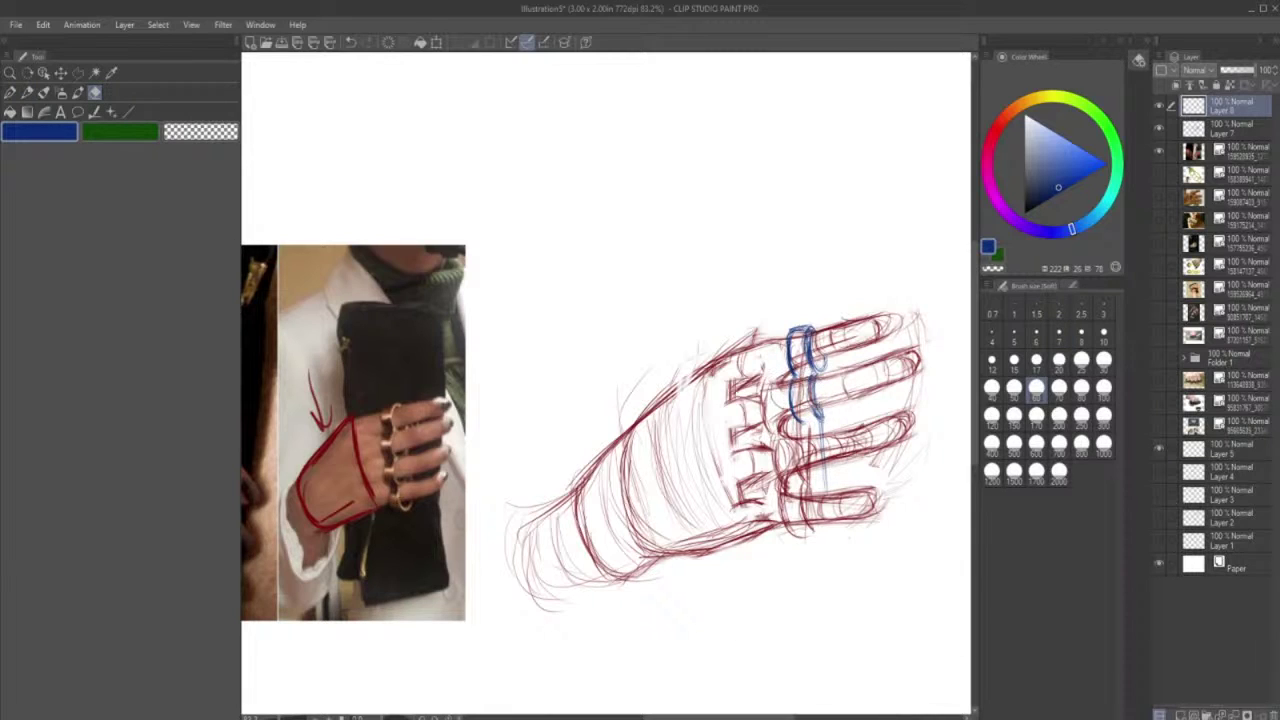
left_click(27, 92)
left_click_drag(813, 372, 824, 418)
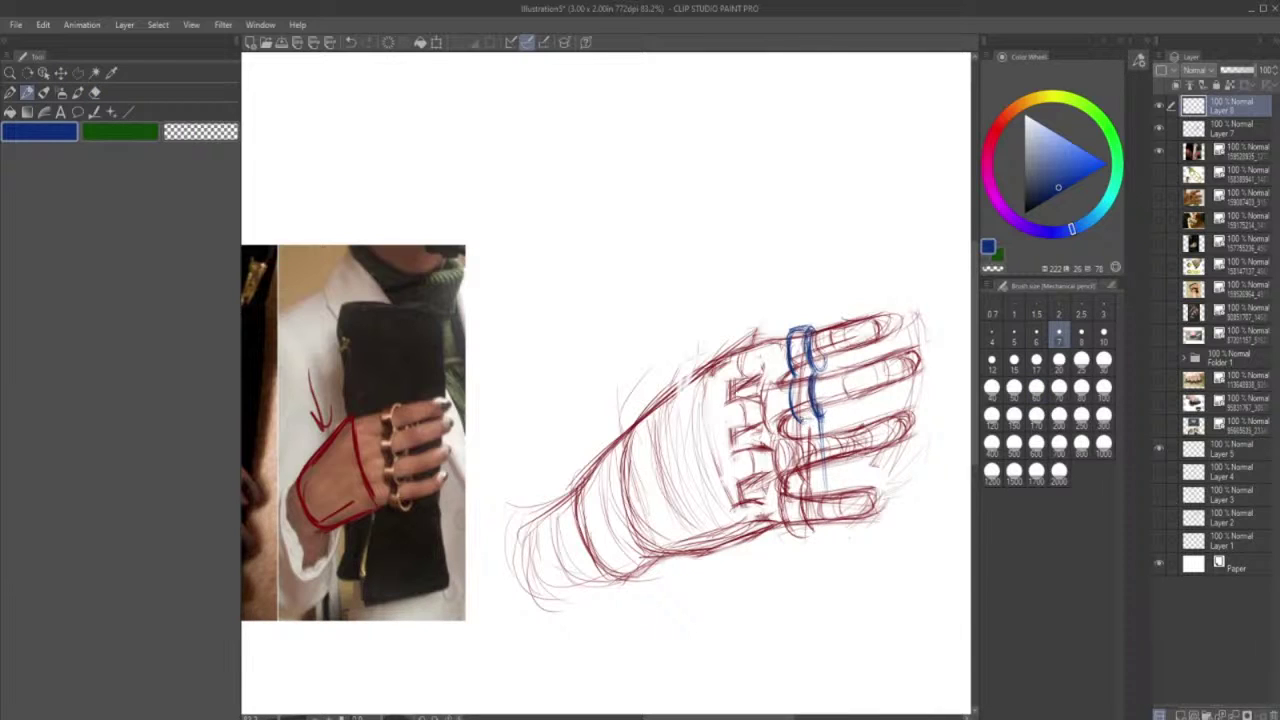
- Draw the blue ring band around the third finger and tidy its outer edge
left_click_drag(798, 422, 800, 462)
mouse_move(799, 428)
left_mouse_down()
mouse_move(803, 462)
mouse_move(825, 468)
mouse_move(812, 475)
mouse_move(821, 462)
mouse_move(820, 474)
left_mouse_up()
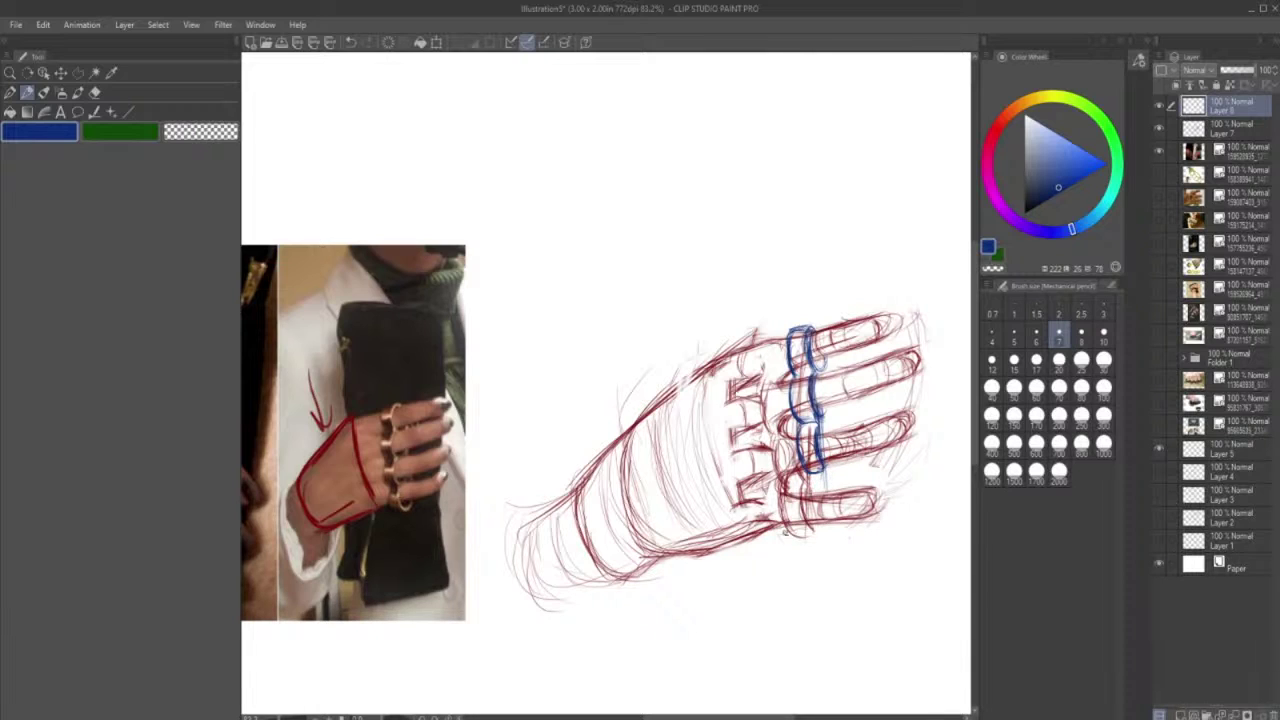
left_click(96, 93)
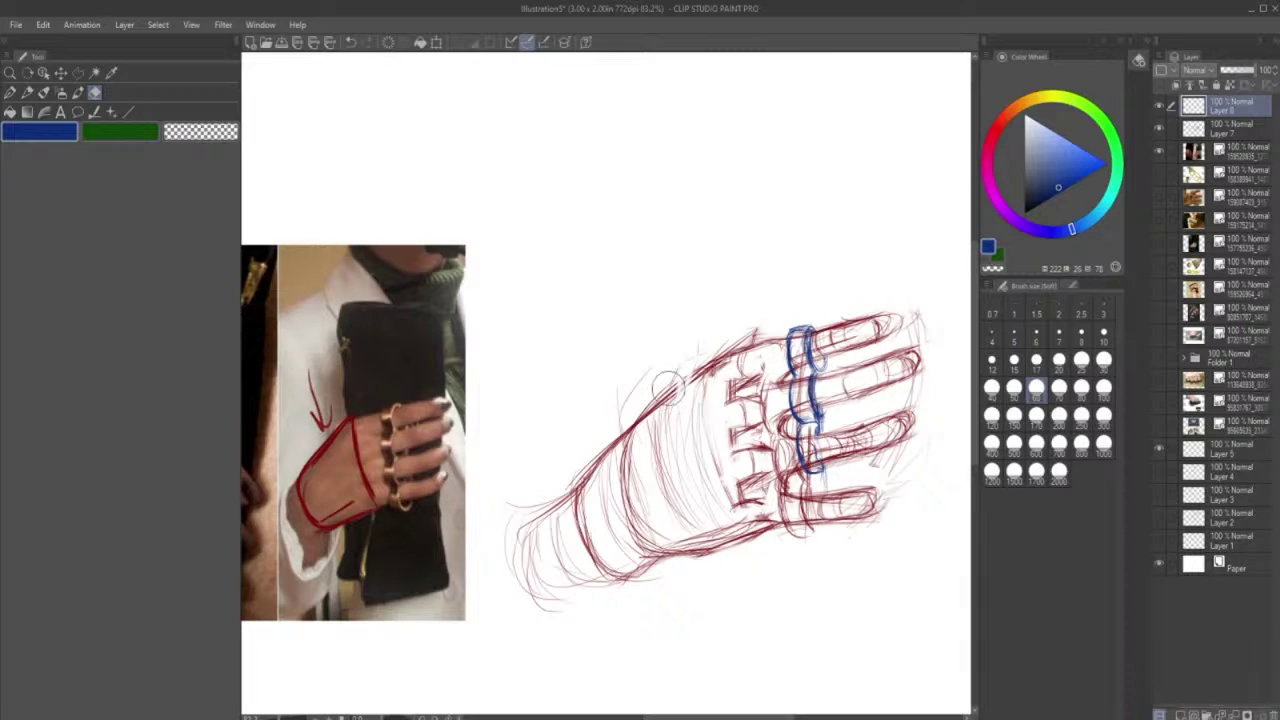
left_click(44, 92)
left_click_drag(820, 420, 818, 471)
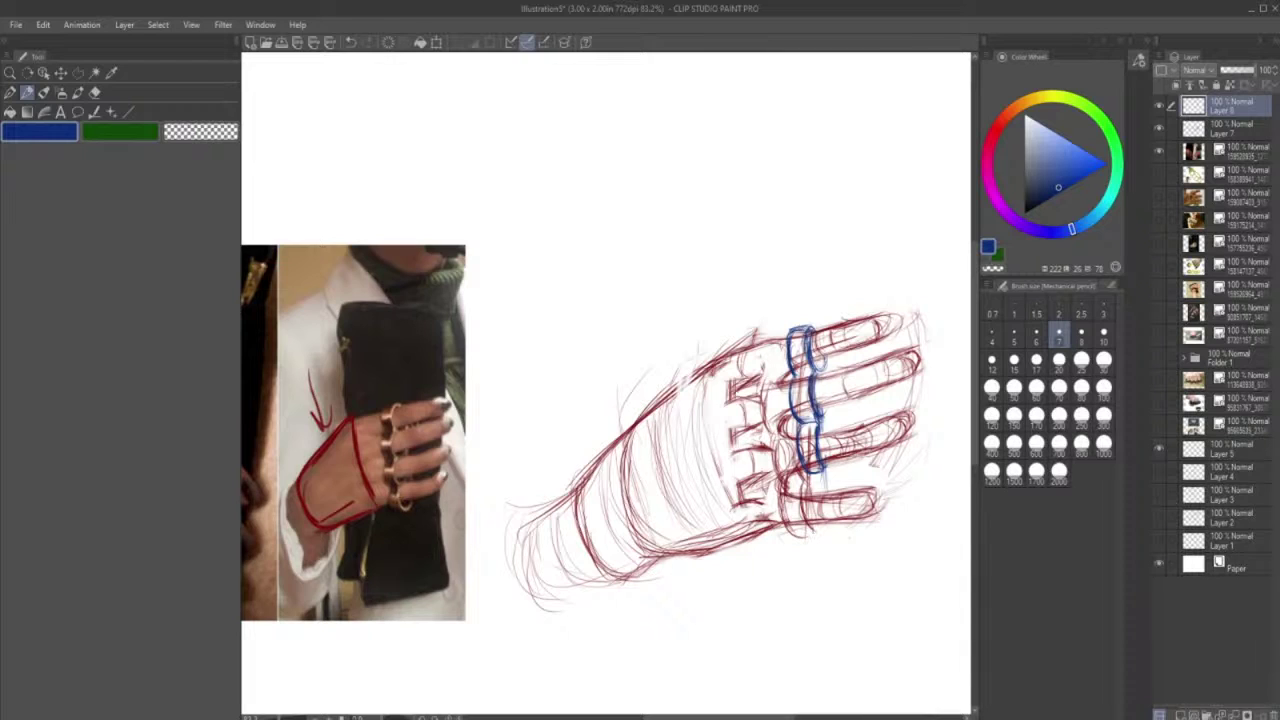
- Draw the ring band around the bottom finger and strengthen the edges where the rings above it meet
left_click_drag(791, 370, 815, 371)
mouse_move(808, 476)
left_mouse_down()
mouse_move(806, 526)
mouse_move(820, 498)
mouse_move(828, 526)
left_mouse_up()
left_click_drag(826, 471, 821, 494)
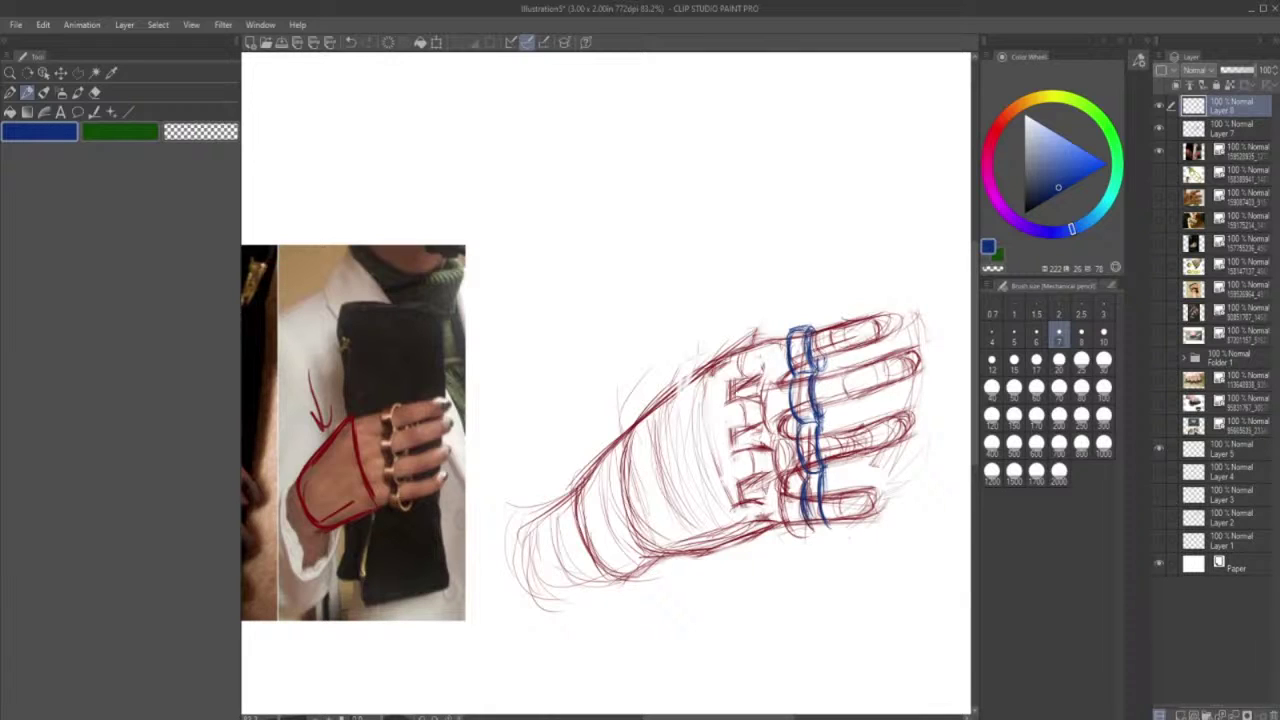
left_click_drag(820, 406, 826, 498)
left_click_drag(820, 419, 823, 446)
left_click(95, 92)
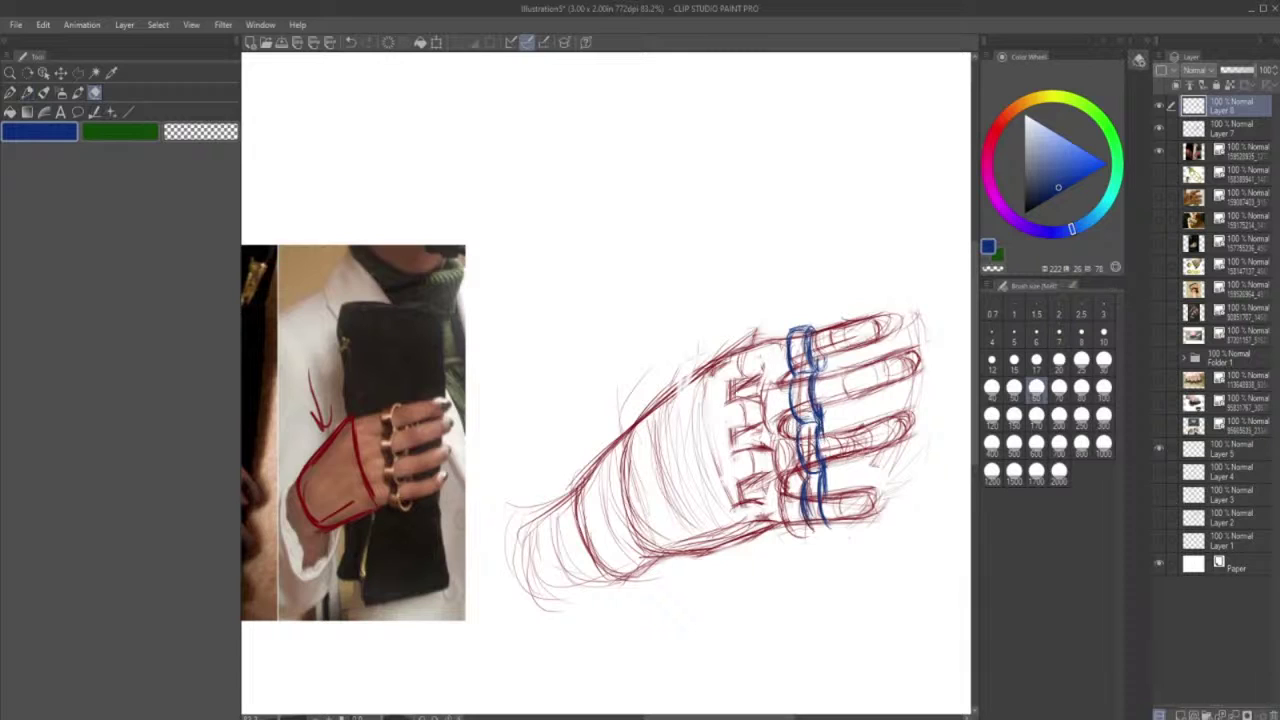
left_click(42, 92)
mouse_move(798, 421)
left_mouse_down()
mouse_move(811, 476)
mouse_move(818, 425)
left_mouse_up()
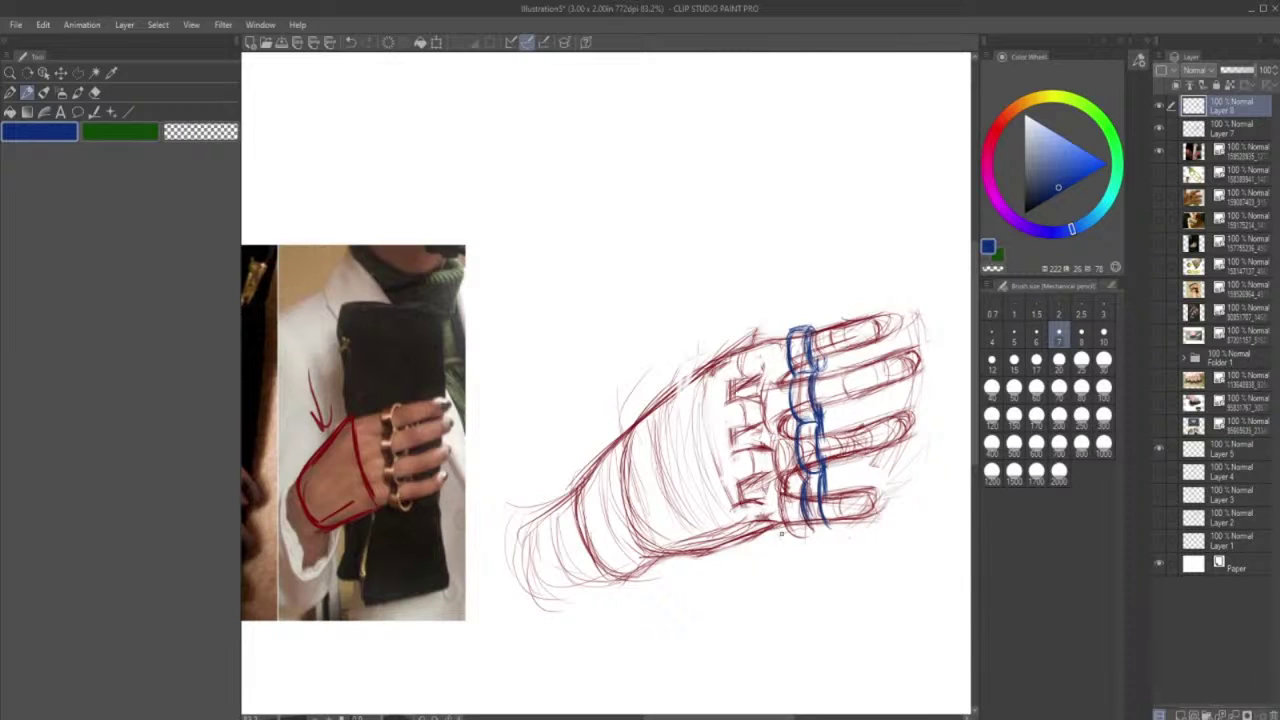
- Clean up the bottom finger's ring and redraw its curved sides and lower end
left_click(94, 92)
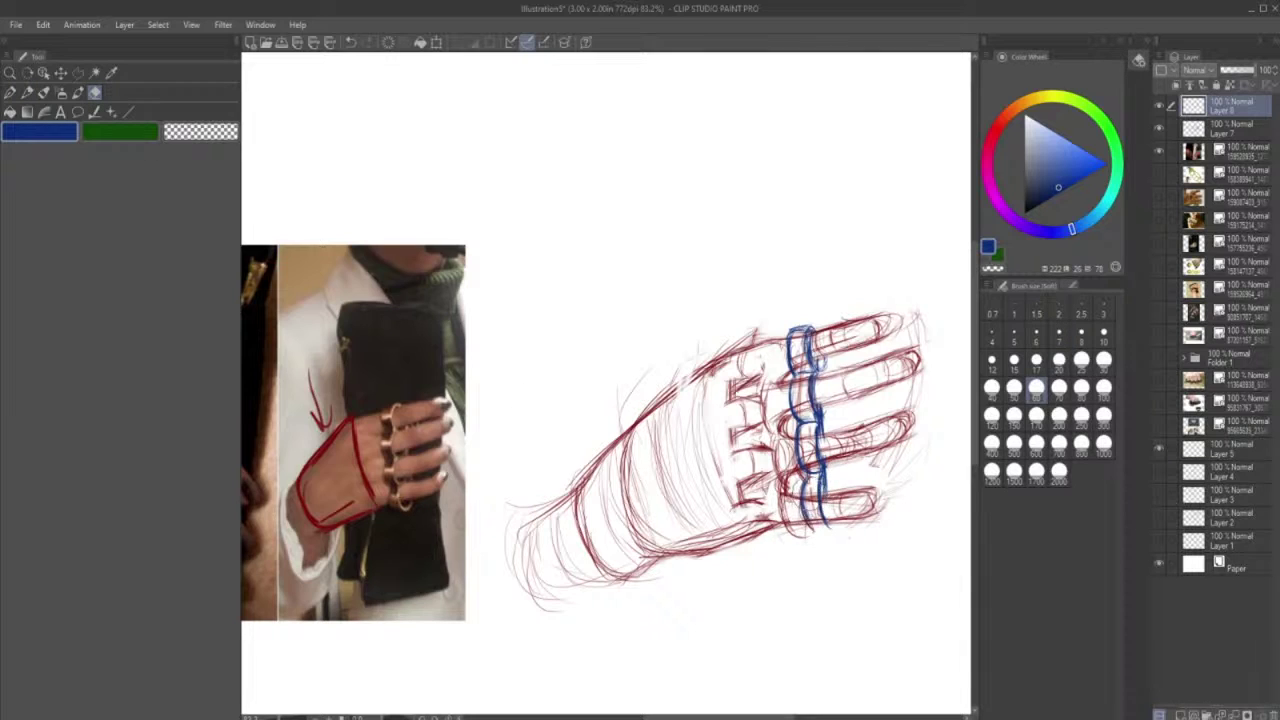
left_click(28, 93)
mouse_move(814, 472)
left_mouse_down()
mouse_move(802, 486)
mouse_move(823, 474)
mouse_move(802, 495)
mouse_move(808, 524)
left_mouse_up()
left_click_drag(808, 523, 827, 522)
mouse_move(804, 474)
left_mouse_down()
mouse_move(802, 504)
mouse_move(817, 518)
left_mouse_up()
left_click_drag(804, 428, 806, 464)
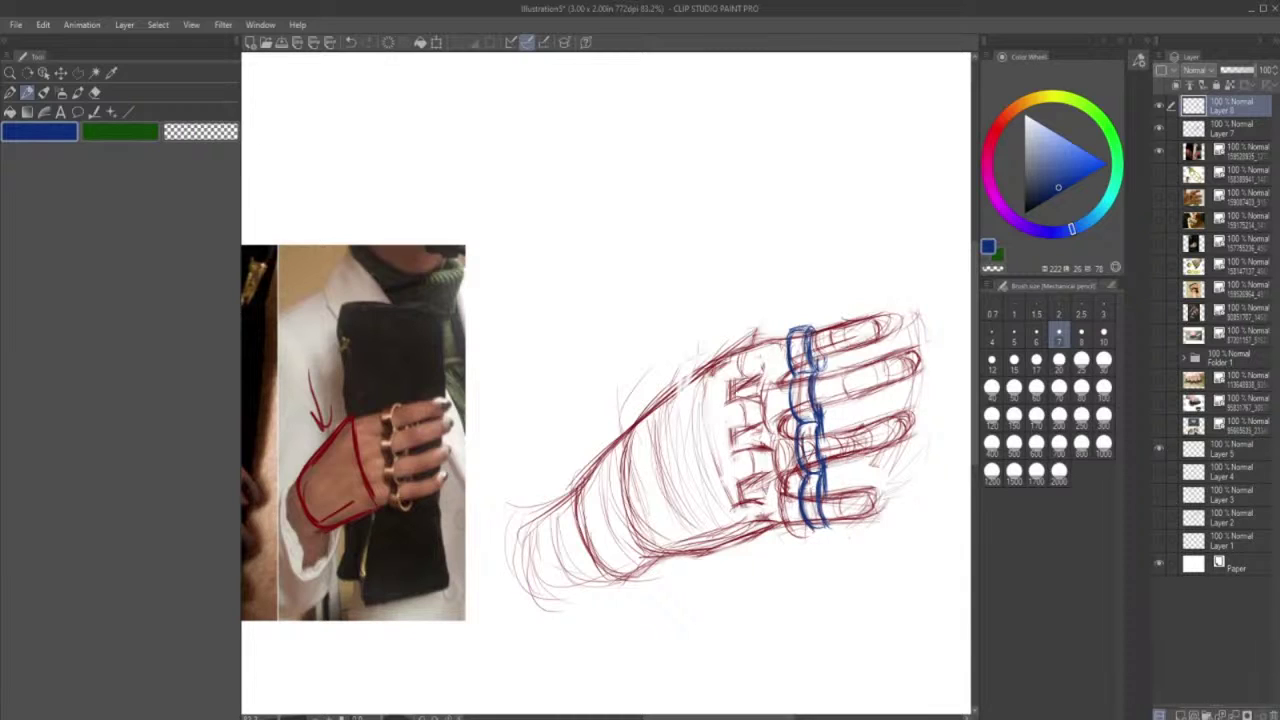
- Add a second contour line inside the ring bands to suggest their thickness
left_click_drag(796, 372, 808, 423)
left_click_drag(798, 334, 799, 368)
left_click_drag(792, 331, 797, 369)
mouse_move(808, 482)
left_mouse_down()
mouse_move(810, 518)
mouse_move(808, 501)
left_mouse_up()
left_click_drag(810, 507, 817, 519)
- Draw a dark blue vertical bar along the fingertip side of the rings, running from the top finger to the bottom one
left_click_drag(824, 354, 824, 434)
left_click_drag(826, 384, 834, 492)
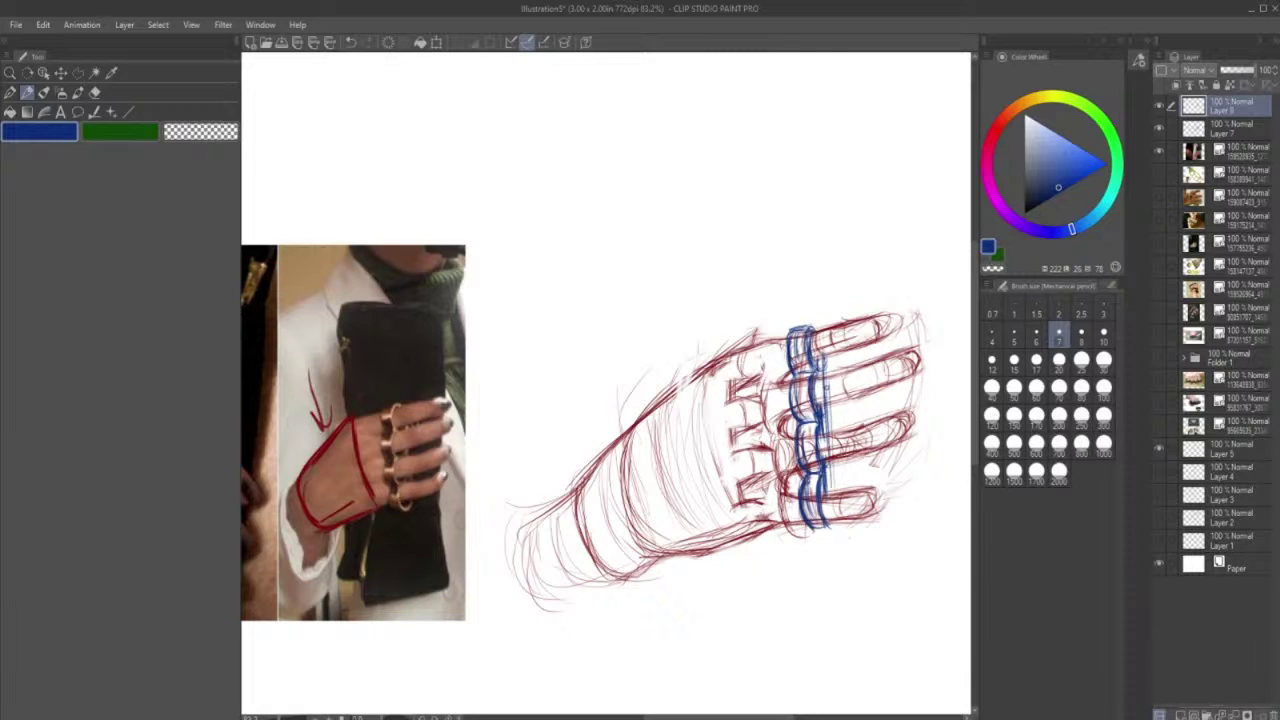
left_click_drag(828, 358, 832, 512)
left_click_drag(828, 388, 832, 518)
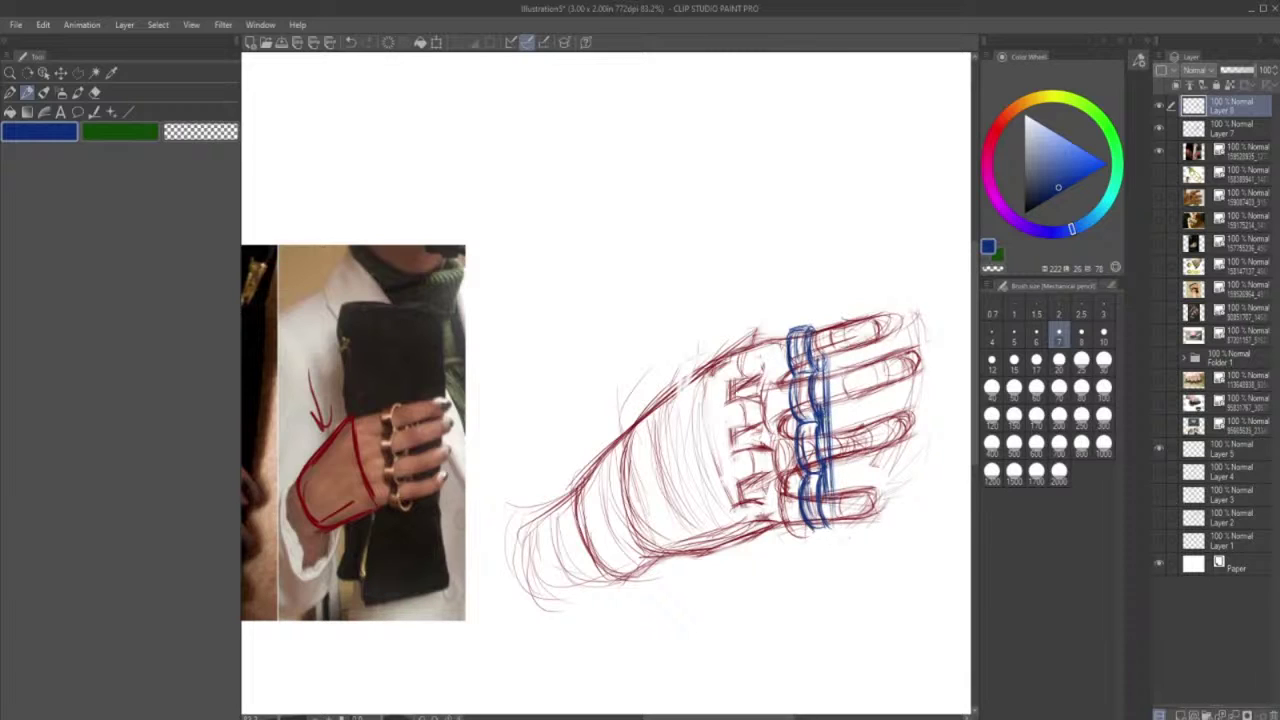
mouse_move(826, 424)
left_mouse_down()
mouse_move(834, 530)
mouse_move(828, 492)
left_mouse_up()
left_click_drag(825, 384, 829, 448)
left_click_drag(830, 406, 832, 532)
left_click_drag(828, 474, 835, 528)
mouse_move(821, 352)
left_mouse_down()
mouse_move(821, 396)
mouse_move(822, 330)
mouse_move(825, 376)
left_mouse_up()
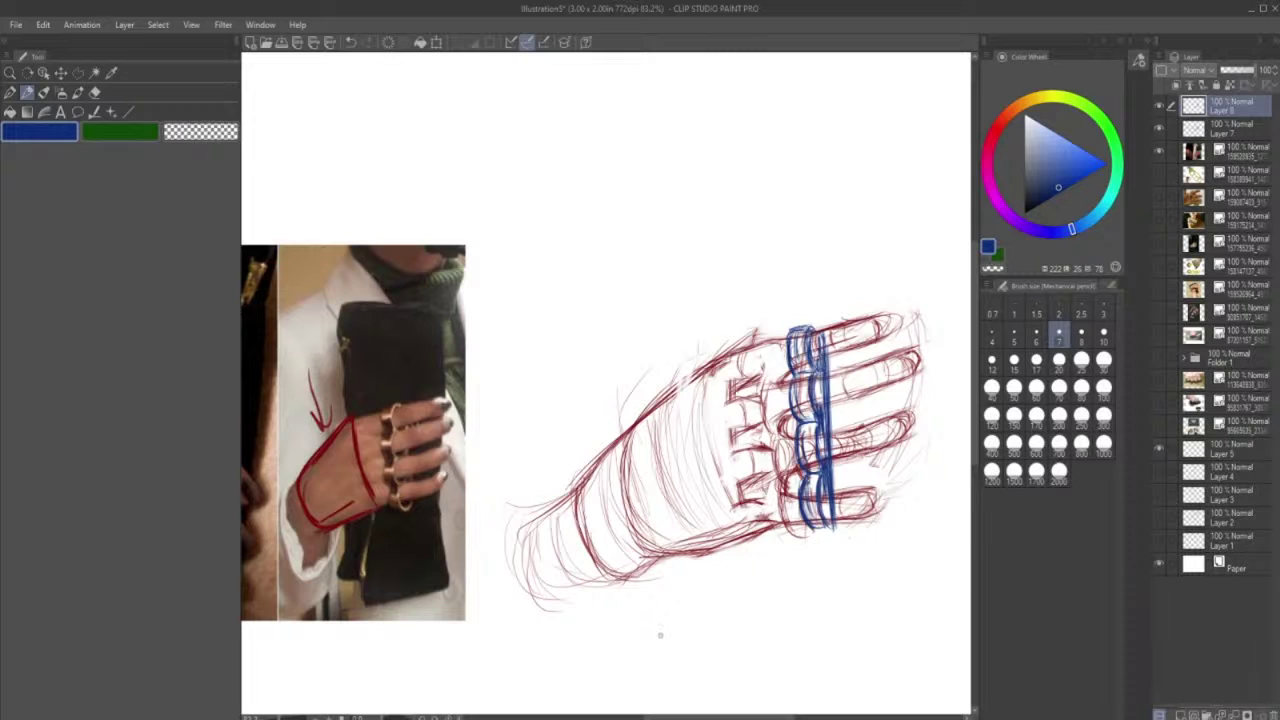
- Erase the parts of the blue bar that cross the fingers, keeping the dark patches in the gaps between them
left_click(94, 92)
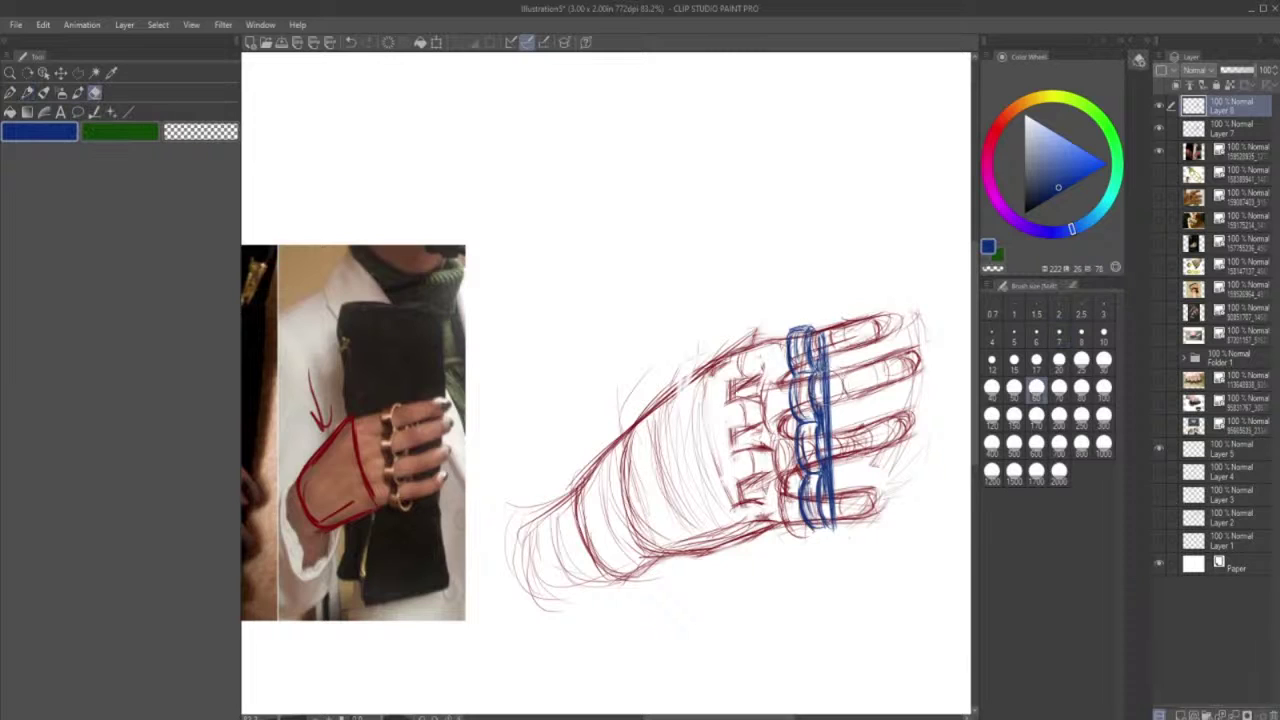
left_click_drag(828, 382, 829, 394)
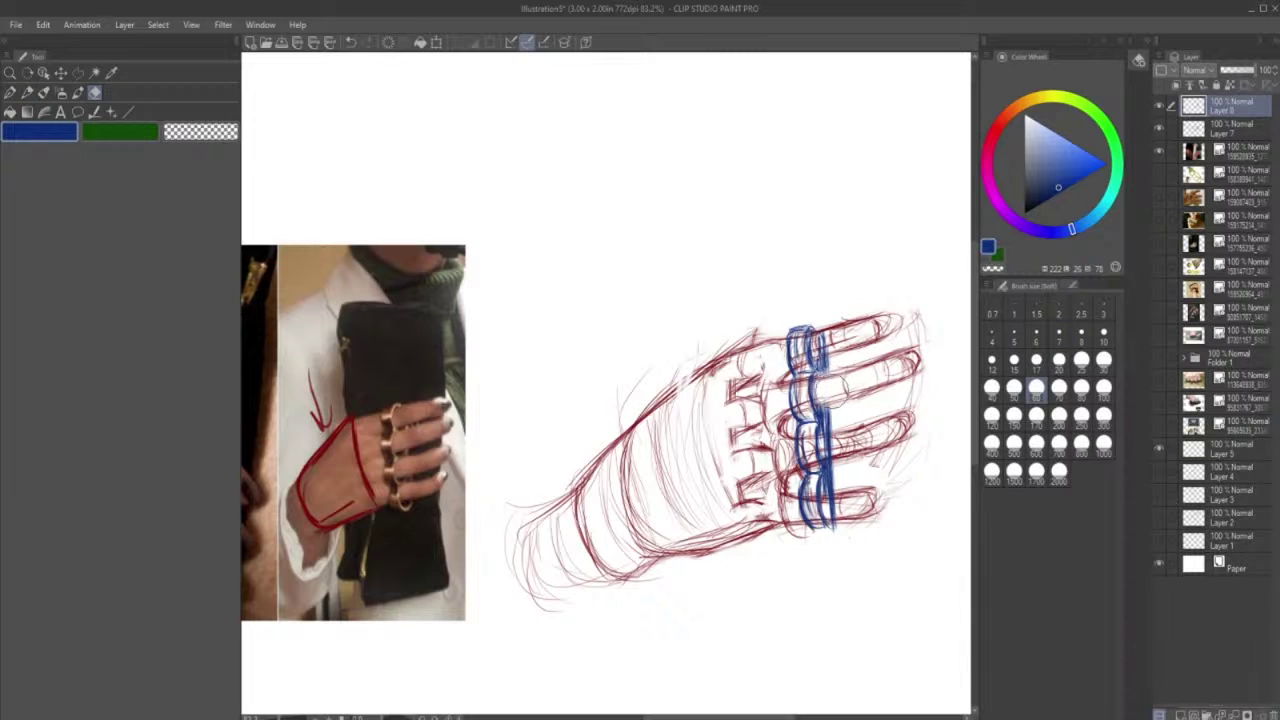
left_click_drag(830, 336, 834, 336)
mouse_move(830, 457)
left_mouse_down()
mouse_move(838, 443)
mouse_move(848, 508)
mouse_move(810, 527)
left_mouse_up()
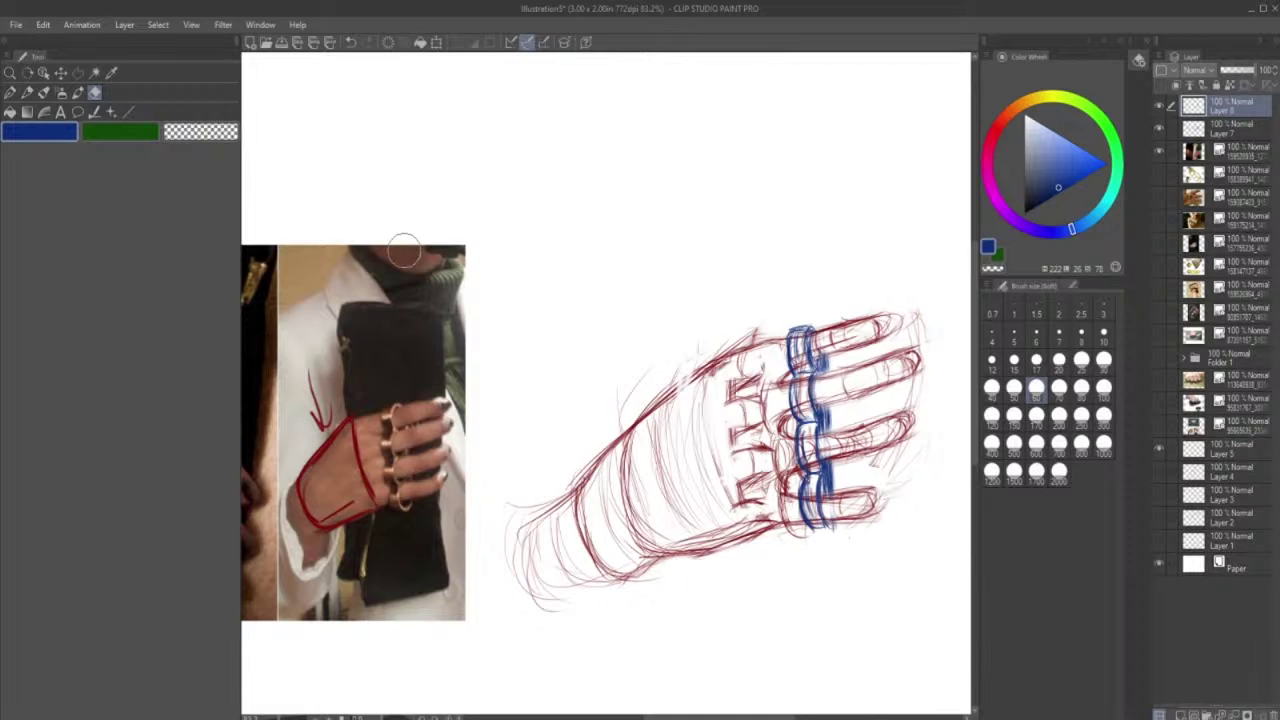
left_click(404, 251)
left_click(404, 251)
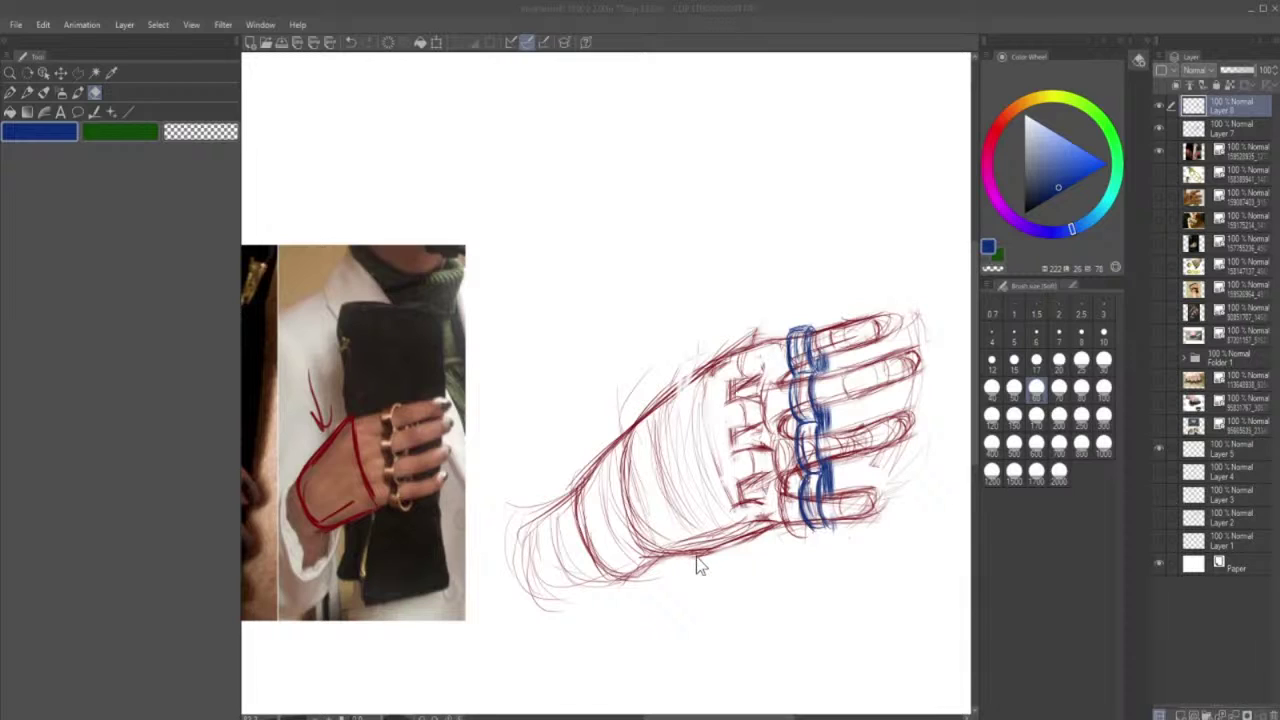
left_click(682, 584)
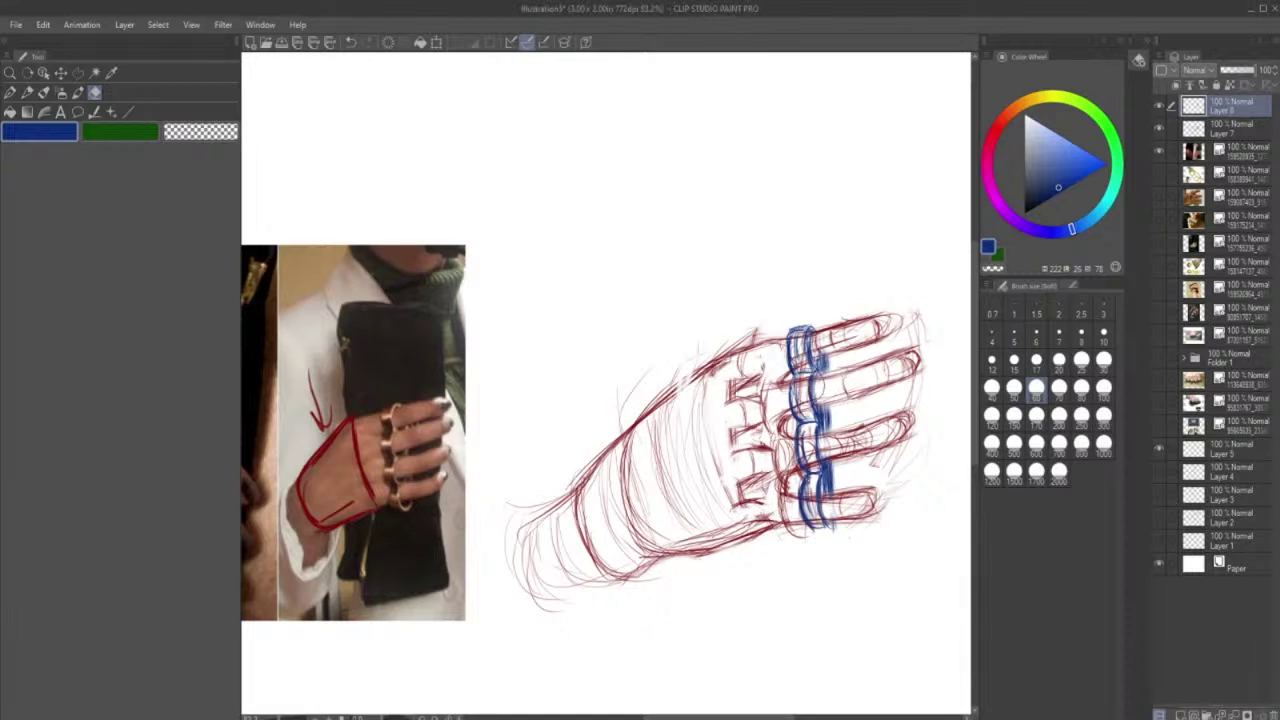
- Transform the ring layer to move the blue bands toward the knuckles at the finger bases
left_click(437, 45)
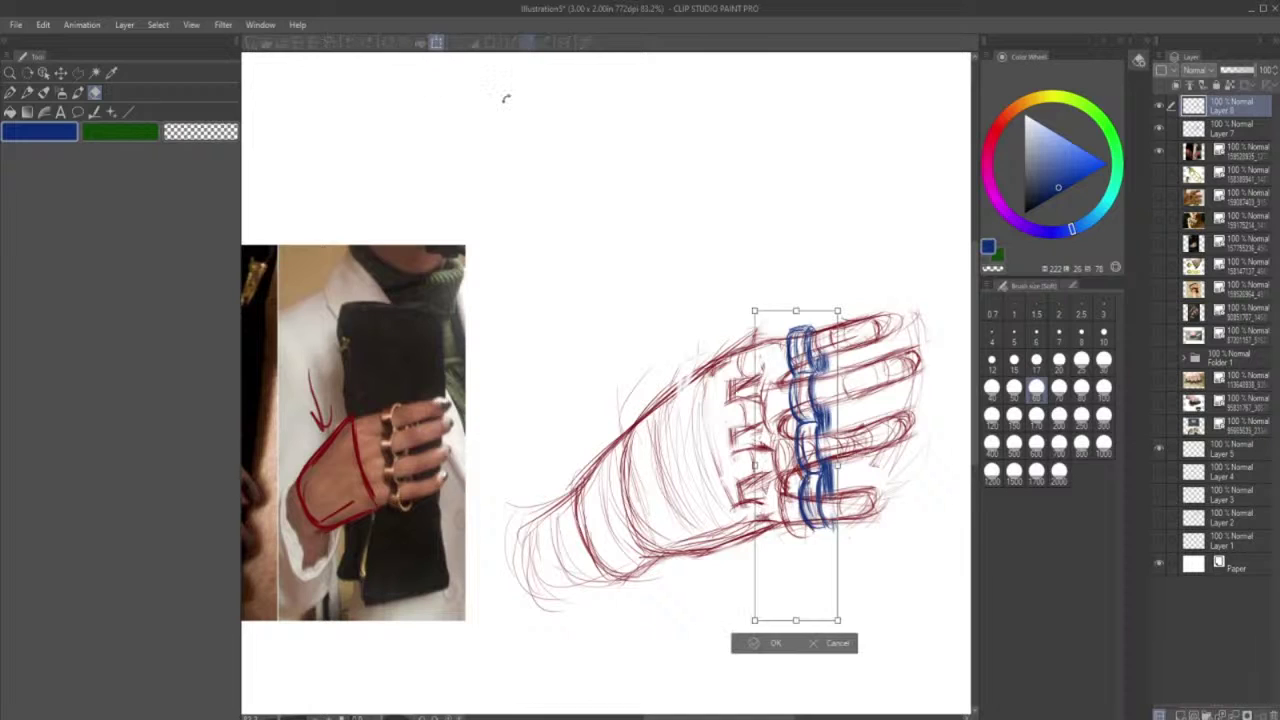
left_click_drag(826, 459, 803, 462)
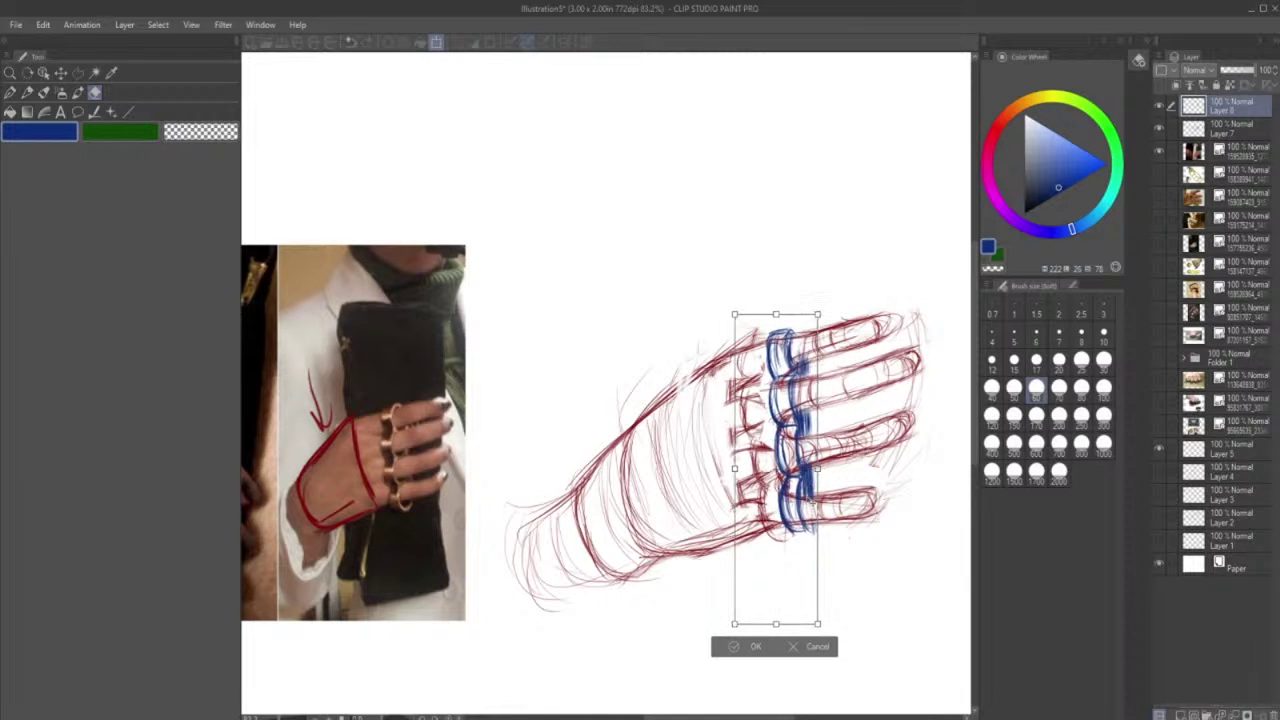
key("Return")
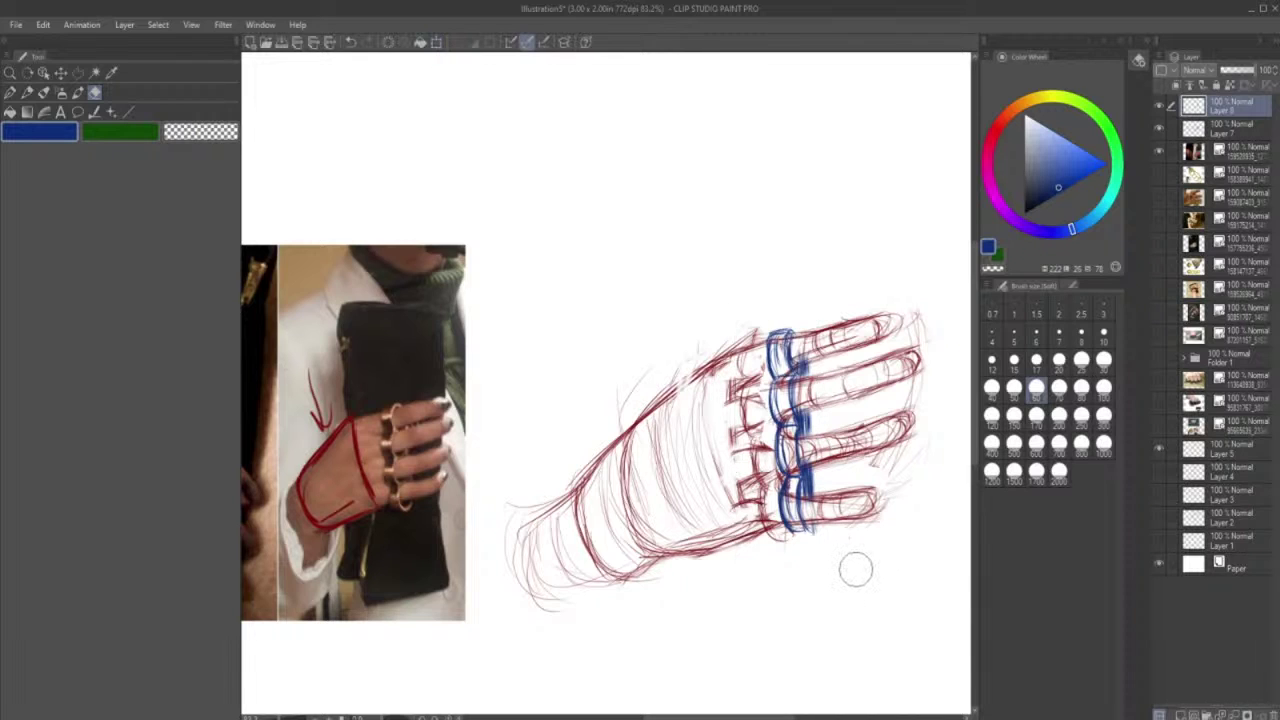
- Draw a blue arc connecting the four fingertips and add short direction marks along the fingers
left_click(27, 92)
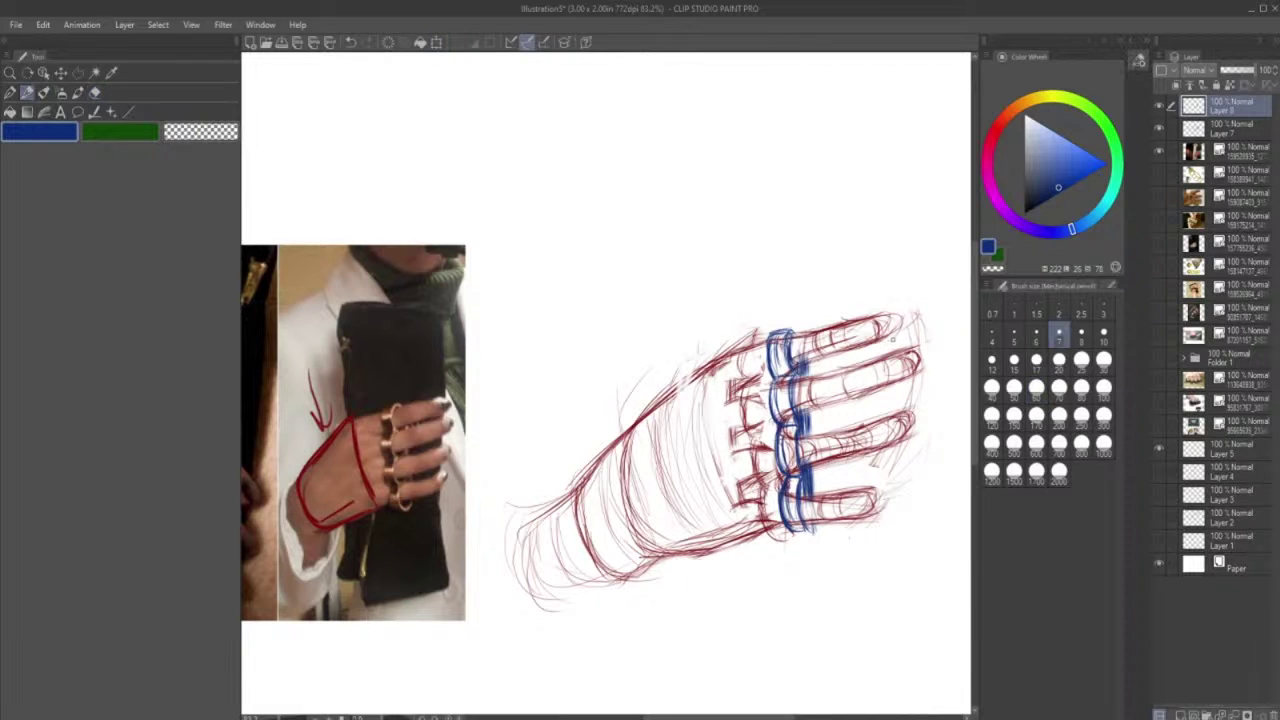
mouse_move(898, 324)
left_mouse_down()
mouse_move(908, 460)
mouse_move(855, 514)
left_mouse_up()
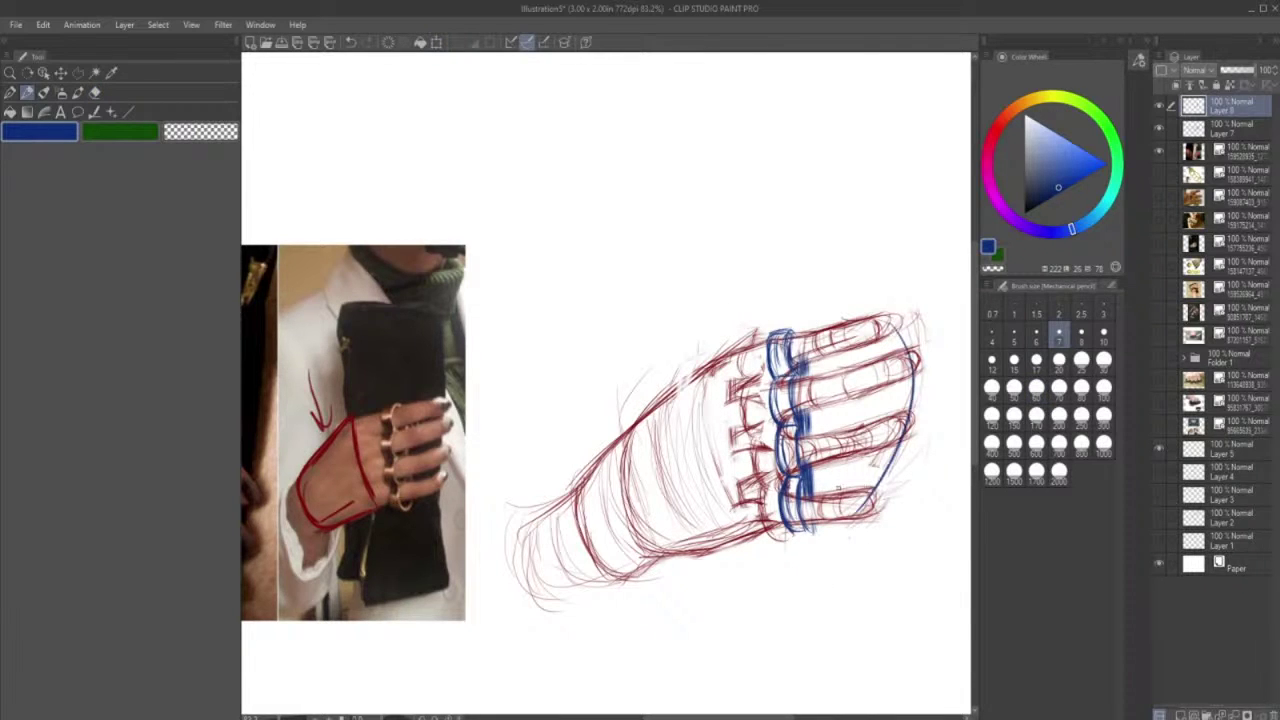
left_click_drag(810, 345, 847, 337)
left_click_drag(820, 389, 862, 380)
left_click_drag(822, 447, 856, 438)
mouse_move(700, 374)
left_mouse_down()
mouse_move(750, 338)
mouse_move(778, 438)
mouse_move(752, 384)
left_mouse_up()
left_click(350, 42)
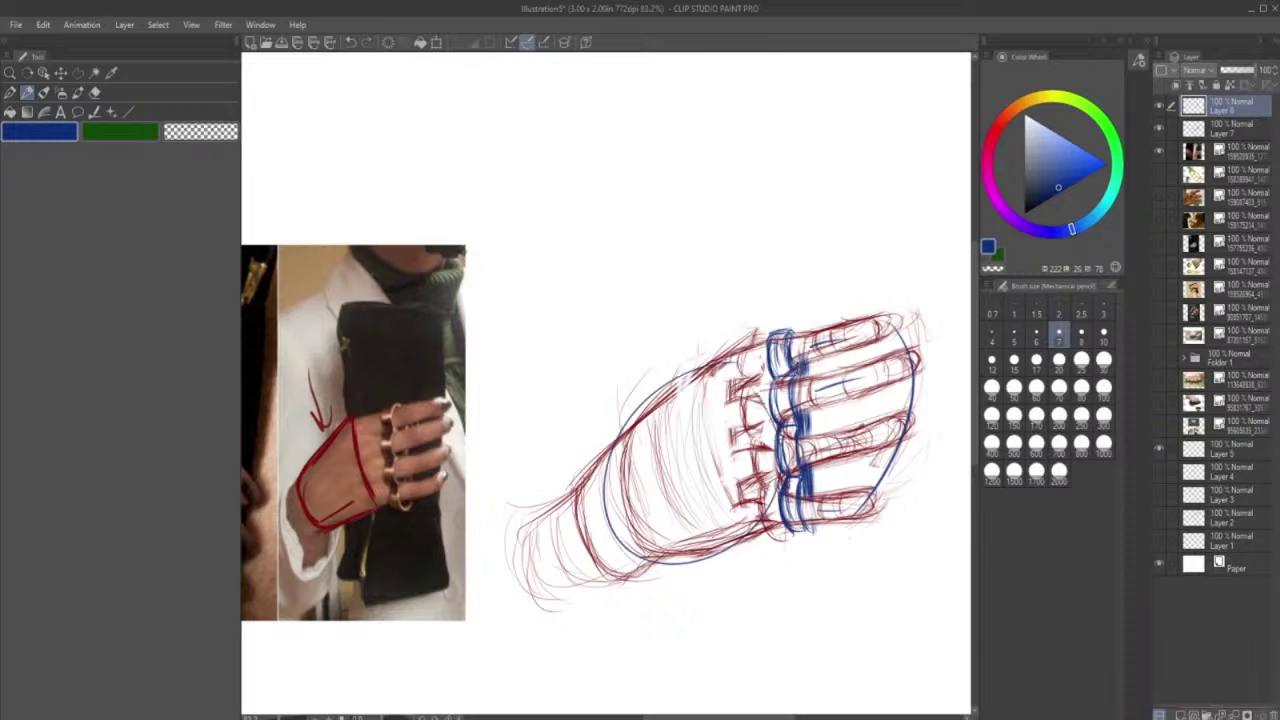
left_click(350, 43)
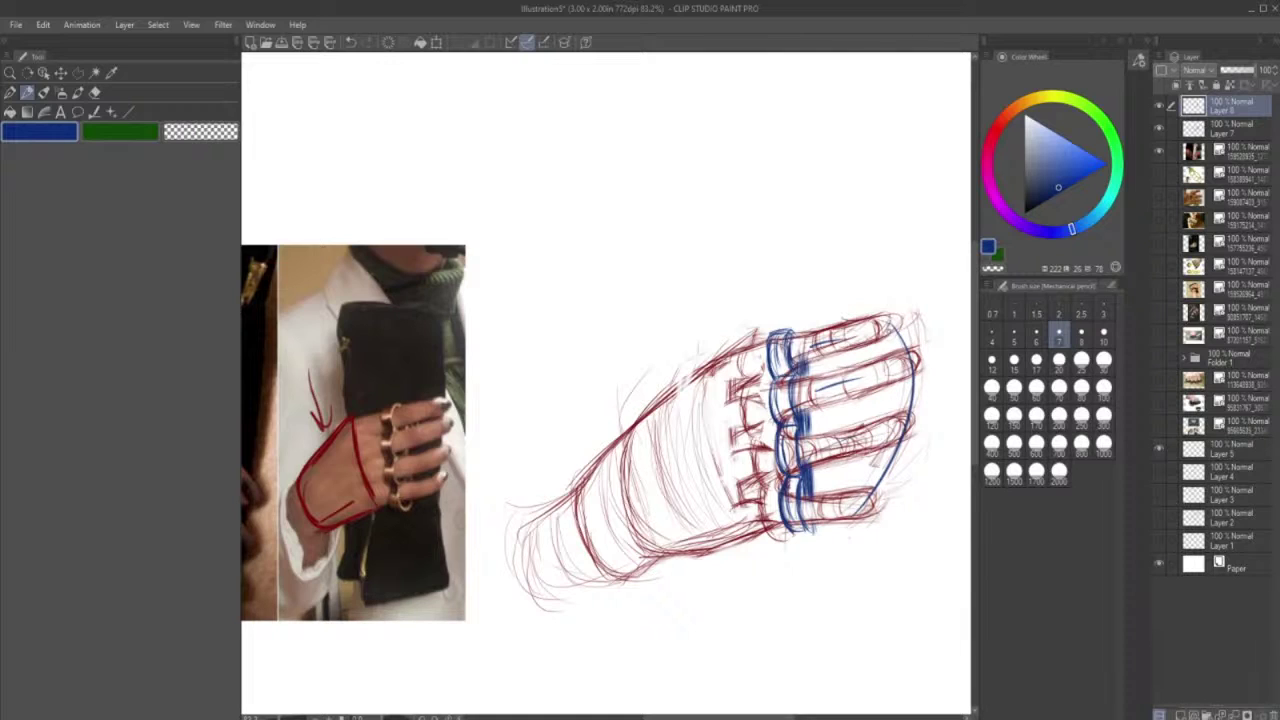
- Outline the top finger in blue from its ring to the fingertip and mark its joint
mouse_move(790, 336)
left_mouse_down()
mouse_move(878, 317)
mouse_move(890, 342)
left_mouse_up()
mouse_move(848, 348)
left_mouse_down()
mouse_move(800, 356)
mouse_move(810, 360)
left_mouse_up()
left_click_drag(828, 330, 840, 354)
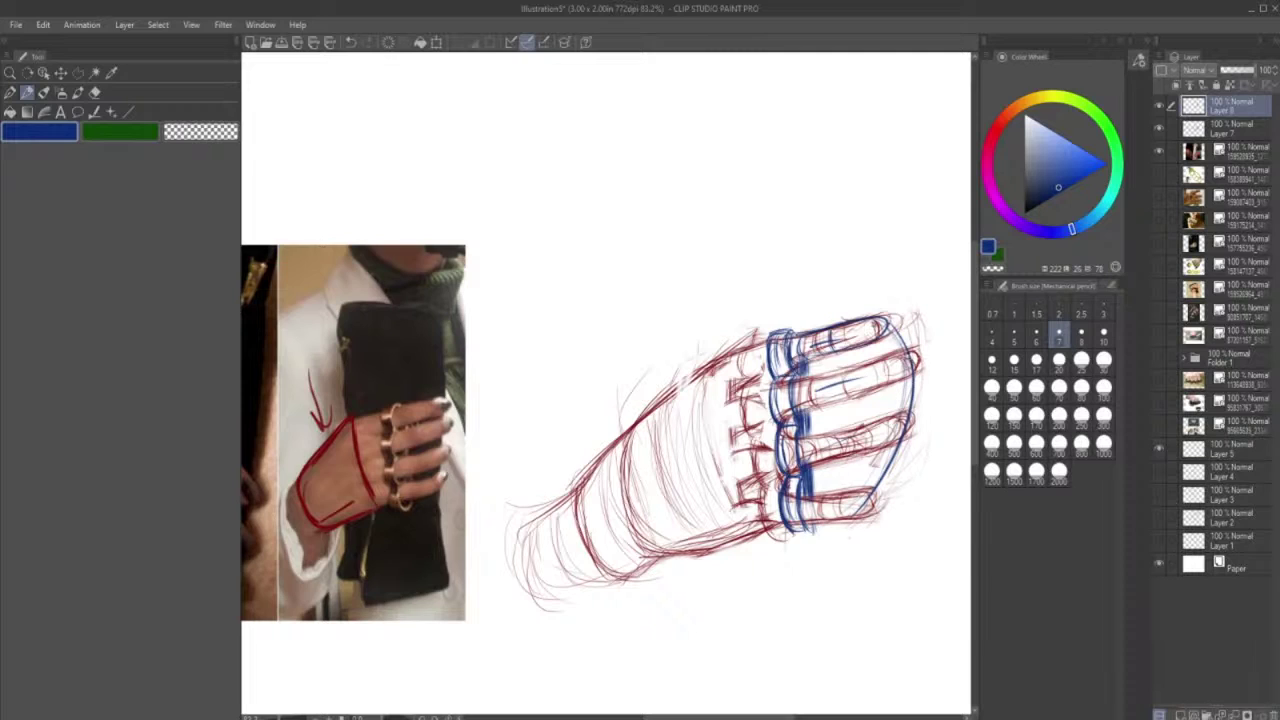
left_click_drag(876, 322, 870, 330)
mouse_move(884, 326)
left_mouse_down()
mouse_move(858, 508)
mouse_move(911, 392)
mouse_move(812, 332)
left_mouse_up()
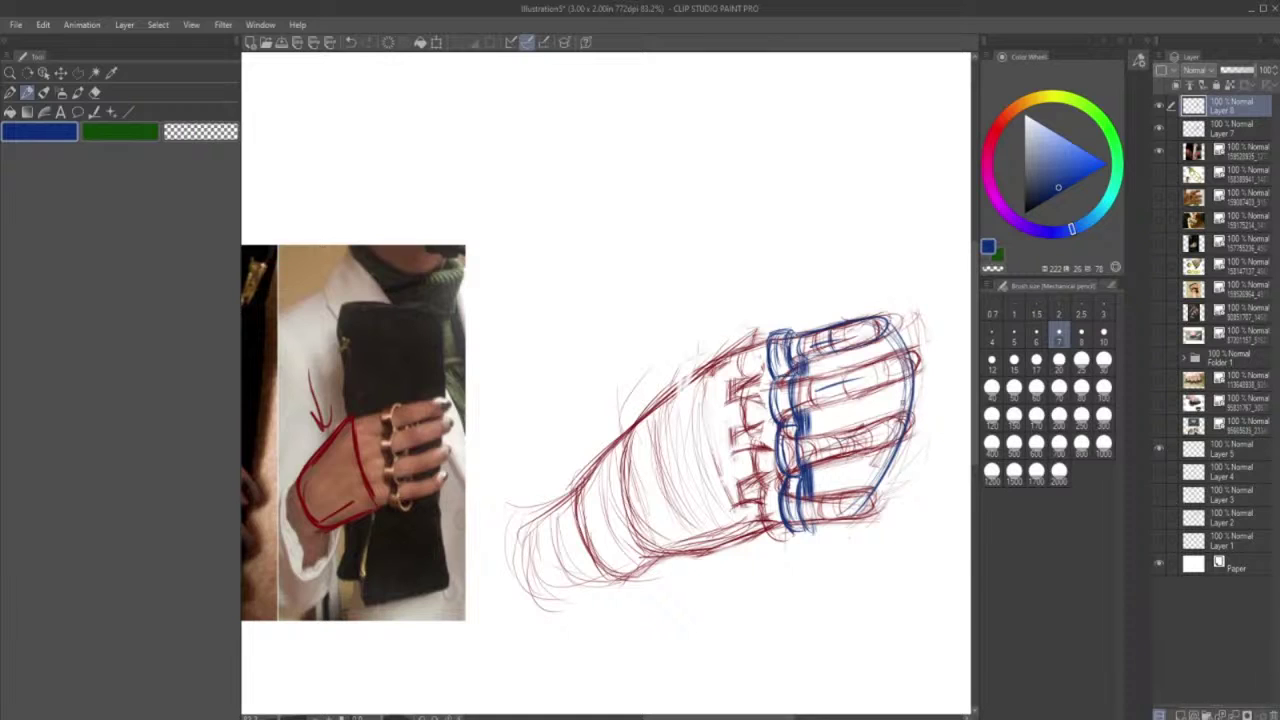
left_click(351, 42)
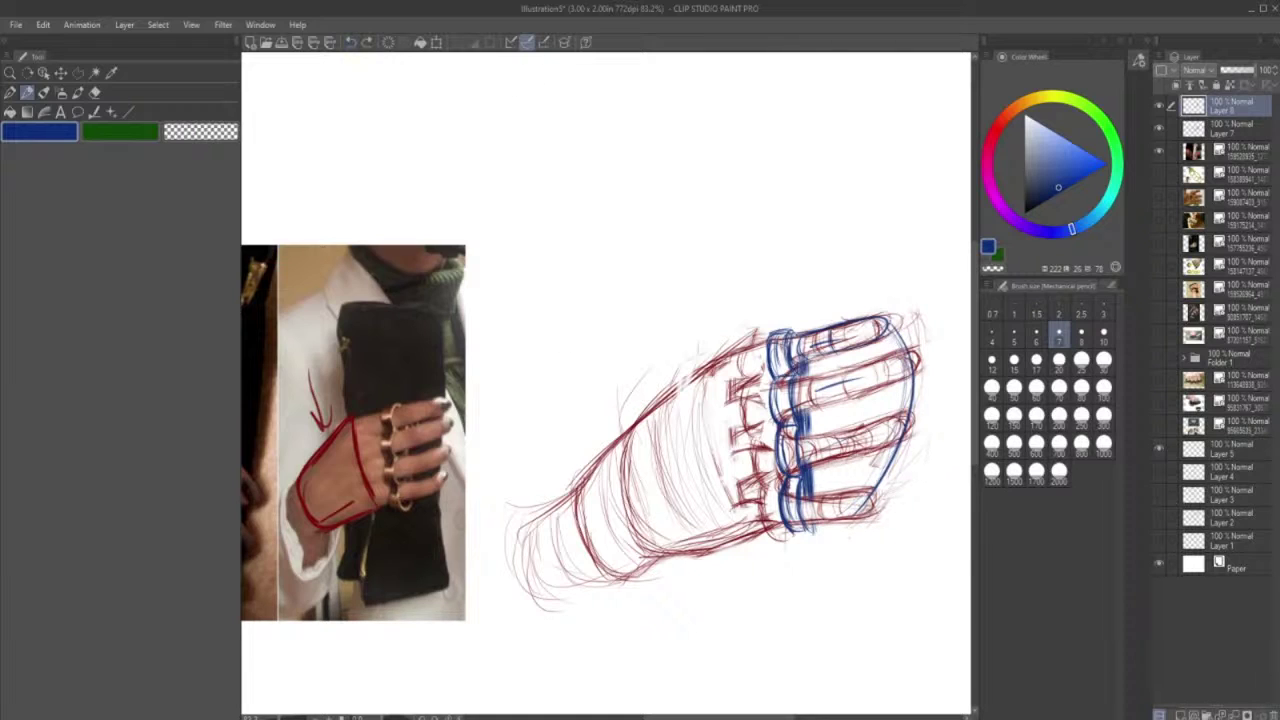
left_click_drag(910, 328, 886, 552)
left_click(351, 42)
- Touch up the top ring and the bottom finger, and draw a long vertical guide line beyond the fingertips
left_click_drag(782, 348, 795, 352)
mouse_move(771, 336)
left_mouse_down()
mouse_move(774, 381)
mouse_move(791, 380)
left_mouse_up()
mouse_move(810, 518)
left_mouse_down()
mouse_move(864, 512)
mouse_move(785, 525)
mouse_move(862, 500)
left_mouse_up()
left_click_drag(925, 307, 934, 512)
left_click_drag(874, 484, 880, 324)
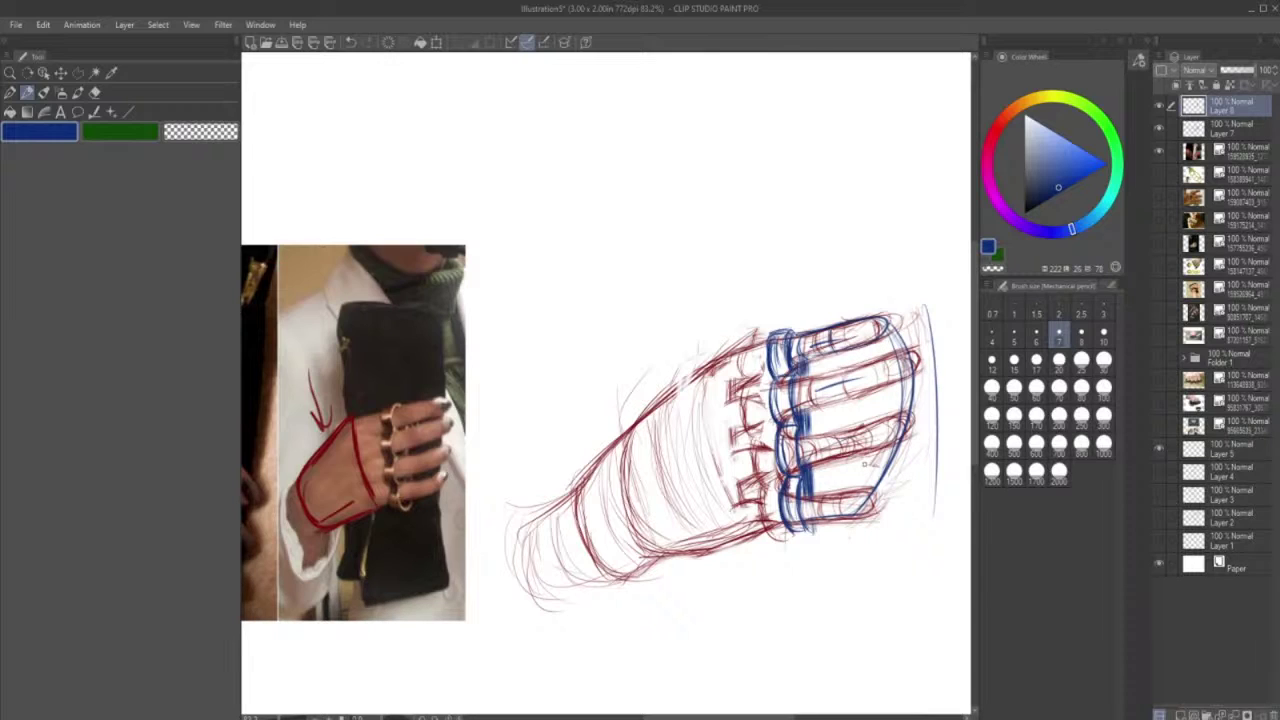
- Retouch the top finger's blue joint marks and strengthen the curved bands of the bottom ring
left_click_drag(878, 327, 849, 332)
left_click_drag(805, 502, 806, 532)
left_click_drag(806, 481, 798, 520)
left_click(96, 92)
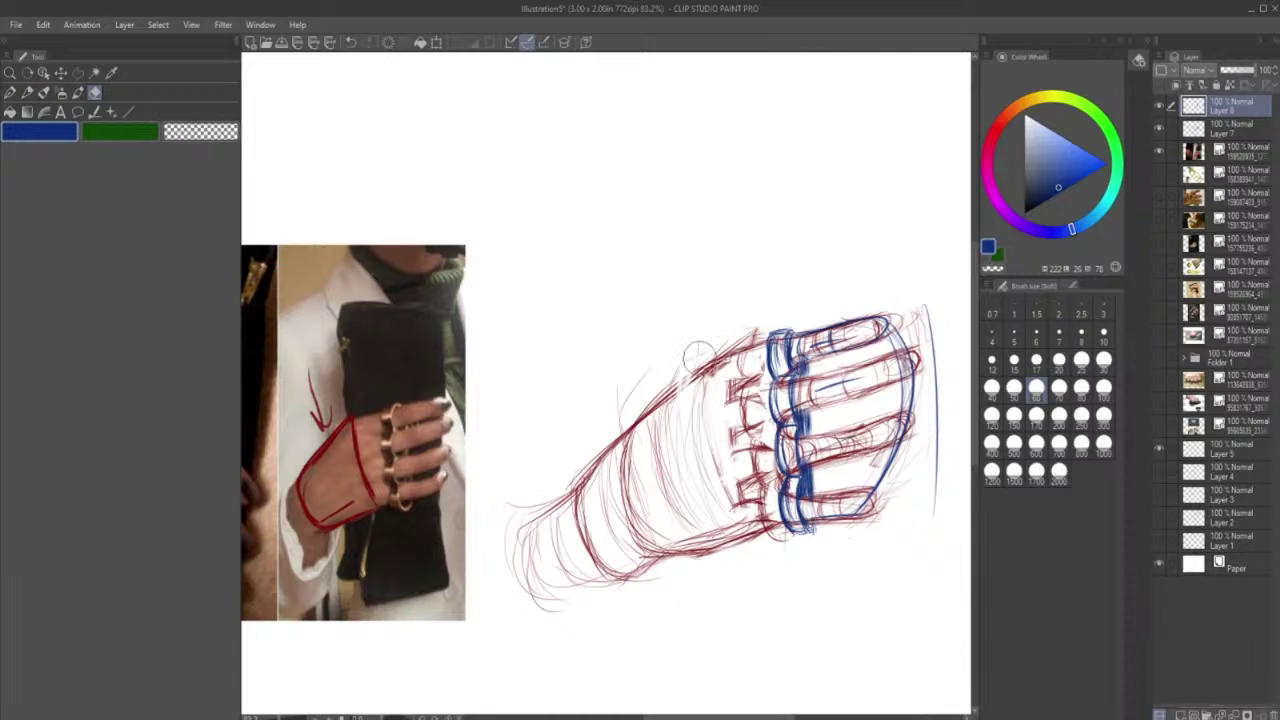
left_click(29, 93)
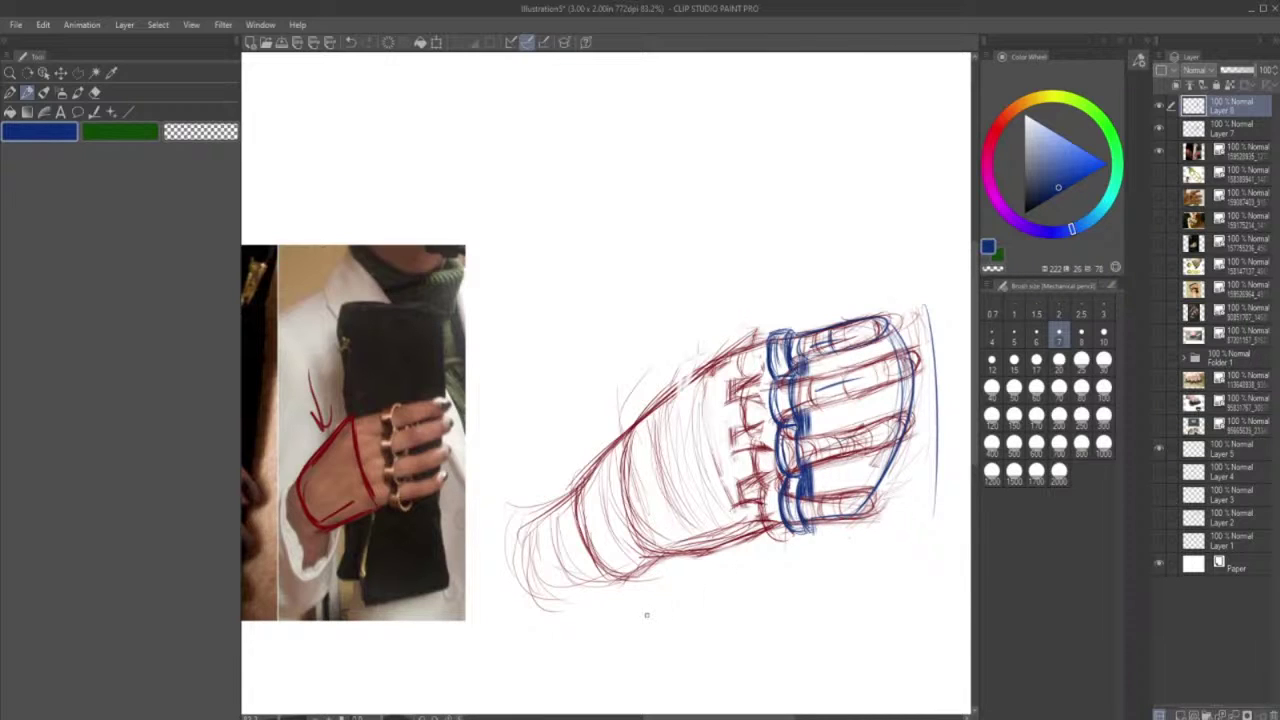
- Erase and redraw the blue join between the two lowest rings, shade it, and retouch the top ring
left_click(95, 91)
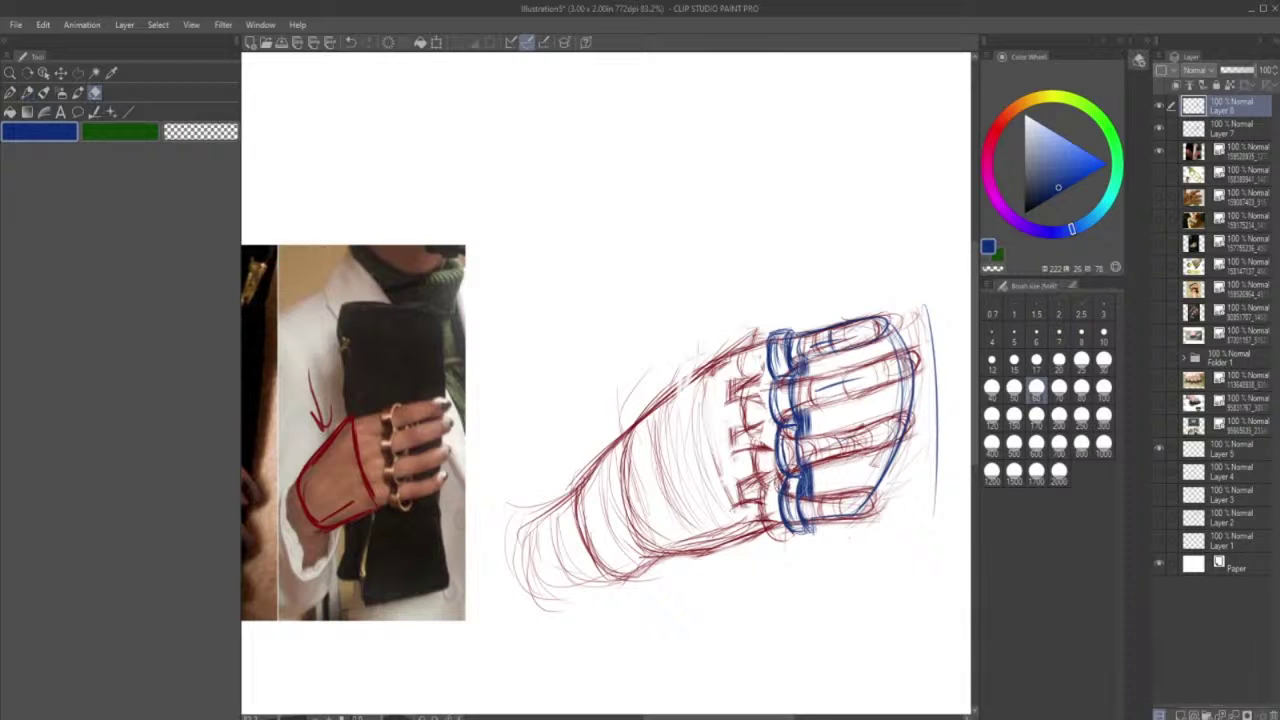
left_click_drag(788, 485, 806, 482)
left_click(27, 91)
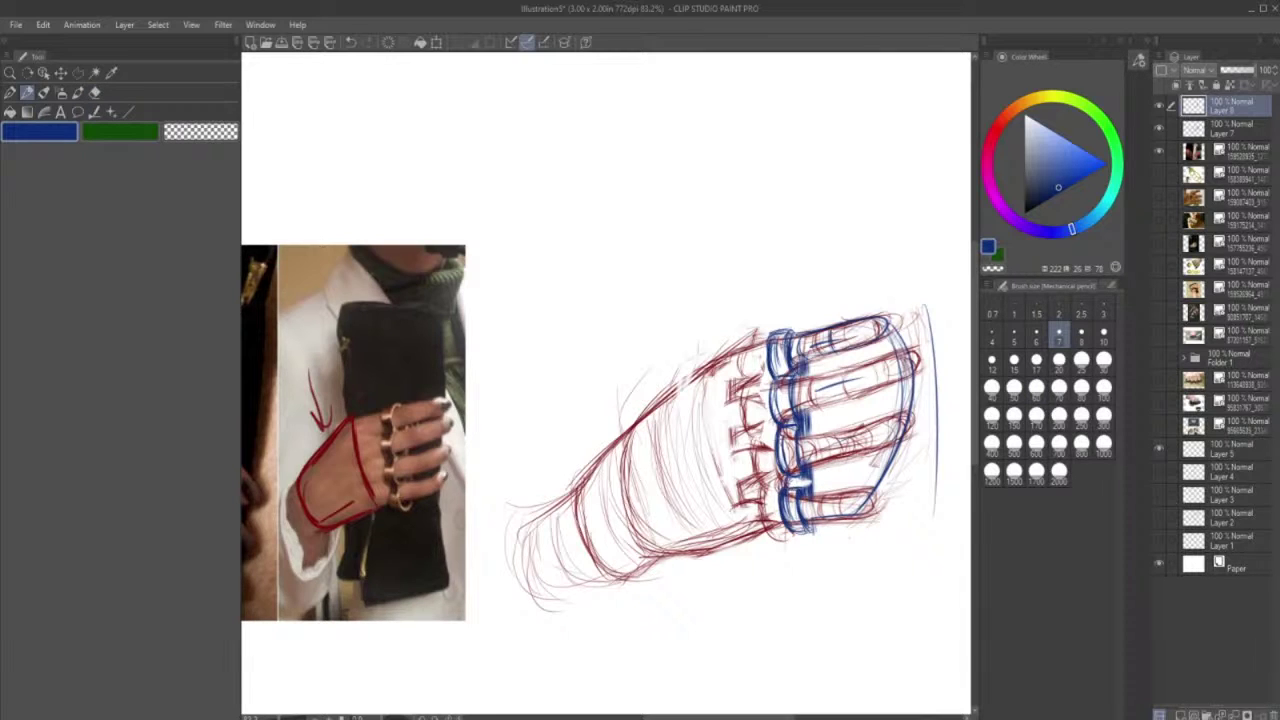
mouse_move(794, 462)
left_mouse_down()
mouse_move(804, 478)
mouse_move(785, 471)
mouse_move(810, 490)
left_mouse_up()
left_click(94, 93)
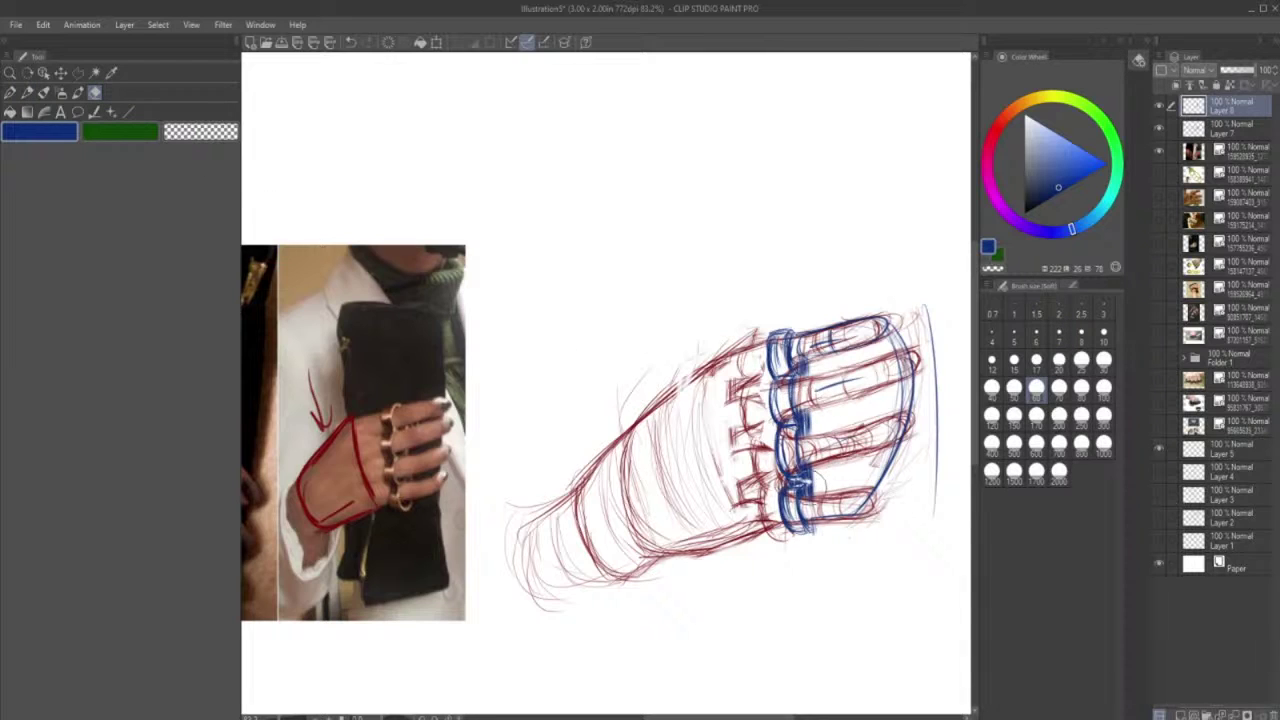
left_click(27, 93)
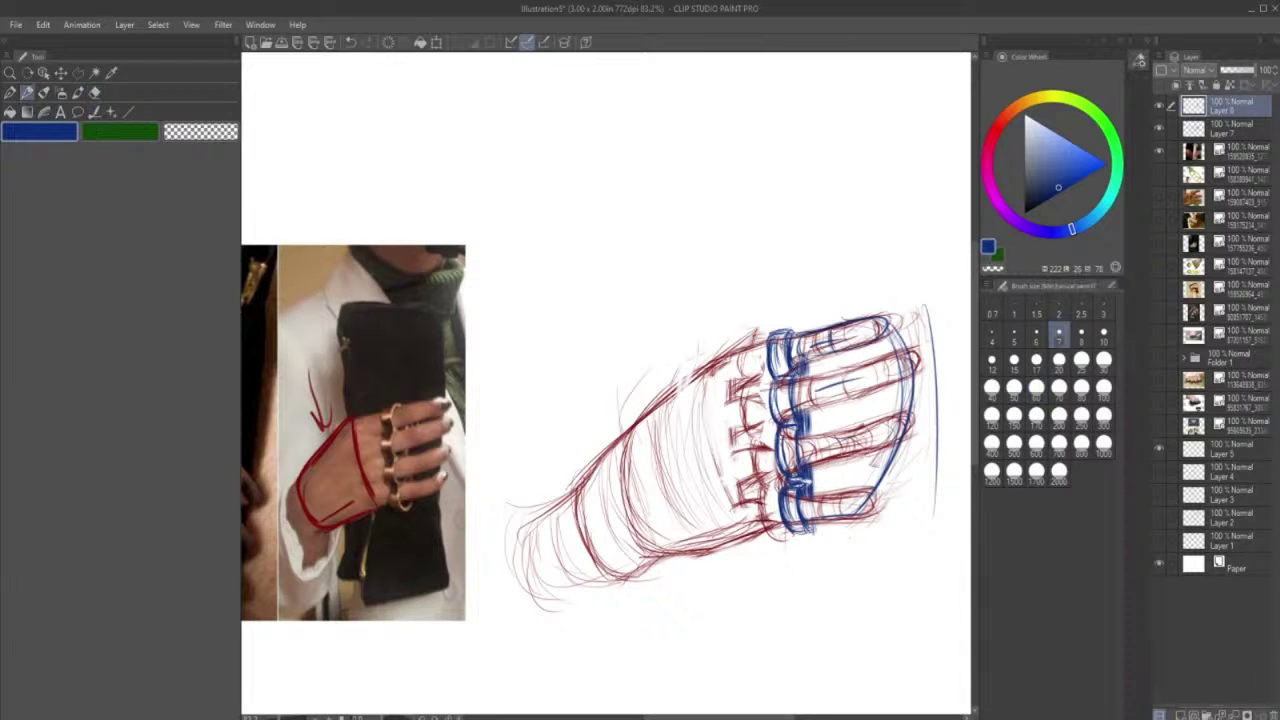
mouse_move(789, 492)
left_mouse_down()
mouse_move(798, 474)
mouse_move(807, 491)
left_mouse_up()
mouse_move(788, 352)
left_mouse_down()
mouse_move(797, 332)
mouse_move(778, 326)
mouse_move(775, 366)
left_mouse_up()
- Transform the blue ring layer to shift it slightly toward the wrist
left_click(95, 91)
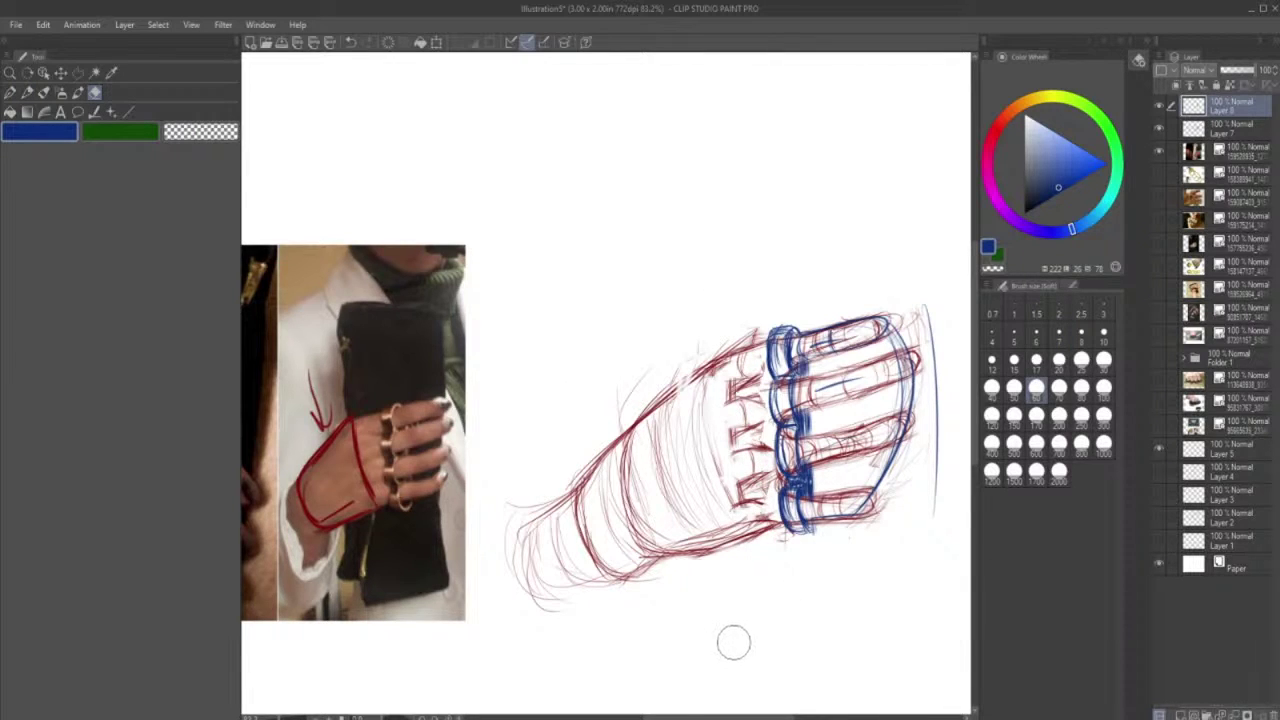
left_click(436, 42)
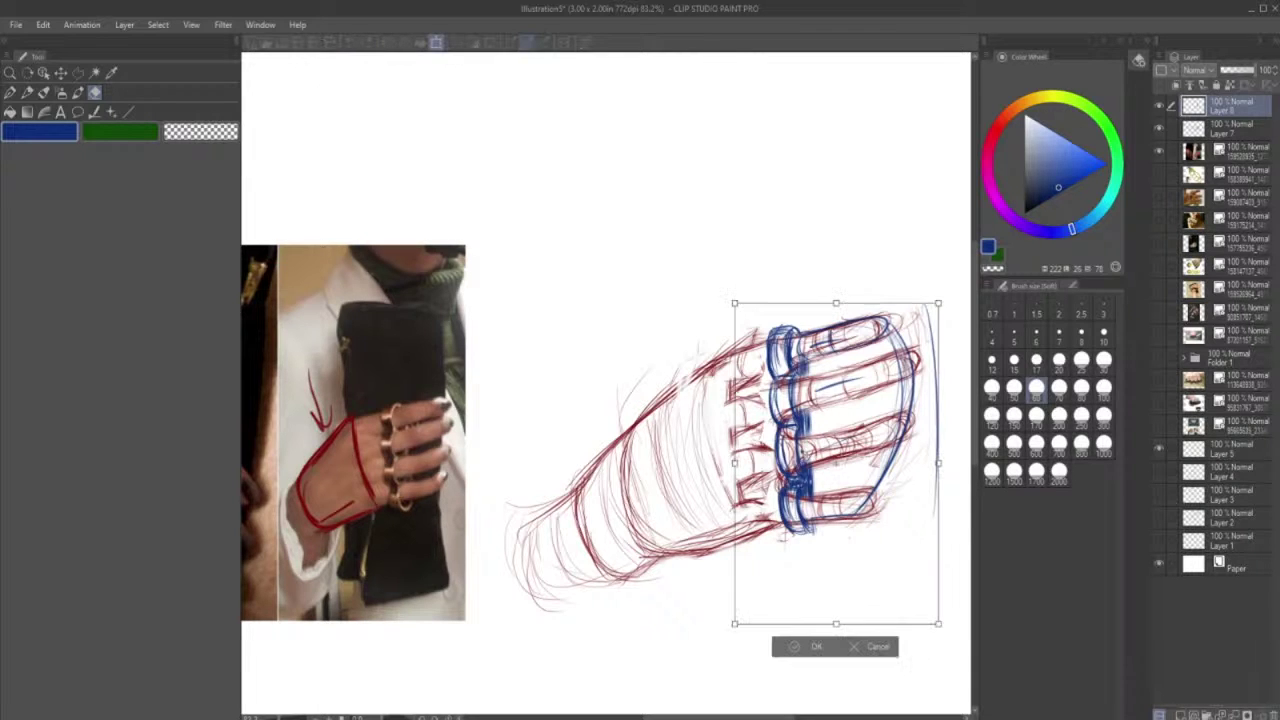
left_click_drag(818, 525, 807, 526)
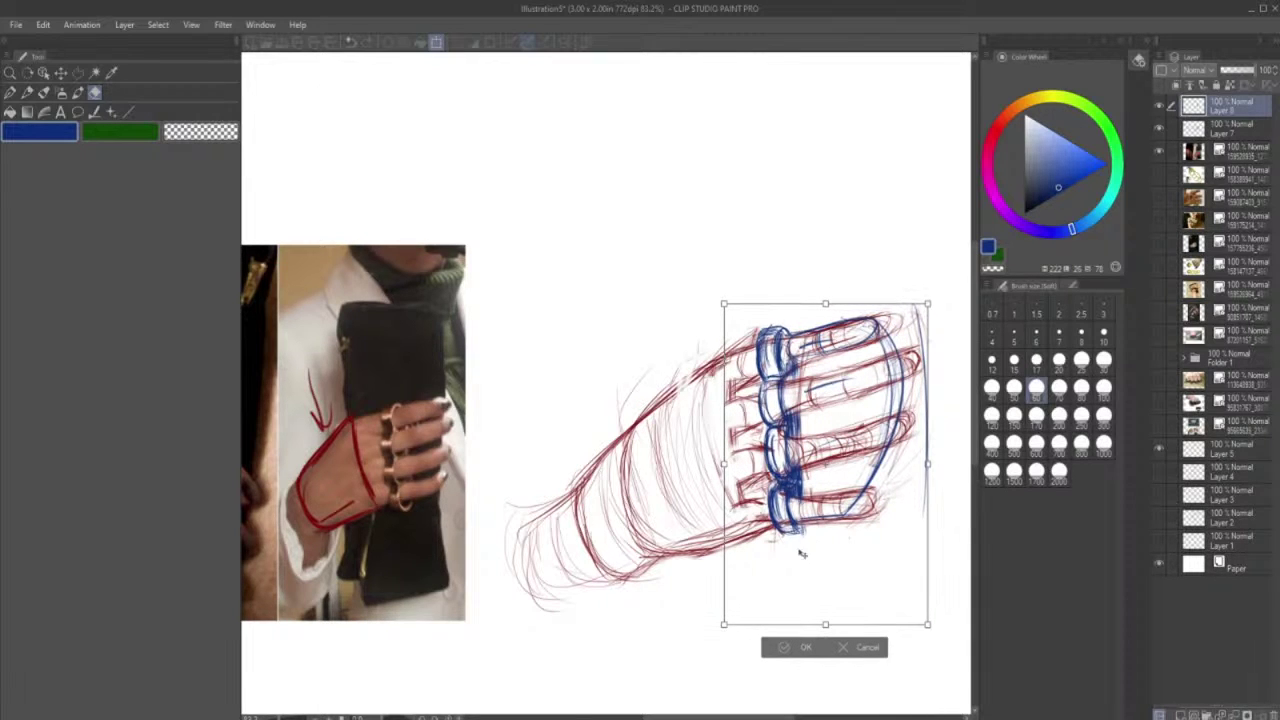
left_click(790, 649)
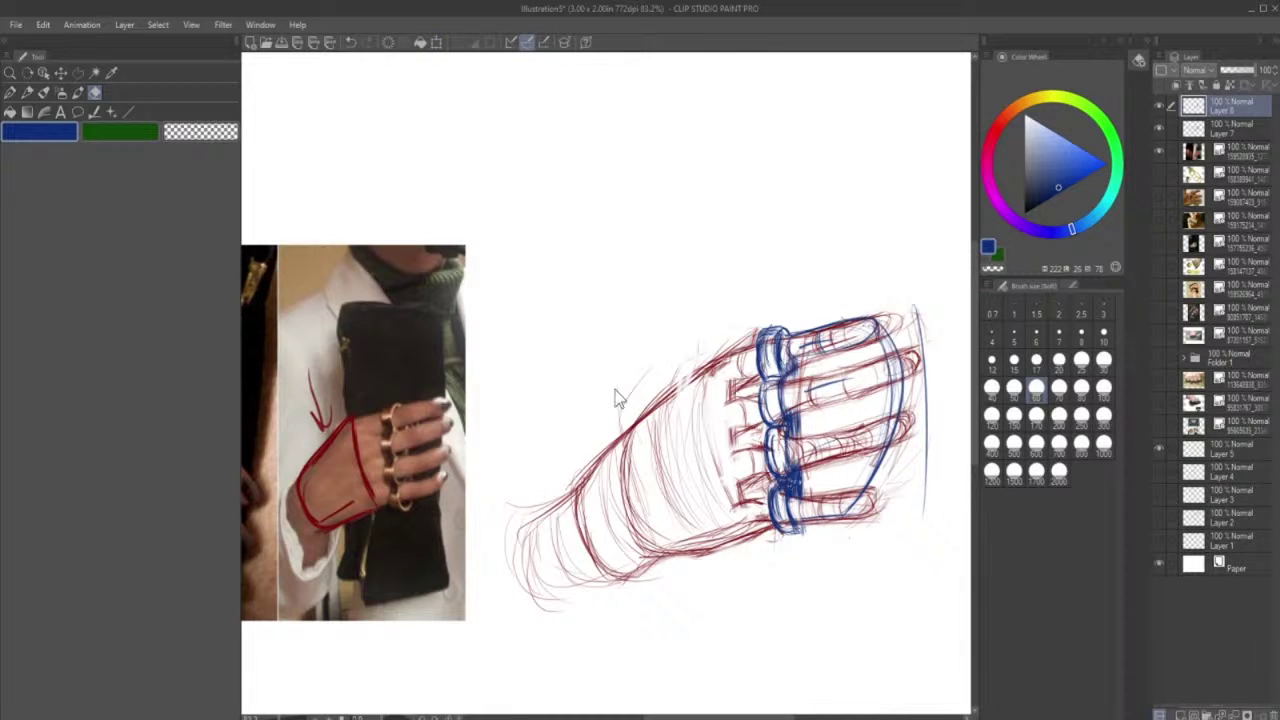
- Clean the ring interiors with a size 25 eraser and draw long blue lines down the fingertip side of the rings
left_click(1082, 364)
mouse_move(765, 340)
left_mouse_down()
mouse_move(768, 362)
mouse_move(766, 346)
left_mouse_up()
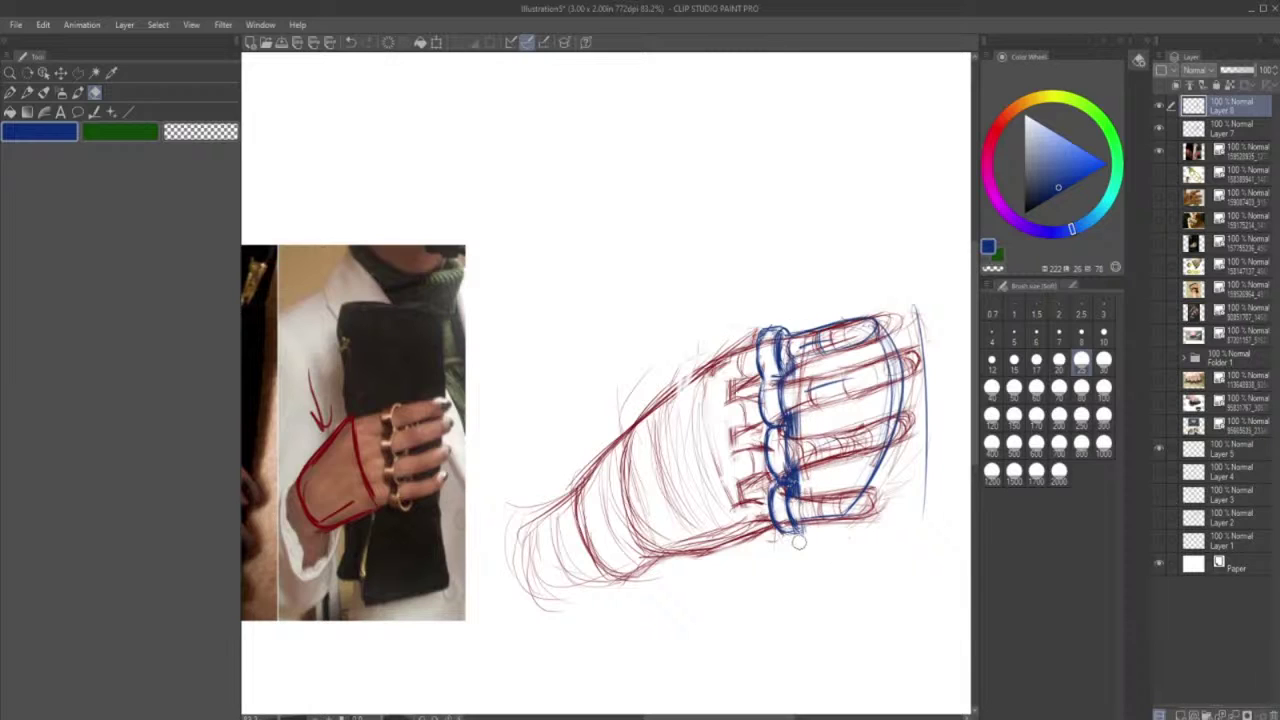
left_click(29, 92)
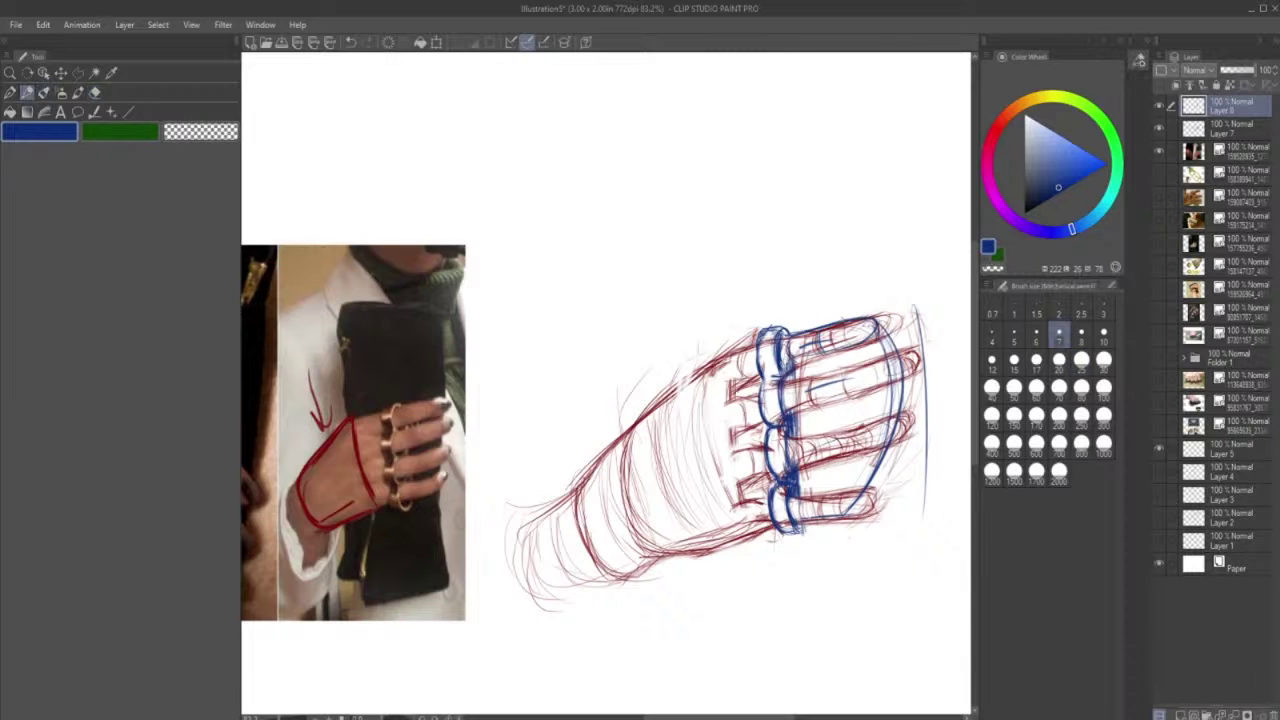
left_click_drag(795, 440, 797, 464)
left_click(352, 43)
left_click_drag(799, 354, 810, 520)
mouse_move(809, 354)
left_mouse_down()
mouse_move(819, 538)
mouse_move(798, 412)
mouse_move(818, 537)
left_mouse_up()
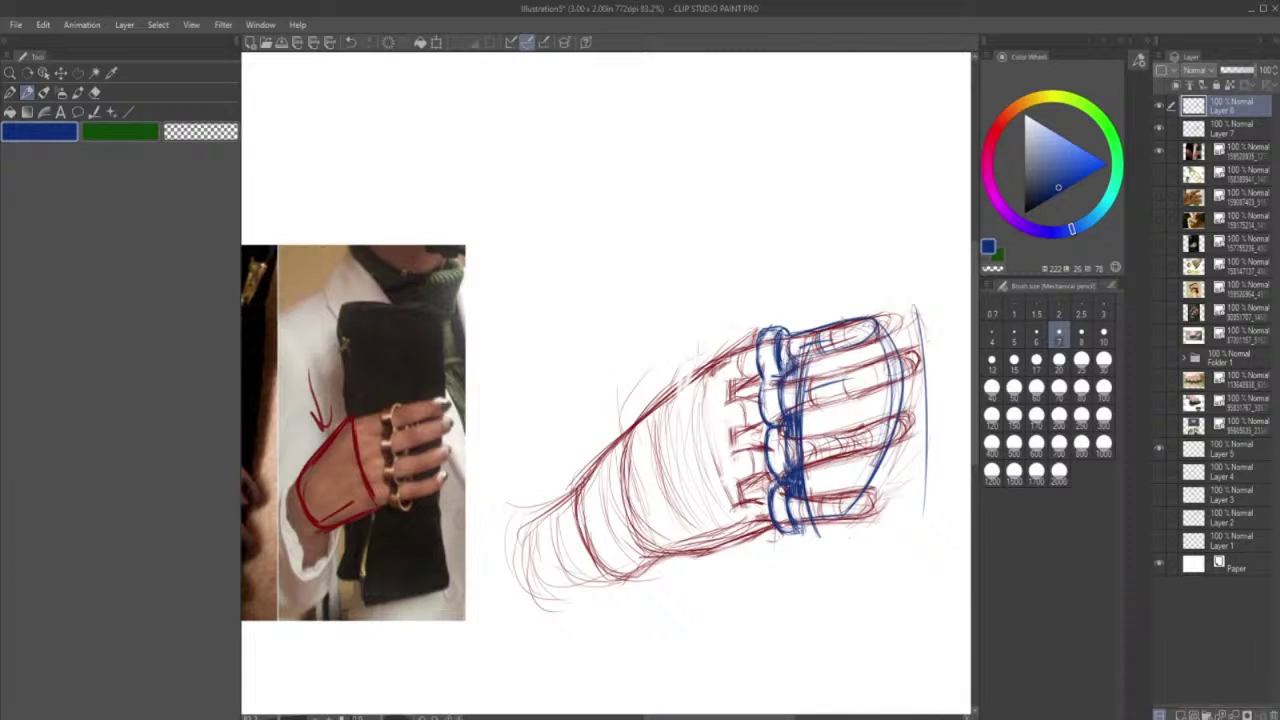
- Erase the blue fingertip arc and the blue outlines and marks along the fingers
left_click(95, 92)
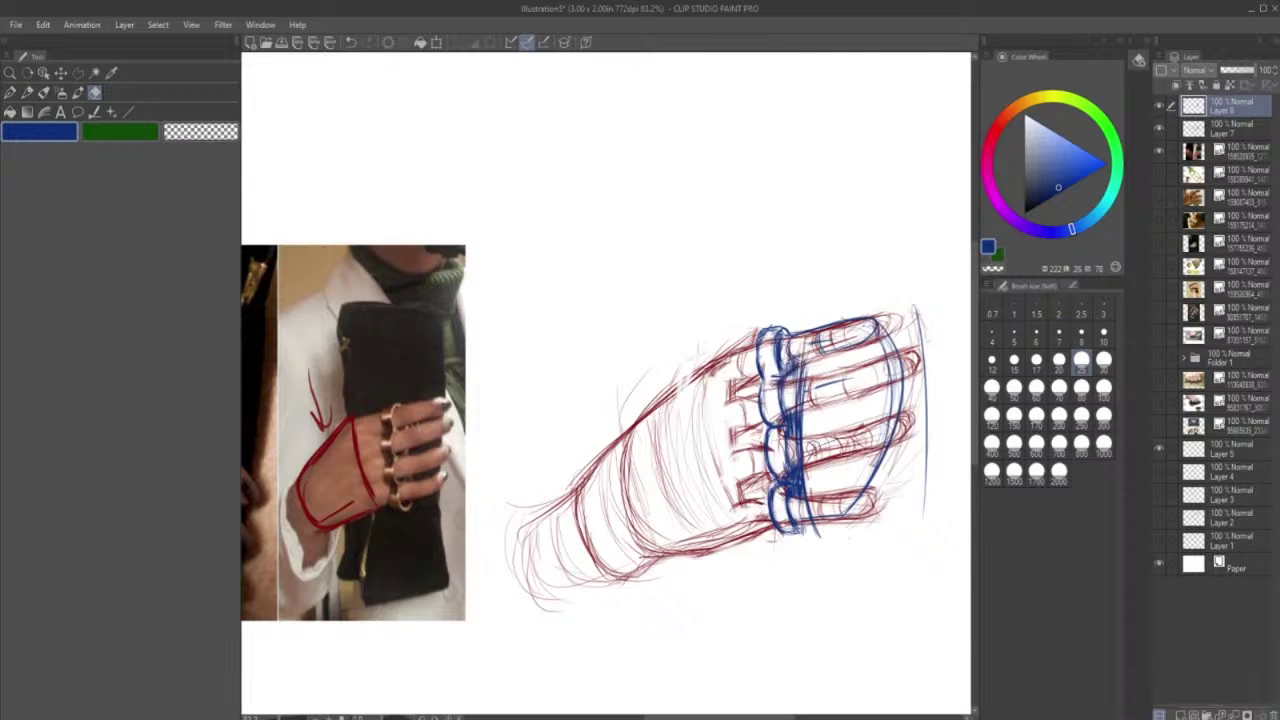
left_click_drag(801, 510, 839, 507)
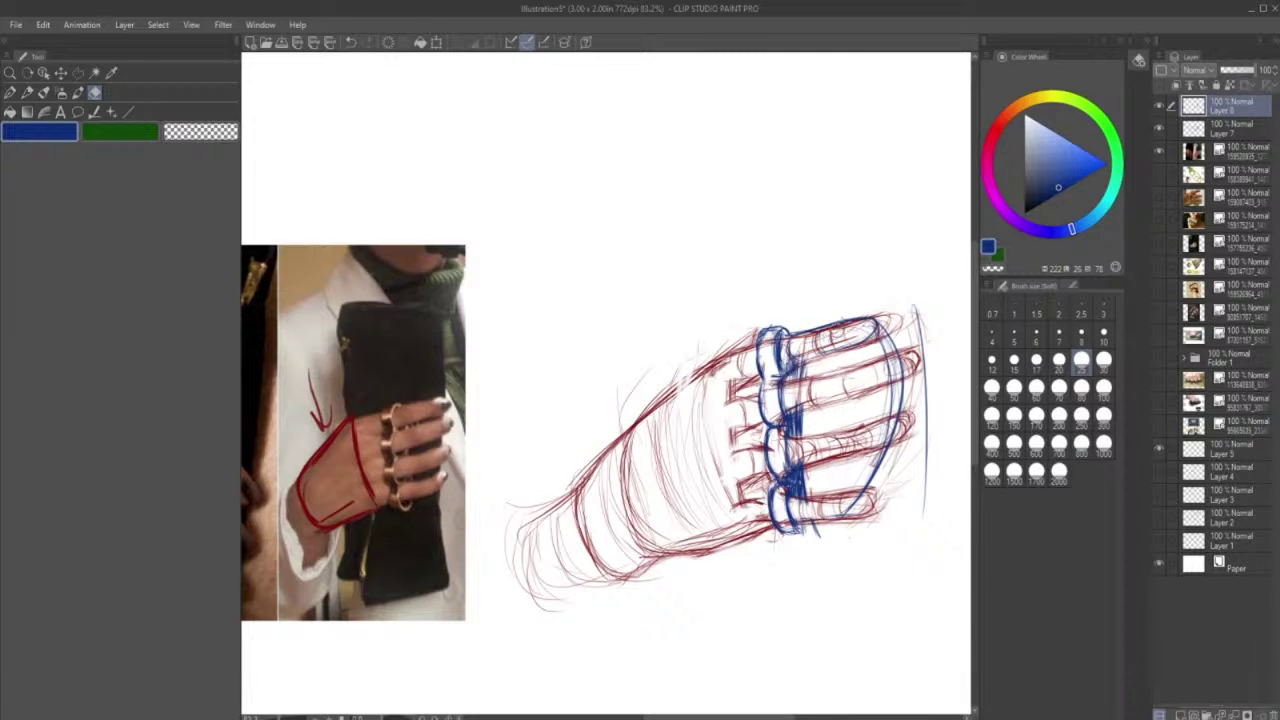
mouse_move(846, 506)
left_mouse_down()
mouse_move(888, 400)
mouse_move(898, 417)
left_mouse_up()
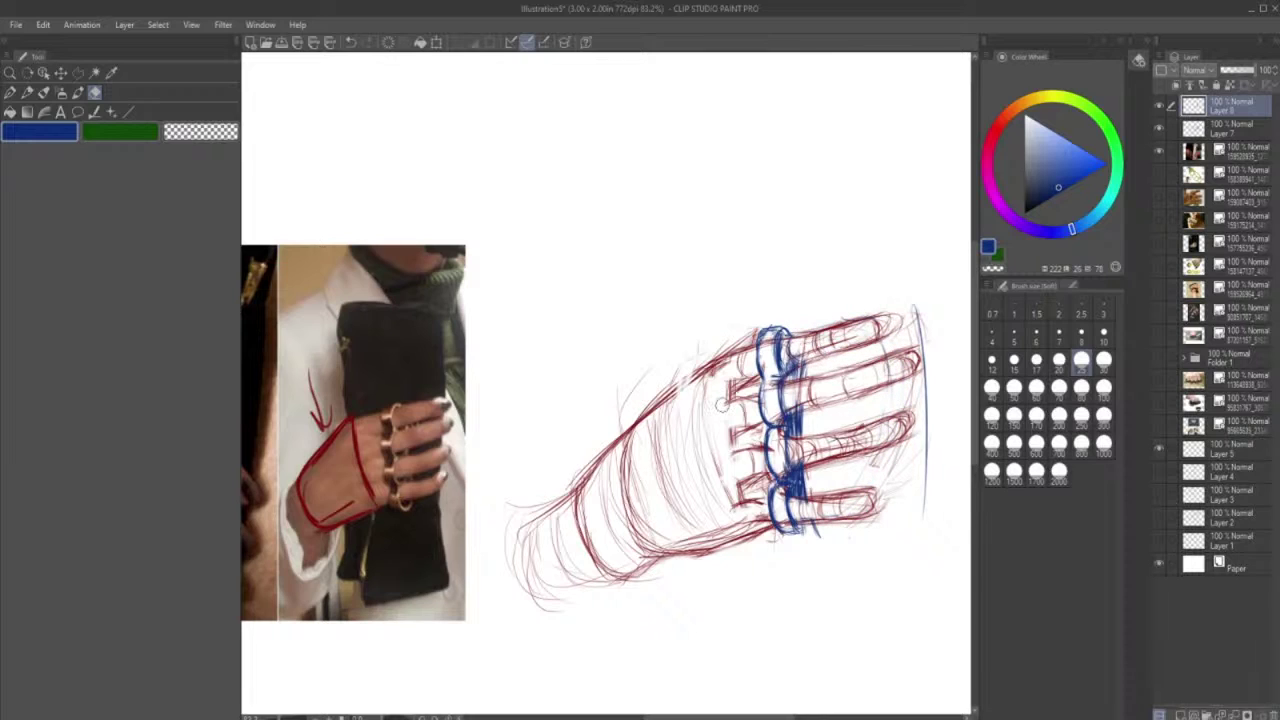
- Clean up the top ring by redrawing its curved blue edges and erasing stray lines inside it
left_click(33, 92)
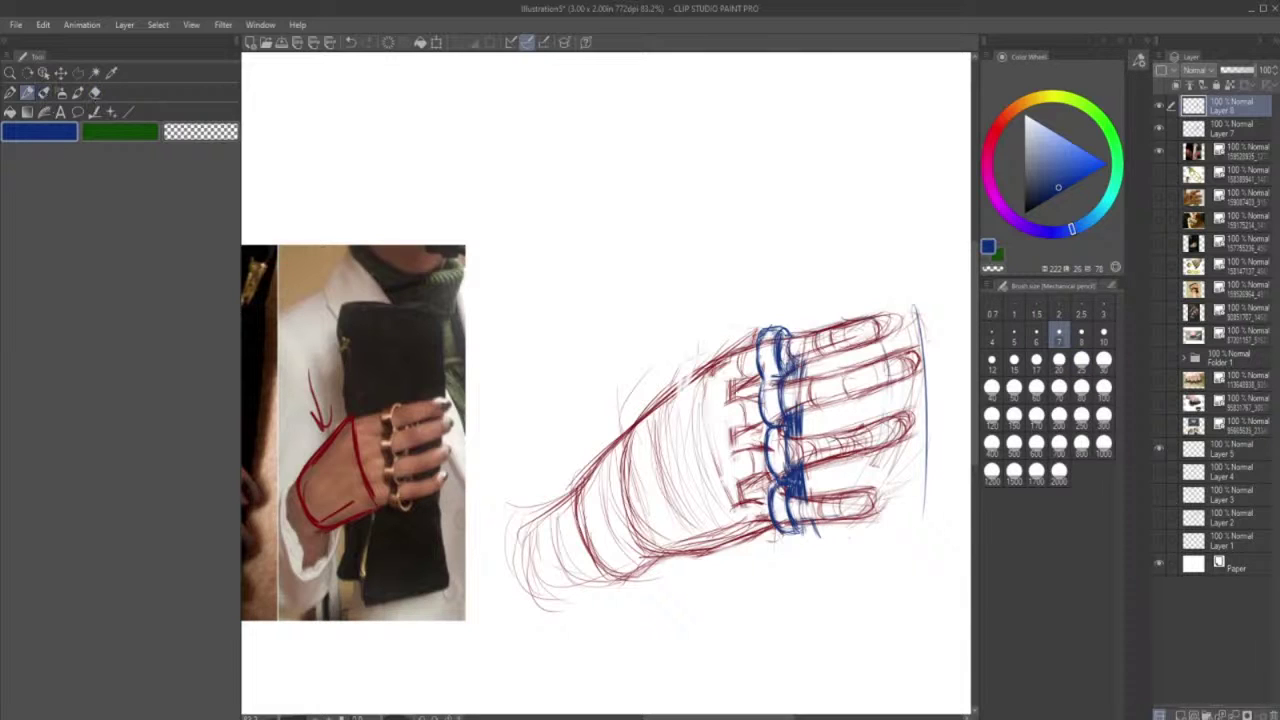
left_click_drag(766, 378, 780, 376)
left_click(95, 92)
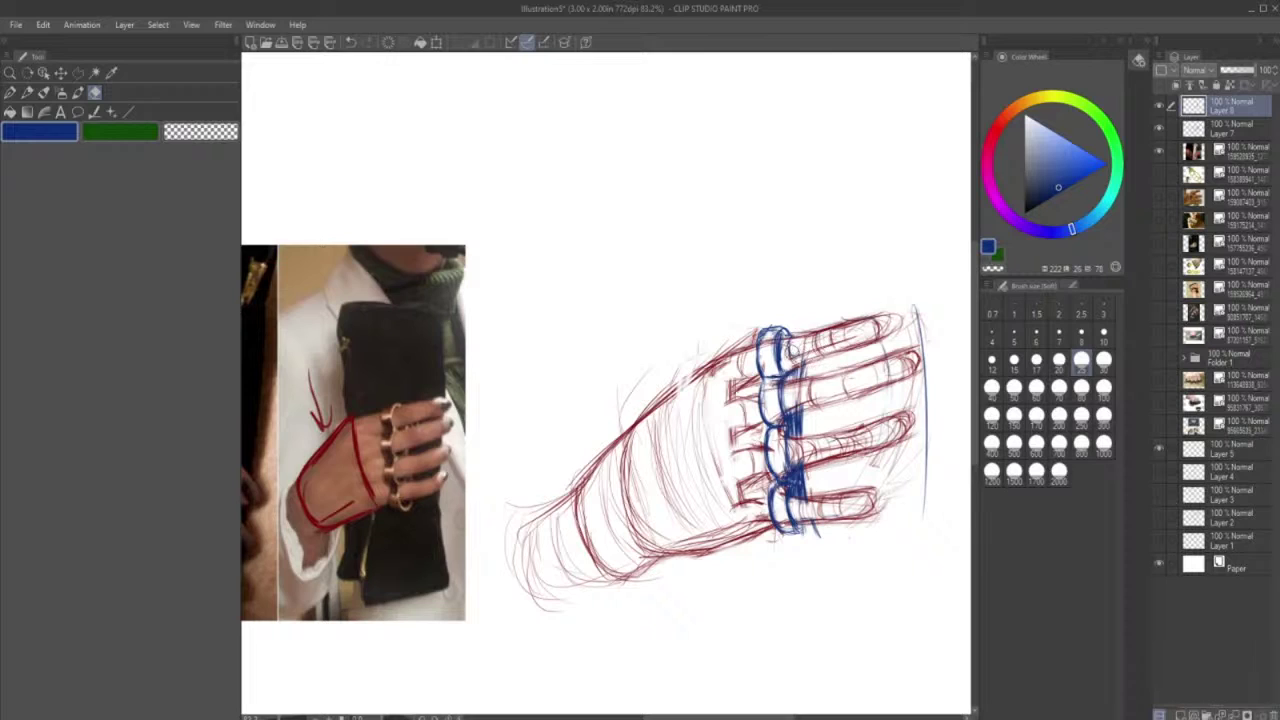
left_click(27, 92)
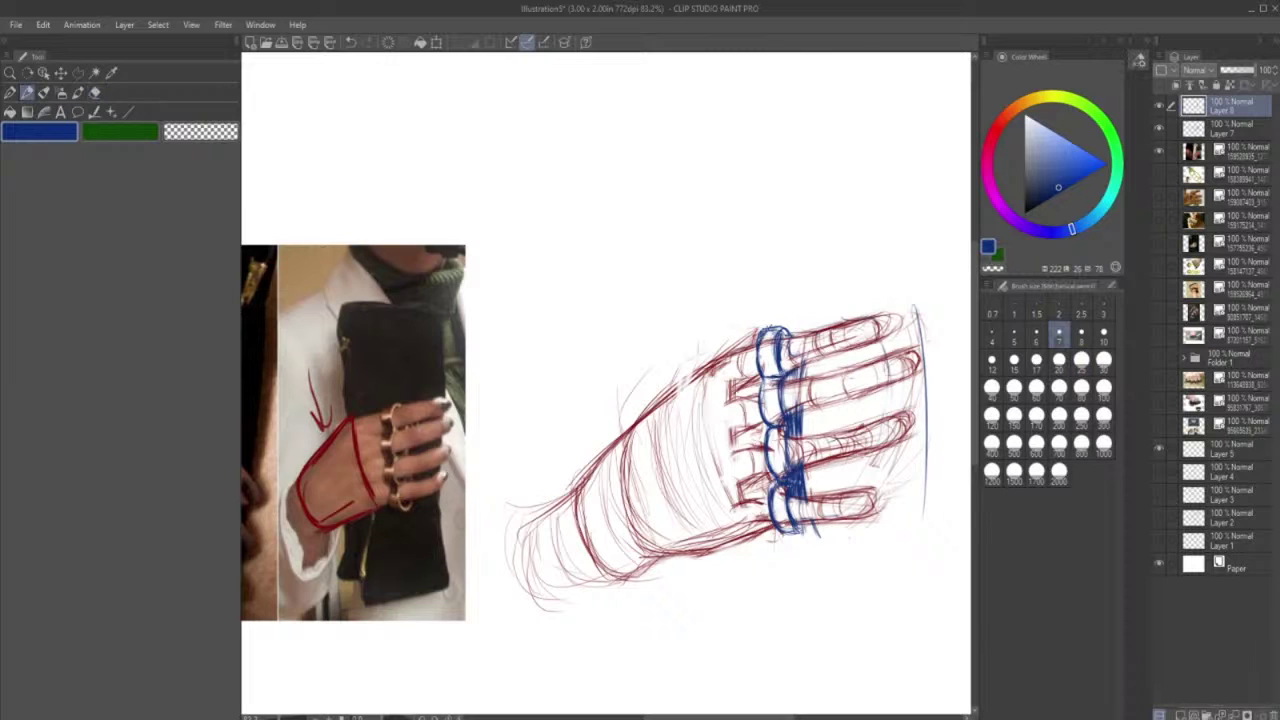
left_click_drag(757, 347, 764, 376)
- Reinforce the blue shading in the finger gaps and redraw the curved edges of the upper rings
left_click_drag(802, 366, 806, 462)
left_click_drag(763, 385, 779, 378)
mouse_move(767, 372)
left_mouse_down()
mouse_move(760, 437)
mouse_move(784, 522)
left_mouse_up()
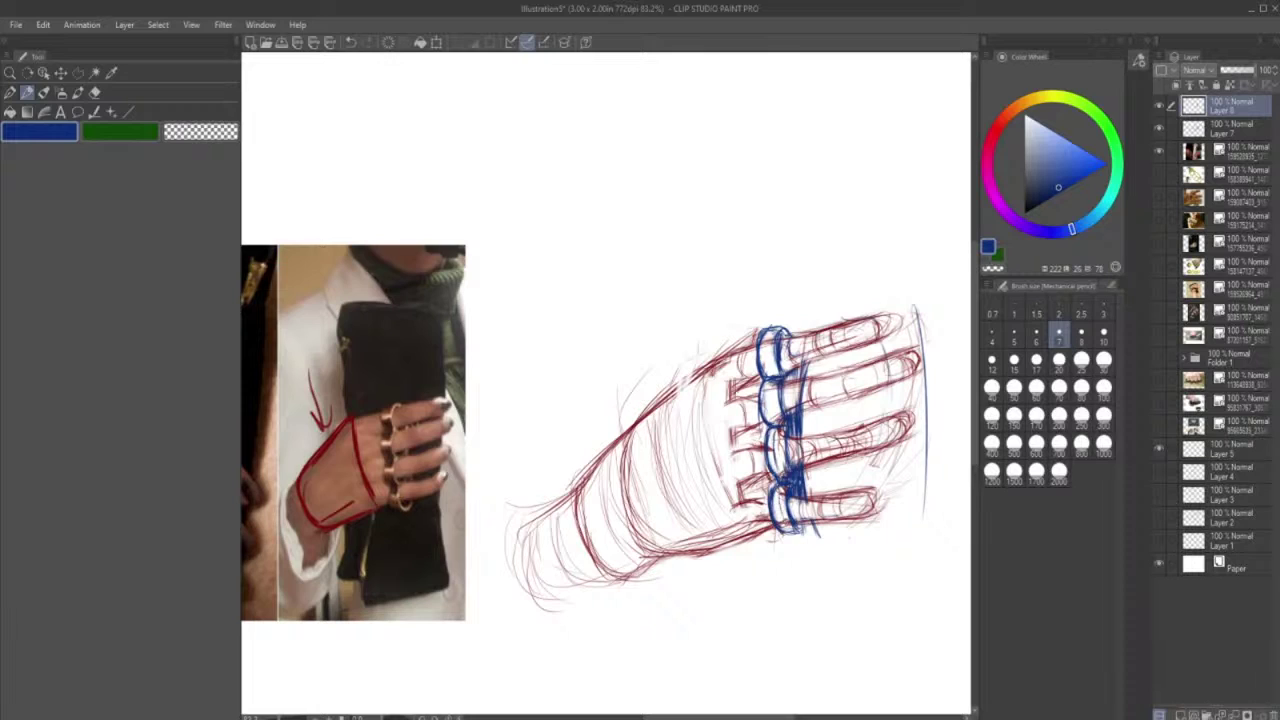
left_click_drag(770, 386, 774, 426)
left_click_drag(770, 344, 776, 374)
- Erase excess blue around the rings and redraw the second and bottom ring bands as one continuous row
left_click(95, 92)
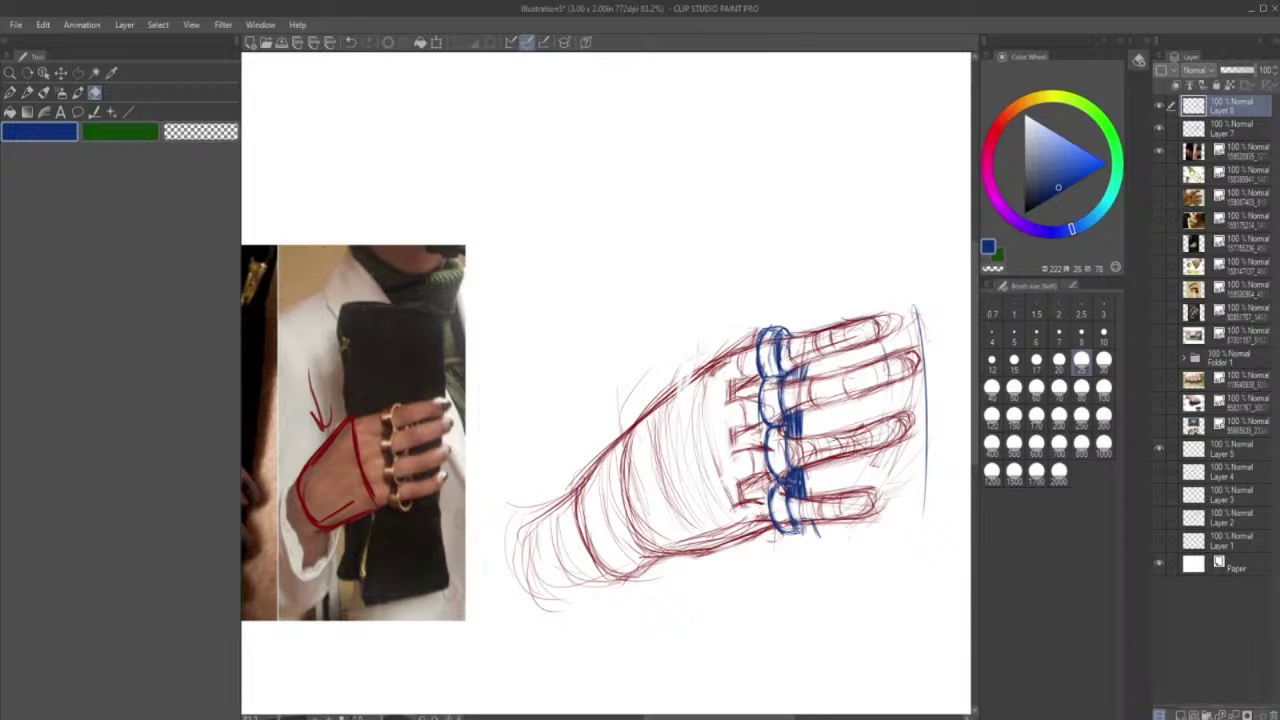
left_click(28, 92)
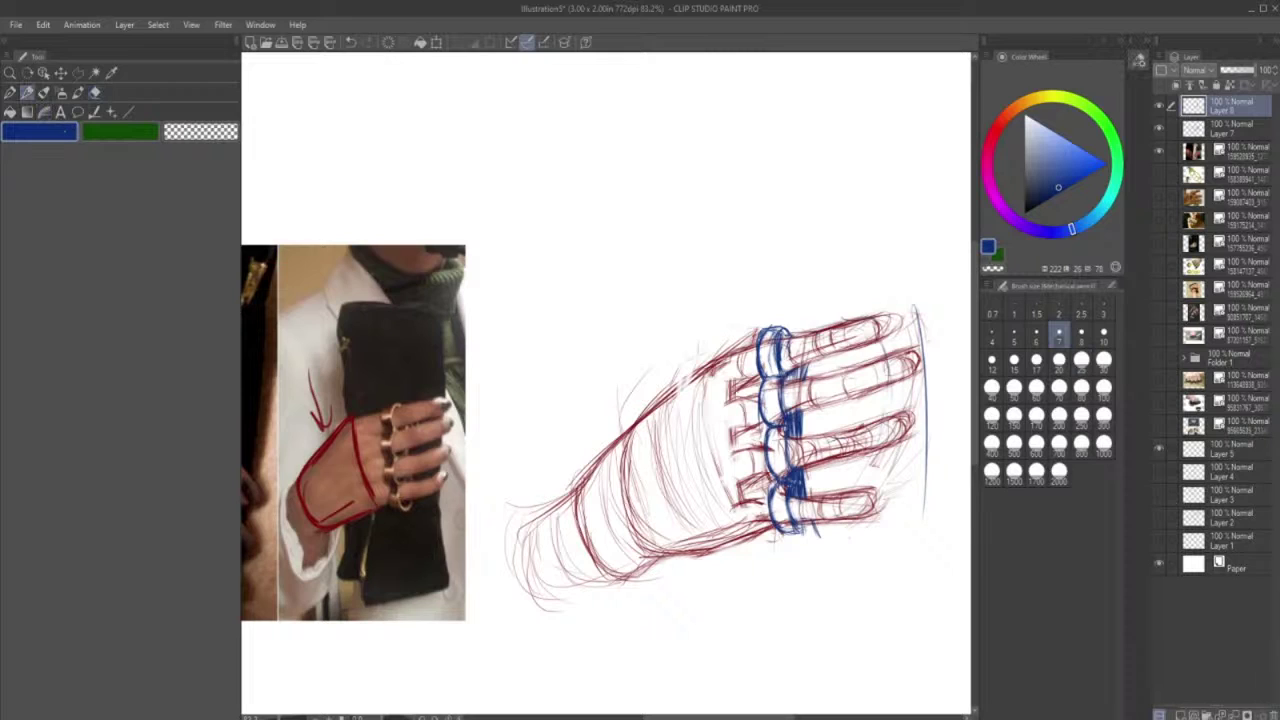
mouse_move(782, 385)
left_mouse_down()
mouse_move(780, 414)
mouse_move(782, 376)
left_mouse_up()
mouse_move(778, 481)
left_mouse_down()
mouse_move(770, 498)
mouse_move(790, 532)
left_mouse_up()
left_click_drag(797, 516, 801, 536)
mouse_move(789, 330)
left_mouse_down()
mouse_move(772, 418)
mouse_move(790, 536)
left_mouse_up()
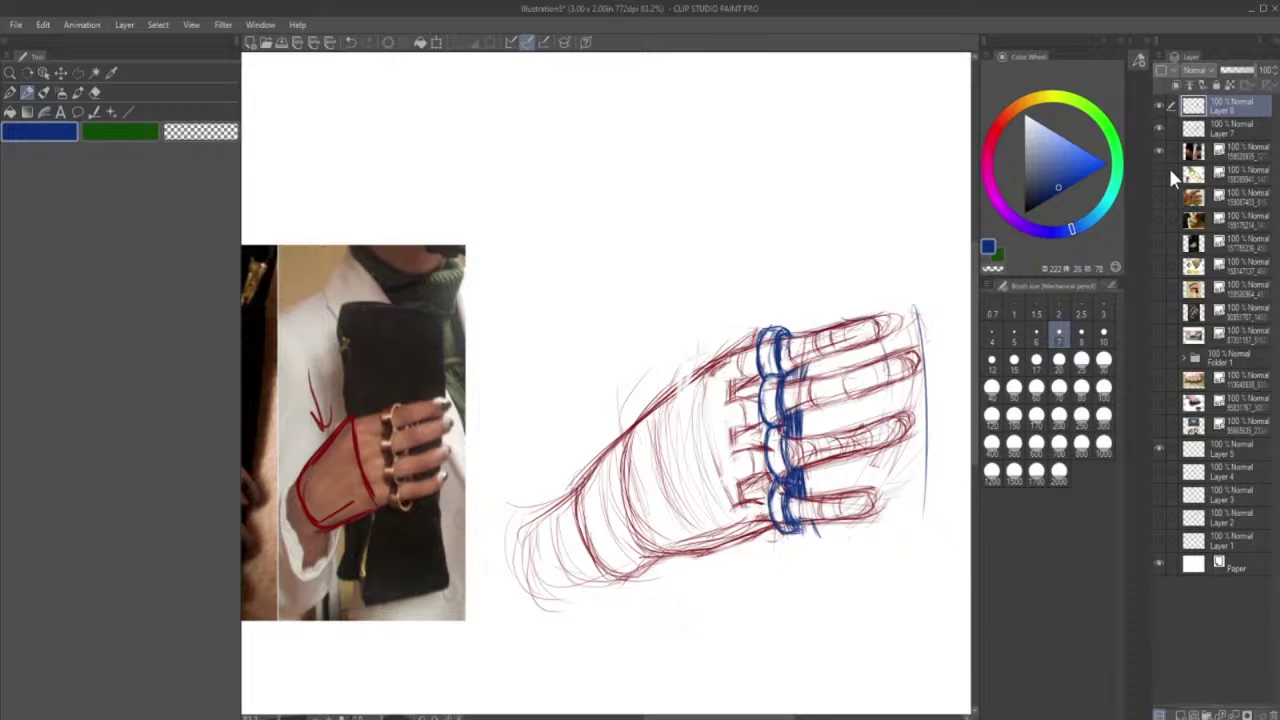
- On Layer 7, erase the heavy red marks between the knuckles and the stray lines around the fingertips
left_click(1215, 128)
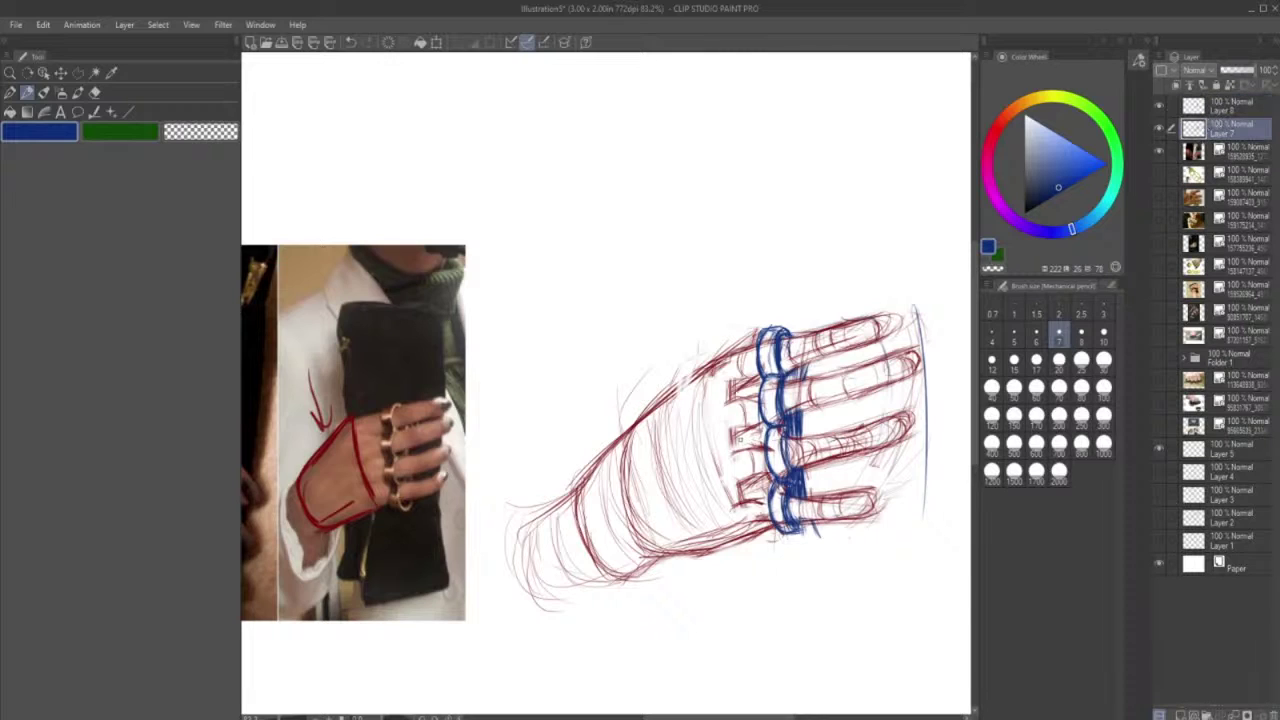
left_click(99, 92)
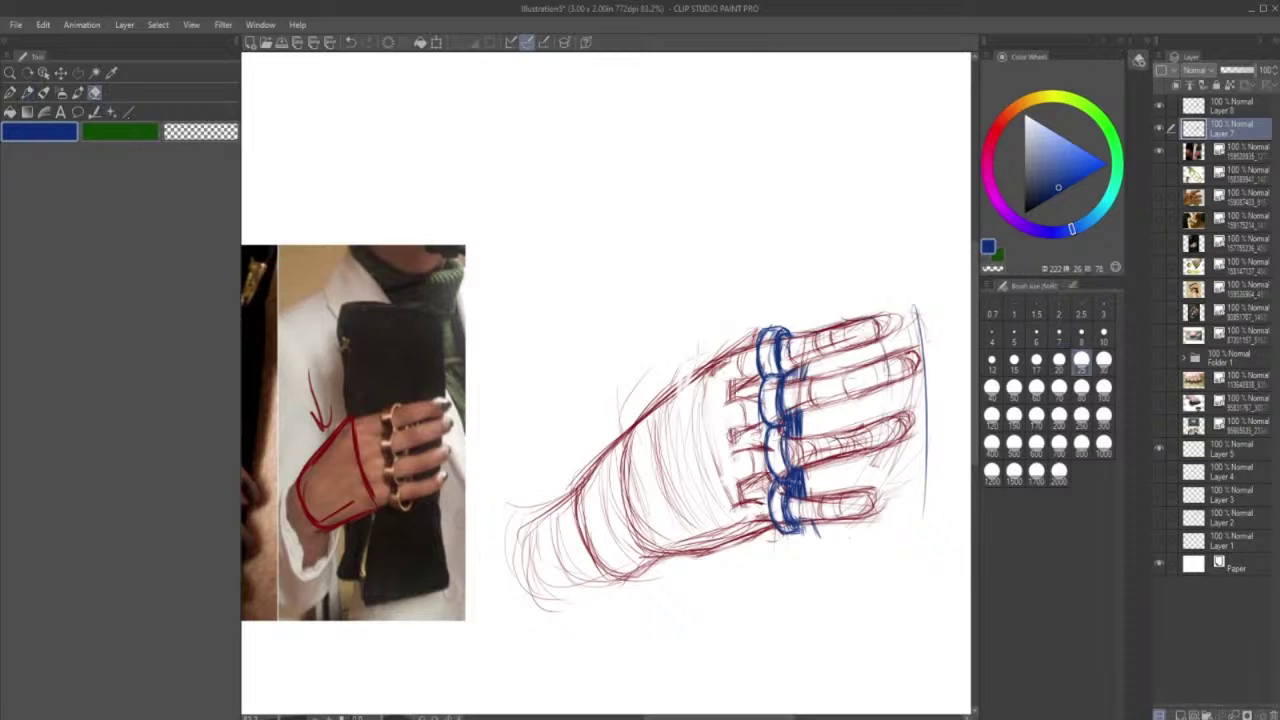
left_click_drag(730, 388, 749, 389)
mouse_move(750, 485)
left_mouse_down()
mouse_move(735, 494)
mouse_move(762, 486)
left_mouse_up()
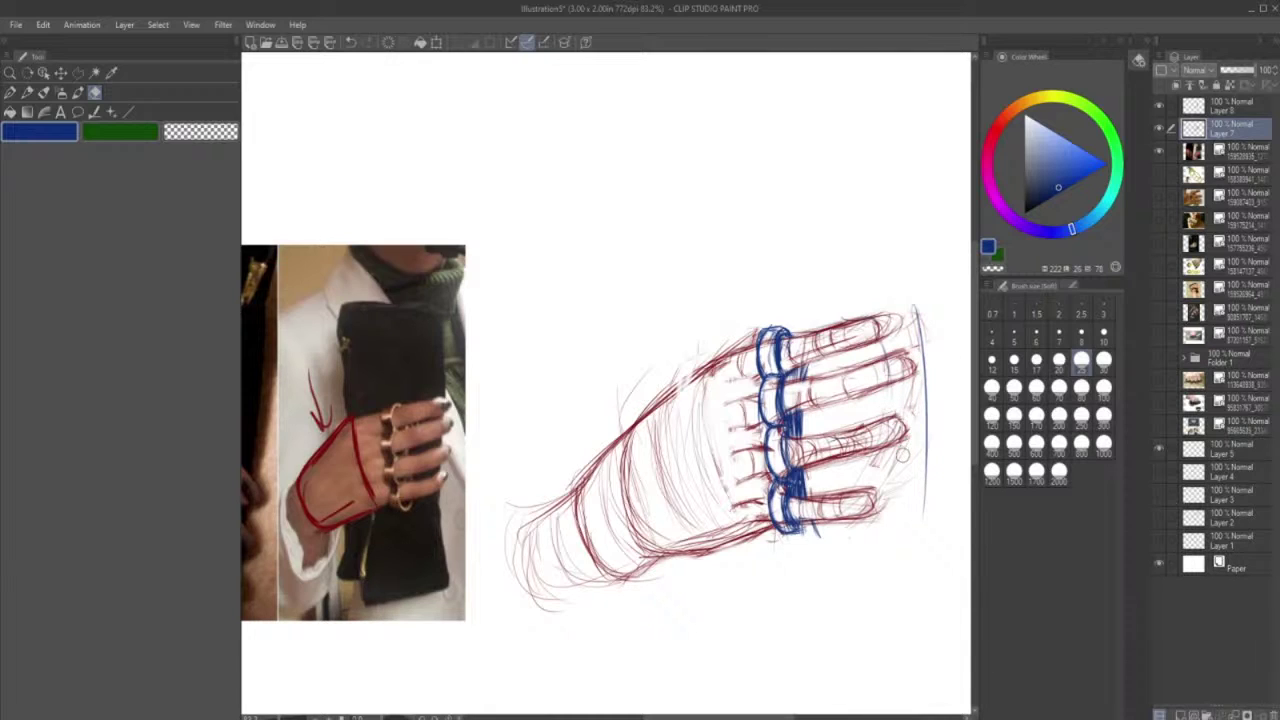
- Sample the sketch's dark red and add curved contour lines across the back of the hand
left_click(28, 93)
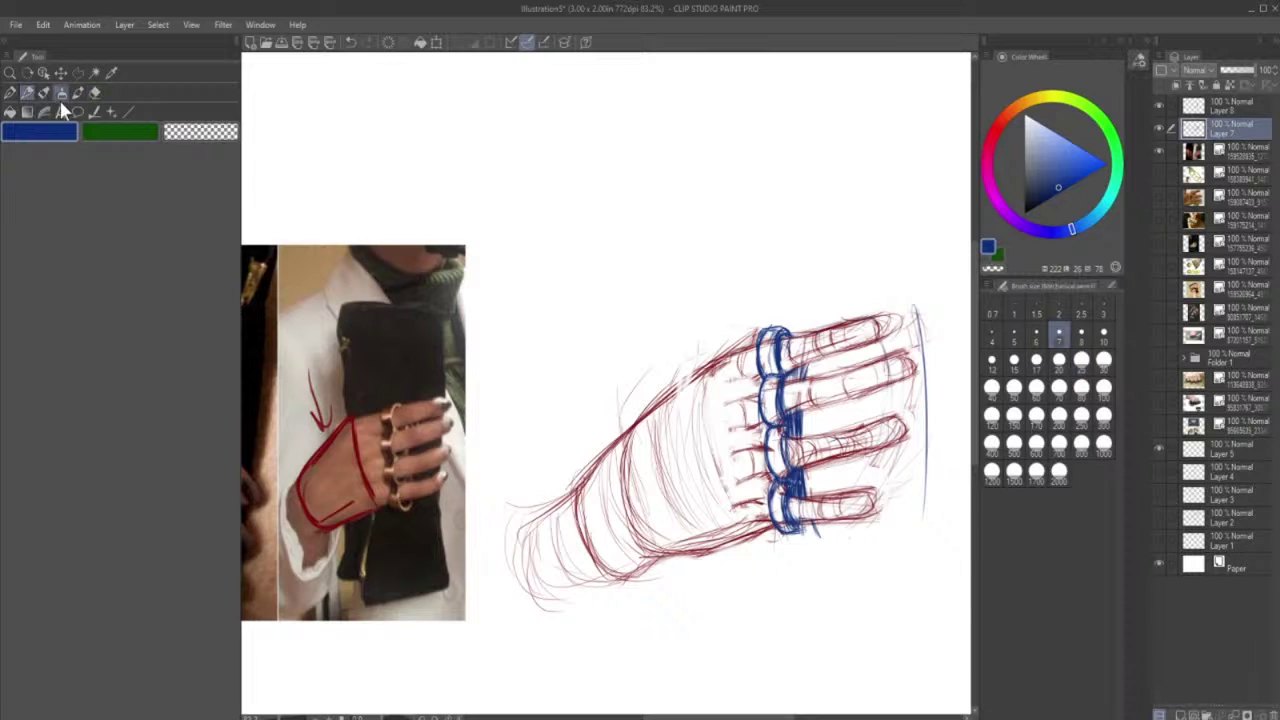
left_click_drag(846, 497, 856, 516)
left_click(350, 42)
left_click(838, 324, "alt")
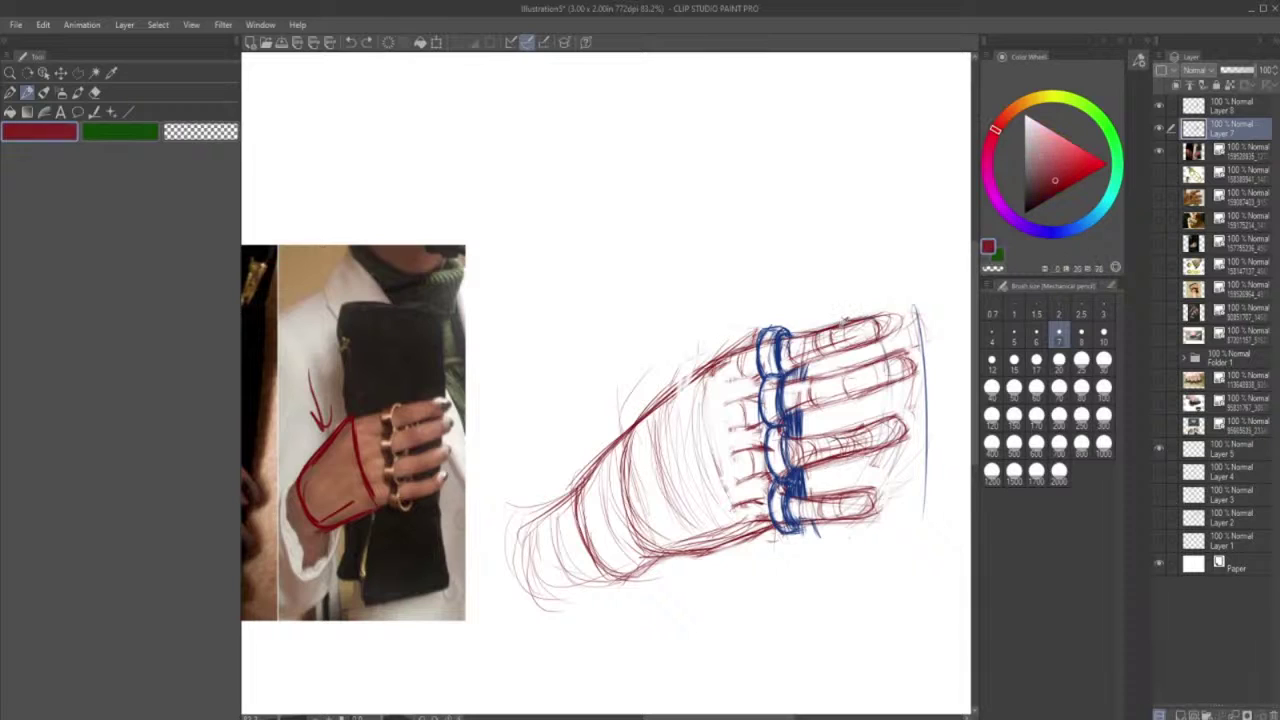
left_click(843, 322, "alt")
left_click(840, 324, "alt")
mouse_move(664, 402)
left_mouse_down()
mouse_move(697, 376)
mouse_move(661, 446)
mouse_move(683, 526)
mouse_move(701, 528)
left_mouse_up()
left_click_drag(662, 408, 683, 501)
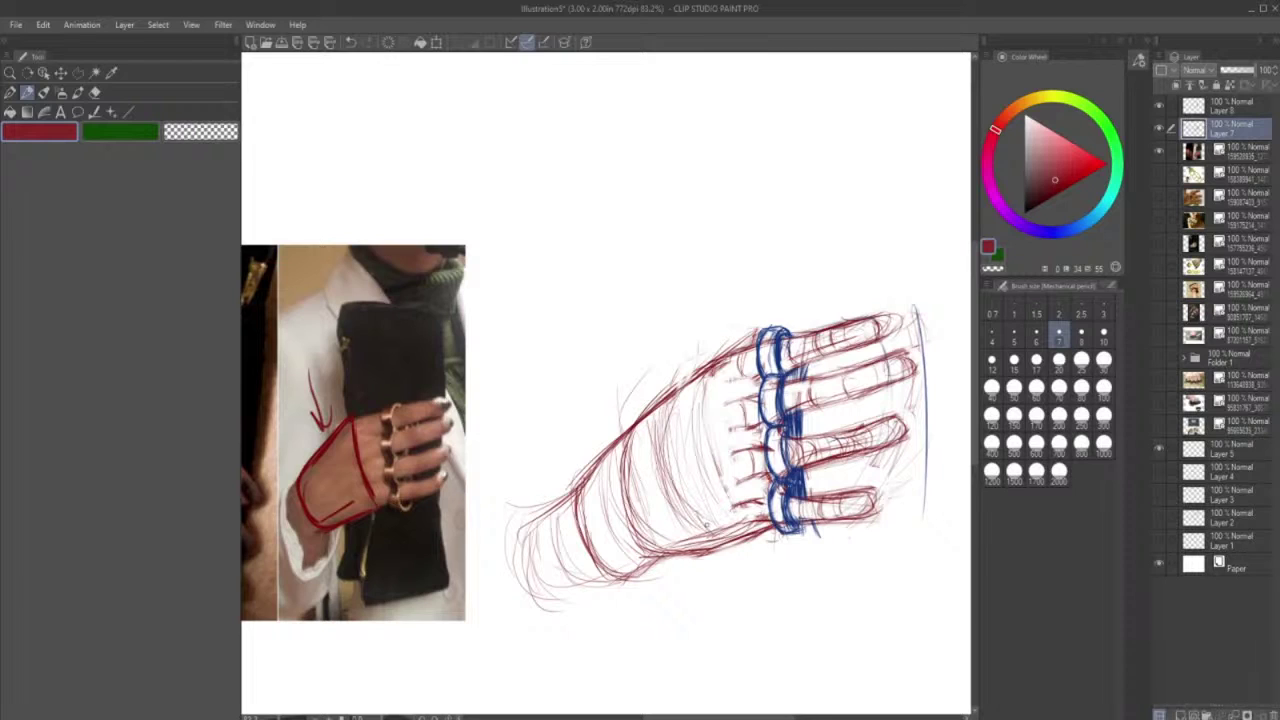
- Add more red contour lines to the hand, then extend the lower wrist outline and round off the forearm's end
left_click_drag(696, 398, 672, 508)
left_click_drag(645, 450, 668, 522)
mouse_move(576, 490)
left_mouse_down()
mouse_move(516, 528)
mouse_move(500, 556)
mouse_move(526, 606)
mouse_move(612, 592)
mouse_move(590, 632)
left_mouse_up()
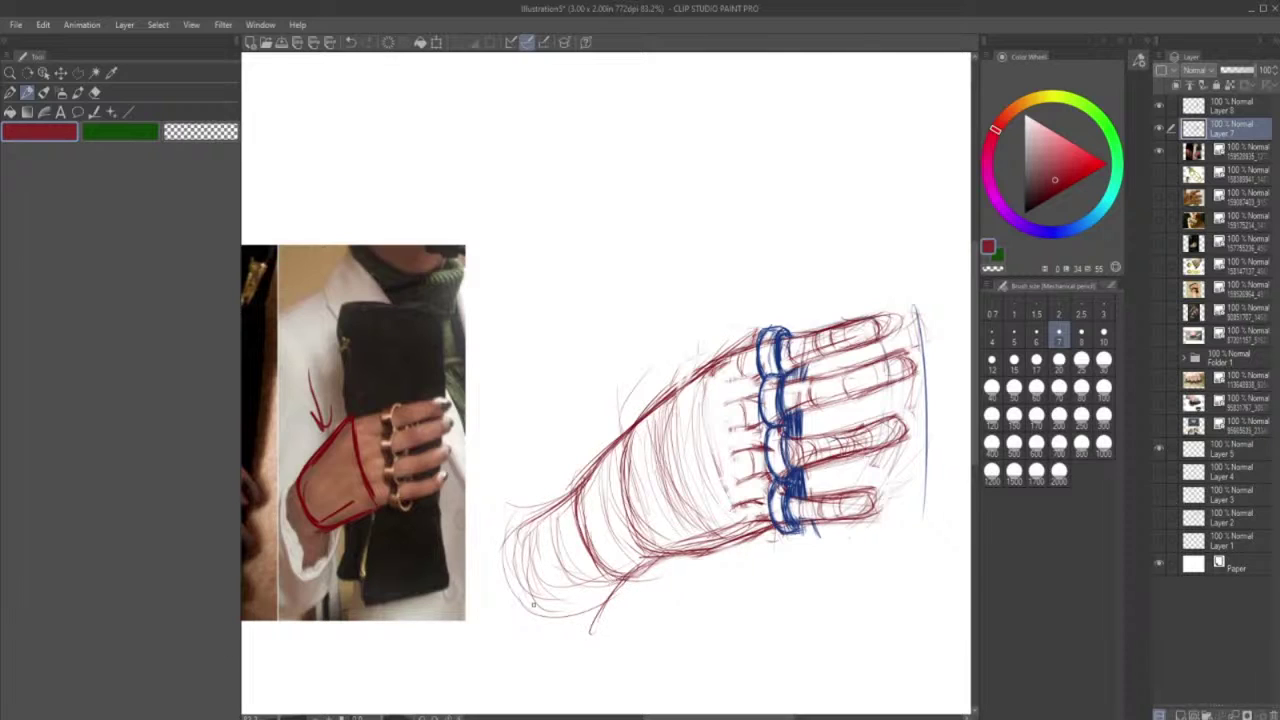
mouse_move(512, 590)
left_mouse_down()
mouse_move(522, 530)
mouse_move(509, 588)
mouse_move(606, 608)
mouse_move(678, 529)
mouse_move(740, 512)
left_mouse_up()
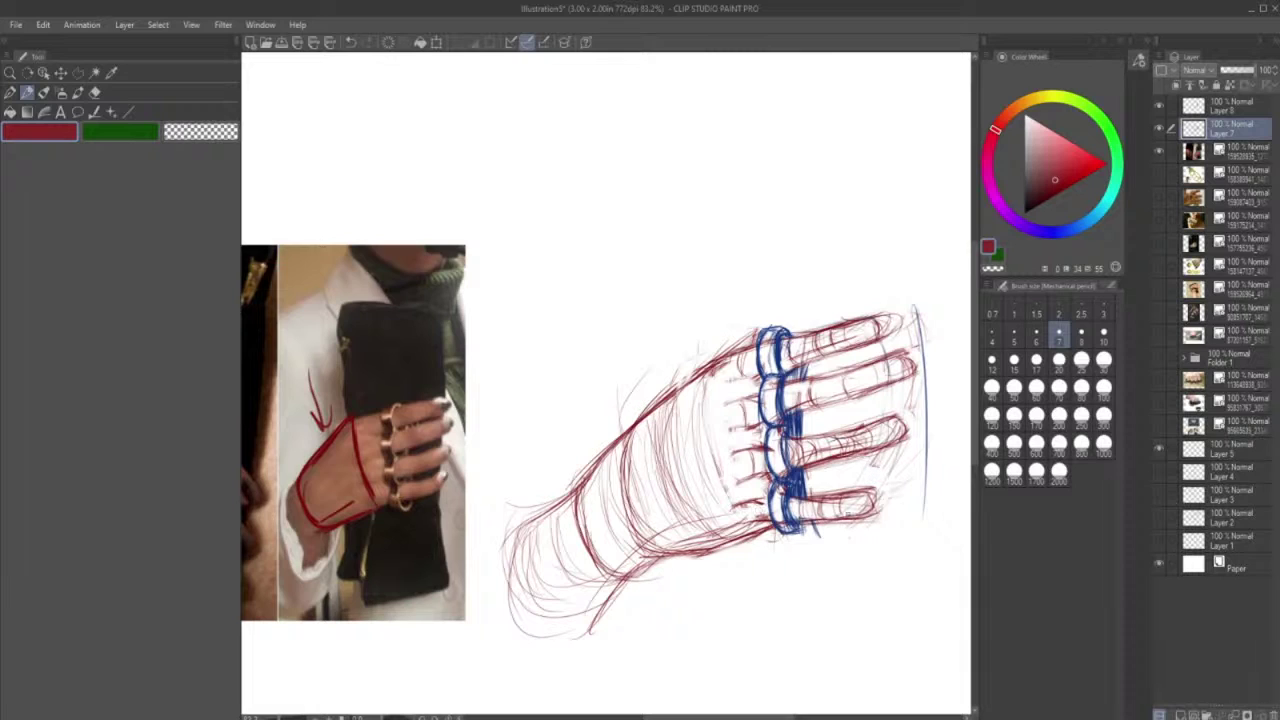
- Erase the red construction lines inside the bottom finger and at the base of the second finger
left_click(96, 92)
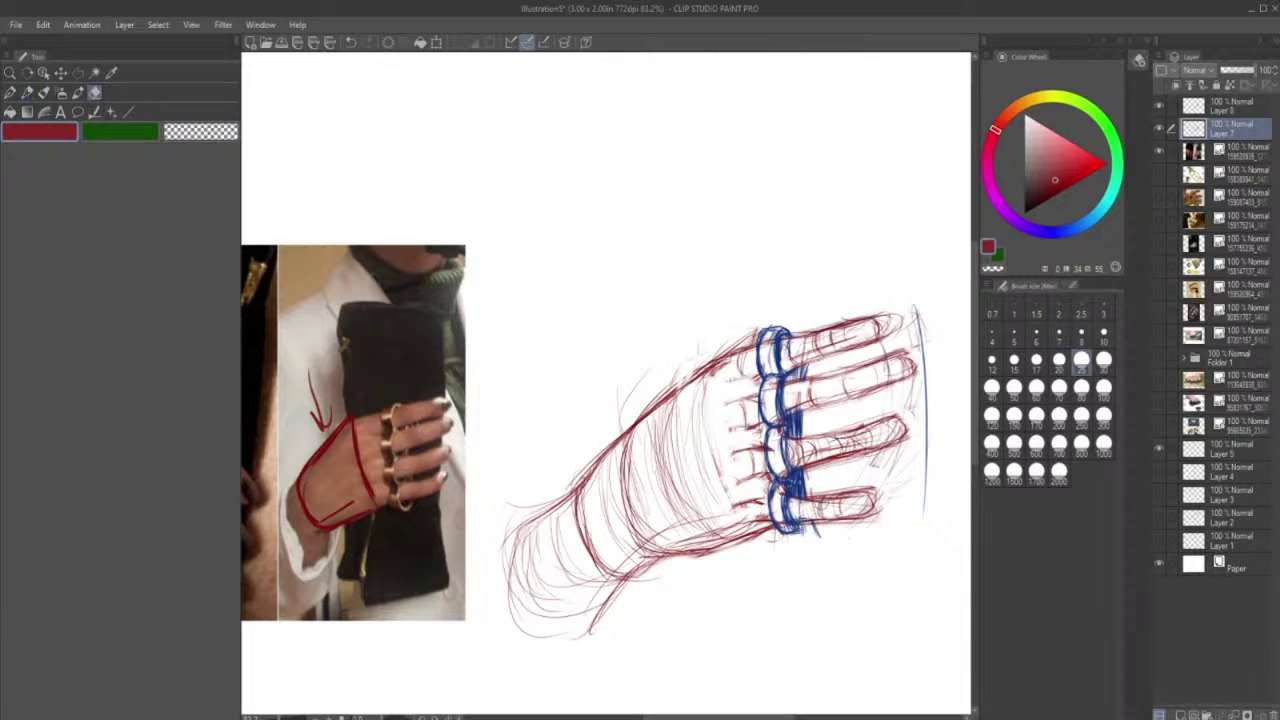
mouse_move(811, 510)
left_mouse_down()
mouse_move(884, 489)
mouse_move(881, 512)
mouse_move(884, 499)
mouse_move(837, 530)
mouse_move(887, 505)
left_mouse_up()
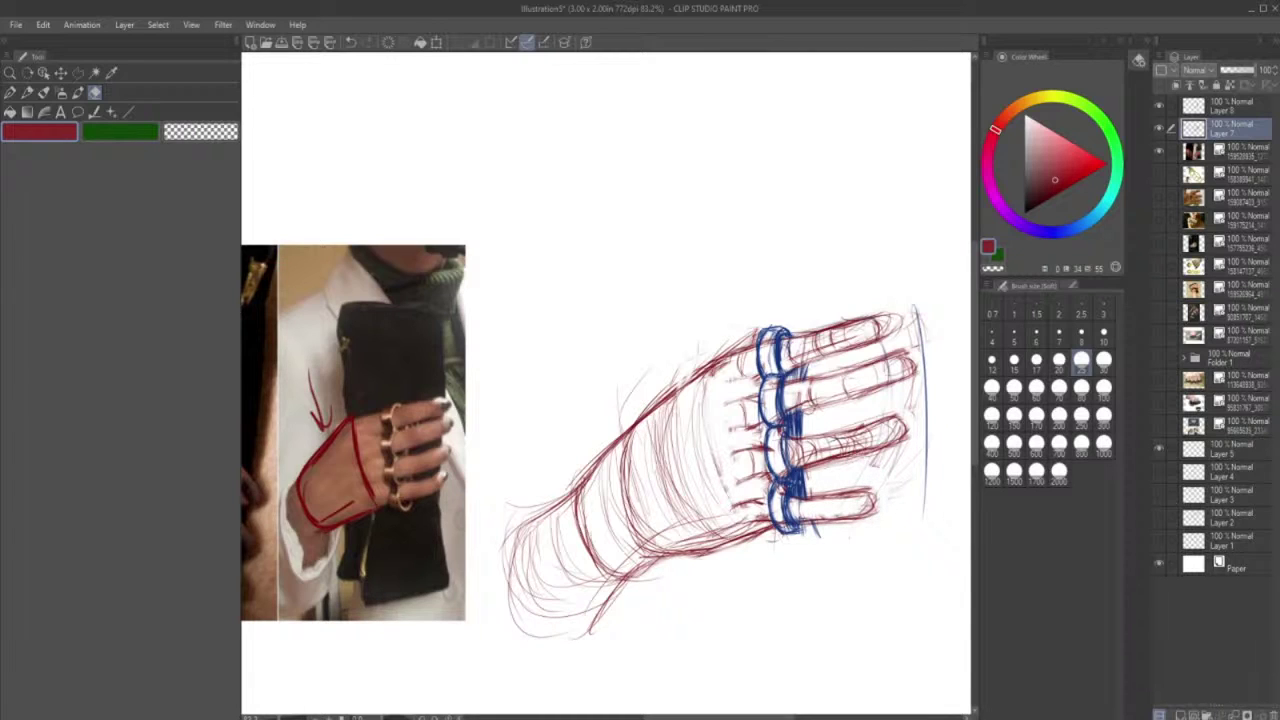
mouse_move(794, 403)
left_mouse_down()
mouse_move(808, 388)
mouse_move(795, 403)
mouse_move(806, 401)
left_mouse_up()
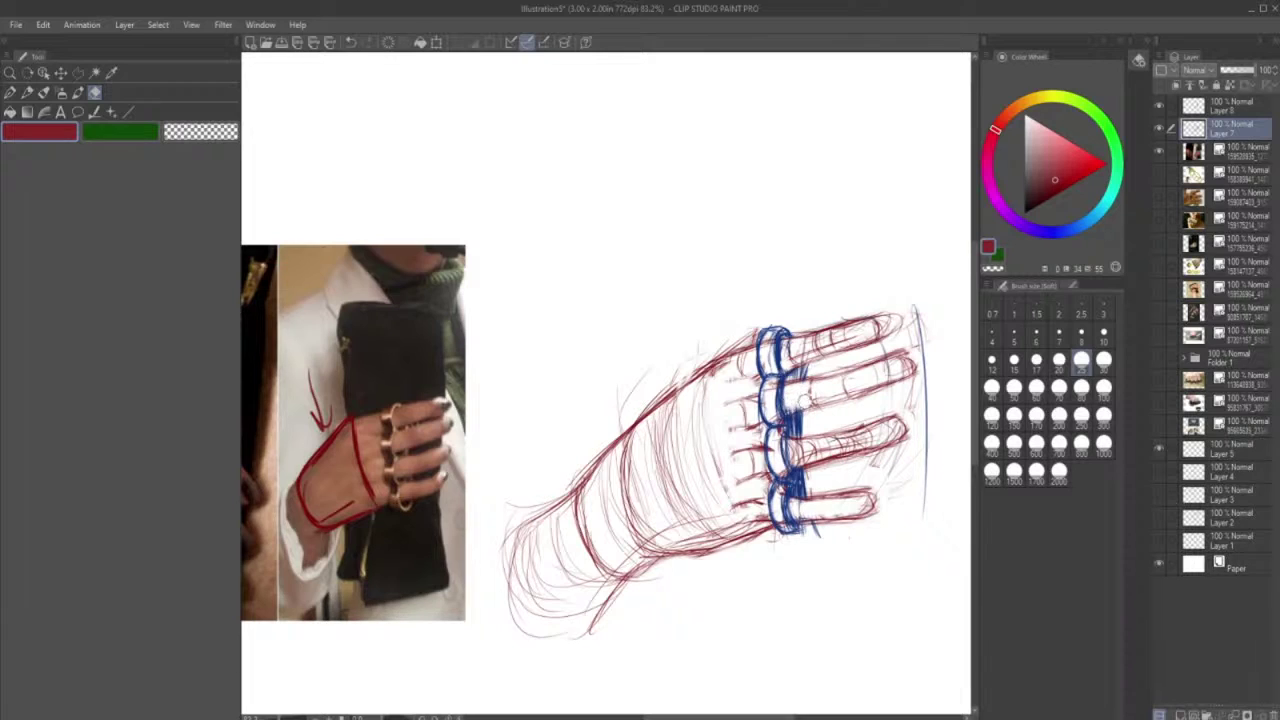
left_click(30, 92)
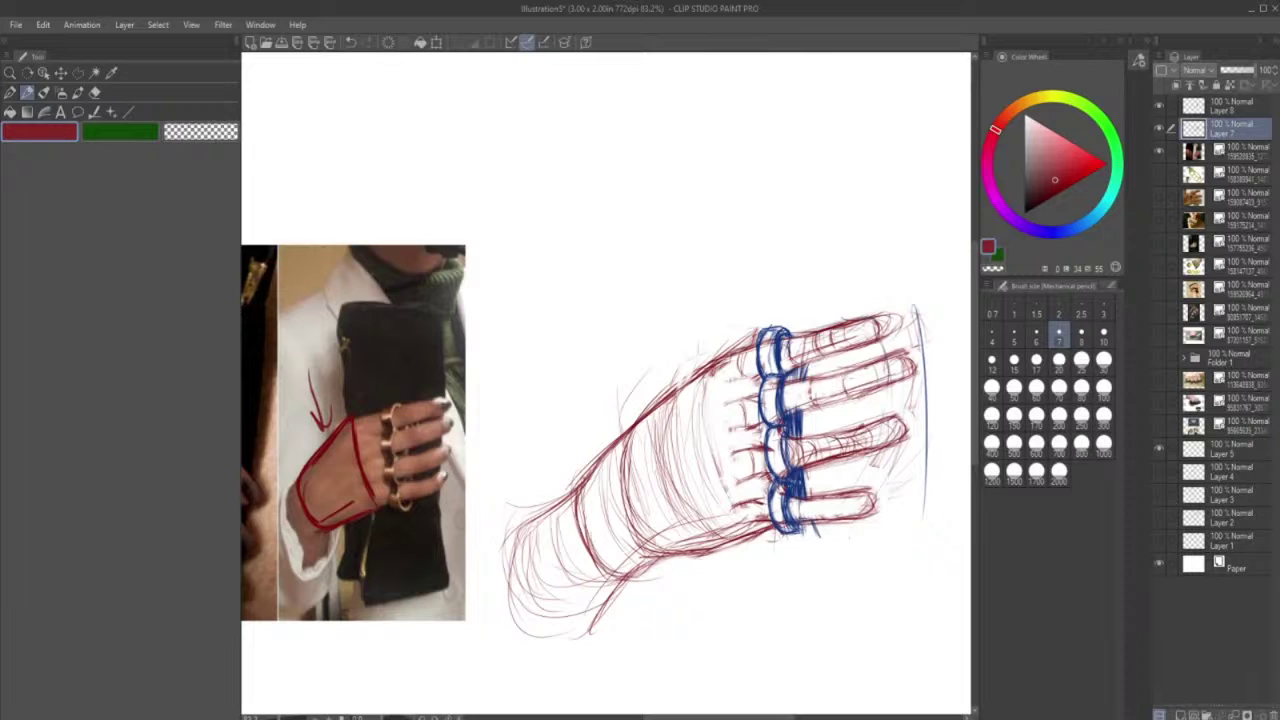
- Draw short red joint lines across the fingers to mark the segments beyond the rings
left_click_drag(815, 380, 879, 361)
mouse_move(857, 430)
left_mouse_down()
mouse_move(863, 449)
mouse_move(896, 434)
left_mouse_up()
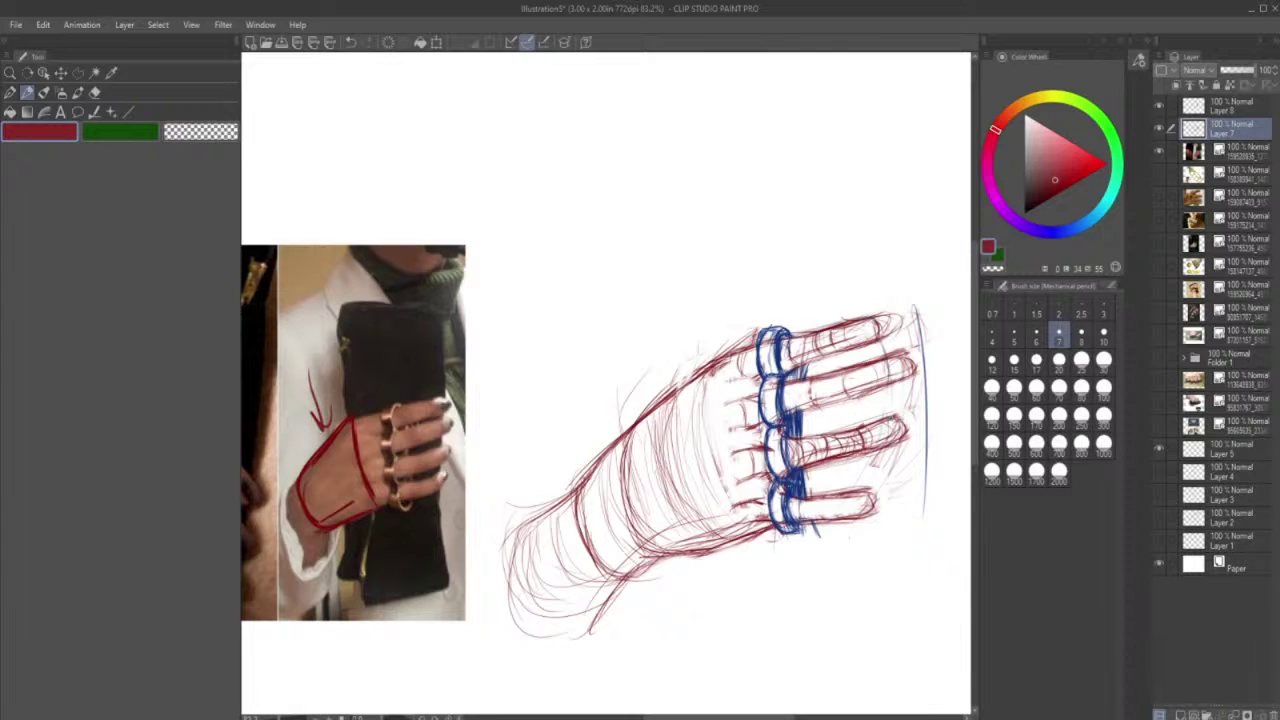
left_click_drag(836, 498, 837, 520)
left_click_drag(809, 500, 810, 523)
- On Layer 8, erase the stray blue mark beneath the lowest ring
left_click(95, 92)
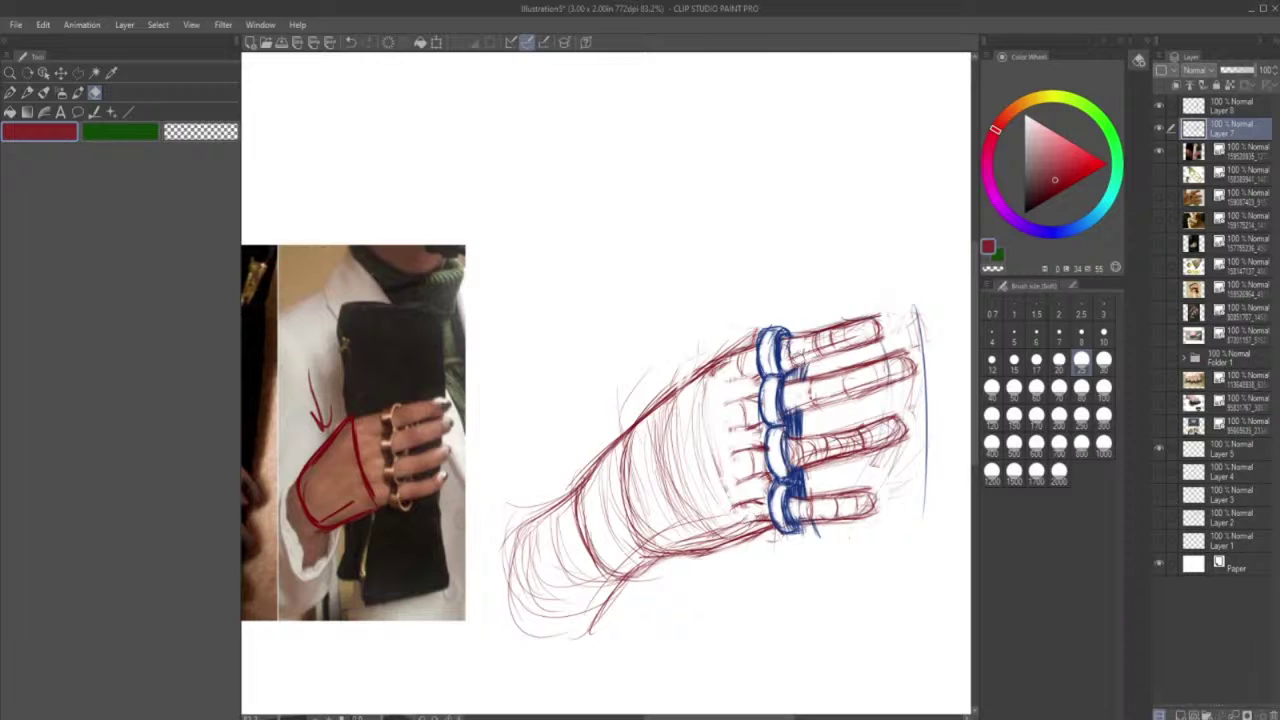
left_click(1209, 102)
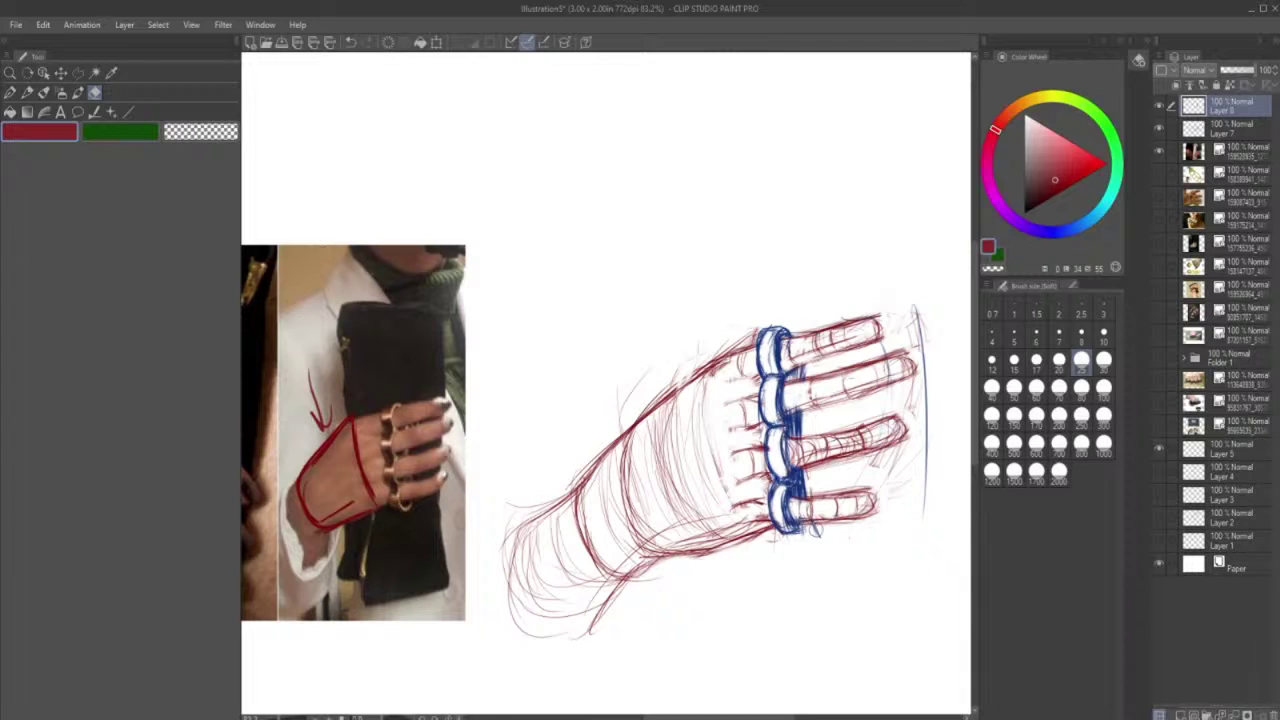
left_click(27, 91)
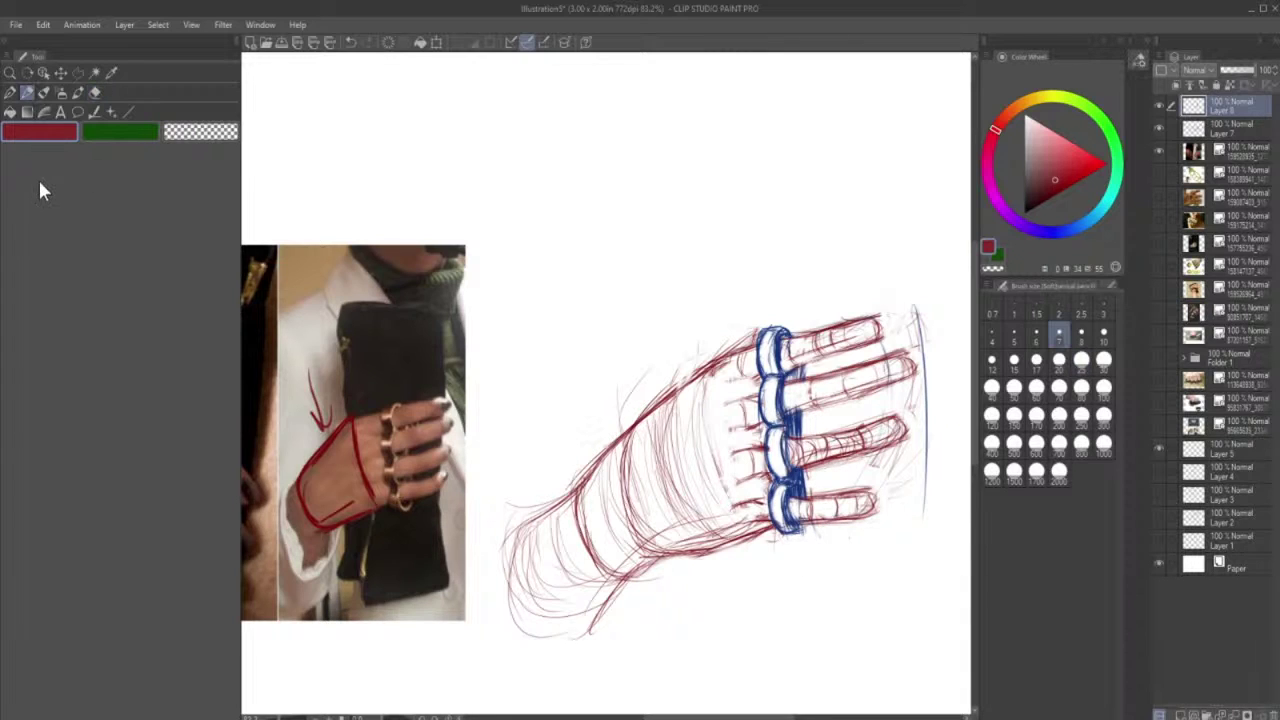
- On Layer 7, reinforce the second finger's red lines and erase the heavy marks inside the third finger
left_click(1215, 130)
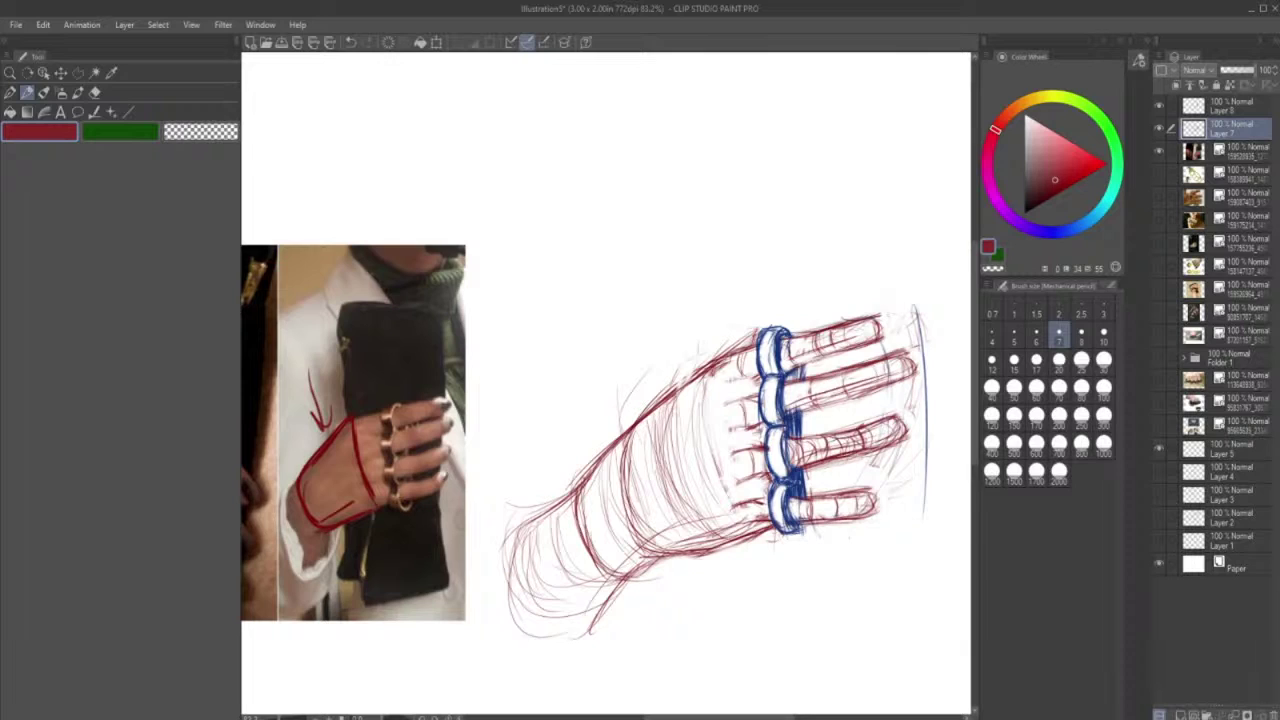
mouse_move(799, 415)
left_mouse_down()
mouse_move(857, 393)
mouse_move(859, 369)
left_mouse_up()
left_click(98, 92)
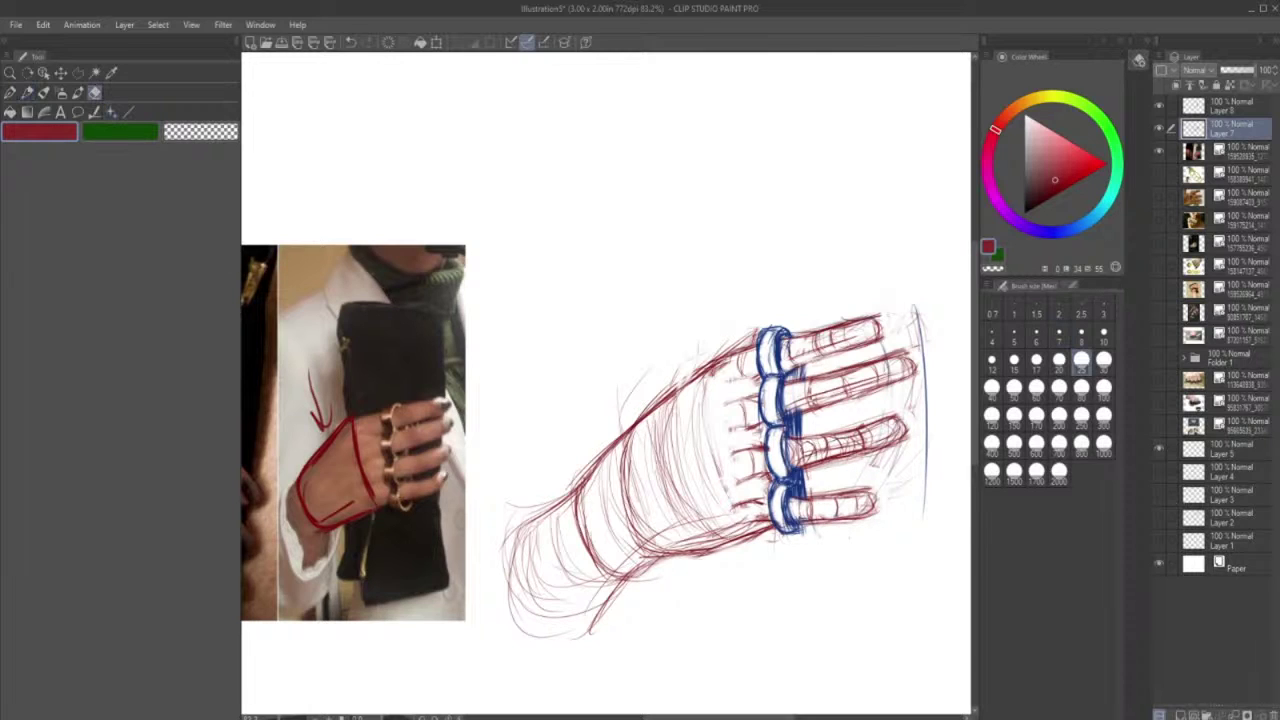
mouse_move(798, 447)
left_mouse_down()
mouse_move(803, 457)
mouse_move(802, 443)
mouse_move(798, 455)
mouse_move(875, 439)
mouse_move(845, 447)
mouse_move(813, 443)
mouse_move(890, 426)
mouse_move(806, 448)
mouse_move(882, 426)
left_mouse_up()
key("p")
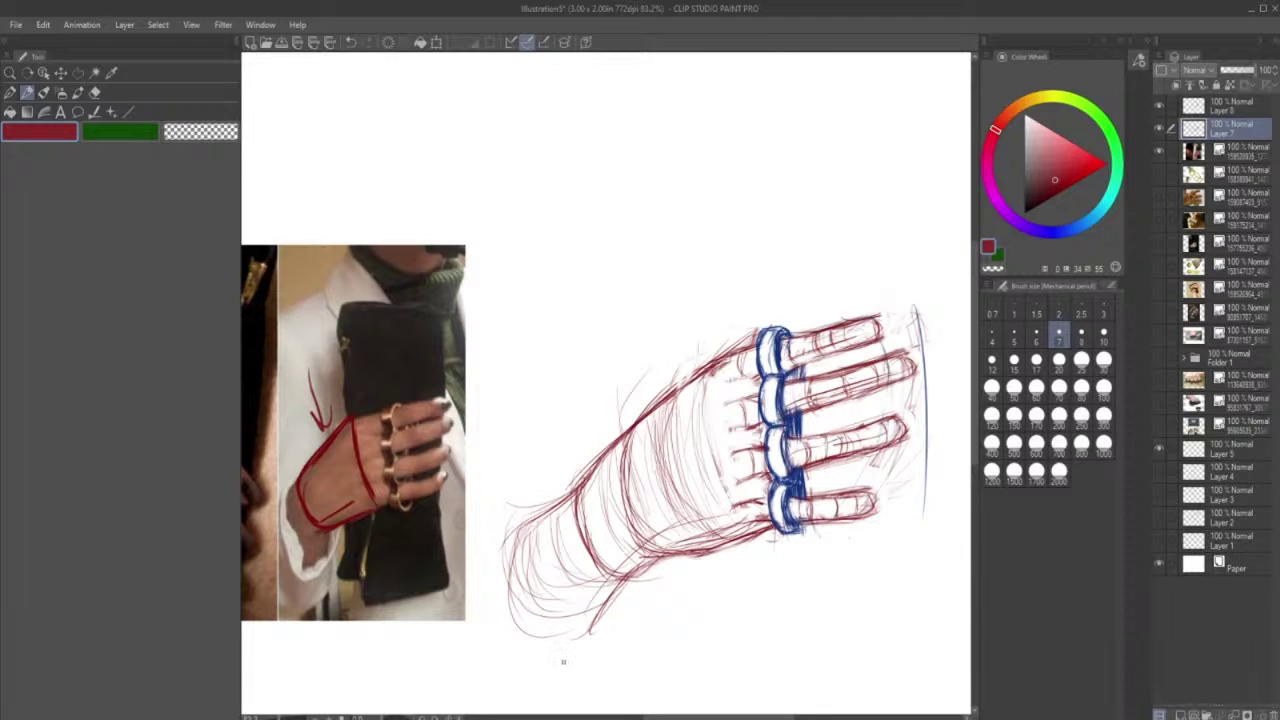
- On Layer 8, sample the rings' blue and draw vertical lines between the fingers, just beyond the rings
left_click(95, 93)
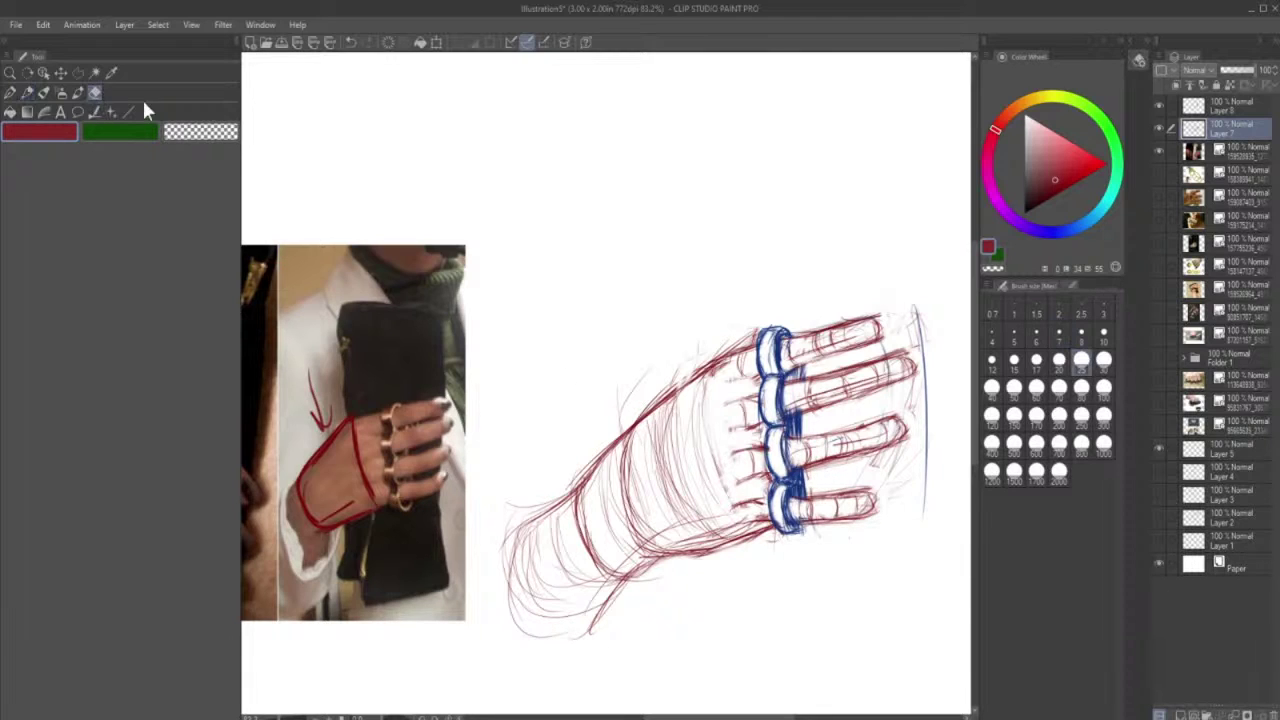
left_click(1235, 106)
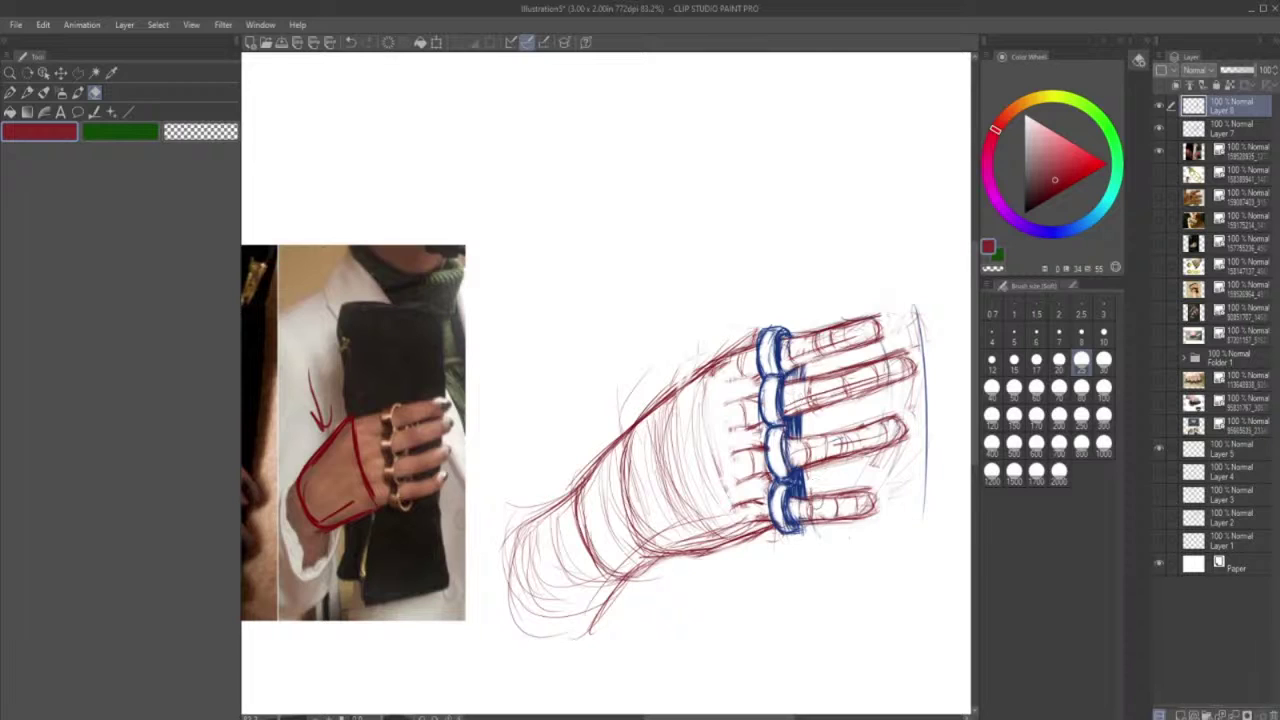
left_click(27, 92)
left_click(796, 482, "alt")
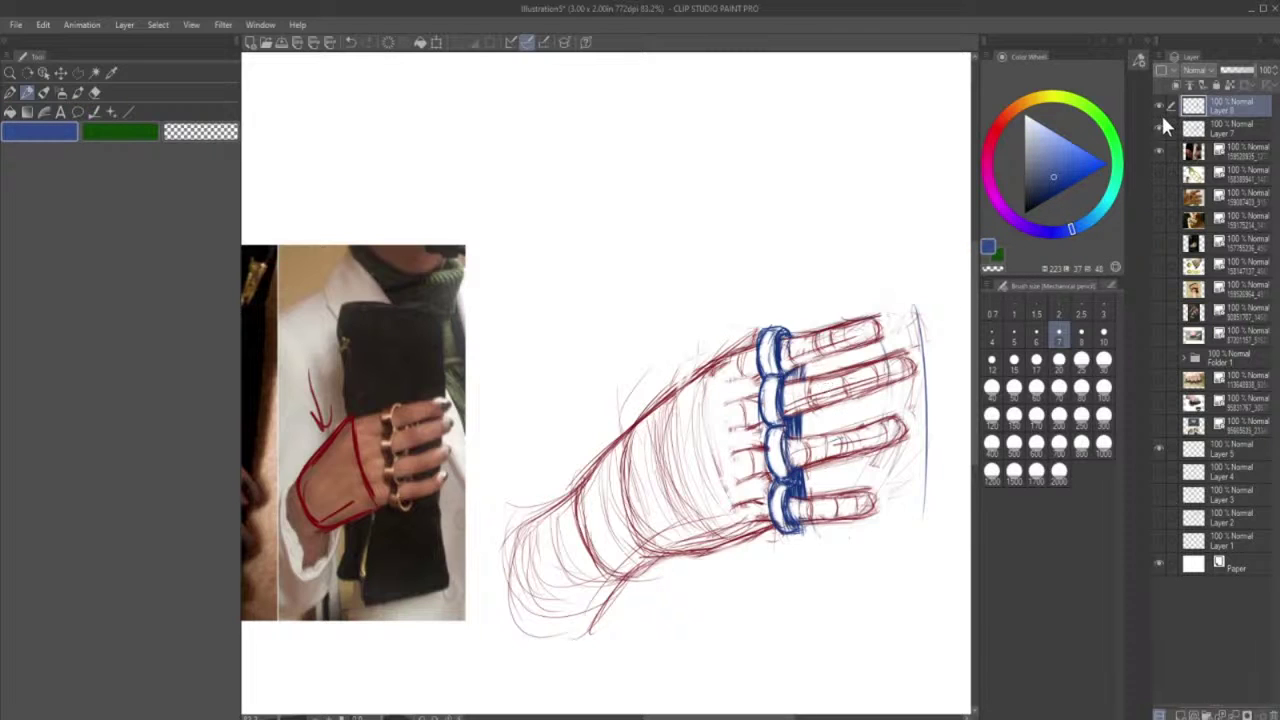
left_click(1159, 105)
left_click(1159, 107)
left_click_drag(817, 460, 816, 418)
mouse_move(817, 492)
left_mouse_down()
mouse_move(813, 382)
mouse_move(821, 522)
left_mouse_up()
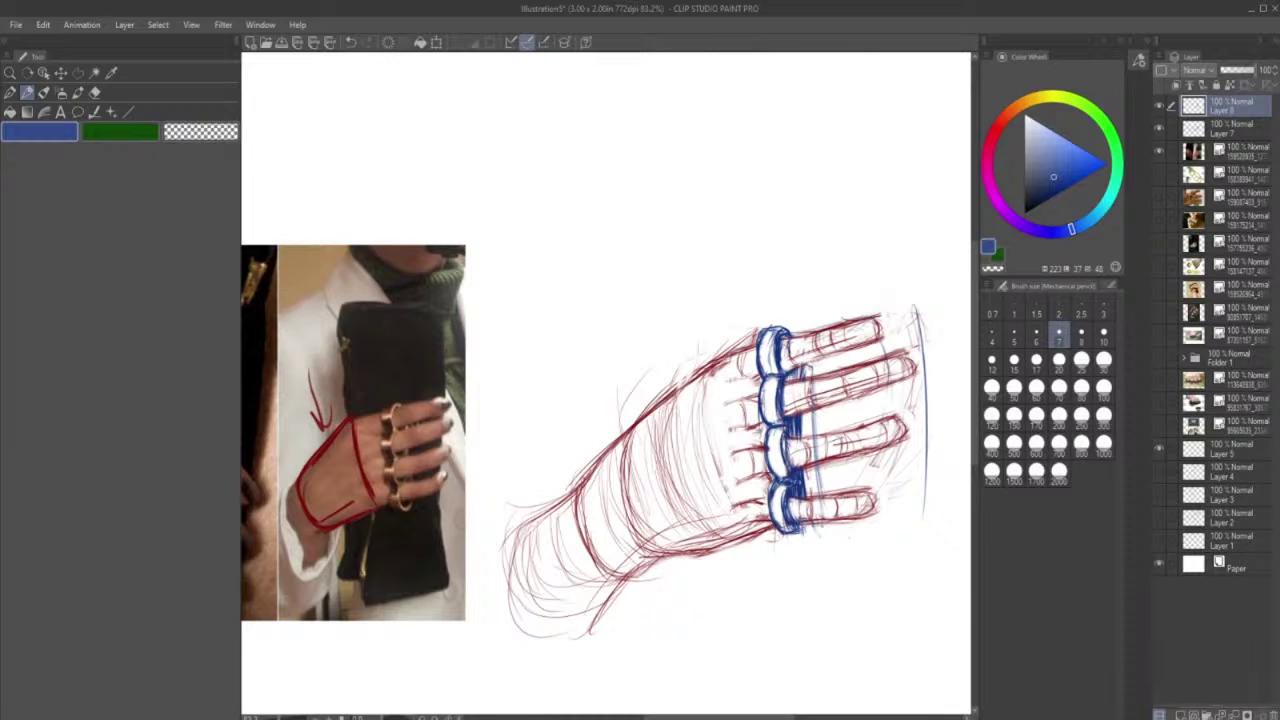
left_click_drag(812, 462, 810, 414)
left_click_drag(824, 512, 818, 468)
- Refine the blue vertical edge beyond the rings and extend it from the second finger down past the bottom finger
key("e")
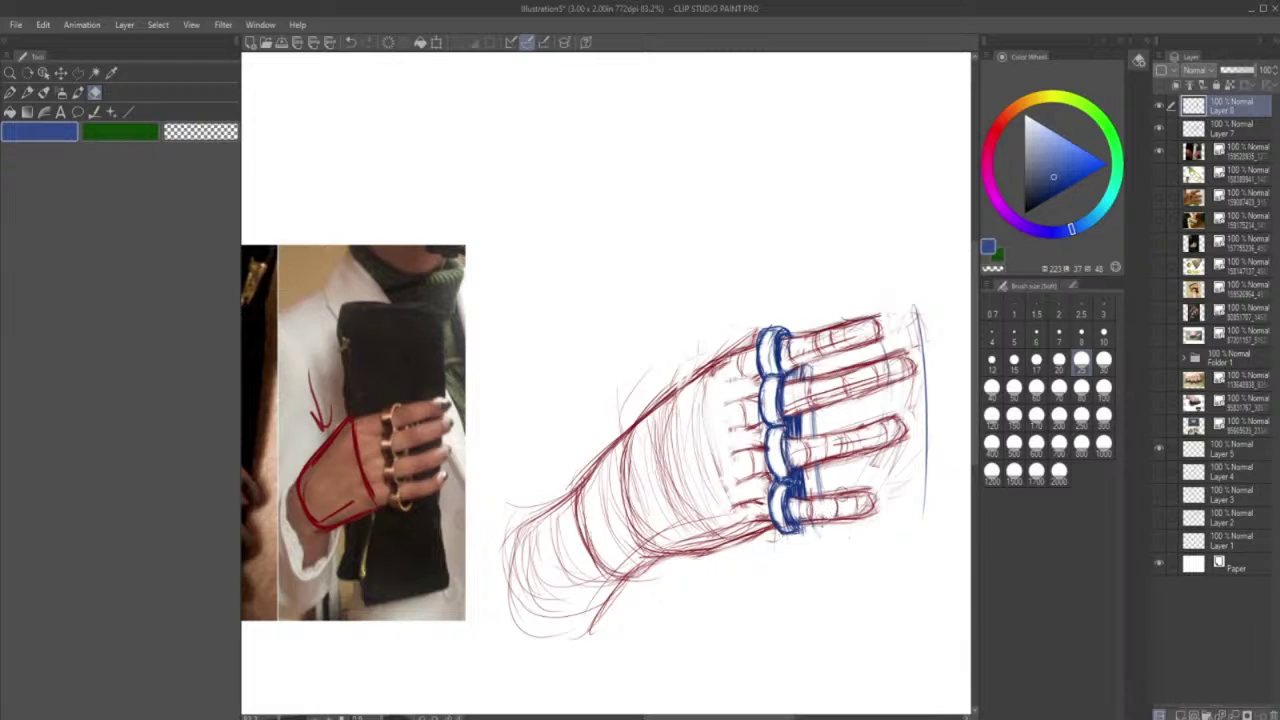
left_click(28, 92)
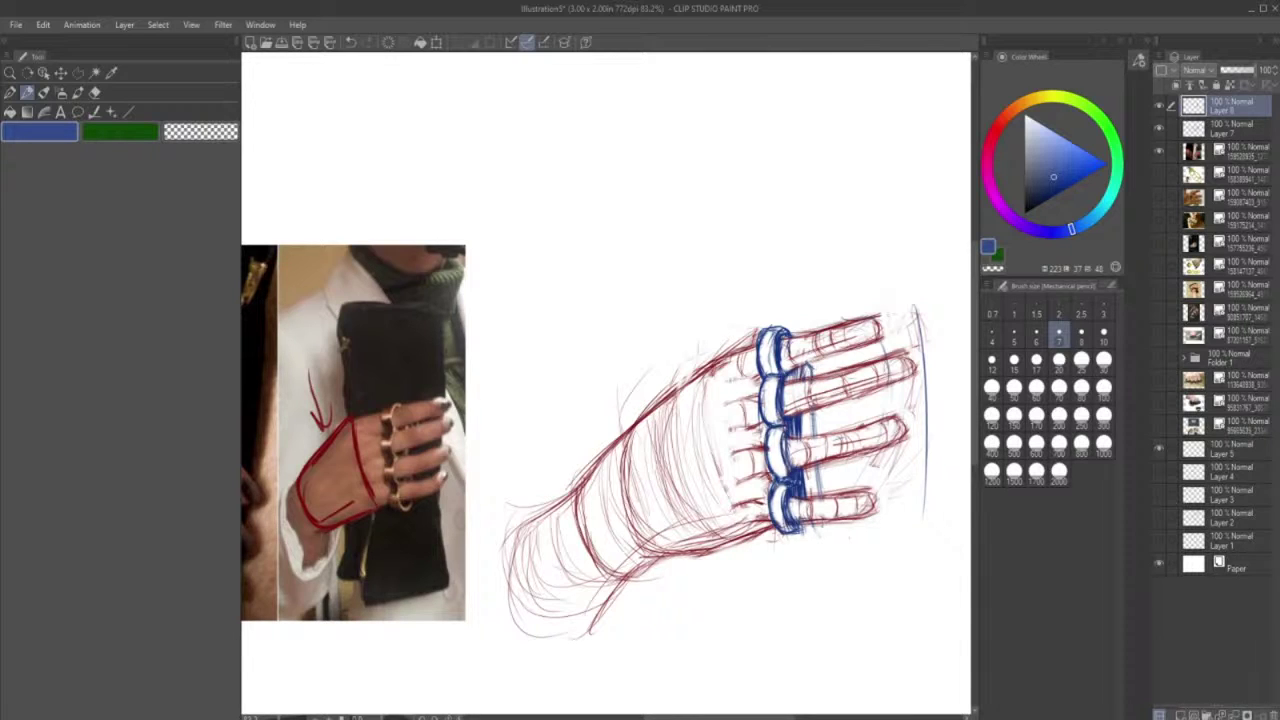
left_click_drag(811, 410, 818, 528)
left_click_drag(806, 365, 812, 379)
left_click_drag(810, 410, 808, 438)
- Lasso the blue vertical lines across the fingers and shift them slightly closer to the rings
left_click(79, 73)
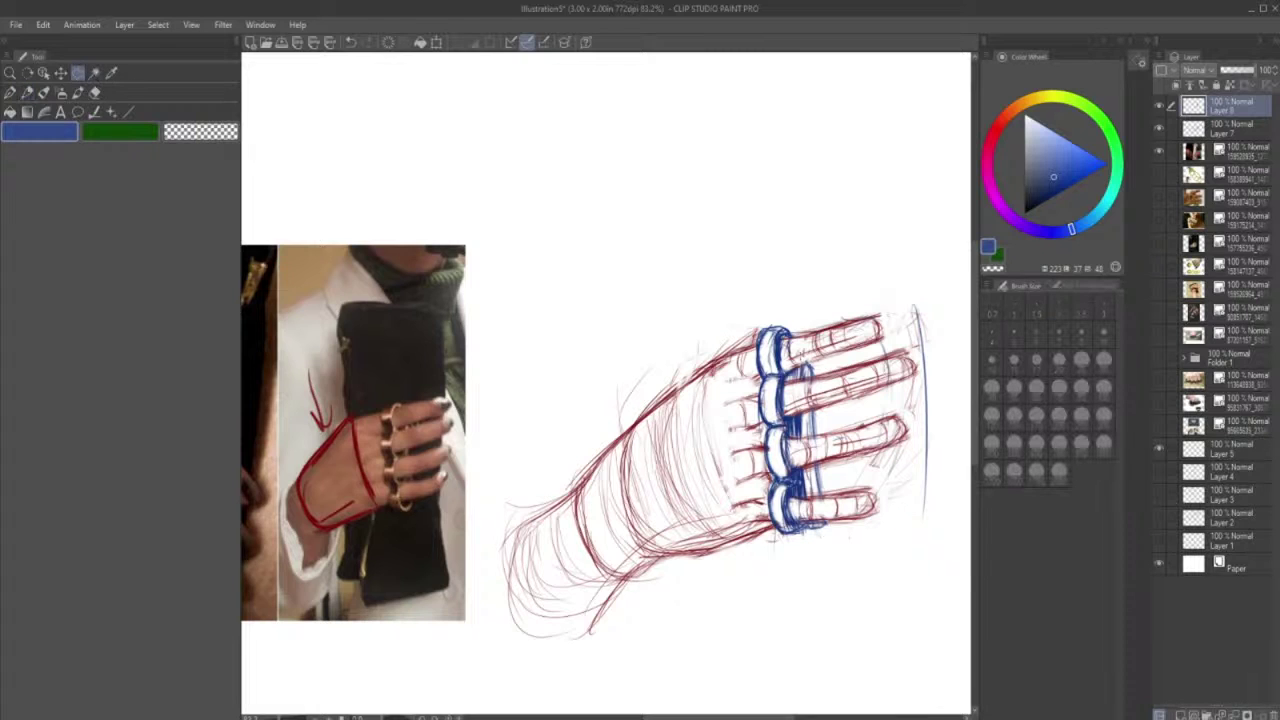
mouse_move(800, 345)
left_mouse_down()
mouse_move(810, 545)
mouse_move(847, 533)
mouse_move(859, 421)
mouse_move(842, 357)
mouse_move(803, 345)
left_mouse_up()
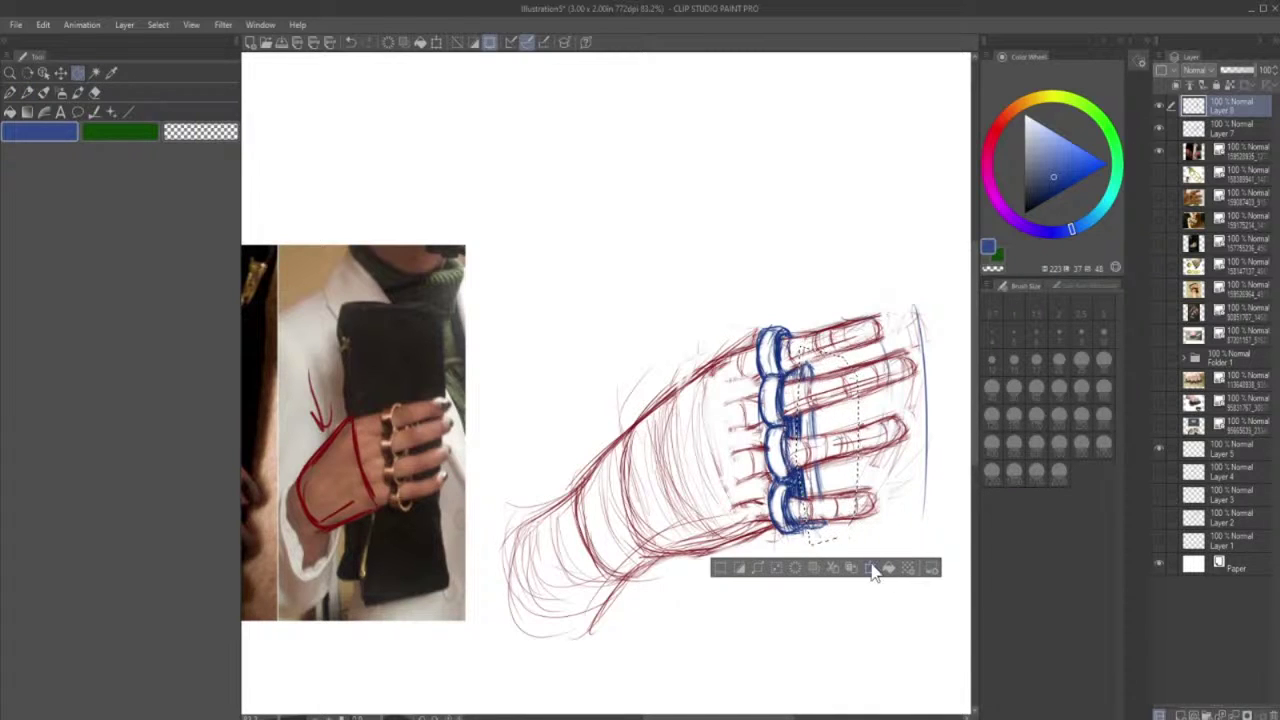
left_click(869, 568)
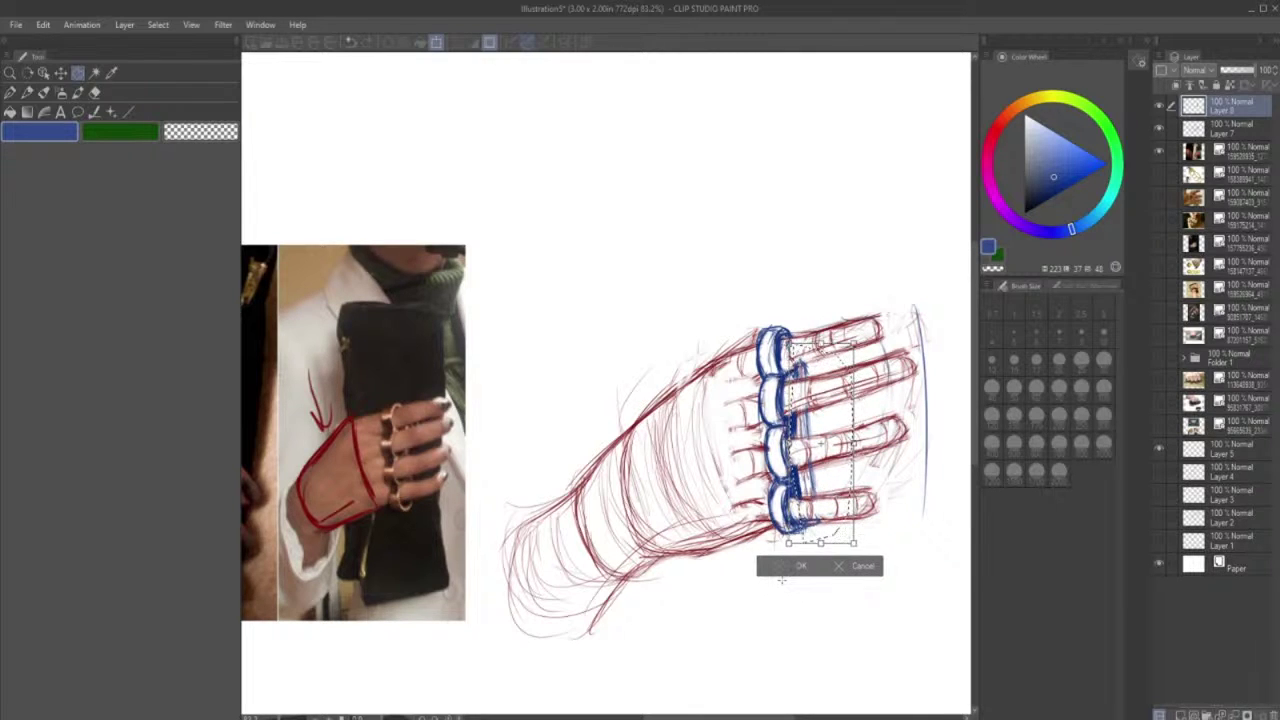
left_click(782, 574)
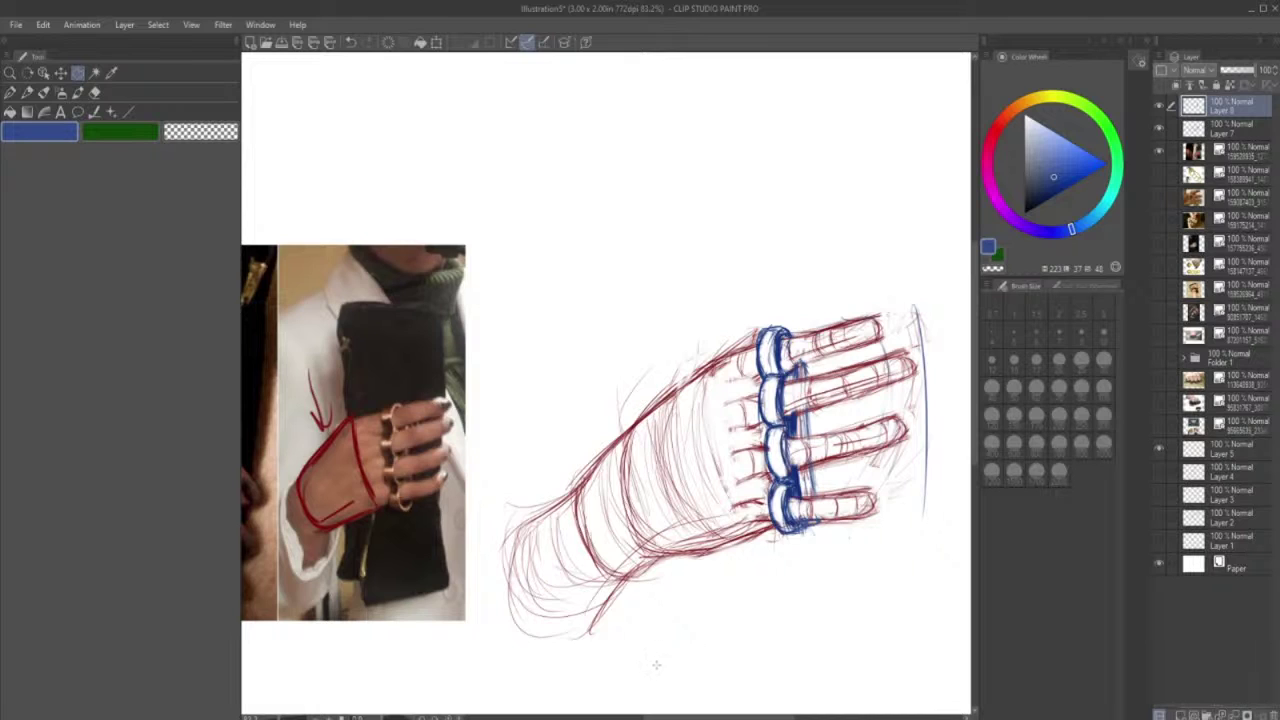
- Clean up the shifted blue lines and reinforce them in the gaps between the lower fingers
left_click(95, 92)
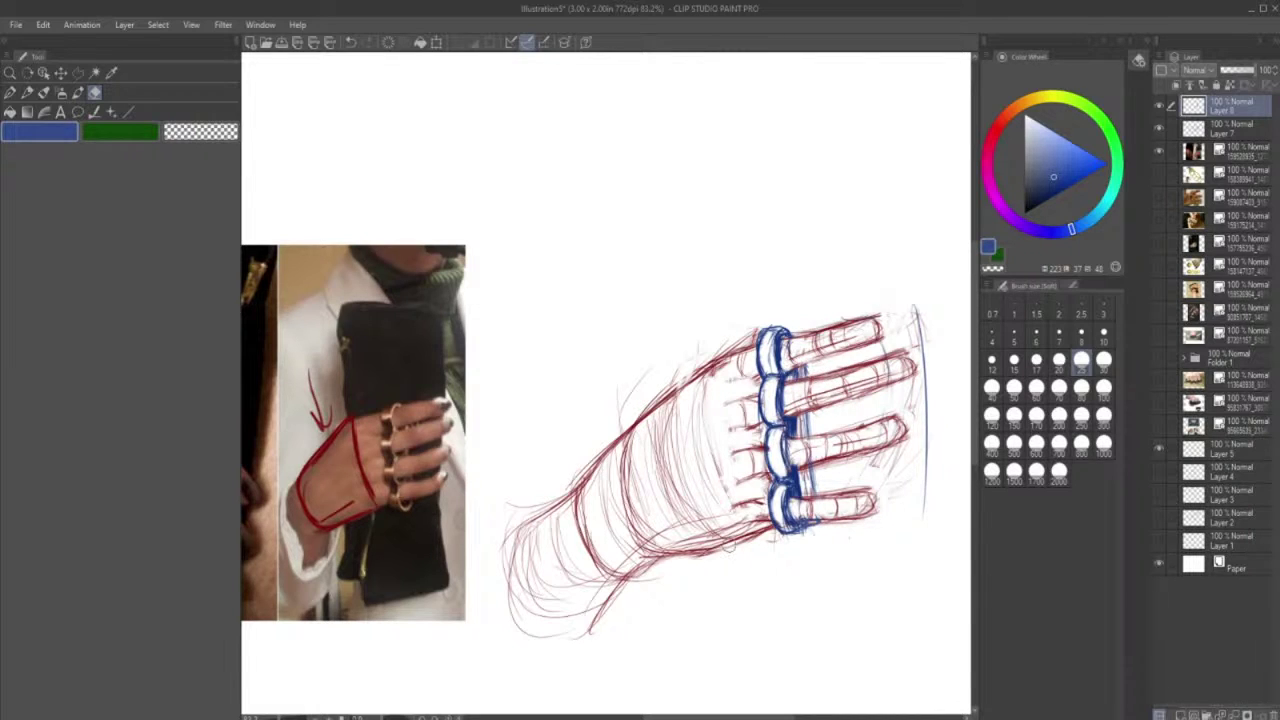
left_click(95, 113)
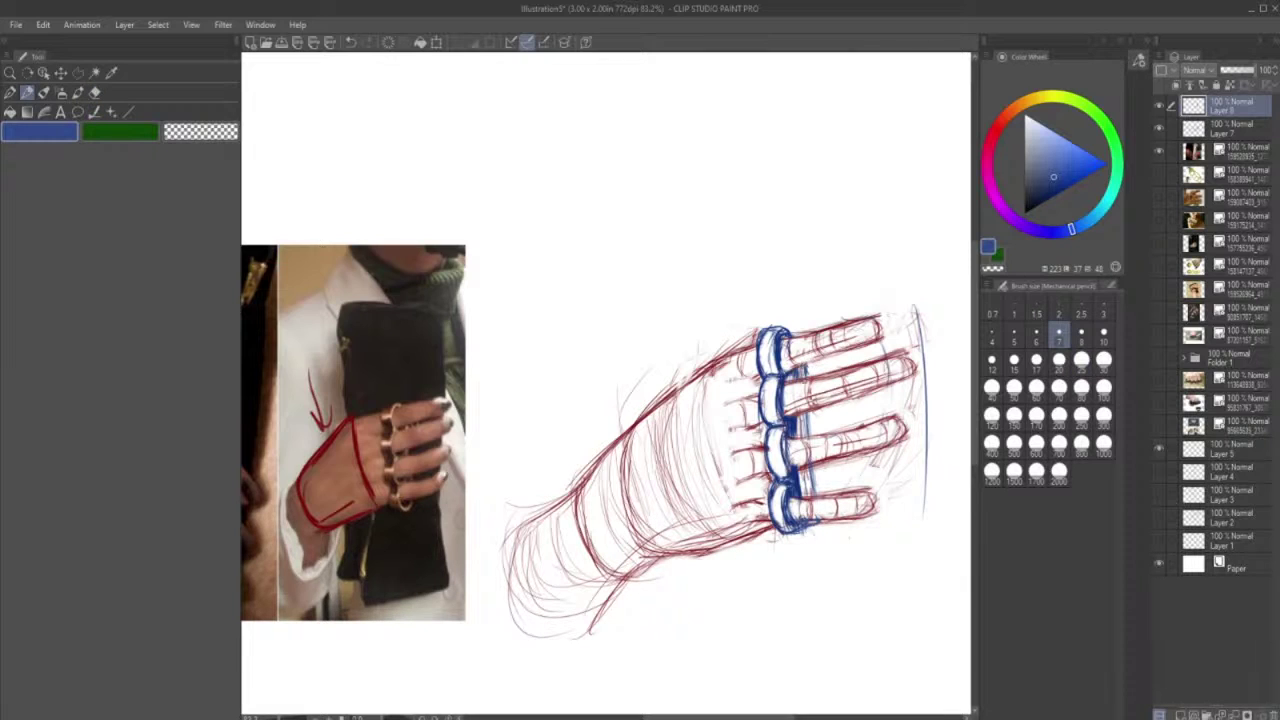
left_click_drag(805, 412, 814, 496)
left_click(96, 91)
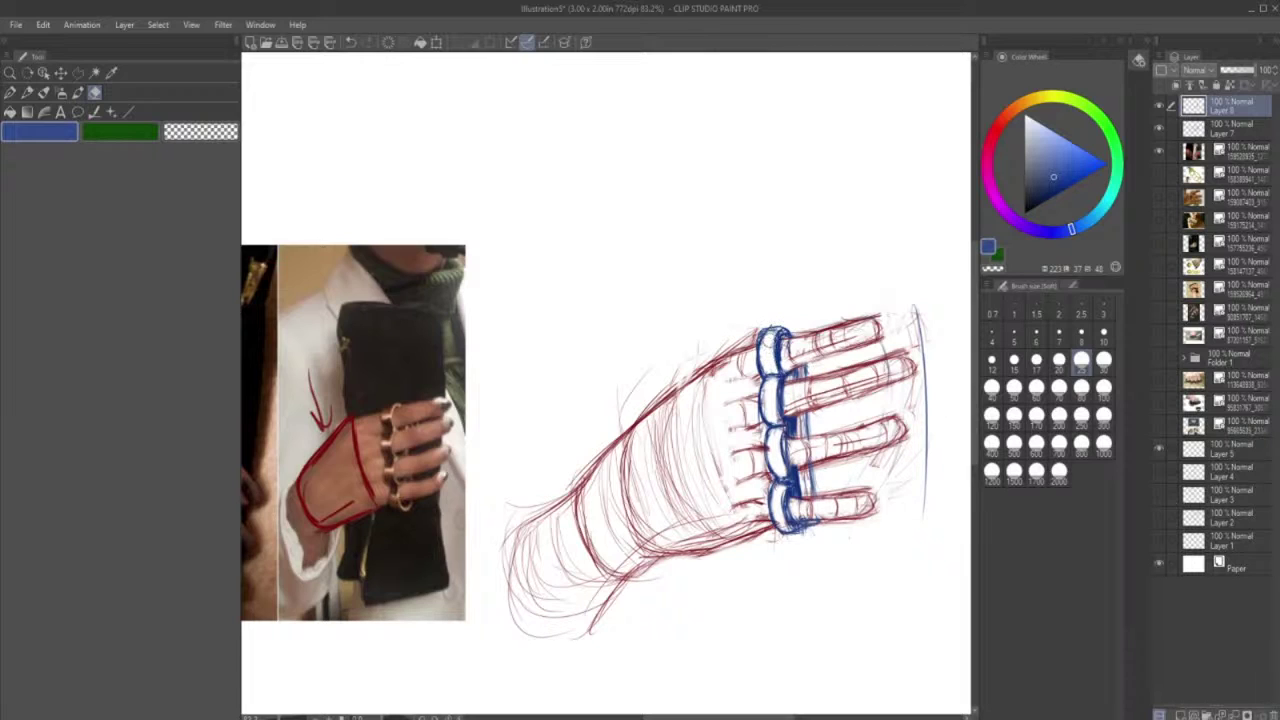
- Draw inner blue contour lines along the ring bands and erase the rough spots on their edges
left_click(33, 91)
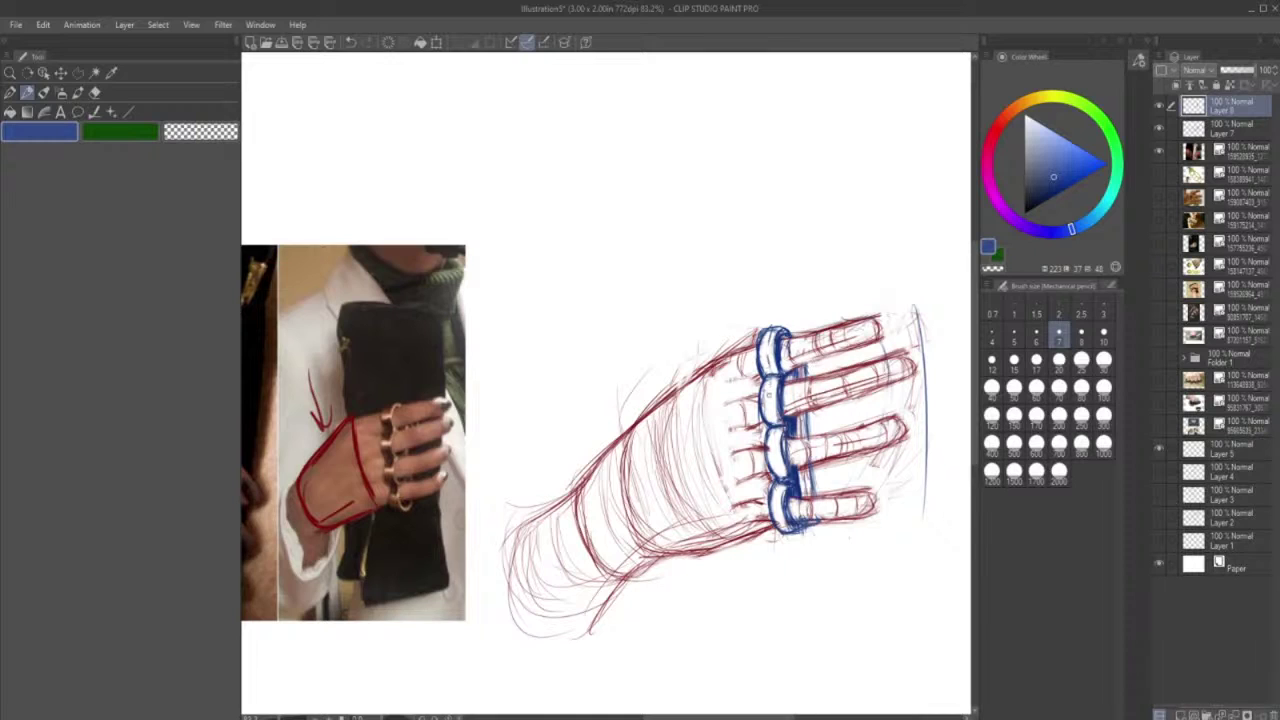
left_click_drag(771, 429, 784, 528)
left_click(96, 89)
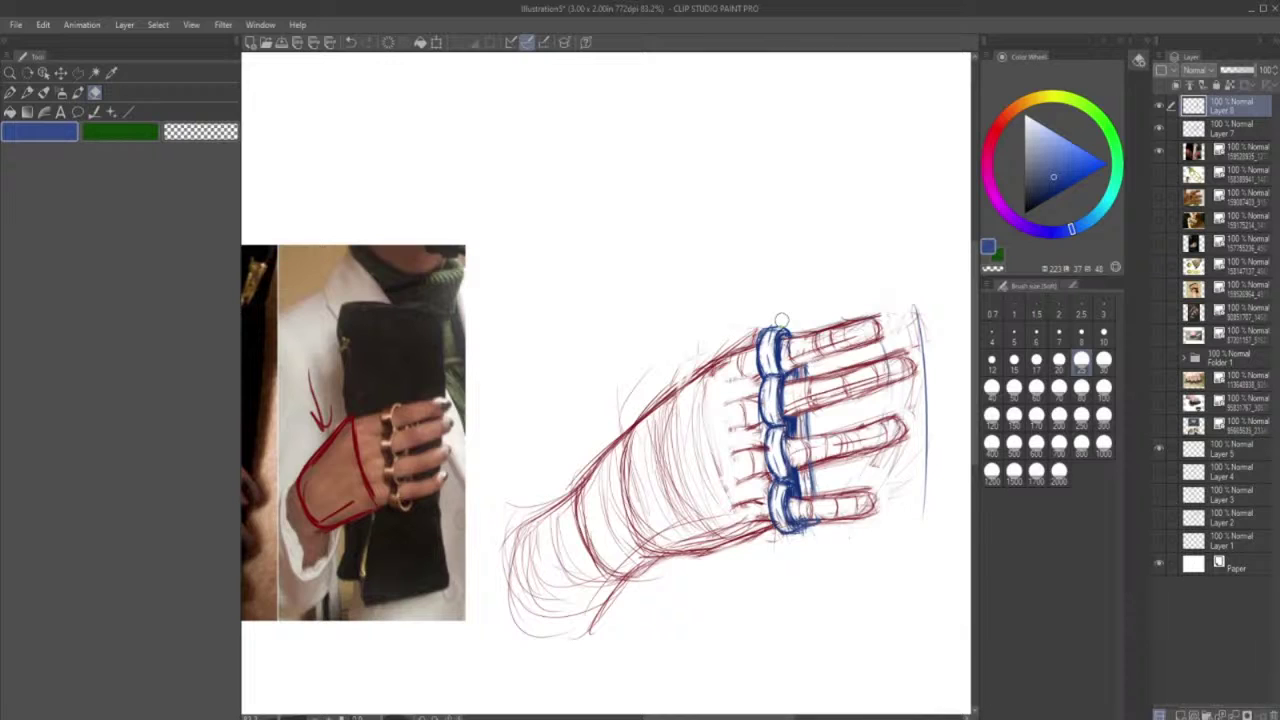
left_click_drag(785, 343, 784, 354)
key("p")
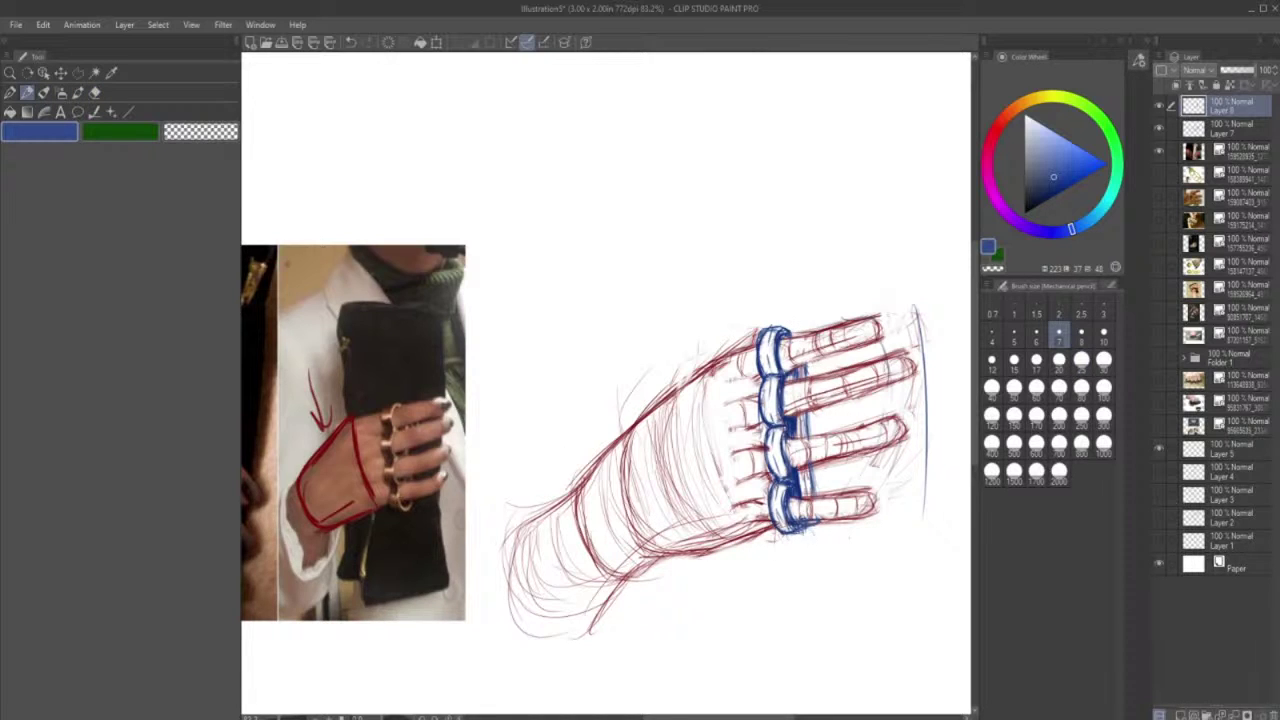
left_click(97, 92)
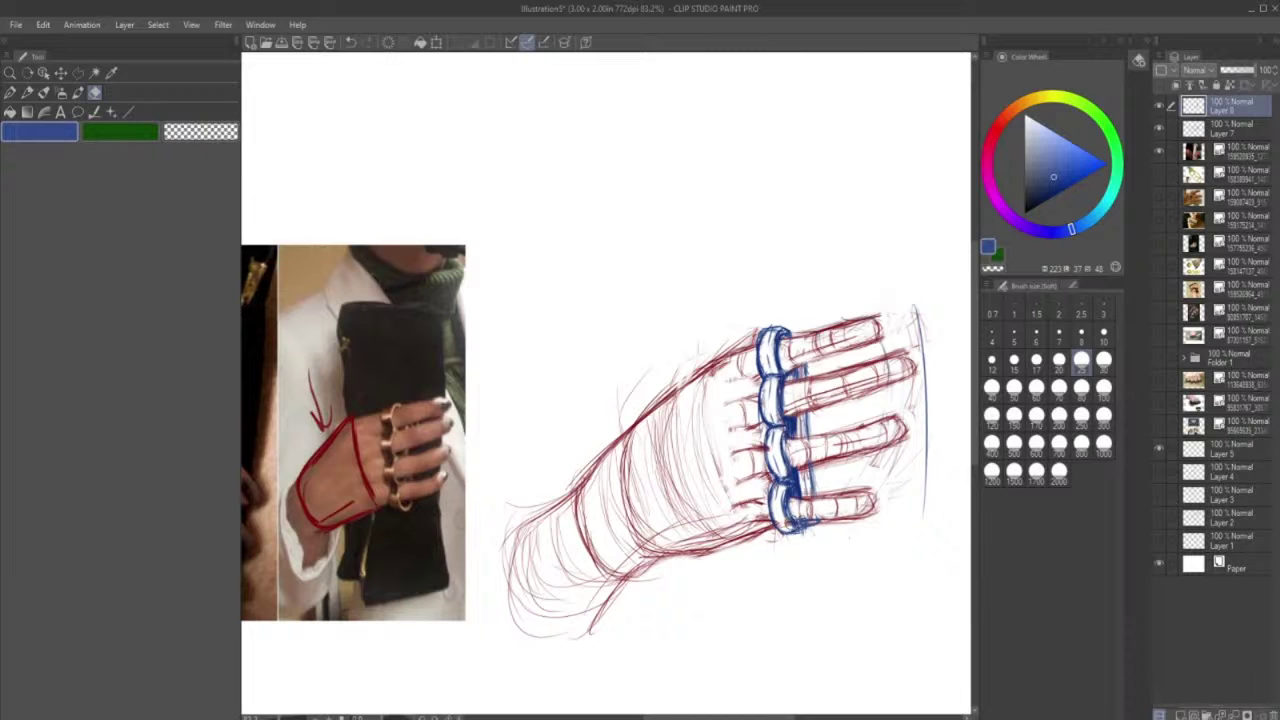
left_click(33, 90)
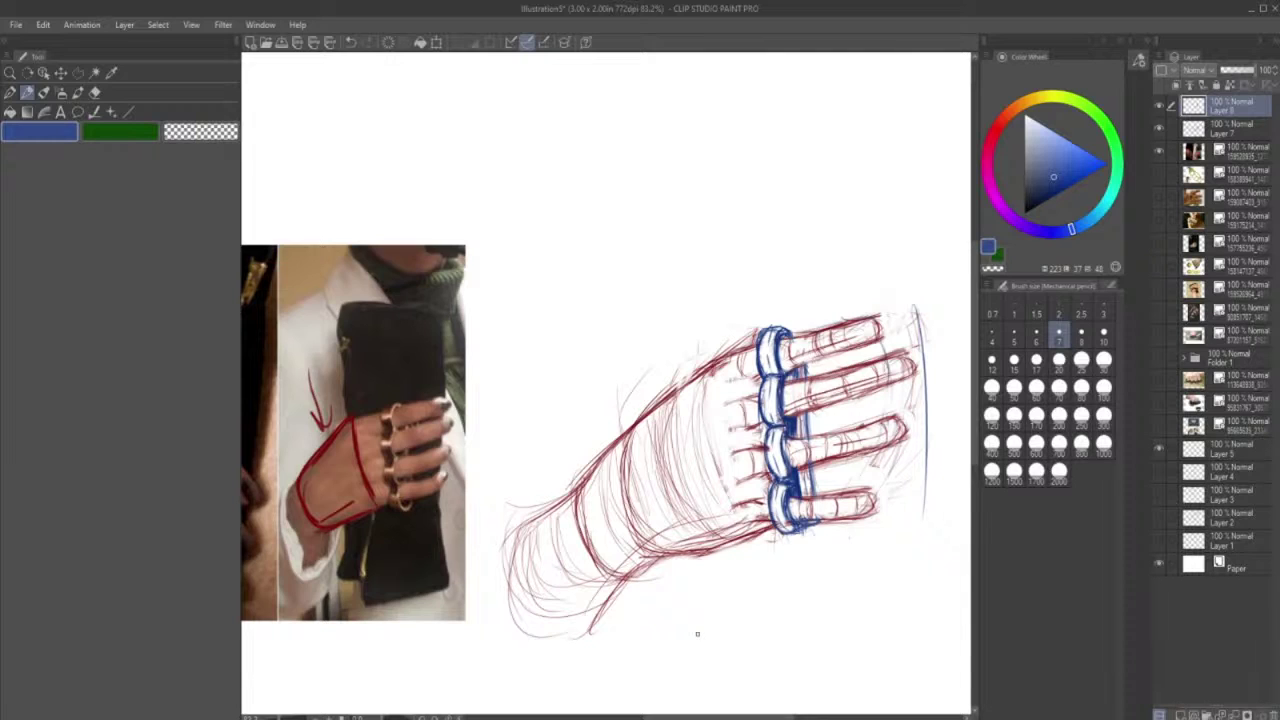
- Sample the sketch's dark red and draw rounded knuckle outlines behind the rings on the upper three fingers
left_click(836, 452, "alt")
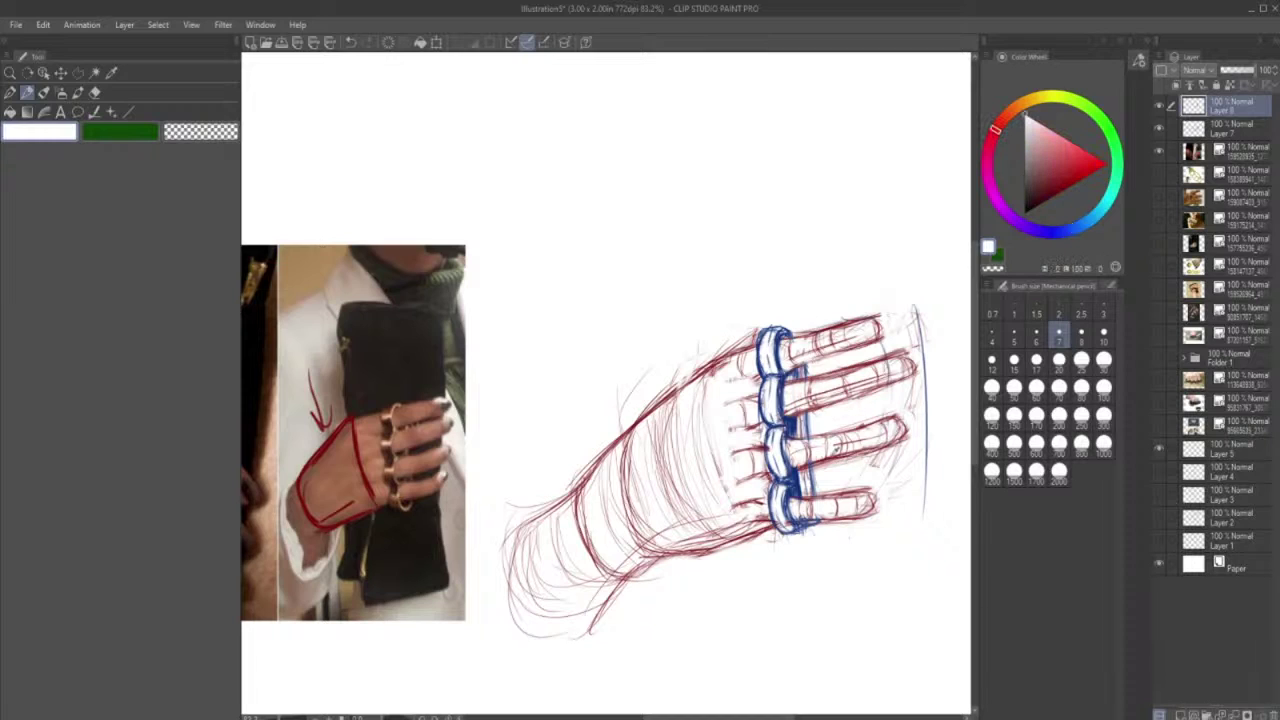
left_click(835, 450, "alt")
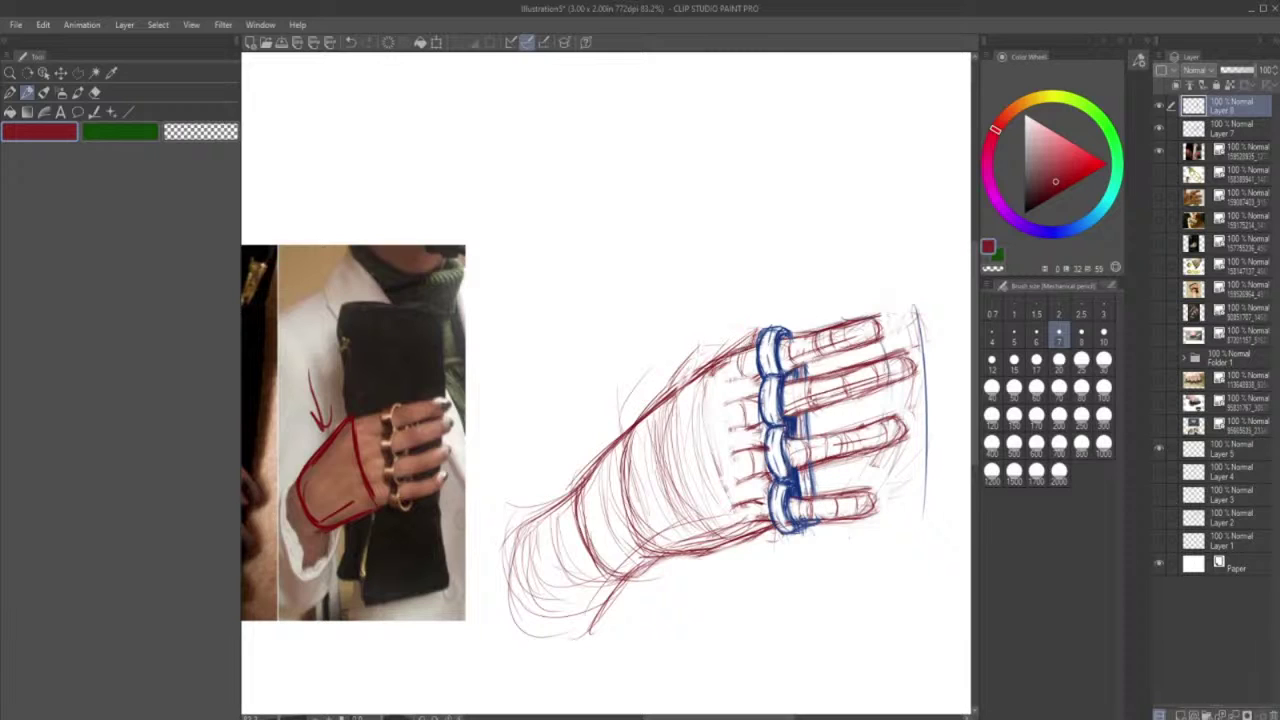
left_click_drag(754, 342, 698, 345)
mouse_move(702, 343)
left_mouse_down()
mouse_move(675, 383)
mouse_move(706, 345)
left_mouse_up()
left_click_drag(706, 345, 732, 338)
left_click(350, 42)
left_click(350, 42)
left_click(350, 42)
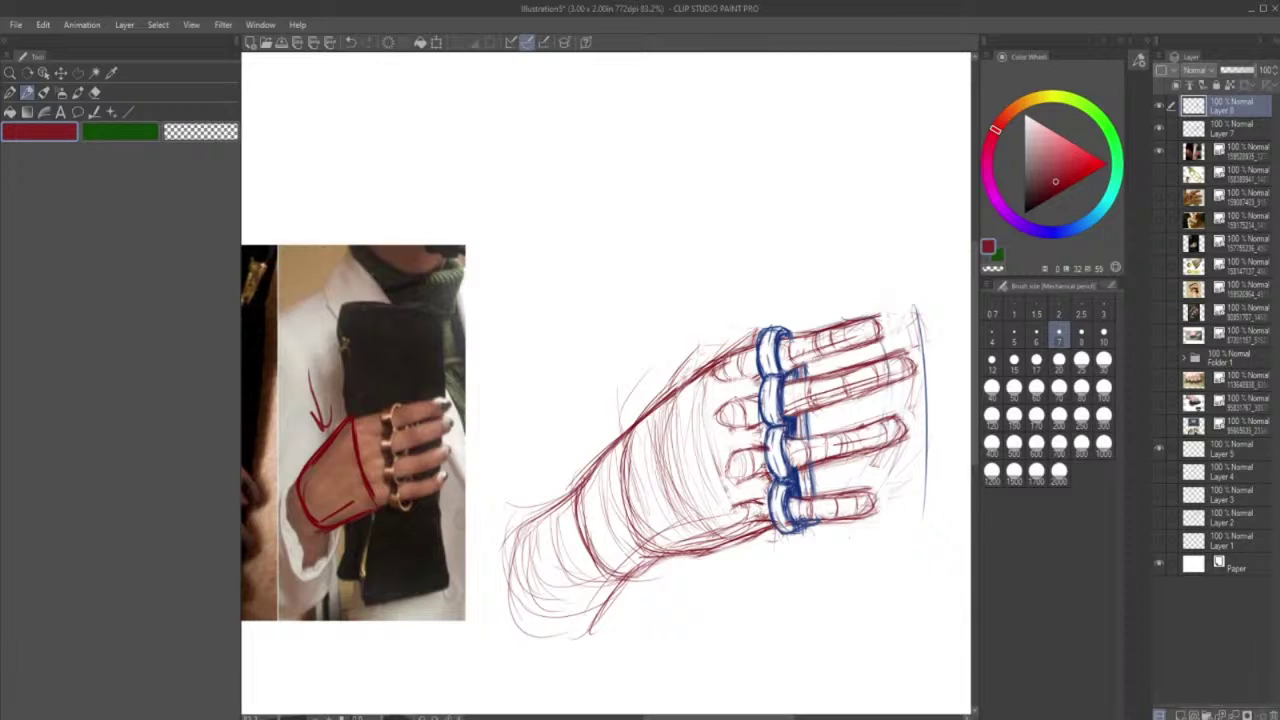
left_click_drag(750, 448, 757, 472)
- On Layer 7, erase the red outline above the top finger's knuckle and redraw the knuckle's contour
left_click(95, 92)
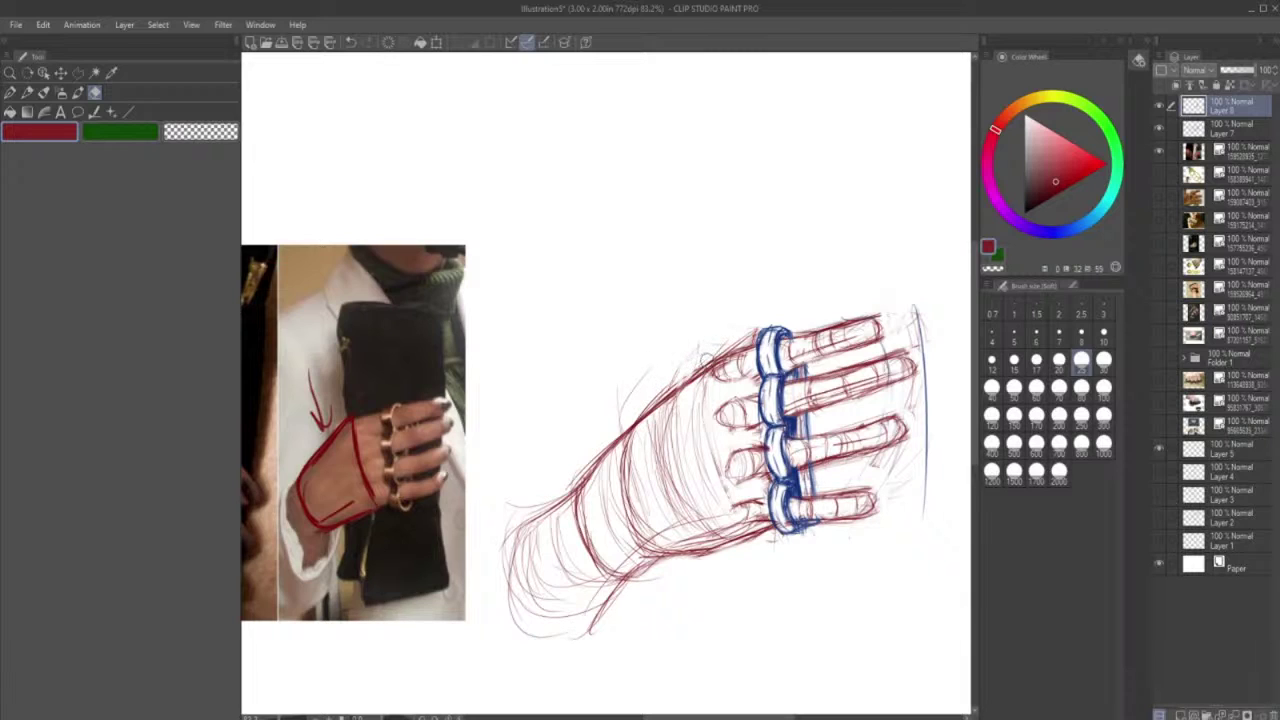
left_click(1200, 132)
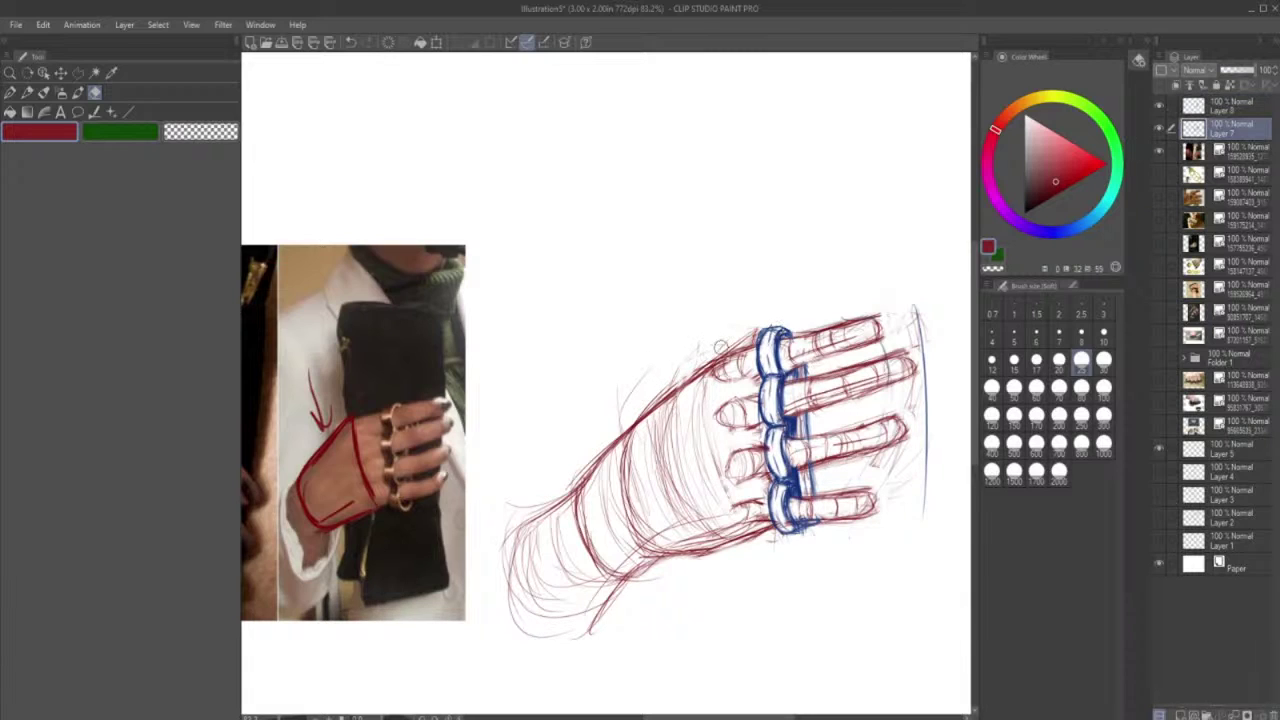
mouse_move(721, 347)
left_mouse_down()
mouse_move(687, 372)
mouse_move(722, 352)
left_mouse_up()
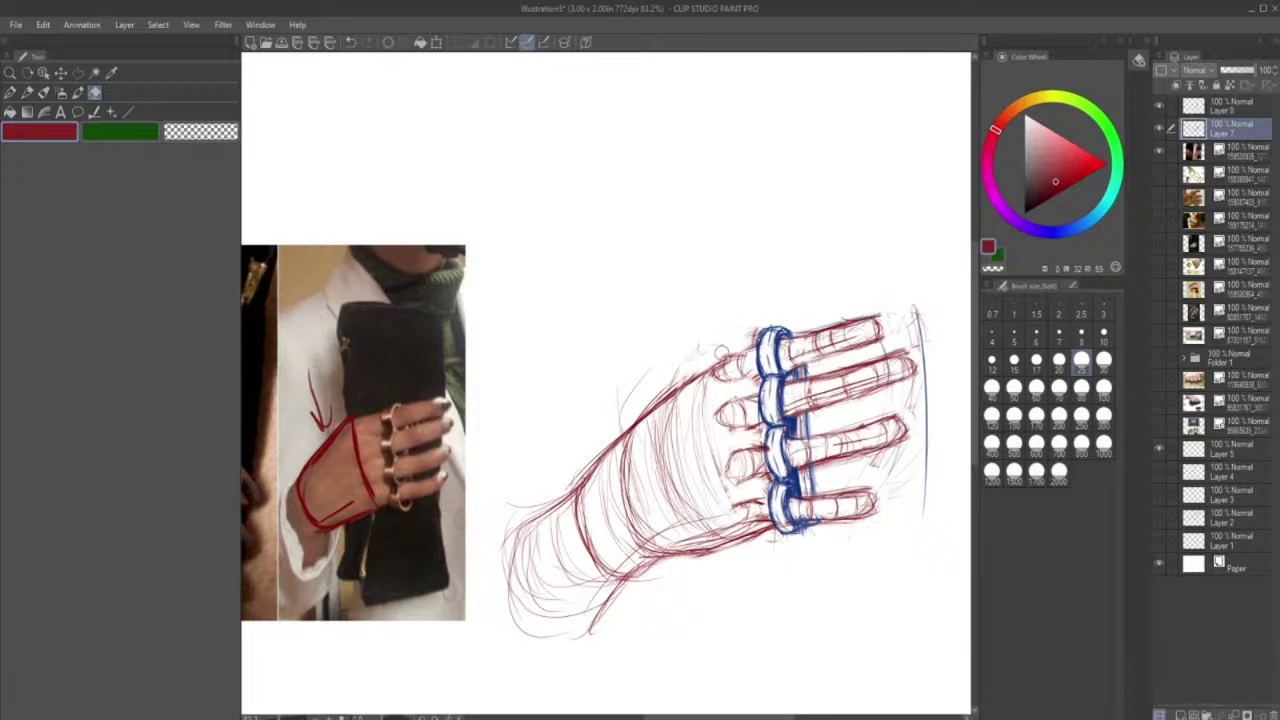
left_click(78, 92)
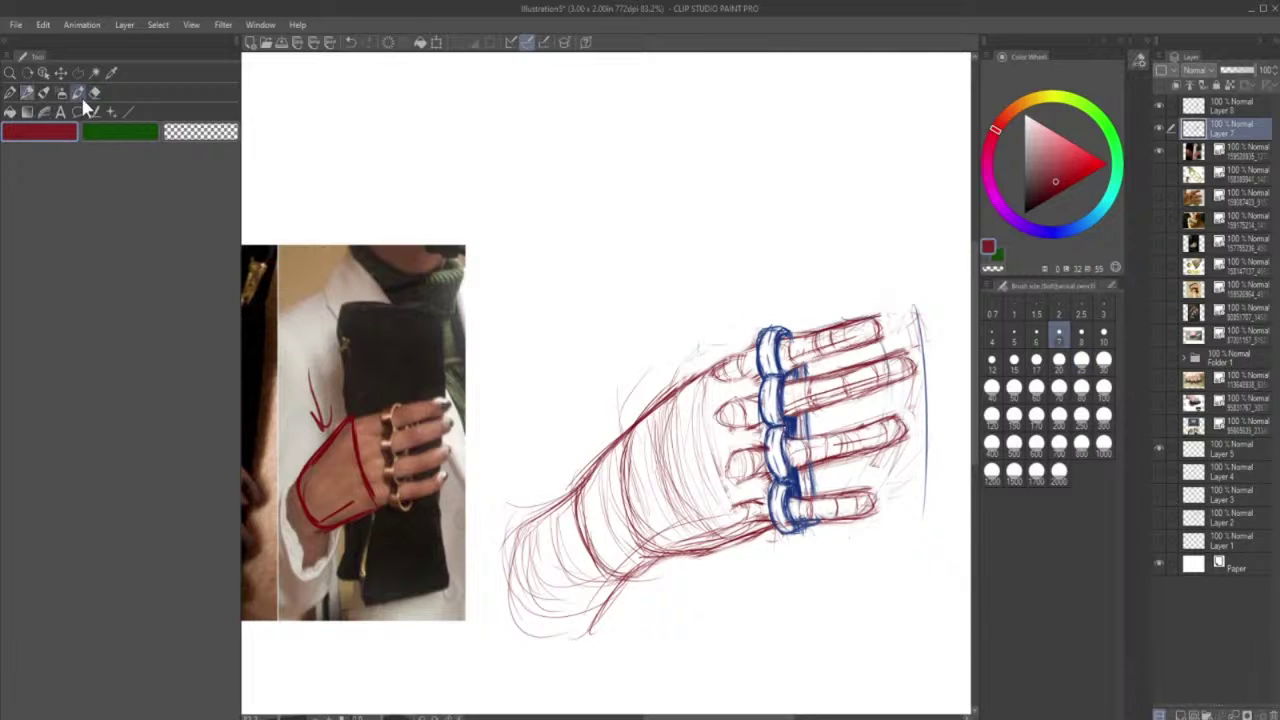
mouse_move(715, 366)
left_mouse_down()
mouse_move(749, 356)
mouse_move(737, 357)
left_mouse_up()
left_click(96, 93)
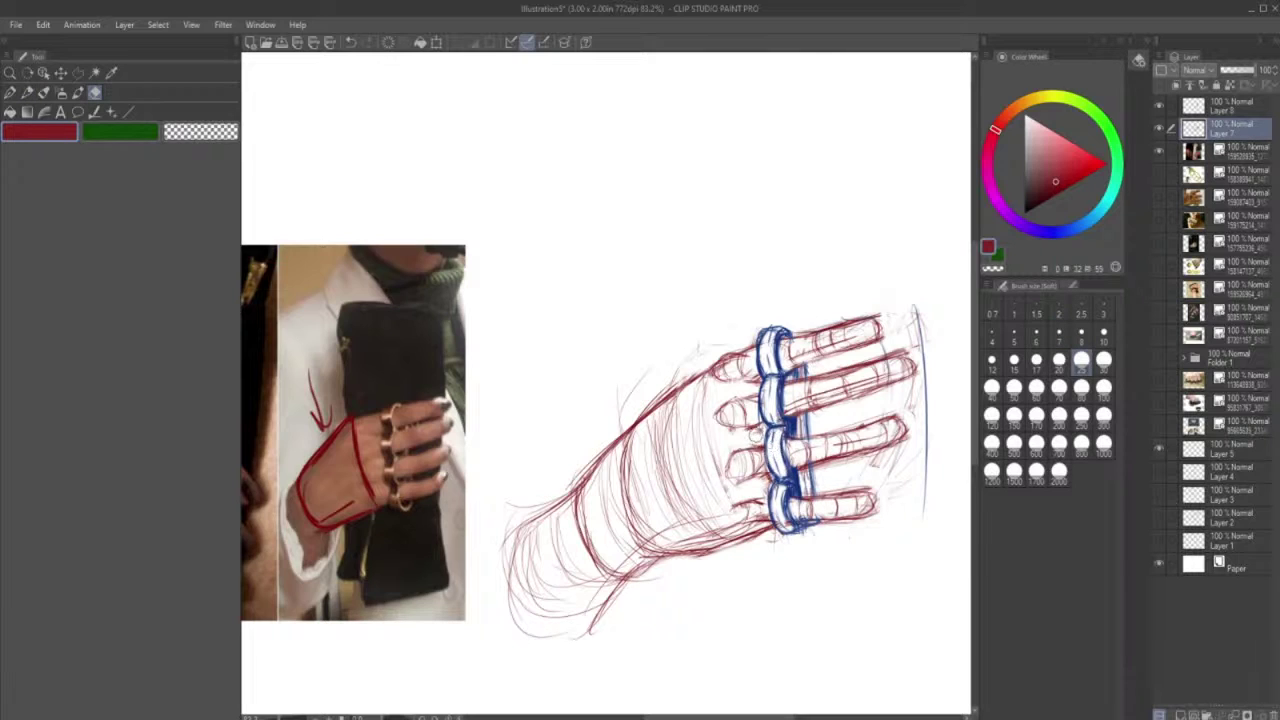
- Add curved red contour lines across the back of the hand and a rounded bump on its upper edge
left_click(30, 92)
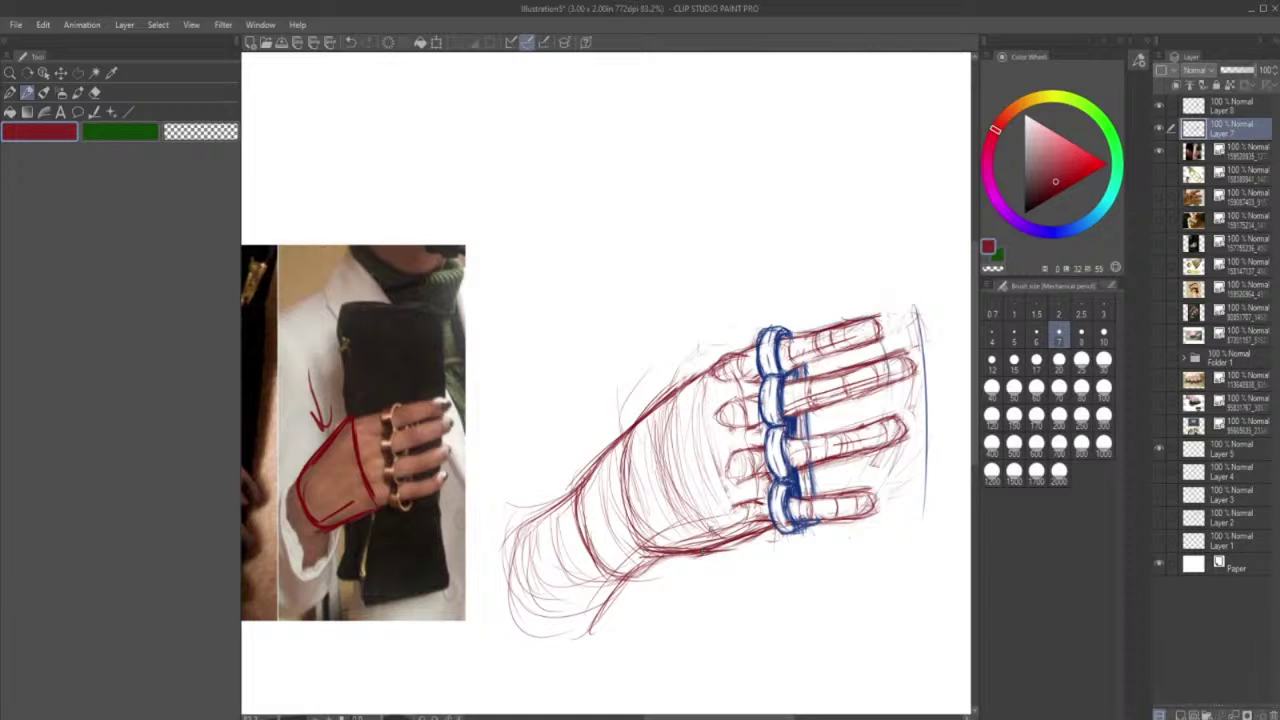
left_click_drag(680, 424, 690, 495)
left_click_drag(675, 398, 697, 506)
mouse_move(674, 390)
left_mouse_down()
mouse_move(685, 369)
mouse_move(718, 361)
mouse_move(698, 368)
left_mouse_up()
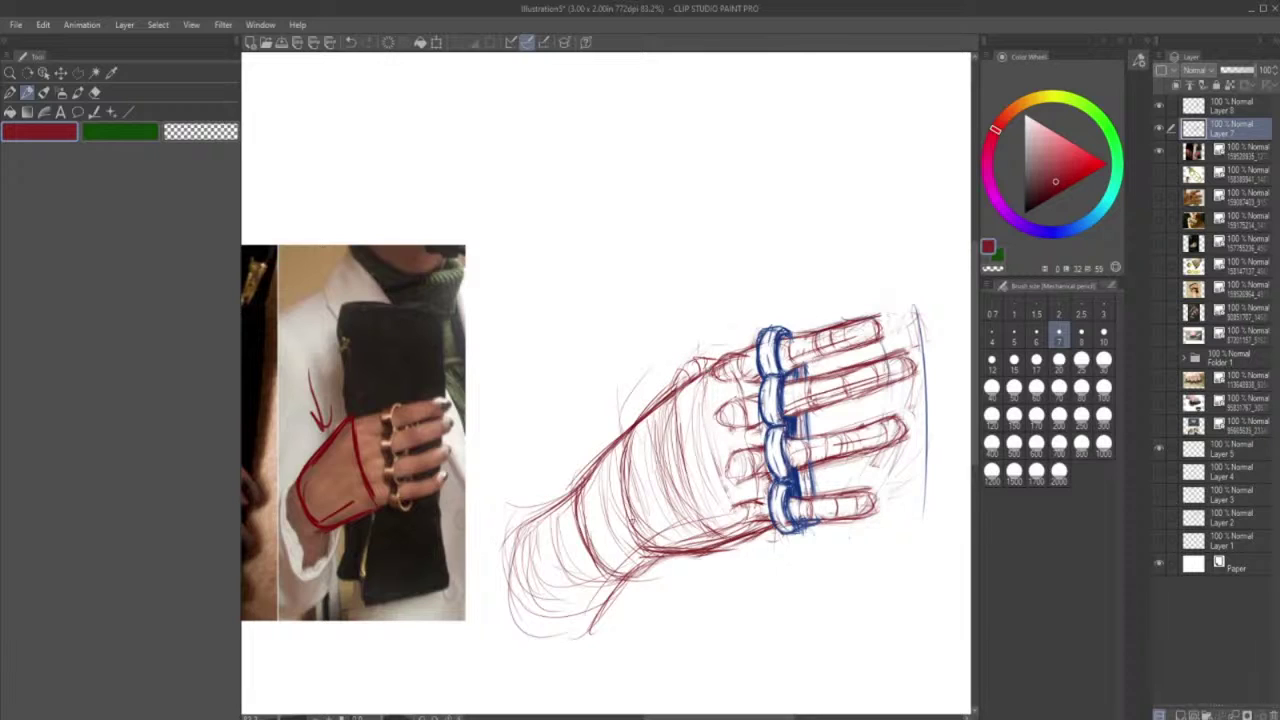
- Undo the bump on the hand's upper edge and redraw the contour running up to the top knuckle
left_click(350, 42)
left_click(350, 42)
mouse_move(674, 383)
left_mouse_down()
mouse_move(697, 357)
mouse_move(746, 347)
mouse_move(716, 361)
left_mouse_up()
left_click(350, 42)
mouse_move(728, 352)
left_mouse_down()
mouse_move(691, 371)
mouse_move(726, 351)
mouse_move(697, 355)
mouse_move(728, 349)
mouse_move(678, 386)
mouse_move(700, 347)
mouse_move(715, 362)
left_mouse_up()
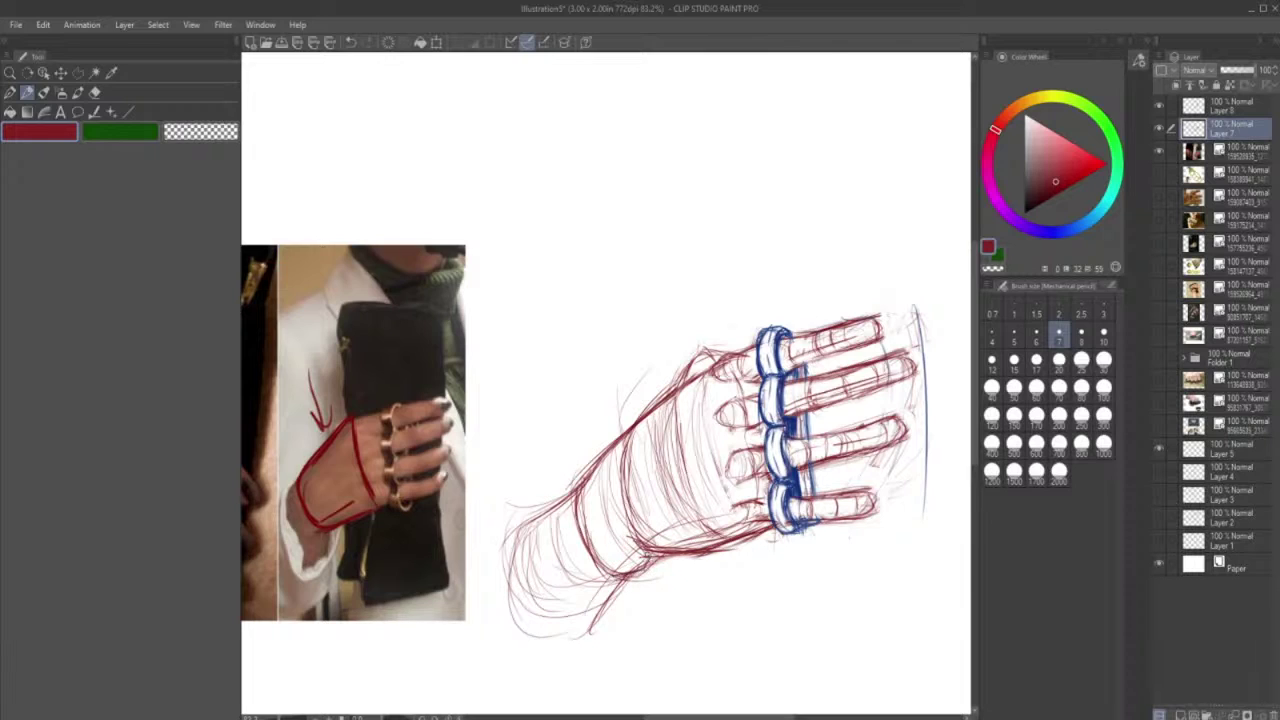
- Erase the old forearm and wrist lines on Layer 7 with a size 250 eraser
mouse_move(580, 486)
left_mouse_down()
mouse_move(488, 568)
mouse_move(494, 592)
mouse_move(572, 634)
mouse_move(560, 638)
left_mouse_up()
left_click_drag(515, 530, 484, 590)
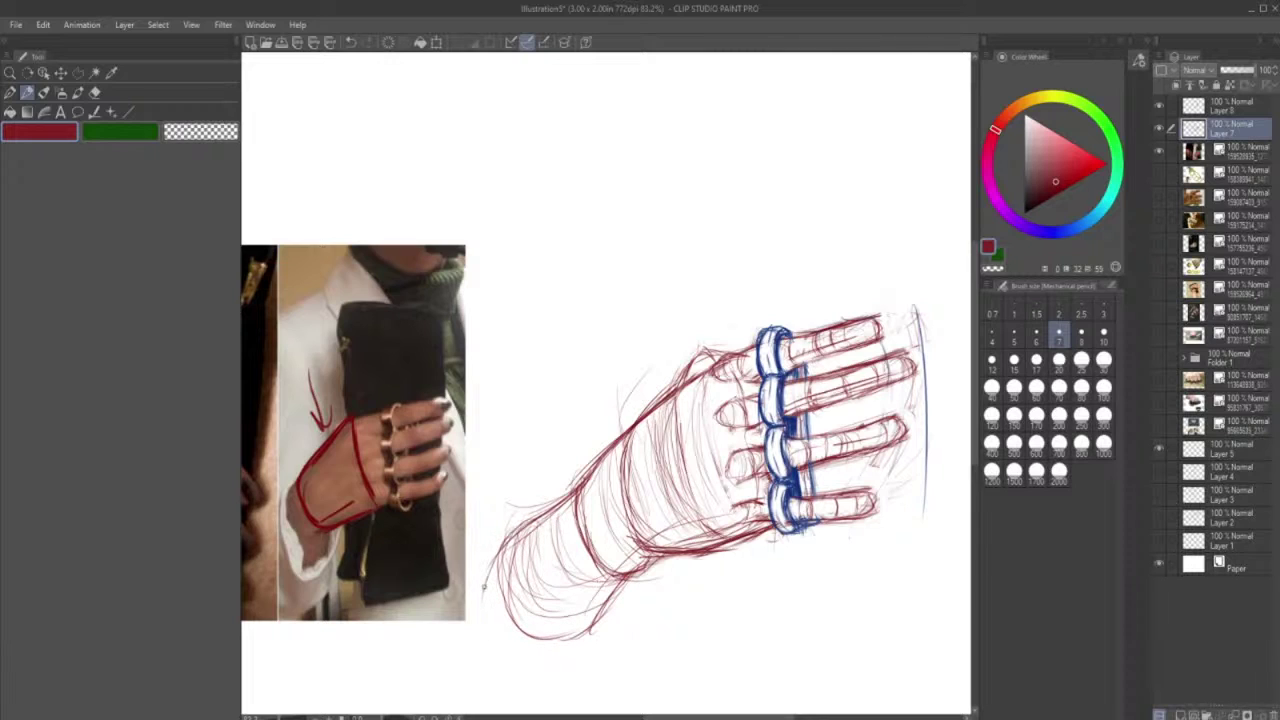
left_click(95, 91)
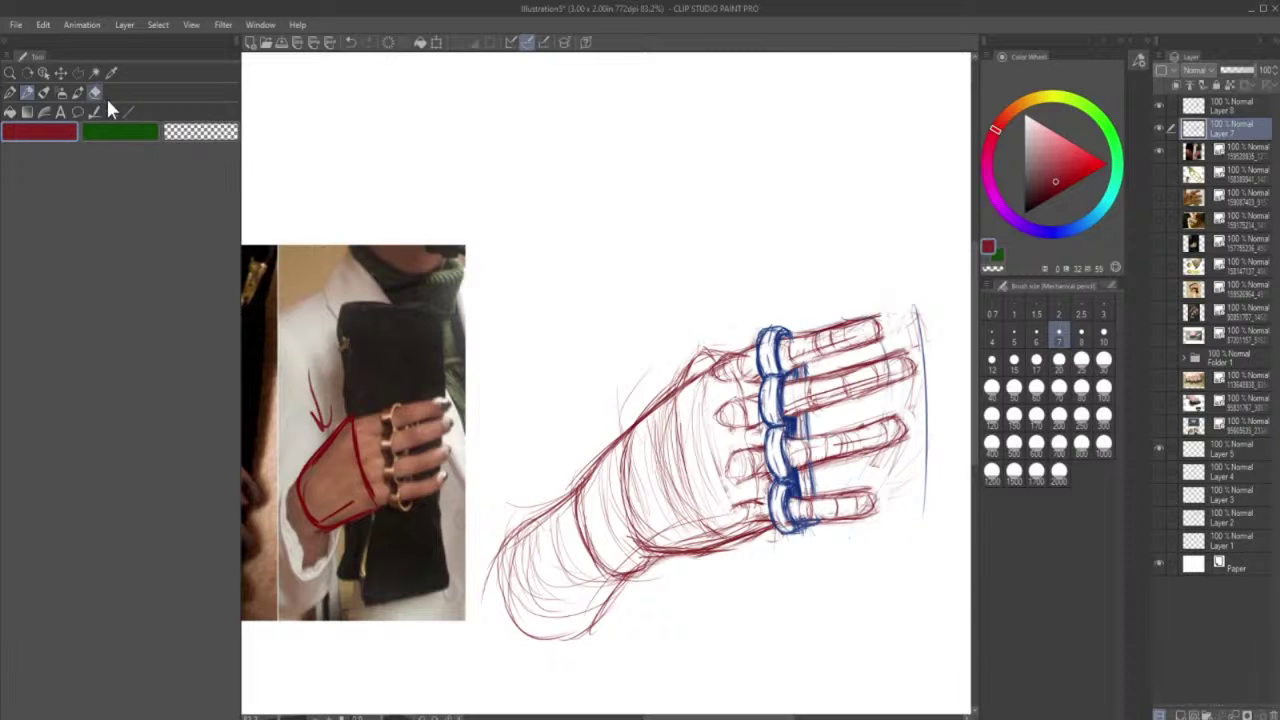
left_click(1081, 414)
mouse_move(510, 533)
left_mouse_down()
mouse_move(557, 634)
mouse_move(542, 541)
mouse_move(599, 609)
mouse_move(562, 527)
mouse_move(582, 600)
left_mouse_up()
left_click_drag(590, 424, 590, 478)
- Redraw the wrist's upper edge in red and sketch a rounded forearm bending downward from the hand
left_click(28, 92)
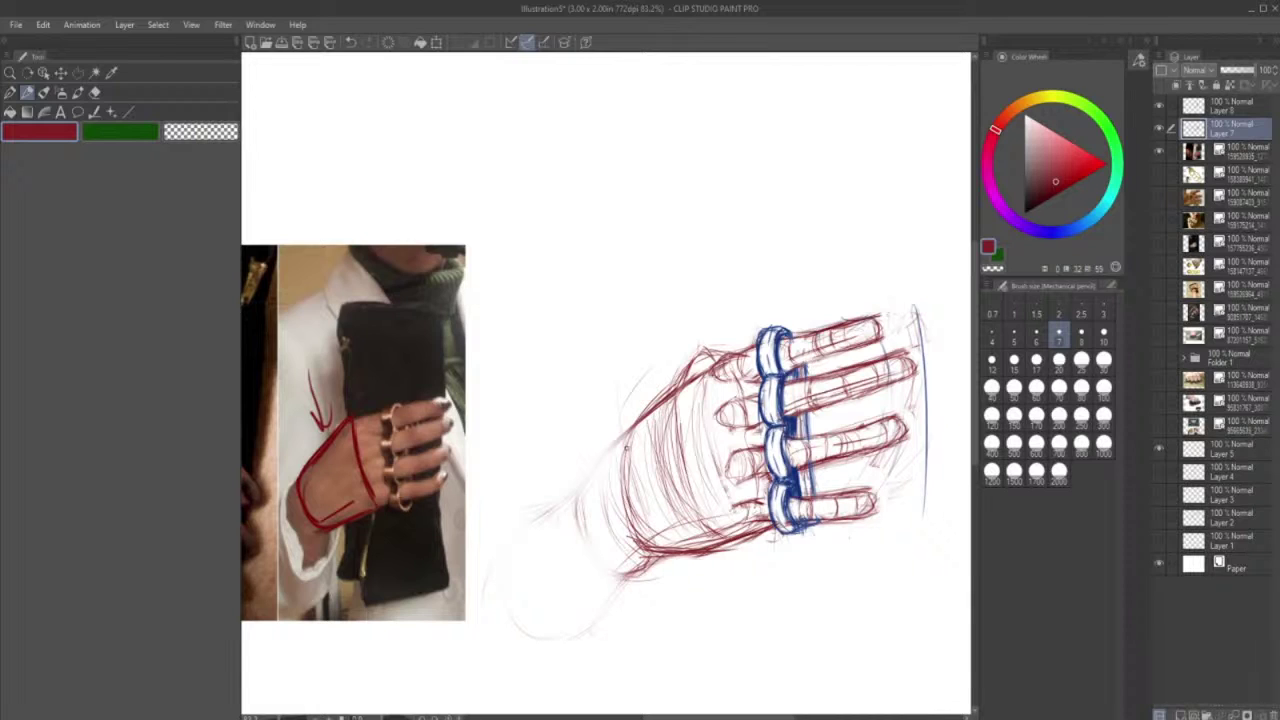
left_click_drag(626, 448, 588, 496)
mouse_move(630, 476)
left_mouse_down()
mouse_move(578, 548)
mouse_move(576, 532)
mouse_move(640, 640)
left_mouse_up()
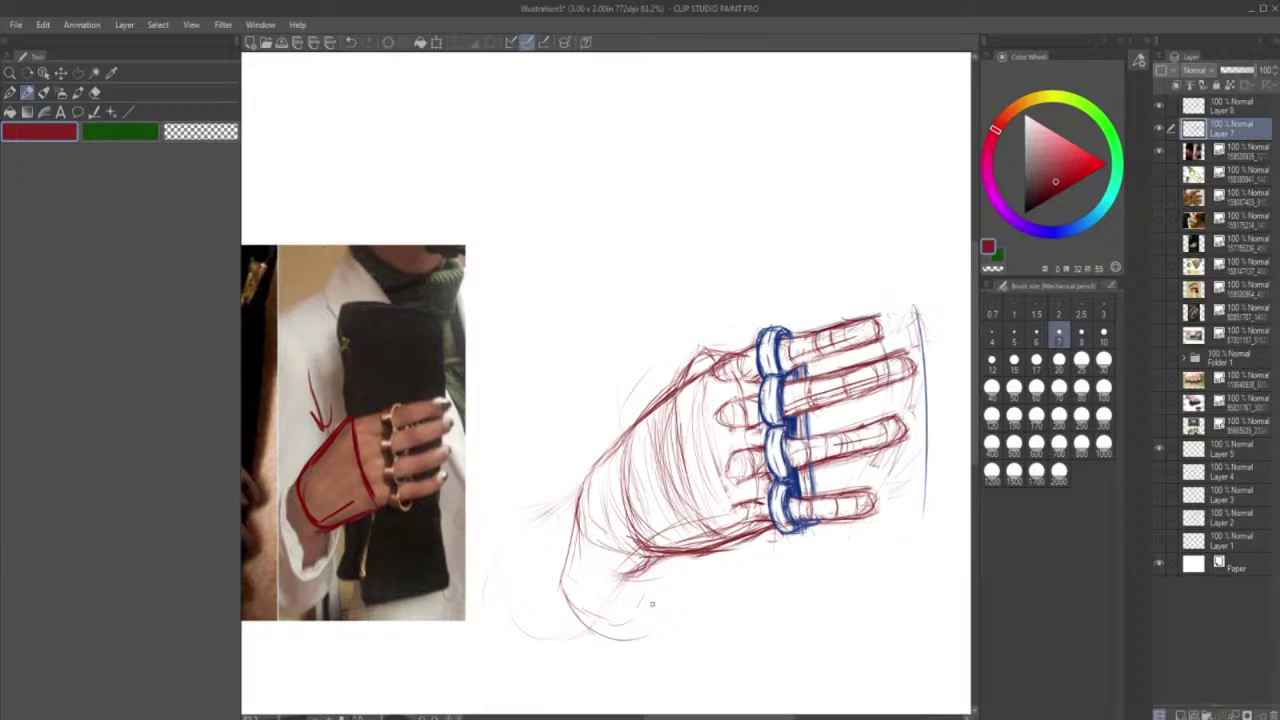
mouse_move(652, 603)
left_mouse_down()
mouse_move(658, 558)
mouse_move(628, 632)
left_mouse_up()
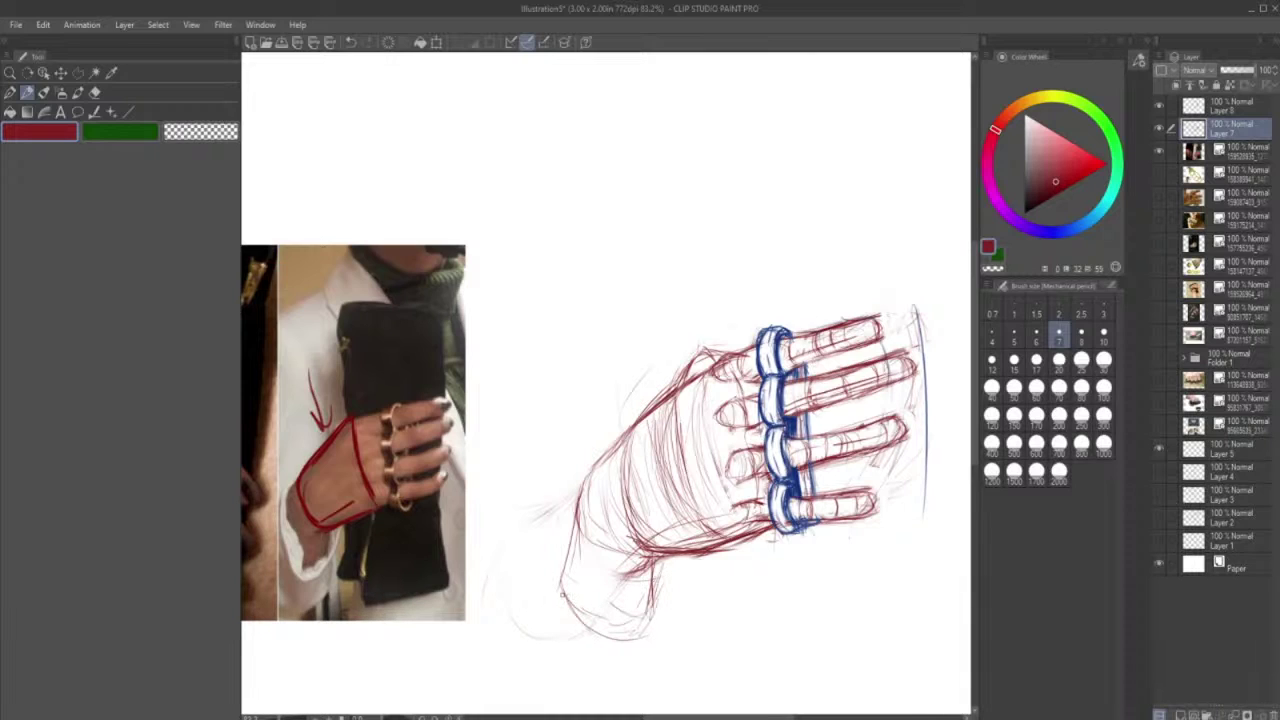
left_click(352, 44)
left_click(352, 45)
left_click_drag(578, 476, 552, 574)
mouse_move(572, 520)
left_mouse_down()
mouse_move(536, 605)
mouse_move(557, 655)
mouse_move(606, 692)
left_mouse_up()
mouse_move(650, 592)
left_mouse_down()
mouse_move(634, 646)
mouse_move(626, 592)
mouse_move(636, 662)
mouse_move(545, 640)
left_mouse_up()
mouse_move(572, 530)
left_mouse_down()
mouse_move(550, 668)
mouse_move(612, 690)
left_mouse_up()
left_click_drag(644, 588, 636, 664)
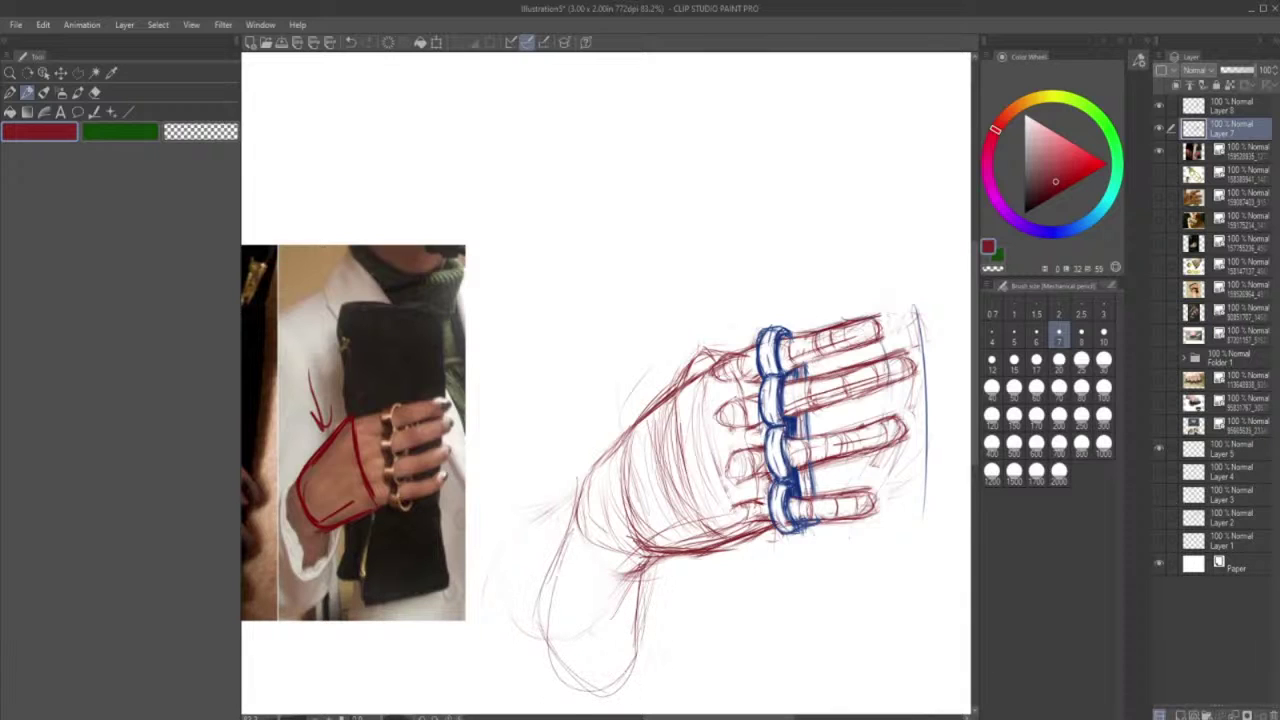
- Strengthen the red wrist curve and add contour lines across the wrist and along the forearm's outer edge
mouse_move(581, 479)
left_mouse_down()
mouse_move(571, 510)
mouse_move(597, 459)
mouse_move(600, 534)
left_mouse_up()
mouse_move(608, 440)
left_mouse_down()
mouse_move(594, 540)
mouse_move(592, 518)
left_mouse_up()
mouse_move(622, 466)
left_mouse_down()
mouse_move(600, 538)
mouse_move(636, 544)
left_mouse_up()
left_click_drag(586, 470, 568, 612)
mouse_move(560, 546)
left_mouse_down()
mouse_move(576, 650)
mouse_move(648, 616)
left_mouse_up()
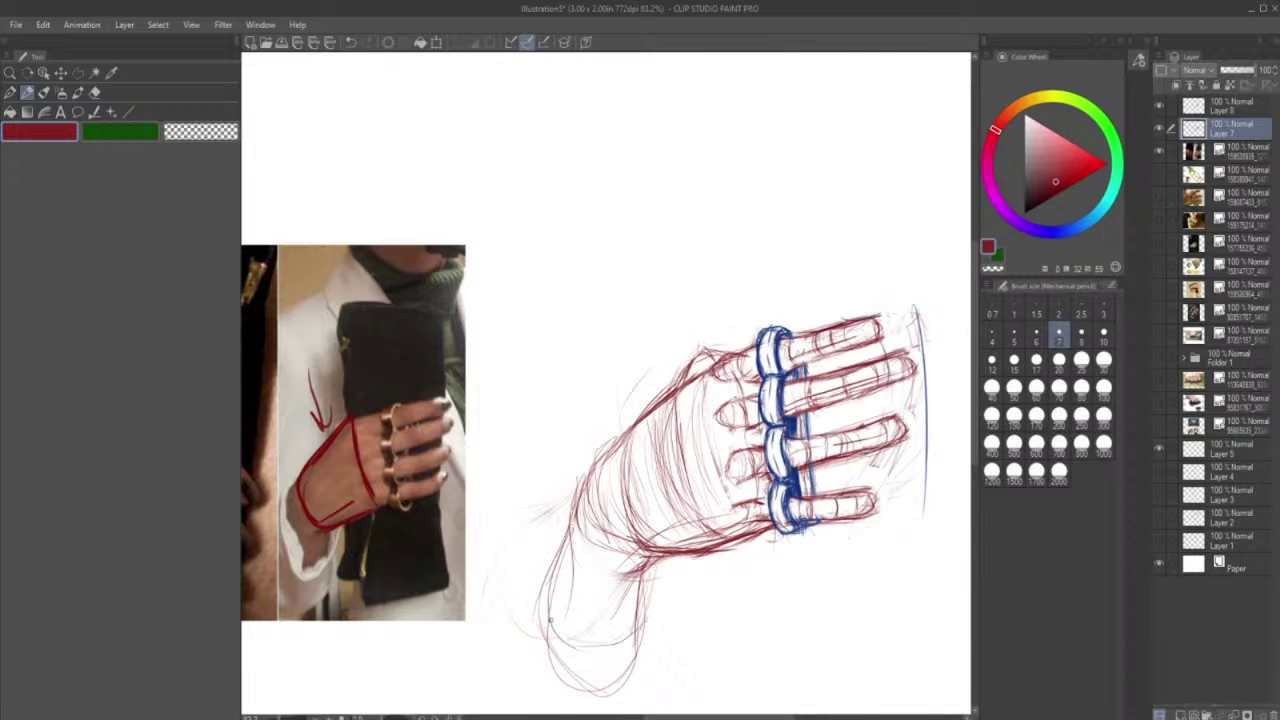
mouse_move(552, 602)
left_mouse_down()
mouse_move(613, 669)
mouse_move(546, 606)
mouse_move(523, 678)
left_mouse_up()
- Trim stray lines with a size 17 eraser and reinforce the forearm's red side outlines and lower end
left_click(96, 92)
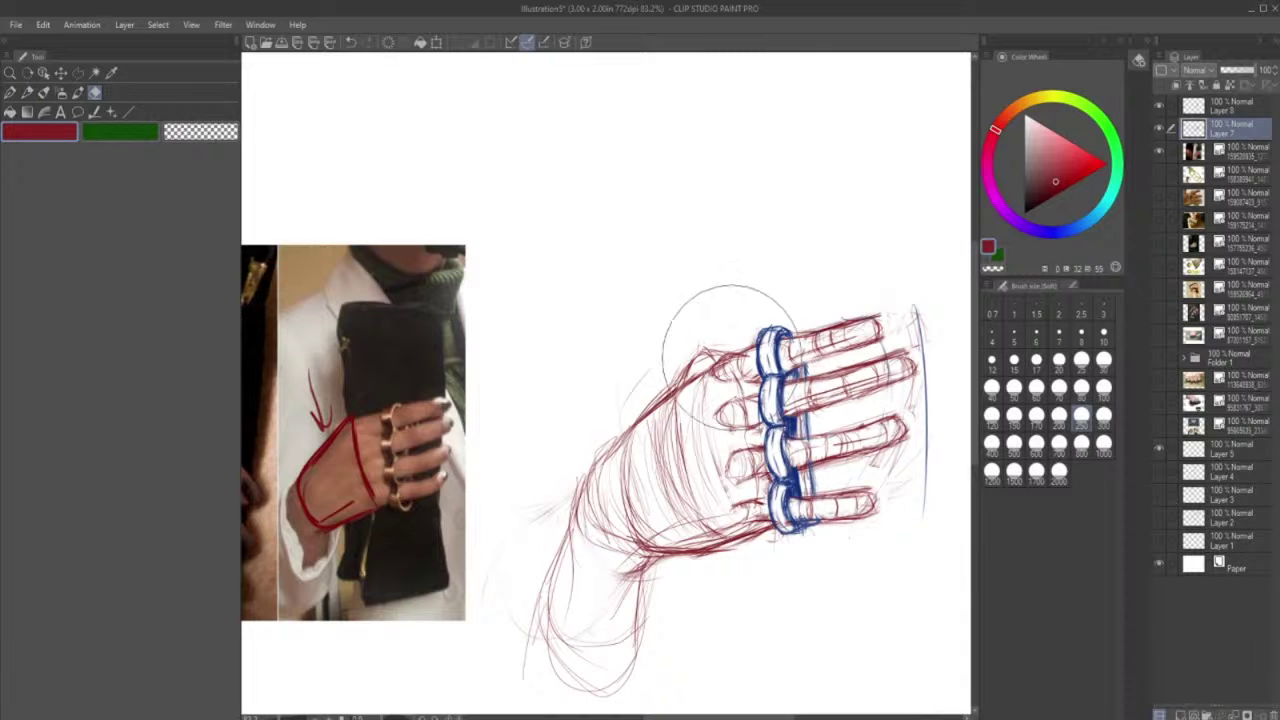
left_click(1036, 360)
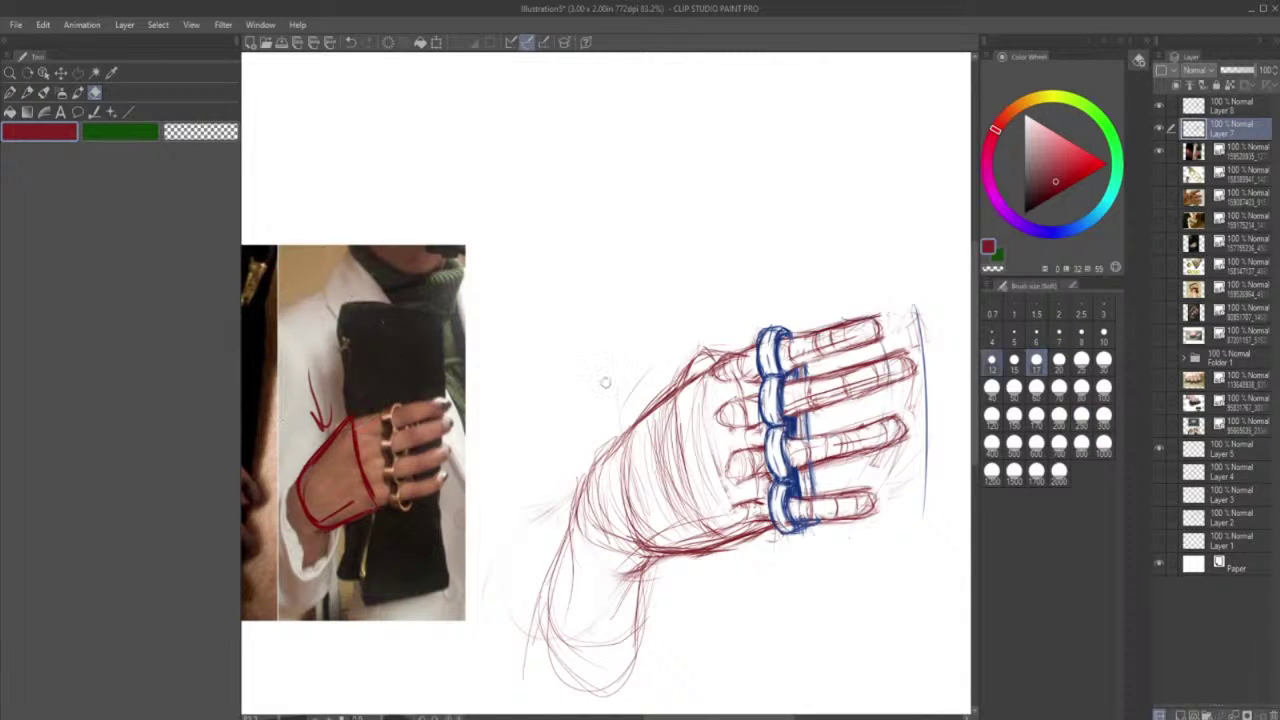
left_click(30, 93)
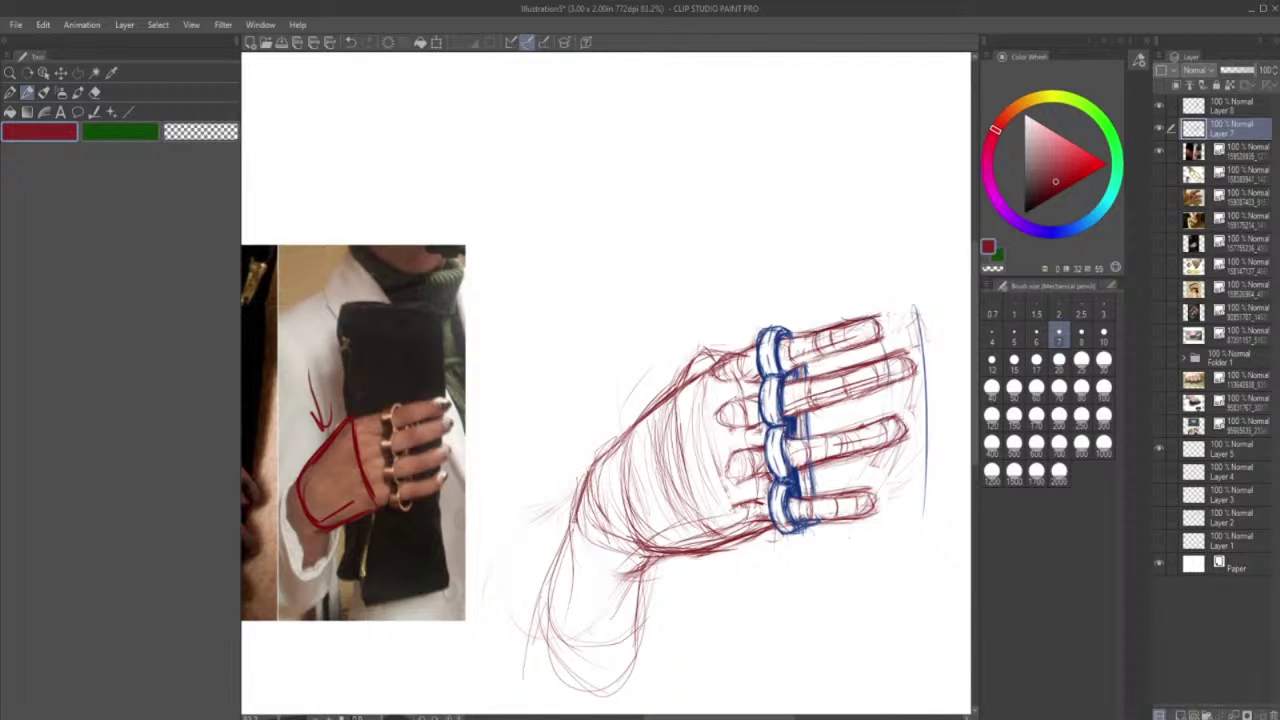
mouse_move(625, 549)
left_mouse_down()
mouse_move(649, 572)
mouse_move(530, 604)
left_mouse_up()
mouse_move(556, 552)
left_mouse_down()
mouse_move(535, 683)
mouse_move(641, 640)
mouse_move(648, 562)
mouse_move(606, 553)
mouse_move(616, 572)
mouse_move(638, 568)
mouse_move(618, 602)
mouse_move(634, 630)
mouse_move(640, 594)
mouse_move(643, 647)
left_mouse_up()
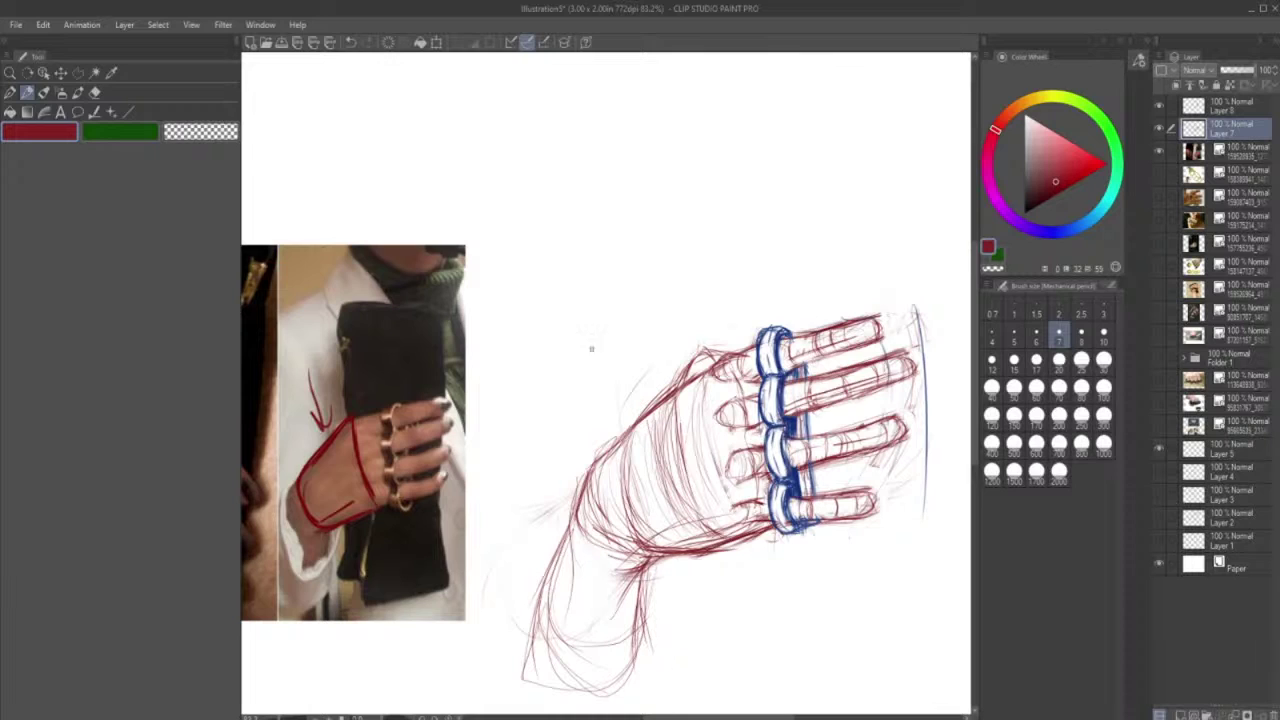
- Draw a long red arrow pointing down at the wrist bend, and switch the pencil colour to blue
left_click_drag(620, 257, 590, 432)
left_click_drag(582, 384, 614, 418)
left_click_drag(586, 374, 586, 454)
mouse_move(606, 410)
left_mouse_down()
mouse_move(584, 448)
mouse_move(614, 444)
left_mouse_up()
left_click(1048, 232)
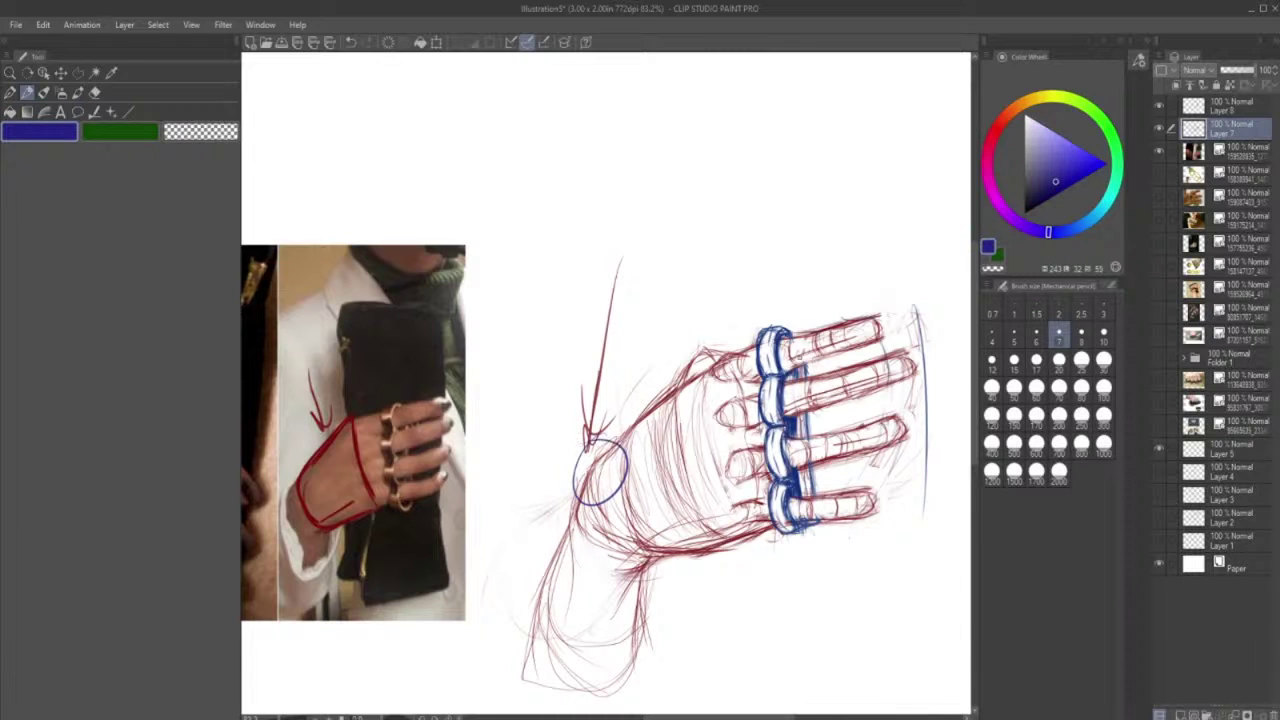
- Mark the wrist bend, the rings and the fingertips with blue circles
left_click_drag(776, 324, 792, 366)
mouse_move(758, 428)
left_mouse_down()
mouse_move(786, 452)
mouse_move(778, 524)
left_mouse_up()
left_click_drag(780, 486, 752, 508)
mouse_move(906, 364)
left_mouse_down()
mouse_move(902, 381)
mouse_move(912, 350)
left_mouse_up()
left_click_drag(878, 302, 866, 334)
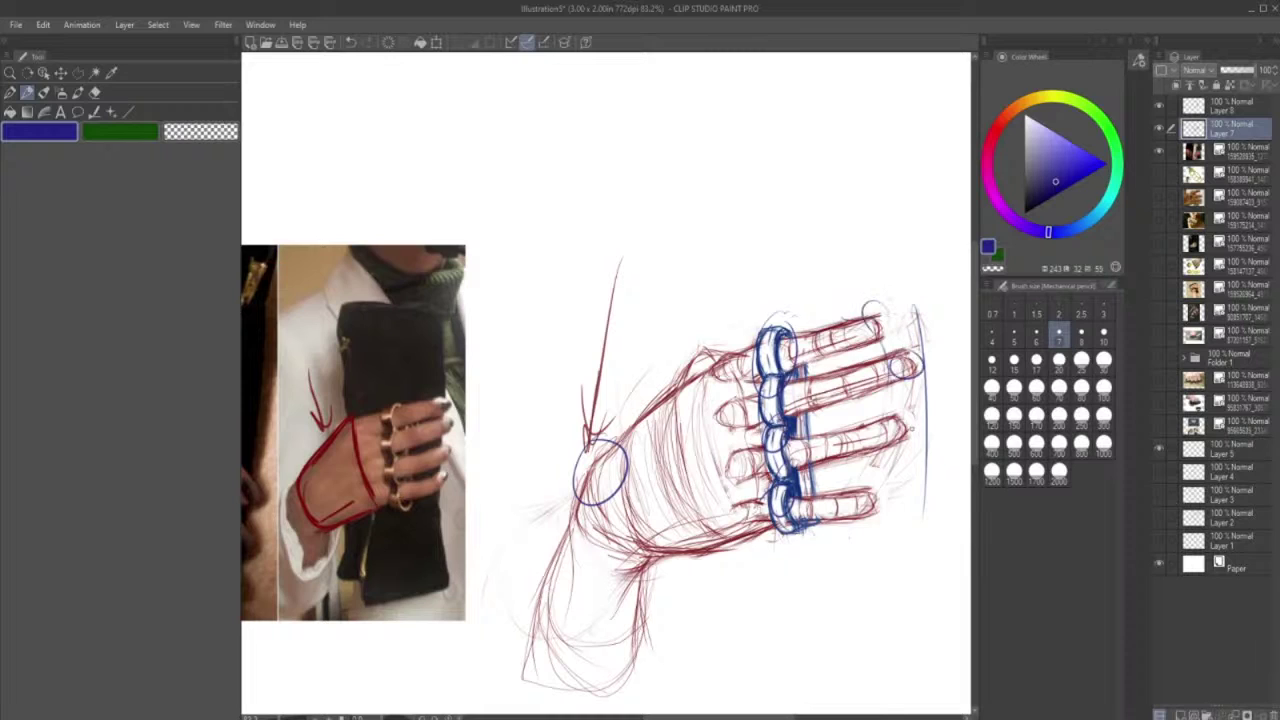
left_click_drag(904, 410, 892, 444)
left_click_drag(880, 490, 861, 522)
left_click_drag(608, 548, 656, 557)
- Undo the blue circles drawn over the wrist, rings and fingertips
left_click(354, 44)
left_click(354, 44)
left_click(354, 44)
left_click(354, 44)
left_click(354, 44)
left_click(354, 44)
left_click(354, 44)
left_click(351, 42)
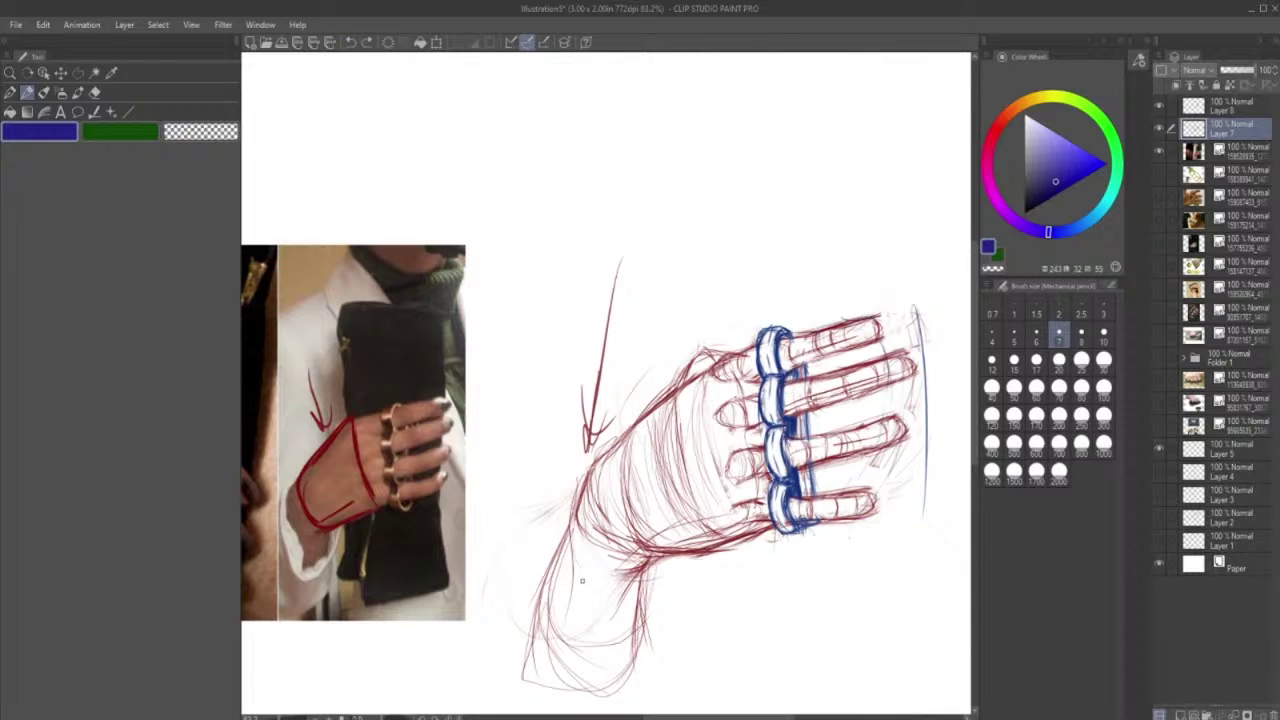
- Draw curved blue contour lines across the wrist and forearm and along the forearm's sides
mouse_move(570, 525)
left_mouse_down()
mouse_move(567, 555)
mouse_move(588, 585)
mouse_move(640, 582)
left_mouse_up()
mouse_move(563, 545)
left_mouse_down()
mouse_move(527, 614)
mouse_move(538, 587)
mouse_move(529, 628)
mouse_move(575, 702)
mouse_move(644, 630)
mouse_move(600, 704)
mouse_move(640, 605)
mouse_move(565, 655)
mouse_move(634, 630)
mouse_move(555, 592)
mouse_move(648, 620)
left_mouse_up()
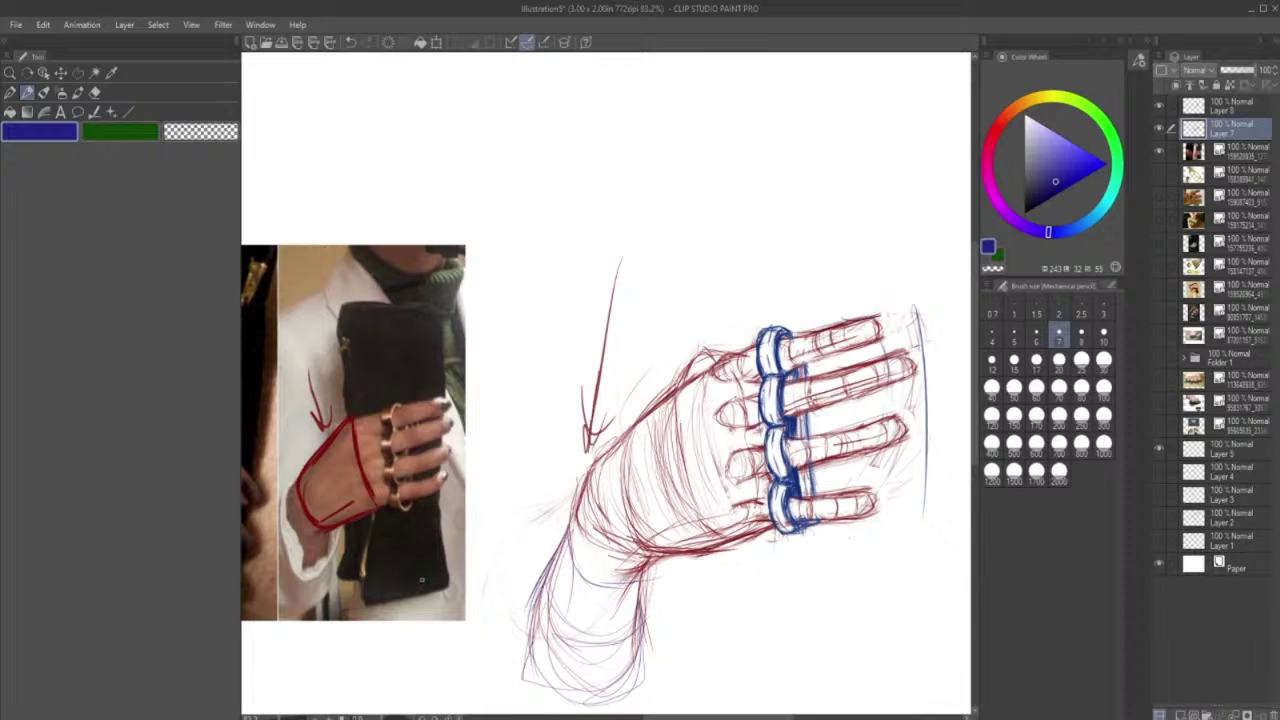
- On Layer 8, trim the rough blue shading beside the rings with a size 25 eraser and touch up their outlines
left_click(97, 92)
left_click(1103, 331)
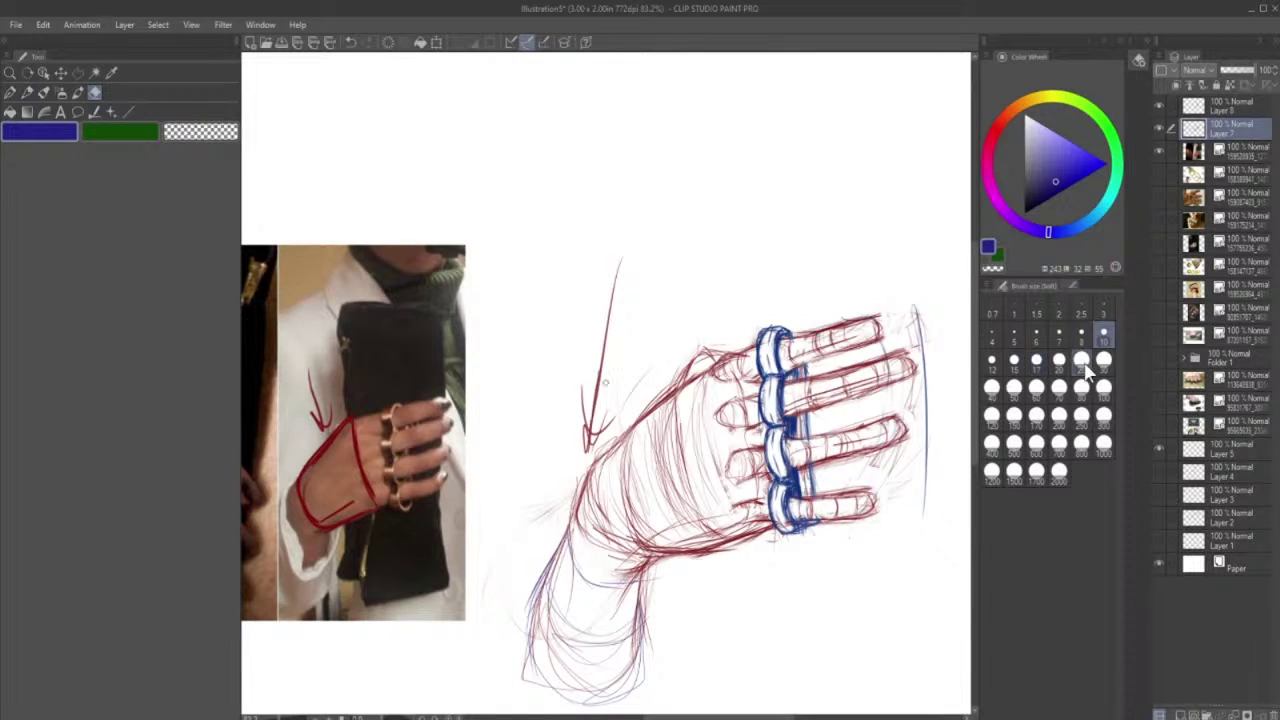
left_click(1082, 360)
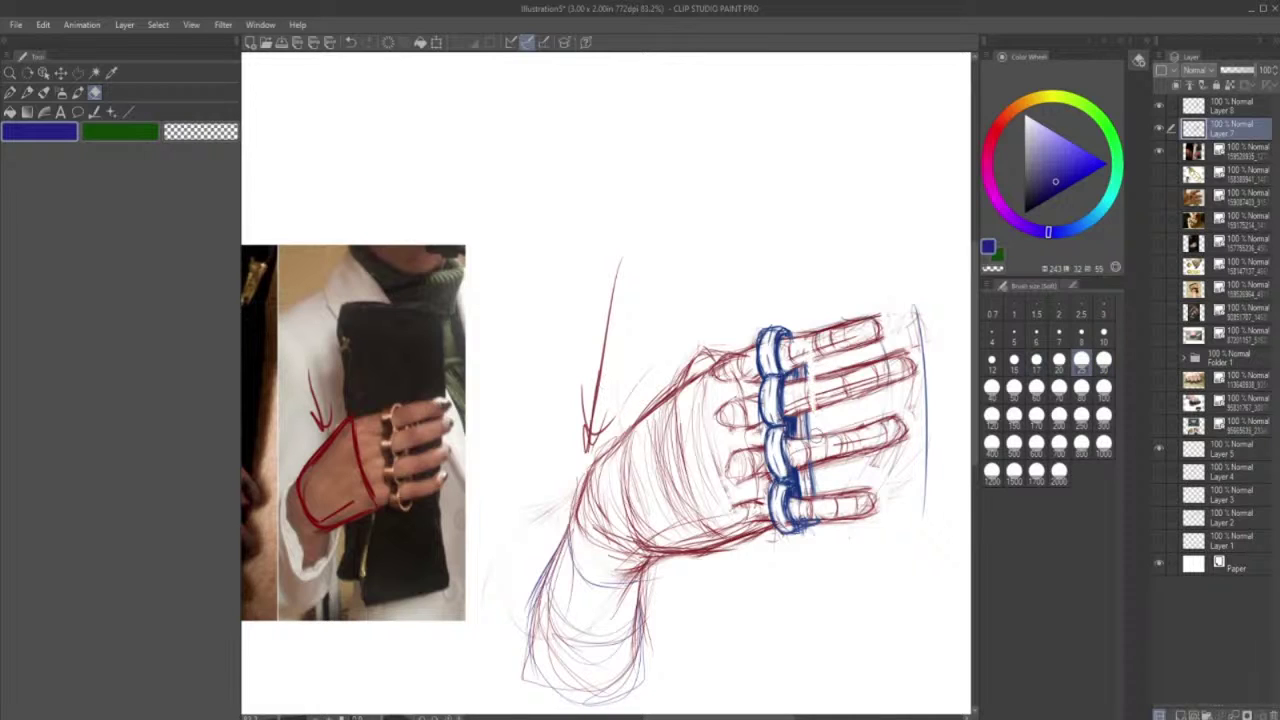
left_click(350, 42)
left_click(1228, 106)
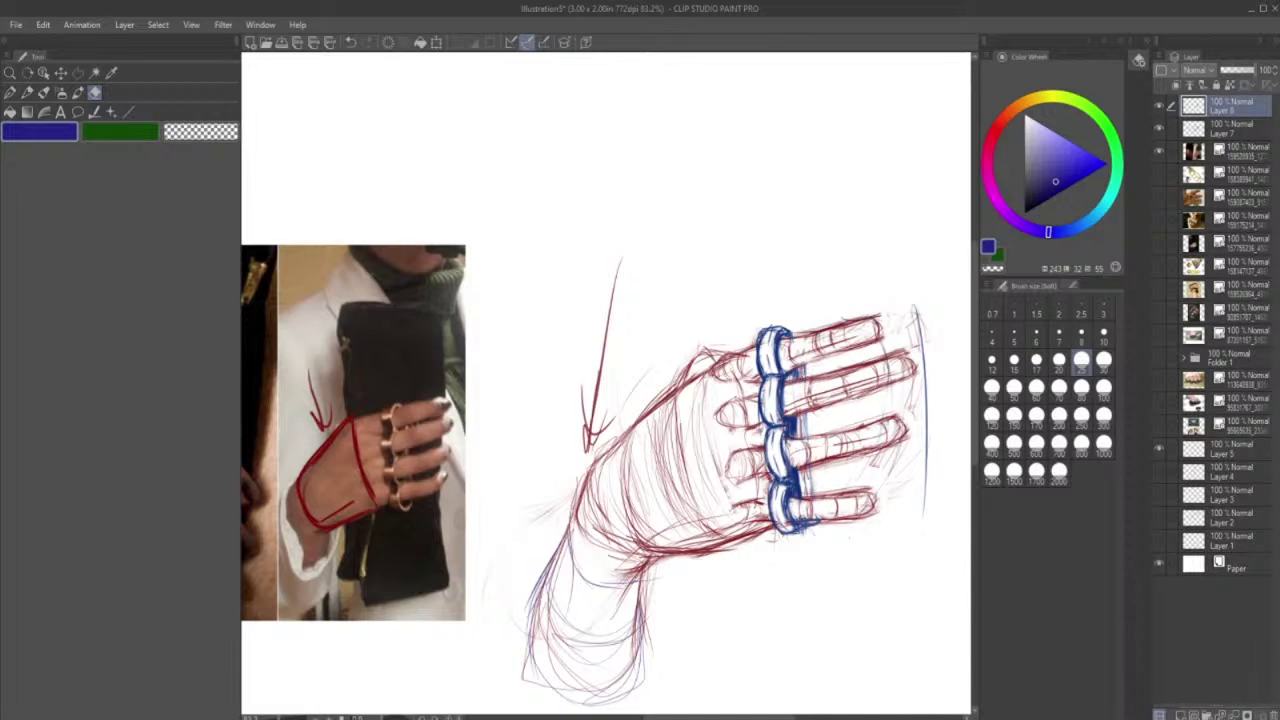
left_click(30, 92)
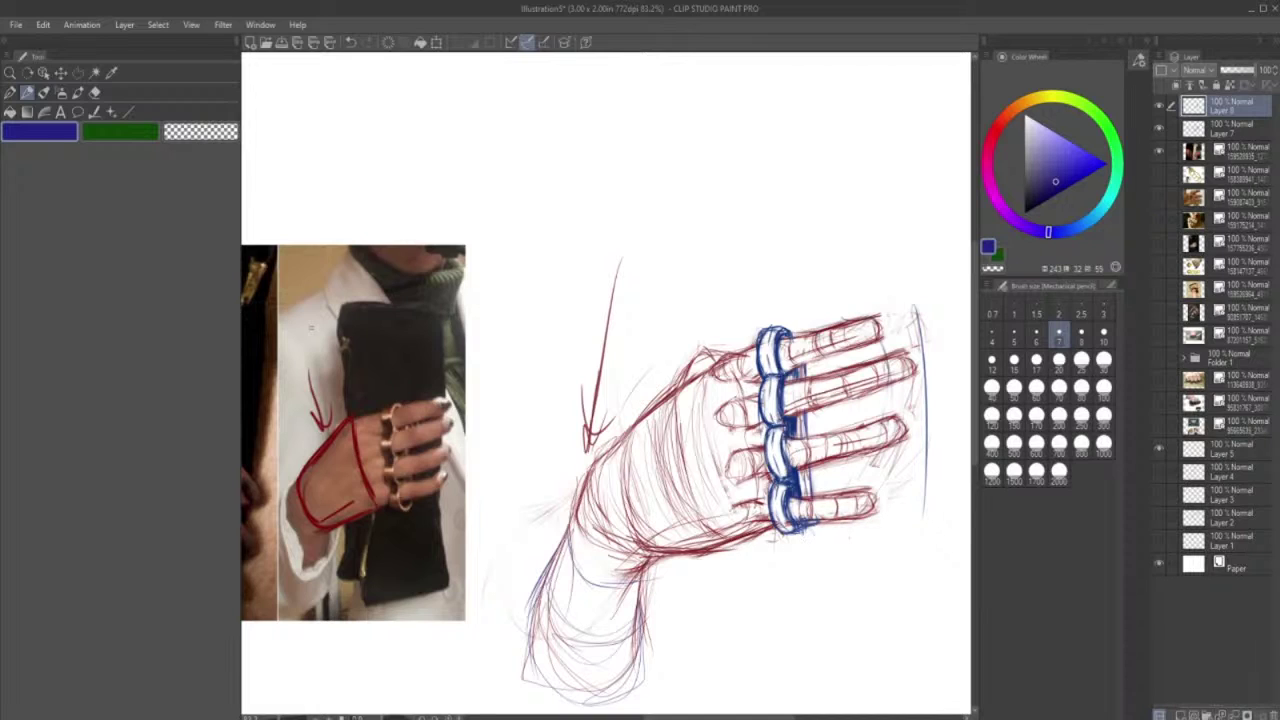
left_click(94, 92)
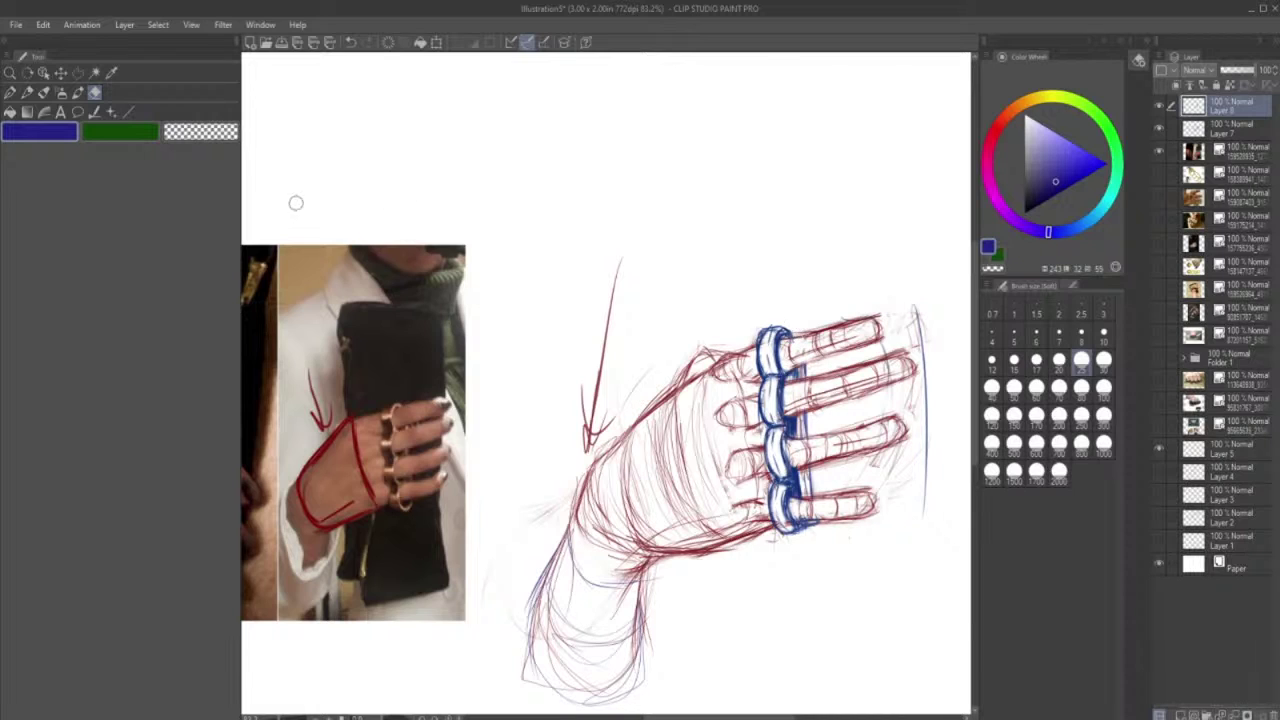
left_click(30, 92)
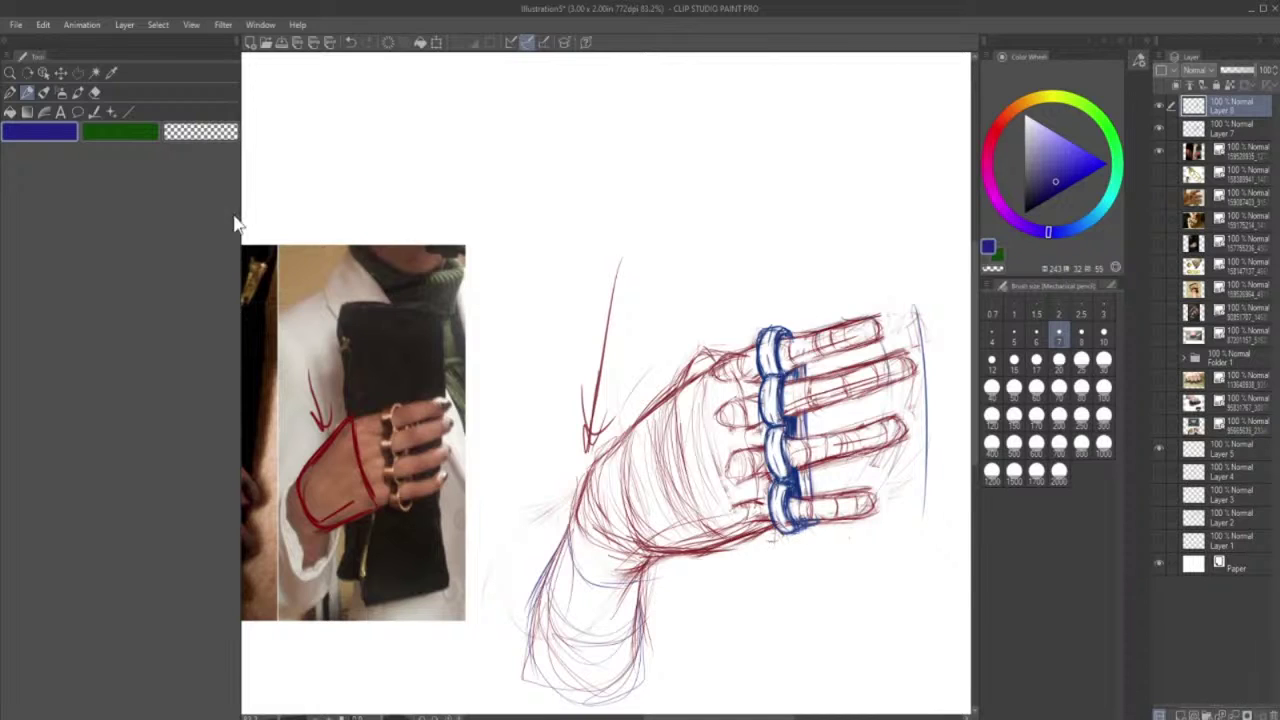
- On Layer 7, erase the excess red lines around the lowest finger's knuckle
left_click(93, 93)
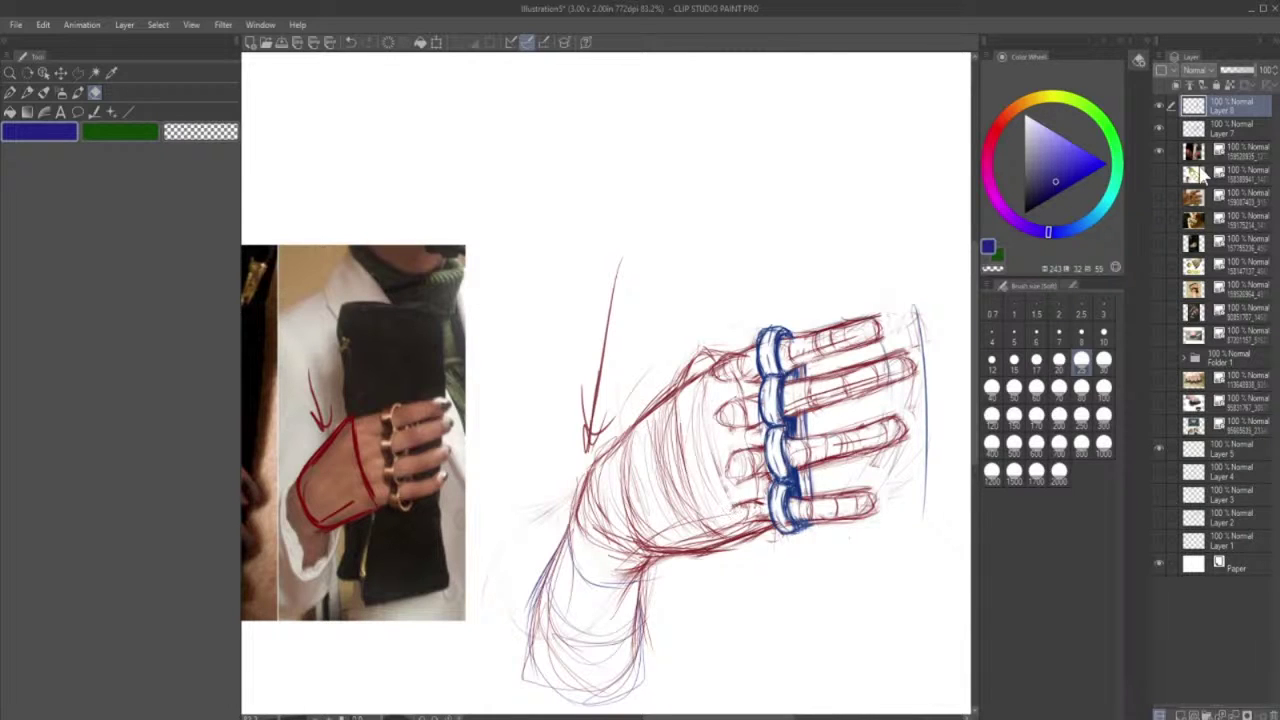
left_click(1232, 128)
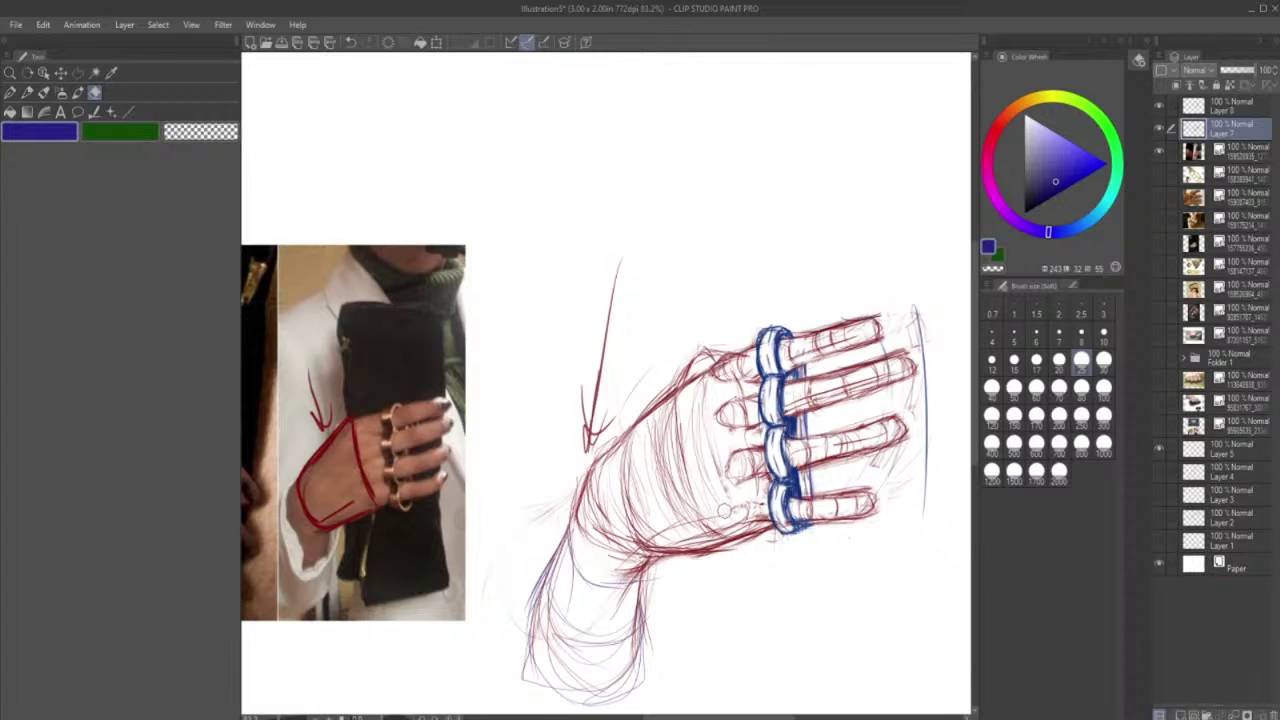
left_click(27, 92)
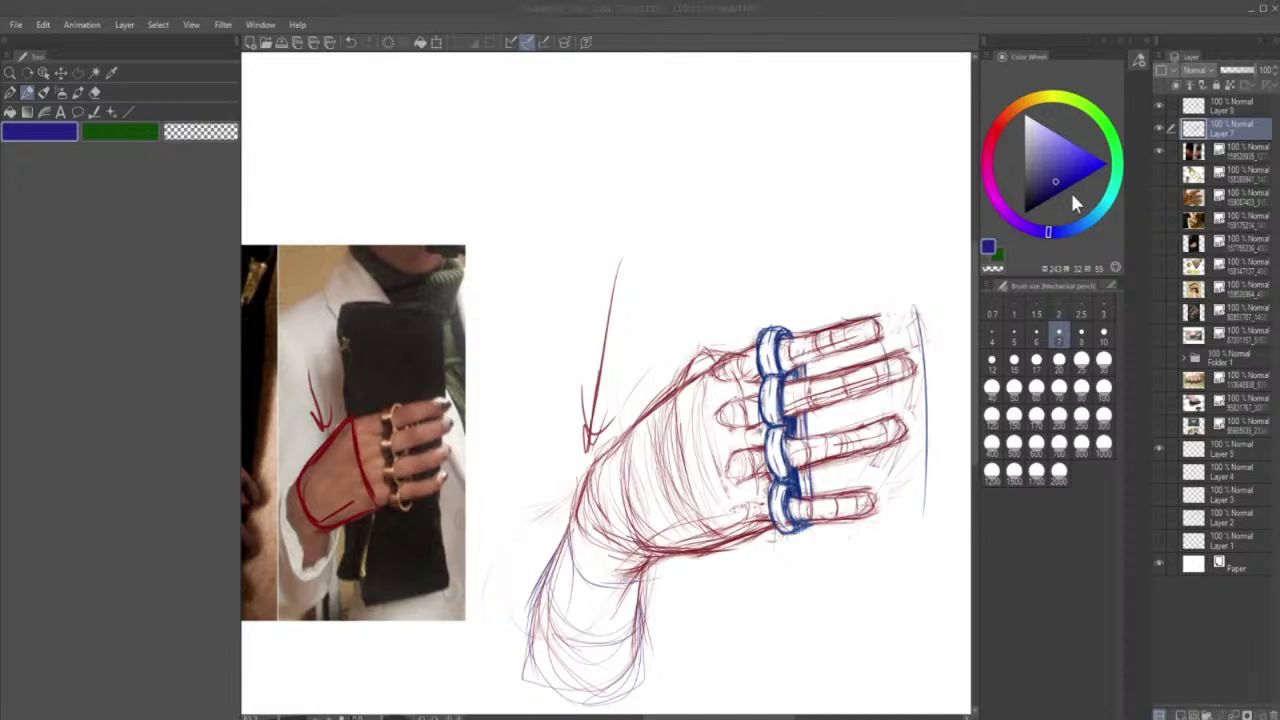
left_click(683, 703)
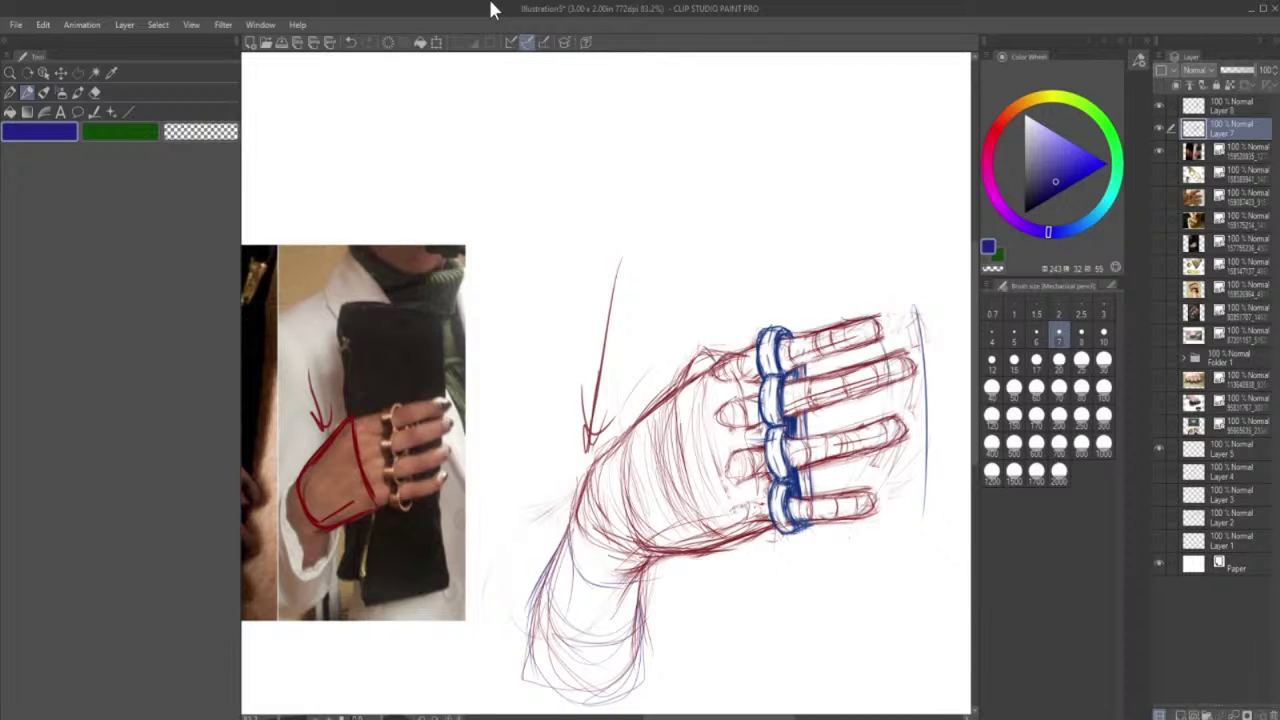
- Sample the sketch's dark red and redraw the third finger's contour where it meets its ring
left_click(353, 43)
left_click(353, 43)
left_click(370, 45)
left_click(769, 435, "alt")
left_click(767, 436, "alt")
left_click_drag(769, 440, 760, 447)
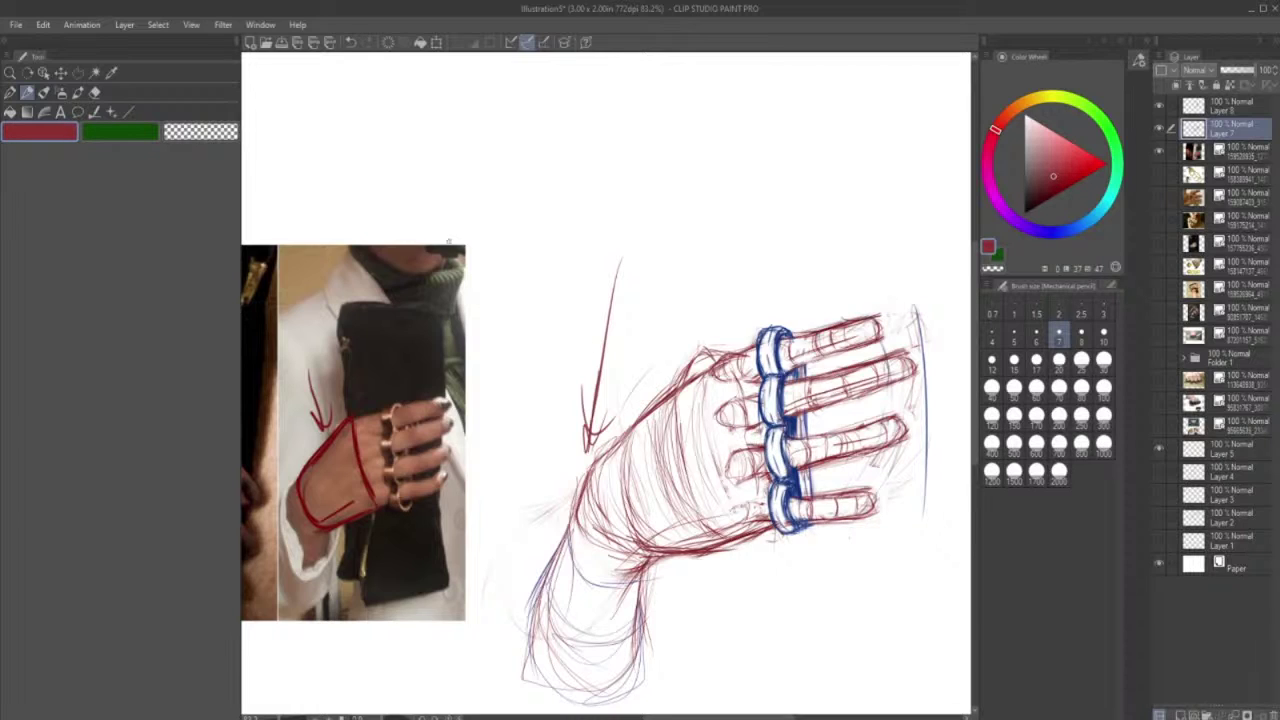
left_click(350, 42)
left_click_drag(759, 437, 841, 435)
- Erase rough lines around the second knuckle and refine the red finger contours just beyond the rings
left_click(94, 93)
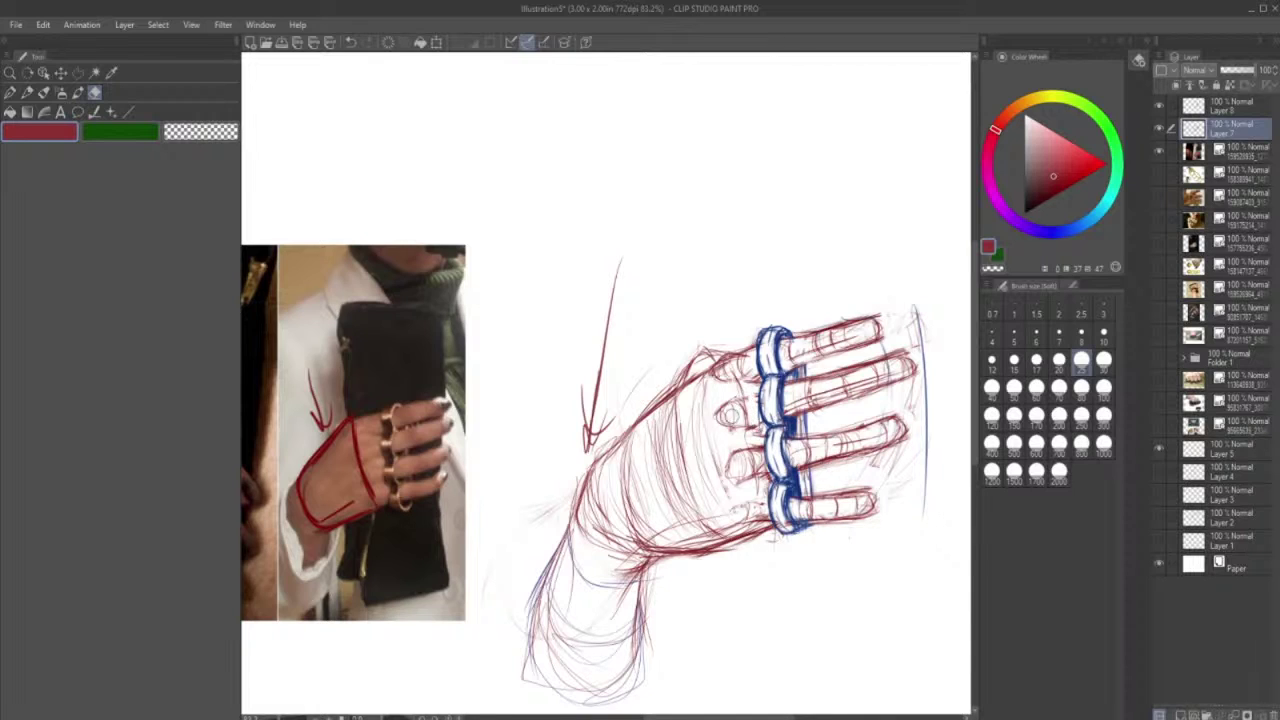
left_click(30, 91)
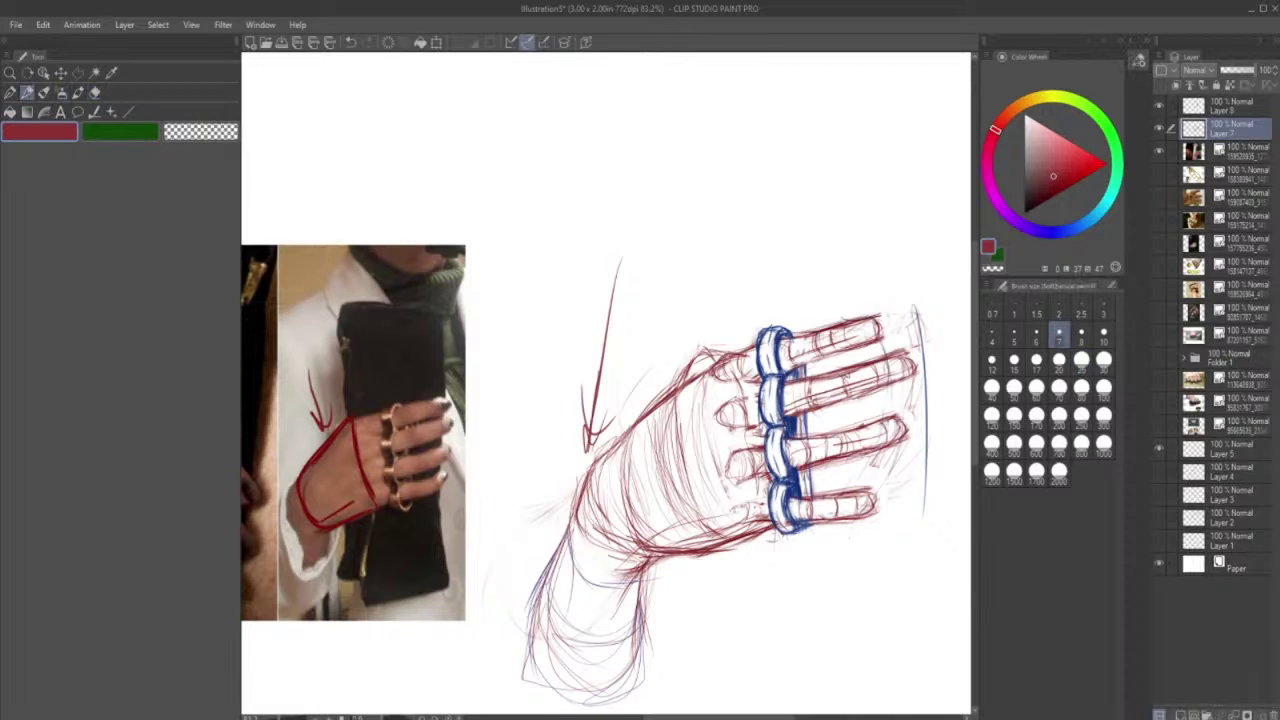
left_click_drag(782, 342, 811, 334)
left_click_drag(811, 469, 814, 500)
left_click(95, 92)
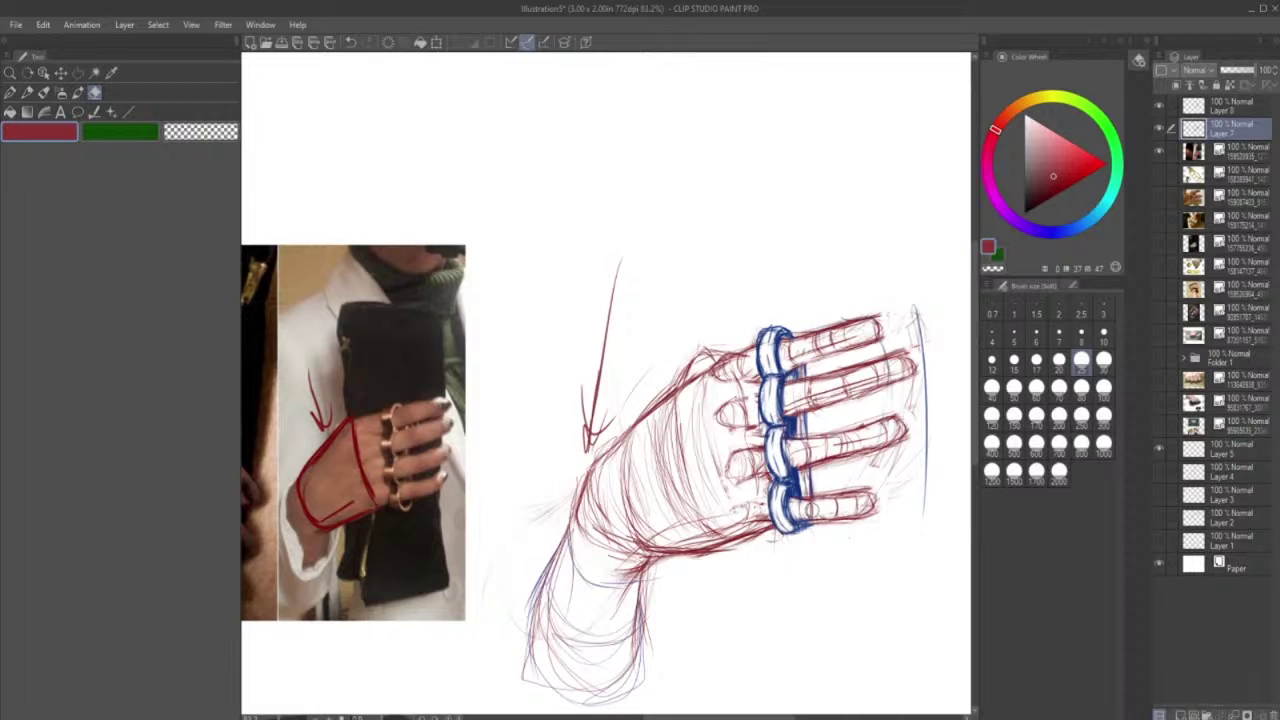
left_click(27, 92)
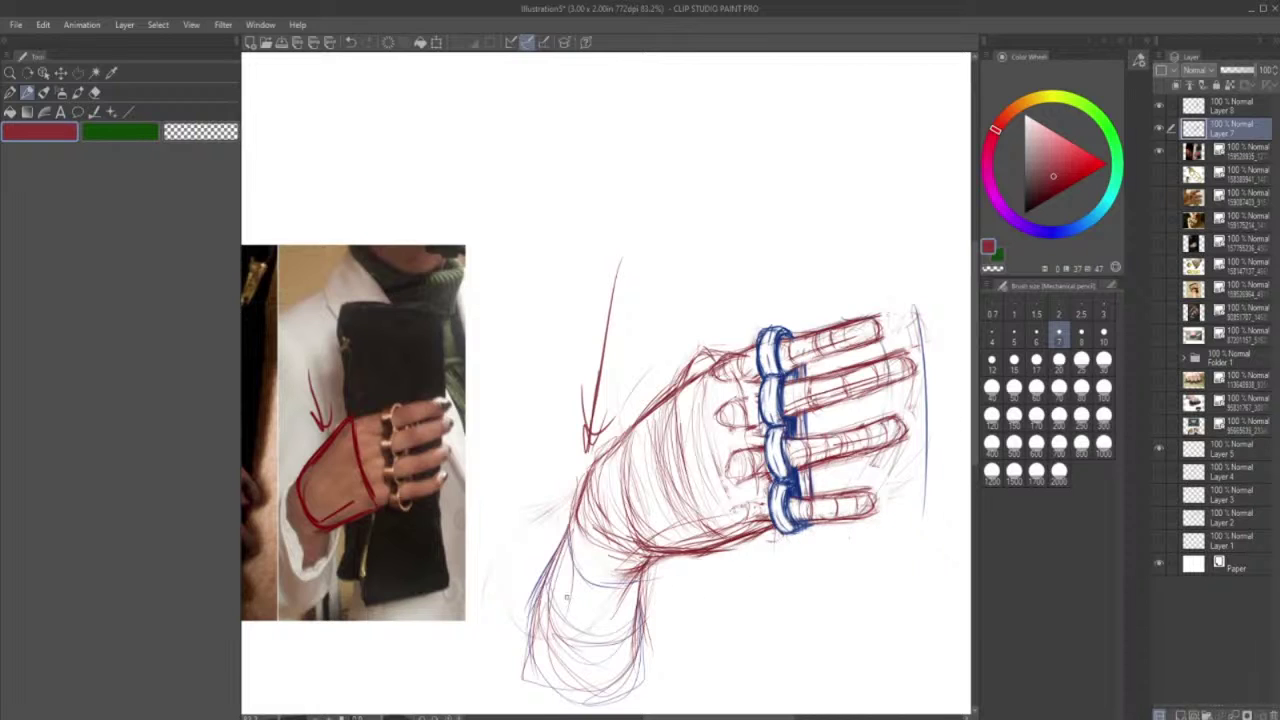
- On Layer 8, sample the rings' blue, refine the outlines and inner contours of the four rings, and clean up excess blue with the eraser
left_click(96, 93)
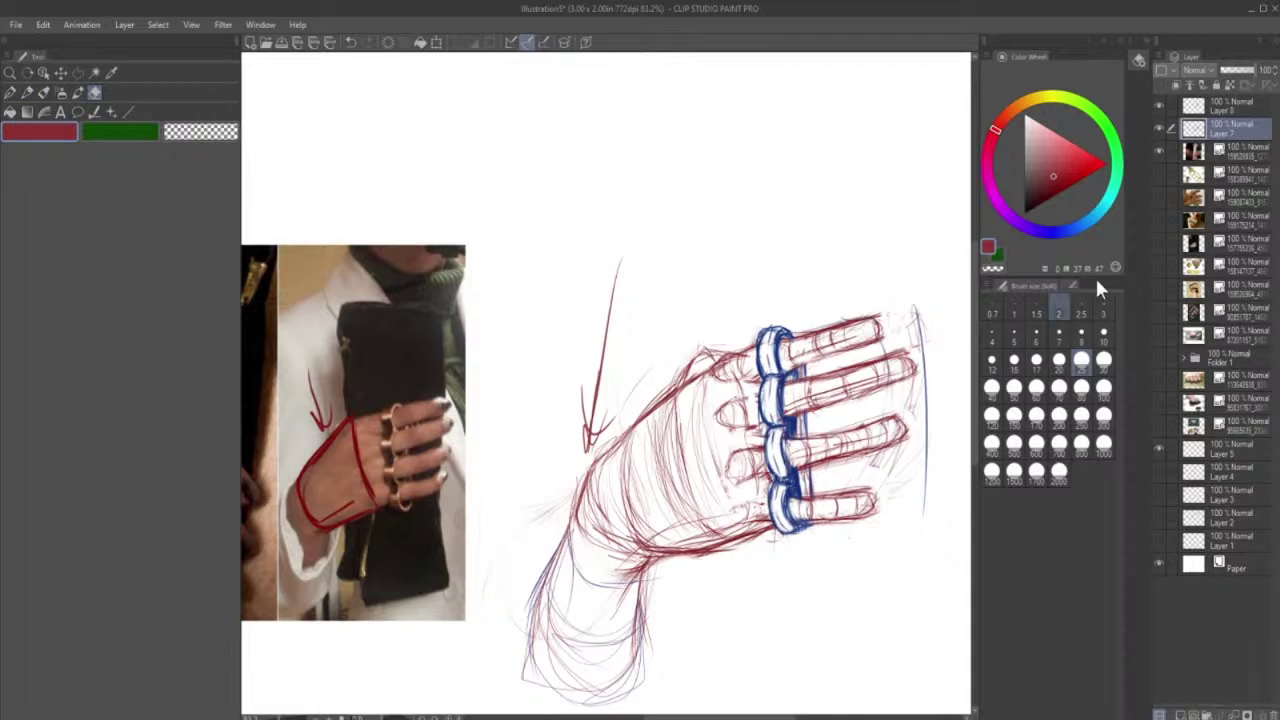
left_click(1205, 105)
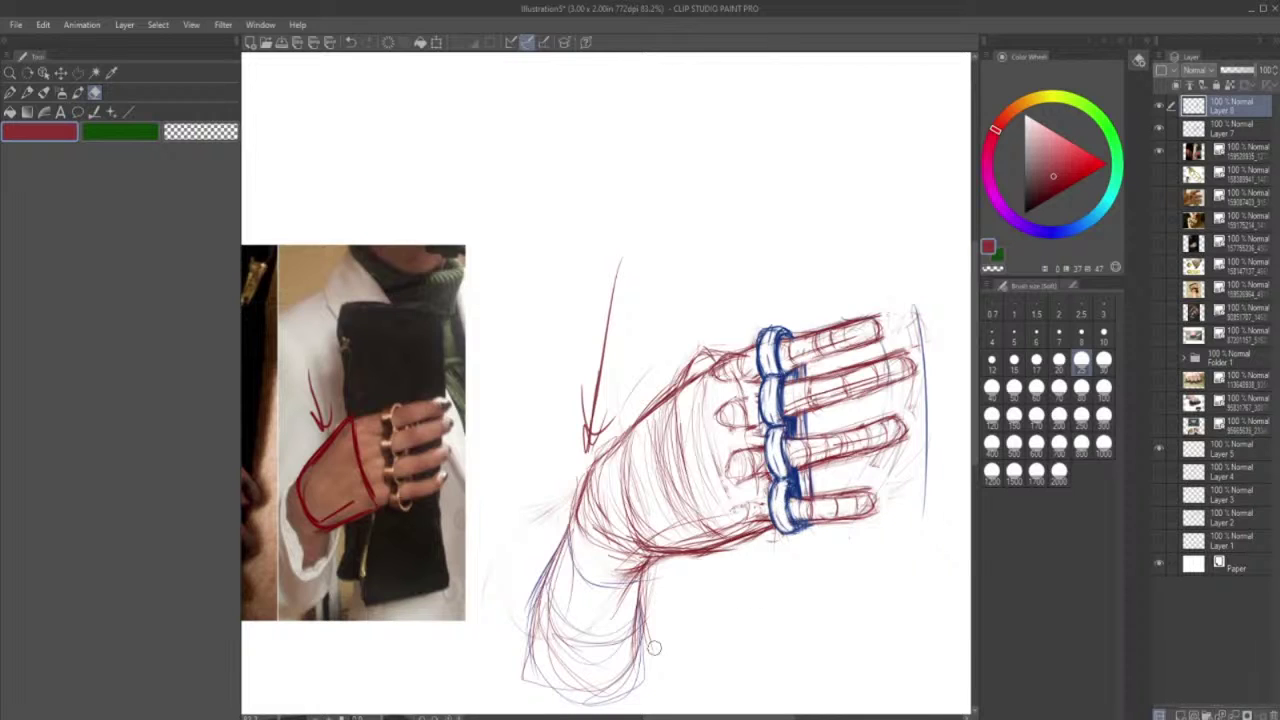
left_click(27, 92)
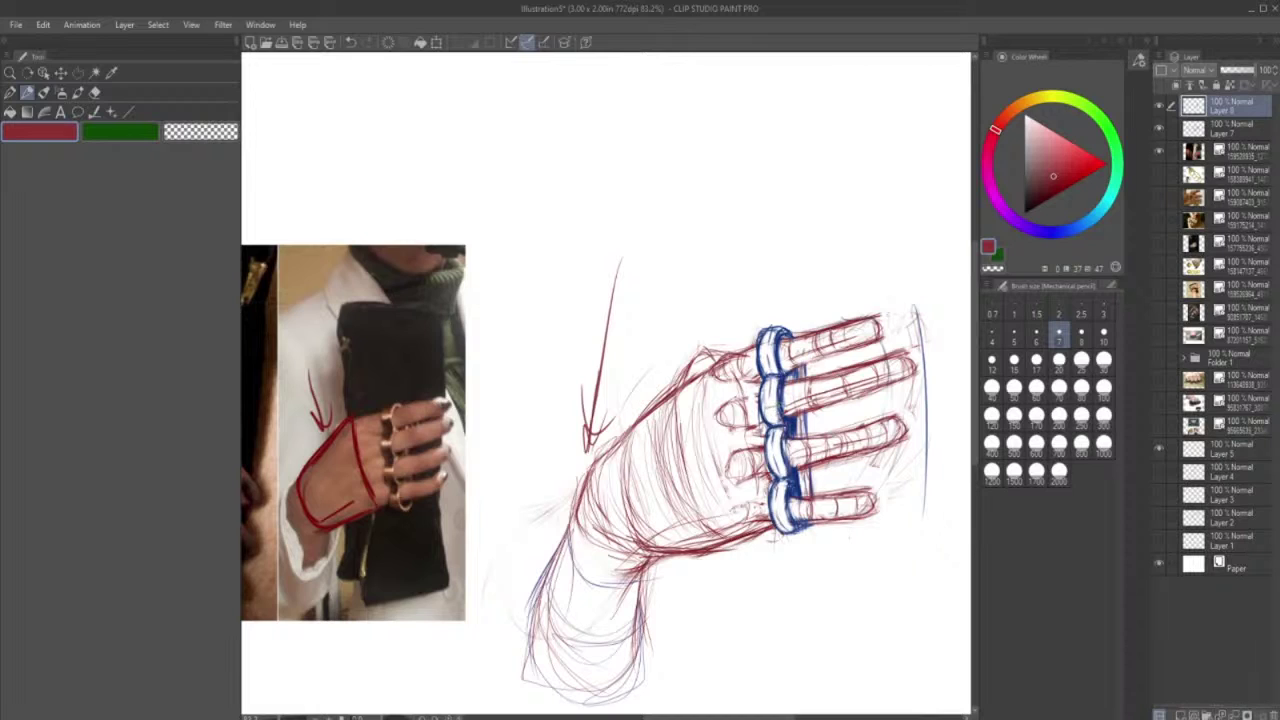
left_click(351, 43)
left_click(764, 405, "alt")
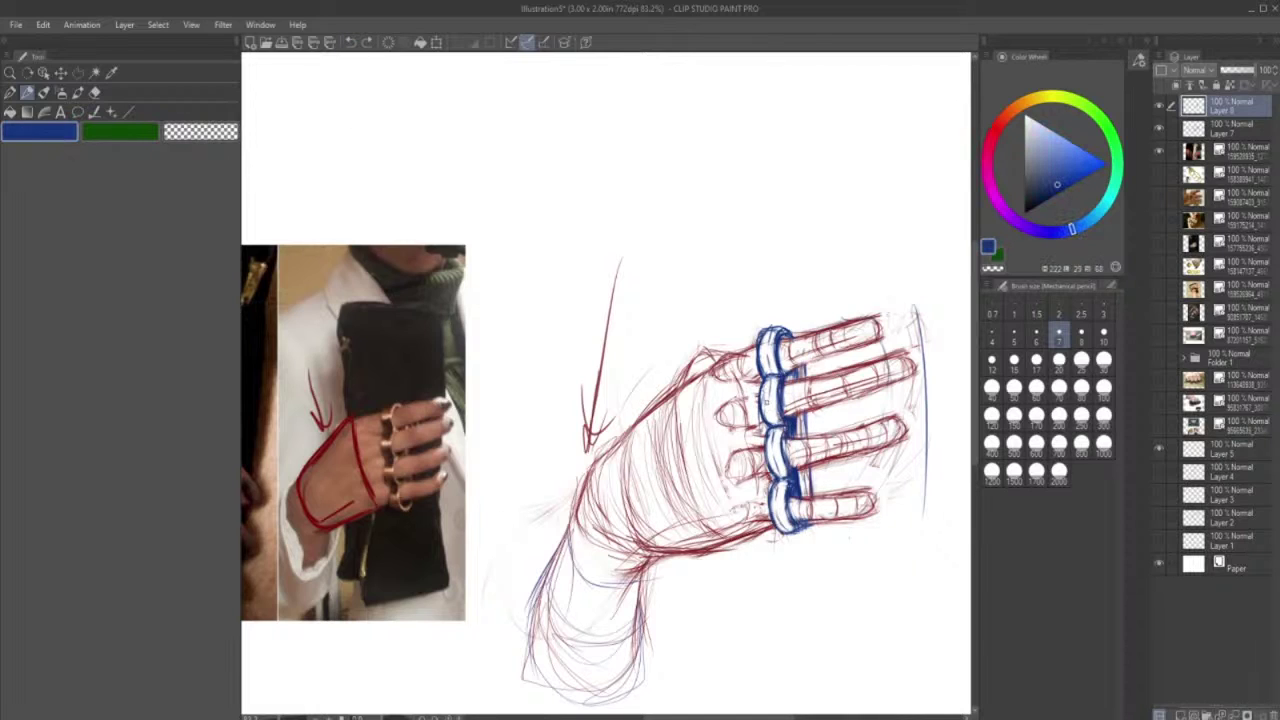
mouse_move(765, 407)
left_mouse_down()
mouse_move(777, 405)
mouse_move(778, 376)
mouse_move(760, 412)
mouse_move(775, 413)
mouse_move(783, 446)
left_mouse_up()
mouse_move(776, 501)
left_mouse_down()
mouse_move(777, 467)
mouse_move(789, 473)
left_mouse_up()
left_click_drag(769, 401, 776, 411)
left_click_drag(775, 341, 776, 343)
left_click_drag(779, 460, 777, 467)
key("e")
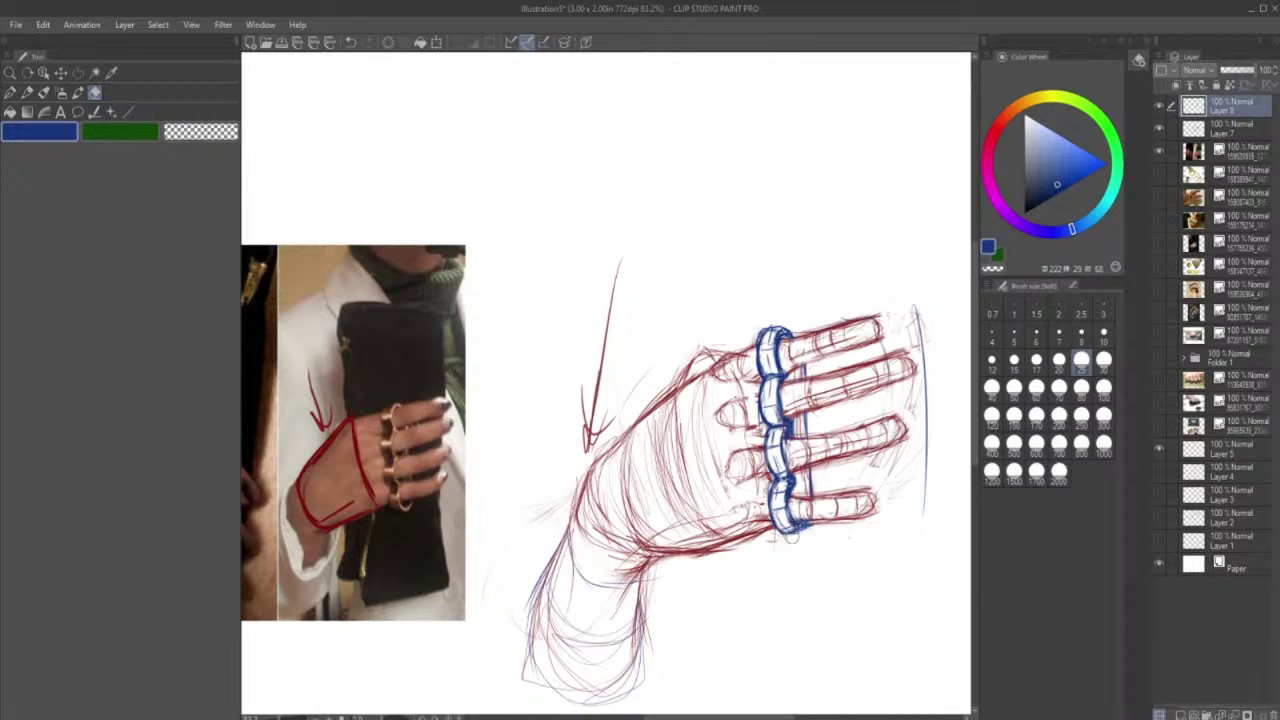
- Reinforce the rings' fingertip-side edges in blue from the first to the lowest finger, then trim the rough overlaps
left_click(28, 92)
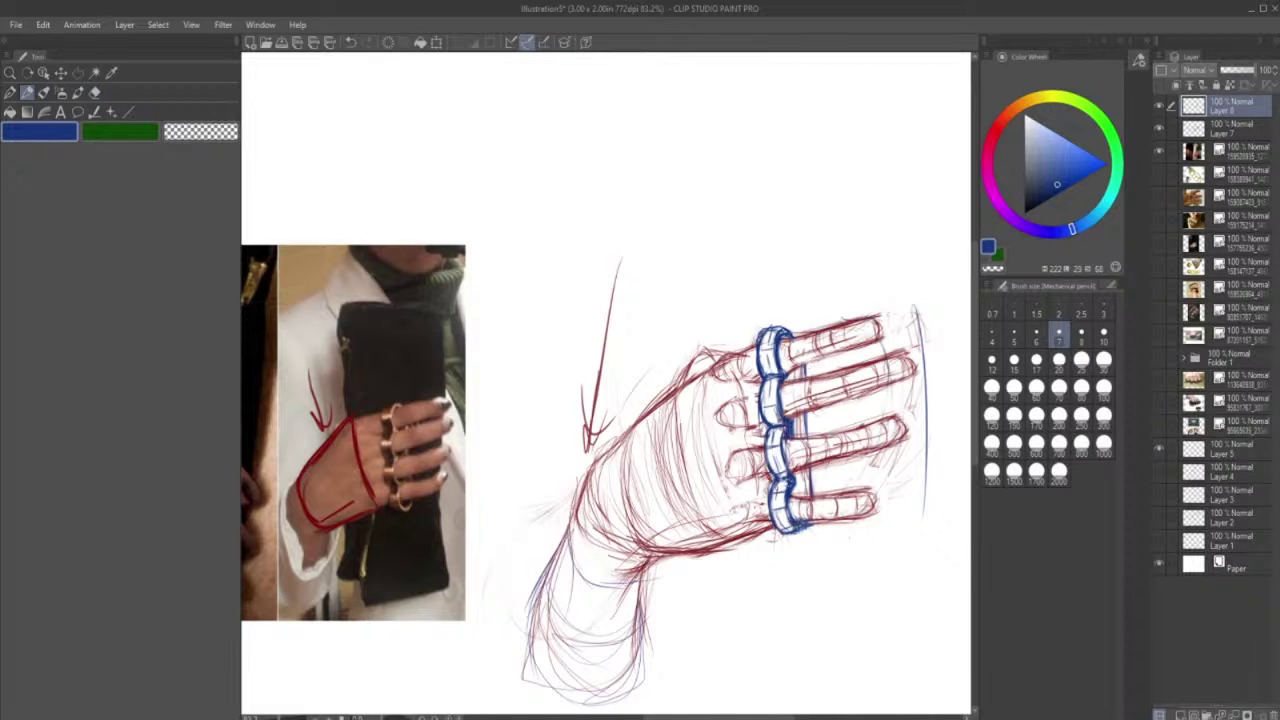
left_click_drag(798, 510, 800, 526)
left_click_drag(789, 390, 795, 468)
left_click_drag(789, 352, 793, 472)
left_click_drag(788, 343, 796, 519)
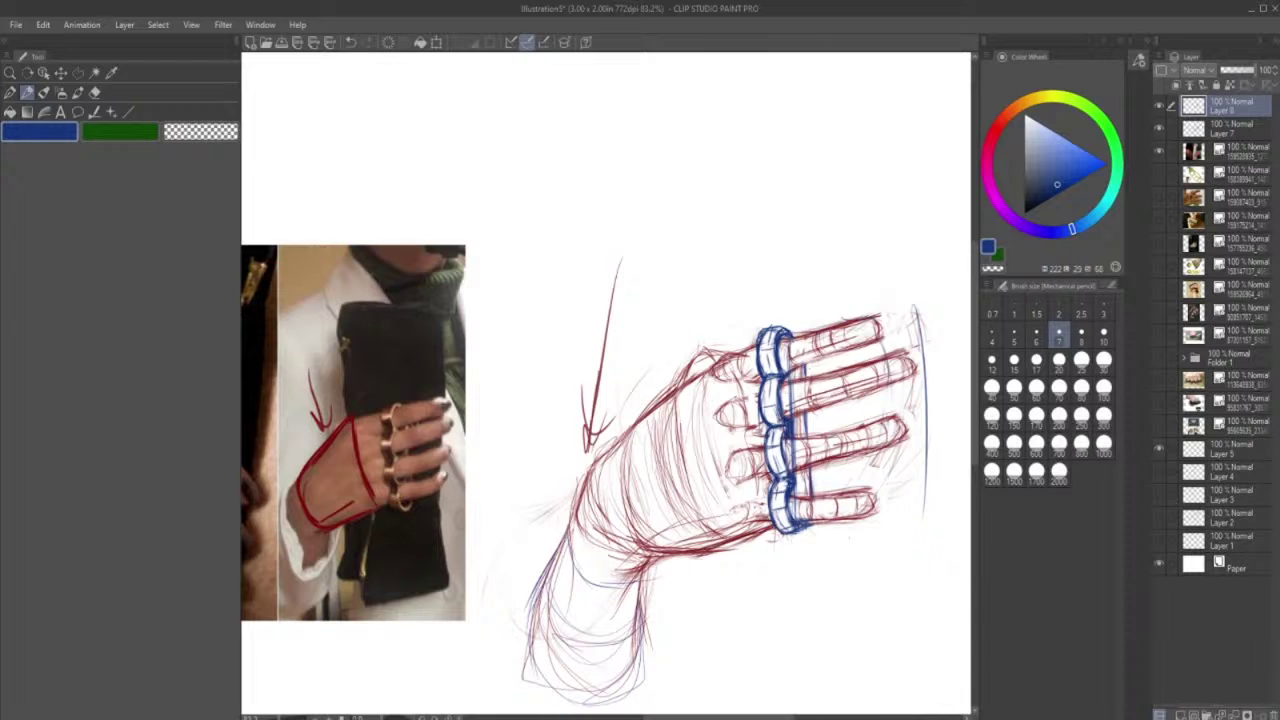
left_click(96, 91)
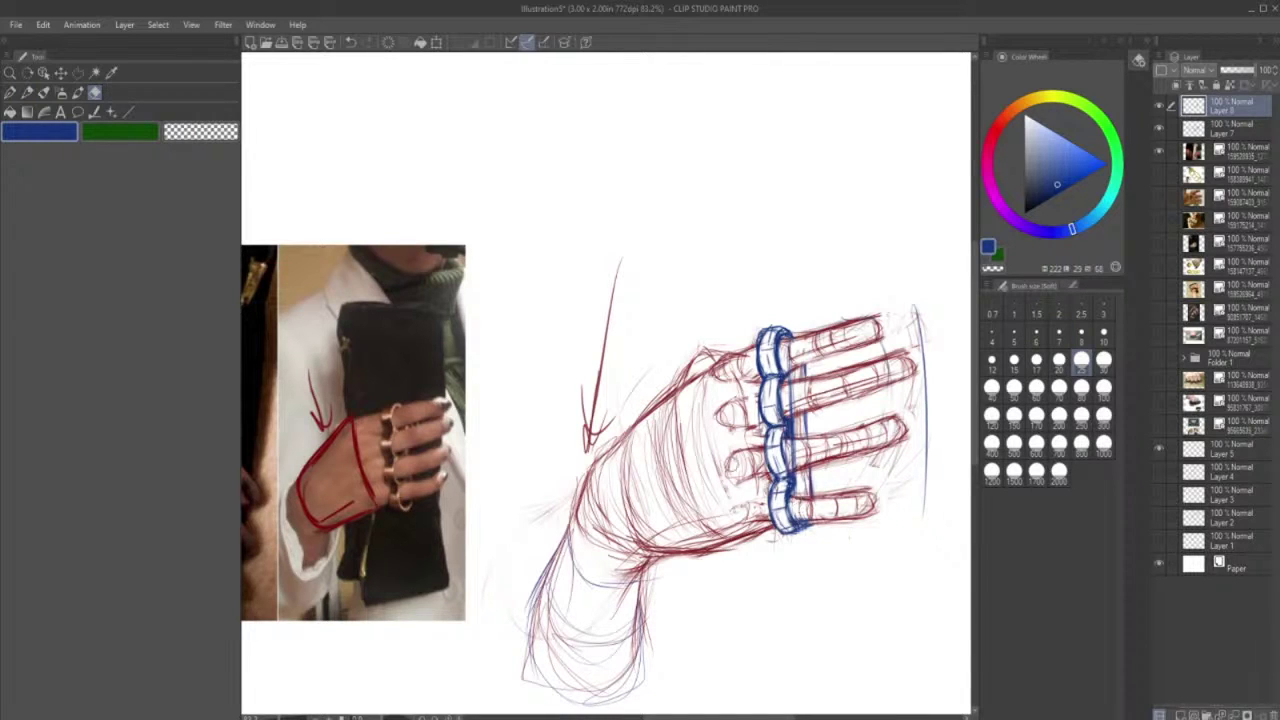
left_click(29, 92)
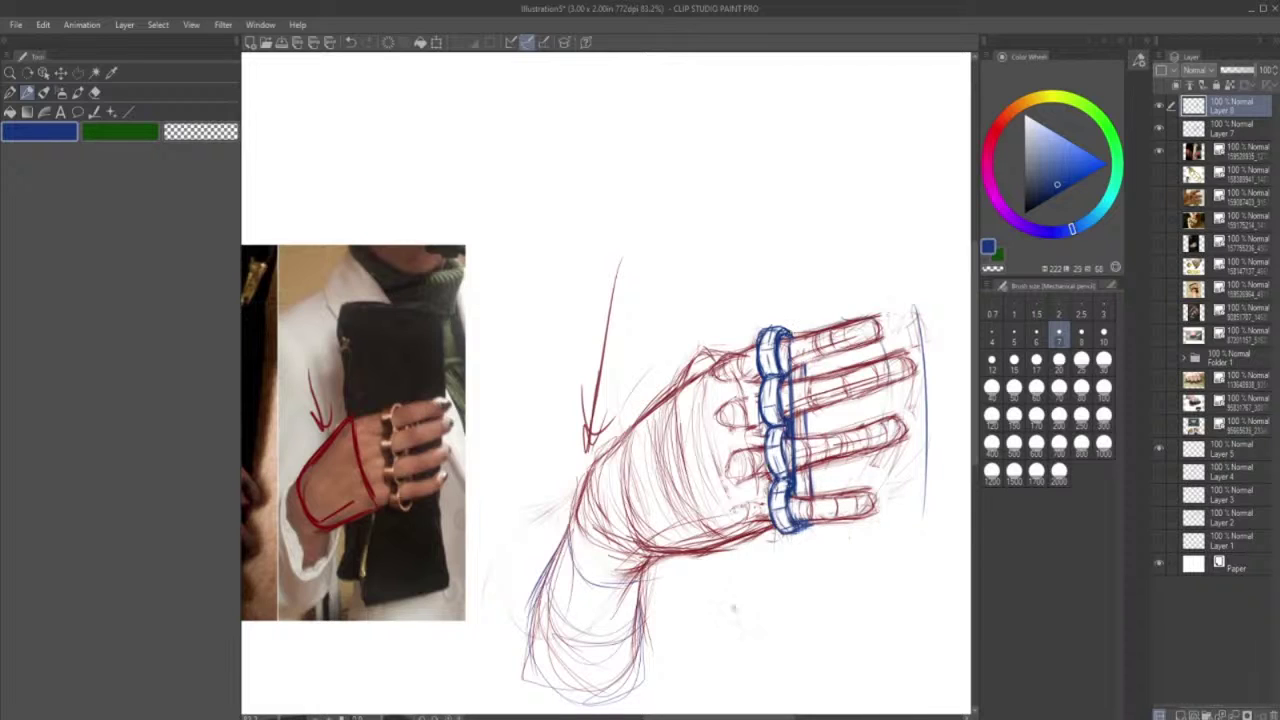
key("e")
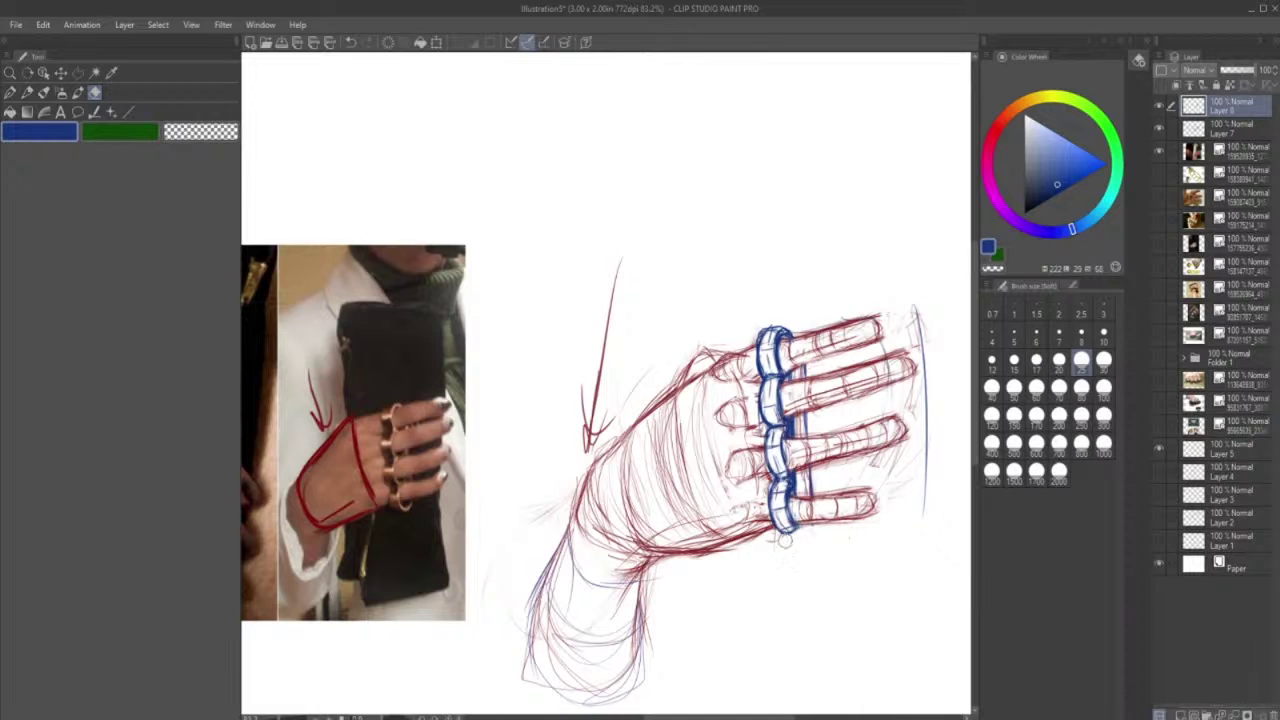
- Erase the old vertical blue line just beyond the rings and sketch curved replacement lines across all four fingers
left_click(28, 93)
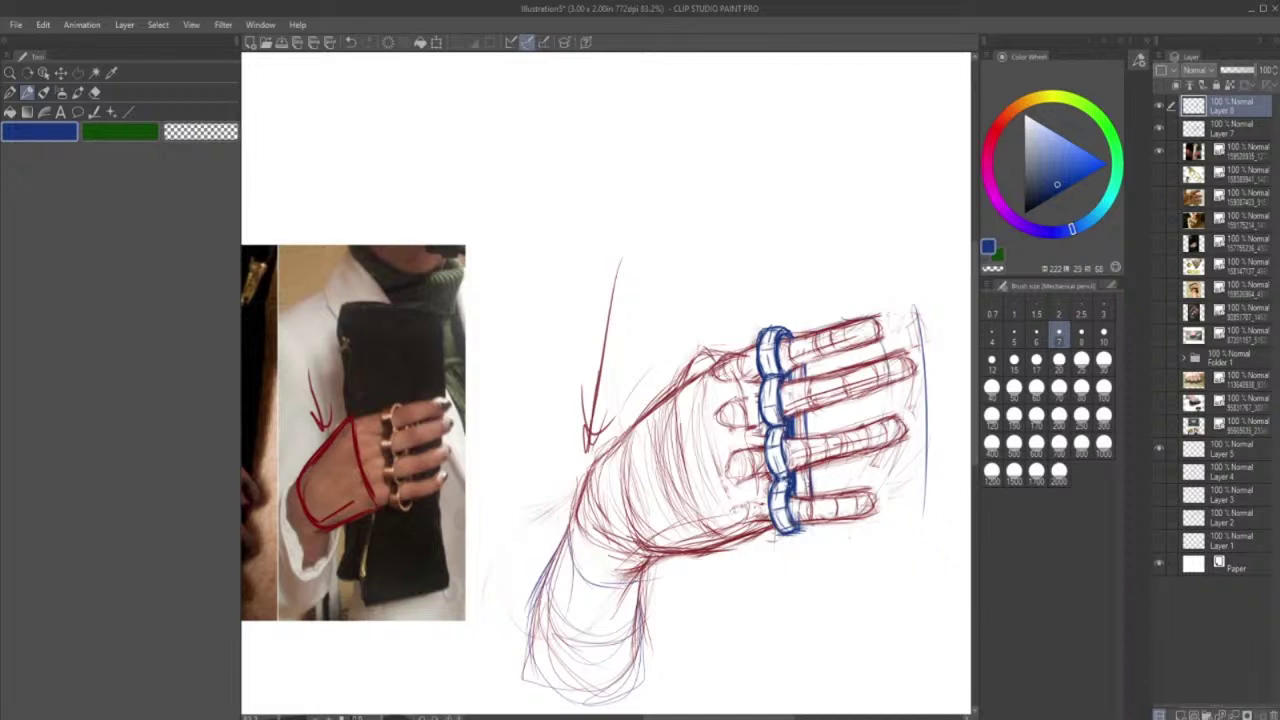
left_click_drag(806, 408, 810, 496)
left_click(95, 92)
left_click_drag(806, 354, 801, 436)
left_click_drag(806, 380, 810, 510)
left_click_drag(806, 352, 812, 522)
left_click_drag(802, 440, 808, 496)
left_click_drag(808, 352, 801, 448)
left_click_drag(801, 448, 811, 524)
mouse_move(808, 364)
left_mouse_down()
mouse_move(822, 534)
mouse_move(800, 410)
mouse_move(816, 524)
mouse_move(808, 494)
left_mouse_up()
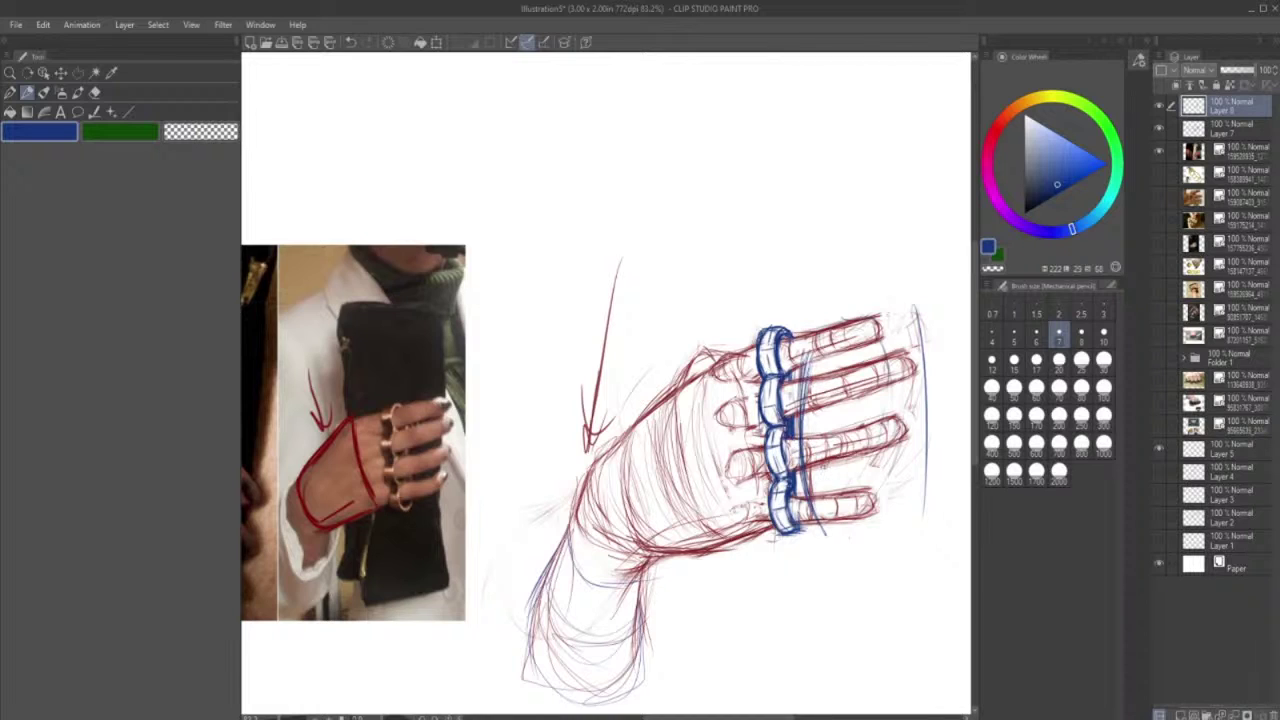
- Try further curved blue lines across the fingers just beyond the rings, and undo them
left_click(351, 42)
mouse_move(802, 364)
left_mouse_down()
mouse_move(816, 496)
mouse_move(808, 446)
left_mouse_up()
left_click_drag(808, 466, 820, 518)
left_click_drag(804, 380, 818, 526)
mouse_move(812, 352)
left_mouse_down()
mouse_move(806, 510)
mouse_move(806, 426)
left_mouse_up()
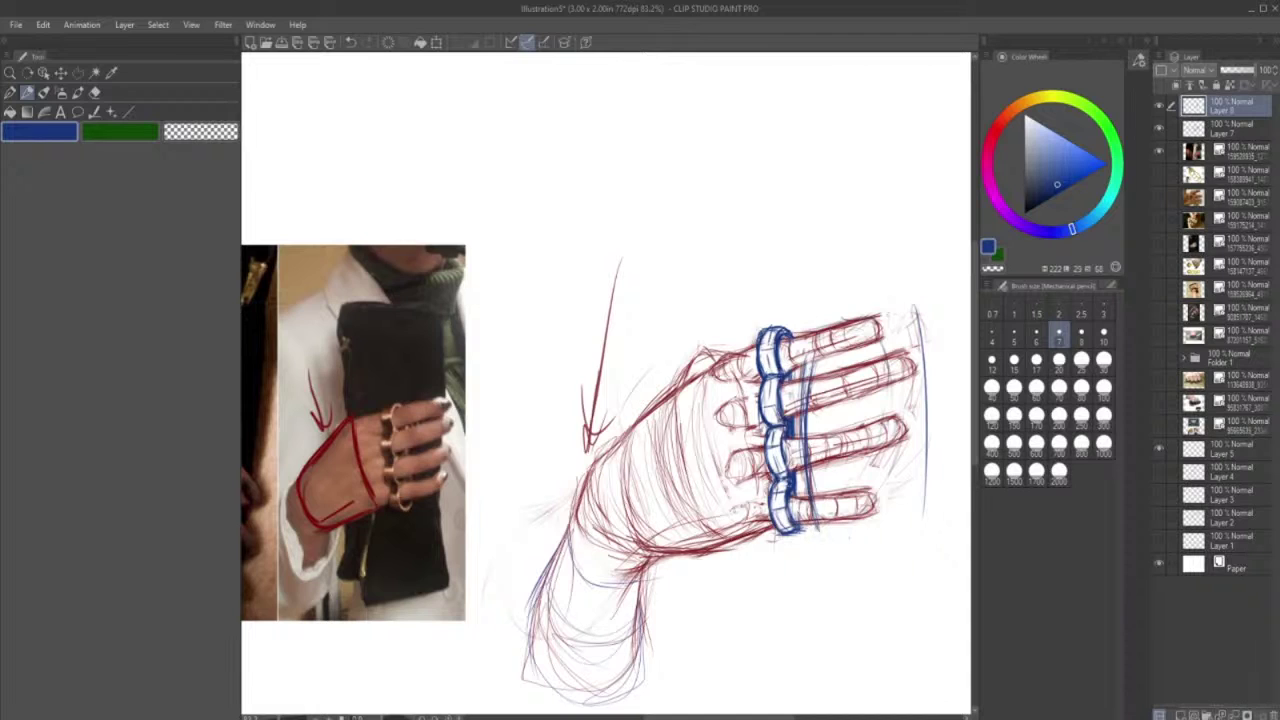
left_click(356, 46)
left_click(356, 46)
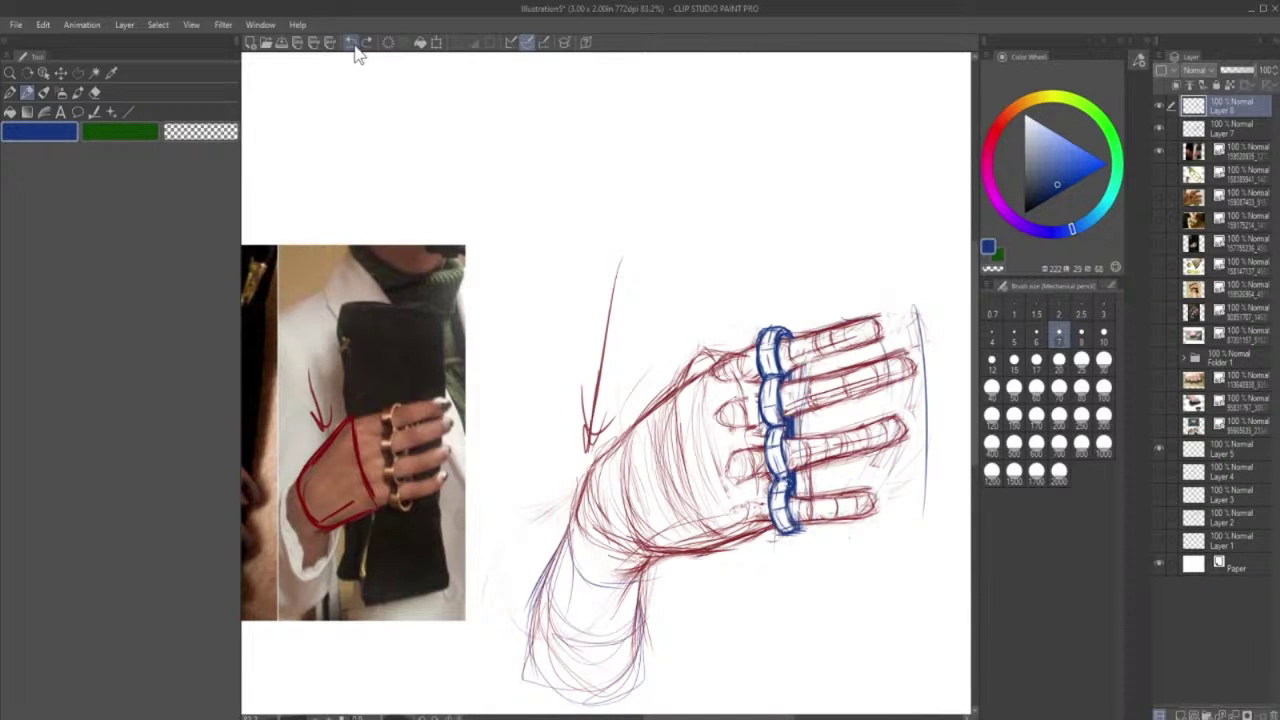
- Shade the gaps between the fingers in blue just beyond the rings along a slight curve, and erase the overshooting outer edge
left_click_drag(801, 366, 820, 518)
left_click_drag(804, 416, 822, 528)
left_click_drag(804, 355, 820, 533)
key("ctrl+z")
left_click_drag(800, 366, 790, 378)
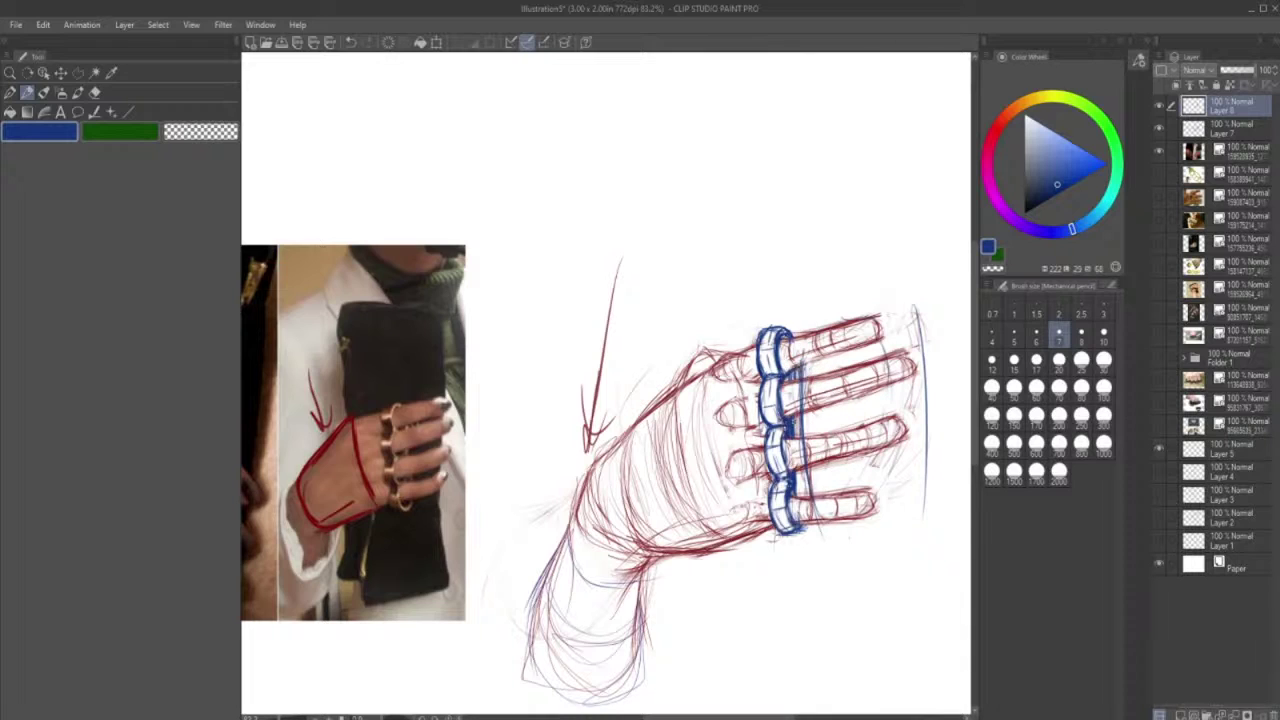
mouse_move(794, 417)
left_mouse_down()
mouse_move(804, 506)
mouse_move(805, 495)
left_mouse_up()
left_click(96, 92)
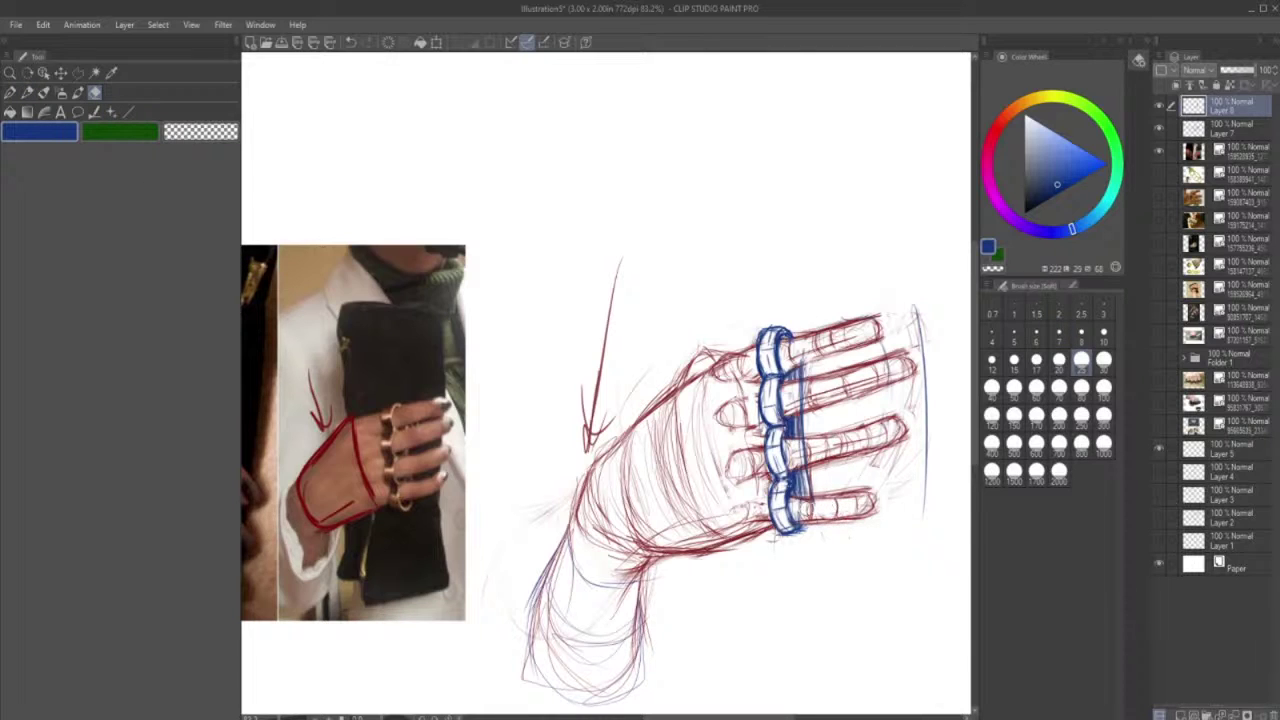
left_click_drag(806, 515, 810, 357)
- Darken the blue shading in the finger gaps beside the rings and tidy the edges of the rings
left_click(27, 92)
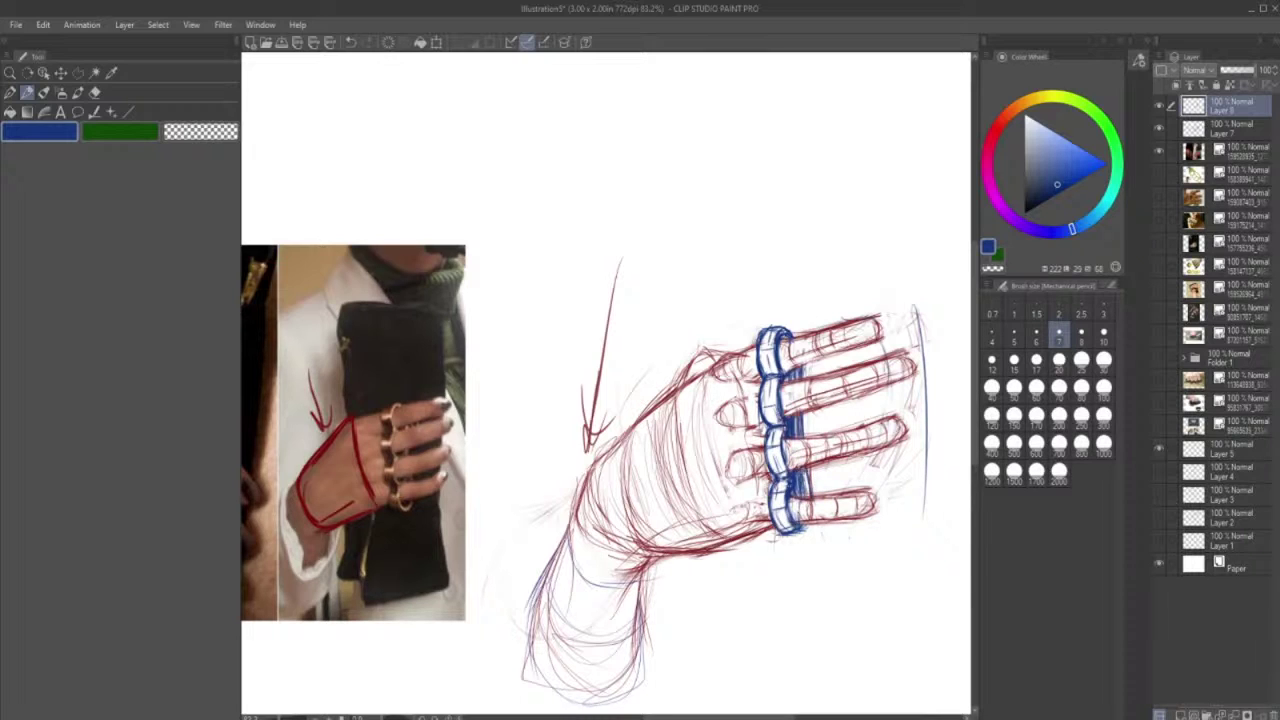
left_click_drag(804, 466, 811, 494)
left_click_drag(800, 362, 813, 500)
left_click(93, 92)
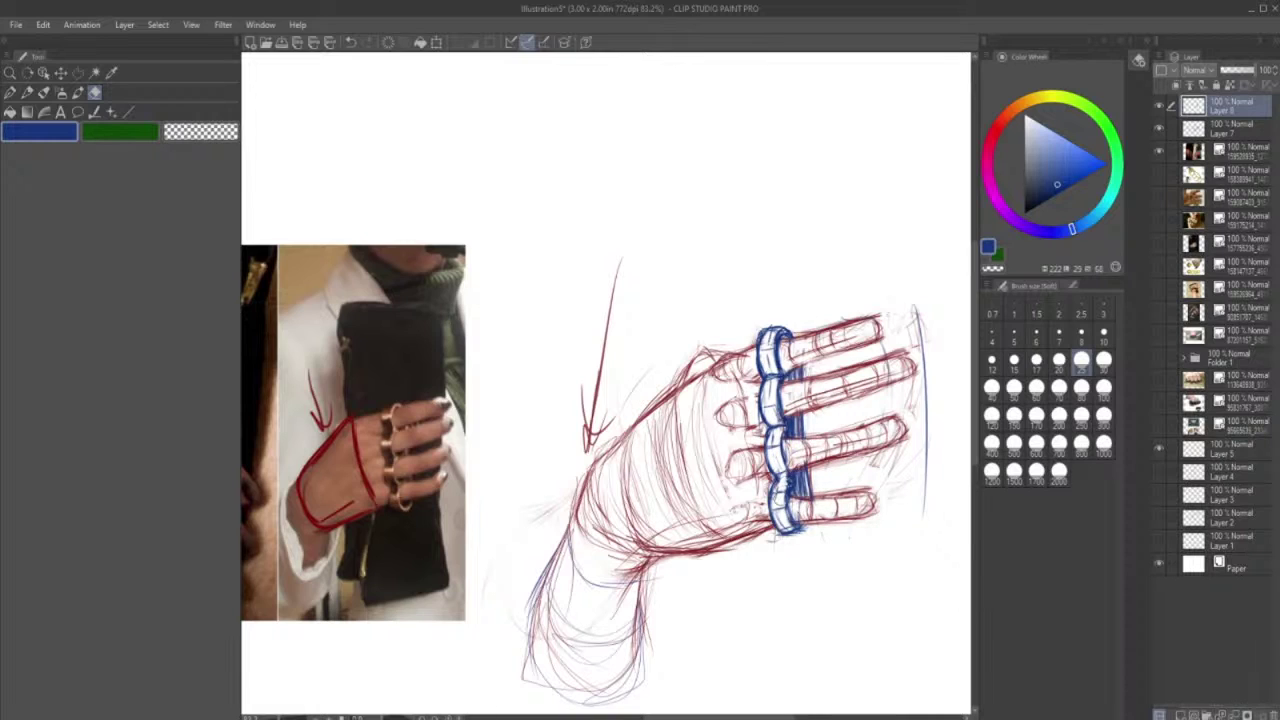
left_click(28, 93)
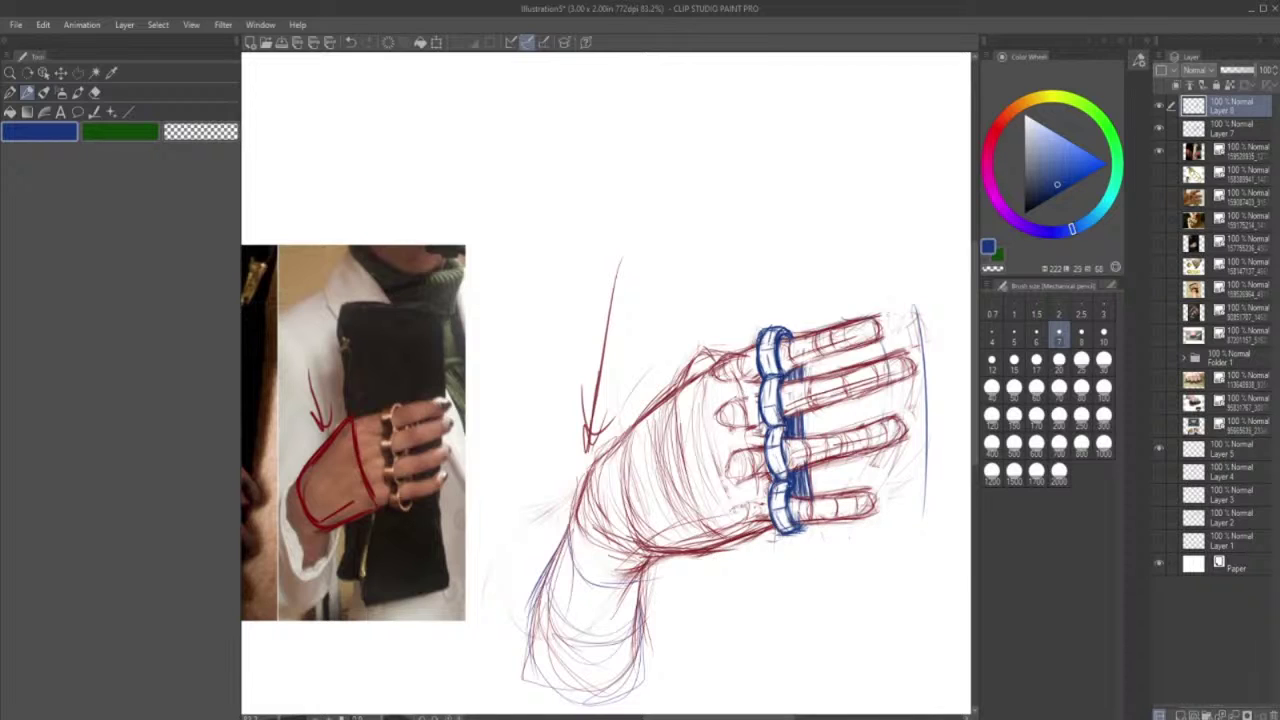
left_click(96, 94)
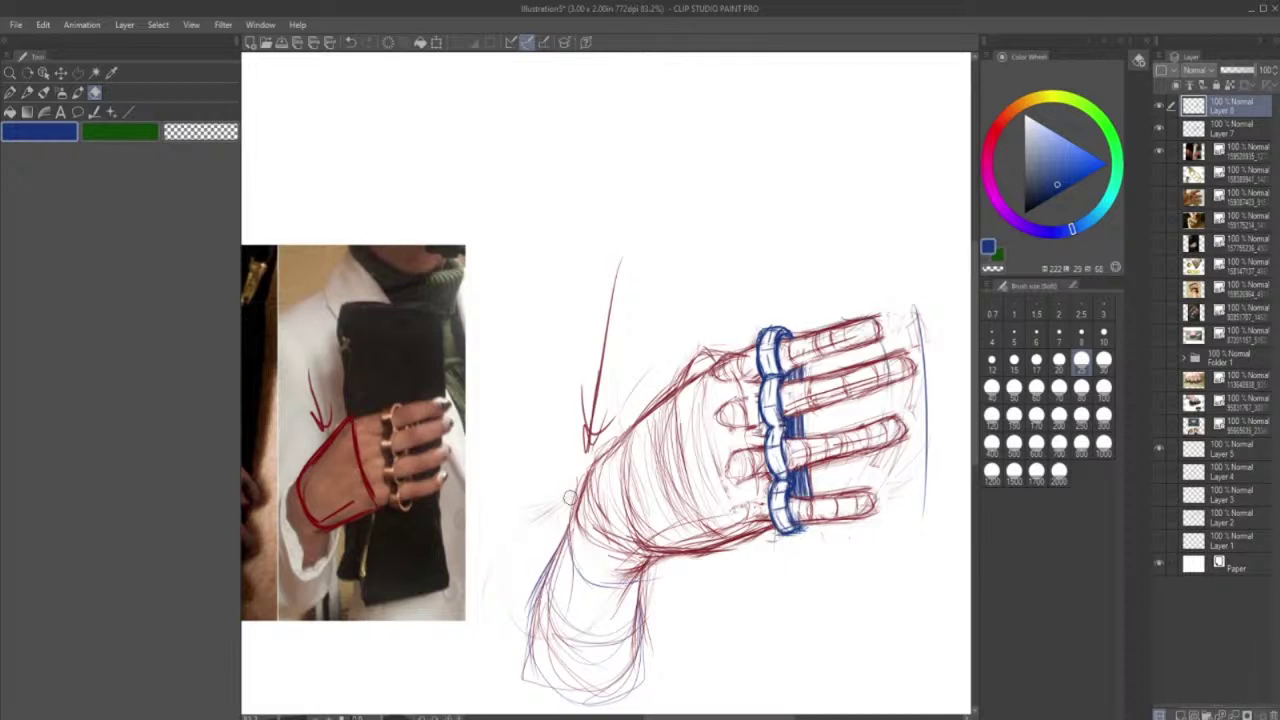
- Trace both sides of the forearm and the bend at the wrist with blue contour lines
key("p")
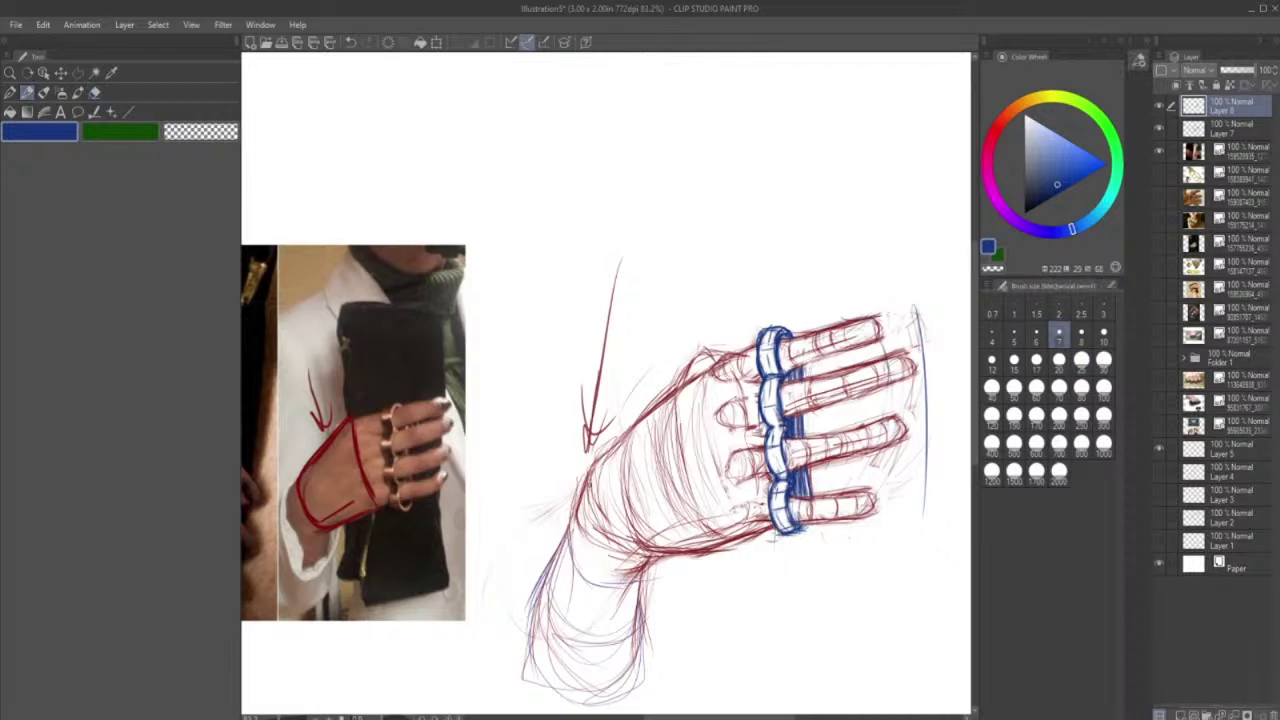
mouse_move(590, 464)
left_mouse_down()
mouse_move(628, 439)
mouse_move(587, 494)
mouse_move(600, 526)
mouse_move(566, 538)
mouse_move(546, 572)
mouse_move(524, 638)
mouse_move(526, 690)
left_mouse_up()
left_click_drag(643, 600, 634, 684)
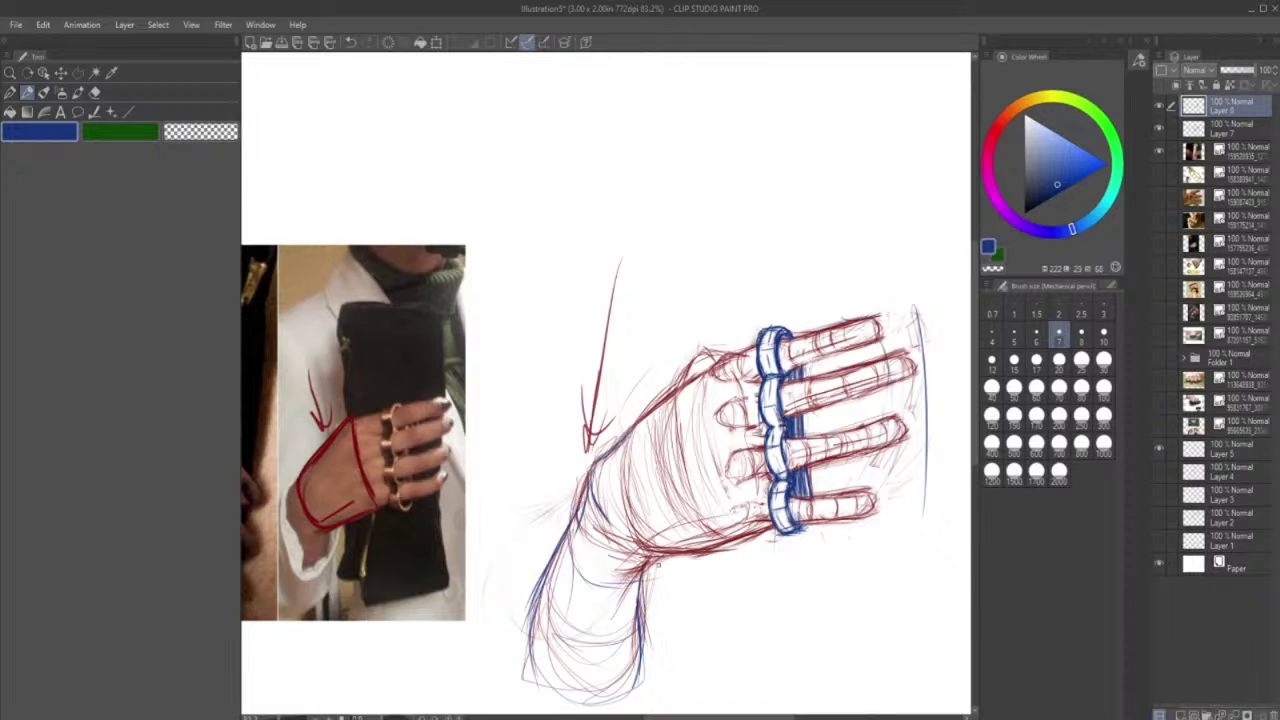
mouse_move(632, 572)
left_mouse_down()
mouse_move(608, 584)
mouse_move(687, 549)
mouse_move(630, 546)
mouse_move(654, 546)
left_mouse_up()
key("ctrl+z")
- On Layer 7, erase the stray sketch lines around the fingertips and undo the misplaced pencil stroke
left_click(95, 92)
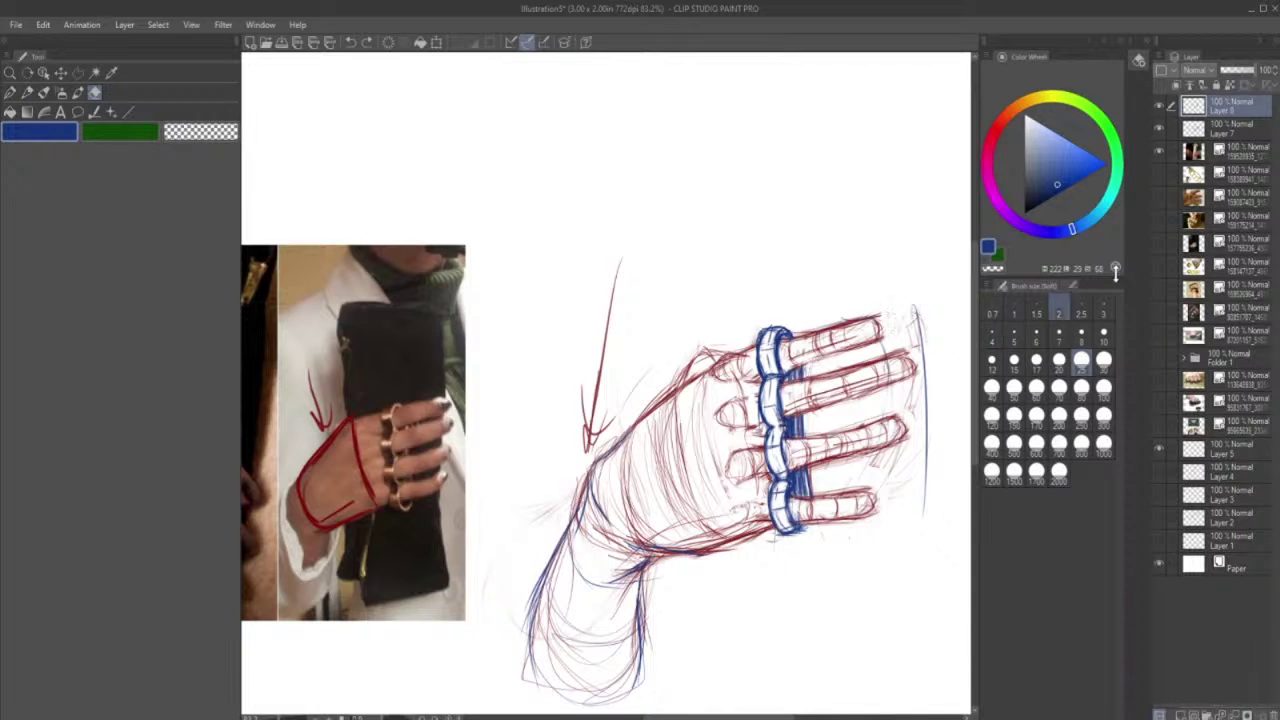
left_click(1232, 130)
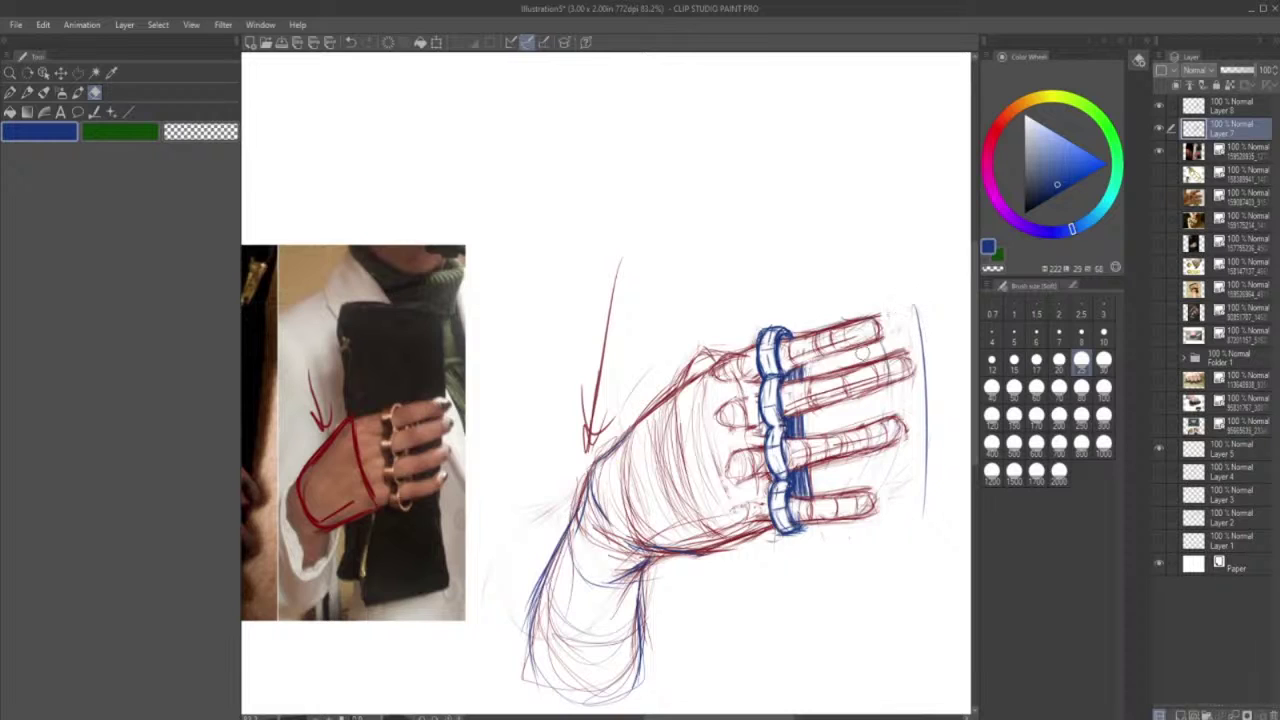
left_click(27, 92)
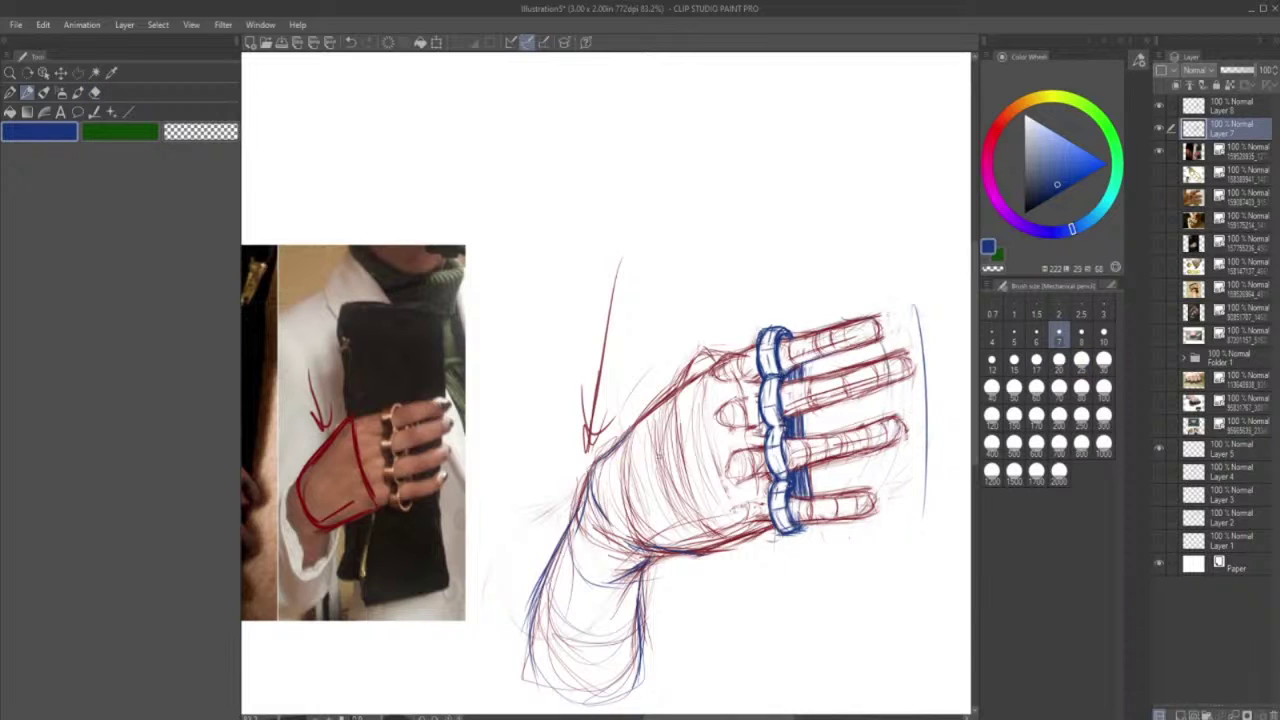
left_click(350, 43)
- Sample a light red from the sketch, check the drawing with Layer 7 hidden, and retrace the upper two fingers on that layer
left_click(825, 380, "alt")
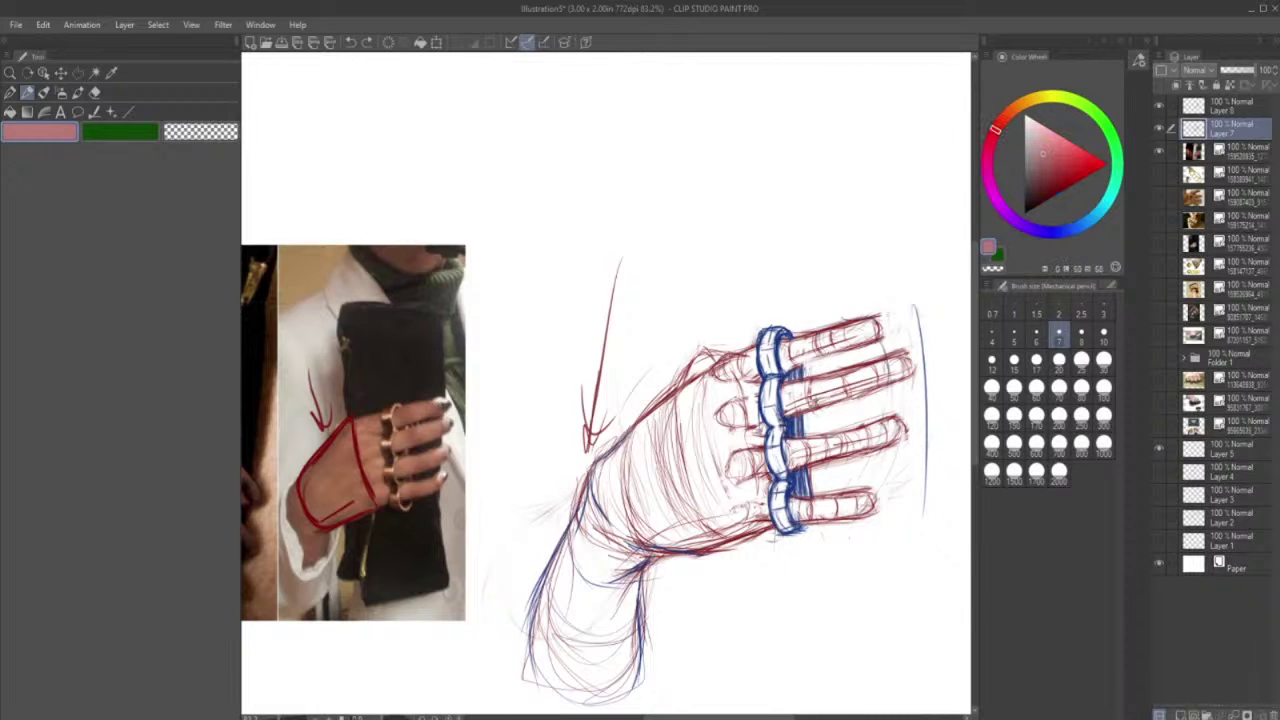
left_click_drag(798, 364, 820, 354)
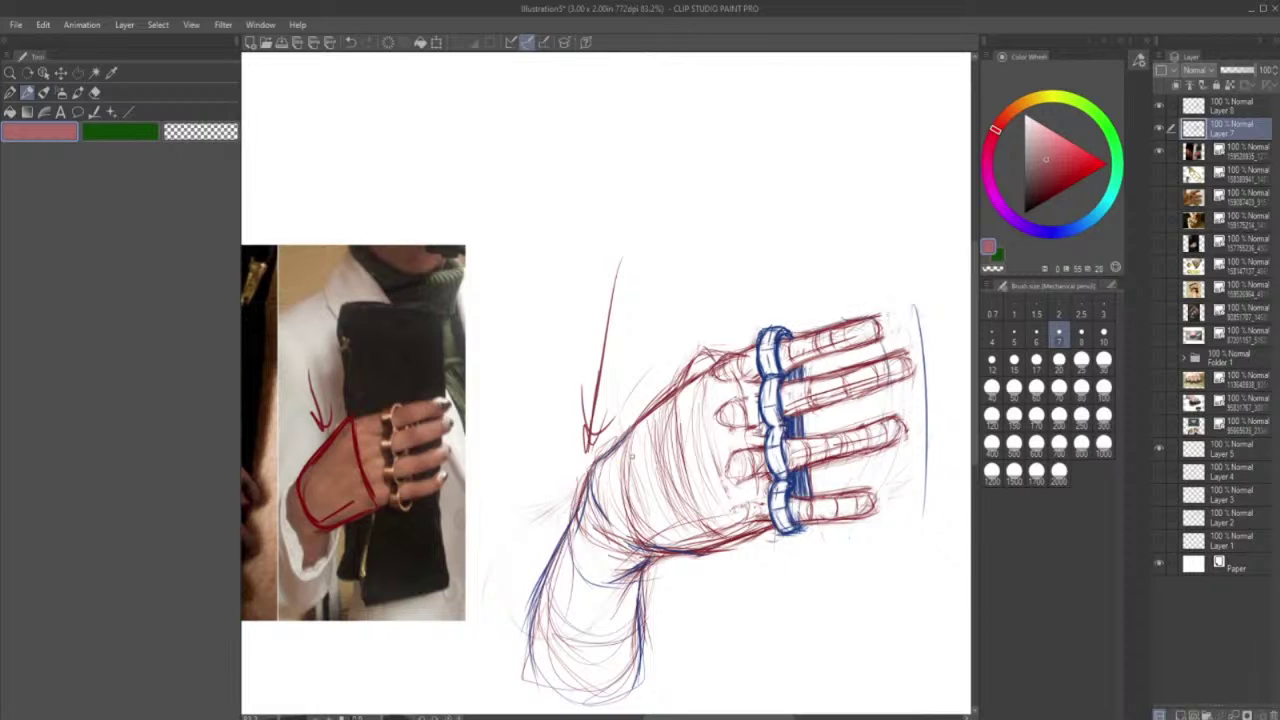
left_click(350, 42)
left_click(350, 42)
left_click(1159, 125)
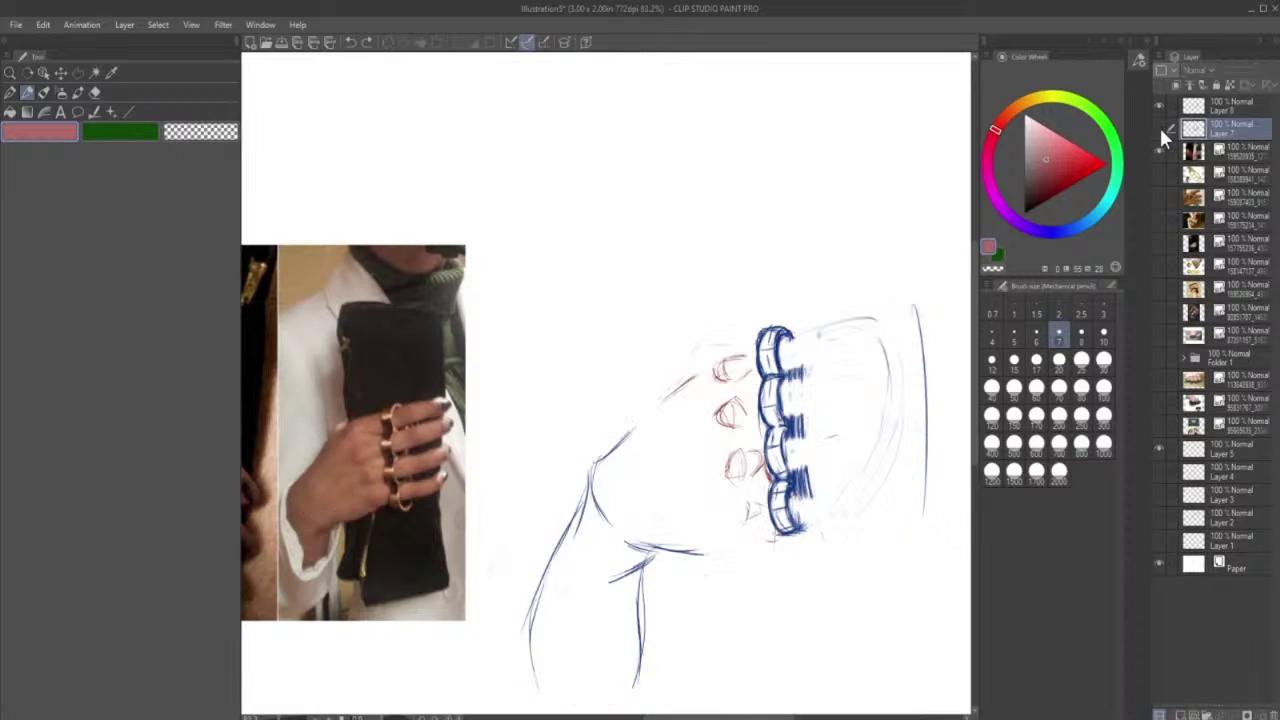
left_click(1159, 125)
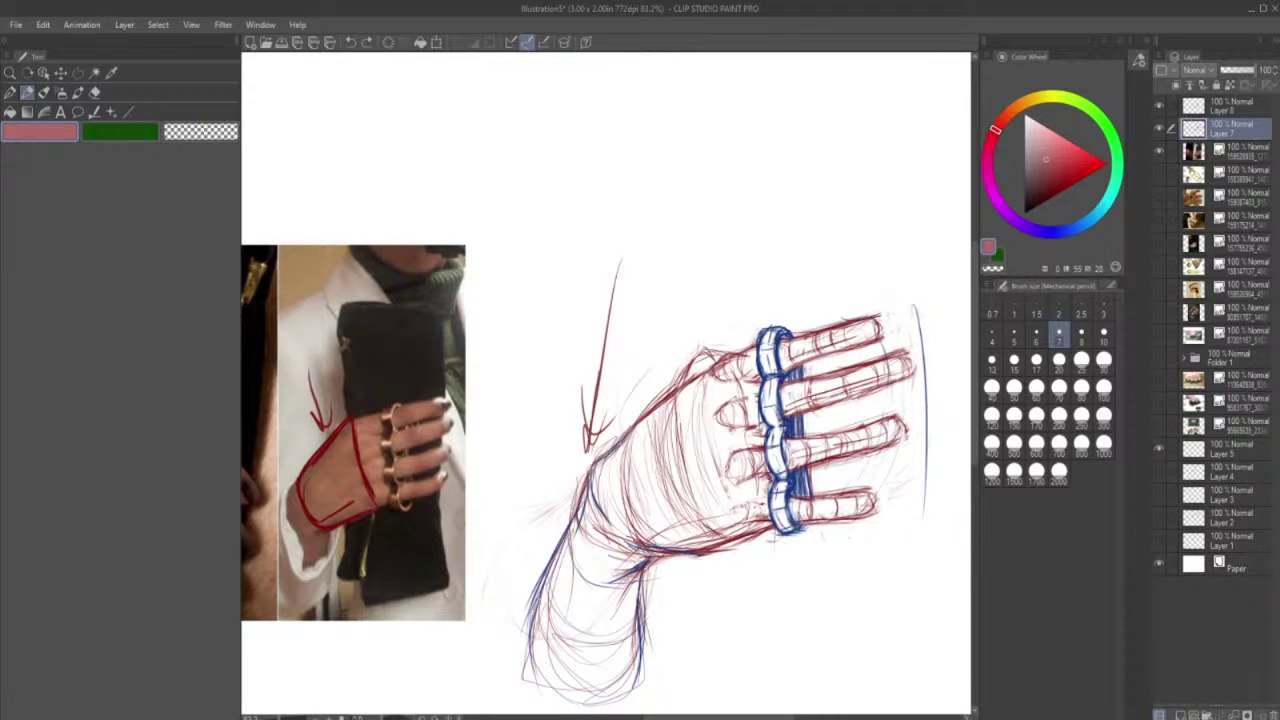
left_click_drag(780, 368, 867, 330)
left_click_drag(835, 397, 910, 375)
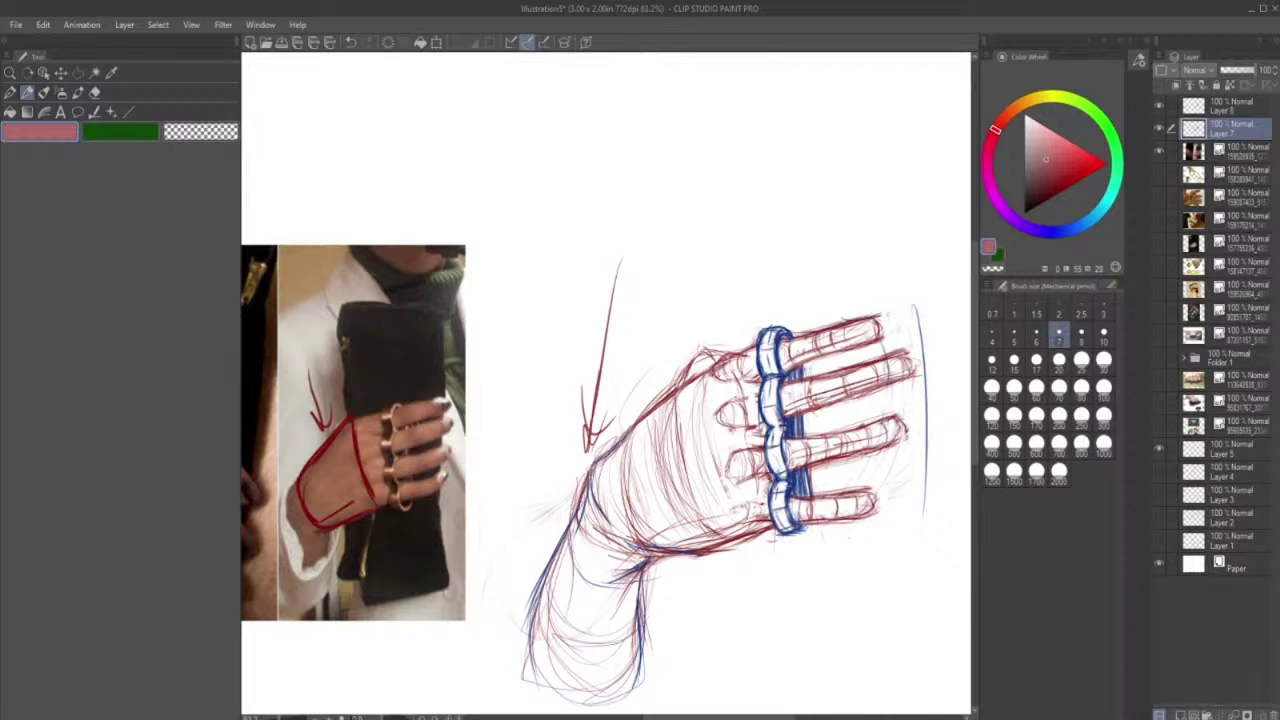
- Switch to a deeper, more saturated red and strengthen the contours of the second and lowest fingers and the hand's upper edge
left_click(1064, 183)
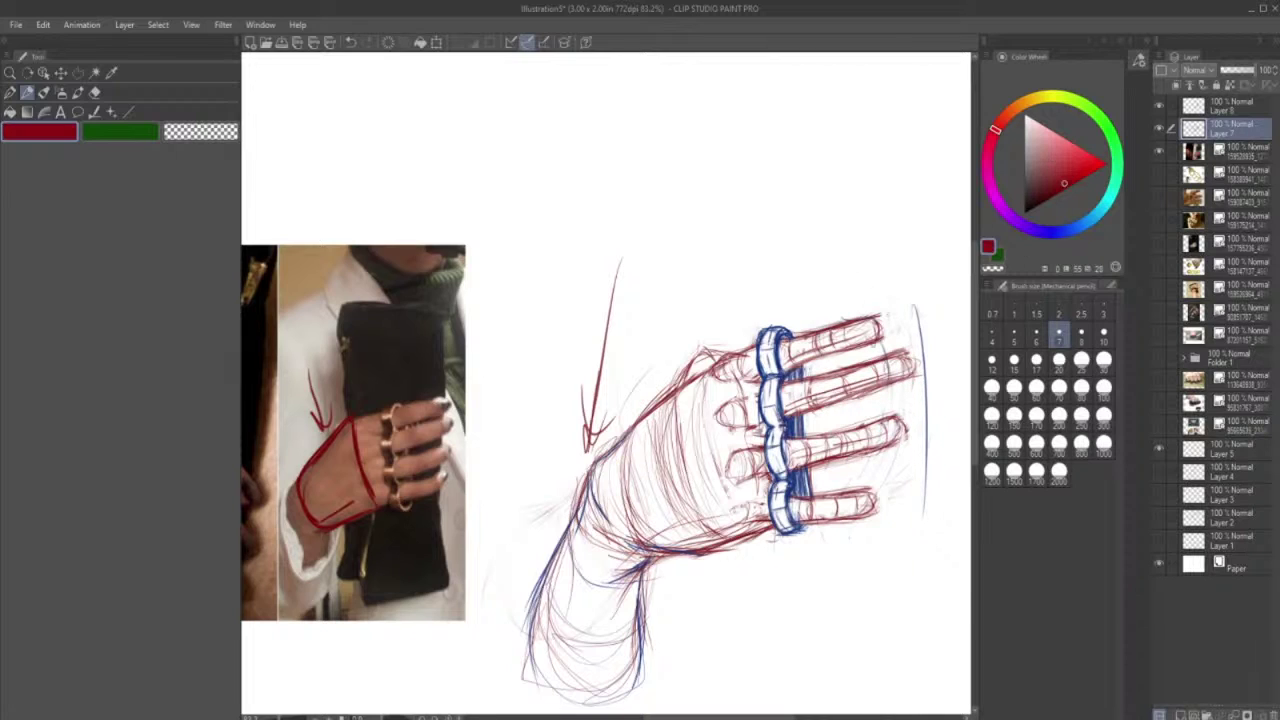
left_click_drag(786, 416, 911, 377)
left_click_drag(784, 389, 888, 352)
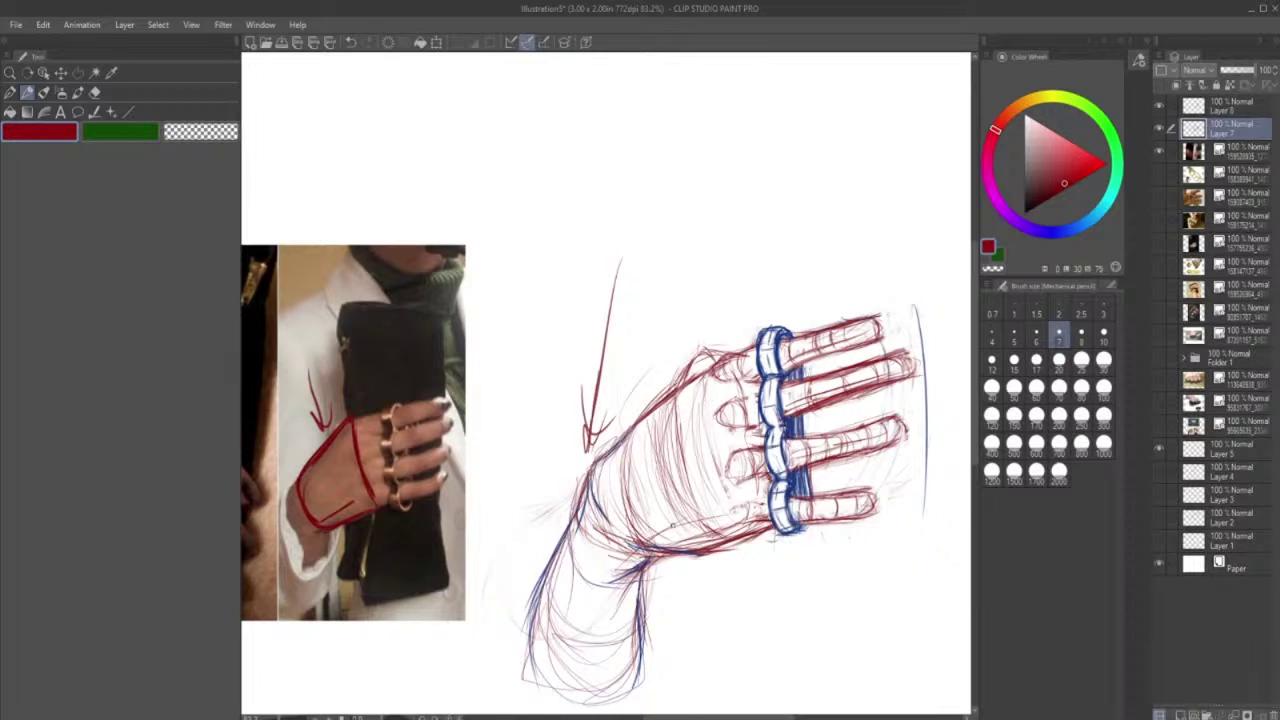
left_click_drag(786, 521, 865, 507)
left_click_drag(866, 499, 846, 510)
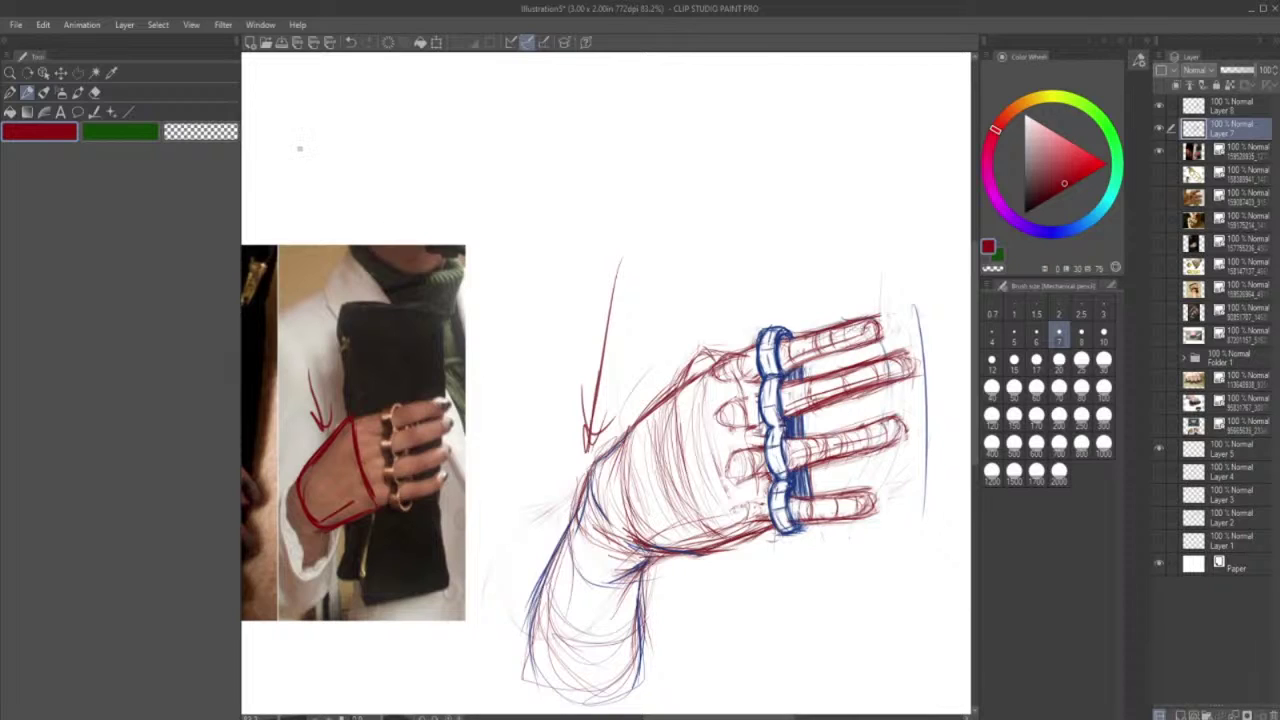
left_click(350, 42)
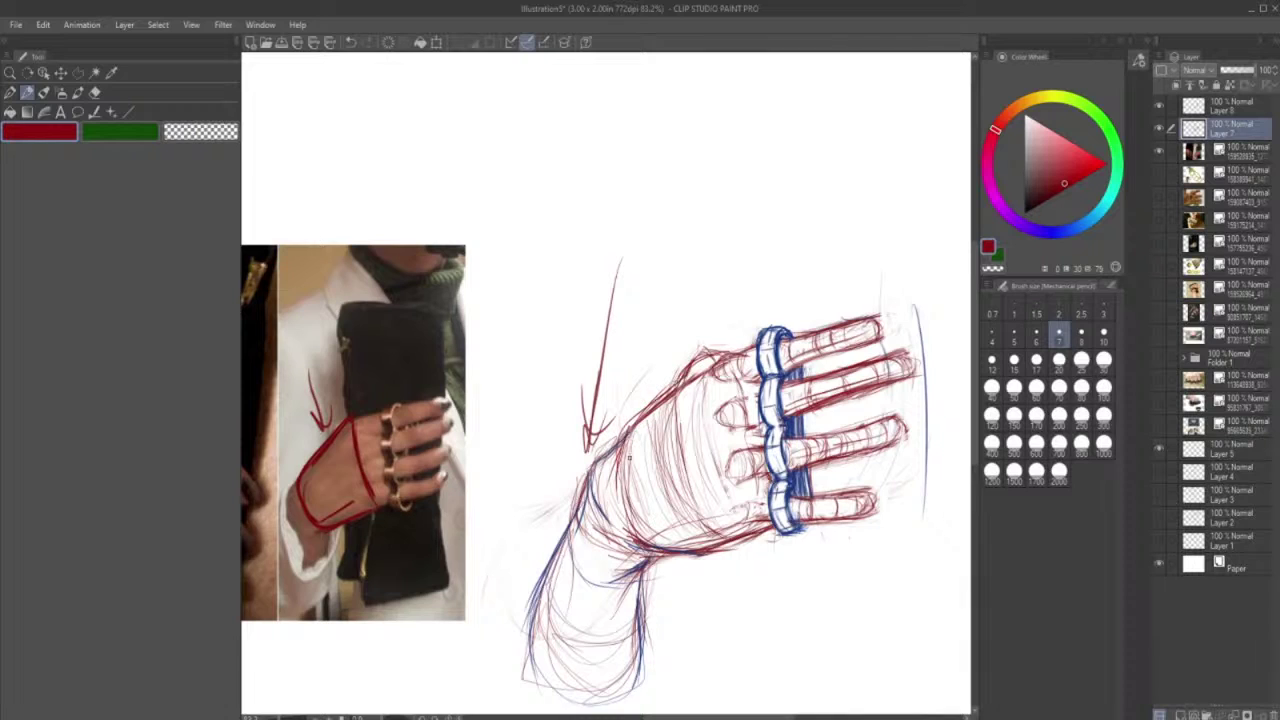
left_click_drag(627, 427, 710, 358)
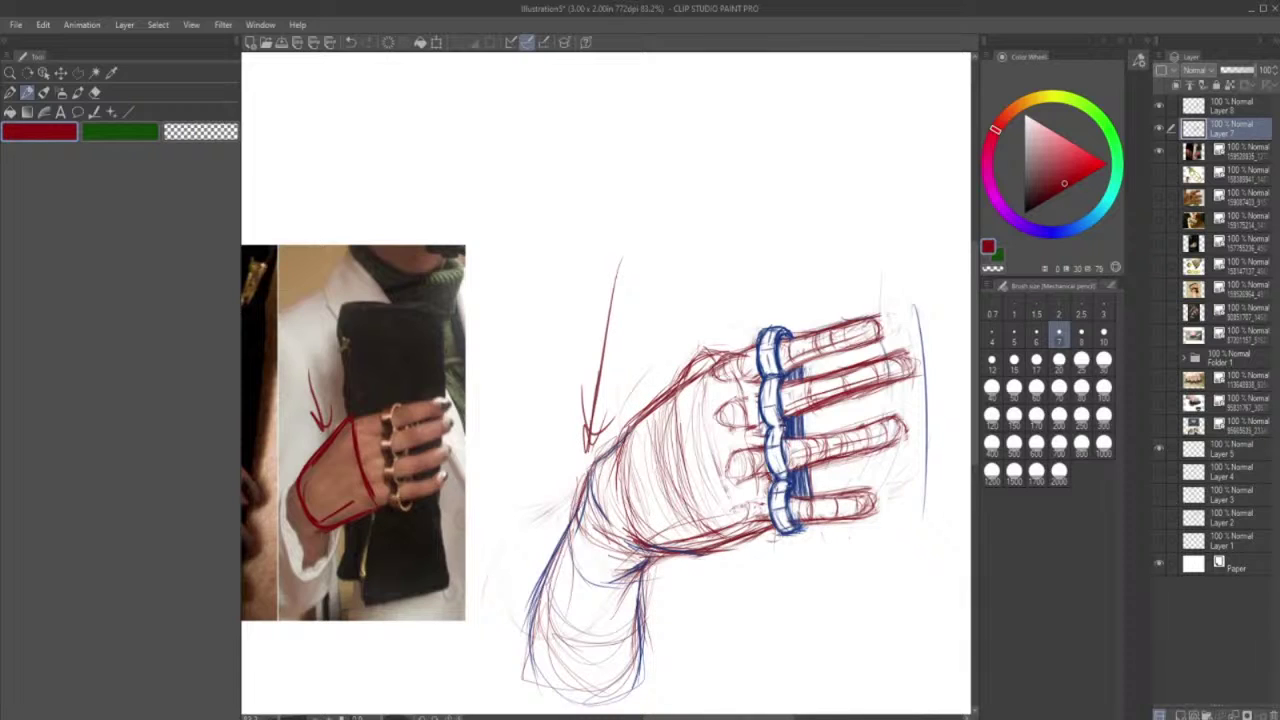
- Try removing the outer parts of the lower three fingers by lassoing them on Layer 7 and deleting the selection
scroll(606, 383, "down", 7)
scroll(606, 383, "up", 4)
left_click_drag(632, 478, 612, 556)
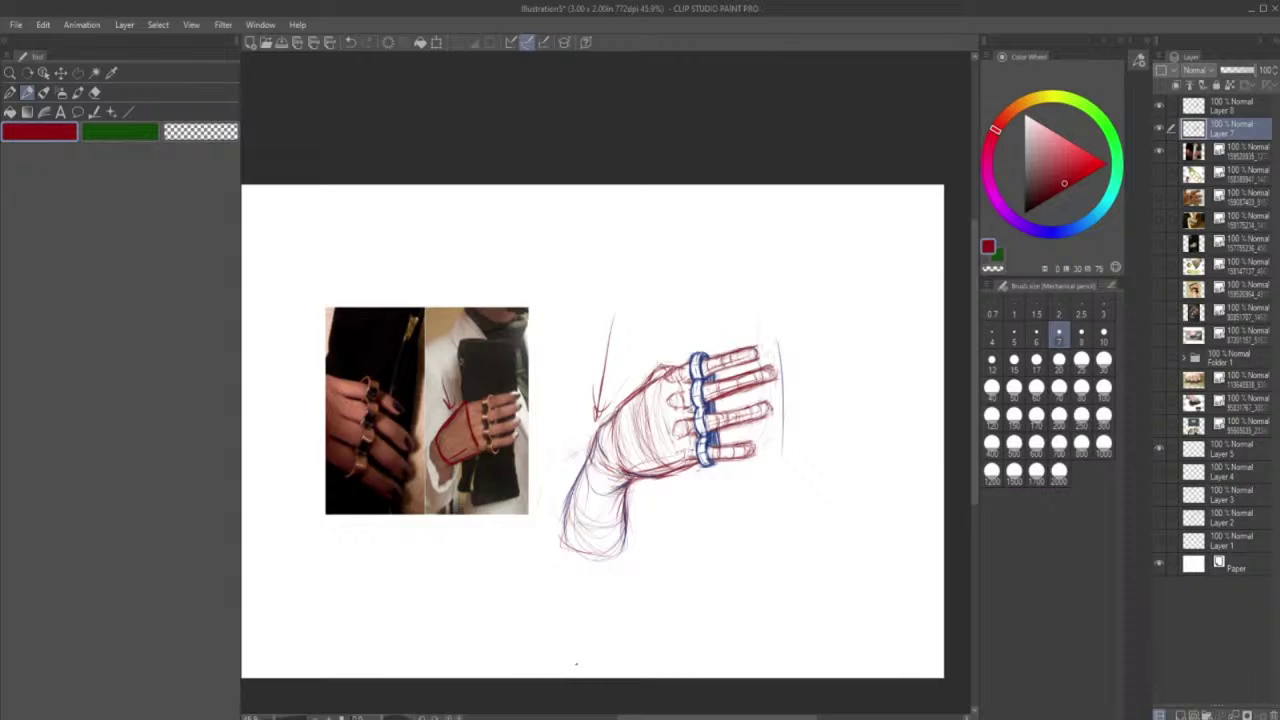
left_click(94, 92)
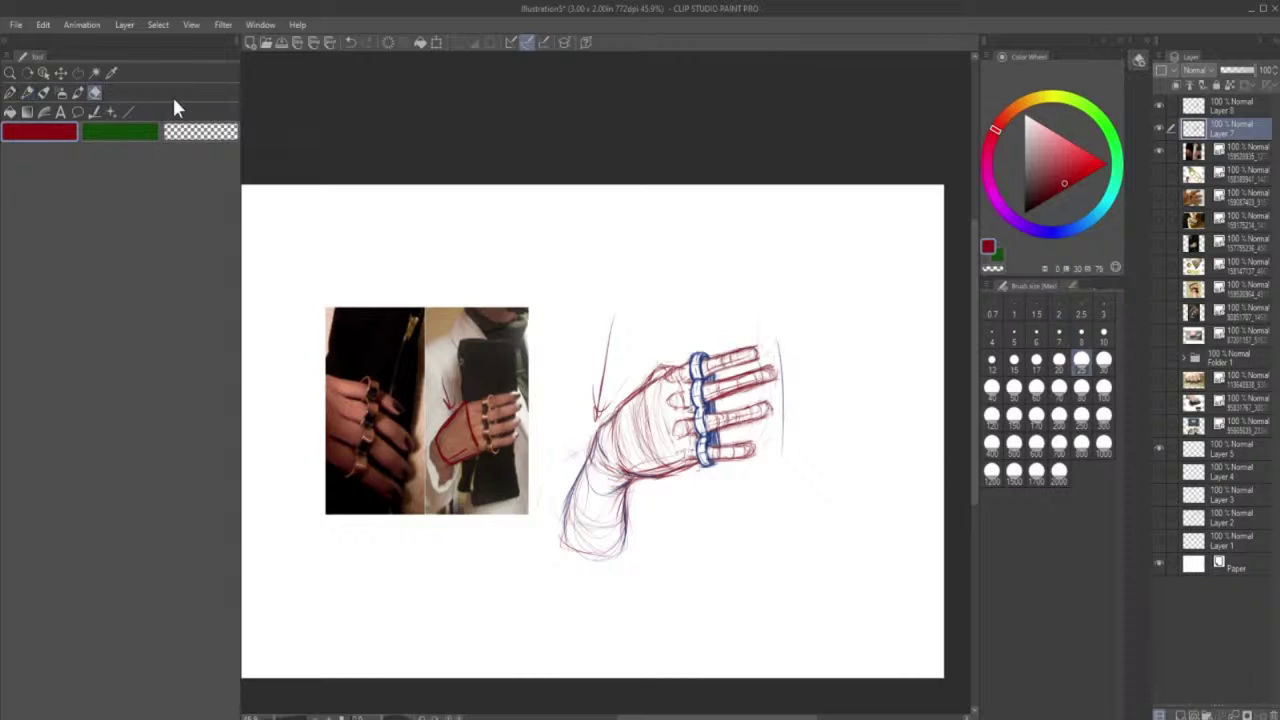
left_click(78, 72)
mouse_move(728, 368)
left_mouse_down()
mouse_move(730, 503)
mouse_move(788, 468)
mouse_move(792, 378)
mouse_move(786, 356)
mouse_move(728, 380)
left_mouse_up()
left_click(731, 526)
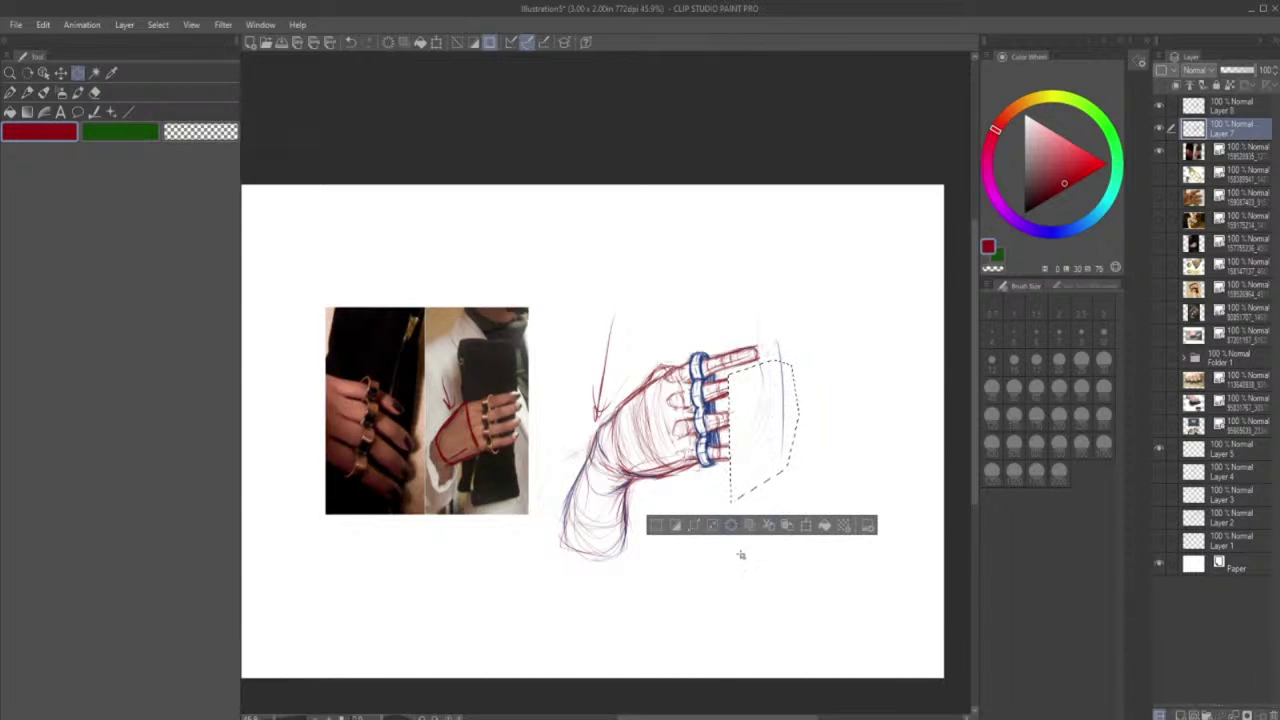
left_click(742, 555)
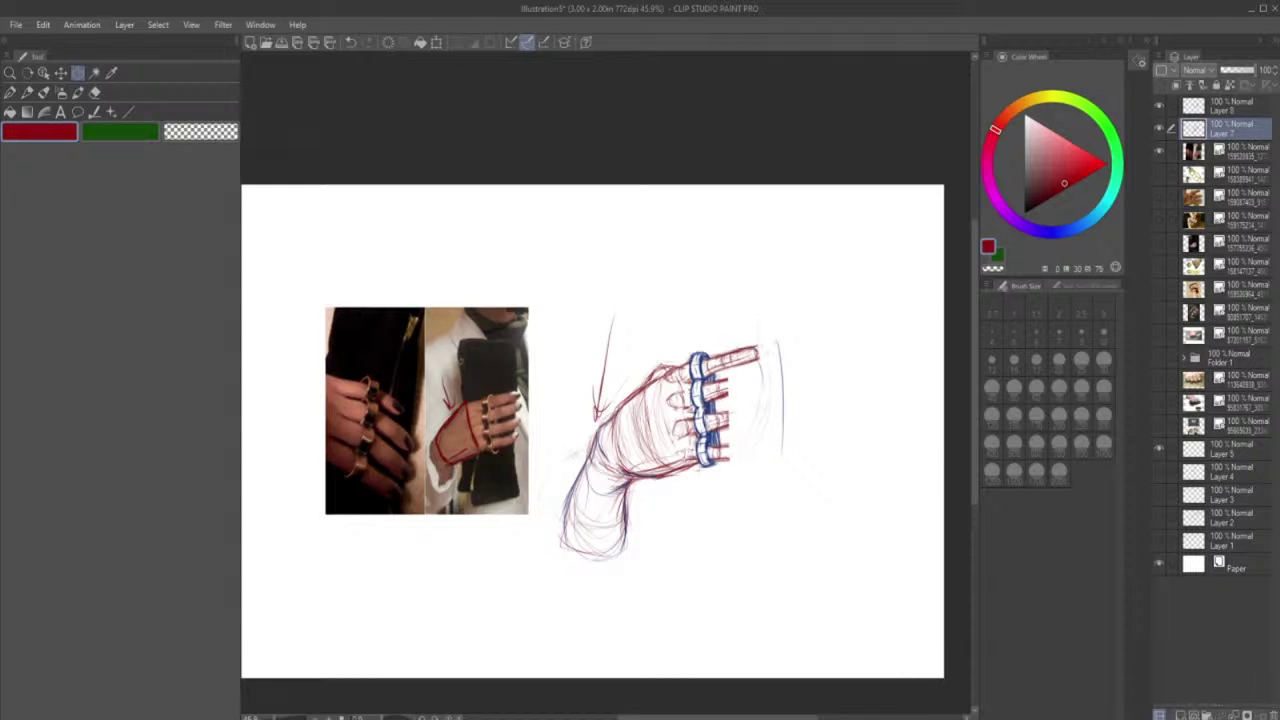
left_click(27, 94)
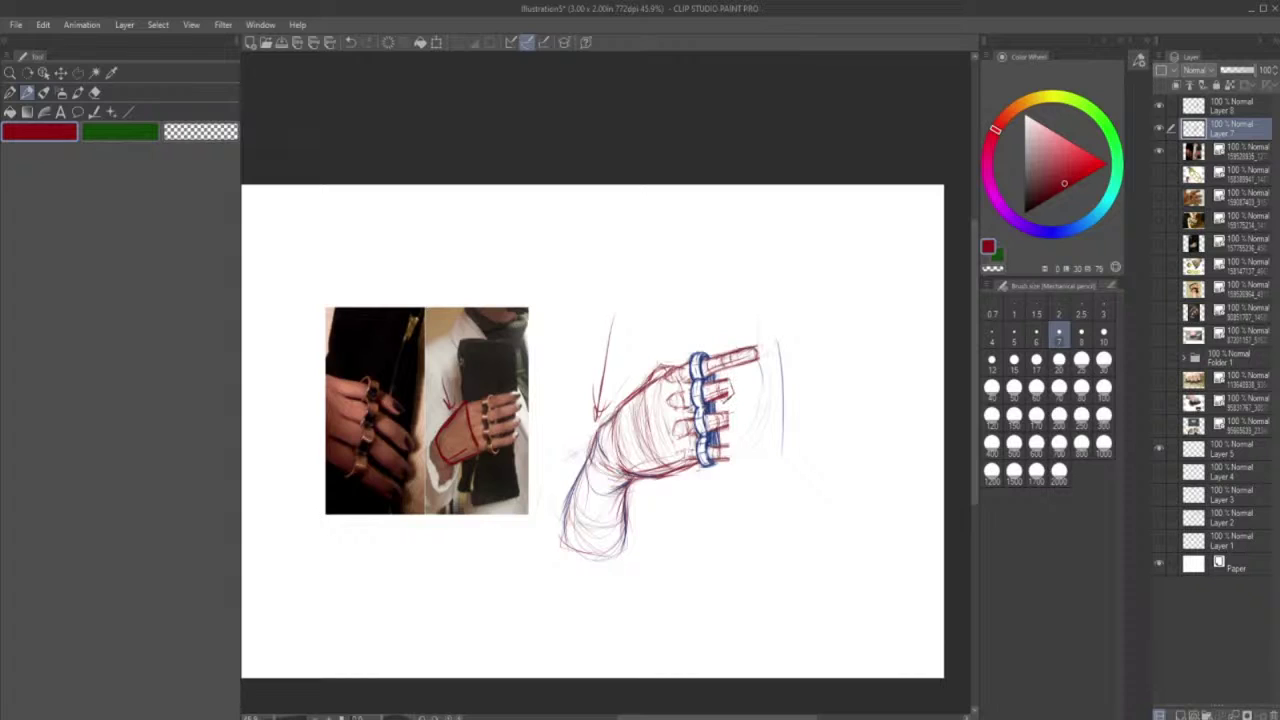
- Try shorter red fingertips on the cut-off fingers, and undo back to the full-length fingers
mouse_move(732, 385)
left_mouse_down()
mouse_move(717, 404)
mouse_move(731, 425)
mouse_move(723, 415)
left_mouse_up()
mouse_move(744, 412)
left_mouse_down()
mouse_move(722, 427)
mouse_move(759, 419)
mouse_move(751, 427)
left_mouse_up()
left_click_drag(744, 378, 737, 397)
left_click(351, 42)
left_click(351, 42)
left_click(351, 42)
left_click(351, 42)
left_click(351, 42)
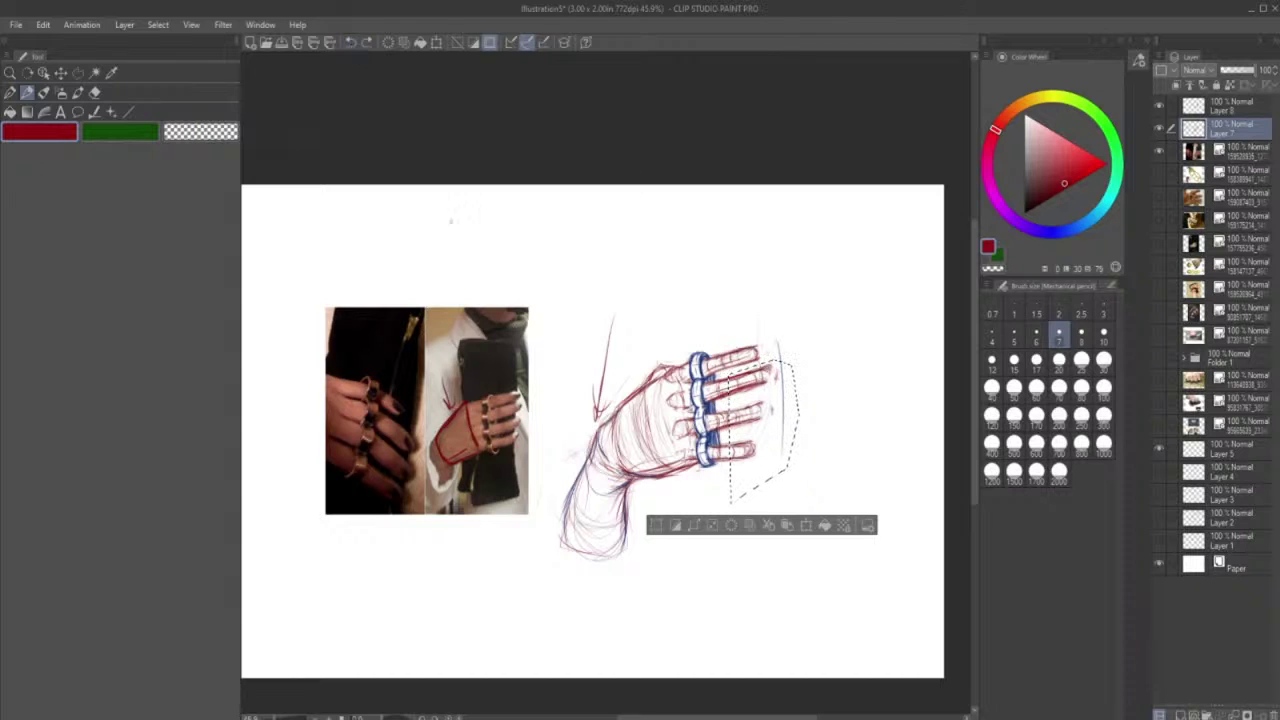
left_click(351, 42)
left_click(351, 42)
left_click(349, 46)
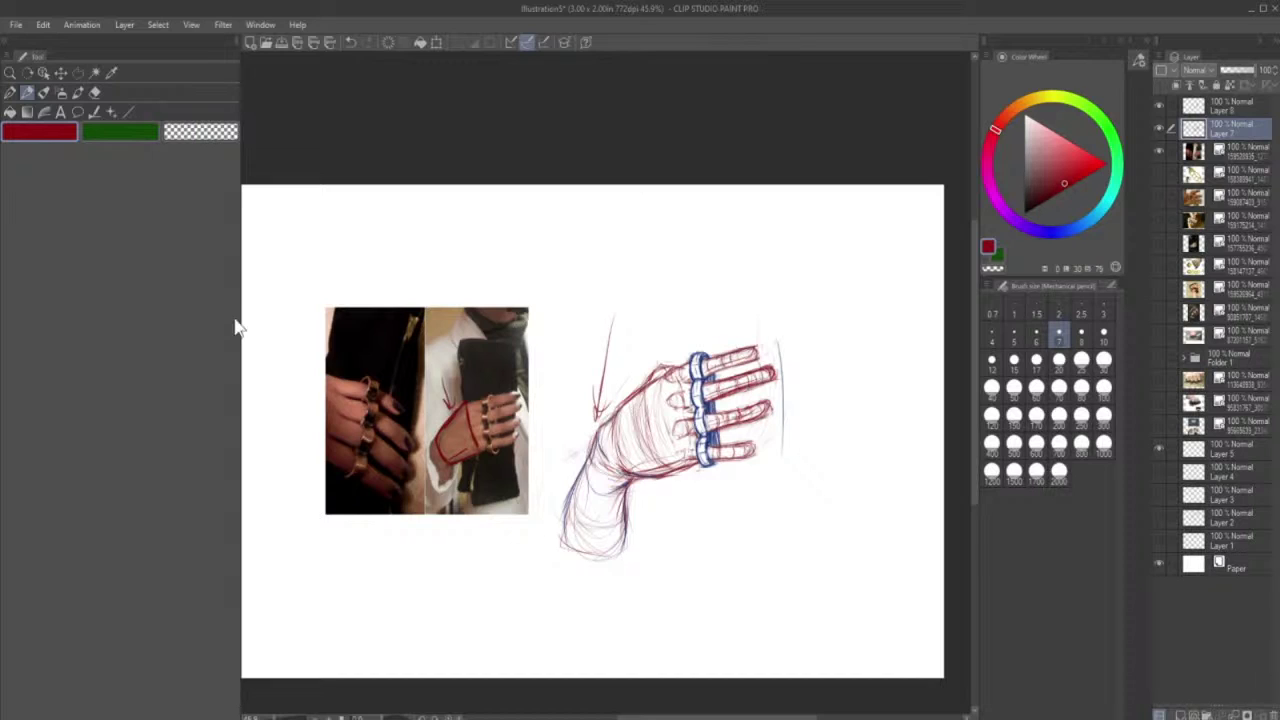
- Rework the second and lowest fingers with red pencil strokes on Layer 7
left_click(95, 93)
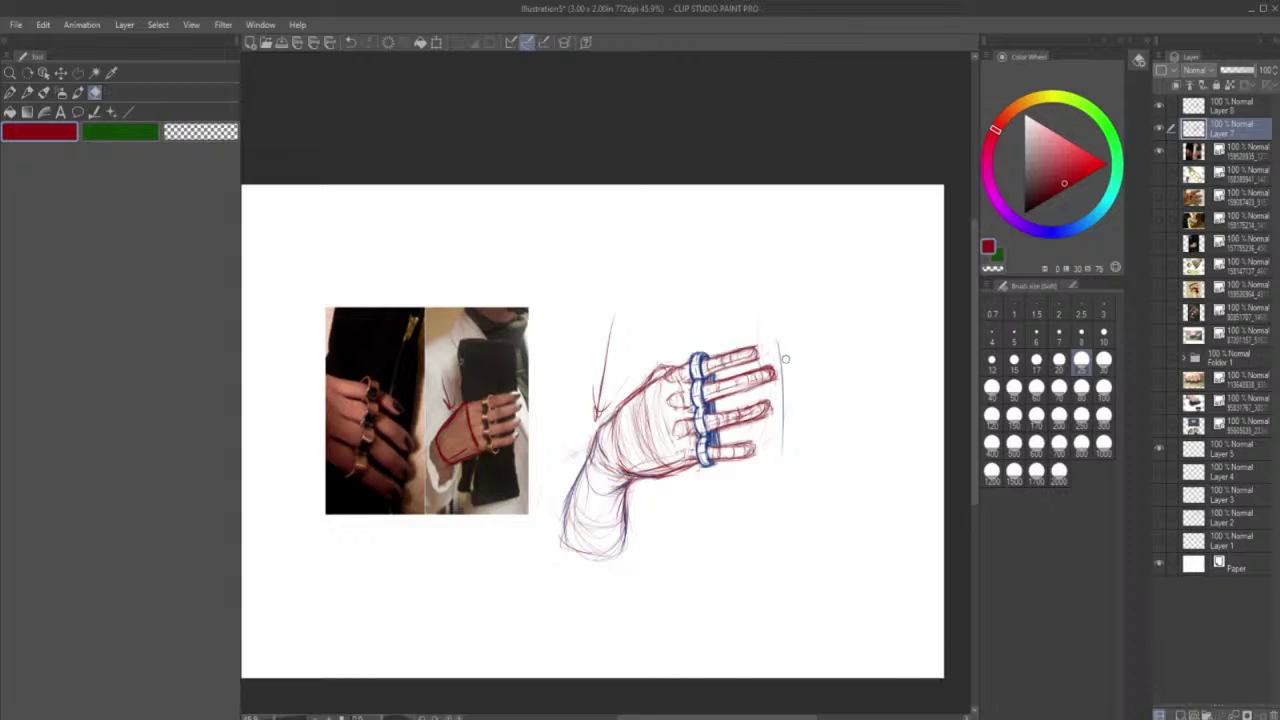
left_click(95, 113)
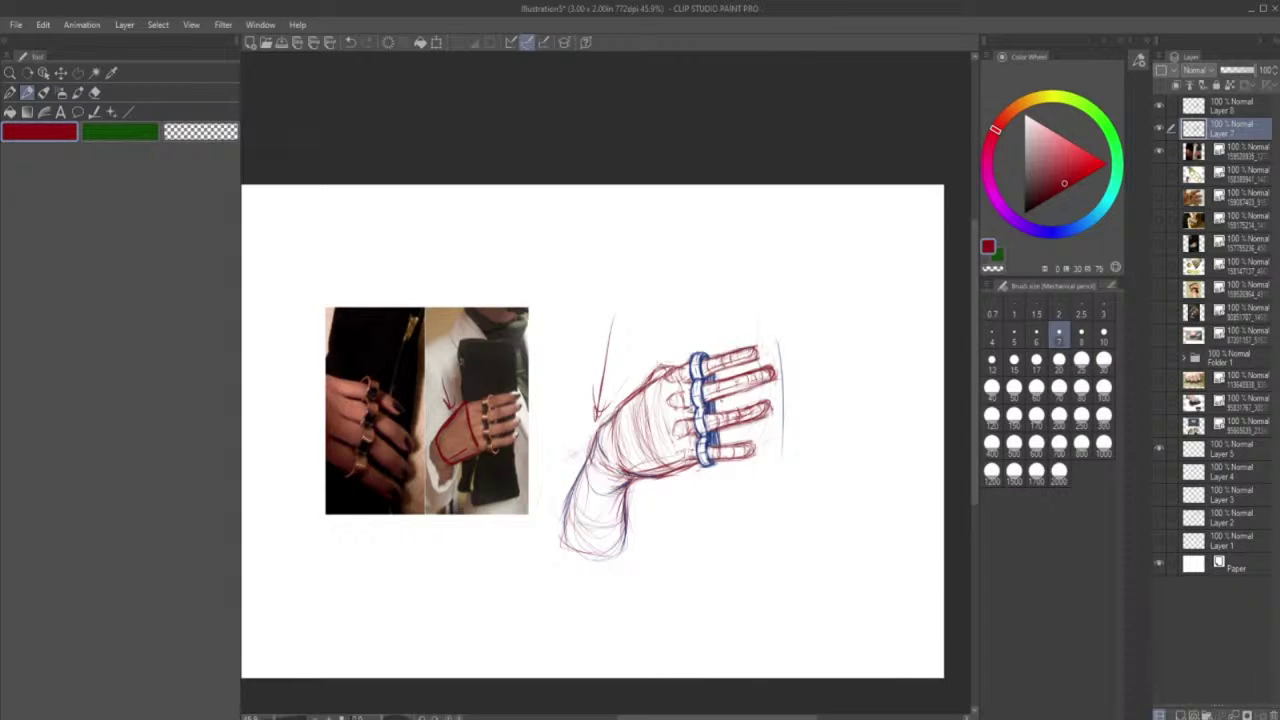
left_click_drag(725, 397, 750, 376)
mouse_move(726, 449)
left_mouse_down()
mouse_move(750, 441)
mouse_move(734, 458)
left_mouse_up()
- Rough in a longer forearm below the wrist, undoing the oversized rounded end and redrawing it with narrower sides
mouse_move(558, 540)
left_mouse_down()
mouse_move(562, 606)
mouse_move(597, 646)
mouse_move(635, 558)
left_mouse_up()
left_click_drag(627, 514, 636, 590)
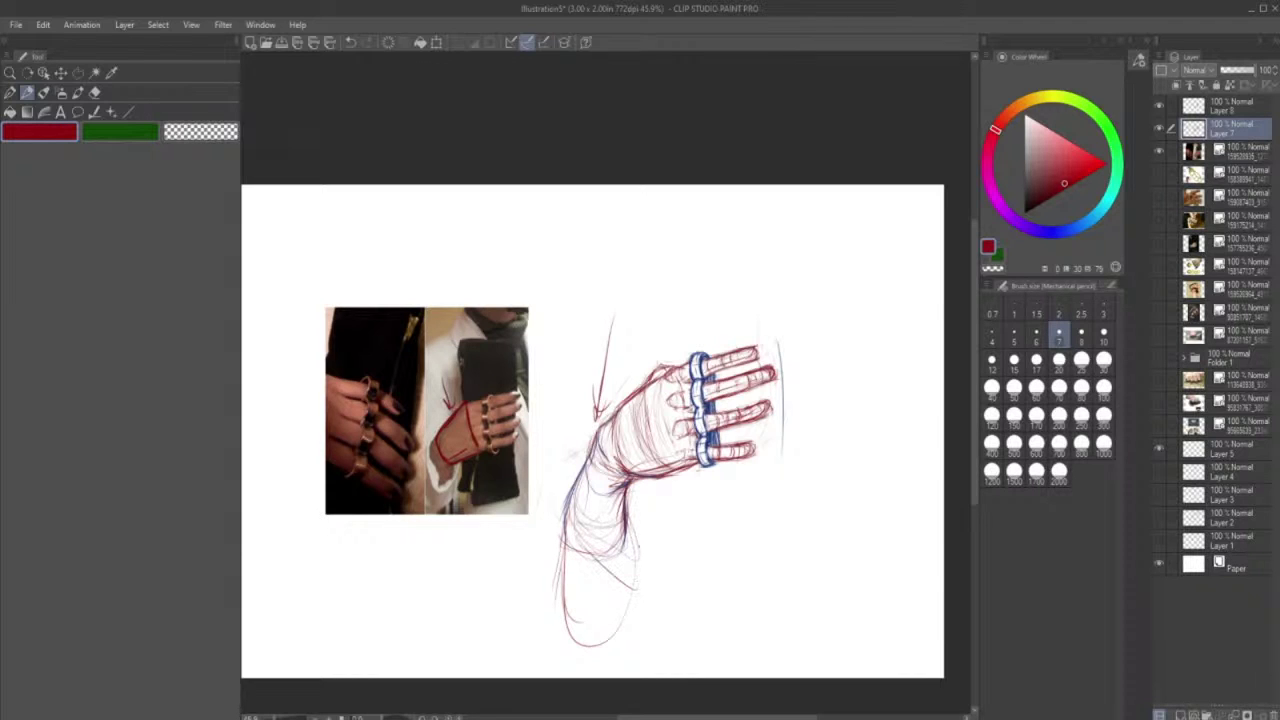
left_click(351, 42)
left_click_drag(566, 520, 596, 618)
mouse_move(618, 562)
left_mouse_down()
mouse_move(594, 626)
mouse_move(568, 628)
left_mouse_up()
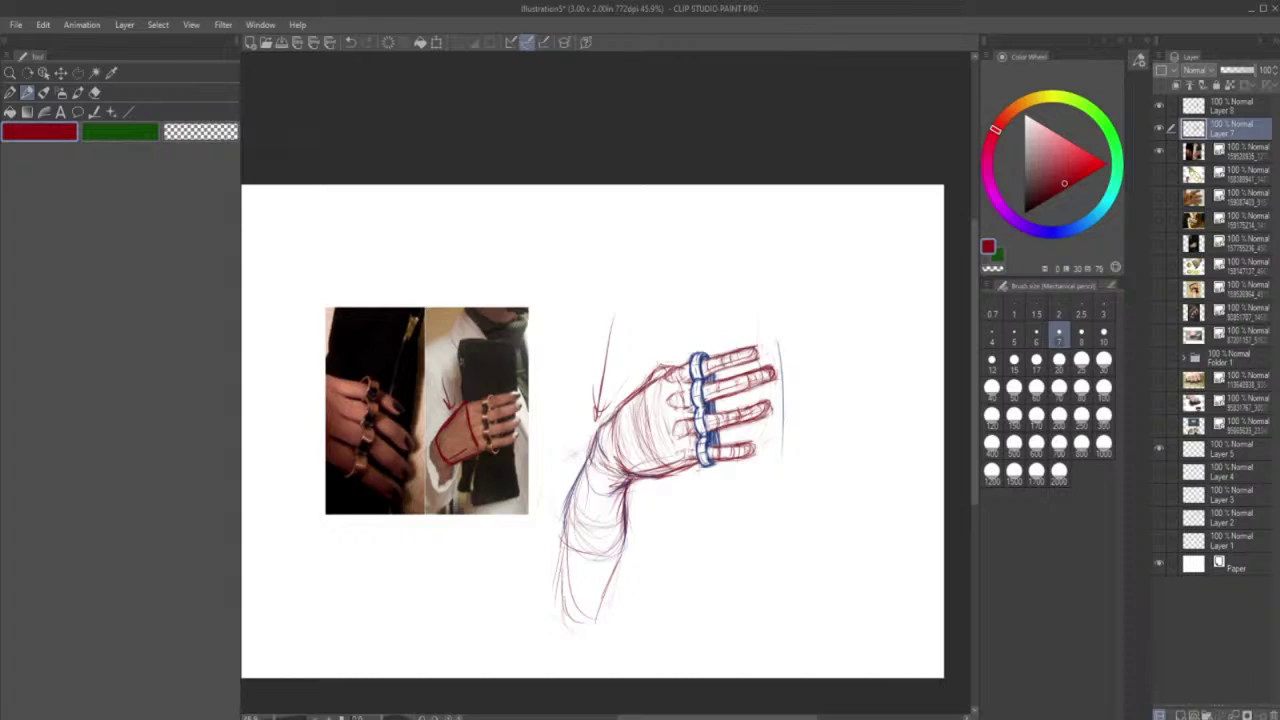
- Sketch the outer sides of the extended forearm and close its lower end with loose rounded strokes
left_click_drag(616, 592, 598, 634)
left_click_drag(622, 544, 614, 596)
mouse_move(632, 530)
left_mouse_down()
mouse_move(628, 638)
mouse_move(633, 594)
left_mouse_up()
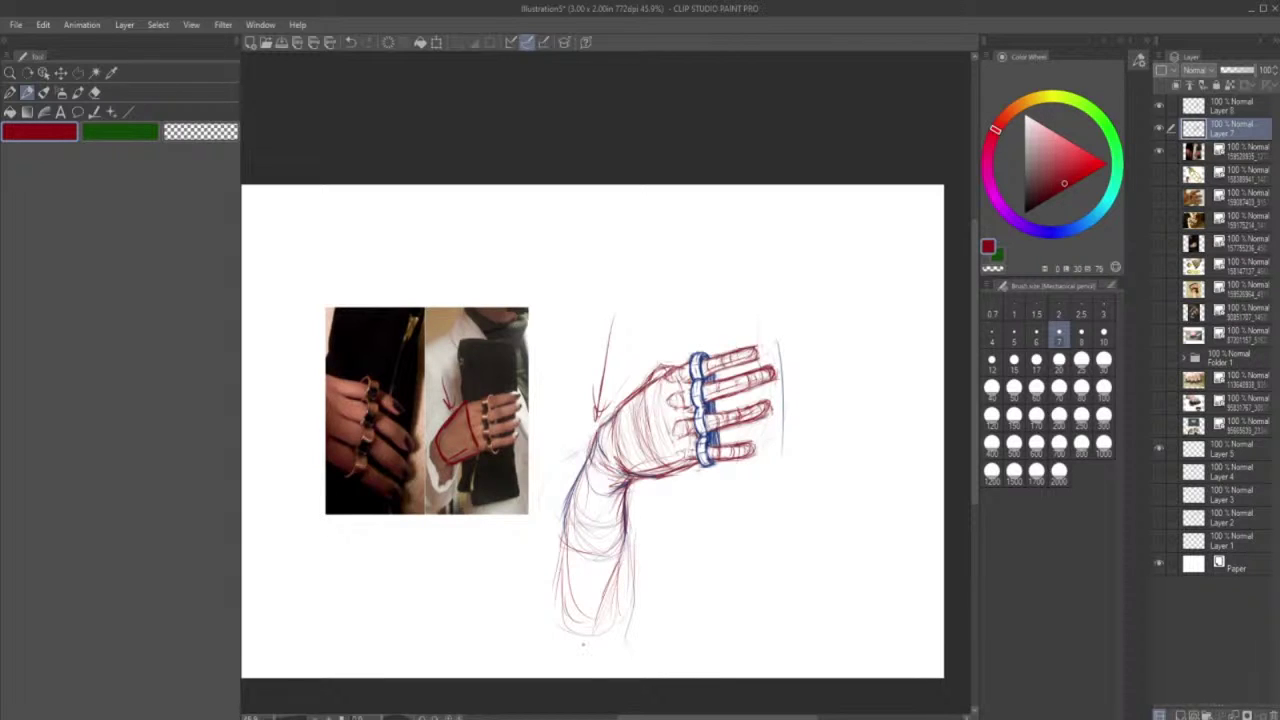
left_click_drag(627, 514, 576, 664)
left_click_drag(623, 584, 606, 656)
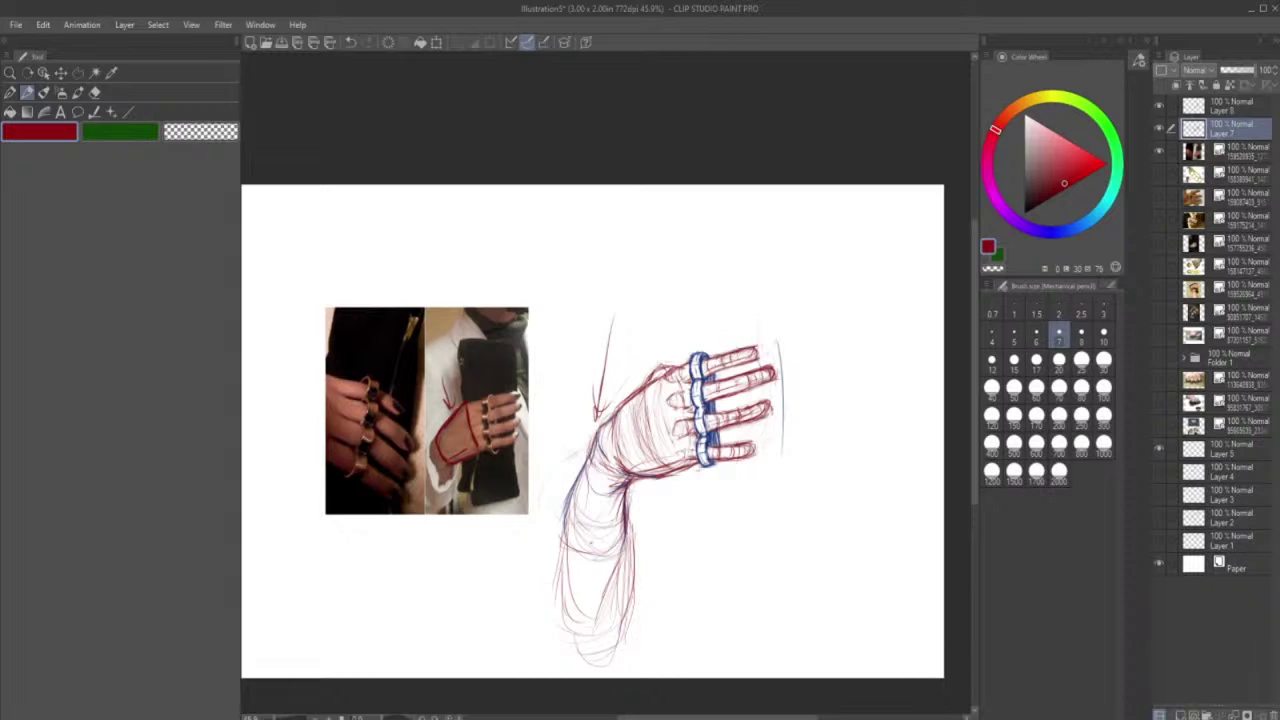
left_click_drag(564, 537, 558, 656)
- Clean up the second finger with the eraser and reinforce the extended forearm's outline and curved inner contours in red
left_click(95, 91)
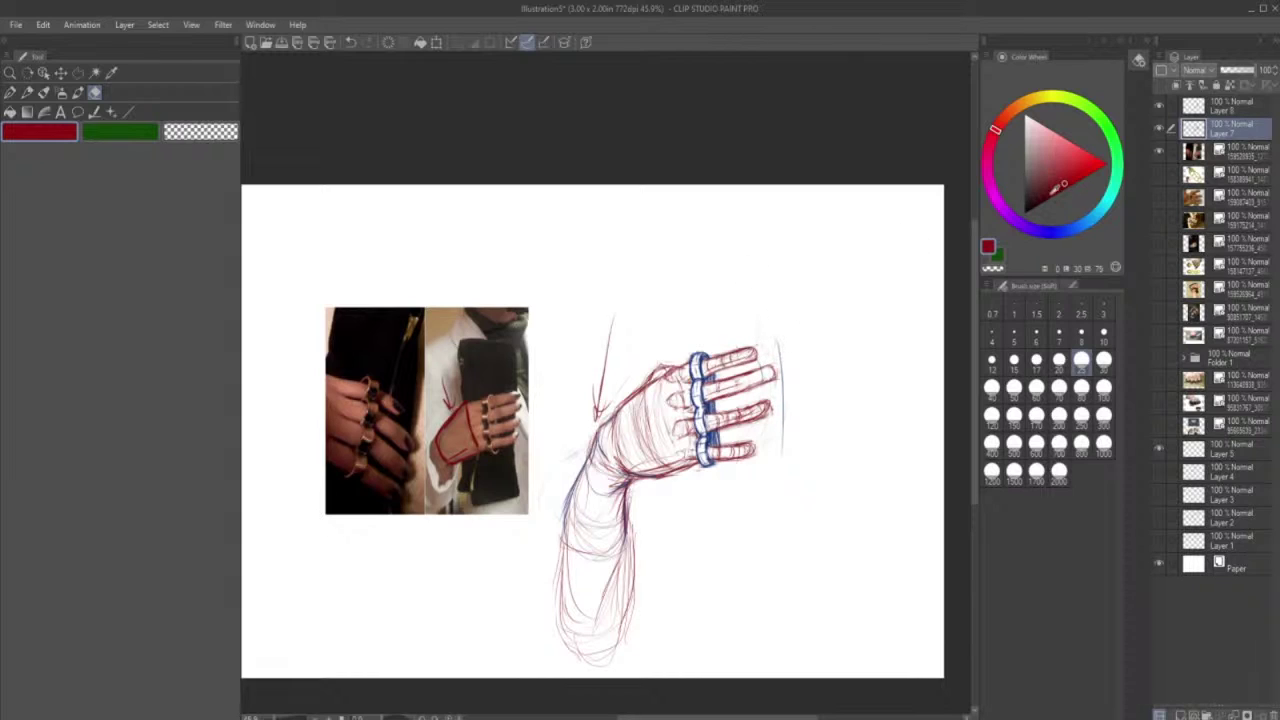
left_click(27, 91)
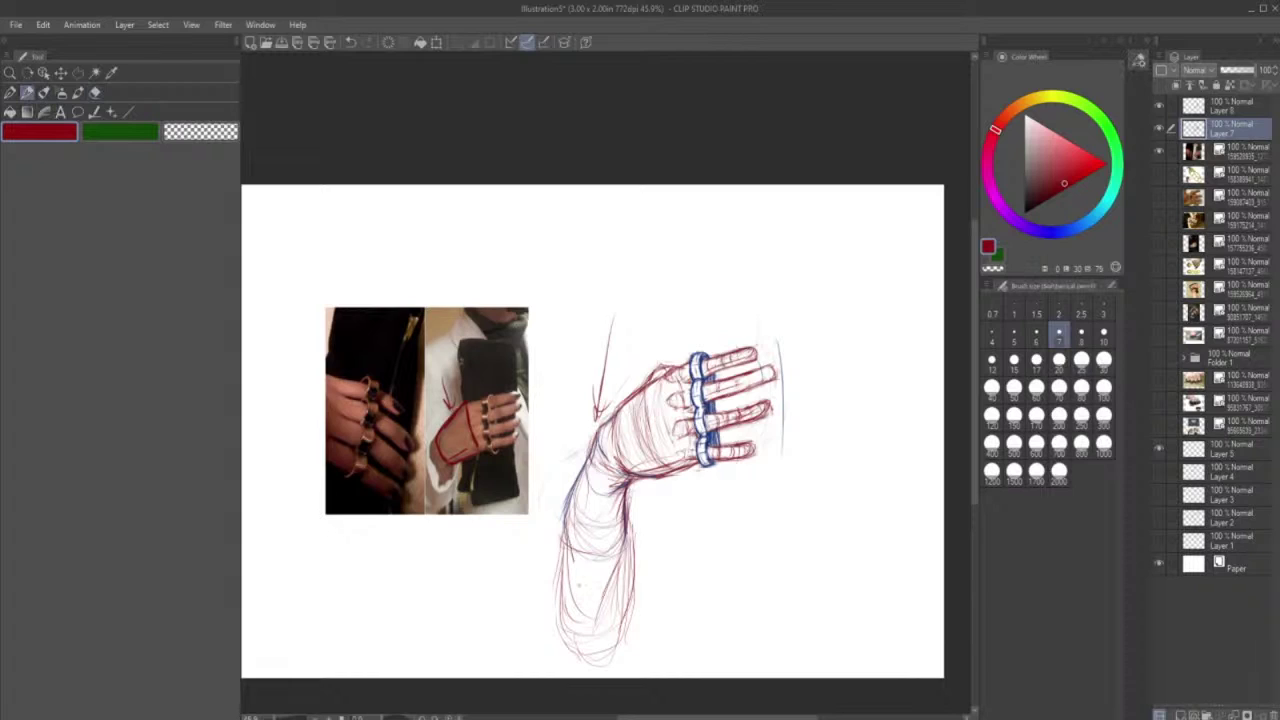
left_click_drag(626, 534, 608, 573)
mouse_move(586, 558)
left_mouse_down()
mouse_move(592, 594)
mouse_move(600, 560)
mouse_move(616, 566)
mouse_move(574, 543)
mouse_move(614, 556)
mouse_move(565, 614)
mouse_move(587, 668)
mouse_move(566, 664)
mouse_move(594, 658)
left_mouse_up()
left_click_drag(628, 578, 606, 646)
left_click_drag(632, 524, 626, 574)
left_click_drag(624, 638, 598, 656)
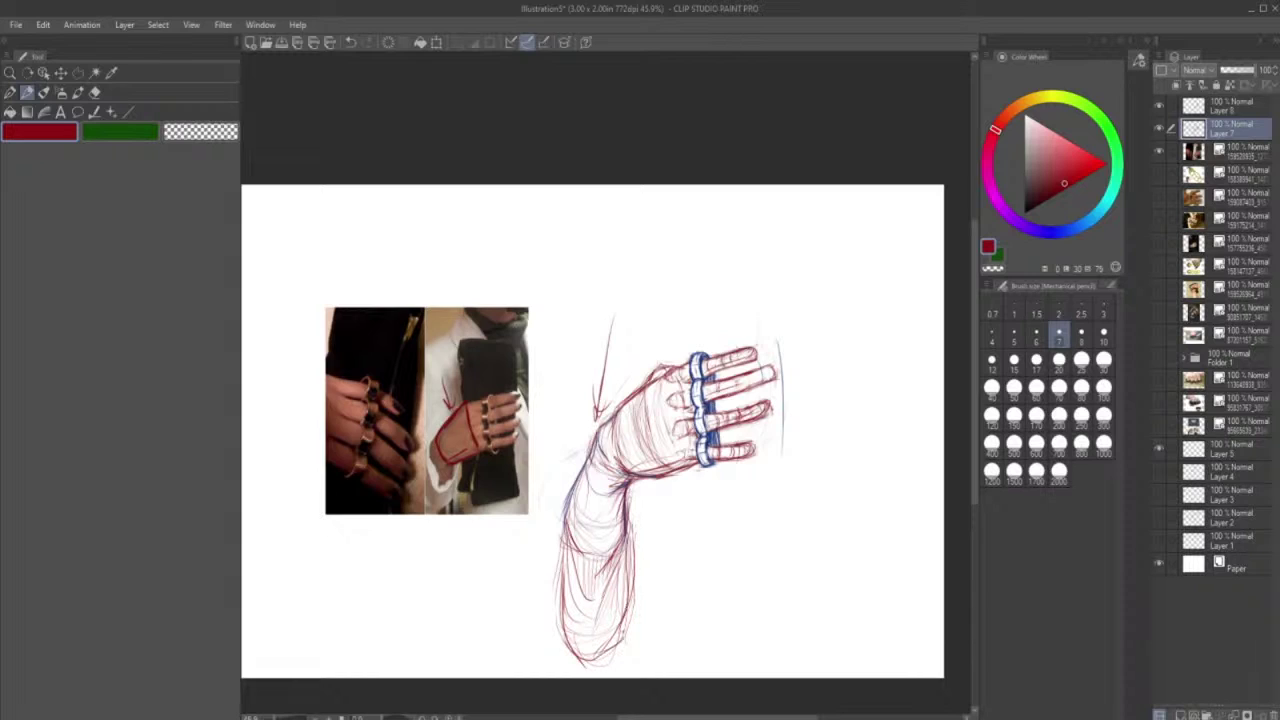
left_click_drag(630, 594, 622, 636)
- Sketch long, loose guide lines rising from the thumb-side forearm edge past the wrist, alongside the arrow
left_click_drag(574, 412, 563, 512)
left_click_drag(573, 438, 555, 536)
left_click_drag(572, 380, 563, 488)
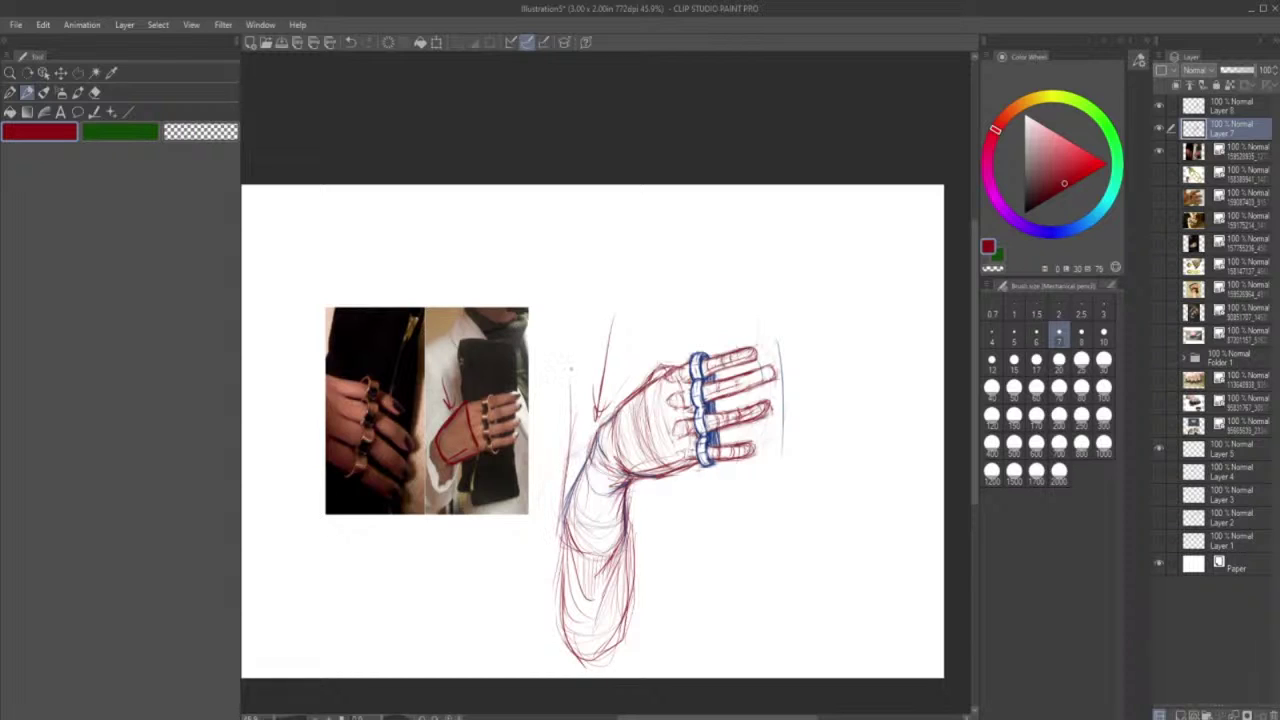
left_click_drag(575, 340, 566, 460)
mouse_move(636, 318)
left_mouse_down()
mouse_move(588, 324)
mouse_move(567, 384)
left_mouse_up()
left_click_drag(575, 342, 556, 508)
left_click_drag(556, 380, 546, 444)
left_click_drag(564, 332, 552, 456)
- Add slanted strokes and a corner curve above the hand, and a loose outer curve around the lower forearm
mouse_move(622, 296)
left_mouse_down()
mouse_move(572, 324)
mouse_move(620, 298)
left_mouse_up()
left_click_drag(668, 270, 566, 338)
mouse_move(660, 302)
left_mouse_down()
mouse_move(679, 347)
mouse_move(668, 352)
mouse_move(670, 322)
left_mouse_up()
left_click_drag(670, 324, 672, 352)
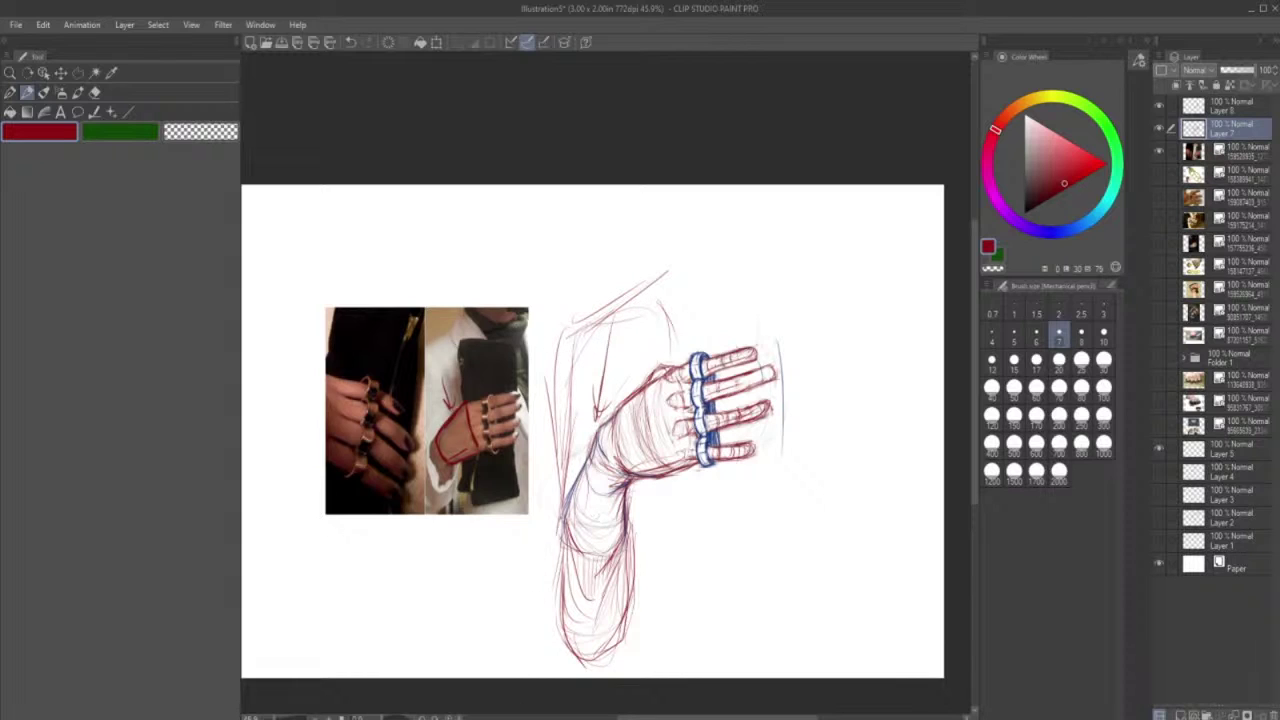
left_click_drag(560, 516, 558, 656)
- Group Layer 7, its reference photo and Layer 8 in a new folder, and move that folder below Folder 1
left_click(1157, 128)
left_click(1157, 128)
left_click(1207, 714)
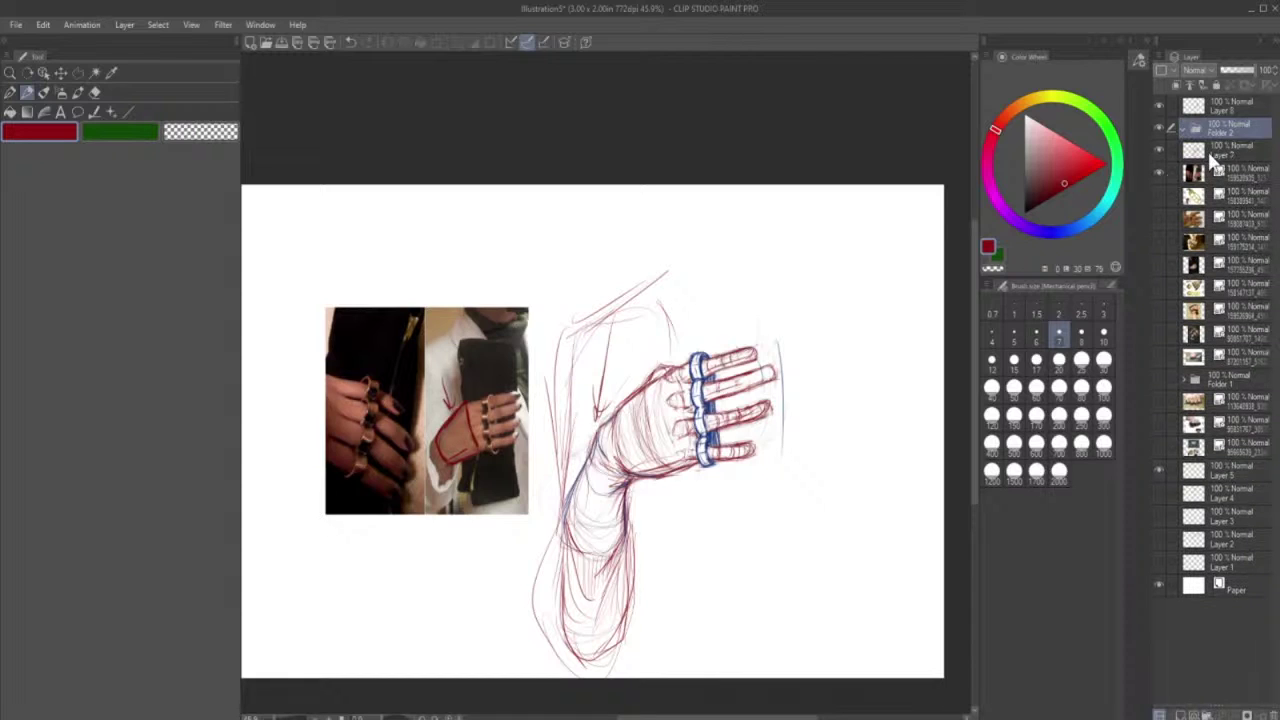
left_click(1212, 168)
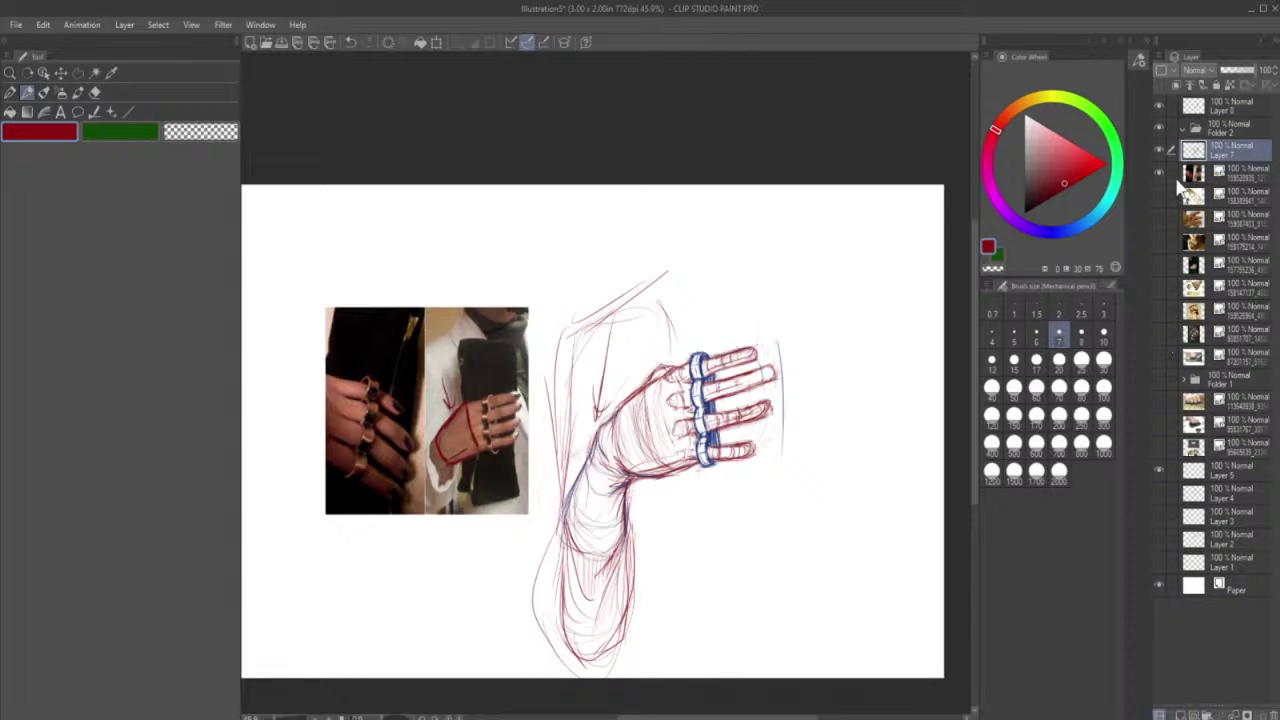
left_click(1172, 172)
left_click_drag(1186, 172, 1170, 135)
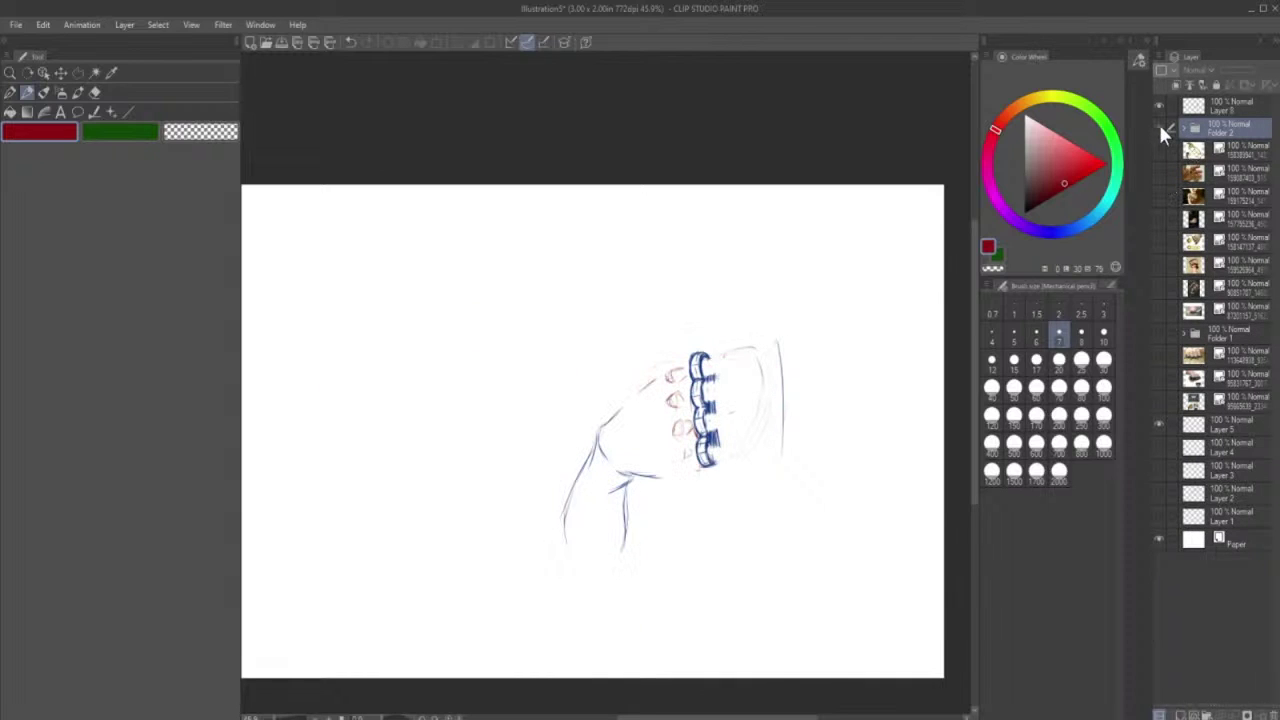
left_click(1158, 124)
left_click(1197, 106)
left_click_drag(1195, 124, 1180, 330)
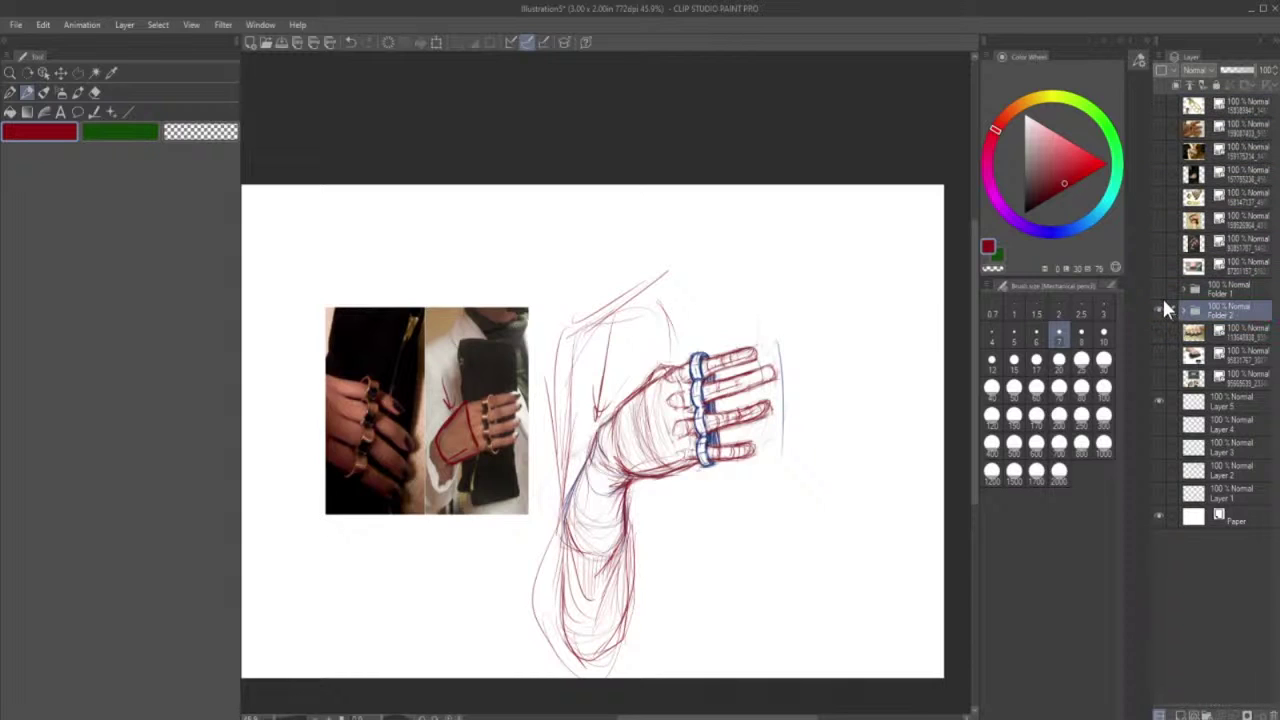
- Hide the finished hand study's folder, show the photo of the fist holding a spiked blade, and add a new layer directly above it
left_click(1161, 304)
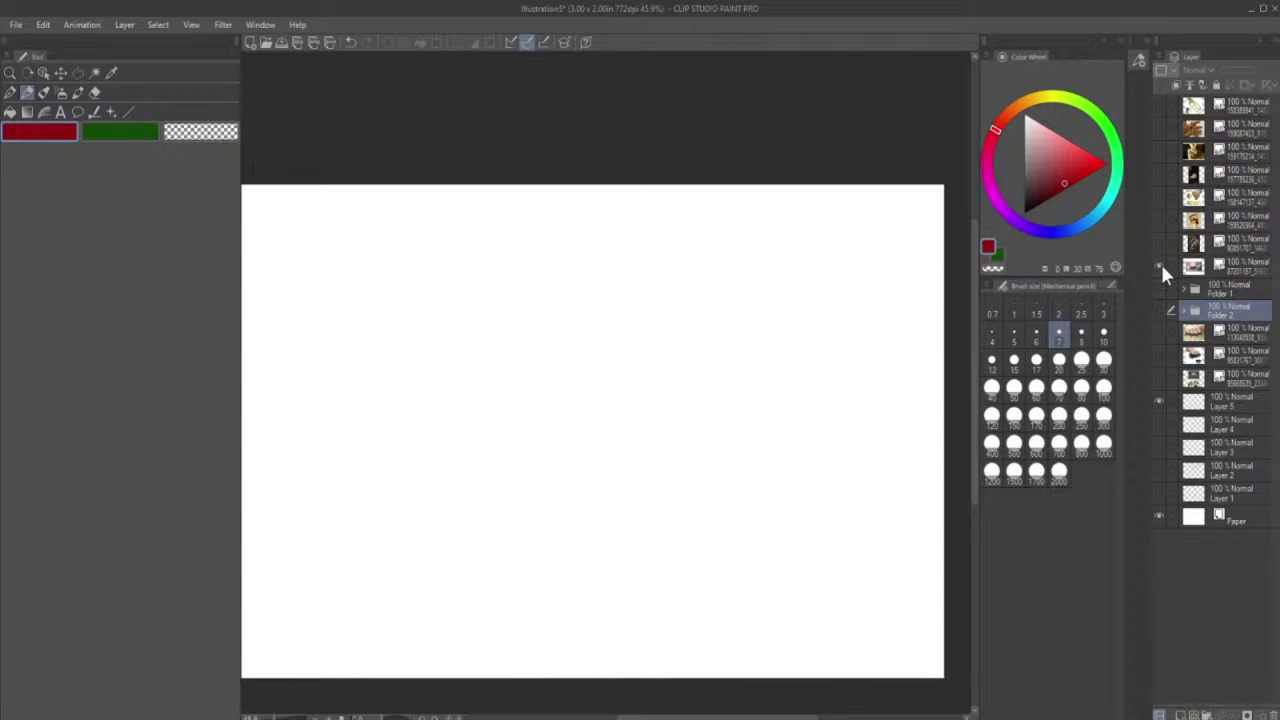
left_click(1160, 265)
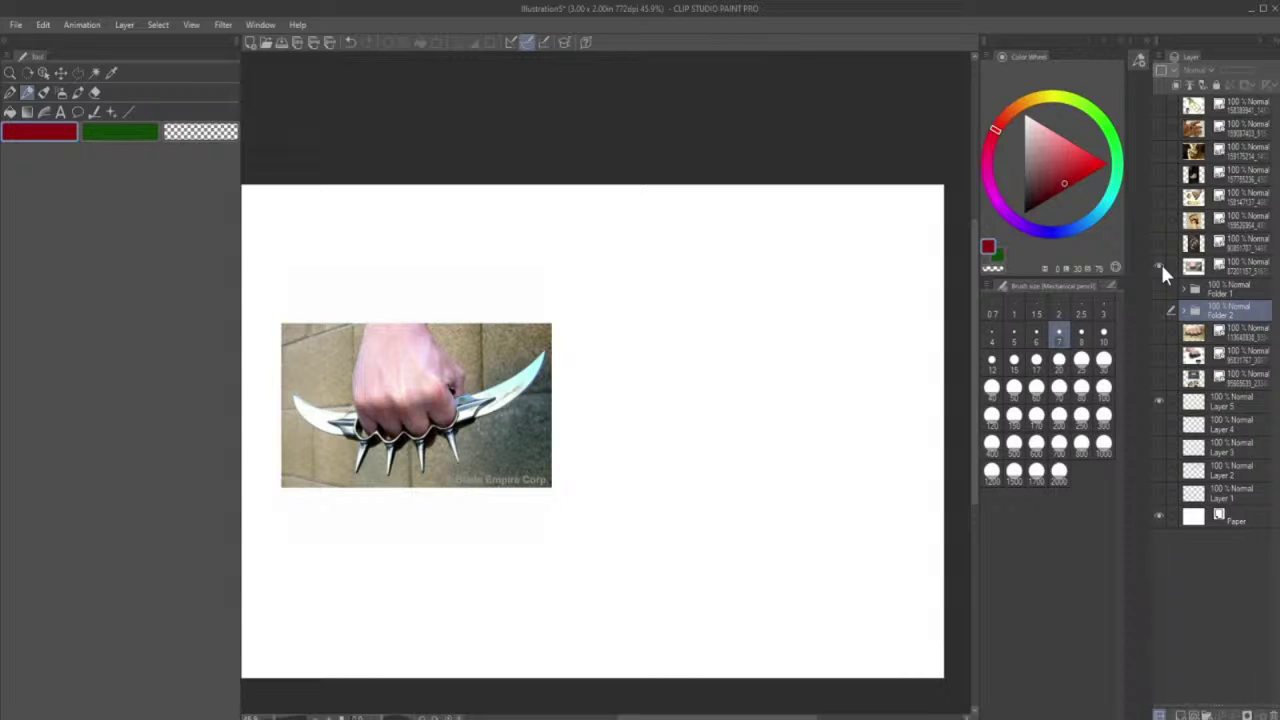
left_click(1182, 715)
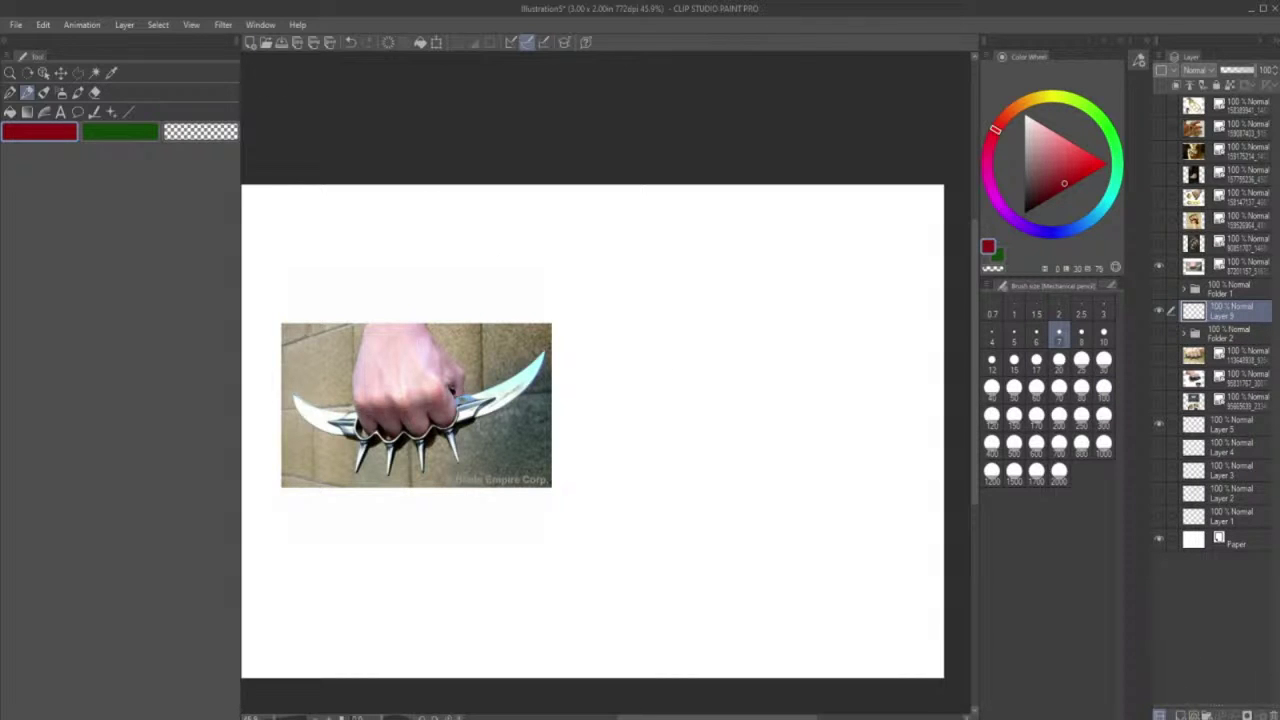
key("ctrl+z")
left_click_drag(1193, 318, 1203, 258)
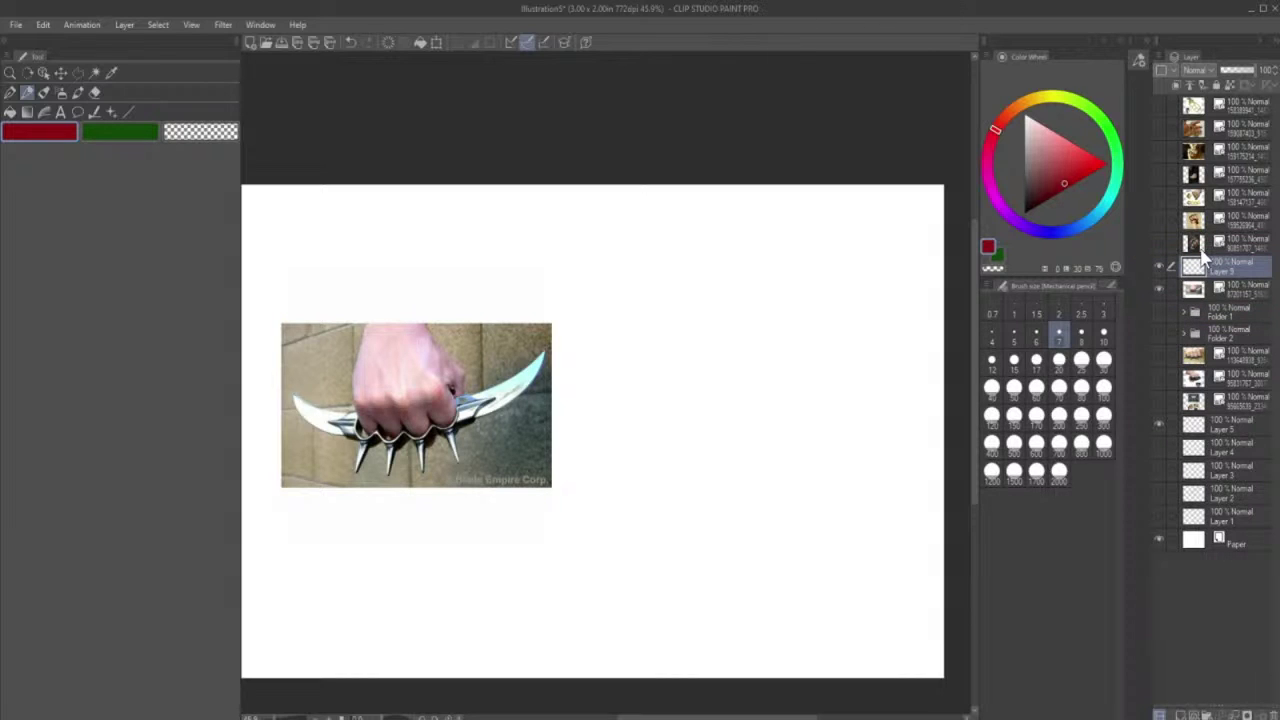
- Test a size 60 pencil stroke across the fist, undo it, and set the brush size to 17
left_click(1036, 388)
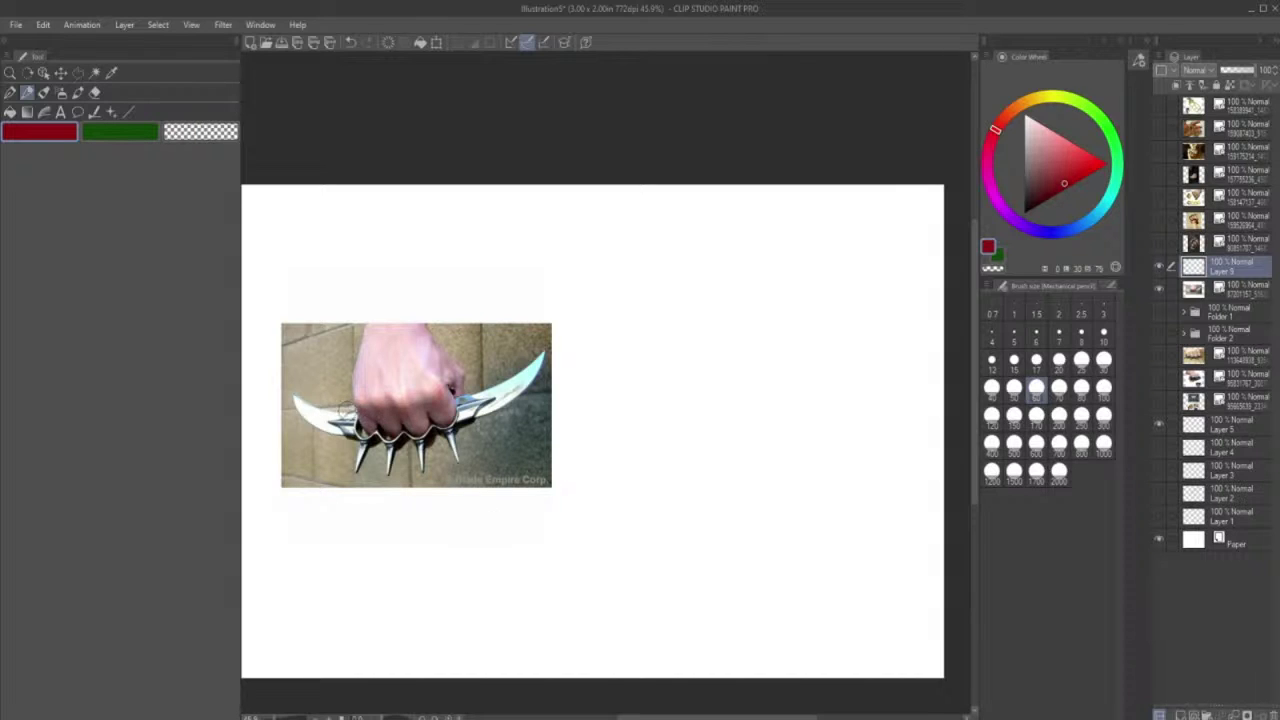
left_click_drag(338, 414, 505, 362)
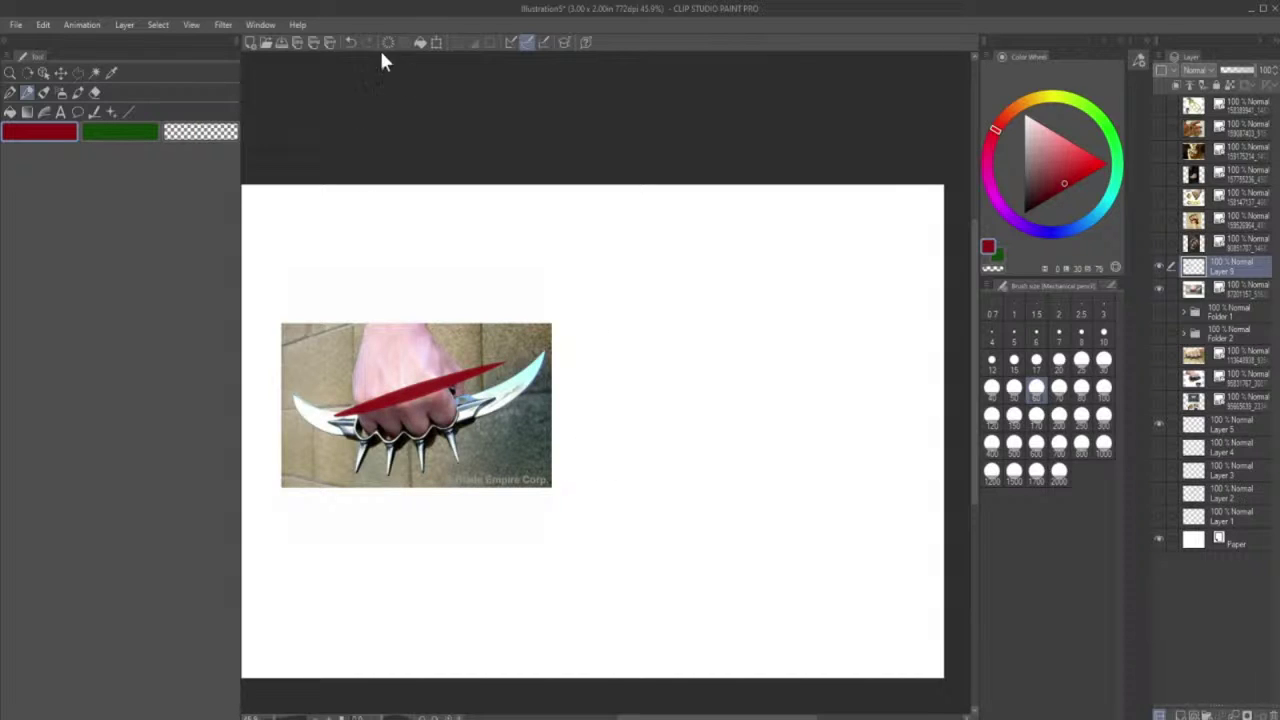
left_click(350, 43)
left_click(1036, 365)
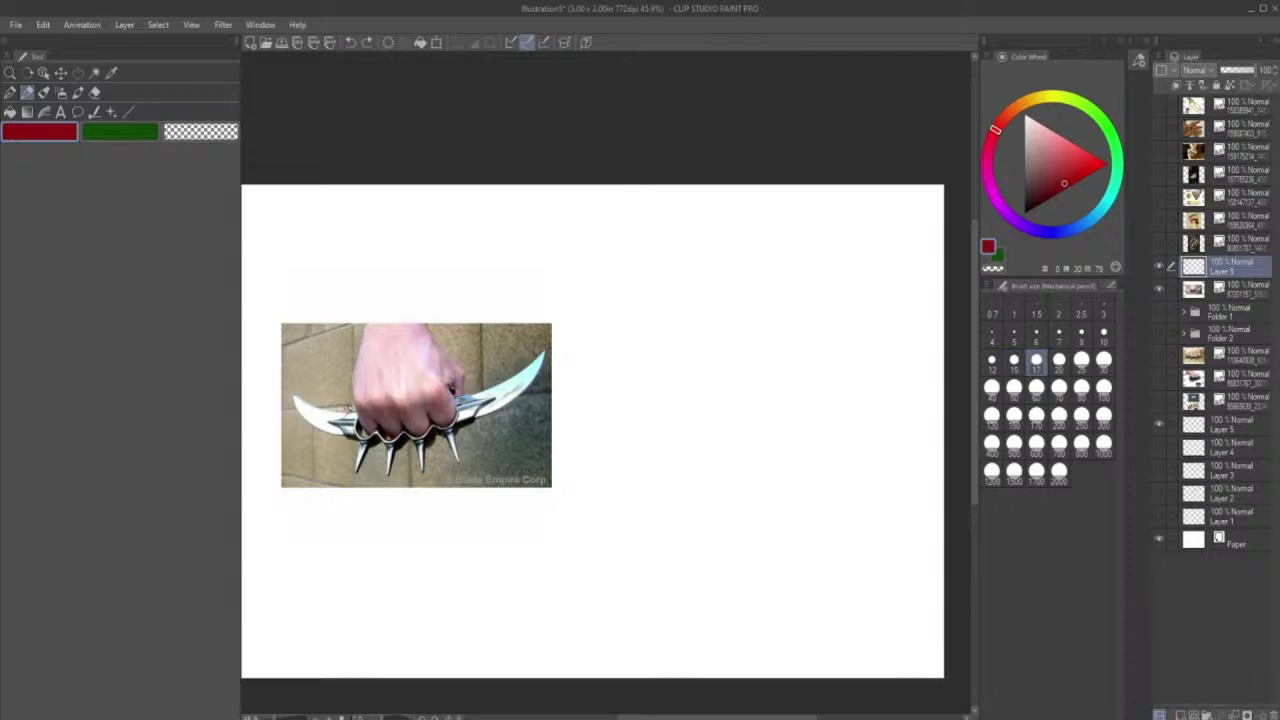
- Try red guide curves across the knuckles of the fist photo, and undo them all
left_click_drag(349, 408, 480, 385)
left_click(350, 42)
mouse_move(317, 380)
left_mouse_down()
mouse_move(340, 397)
mouse_move(493, 349)
left_mouse_up()
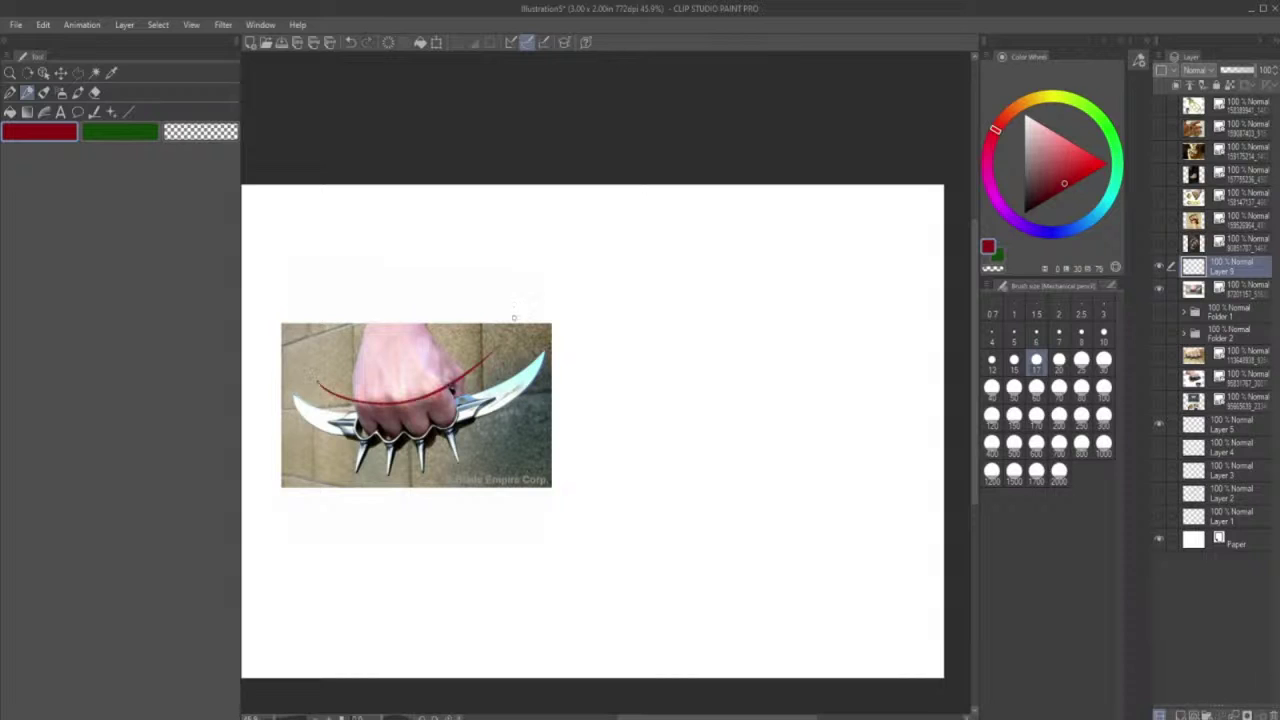
mouse_move(436, 381)
left_mouse_down()
mouse_move(435, 397)
mouse_move(431, 381)
mouse_move(402, 404)
mouse_move(400, 386)
mouse_move(366, 397)
left_mouse_up()
left_click(346, 48)
left_click(346, 48)
left_click(346, 48)
left_click(346, 48)
left_click(348, 46)
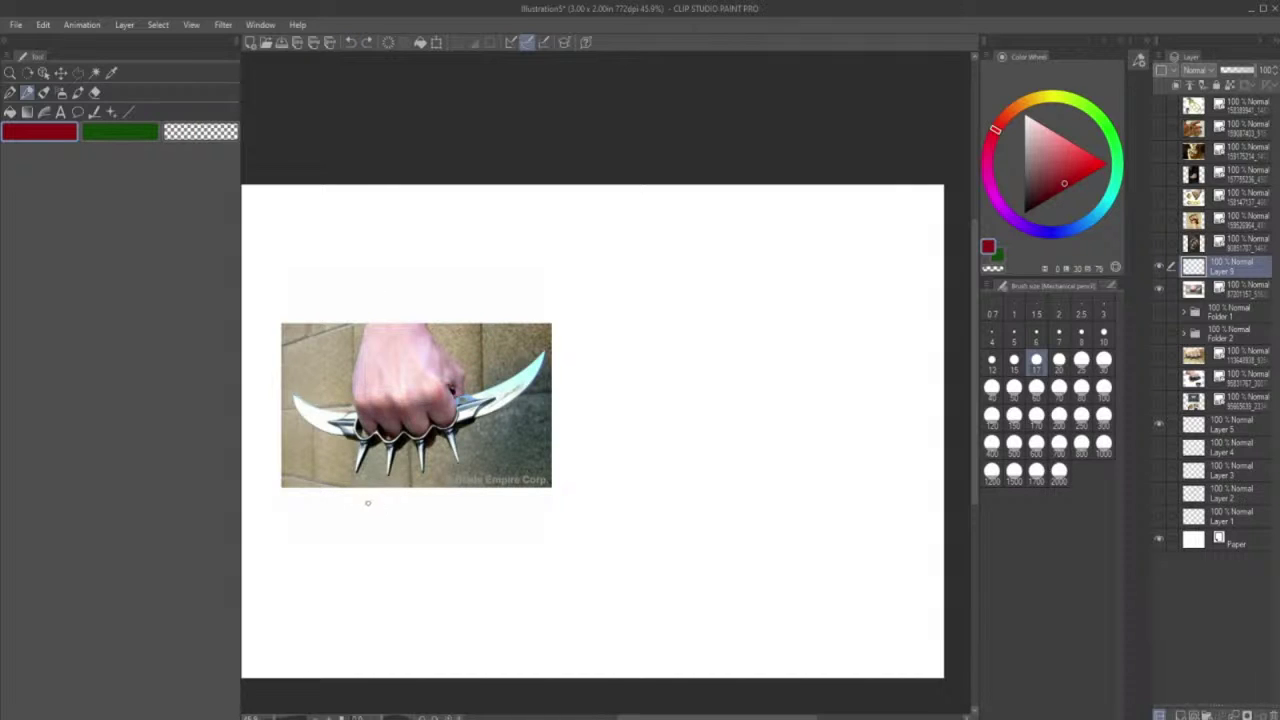
- Draw a rounded red loop beneath the weapon's spikes, replacing a squarer attempt, and add lines extending from the spikes to its edge
mouse_move(368, 446)
left_mouse_down()
mouse_move(423, 514)
mouse_move(491, 484)
mouse_move(452, 392)
left_mouse_up()
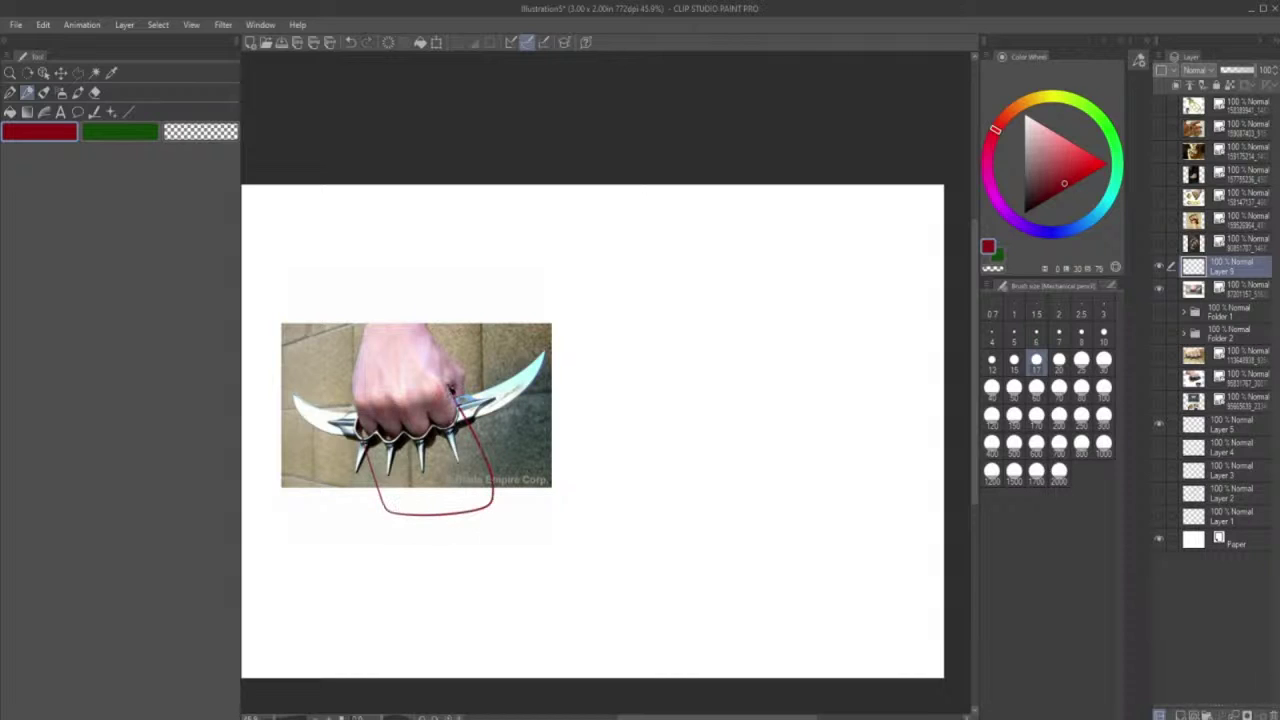
left_click(352, 45)
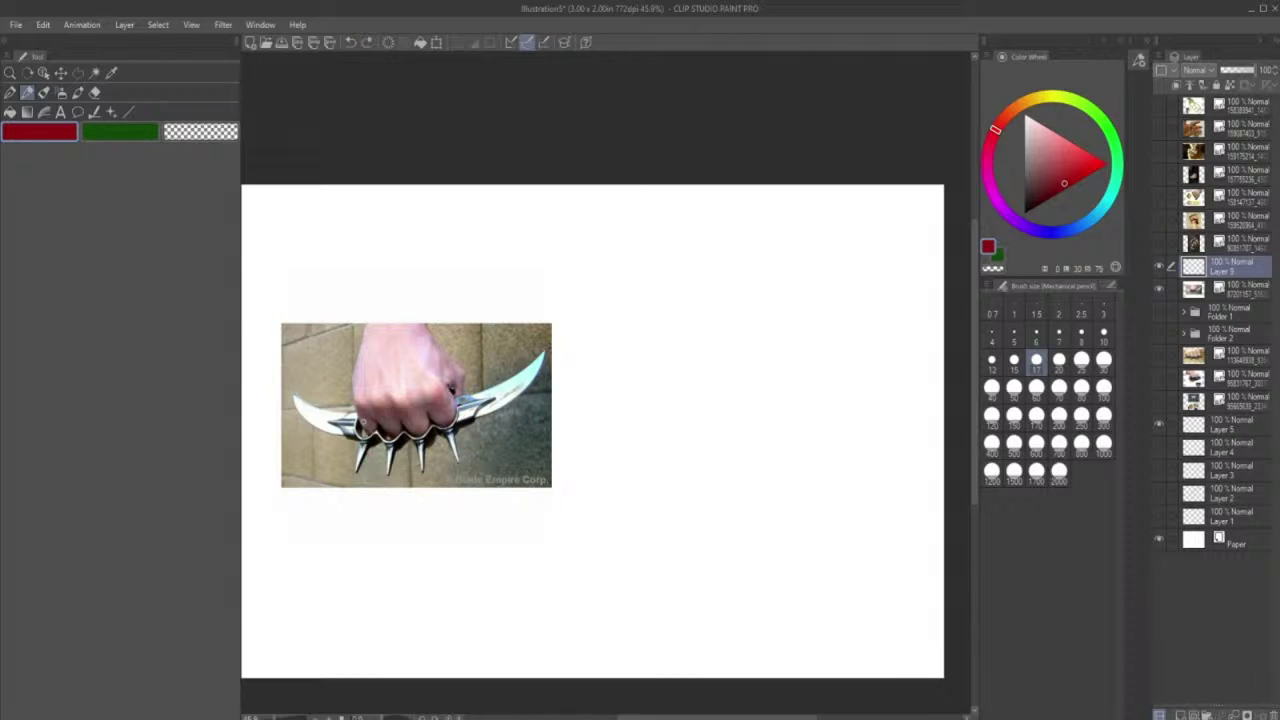
mouse_move(368, 440)
left_mouse_down()
mouse_move(406, 514)
mouse_move(468, 506)
mouse_move(468, 418)
mouse_move(451, 389)
left_mouse_up()
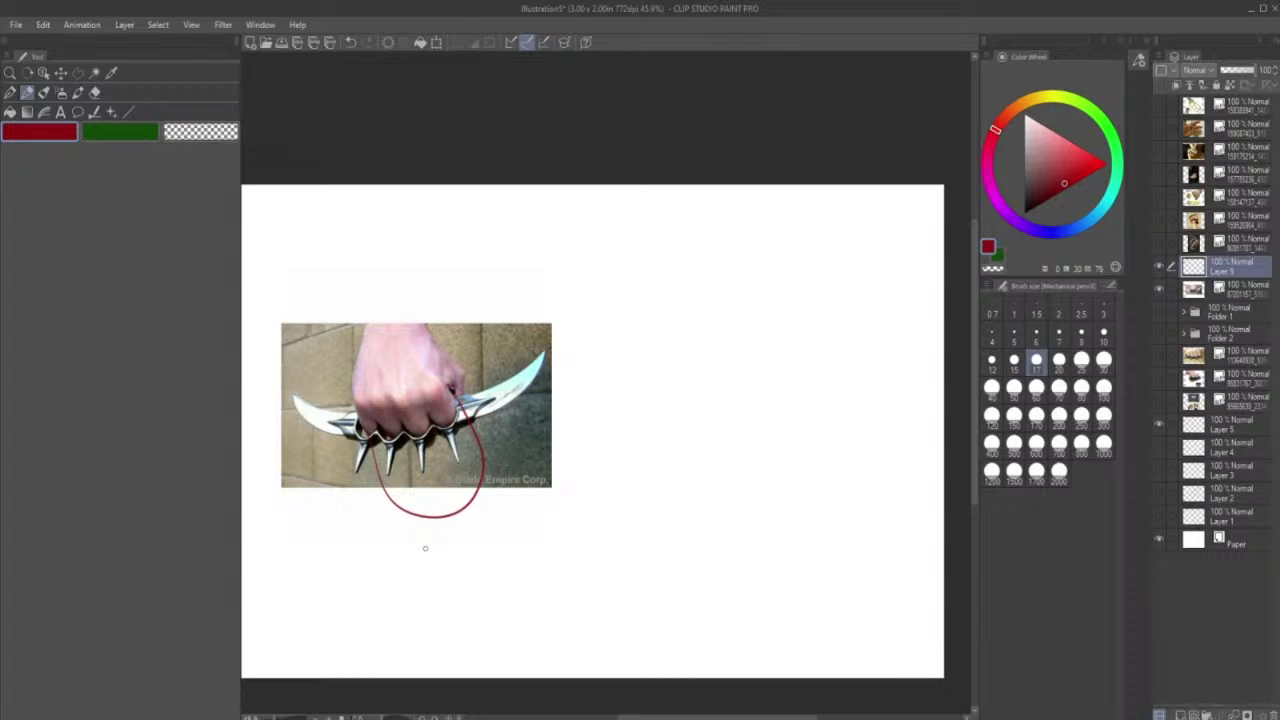
left_click_drag(452, 434, 484, 472)
mouse_move(456, 426)
left_mouse_down()
mouse_move(484, 474)
mouse_move(436, 444)
mouse_move(390, 462)
mouse_move(412, 503)
mouse_move(399, 449)
left_mouse_up()
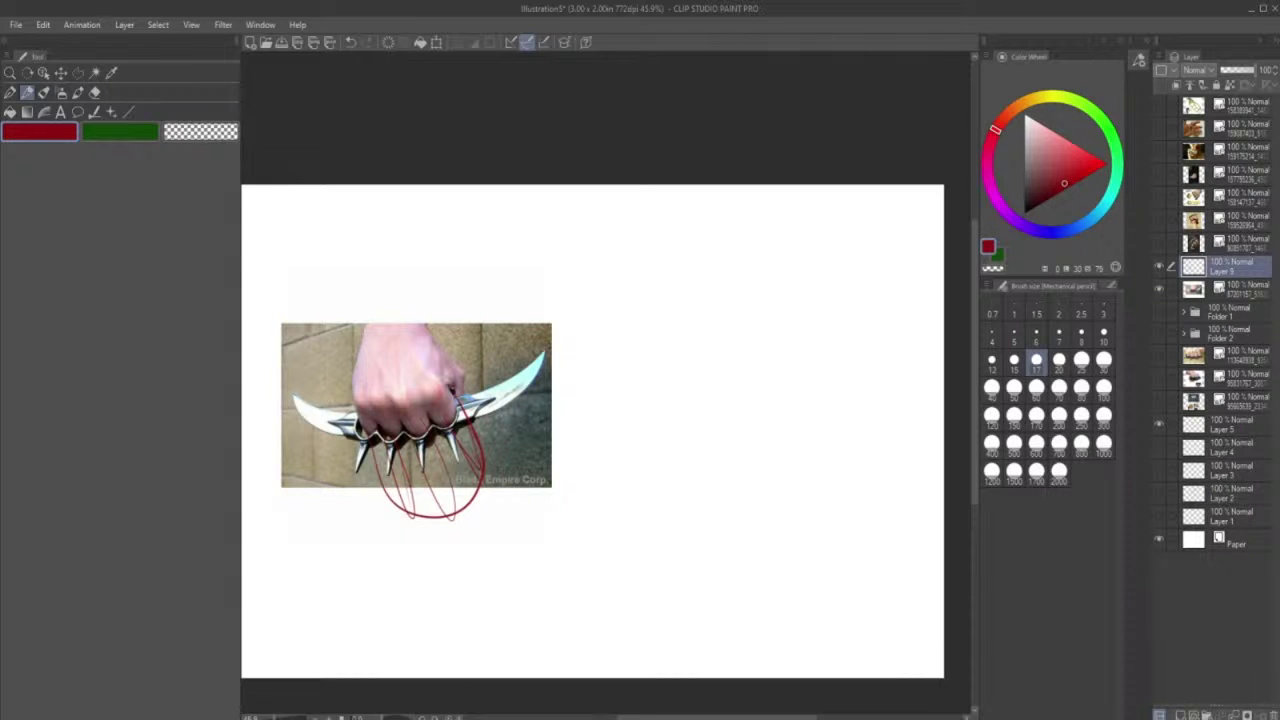
- Undo the red loop and spike lines drawn over the photo, keeping the empty layer above it
mouse_move(400, 452)
left_mouse_down()
mouse_move(413, 517)
mouse_move(381, 495)
mouse_move(383, 444)
left_mouse_up()
left_click(351, 42)
left_click(351, 42)
left_click(351, 42)
left_click(351, 42)
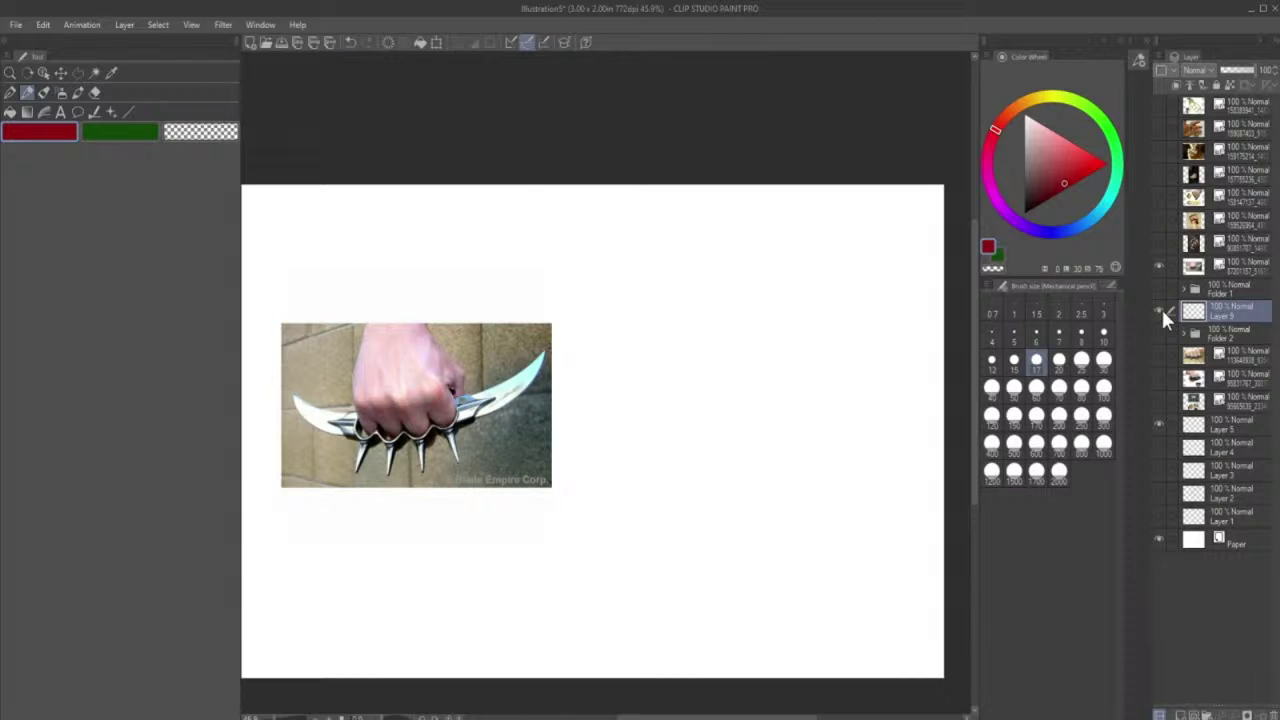
key("ctrl+y")
key("ctrl+y")
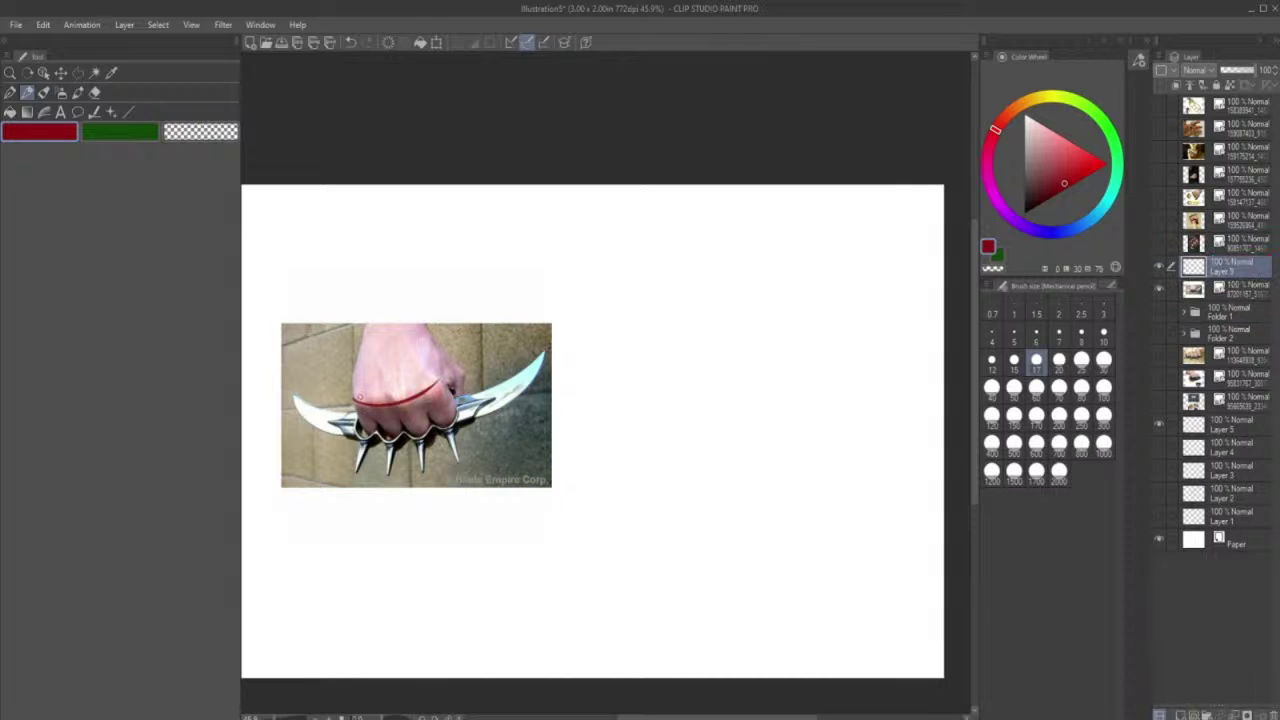
- Try red curves with short cross marks along the knuckles of the fist photo, and undo them all
left_click(389, 43)
mouse_move(355, 401)
left_mouse_down()
mouse_move(433, 392)
mouse_move(462, 358)
left_mouse_up()
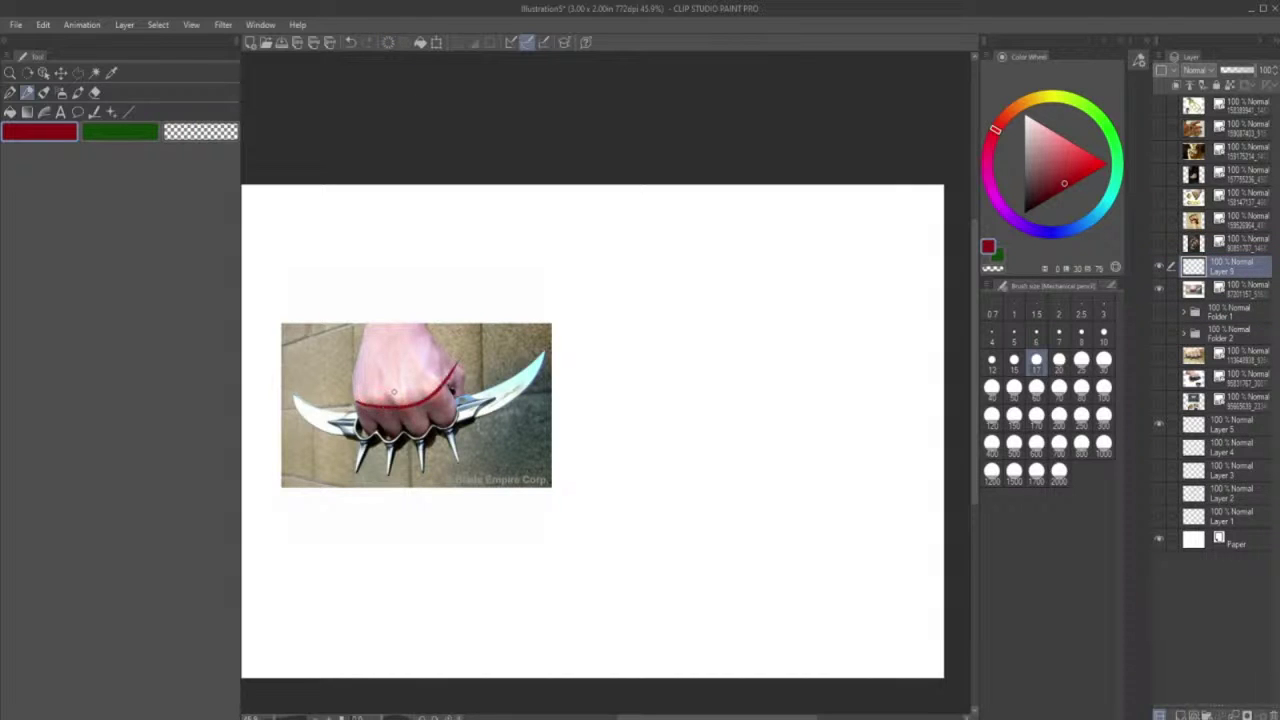
left_click(352, 45)
left_click(382, 400)
left_click_drag(358, 398, 410, 411)
mouse_move(354, 402)
left_mouse_down()
mouse_move(421, 401)
mouse_move(465, 361)
left_mouse_up()
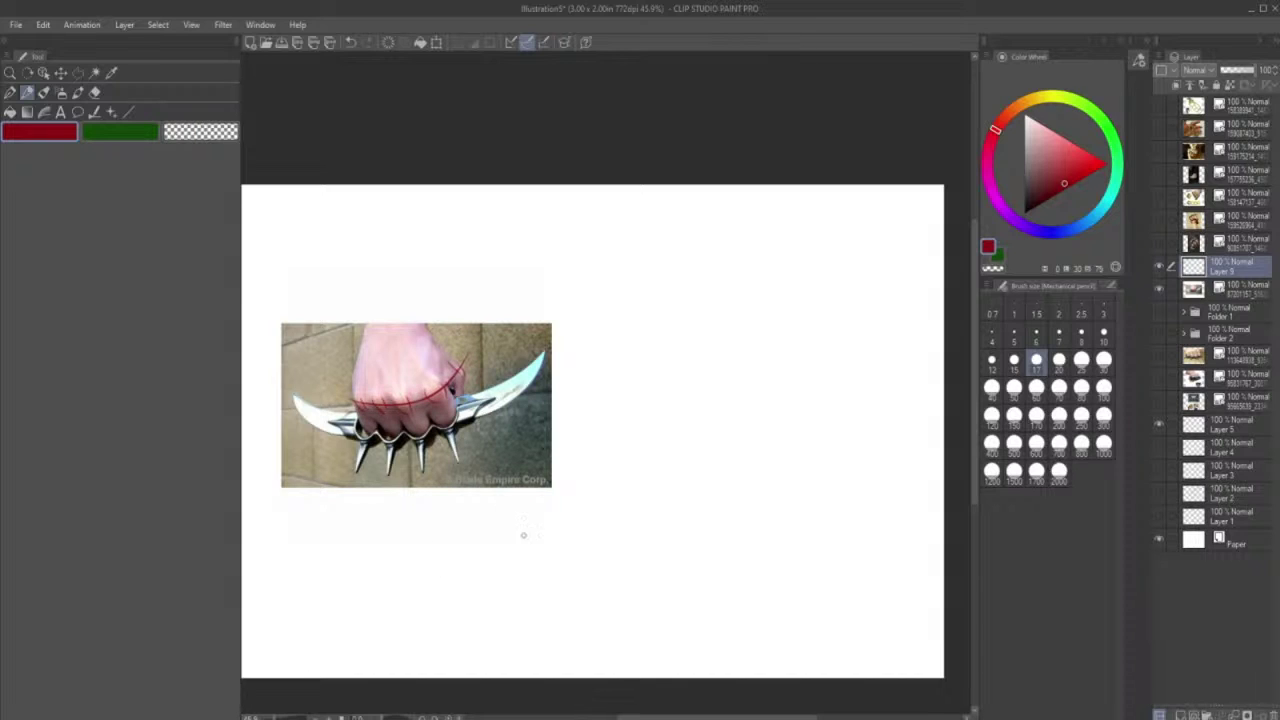
key("ctrl+y")
left_click(351, 42)
key("ctrl+y")
key("ctrl+y")
left_click(353, 42)
left_click(355, 42)
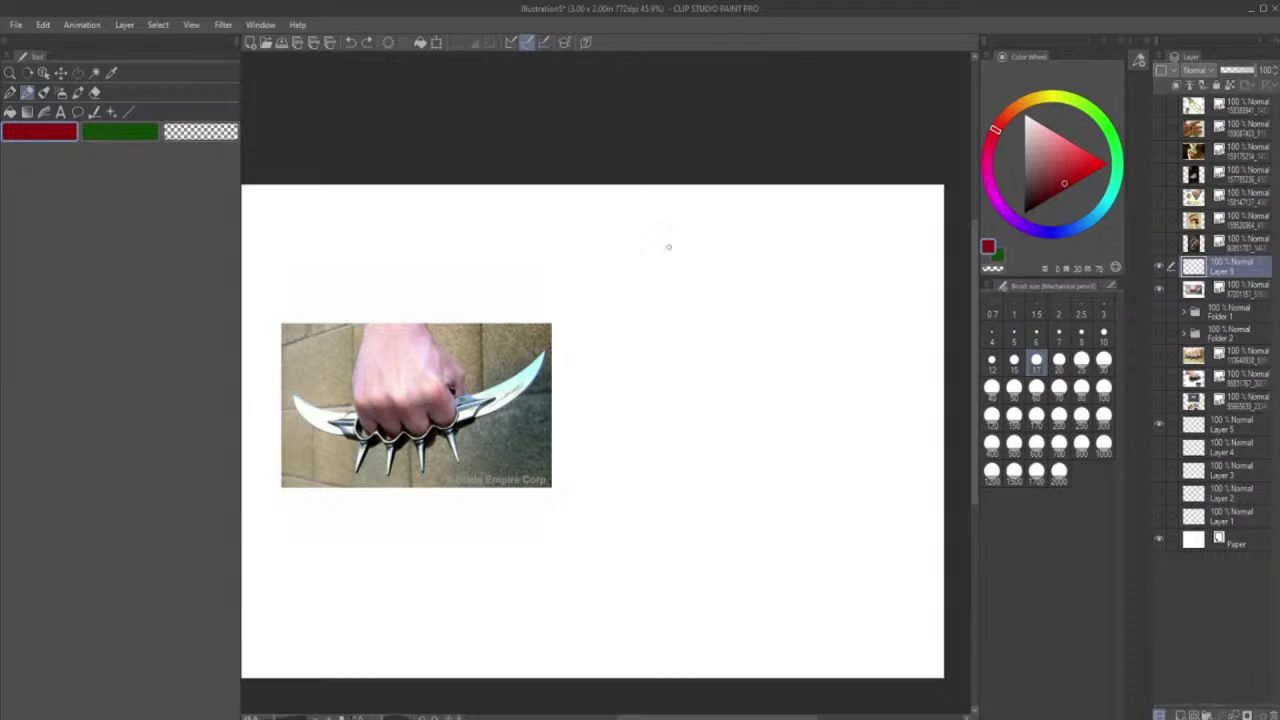
- Sketch a loose teardrop-shaped fist in red beside the photo, with curved bands for the knuckles and finger ends
mouse_move(702, 262)
left_mouse_down()
mouse_move(673, 295)
mouse_move(635, 366)
mouse_move(660, 399)
mouse_move(647, 384)
mouse_move(727, 409)
mouse_move(713, 408)
mouse_move(829, 391)
mouse_move(798, 292)
mouse_move(817, 357)
mouse_move(682, 308)
left_mouse_up()
mouse_move(649, 382)
left_mouse_down()
mouse_move(816, 360)
mouse_move(636, 390)
mouse_move(810, 356)
mouse_move(641, 408)
mouse_move(640, 378)
mouse_move(668, 430)
mouse_move(704, 449)
mouse_move(740, 443)
mouse_move(826, 372)
mouse_move(808, 420)
mouse_move(680, 446)
mouse_move(700, 455)
mouse_move(824, 370)
mouse_move(666, 430)
mouse_move(822, 398)
mouse_move(745, 458)
left_mouse_up()
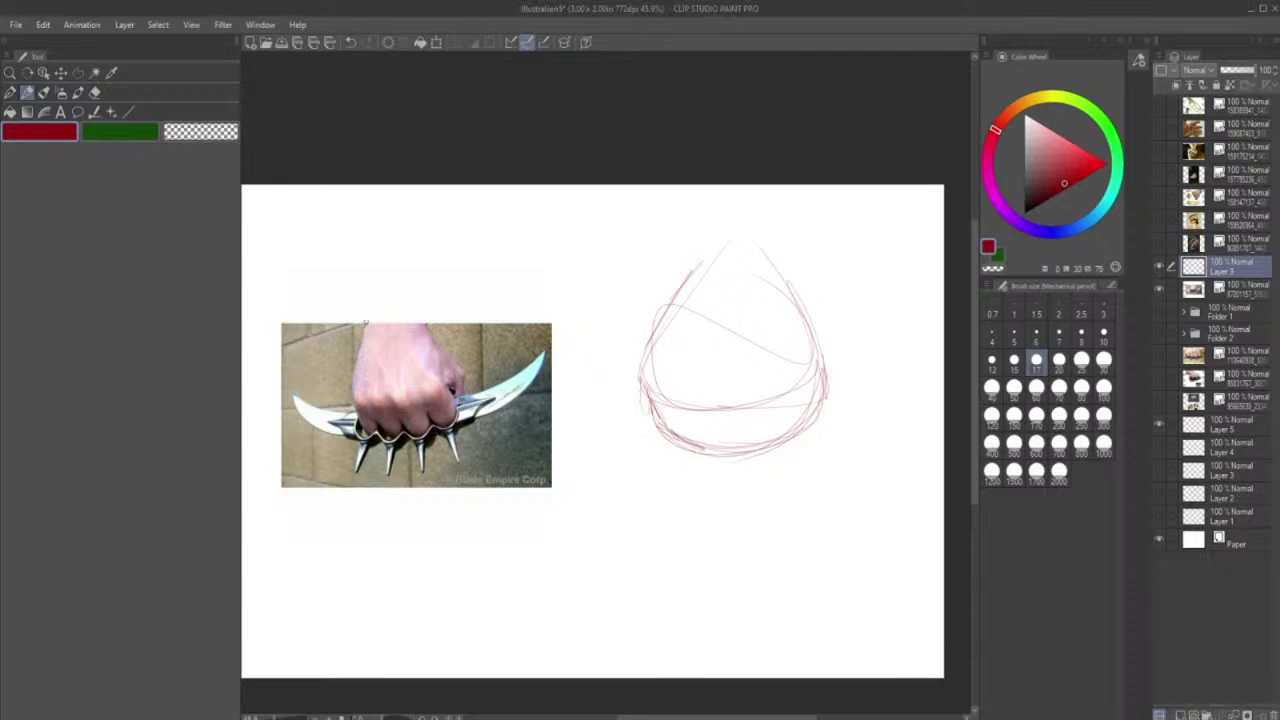
- Trace the back of the hand, knuckle curve, finger ends and thumb side in red over the fist photo
mouse_move(352, 388)
left_mouse_down()
mouse_move(400, 406)
mouse_move(445, 384)
left_mouse_up()
left_click_drag(420, 312, 446, 384)
mouse_move(364, 434)
left_mouse_down()
mouse_move(440, 430)
mouse_move(389, 438)
left_mouse_up()
left_click_drag(450, 382, 456, 413)
left_click_drag(438, 348, 458, 414)
- Add the angular thumb form to the outer side of the fist sketch, undoing the strokes that miss
mouse_move(800, 294)
left_mouse_down()
mouse_move(829, 322)
mouse_move(840, 360)
mouse_move(827, 382)
left_mouse_up()
left_click(350, 42)
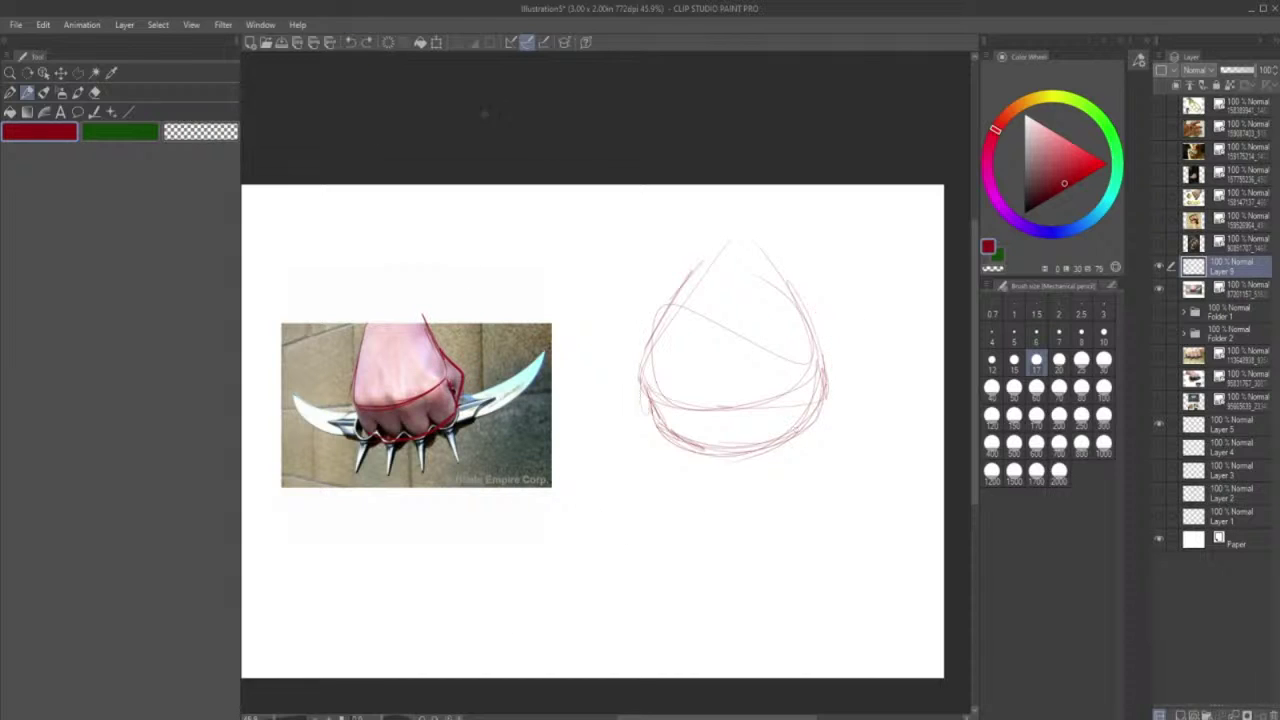
mouse_move(796, 290)
left_mouse_down()
mouse_move(846, 350)
mouse_move(831, 390)
mouse_move(838, 340)
left_mouse_up()
left_click_drag(845, 378, 848, 388)
key("ctrl+z")
- Mark four small knuckle ovals along the sketch's knuckle curve and reinforce them with short flanking strokes
left_click_drag(790, 380, 796, 389)
mouse_move(803, 371)
left_mouse_down()
mouse_move(807, 384)
mouse_move(754, 404)
mouse_move(703, 408)
mouse_move(641, 382)
mouse_move(655, 401)
left_mouse_up()
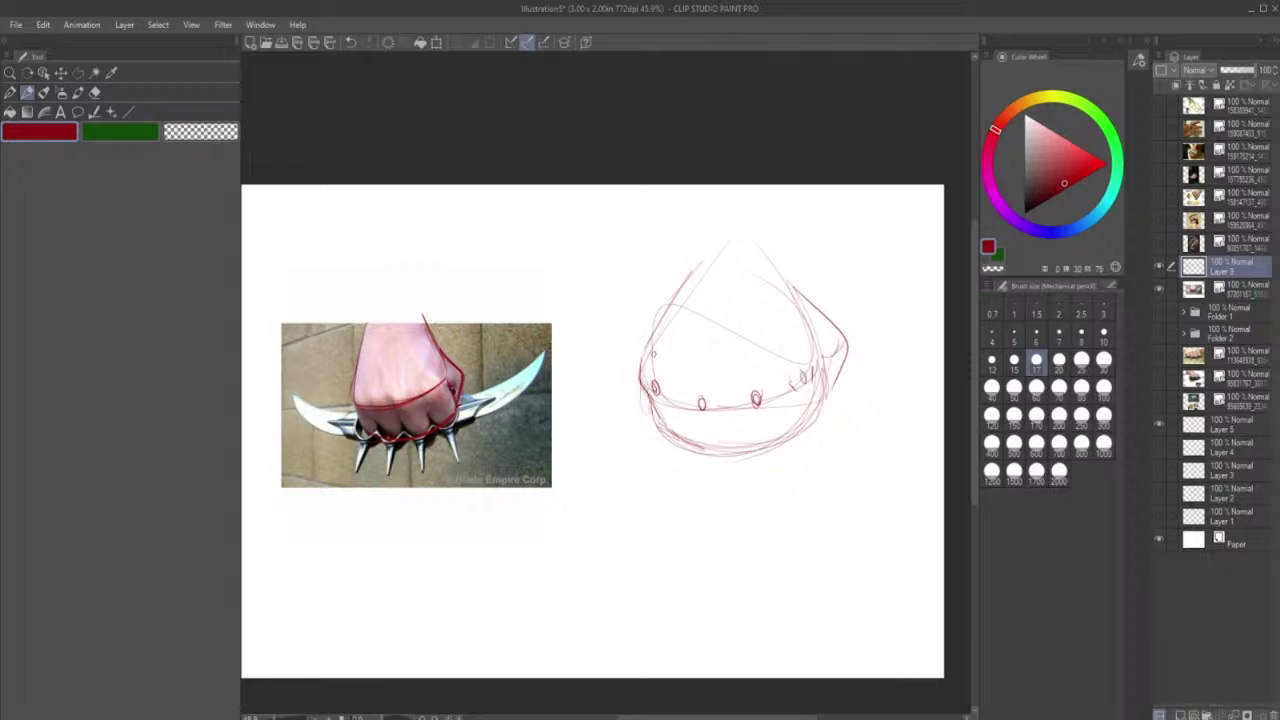
left_click_drag(654, 357, 642, 404)
mouse_move(685, 392)
left_mouse_down()
mouse_move(710, 404)
mouse_move(700, 415)
mouse_move(764, 401)
left_mouse_up()
mouse_move(748, 404)
left_mouse_down()
mouse_move(763, 406)
mouse_move(768, 390)
left_mouse_up()
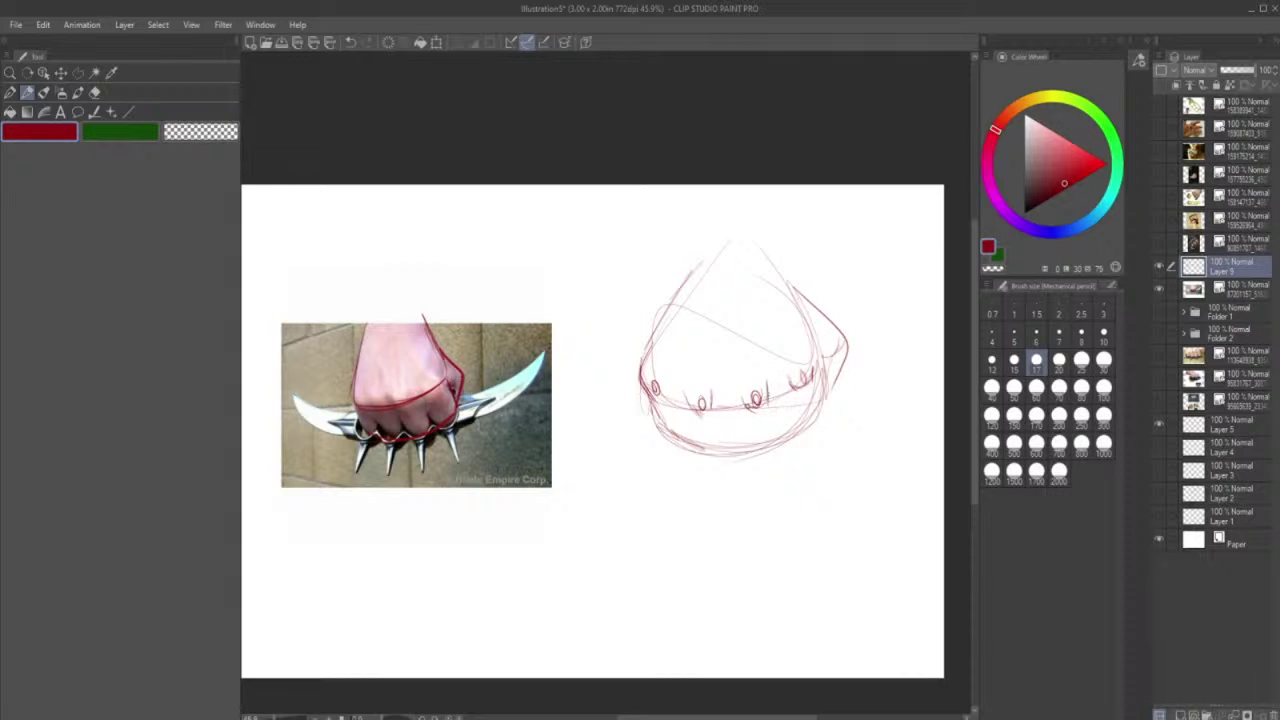
left_click_drag(690, 403, 709, 397)
- Draw the two curled fingers farthest from the thumb below their knuckles, replacing the first attempt
mouse_move(647, 393)
left_mouse_down()
mouse_move(656, 431)
mouse_move(667, 424)
mouse_move(699, 448)
mouse_move(696, 414)
mouse_move(698, 442)
mouse_move(730, 450)
left_mouse_up()
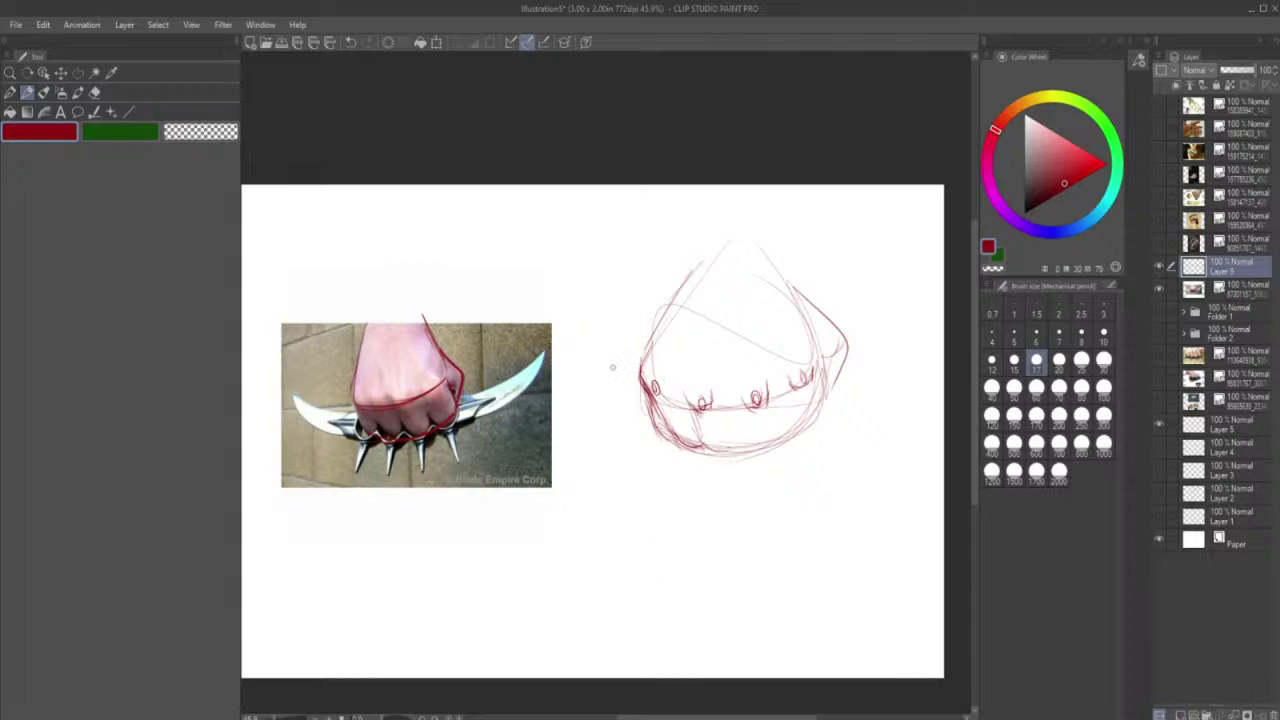
left_click(351, 42)
left_click(351, 42)
left_click_drag(661, 416, 700, 441)
mouse_move(674, 434)
left_mouse_down()
mouse_move(698, 440)
mouse_move(694, 412)
mouse_move(702, 439)
mouse_move(698, 425)
mouse_move(725, 449)
mouse_move(735, 432)
mouse_move(747, 442)
left_mouse_up()
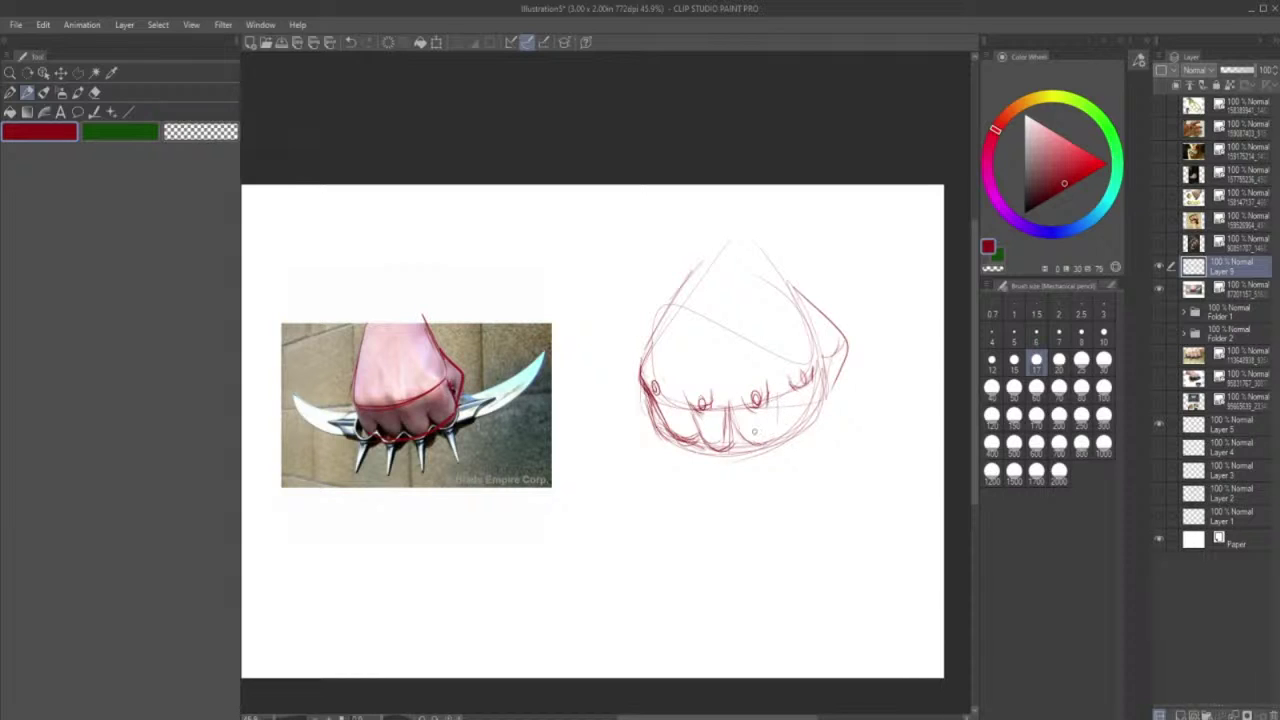
- Draw the two remaining curled fingers on the thumb side of the sketch, redoing the misplaced strokes
key("ctrl+z")
left_click_drag(736, 406, 753, 442)
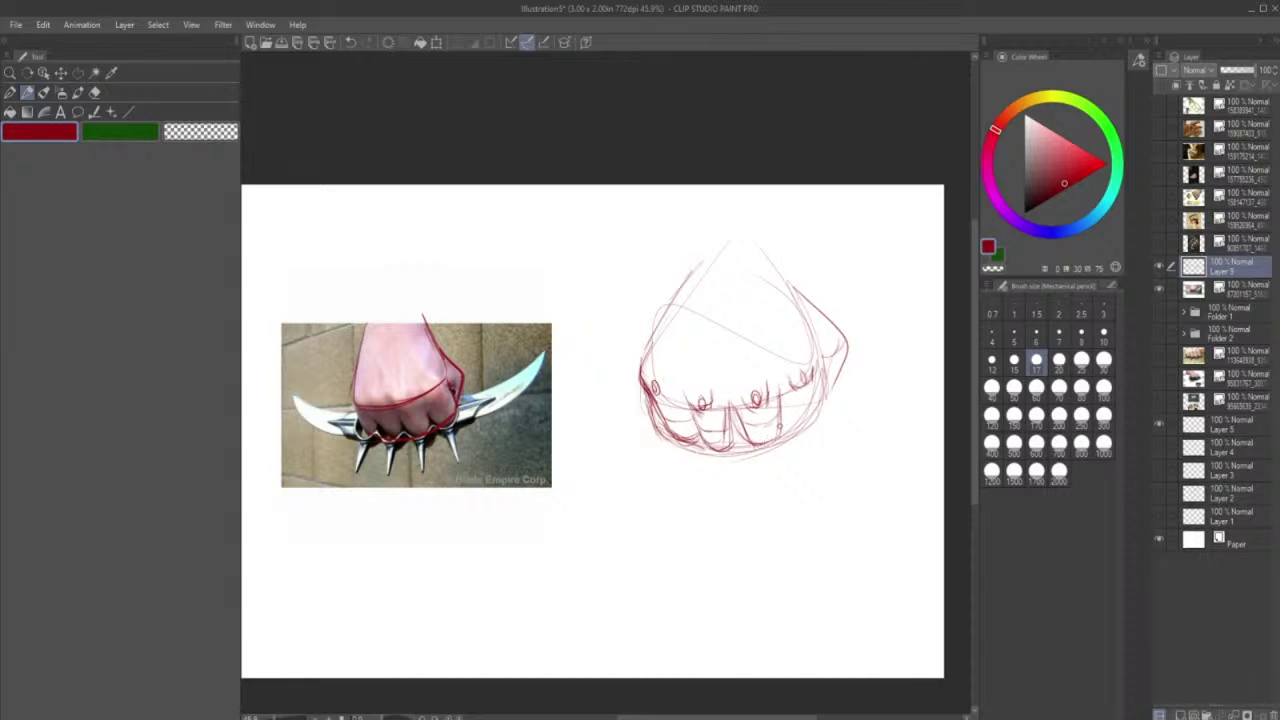
mouse_move(782, 402)
left_mouse_down()
mouse_move(781, 446)
mouse_move(766, 453)
mouse_move(779, 417)
left_mouse_up()
mouse_move(754, 445)
left_mouse_down()
mouse_move(766, 452)
mouse_move(781, 420)
mouse_move(760, 454)
left_mouse_up()
left_click_drag(783, 409, 790, 421)
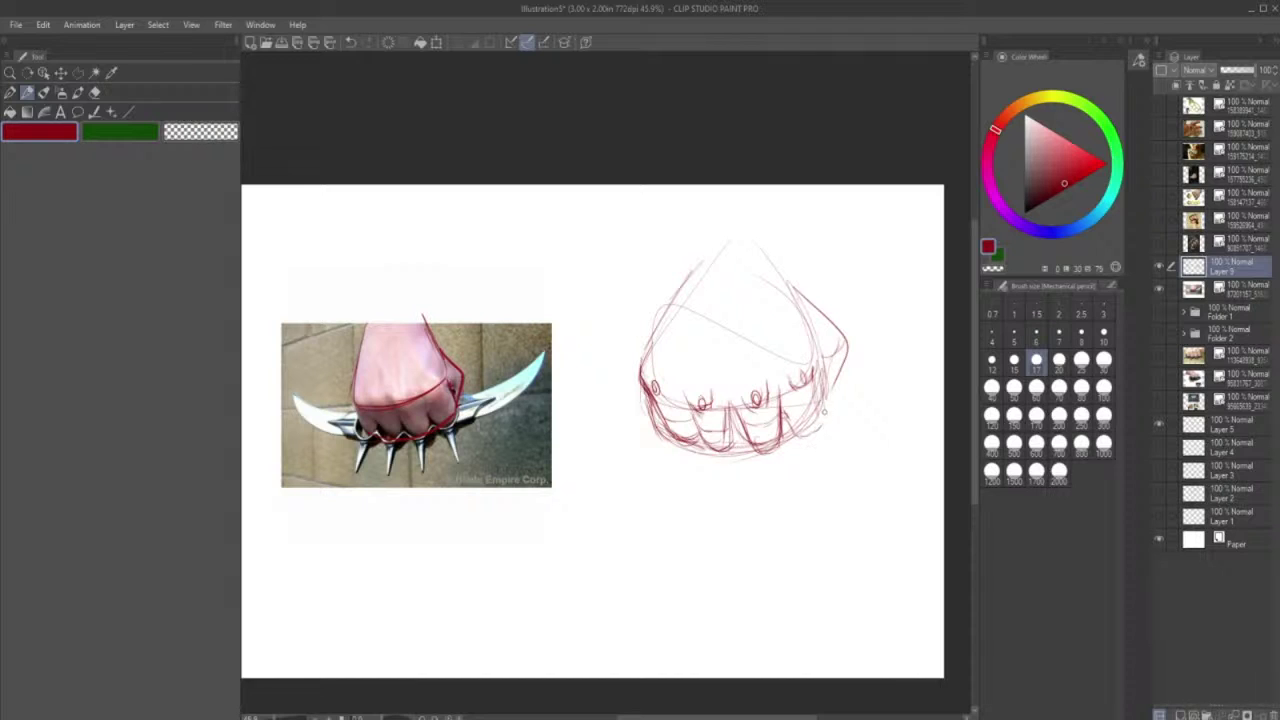
mouse_move(786, 407)
left_mouse_down()
mouse_move(795, 439)
mouse_move(801, 426)
mouse_move(815, 439)
mouse_move(822, 409)
mouse_move(821, 435)
mouse_move(810, 338)
left_mouse_up()
left_click(352, 43)
left_click_drag(822, 414, 808, 321)
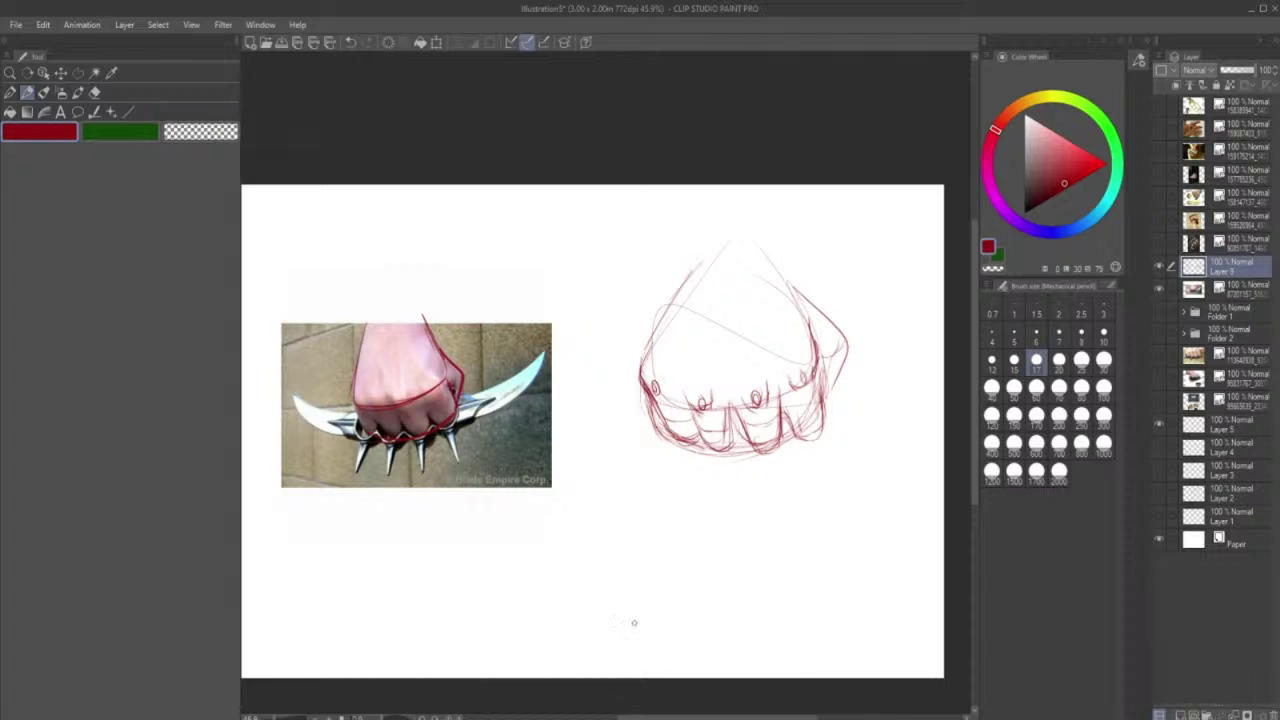
- Draw a curved contour line across the back of the sketched hand, redrawing it with brush size 8
mouse_move(661, 323)
left_mouse_down()
mouse_move(638, 371)
mouse_move(663, 320)
left_mouse_up()
mouse_move(646, 364)
left_mouse_down()
mouse_move(690, 306)
mouse_move(763, 291)
left_mouse_up()
left_click_drag(680, 316, 787, 302)
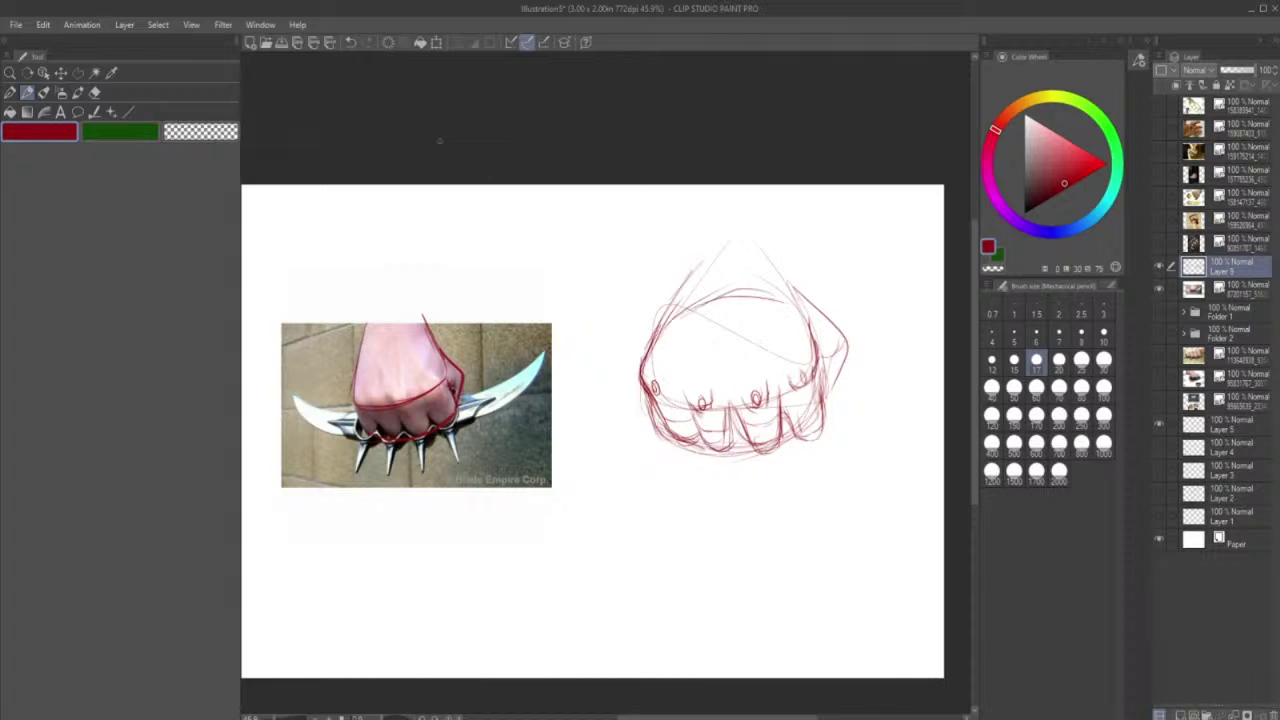
left_click(350, 42)
left_click(1081, 333)
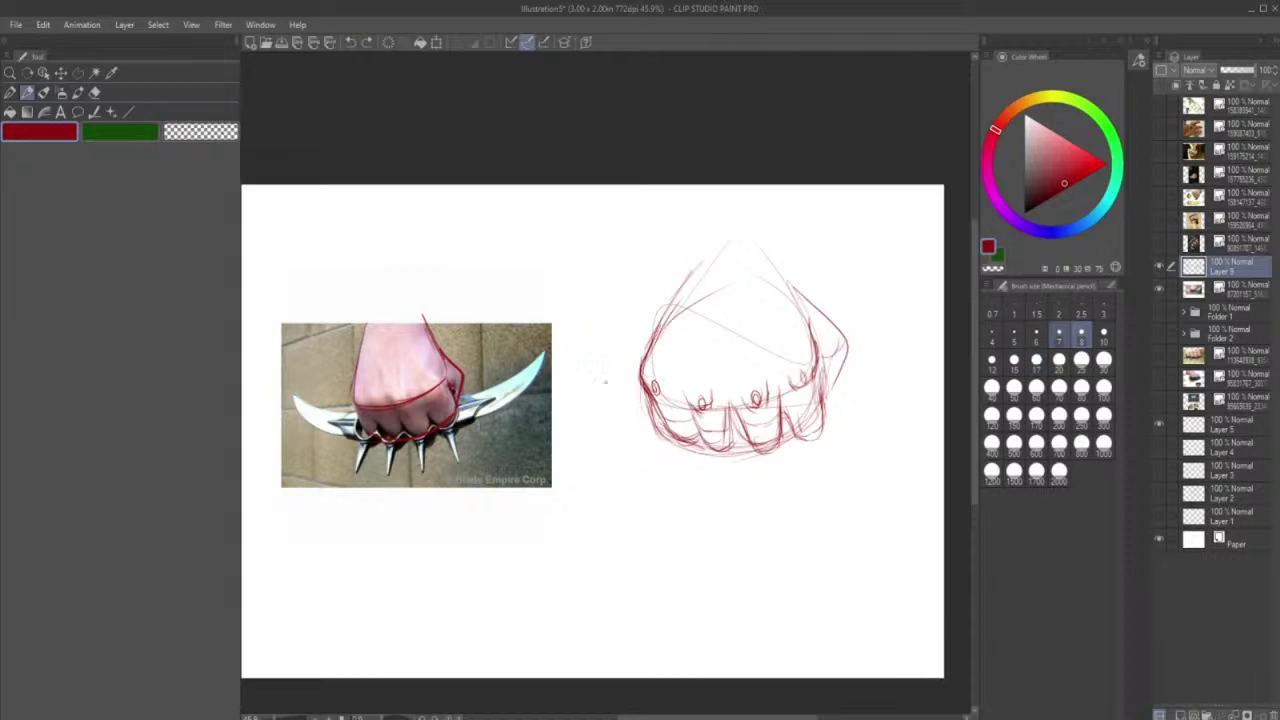
left_click_drag(666, 324, 796, 308)
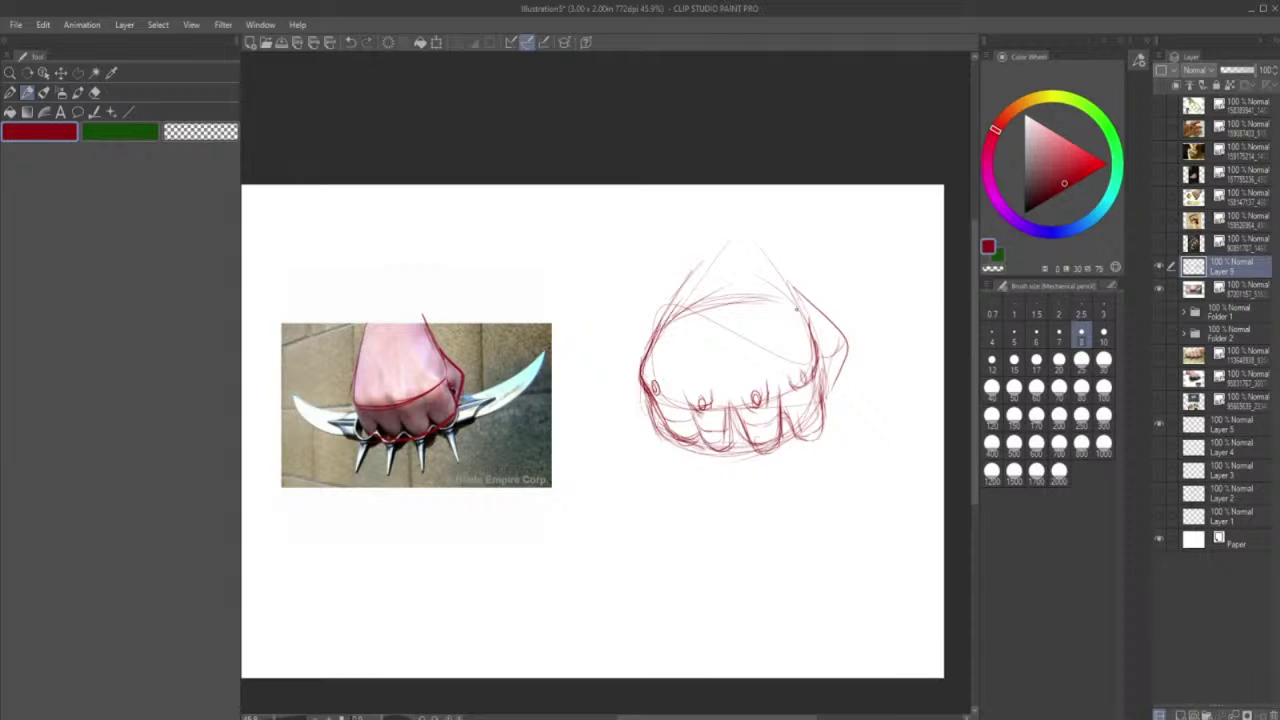
- Build the wrist above the sketched hand with rounded arcs, two side lines and an ellipse closing its end
mouse_move(669, 300)
left_mouse_down()
mouse_move(704, 256)
mouse_move(751, 244)
mouse_move(767, 247)
mouse_move(791, 292)
left_mouse_up()
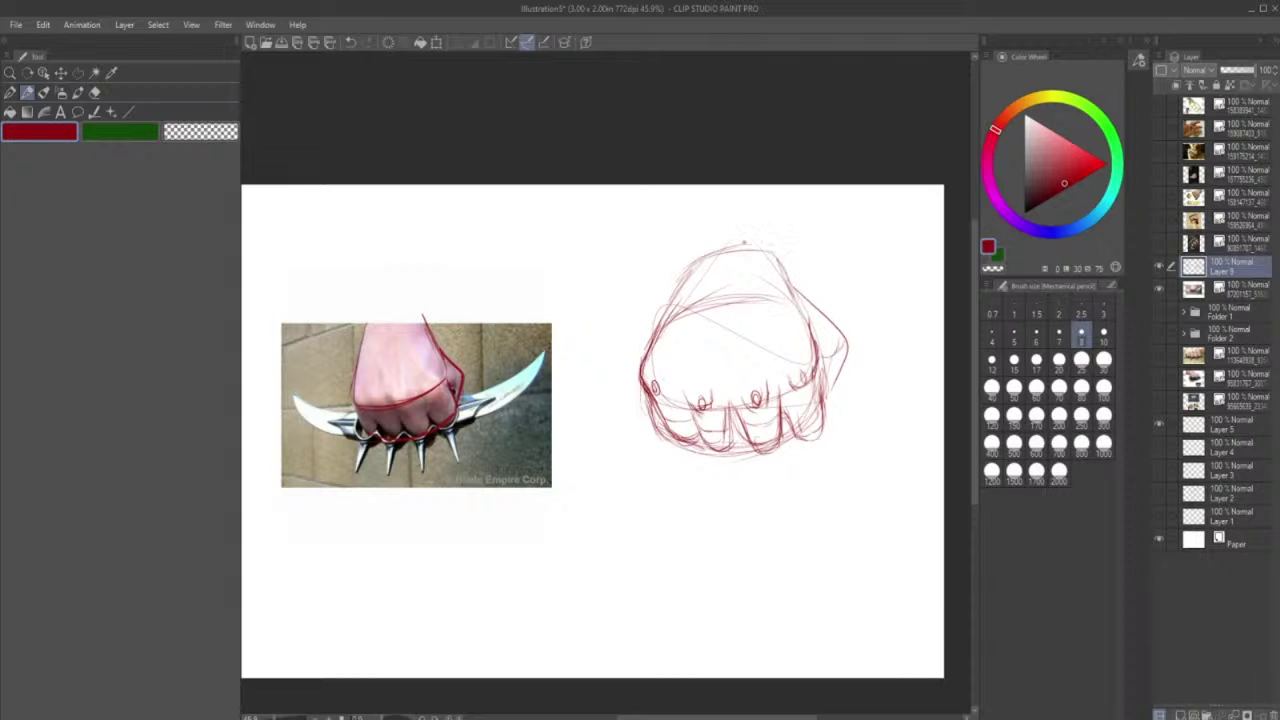
mouse_move(690, 258)
left_mouse_down()
mouse_move(780, 269)
mouse_move(791, 289)
mouse_move(732, 251)
left_mouse_up()
mouse_move(685, 298)
left_mouse_down()
mouse_move(677, 238)
mouse_move(780, 273)
left_mouse_up()
mouse_move(776, 229)
left_mouse_down()
mouse_move(785, 273)
mouse_move(775, 248)
left_mouse_up()
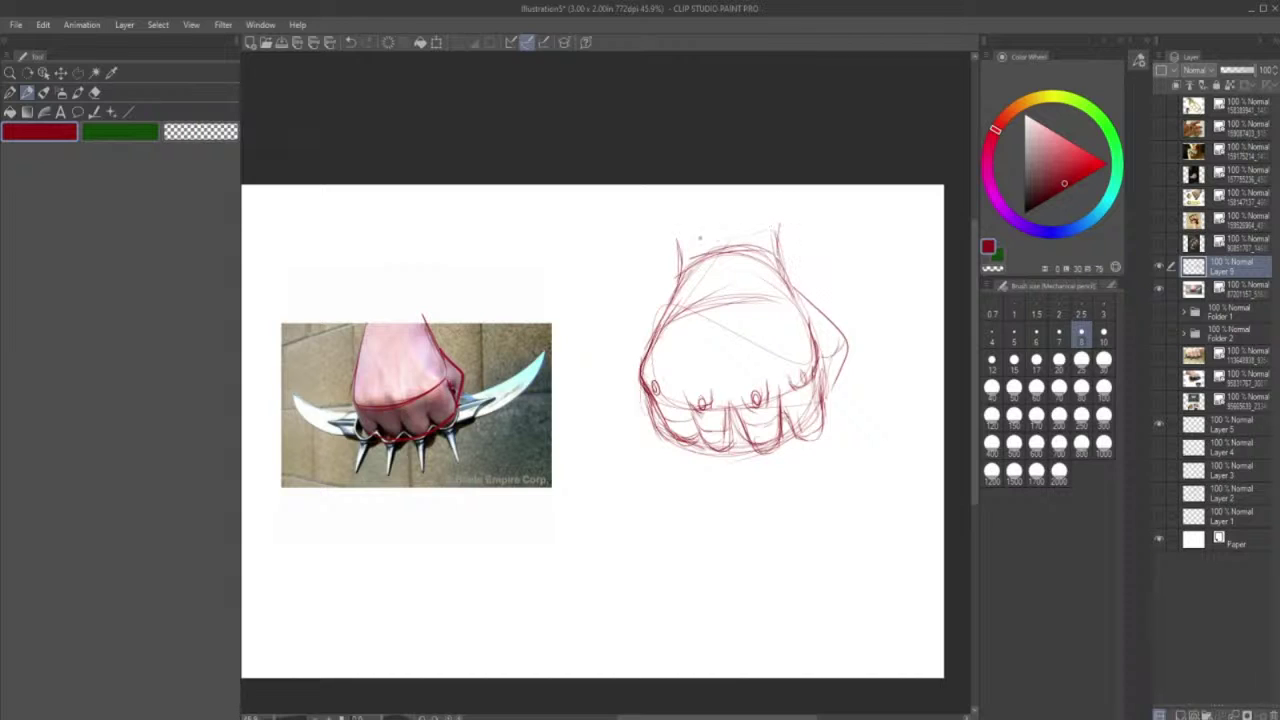
mouse_move(684, 232)
left_mouse_down()
mouse_move(741, 208)
mouse_move(680, 236)
mouse_move(777, 233)
left_mouse_up()
- Add joint lines and side edges to the sketched fingers with the pencil
left_click_drag(749, 426, 766, 427)
left_click_drag(701, 430, 732, 428)
left_click_drag(736, 404, 732, 440)
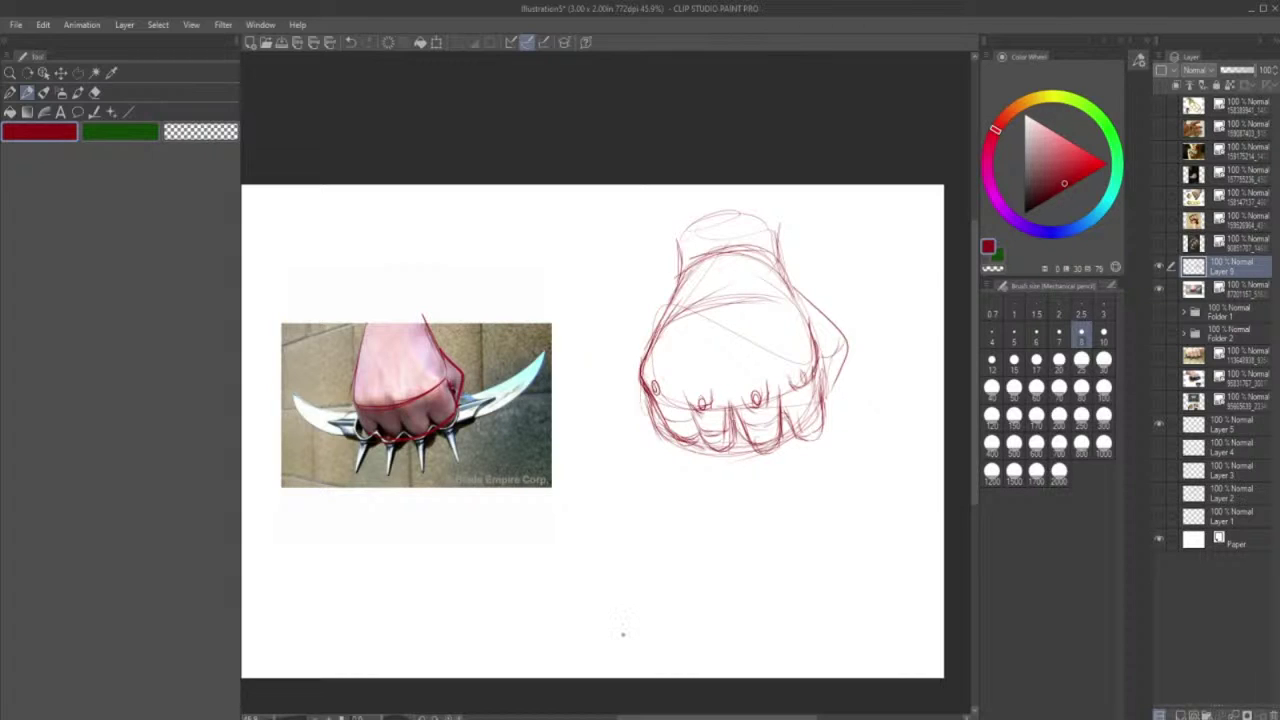
left_click_drag(690, 399, 698, 446)
left_click(96, 95)
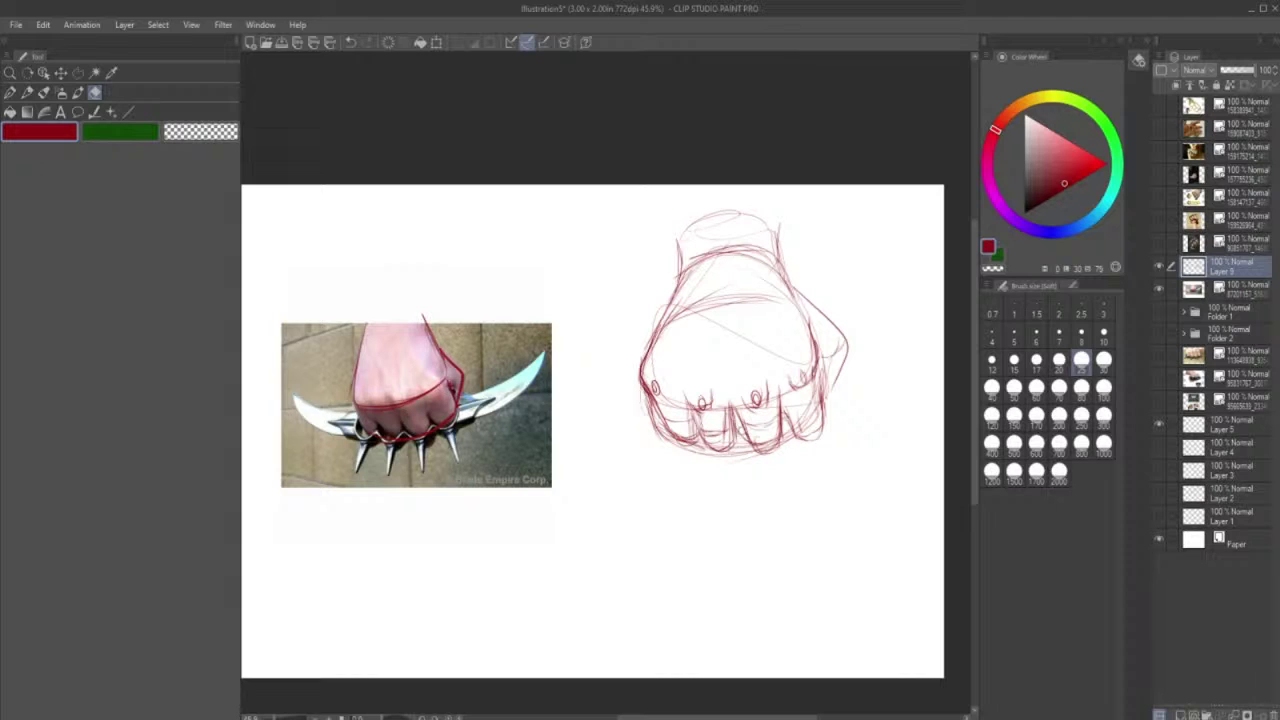
left_click(32, 92)
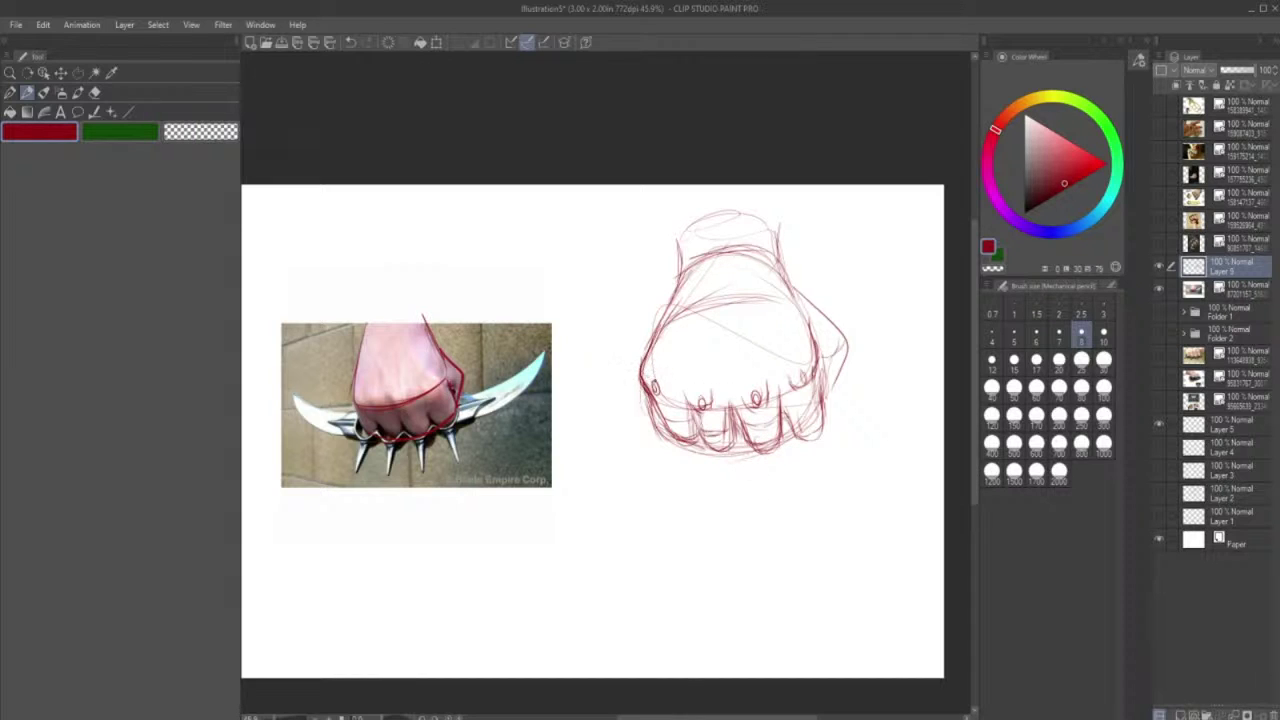
mouse_move(784, 395)
left_mouse_down()
mouse_move(781, 415)
mouse_move(746, 433)
mouse_move(822, 411)
mouse_move(815, 399)
left_mouse_up()
- Select the knuckle marks on the fist sketch with a polyline selection and move them slightly up the hand
left_click(79, 72)
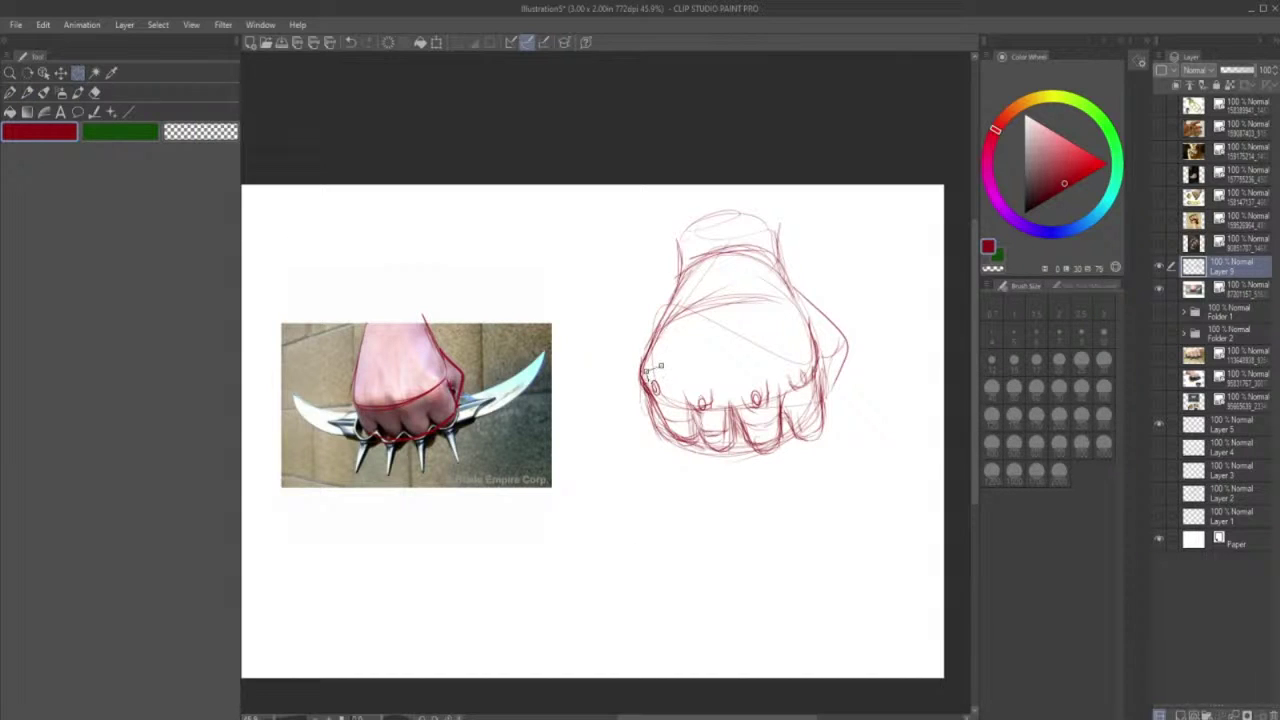
left_click(661, 403)
left_click(686, 381)
left_click(682, 397)
left_click(699, 418)
left_click(720, 417)
left_click(723, 388)
left_click(734, 390)
left_click(746, 419)
left_click(762, 417)
left_click(773, 401)
left_click(774, 372)
left_click(788, 393)
left_click(814, 373)
left_click(788, 335)
left_click(744, 341)
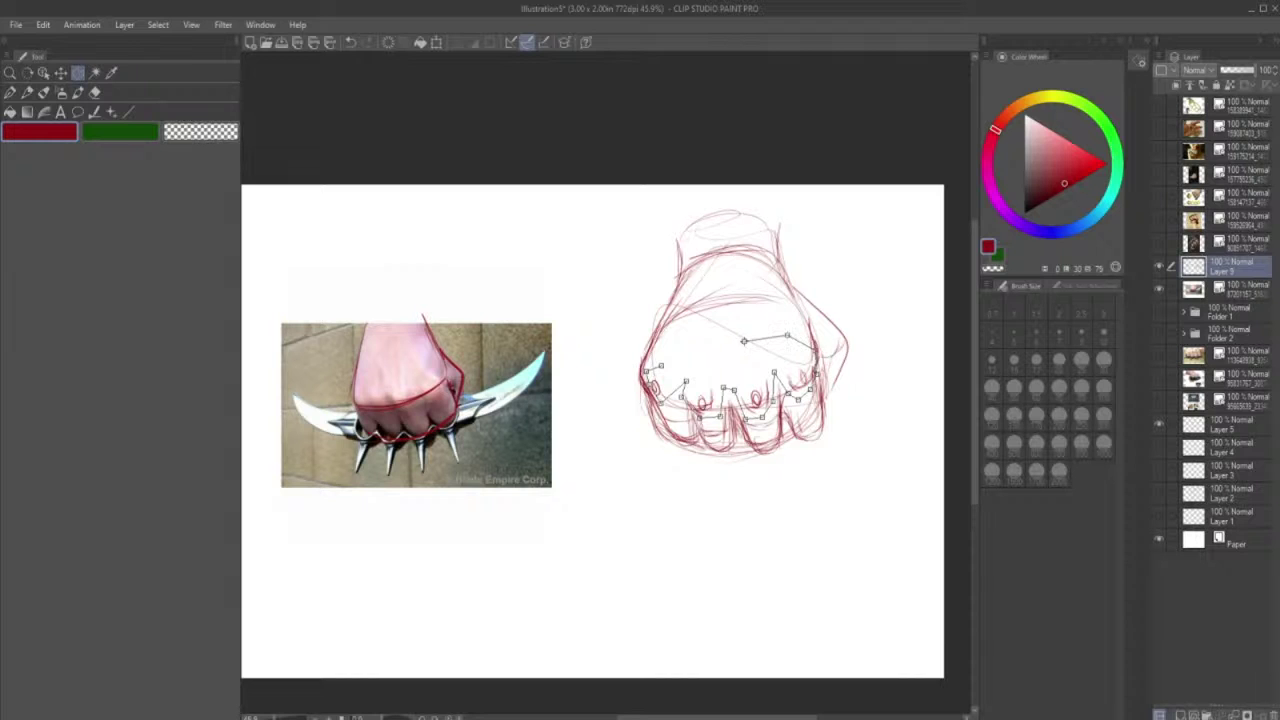
left_click(695, 353)
left_click(666, 356)
left_click(660, 360)
left_click(777, 441)
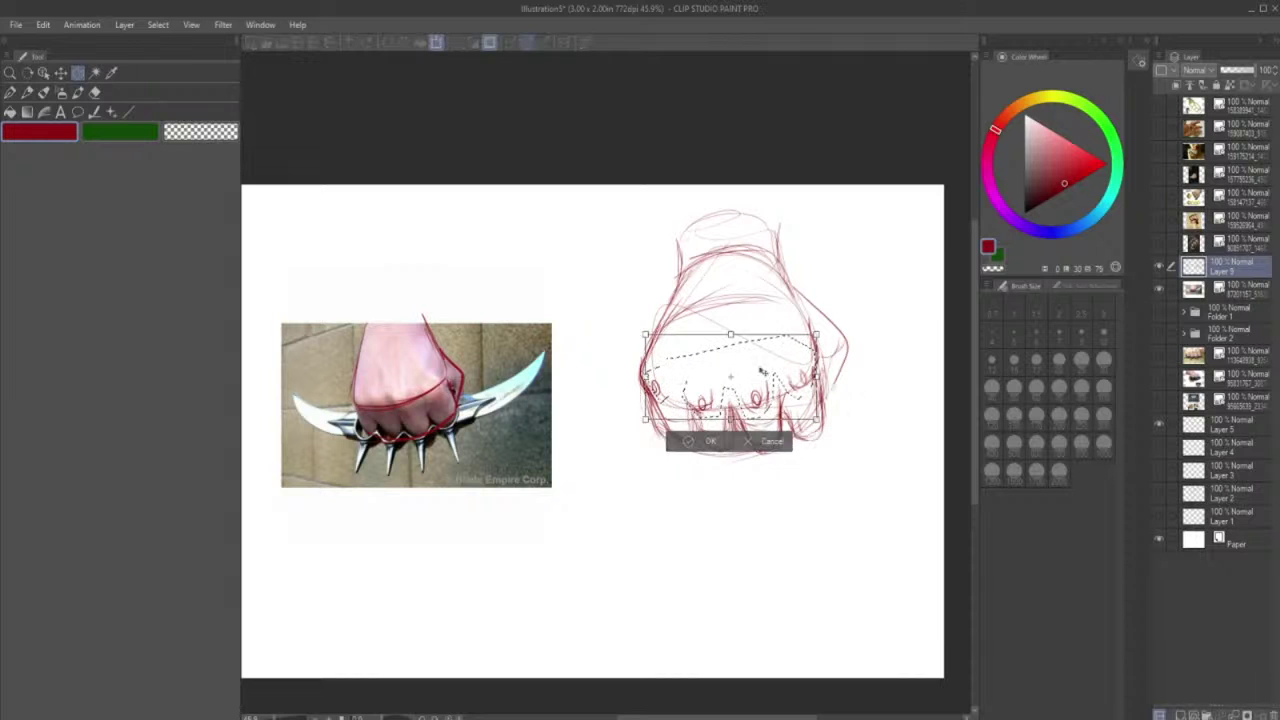
left_click_drag(757, 370, 755, 358)
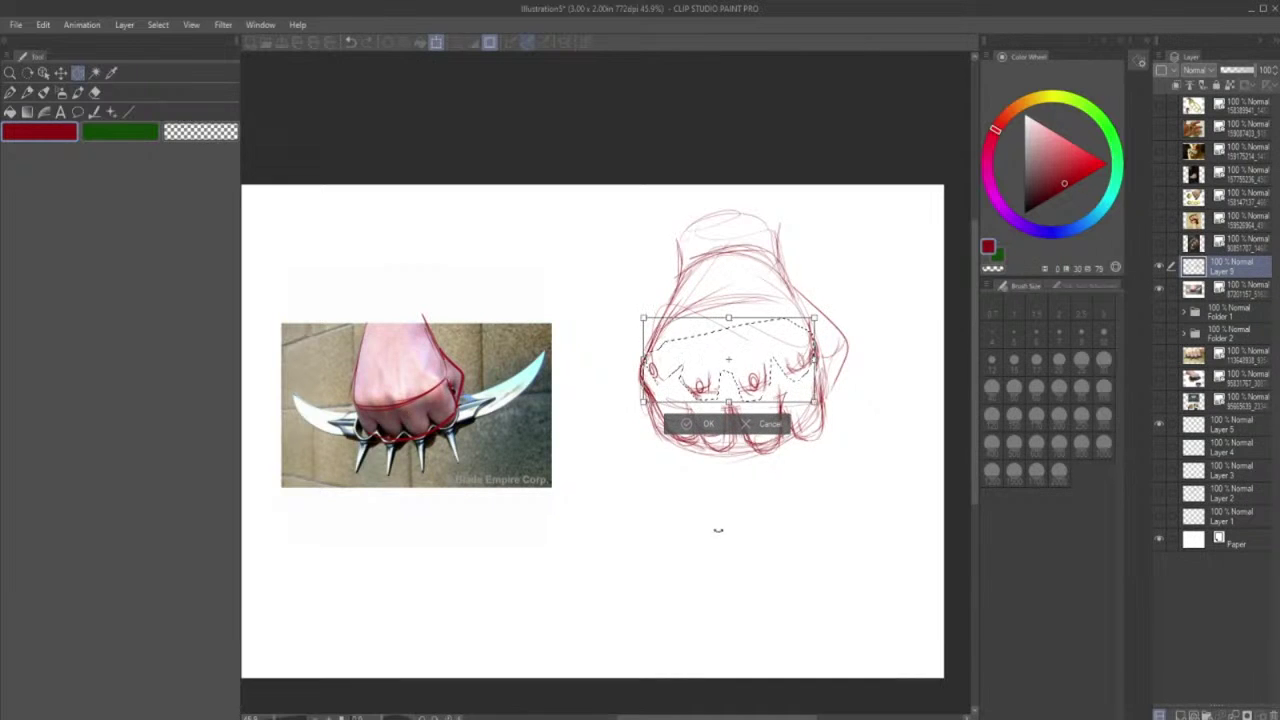
key("Return")
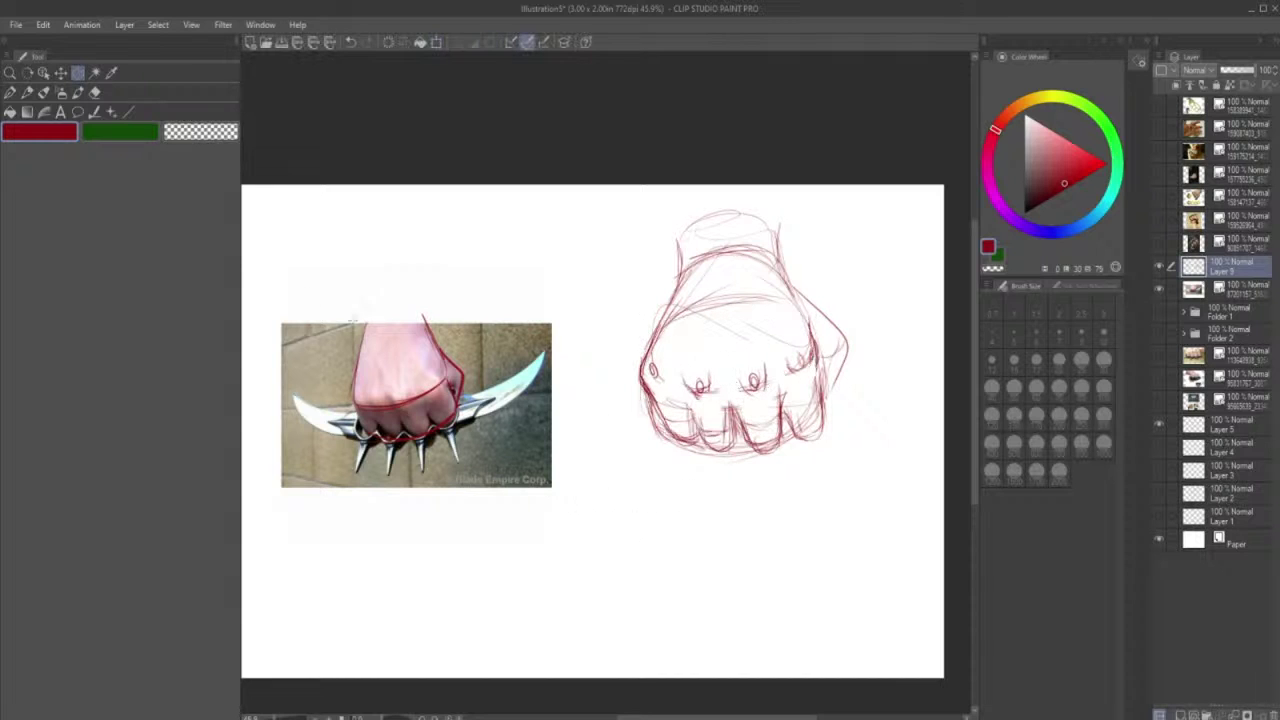
- Darken the moved knuckle marks with the pencil and erase stray construction lines around the fingers
left_click(34, 91)
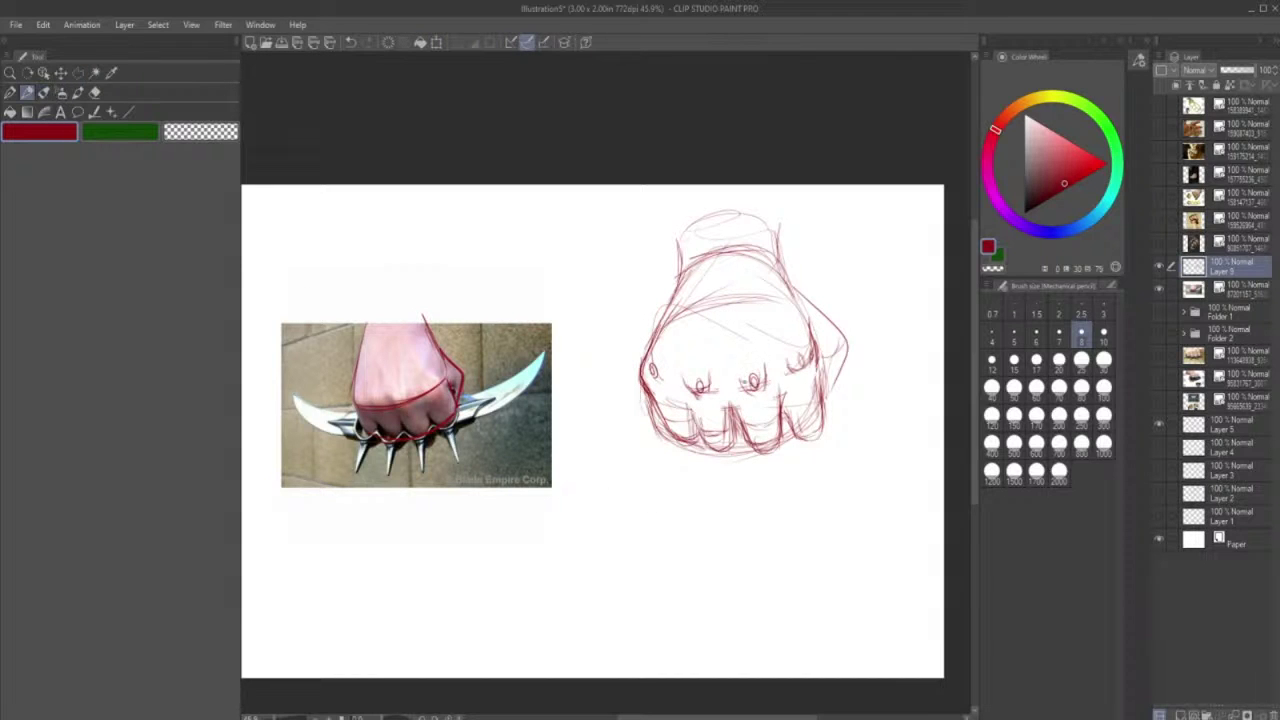
left_click_drag(741, 381, 808, 352)
mouse_move(686, 378)
left_mouse_down()
mouse_move(690, 392)
mouse_move(706, 386)
left_mouse_up()
left_click(93, 95)
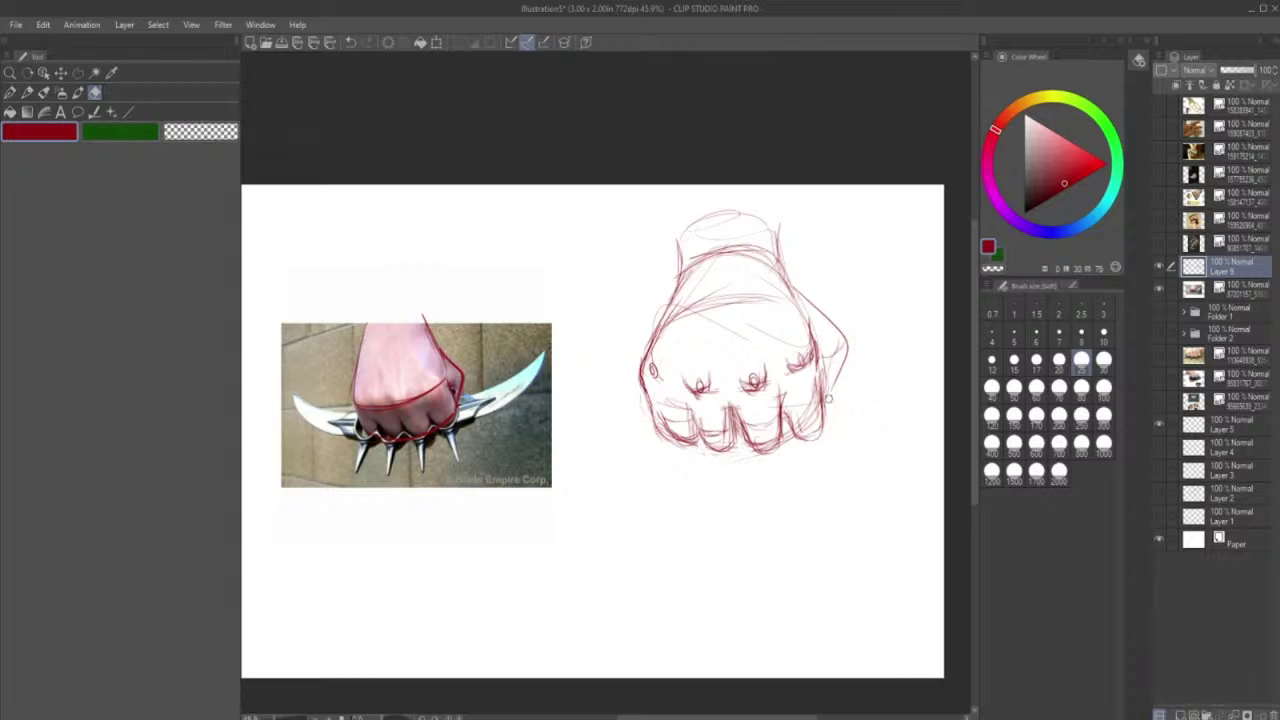
left_click_drag(826, 378, 825, 424)
- Redraw both outer sides of the fist with the pencil and reinforce the joint lines across the fingers
key("p")
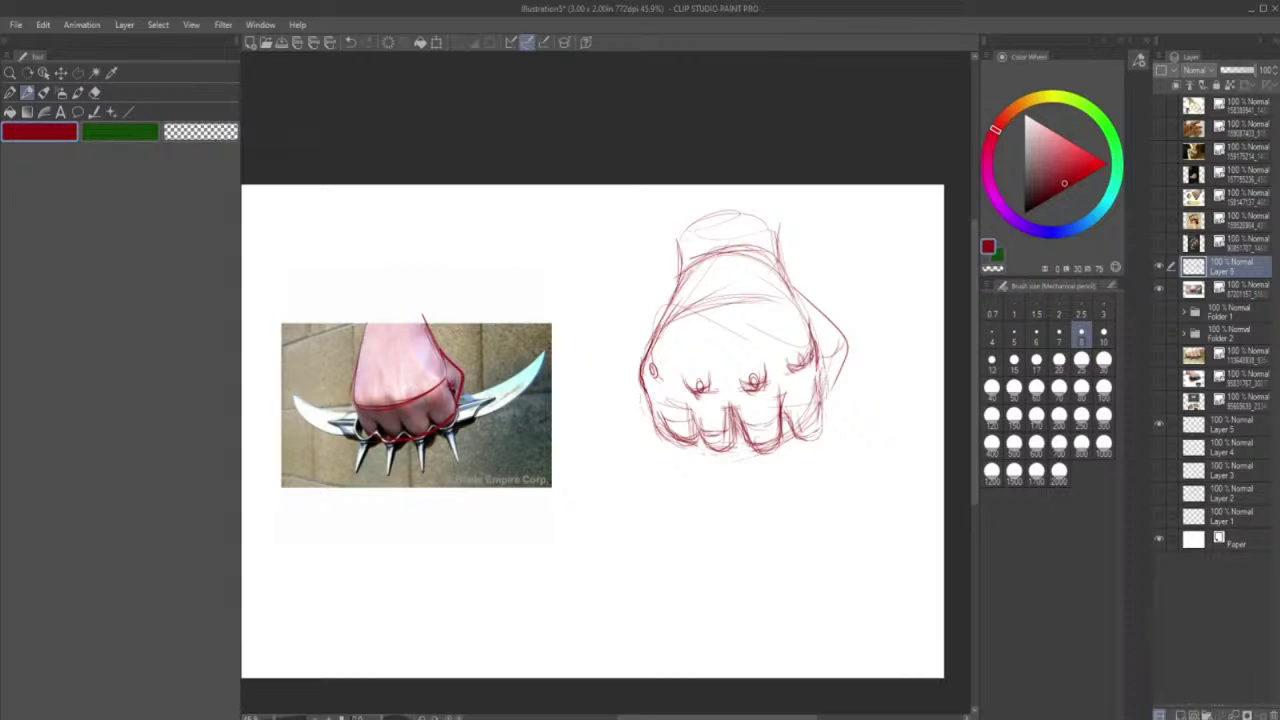
left_click_drag(825, 393, 821, 408)
left_click_drag(823, 360, 819, 388)
left_click_drag(645, 385, 658, 426)
left_click_drag(697, 368, 700, 398)
left_click_drag(643, 384, 655, 400)
left_click_drag(649, 398, 673, 435)
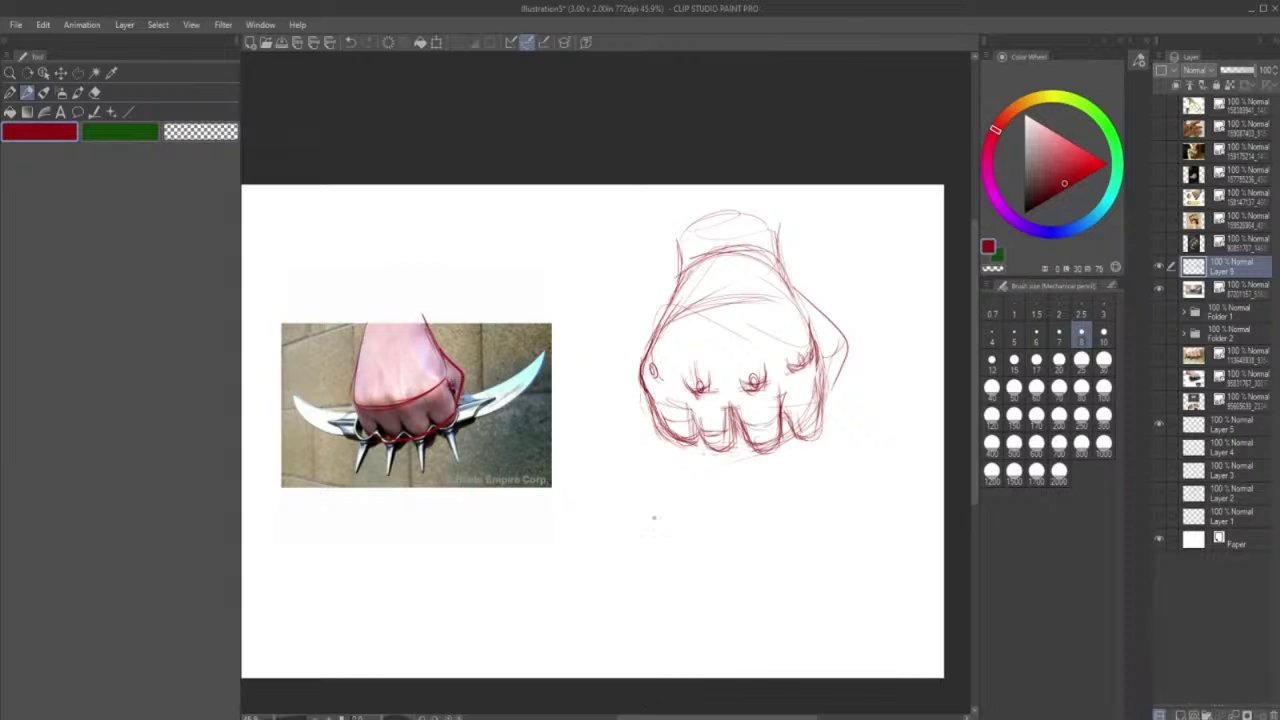
mouse_move(684, 407)
left_mouse_down()
mouse_move(694, 437)
mouse_move(691, 426)
mouse_move(810, 415)
left_mouse_up()
left_click_drag(818, 398, 808, 410)
- Erase the excess lines along the outer edge of the finger farthest from the thumb
left_click(95, 92)
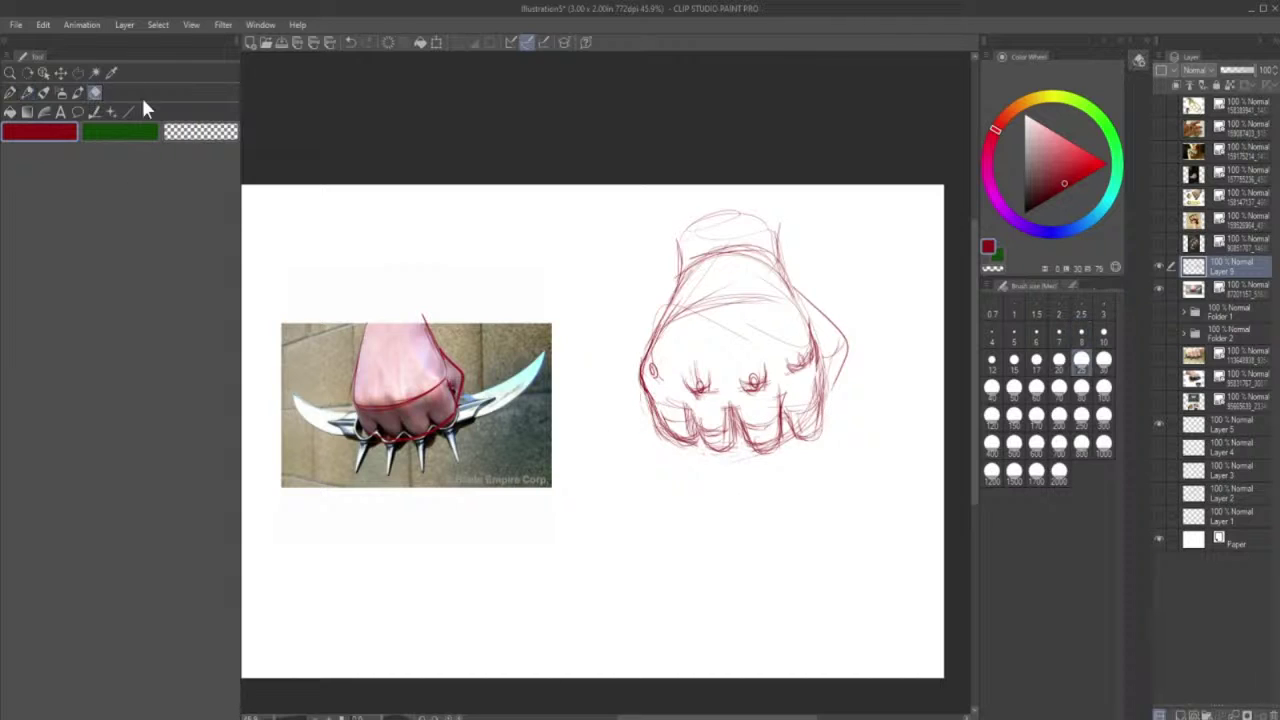
left_click_drag(651, 375, 672, 448)
left_click_drag(662, 414, 672, 434)
- Redraw and darken the finger contours with the pencil, and add curved lines across the finger joints
left_click(28, 93)
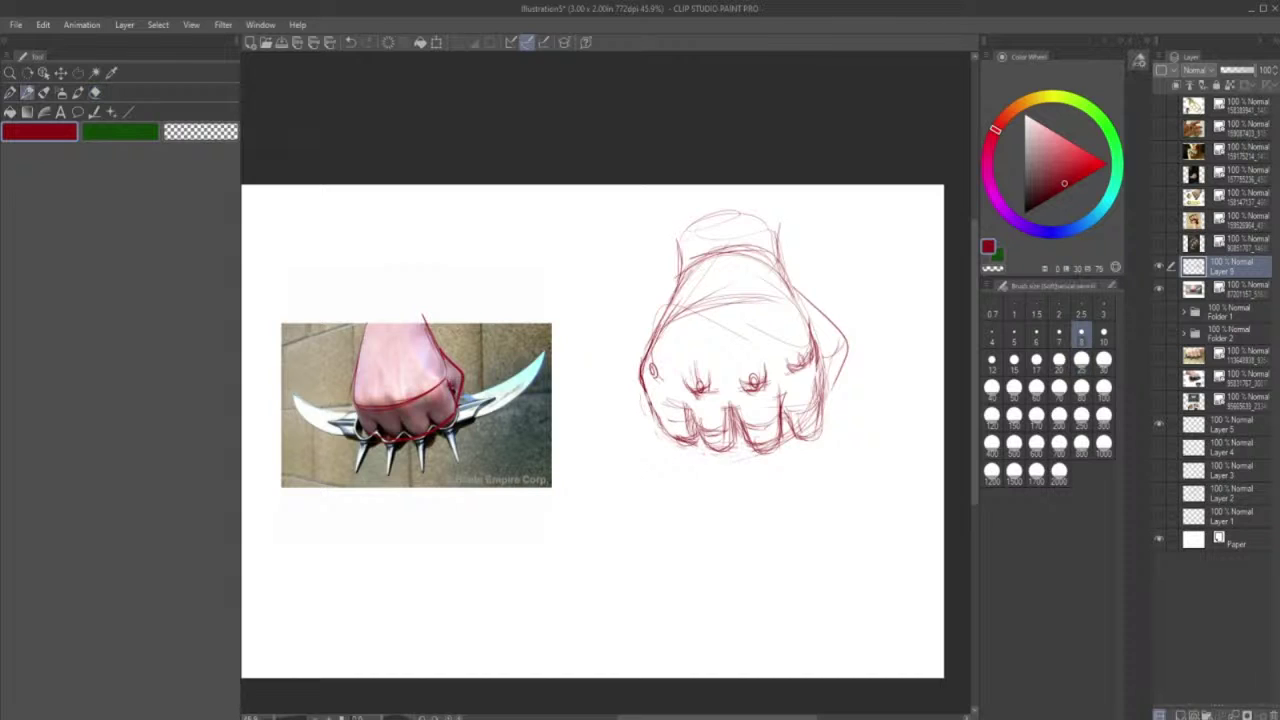
mouse_move(646, 393)
left_mouse_down()
mouse_move(669, 438)
mouse_move(683, 437)
left_mouse_up()
mouse_move(751, 441)
left_mouse_down()
mouse_move(772, 447)
mouse_move(779, 424)
left_mouse_up()
left_click_drag(665, 429, 681, 441)
mouse_move(640, 382)
left_mouse_down()
mouse_move(653, 540)
mouse_move(672, 572)
mouse_move(663, 414)
left_mouse_up()
left_click_drag(824, 382, 801, 439)
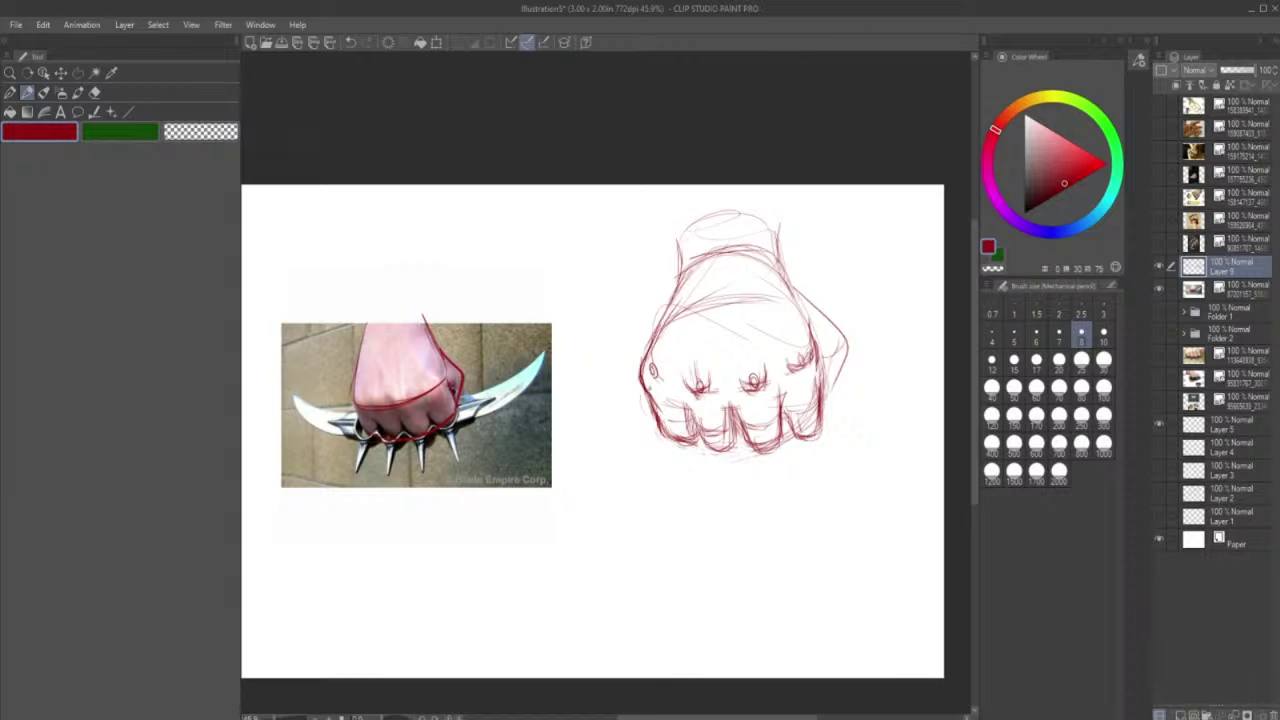
mouse_move(672, 403)
left_mouse_down()
mouse_move(728, 417)
mouse_move(813, 383)
left_mouse_up()
left_click_drag(739, 411, 800, 389)
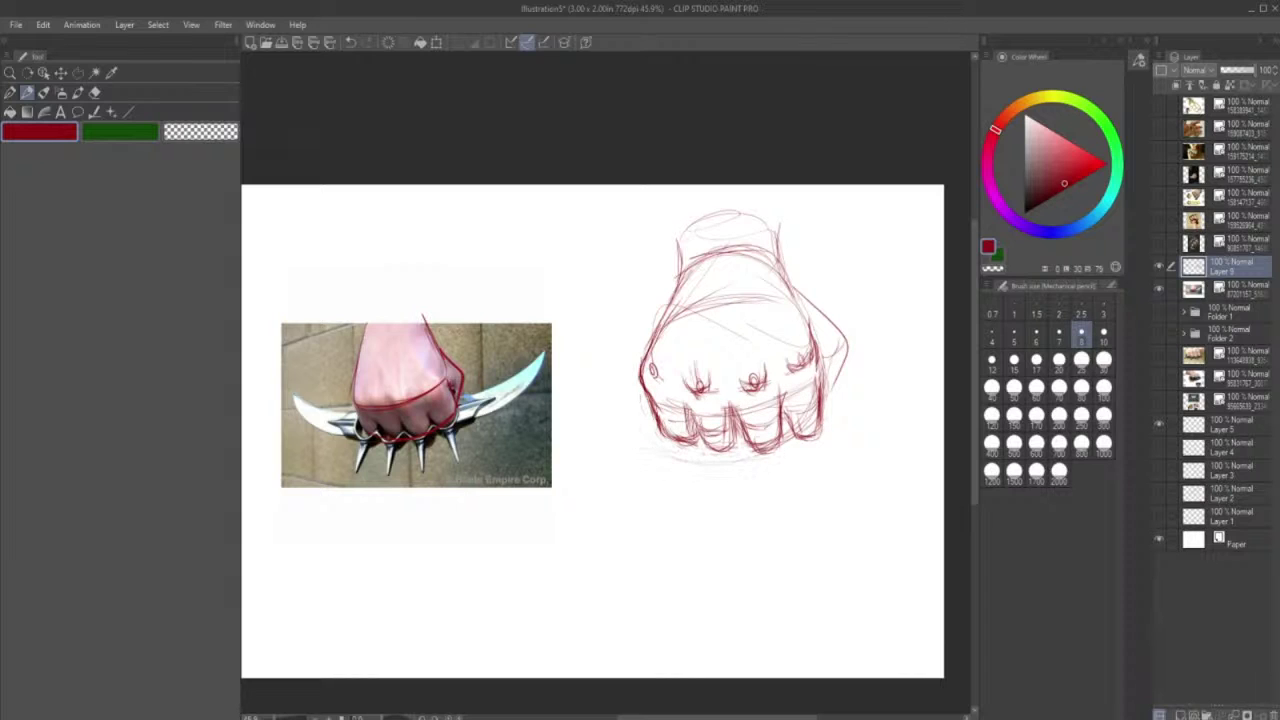
- Draw a long curved guideline beneath the fingertips and doodle a small cube and circles in the blank area below the fist
left_click_drag(598, 424, 861, 436)
mouse_move(574, 543)
left_mouse_down()
mouse_move(609, 537)
mouse_move(583, 568)
mouse_move(599, 567)
mouse_move(597, 546)
mouse_move(596, 566)
mouse_move(579, 569)
mouse_move(610, 538)
mouse_move(602, 571)
left_mouse_up()
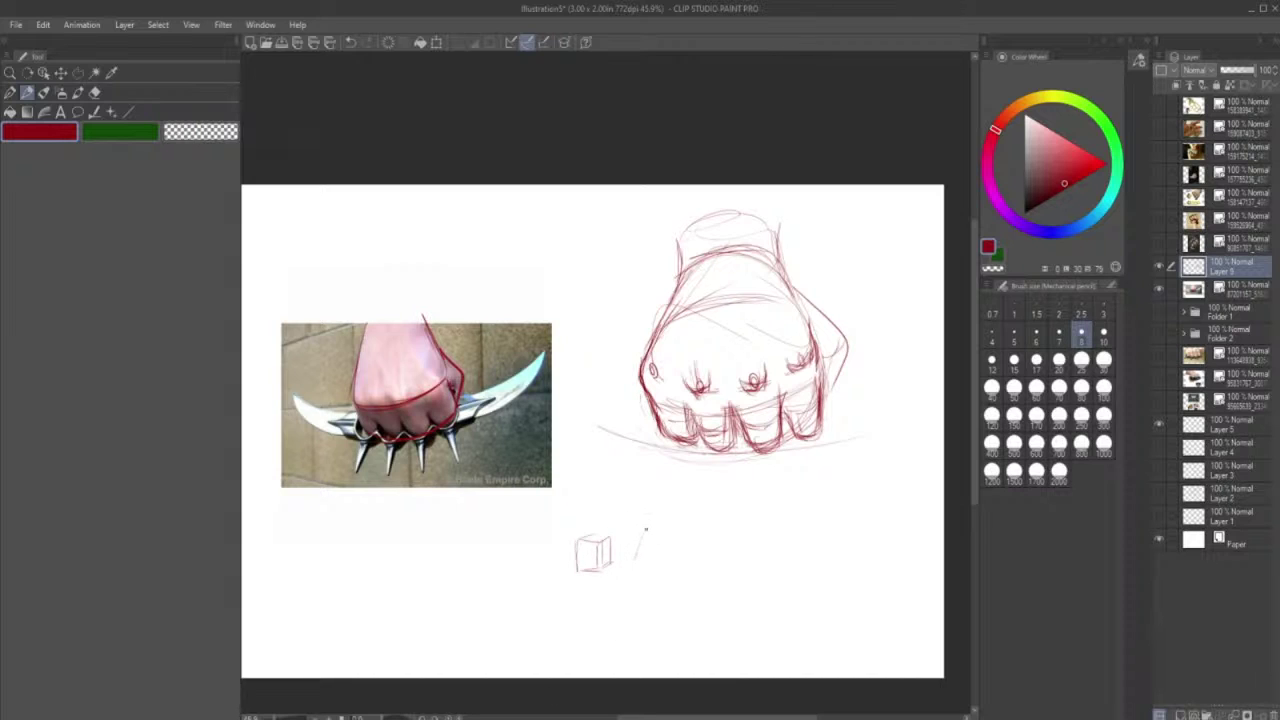
mouse_move(640, 518)
left_mouse_down()
mouse_move(598, 600)
mouse_move(632, 517)
mouse_move(602, 572)
left_mouse_up()
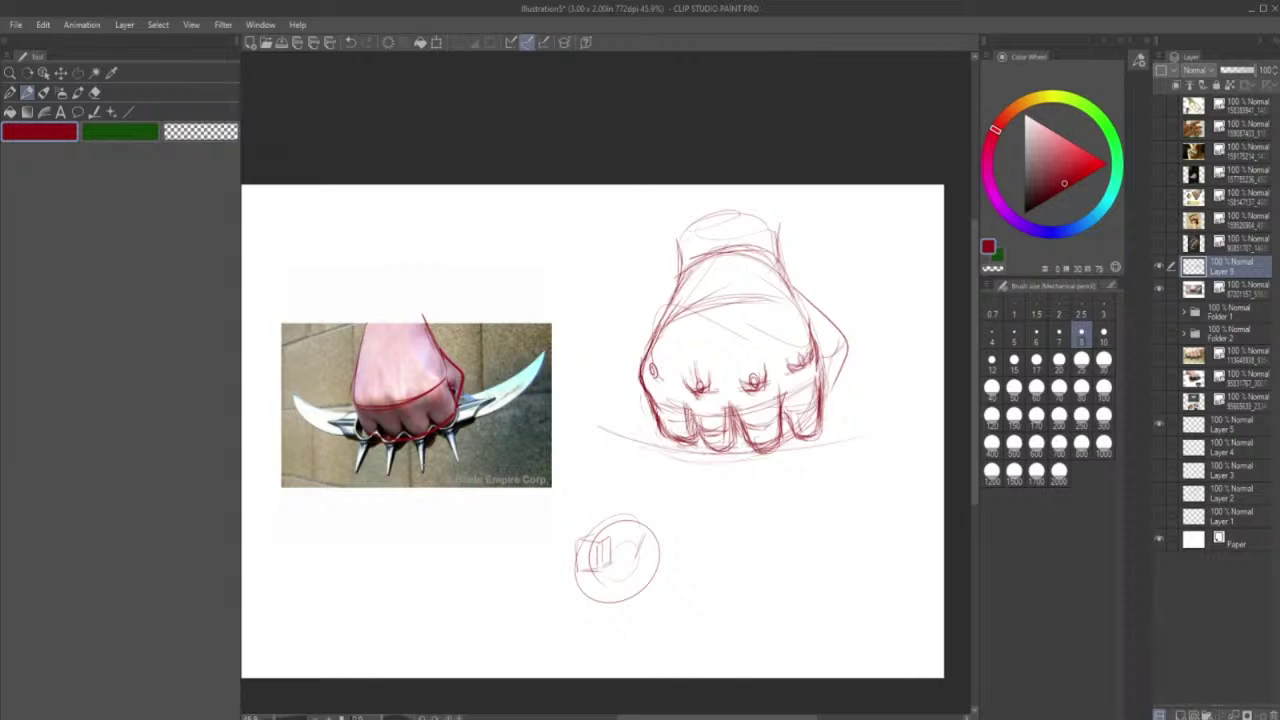
mouse_move(594, 512)
left_mouse_down()
mouse_move(575, 580)
mouse_move(586, 515)
mouse_move(575, 597)
mouse_move(610, 509)
mouse_move(587, 602)
left_mouse_up()
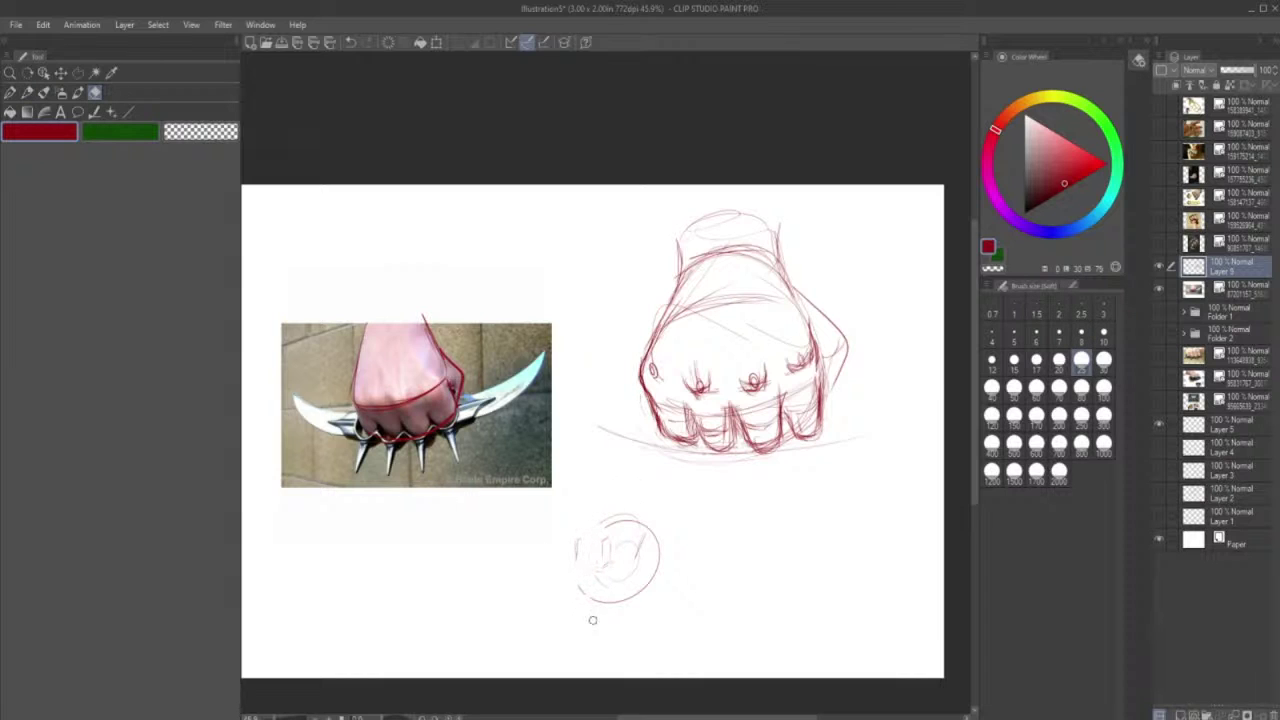
- Select the cube and circle doodles below the fist with a polyline selection, delete them, and deselect
left_click(79, 75)
left_click(538, 587)
left_click(605, 638)
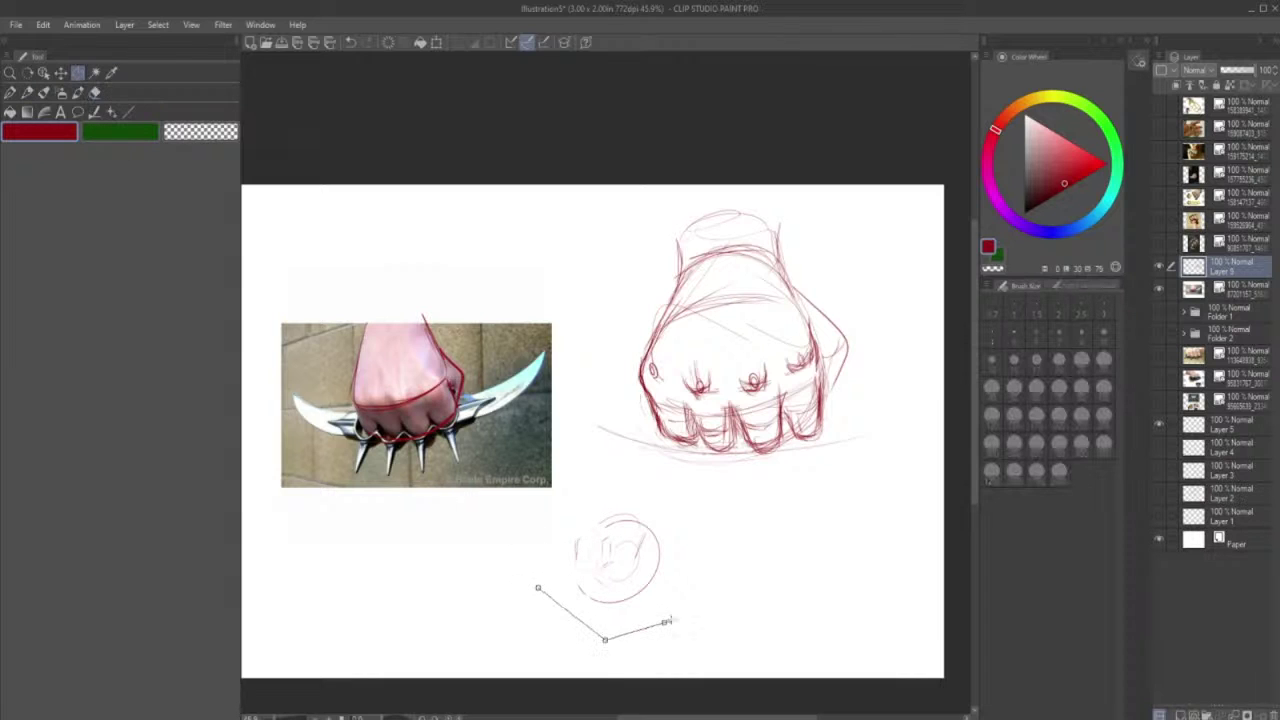
left_click(665, 622)
left_click(693, 530)
left_click(665, 492)
left_click(618, 484)
left_click(548, 544)
left_click(538, 586)
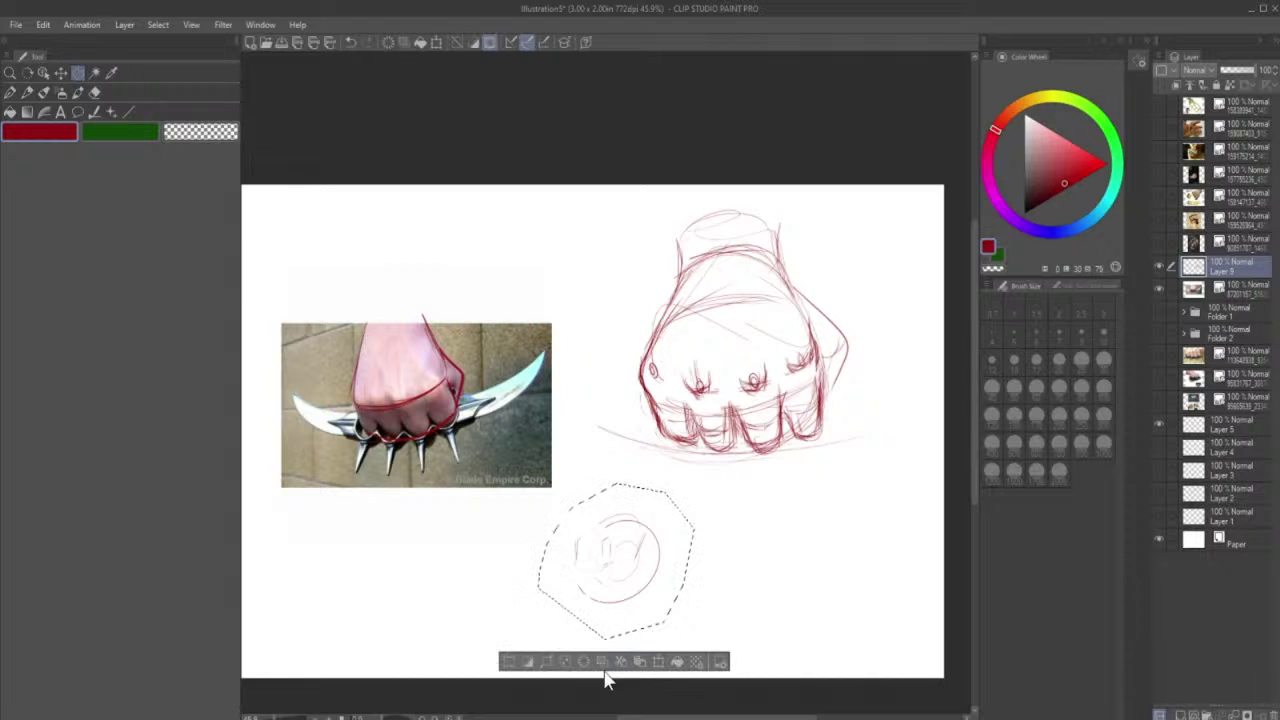
left_click(603, 662)
key("ctrl+d")
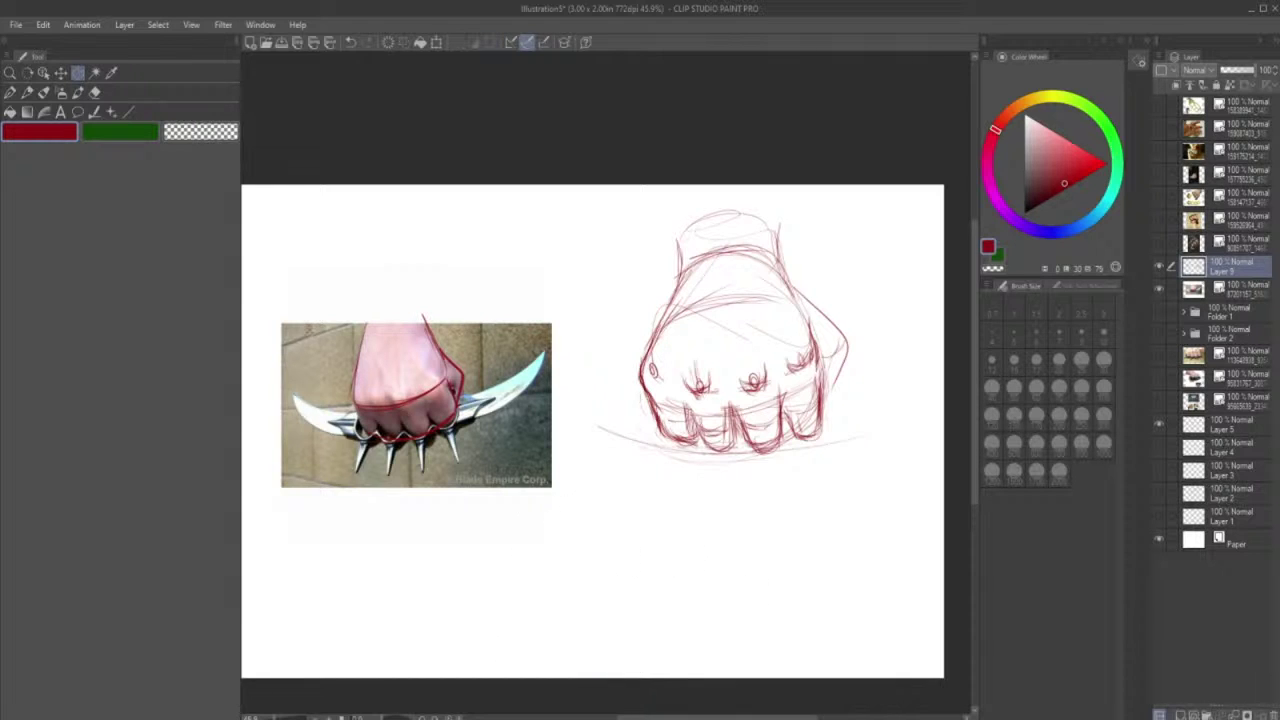
- Reinforce both outer edges of the fist at knuckle height with the pencil
left_click(27, 91)
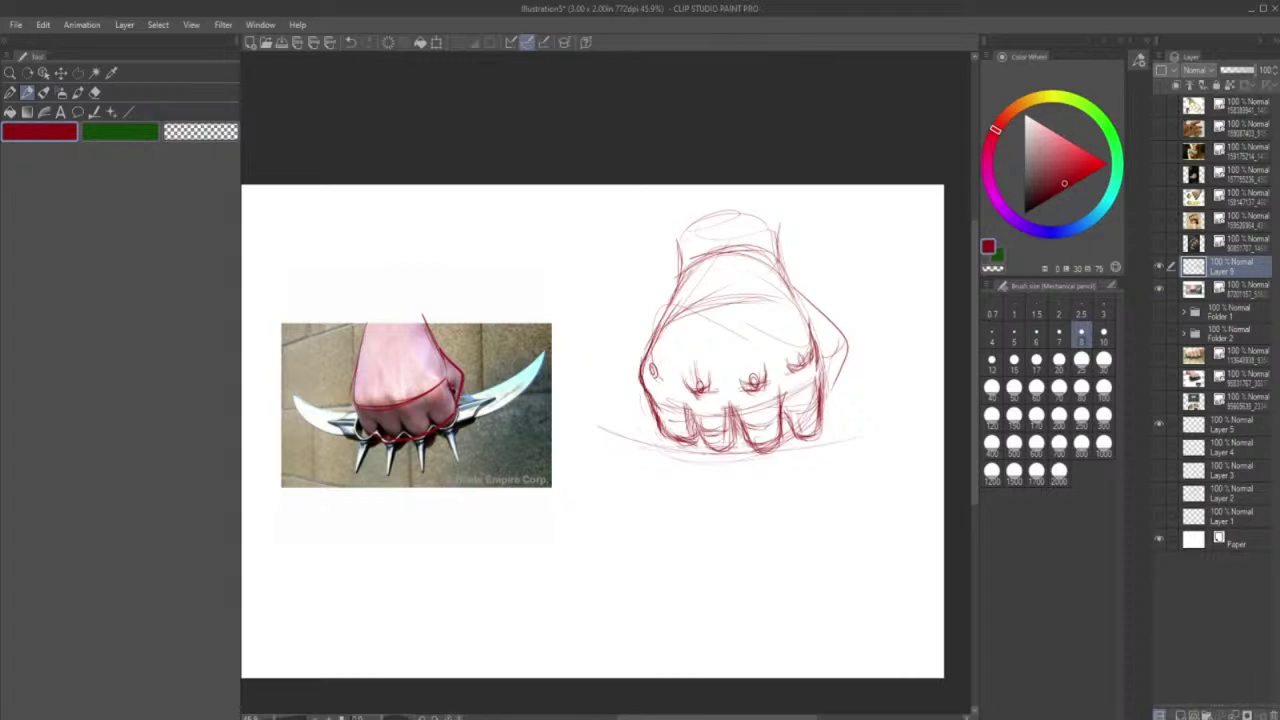
left_click_drag(647, 393, 661, 409)
left_click_drag(818, 369, 811, 389)
- Sketch an example below the photo with two small circles, an arrow between them, and a large ellipse, undoing the last stroke
mouse_move(449, 566)
left_mouse_down()
mouse_move(482, 515)
mouse_move(470, 572)
mouse_move(470, 510)
mouse_move(496, 520)
mouse_move(490, 552)
mouse_move(469, 547)
mouse_move(463, 525)
mouse_move(498, 555)
mouse_move(579, 543)
left_mouse_up()
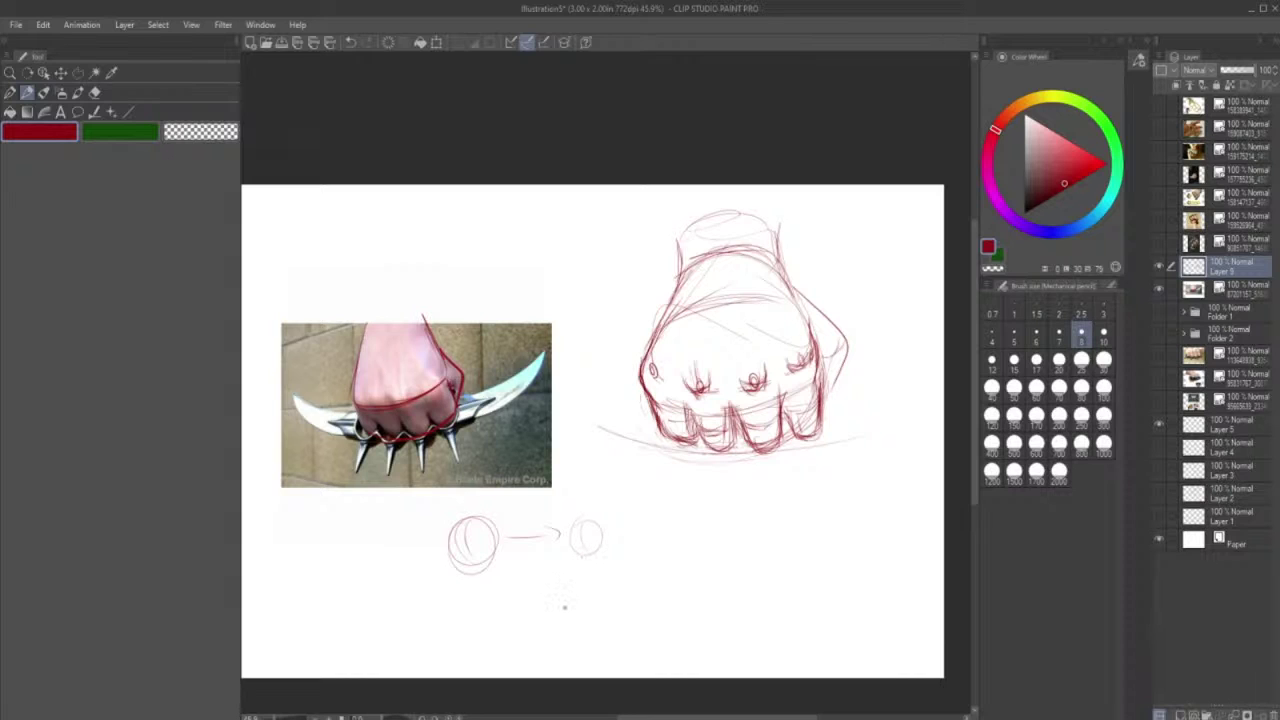
left_click_drag(577, 577, 562, 603)
left_click_drag(584, 517, 593, 531)
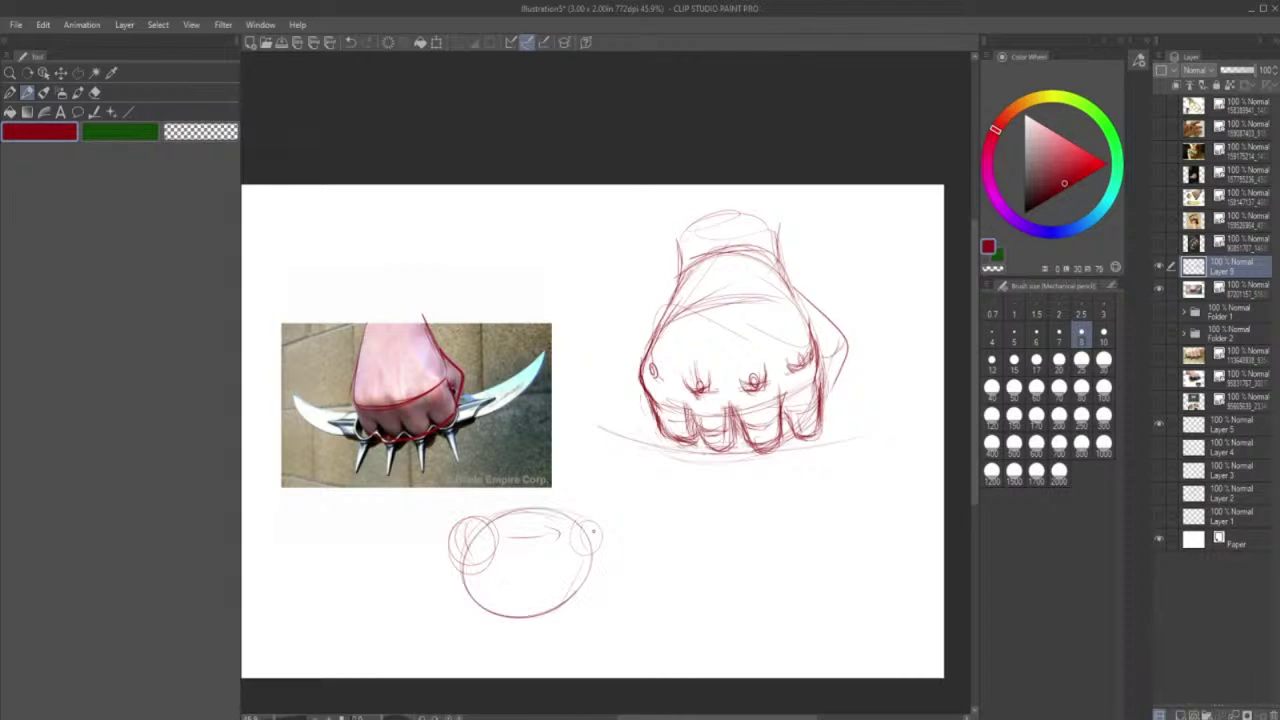
left_click_drag(470, 528, 586, 590)
key("ctrl+z")
- Draw rounded fingertip contours along the lower edge of the fist and retouch the thumb-side edge
left_click_drag(668, 446, 698, 456)
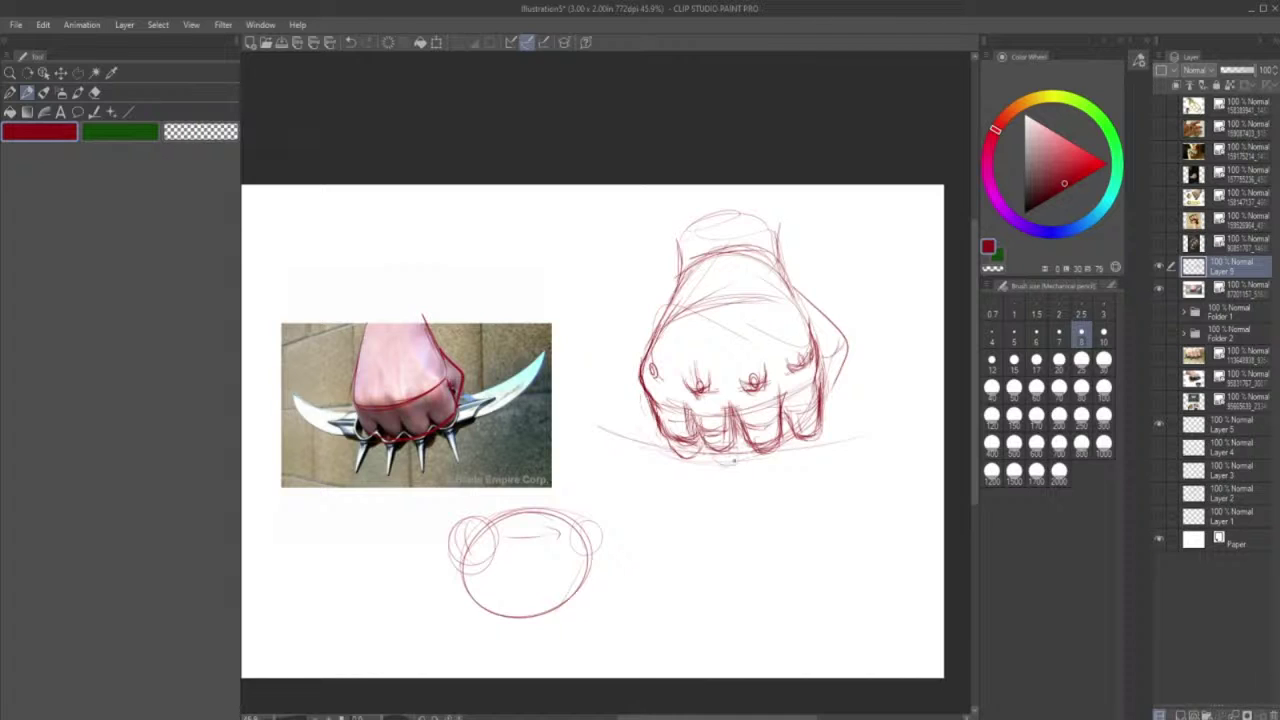
left_click_drag(711, 450, 737, 460)
mouse_move(750, 460)
left_mouse_down()
mouse_move(782, 452)
mouse_move(790, 426)
left_mouse_up()
left_click_drag(786, 442, 810, 438)
left_click_drag(838, 344, 829, 356)
- Erase the heavy details inside the two middle knuckle marks, using eraser size 20
left_click(96, 93)
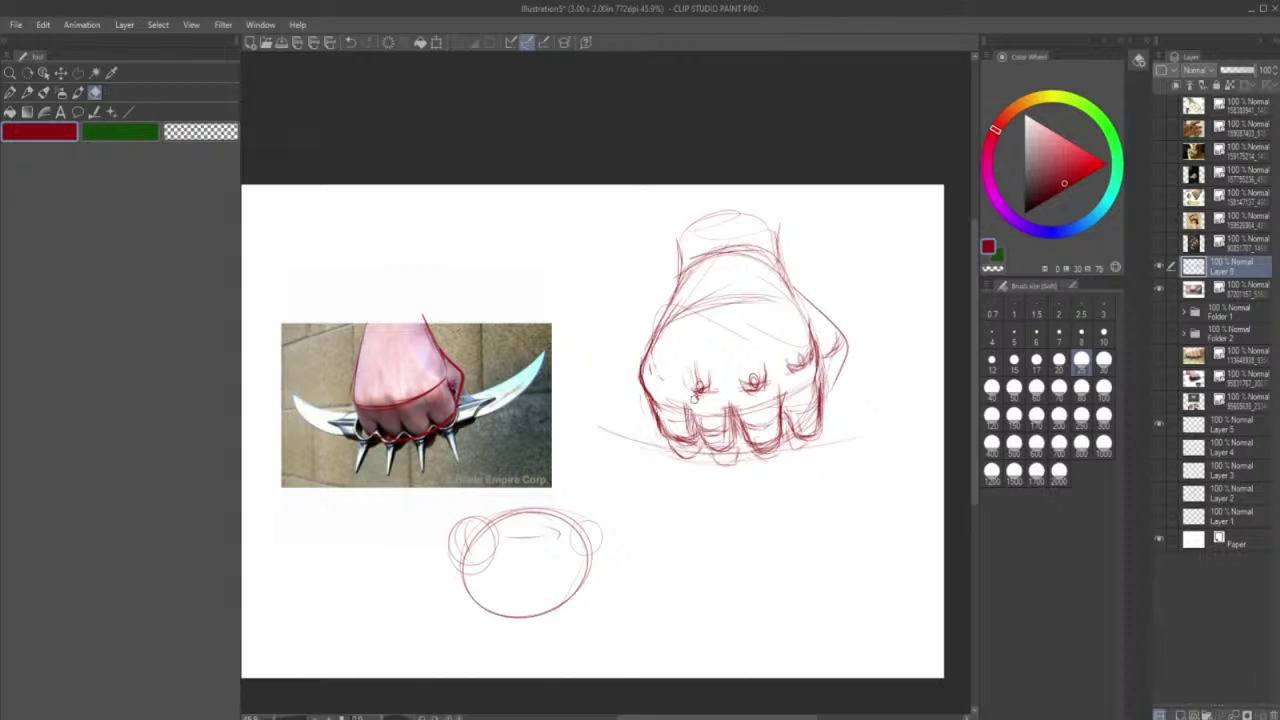
mouse_move(694, 398)
left_mouse_down()
mouse_move(697, 368)
mouse_move(706, 437)
left_mouse_up()
left_click(1052, 362)
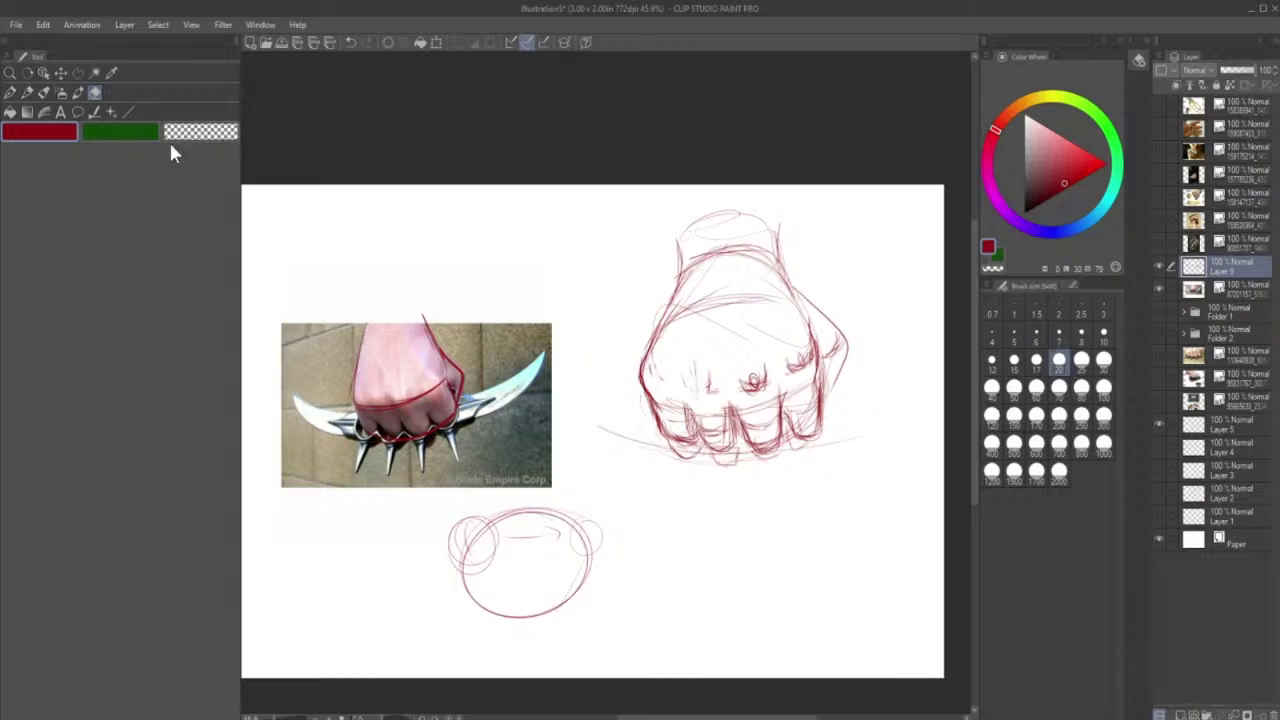
- Retouch the second knuckle mark with the oil paint brush at size 2 and adjust the drawing colour to a slightly brighter red
left_click(43, 92)
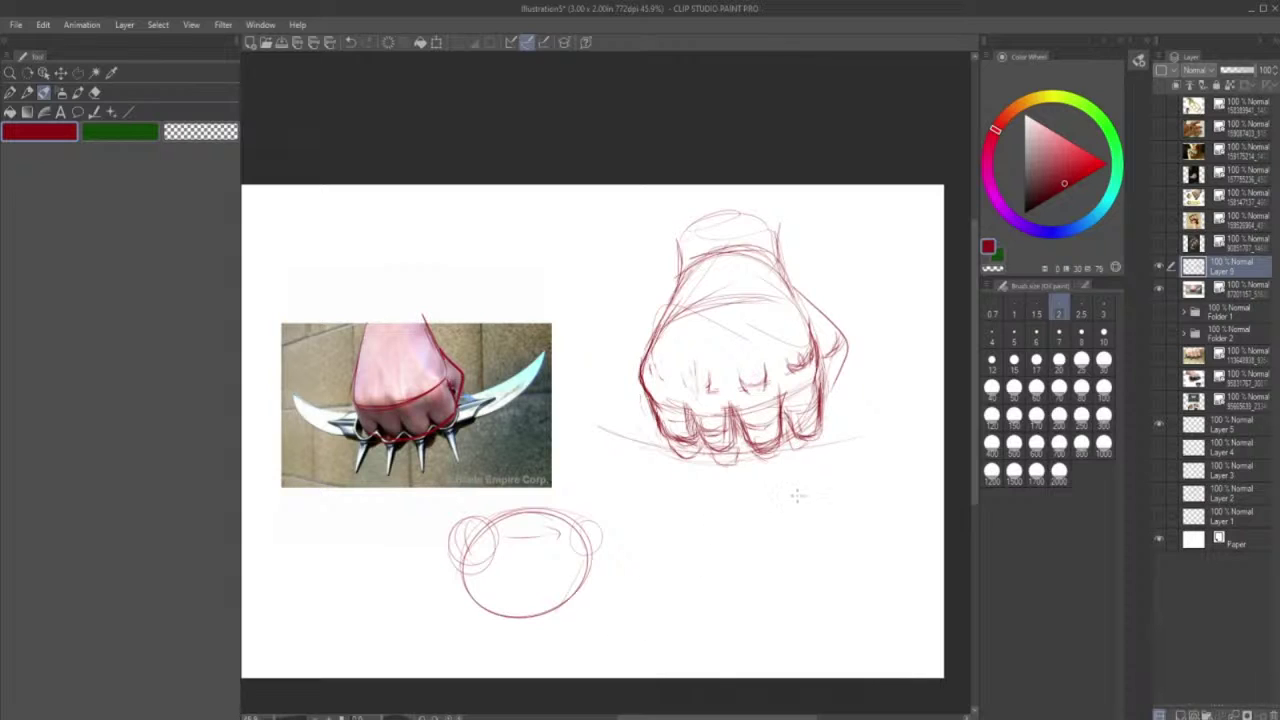
mouse_move(692, 376)
left_mouse_down()
mouse_move(696, 396)
mouse_move(704, 388)
left_mouse_up()
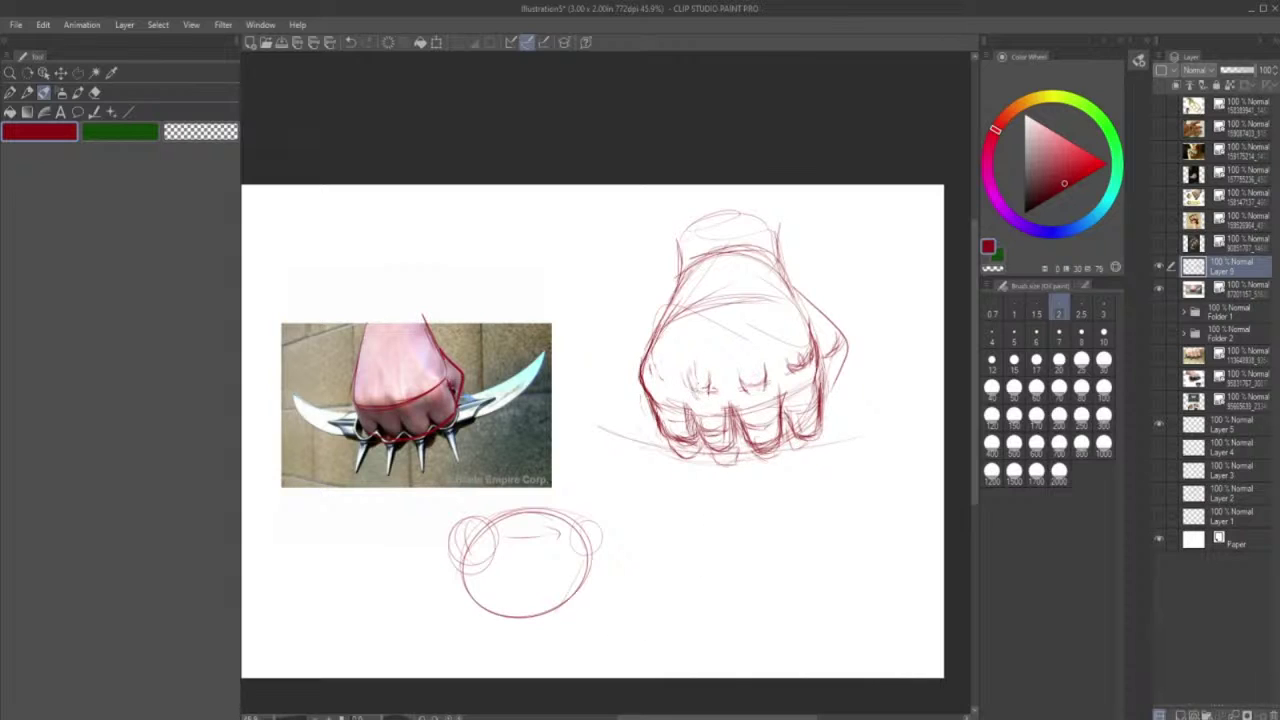
left_click(1076, 181)
left_click_drag(690, 387, 700, 397)
left_click_drag(683, 368, 692, 398)
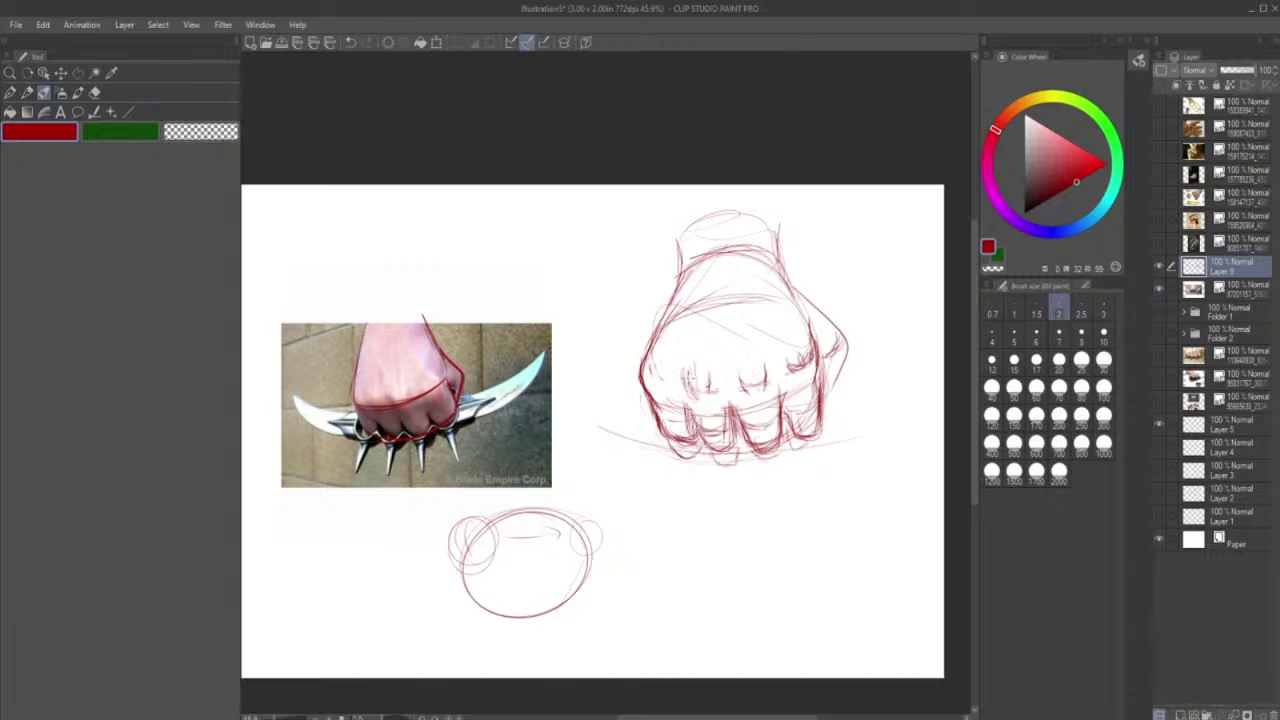
left_click(1043, 197)
left_click(1071, 181)
- Redraw the knuckle marks, finger separation lines and outer edge of the fist with the pencil
left_click(28, 91)
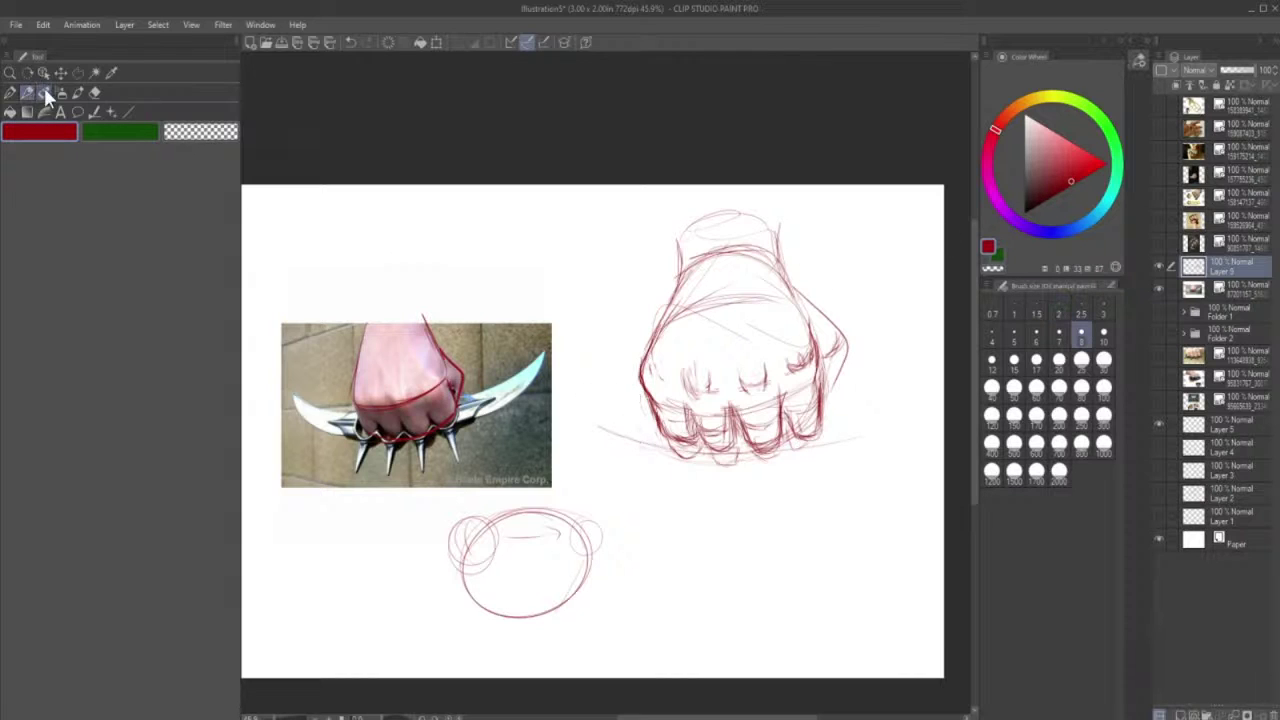
mouse_move(684, 369)
left_mouse_down()
mouse_move(704, 396)
mouse_move(657, 404)
mouse_move(674, 459)
mouse_move(691, 459)
left_mouse_up()
mouse_move(690, 413)
left_mouse_down()
mouse_move(692, 457)
mouse_move(740, 463)
mouse_move(714, 460)
mouse_move(742, 443)
mouse_move(742, 459)
left_mouse_up()
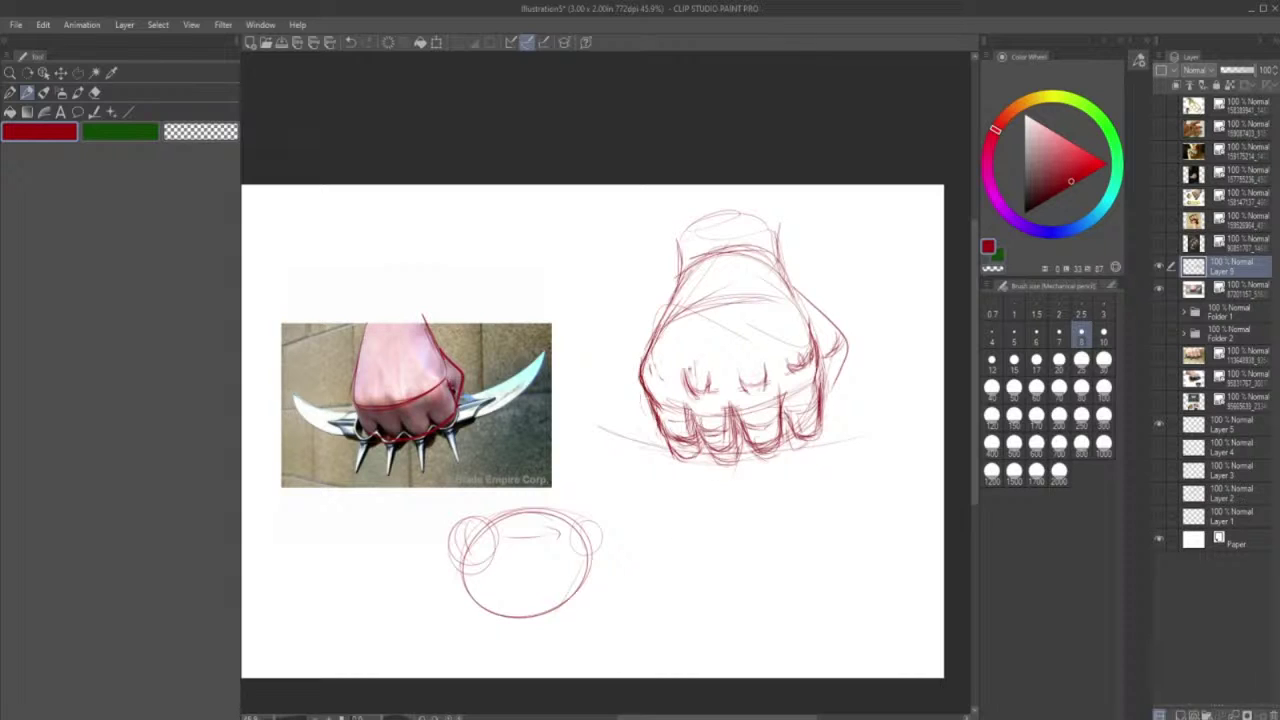
left_click_drag(651, 354, 645, 368)
left_click_drag(650, 386, 657, 400)
left_click_drag(739, 366, 744, 386)
- Erase the dark knuckle mark nearest the thumb, retouch the adjacent edge with the pencil, and undo the last stroke
left_click(94, 90)
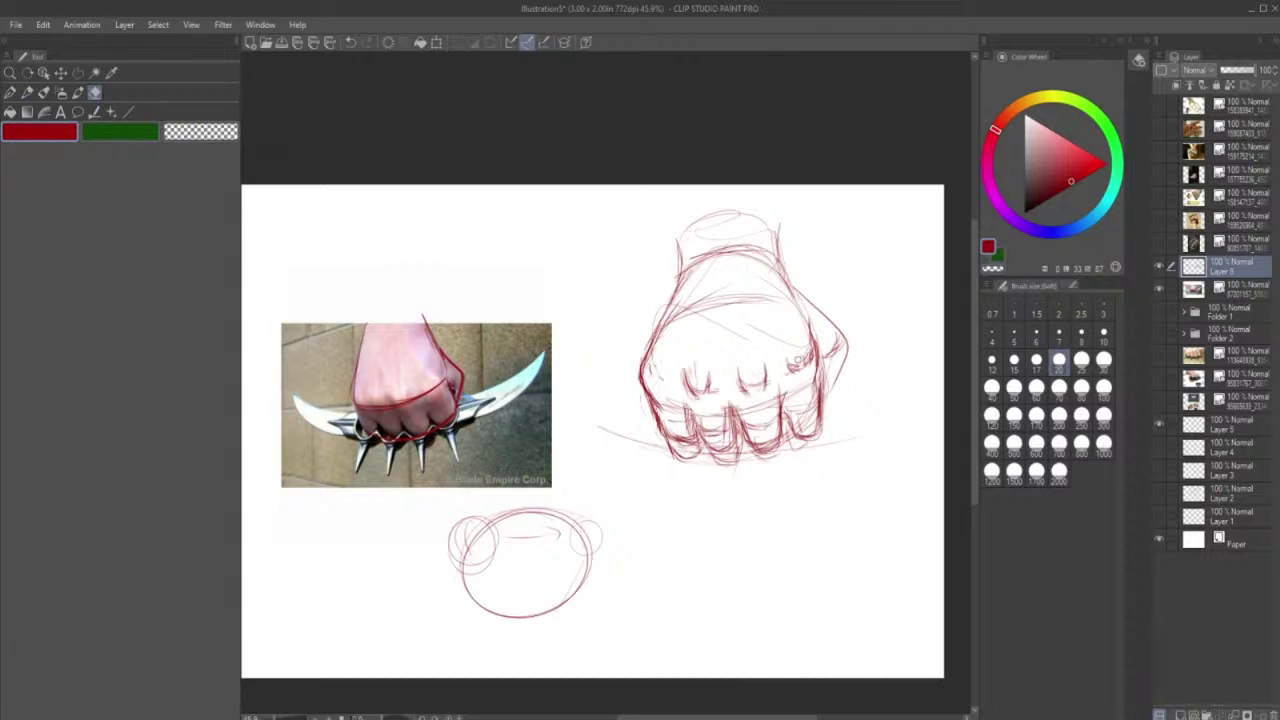
mouse_move(798, 360)
left_mouse_down()
mouse_move(808, 356)
mouse_move(811, 379)
mouse_move(816, 369)
left_mouse_up()
key("p")
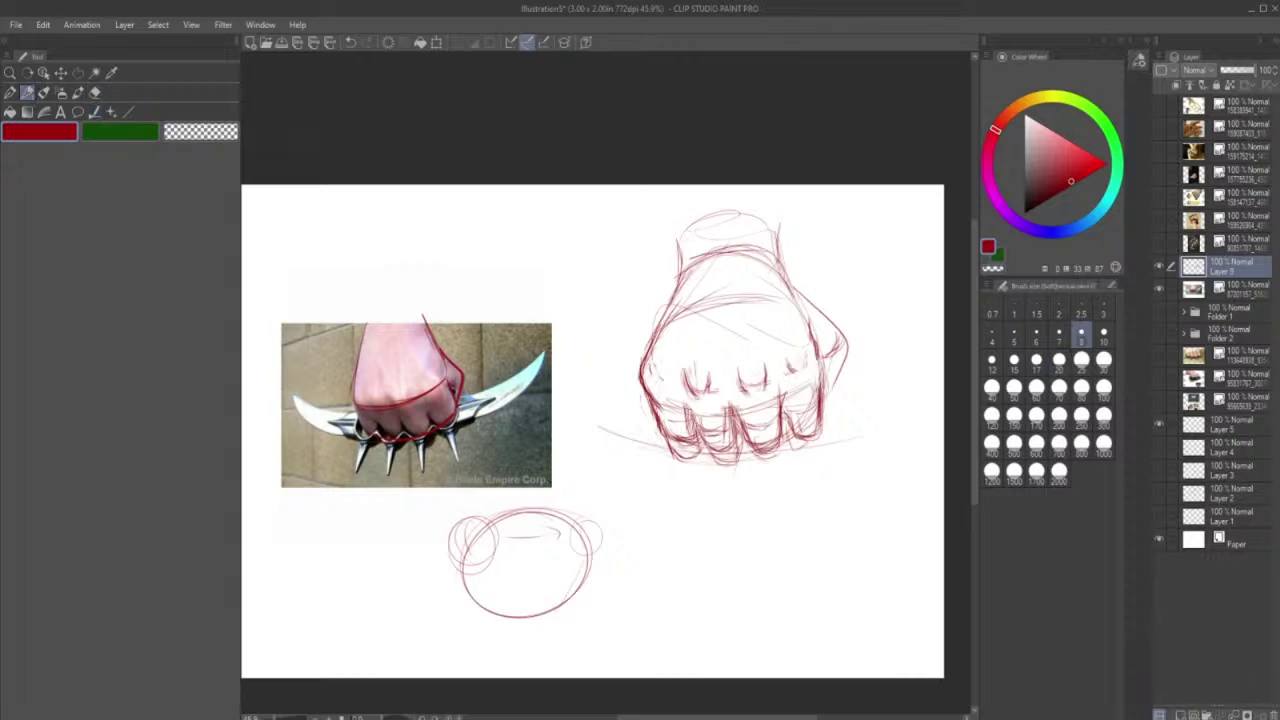
mouse_move(824, 349)
left_mouse_down()
mouse_move(821, 390)
mouse_move(818, 364)
left_mouse_up()
key("ctrl+z")
- Sketch the blade's long curve through the fist, undo it, and redraw it slightly lower across the knuckles
mouse_move(838, 366)
left_mouse_down()
mouse_move(914, 325)
mouse_move(556, 372)
mouse_move(892, 316)
left_mouse_up()
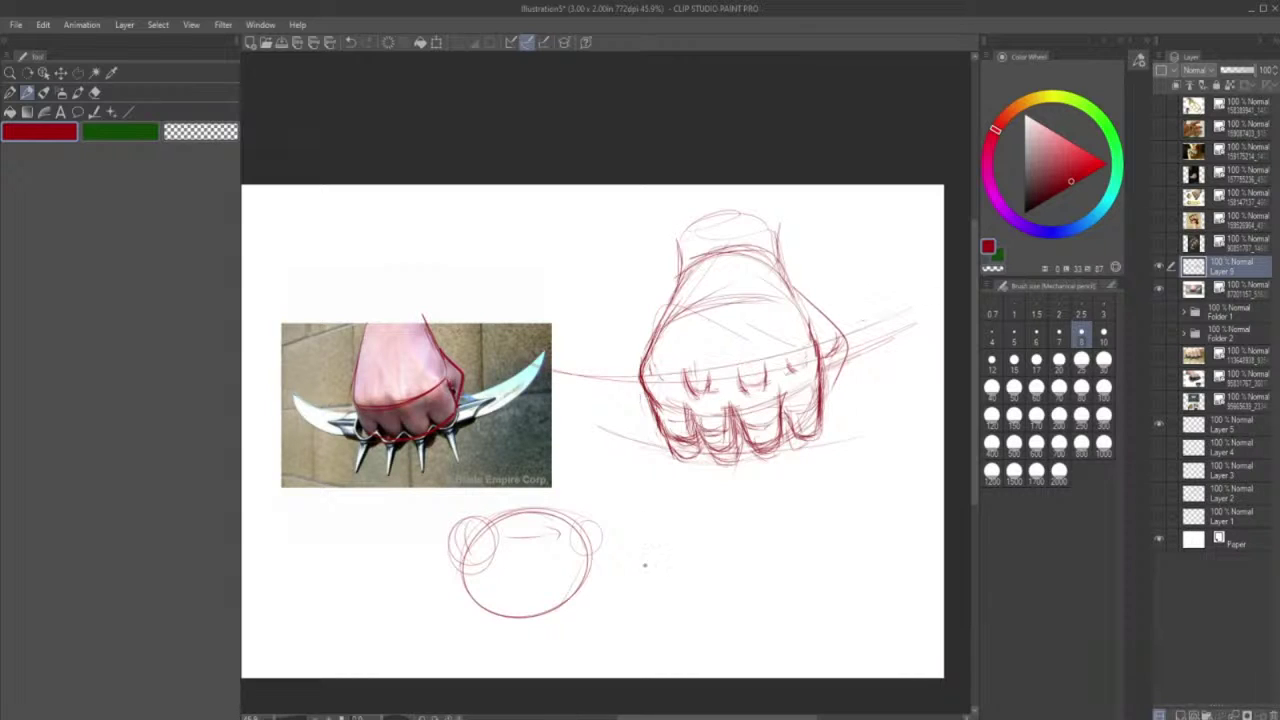
left_click(350, 44)
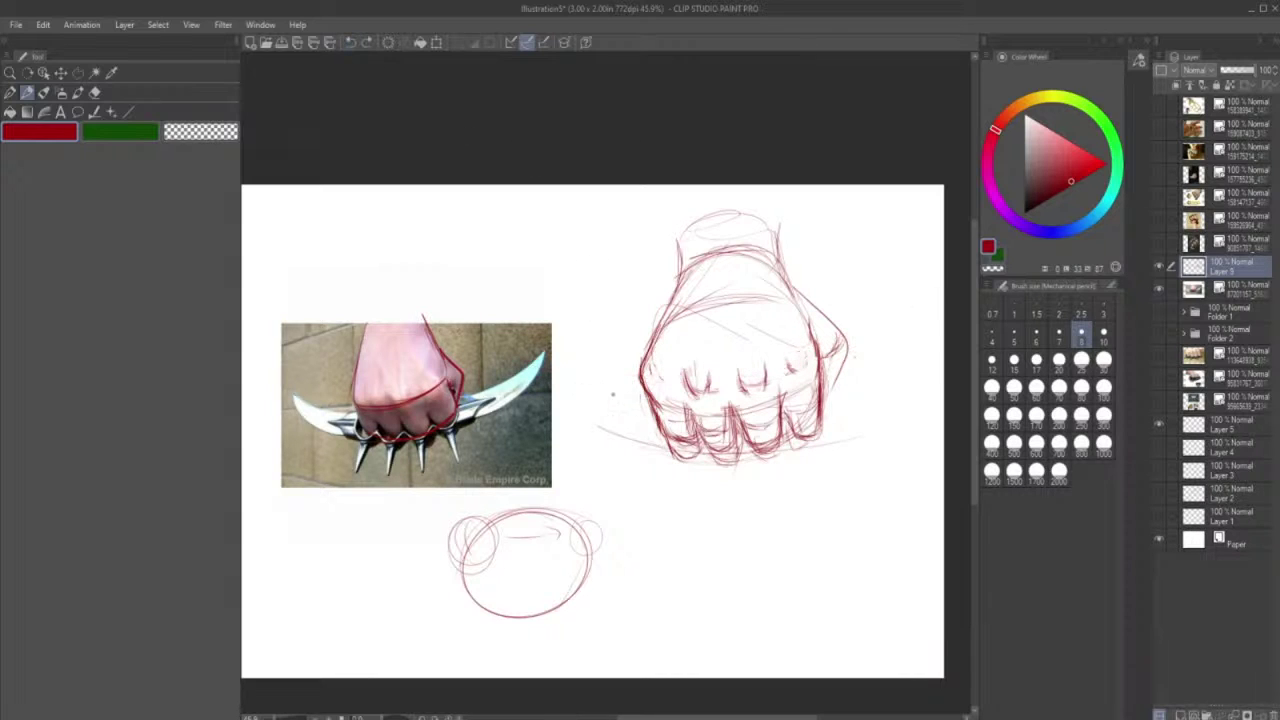
mouse_move(613, 394)
left_mouse_down()
mouse_move(830, 363)
mouse_move(865, 335)
mouse_move(558, 375)
mouse_move(896, 322)
left_mouse_up()
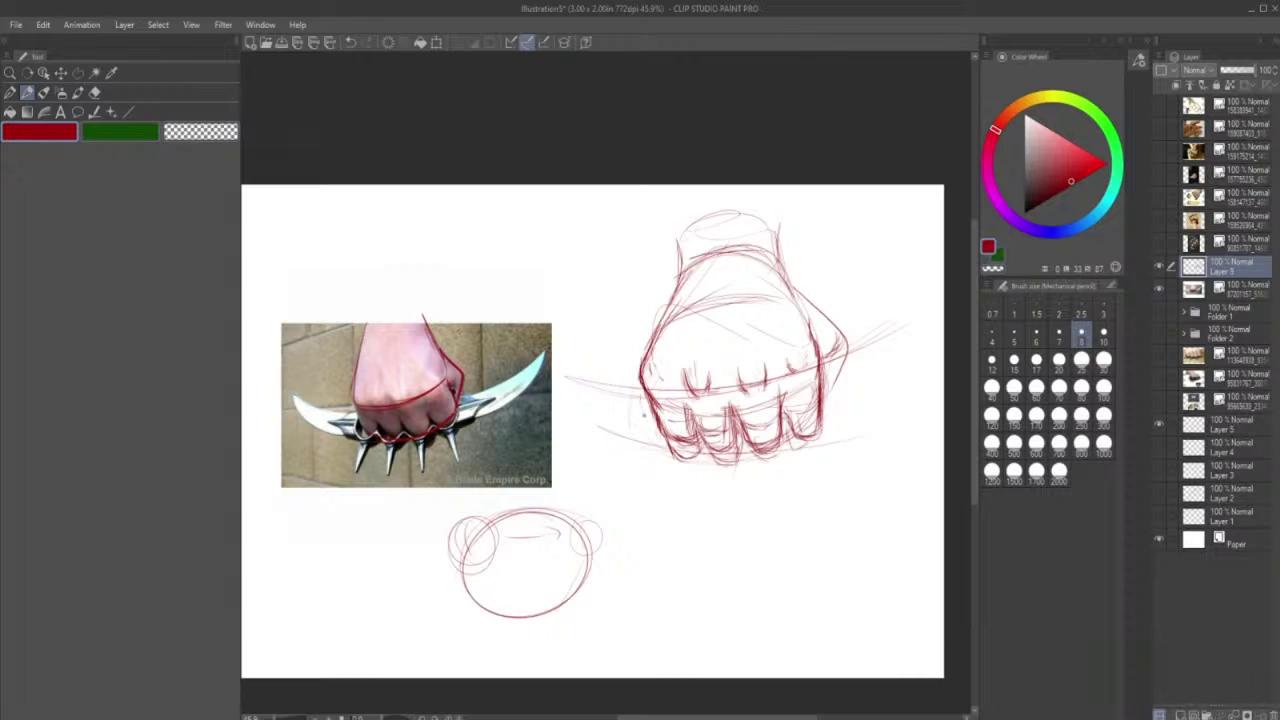
- Try to add rounded forms beside the outer finger and heavier curves around the fingertips, erasing part of them
left_click_drag(641, 416, 653, 441)
mouse_move(626, 388)
left_mouse_down()
mouse_move(611, 408)
mouse_move(617, 430)
left_mouse_up()
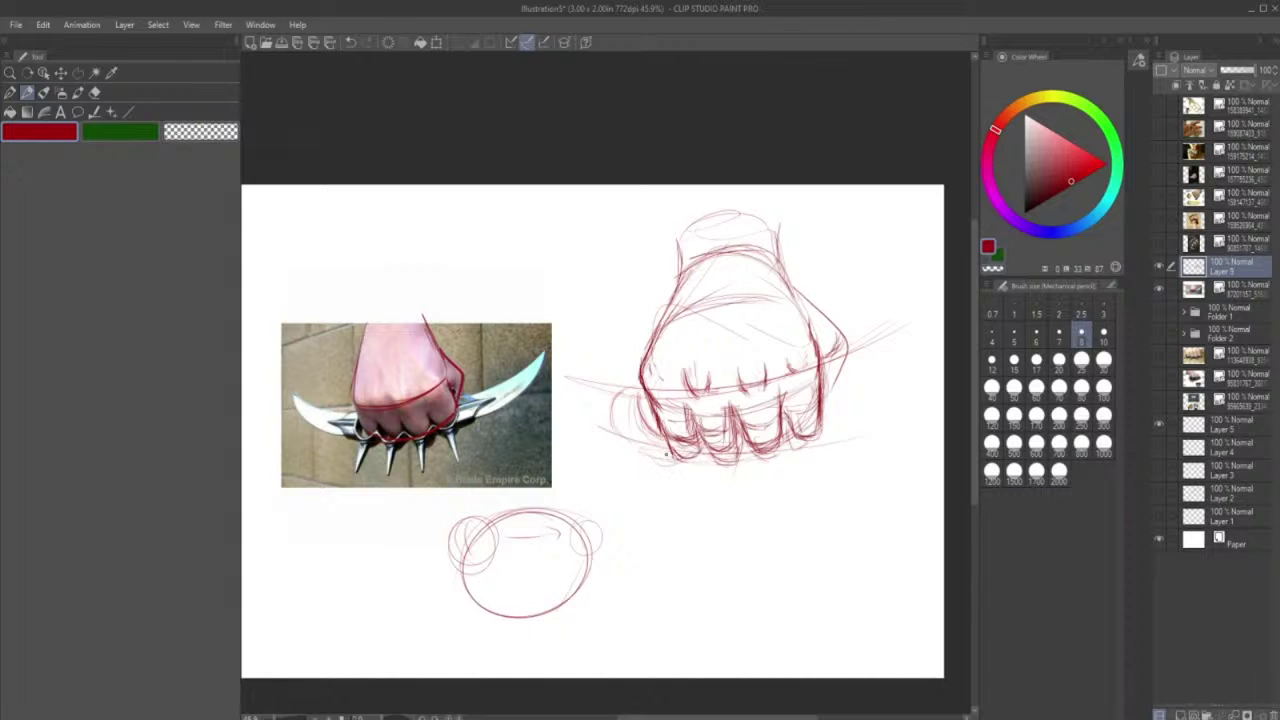
left_click_drag(684, 456, 655, 457)
mouse_move(640, 385)
left_mouse_down()
mouse_move(622, 390)
mouse_move(615, 424)
mouse_move(644, 452)
mouse_move(681, 459)
mouse_move(699, 430)
mouse_move(733, 455)
mouse_move(734, 443)
mouse_move(700, 458)
left_mouse_up()
mouse_move(744, 449)
left_mouse_down()
mouse_move(724, 457)
mouse_move(746, 450)
mouse_move(750, 429)
mouse_move(748, 440)
mouse_move(770, 436)
mouse_move(750, 441)
mouse_move(765, 451)
mouse_move(793, 439)
mouse_move(827, 398)
mouse_move(827, 429)
mouse_move(795, 446)
mouse_move(832, 433)
left_mouse_up()
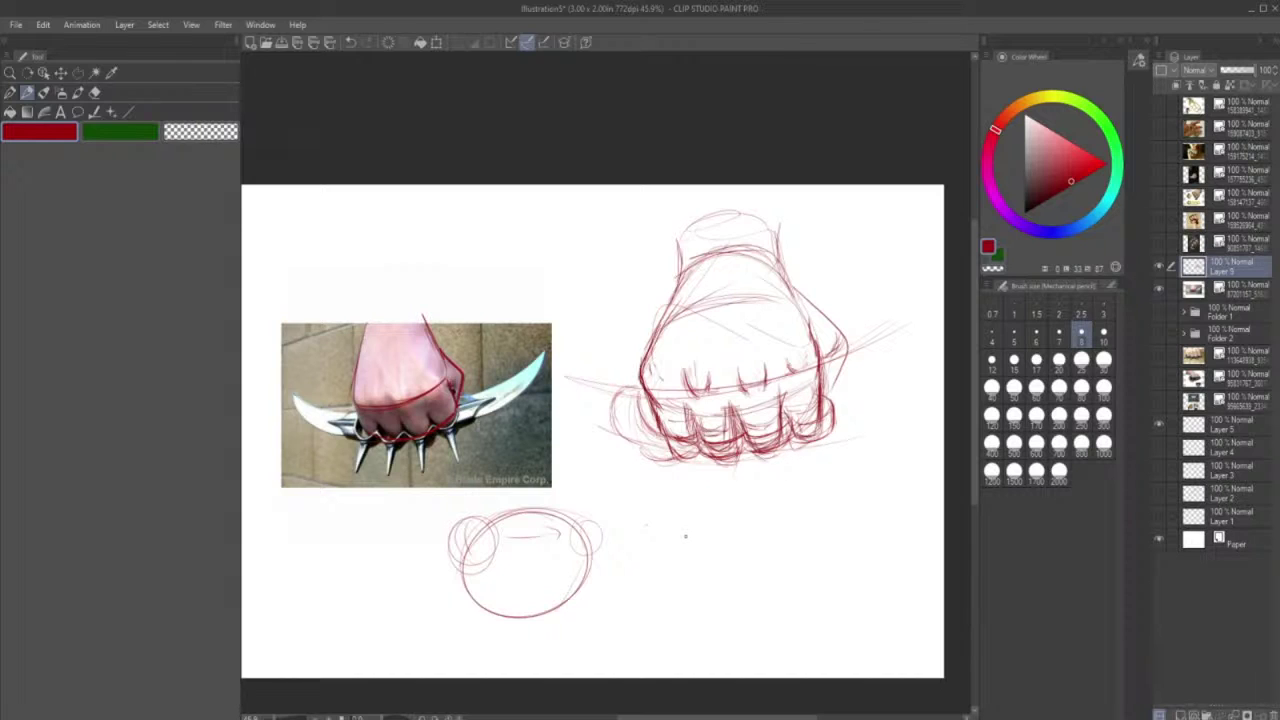
left_click(96, 93)
mouse_move(721, 443)
left_mouse_down()
mouse_move(710, 448)
mouse_move(732, 444)
mouse_move(710, 449)
mouse_move(735, 443)
left_mouse_up()
- Undo the rounded forms and extra curves around the fingertips
left_click(350, 42)
left_click(350, 42)
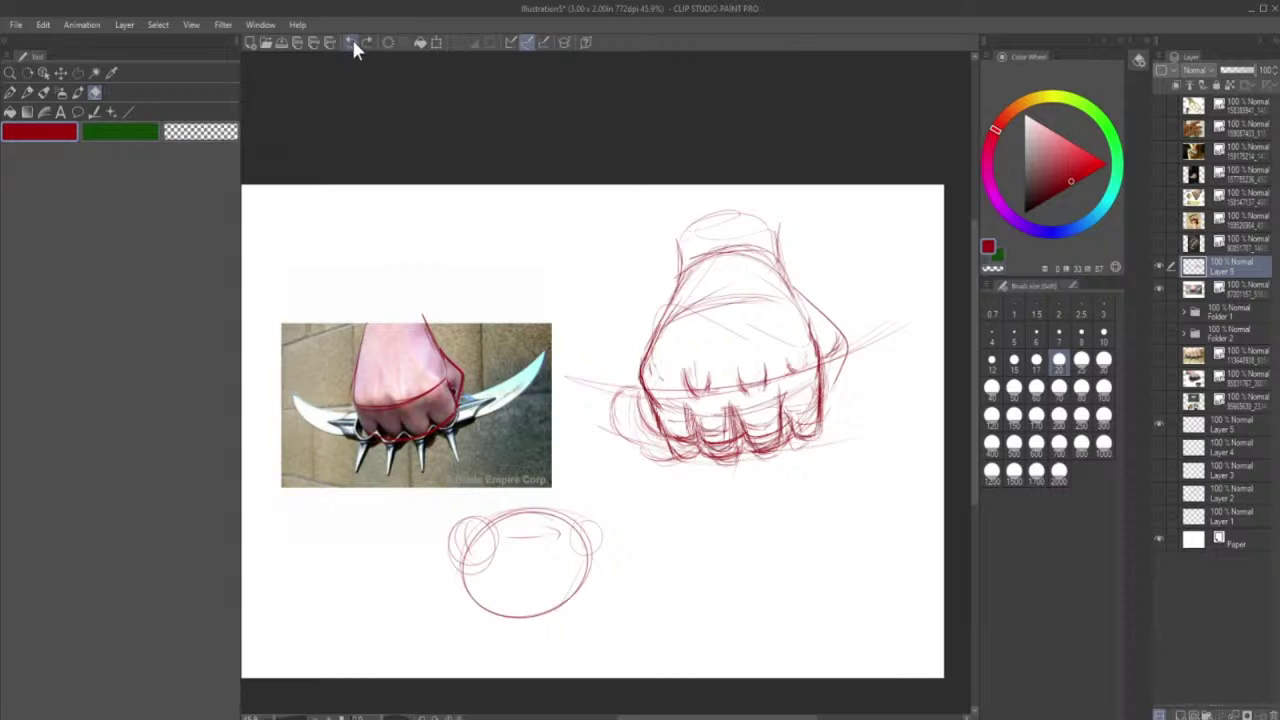
left_click(351, 42)
left_click(351, 42)
left_click(356, 43)
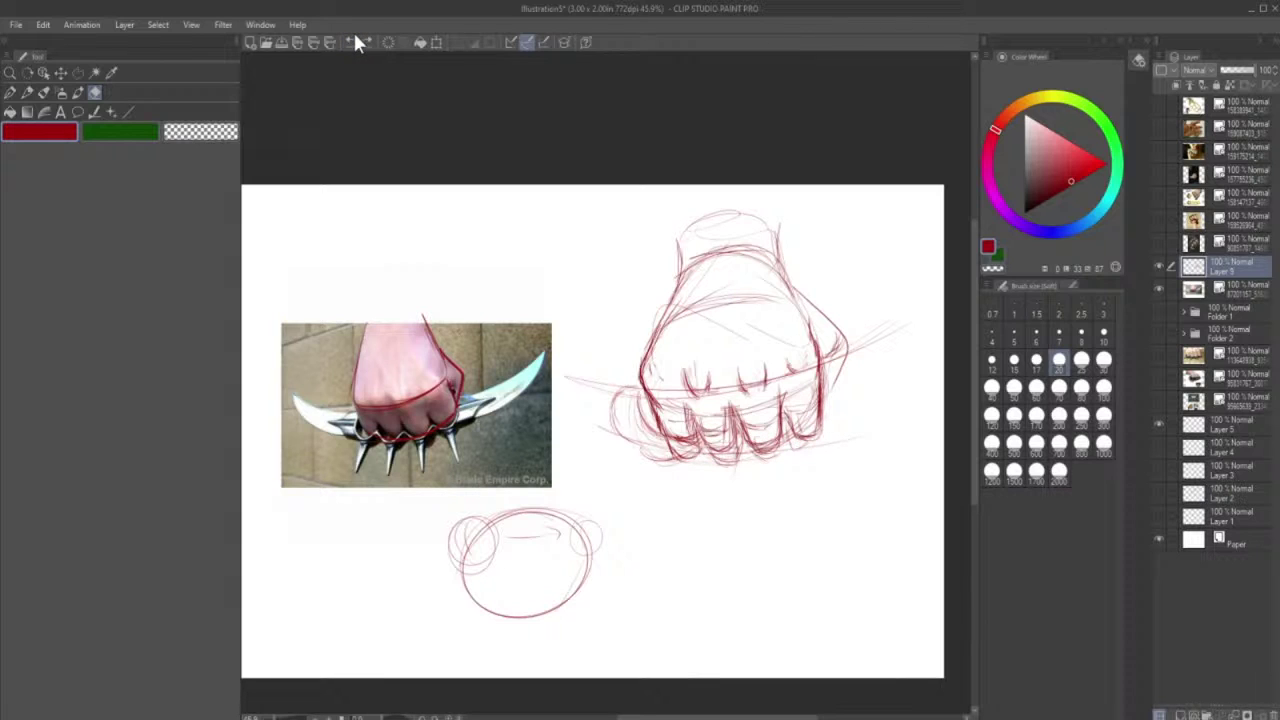
left_click(352, 42)
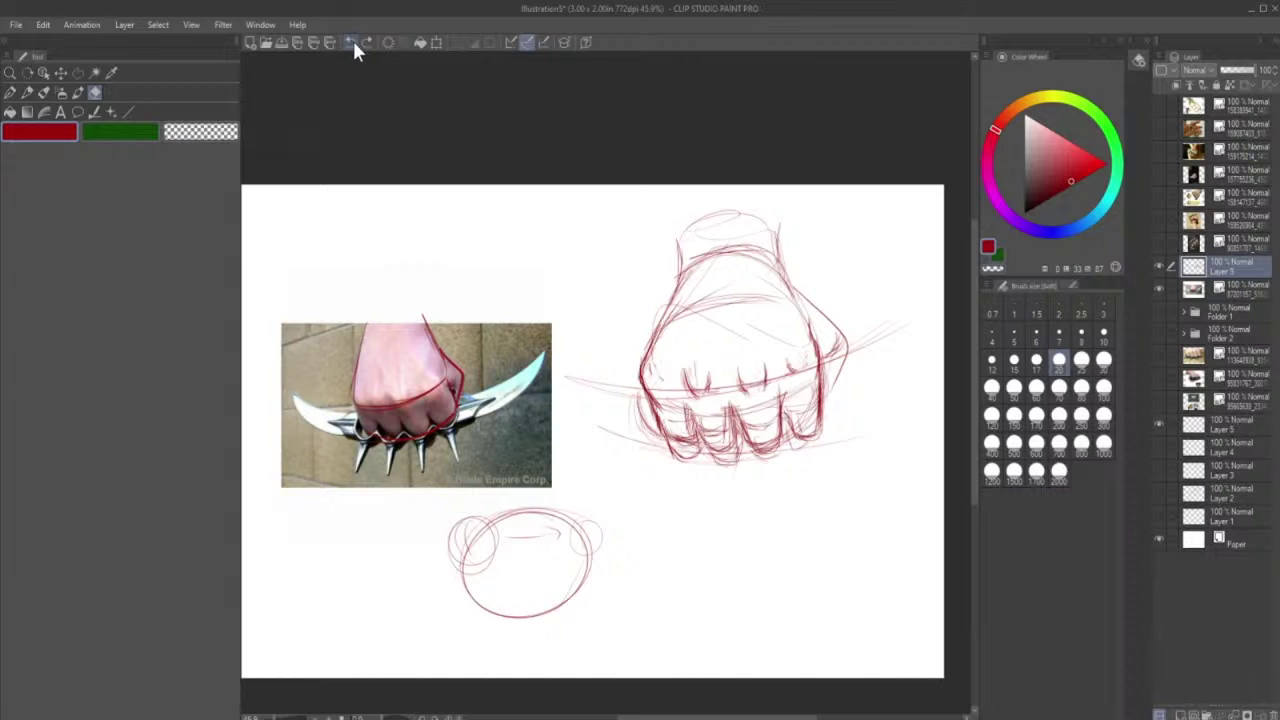
- Darken the rounded fingertips of the two fingers farthest from the thumb with the pencil
left_click(28, 93)
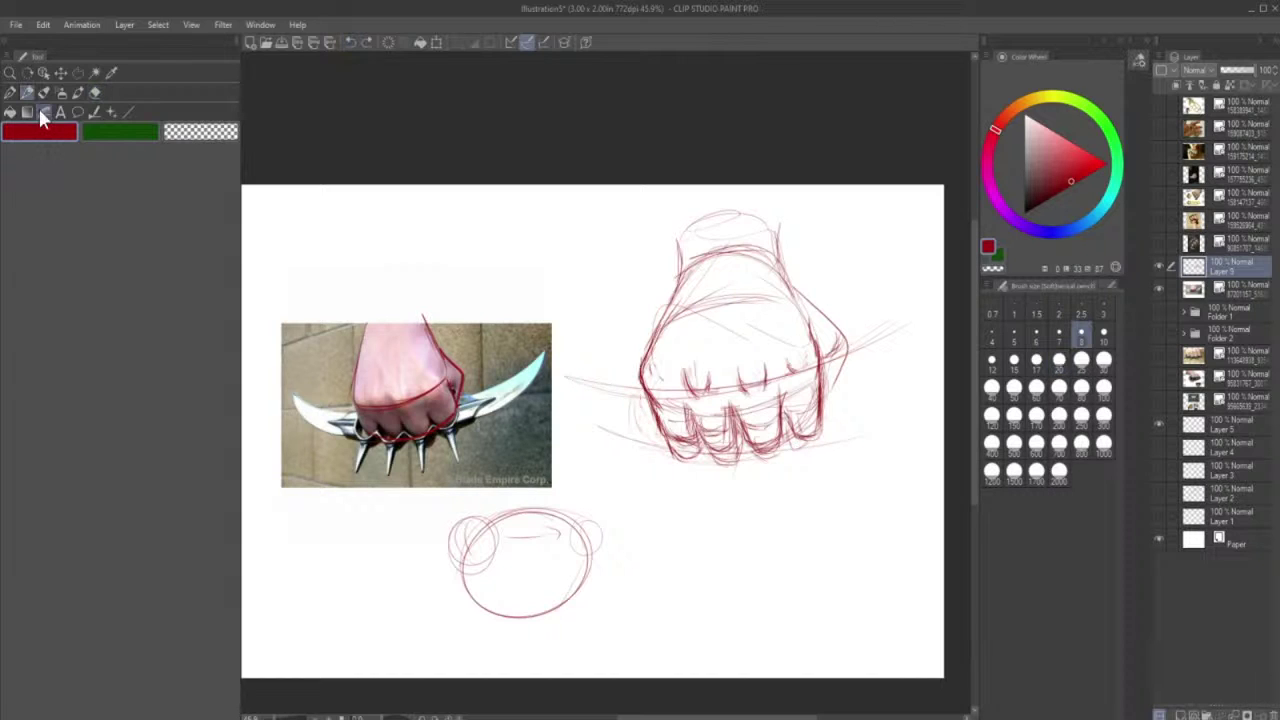
mouse_move(658, 436)
left_mouse_down()
mouse_move(696, 440)
mouse_move(681, 455)
mouse_move(736, 458)
mouse_move(710, 462)
mouse_move(722, 468)
mouse_move(741, 437)
mouse_move(767, 441)
mouse_move(755, 451)
mouse_move(784, 423)
mouse_move(750, 457)
mouse_move(717, 459)
mouse_move(735, 457)
left_mouse_up()
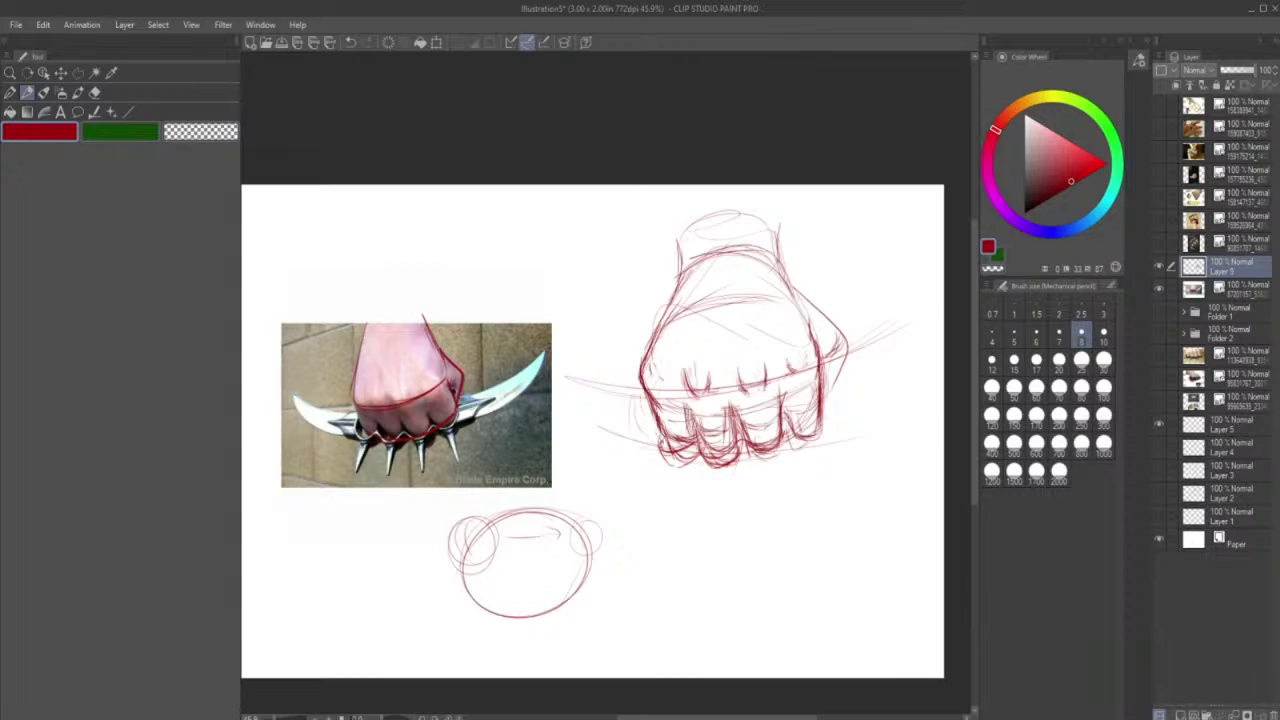
left_click_drag(669, 458, 723, 457)
key("e")
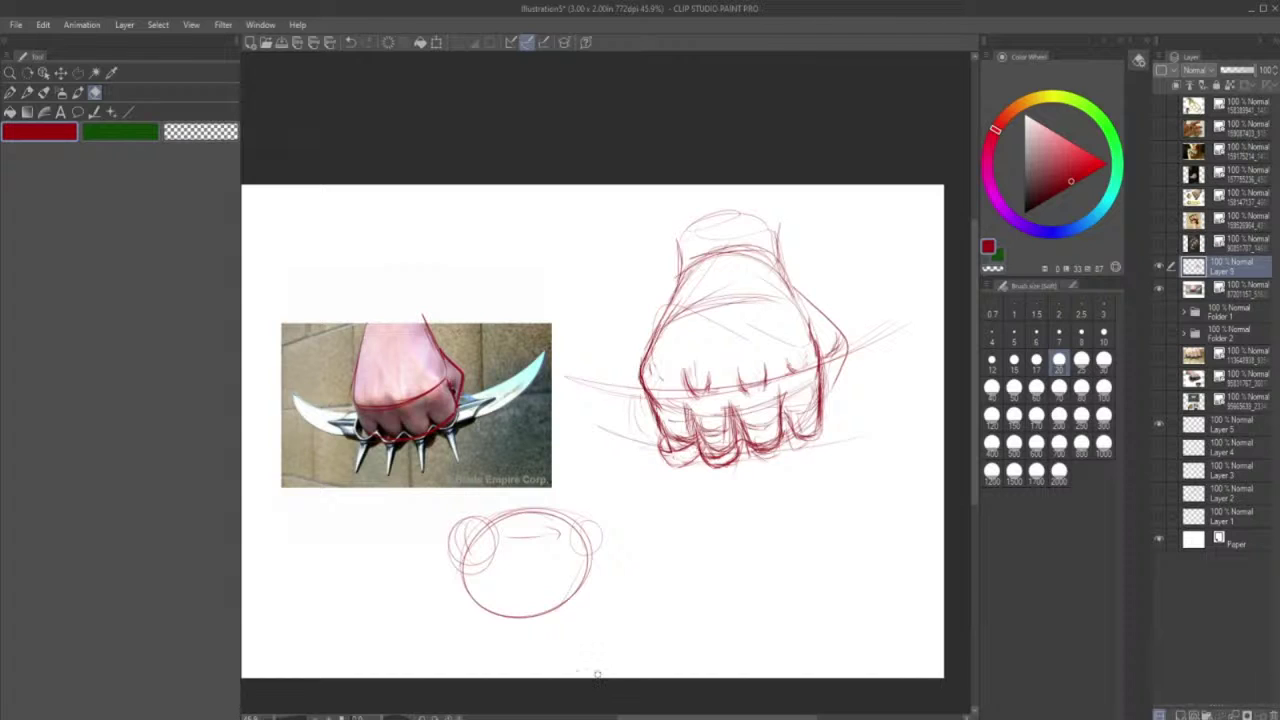
- Set the pencil colour to blue and add a new layer above the red sketch
left_click(1057, 232)
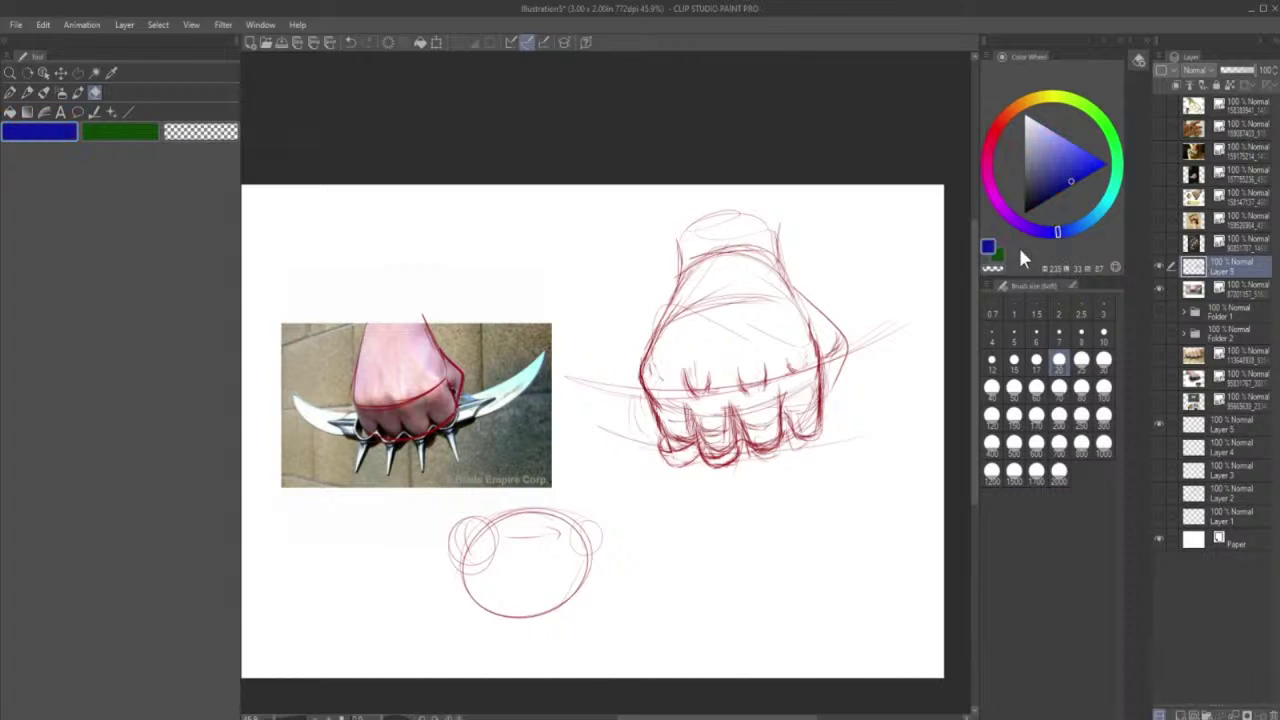
left_click(27, 92)
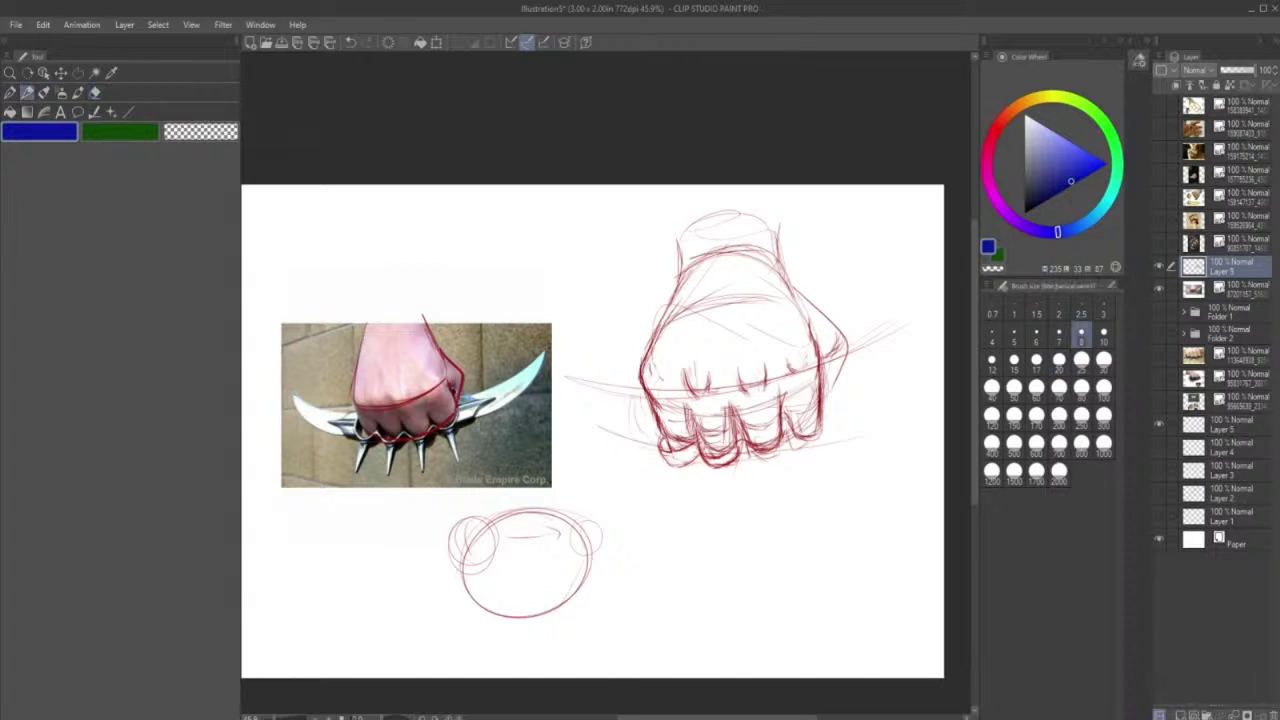
mouse_move(665, 439)
left_mouse_down()
mouse_move(667, 450)
mouse_move(694, 443)
left_mouse_up()
left_click(351, 43)
left_click(1180, 714)
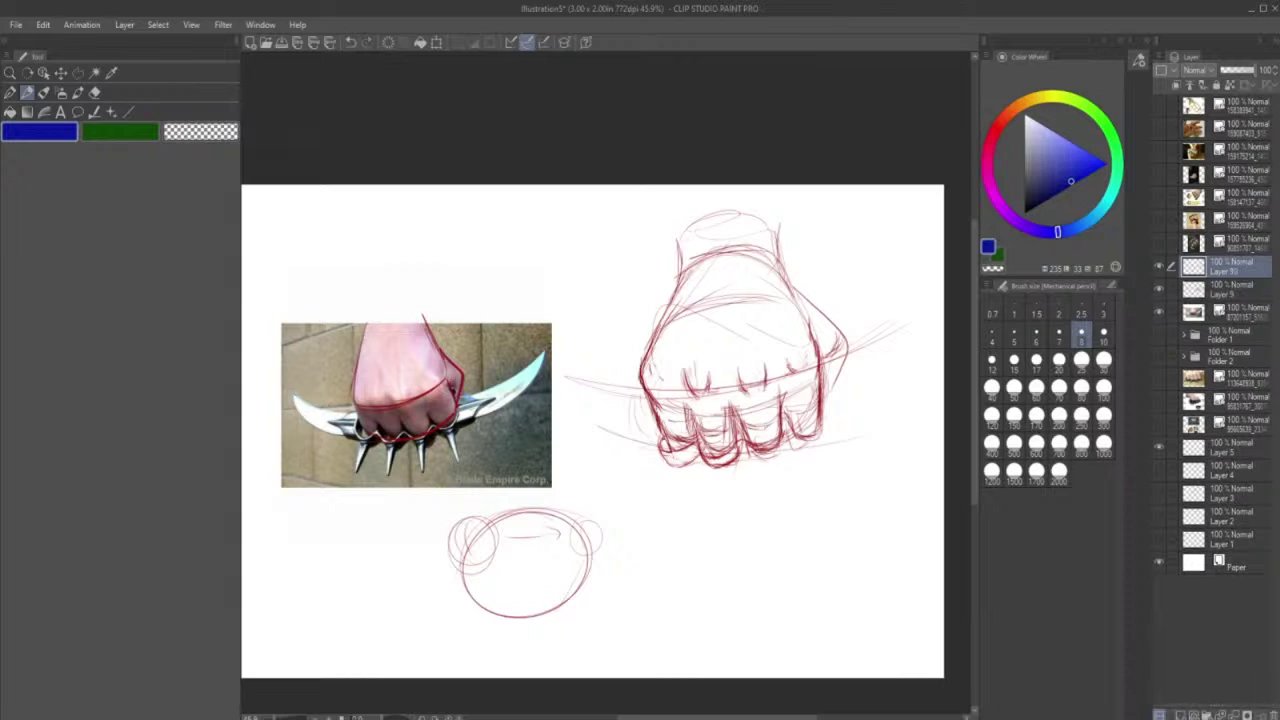
- Outline the rounded tips of all four fingers in blue on the new layer
mouse_move(662, 448)
left_mouse_down()
mouse_move(688, 445)
mouse_move(664, 460)
mouse_move(694, 468)
mouse_move(740, 448)
mouse_move(706, 470)
mouse_move(720, 474)
mouse_move(742, 450)
mouse_move(736, 476)
mouse_move(746, 450)
left_mouse_up()
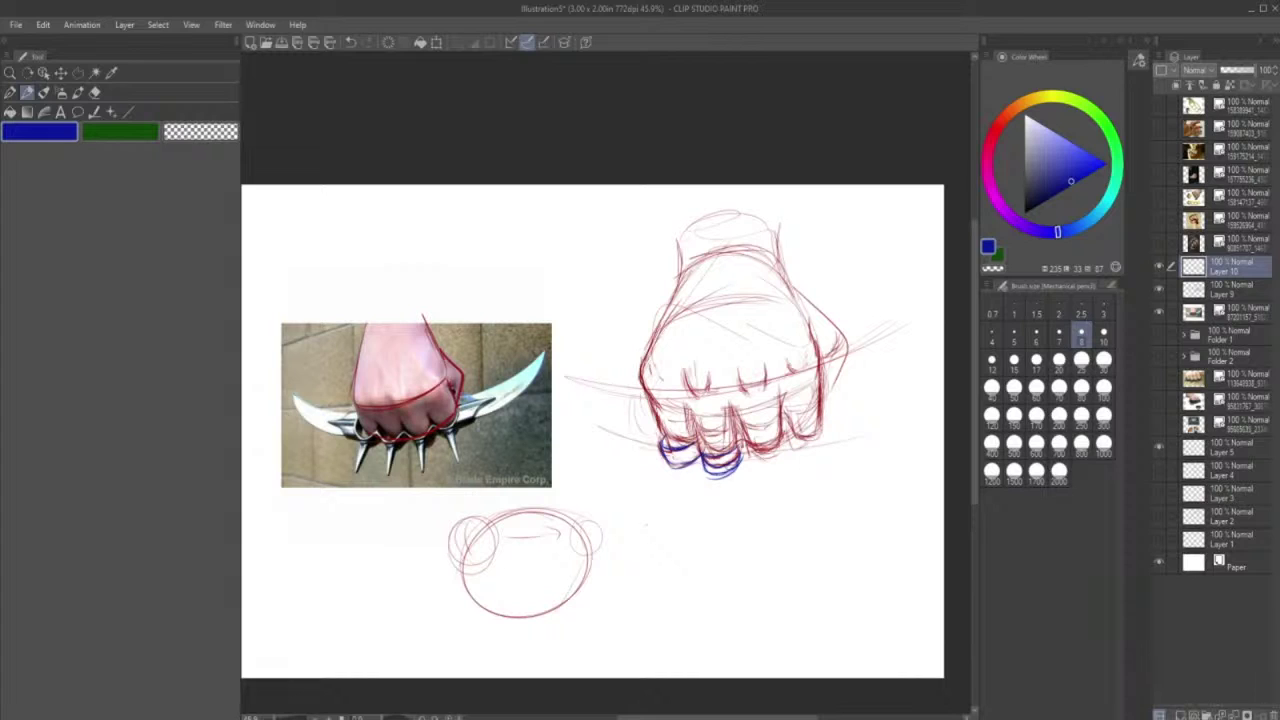
mouse_move(750, 450)
left_mouse_down()
mouse_move(776, 446)
mouse_move(786, 426)
mouse_move(746, 466)
mouse_move(785, 451)
left_mouse_up()
left_click_drag(787, 439, 773, 463)
mouse_move(785, 453)
left_mouse_down()
mouse_move(758, 464)
mouse_move(820, 424)
mouse_move(818, 450)
left_mouse_up()
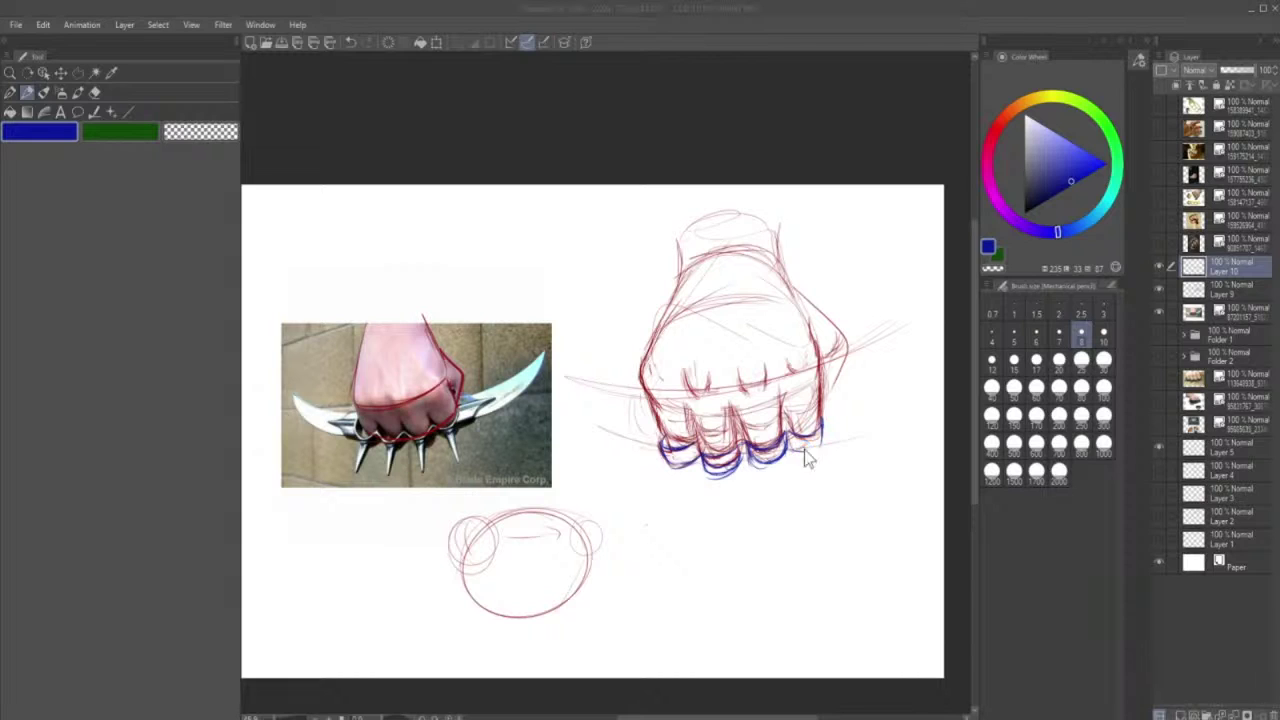
- Rework the blue curve around the tip of the finger nearest the thumb, undoing stray marks
left_click(646, 619)
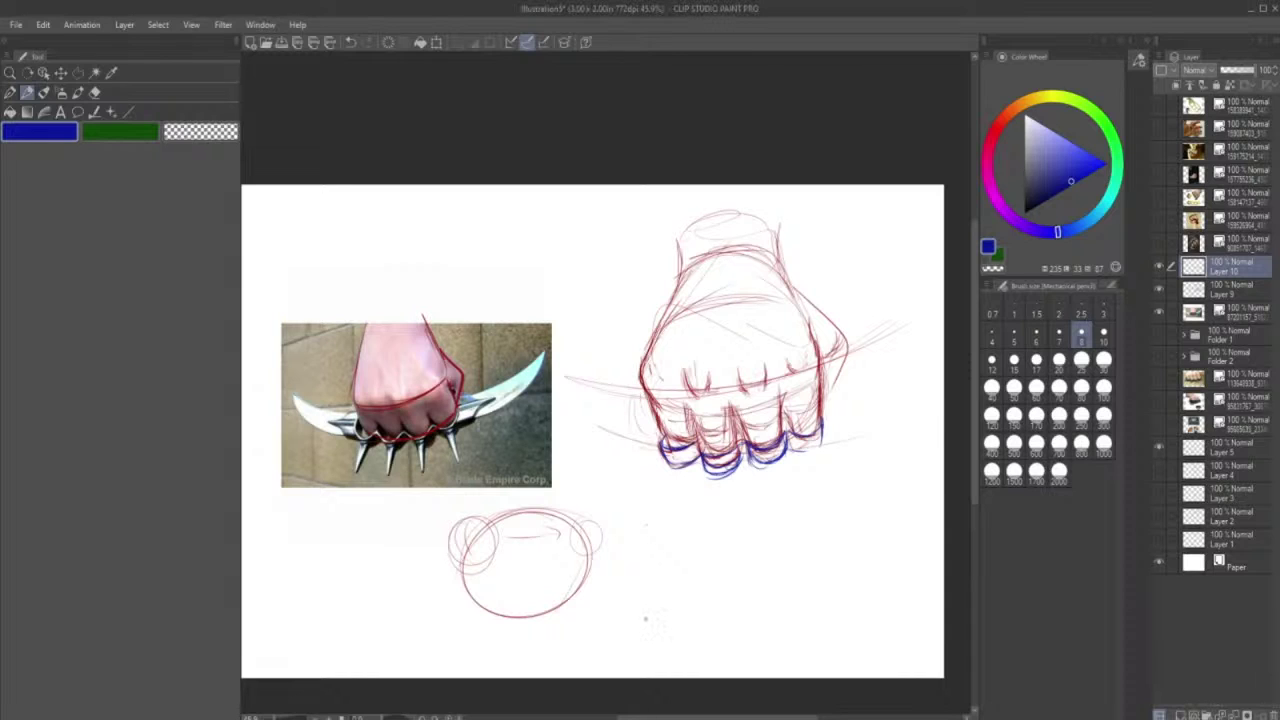
left_click(350, 43)
left_click_drag(823, 425, 809, 441)
left_click(351, 43)
- Erase the excess blue curves beneath the two middle fingertips and touch up the edge between them with the pencil
left_click(95, 92)
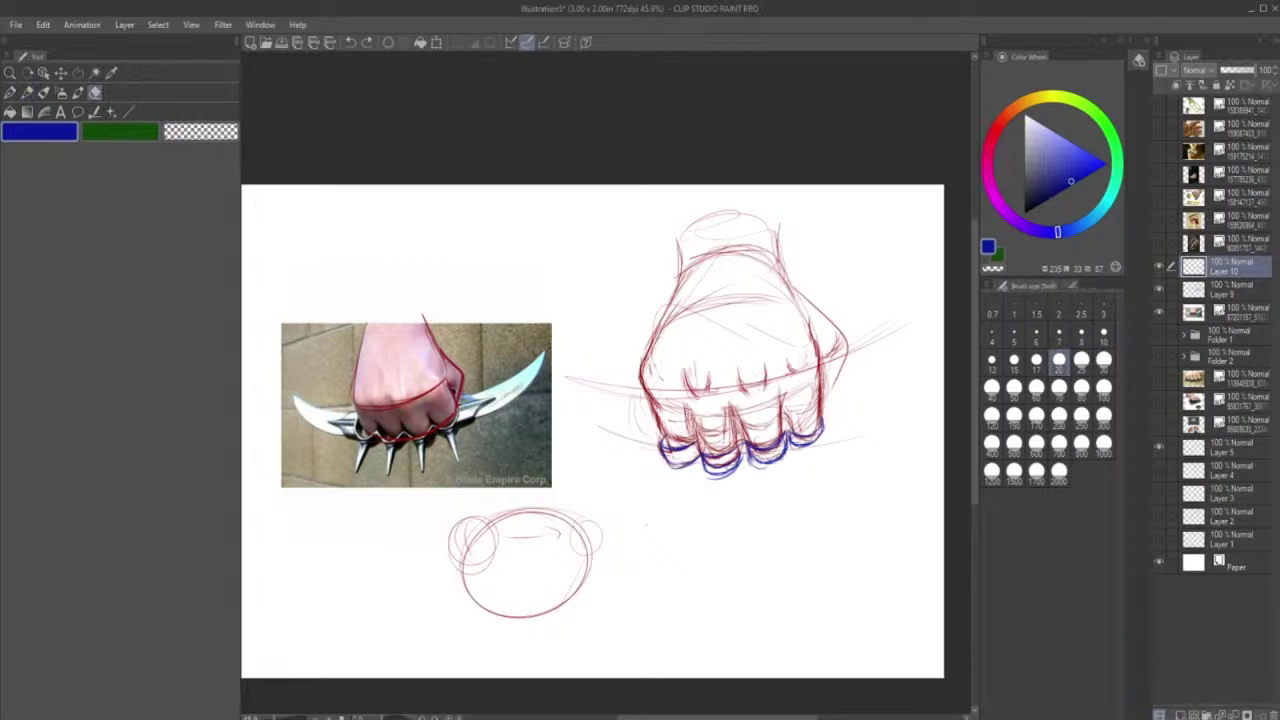
left_click_drag(785, 454, 750, 462)
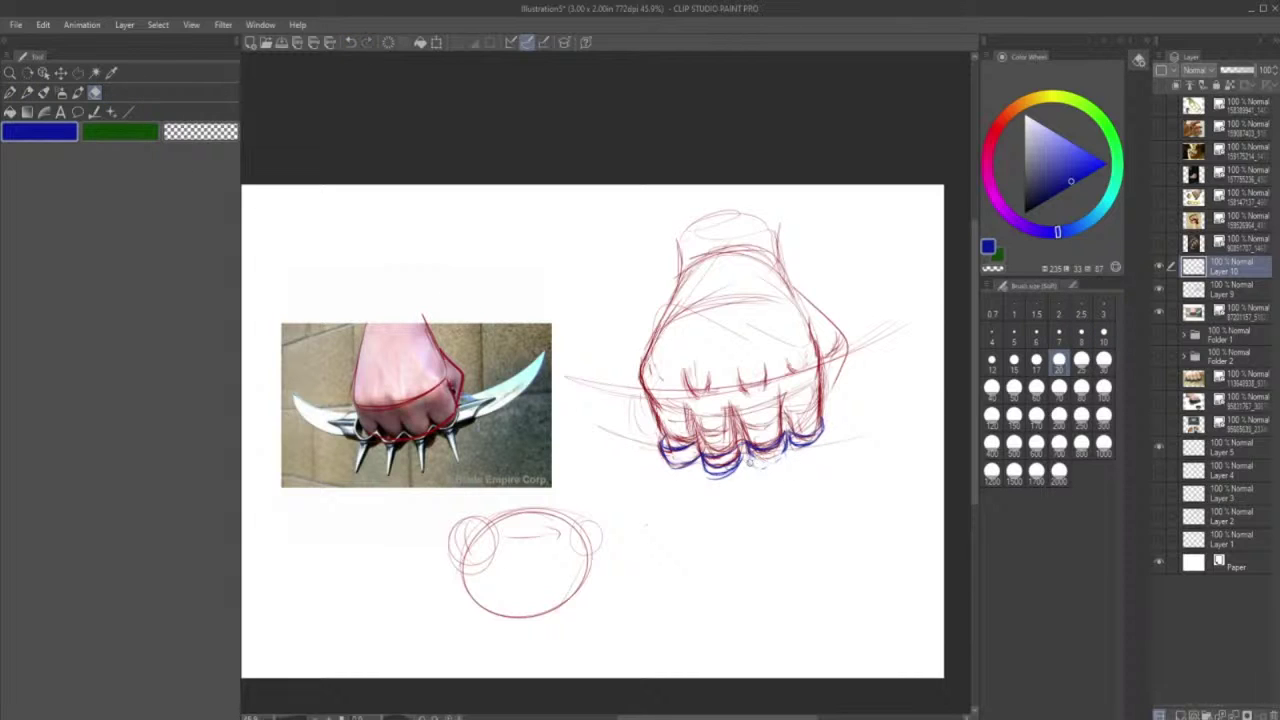
left_click(43, 94)
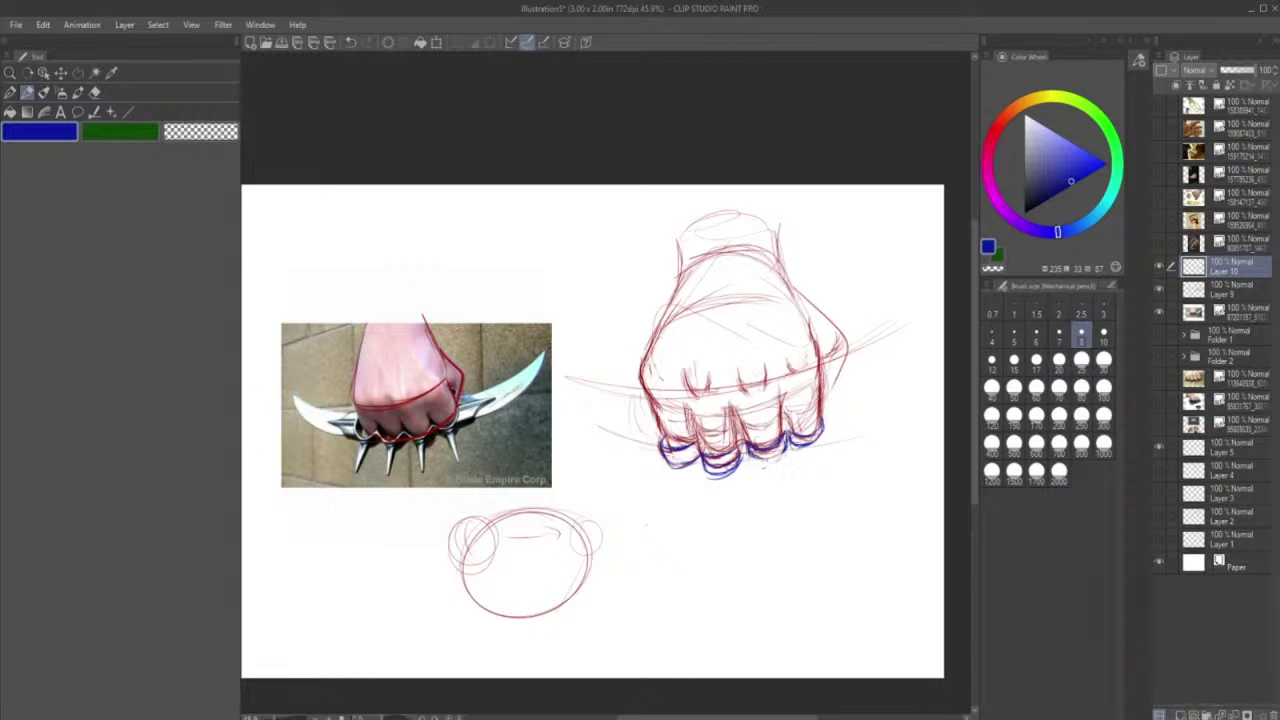
left_click_drag(750, 450, 779, 452)
left_click(96, 93)
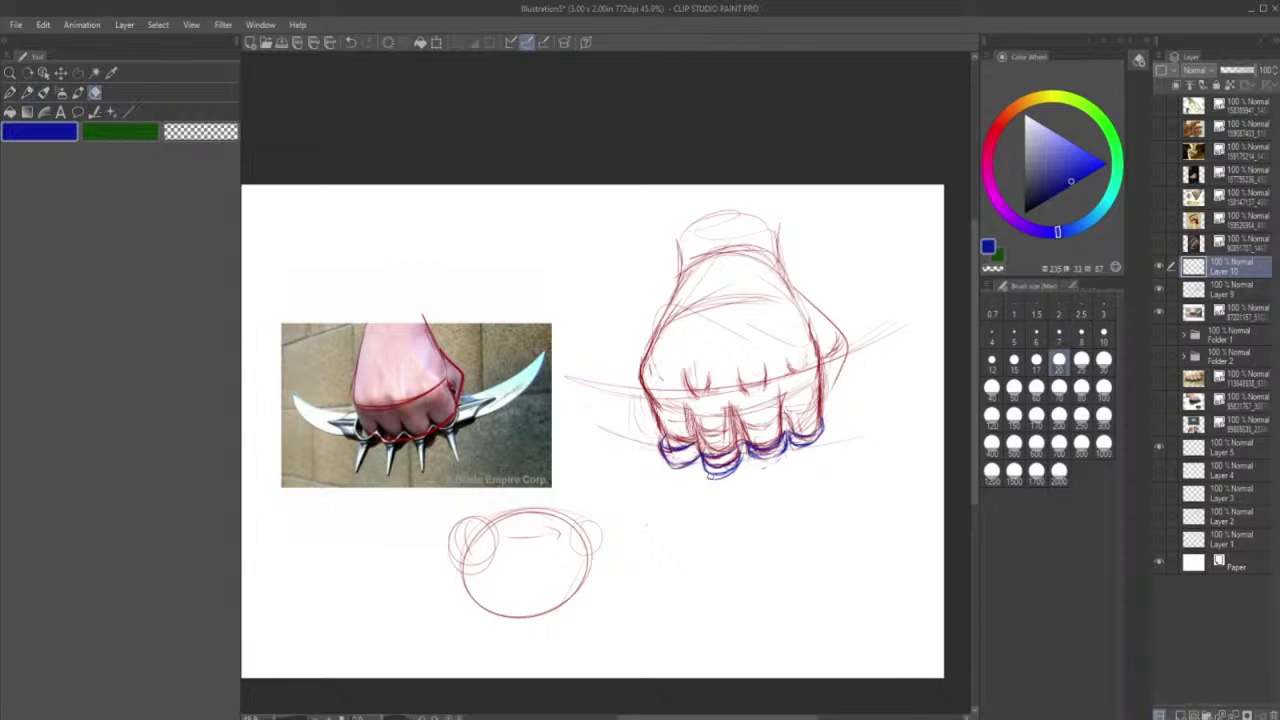
mouse_move(707, 474)
left_mouse_down()
mouse_move(746, 459)
mouse_move(704, 458)
mouse_move(737, 443)
mouse_move(702, 454)
left_mouse_up()
- Draw a continuous wavy blue line under the fingertips, from the second finger to the one nearest the thumb
left_click(31, 94)
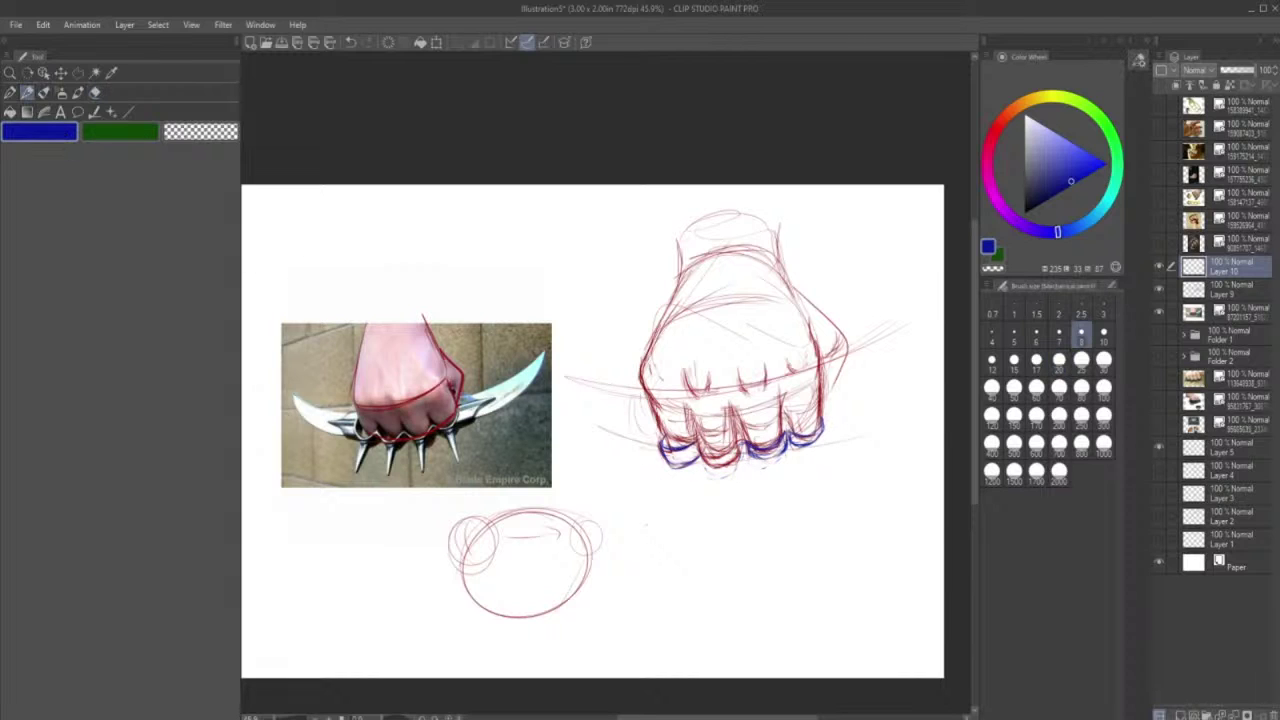
mouse_move(697, 443)
left_mouse_down()
mouse_move(716, 458)
mouse_move(748, 444)
mouse_move(730, 464)
mouse_move(757, 455)
mouse_move(678, 466)
mouse_move(700, 460)
mouse_move(696, 449)
left_mouse_up()
mouse_move(721, 465)
left_mouse_down()
mouse_move(795, 431)
mouse_move(797, 443)
mouse_move(826, 418)
mouse_move(821, 432)
left_mouse_up()
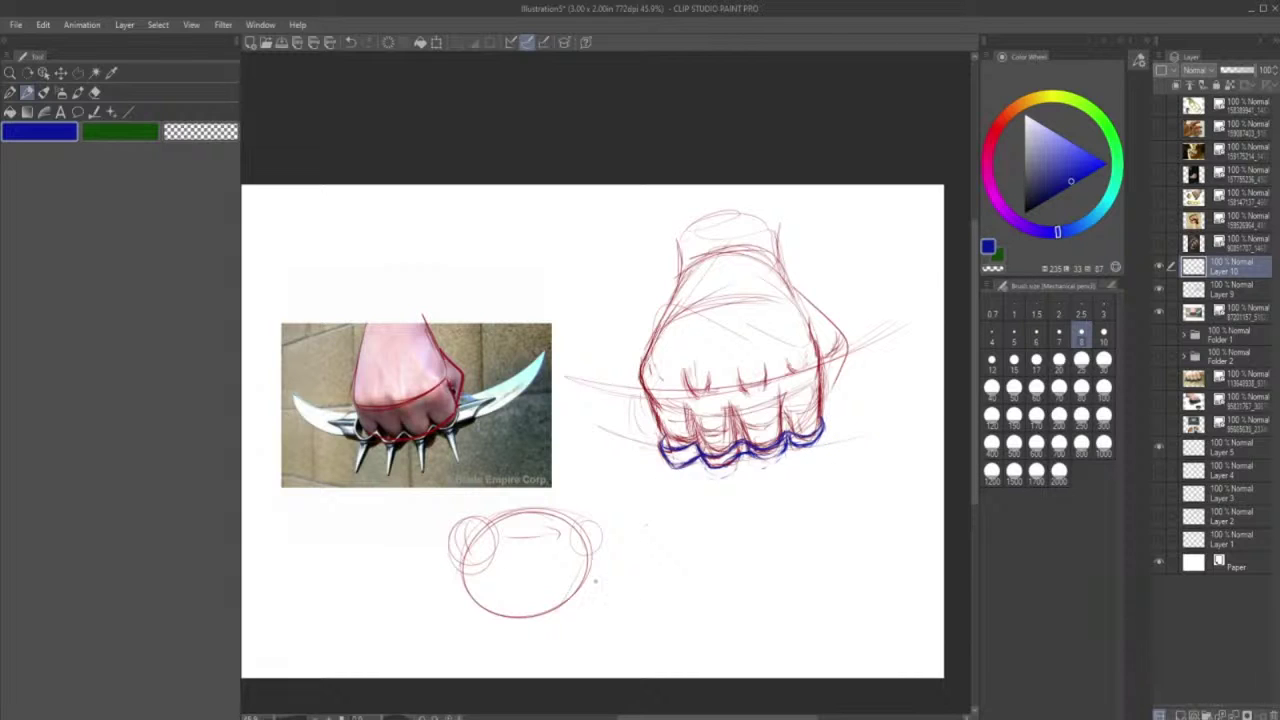
- Erase the blue outline of the fingertip farthest from the thumb and redraw the scalloped handguard band across all four fingertips
key("e")
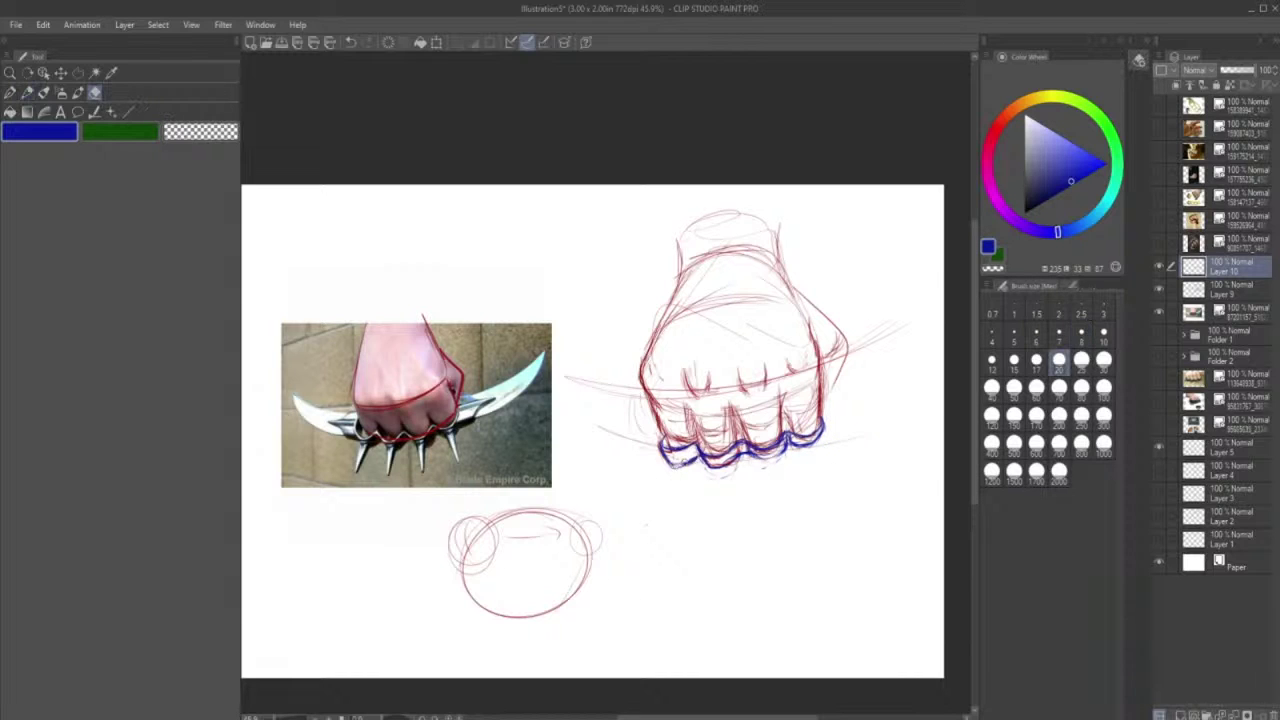
mouse_move(685, 461)
left_mouse_down()
mouse_move(667, 459)
mouse_move(687, 462)
left_mouse_up()
left_click(27, 92)
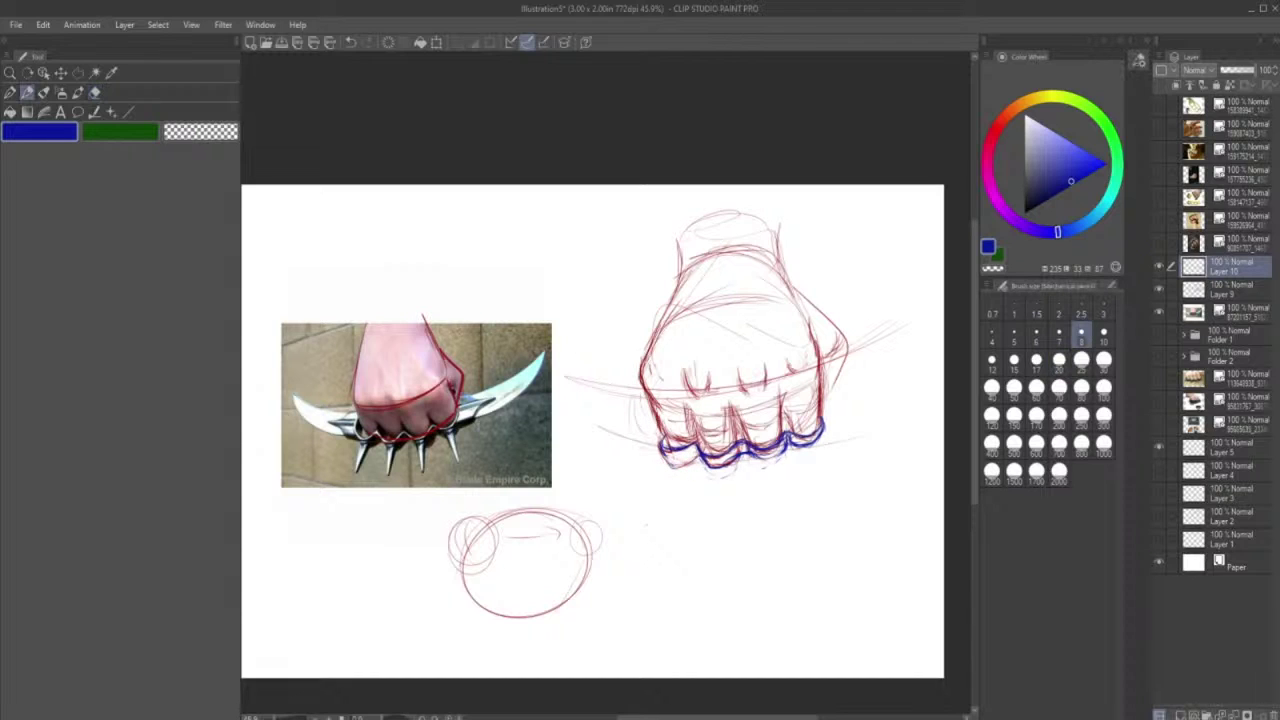
key("e")
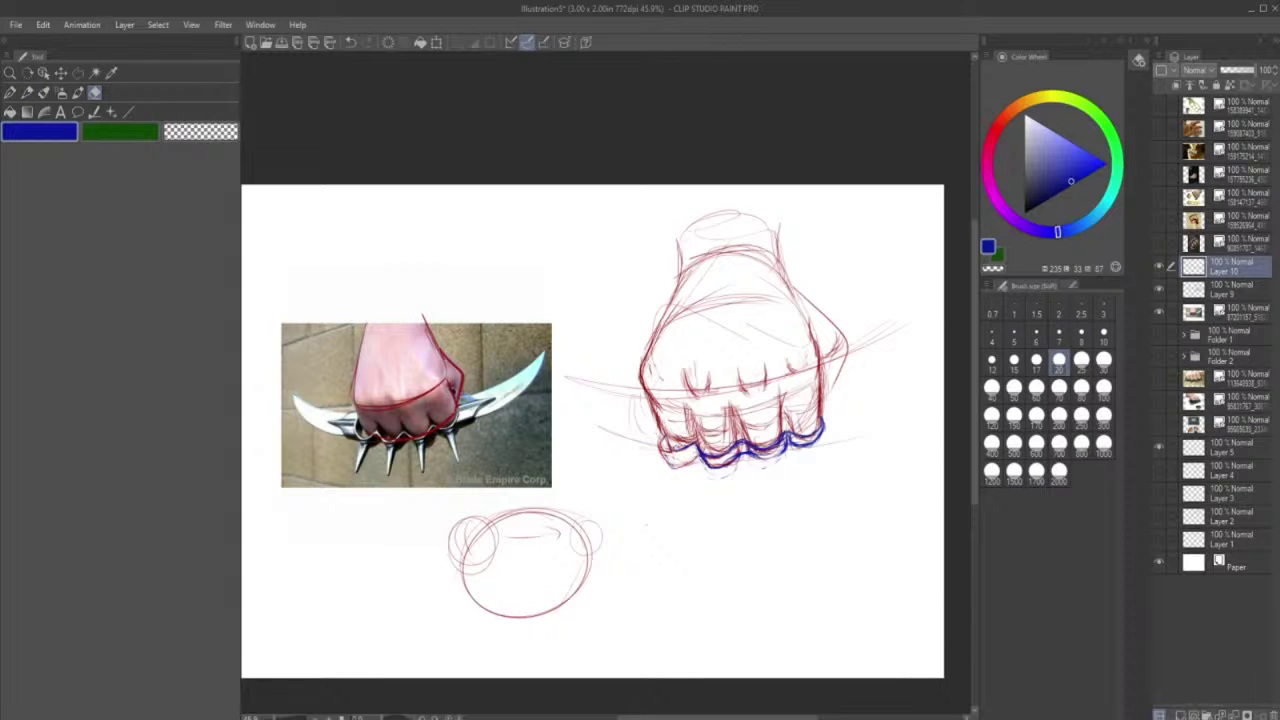
left_click(28, 93)
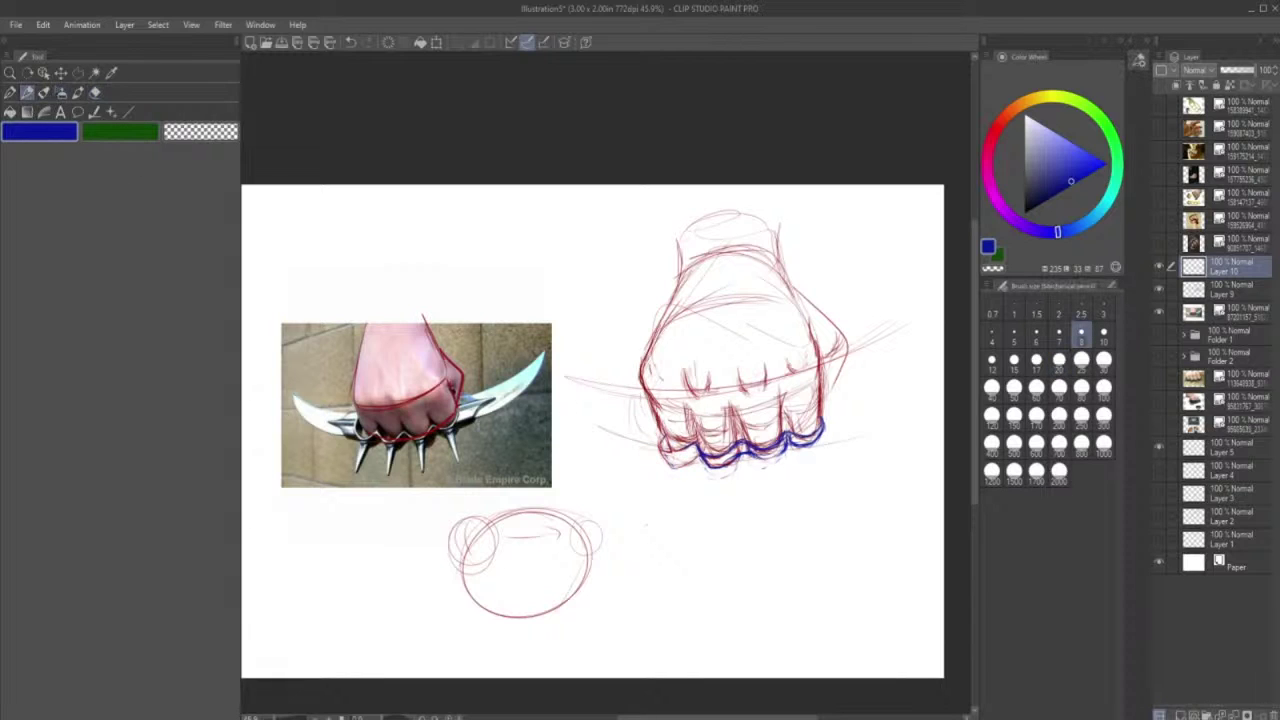
mouse_move(664, 441)
left_mouse_down()
mouse_move(660, 453)
mouse_move(677, 458)
mouse_move(689, 447)
mouse_move(663, 452)
mouse_move(674, 469)
mouse_move(697, 462)
mouse_move(696, 444)
mouse_move(662, 454)
mouse_move(695, 440)
mouse_move(680, 468)
mouse_move(711, 450)
mouse_move(735, 468)
mouse_move(819, 440)
mouse_move(811, 448)
mouse_move(825, 428)
left_mouse_up()
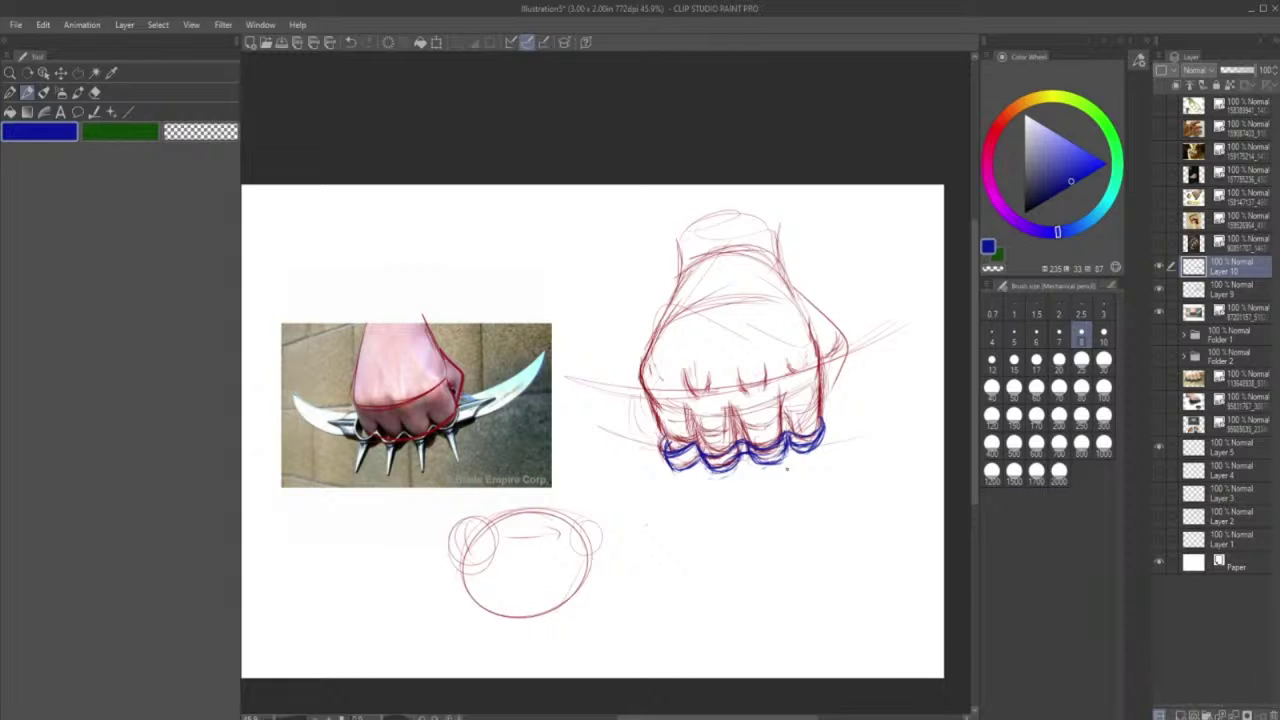
- Clean up the blue band under the middle fingers and darken its scalloped curves with the pencil
left_click(96, 92)
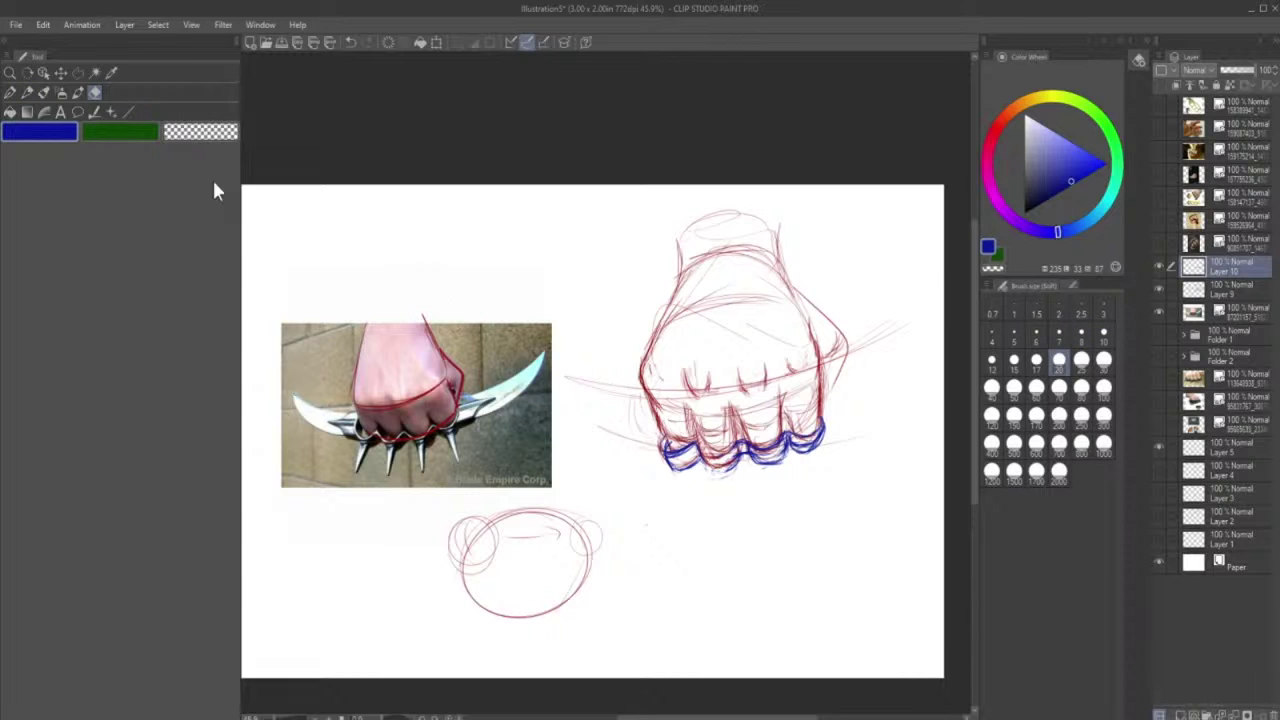
left_click(29, 93)
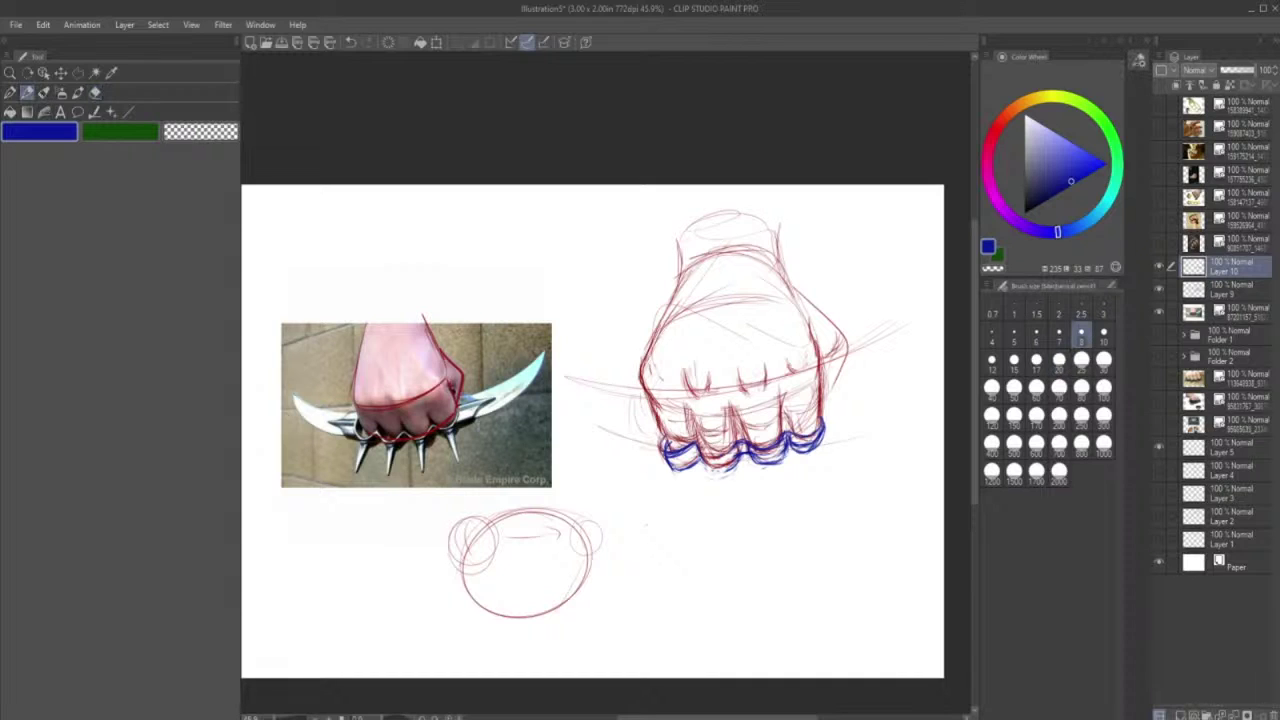
mouse_move(698, 446)
left_mouse_down()
mouse_move(722, 455)
mouse_move(736, 443)
mouse_move(715, 466)
mouse_move(740, 441)
mouse_move(713, 455)
mouse_move(802, 433)
mouse_move(818, 436)
mouse_move(808, 452)
left_mouse_up()
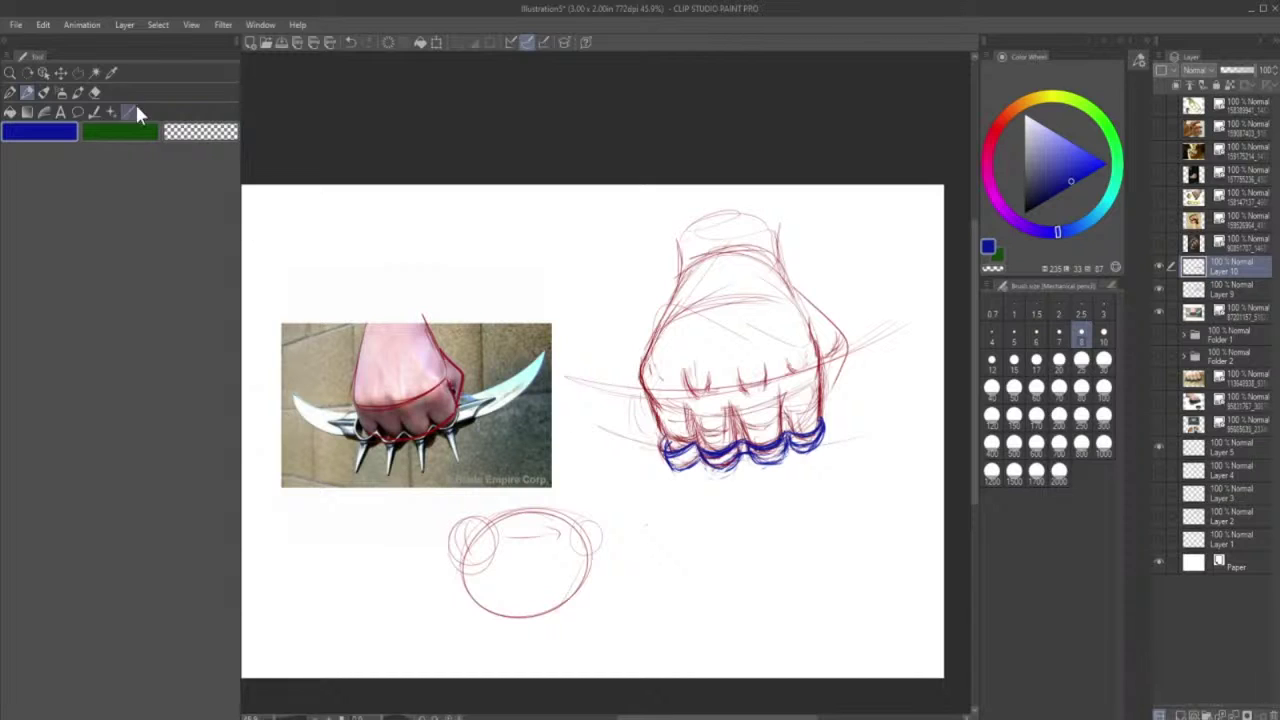
key("e")
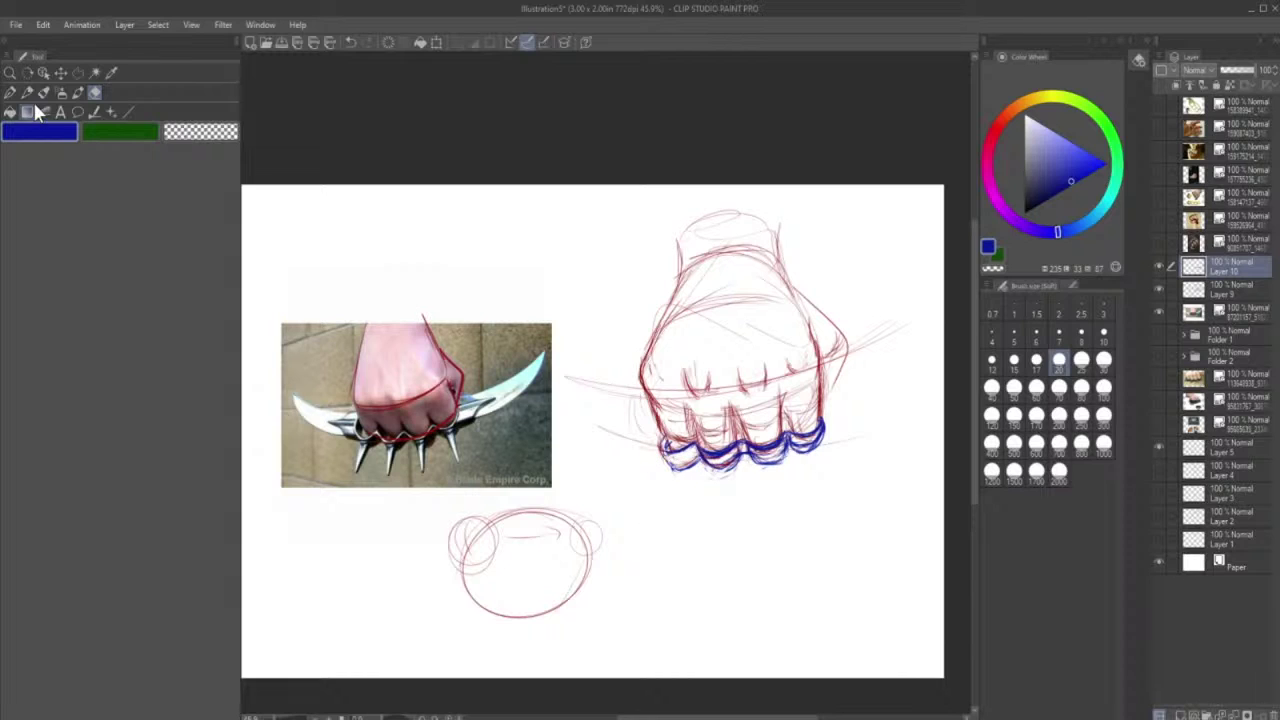
key("p")
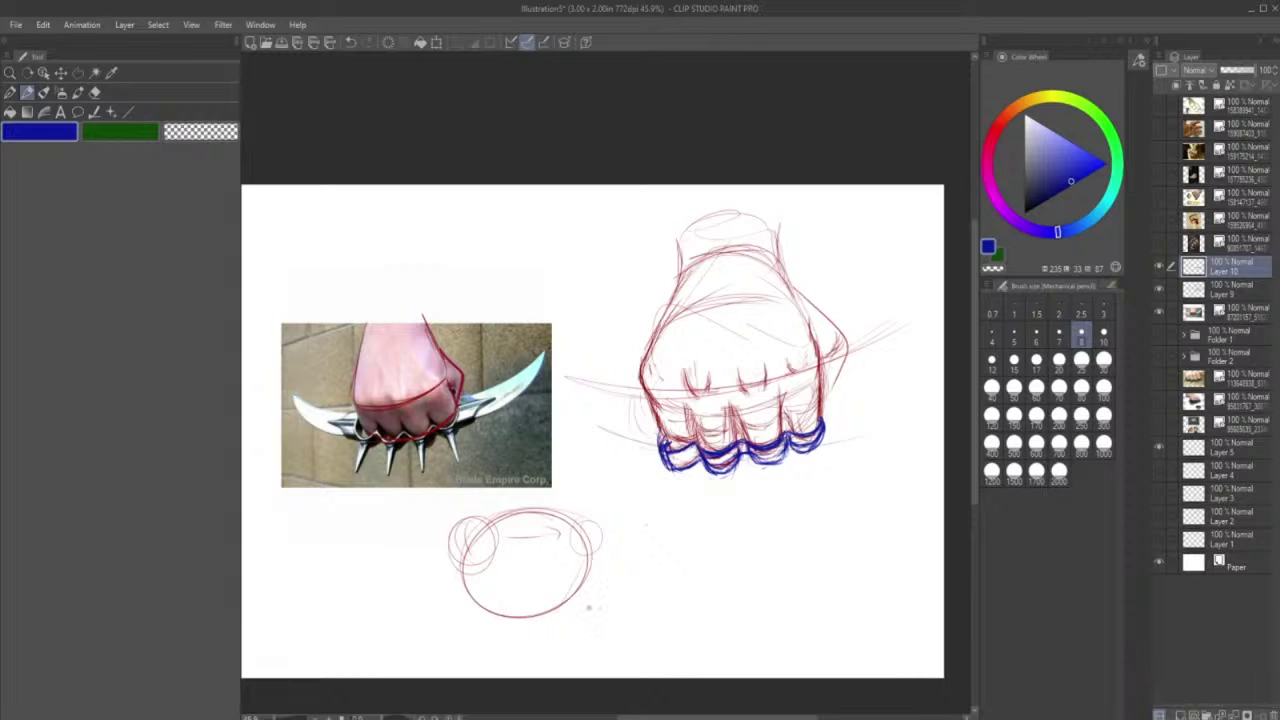
- Thicken the band's end beside the finger nearest the thumb and lightly sketch the curved blade on the opposite side of the fist
left_click(96, 94)
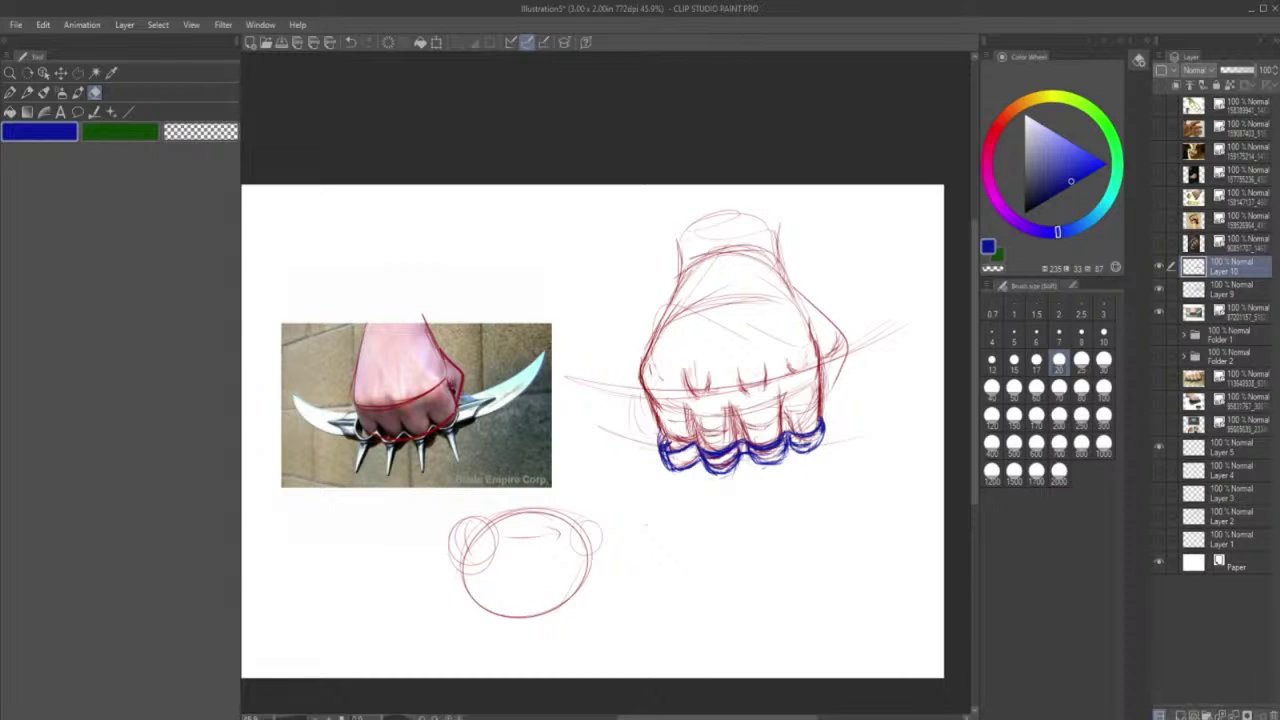
left_click(27, 92)
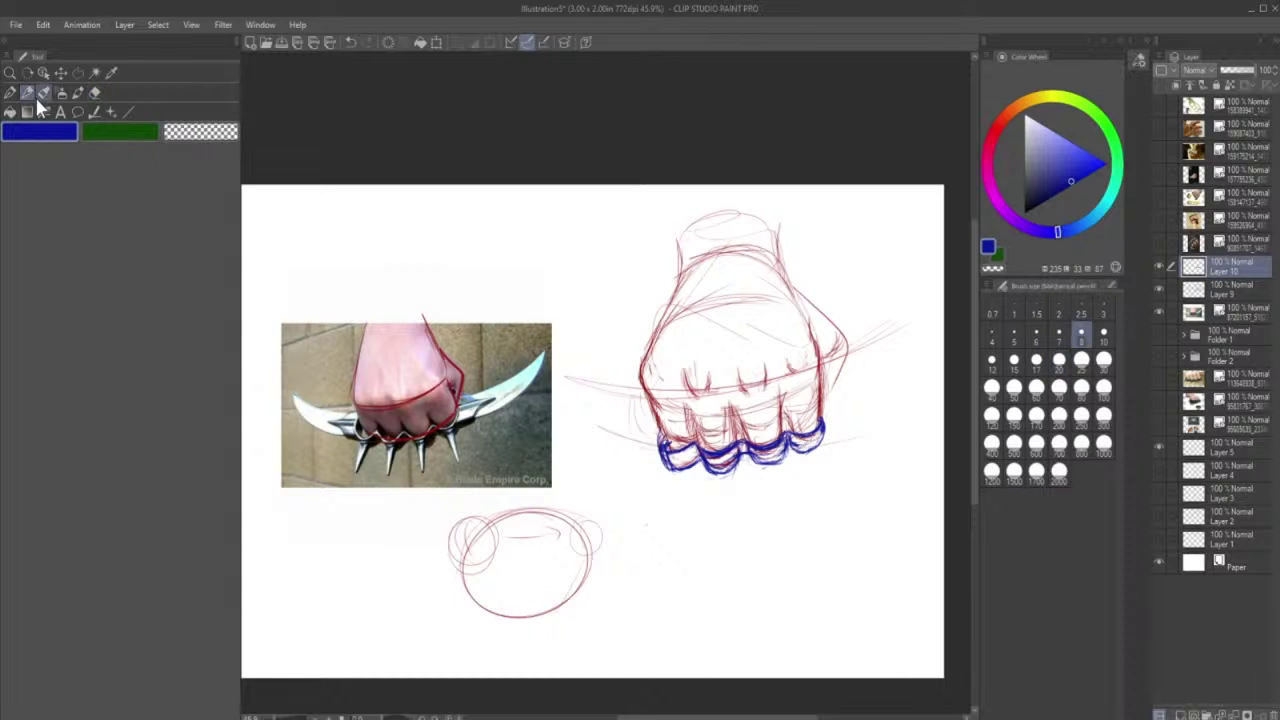
mouse_move(821, 436)
left_mouse_down()
mouse_move(793, 453)
mouse_move(823, 414)
left_mouse_up()
left_click_drag(575, 405, 601, 427)
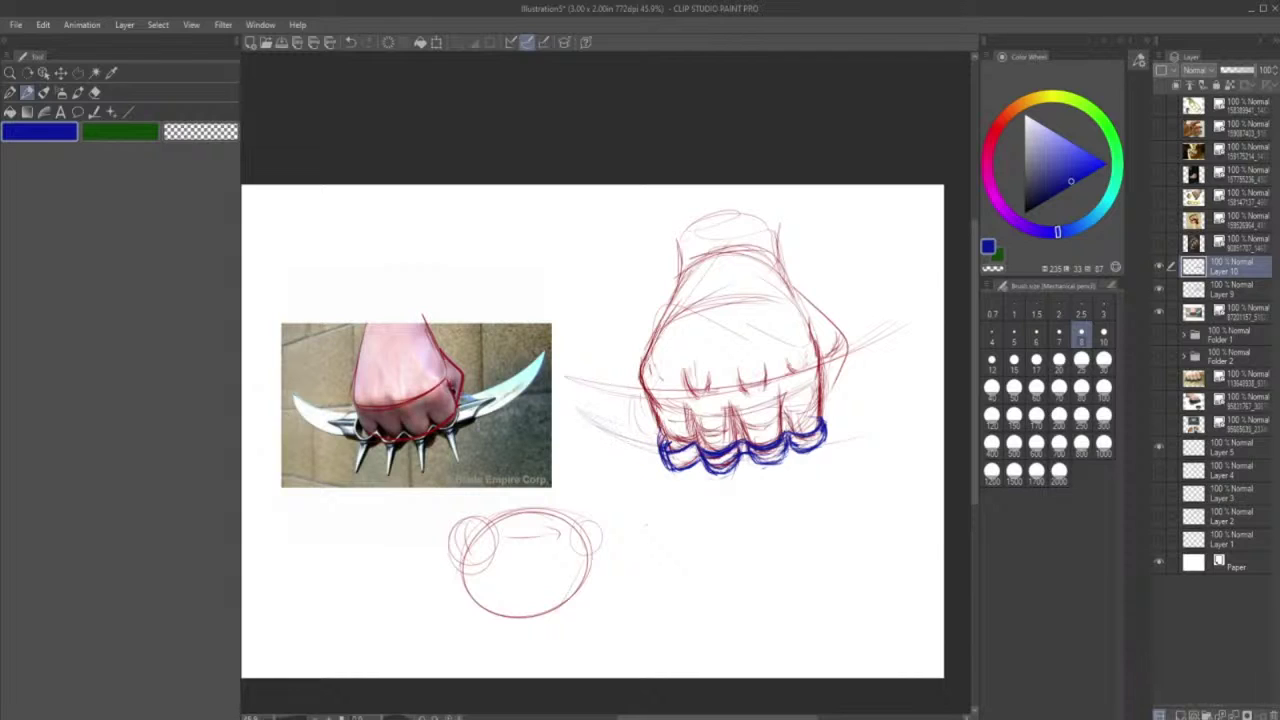
mouse_move(680, 456)
left_mouse_down()
mouse_move(665, 468)
mouse_move(660, 526)
left_mouse_up()
left_click_drag(664, 476, 660, 530)
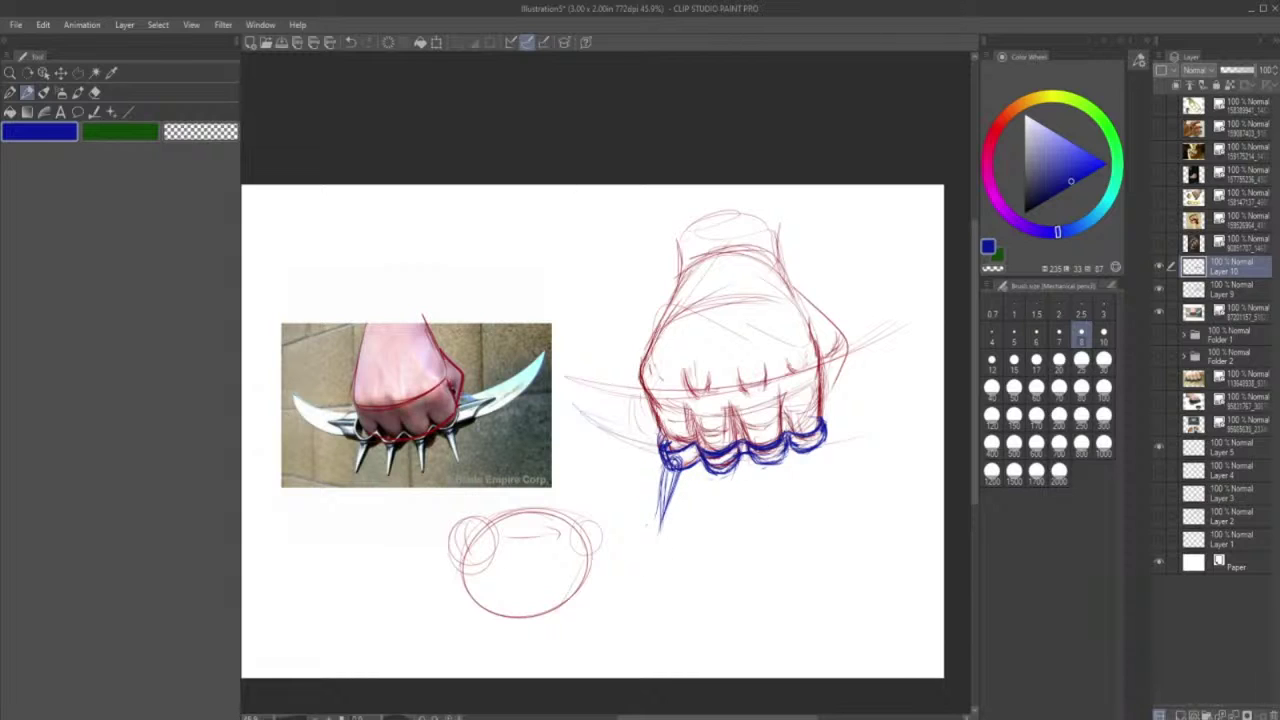
left_click(351, 42)
left_click(351, 42)
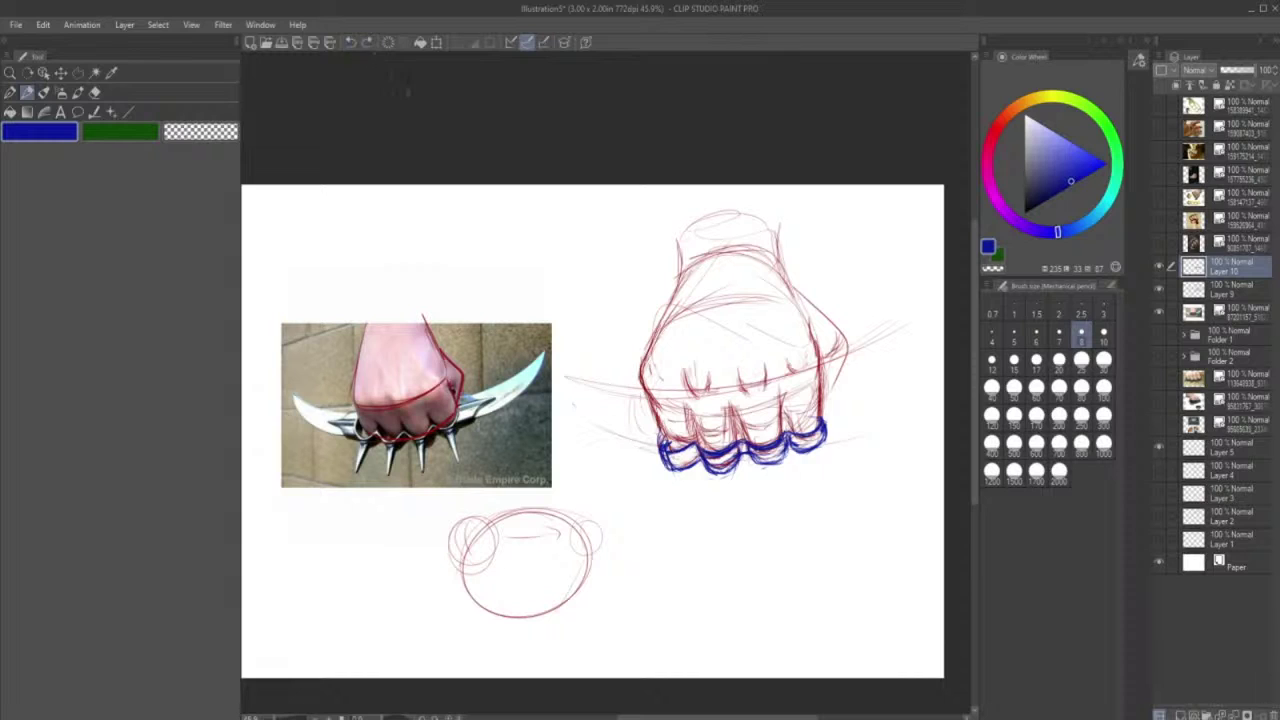
- Draw four tapering blue spikes pointing down from the band, one under each fingertip, with the outer ones angled outward
mouse_move(666, 458)
left_mouse_down()
mouse_move(683, 465)
mouse_move(657, 486)
mouse_move(650, 520)
left_mouse_up()
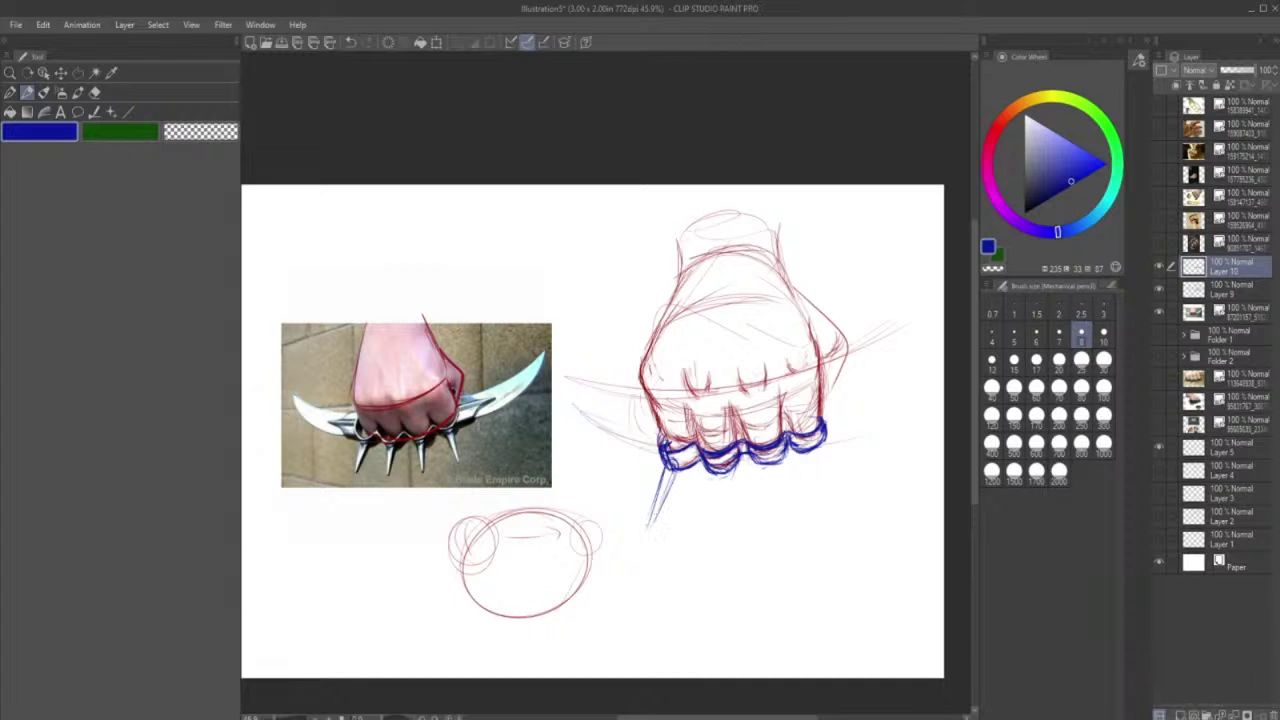
left_click_drag(716, 468, 715, 510)
left_click_drag(725, 470, 718, 522)
left_click_drag(722, 470, 716, 538)
mouse_move(764, 452)
left_mouse_down()
mouse_move(780, 454)
mouse_move(765, 459)
mouse_move(778, 462)
mouse_move(780, 522)
mouse_move(773, 473)
mouse_move(766, 498)
mouse_move(778, 524)
left_mouse_up()
left_click_drag(774, 480, 778, 532)
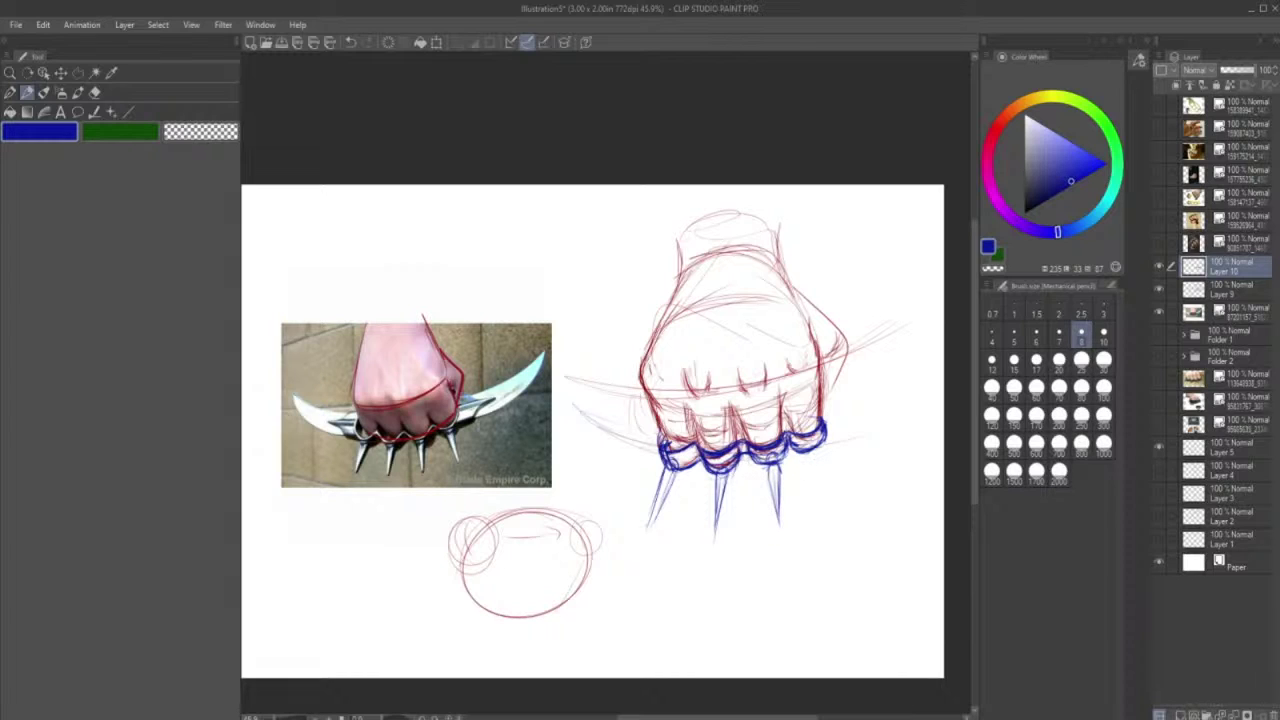
mouse_move(810, 442)
left_mouse_down()
mouse_move(826, 512)
mouse_move(818, 460)
mouse_move(856, 510)
mouse_move(828, 452)
mouse_move(850, 500)
mouse_move(814, 464)
mouse_move(849, 502)
left_mouse_up()
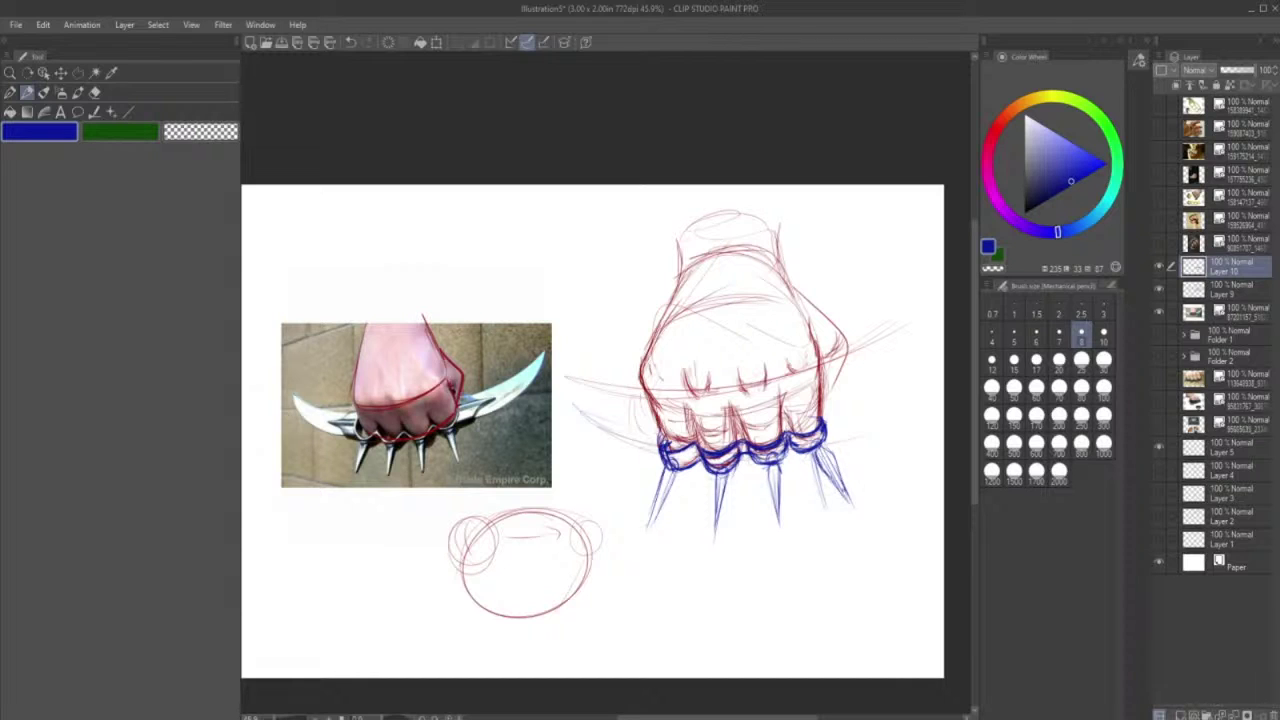
- Darken the outlines of the four blue spikes below the knuckle band with additional pencil strokes
left_click_drag(818, 444, 844, 494)
left_click_drag(814, 450, 824, 478)
left_click_drag(815, 451, 841, 503)
left_click_drag(780, 464, 774, 516)
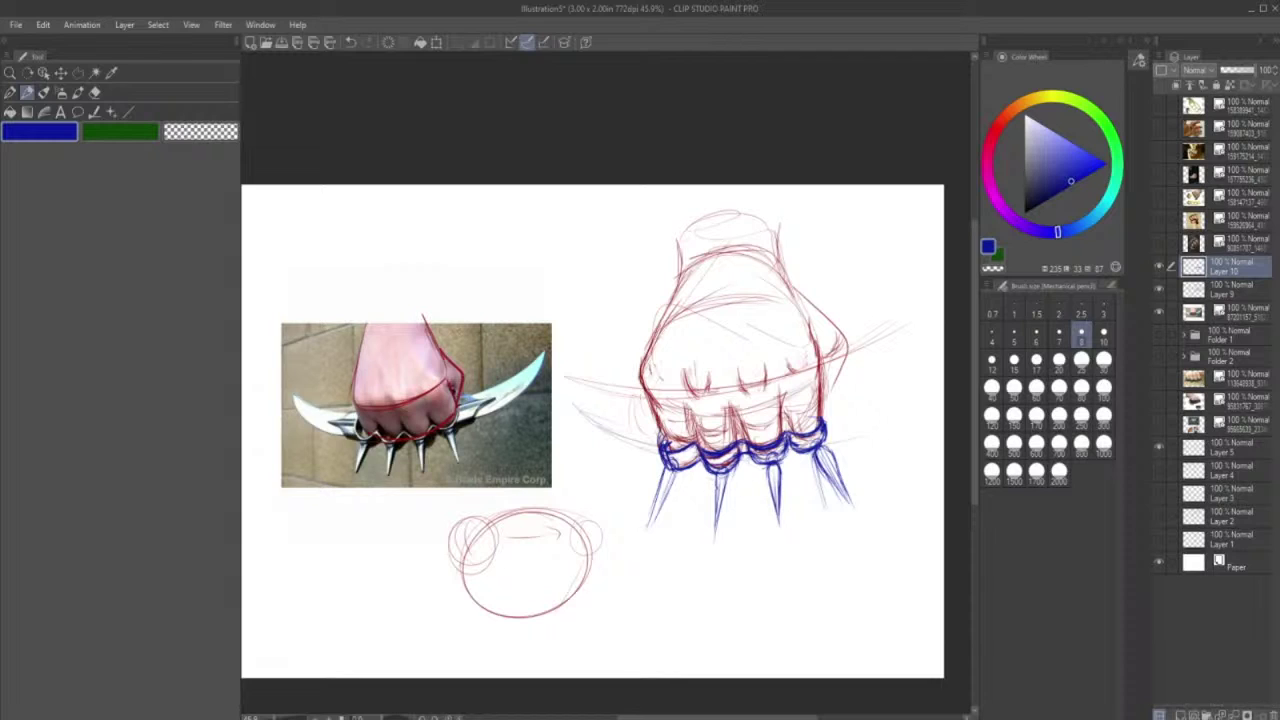
left_click_drag(726, 466, 714, 528)
left_click_drag(670, 466, 646, 526)
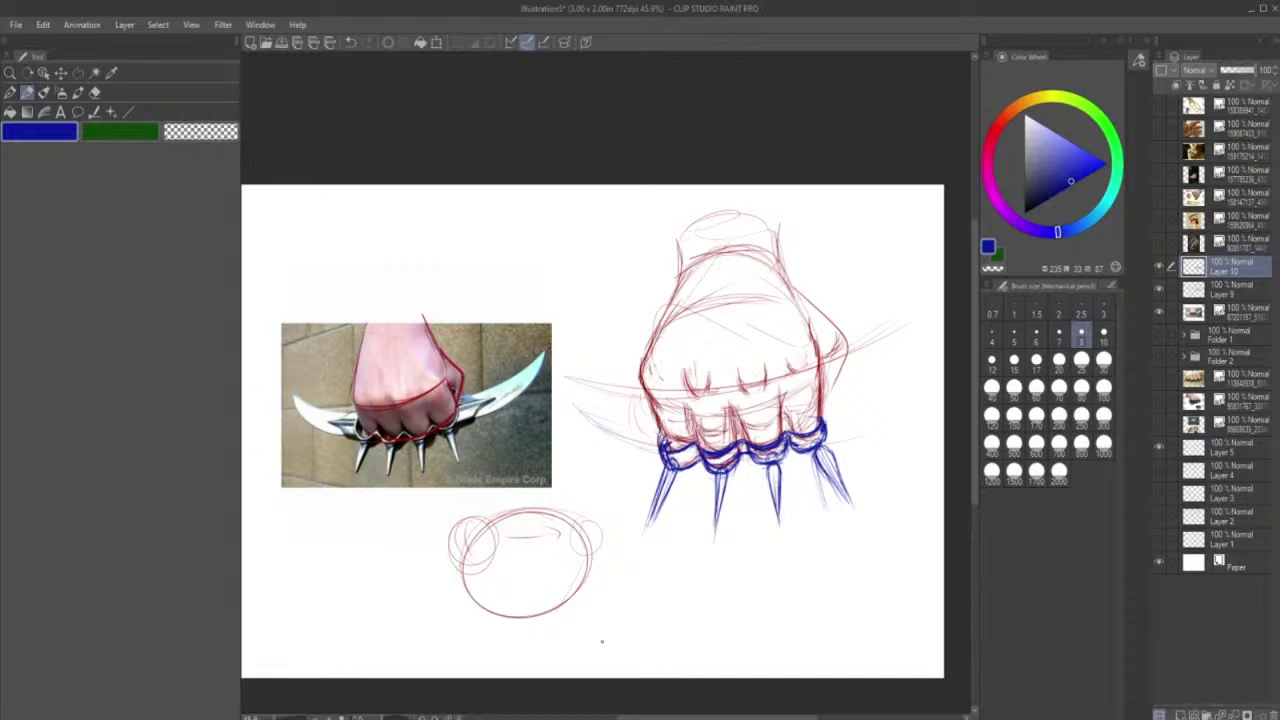
- Transform the blue weapon drawing on Layer 10, nudging it slightly upward against the fist
left_click(436, 43)
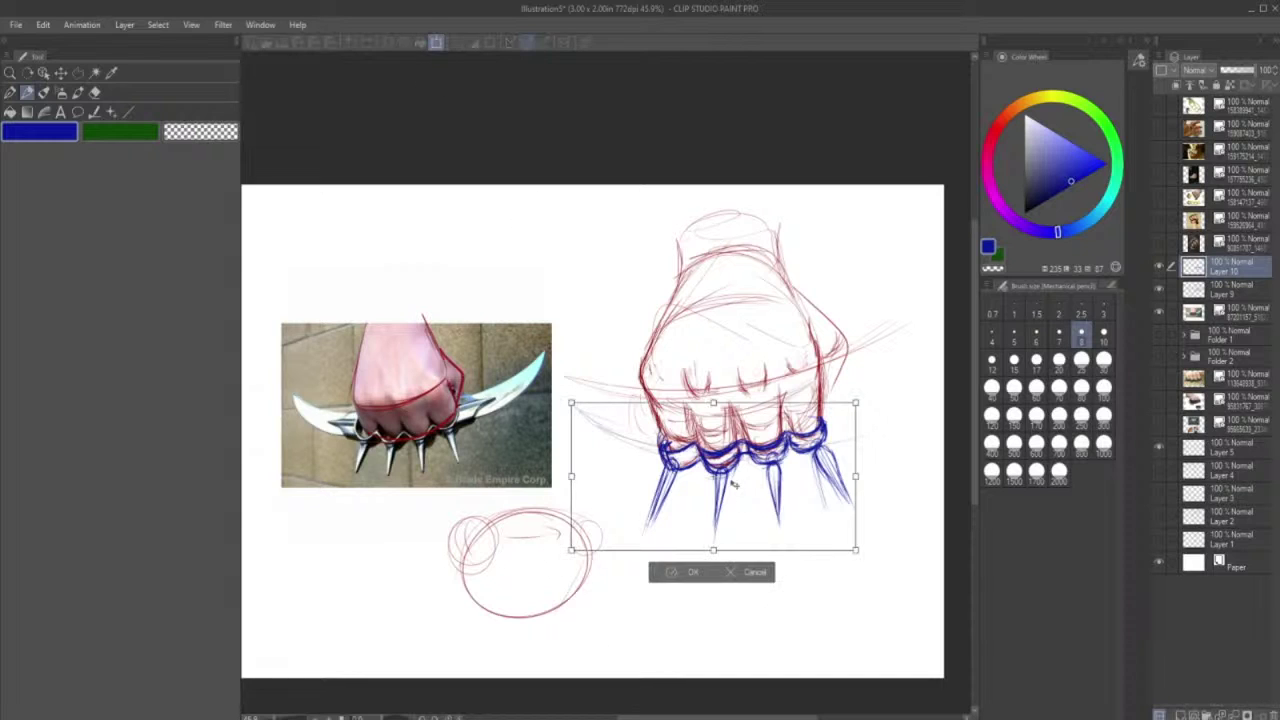
mouse_move(735, 492)
left_mouse_down()
mouse_move(732, 482)
mouse_move(750, 494)
left_mouse_up()
left_click(672, 565)
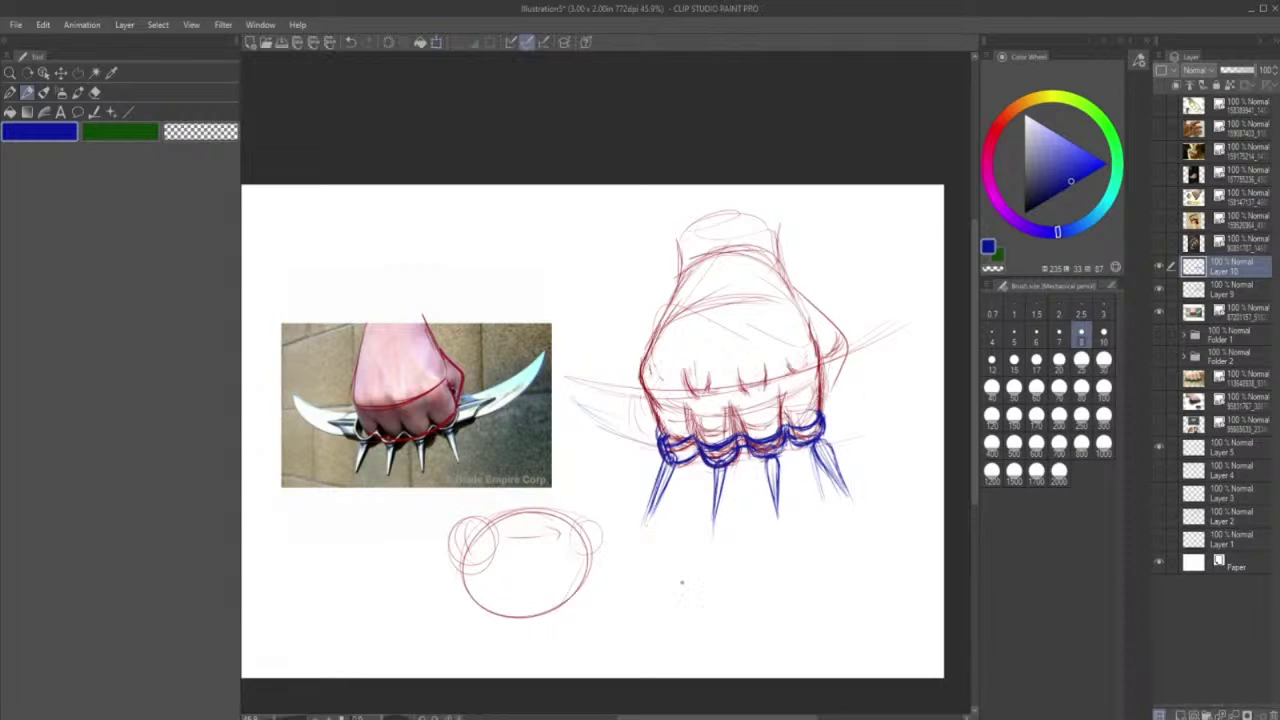
- On Layer 9, sketch the fingertip edges in dark red just below the blue knuckle band
left_click(1212, 293)
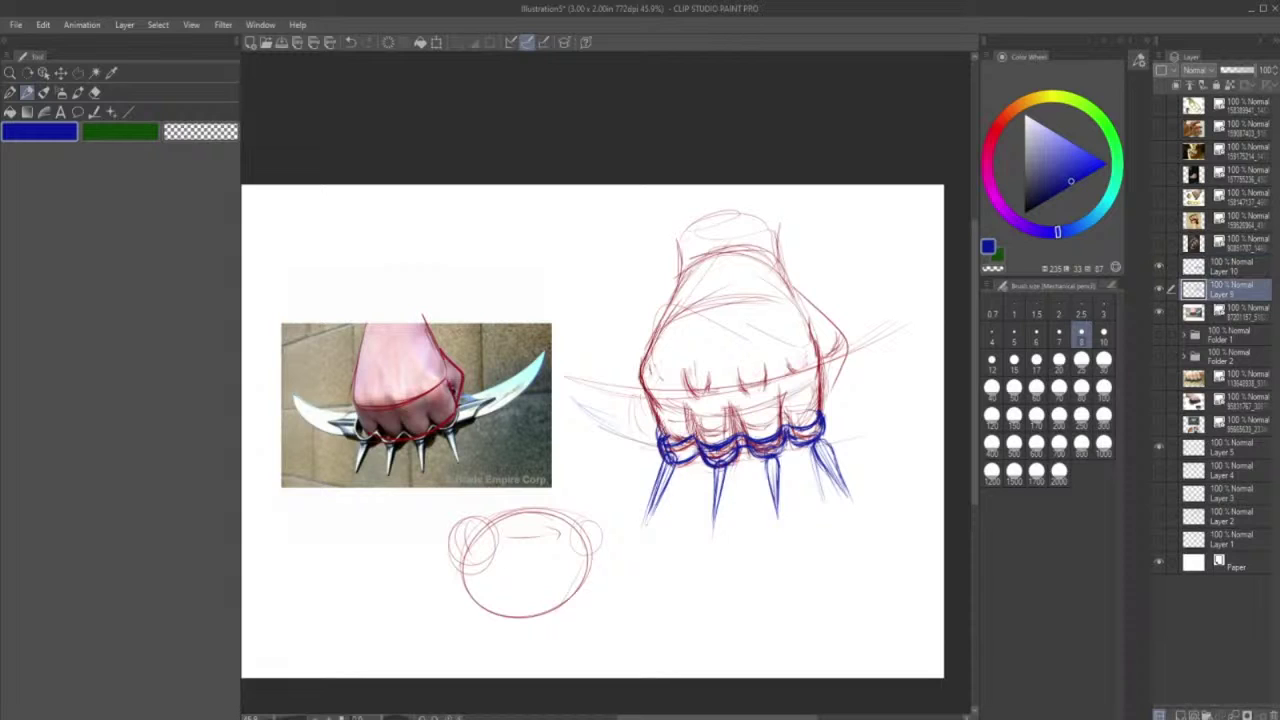
left_click(96, 92)
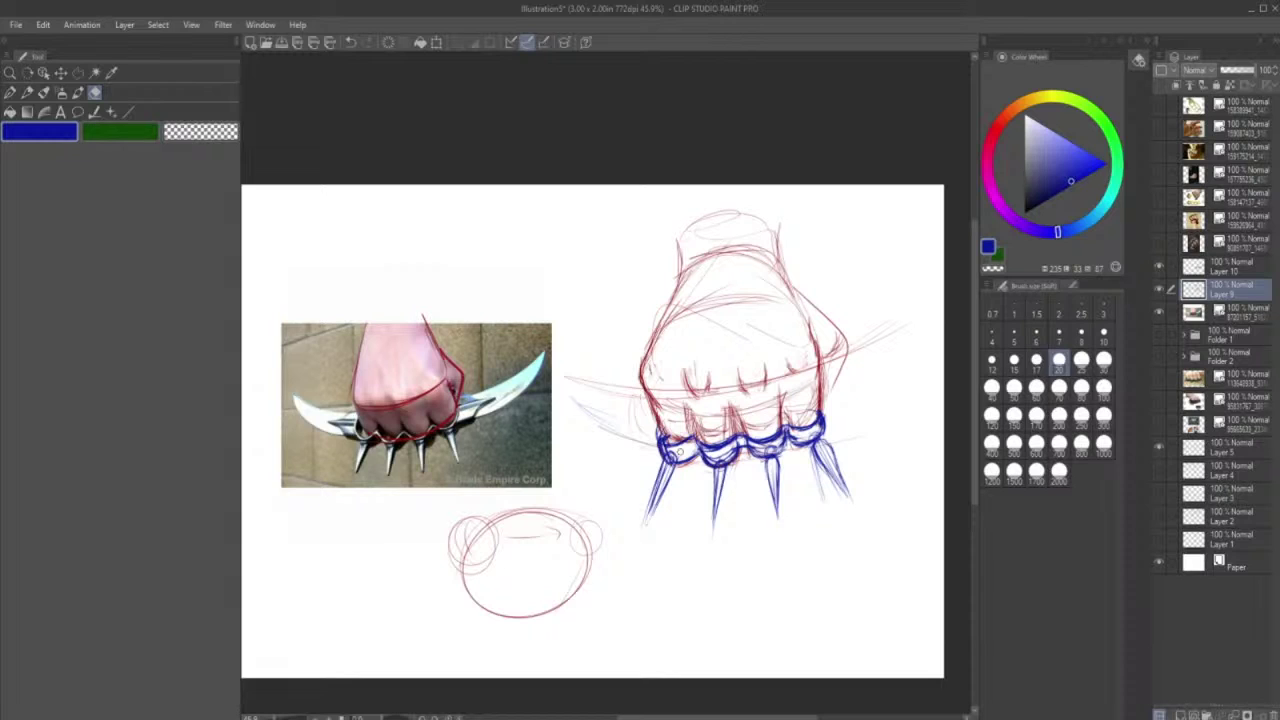
left_click(27, 91)
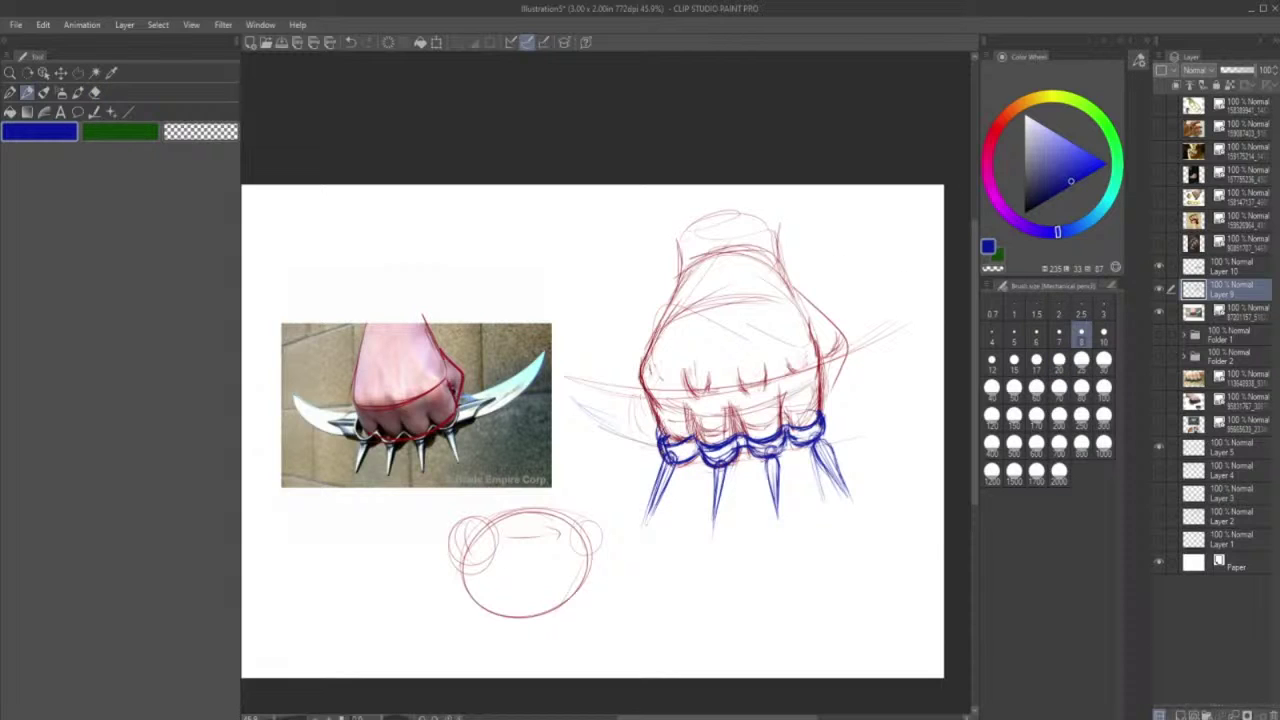
left_click(996, 128)
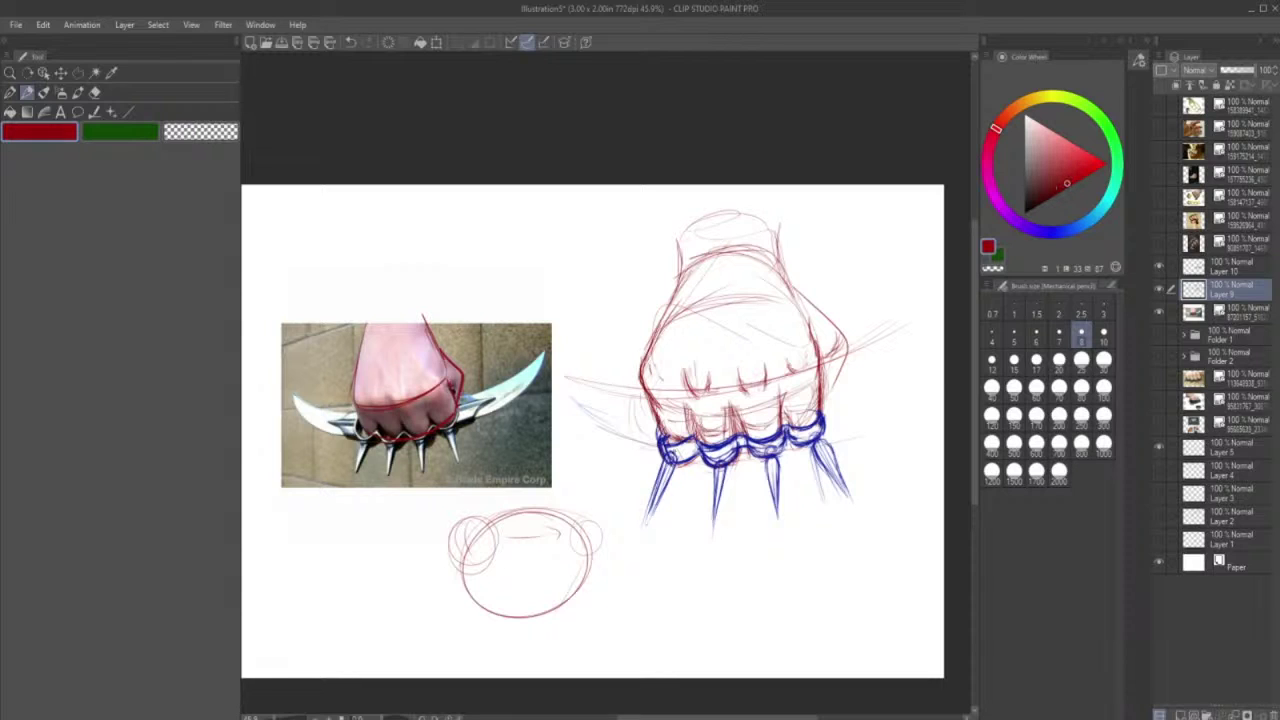
mouse_move(679, 463)
left_mouse_down()
mouse_move(738, 476)
mouse_move(786, 443)
mouse_move(799, 450)
left_mouse_up()
left_click_drag(797, 448, 806, 452)
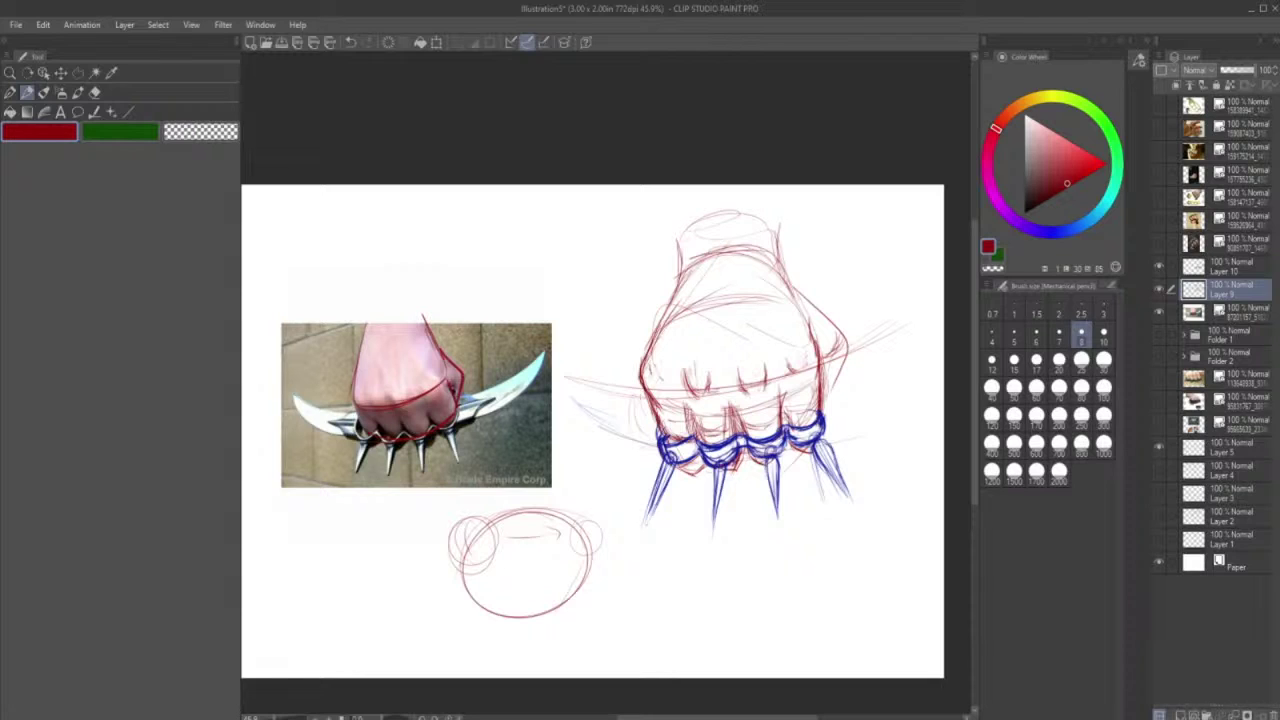
- Return to Layer 10, sample the knuckle band's blue, and erase the heavy lines at the band's right end
left_click(95, 92)
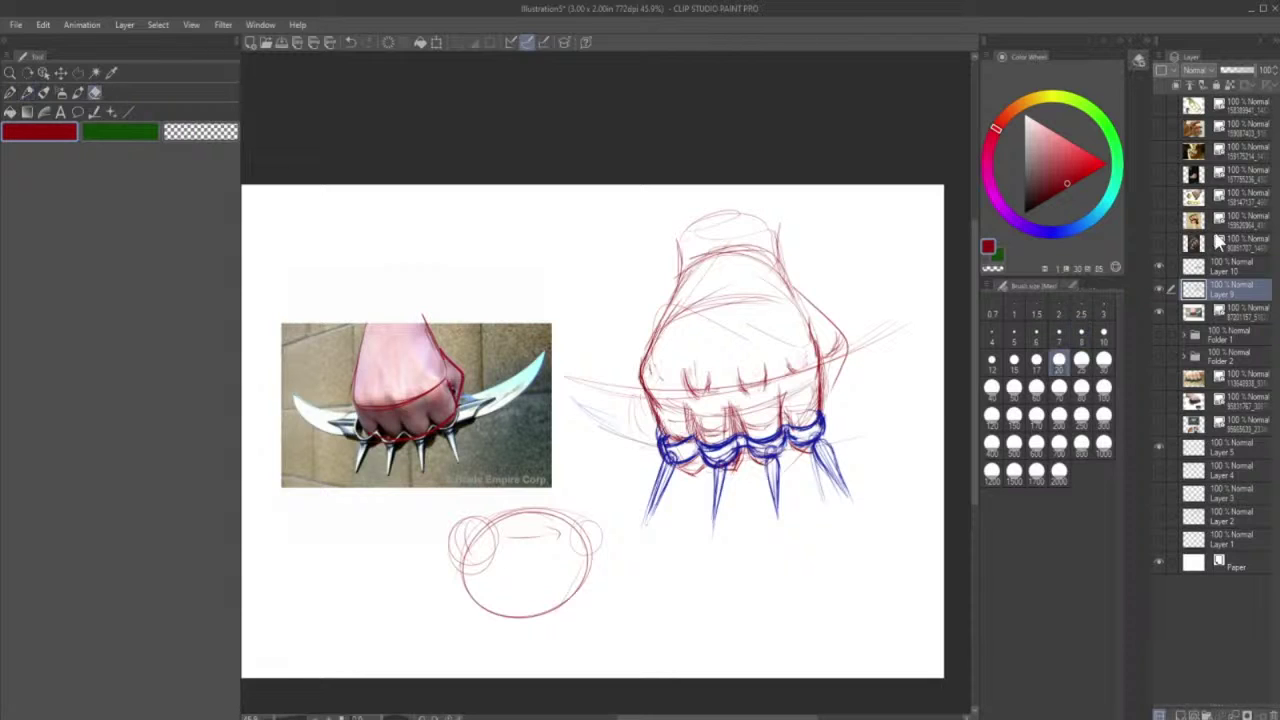
left_click(1221, 261)
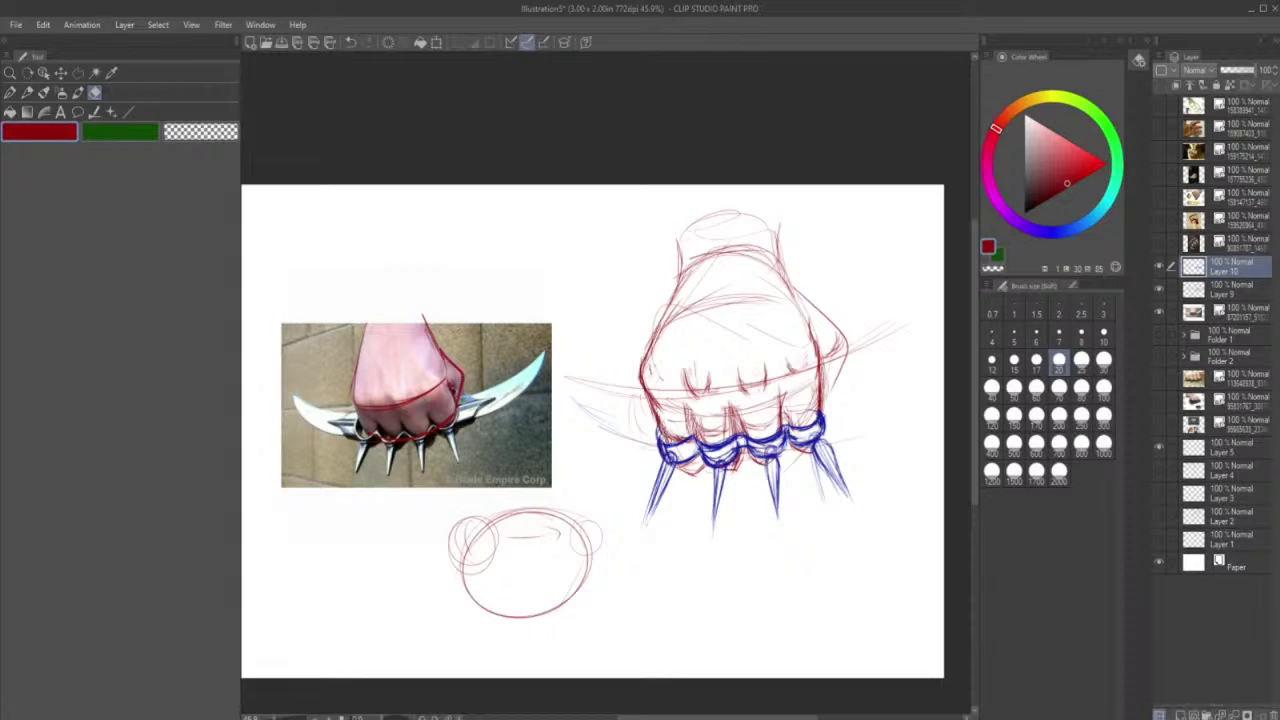
left_click(28, 91)
left_click(806, 430, "alt")
left_click(806, 432, "alt")
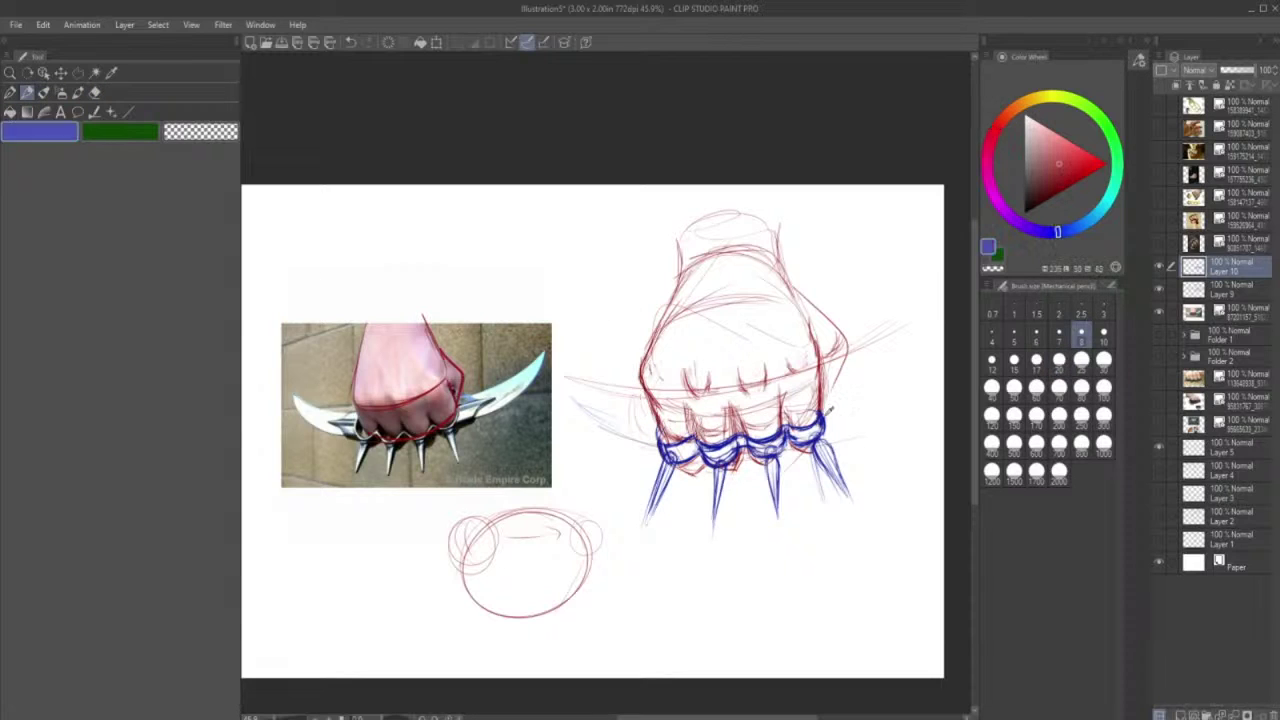
left_click(806, 434, "alt")
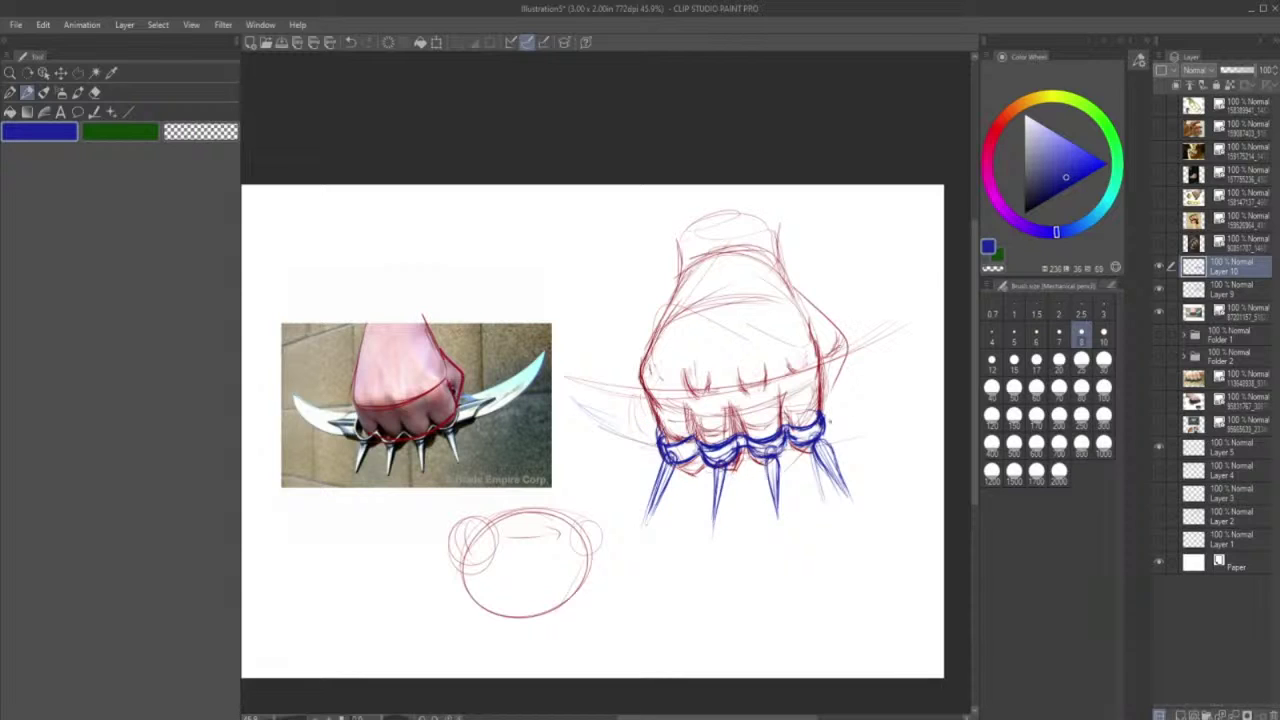
left_click(95, 92)
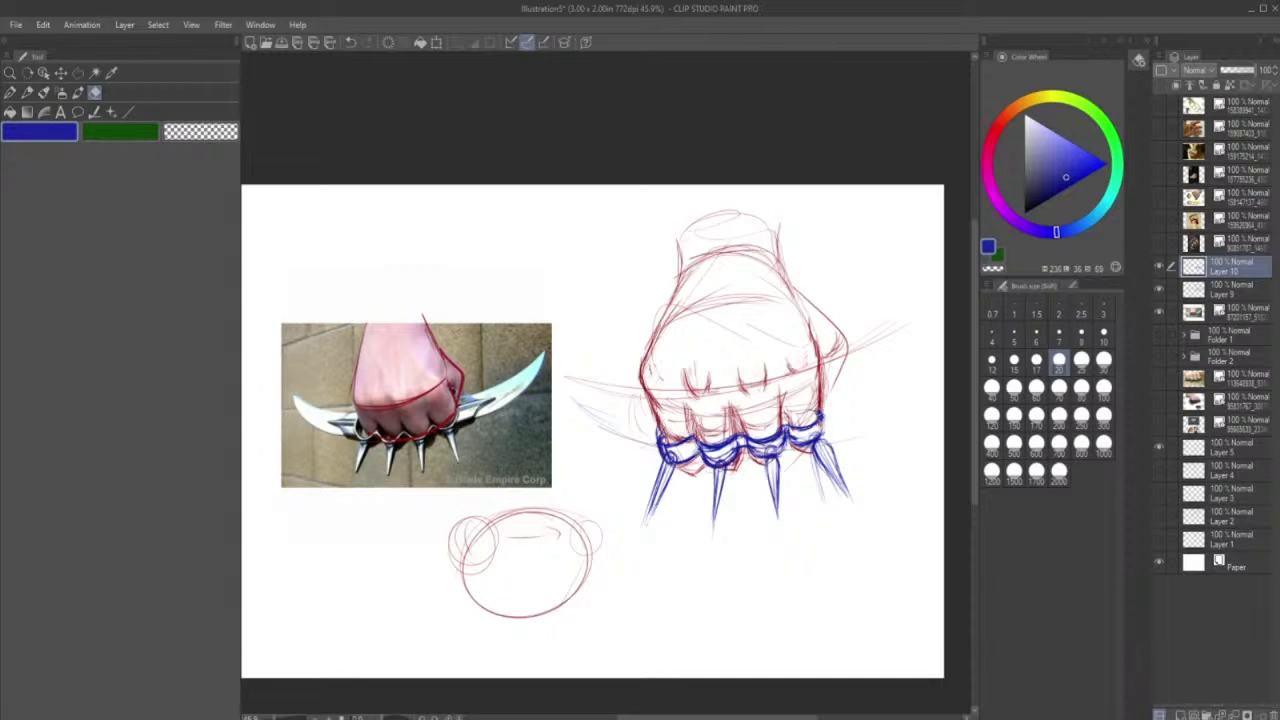
left_click(27, 92)
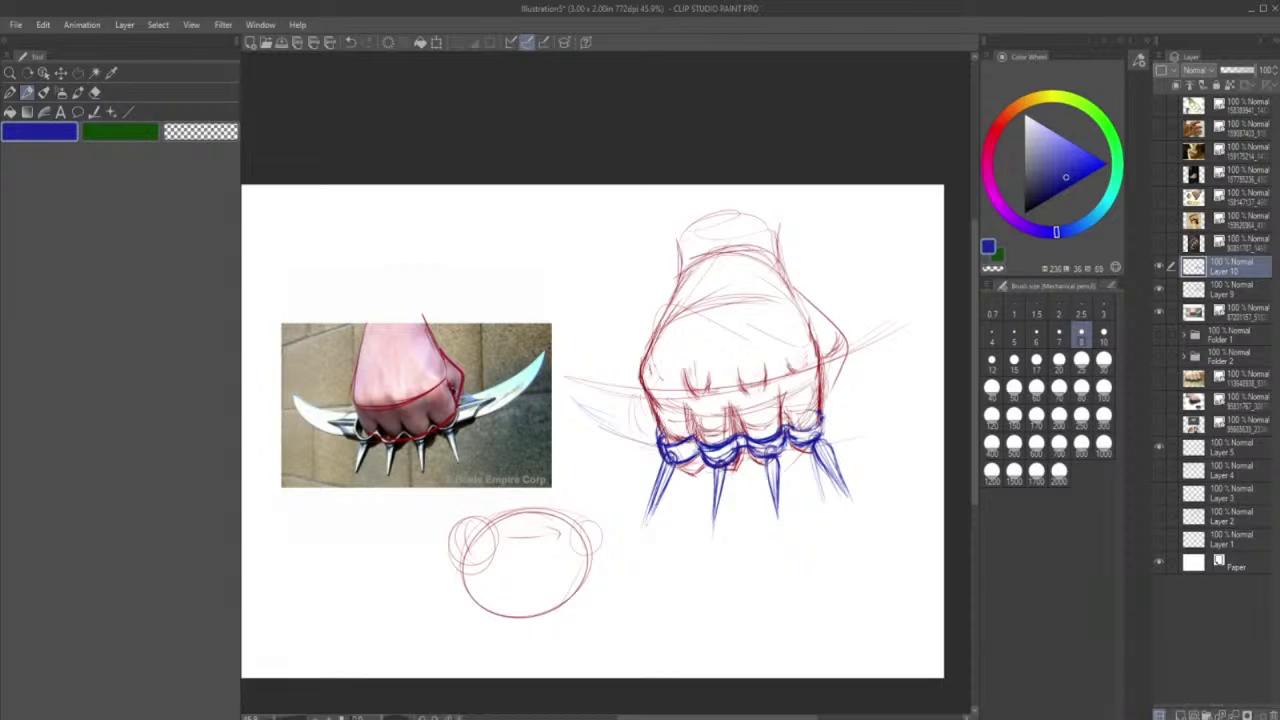
- Redraw the right end of the blue knuckle band, reinforce its contours, and lengthen the rightmost spike
left_click_drag(817, 411, 825, 433)
left_click_drag(841, 484, 860, 522)
left_click_drag(679, 453, 695, 444)
left_click_drag(755, 449, 823, 439)
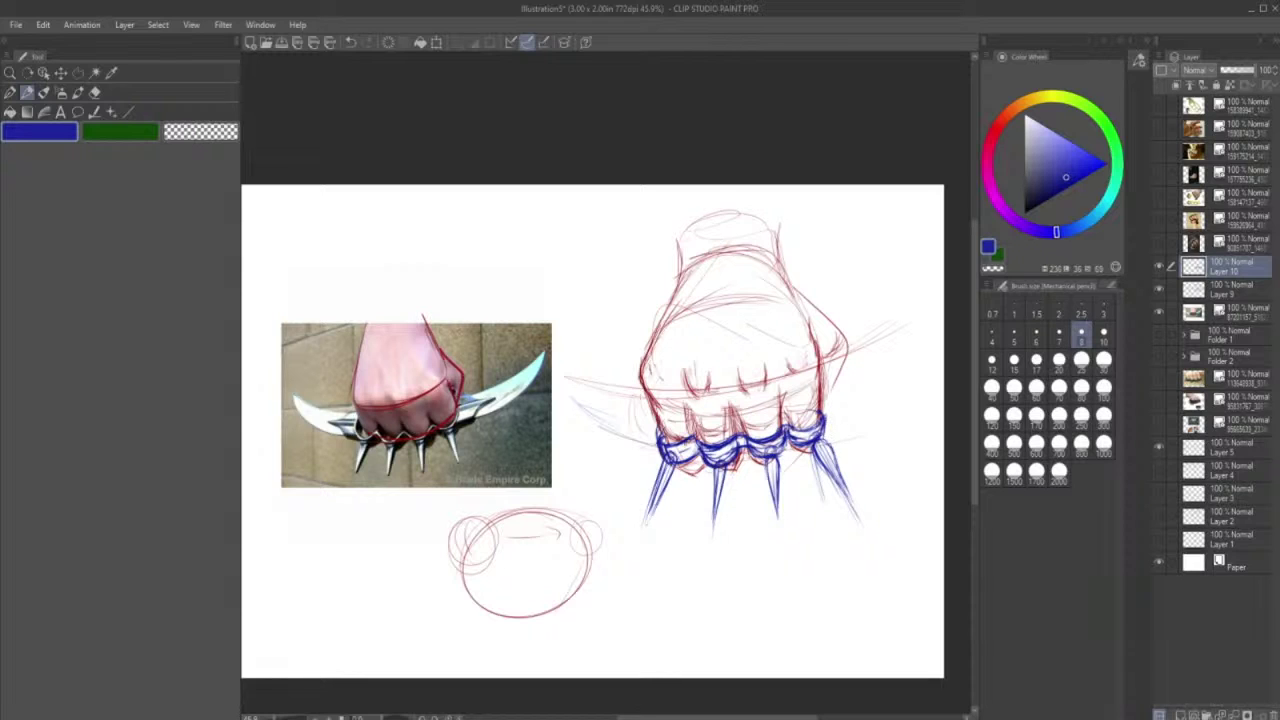
left_click_drag(679, 453, 697, 449)
mouse_move(780, 452)
left_mouse_down()
mouse_move(811, 445)
mouse_move(815, 426)
mouse_move(820, 437)
left_mouse_up()
- Extend the blue spikes downward with longer, tapering pencil strokes
mouse_move(722, 441)
left_mouse_down()
mouse_move(670, 451)
mouse_move(648, 530)
left_mouse_up()
left_click_drag(667, 458, 641, 540)
left_click_drag(718, 482, 708, 576)
left_click_drag(782, 498, 779, 546)
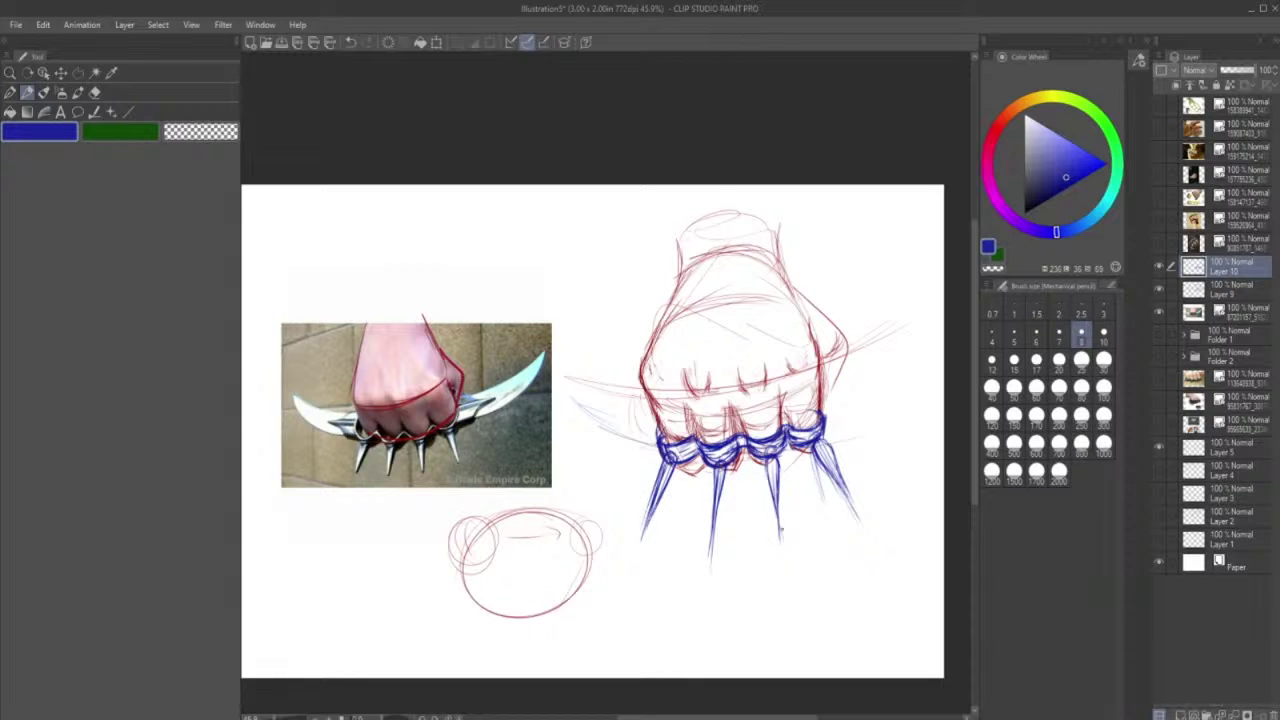
left_click_drag(783, 502, 778, 548)
left_click_drag(837, 480, 858, 510)
left_click(1059, 387)
mouse_move(666, 549)
left_mouse_down()
mouse_move(707, 552)
mouse_move(872, 522)
left_mouse_up()
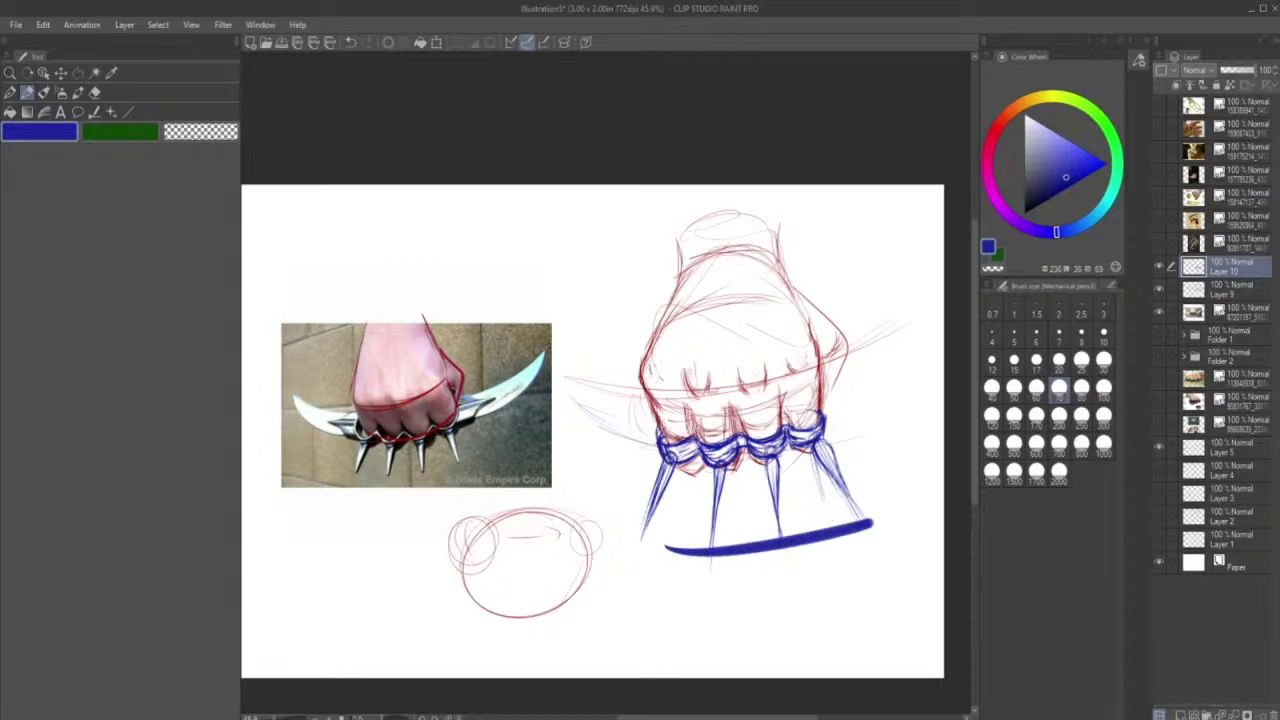
left_click(350, 42)
- Trim the tips of the four blue spikes along an arc with the eraser at size 150
left_click(95, 93)
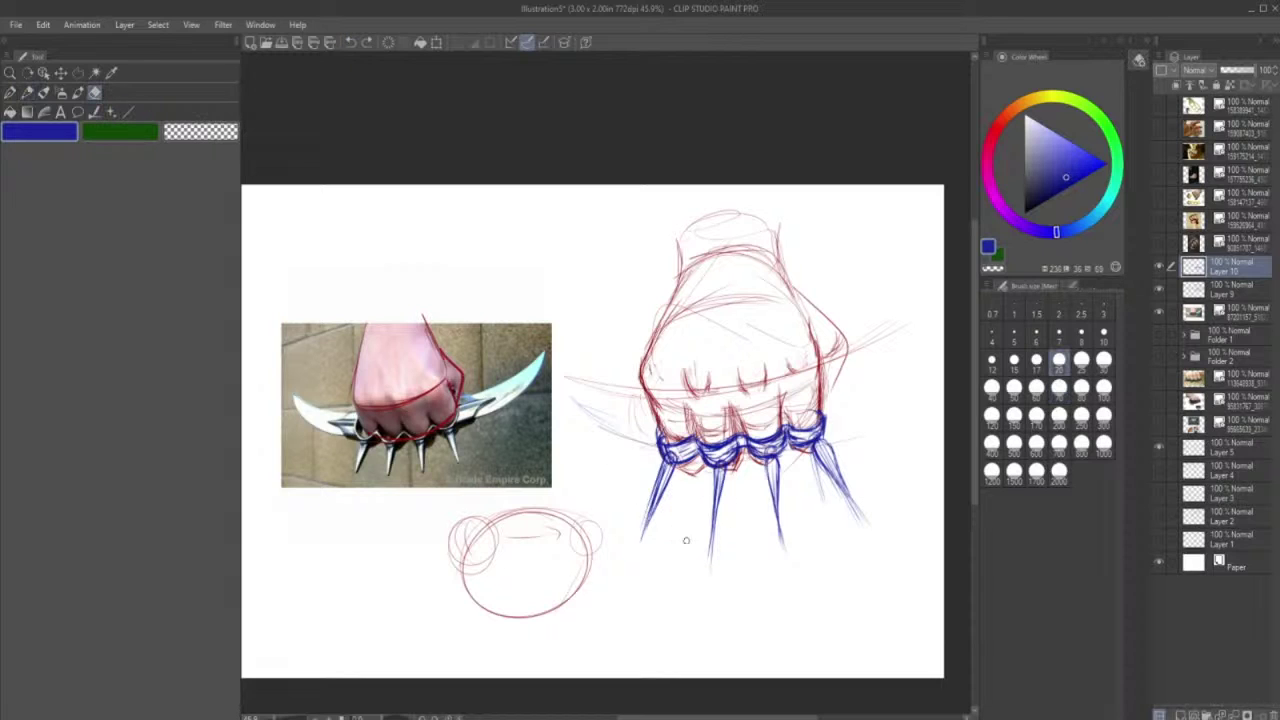
left_click(1014, 415)
left_click_drag(638, 539, 835, 535)
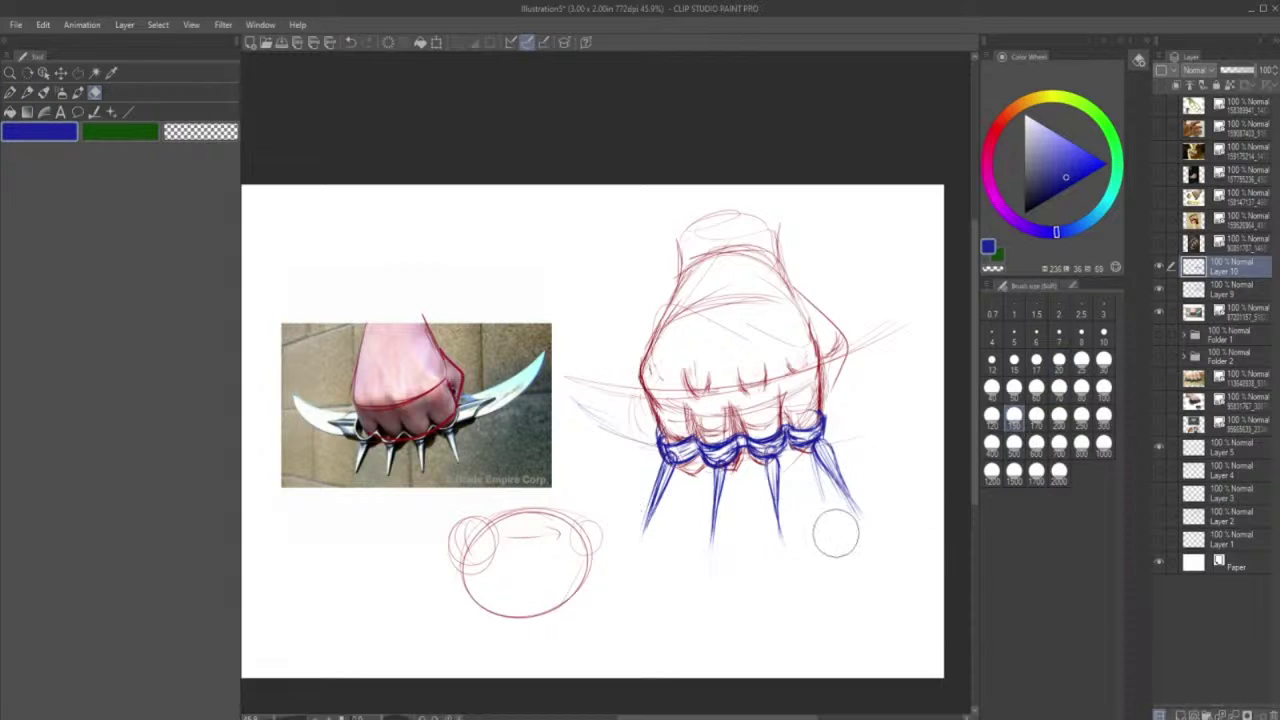
left_click_drag(632, 544, 859, 530)
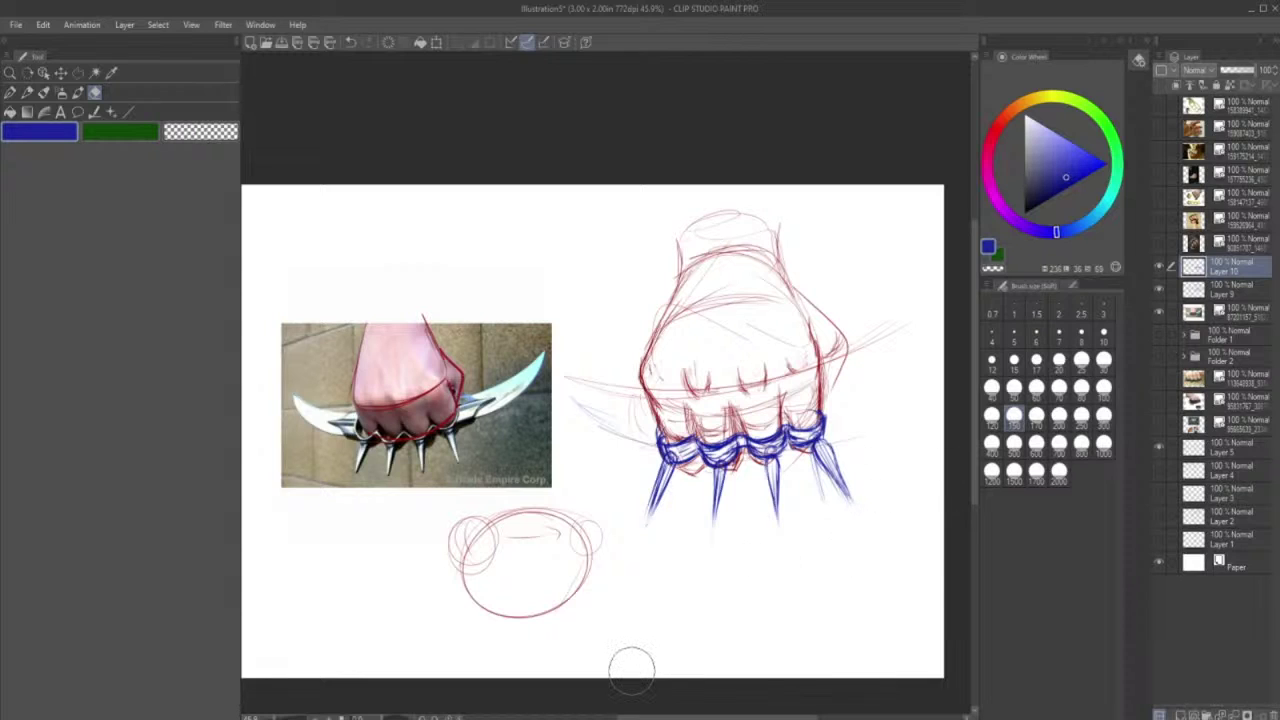
- Retrace the sides and sharpen the tips of the blue spikes with the pencil at size 7
left_click(27, 92)
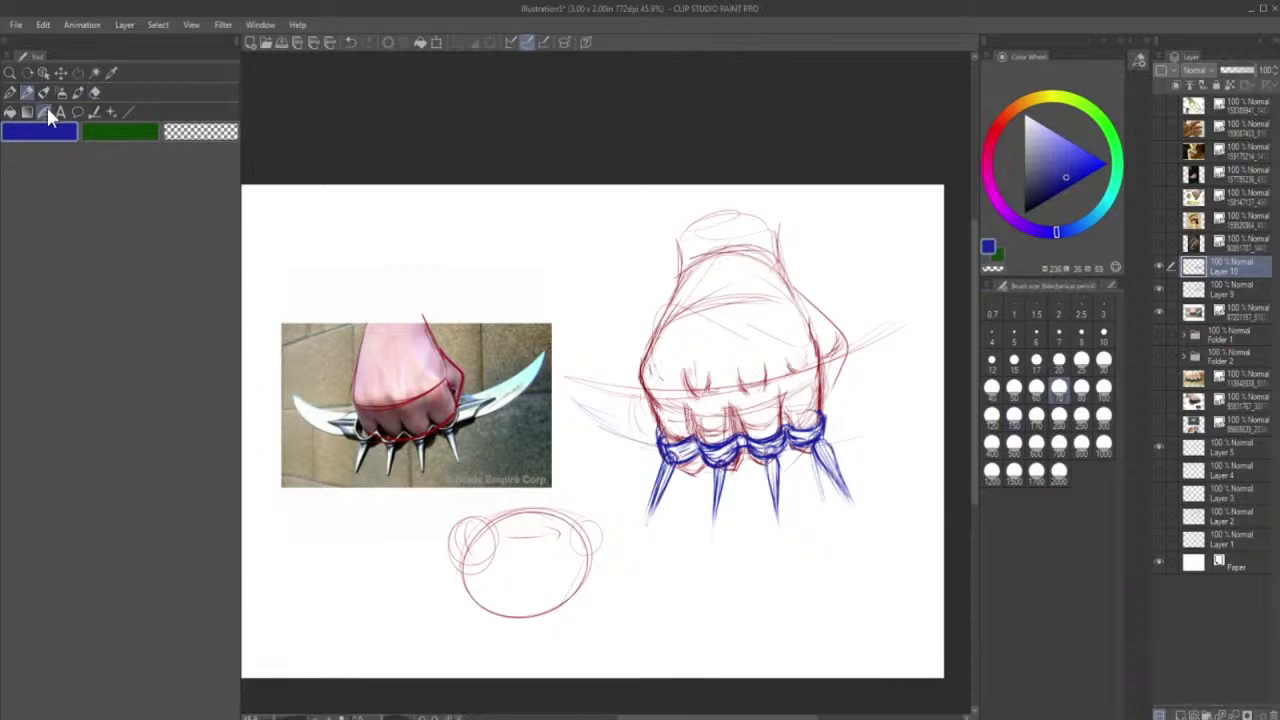
left_click(1058, 332)
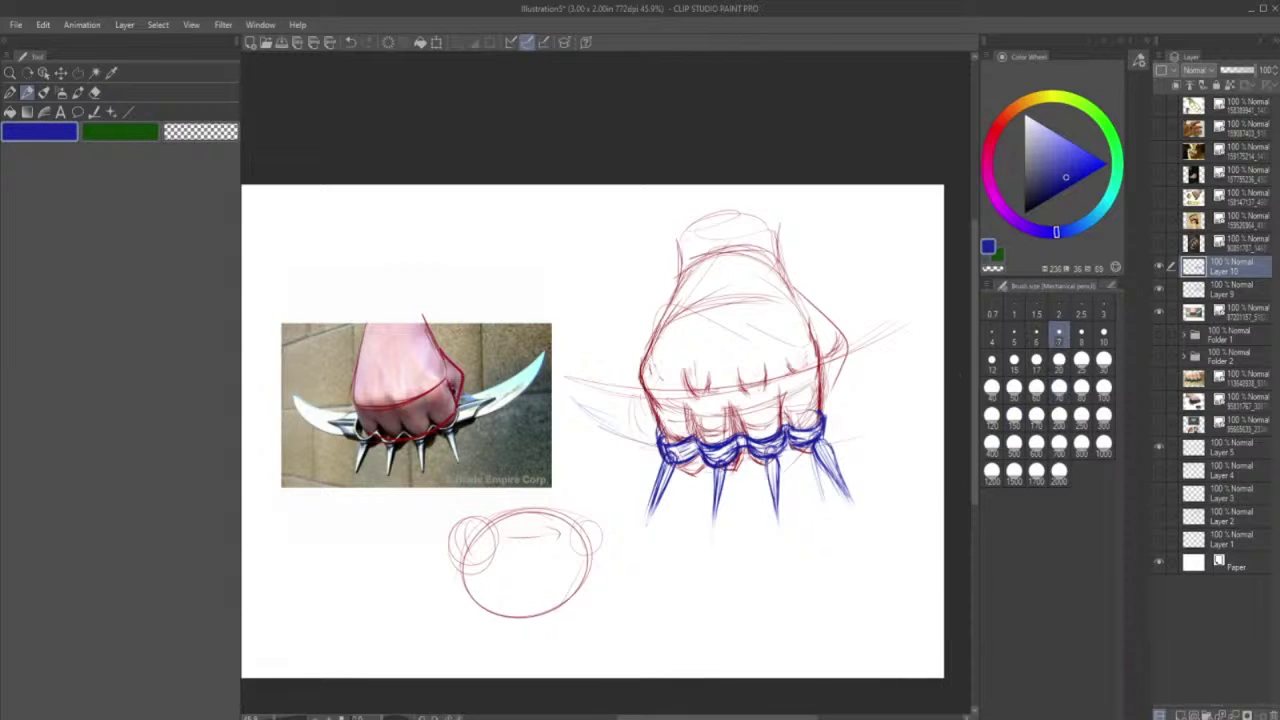
left_click_drag(714, 490, 709, 554)
left_click_drag(656, 492, 644, 536)
left_click_drag(779, 497, 777, 530)
left_click_drag(776, 461, 771, 482)
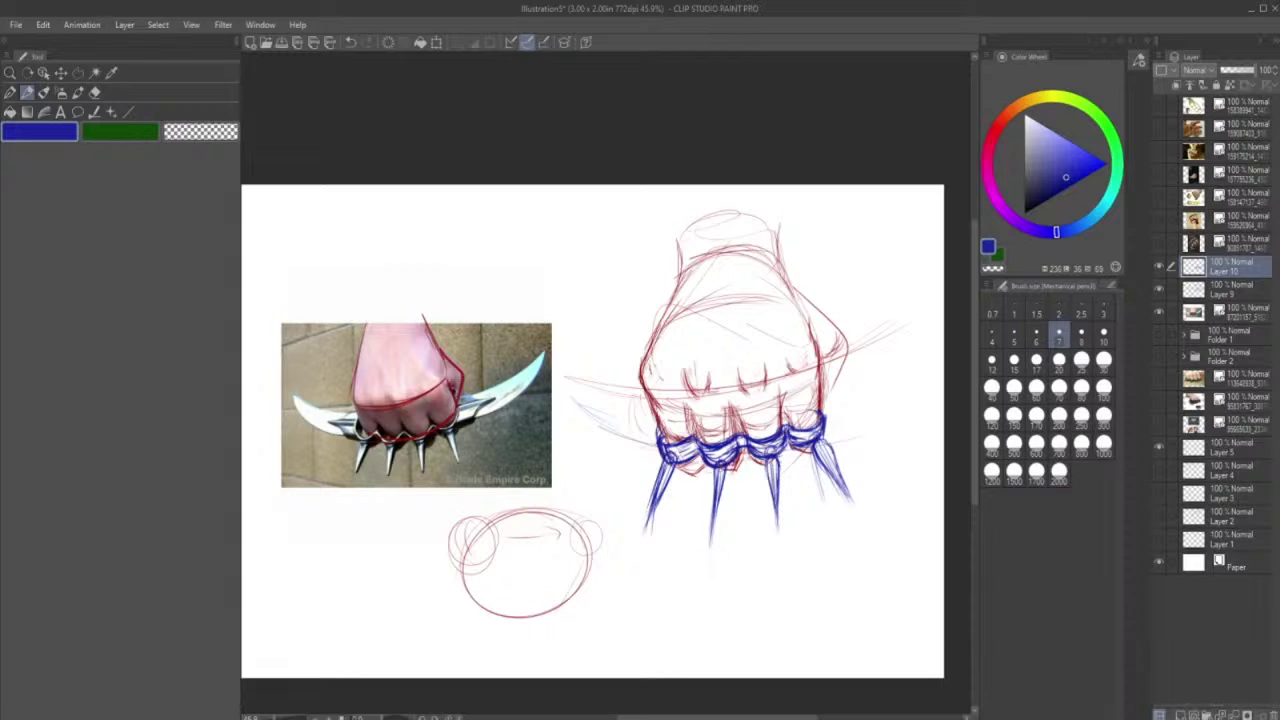
left_click_drag(812, 449, 846, 492)
left_click_drag(818, 446, 856, 506)
mouse_move(775, 458)
left_mouse_down()
mouse_move(771, 486)
mouse_move(717, 496)
left_mouse_up()
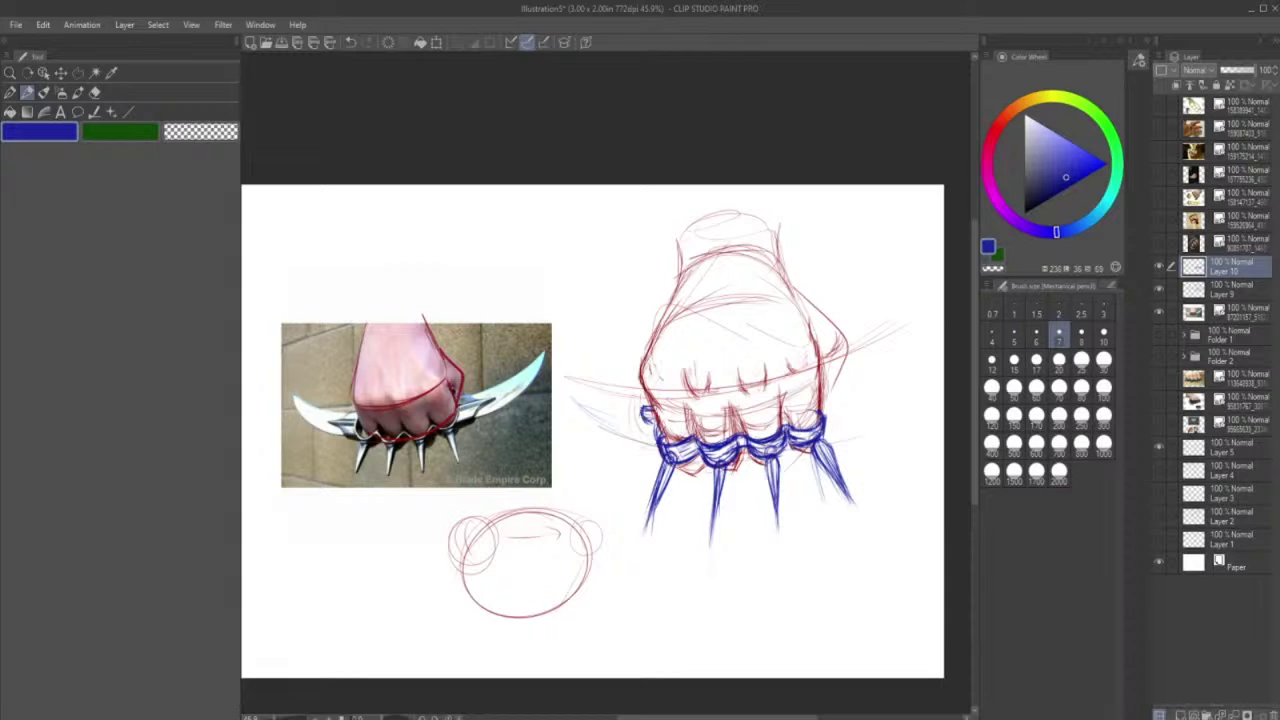
- Sketch a blue bar with rounded ends across the fingers, and erase the section that crosses the fist
mouse_move(657, 406)
left_mouse_down()
mouse_move(845, 376)
mouse_move(820, 405)
mouse_move(640, 421)
mouse_move(655, 425)
left_mouse_up()
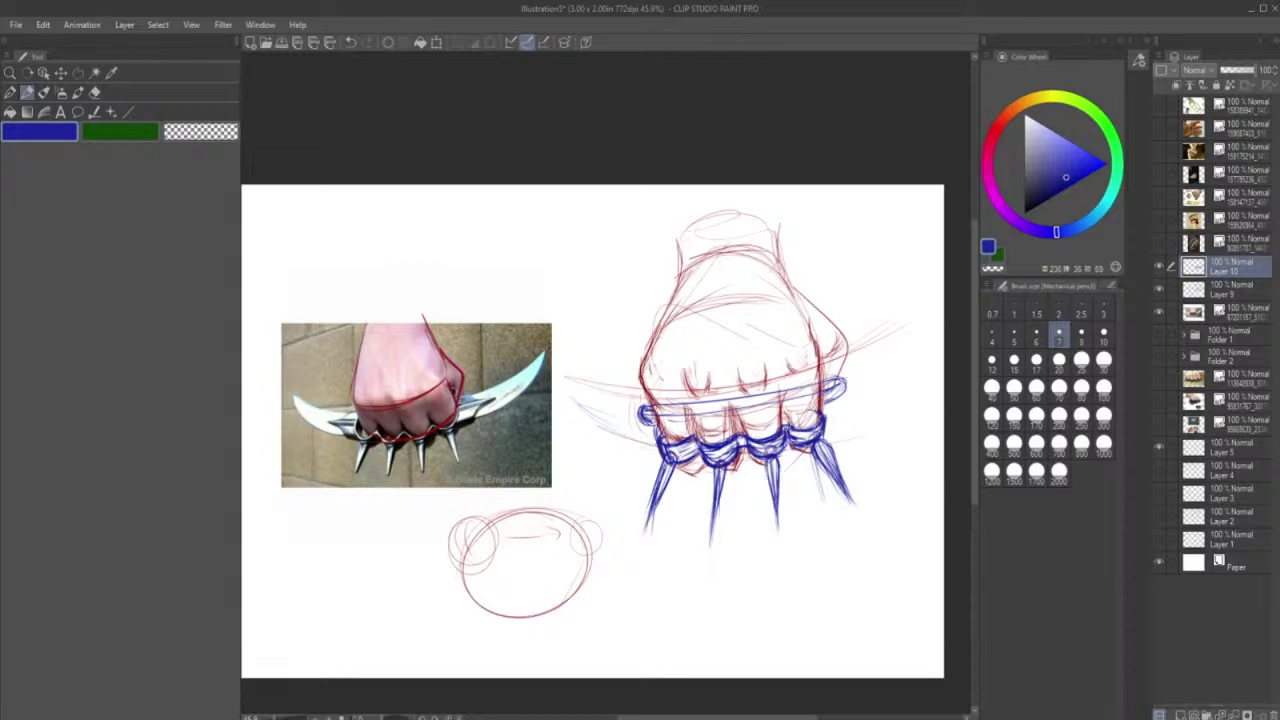
mouse_move(648, 407)
left_mouse_down()
mouse_move(841, 378)
mouse_move(814, 404)
left_mouse_up()
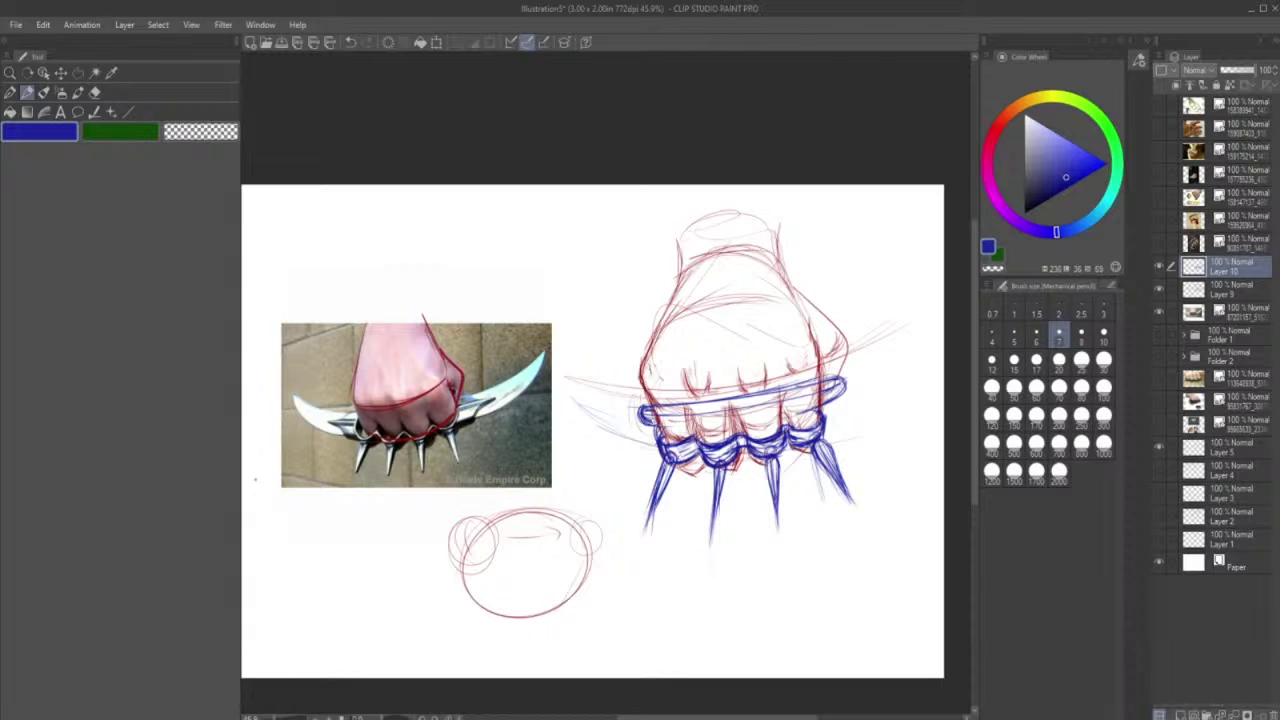
left_click(94, 92)
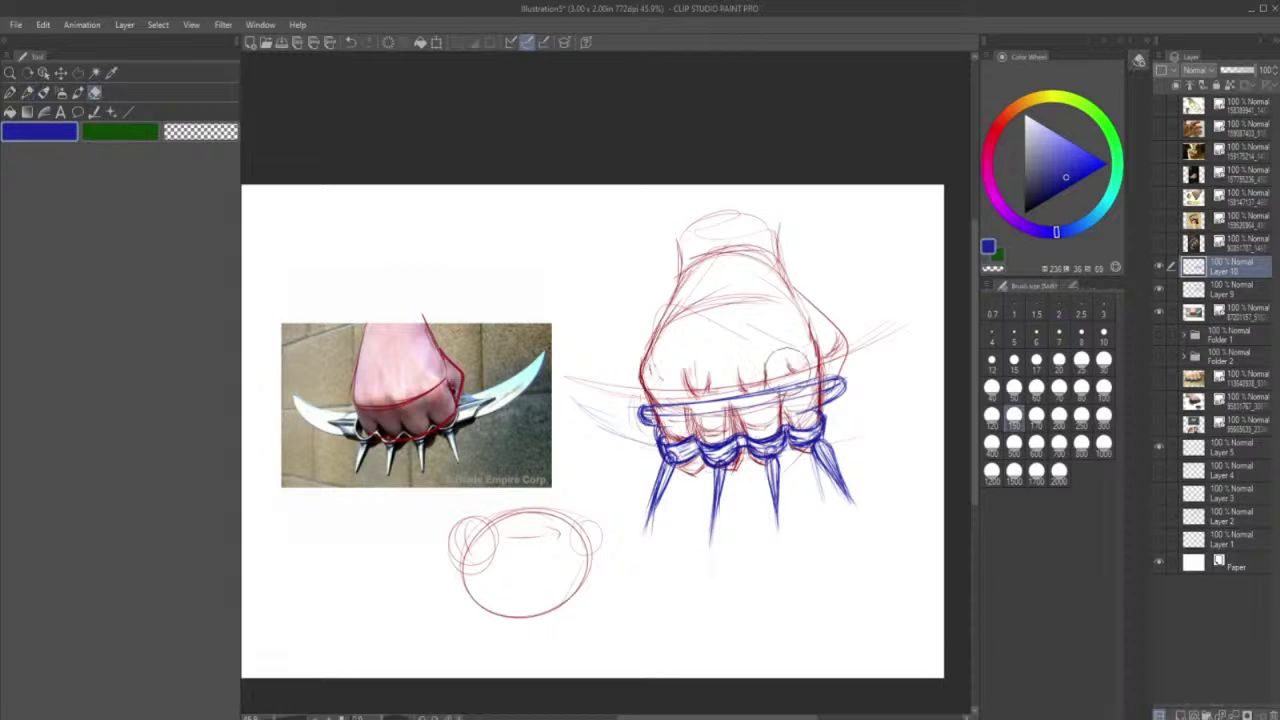
left_click_drag(818, 384, 655, 408)
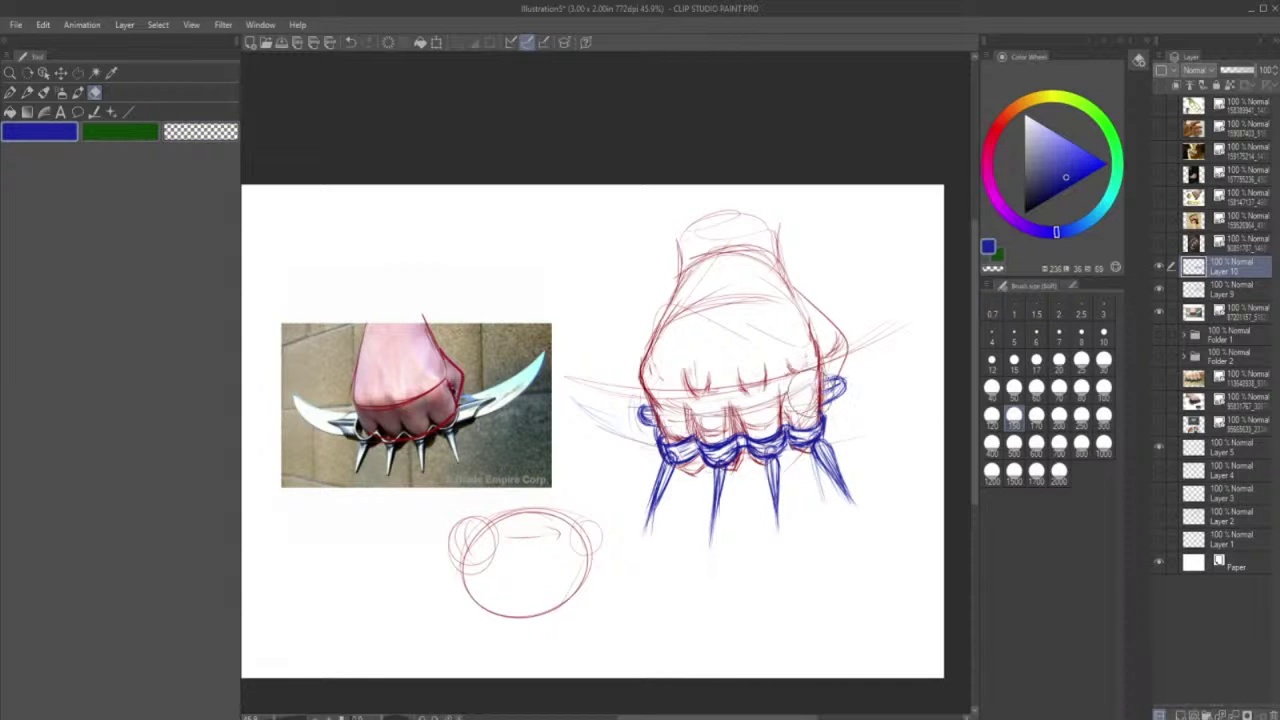
- Rework the bar's rounded ends with a blue guide line across the fist, and erase the line over the fingers
left_click(27, 92)
mouse_move(641, 400)
left_mouse_down()
mouse_move(638, 419)
mouse_move(655, 425)
mouse_move(700, 399)
mouse_move(840, 373)
left_mouse_up()
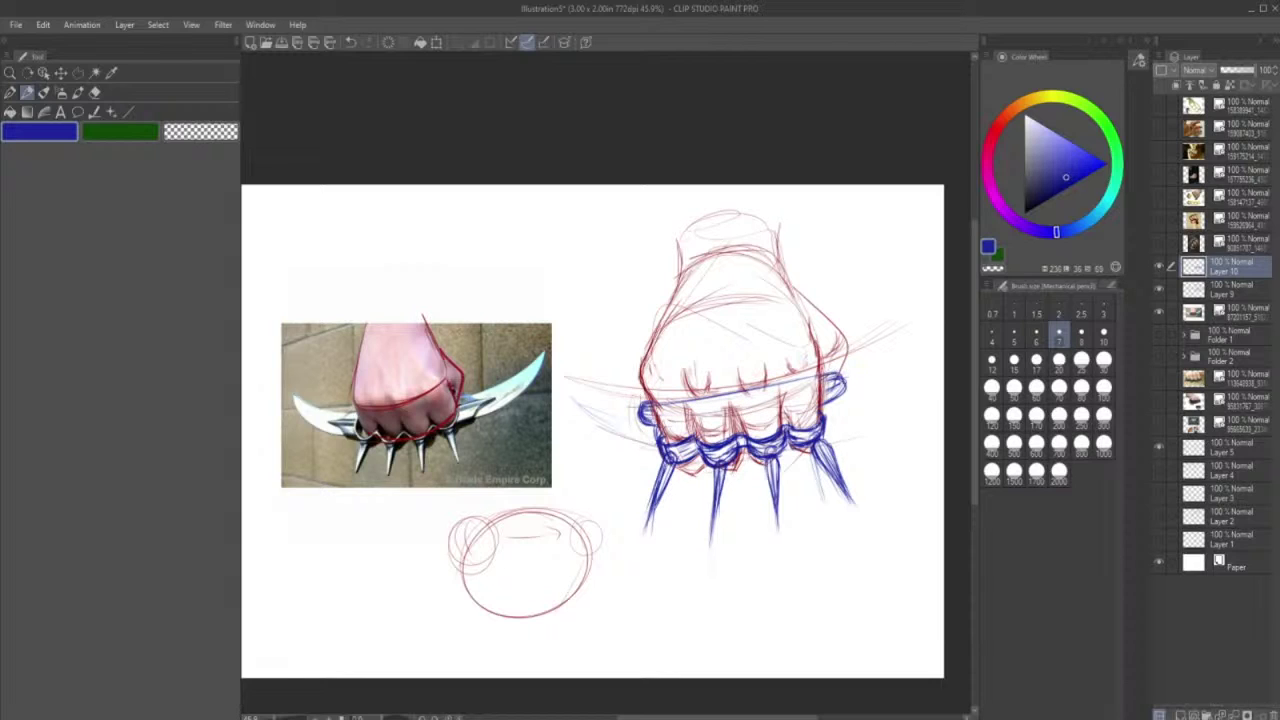
left_click(95, 92)
left_click_drag(763, 391, 804, 395)
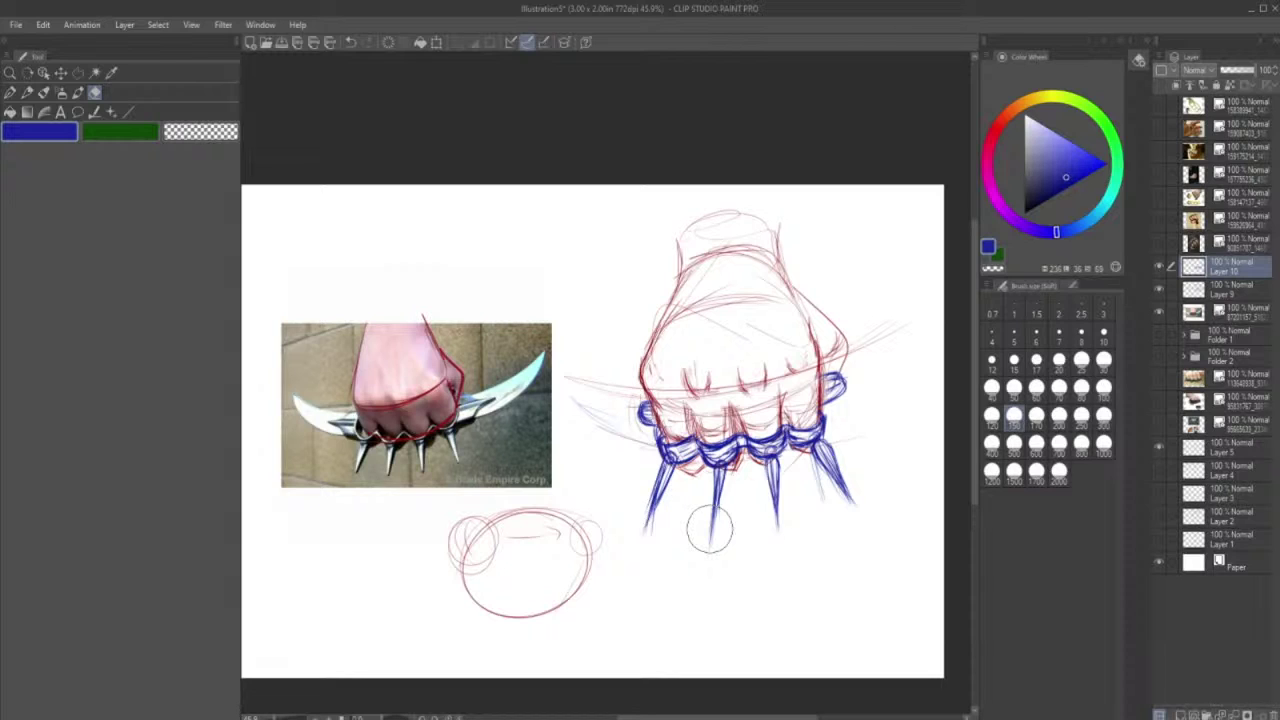
- On Layer 9, add muted red pencil strokes defining the knuckles and the gaps between the fingers
left_click(30, 94)
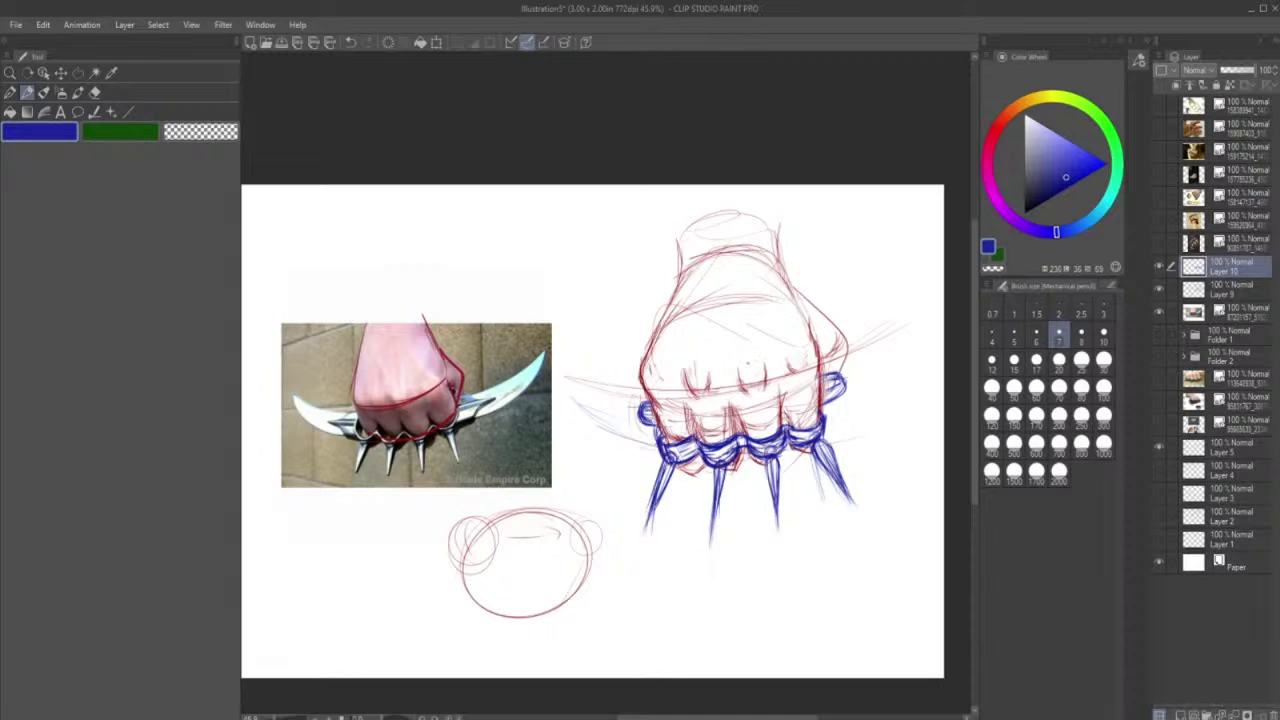
left_click(1000, 121)
left_click(1055, 183)
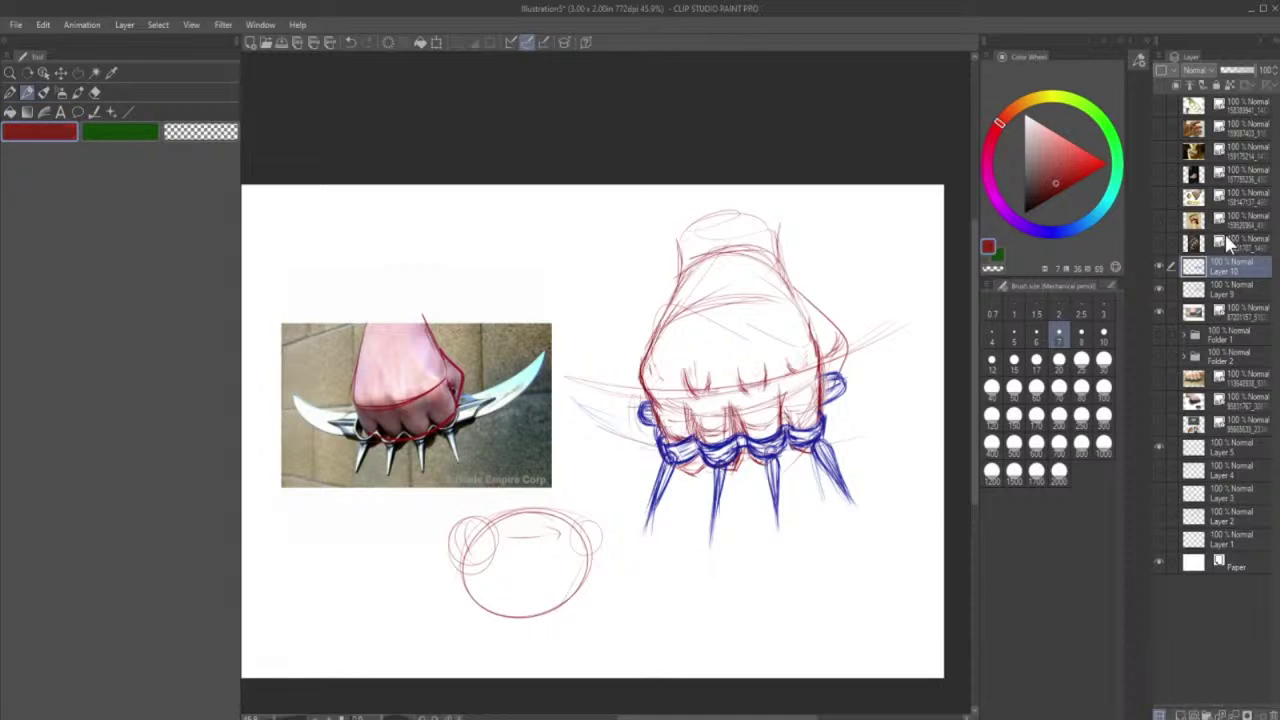
left_click(1230, 289)
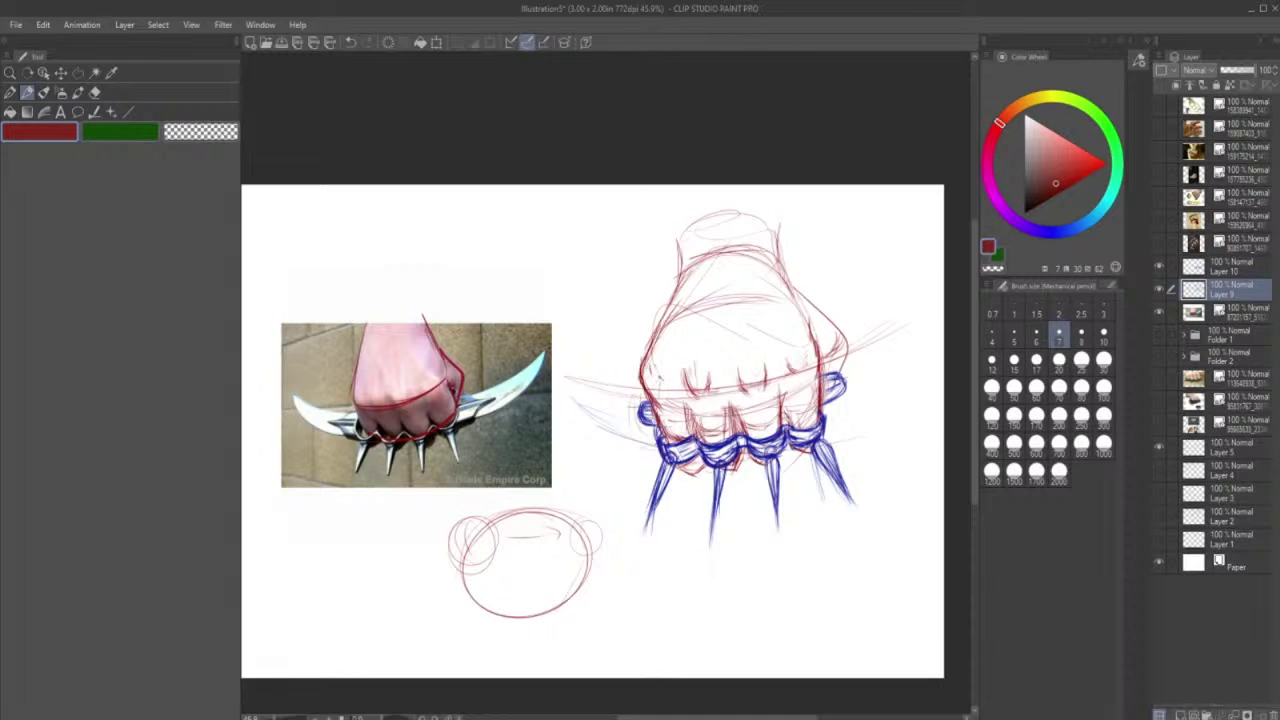
mouse_move(658, 378)
left_mouse_down()
mouse_move(662, 406)
mouse_move(676, 381)
mouse_move(762, 378)
left_mouse_up()
mouse_move(686, 386)
left_mouse_down()
mouse_move(806, 369)
mouse_move(819, 405)
mouse_move(797, 428)
mouse_move(749, 431)
left_mouse_up()
left_click_drag(753, 417, 747, 435)
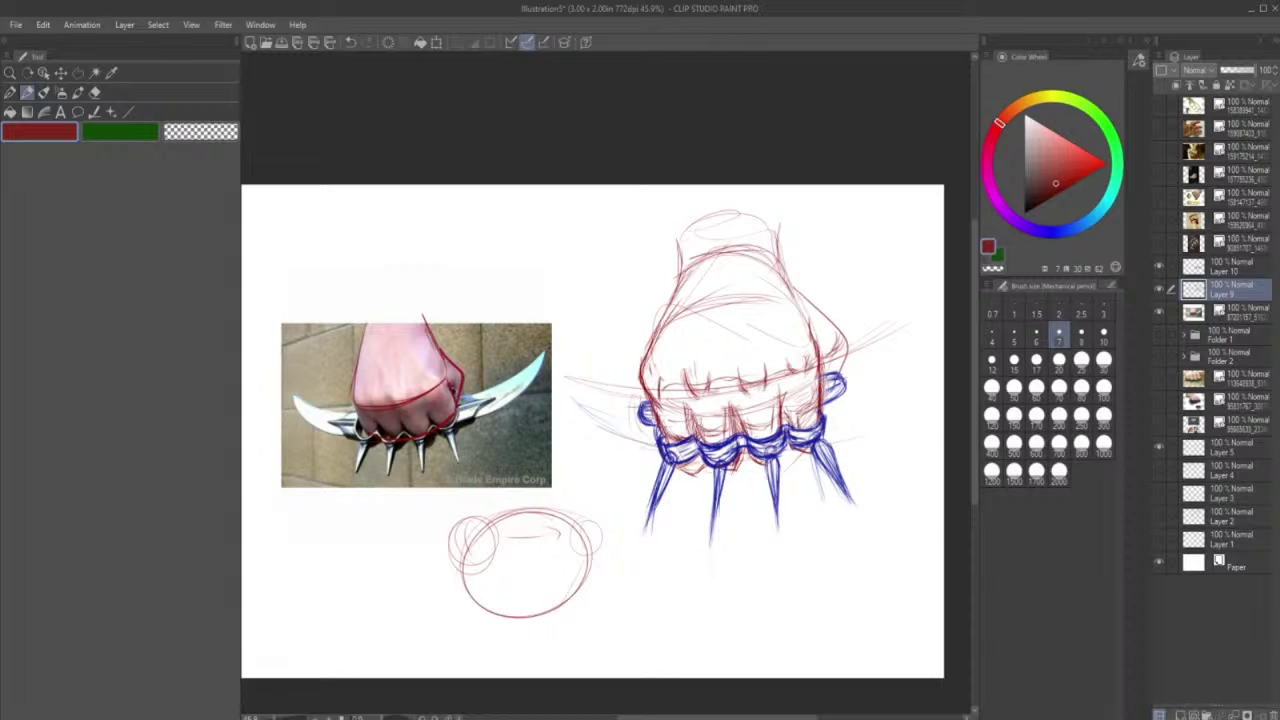
- Sketch thin red tendon and side contour lines on the back of the hand, touching up the outer finger
mouse_move(700, 436)
left_mouse_down()
mouse_move(730, 442)
mouse_move(714, 434)
mouse_move(724, 431)
mouse_move(657, 434)
mouse_move(678, 443)
mouse_move(667, 439)
left_mouse_up()
left_click_drag(672, 408, 665, 437)
mouse_move(708, 276)
left_mouse_down()
mouse_move(700, 350)
mouse_move(703, 334)
left_mouse_up()
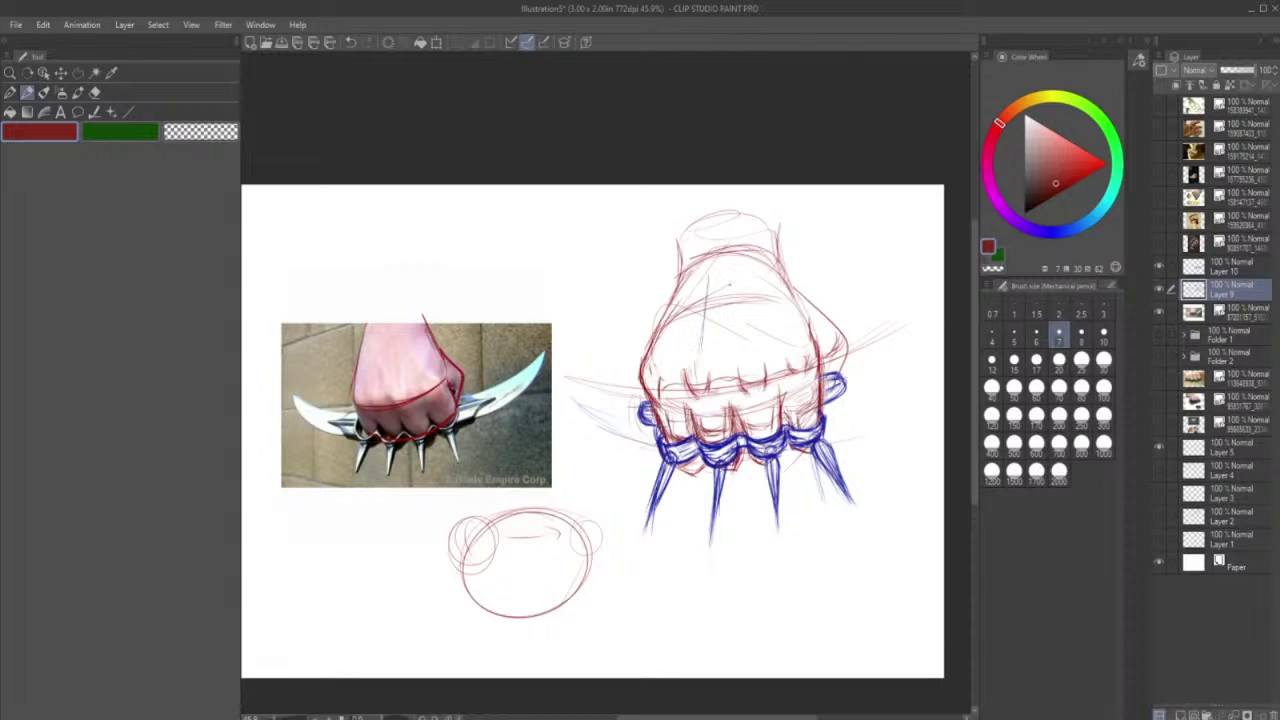
left_click_drag(731, 290, 739, 328)
left_click_drag(739, 322, 746, 358)
left_click_drag(731, 272, 739, 314)
left_click_drag(739, 318, 747, 356)
left_click_drag(771, 298, 784, 336)
left_click_drag(670, 324, 662, 349)
left_click_drag(680, 306, 663, 366)
- Extend the red forearm lines from the wrist up to the canvas's upper edge
left_click_drag(678, 228, 680, 276)
mouse_move(673, 198)
left_mouse_down()
mouse_move(680, 262)
mouse_move(737, 188)
mouse_move(788, 188)
mouse_move(780, 266)
left_mouse_up()
left_click_drag(682, 188, 688, 332)
left_click_drag(780, 185, 772, 217)
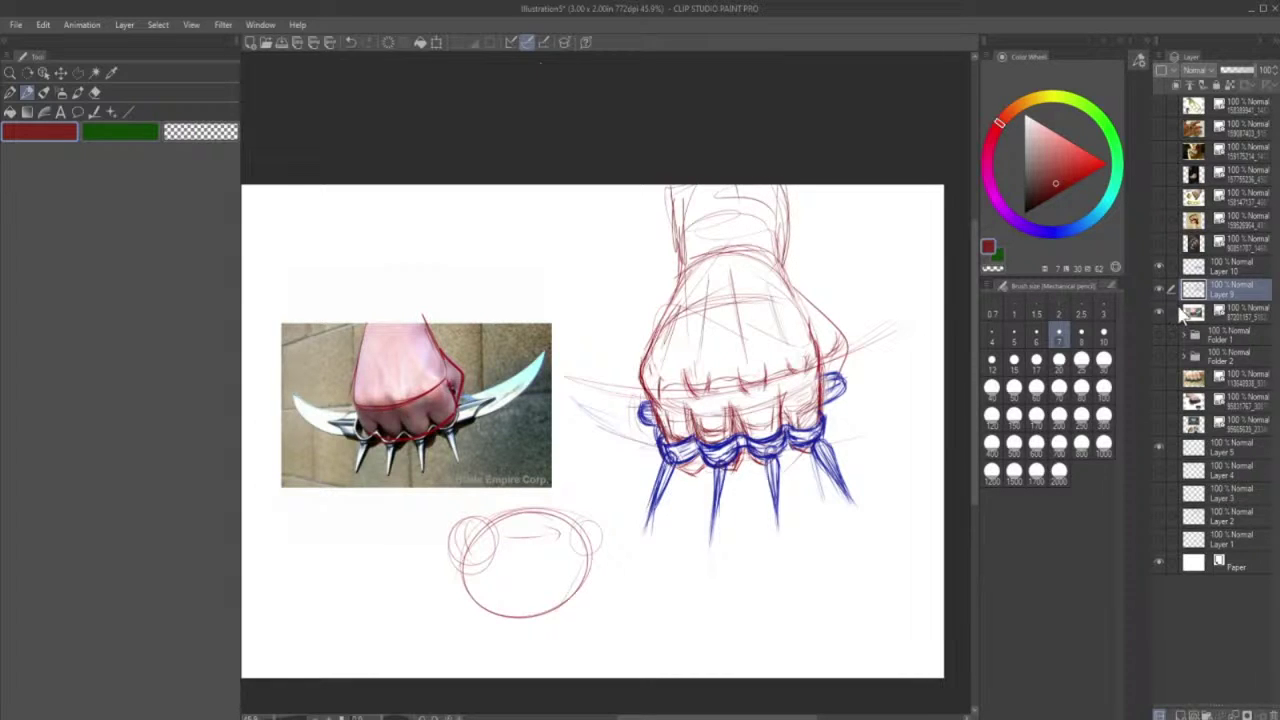
- Select Layer 9 and Layer 10 together, scale the sketch down, and place it beside the photo with room above the arm
left_click(1172, 266)
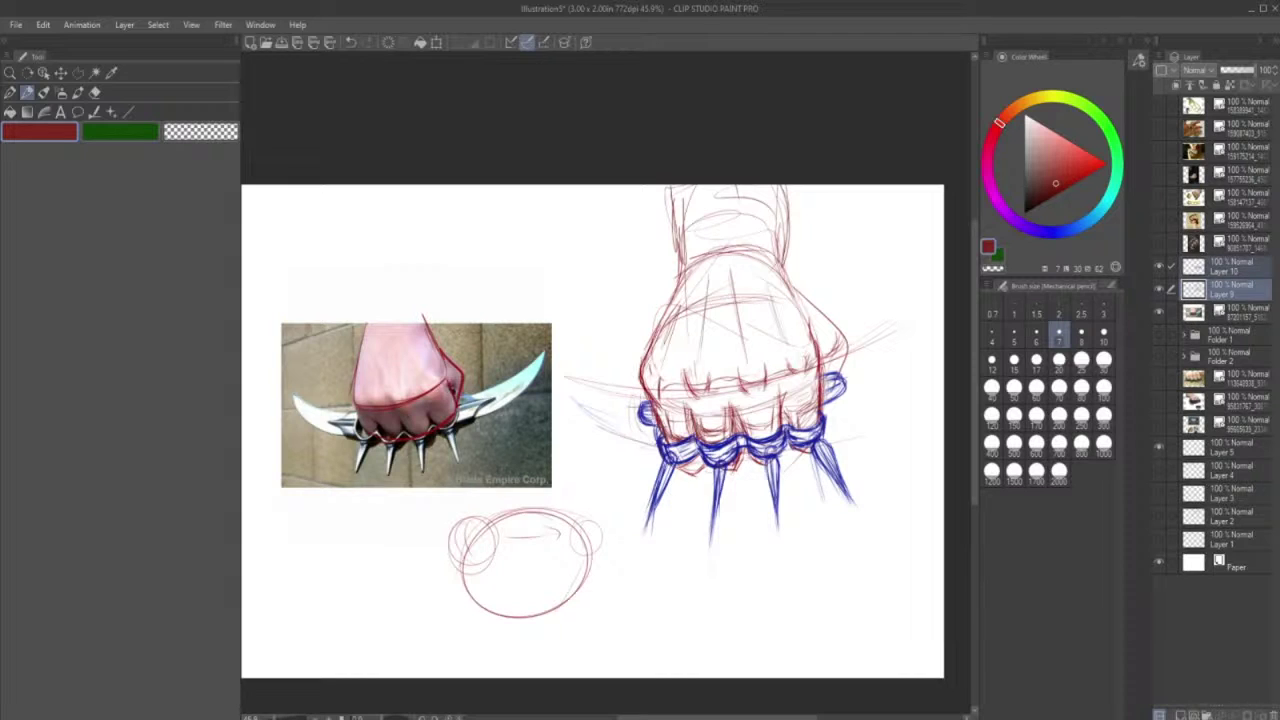
left_click(437, 43)
left_click_drag(630, 615, 631, 462)
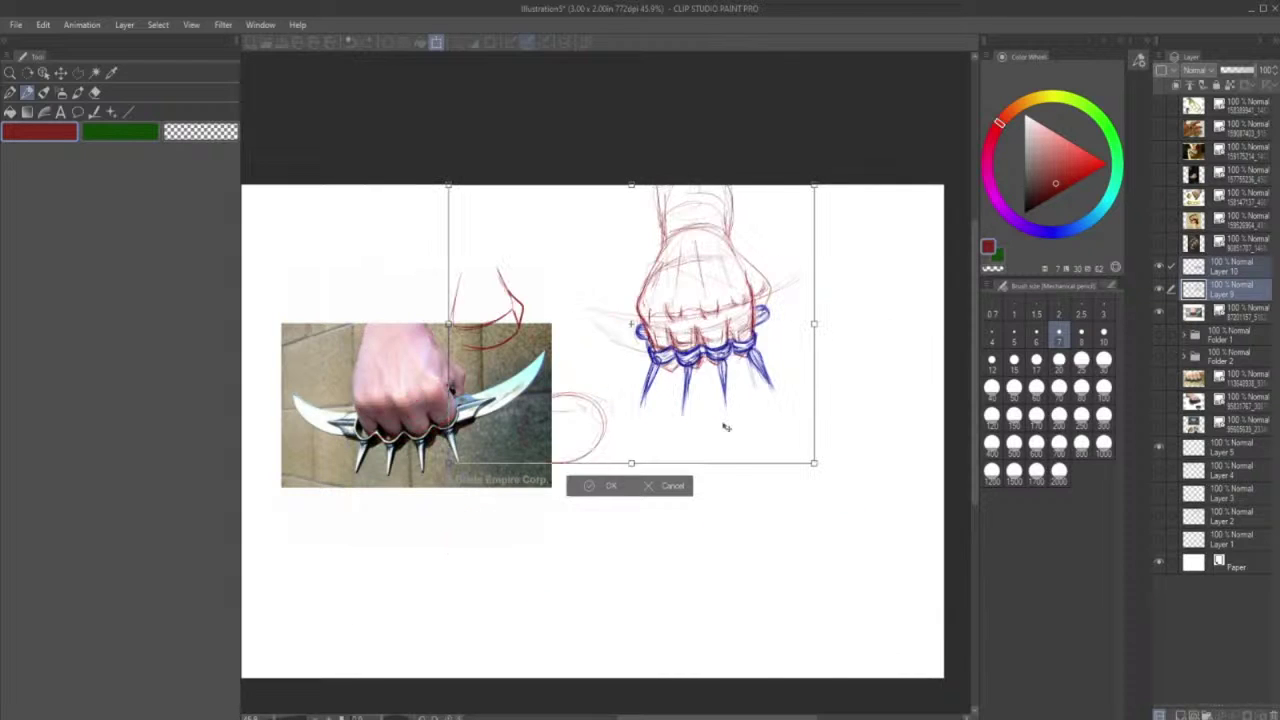
left_click_drag(726, 426, 734, 505)
left_click(614, 568)
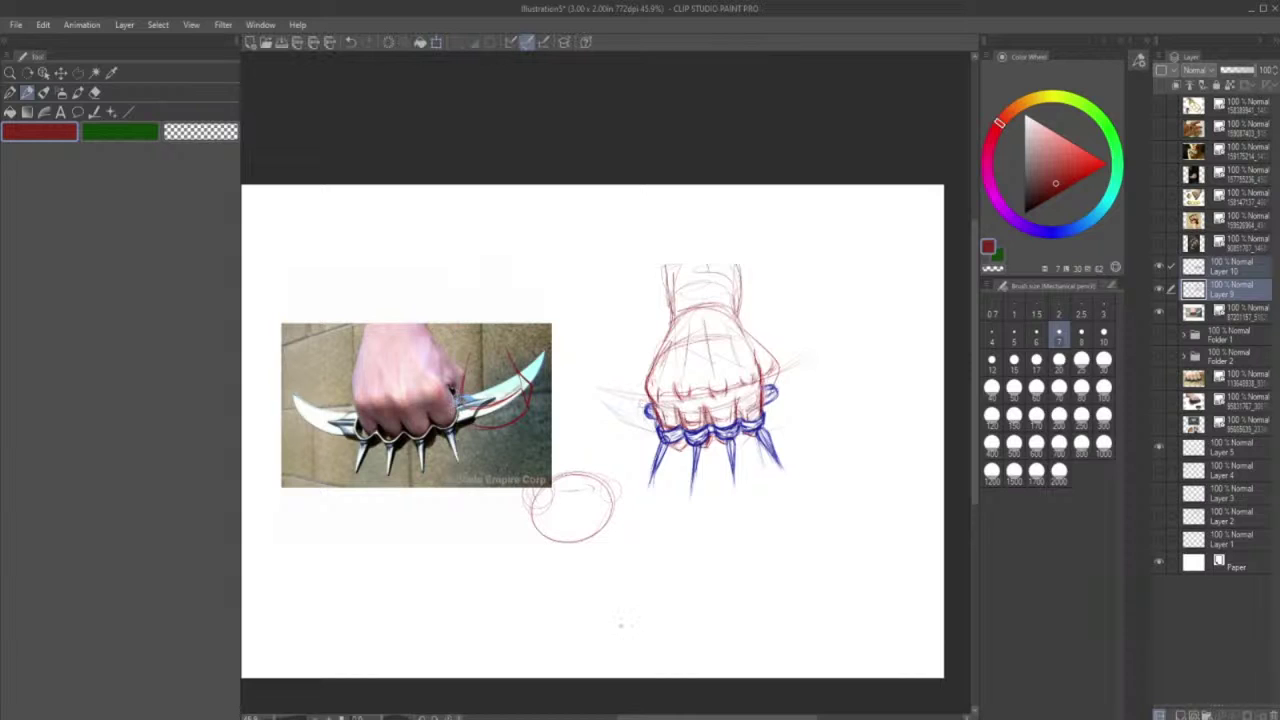
- Select the leftover red circle study and photo outline with a polygonal selection, delete them, and deselect
left_click(80, 74)
left_click(454, 276)
left_click(416, 371)
left_click(420, 485)
left_click(466, 590)
left_click(620, 591)
left_click(646, 516)
left_click(566, 368)
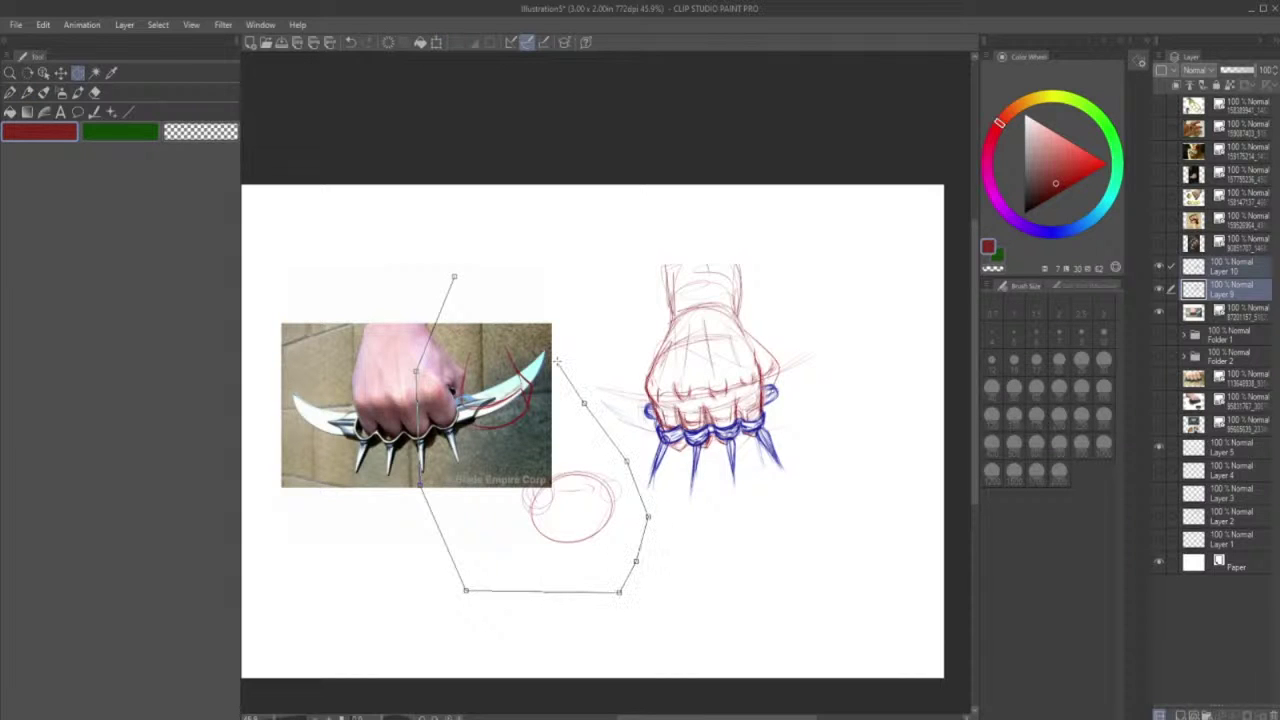
left_click(512, 263)
left_click(470, 264)
left_click(455, 277)
left_click(511, 616)
key("ctrl+d")
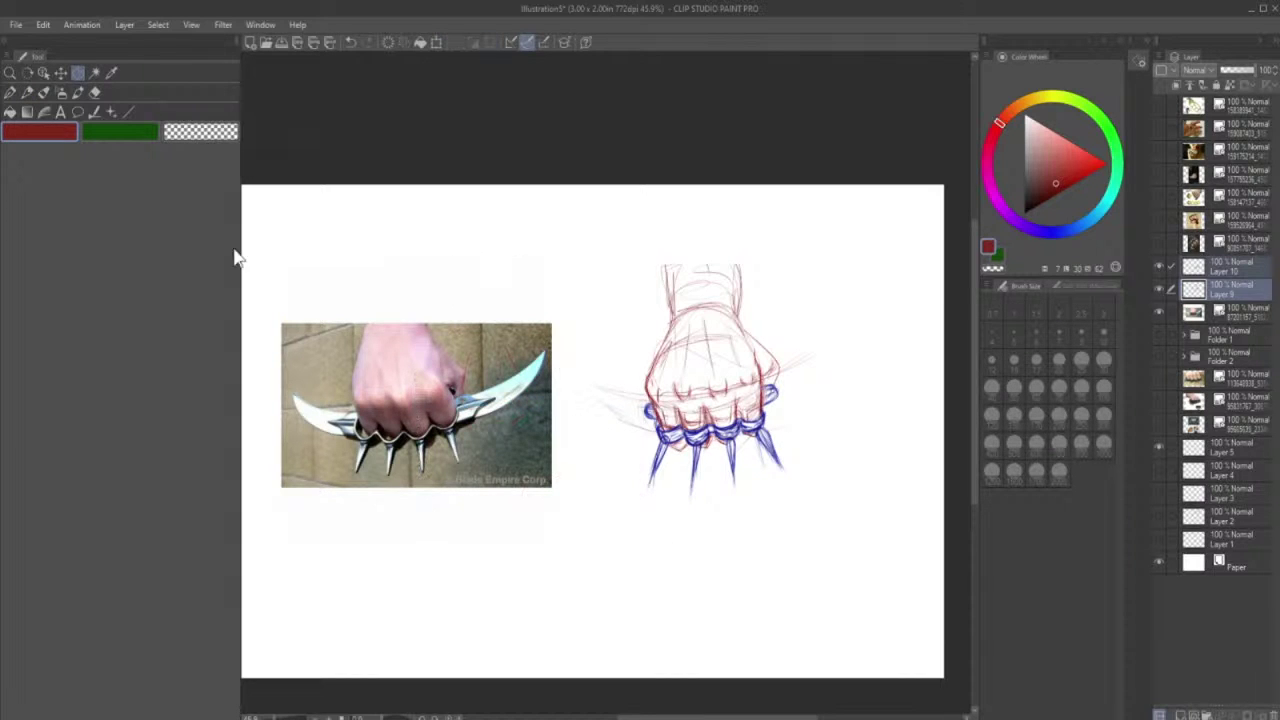
- Redraw the cut-off forearm in red pencil as a longer cylinder with a rounded end, and touch up a fingertip
left_click(28, 92)
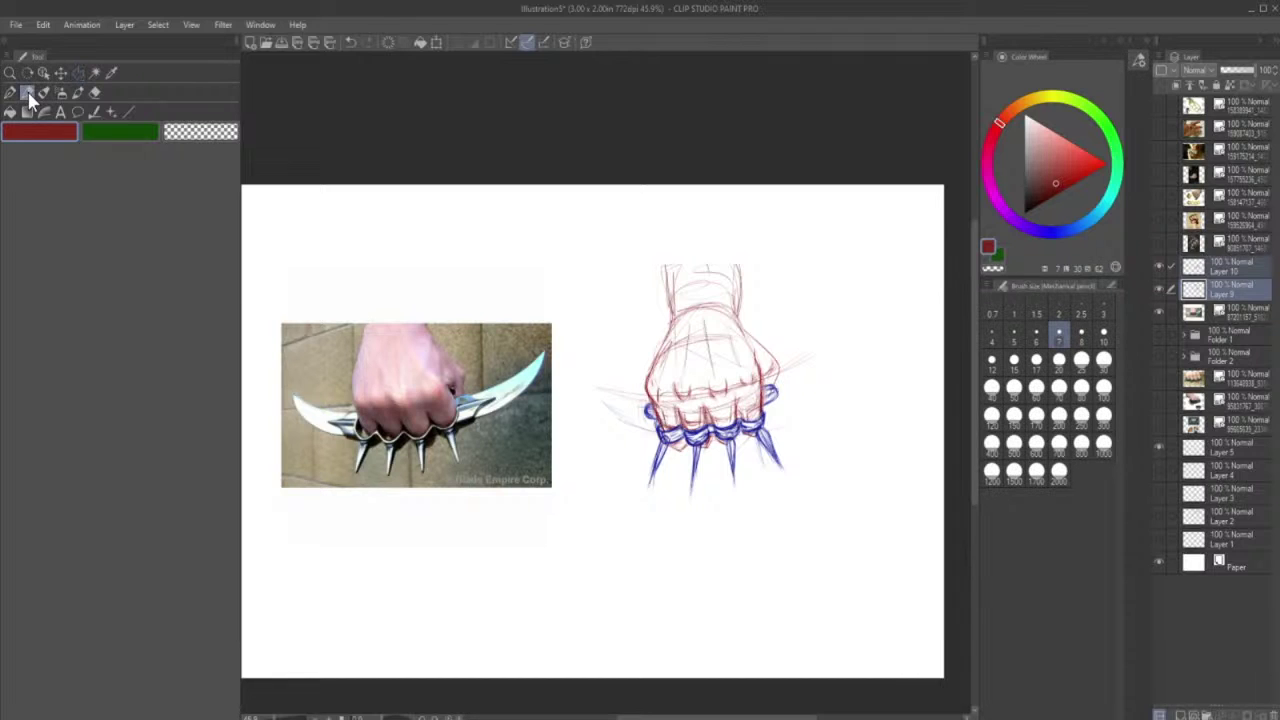
mouse_move(665, 297)
left_mouse_down()
mouse_move(697, 267)
mouse_move(735, 286)
left_mouse_up()
left_click_drag(675, 248, 674, 277)
left_click_drag(662, 225, 673, 303)
left_click_drag(741, 232, 744, 314)
mouse_move(670, 226)
left_mouse_down()
mouse_move(736, 224)
mouse_move(652, 282)
mouse_move(732, 238)
mouse_move(739, 330)
left_mouse_up()
mouse_move(675, 215)
left_mouse_down()
mouse_move(743, 245)
mouse_move(666, 298)
left_mouse_up()
mouse_move(662, 234)
left_mouse_down()
mouse_move(669, 308)
mouse_move(688, 208)
mouse_move(718, 206)
left_mouse_up()
left_click_drag(722, 218, 741, 304)
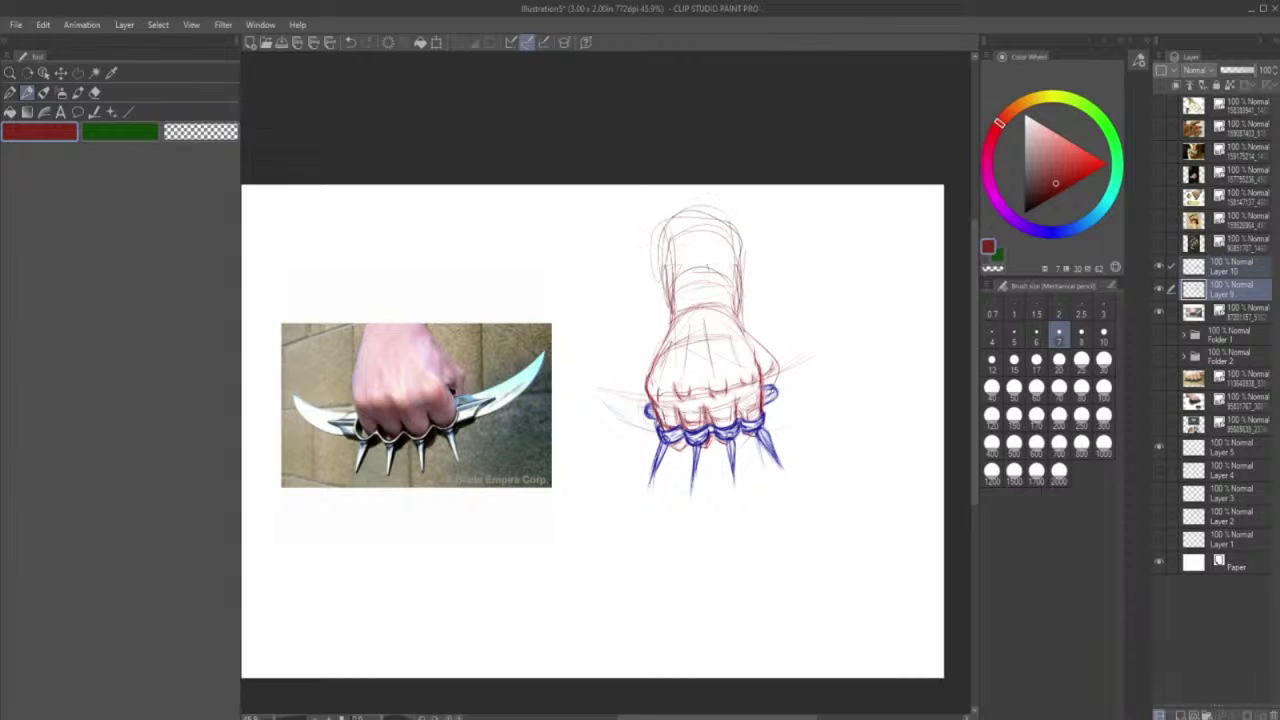
left_click_drag(703, 207, 742, 234)
left_click_drag(664, 224, 659, 266)
left_click_drag(685, 439, 677, 447)
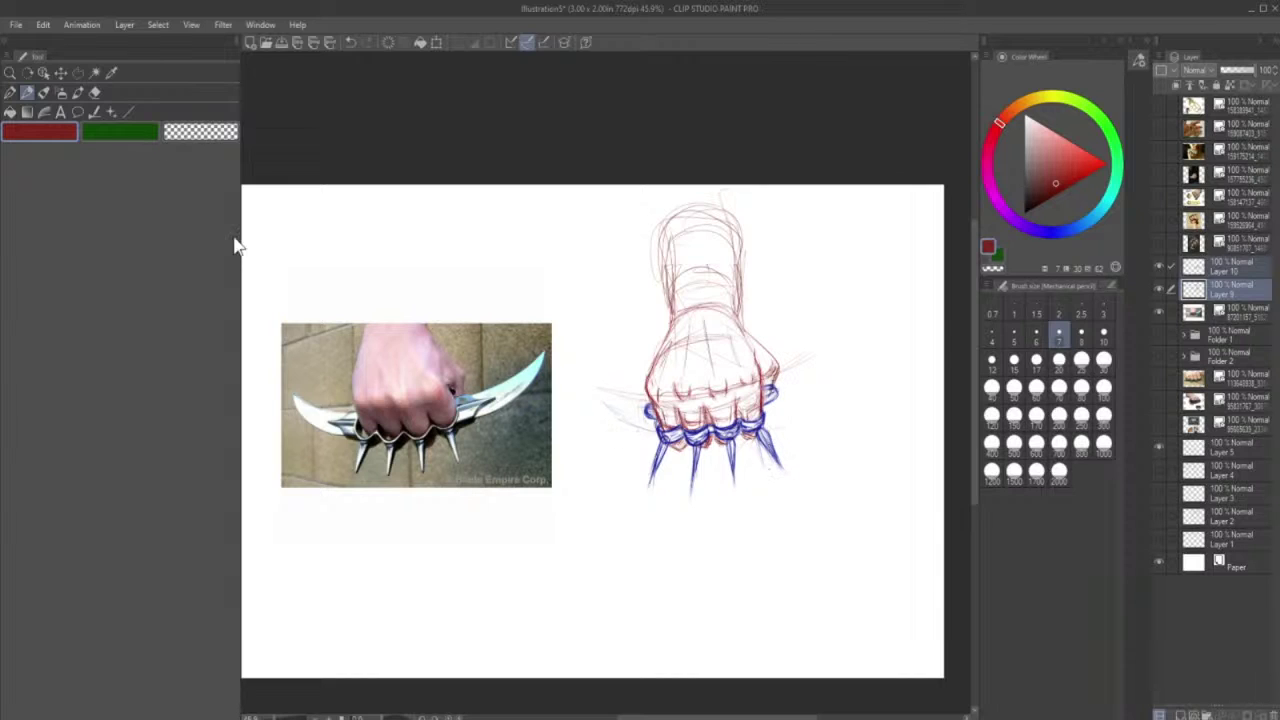
- Set the eraser size to 20, check which strokes belong to Layer 9, and make Layer 10 active
key("e")
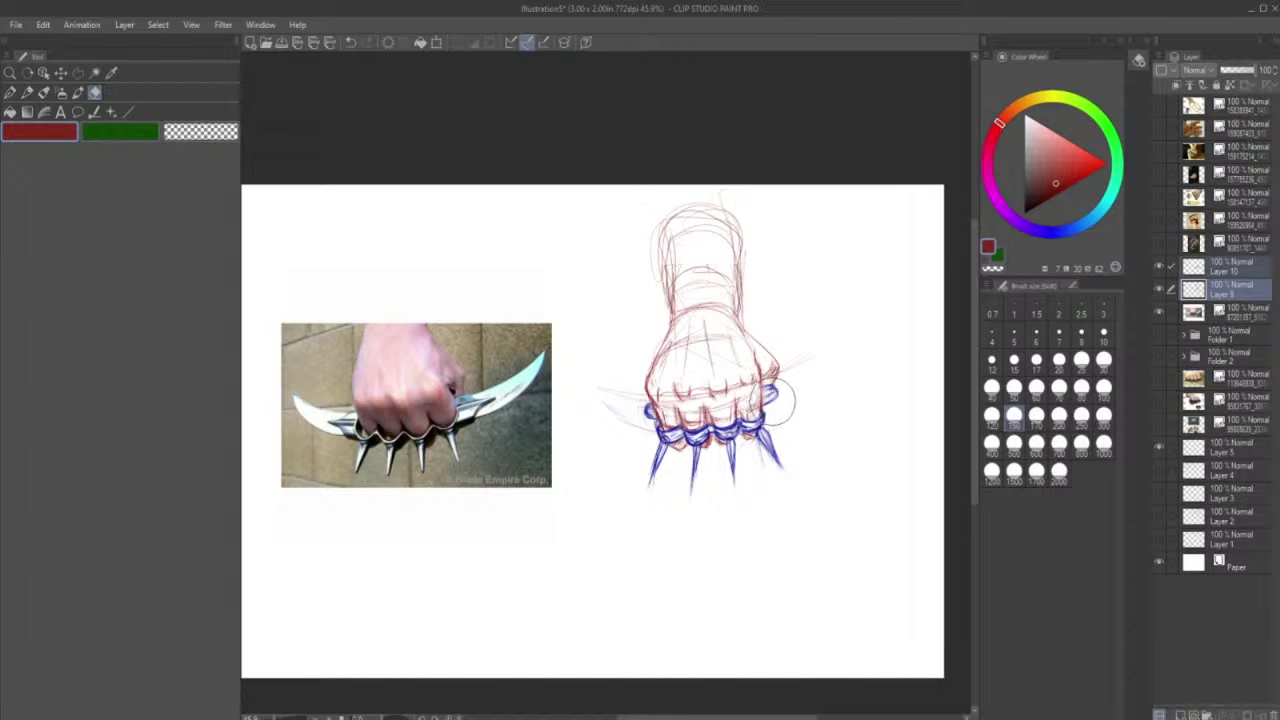
left_click(1059, 360)
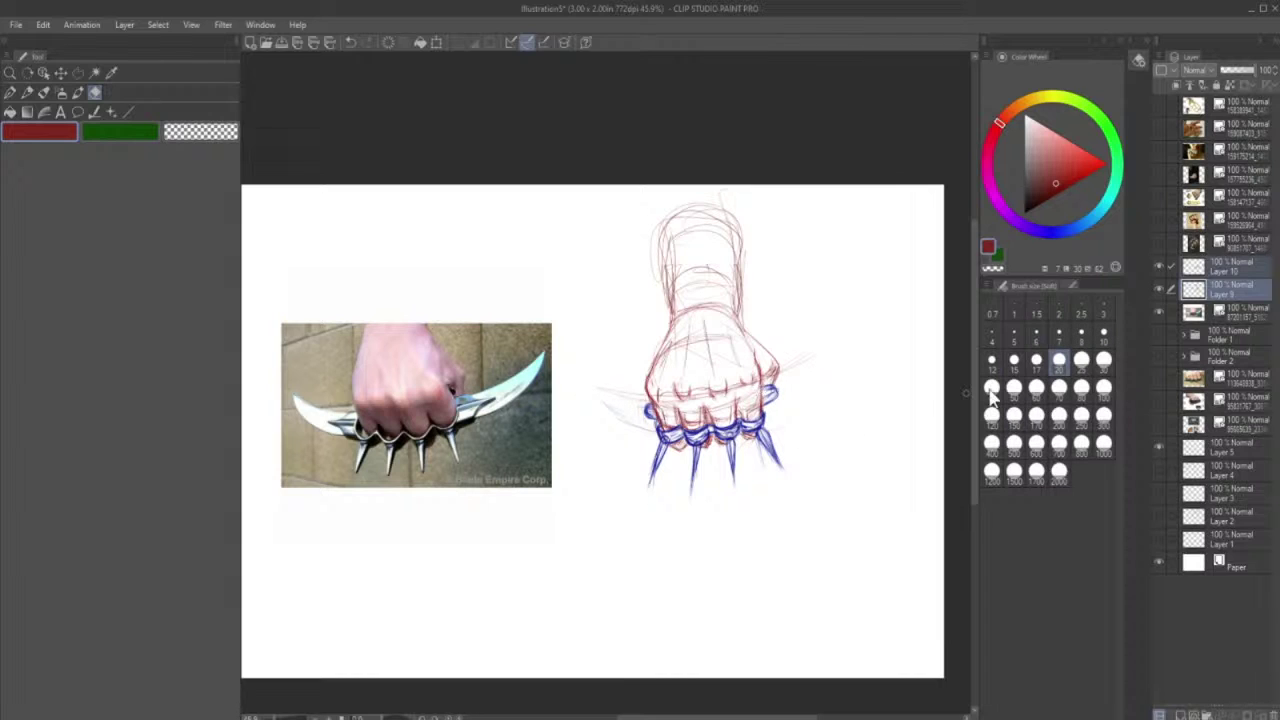
left_click(1159, 288)
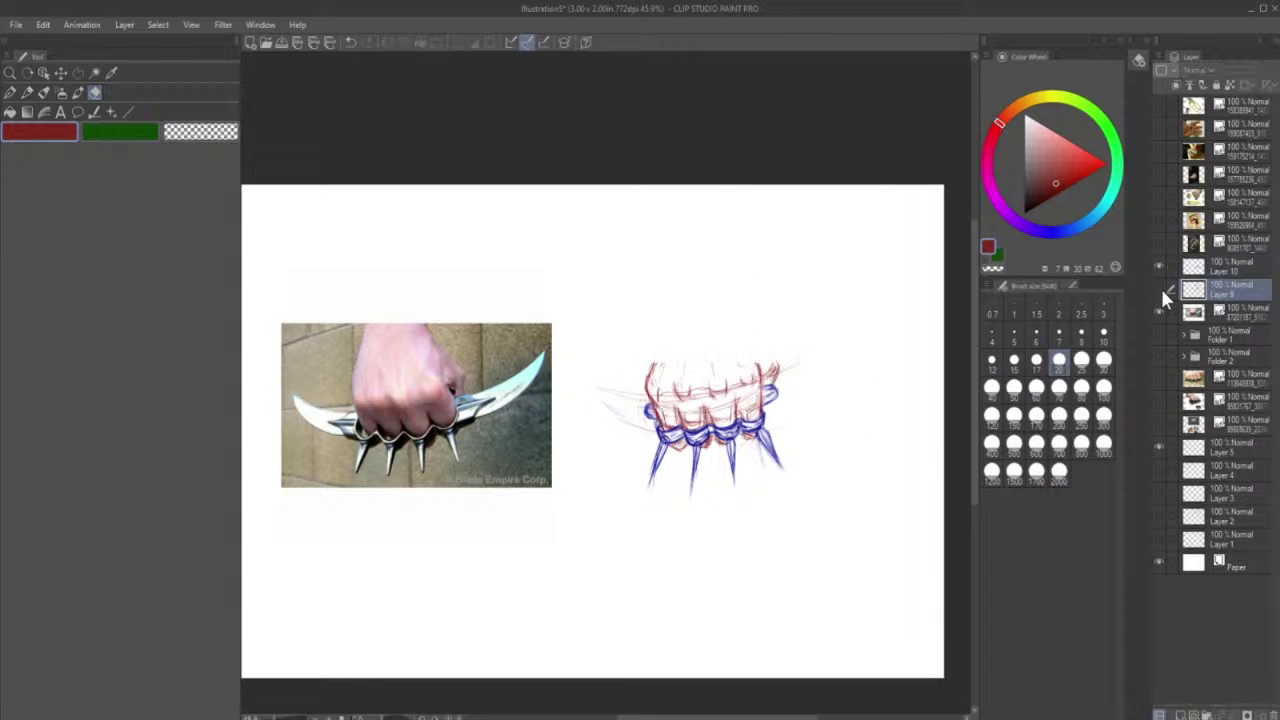
left_click(1162, 288)
left_click(1165, 264)
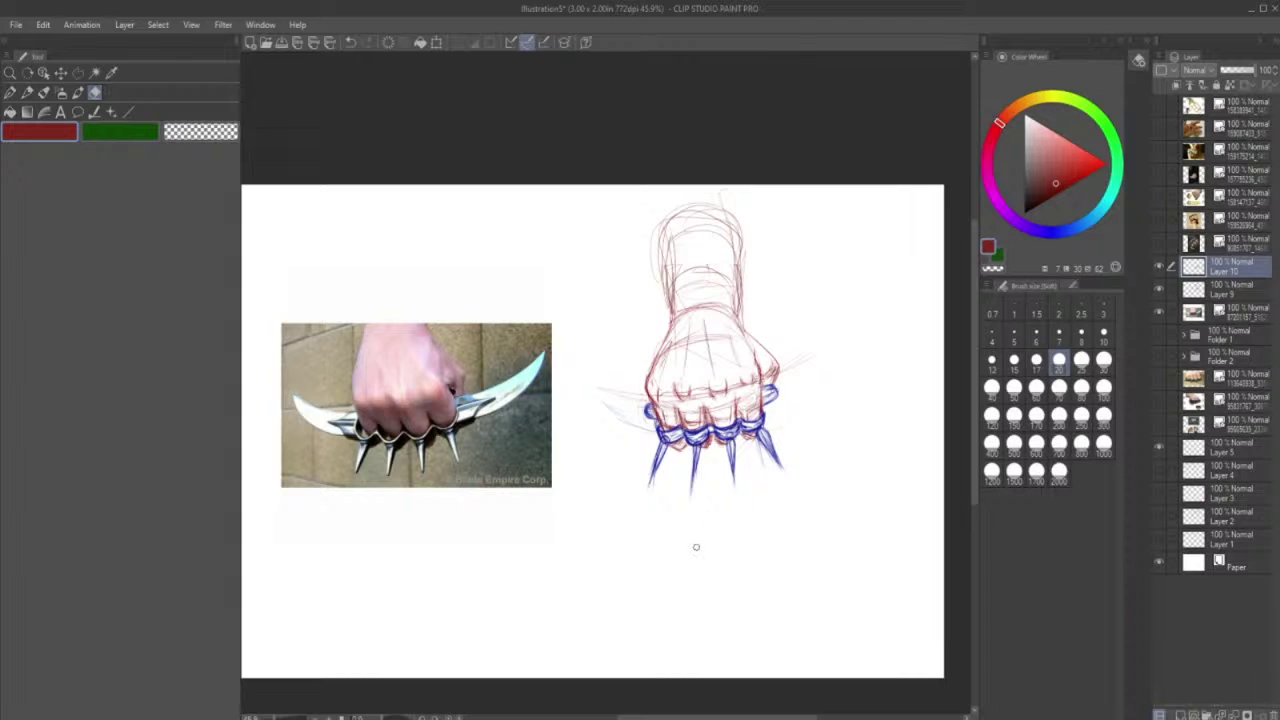
- On Layer 9, pencil curved red contour lines across the back of the hand near the wrist
left_click(33, 92)
left_click(1213, 288)
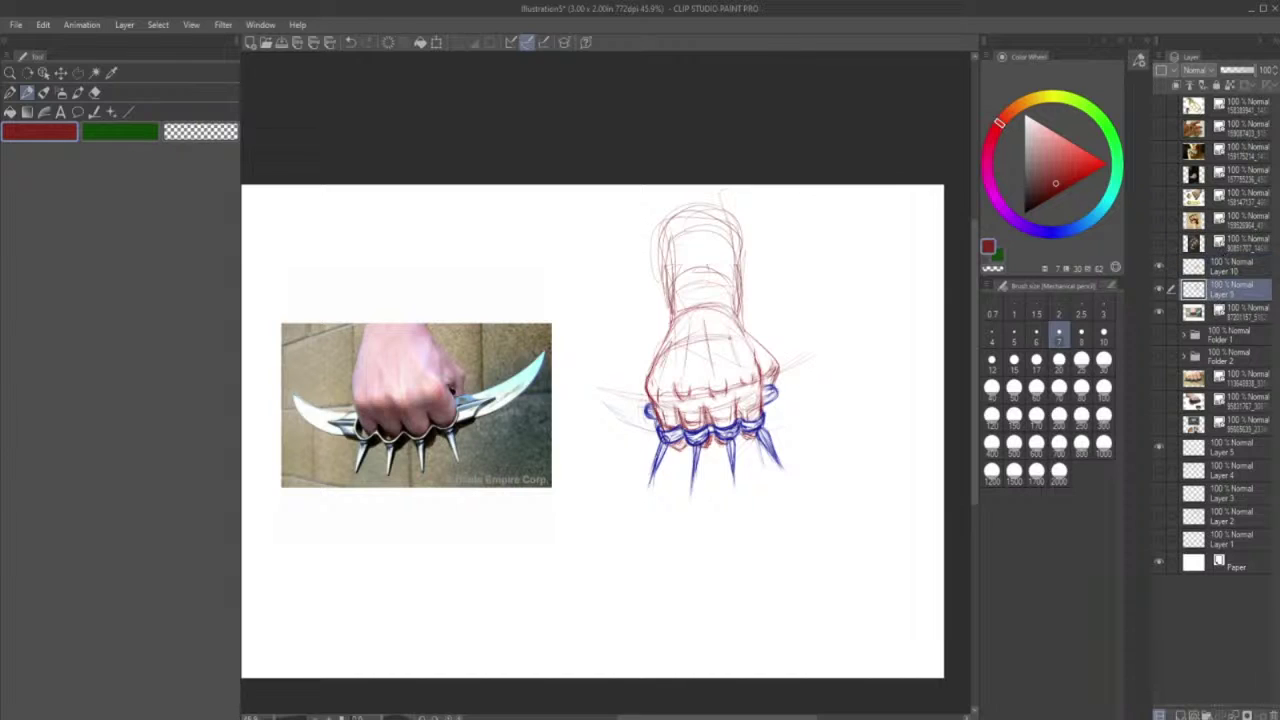
left_click_drag(731, 344, 760, 360)
left_click_drag(744, 338, 750, 352)
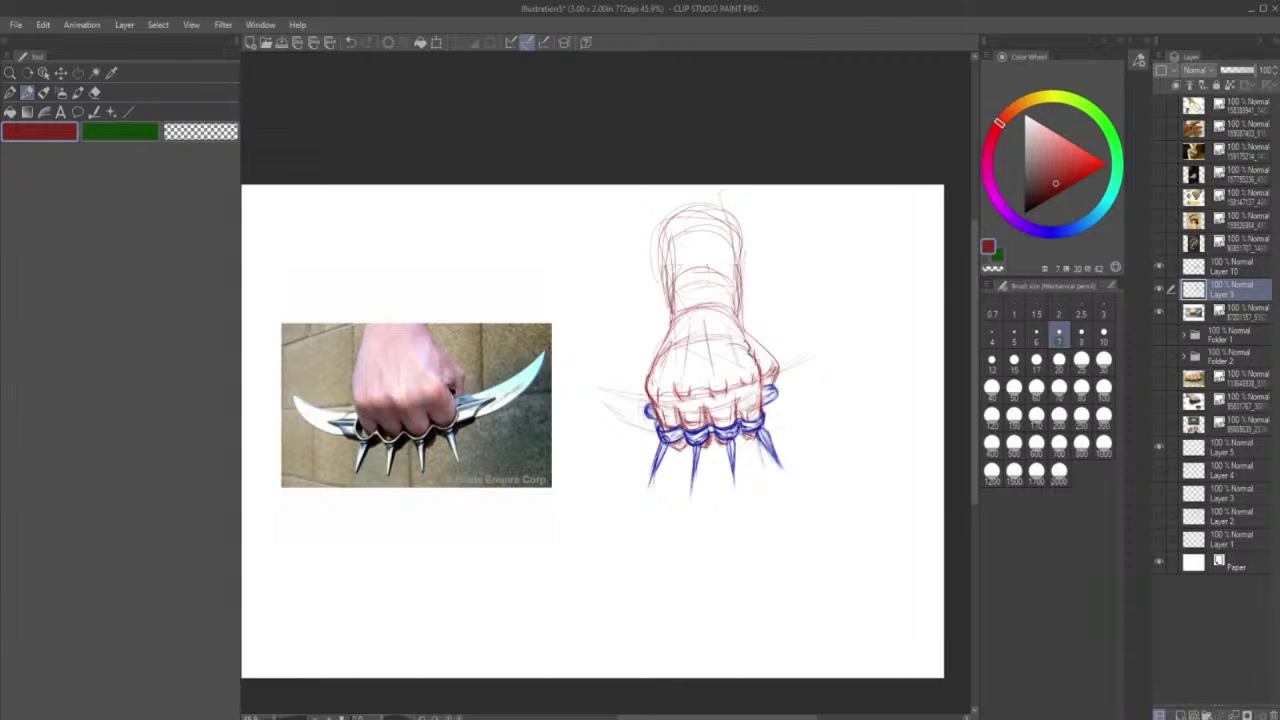
left_click(350, 43)
mouse_move(745, 337)
left_mouse_down()
mouse_move(757, 361)
mouse_move(732, 347)
mouse_move(681, 361)
mouse_move(728, 350)
mouse_move(730, 330)
left_mouse_up()
left_click_drag(678, 330, 744, 322)
left_click_drag(718, 340, 748, 326)
- Add contour strokes above the knuckles and darken the outer edge of the fist up to the wrist
mouse_move(664, 350)
left_mouse_down()
mouse_move(694, 320)
mouse_move(723, 324)
mouse_move(746, 335)
mouse_move(687, 395)
mouse_move(758, 377)
mouse_move(747, 387)
left_mouse_up()
left_click_drag(653, 393, 662, 409)
mouse_move(758, 380)
left_mouse_down()
mouse_move(762, 398)
mouse_move(760, 379)
left_mouse_up()
left_click_drag(647, 388, 664, 347)
mouse_move(660, 350)
left_mouse_down()
mouse_move(686, 315)
mouse_move(725, 304)
left_mouse_up()
left_click_drag(738, 240, 714, 328)
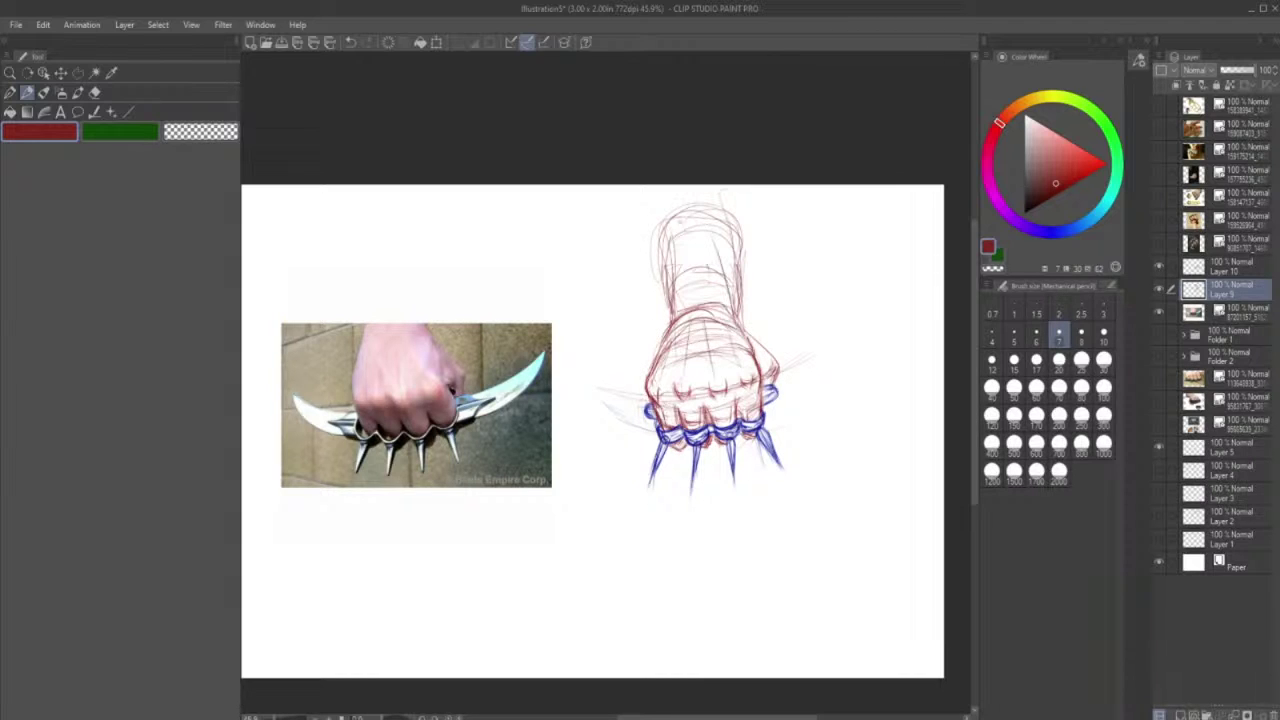
- Reinforce the red outline of the thumb bulging beside the fist and the edge of the nearest finger
left_click_drag(778, 366, 768, 383)
left_click_drag(754, 340, 768, 354)
left_click_drag(756, 436, 762, 462)
left_click_drag(768, 383, 765, 403)
- Build up the wrist with curved cross-contour strokes and a darker line along its thumb side
mouse_move(671, 328)
left_mouse_down()
mouse_move(657, 365)
mouse_move(666, 268)
mouse_move(736, 262)
left_mouse_up()
left_click_drag(732, 290, 732, 320)
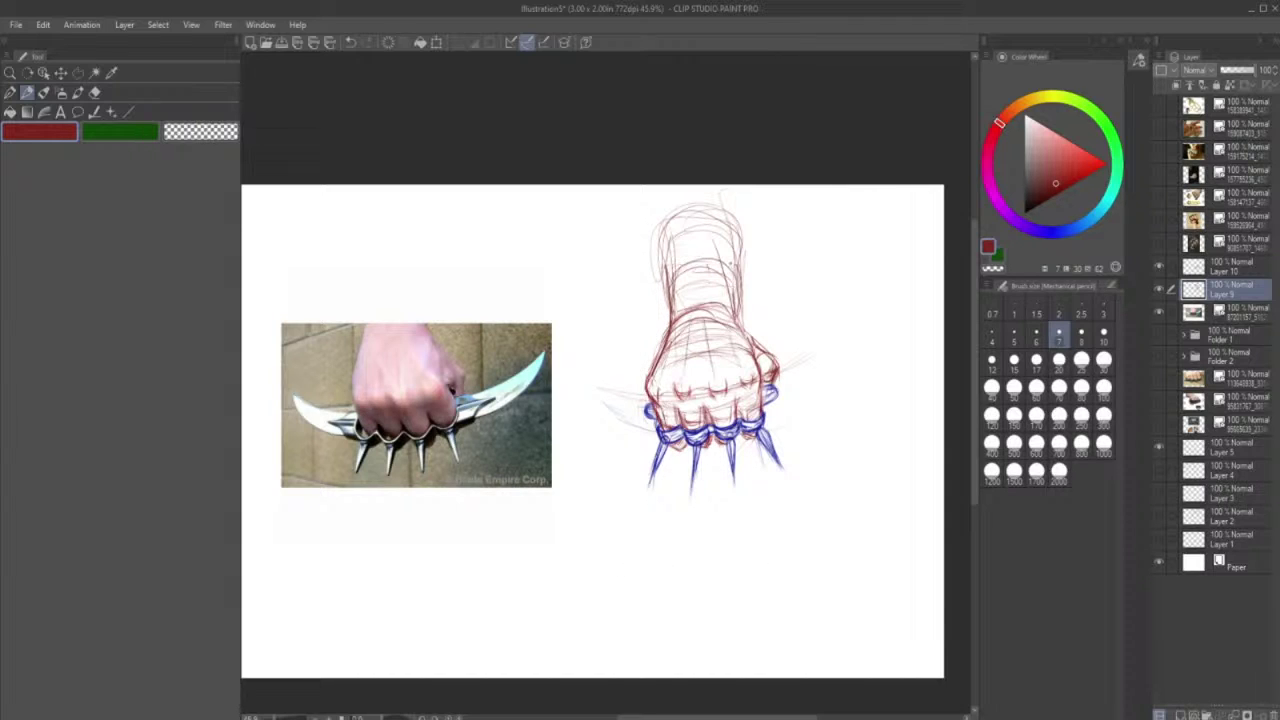
left_click_drag(737, 230, 740, 324)
mouse_move(678, 290)
left_mouse_down()
mouse_move(730, 276)
mouse_move(684, 324)
mouse_move(732, 332)
left_mouse_up()
mouse_move(735, 264)
left_mouse_down()
mouse_move(733, 298)
mouse_move(674, 354)
left_mouse_up()
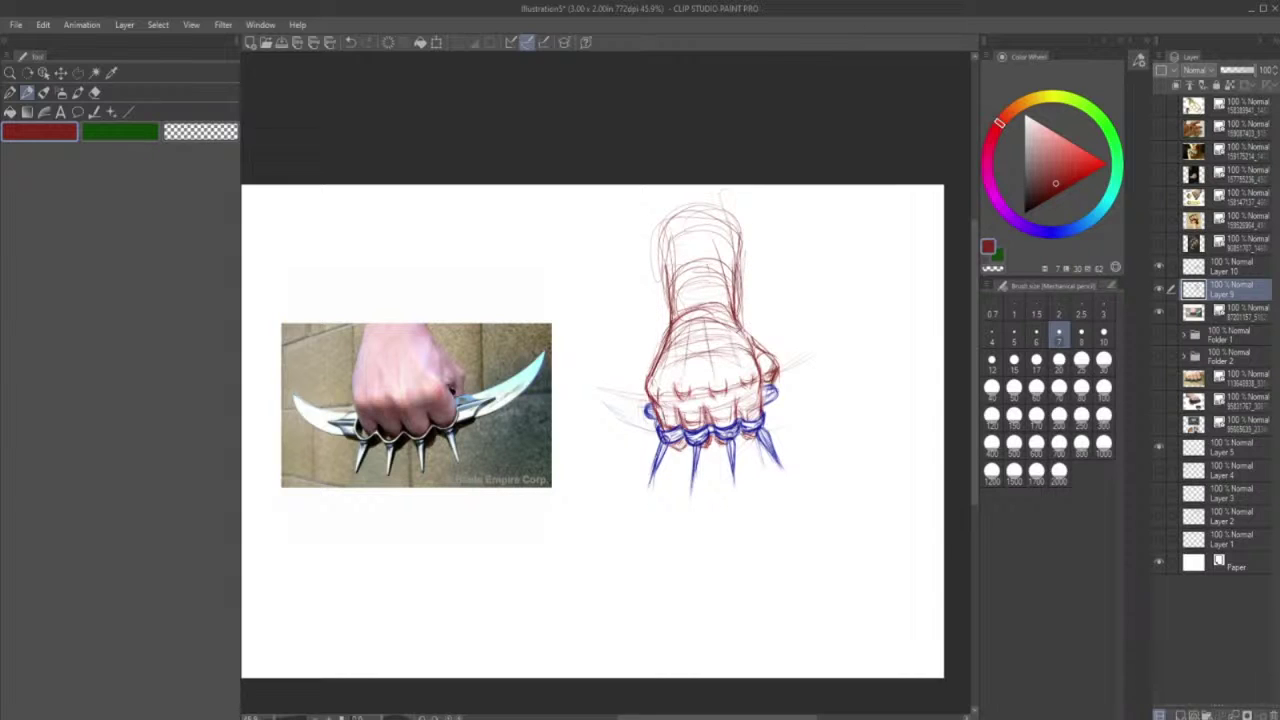
- Darken the finger creases above the weapon's rings, and rework the knuckle mark nearest the thumb with eraser and pencil
left_click_drag(686, 437, 680, 447)
left_click_drag(758, 402, 717, 427)
left_click_drag(704, 420, 684, 432)
left_click_drag(704, 426, 692, 440)
left_click(95, 94)
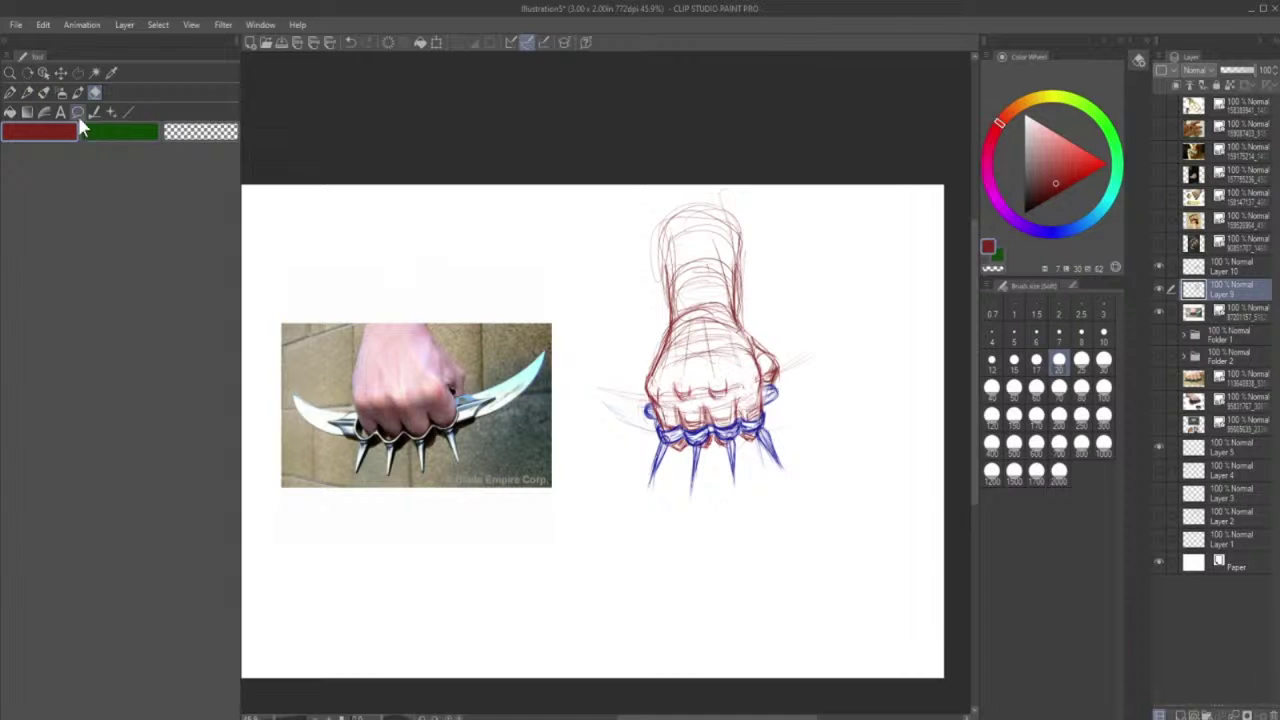
left_click(27, 92)
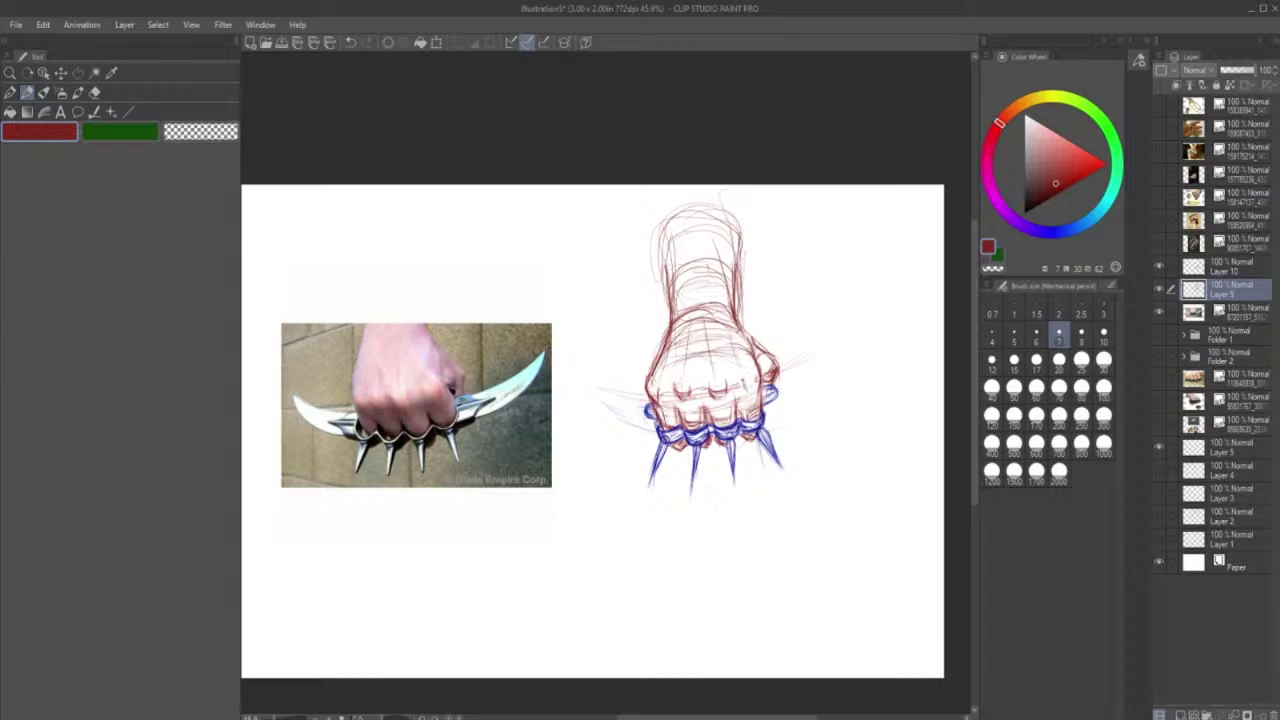
left_click_drag(743, 383, 758, 388)
- Redraw the fist's outer edge opposite the thumb on Layer 9, and erase the stray line outside it
left_click(96, 93)
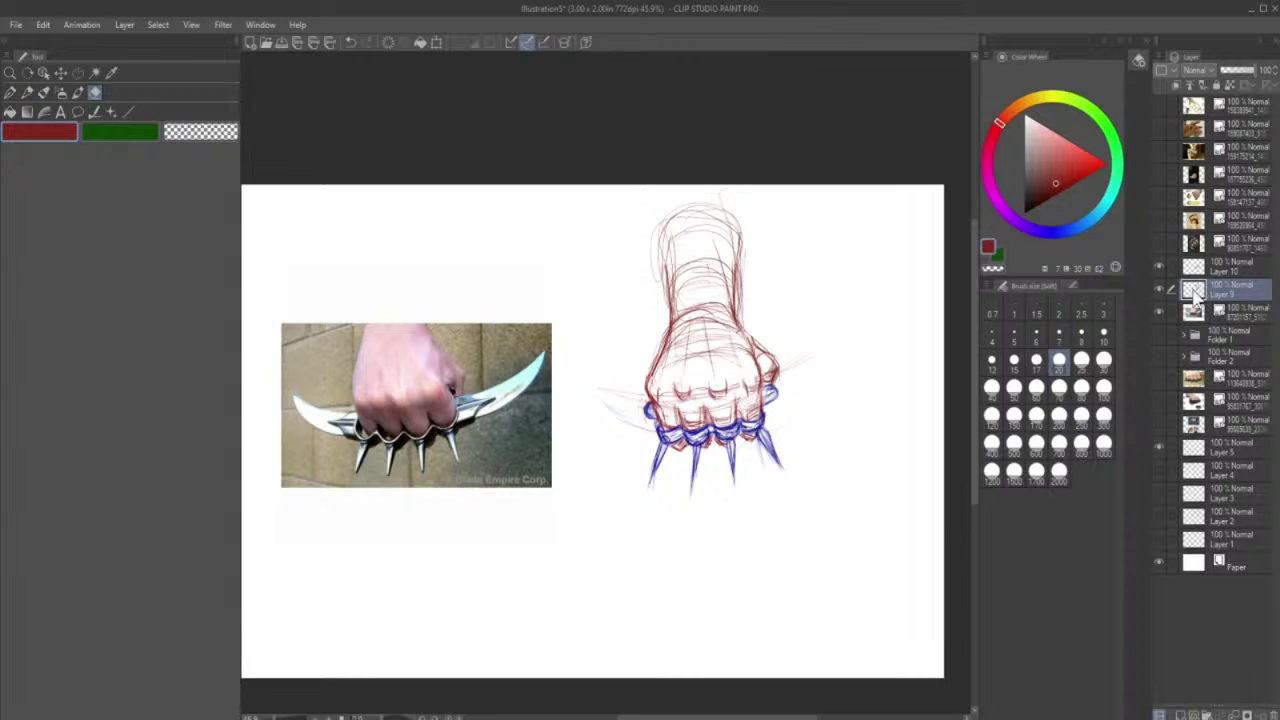
left_click(1159, 287)
left_click(1159, 287)
left_click(63, 91)
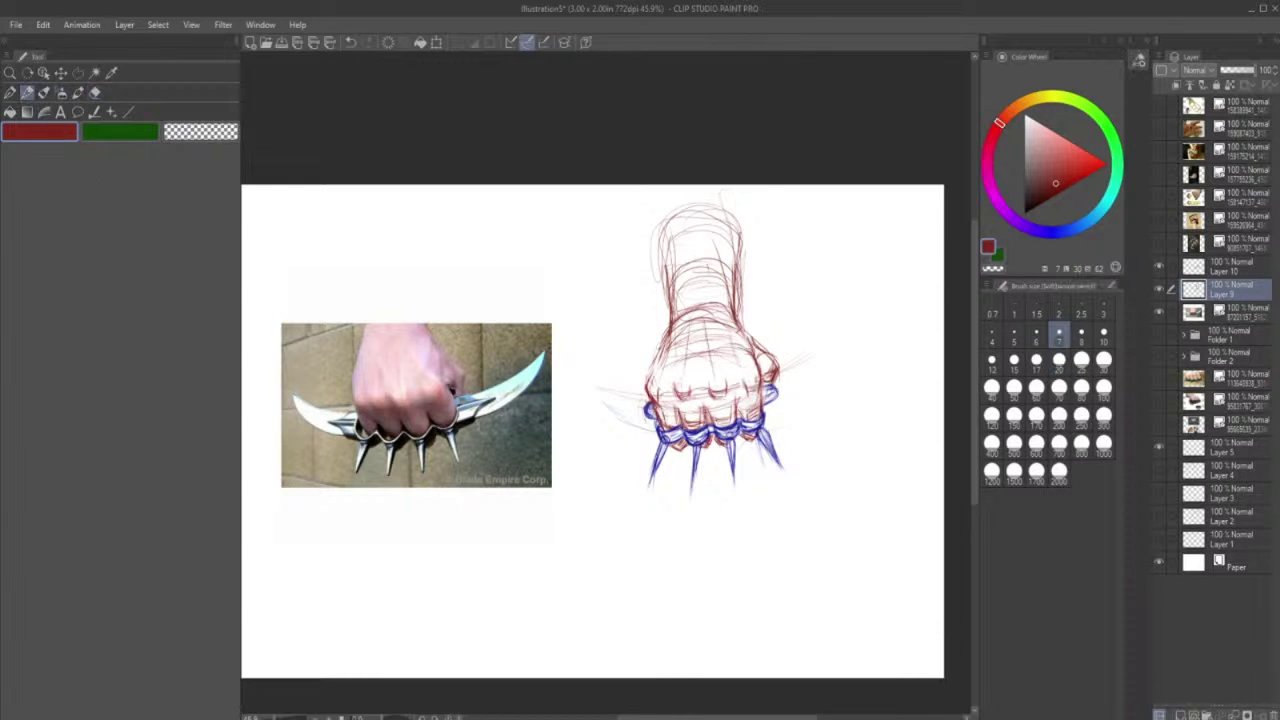
left_click_drag(664, 348, 652, 378)
mouse_move(662, 348)
left_mouse_down()
mouse_move(650, 390)
mouse_move(653, 377)
left_mouse_up()
key("e")
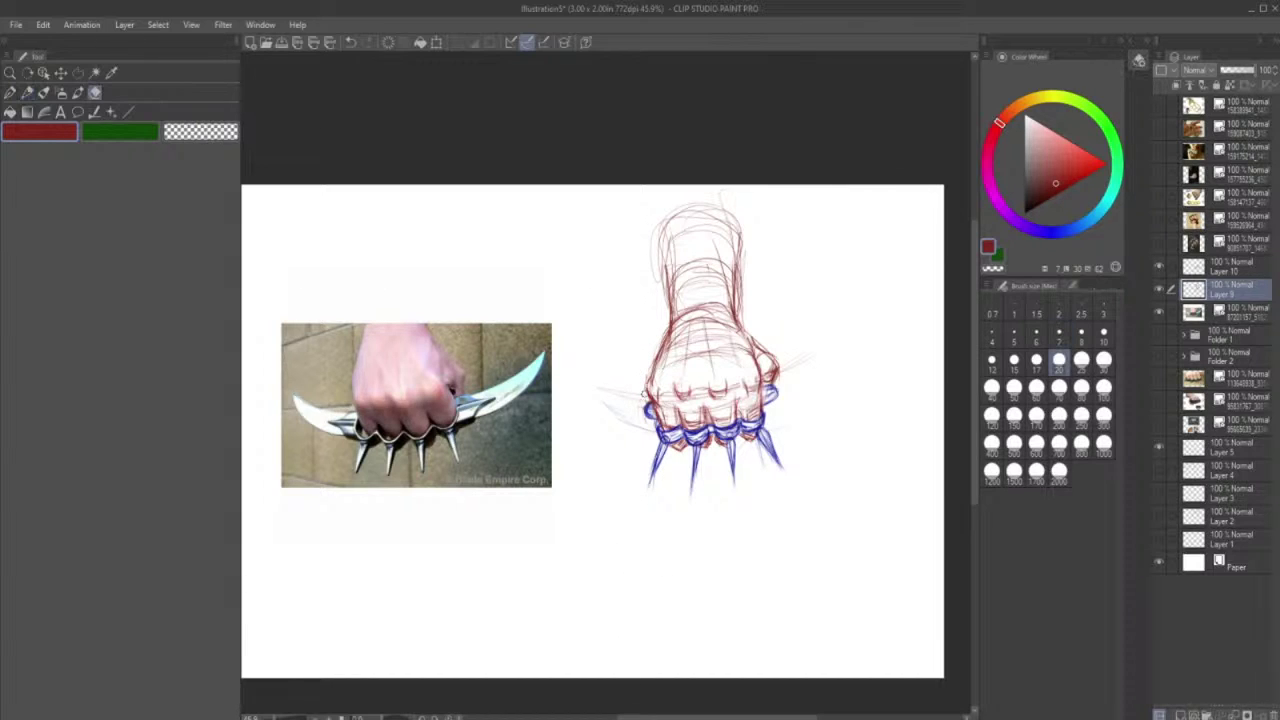
- Darken the gaps between the fingers and strengthen the wrist's edge and cross-contour in red pencil
left_click(29, 92)
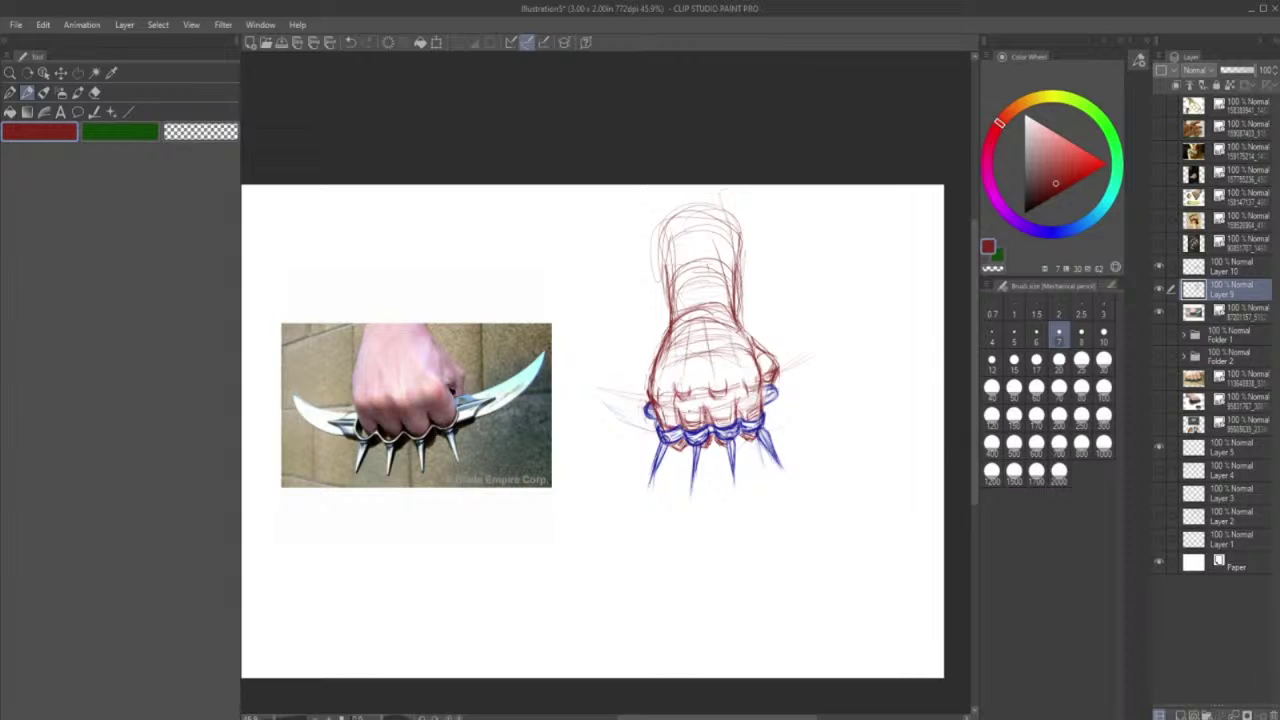
left_click_drag(677, 409, 684, 431)
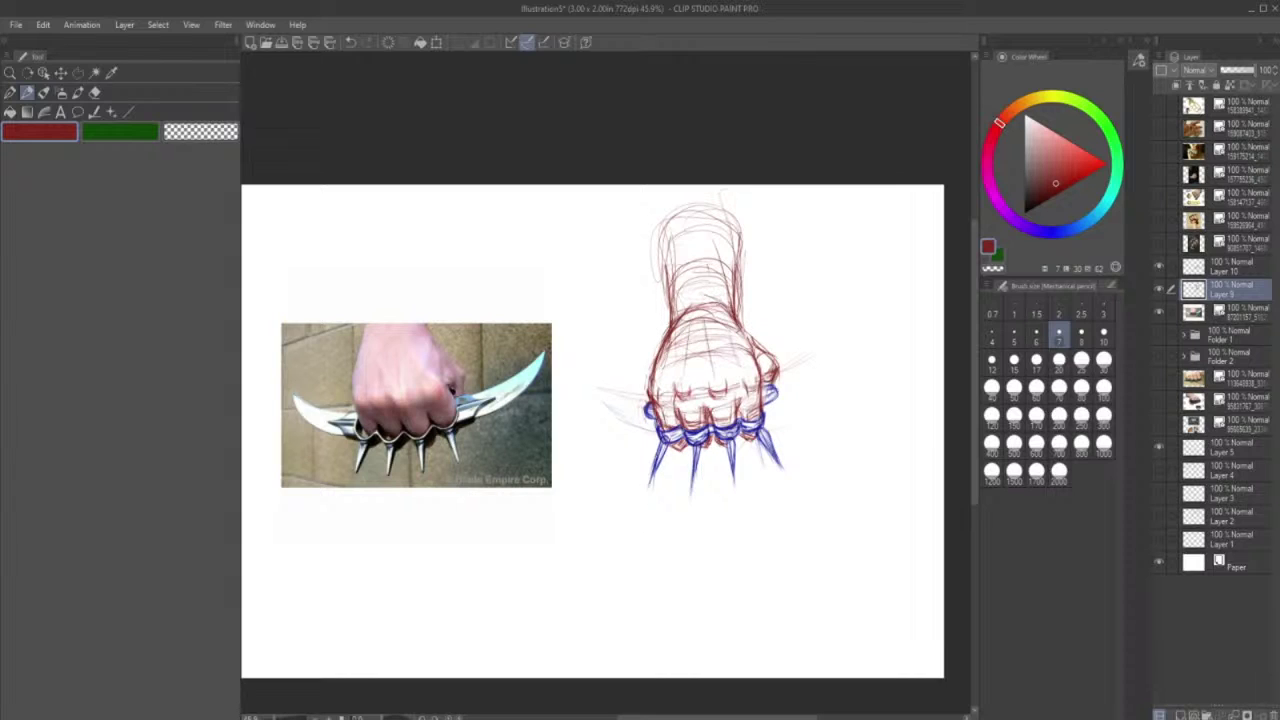
left_click_drag(739, 249, 731, 303)
mouse_move(674, 305)
left_mouse_down()
mouse_move(691, 288)
mouse_move(725, 292)
left_mouse_up()
left_click_drag(679, 405, 687, 431)
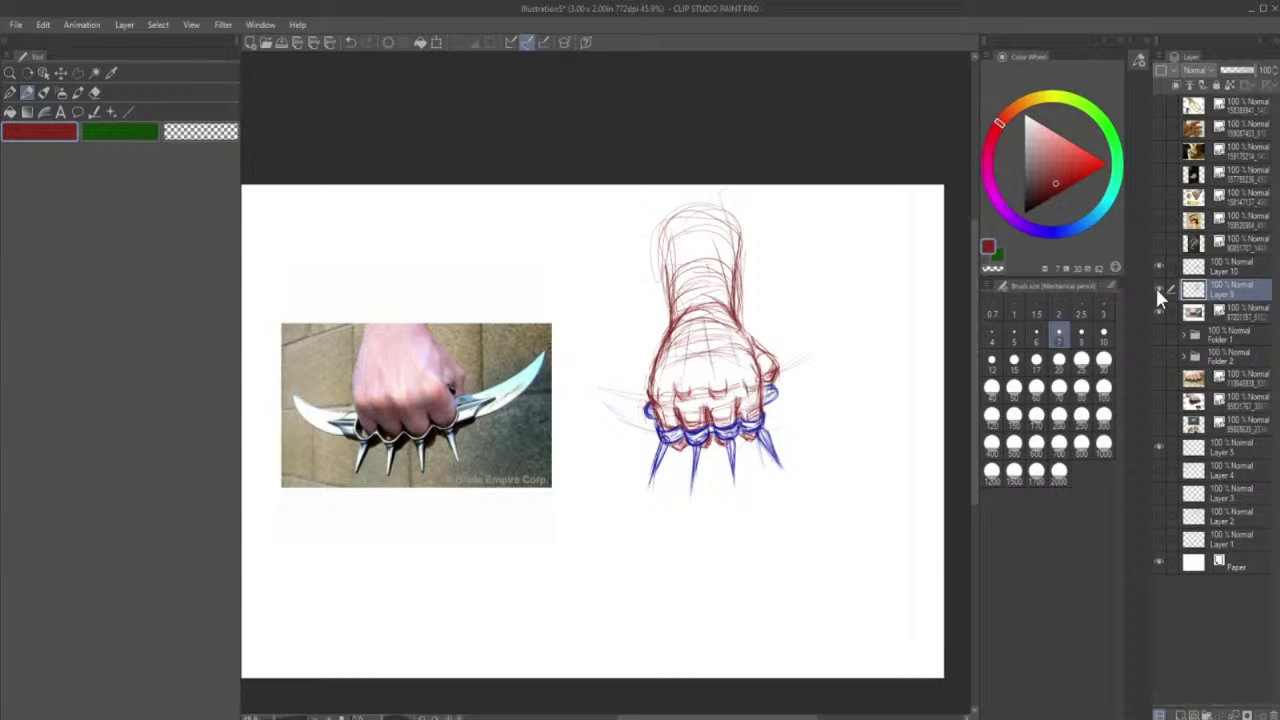
- Create a new layer folder, move Layer 9 and Layer 10 into it, and collapse it
left_click(1208, 714)
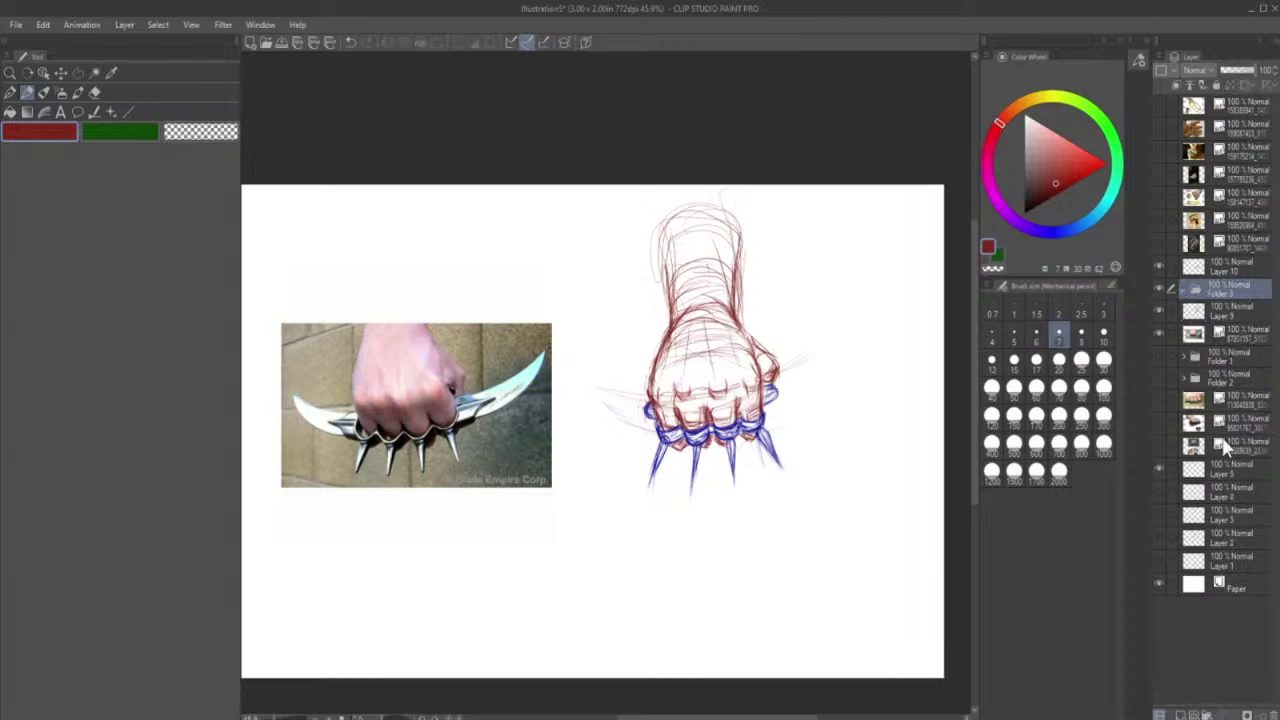
left_click(1196, 268)
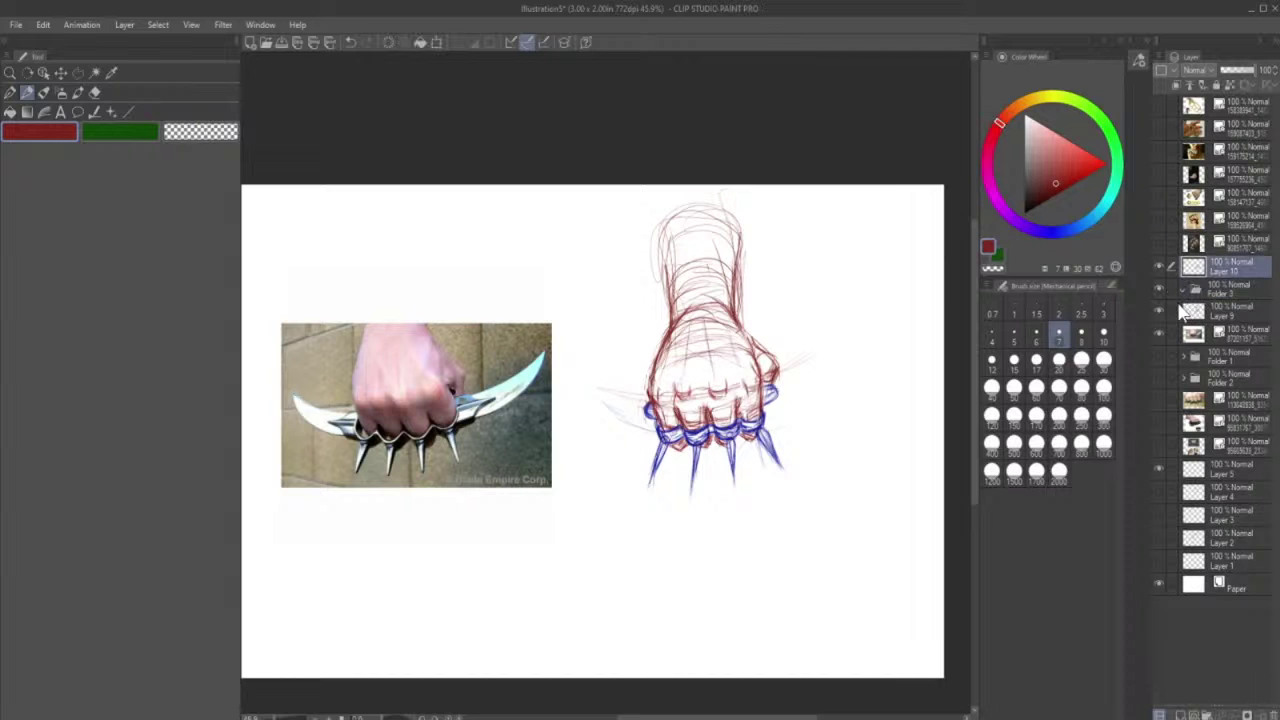
left_click(1176, 310)
left_click_drag(1211, 276, 1207, 290)
left_click(1181, 266)
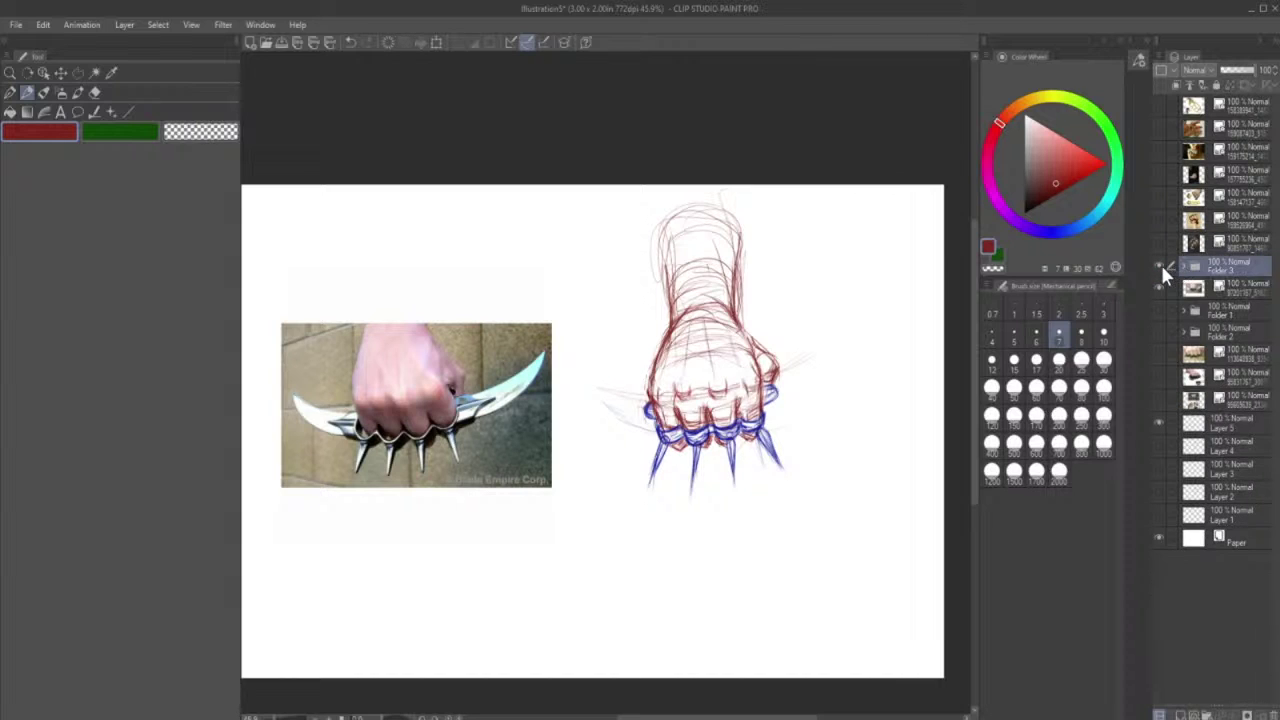
- Check the new folder's contents by toggling its visibility, and move it between Folder 1 and Folder 2
left_click(1160, 263)
left_click(1160, 263)
mouse_move(1183, 334)
left_mouse_down()
mouse_move(1174, 432)
mouse_move(1206, 325)
left_mouse_up()
left_click_drag(1205, 323, 1206, 326)
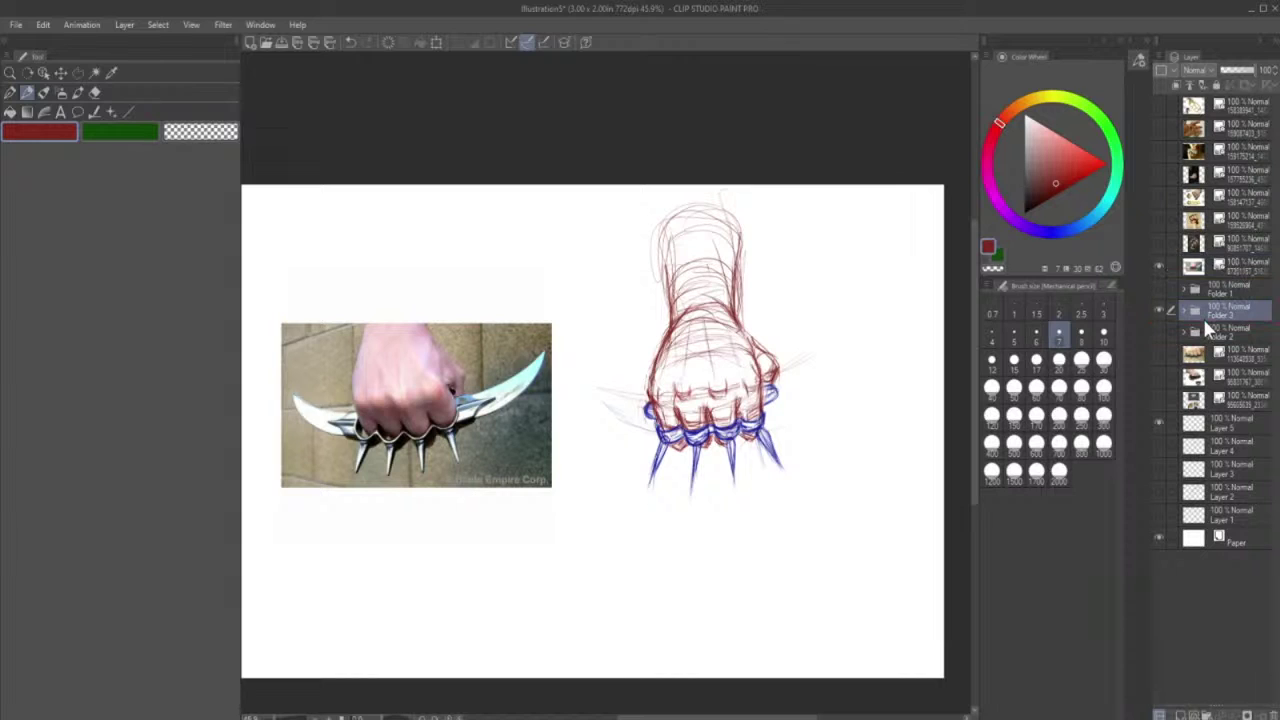
- Hide Folder 3 with the bladed weapon photo moved into it, and show the dark brass-knuckle fist photo
left_click(1159, 310)
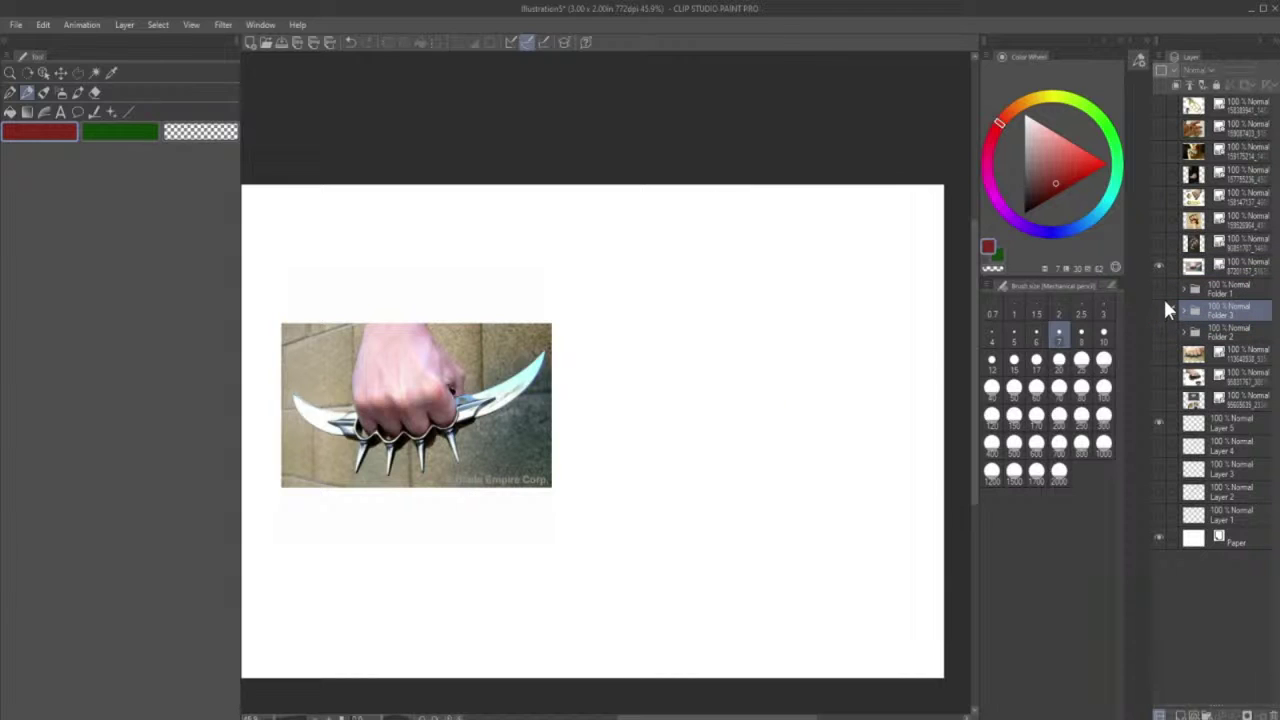
left_click(1193, 266)
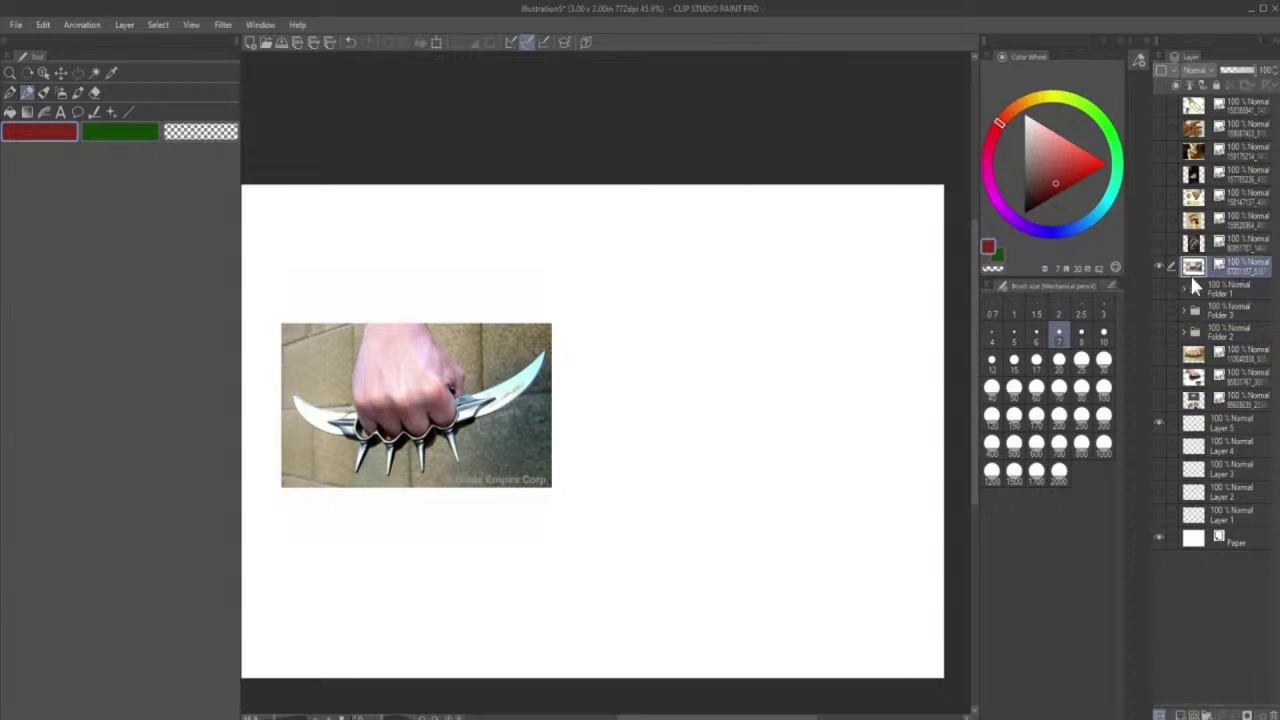
left_click_drag(1193, 285, 1198, 318)
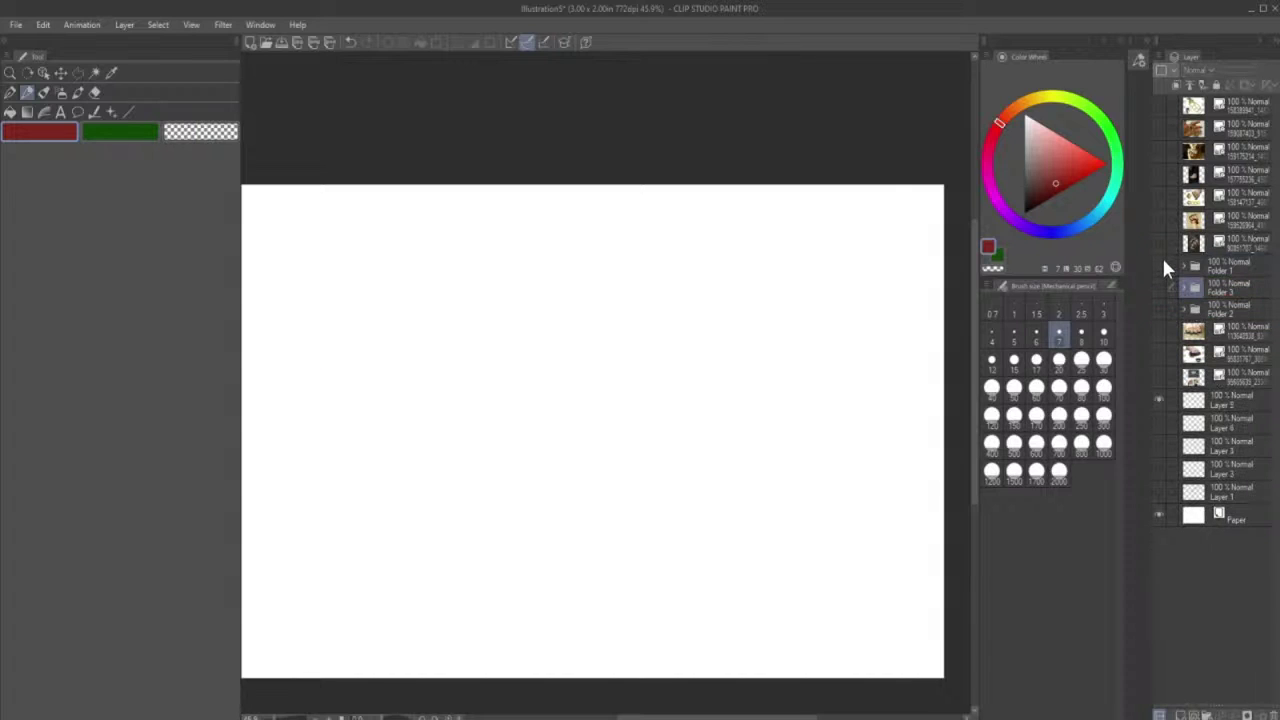
left_click(1160, 243)
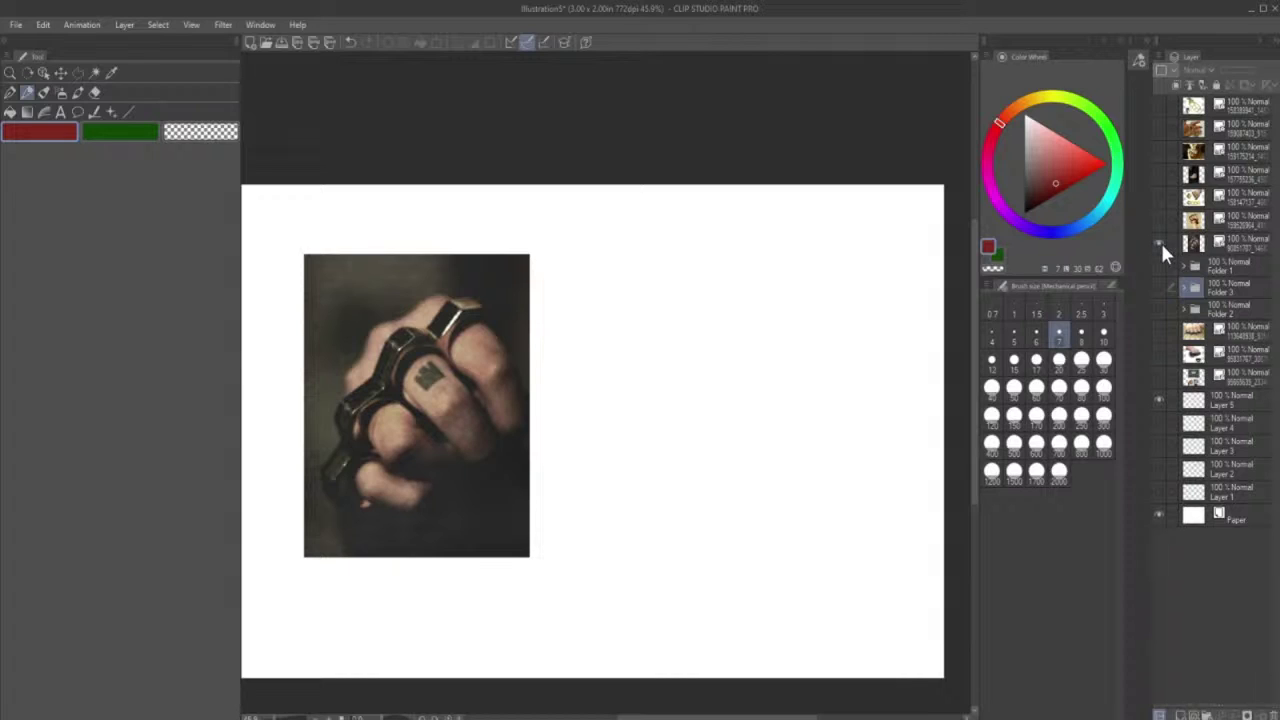
- Create a new raster layer directly above the brass-knuckle fist photo
left_click(1193, 250)
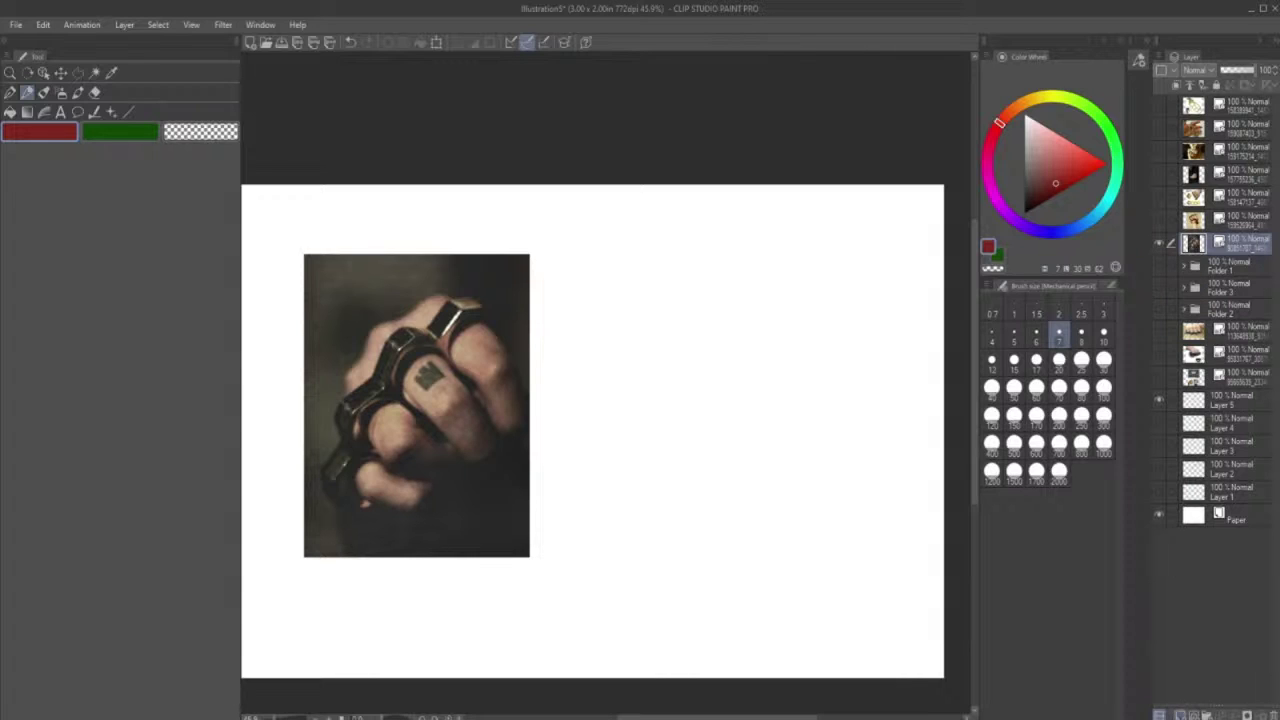
left_click(1180, 715)
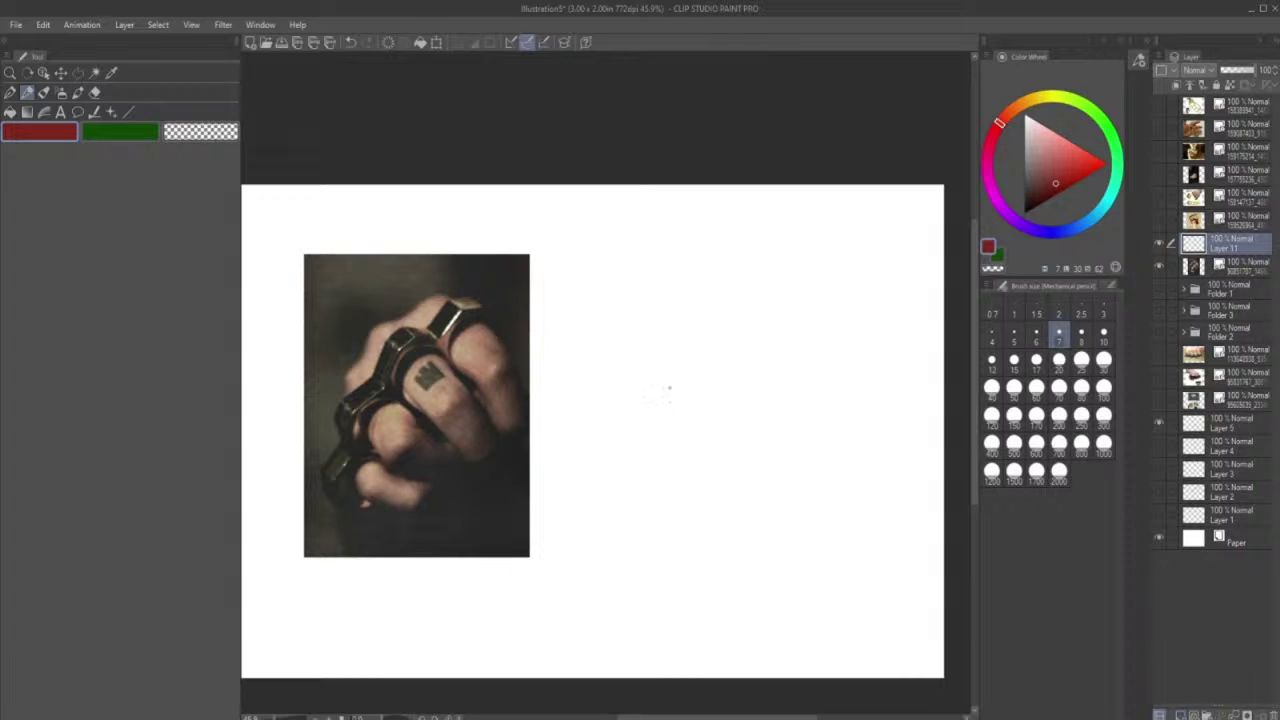
- Sketch the long curved band of the brass knuckles and the outer contour of the uppermost finger beside the photo
left_click_drag(645, 455, 762, 332)
mouse_move(640, 474)
left_mouse_down()
mouse_move(758, 363)
mouse_move(654, 482)
mouse_move(792, 348)
mouse_move(643, 459)
mouse_move(683, 362)
mouse_move(636, 442)
mouse_move(746, 320)
left_mouse_up()
mouse_move(630, 446)
left_mouse_down()
mouse_move(749, 321)
mouse_move(693, 353)
mouse_move(776, 301)
left_mouse_up()
mouse_move(637, 438)
left_mouse_down()
mouse_move(802, 297)
mouse_move(849, 337)
mouse_move(844, 369)
mouse_move(844, 340)
mouse_move(863, 362)
mouse_move(857, 428)
left_mouse_up()
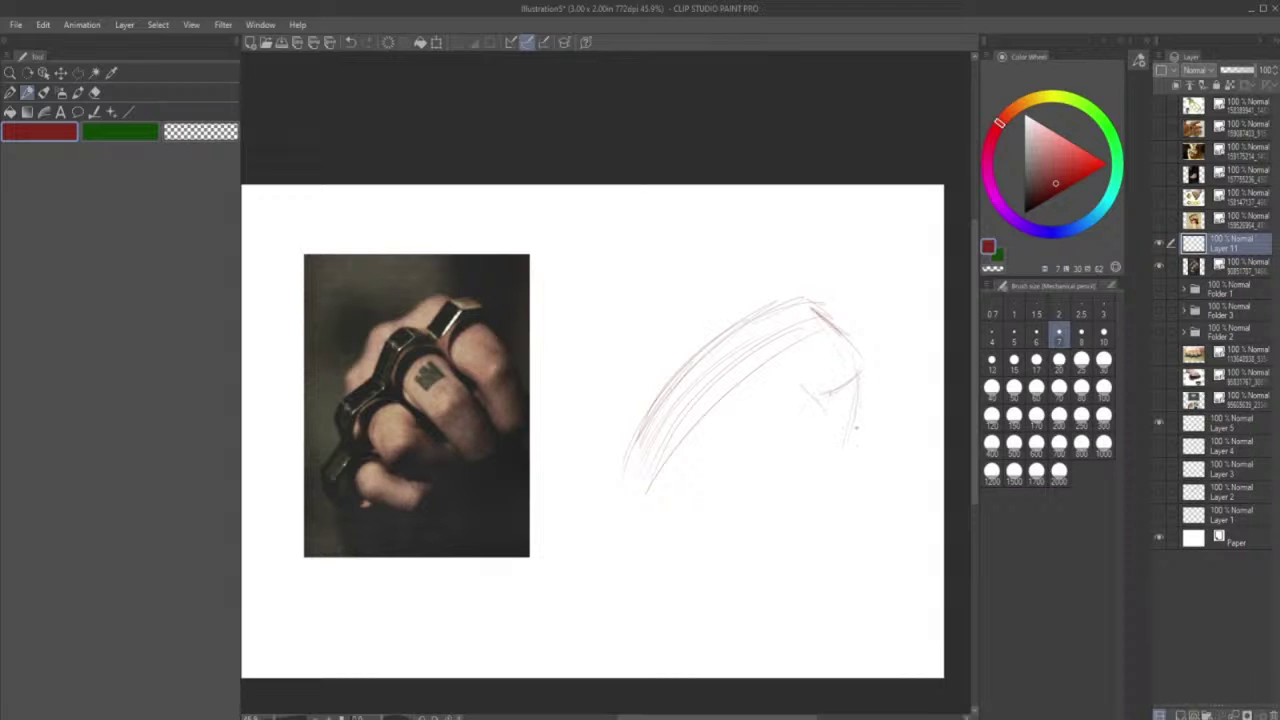
left_click_drag(864, 362, 872, 382)
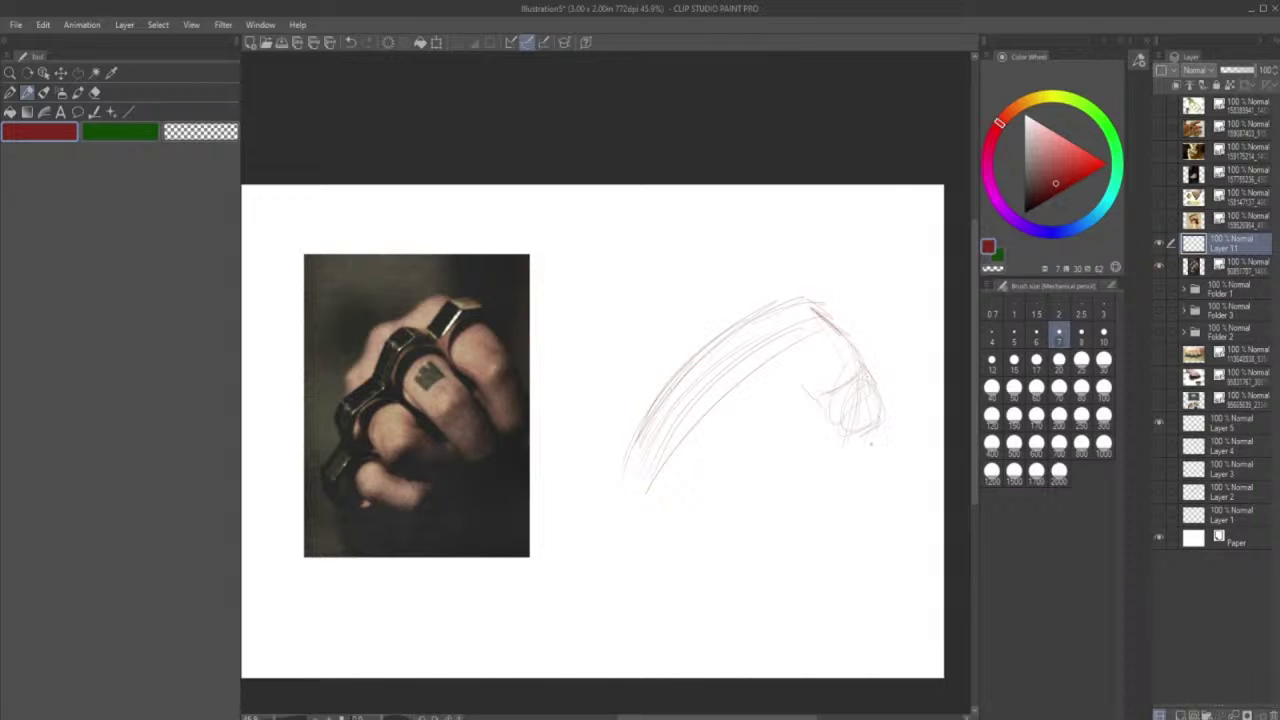
- Rough in the curled fingers beneath the band with rounded joint forms
left_click_drag(825, 401, 829, 415)
left_click_drag(873, 386, 879, 400)
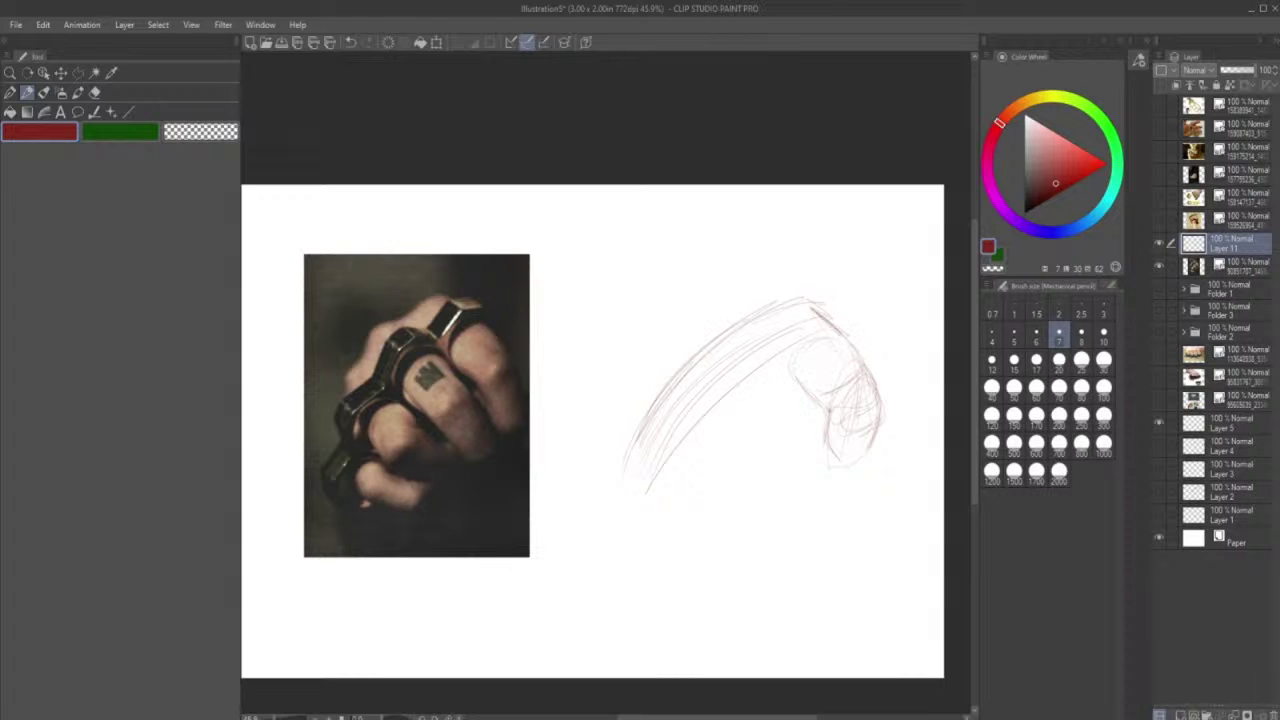
left_click_drag(818, 398, 830, 408)
left_click_drag(808, 346, 826, 336)
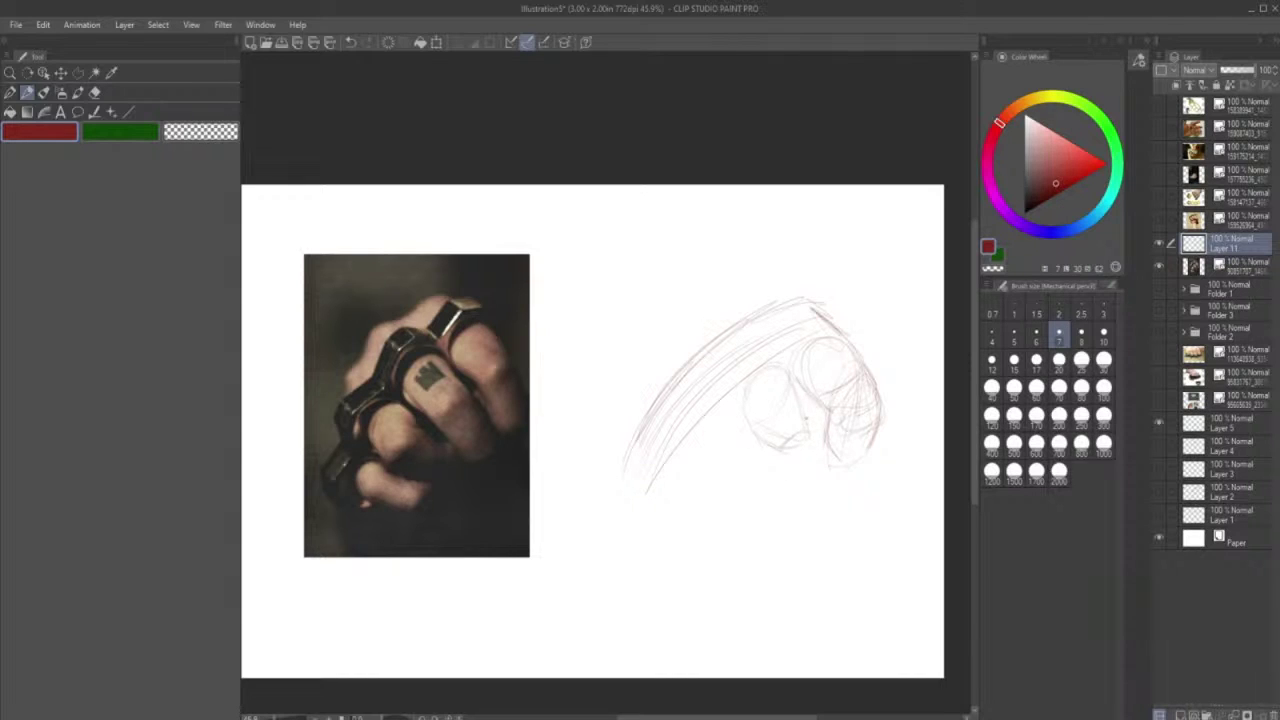
mouse_move(746, 426)
left_mouse_down()
mouse_move(782, 449)
mouse_move(815, 428)
left_mouse_up()
- Reinforce both edges of the curved band and outline the raised segments along its upper end
mouse_move(623, 480)
left_mouse_down()
mouse_move(664, 390)
mouse_move(716, 340)
left_mouse_up()
left_click_drag(638, 440, 672, 388)
left_click_drag(659, 493, 794, 343)
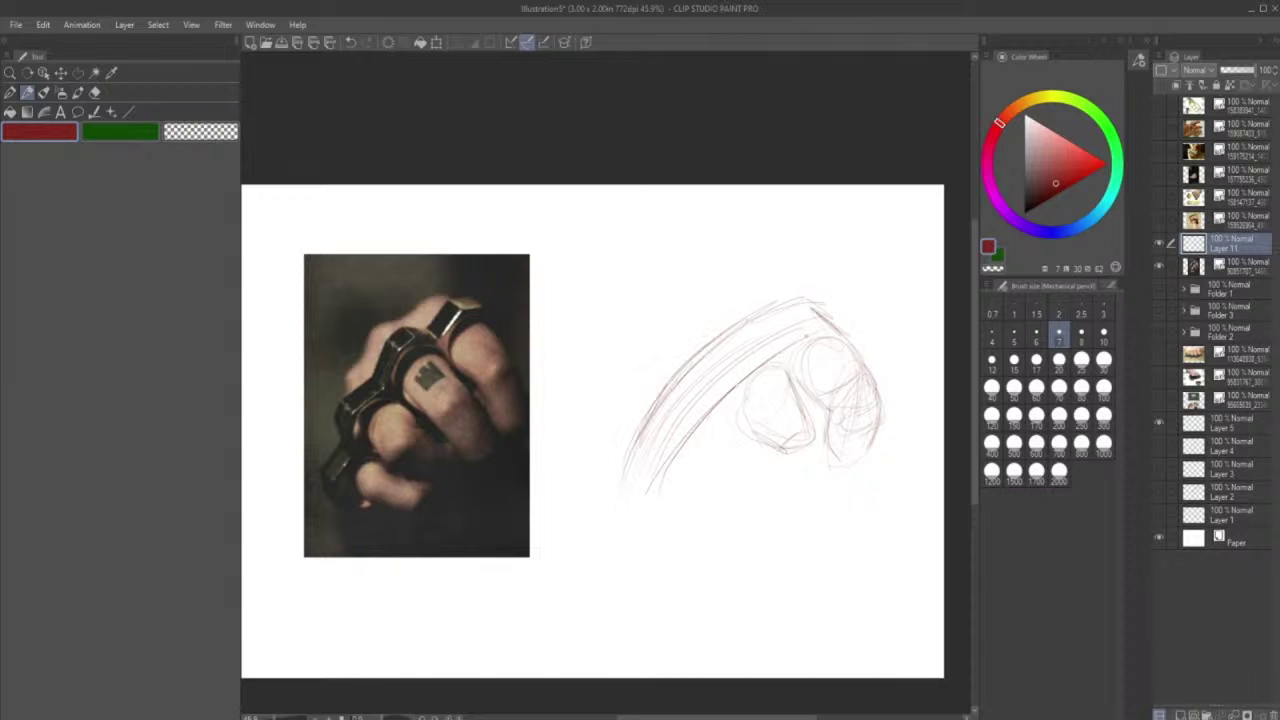
left_click_drag(675, 469, 818, 339)
mouse_move(842, 340)
left_mouse_down()
mouse_move(856, 302)
mouse_move(861, 312)
mouse_move(836, 263)
mouse_move(852, 322)
mouse_move(835, 280)
mouse_move(813, 271)
mouse_move(802, 299)
mouse_move(832, 328)
mouse_move(816, 286)
mouse_move(856, 304)
mouse_move(846, 290)
mouse_move(843, 330)
mouse_move(798, 333)
mouse_move(815, 279)
mouse_move(706, 322)
left_mouse_up()
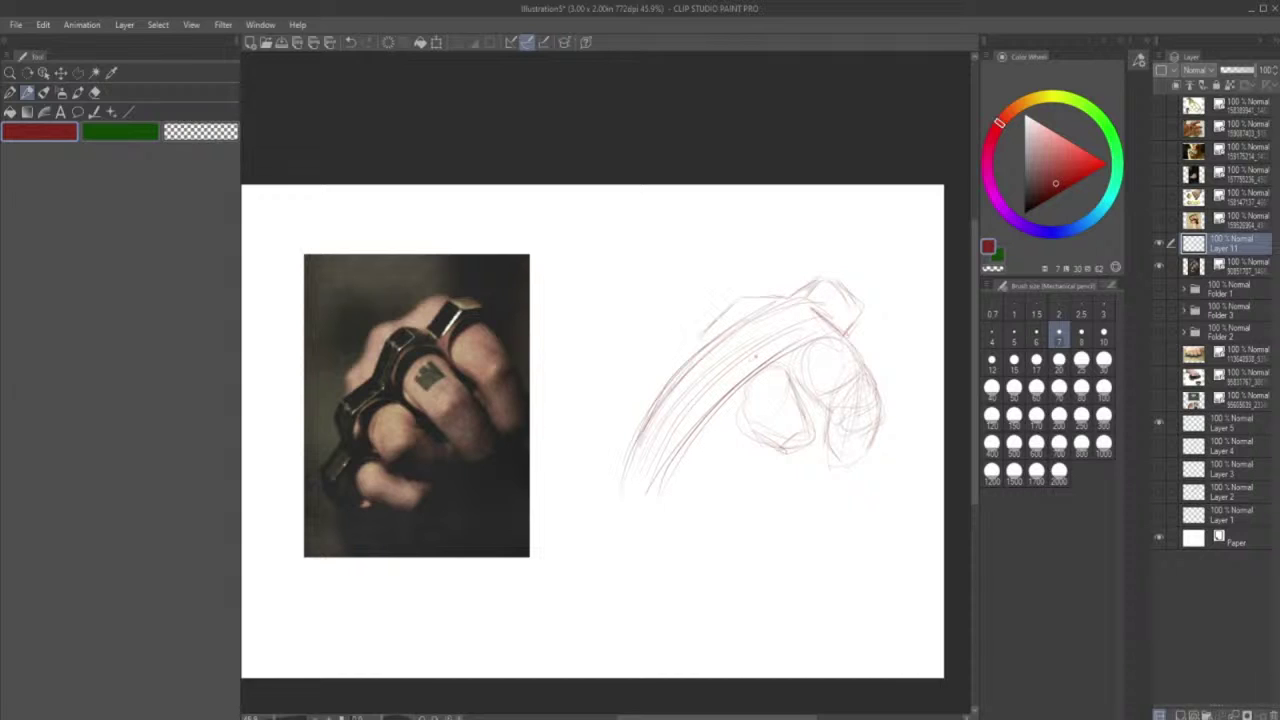
- Divide the band with cross lines that mark the ends of the middle raised segment
left_click_drag(740, 377, 777, 350)
mouse_move(748, 304)
left_mouse_down()
mouse_move(709, 317)
mouse_move(734, 302)
mouse_move(704, 335)
mouse_move(735, 370)
left_mouse_up()
mouse_move(724, 321)
left_mouse_down()
mouse_move(752, 300)
mouse_move(786, 331)
left_mouse_up()
left_click_drag(741, 374, 788, 342)
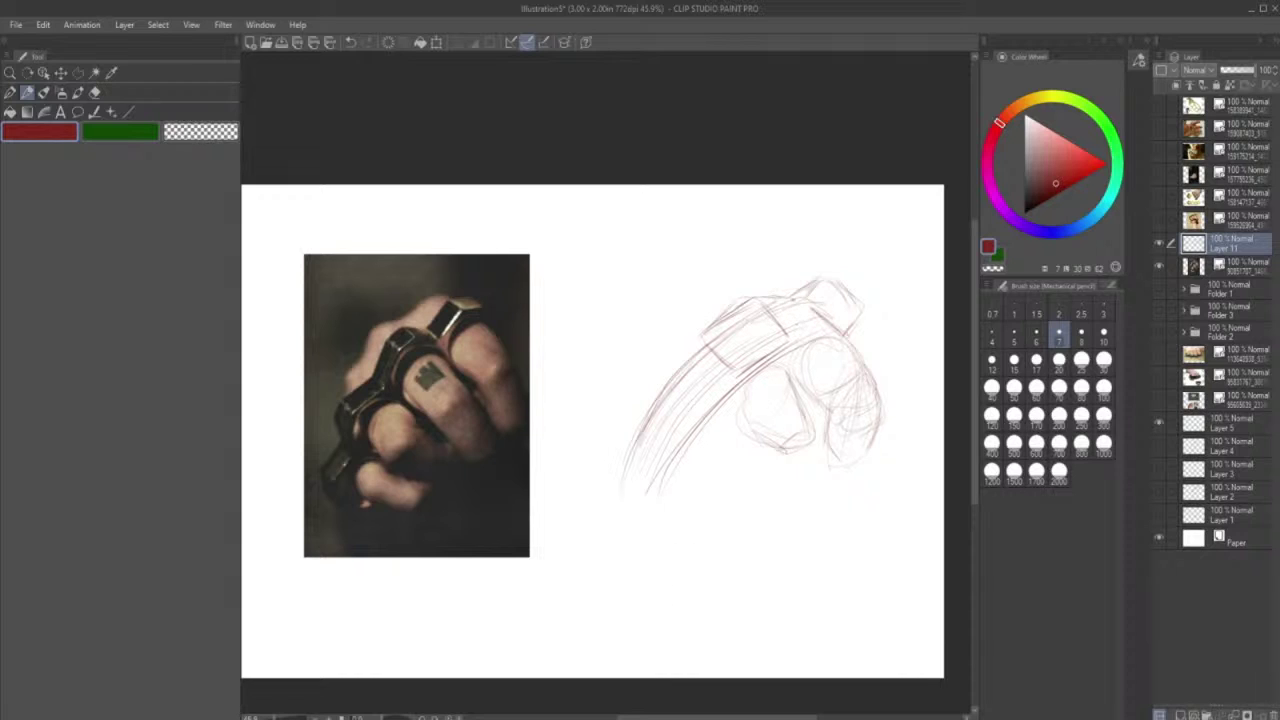
- Work out the recess joining the middle and upper segments, undo stray strokes, and firm up the upper segment's outline
left_click_drag(760, 304, 800, 294)
left_click_drag(782, 304, 816, 278)
mouse_move(770, 306)
left_mouse_down()
mouse_move(810, 332)
mouse_move(795, 328)
mouse_move(844, 309)
left_mouse_up()
left_click(350, 42)
left_click(350, 42)
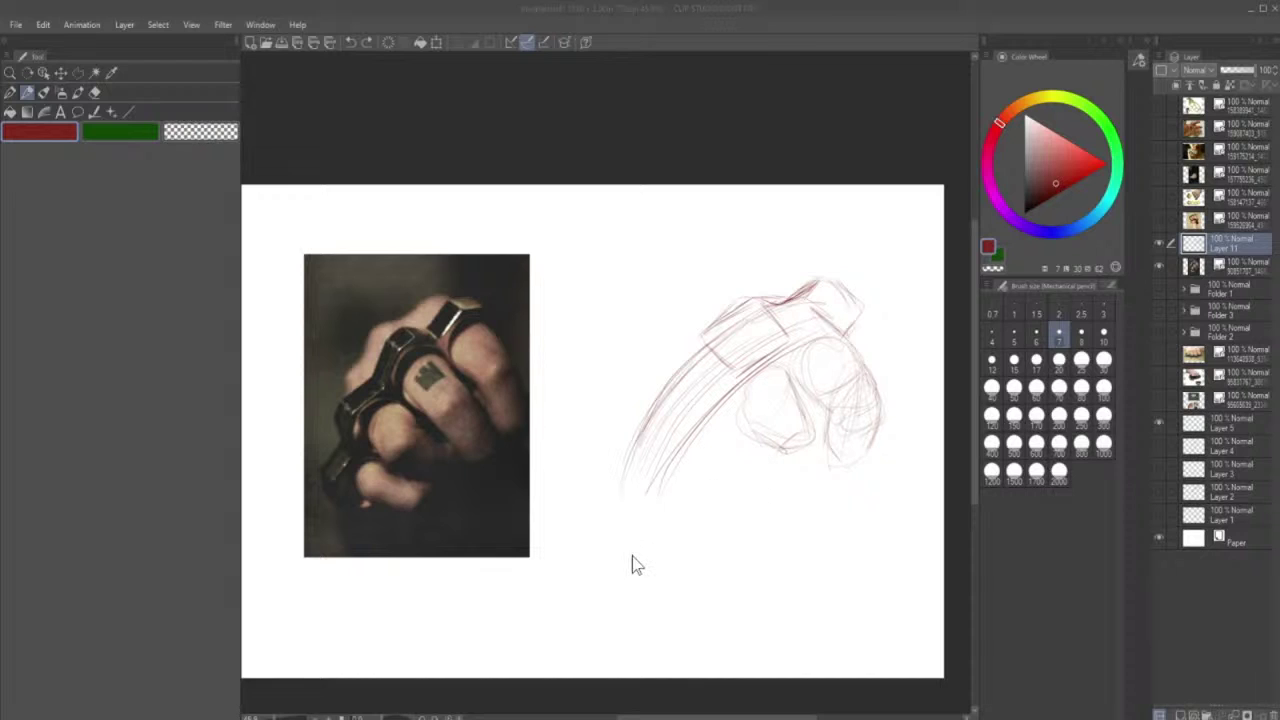
left_click(716, 499)
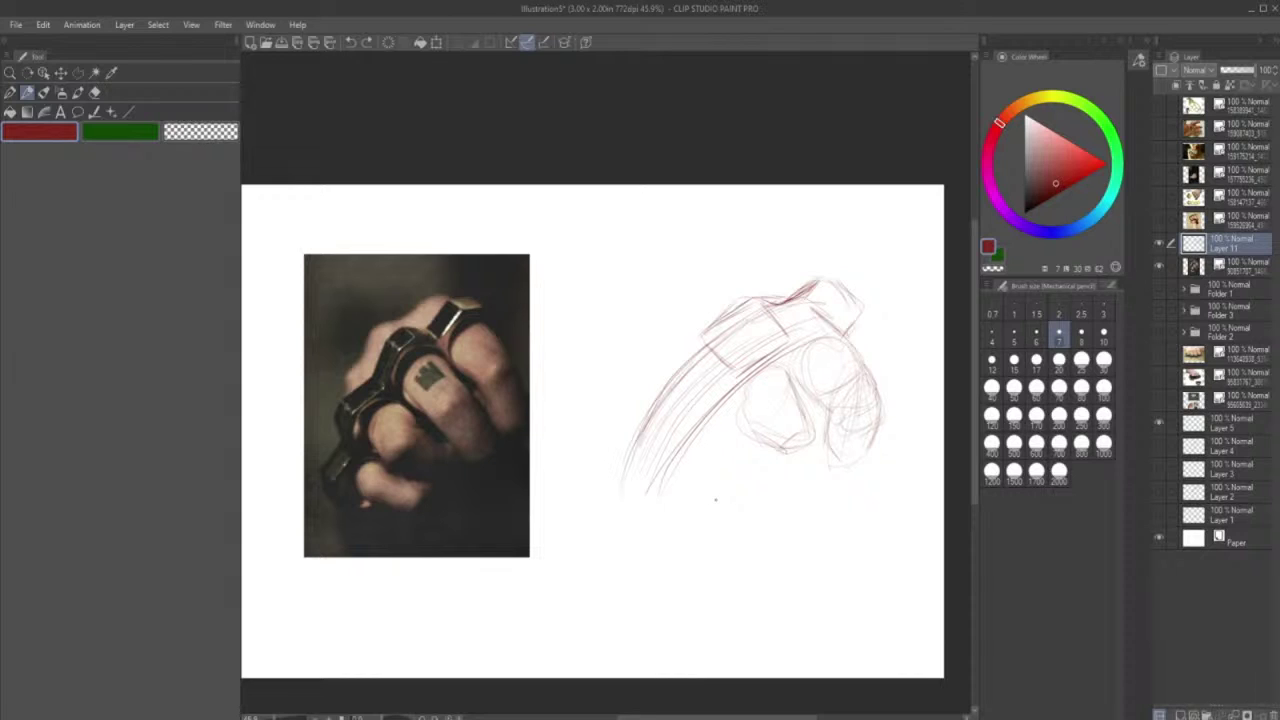
mouse_move(816, 325)
left_mouse_down()
mouse_move(795, 329)
mouse_move(859, 309)
mouse_move(846, 292)
mouse_move(846, 329)
left_mouse_up()
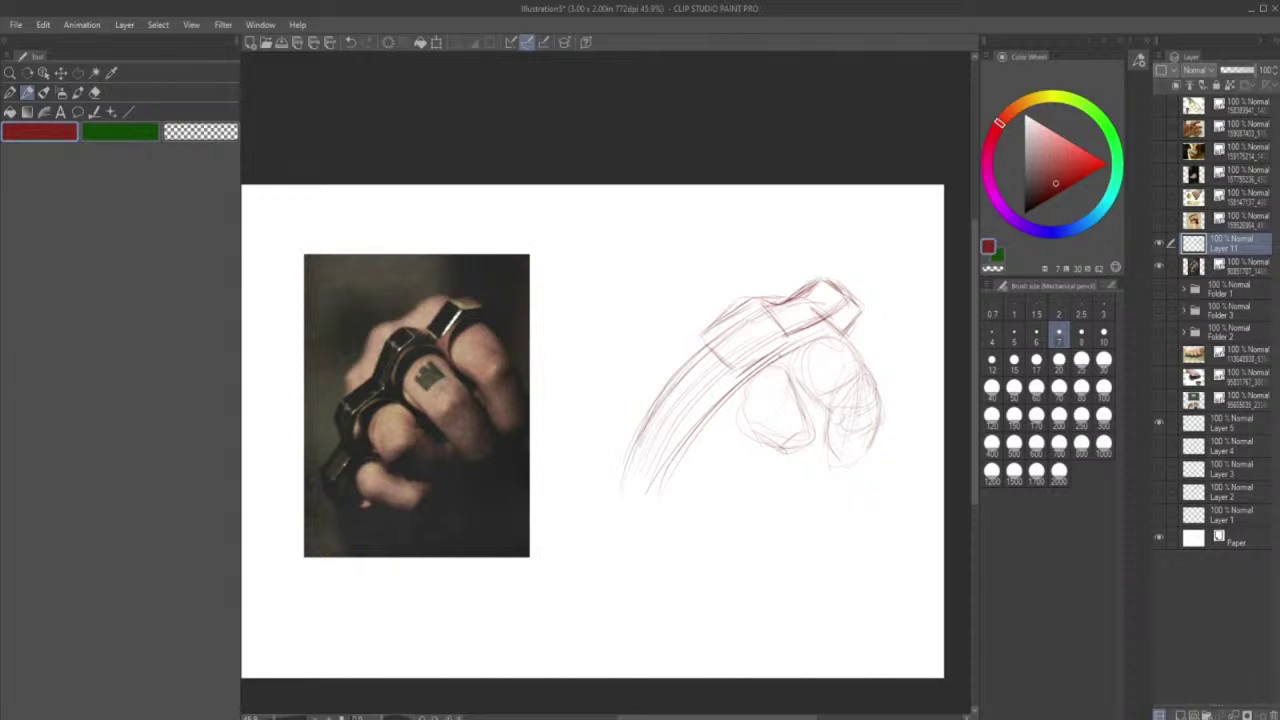
- Darken the inner edge of the band and shade the recess below the middle segment
mouse_move(783, 355)
left_mouse_down()
mouse_move(757, 373)
mouse_move(700, 362)
mouse_move(680, 376)
mouse_move(637, 430)
mouse_move(668, 452)
left_mouse_up()
left_click_drag(704, 408, 676, 442)
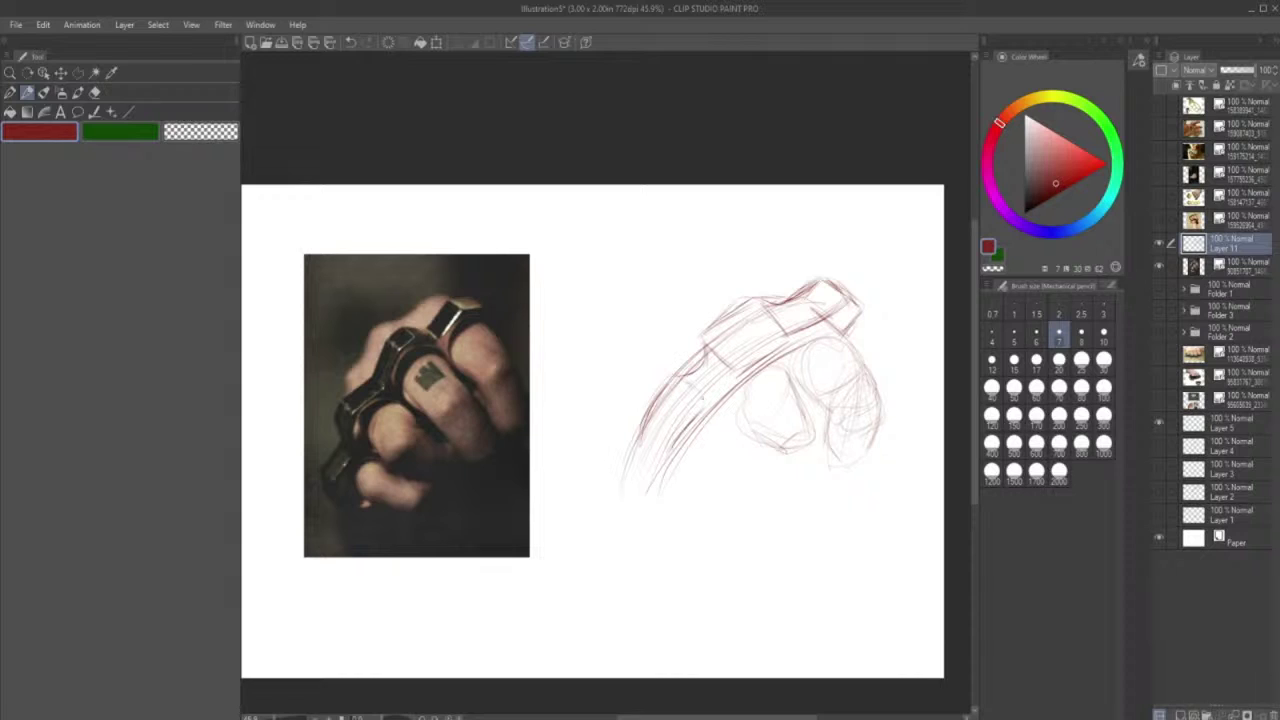
mouse_move(704, 385)
left_mouse_down()
mouse_move(691, 405)
mouse_move(711, 399)
mouse_move(683, 381)
mouse_move(697, 373)
left_mouse_up()
left_click_drag(670, 428, 647, 443)
left_click_drag(728, 369, 712, 388)
mouse_move(712, 390)
left_mouse_down()
mouse_move(701, 400)
mouse_move(691, 377)
left_mouse_up()
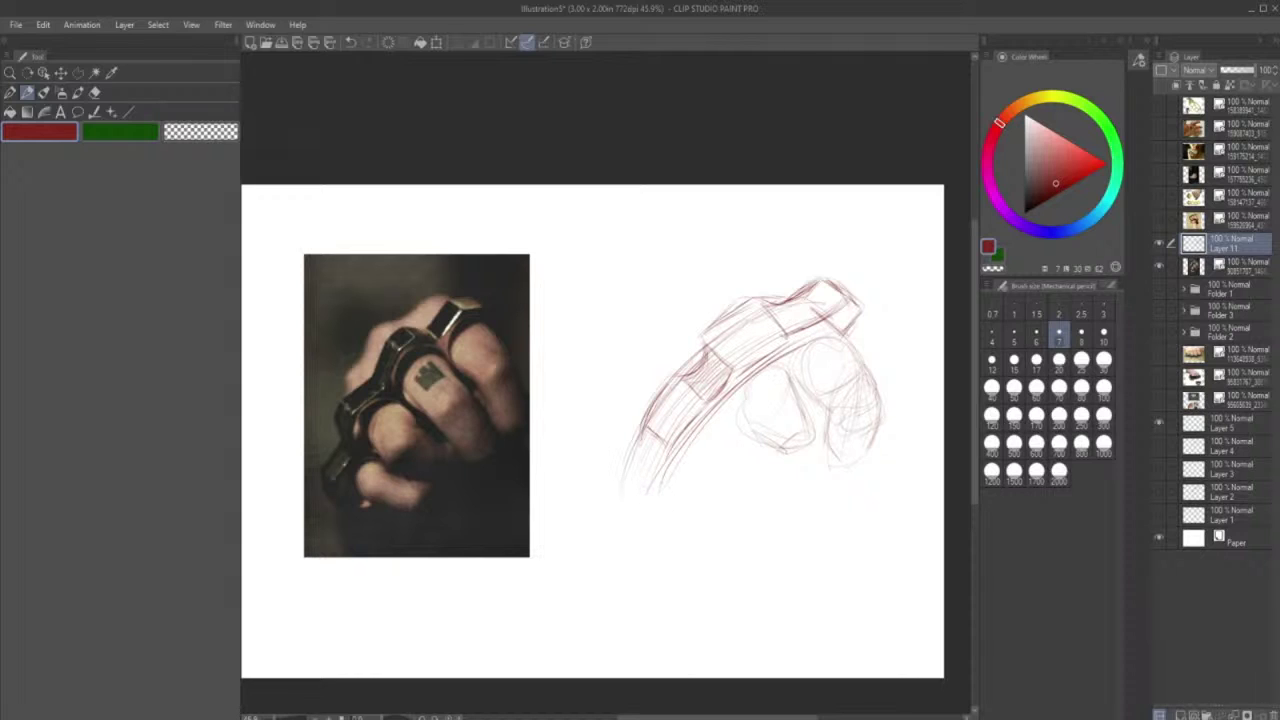
- Hatch the recess and end plane of the upper segment and define the middle segment's flat face
mouse_move(811, 333)
left_mouse_down()
mouse_move(785, 339)
mouse_move(809, 333)
mouse_move(769, 317)
mouse_move(815, 291)
mouse_move(780, 334)
mouse_move(814, 304)
left_mouse_up()
left_click_drag(828, 288, 818, 304)
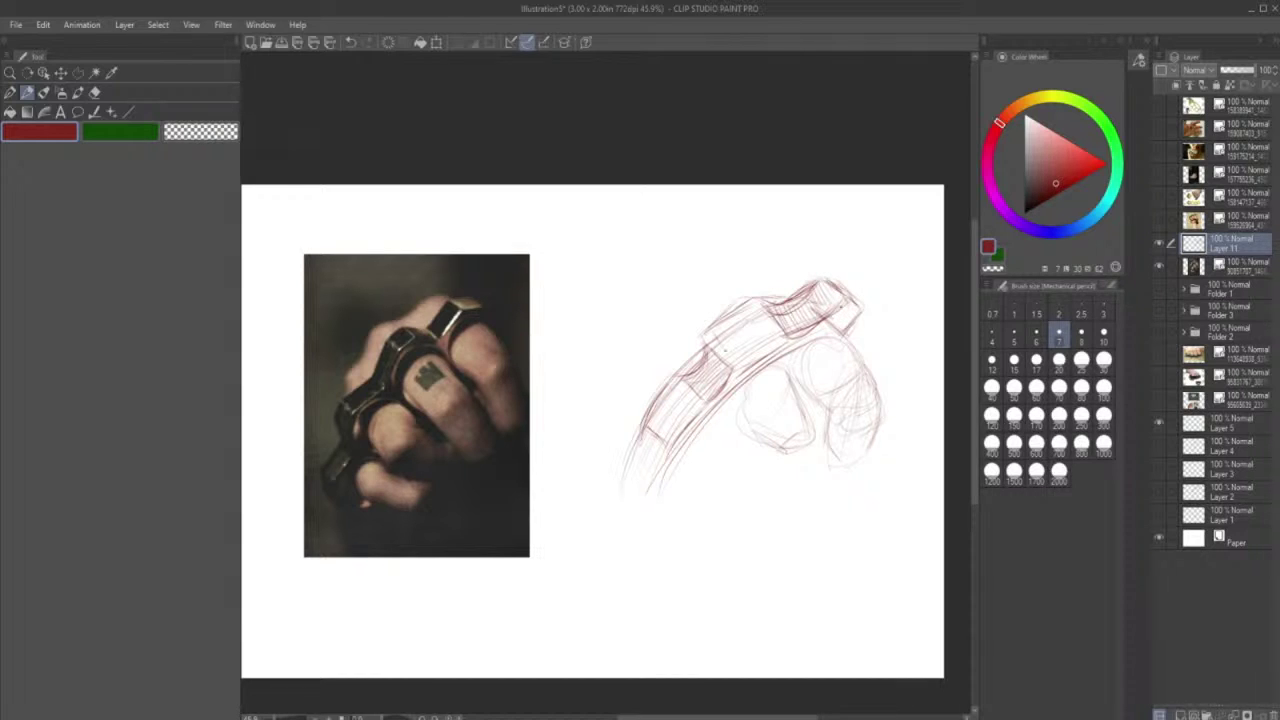
mouse_move(718, 343)
left_mouse_down()
mouse_move(733, 363)
mouse_move(714, 362)
mouse_move(754, 352)
left_mouse_up()
left_click_drag(746, 324, 712, 344)
left_click_drag(740, 322, 726, 334)
left_click_drag(762, 310, 712, 344)
mouse_move(788, 332)
left_mouse_down()
mouse_move(740, 362)
mouse_move(754, 350)
left_mouse_up()
mouse_move(782, 310)
left_mouse_down()
mouse_move(770, 326)
mouse_move(785, 337)
left_mouse_up()
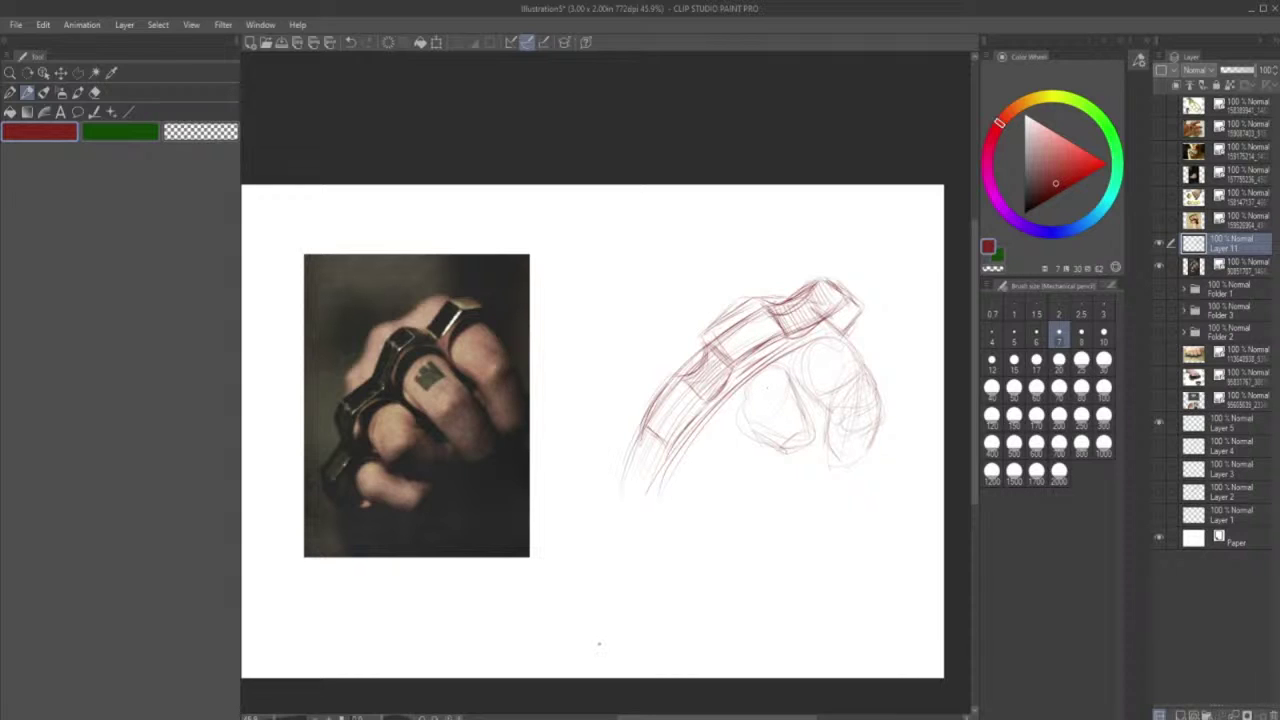
- Define the lower segment, rough in the finger beneath it, and clear the whole sketch from the layer
left_click_drag(642, 423, 656, 431)
mouse_move(686, 372)
left_mouse_down()
mouse_move(660, 392)
mouse_move(680, 392)
mouse_move(668, 444)
left_mouse_up()
left_click_drag(710, 396, 684, 422)
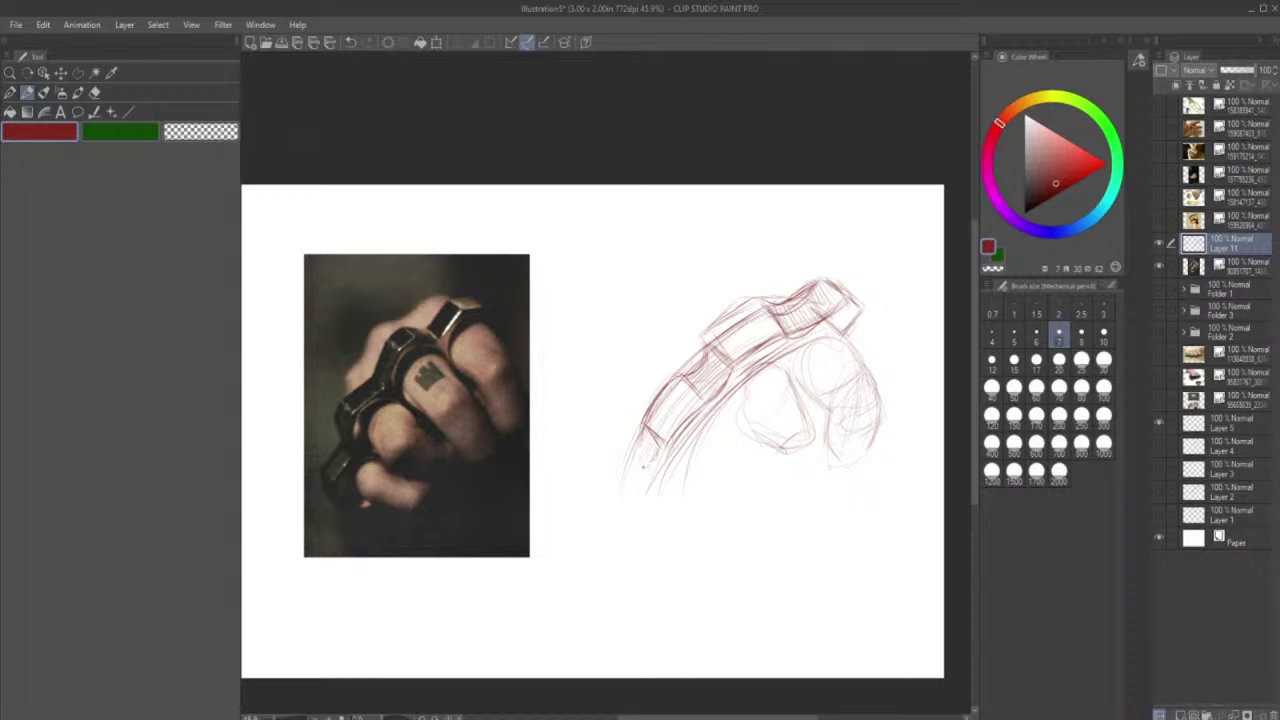
left_click_drag(666, 446, 692, 406)
mouse_move(711, 421)
left_mouse_down()
mouse_move(694, 449)
mouse_move(719, 420)
mouse_move(714, 448)
mouse_move(696, 457)
mouse_move(734, 440)
mouse_move(718, 491)
left_mouse_up()
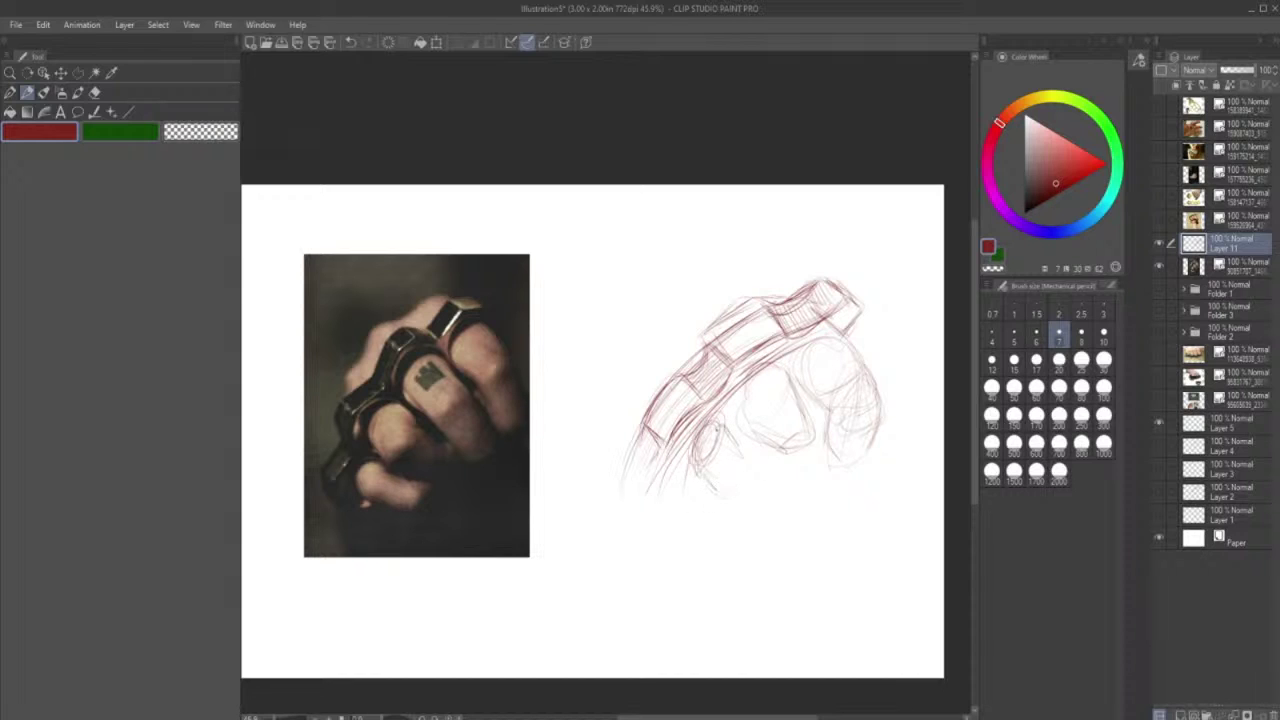
left_click_drag(726, 434, 742, 450)
left_click(389, 44)
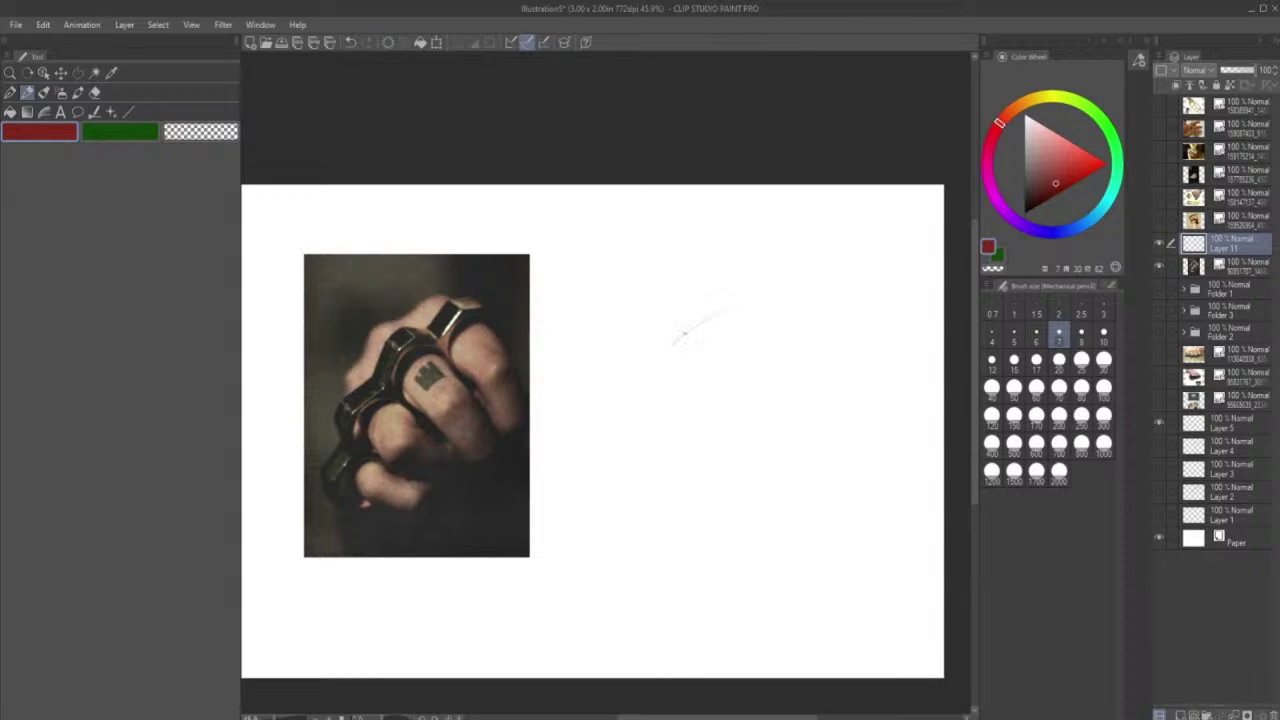
- Start the drawing over with the stepped outer contour of the brass knuckles
mouse_move(685, 333)
left_mouse_down()
mouse_move(797, 323)
mouse_move(825, 347)
left_mouse_up()
mouse_move(694, 332)
left_mouse_down()
mouse_move(763, 295)
mouse_move(787, 321)
left_mouse_up()
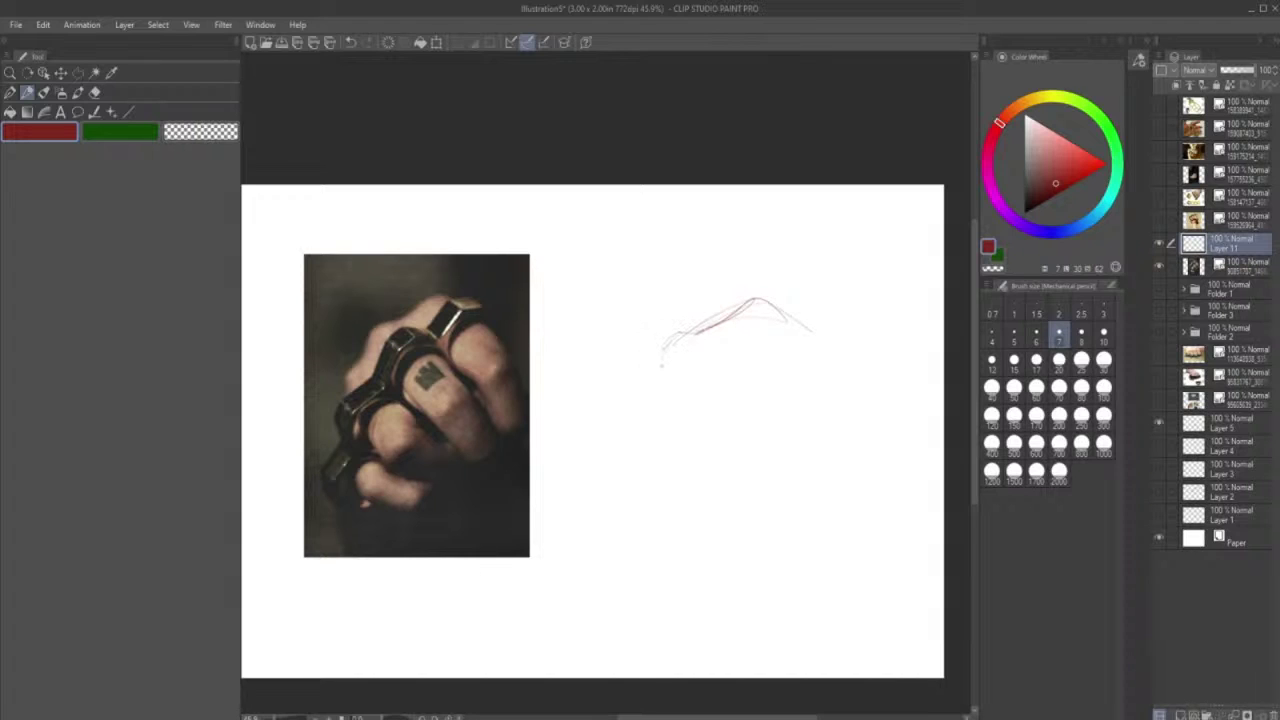
left_click_drag(662, 371, 684, 333)
left_click_drag(664, 378, 641, 438)
left_click_drag(647, 399, 643, 438)
left_click_drag(661, 364, 698, 331)
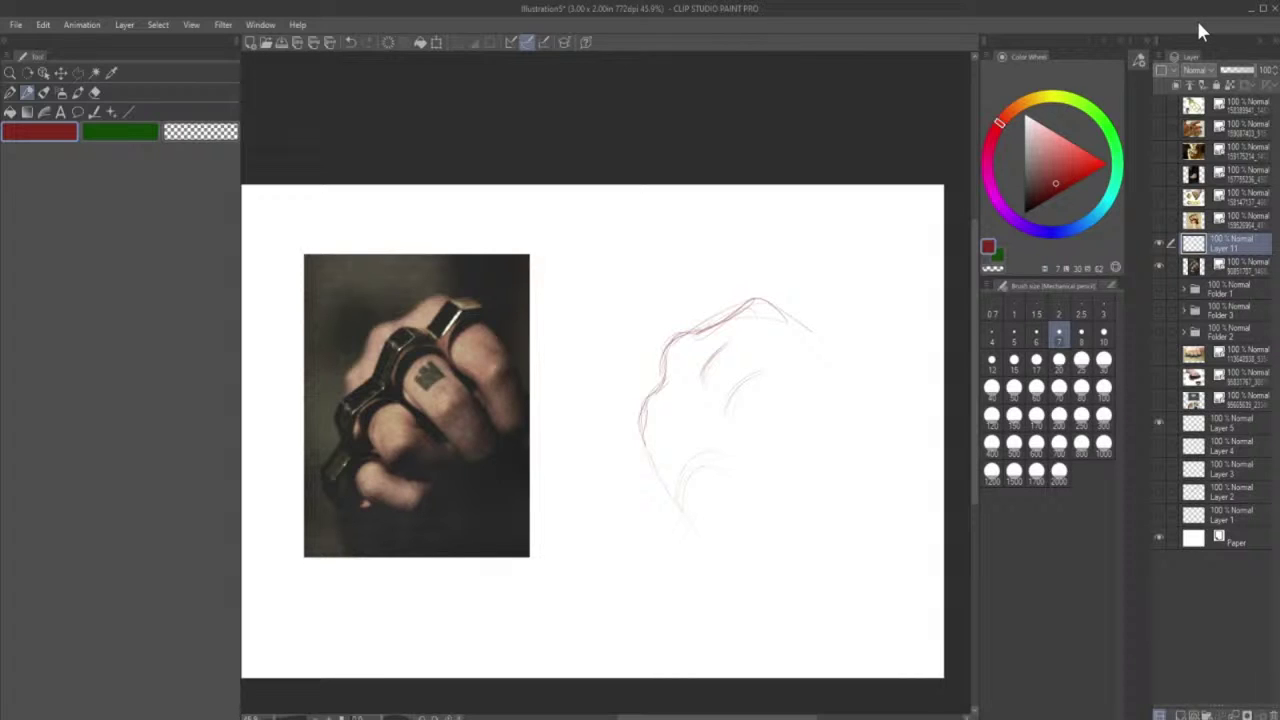
- Sketch the inner edges and finger-hole arcs of the brass knuckles' middle rings
left_click_drag(758, 370, 736, 388)
mouse_move(732, 344)
left_mouse_down()
mouse_move(709, 364)
mouse_move(705, 396)
mouse_move(725, 404)
mouse_move(738, 384)
mouse_move(702, 389)
mouse_move(688, 418)
left_mouse_up()
mouse_move(694, 360)
left_mouse_down()
mouse_move(720, 404)
mouse_move(758, 359)
mouse_move(729, 402)
mouse_move(769, 346)
mouse_move(723, 412)
mouse_move(739, 392)
mouse_move(682, 452)
left_mouse_up()
left_click_drag(736, 388, 712, 410)
left_click_drag(714, 348, 676, 374)
mouse_move(740, 330)
left_mouse_down()
mouse_move(700, 354)
mouse_move(658, 410)
mouse_move(668, 422)
left_mouse_up()
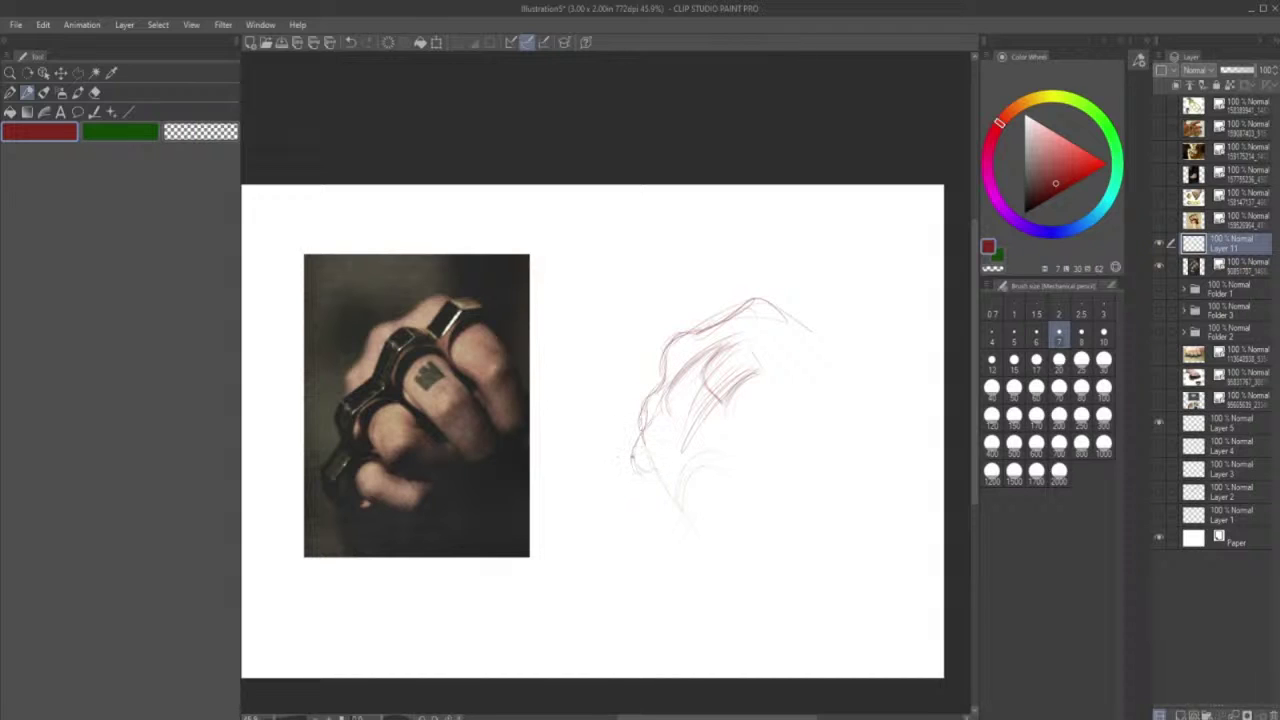
- Add the lowest and uppermost rings of the brass knuckles and strengthen the arcs between them
left_click_drag(676, 450, 656, 508)
mouse_move(643, 432)
left_mouse_down()
mouse_move(670, 412)
mouse_move(648, 504)
left_mouse_up()
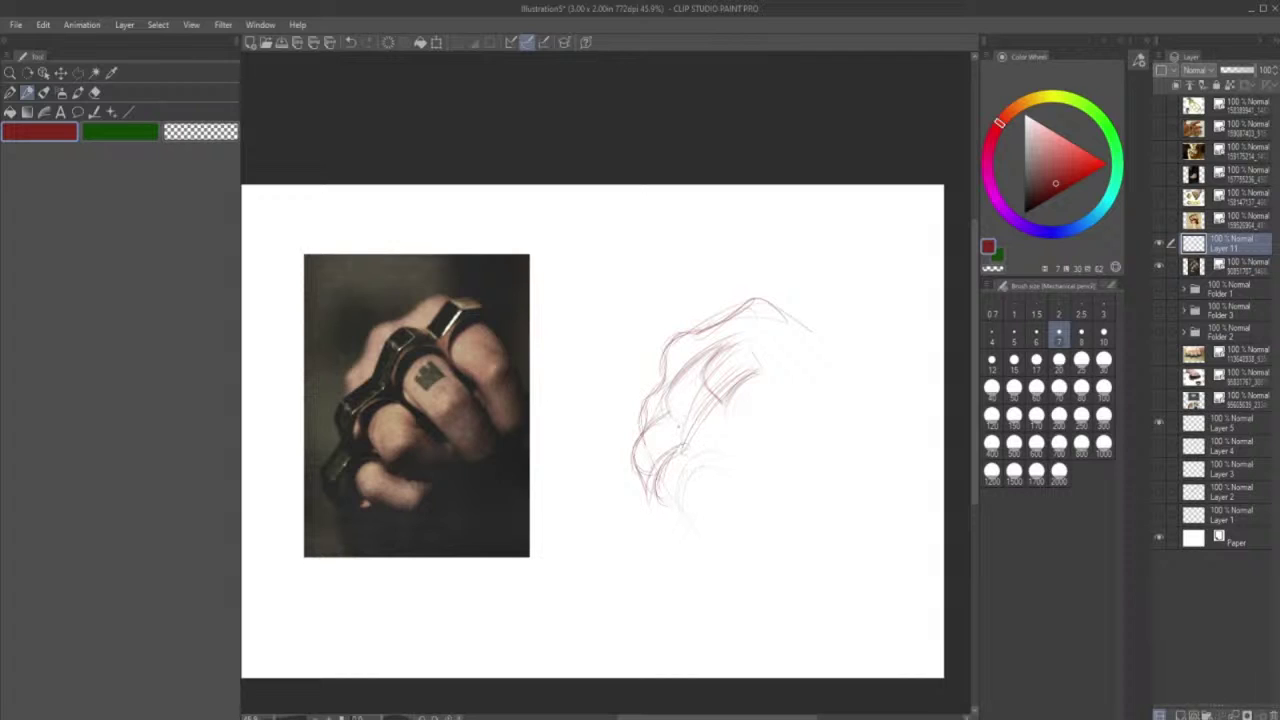
mouse_move(669, 416)
left_mouse_down()
mouse_move(664, 385)
mouse_move(688, 356)
mouse_move(752, 368)
left_mouse_up()
mouse_move(700, 400)
left_mouse_down()
mouse_move(761, 371)
mouse_move(741, 339)
mouse_move(759, 369)
mouse_move(726, 342)
left_mouse_up()
mouse_move(708, 350)
left_mouse_down()
mouse_move(728, 380)
mouse_move(738, 336)
left_mouse_up()
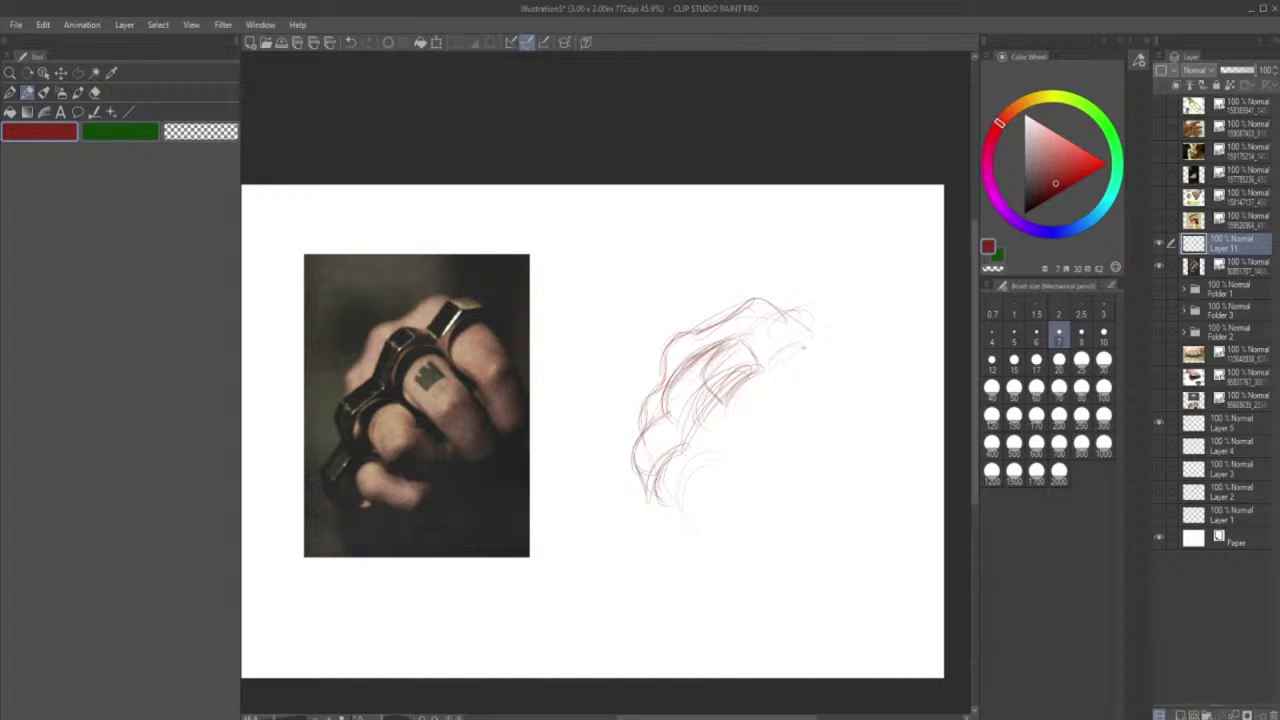
mouse_move(812, 332)
left_mouse_down()
mouse_move(761, 371)
mouse_move(817, 346)
mouse_move(756, 322)
mouse_move(783, 320)
mouse_move(778, 296)
mouse_move(758, 320)
mouse_move(811, 316)
mouse_move(812, 327)
mouse_move(795, 349)
mouse_move(808, 347)
mouse_move(758, 318)
left_mouse_up()
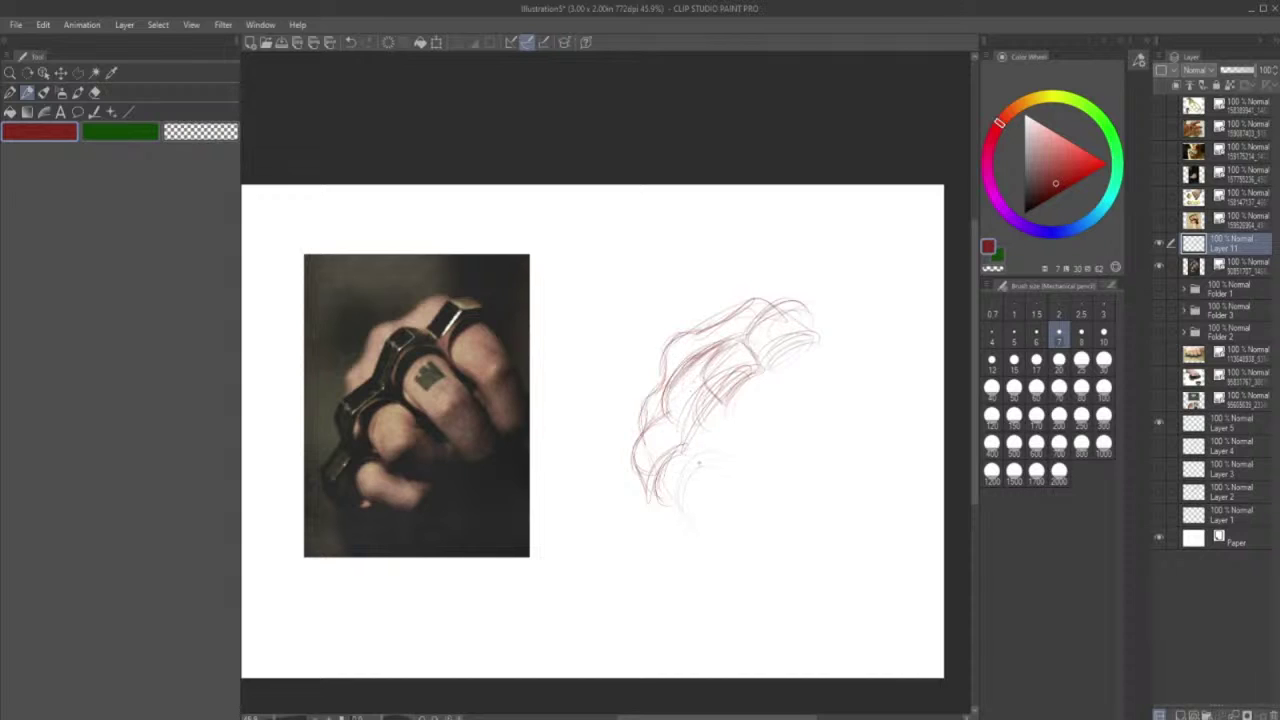
- Darken the ring contours and finger arches of the brass knuckles, and clear the sketch from the layer
mouse_move(679, 380)
left_mouse_down()
mouse_move(704, 383)
mouse_move(654, 409)
left_mouse_up()
mouse_move(663, 391)
left_mouse_down()
mouse_move(656, 418)
mouse_move(682, 441)
left_mouse_up()
left_click_drag(716, 398, 688, 414)
left_click_drag(704, 404, 688, 444)
mouse_move(716, 402)
left_mouse_down()
mouse_move(656, 420)
mouse_move(690, 380)
left_mouse_up()
left_click_drag(668, 386, 656, 414)
mouse_move(698, 374)
left_mouse_down()
mouse_move(672, 382)
mouse_move(644, 432)
left_mouse_up()
mouse_move(640, 440)
left_mouse_down()
mouse_move(634, 488)
mouse_move(634, 468)
left_mouse_up()
left_click_drag(642, 480, 664, 498)
left_click_drag(670, 452, 652, 486)
mouse_move(722, 354)
left_mouse_down()
mouse_move(700, 366)
mouse_move(724, 394)
mouse_move(716, 406)
left_mouse_up()
left_click_drag(760, 364, 720, 390)
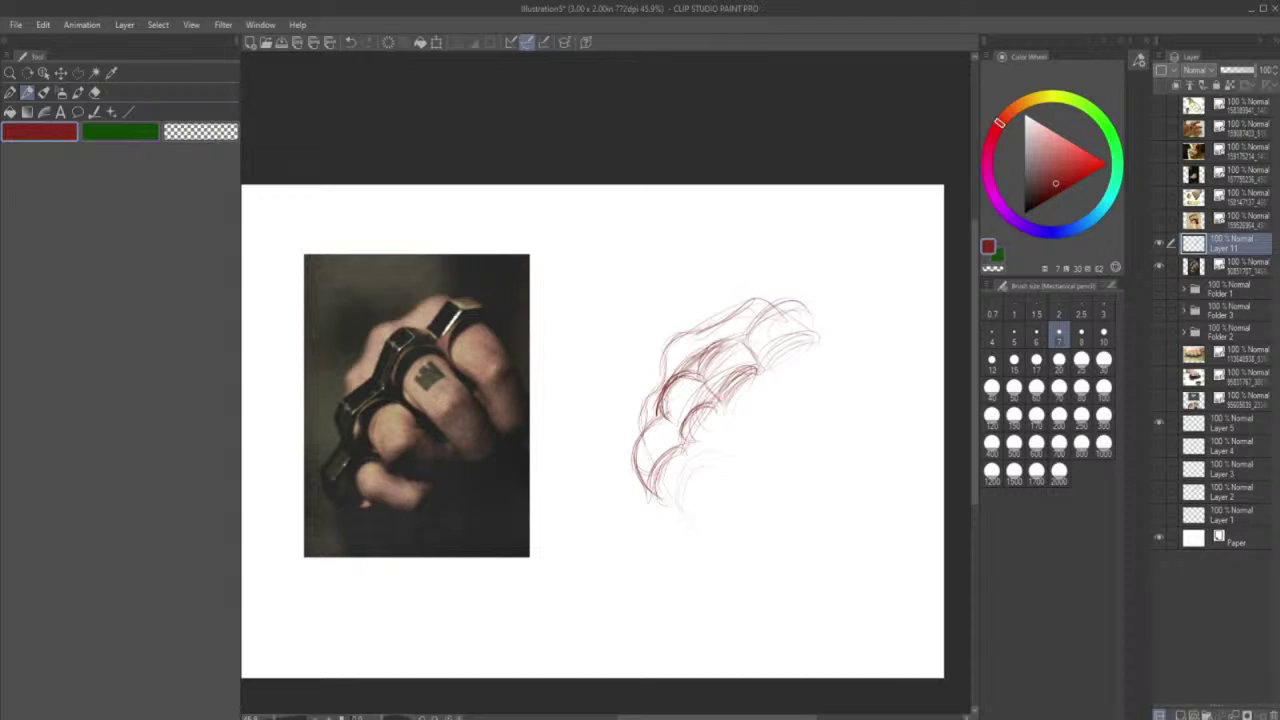
left_click(389, 43)
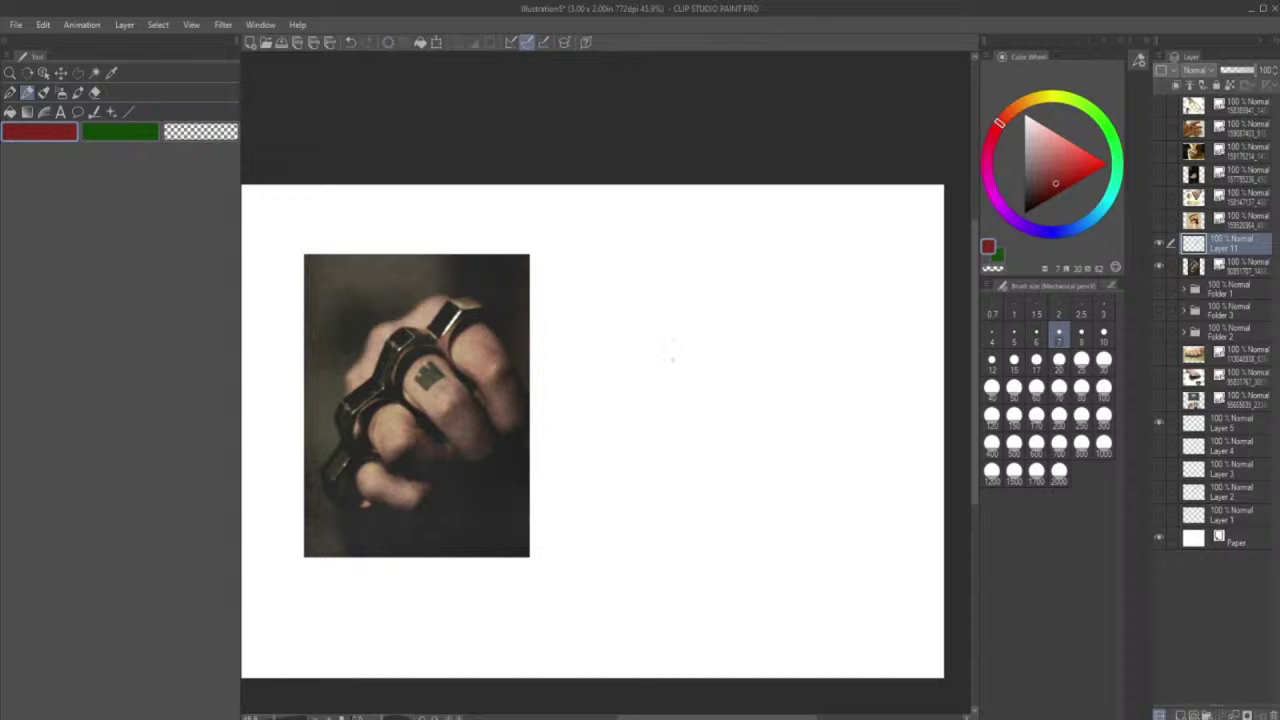
- Trace the fist's overall outline in red over the reference photo, clearing the false start
left_click_drag(642, 356, 631, 394)
left_click_drag(408, 512, 373, 466)
left_click_drag(436, 302, 368, 346)
left_click(388, 43)
left_click_drag(445, 297, 362, 350)
- Block in the fist beside the photo as a large angular shape with straight red lines
mouse_move(641, 367)
left_mouse_down()
mouse_move(661, 325)
mouse_move(631, 367)
mouse_move(691, 315)
mouse_move(765, 318)
left_mouse_up()
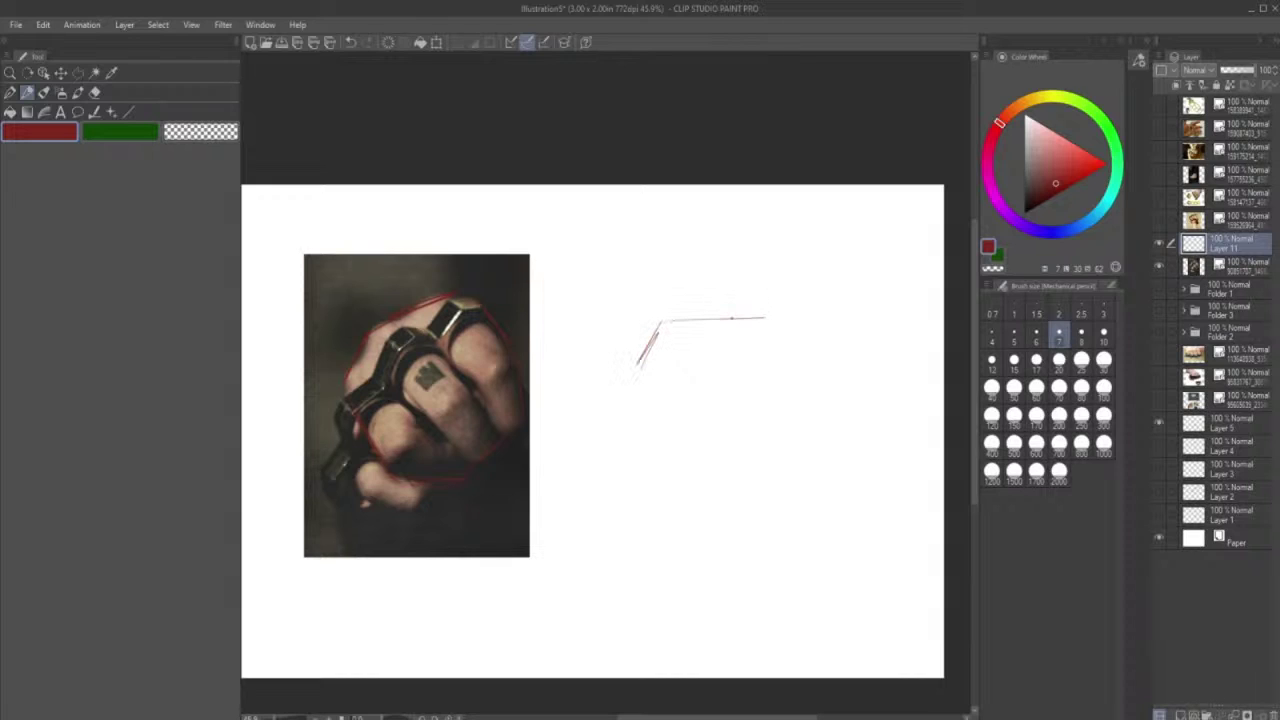
mouse_move(672, 320)
left_mouse_down()
mouse_move(790, 320)
mouse_move(830, 416)
left_mouse_up()
mouse_move(784, 334)
left_mouse_down()
mouse_move(836, 424)
mouse_move(766, 494)
left_mouse_up()
left_click_drag(704, 520, 659, 489)
left_click_drag(640, 384, 657, 480)
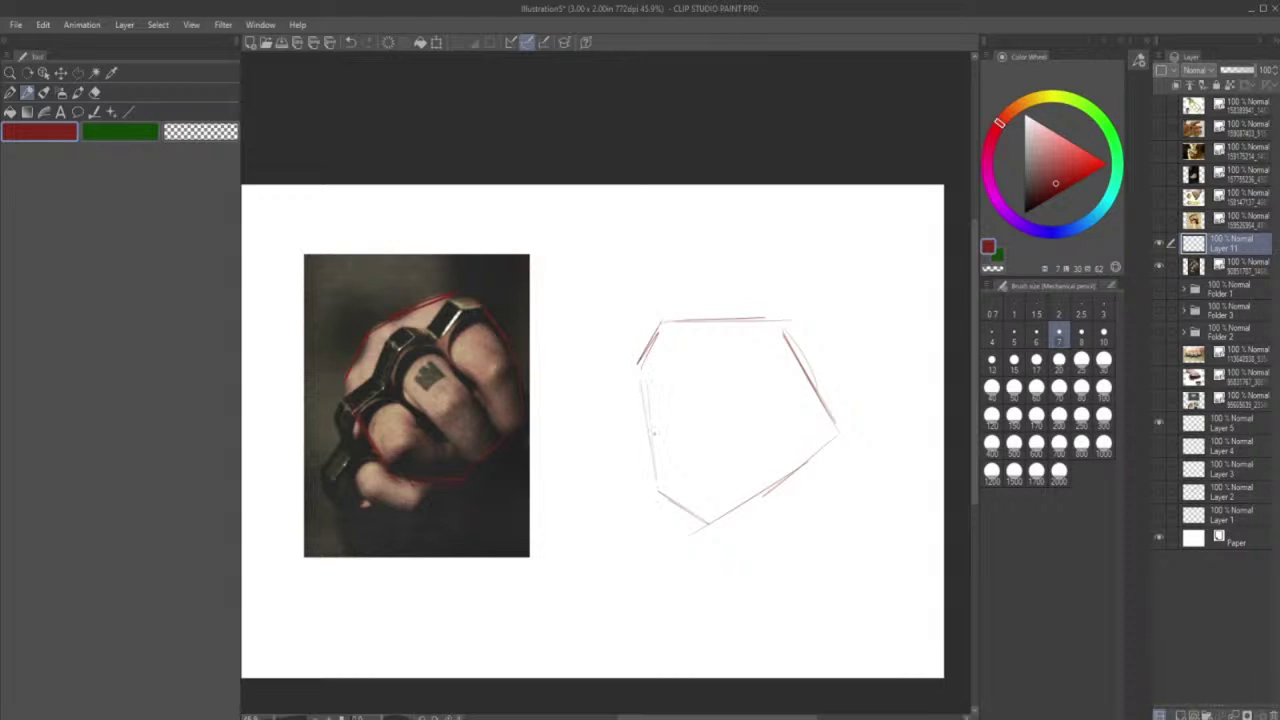
left_click_drag(652, 430, 660, 474)
left_click_drag(640, 374, 654, 448)
key("ctrl+z")
key("ctrl+z")
key("ctrl+z")
- Close the outer side of the angular fist shape with a wider edge and round its upper corners into knuckle curves
left_click_drag(627, 390, 650, 476)
left_click_drag(636, 420, 643, 448)
left_click_drag(625, 398, 658, 330)
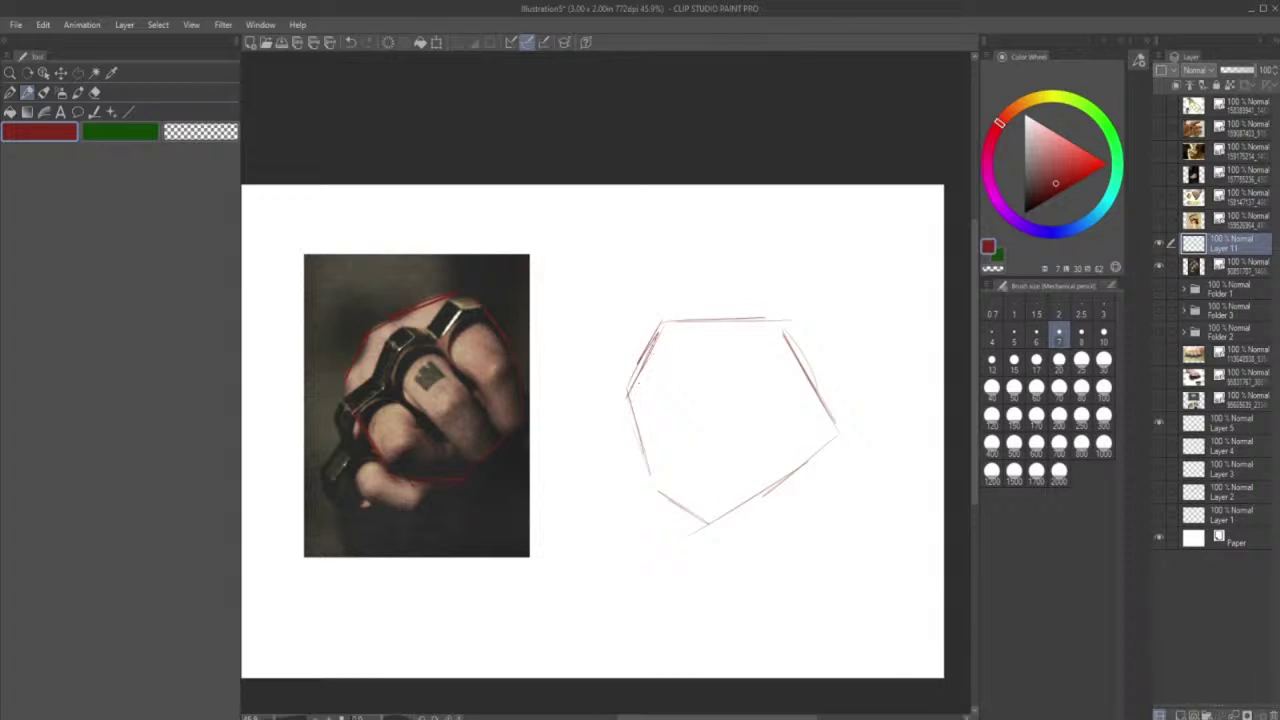
mouse_move(662, 338)
left_mouse_down()
mouse_move(700, 322)
mouse_move(784, 332)
left_mouse_up()
mouse_move(638, 388)
left_mouse_down()
mouse_move(632, 402)
mouse_move(638, 382)
left_mouse_up()
left_click_drag(640, 382, 630, 416)
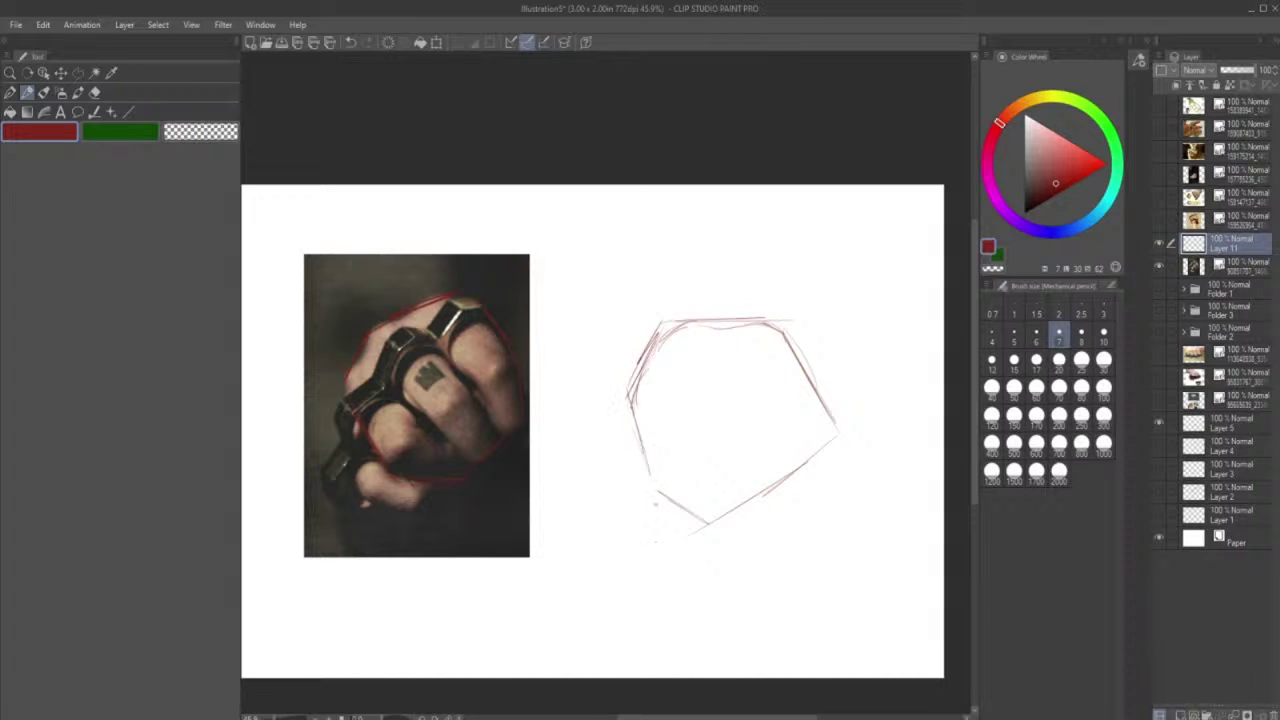
left_click_drag(654, 354, 642, 372)
left_click_drag(644, 370, 630, 408)
- Sketch the ring finger's arched contour and the little finger curled below it inside the block-in
left_click_drag(656, 396, 640, 412)
left_click_drag(640, 424, 691, 424)
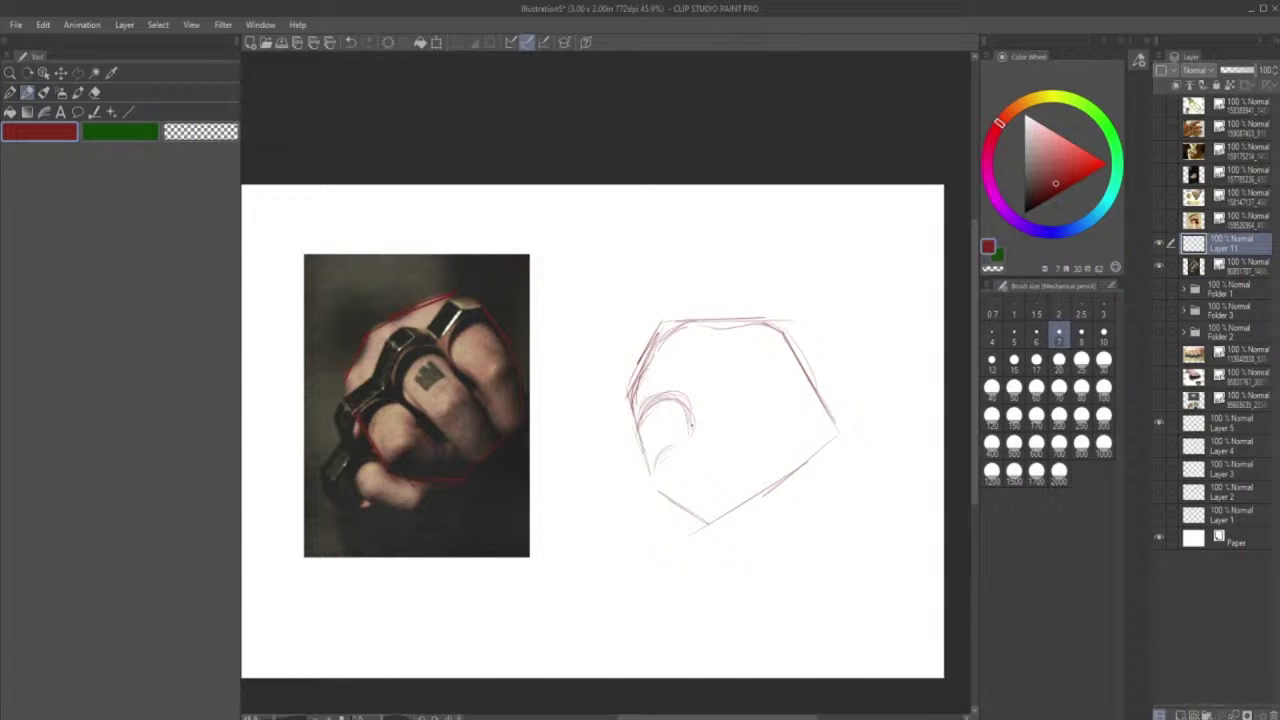
left_click_drag(690, 474, 652, 486)
left_click_drag(684, 448, 716, 462)
mouse_move(686, 437)
left_mouse_down()
mouse_move(718, 451)
mouse_move(726, 482)
left_mouse_up()
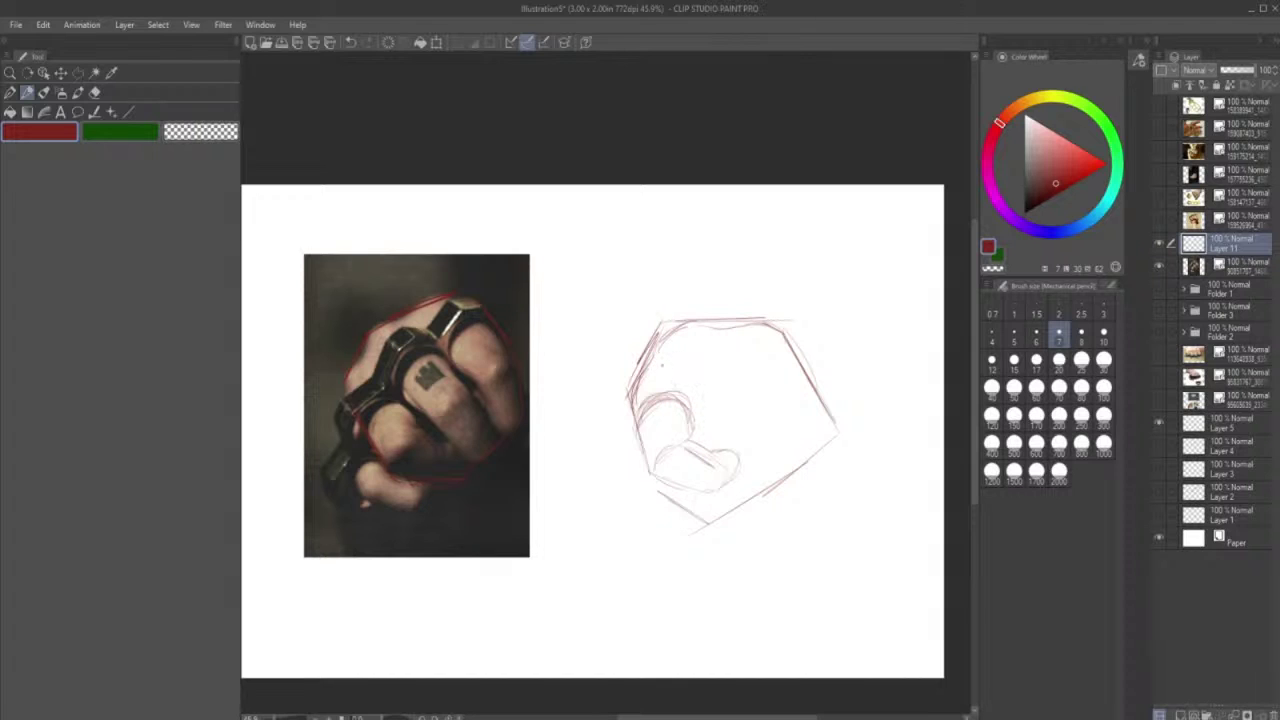
- Sketch the knuckle contours above the ring finger and the arched contour of the middle finger
left_click_drag(672, 374, 686, 394)
mouse_move(680, 336)
left_mouse_down()
mouse_move(668, 382)
mouse_move(662, 346)
left_mouse_up()
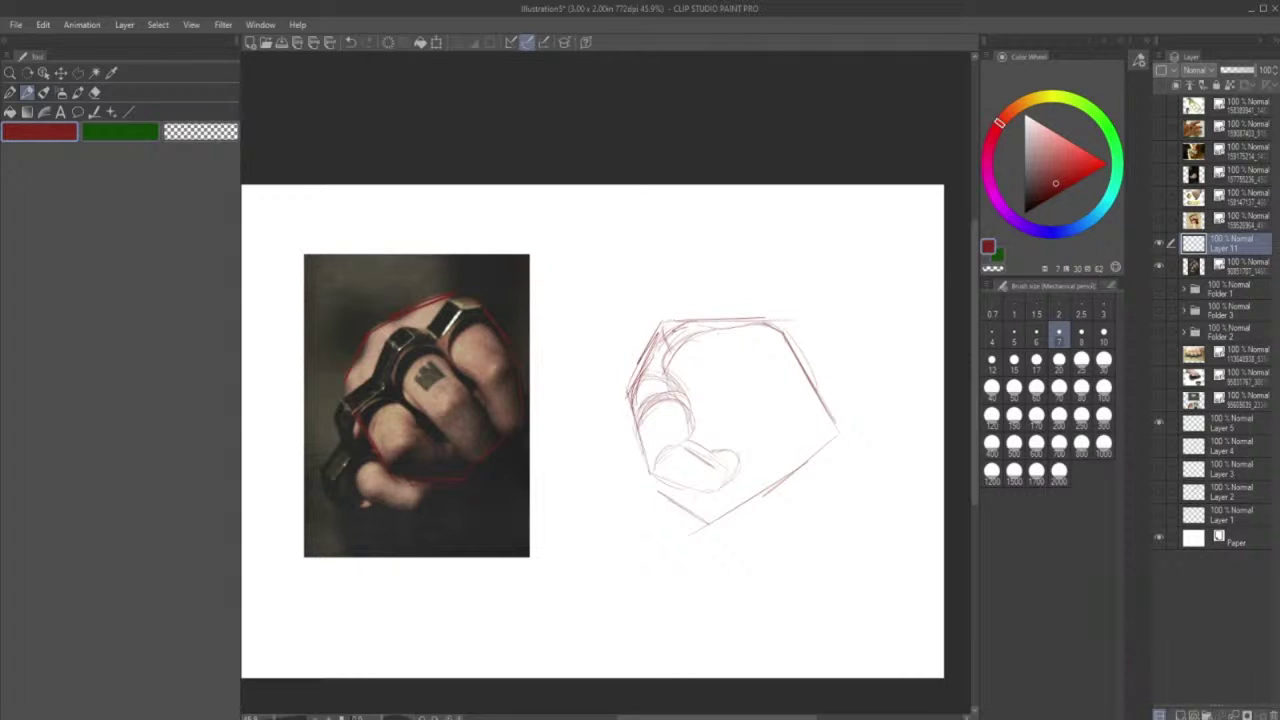
left_click_drag(698, 316, 662, 332)
mouse_move(706, 368)
left_mouse_down()
mouse_move(684, 356)
mouse_move(713, 419)
left_mouse_up()
mouse_move(718, 380)
left_mouse_down()
mouse_move(750, 388)
mouse_move(680, 372)
mouse_move(684, 400)
mouse_move(710, 408)
mouse_move(728, 346)
mouse_move(740, 378)
left_mouse_up()
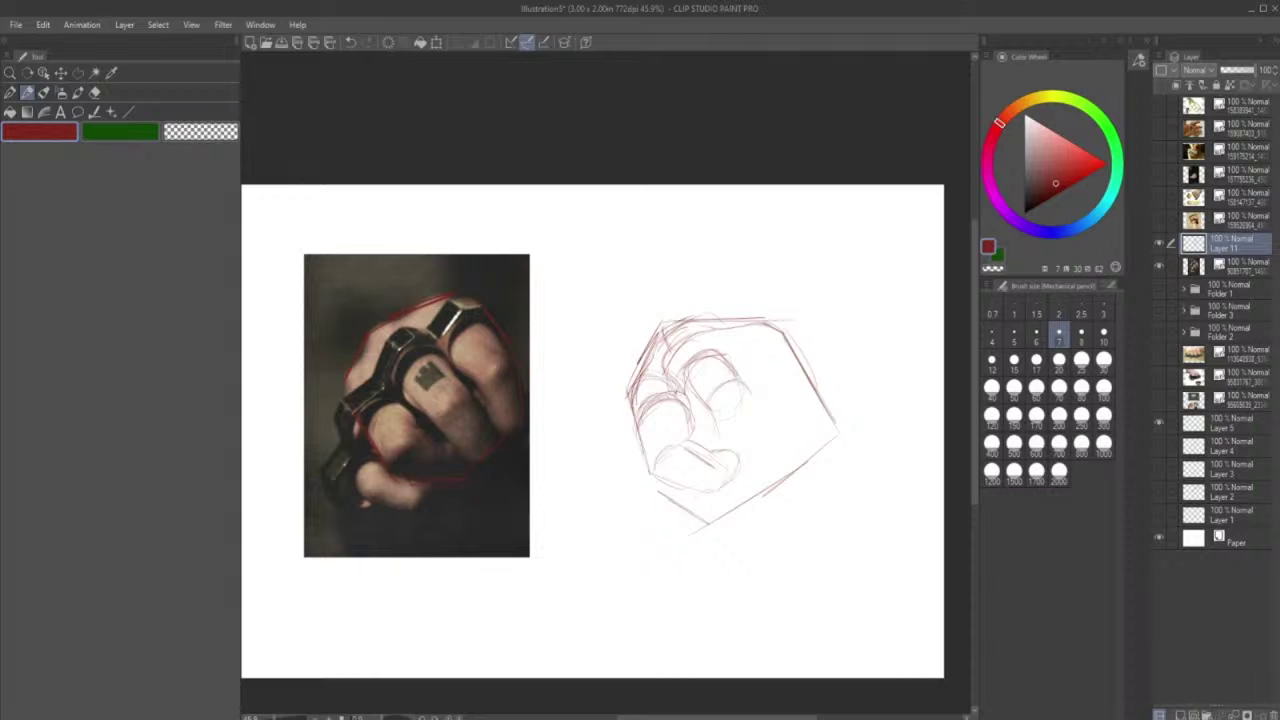
- Undo the middle finger contours and the knuckle curves above the ring finger
left_click(351, 42)
left_click(351, 42)
left_click(351, 42)
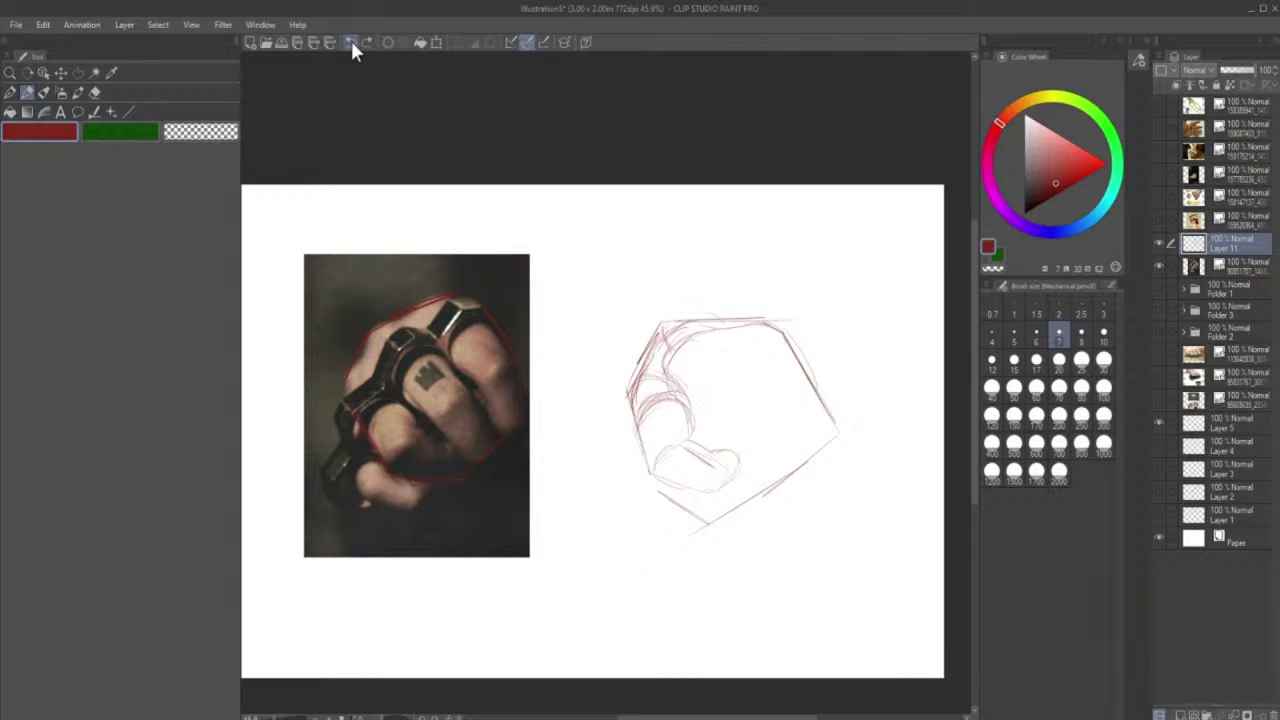
left_click(351, 42)
left_click(351, 42)
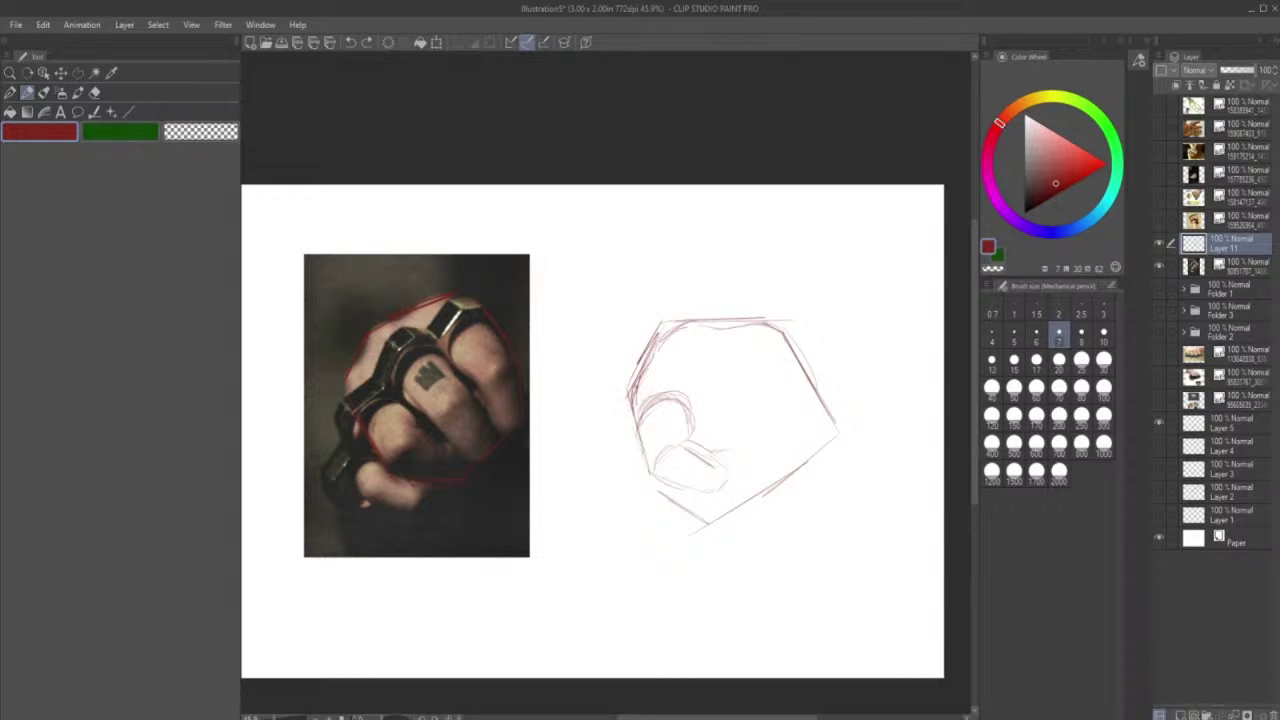
- Reinforce the fist's outer edge beside the ring finger and extend the tip of the curled little finger
left_click_drag(635, 392, 643, 462)
mouse_move(639, 416)
left_mouse_down()
mouse_move(660, 478)
mouse_move(715, 494)
left_mouse_up()
mouse_move(705, 448)
left_mouse_down()
mouse_move(736, 462)
mouse_move(733, 483)
mouse_move(749, 473)
left_mouse_up()
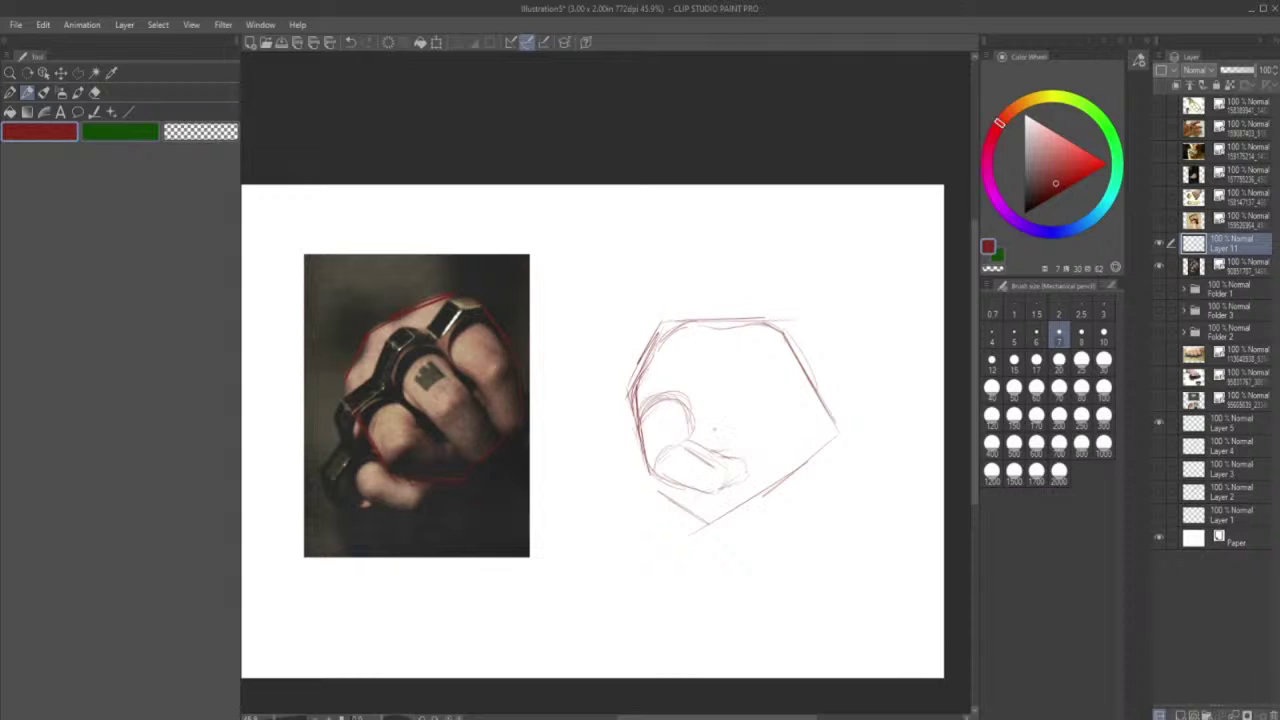
- Sketch the middle finger as a slanted oval with a knuckle arch and rough in the index finger beside it
left_click_drag(688, 406, 690, 430)
left_click_drag(694, 362, 688, 384)
left_click_drag(712, 420, 735, 404)
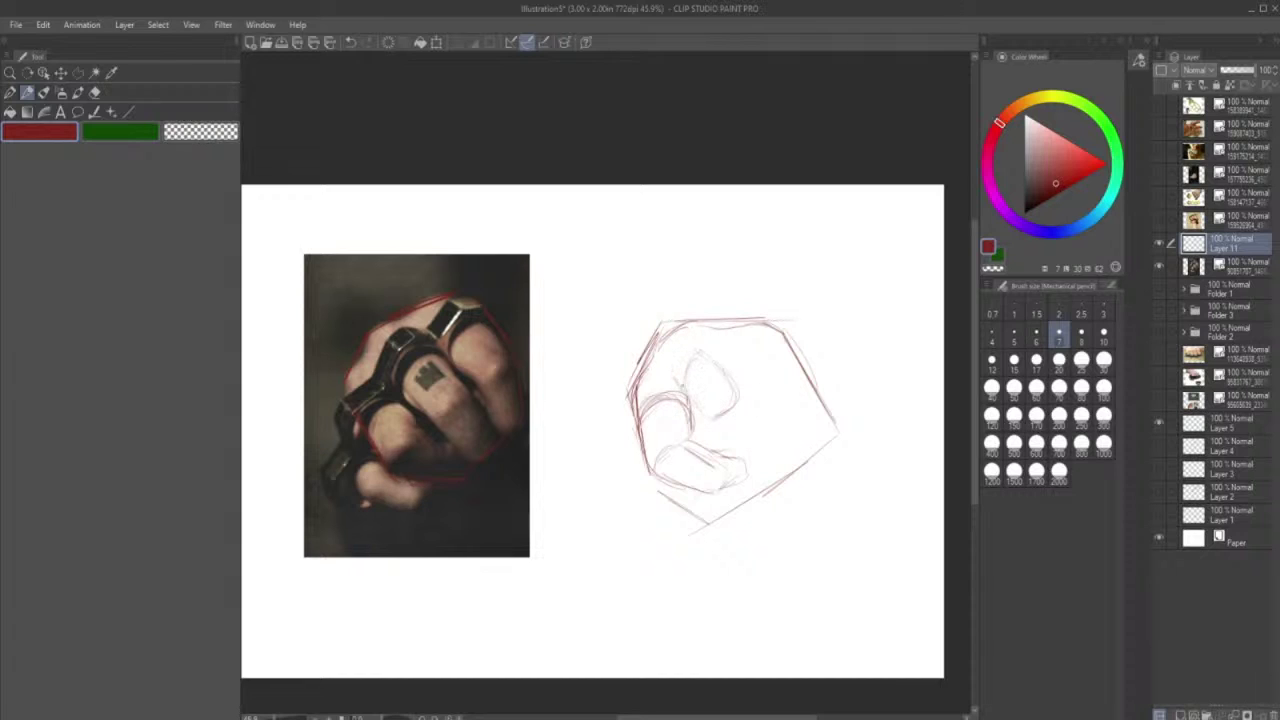
left_click_drag(709, 357, 721, 367)
left_click_drag(727, 356, 747, 342)
mouse_move(774, 394)
left_mouse_down()
mouse_move(800, 378)
mouse_move(787, 426)
mouse_move(764, 410)
mouse_move(780, 436)
mouse_move(789, 430)
left_mouse_up()
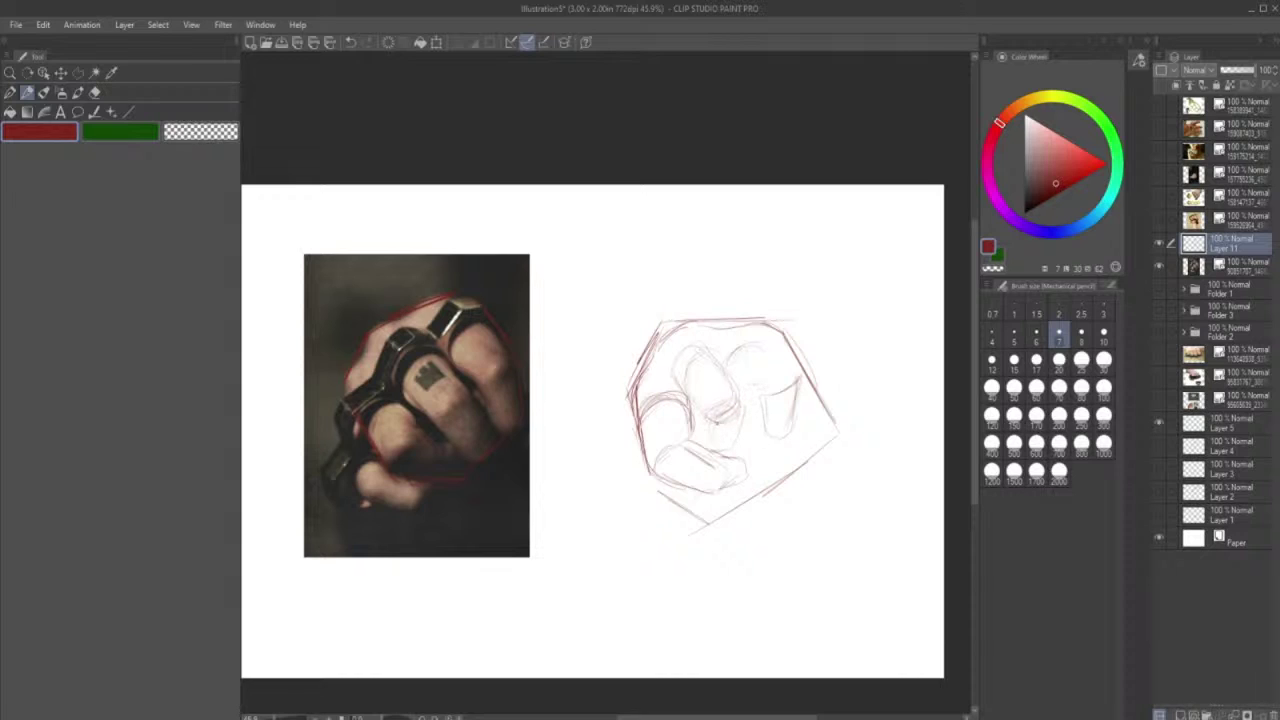
- Try a lower segment on the middle finger, then undo it along with the last index finger strokes
mouse_move(709, 434)
left_mouse_down()
mouse_move(716, 455)
mouse_move(735, 458)
left_mouse_up()
key("ctrl+z")
key("ctrl+z")
left_click(351, 43)
left_click(351, 43)
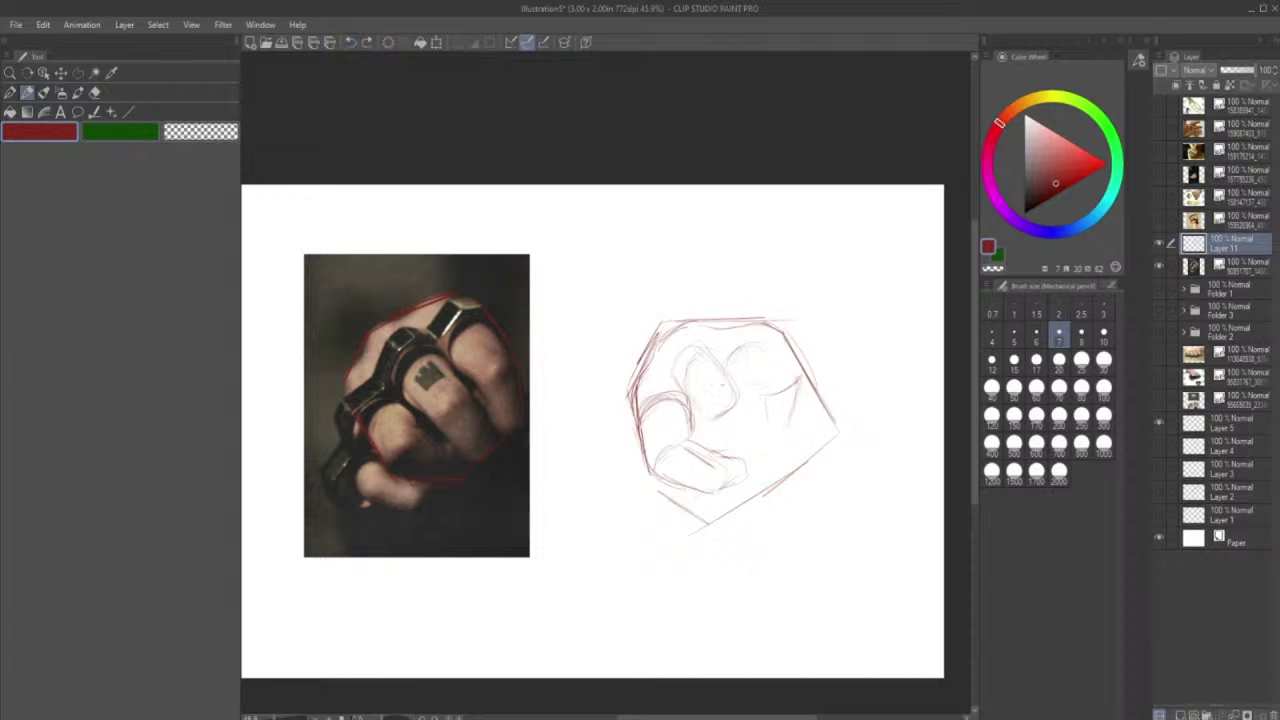
- Sketch the middle finger's long folded segments and the index finger's rounded knuckle and sides down to the block-in edge
mouse_move(682, 372)
left_mouse_down()
mouse_move(700, 407)
mouse_move(705, 375)
left_mouse_up()
mouse_move(741, 414)
left_mouse_down()
mouse_move(750, 455)
mouse_move(728, 456)
left_mouse_up()
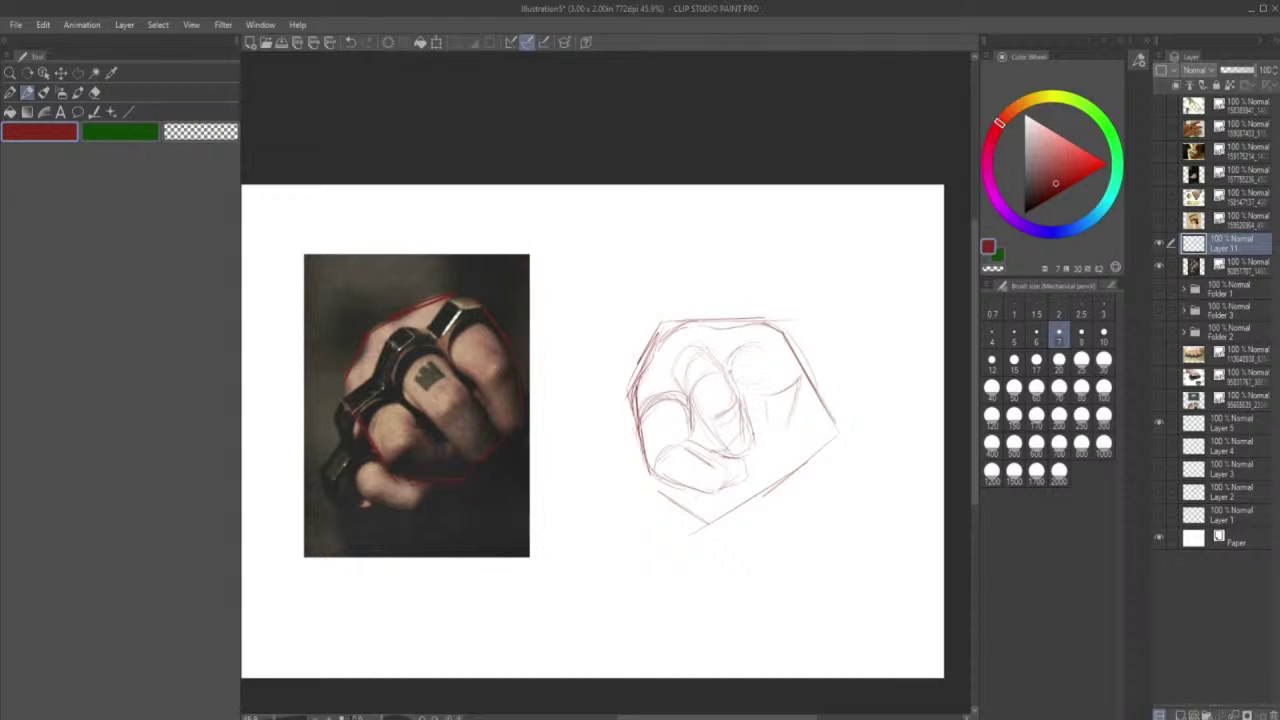
mouse_move(732, 368)
left_mouse_down()
mouse_move(749, 342)
mouse_move(767, 404)
left_mouse_up()
mouse_move(786, 360)
left_mouse_down()
mouse_move(798, 418)
mouse_move(788, 442)
mouse_move(760, 448)
left_mouse_up()
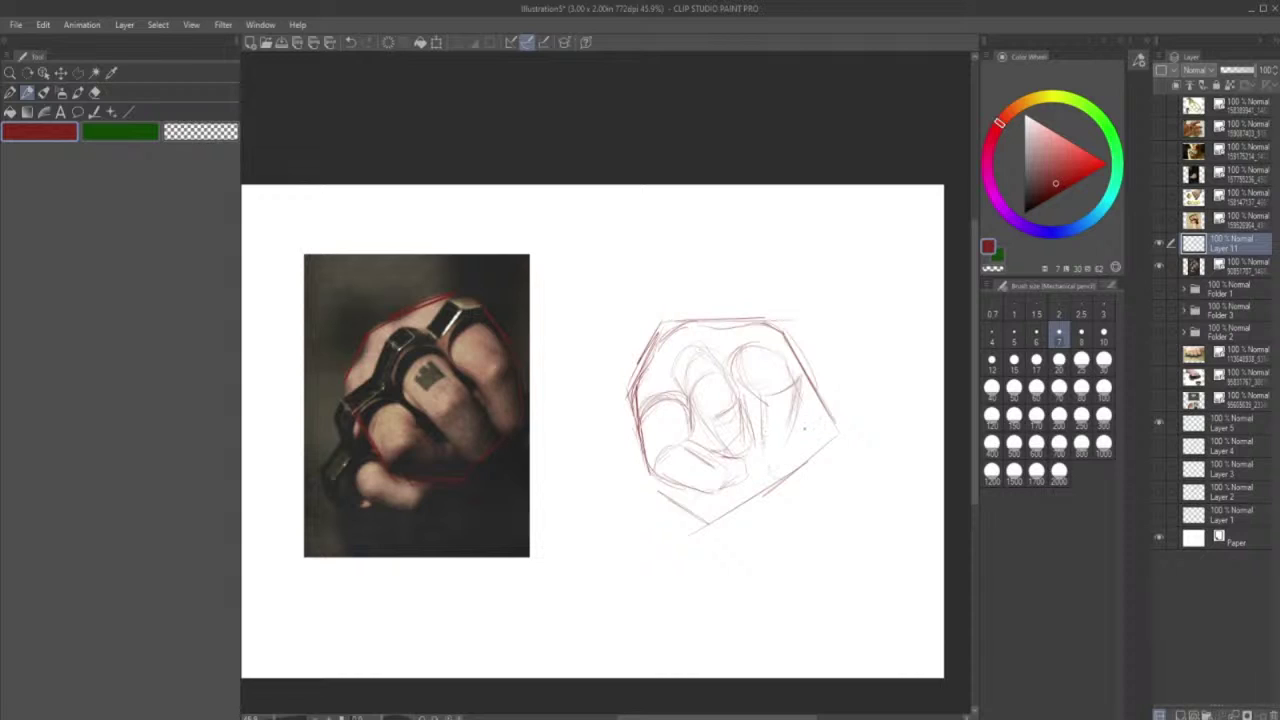
left_click_drag(808, 392, 800, 460)
left_click_drag(766, 414, 757, 474)
left_click_drag(750, 418, 738, 489)
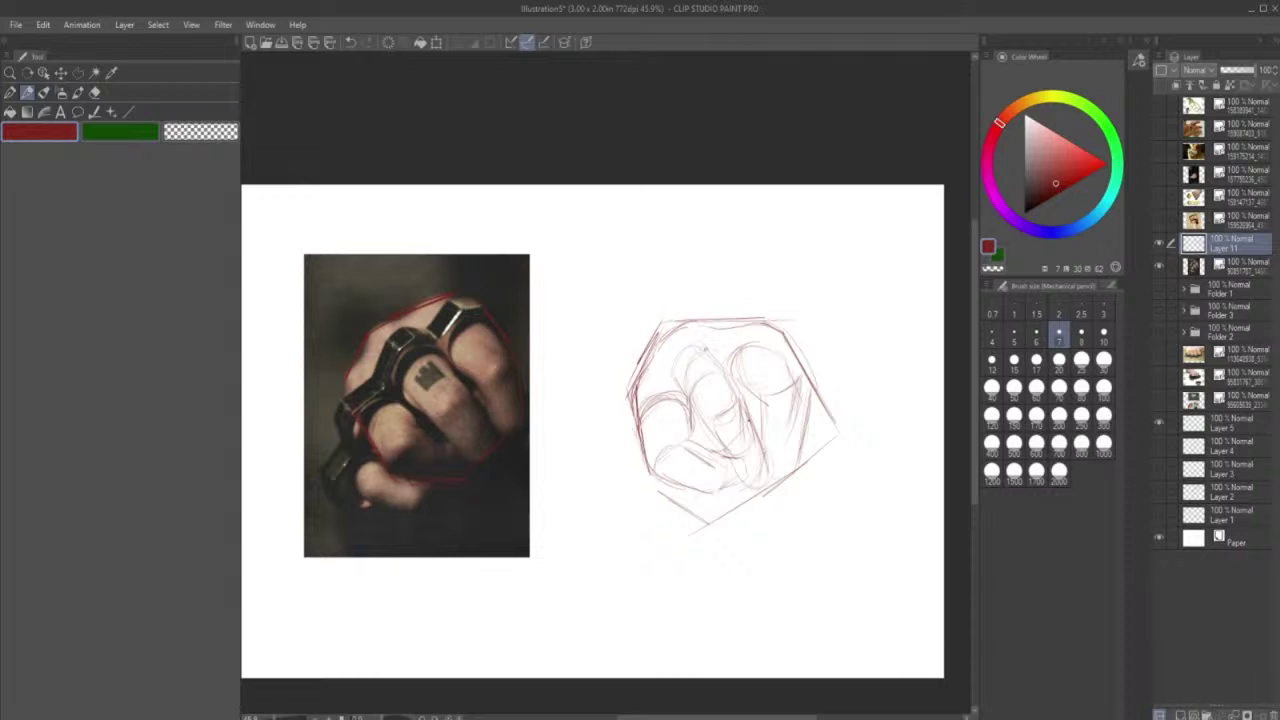
- Darken the sides of the middle and index fingers and the gaps between the fingers
left_click_drag(708, 418, 746, 482)
mouse_move(744, 386)
left_mouse_down()
mouse_move(730, 438)
mouse_move(716, 390)
mouse_move(710, 430)
left_mouse_up()
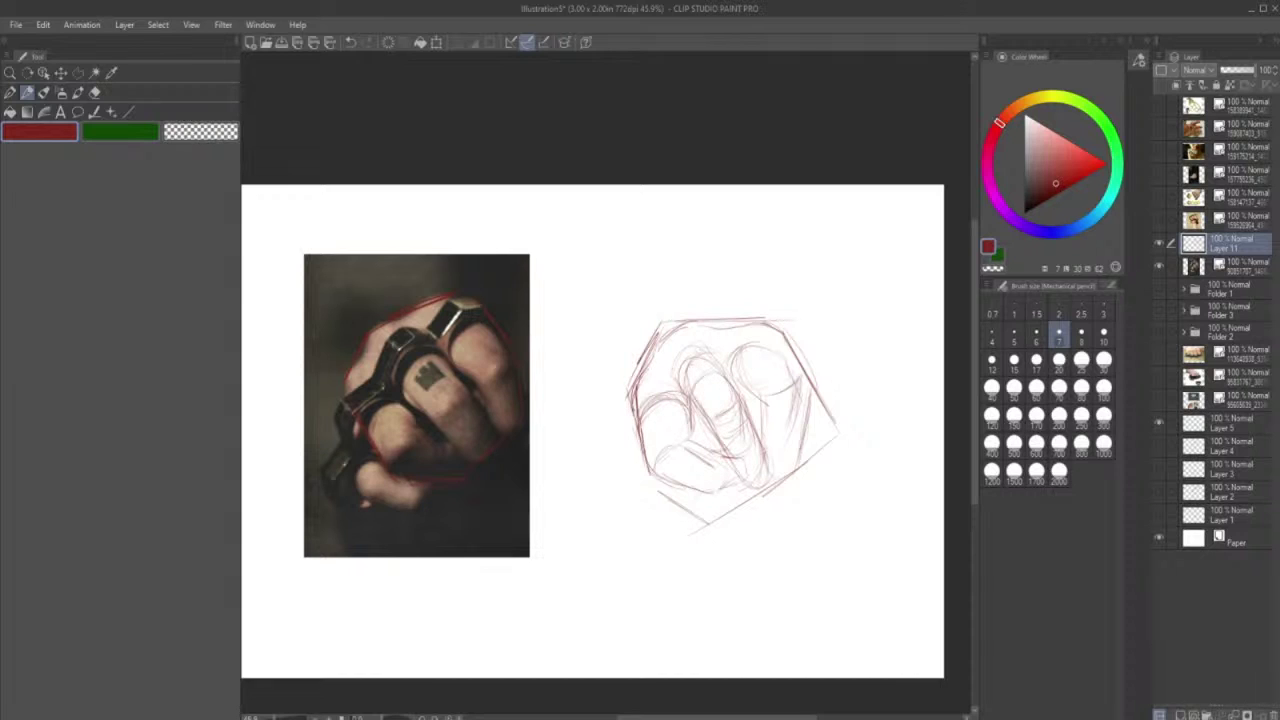
left_click_drag(808, 378, 791, 469)
left_click_drag(750, 399, 751, 415)
mouse_move(684, 401)
left_mouse_down()
mouse_move(686, 446)
mouse_move(690, 409)
left_mouse_up()
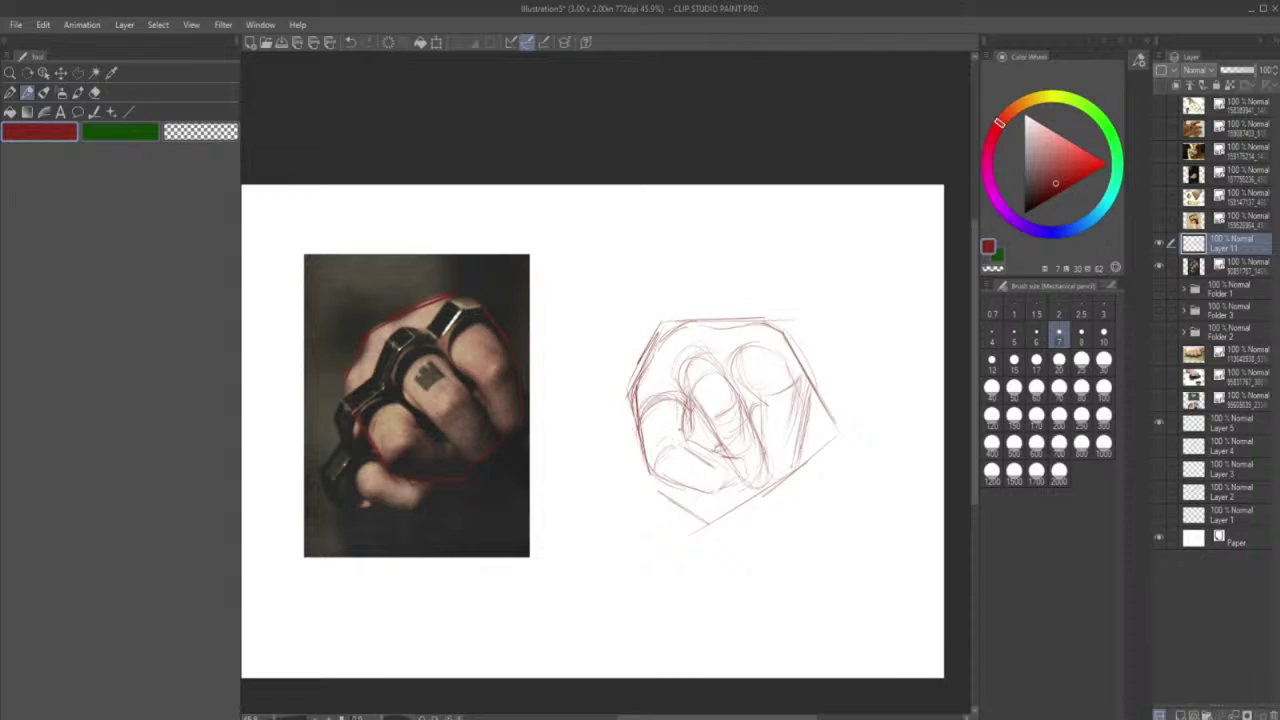
- Strengthen the ring finger's contour and start the brass-knuckle shapes along the fist's outer edge and above the middle finger
mouse_move(657, 447)
left_mouse_down()
mouse_move(682, 440)
mouse_move(700, 453)
left_mouse_up()
left_click_drag(696, 406, 690, 438)
left_click_drag(613, 433, 632, 386)
mouse_move(662, 372)
left_mouse_down()
mouse_move(675, 337)
mouse_move(698, 350)
mouse_move(718, 336)
mouse_move(716, 317)
left_mouse_up()
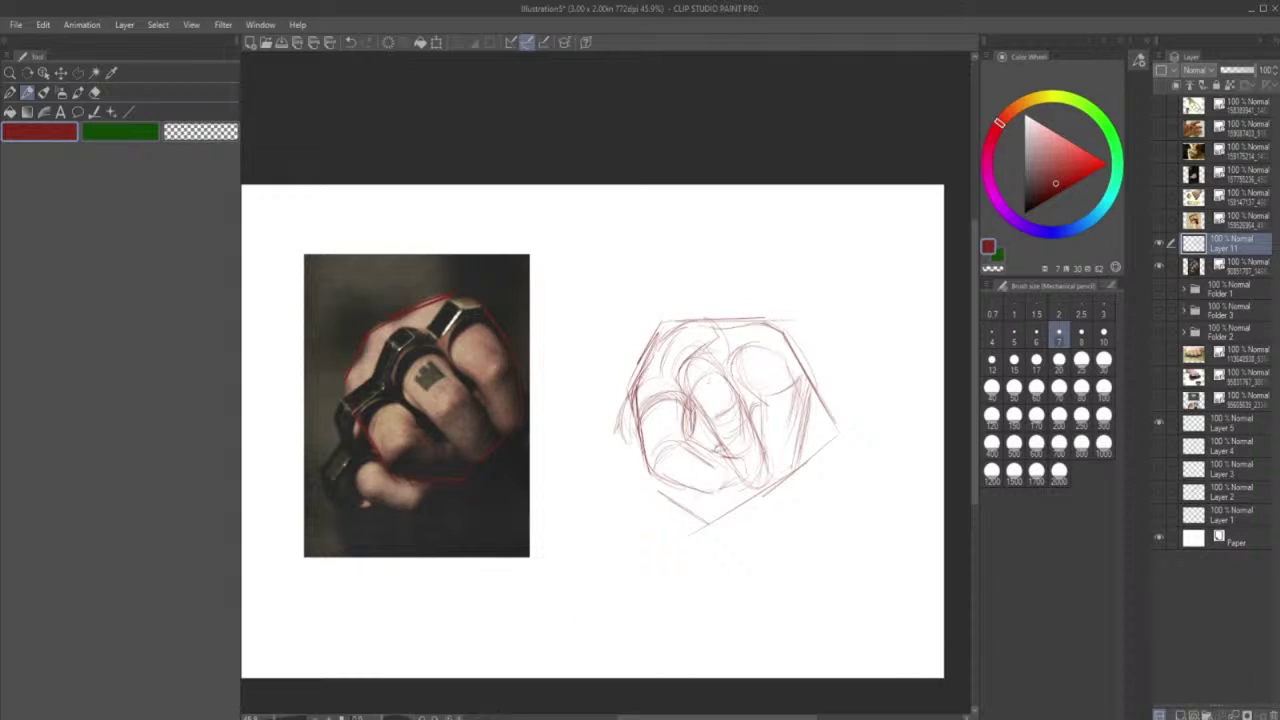
- Clear the fist sketch from Layer 11, then hide that layer and its reference photo
key("Delete")
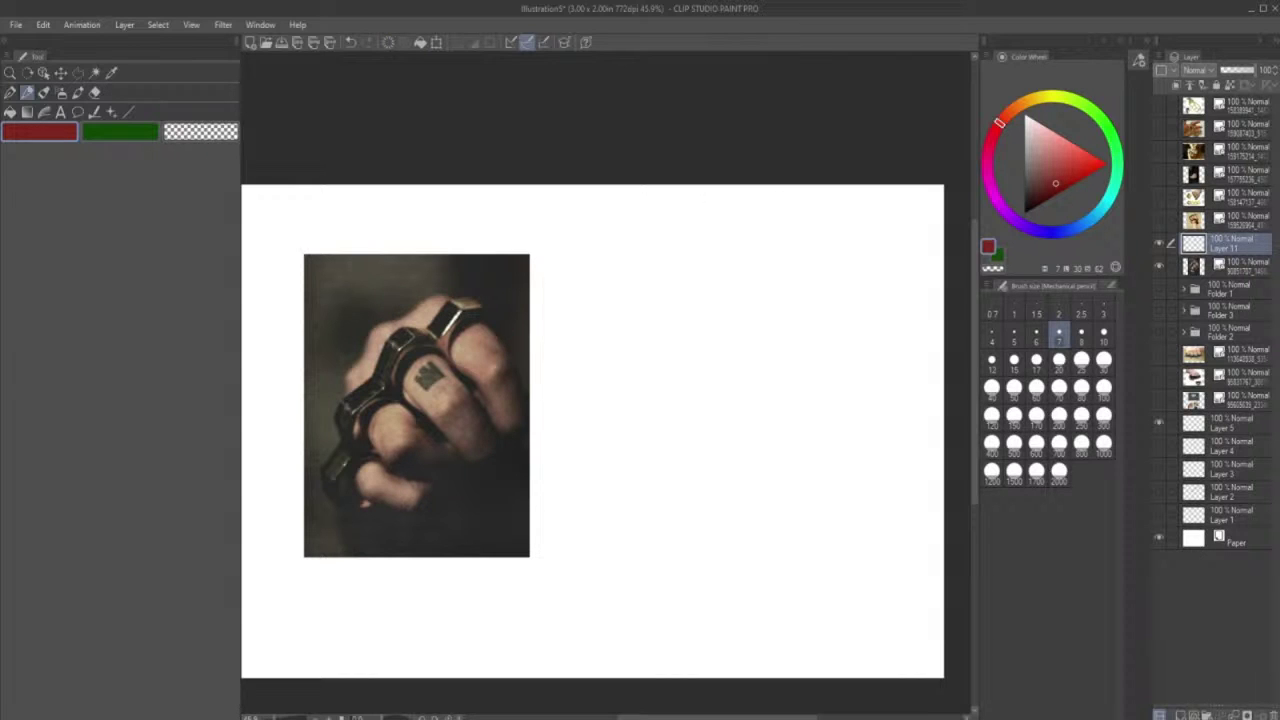
left_click(1157, 243)
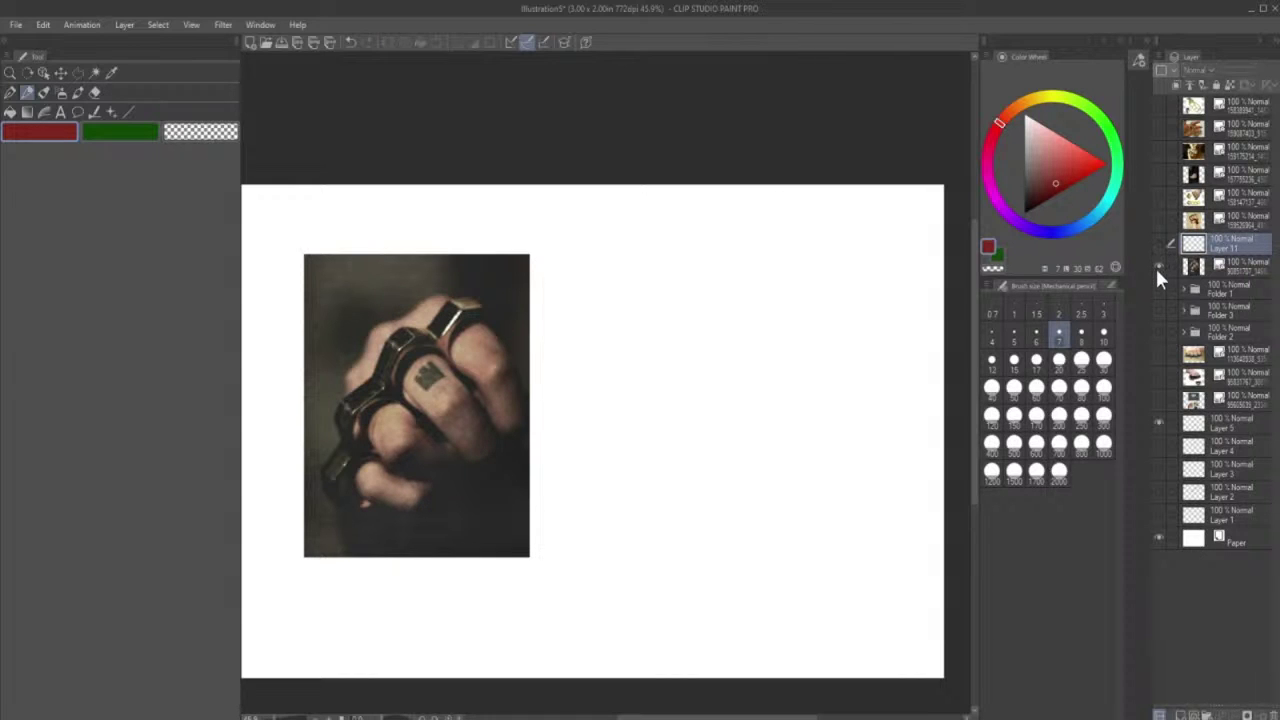
left_click(1158, 266)
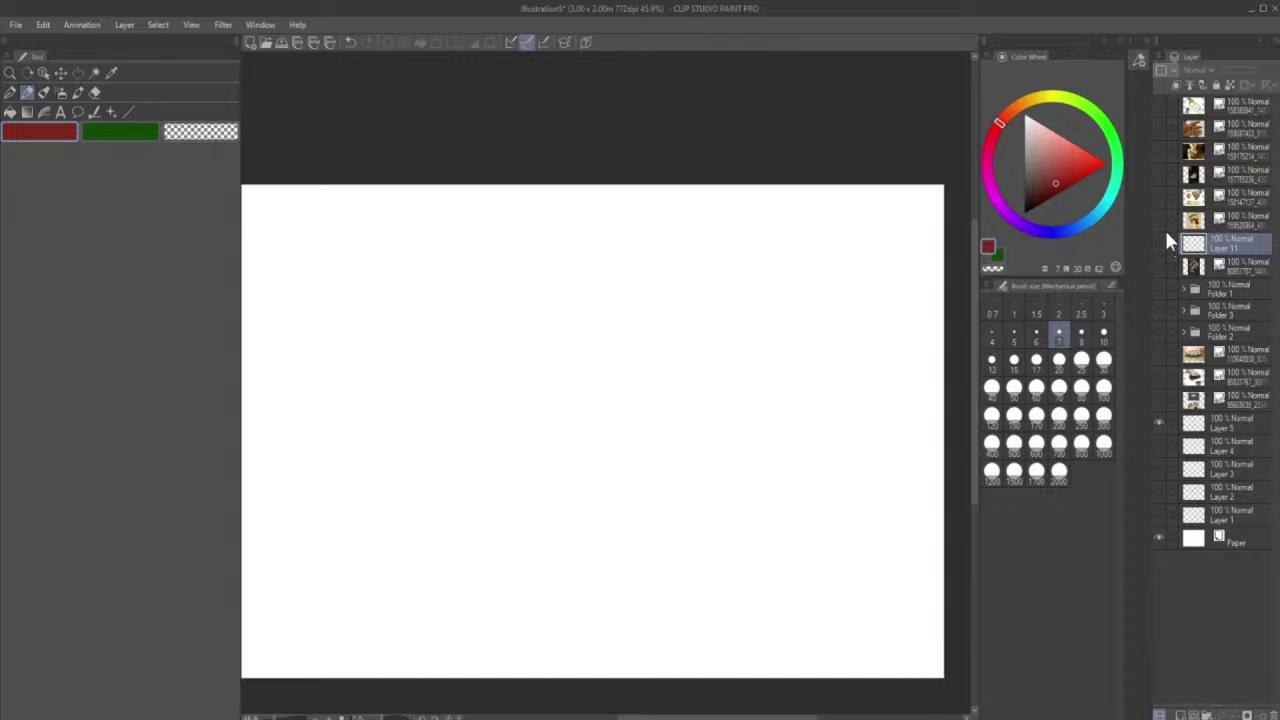
- Look at the clenched-fist, golden-ring and ringed-hand reference photos one at a time
left_click(1159, 220)
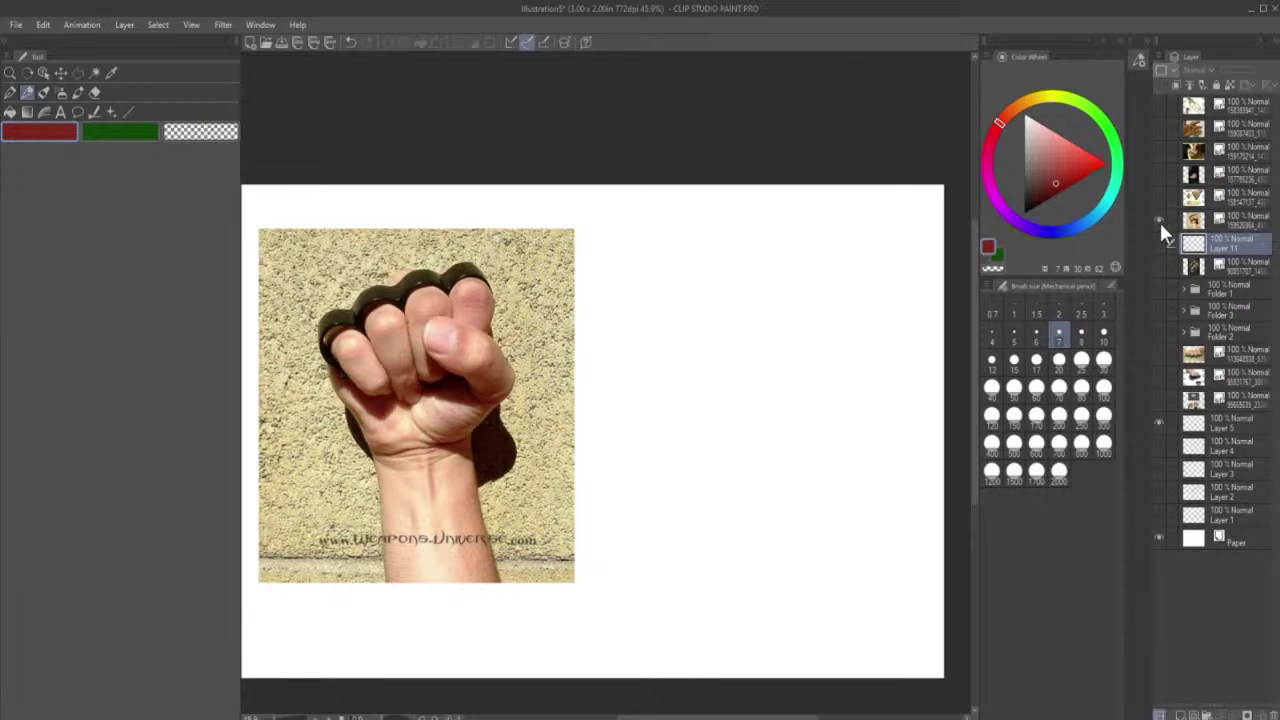
left_click(1160, 220)
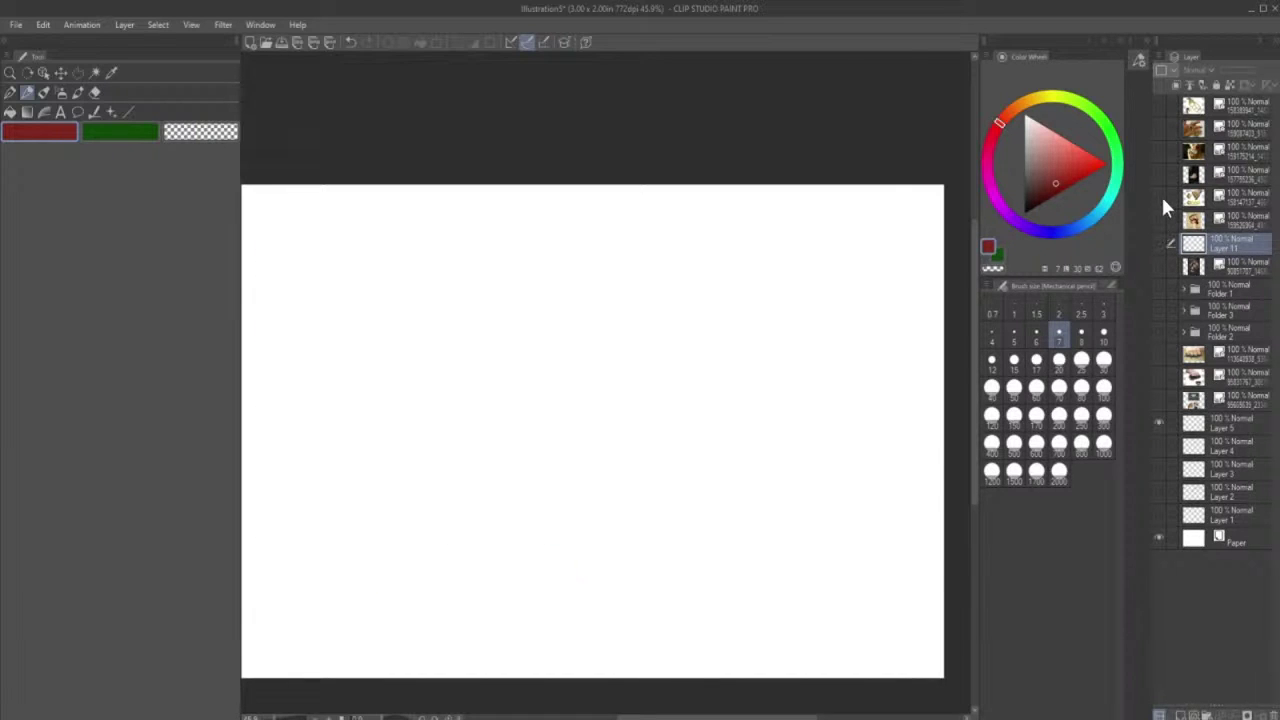
left_click(1160, 197)
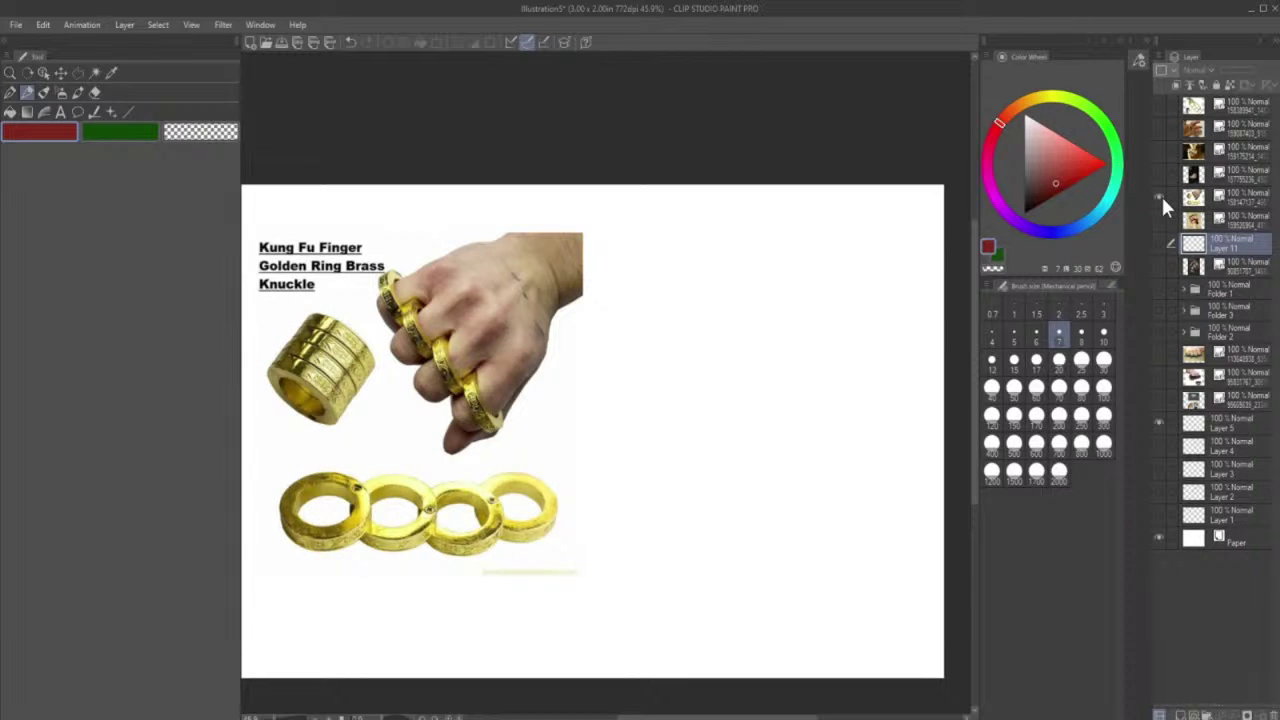
left_click(1160, 197)
left_click(1159, 174)
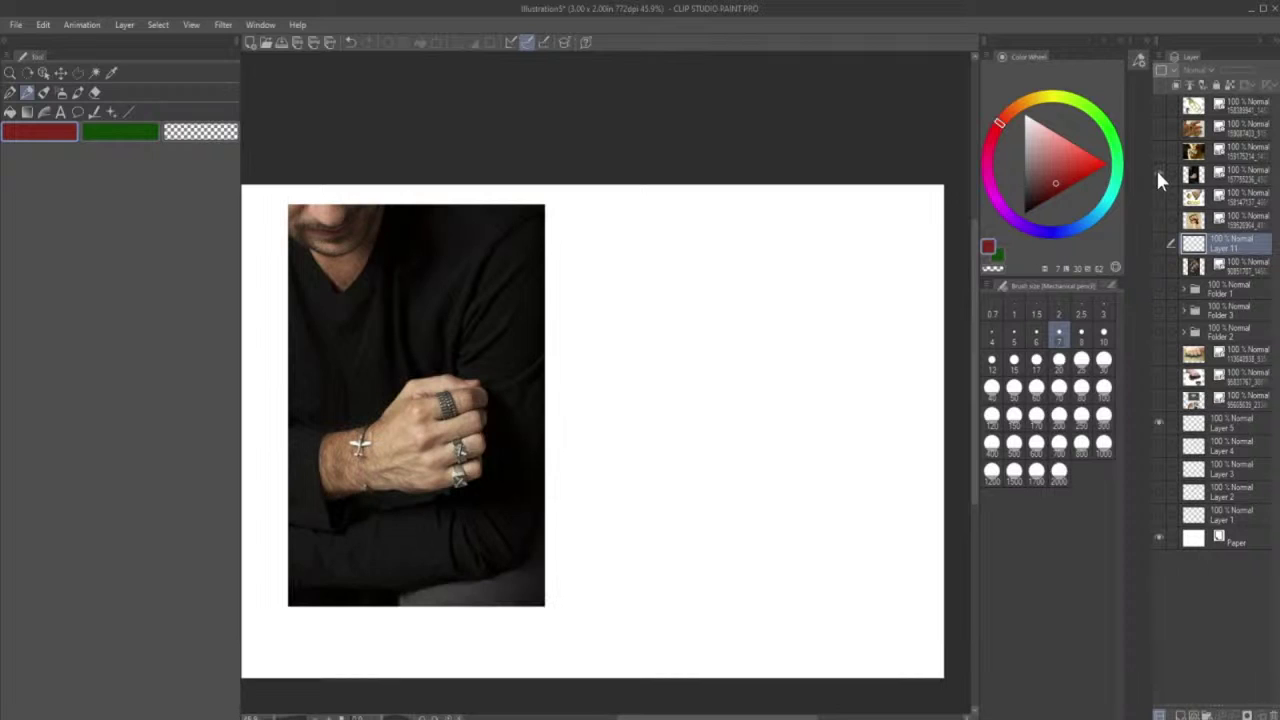
left_click(1159, 174)
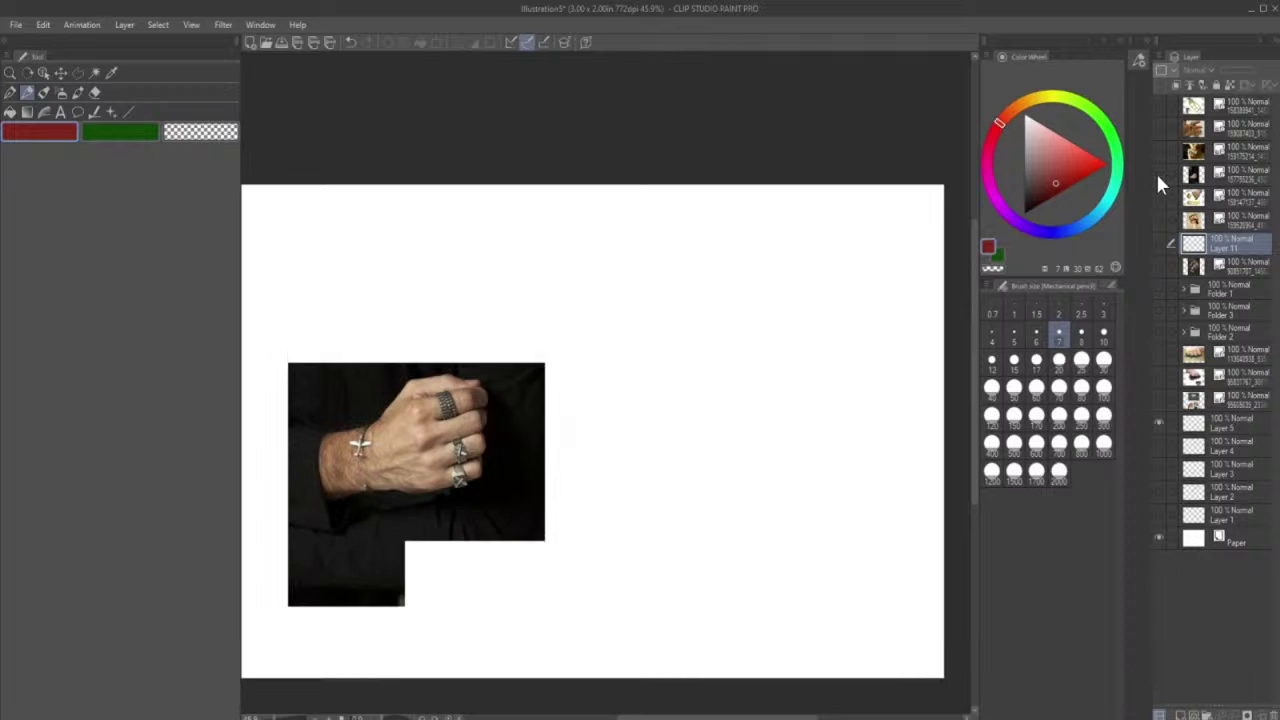
- Review the finished studies in Folders 1, 2 and 3 and the tattooed-fist photo by showing each in turn
left_click(1158, 309)
left_click(1157, 312)
left_click(1159, 288)
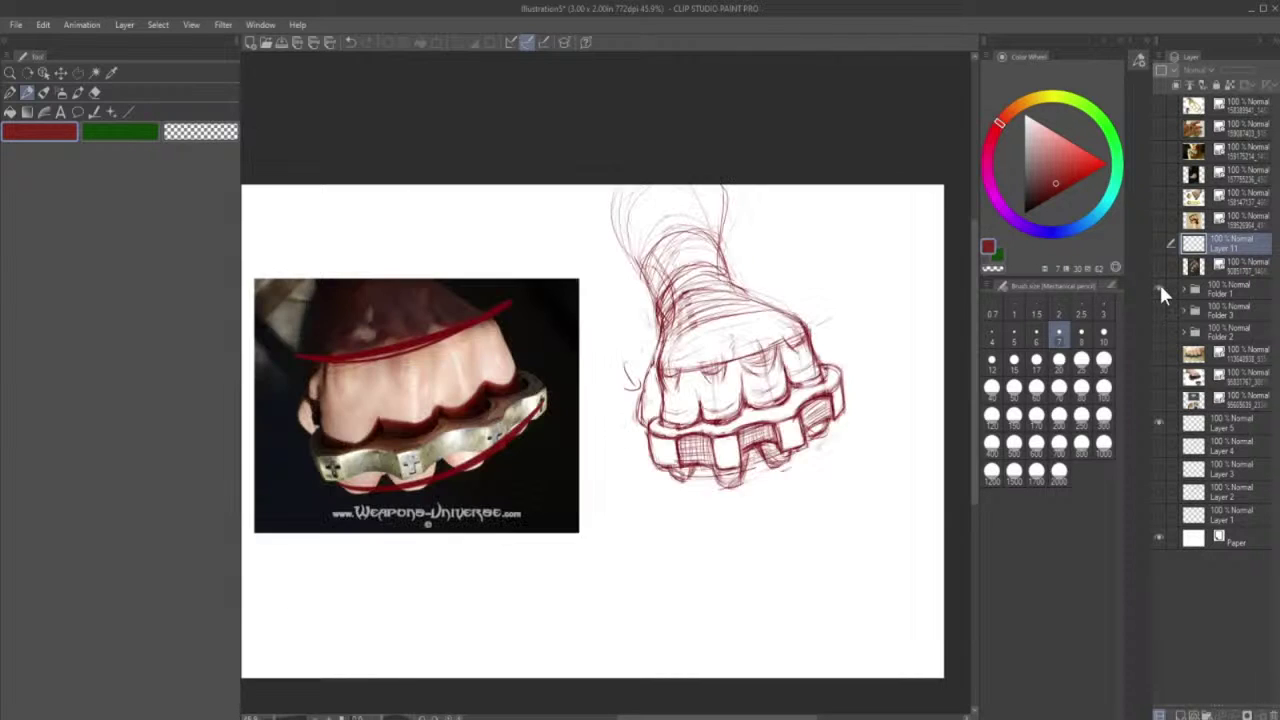
left_click(1160, 290)
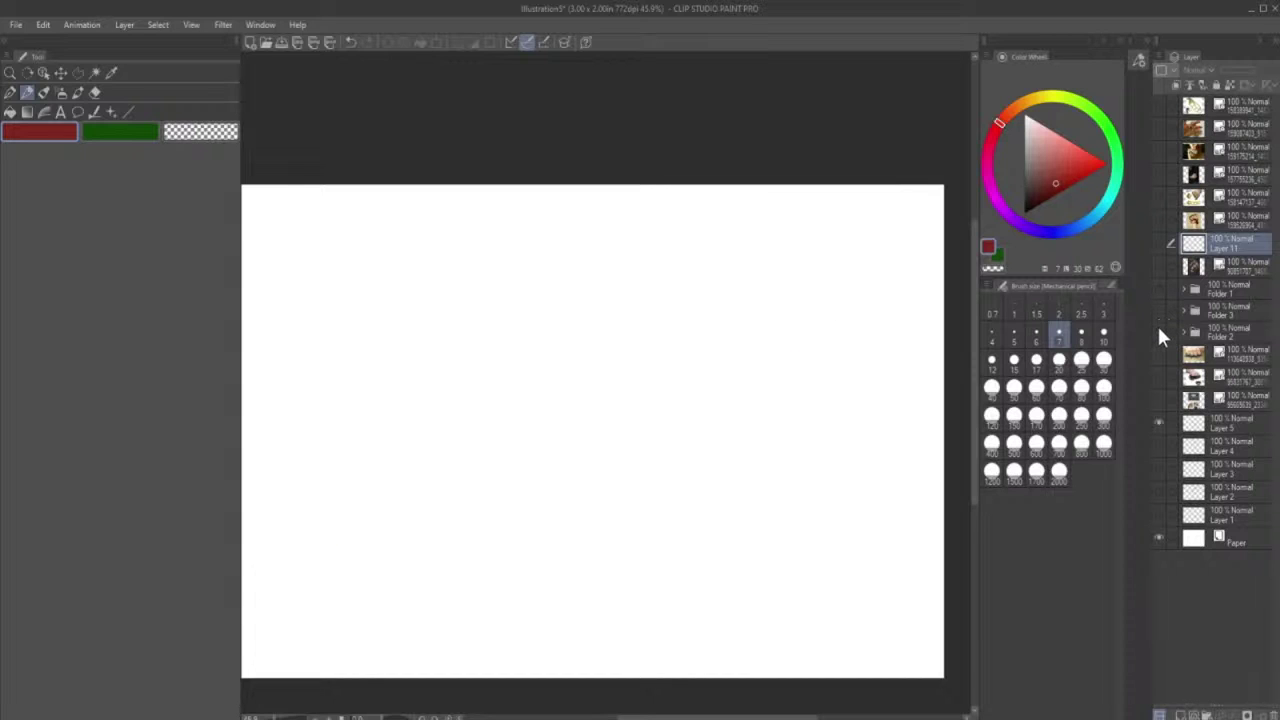
left_click(1158, 329)
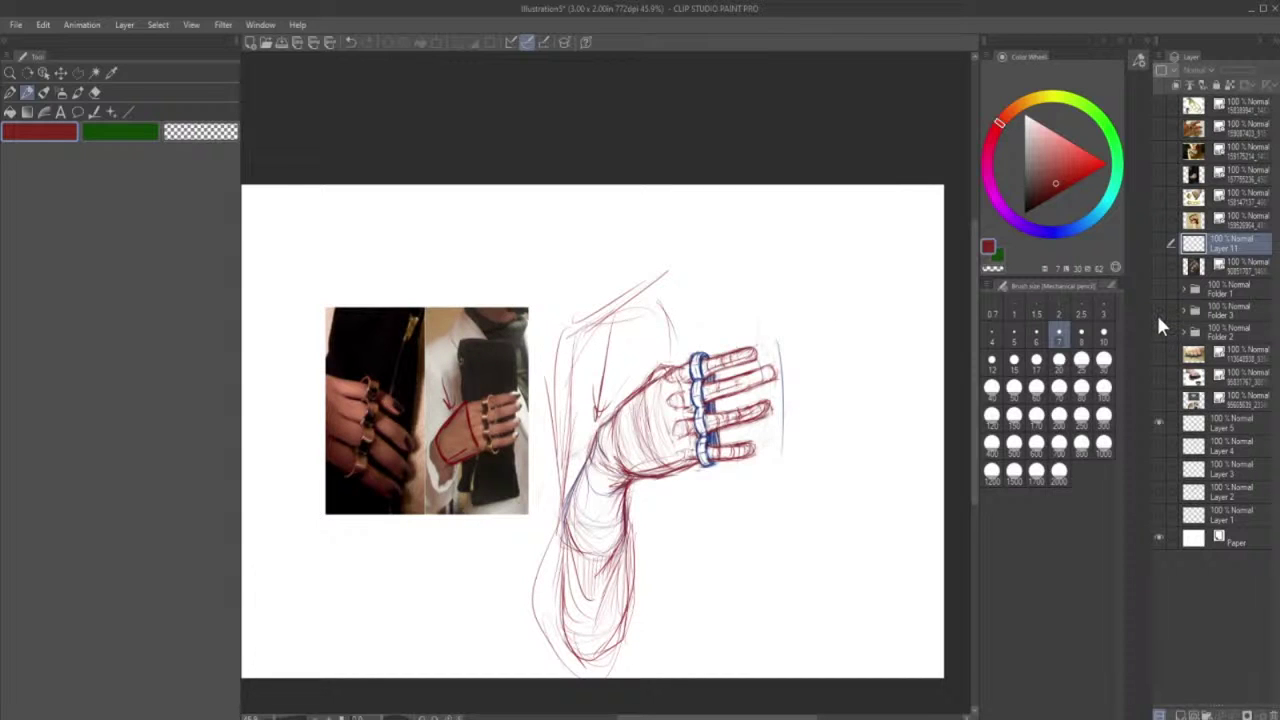
left_click(1159, 326)
left_click(1159, 329)
left_click(1159, 328)
left_click(1159, 310)
left_click(1159, 310)
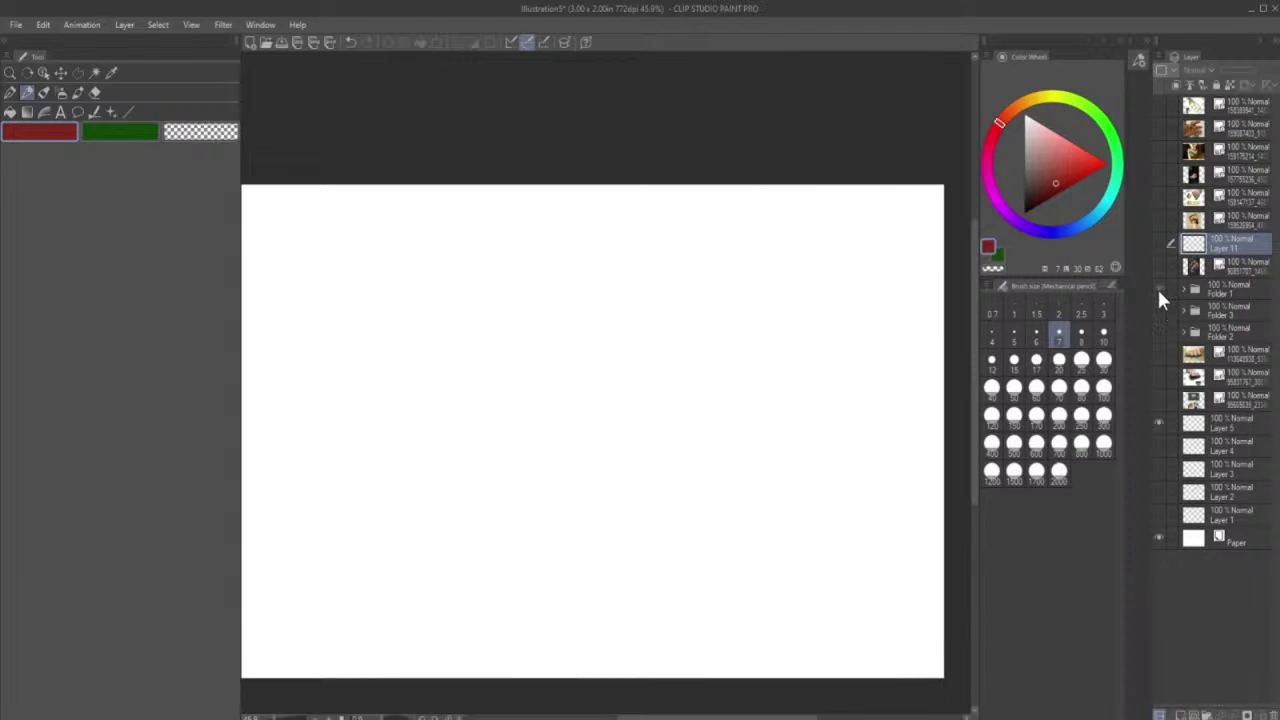
left_click(1158, 288)
left_click(1159, 288)
left_click(1159, 266)
left_click(1159, 266)
- Compare the remaining reference photos above the sketch layer one by one to choose the next hand pose
left_click(1157, 218)
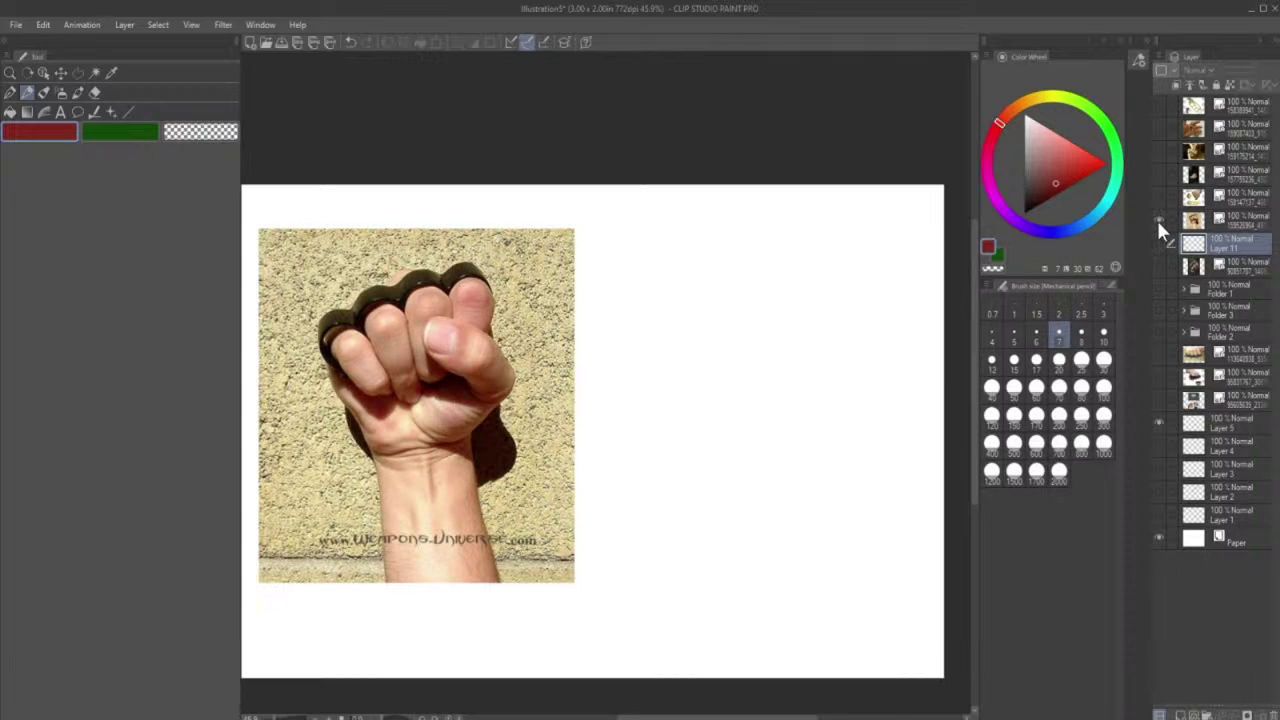
left_click(1158, 219)
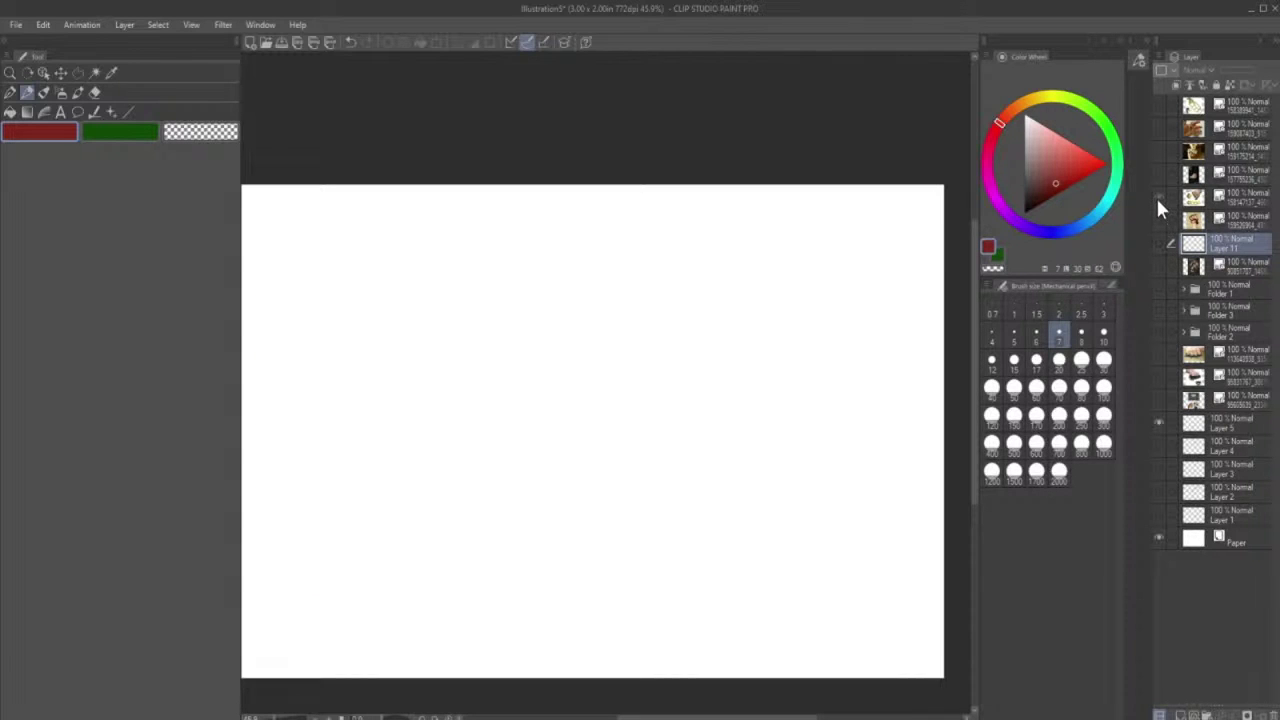
left_click(1157, 196)
left_click(1157, 196)
left_click(1158, 174)
left_click(1157, 174)
left_click(1157, 151)
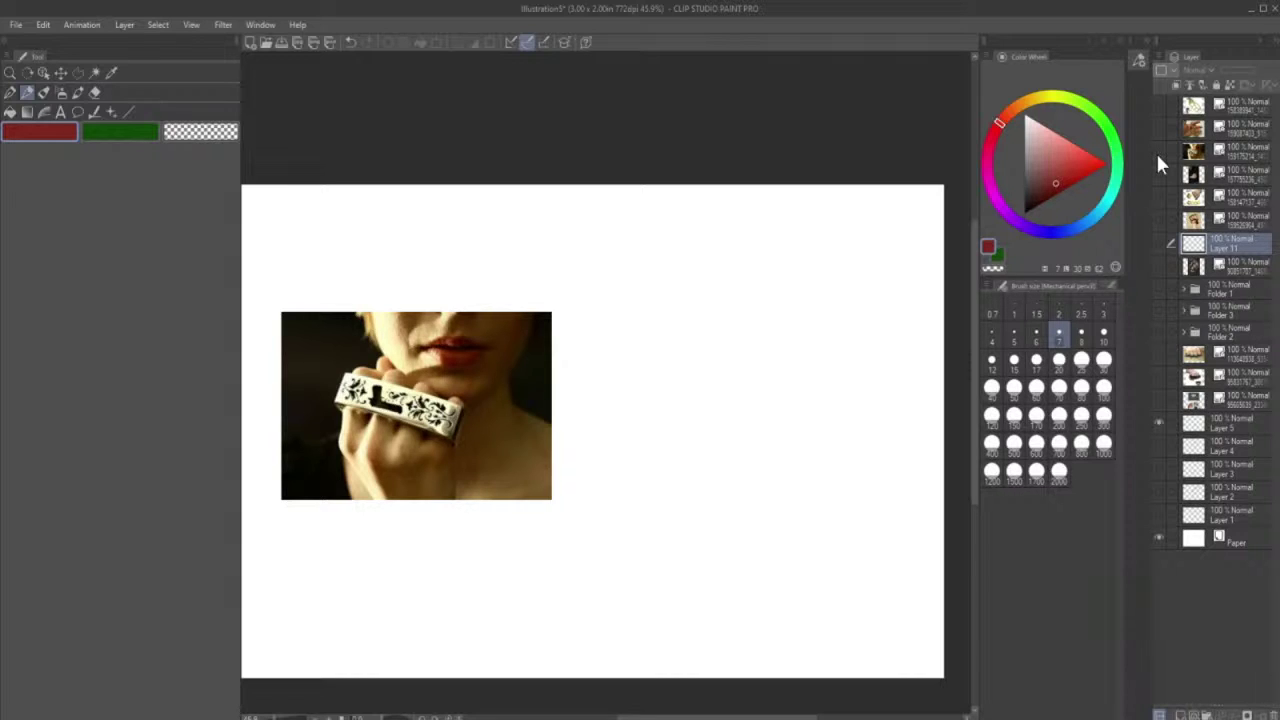
left_click(1157, 151)
left_click(1157, 127)
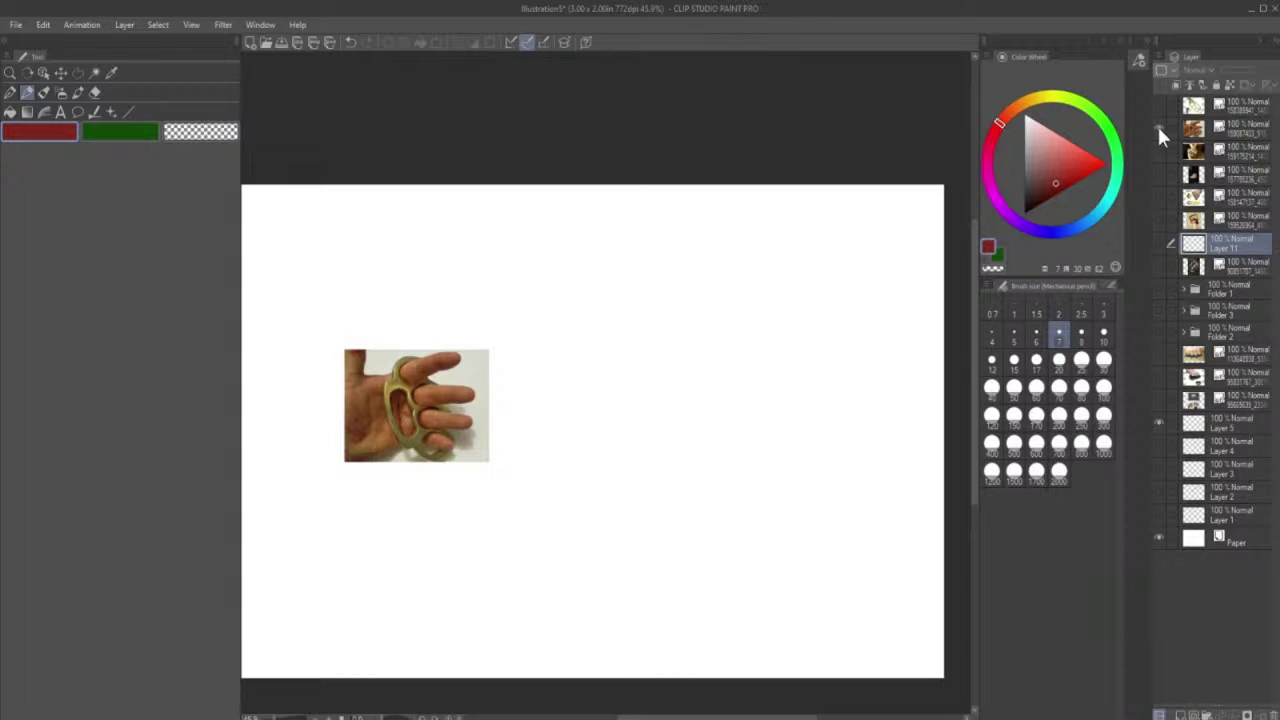
left_click(1158, 127)
left_click(1159, 104)
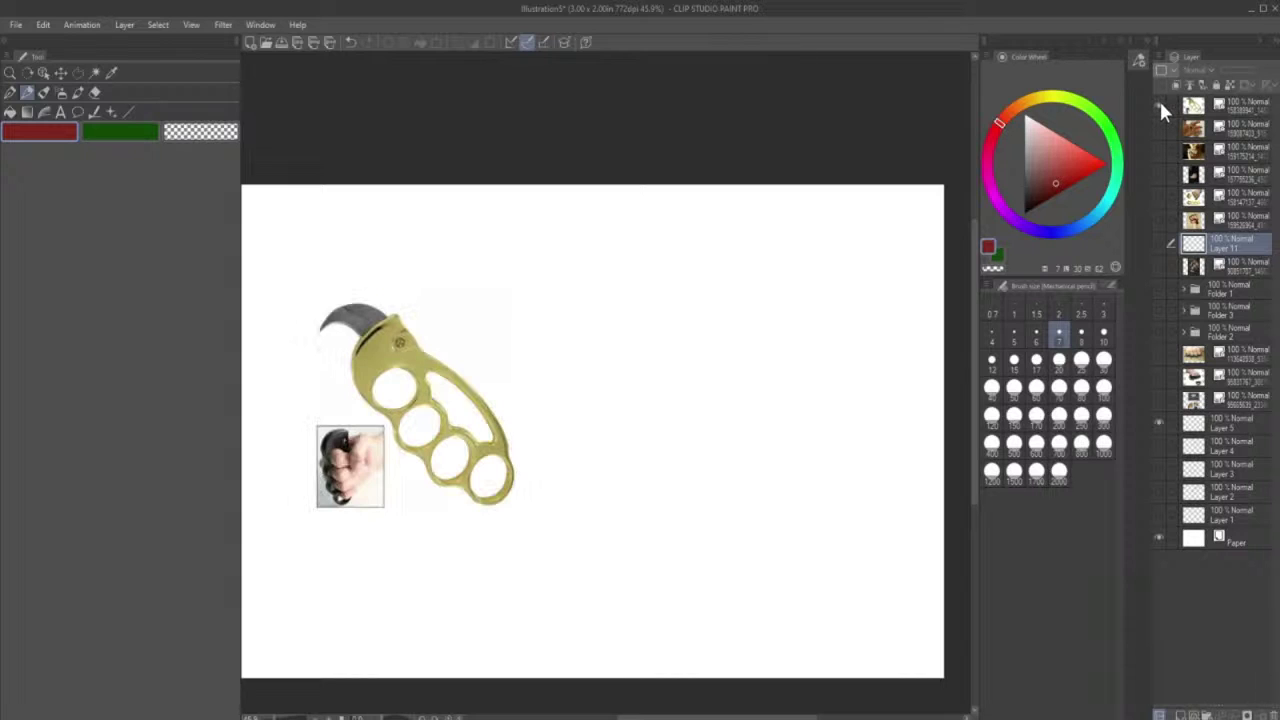
left_click(1160, 104)
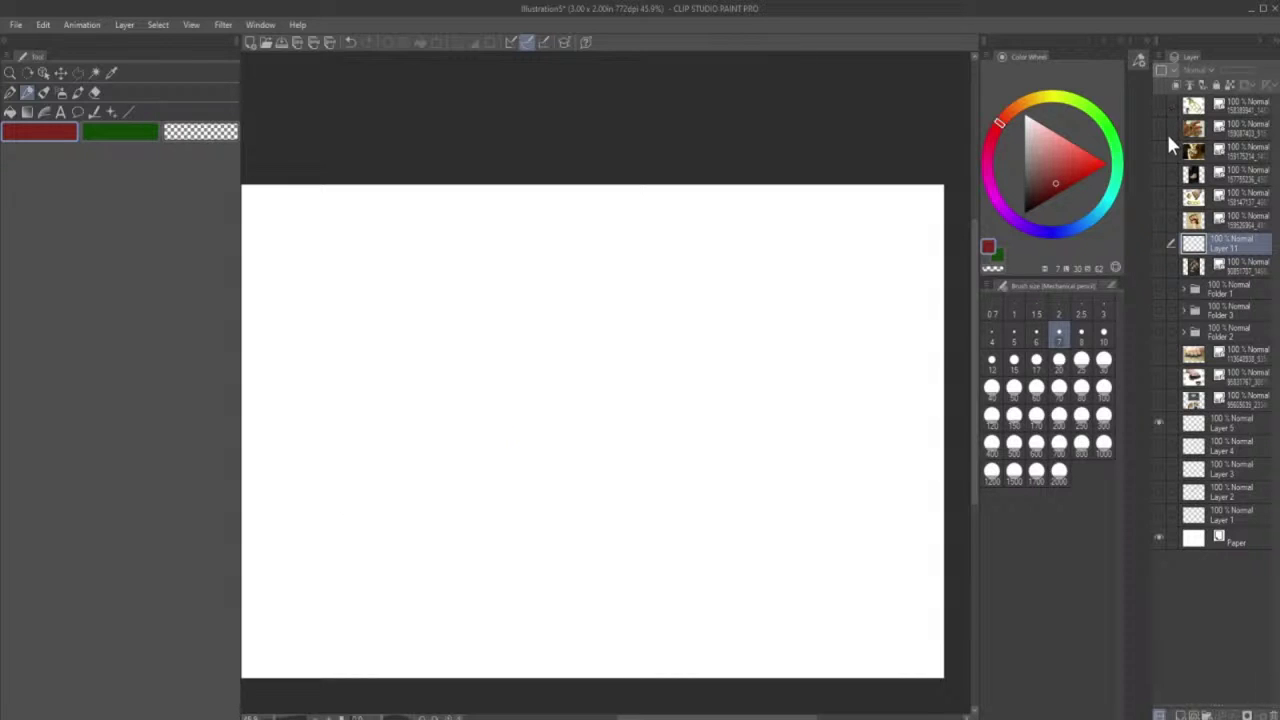
- Show the open-hand brass-knuckle photo and block in the palm's tall outline beside it on a new layer
left_click(1160, 128)
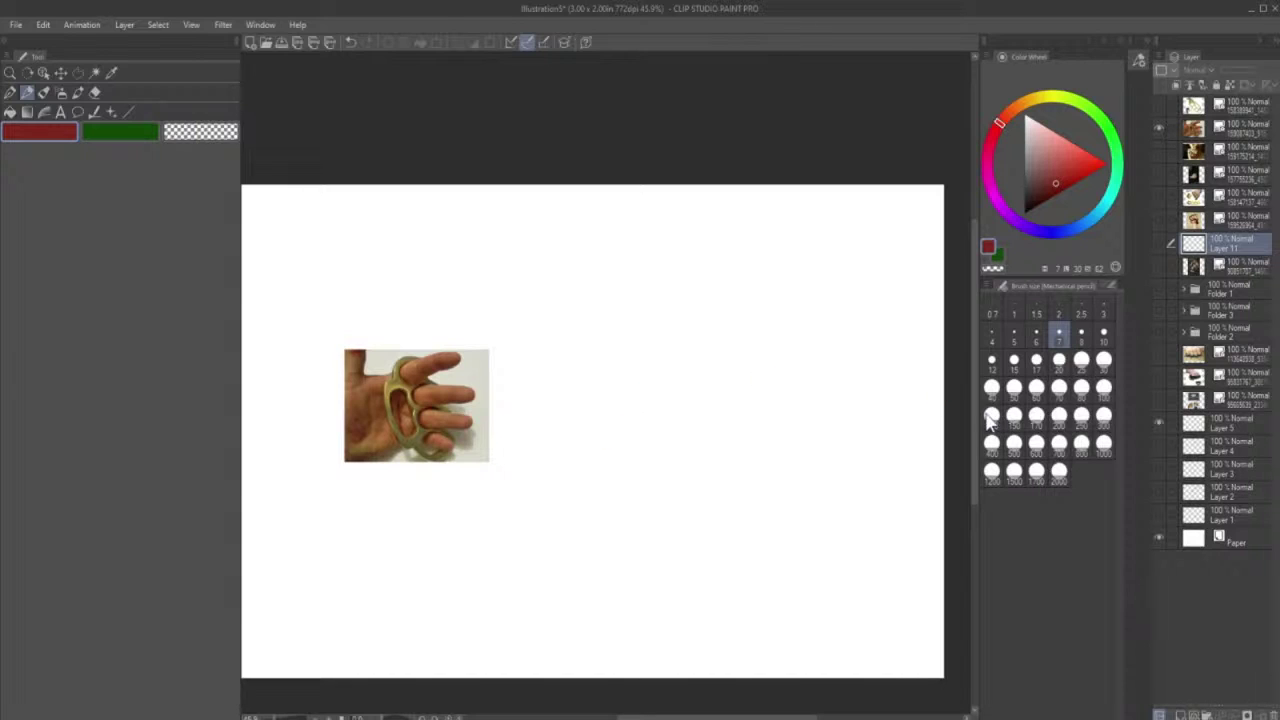
key("ctrl+shift+n")
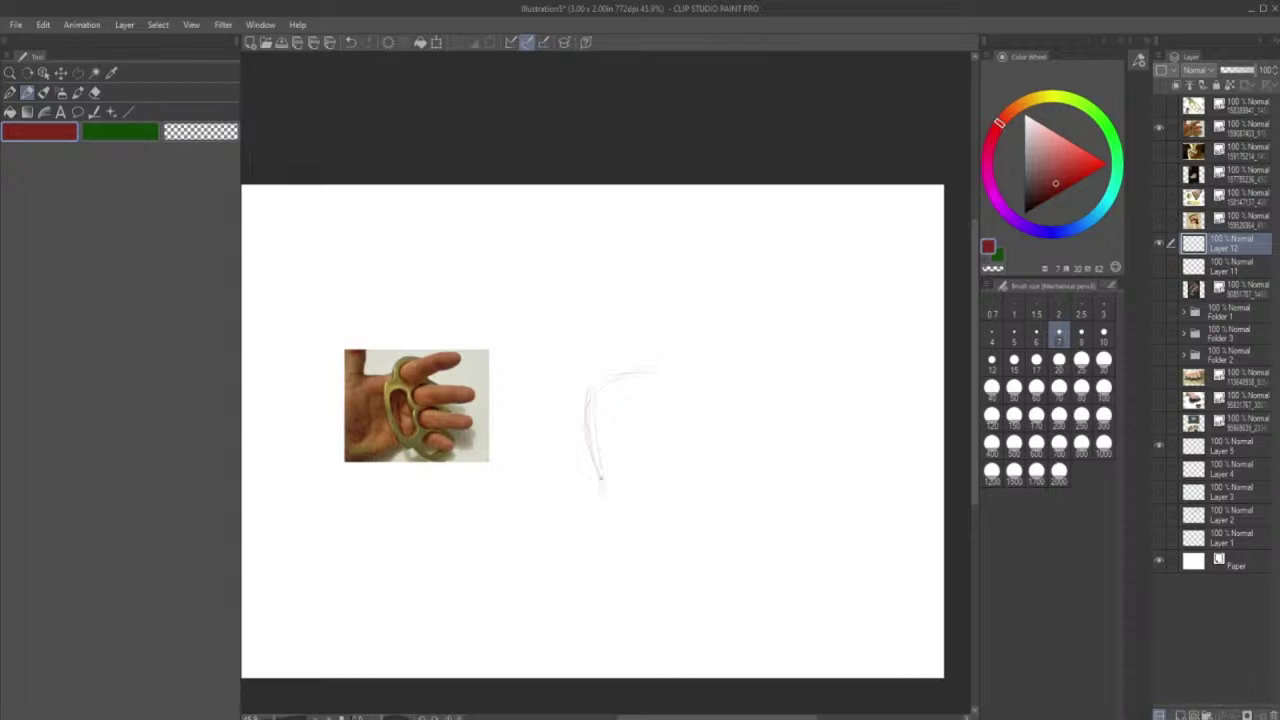
left_click_drag(601, 478, 603, 512)
left_click_drag(592, 391, 597, 487)
left_click_drag(649, 394, 652, 513)
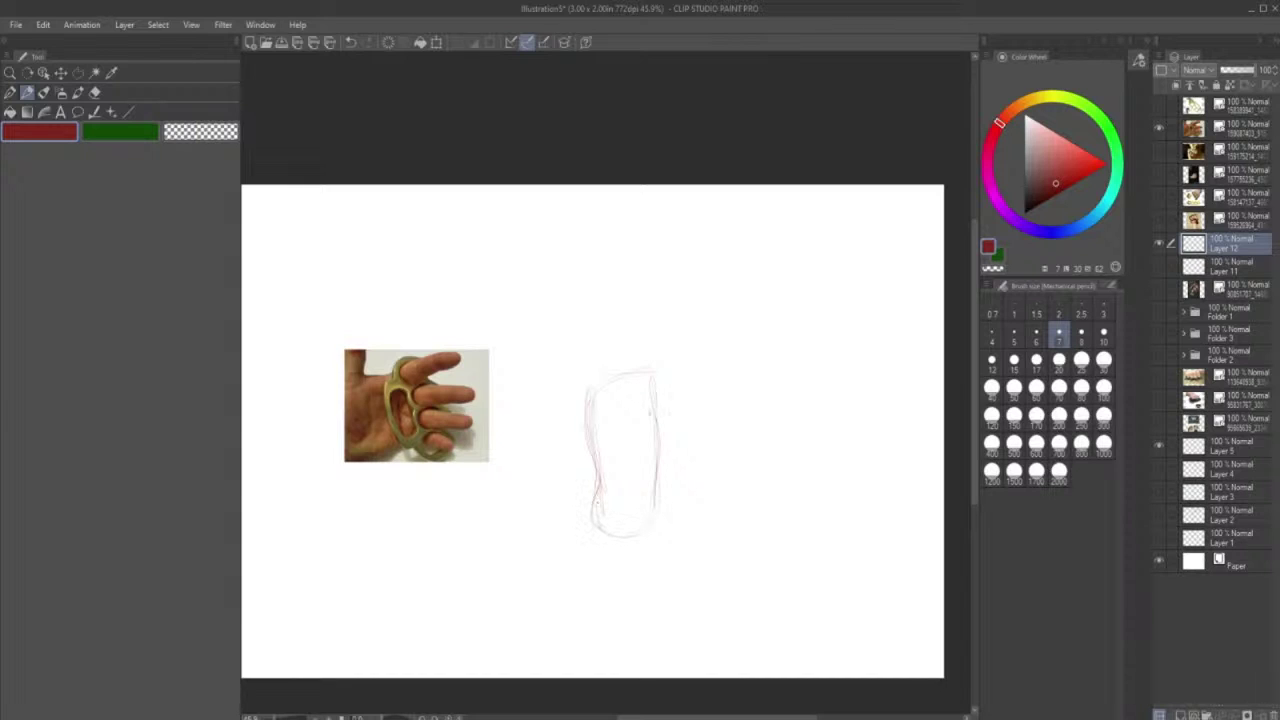
left_click_drag(652, 382, 664, 505)
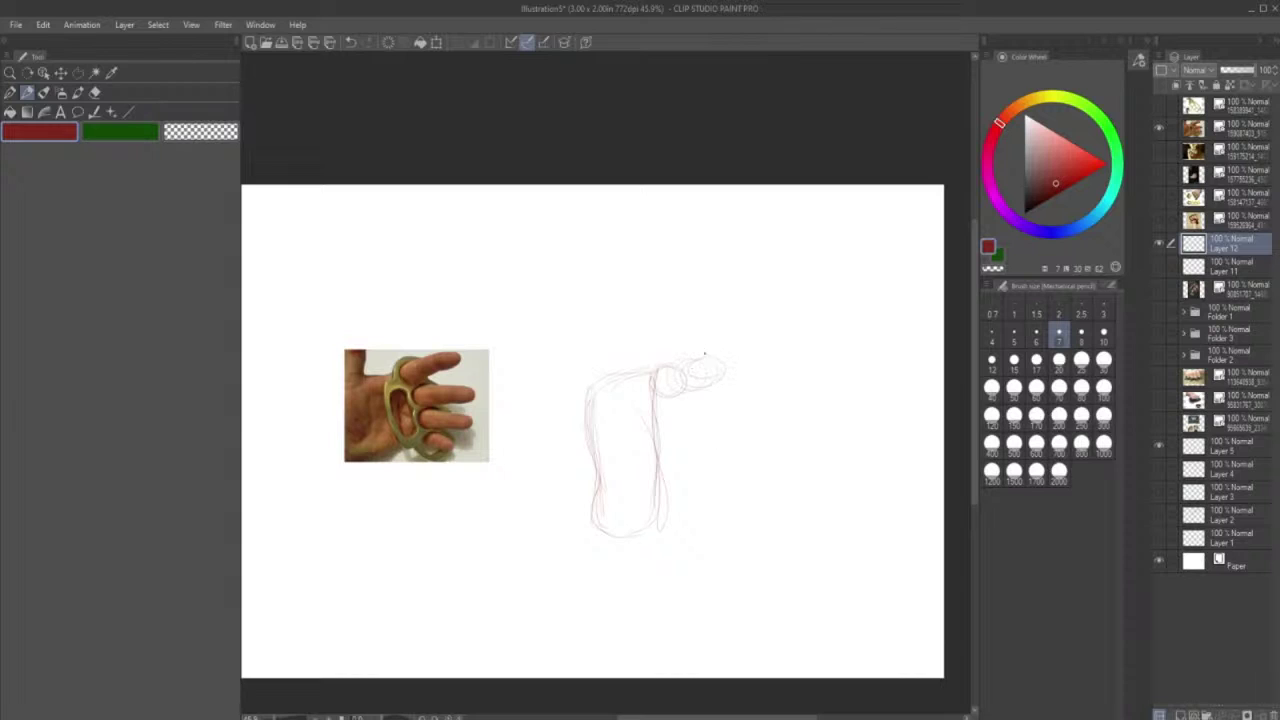
- Block in the index finger extending outward from the palm's upper corner and add its rounded tip segment
mouse_move(705, 354)
left_mouse_down()
mouse_move(733, 358)
mouse_move(724, 352)
mouse_move(746, 344)
mouse_move(731, 364)
left_mouse_up()
left_click_drag(626, 374, 641, 369)
mouse_move(657, 370)
left_mouse_down()
mouse_move(653, 391)
mouse_move(670, 369)
mouse_move(755, 345)
left_mouse_up()
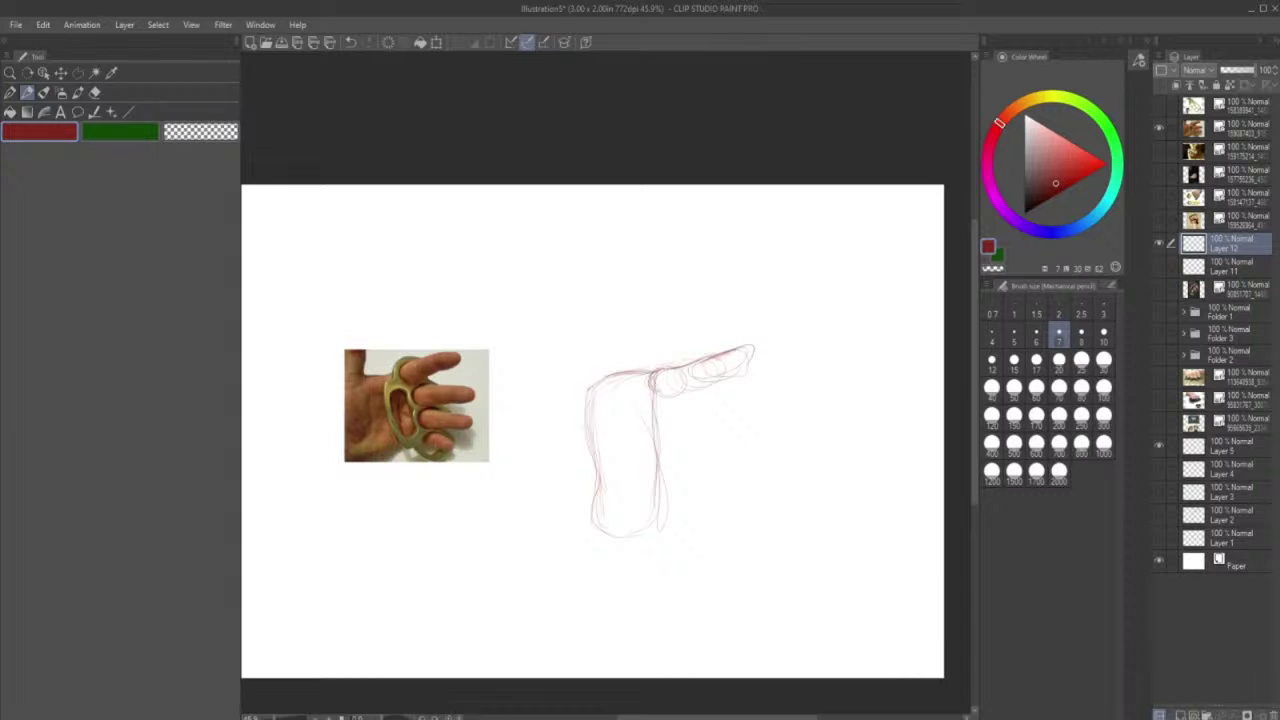
mouse_move(718, 378)
left_mouse_down()
mouse_move(740, 370)
mouse_move(702, 378)
left_mouse_up()
- Sketch the curved thumb mound outside the palm, add the knuckle arc for the fingers, and firm up the index finger's upper edge
mouse_move(612, 382)
left_mouse_down()
mouse_move(559, 456)
mouse_move(570, 490)
left_mouse_up()
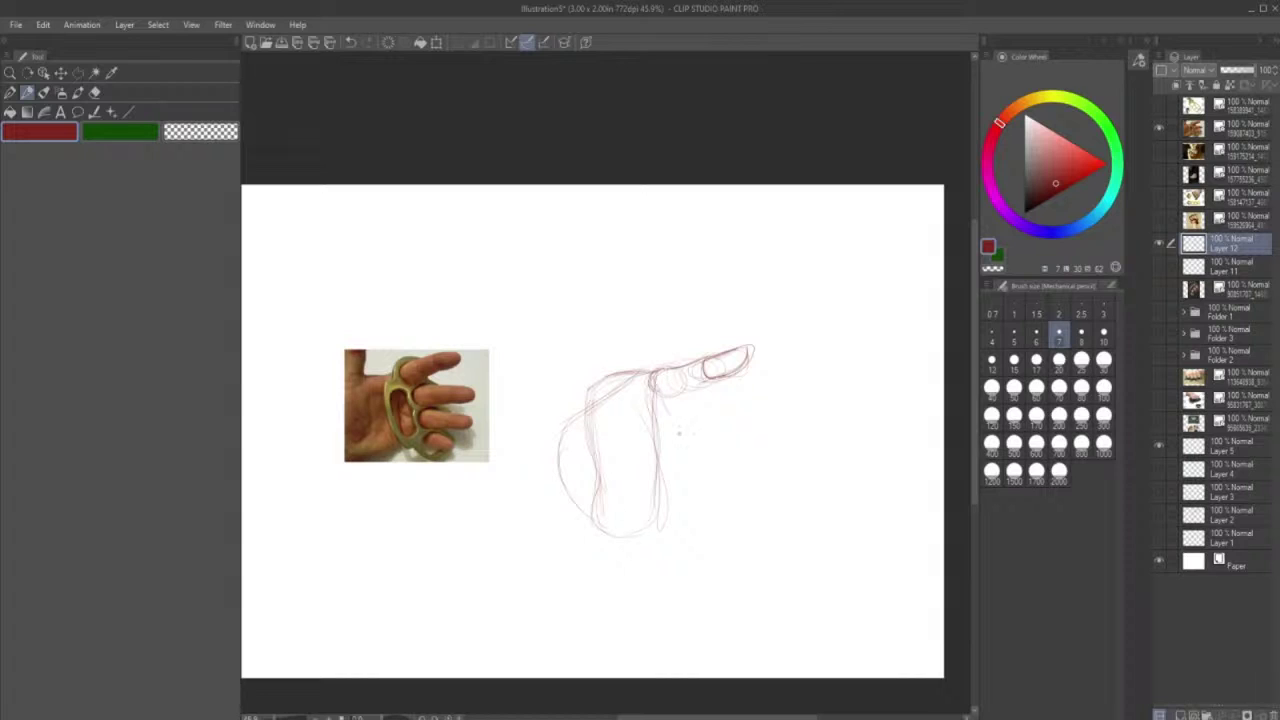
left_click_drag(677, 431, 692, 490)
mouse_move(563, 424)
left_mouse_down()
mouse_move(535, 502)
mouse_move(588, 526)
left_mouse_up()
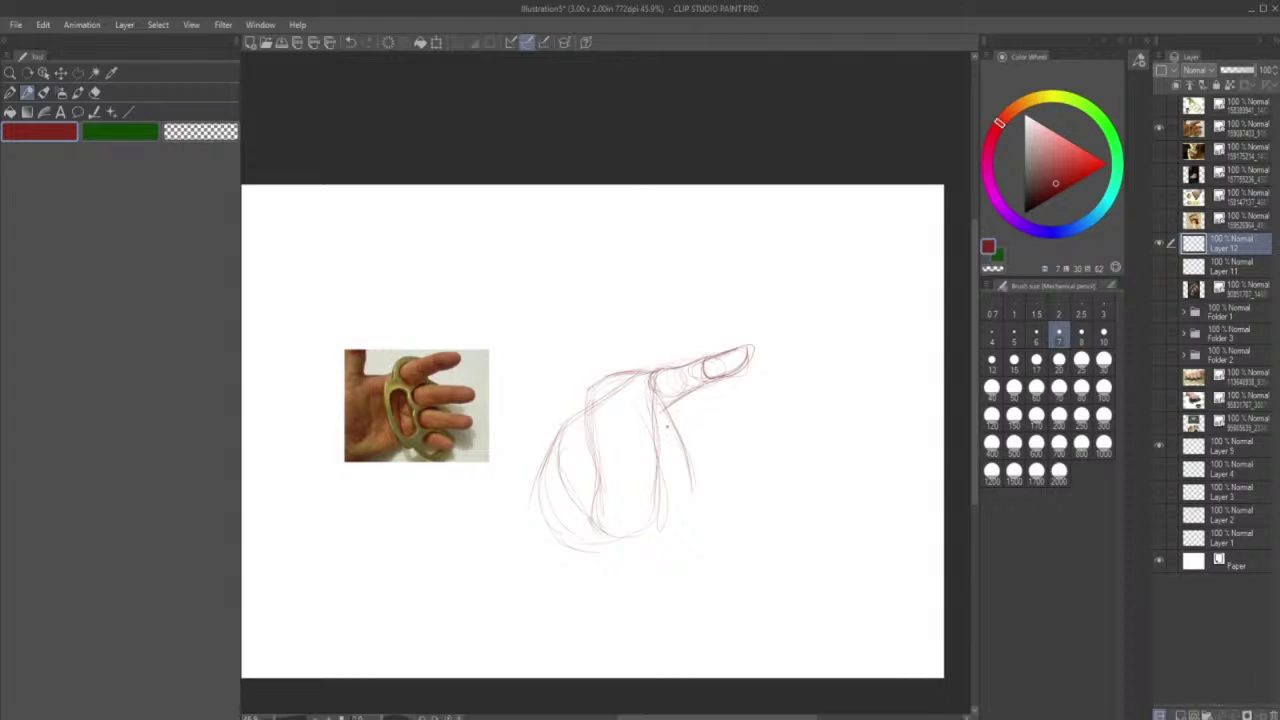
left_click_drag(676, 368, 724, 350)
- Block in the middle finger below the index finger with parallel sides, a rounded tip and a base joint
left_click_drag(690, 426, 764, 393)
left_click_drag(749, 408, 757, 396)
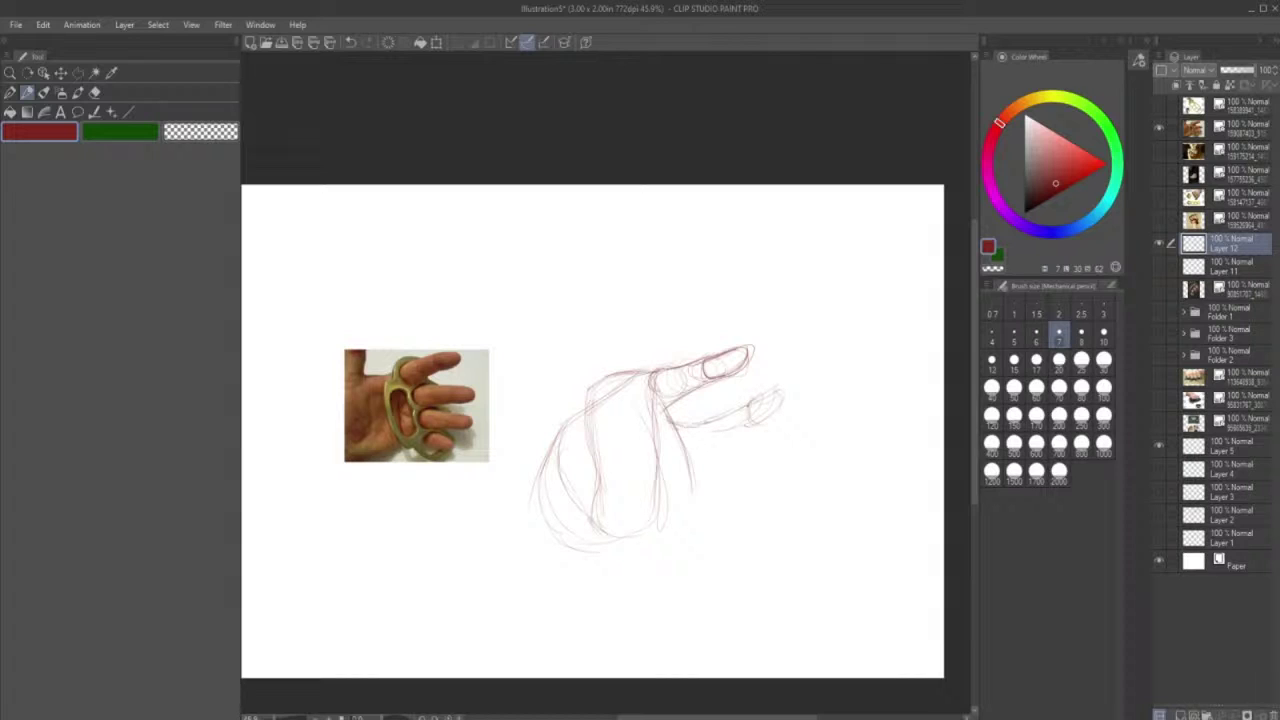
left_click_drag(690, 423, 748, 408)
left_click_drag(670, 437, 687, 452)
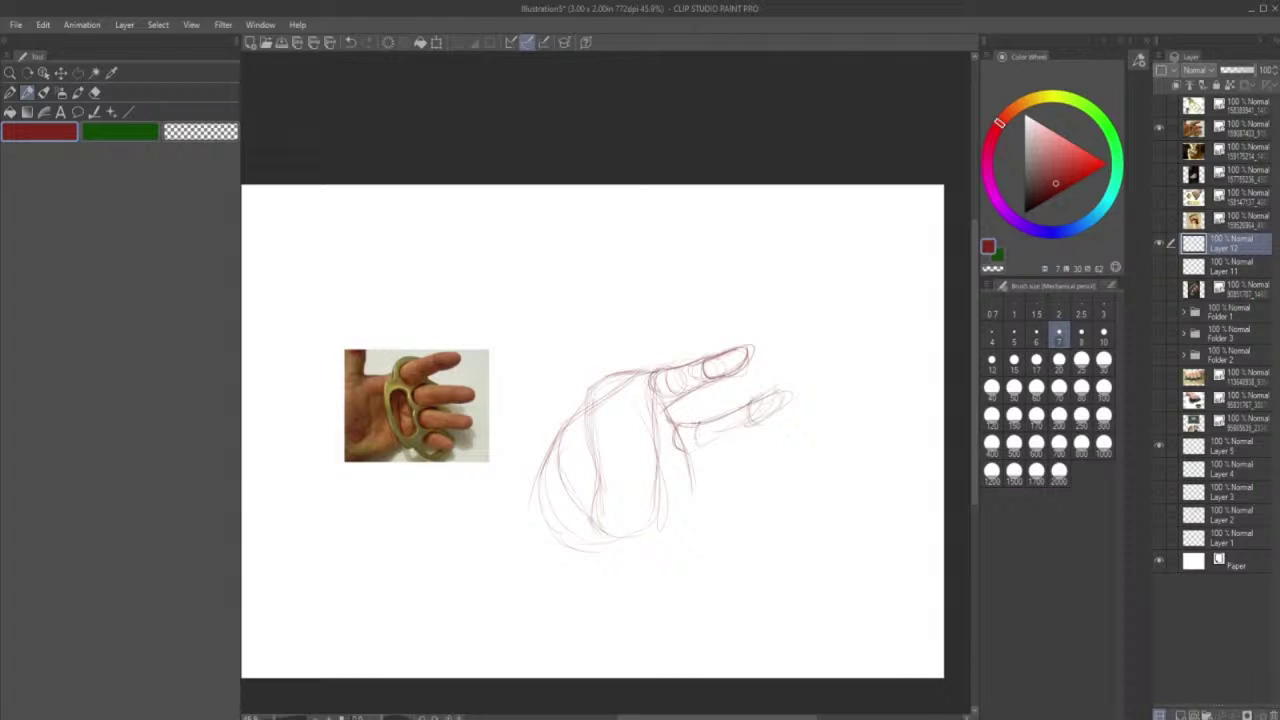
mouse_move(712, 440)
left_mouse_down()
mouse_move(773, 417)
mouse_move(716, 420)
mouse_move(776, 388)
left_mouse_up()
left_click_drag(696, 446, 742, 429)
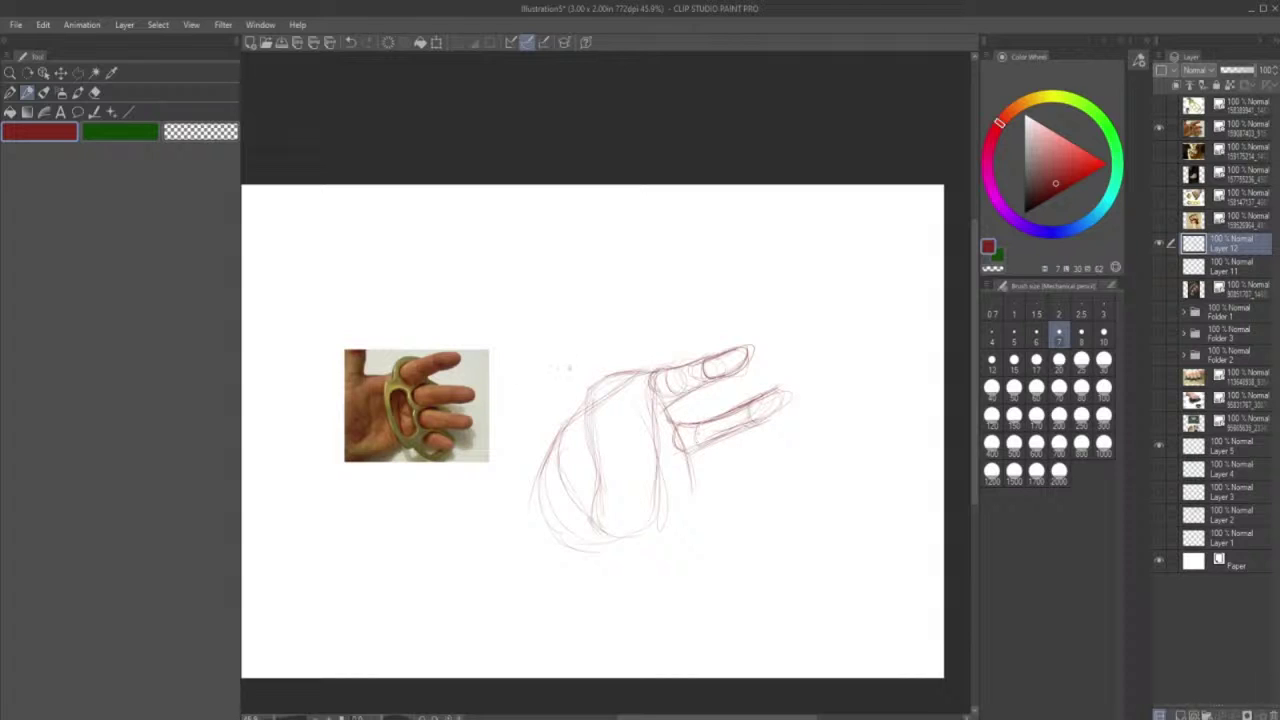
- Select the middle finger with a polygonal outline, rotate it to a flatter angle below the index finger, and deselect it
left_click(78, 73)
left_click(666, 443)
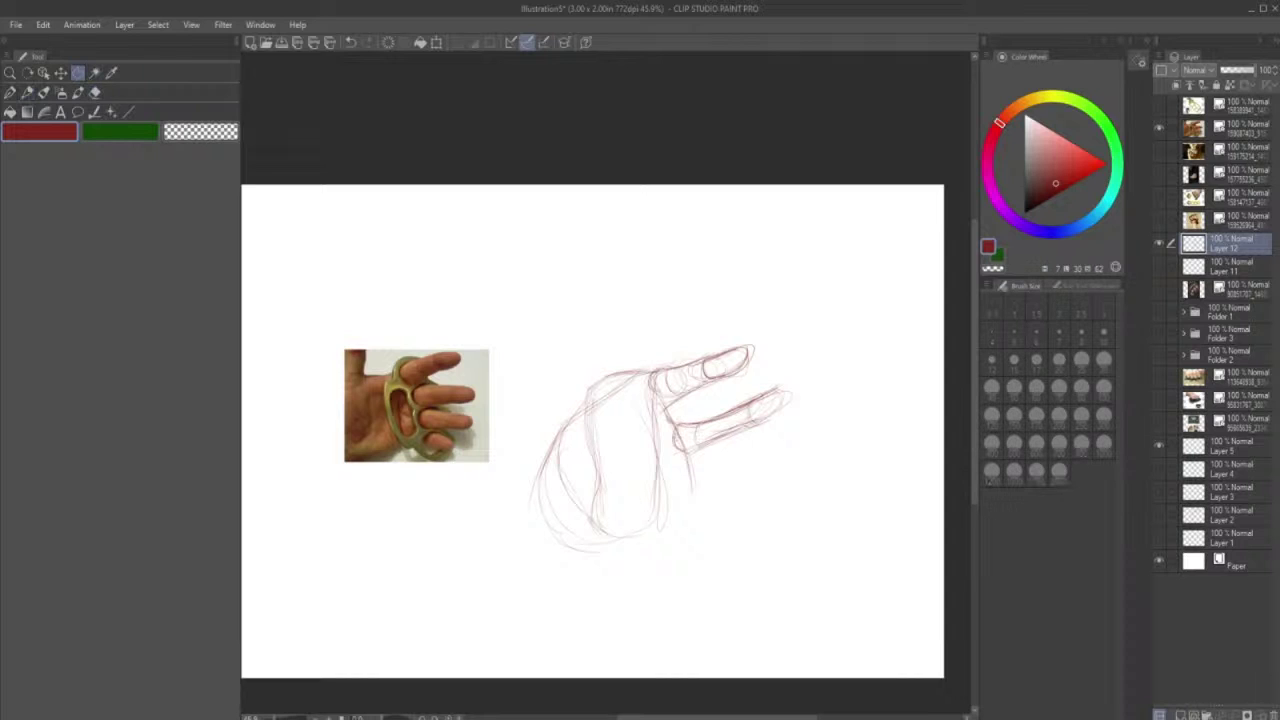
left_click(699, 457)
left_click(804, 427)
left_click(808, 381)
left_click(668, 413)
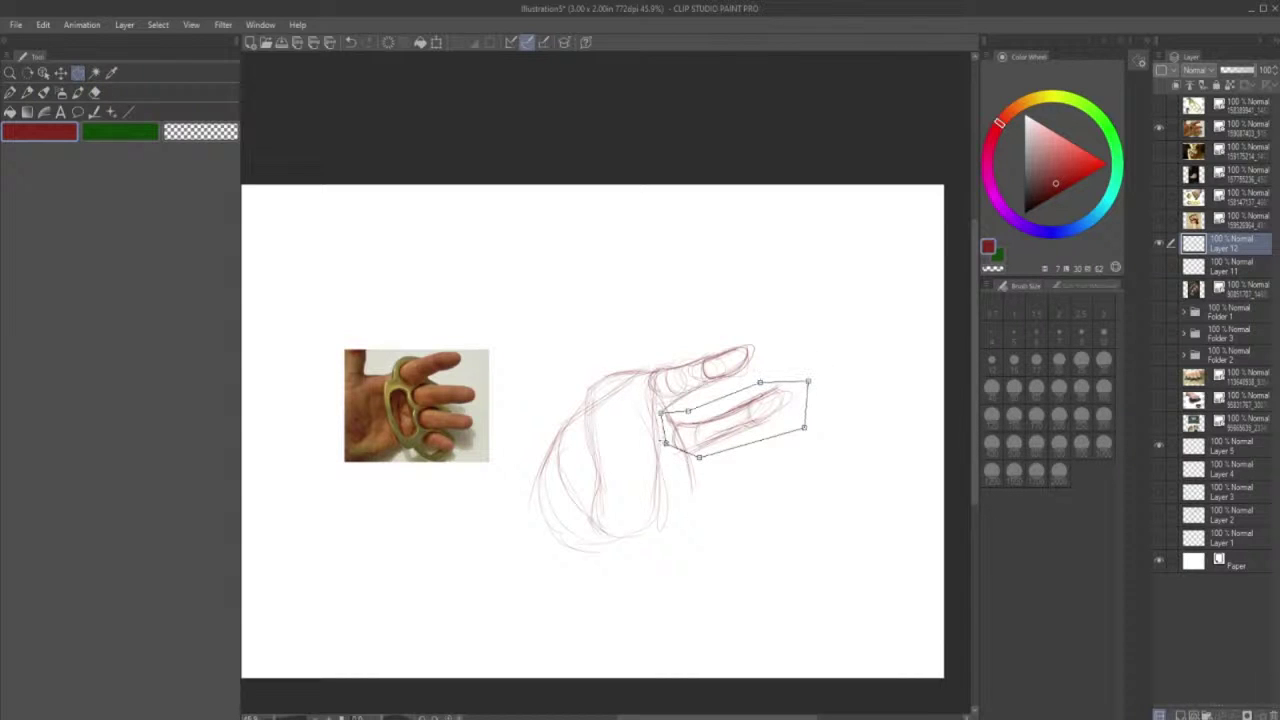
left_click(666, 443)
left_click(777, 482)
left_click_drag(851, 529, 822, 552)
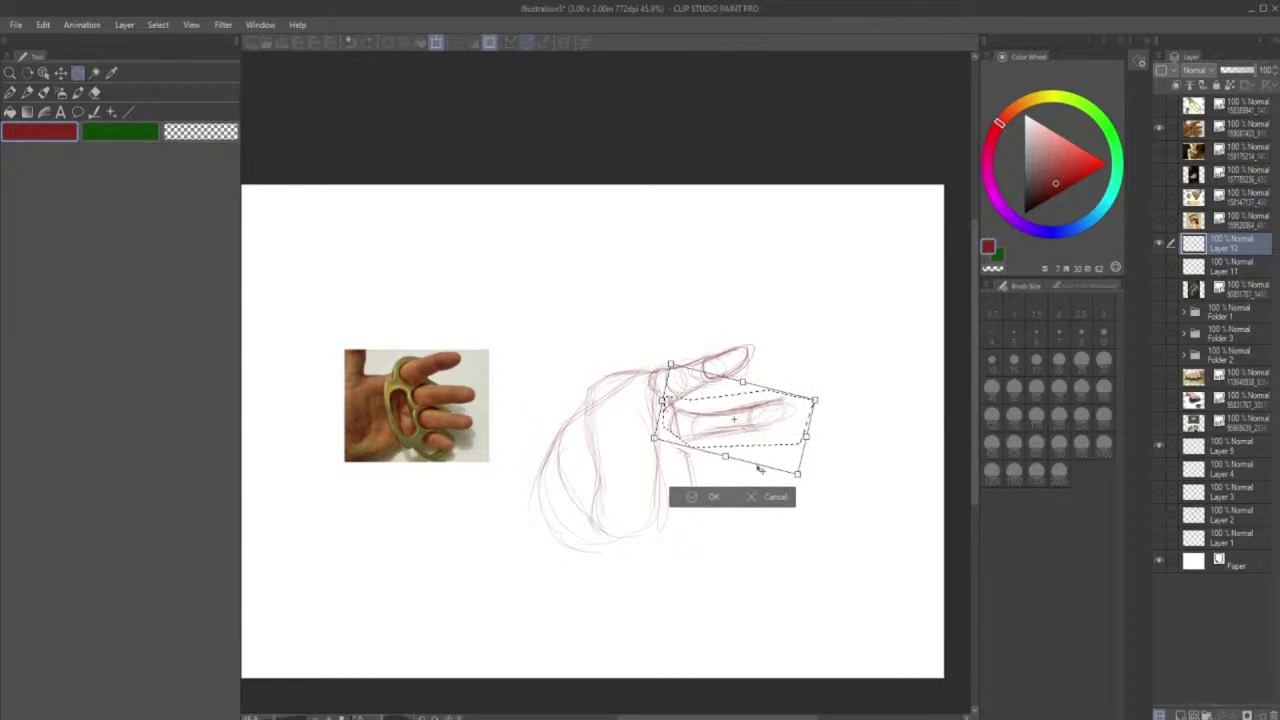
left_click_drag(749, 438, 744, 441)
key("Return")
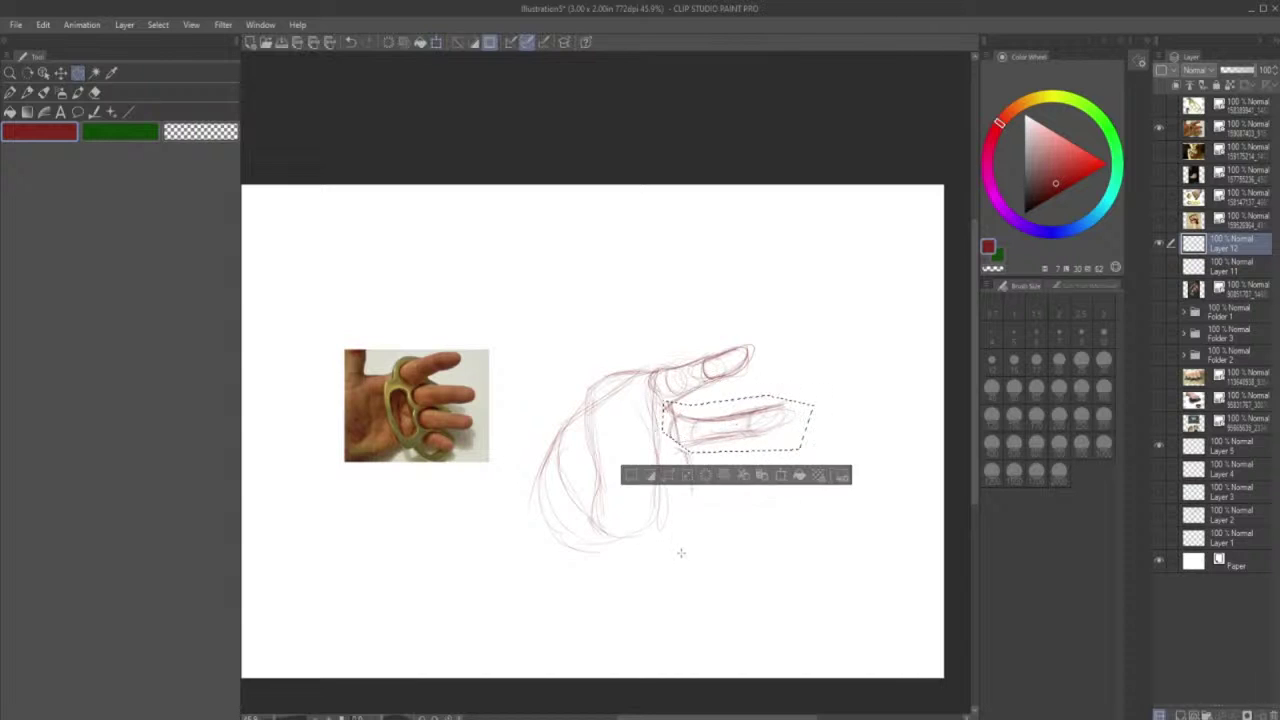
key("ctrl+d")
- Redraw the rotated middle finger's outline with the Mechanical pencil and mark its joint divisions
left_click(27, 92)
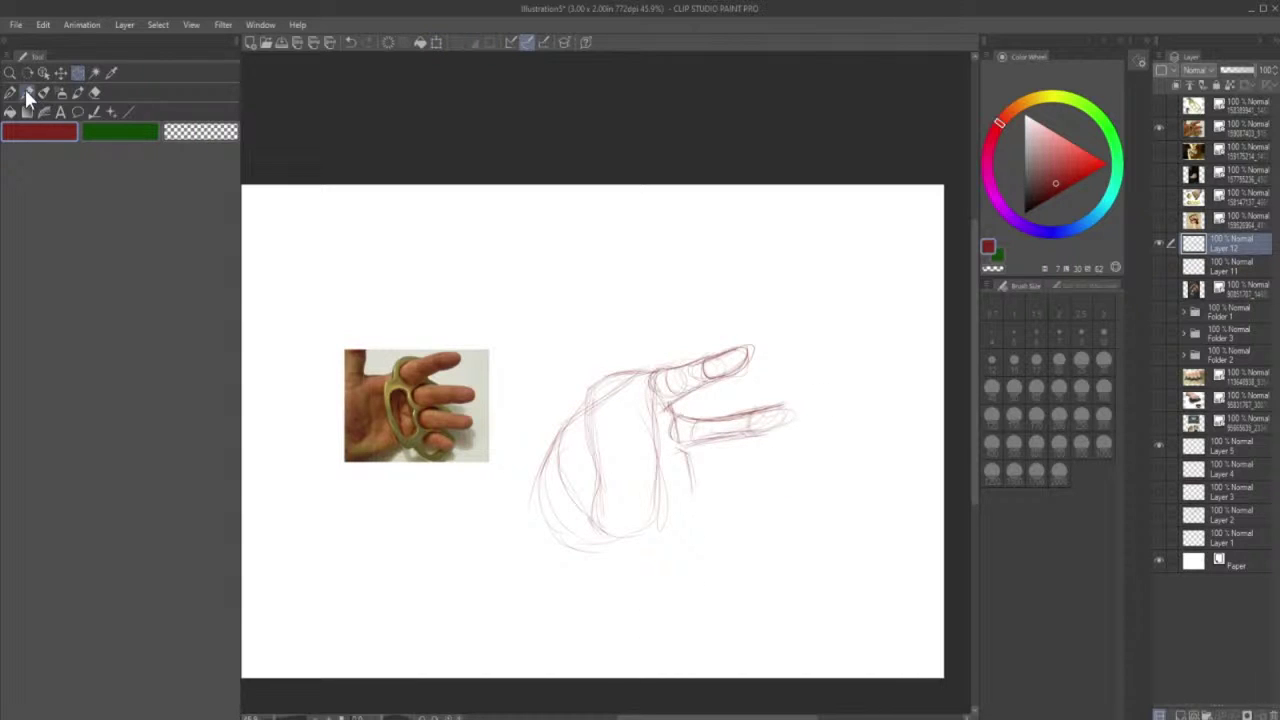
mouse_move(668, 424)
left_mouse_down()
mouse_move(696, 446)
mouse_move(690, 433)
mouse_move(706, 423)
mouse_move(788, 412)
left_mouse_up()
mouse_move(714, 440)
left_mouse_down()
mouse_move(785, 420)
mouse_move(744, 411)
mouse_move(730, 437)
left_mouse_up()
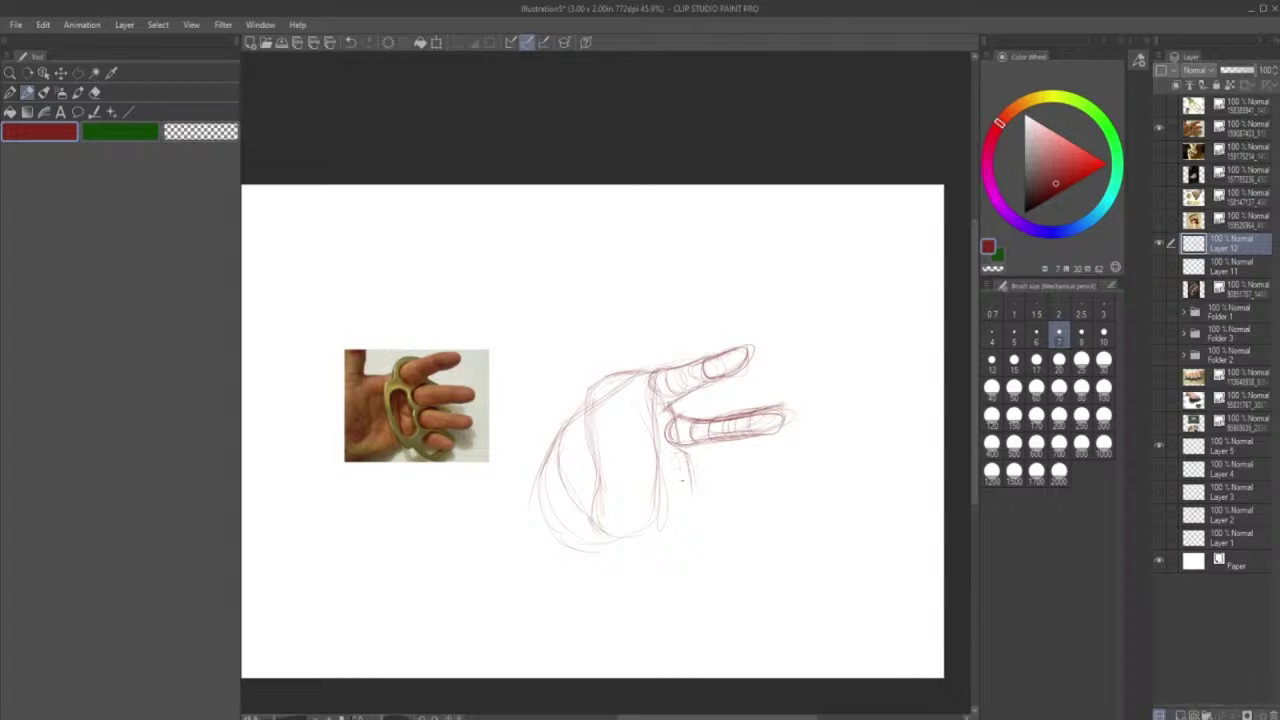
- Mark the lower knuckles with circles along a curve and block in the ring finger and the short, bent little finger
left_click_drag(660, 392, 674, 528)
left_click_drag(678, 470, 666, 530)
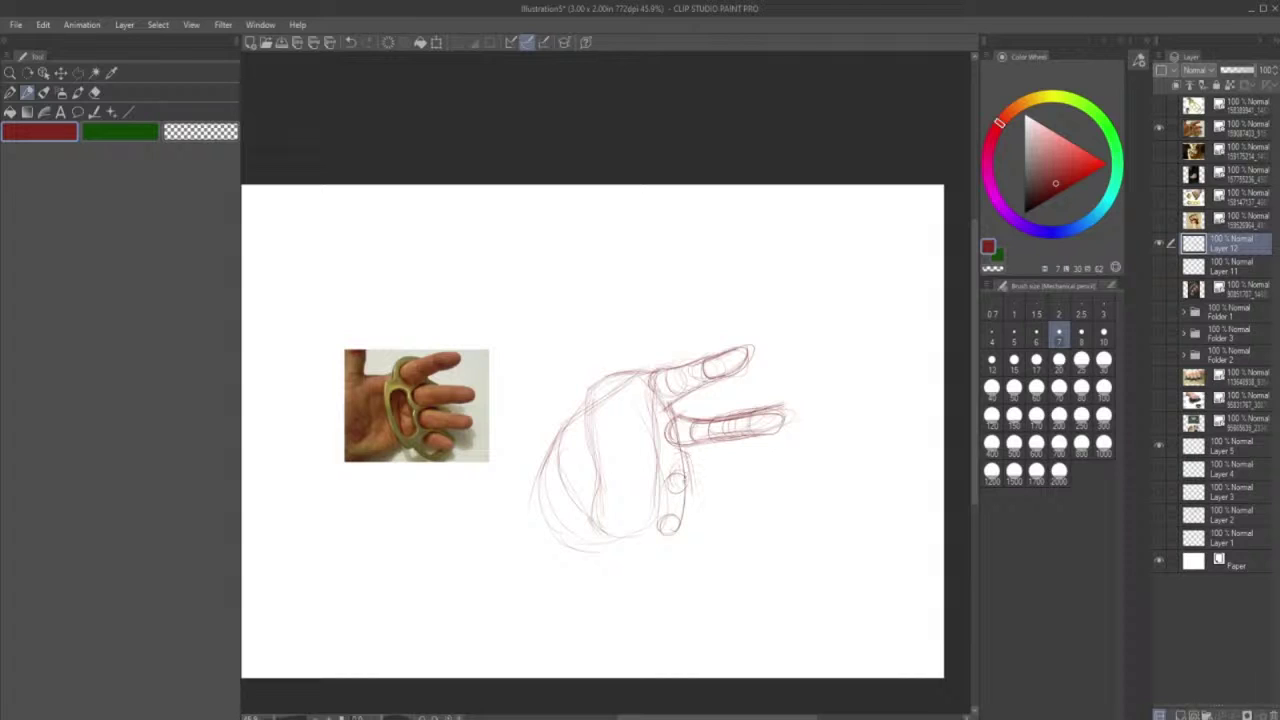
left_click_drag(704, 476, 764, 476)
mouse_move(689, 497)
left_mouse_down()
mouse_move(740, 494)
mouse_move(673, 475)
mouse_move(724, 497)
mouse_move(690, 494)
left_mouse_up()
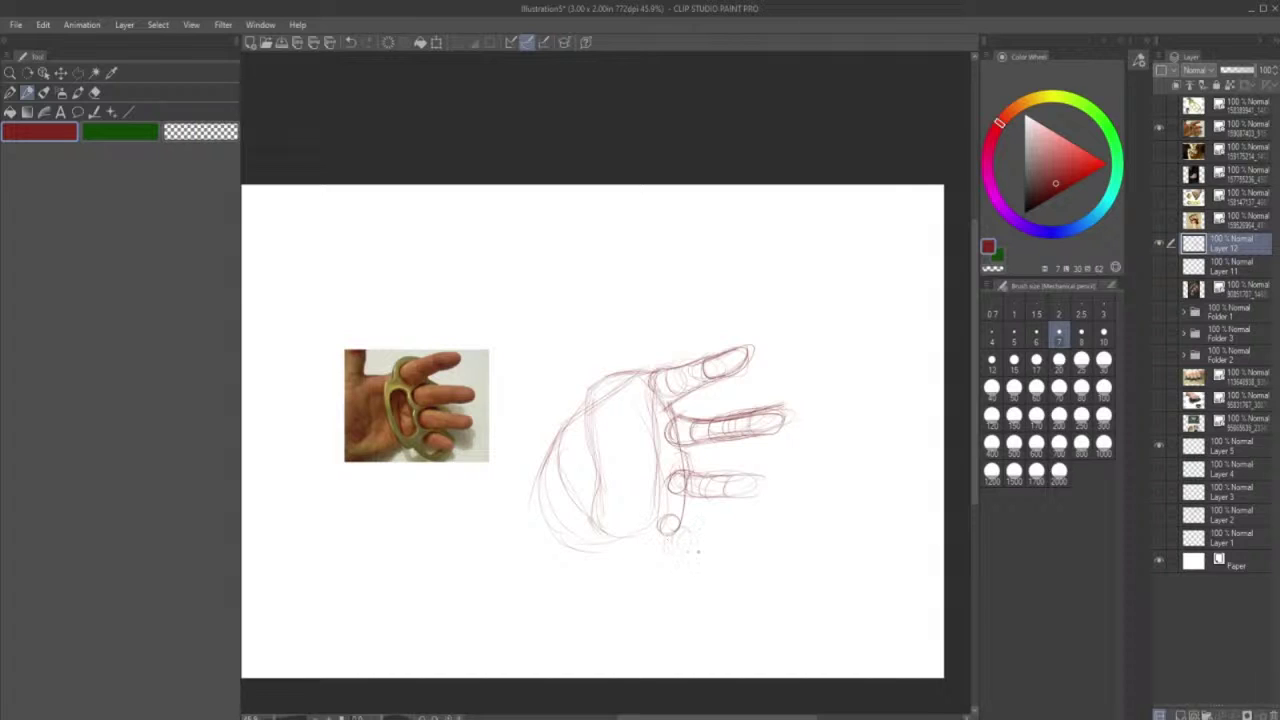
mouse_move(673, 546)
left_mouse_down()
mouse_move(699, 561)
mouse_move(701, 530)
mouse_move(689, 528)
mouse_move(709, 537)
mouse_move(686, 525)
mouse_move(709, 562)
left_mouse_up()
left_click_drag(679, 518, 714, 557)
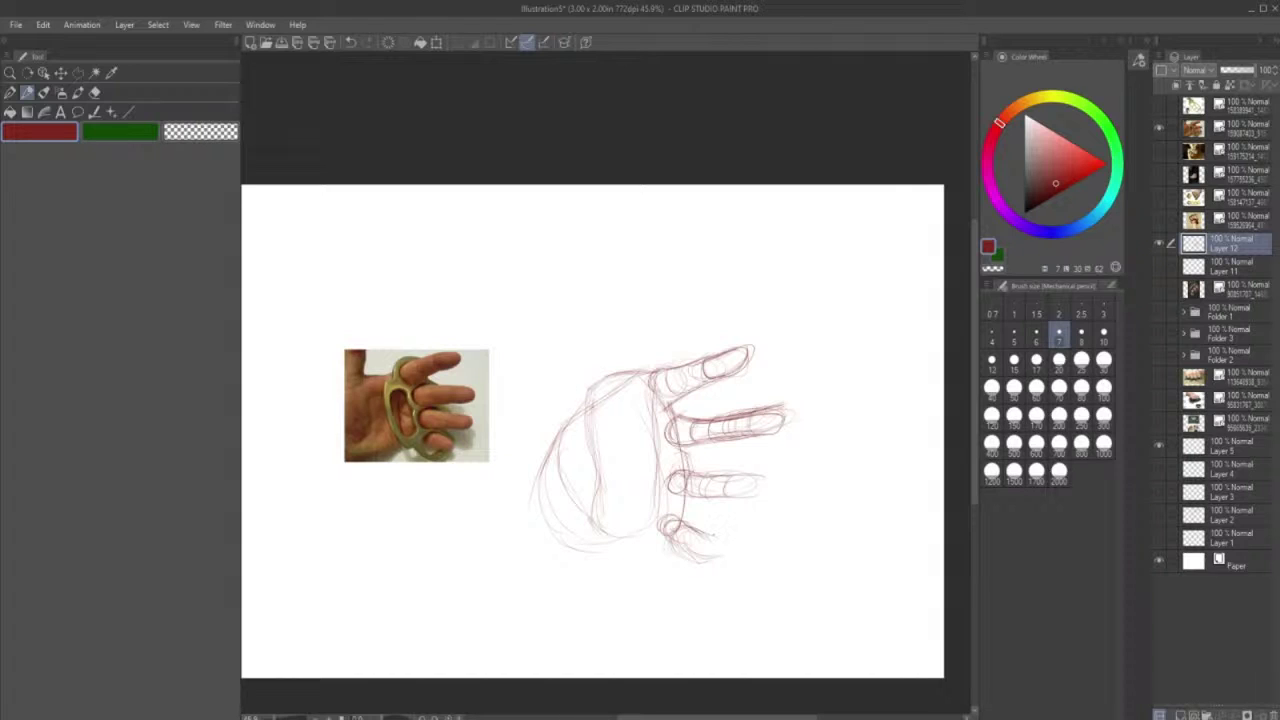
- Strengthen the palm's outline along its upper slope, thumb-side crease and lower edge
left_click_drag(585, 407, 561, 431)
left_click_drag(596, 386, 578, 412)
left_click_drag(656, 373, 652, 401)
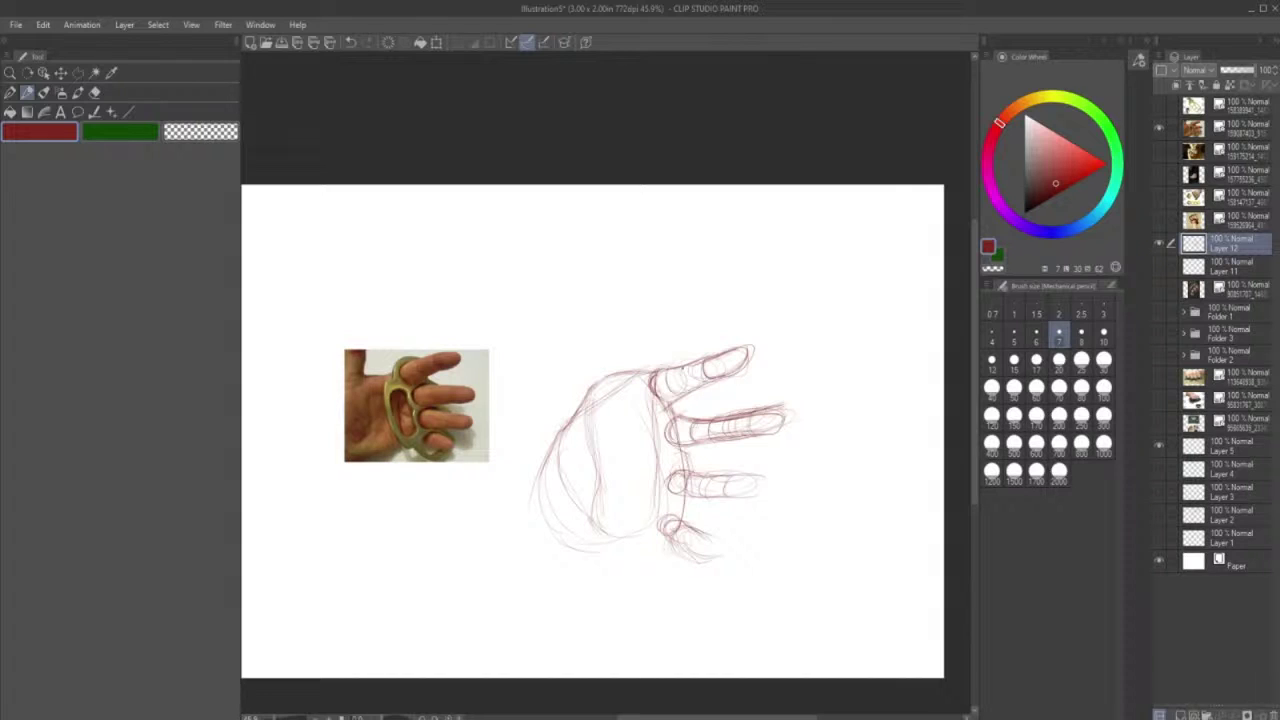
mouse_move(652, 371)
left_mouse_down()
mouse_move(581, 415)
mouse_move(618, 387)
mouse_move(599, 403)
mouse_move(594, 506)
left_mouse_up()
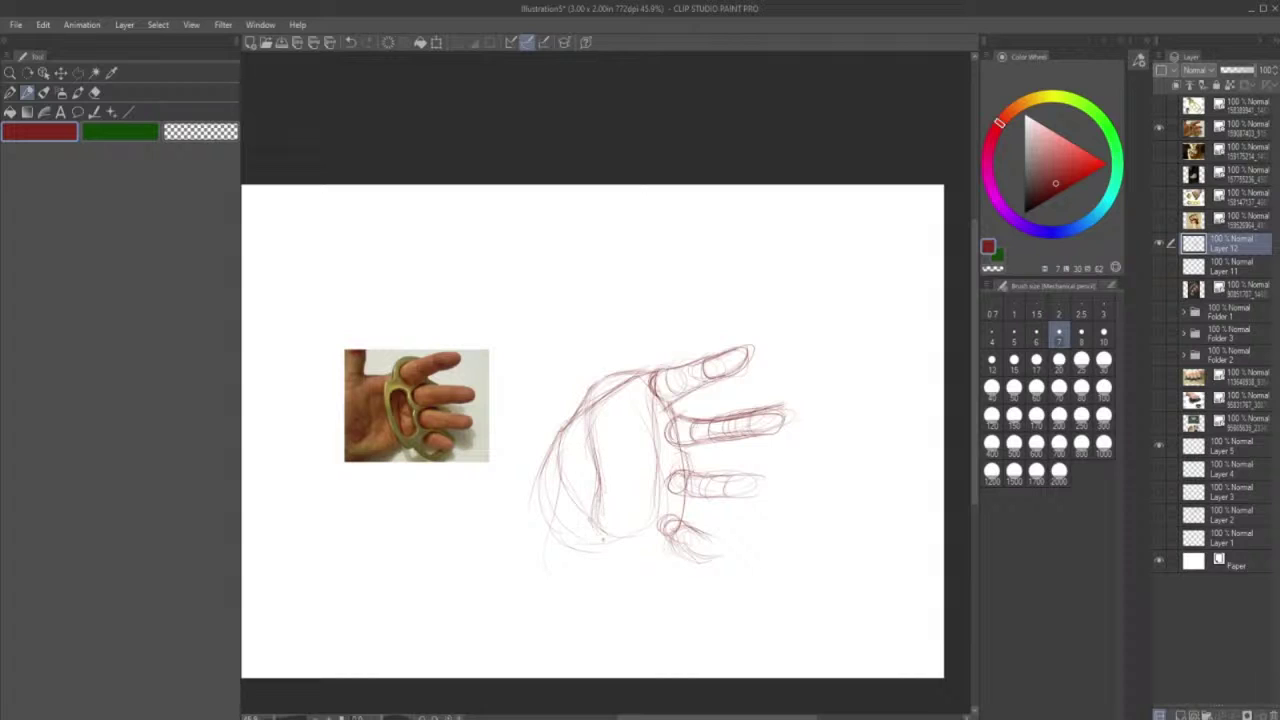
left_click_drag(601, 534, 595, 517)
left_click_drag(665, 539, 644, 536)
- Refine the tips of the index and middle fingers and extend the middle finger's lower edge
mouse_move(721, 351)
left_mouse_down()
mouse_move(742, 346)
mouse_move(710, 377)
left_mouse_up()
mouse_move(769, 411)
left_mouse_down()
mouse_move(792, 405)
mouse_move(778, 434)
mouse_move(800, 416)
mouse_move(760, 431)
mouse_move(768, 409)
mouse_move(788, 404)
left_mouse_up()
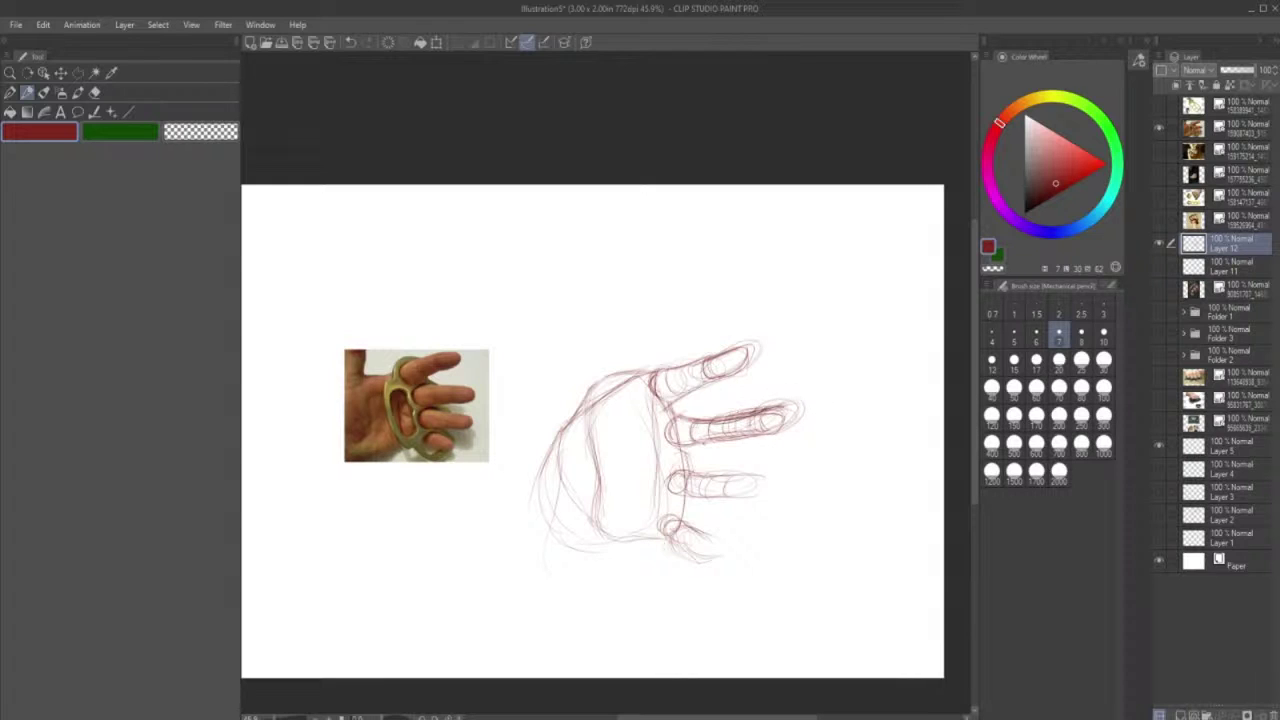
left_click_drag(708, 443, 799, 436)
- Lighten the palm's upper edge with the size 80 Soft eraser, and redraw that edge and the thumb-side crease in pencil
left_click(94, 92)
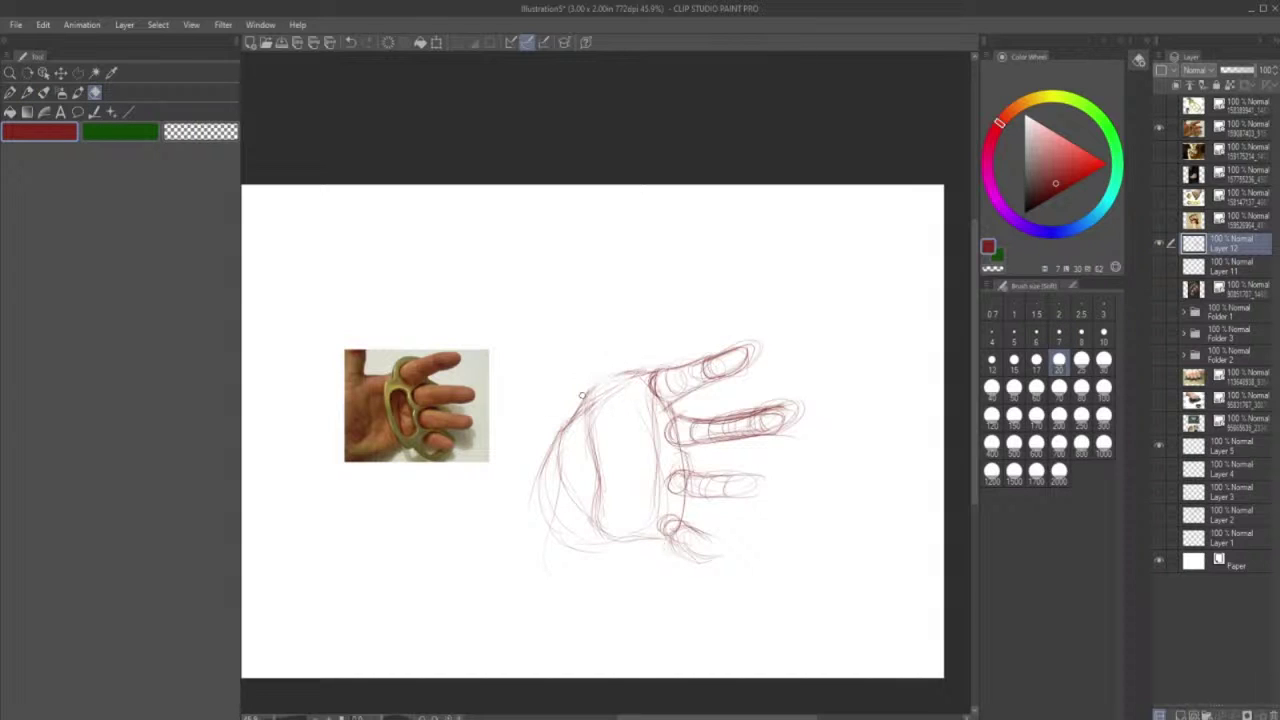
left_click(1081, 385)
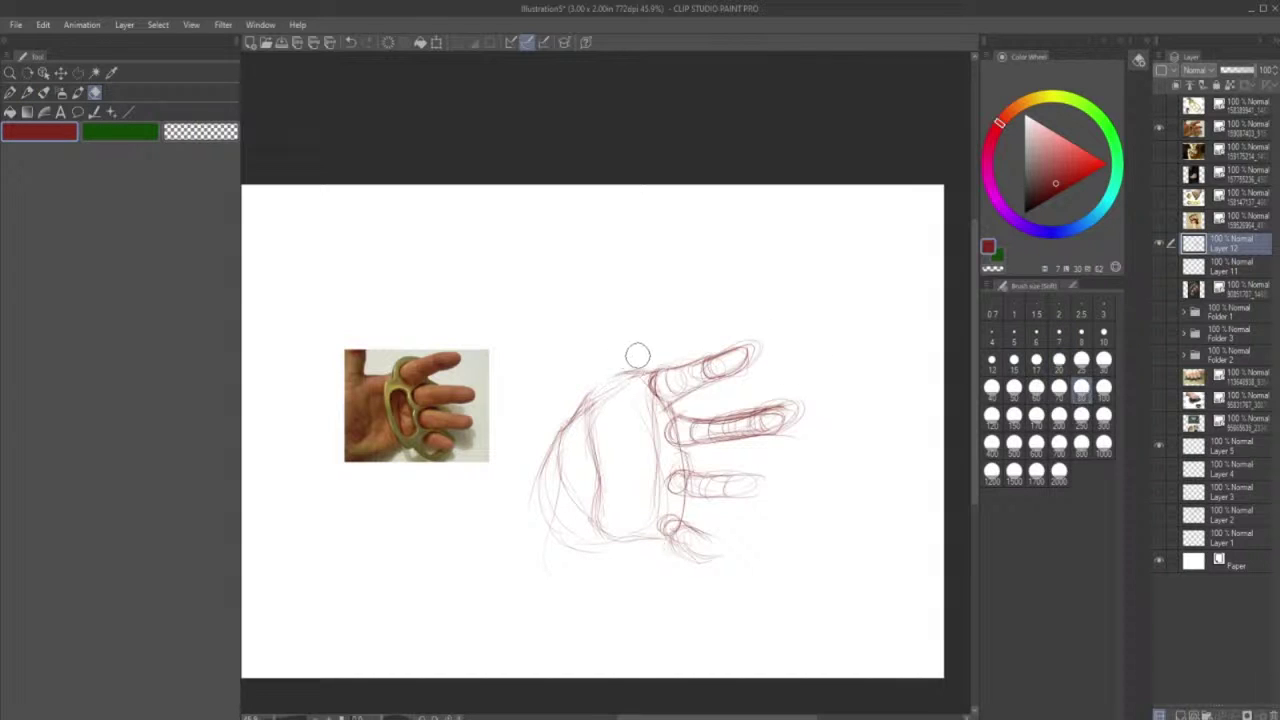
key("p")
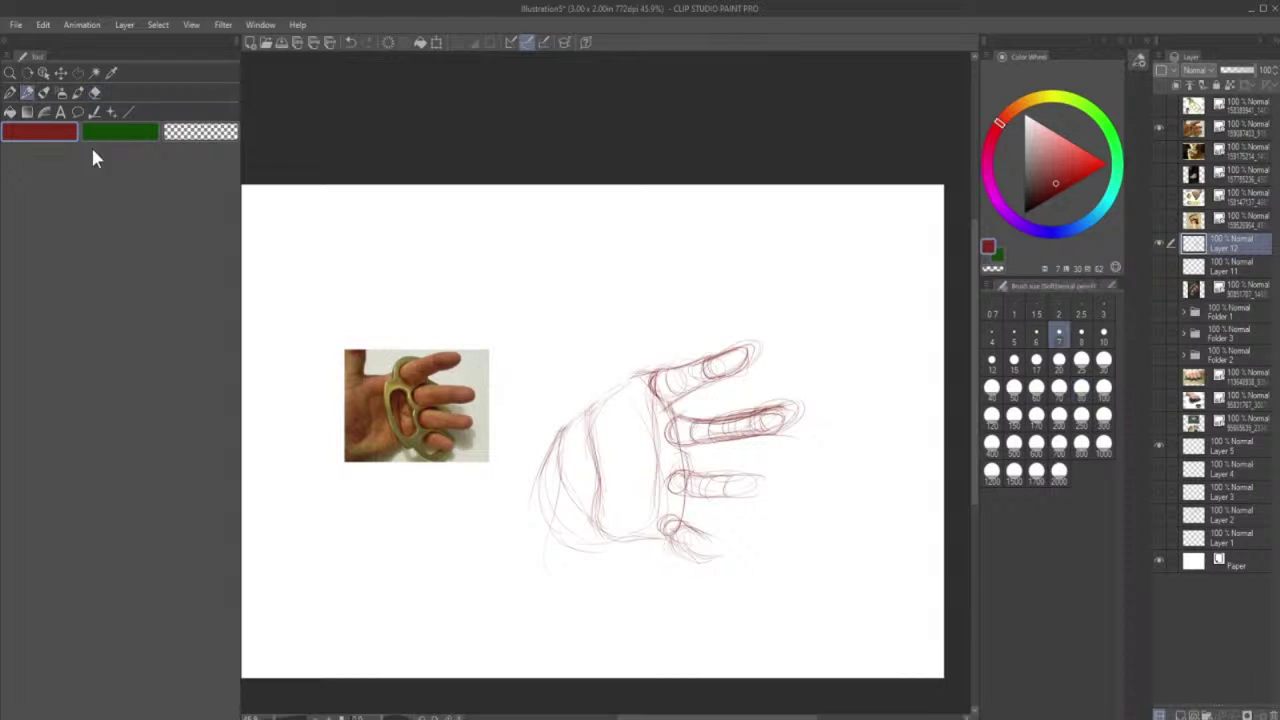
left_click_drag(586, 418, 602, 512)
mouse_move(592, 450)
left_mouse_down()
mouse_move(626, 366)
mouse_move(653, 369)
mouse_move(598, 441)
mouse_move(624, 542)
left_mouse_up()
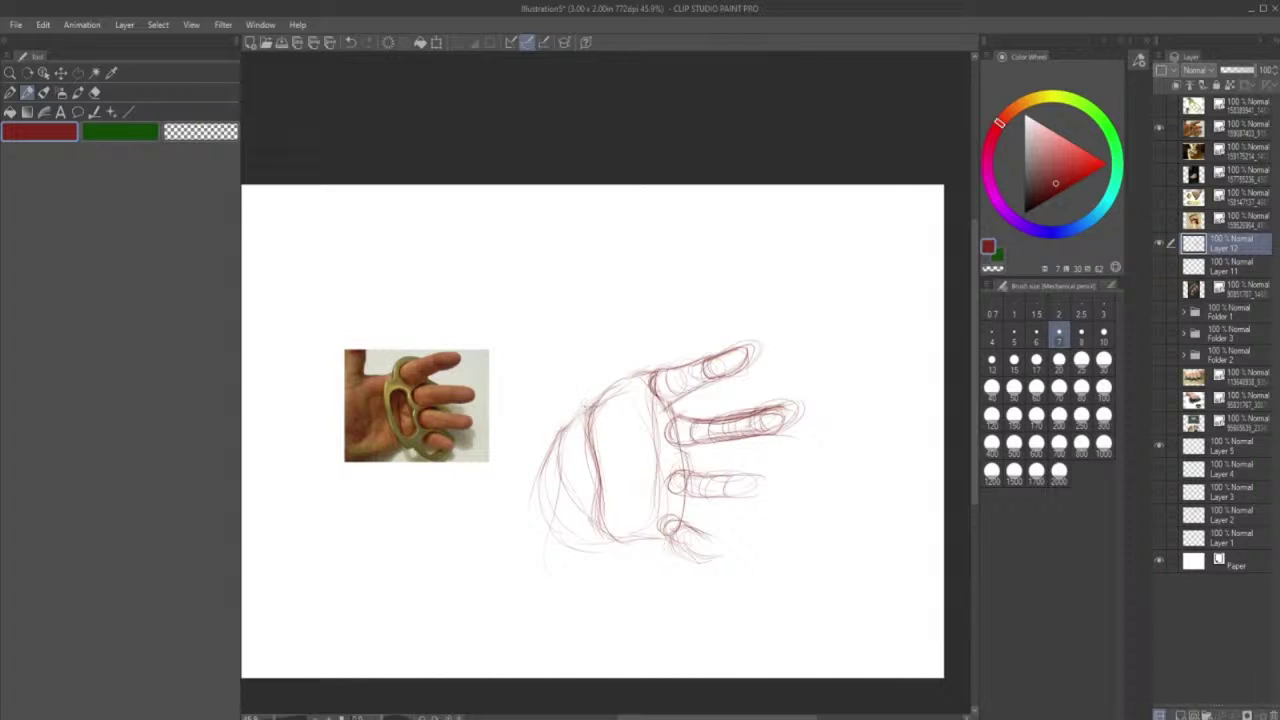
left_click_drag(624, 377, 581, 415)
mouse_move(643, 388)
left_mouse_down()
mouse_move(654, 409)
mouse_move(673, 403)
left_mouse_up()
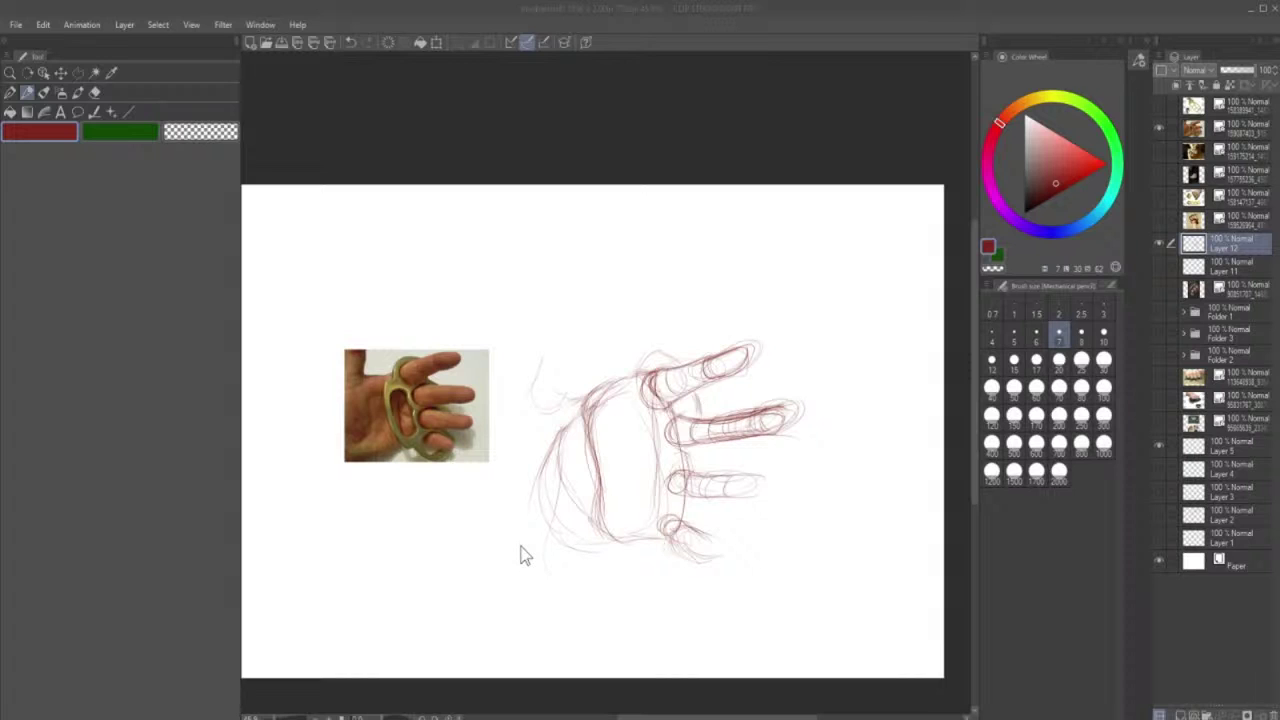
left_click(613, 541)
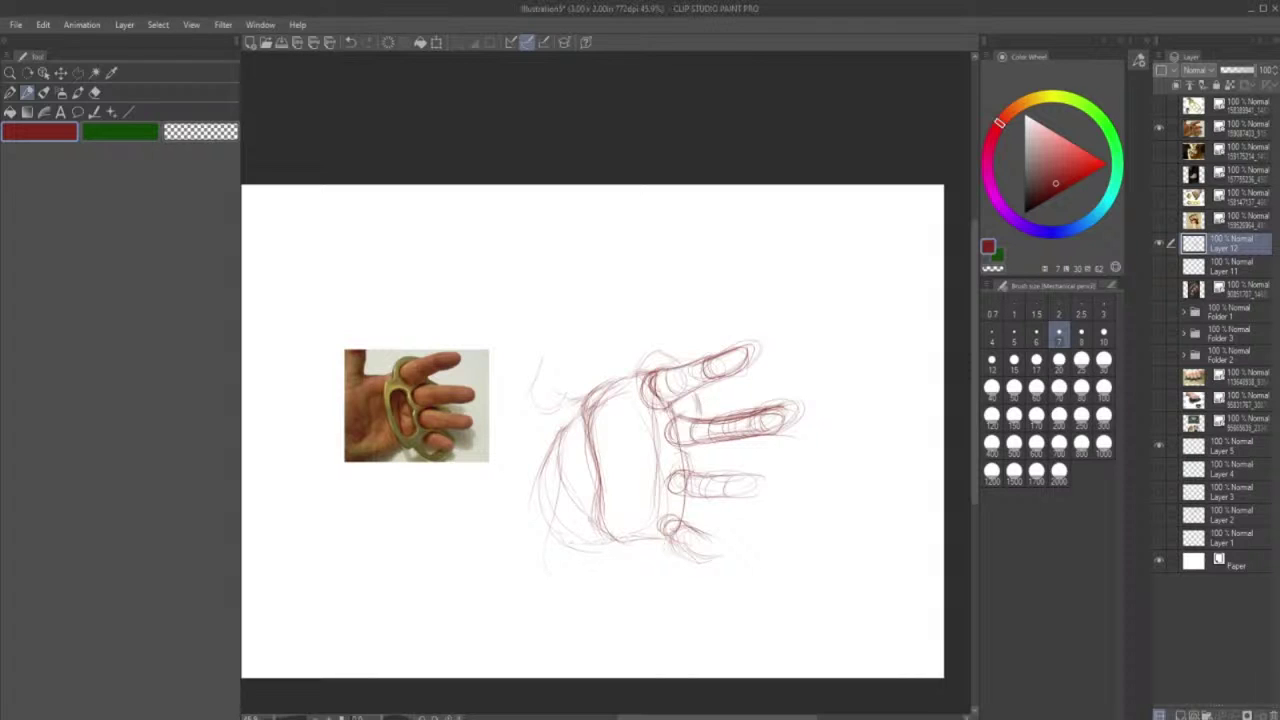
- Draw the palm's lower edge, round out the little finger's tip and darken the index finger's contour
mouse_move(557, 547)
left_mouse_down()
mouse_move(632, 540)
mouse_move(595, 550)
mouse_move(672, 530)
mouse_move(705, 564)
mouse_move(685, 529)
mouse_move(717, 555)
mouse_move(689, 530)
mouse_move(723, 545)
mouse_move(672, 552)
mouse_move(705, 553)
mouse_move(693, 523)
mouse_move(709, 561)
left_mouse_up()
mouse_move(678, 537)
left_mouse_down()
mouse_move(674, 551)
mouse_move(703, 535)
mouse_move(722, 544)
left_mouse_up()
left_click_drag(704, 540, 724, 556)
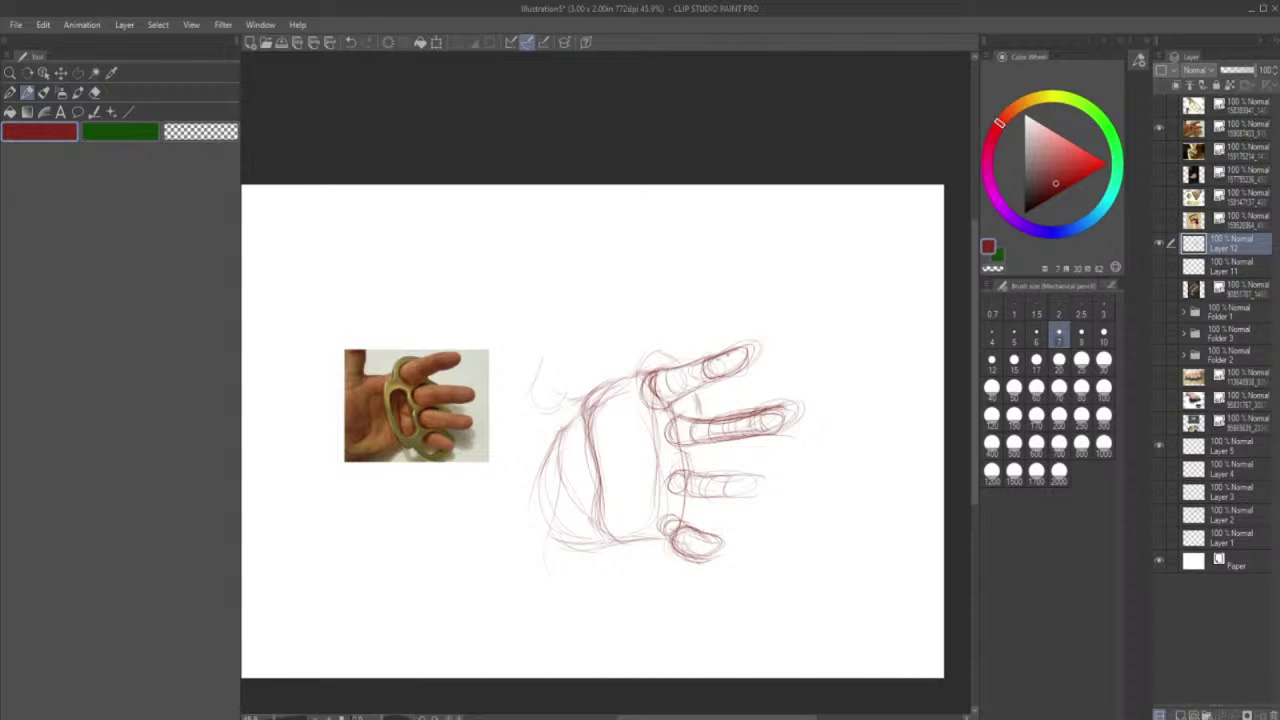
left_click_drag(740, 362, 756, 342)
mouse_move(724, 378)
left_mouse_down()
mouse_move(762, 340)
mouse_move(700, 384)
mouse_move(658, 394)
left_mouse_up()
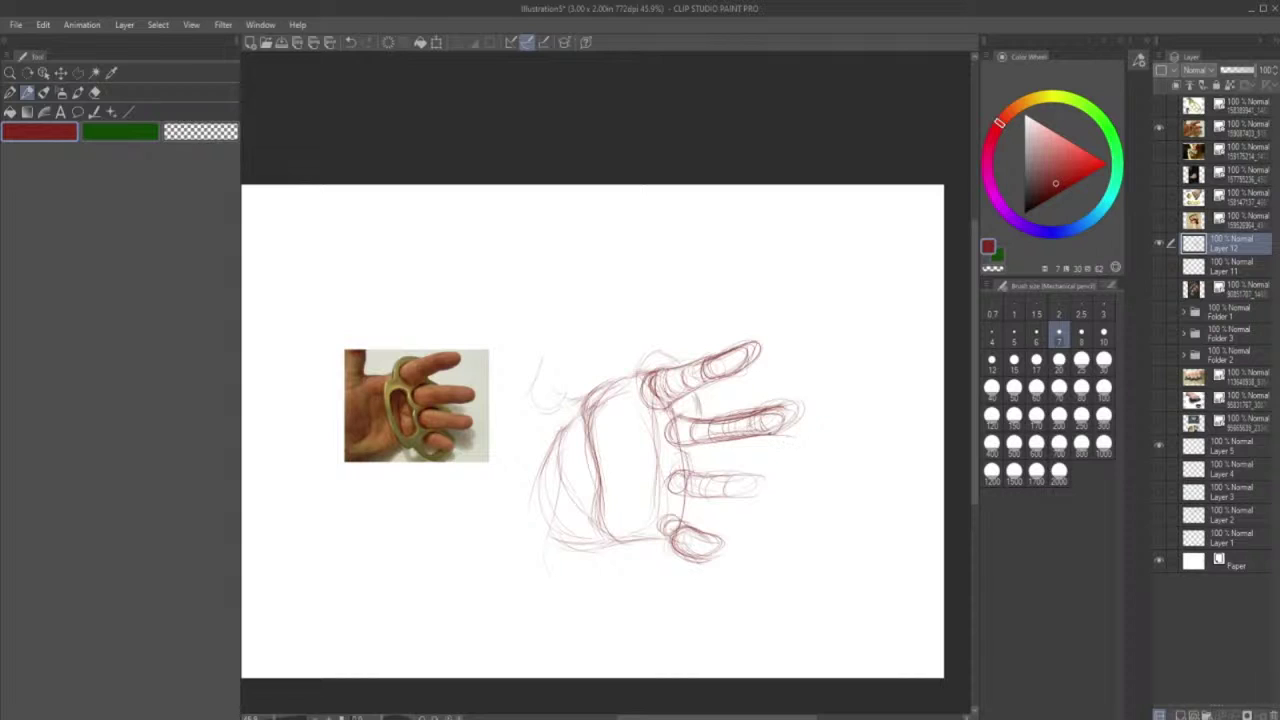
- Fade the middle finger's construction lines with the size 170 Soft eraser and redraw its contour in pencil
left_click(96, 93)
left_click(1037, 418)
mouse_move(747, 435)
left_mouse_down()
mouse_move(686, 433)
mouse_move(778, 418)
mouse_move(700, 424)
mouse_move(746, 423)
left_mouse_up()
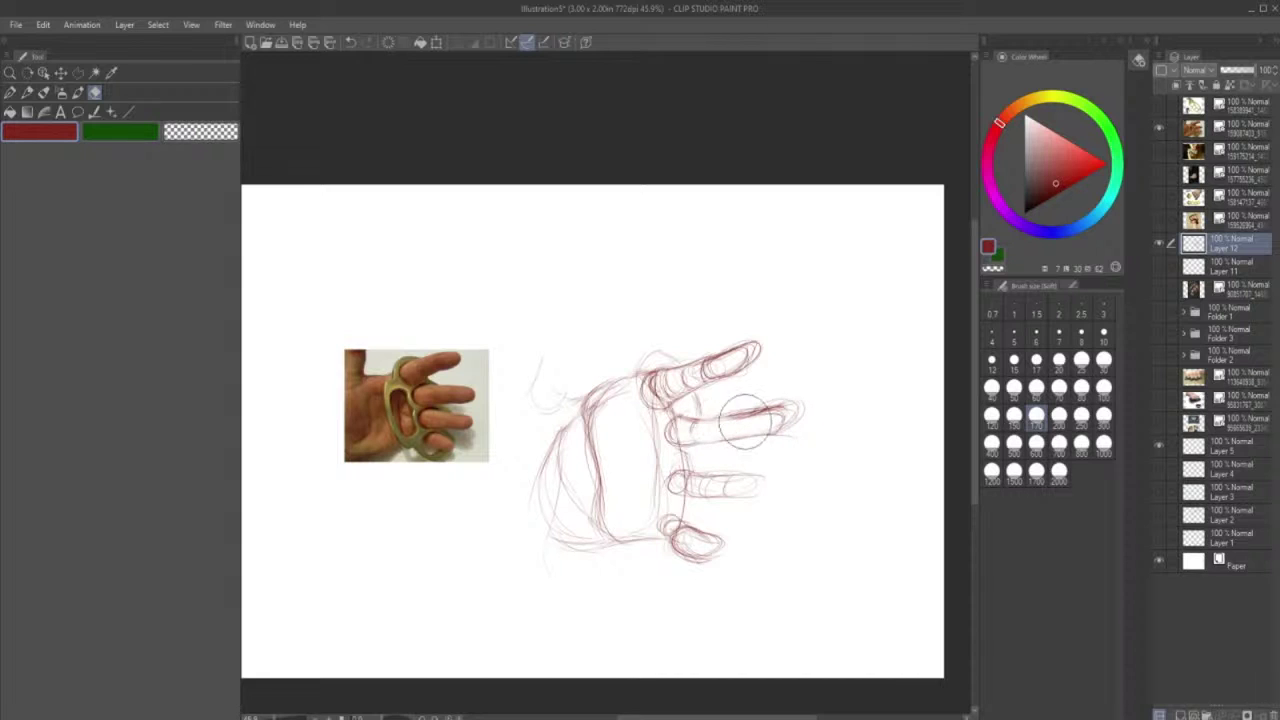
left_click(27, 92)
mouse_move(688, 422)
left_mouse_down()
mouse_move(800, 400)
mouse_move(774, 434)
mouse_move(766, 418)
left_mouse_up()
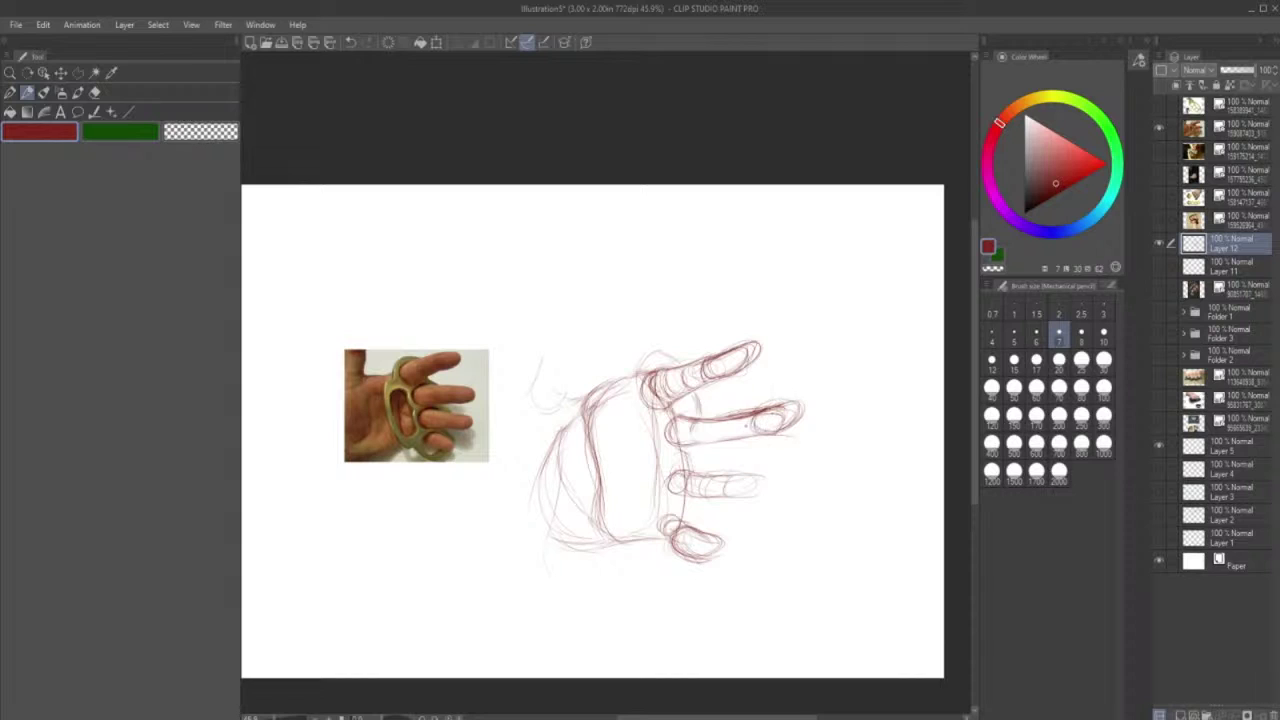
- Mark the middle finger's joint lines and draw the short webbing lines between the bases of the fingers
mouse_move(697, 444)
left_mouse_down()
mouse_move(695, 424)
mouse_move(718, 422)
left_mouse_up()
left_click_drag(690, 470, 686, 446)
left_click(350, 42)
left_click(366, 42)
left_click(96, 93)
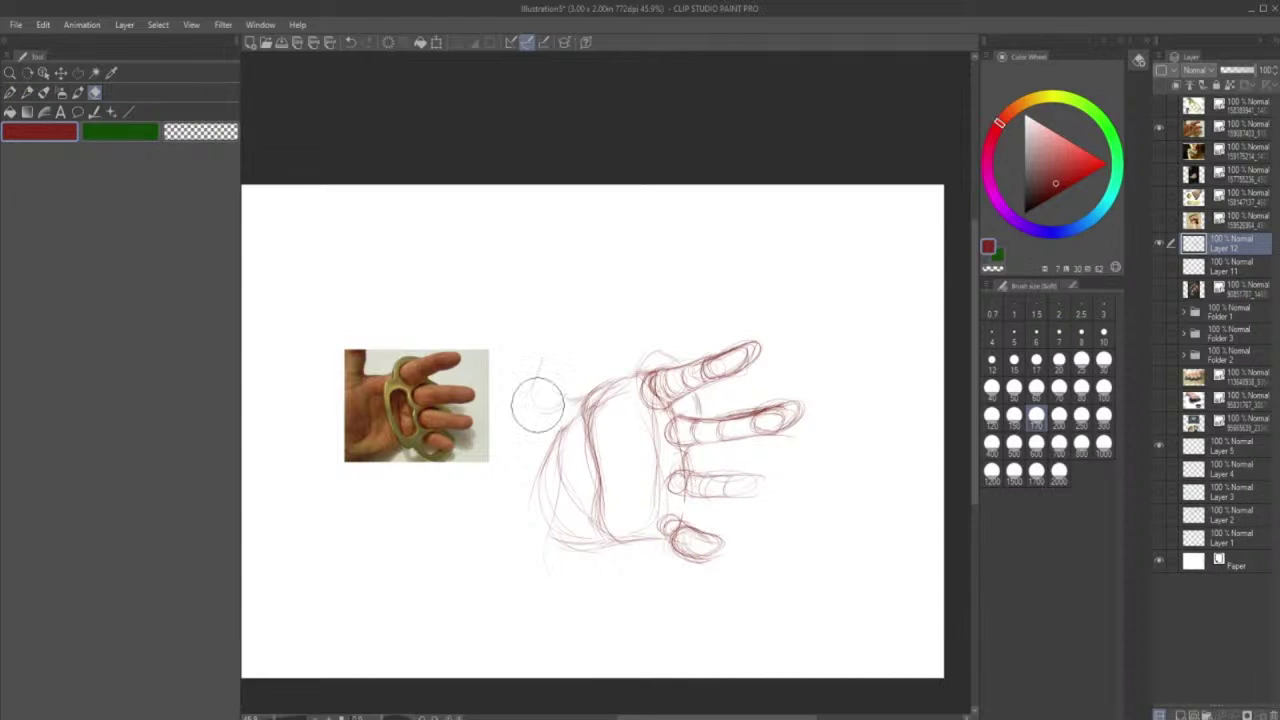
key("p")
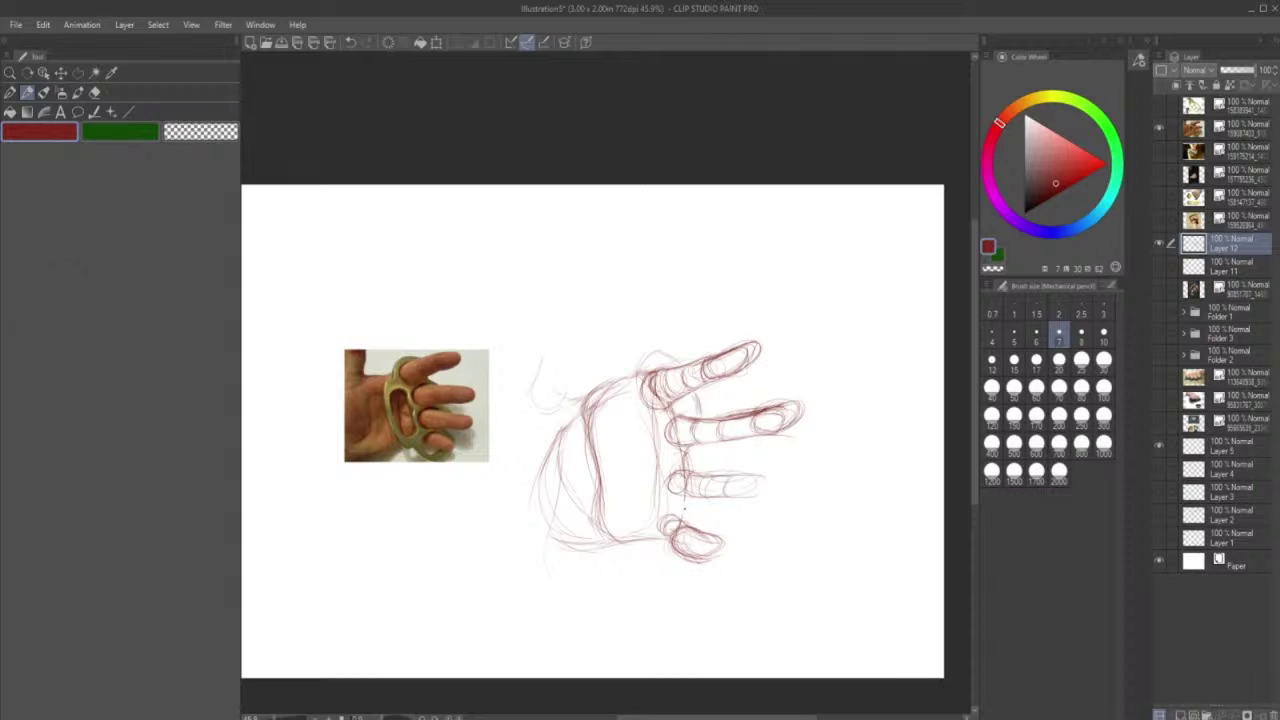
left_click_drag(676, 512, 690, 494)
left_click_drag(687, 448, 688, 474)
left_click_drag(675, 402, 677, 420)
- Select all four fingers with a polygonal outline, shift them slightly closer to the palm, apply the transform and return to the pencil
left_click(78, 73)
left_click(622, 346)
left_click(634, 450)
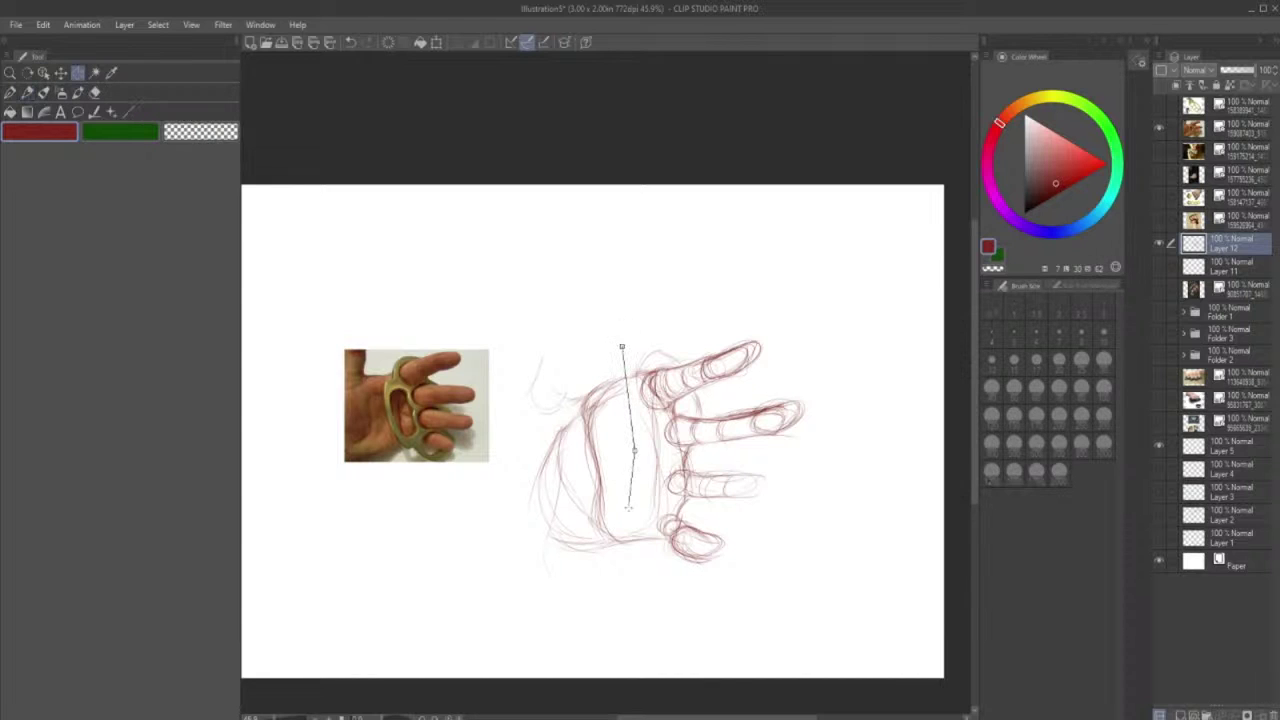
left_click(631, 523)
left_click(642, 583)
left_click(699, 606)
left_click(768, 592)
left_click(836, 511)
left_click(838, 450)
left_click(820, 367)
left_click(771, 315)
left_click(723, 310)
left_click(620, 346)
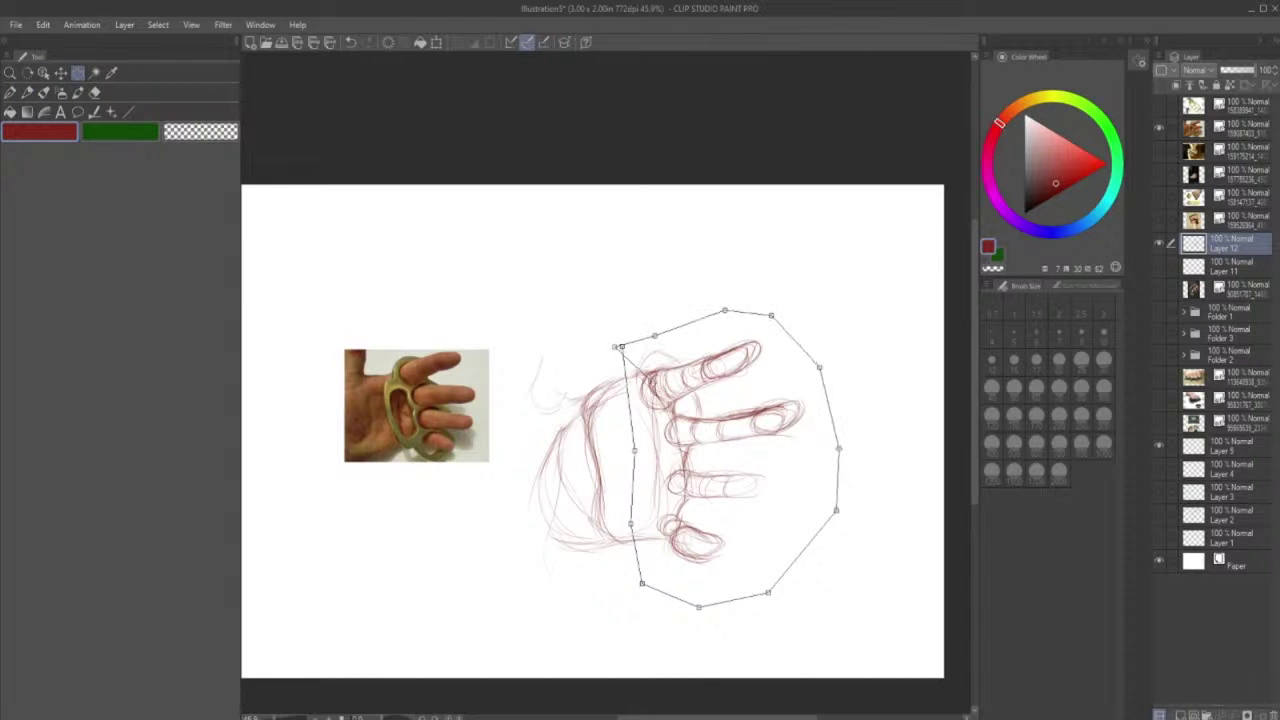
key("ctrl+t")
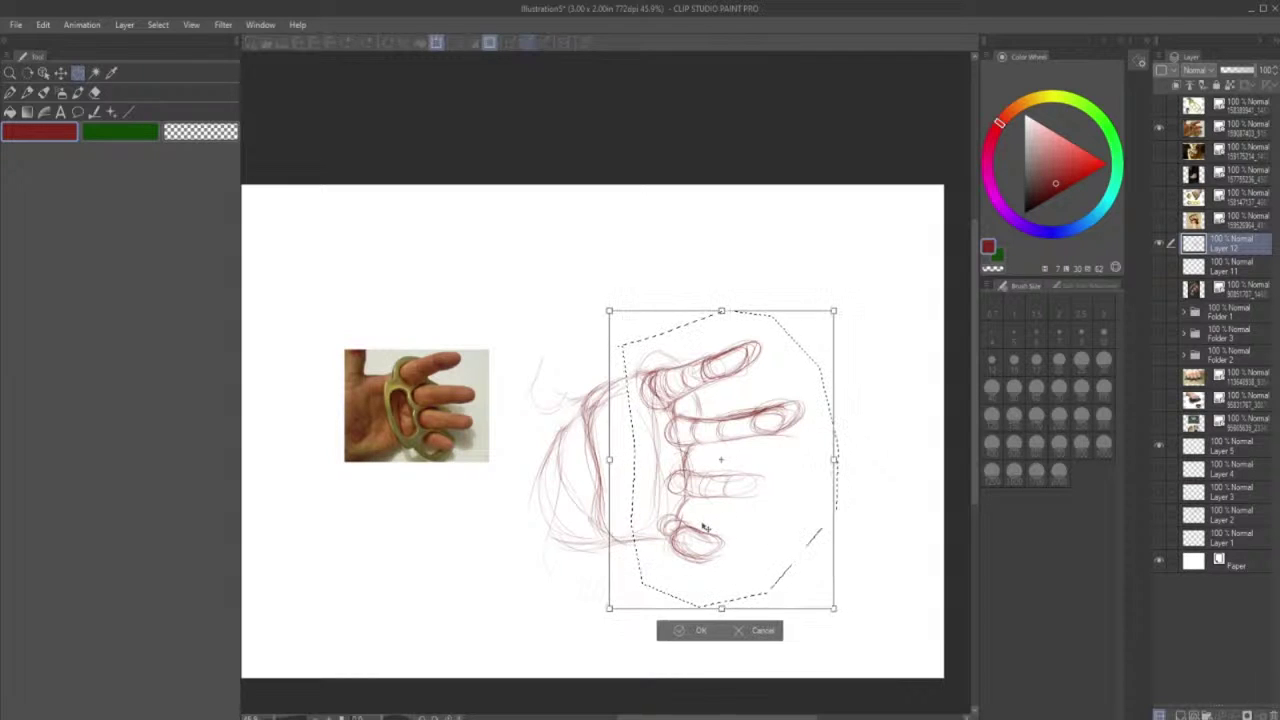
left_click_drag(700, 530, 678, 524)
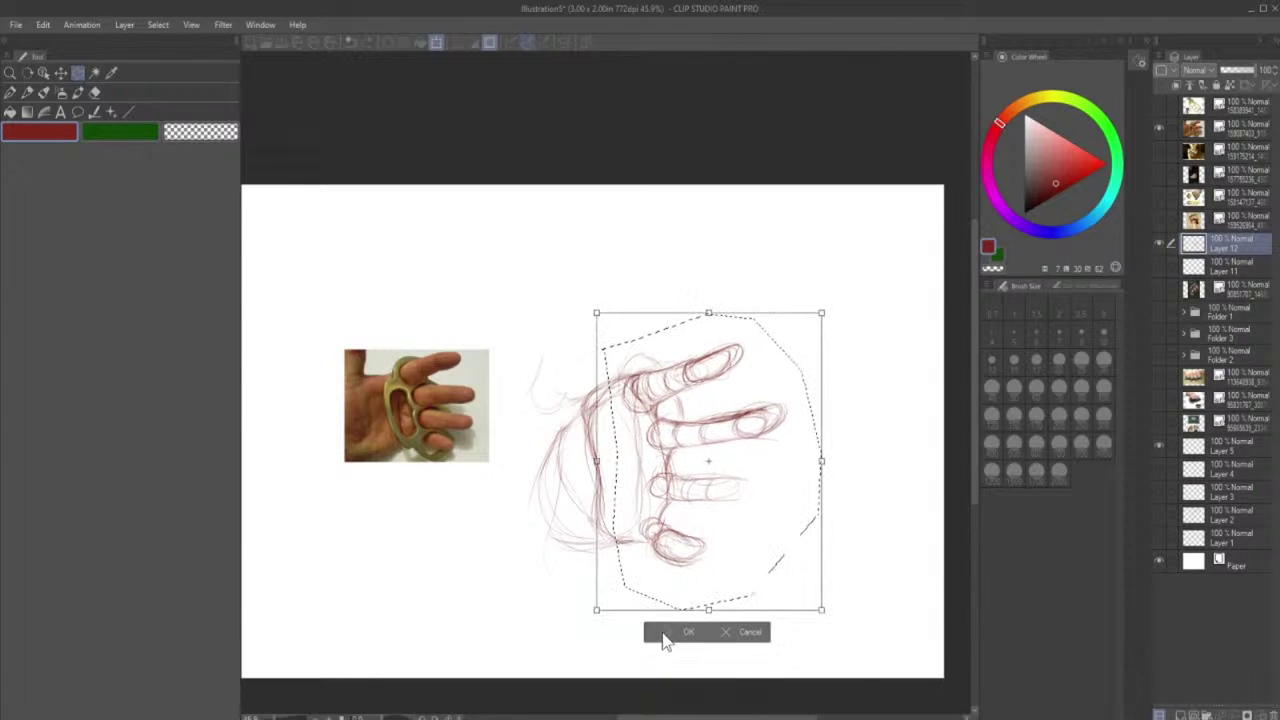
left_click(668, 630)
left_click(27, 92)
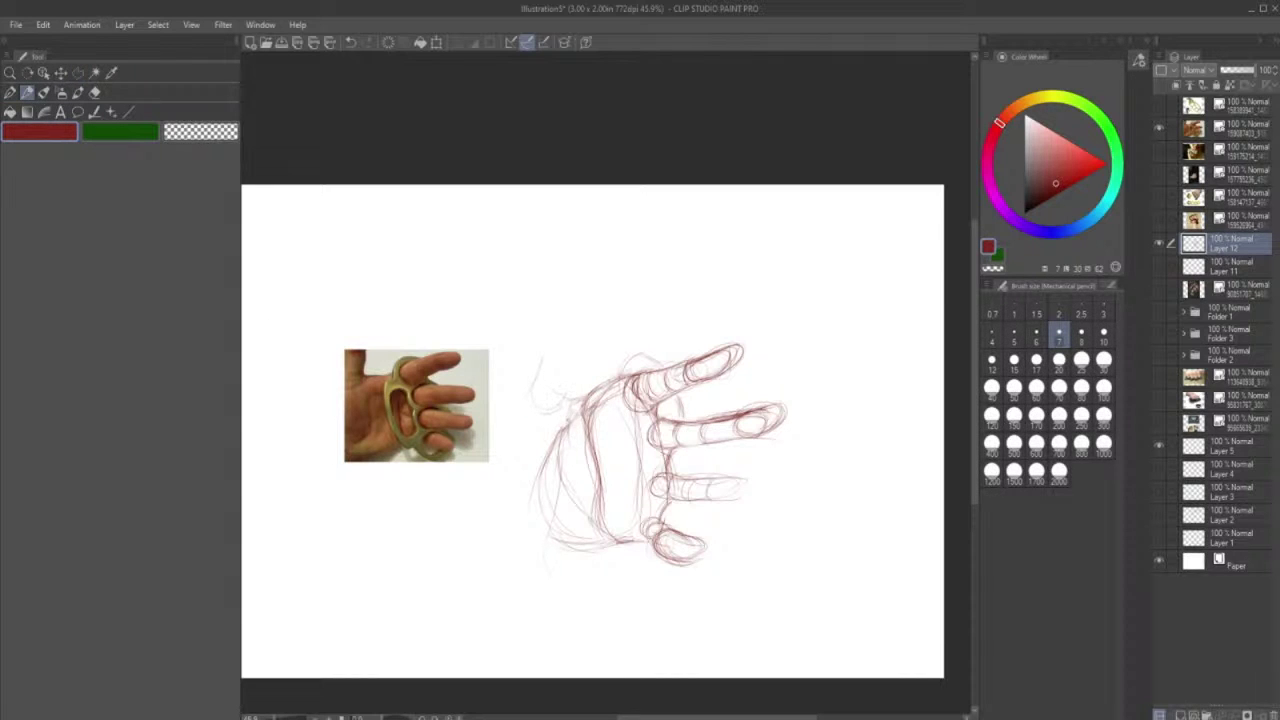
- Sketch the upright thumb with a rounded tip above the palm and join its base to the palm's edge
left_click_drag(569, 414, 566, 486)
mouse_move(572, 364)
left_mouse_down()
mouse_move(575, 385)
mouse_move(549, 376)
left_mouse_up()
left_click_drag(550, 330, 572, 346)
mouse_move(562, 334)
left_mouse_down()
mouse_move(572, 366)
mouse_move(560, 340)
left_mouse_up()
mouse_move(542, 346)
left_mouse_down()
mouse_move(550, 396)
mouse_move(537, 337)
mouse_move(571, 371)
mouse_move(554, 328)
left_mouse_up()
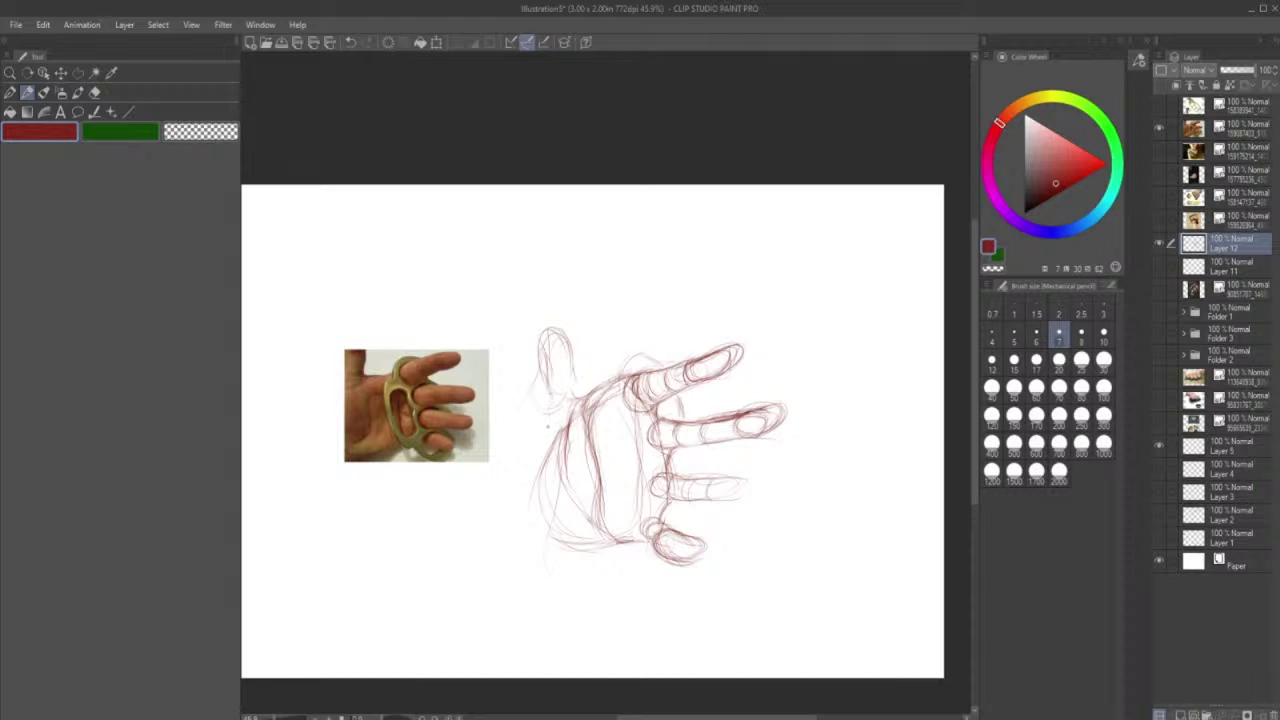
mouse_move(552, 403)
left_mouse_down()
mouse_move(547, 334)
mouse_move(573, 383)
left_mouse_up()
- Round out the ring finger's tip and darken the thumb's contour down into the palm's outer edge
mouse_move(732, 496)
left_mouse_down()
mouse_move(740, 461)
mouse_move(723, 501)
mouse_move(745, 470)
mouse_move(717, 483)
mouse_move(766, 469)
mouse_move(717, 499)
mouse_move(763, 490)
left_mouse_up()
left_click_drag(752, 492, 712, 499)
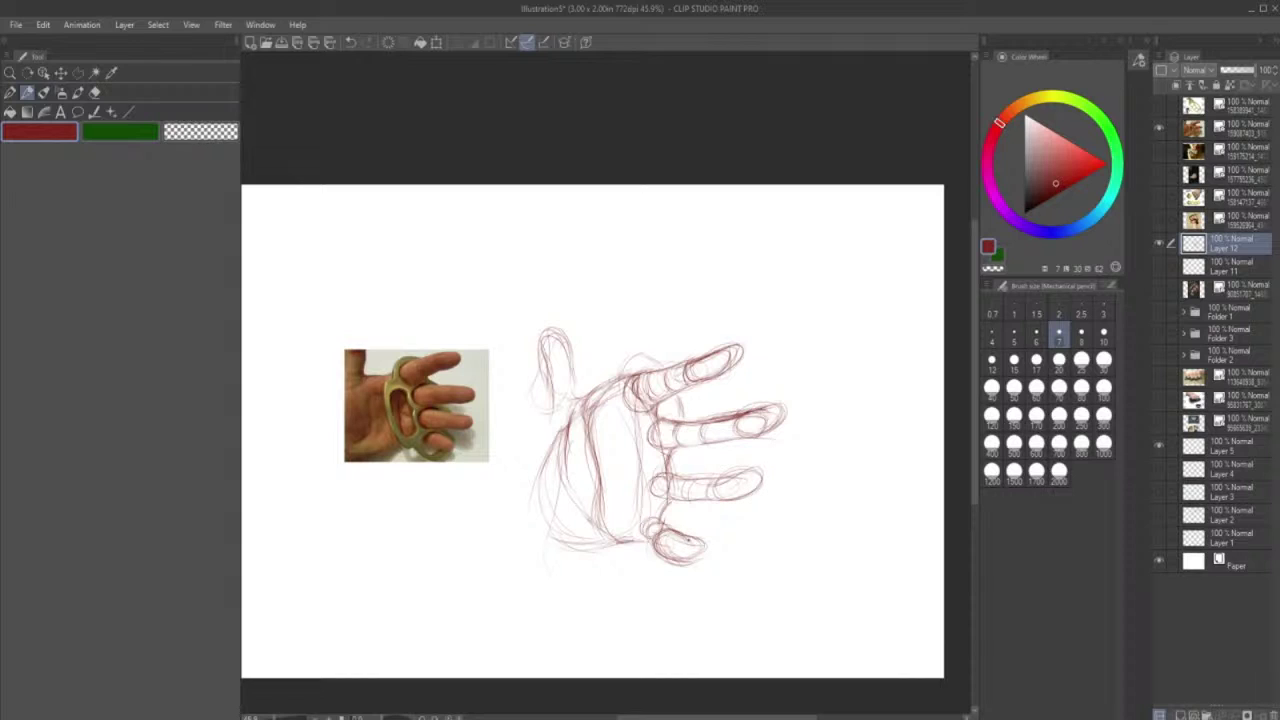
left_click_drag(548, 330, 572, 390)
left_click_drag(555, 448, 549, 468)
left_click_drag(553, 418, 544, 476)
left_click_drag(554, 402, 545, 477)
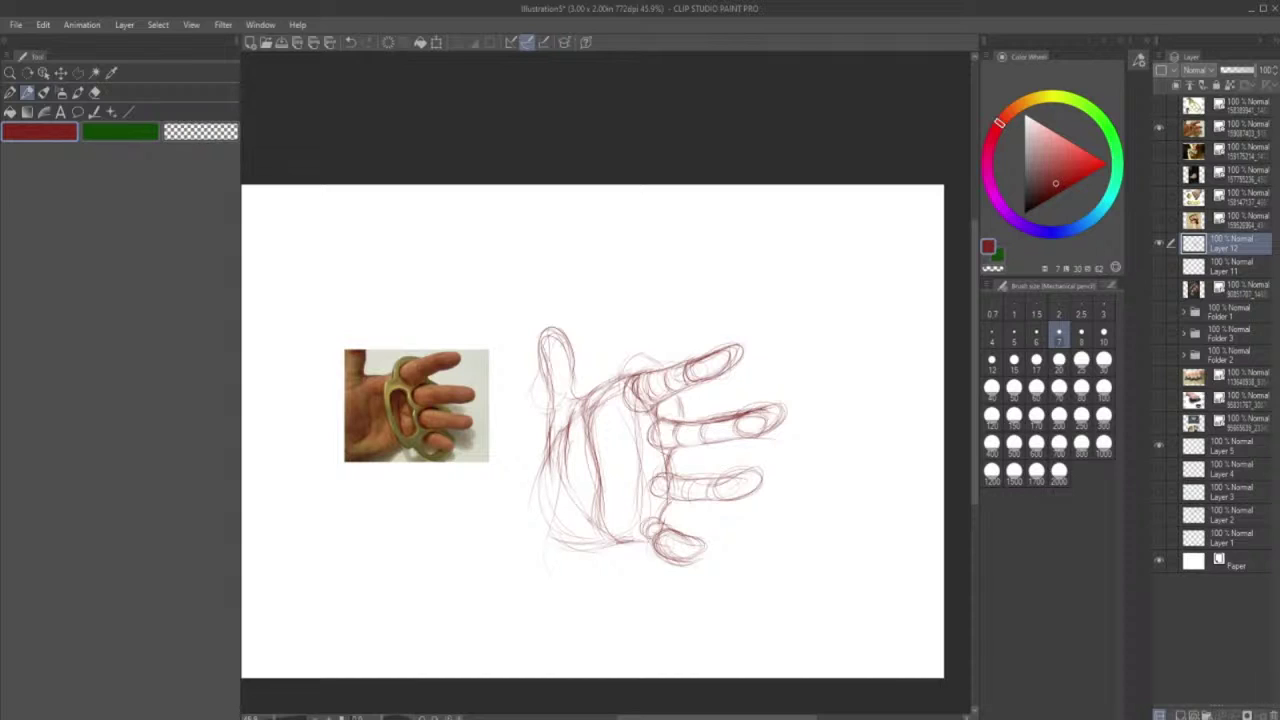
- Strengthen the palm's lower edge and the short webbing lines between the finger bases
left_click_drag(570, 531, 608, 542)
left_click_drag(657, 404, 668, 420)
mouse_move(650, 413)
left_mouse_down()
mouse_move(656, 476)
mouse_move(665, 471)
mouse_move(648, 522)
left_mouse_up()
left_click_drag(656, 498, 647, 520)
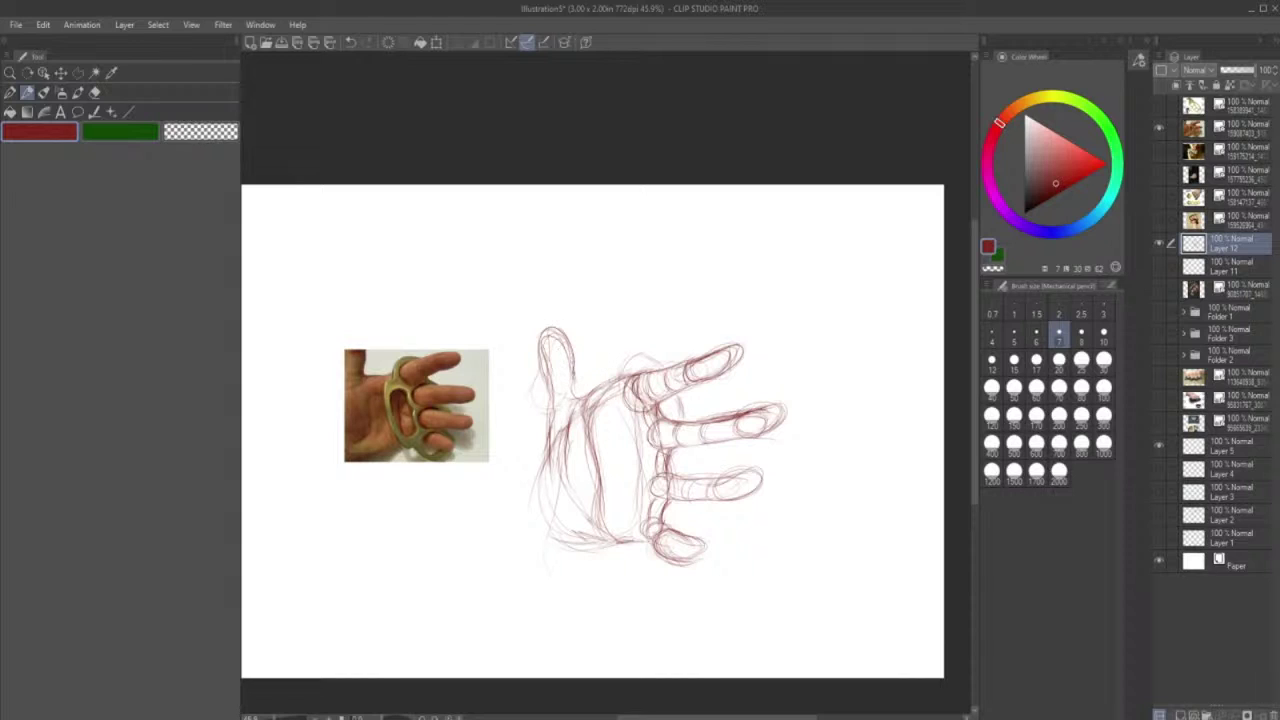
- Darken the palm's outer contour from the thumb to the heel and firm up the little finger's base
mouse_move(573, 362)
left_mouse_down()
mouse_move(571, 384)
mouse_move(552, 328)
mouse_move(539, 463)
left_mouse_up()
mouse_move(559, 533)
left_mouse_down()
mouse_move(625, 542)
mouse_move(591, 537)
left_mouse_up()
left_click_drag(545, 449, 534, 510)
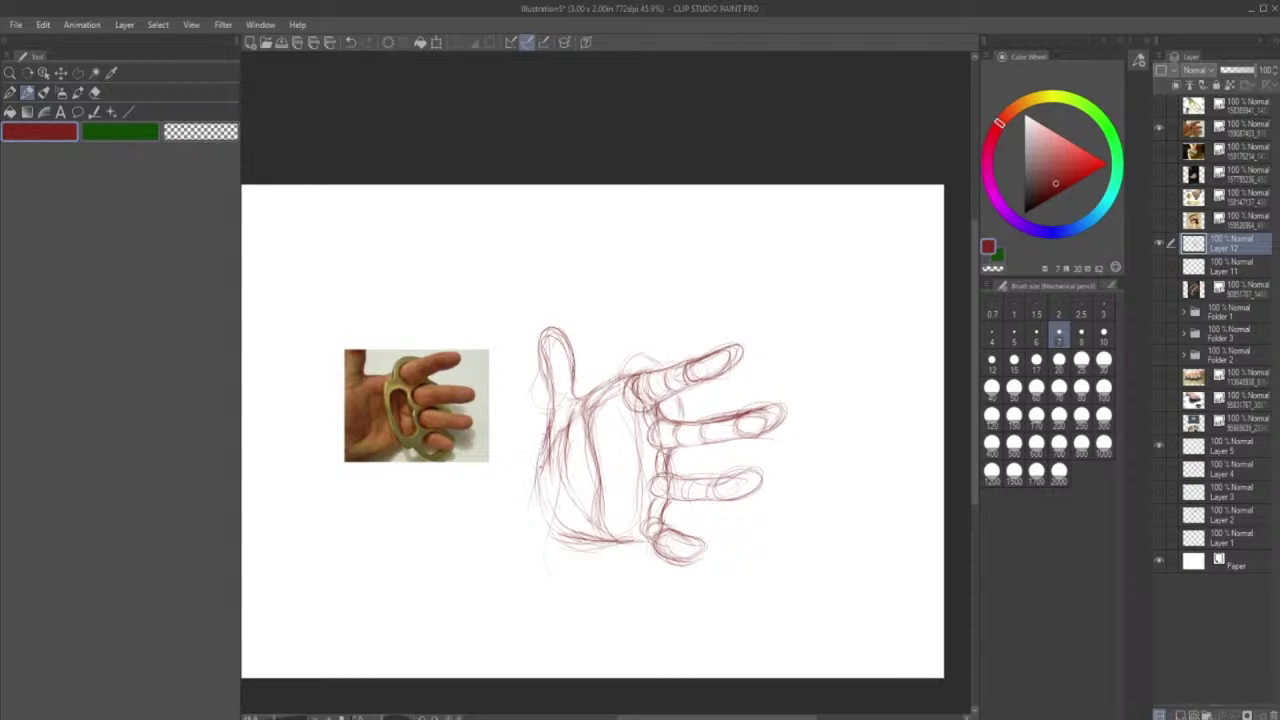
left_click_drag(556, 468, 540, 530)
left_click_drag(543, 453, 541, 511)
left_click_drag(637, 541, 657, 527)
left_click_drag(653, 477, 651, 491)
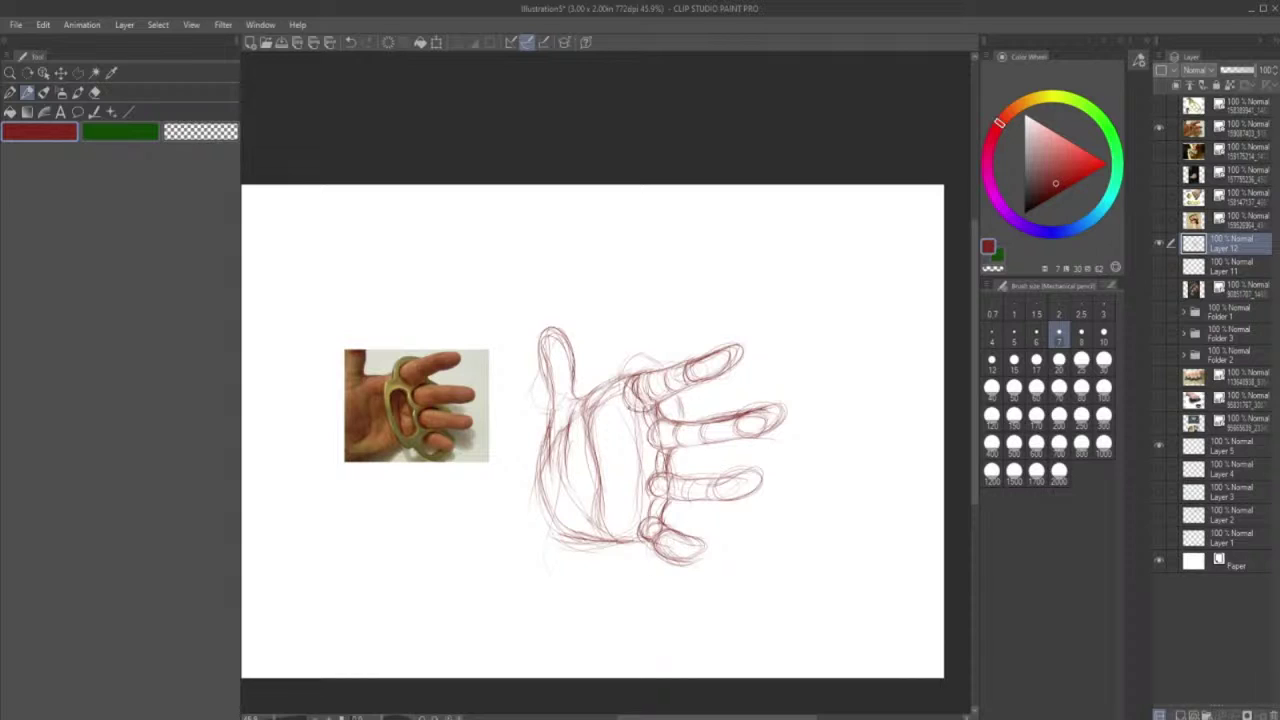
- Draw a long curve across the palm just below the finger bases and reinforce the palm's upper edge
left_click_drag(640, 424, 637, 526)
left_click_drag(640, 448, 638, 526)
left_click_drag(631, 402, 630, 542)
left_click_drag(634, 416, 636, 511)
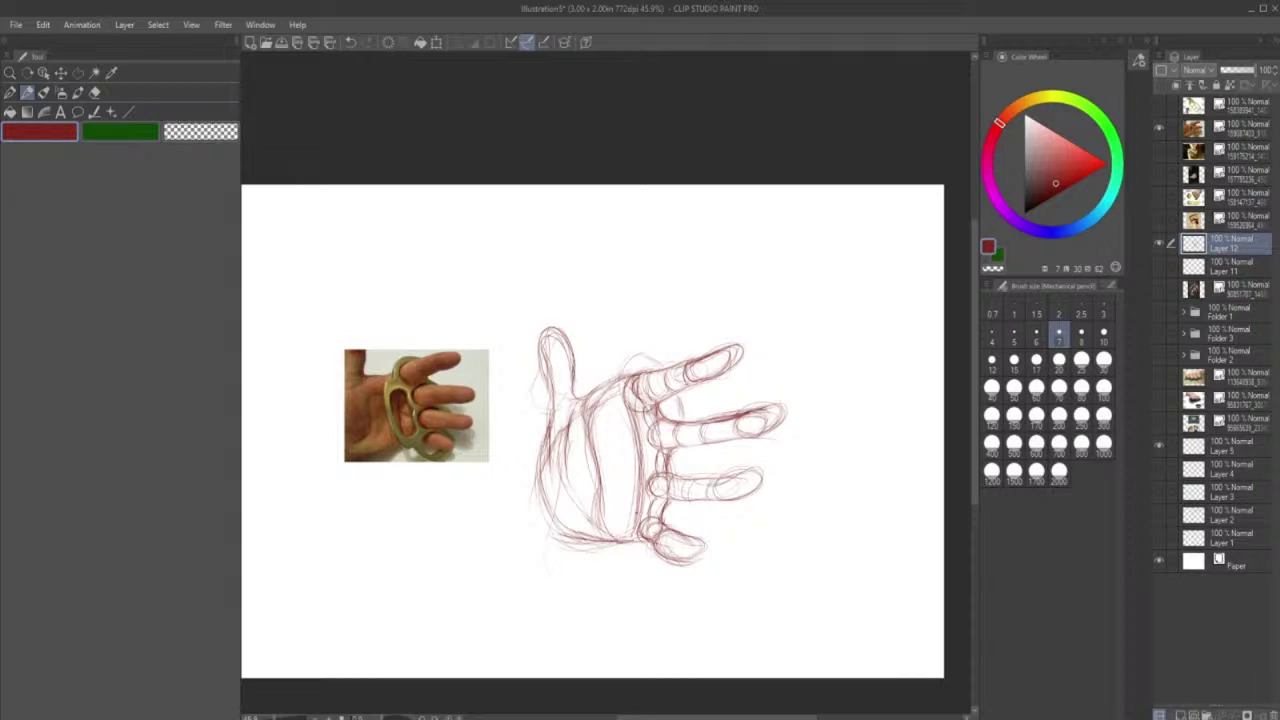
left_click_drag(634, 392, 632, 540)
left_click_drag(635, 418, 634, 528)
left_click_drag(598, 396, 622, 389)
left_click_drag(585, 405, 609, 394)
- Fade out the ring finger's outer part with the Soft eraser and redraw it shorter in pencil with a rounded tip
key("e")
left_click_drag(770, 478, 710, 493)
left_click(42, 92)
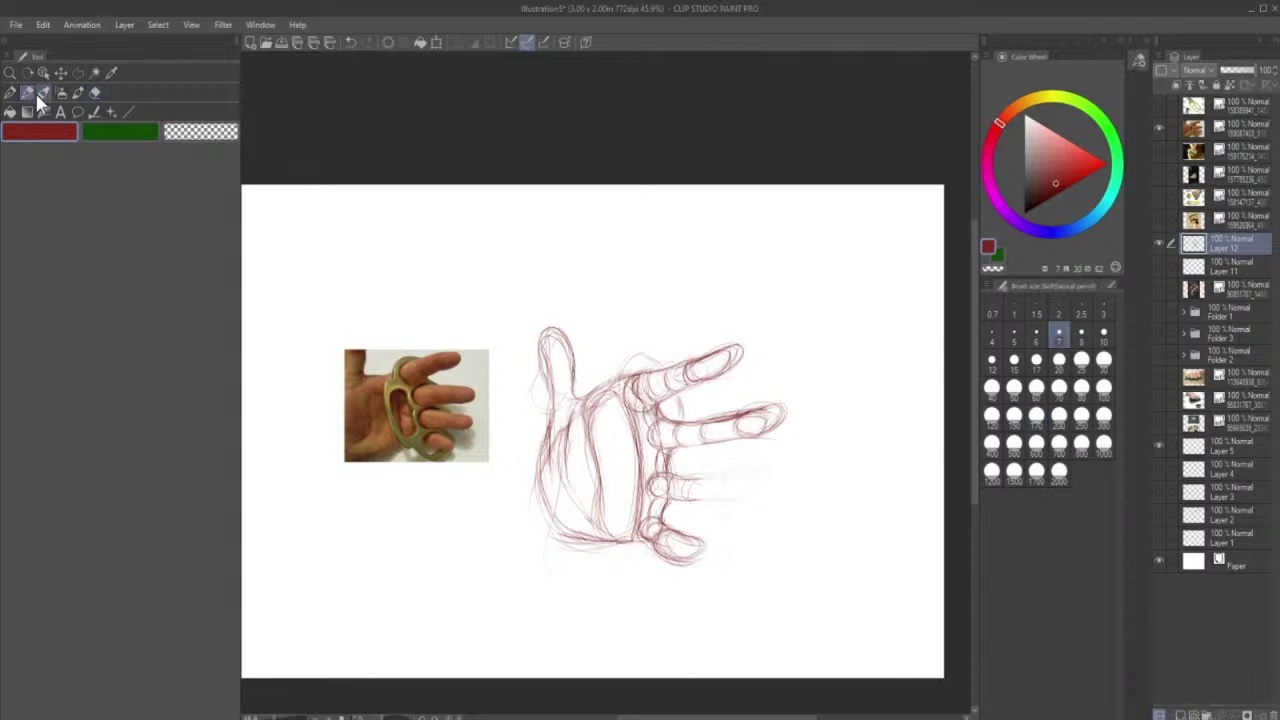
mouse_move(686, 479)
left_mouse_down()
mouse_move(717, 472)
mouse_move(747, 471)
mouse_move(730, 505)
mouse_move(710, 502)
mouse_move(710, 466)
mouse_move(702, 505)
mouse_move(730, 482)
left_mouse_up()
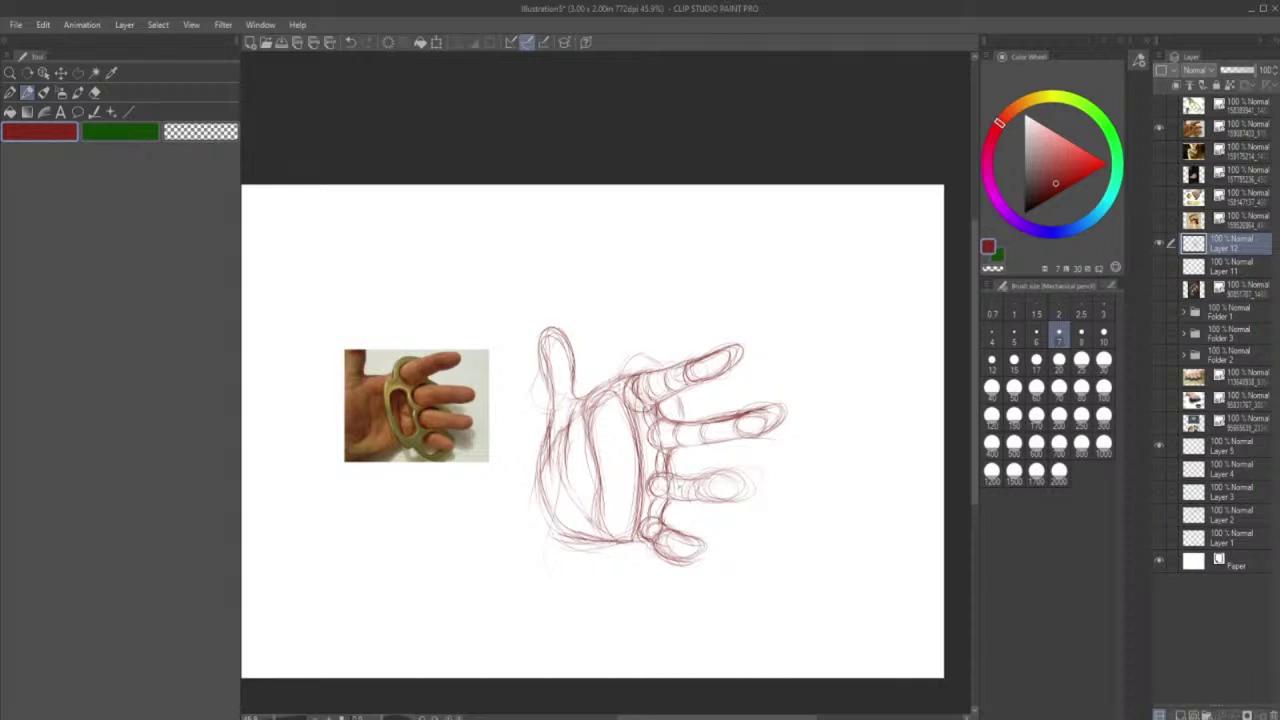
mouse_move(657, 489)
left_mouse_down()
mouse_move(673, 473)
mouse_move(667, 498)
mouse_move(722, 472)
mouse_move(722, 500)
mouse_move(734, 498)
mouse_move(703, 472)
mouse_move(686, 499)
mouse_move(726, 474)
left_mouse_up()
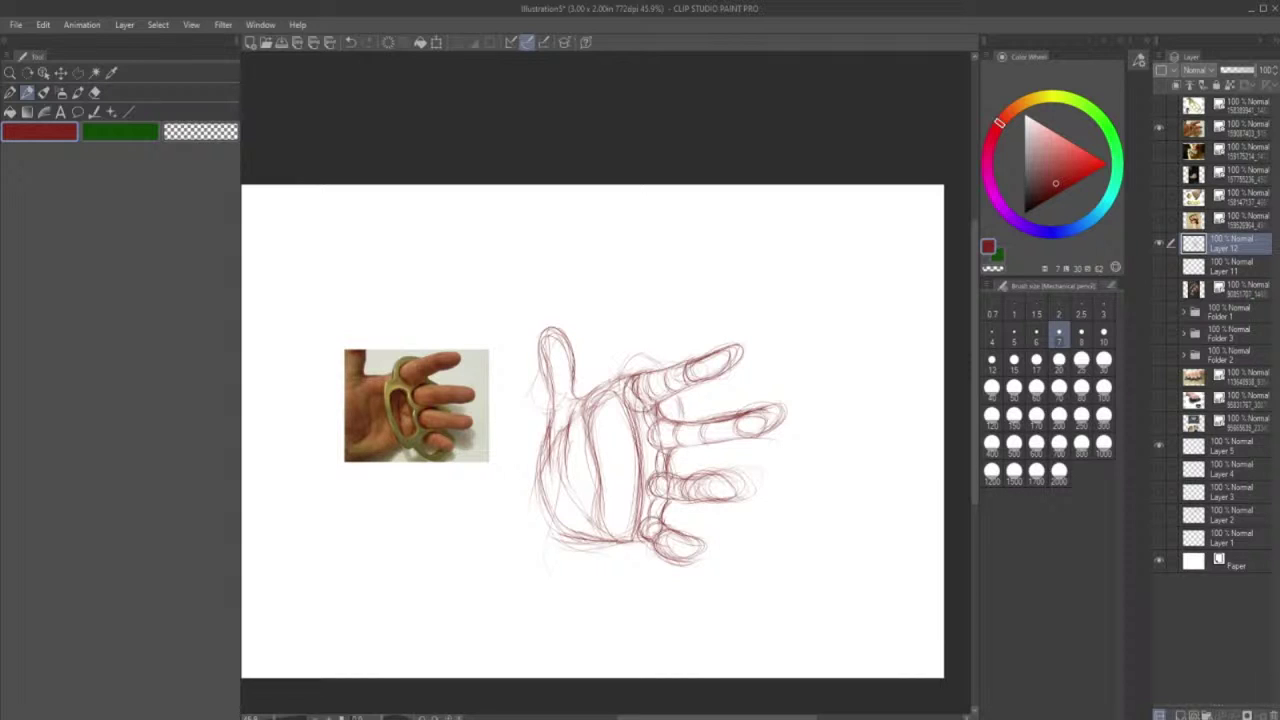
- Darken the thumb's contour and the palm's inner curve, and add a light arc over the index finger's base
mouse_move(588, 414)
left_mouse_down()
mouse_move(606, 384)
mouse_move(592, 446)
mouse_move(598, 520)
left_mouse_up()
left_click_drag(552, 386, 546, 419)
mouse_move(573, 361)
left_mouse_down()
mouse_move(572, 409)
mouse_move(555, 331)
left_mouse_up()
left_click_drag(543, 357, 553, 403)
left_click_drag(558, 375, 560, 411)
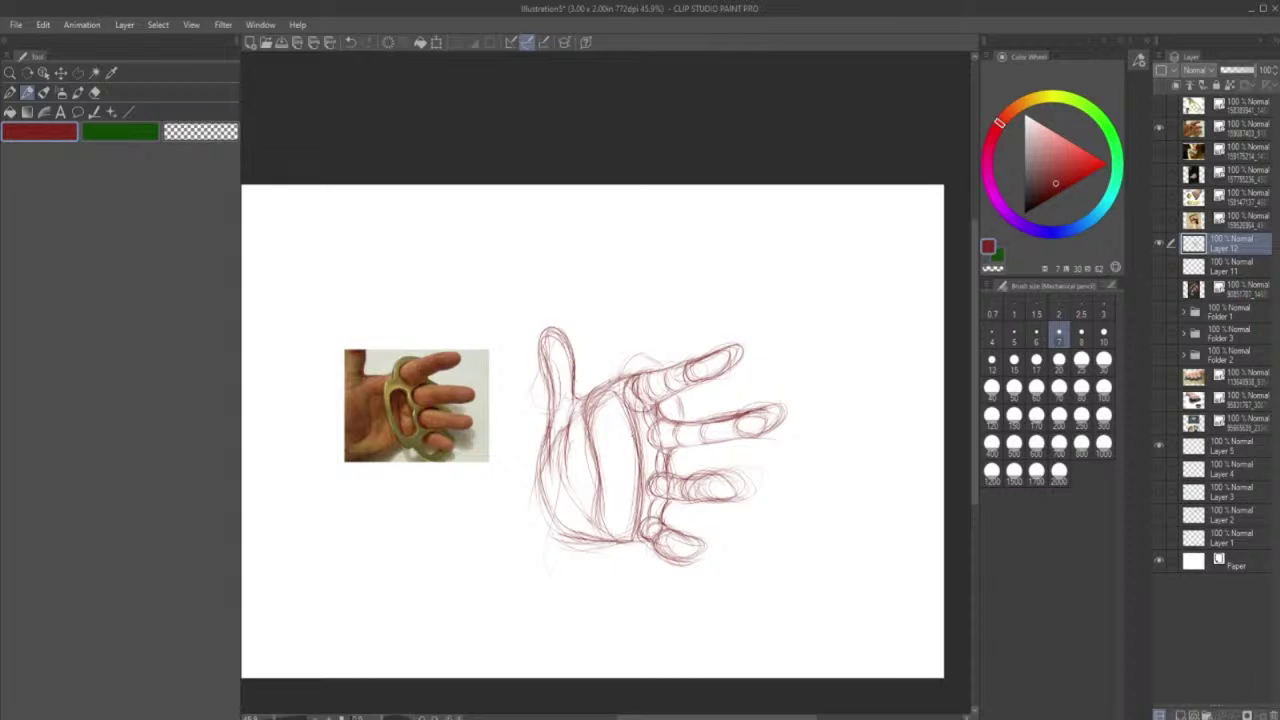
mouse_move(631, 371)
left_mouse_down()
mouse_move(626, 402)
mouse_move(647, 413)
mouse_move(636, 357)
mouse_move(664, 362)
left_mouse_up()
- Hide Layer 12, review the earlier hand sketches in the layer folders one at a time, and show Layer 12 again
left_click(1159, 244)
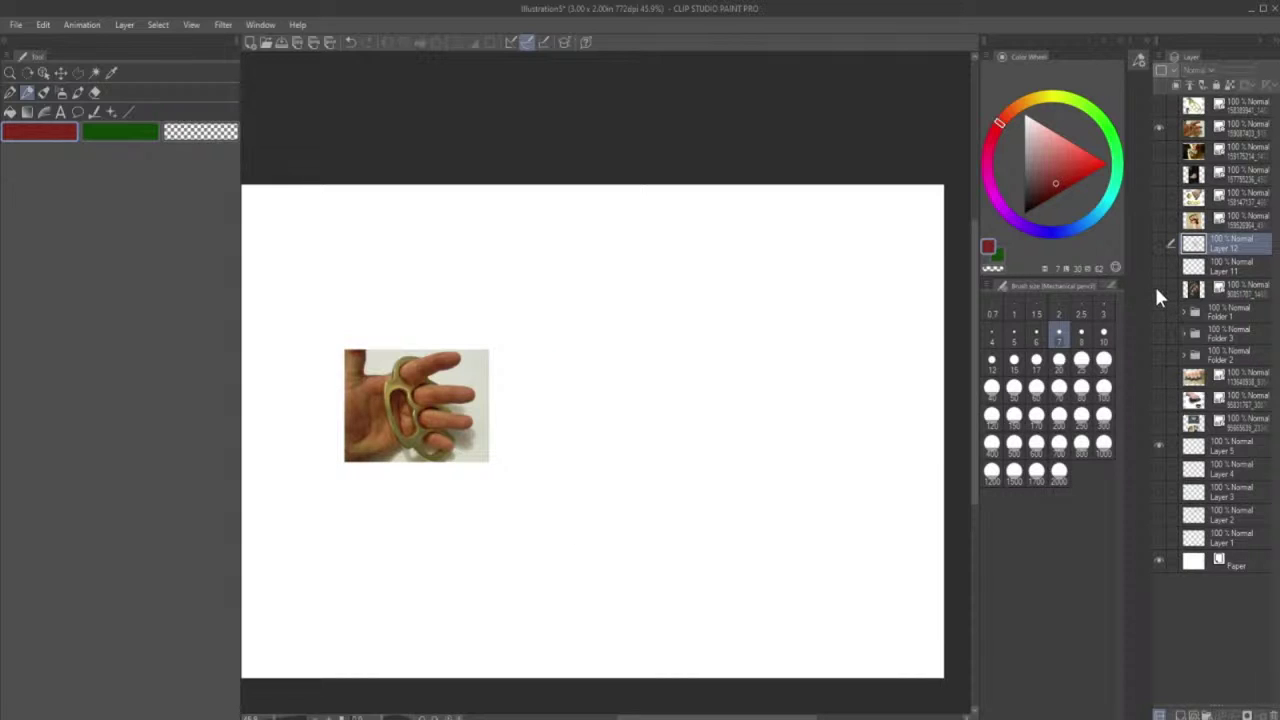
left_click(1158, 289)
left_click(1158, 289)
left_click(1158, 334)
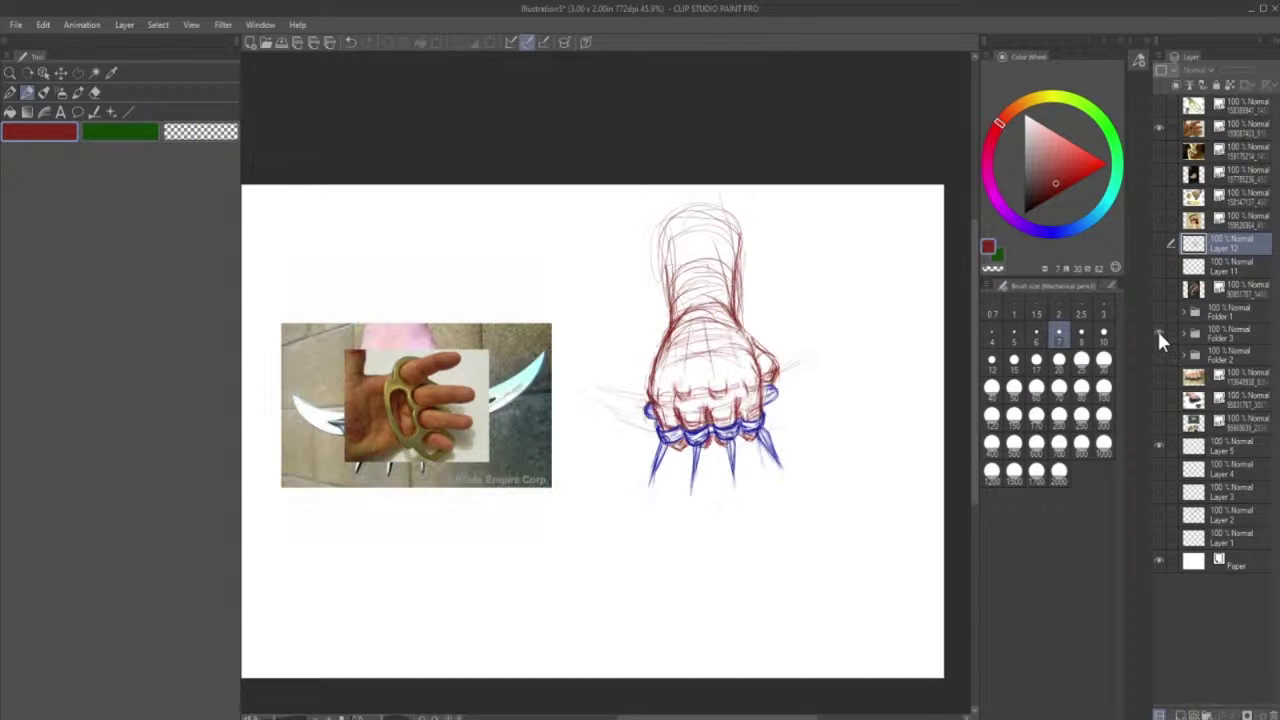
left_click(1159, 349)
left_click(1159, 349)
left_click(1160, 332)
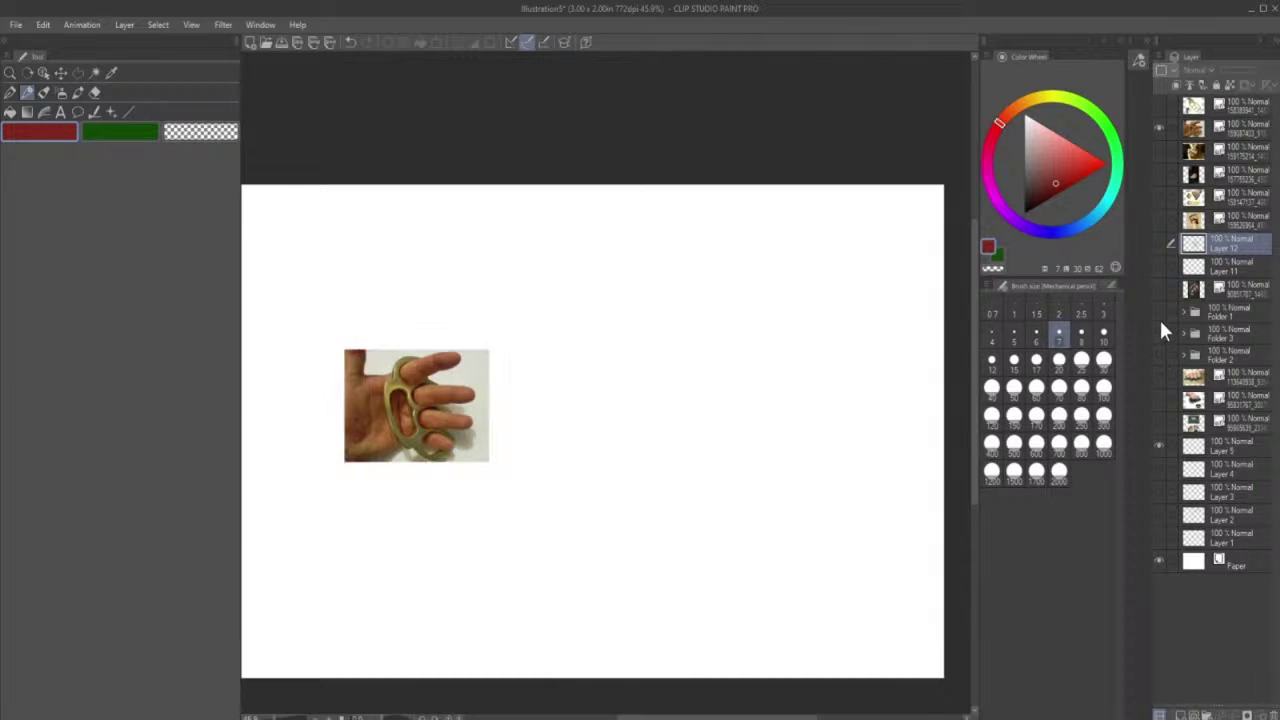
left_click(1158, 313)
left_click(1159, 314)
left_click(1160, 332)
left_click(1160, 333)
left_click(1160, 354)
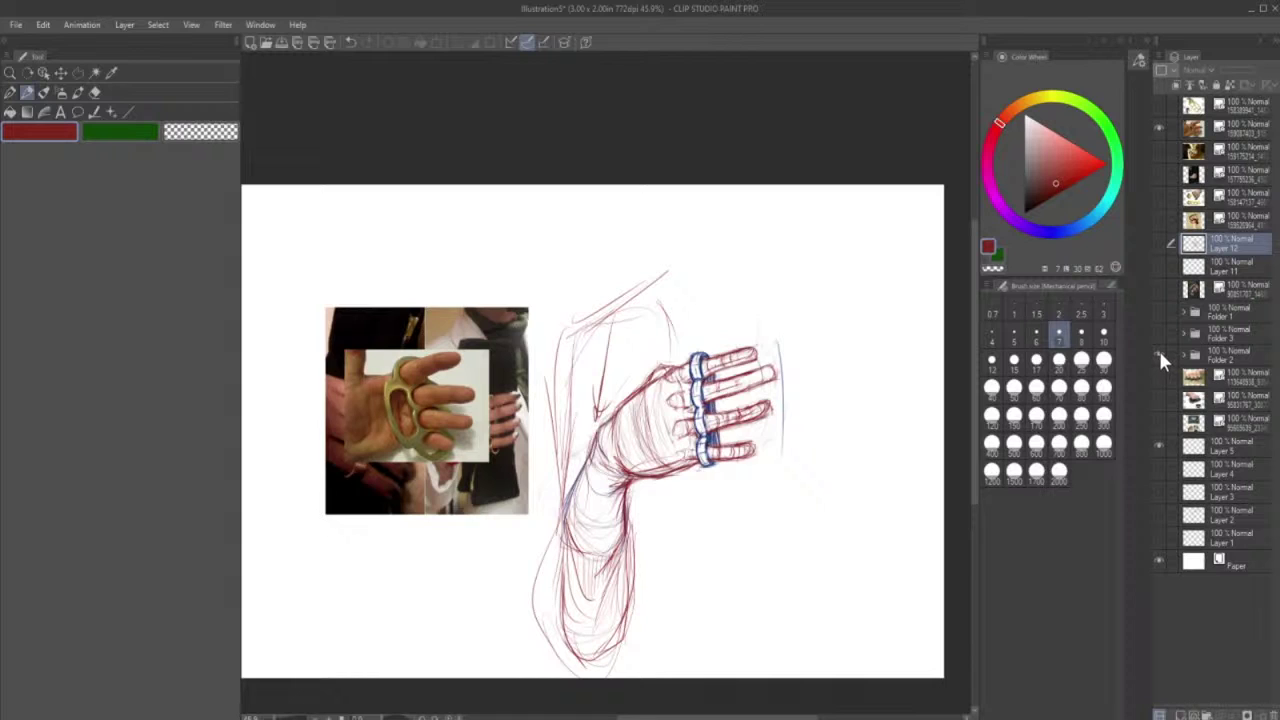
left_click(1159, 243)
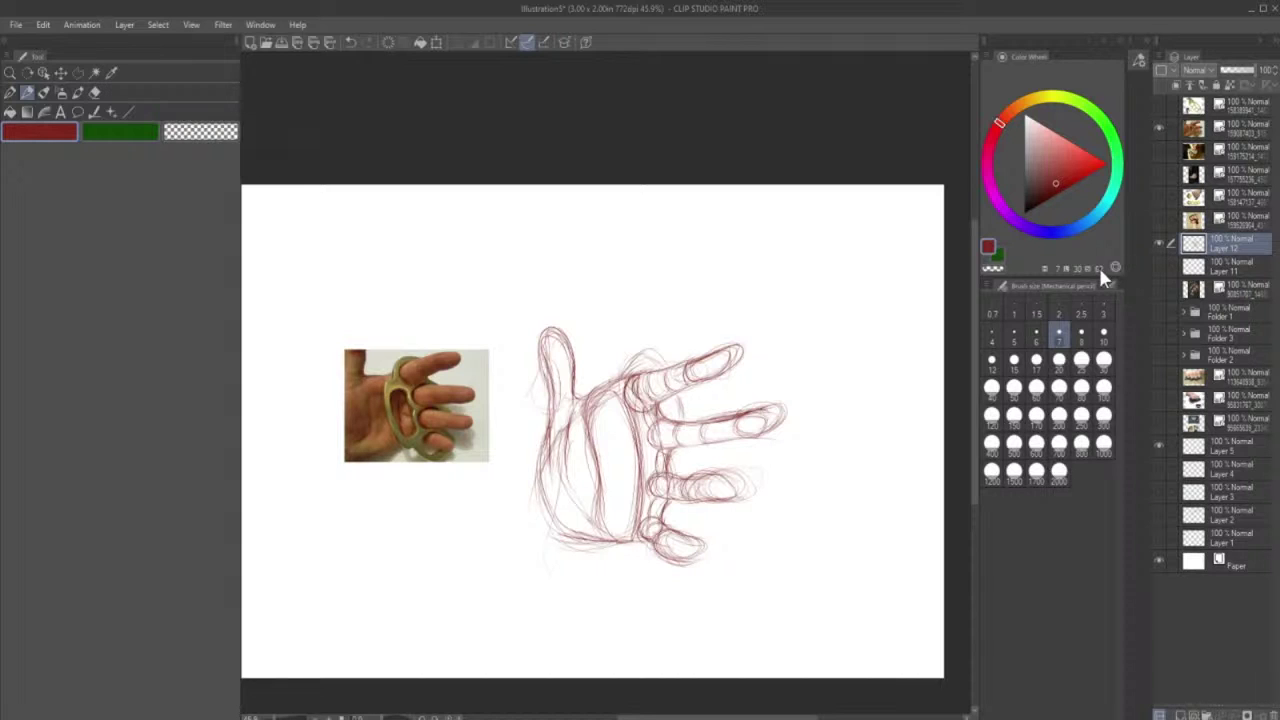
- Soften the lines at the thumb's base with the Soft eraser and darken the thumb-side curve of the long shape across the palm
left_click(96, 93)
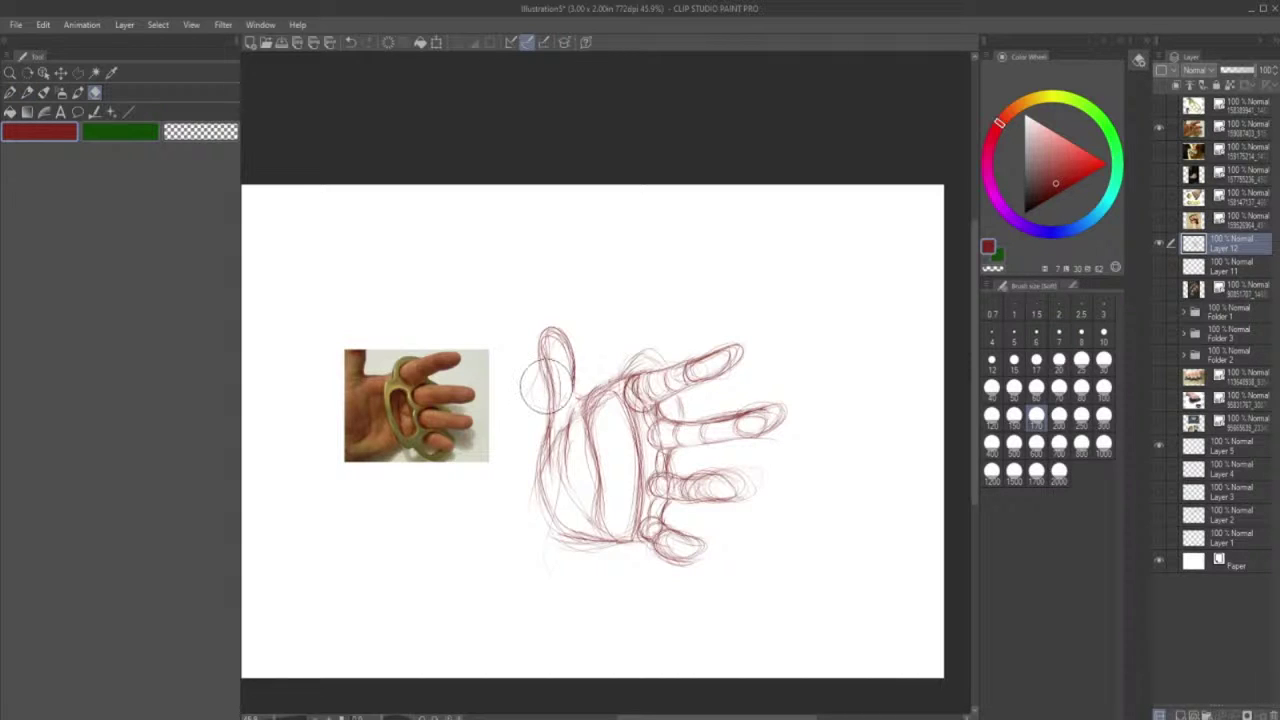
key("p")
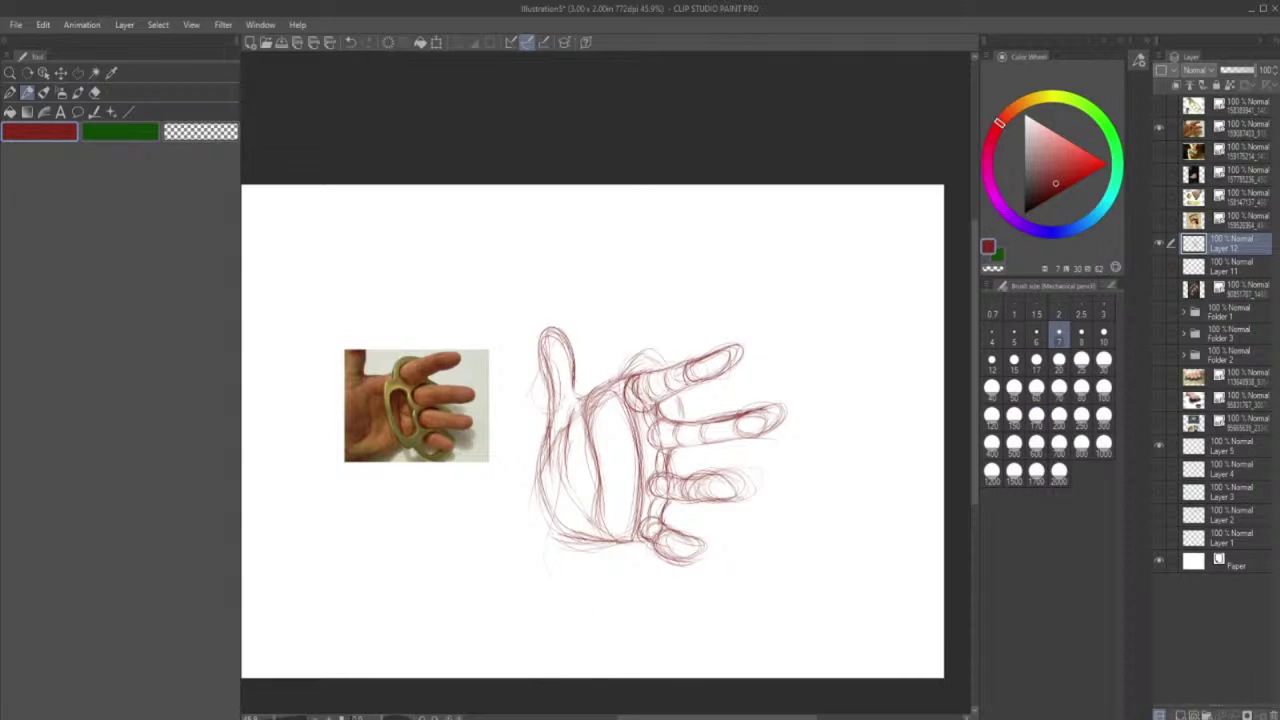
mouse_move(634, 358)
left_mouse_down()
mouse_move(624, 408)
mouse_move(578, 436)
mouse_move(590, 514)
left_mouse_up()
left_click_drag(583, 416, 584, 504)
left_click_drag(590, 384, 594, 500)
mouse_move(590, 436)
left_mouse_down()
mouse_move(594, 516)
mouse_move(629, 534)
left_mouse_up()
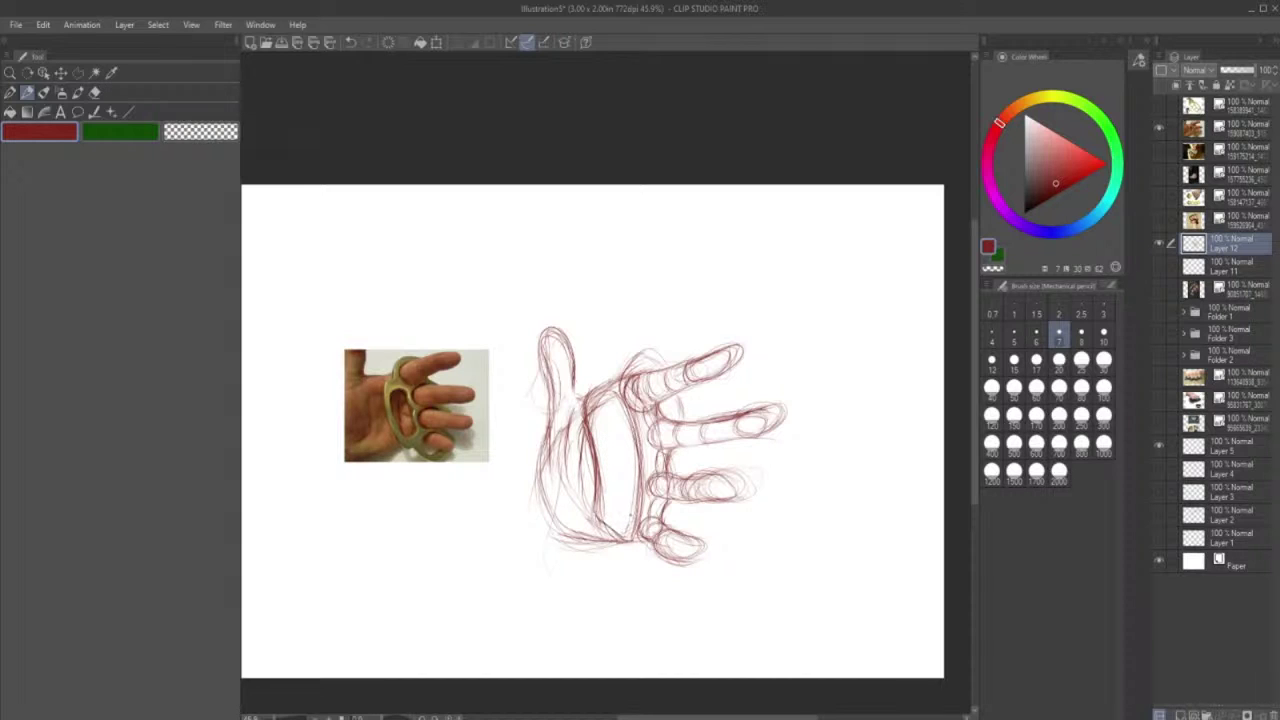
- Close the long shape across the palm with dark curves along its finger side
left_click_drag(632, 432, 634, 524)
left_click_drag(614, 390, 630, 478)
left_click_drag(628, 484, 632, 542)
left_click_drag(612, 392, 628, 522)
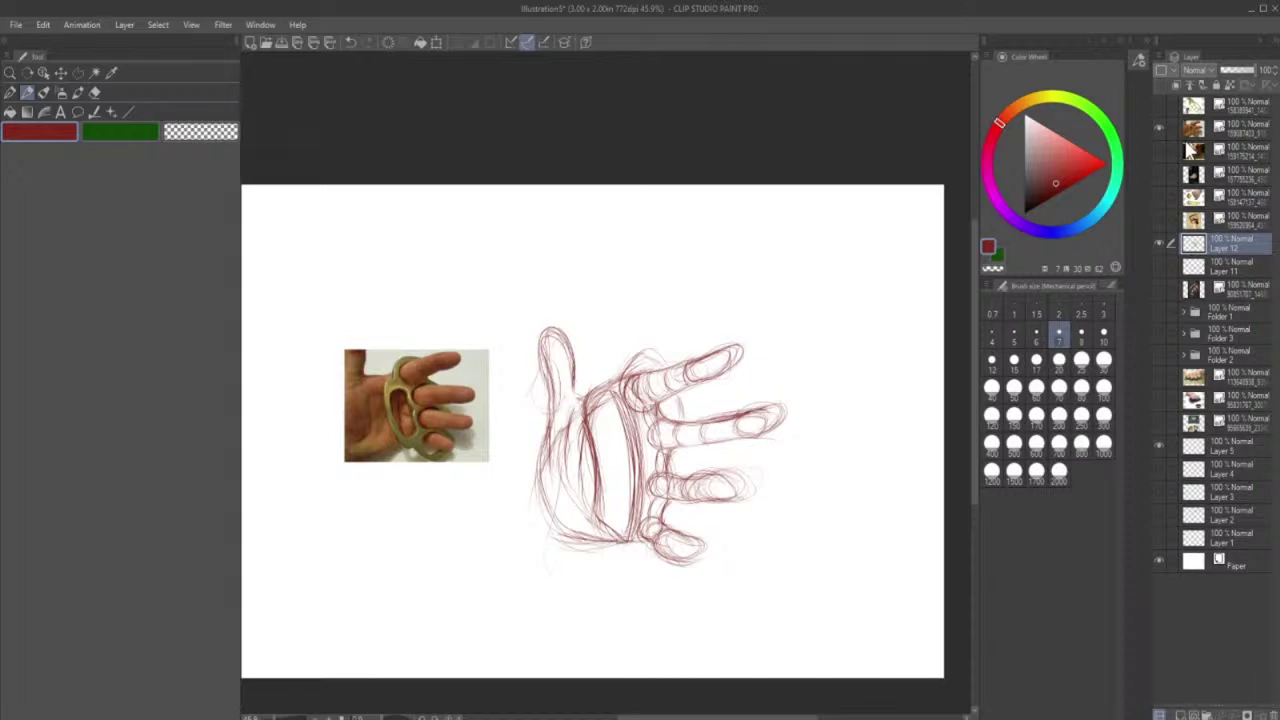
- Add a new layer and, in dark blue pencil, sketch the brass knuckles' rings around the index, middle and ring finger bases
left_click(1181, 714)
left_click(1057, 232)
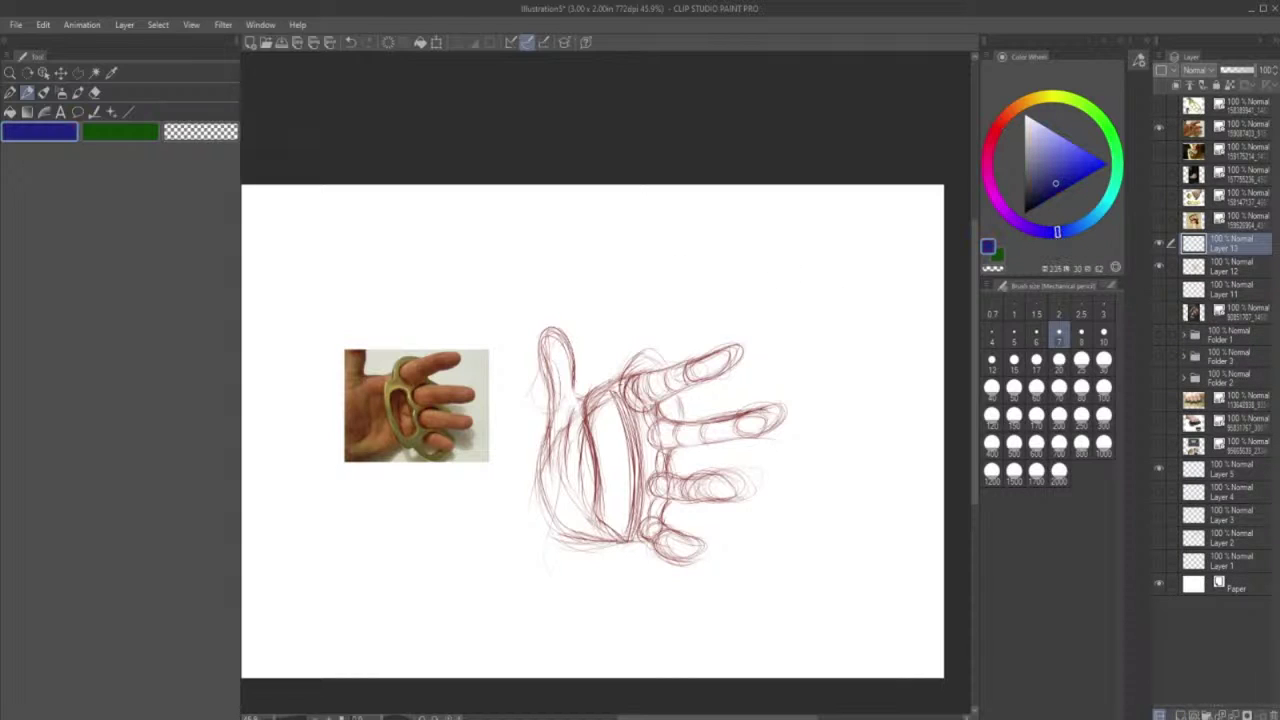
mouse_move(620, 388)
left_mouse_down()
mouse_move(648, 355)
mouse_move(656, 369)
left_mouse_up()
mouse_move(644, 412)
left_mouse_down()
mouse_move(648, 431)
mouse_move(679, 413)
mouse_move(672, 394)
mouse_move(670, 461)
mouse_move(656, 469)
mouse_move(644, 427)
mouse_move(680, 442)
mouse_move(632, 410)
mouse_move(631, 423)
left_mouse_up()
mouse_move(633, 418)
left_mouse_down()
mouse_move(639, 493)
mouse_move(655, 461)
mouse_move(632, 474)
mouse_move(634, 494)
left_mouse_up()
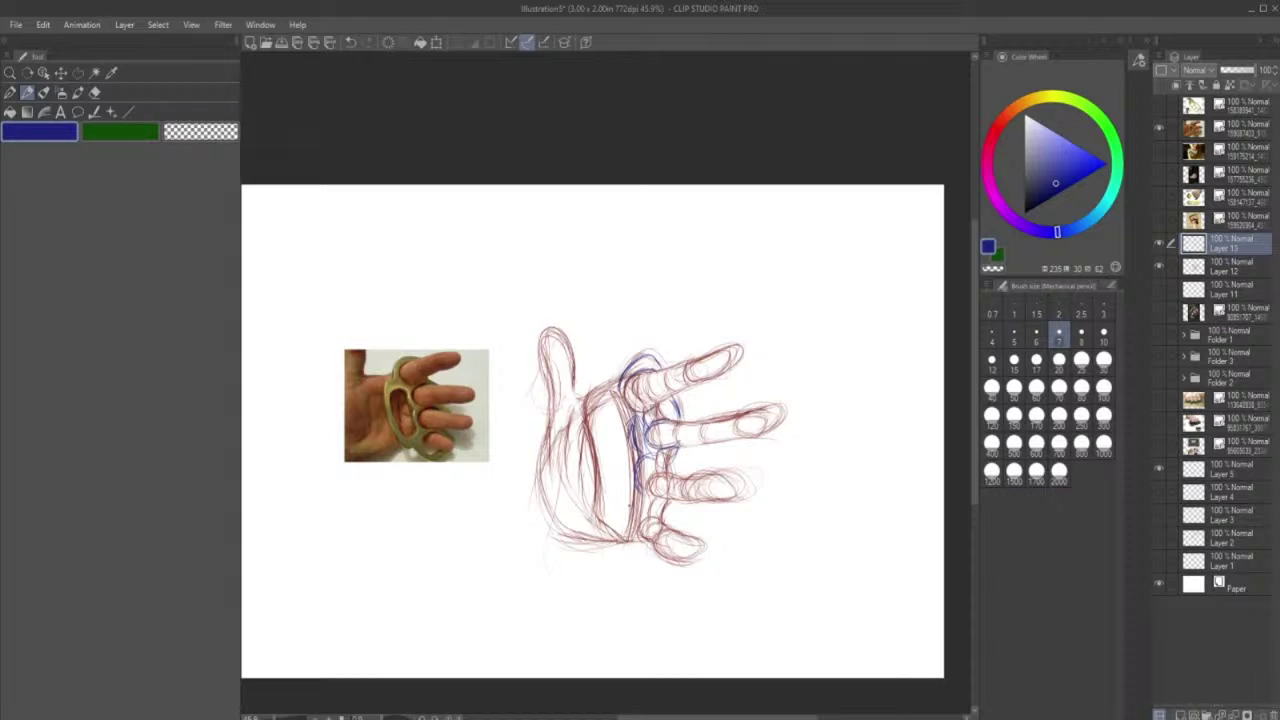
mouse_move(638, 458)
left_mouse_down()
mouse_move(630, 488)
mouse_move(638, 464)
mouse_move(674, 476)
mouse_move(638, 470)
mouse_move(670, 476)
mouse_move(632, 534)
left_mouse_up()
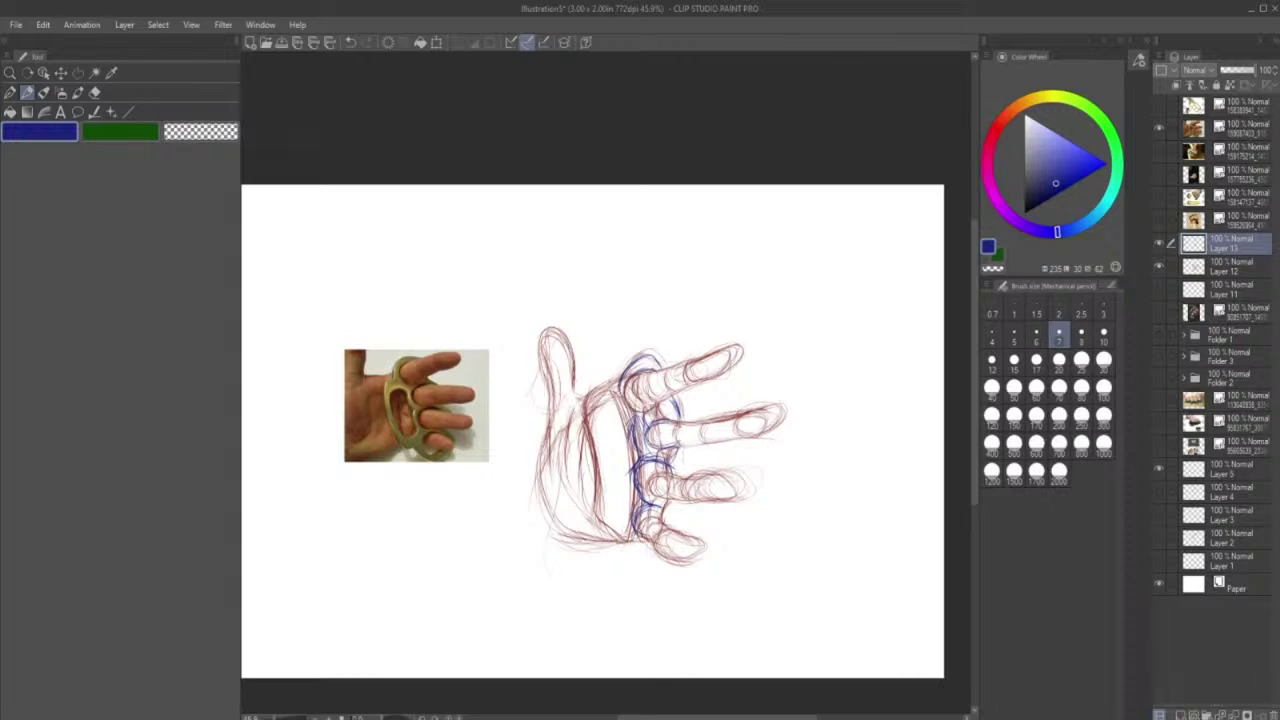
left_click_drag(687, 441, 694, 494)
- Outline the brass knuckles' grip across the palm in blue and connect it to the rings at the index and little fingers
mouse_move(603, 386)
left_mouse_down()
mouse_move(585, 436)
mouse_move(586, 502)
left_mouse_up()
left_click_drag(598, 412, 634, 538)
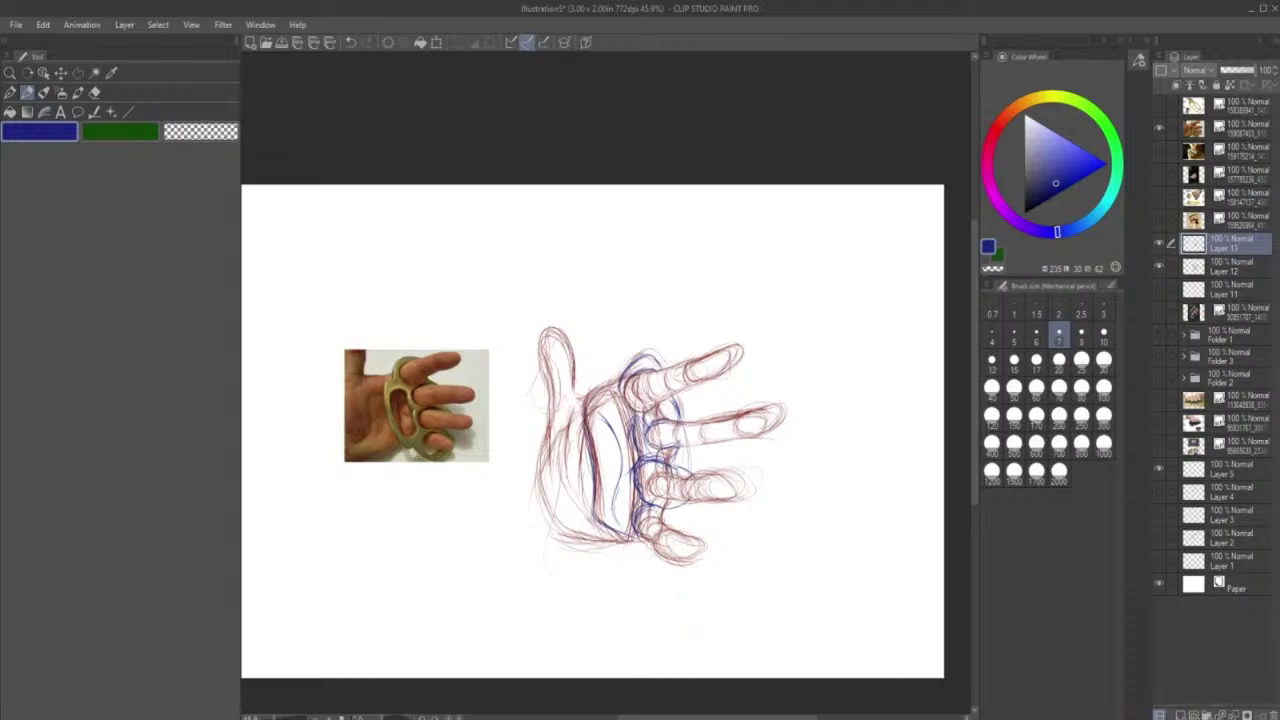
mouse_move(600, 413)
left_mouse_down()
mouse_move(630, 528)
mouse_move(646, 542)
left_mouse_up()
left_click_drag(600, 404, 621, 448)
mouse_move(622, 375)
left_mouse_down()
mouse_move(586, 410)
mouse_move(588, 432)
mouse_move(596, 510)
mouse_move(606, 526)
mouse_move(636, 528)
left_mouse_up()
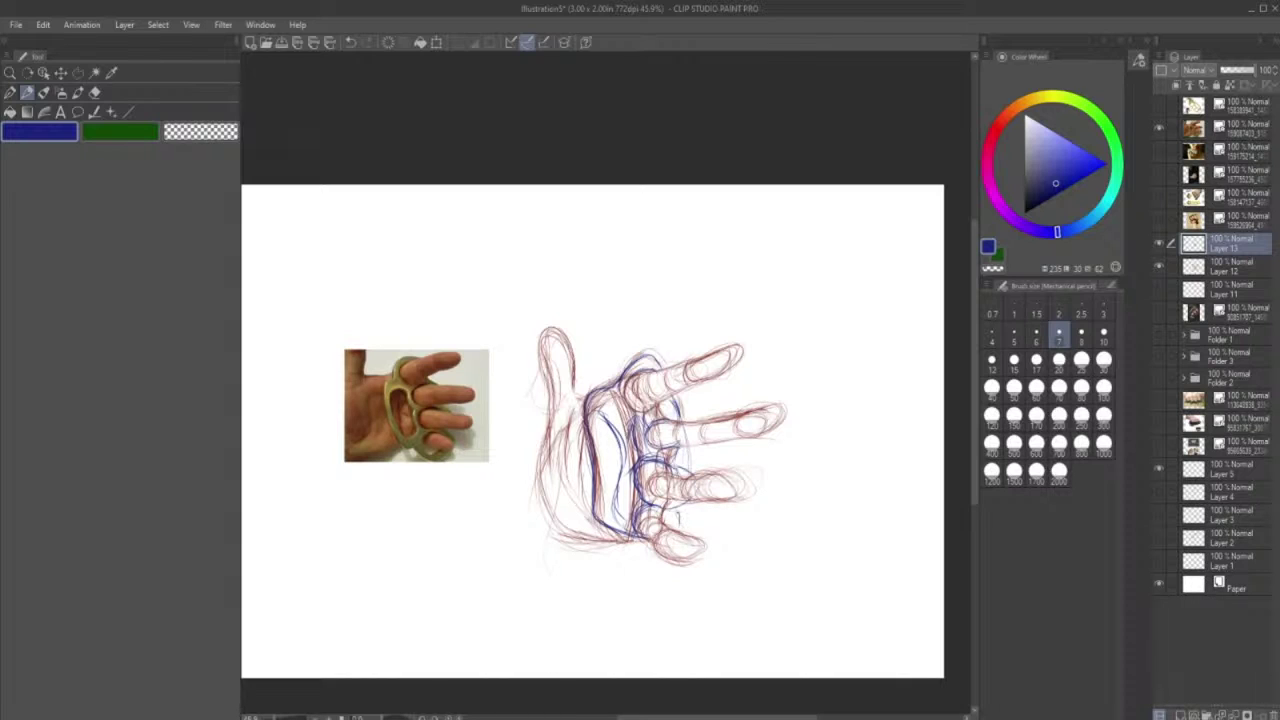
- Sketch the ring around the little finger's base and mark the outer edge of the ring finger's ring
mouse_move(676, 512)
left_mouse_down()
mouse_move(679, 528)
mouse_move(644, 516)
left_mouse_up()
left_click_drag(668, 512, 644, 522)
mouse_move(673, 461)
left_mouse_down()
mouse_move(687, 478)
mouse_move(679, 464)
left_mouse_up()
- Erase the rough line inside the grip with the Soft eraser and draw its long rounded opening in blue pencil
left_click(95, 91)
left_click_drag(606, 415, 614, 470)
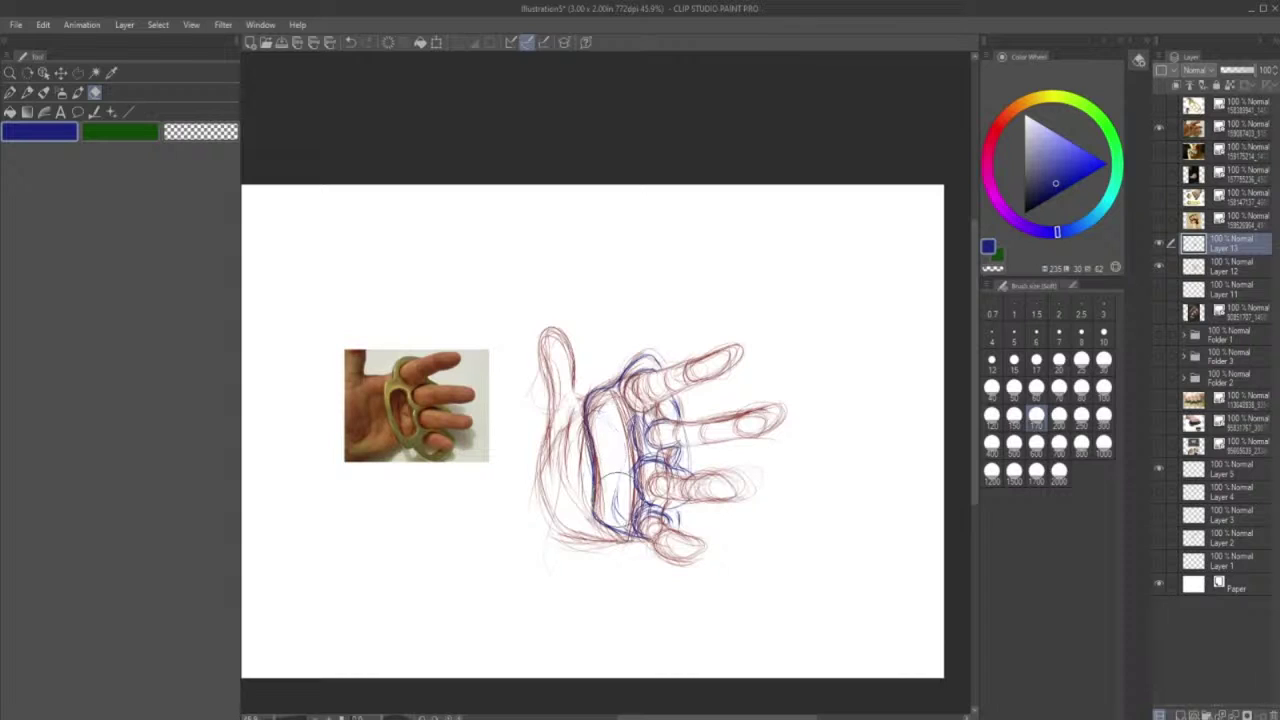
left_click(27, 91)
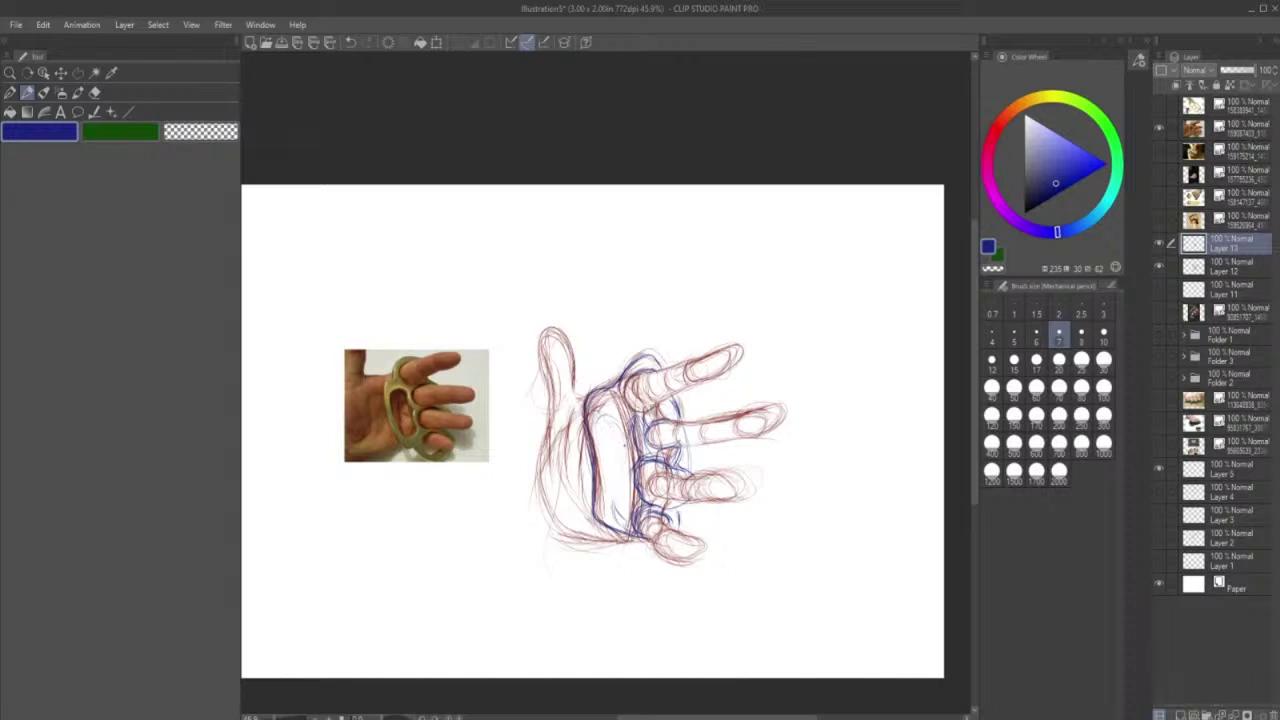
mouse_move(616, 418)
left_mouse_down()
mouse_move(628, 478)
mouse_move(615, 515)
left_mouse_up()
left_click_drag(621, 448, 627, 470)
mouse_move(598, 416)
left_mouse_down()
mouse_move(606, 514)
mouse_move(626, 498)
mouse_move(620, 442)
mouse_move(596, 424)
mouse_move(606, 514)
mouse_move(626, 476)
mouse_move(619, 447)
mouse_move(600, 441)
left_mouse_up()
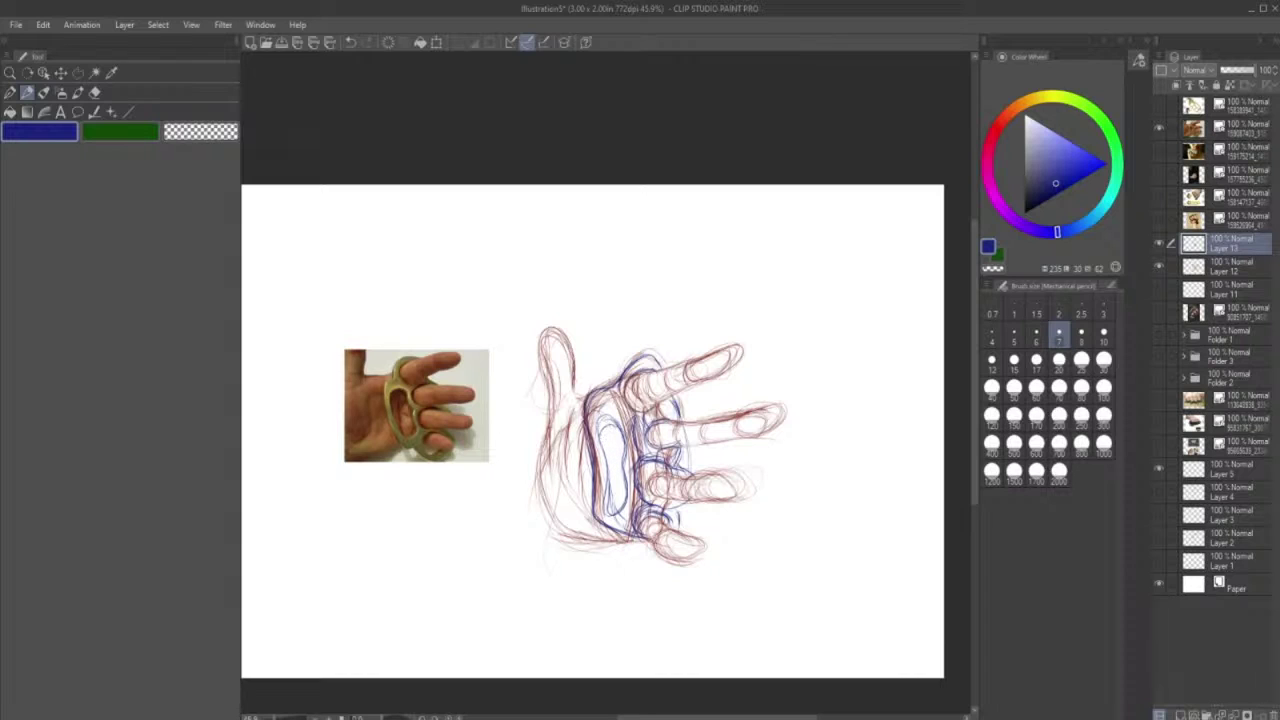
left_click_drag(611, 491, 622, 500)
mouse_move(592, 447)
left_mouse_down()
mouse_move(595, 491)
mouse_move(584, 409)
mouse_move(612, 517)
left_mouse_up()
mouse_move(606, 419)
left_mouse_down()
mouse_move(596, 436)
mouse_move(609, 417)
mouse_move(613, 427)
left_mouse_up()
left_click_drag(617, 503, 611, 515)
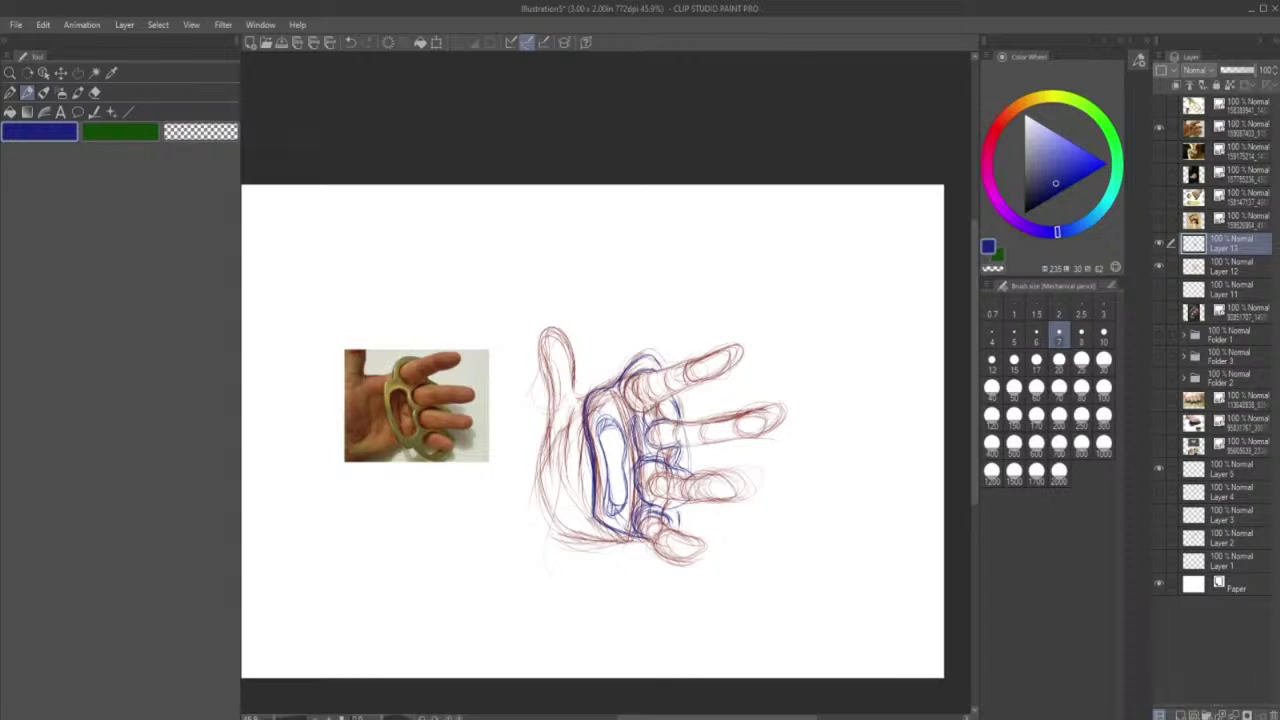
- Reinforce the four finger rings in blue, adding their inner curves and the link between the middle and ring fingers
left_click_drag(628, 379, 652, 363)
left_click_drag(644, 417, 655, 443)
left_click_drag(662, 473, 660, 500)
mouse_move(662, 511)
left_mouse_down()
mouse_move(678, 525)
mouse_move(681, 508)
left_mouse_up()
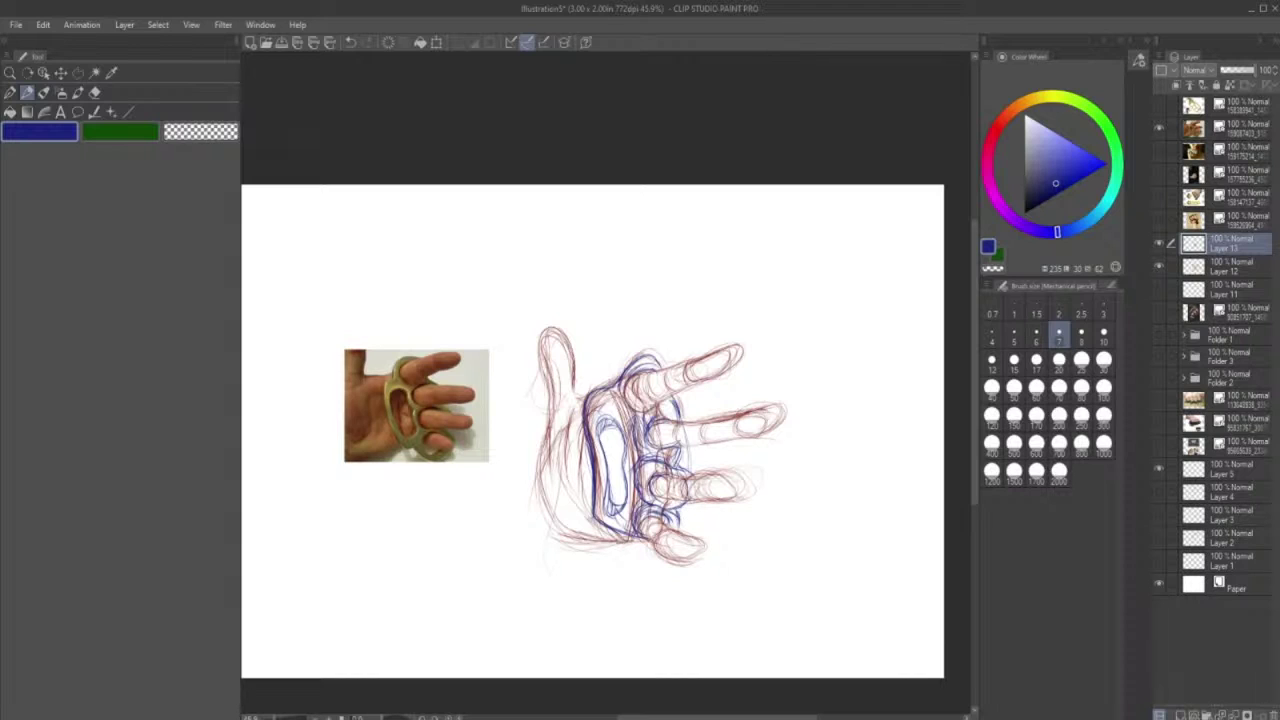
mouse_move(684, 456)
left_mouse_down()
mouse_move(674, 474)
mouse_move(676, 462)
left_mouse_up()
mouse_move(686, 469)
left_mouse_down()
mouse_move(688, 486)
mouse_move(675, 462)
left_mouse_up()
- Clean the ring finger's ring edge with the size 20 Soft eraser and redraw the rings' outer contours in blue pencil
left_click(95, 92)
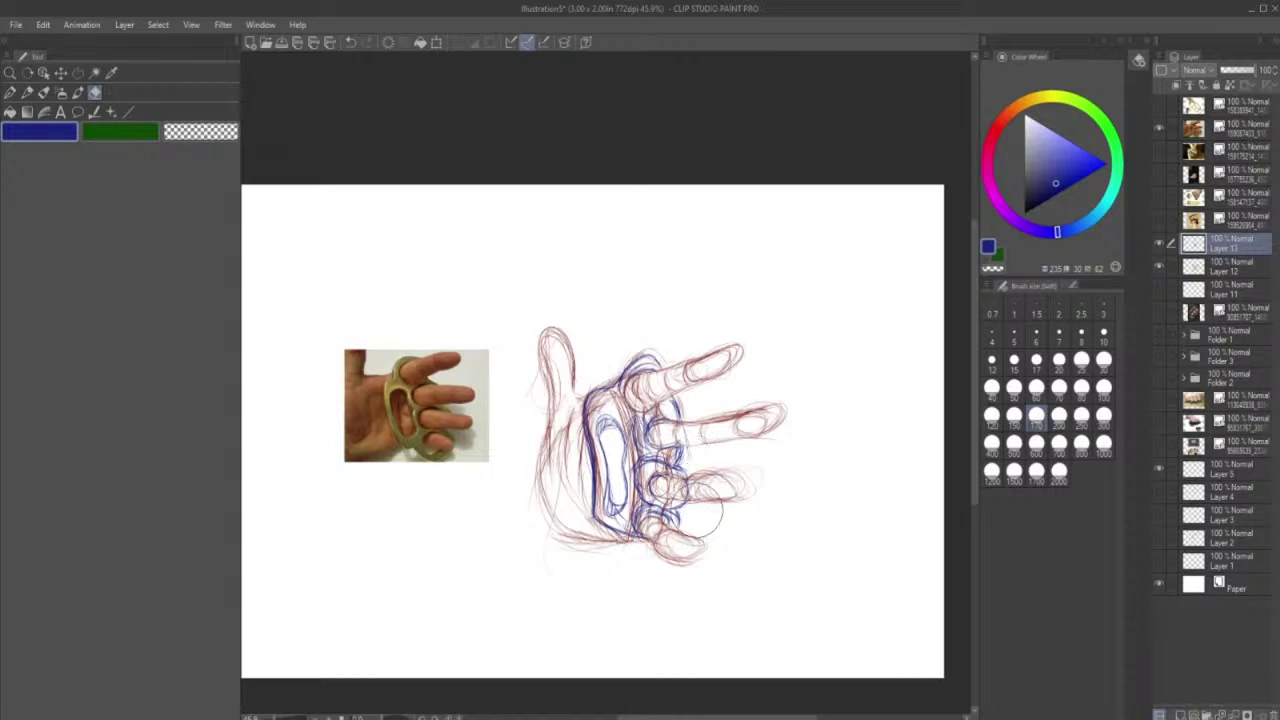
left_click(1058, 358)
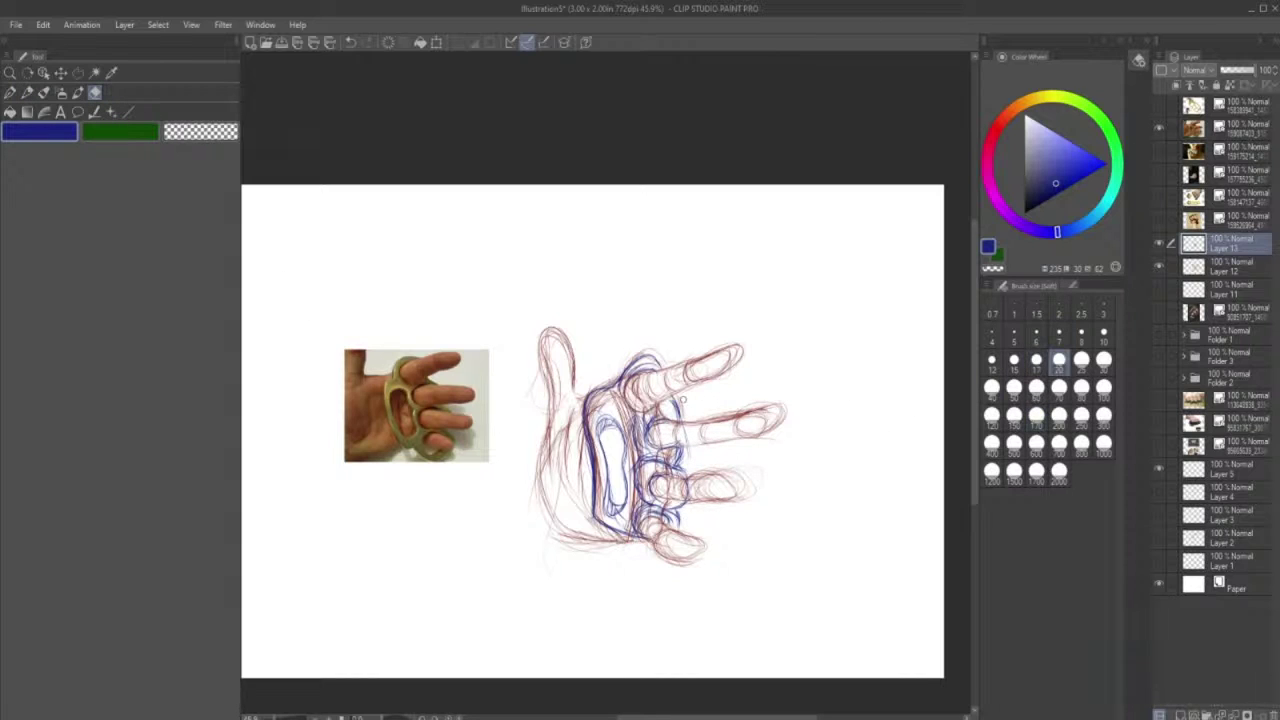
mouse_move(686, 460)
left_mouse_down()
mouse_move(685, 440)
mouse_move(689, 475)
left_mouse_up()
key("p")
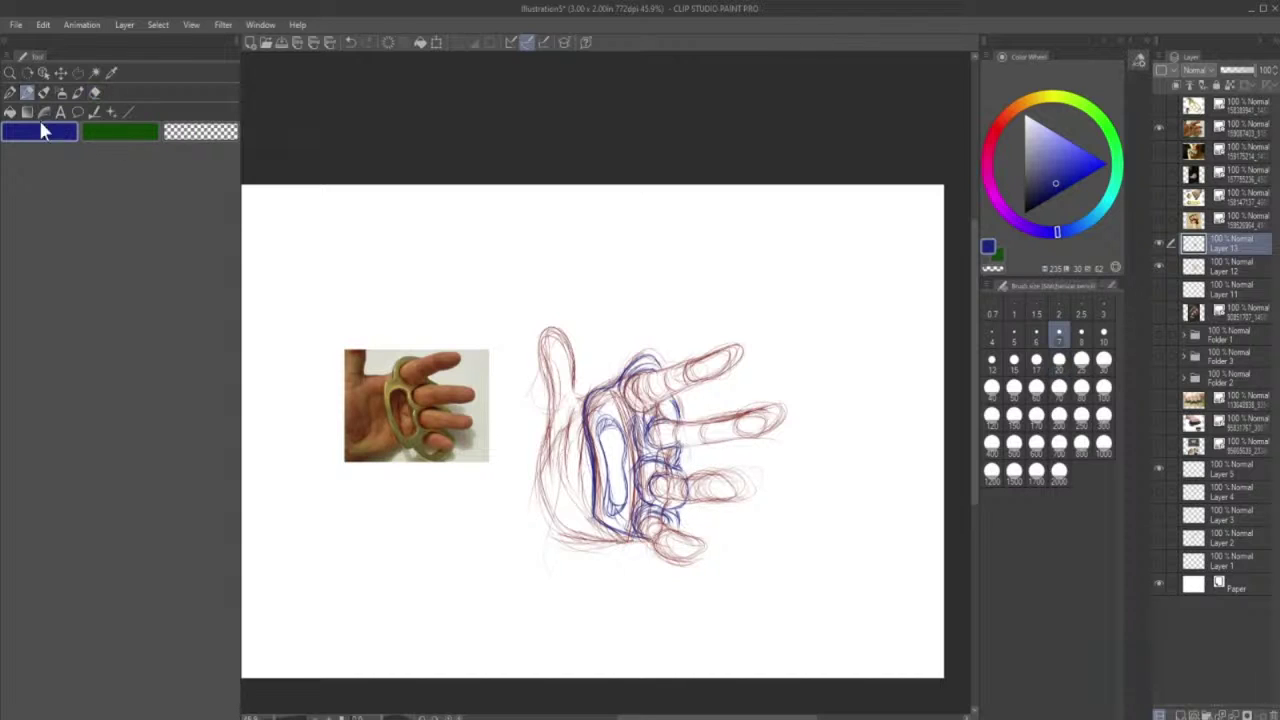
left_click_drag(679, 518, 675, 533)
left_click_drag(682, 476, 679, 505)
mouse_move(680, 441)
left_mouse_down()
mouse_move(672, 461)
mouse_move(680, 451)
left_mouse_up()
mouse_move(682, 441)
left_mouse_down()
mouse_move(674, 459)
mouse_move(660, 417)
mouse_move(644, 427)
mouse_move(658, 423)
left_mouse_up()
- Erase the blue ring lines crossing over the fingers with the Soft eraser and return to the pencil
left_click(94, 91)
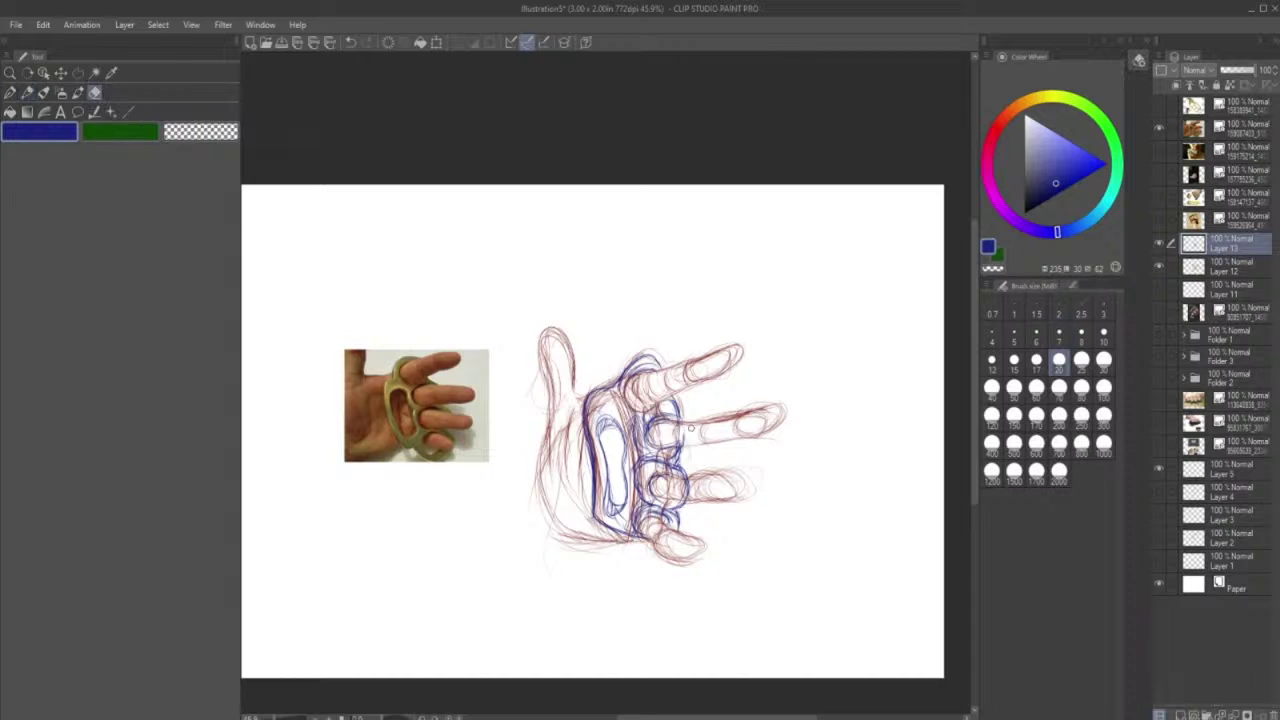
mouse_move(688, 482)
left_mouse_down()
mouse_move(680, 499)
mouse_move(669, 488)
left_mouse_up()
left_click_drag(679, 506, 675, 497)
left_click(28, 92)
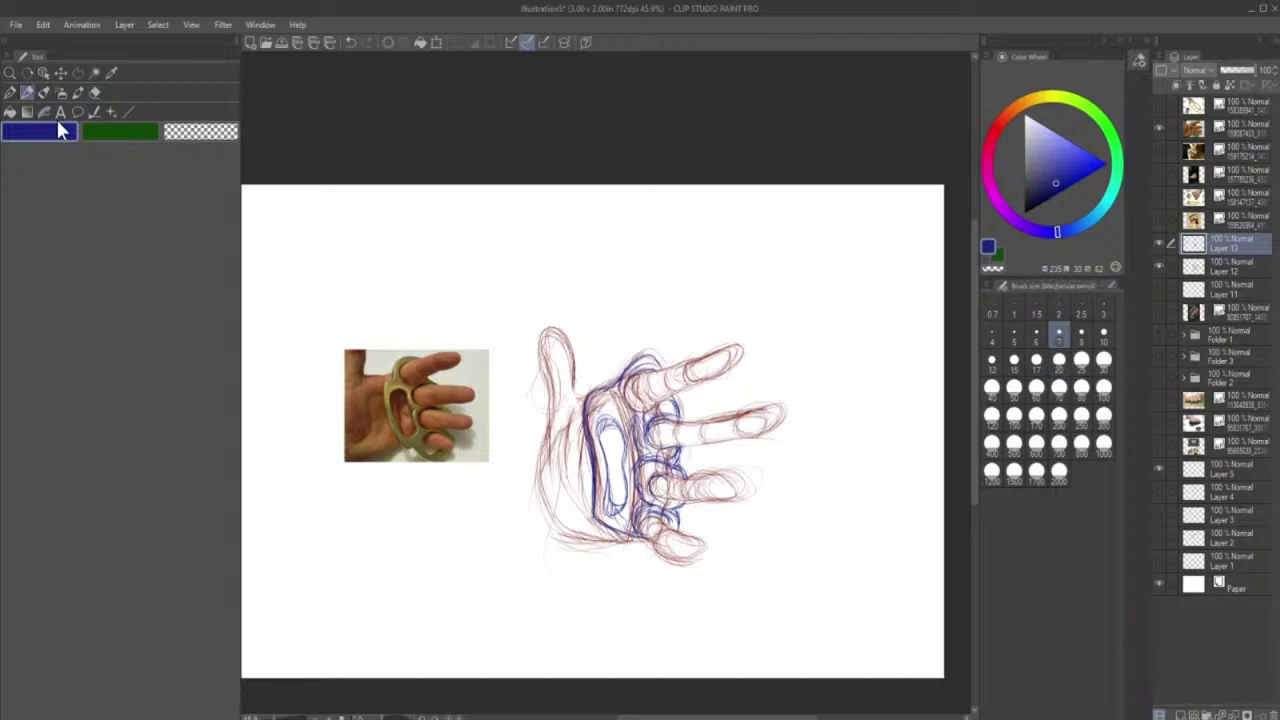
- Reinforce the little and index fingers' rings in blue pencil and trim the index ring's outer edge with the Soft eraser
mouse_move(640, 538)
left_mouse_down()
mouse_move(665, 549)
mouse_move(681, 520)
left_mouse_up()
left_click(95, 92)
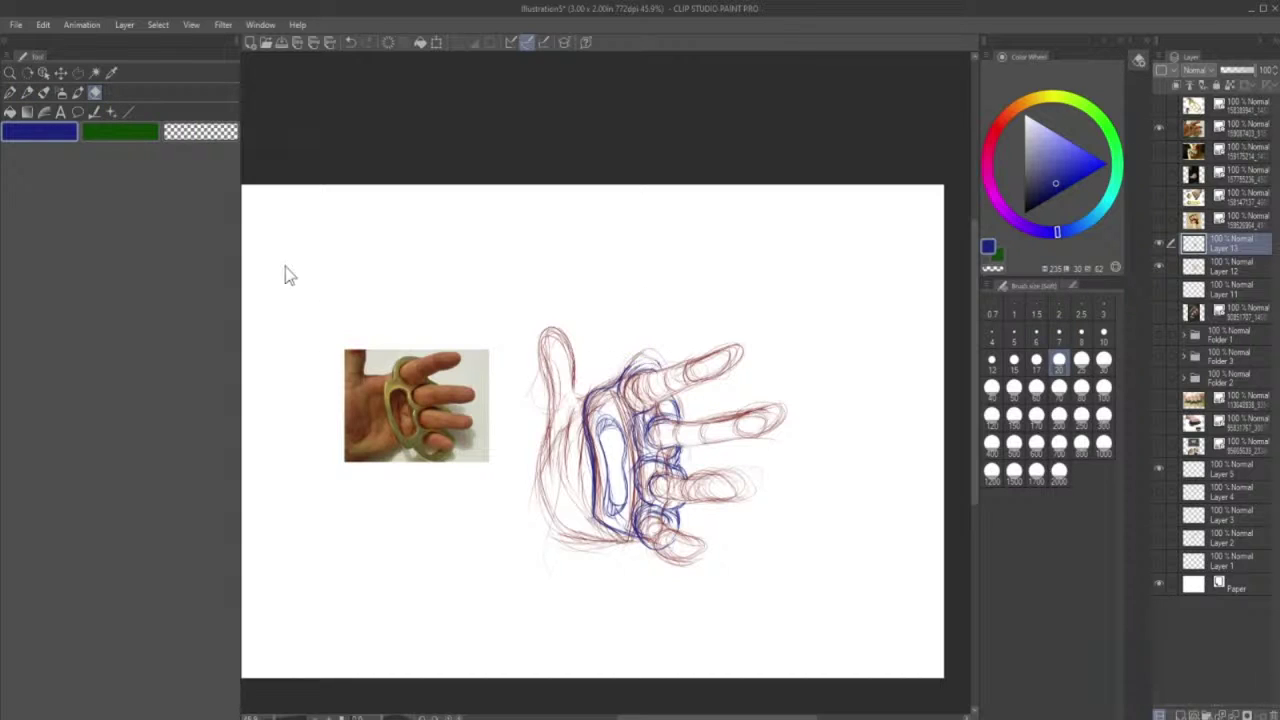
left_click(29, 92)
mouse_move(646, 361)
left_mouse_down()
mouse_move(662, 367)
mouse_move(628, 372)
left_mouse_up()
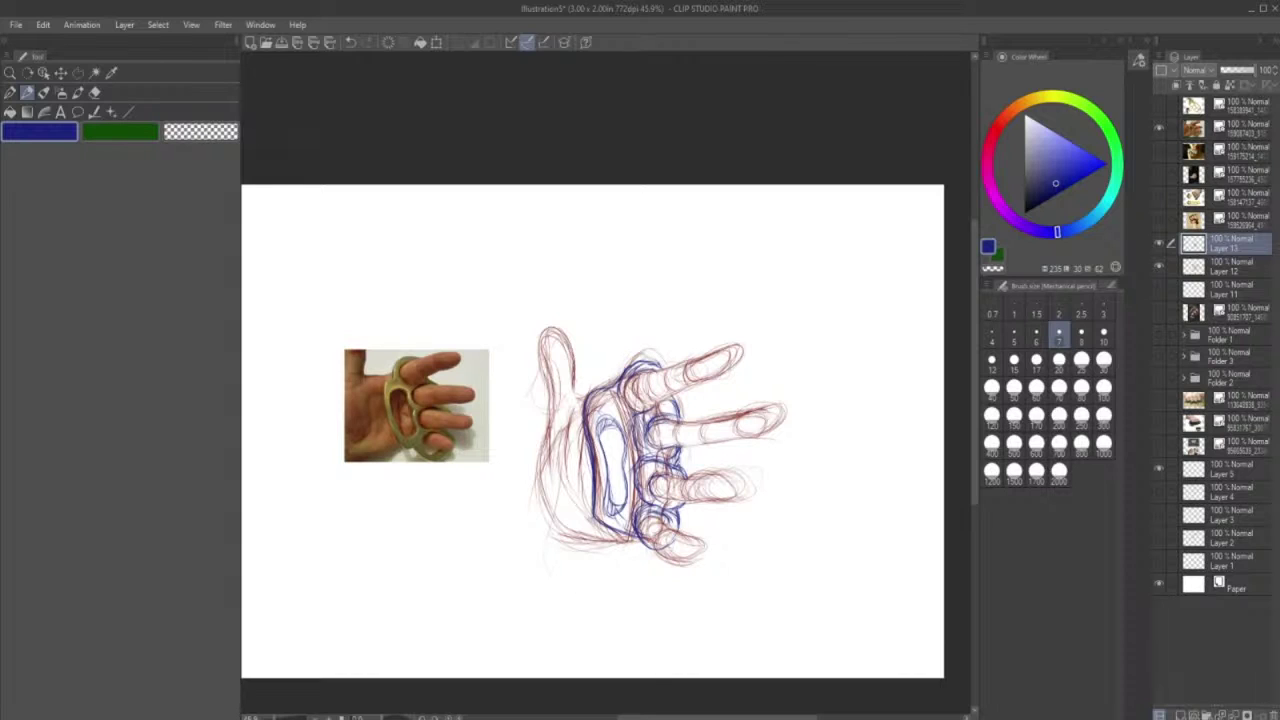
left_click_drag(636, 369, 623, 393)
left_click(95, 92)
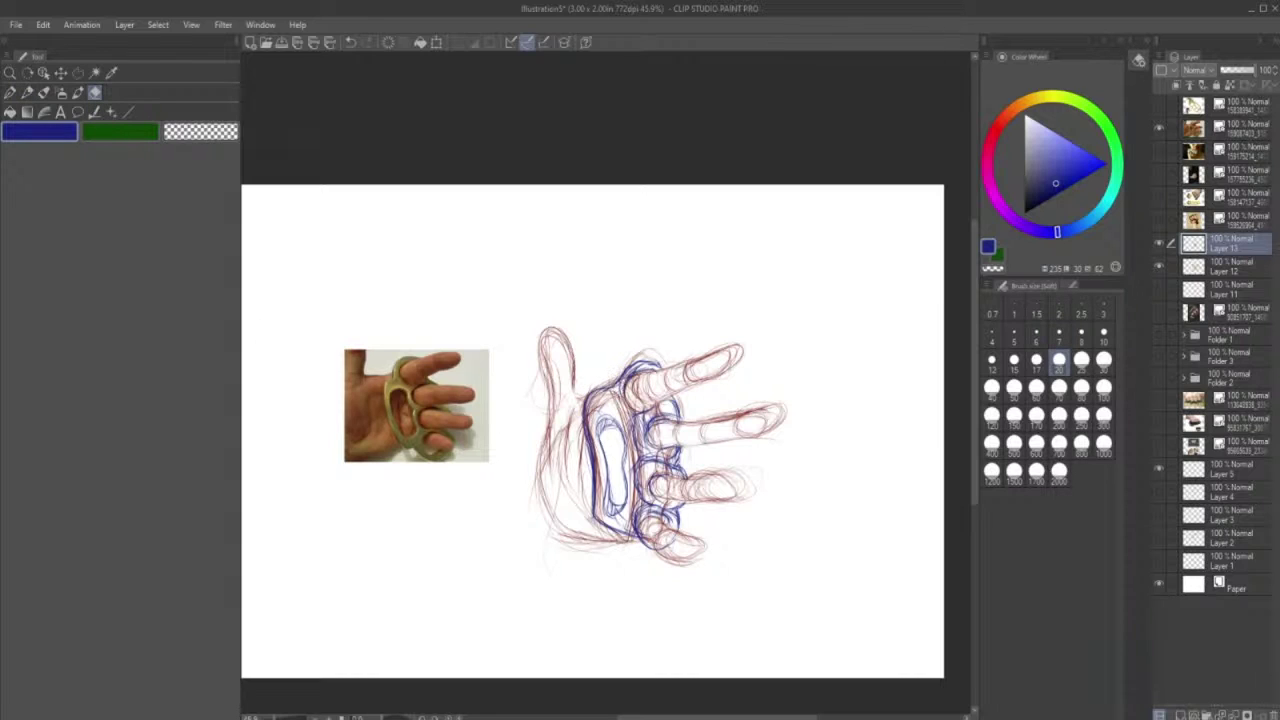
left_click_drag(628, 380, 642, 367)
- Darken the index ring's upper contour and strengthen the grip's opening and lower outline in blue pencil
left_click(28, 92)
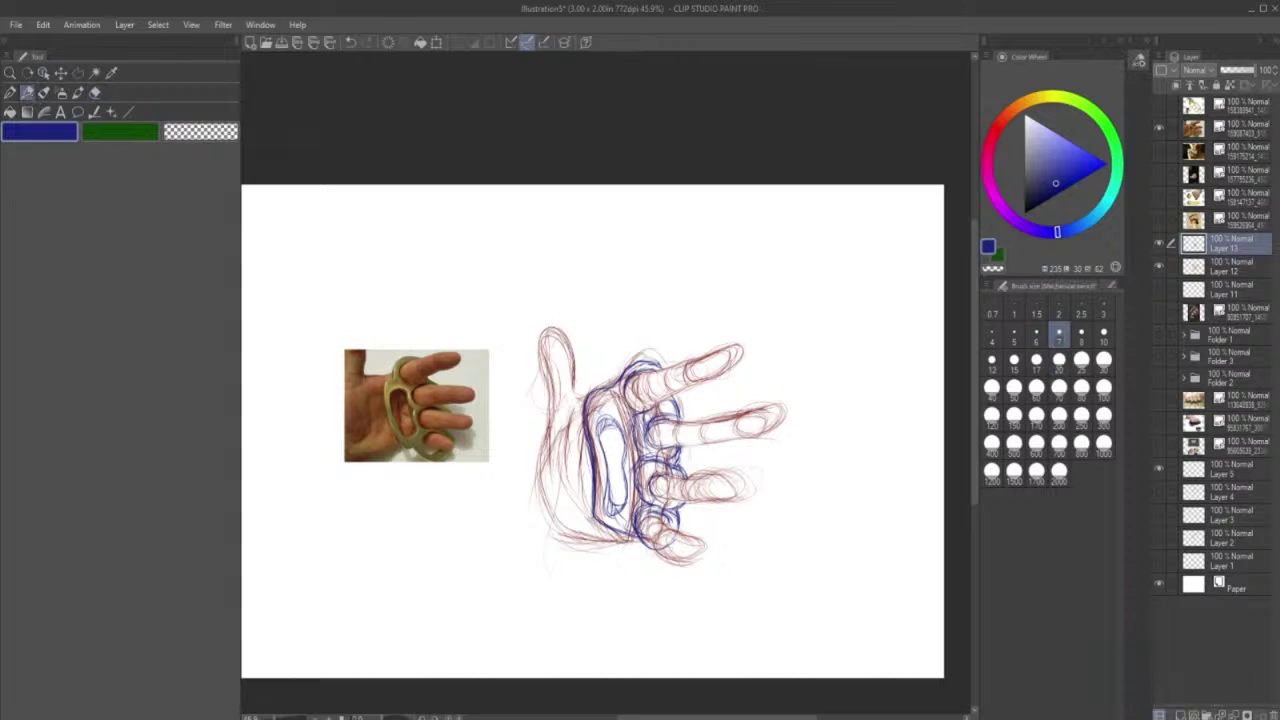
left_click_drag(631, 373, 661, 368)
left_click_drag(621, 376, 634, 368)
mouse_move(613, 416)
left_mouse_down()
mouse_move(596, 433)
mouse_move(604, 465)
left_mouse_up()
mouse_move(598, 482)
left_mouse_down()
mouse_move(596, 528)
mouse_move(616, 527)
left_mouse_up()
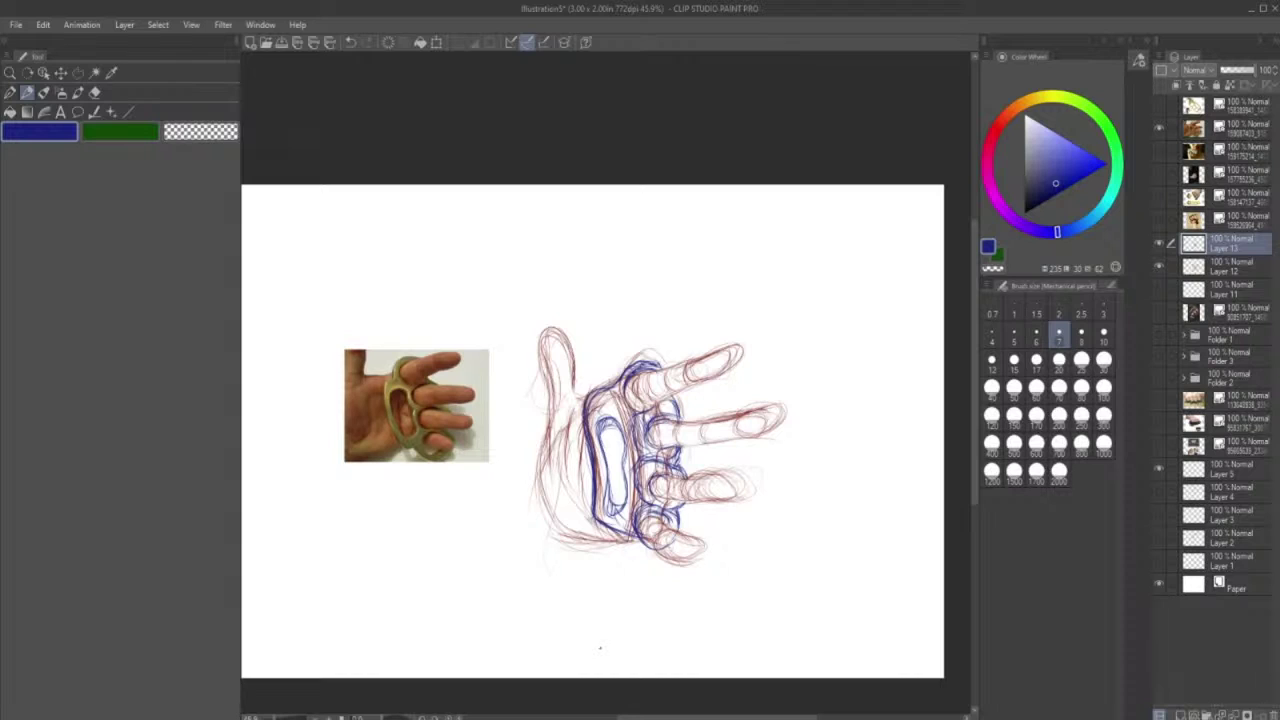
- Switch to the hand sketch on Layer 12 with the Soft eraser at size 80 and set the drawing colour to dark red
left_click(95, 92)
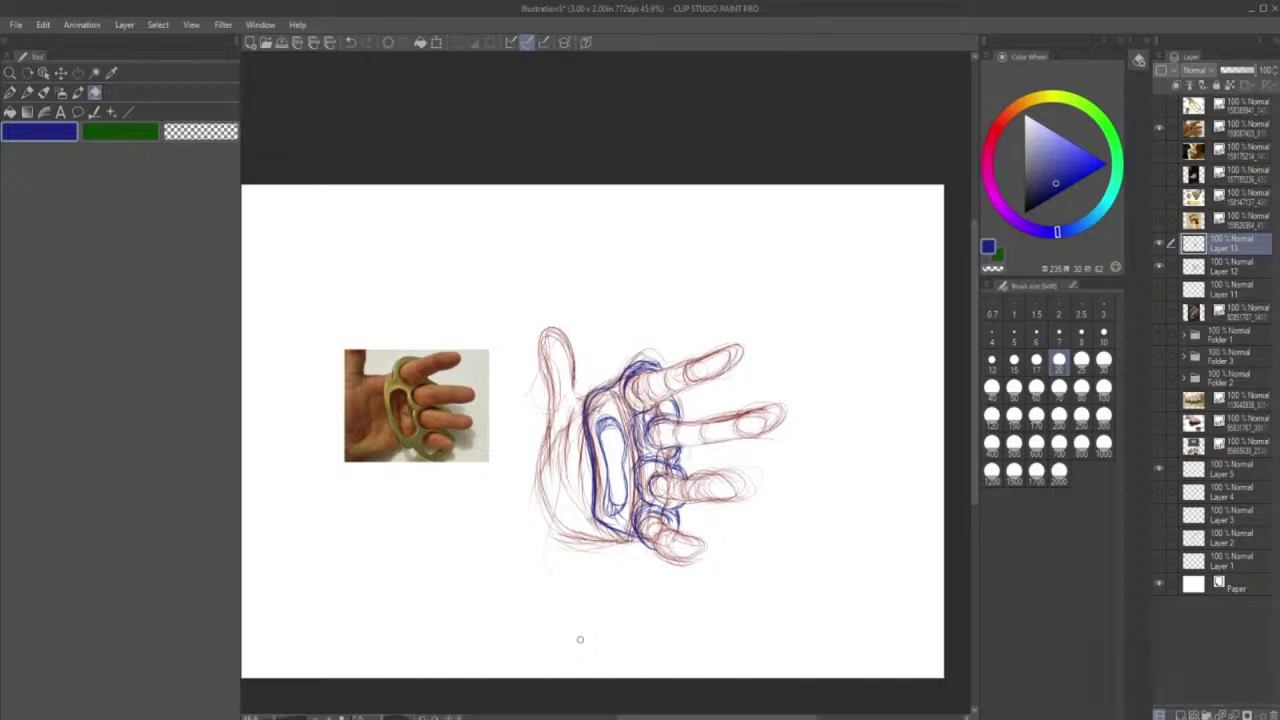
left_click(1081, 391)
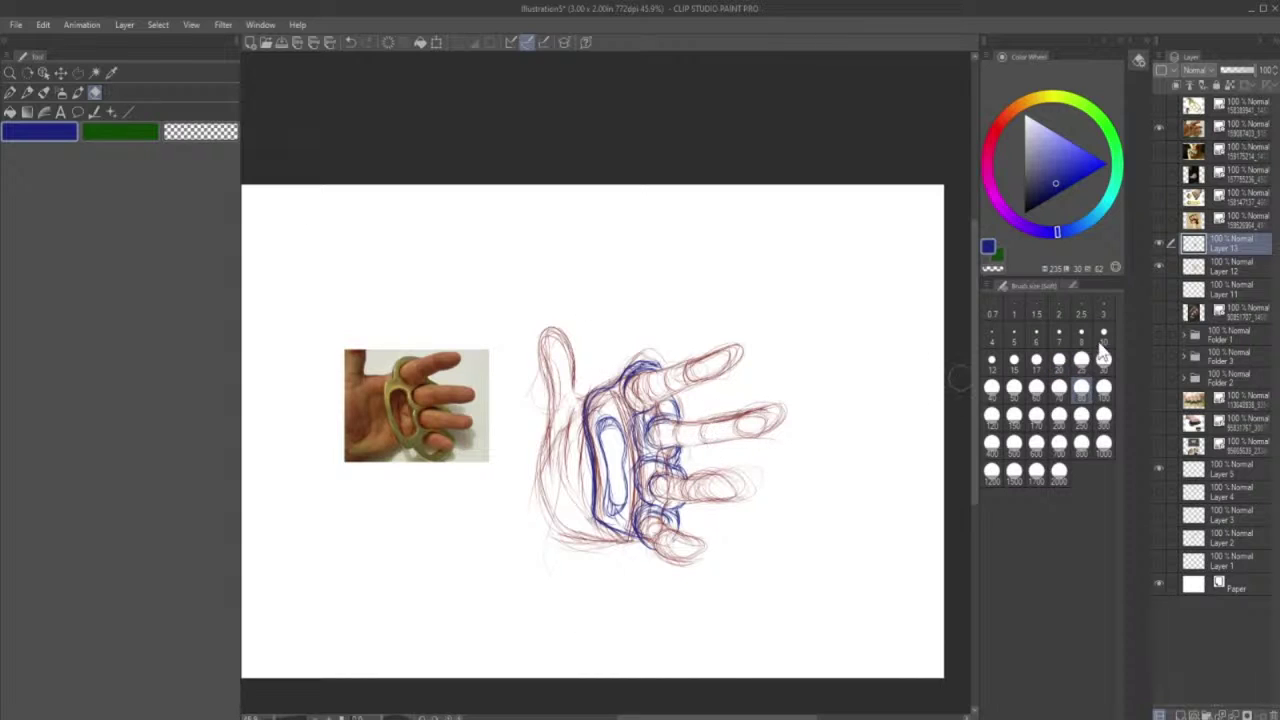
left_click(1222, 268)
left_click(1000, 123)
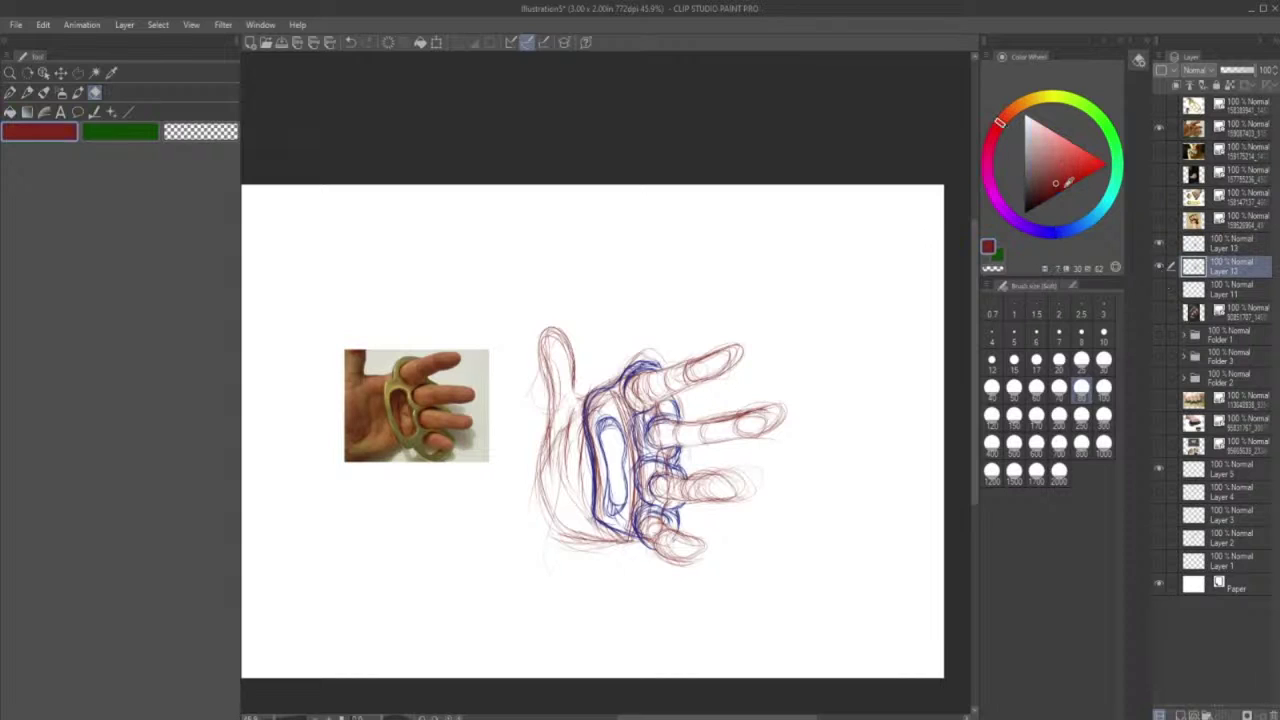
left_click(1065, 185)
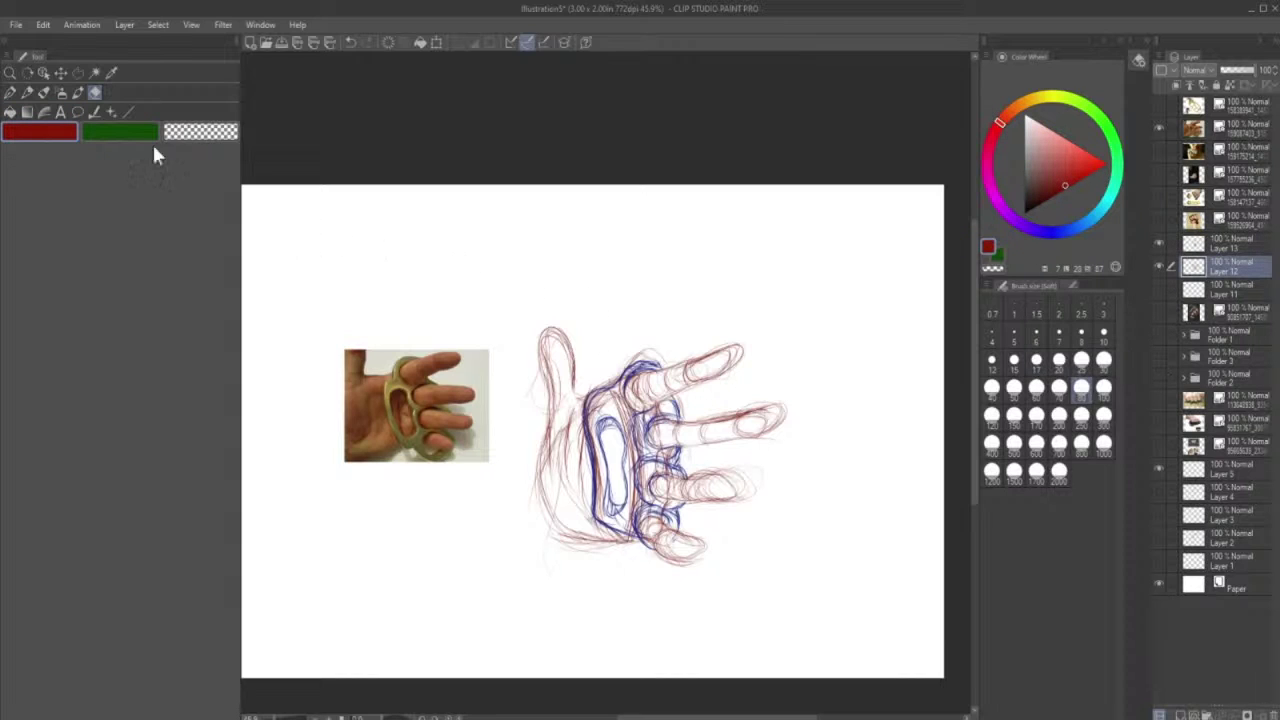
- Try to erase the extended middle finger and redraw it shorter in red pencil, undoing the trial strokes
mouse_move(730, 410)
left_mouse_down()
mouse_move(710, 451)
mouse_move(790, 400)
left_mouse_up()
key("p")
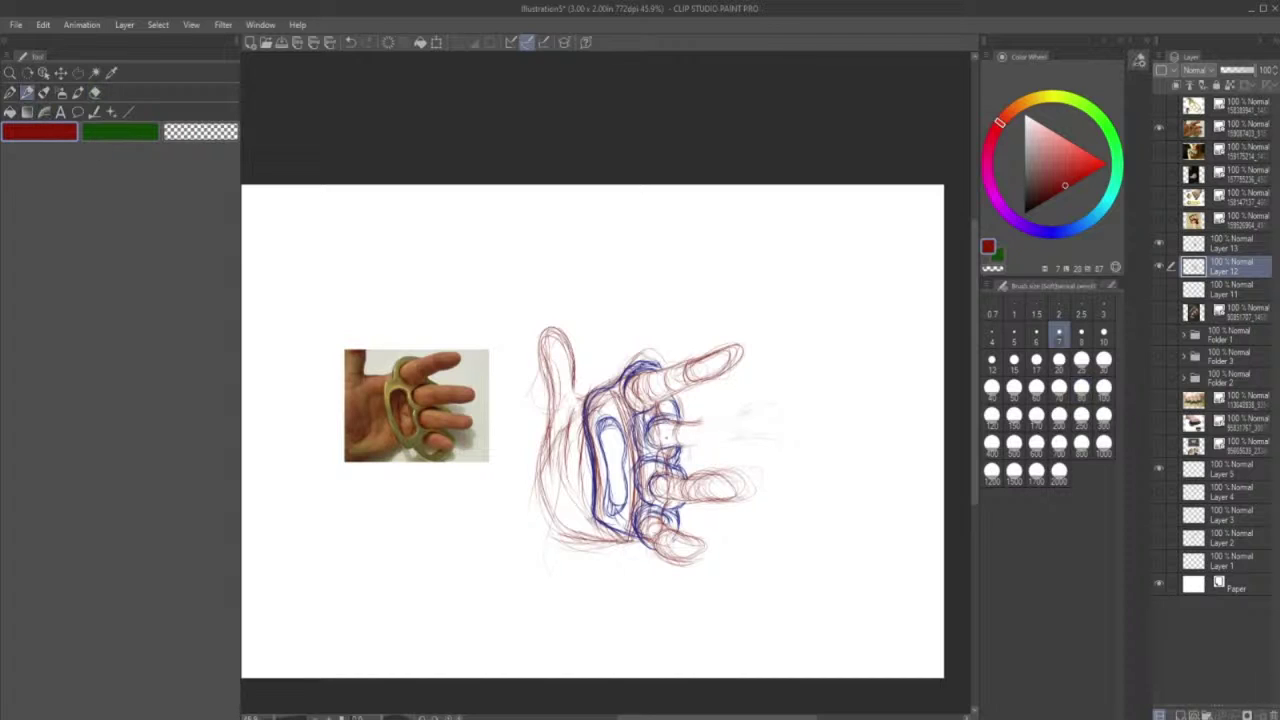
mouse_move(660, 452)
left_mouse_down()
mouse_move(700, 424)
mouse_move(694, 446)
mouse_move(672, 434)
mouse_move(694, 424)
left_mouse_up()
key("ctrl+z")
left_click(350, 42)
left_click(350, 42)
key("ctrl+y")
left_click_drag(697, 424, 648, 490)
mouse_move(676, 445)
left_mouse_down()
mouse_move(697, 430)
mouse_move(681, 465)
left_mouse_up()
left_click(349, 44)
left_click(349, 44)
left_click(345, 44)
- Try drawing the middle finger as a short, rounded, foreshortened tip in front of its ring in red pencil
left_click_drag(676, 436, 640, 452)
mouse_move(690, 428)
left_mouse_down()
mouse_move(682, 446)
mouse_move(650, 430)
left_mouse_up()
left_click_drag(698, 424, 672, 447)
left_click_drag(702, 424, 644, 448)
left_click_drag(692, 426, 658, 446)
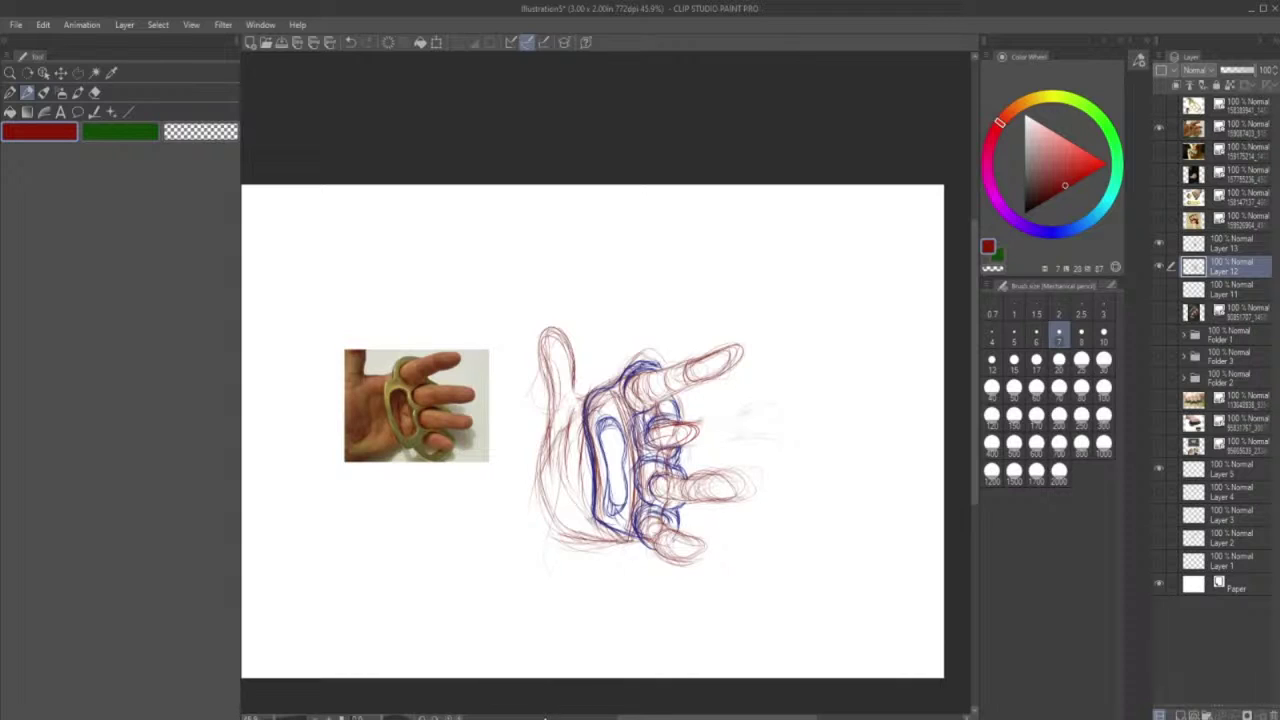
- Try to shorten the ring finger with the pencil and eraser, and undo the changes to both fingers
mouse_move(704, 474)
left_mouse_down()
mouse_move(656, 494)
mouse_move(690, 496)
mouse_move(684, 508)
left_mouse_up()
left_click(95, 92)
mouse_move(718, 466)
left_mouse_down()
mouse_move(729, 523)
mouse_move(723, 454)
mouse_move(741, 518)
mouse_move(719, 447)
left_mouse_up()
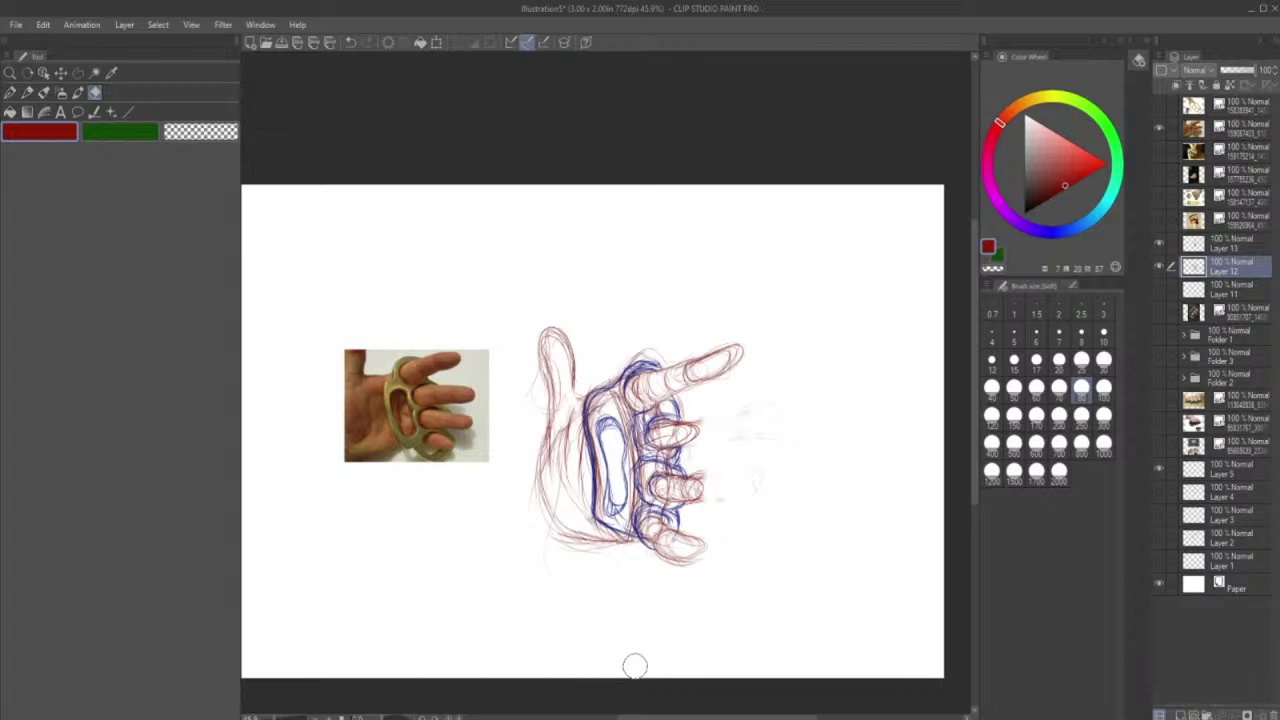
left_click(349, 40)
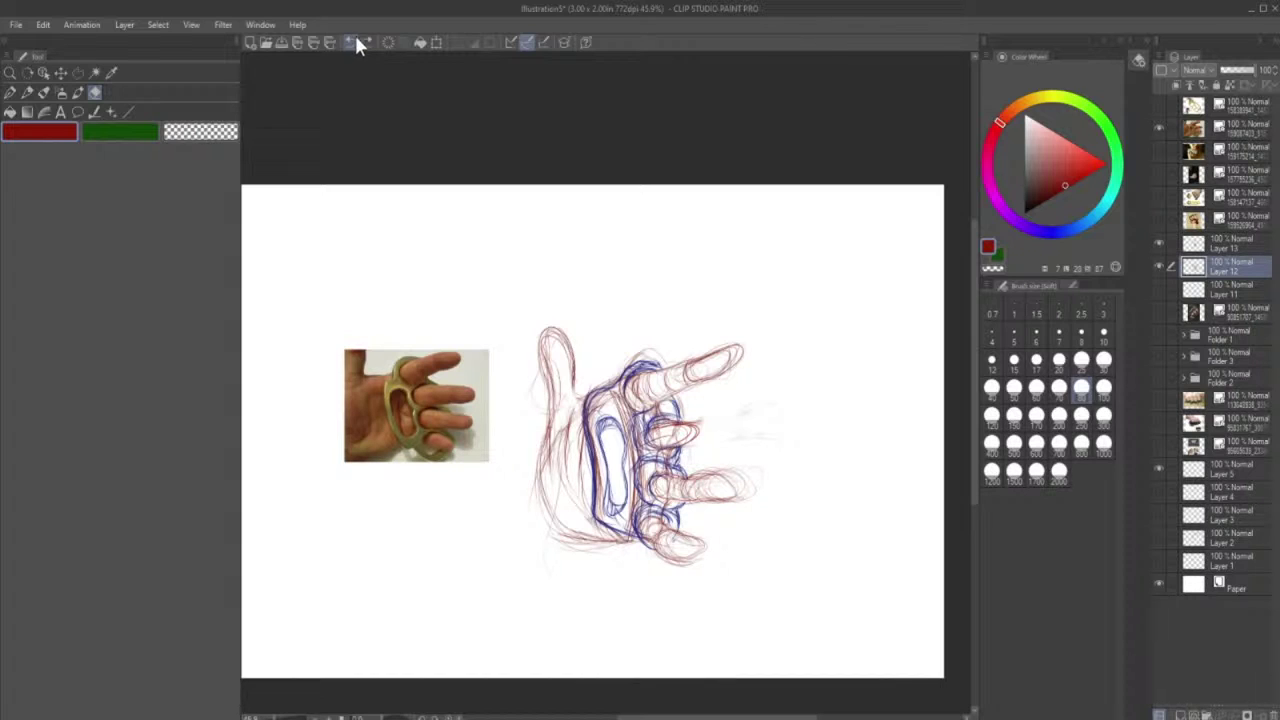
left_click(352, 40)
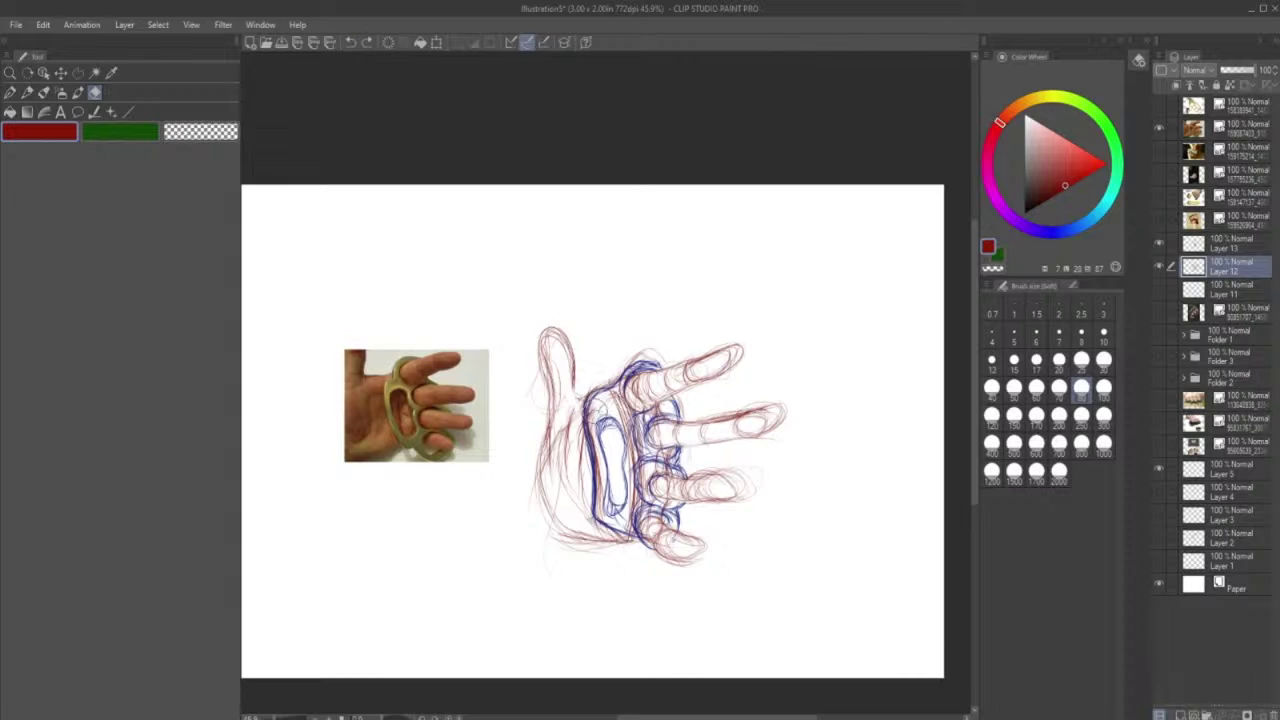
- Erase the red hand lines inside the knuckles' grip and rings, and return to Layer 13 with the eraser at size 10
mouse_move(592, 430)
left_mouse_down()
mouse_move(605, 471)
mouse_move(613, 393)
mouse_move(613, 516)
left_mouse_up()
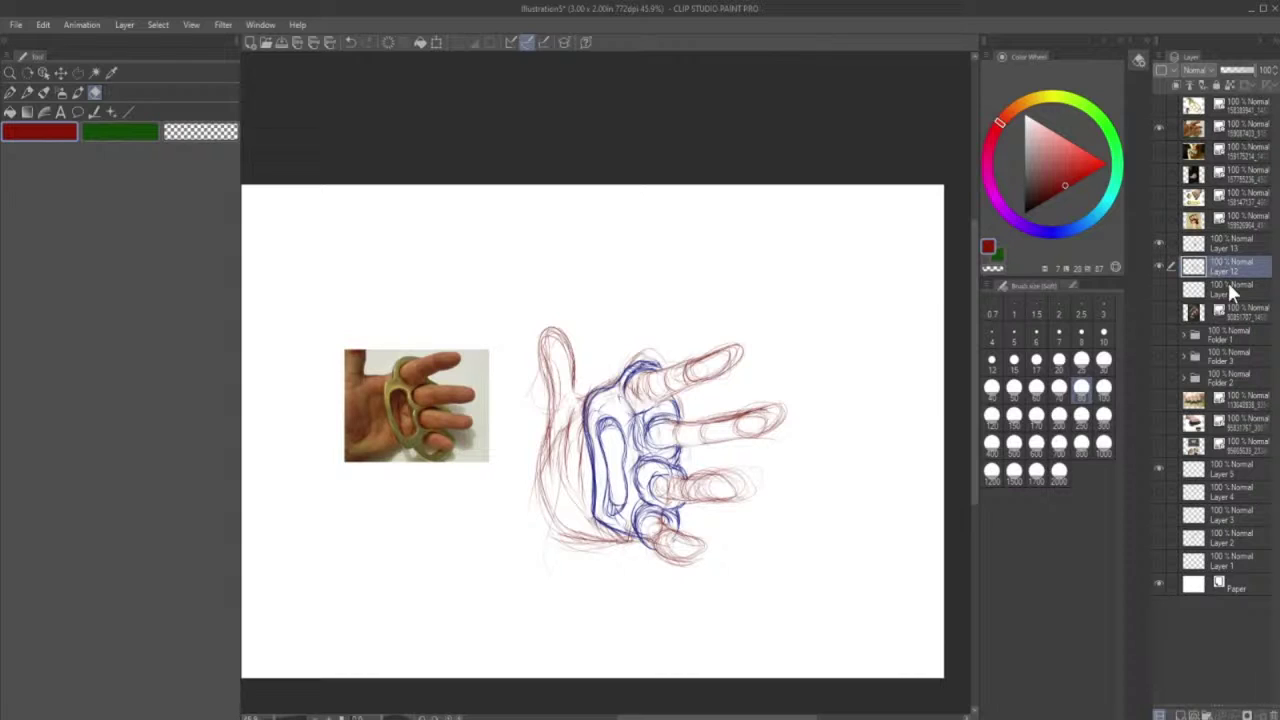
left_click(1220, 243)
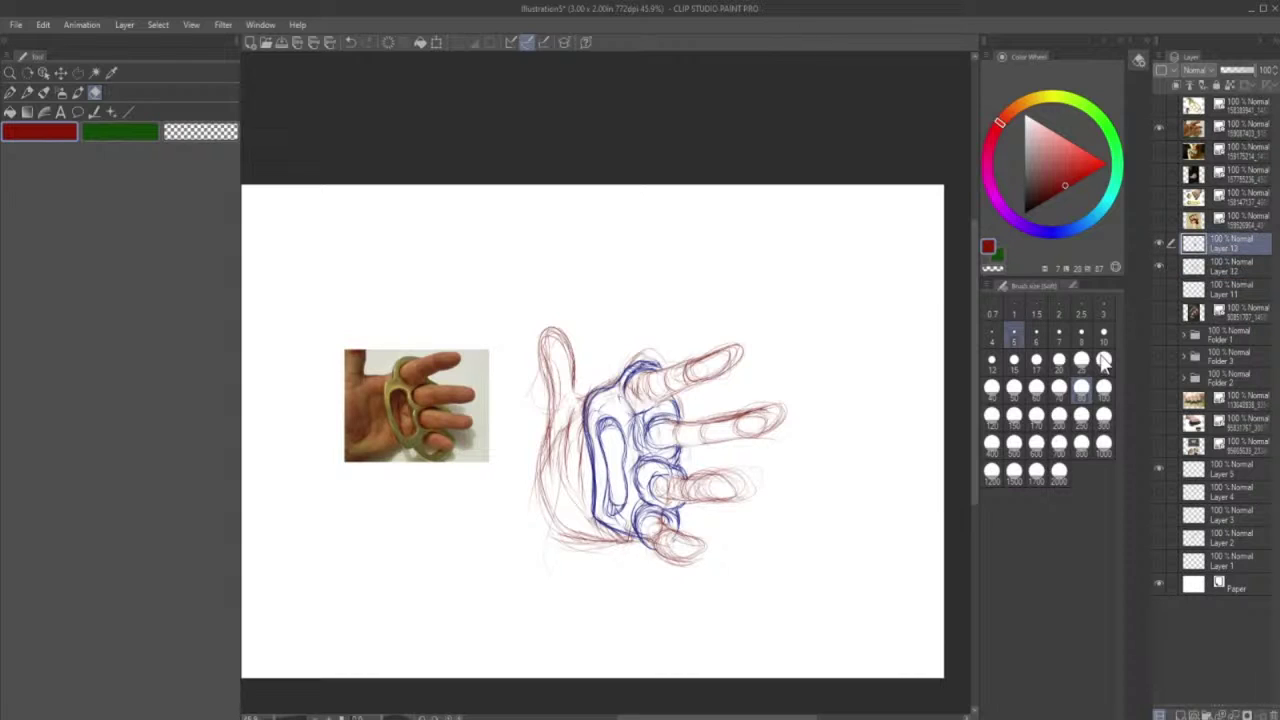
left_click(1104, 336)
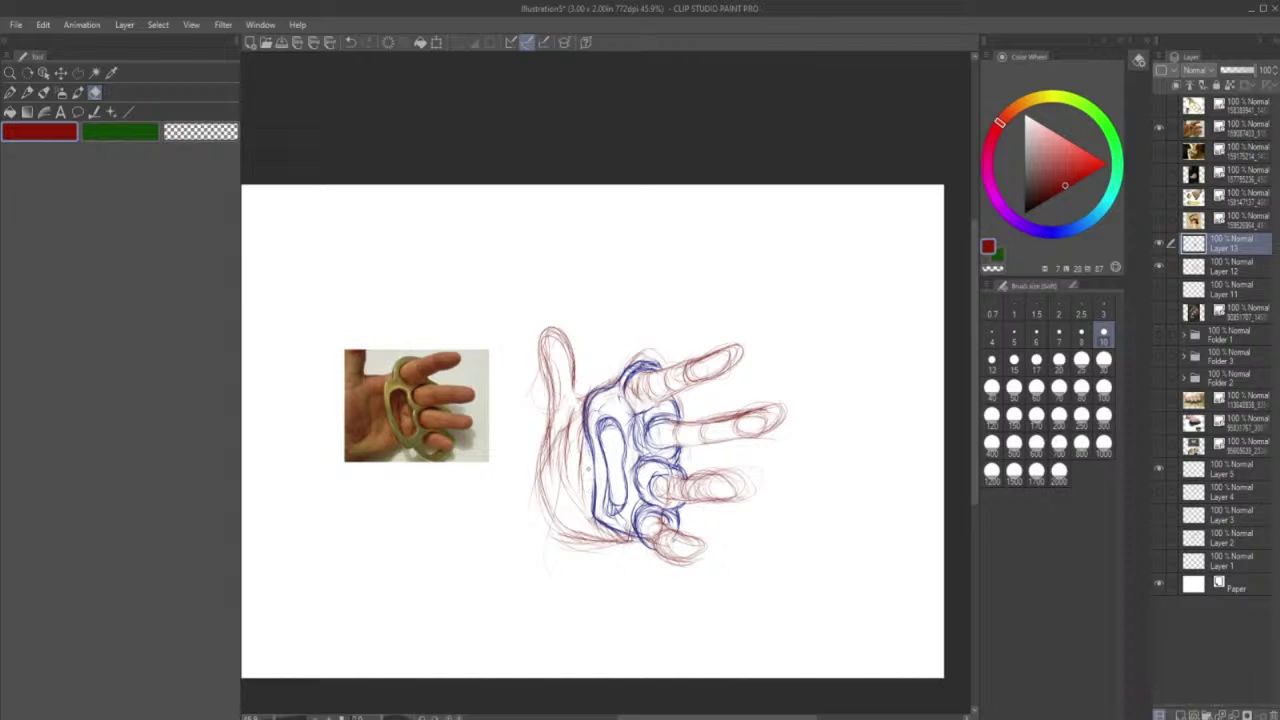
- Redraw the grip's palm-side outer edge with the pencil in a lighter blue
left_click(28, 90)
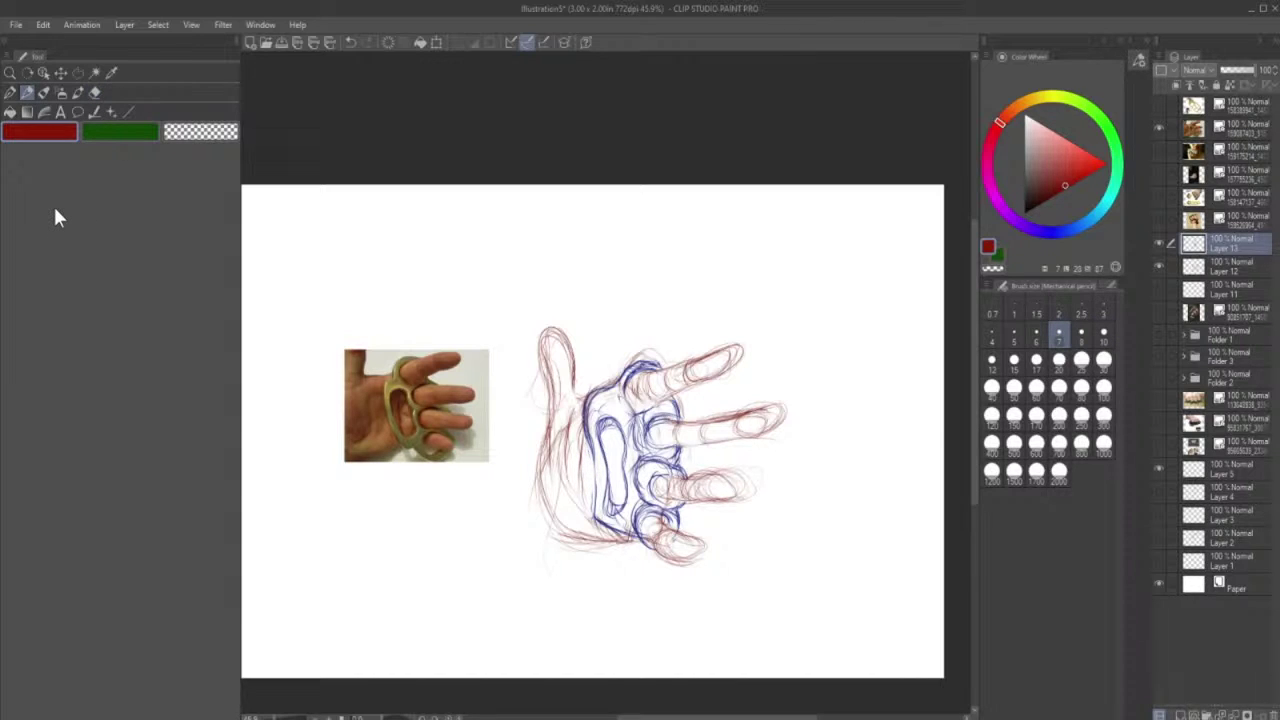
left_click(1077, 224)
mouse_move(594, 448)
left_mouse_down()
mouse_move(596, 518)
mouse_move(595, 504)
left_mouse_up()
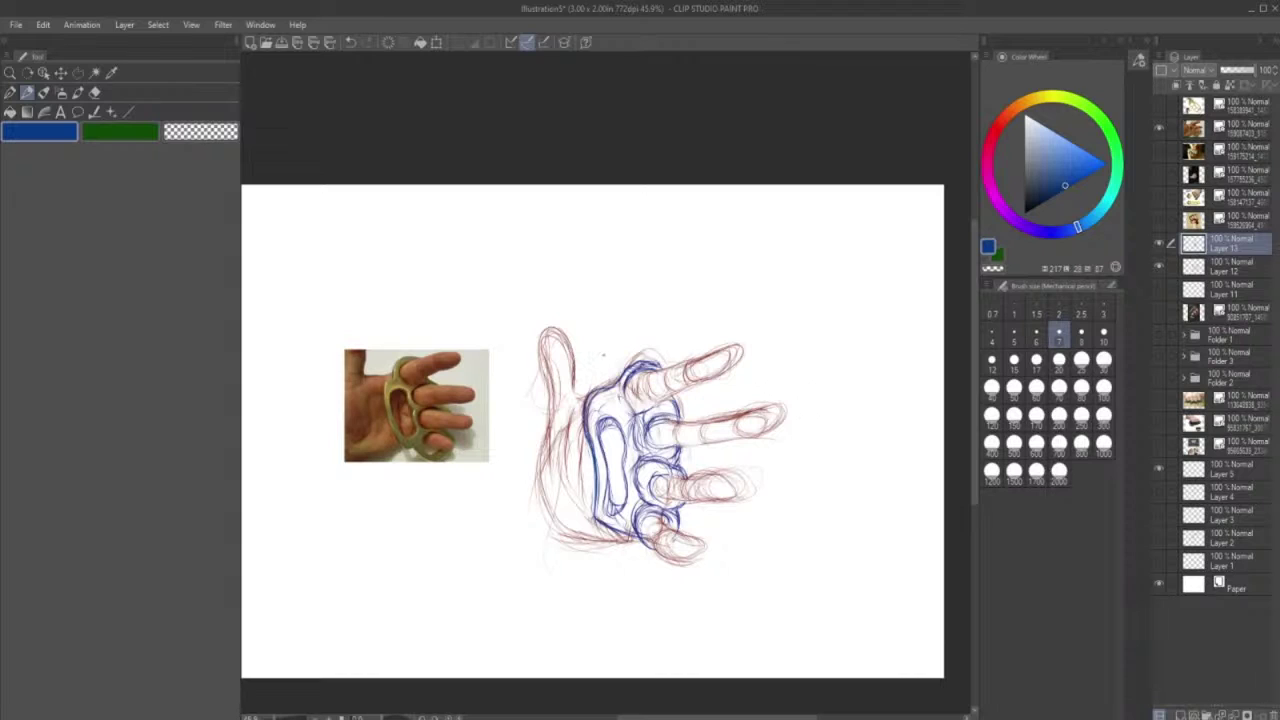
- Try drawing blue envelope lines around the hand sketch and the reference photo, and undo them
mouse_move(533, 518)
left_mouse_down()
mouse_move(533, 360)
mouse_move(708, 340)
mouse_move(771, 424)
mouse_move(706, 553)
mouse_move(546, 520)
left_mouse_up()
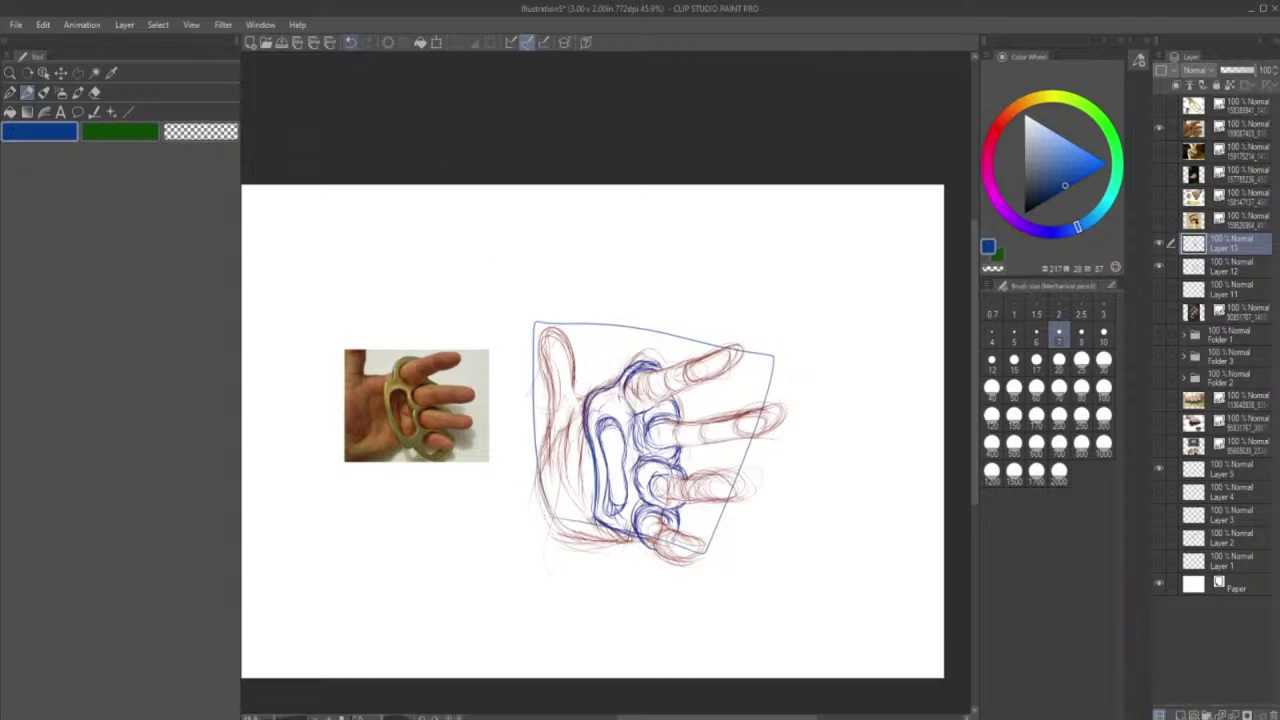
left_click(350, 42)
left_click_drag(346, 346, 450, 345)
left_click_drag(321, 458, 346, 455)
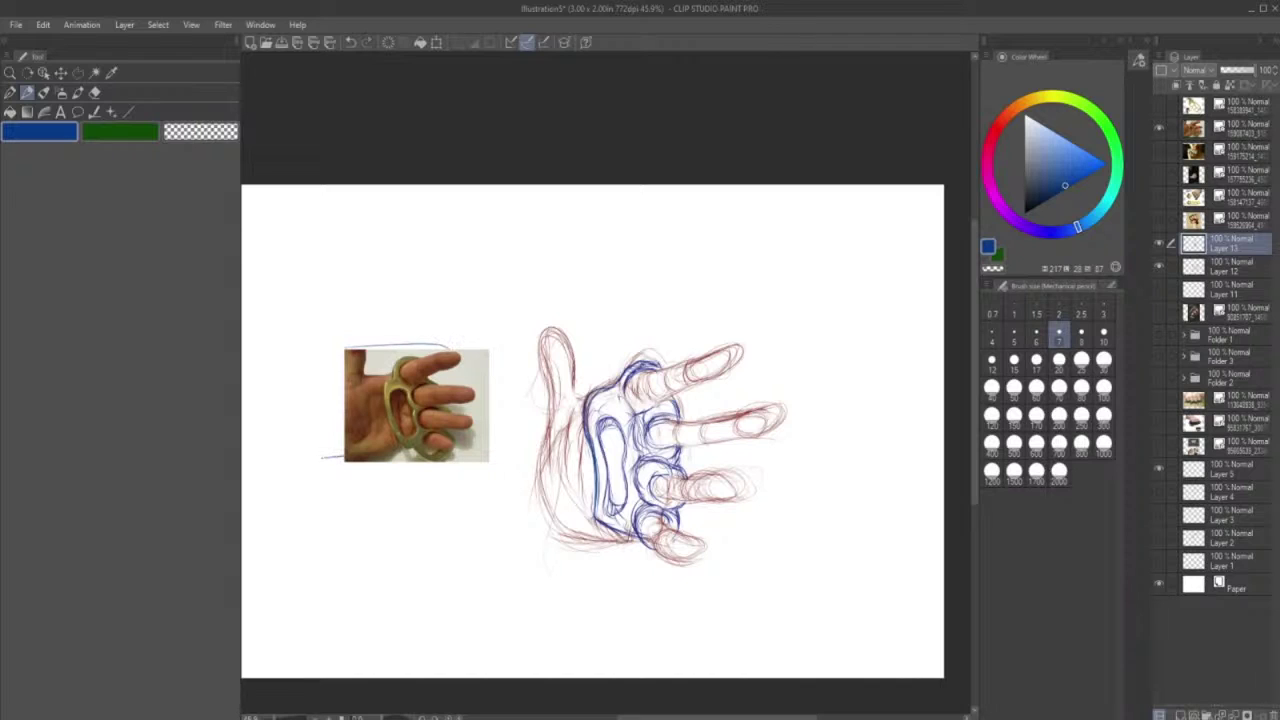
double_click(350, 42)
left_click_drag(530, 502, 519, 532)
left_click(351, 42)
left_click(351, 42)
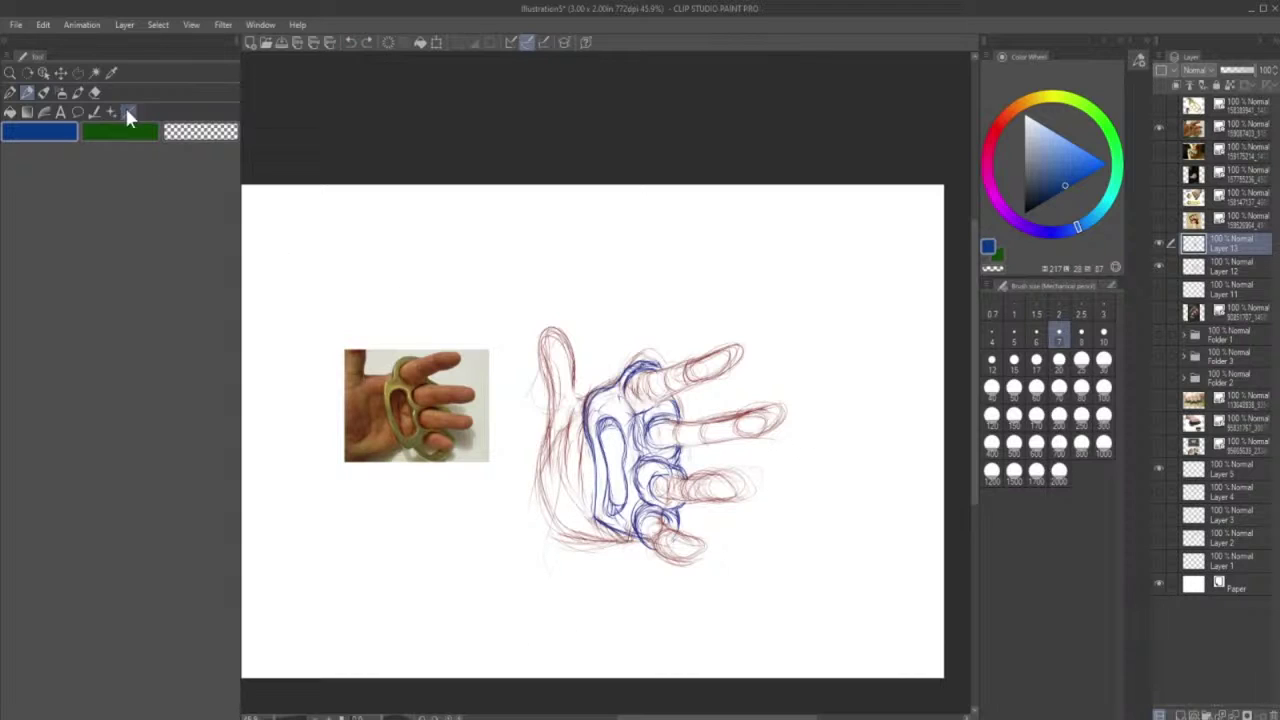
- Erase the extended index finger on Layer 12 with the Soft eraser at size 170, with red as the drawing colour
key("e")
left_click(997, 127)
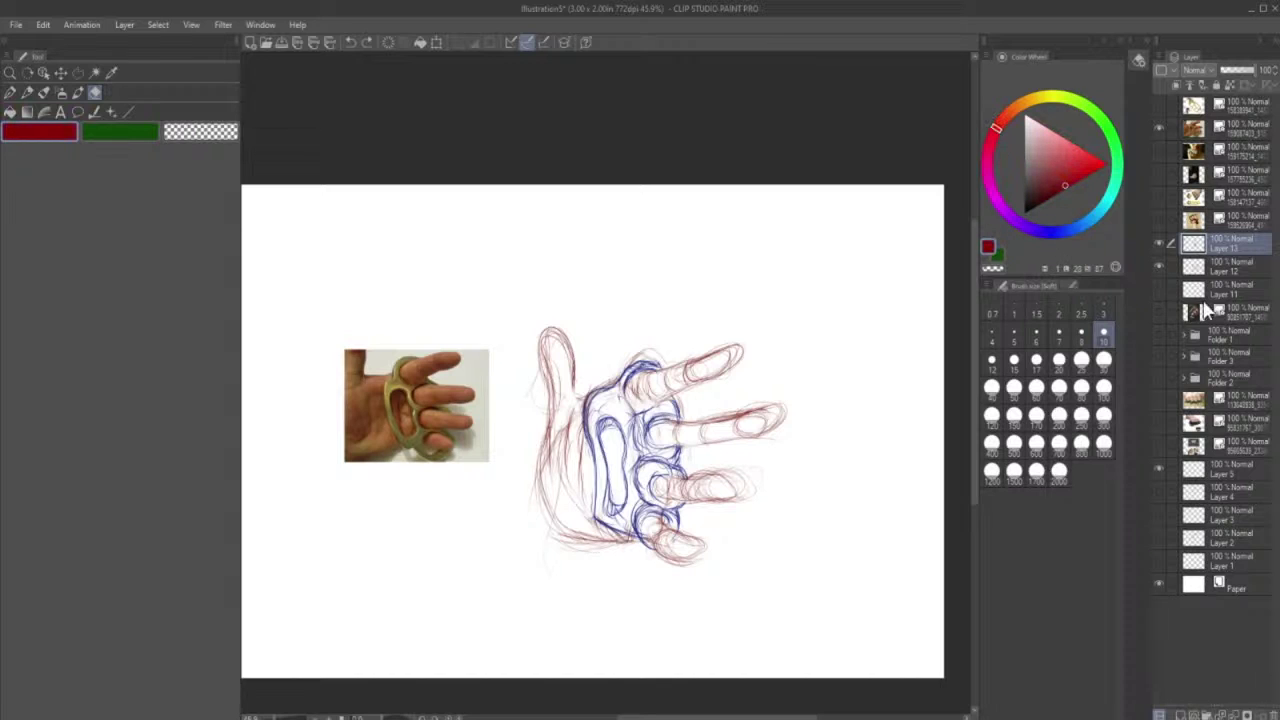
left_click(1218, 264)
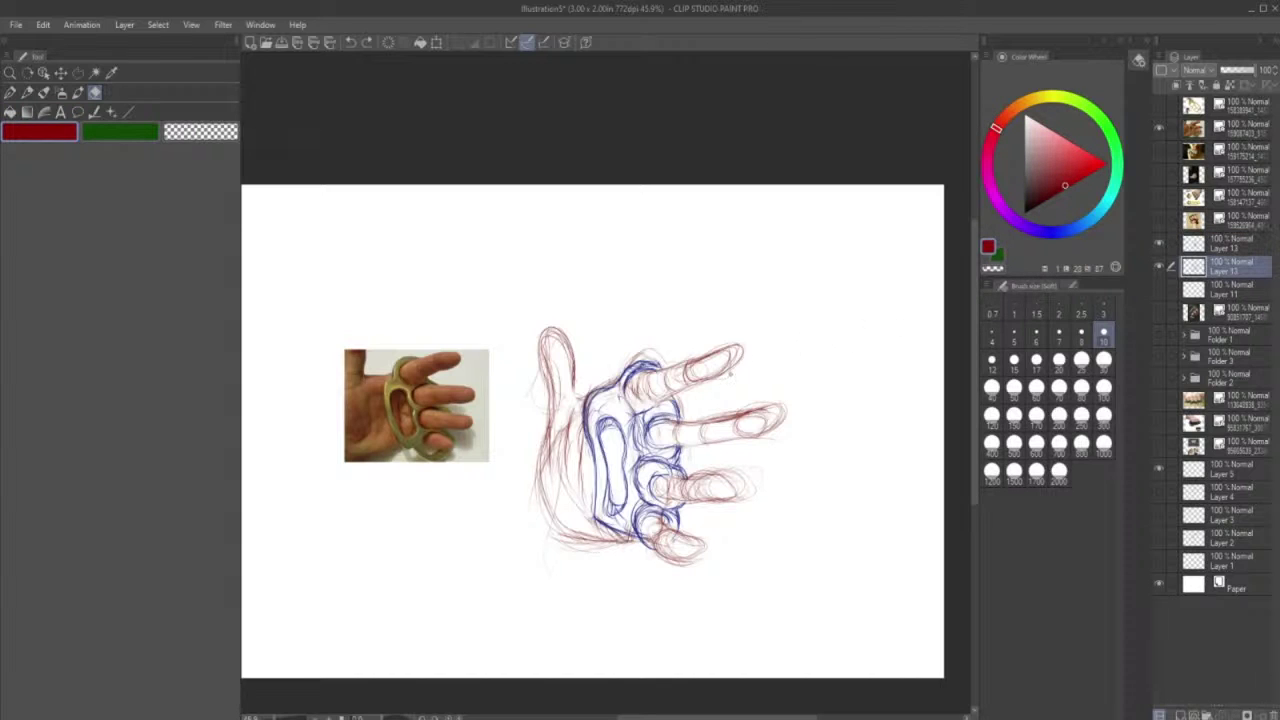
left_click(1035, 416)
mouse_move(706, 362)
left_mouse_down()
mouse_move(750, 369)
mouse_move(675, 377)
left_mouse_up()
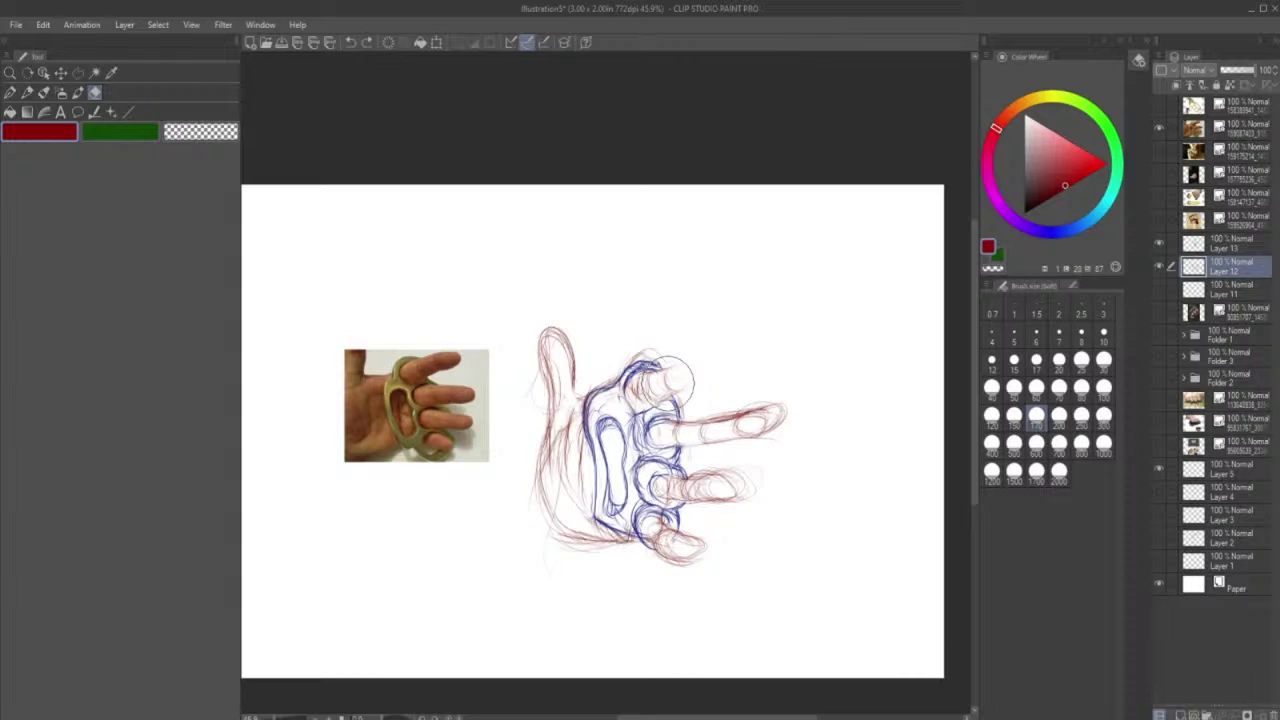
- Redraw the index finger in red pencil as a short foreshortened form with a rounded tip coming through its ring
key("p")
mouse_move(656, 384)
left_mouse_down()
mouse_move(690, 358)
mouse_move(668, 392)
left_mouse_up()
mouse_move(700, 350)
left_mouse_down()
mouse_move(662, 392)
mouse_move(674, 384)
left_mouse_up()
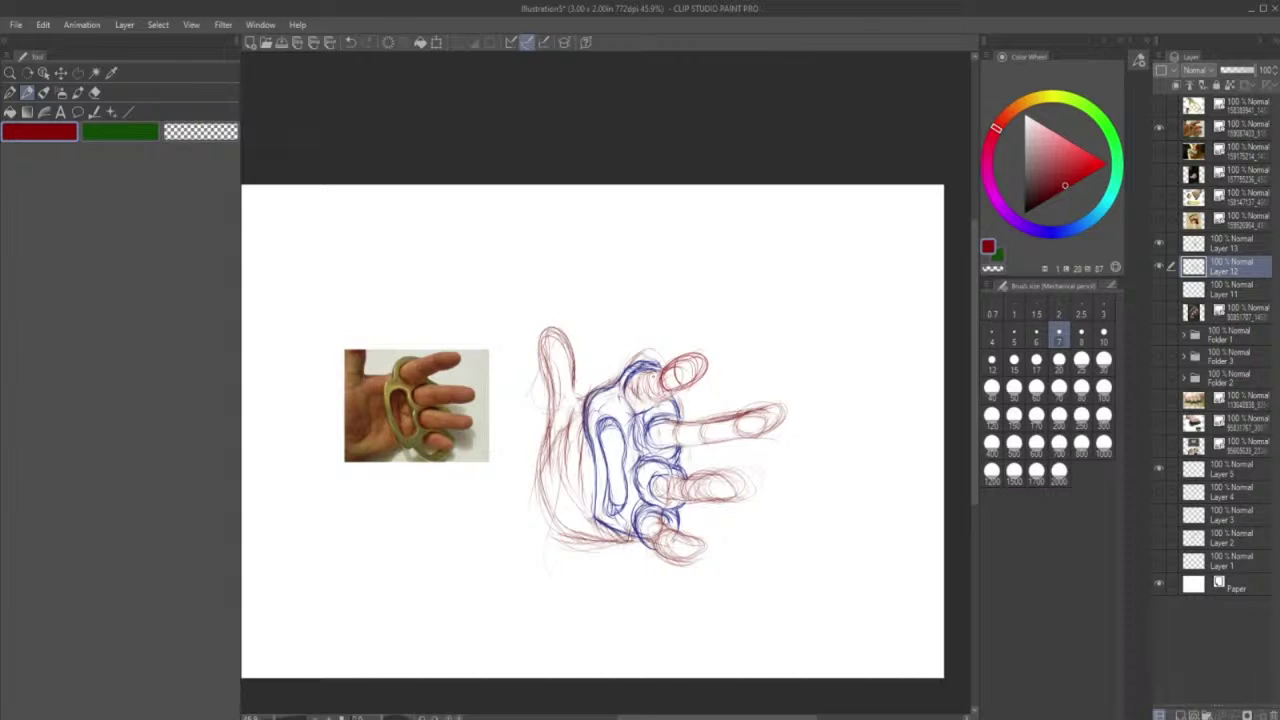
left_click_drag(638, 376, 645, 403)
- Erase the long middle finger and redraw it shorter in red pencil, with a rounded tip and a curved base inside its ring
left_click(96, 92)
mouse_move(765, 418)
left_mouse_down()
mouse_move(757, 444)
mouse_move(760, 391)
mouse_move(711, 455)
mouse_move(691, 433)
left_mouse_up()
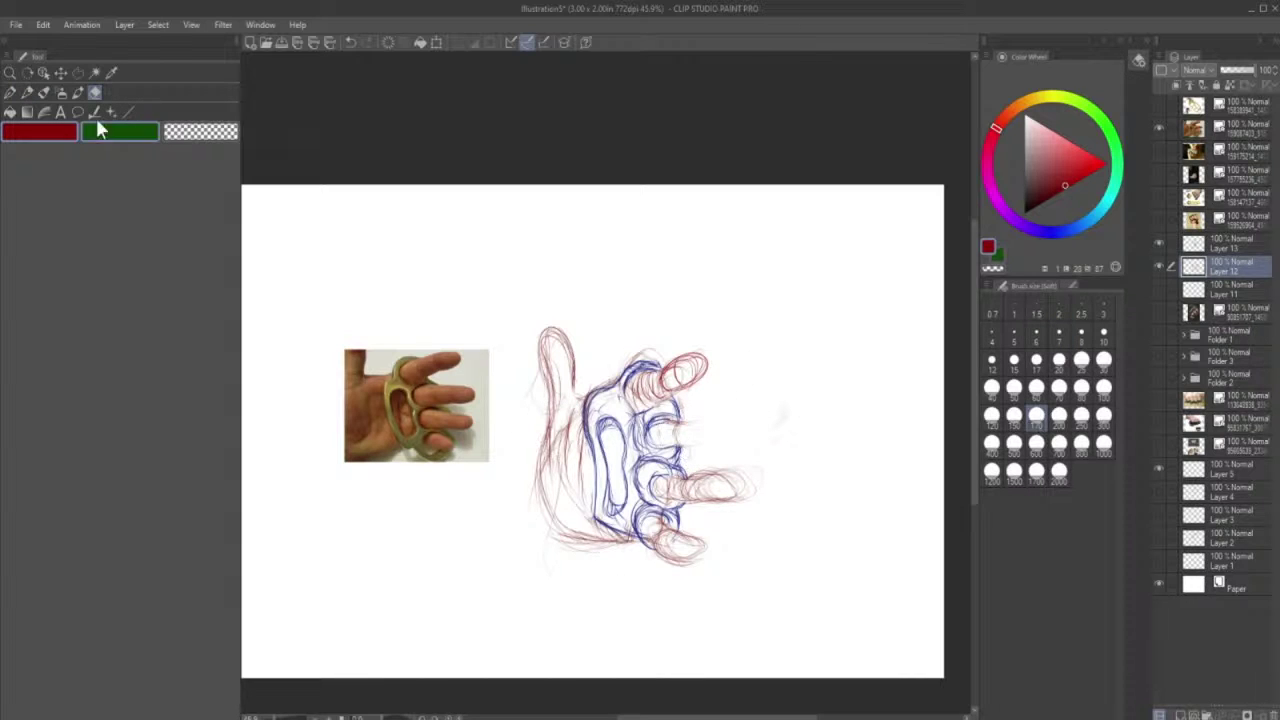
key("p")
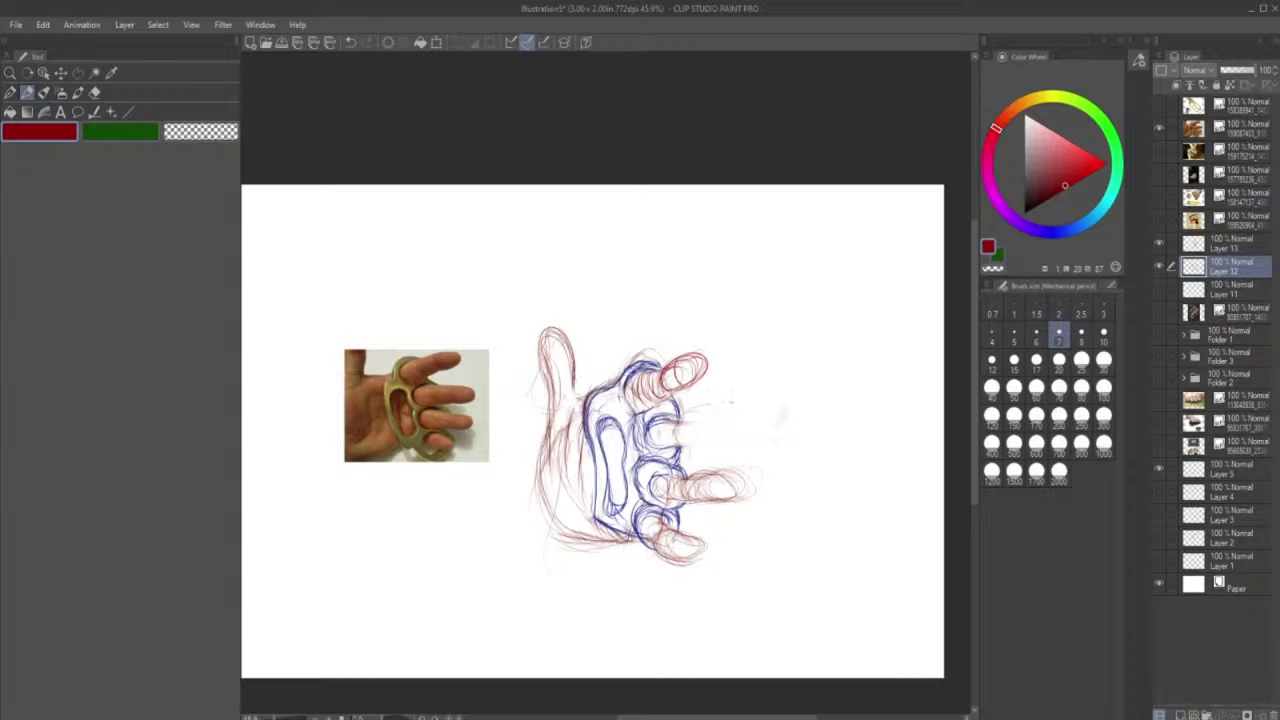
left_click_drag(736, 404, 690, 446)
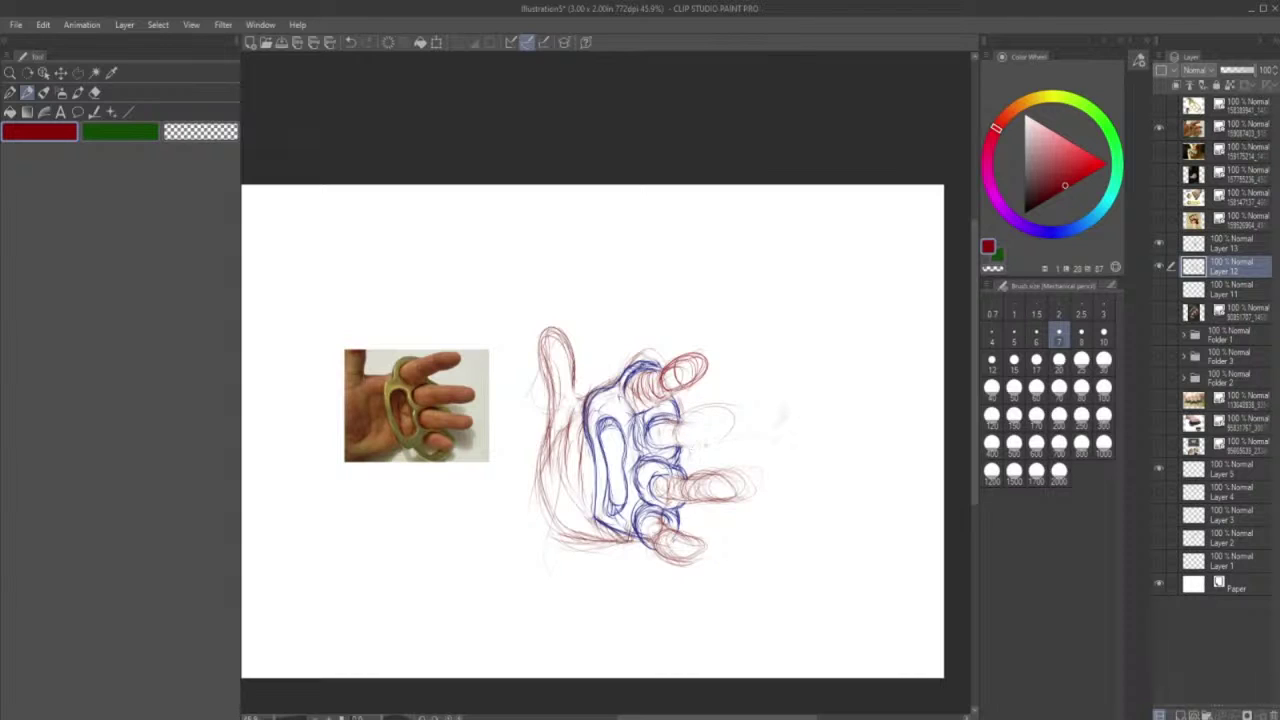
left_click_drag(683, 415, 728, 404)
mouse_move(740, 417)
left_mouse_down()
mouse_move(705, 444)
mouse_move(740, 432)
mouse_move(660, 447)
mouse_move(653, 423)
left_mouse_up()
mouse_move(650, 427)
left_mouse_down()
mouse_move(664, 447)
mouse_move(734, 409)
left_mouse_up()
left_click_drag(684, 442, 720, 436)
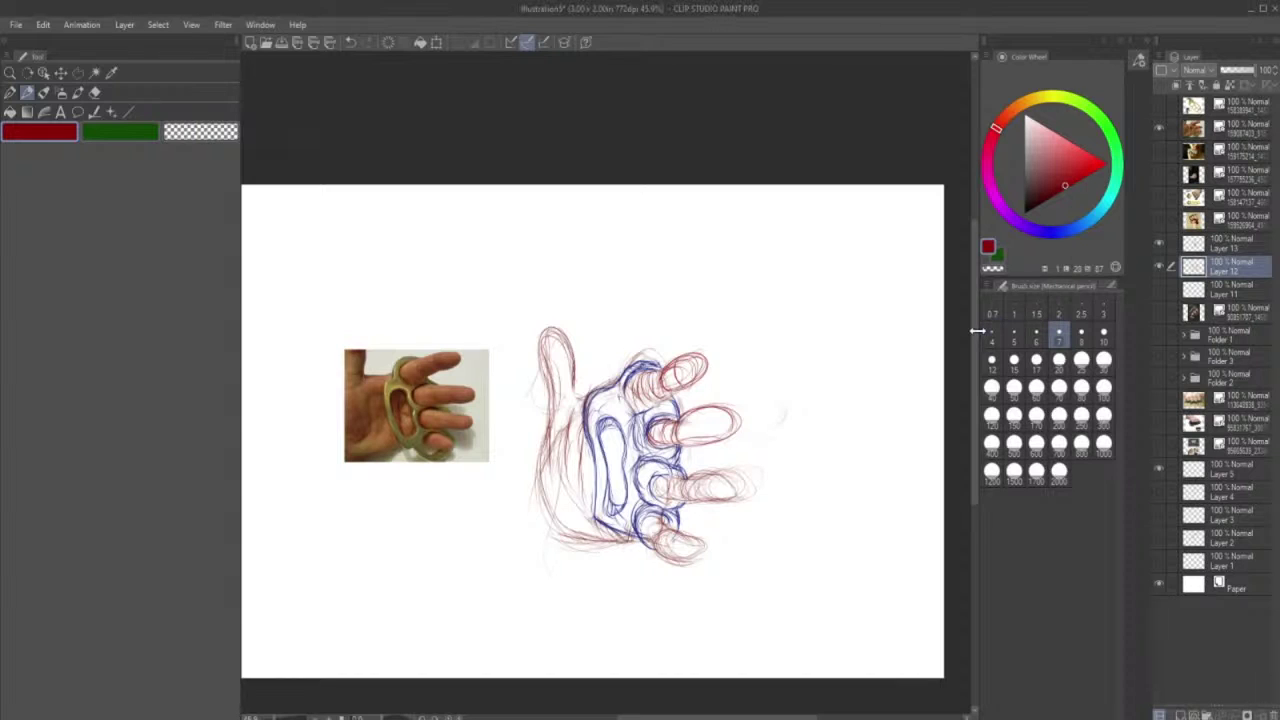
- Lighten the index finger's tip with the Soft eraser and redraw its contours in red pencil
key("e")
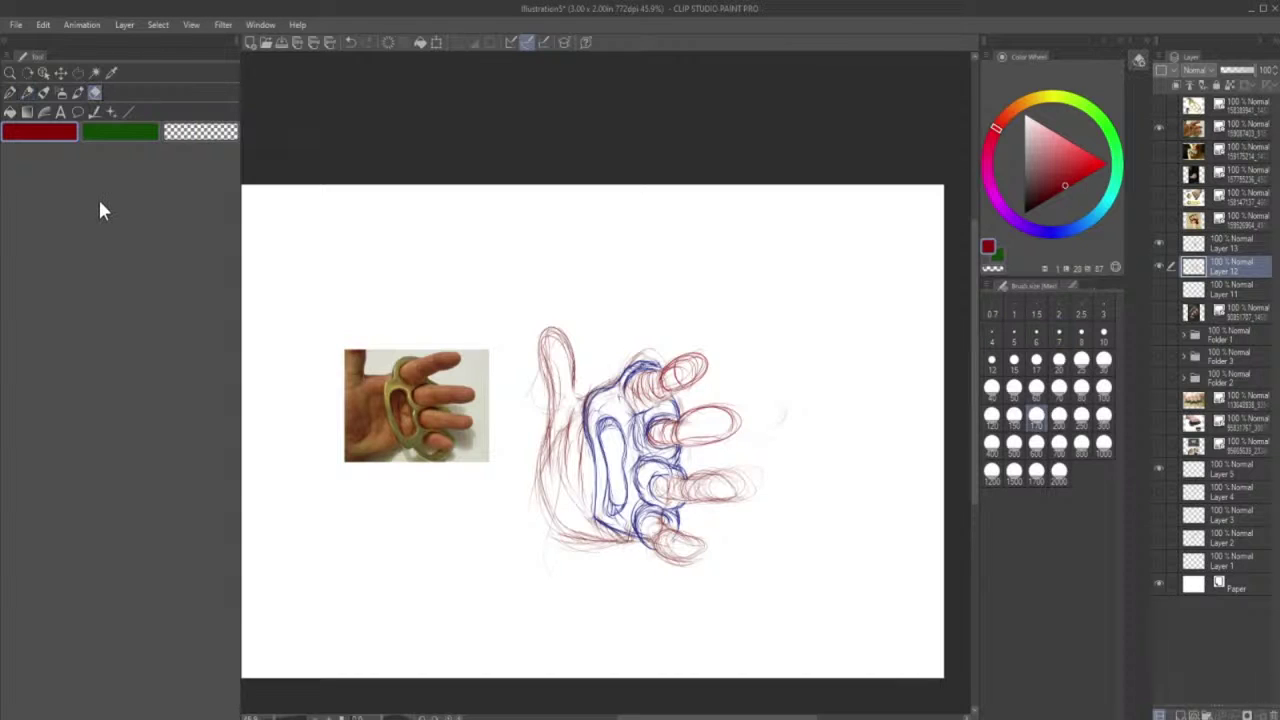
mouse_move(686, 362)
left_mouse_down()
mouse_move(656, 388)
mouse_move(682, 371)
mouse_move(634, 383)
mouse_move(631, 398)
mouse_move(645, 409)
mouse_move(687, 386)
mouse_move(646, 392)
mouse_move(656, 398)
mouse_move(658, 378)
mouse_move(700, 356)
left_mouse_up()
left_click(27, 92)
mouse_move(666, 382)
left_mouse_down()
mouse_move(710, 378)
mouse_move(700, 366)
left_mouse_up()
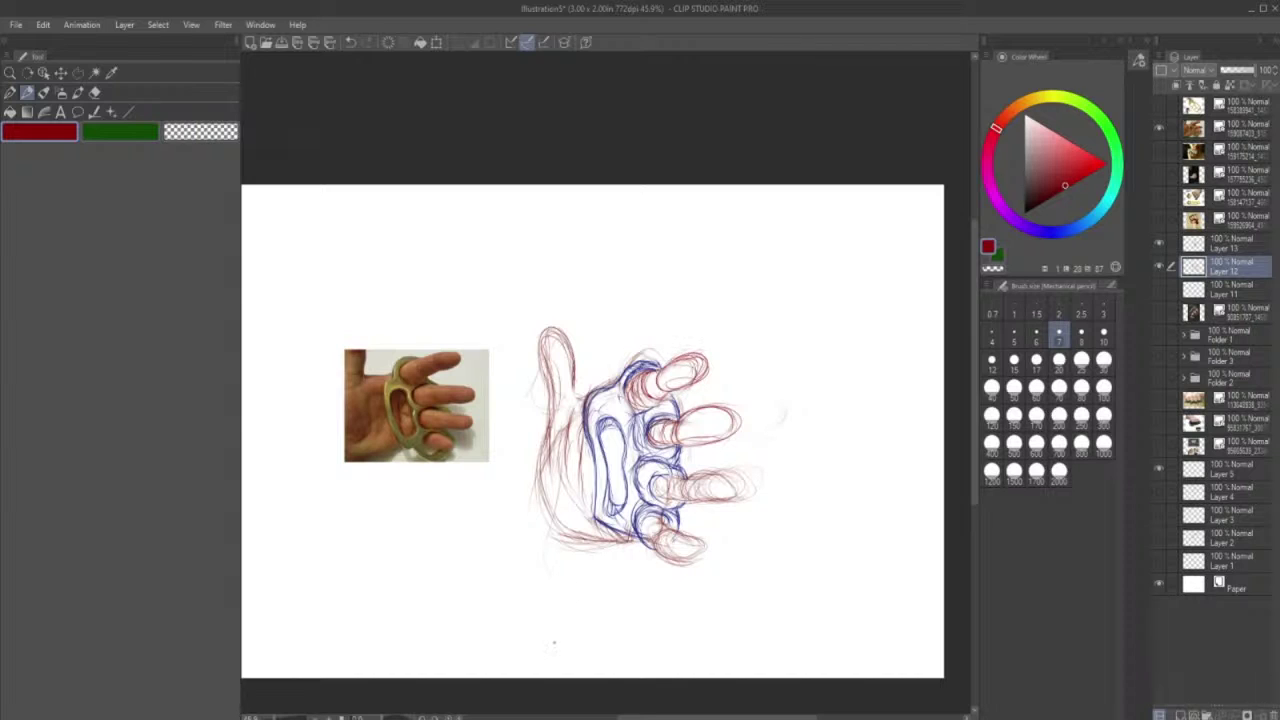
- Erase the long ring finger and redraw it shorter in red pencil, with a rounded tip and a base inside its ring
left_click(95, 92)
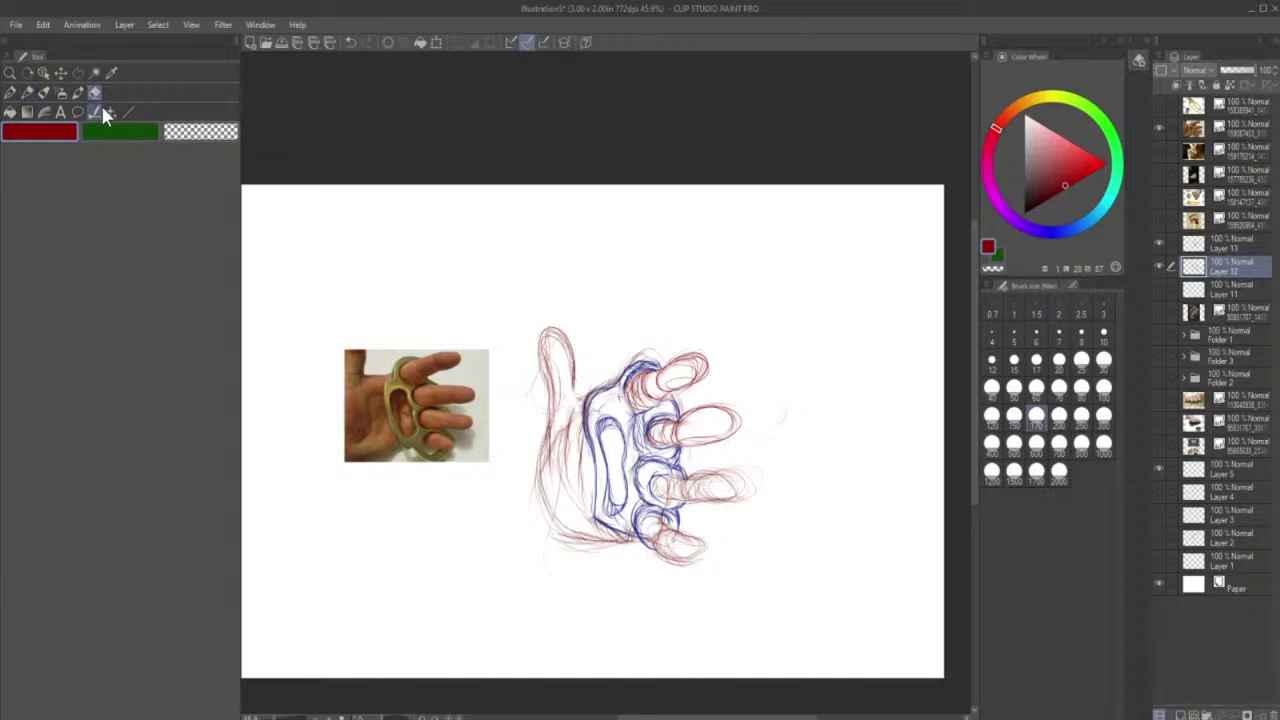
mouse_move(740, 468)
left_mouse_down()
mouse_move(708, 502)
mouse_move(705, 478)
mouse_move(747, 485)
mouse_move(705, 478)
mouse_move(692, 505)
mouse_move(709, 500)
mouse_move(724, 464)
left_mouse_up()
left_click(28, 92)
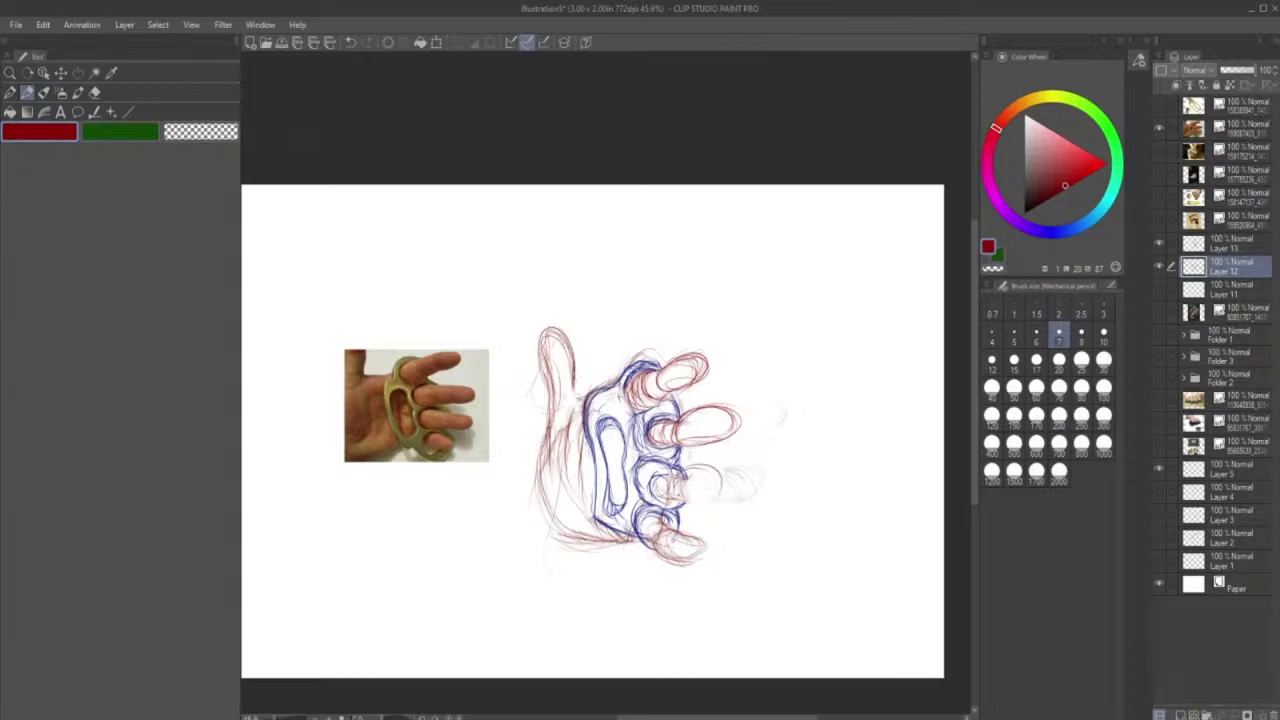
mouse_move(672, 502)
left_mouse_down()
mouse_move(682, 472)
mouse_move(704, 490)
mouse_move(702, 464)
mouse_move(656, 492)
mouse_move(668, 503)
mouse_move(658, 492)
left_mouse_up()
mouse_move(658, 480)
left_mouse_down()
mouse_move(679, 504)
mouse_move(670, 474)
mouse_move(688, 434)
left_mouse_up()
left_click_drag(694, 498, 713, 495)
- Reinforce the little finger's contour and its base inside the ring in red pencil
mouse_move(691, 500)
left_mouse_down()
mouse_move(709, 498)
mouse_move(695, 541)
left_mouse_up()
mouse_move(663, 529)
left_mouse_down()
mouse_move(679, 539)
mouse_move(647, 539)
left_mouse_up()
mouse_move(645, 524)
left_mouse_down()
mouse_move(670, 516)
mouse_move(662, 547)
left_mouse_up()
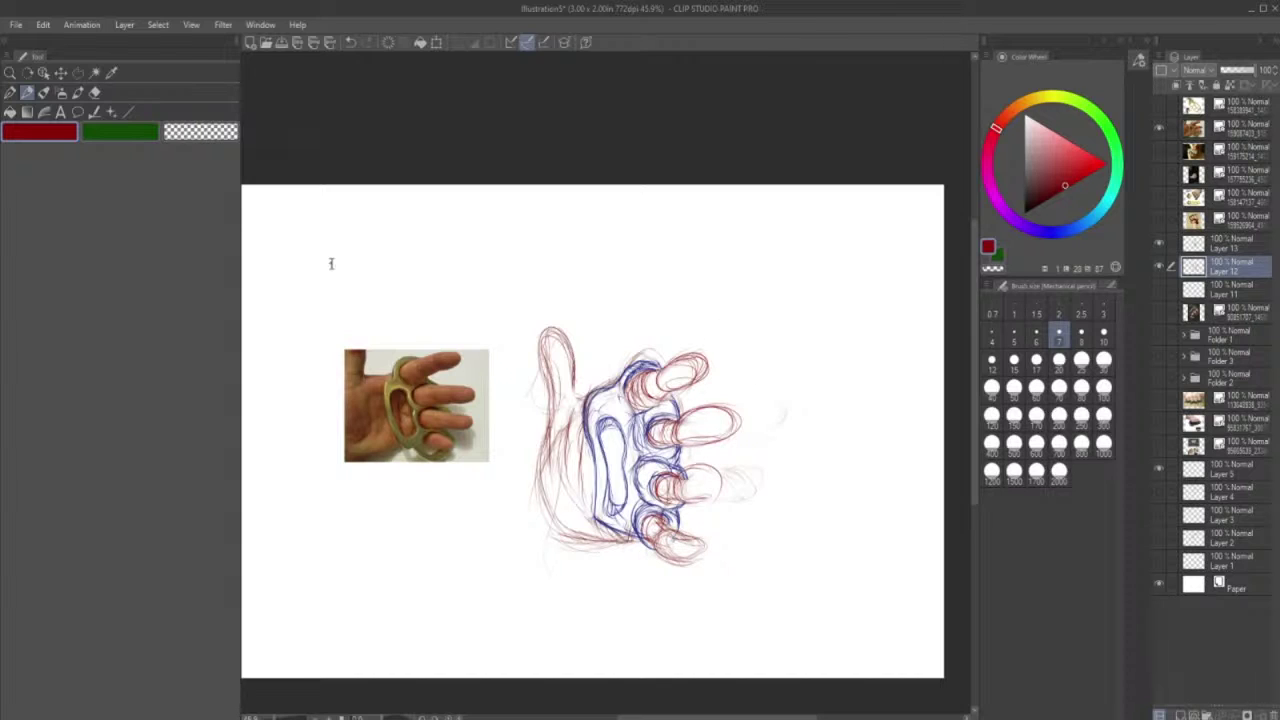
- Select the index finger freehand and transform it shorter, pulling its tip closer to the knuckle ring
left_click(79, 74)
mouse_move(709, 329)
left_mouse_down()
mouse_move(657, 358)
mouse_move(705, 389)
mouse_move(714, 330)
left_mouse_up()
left_click(739, 416)
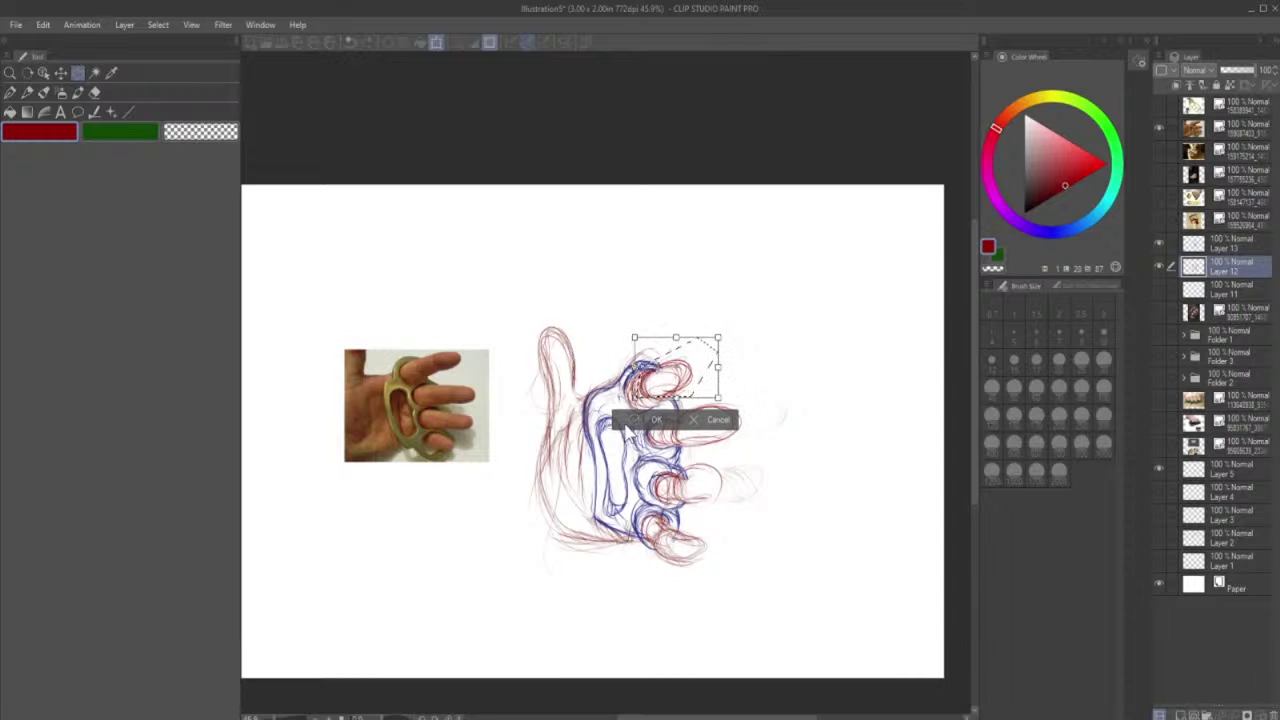
left_click(634, 421)
left_click(572, 420)
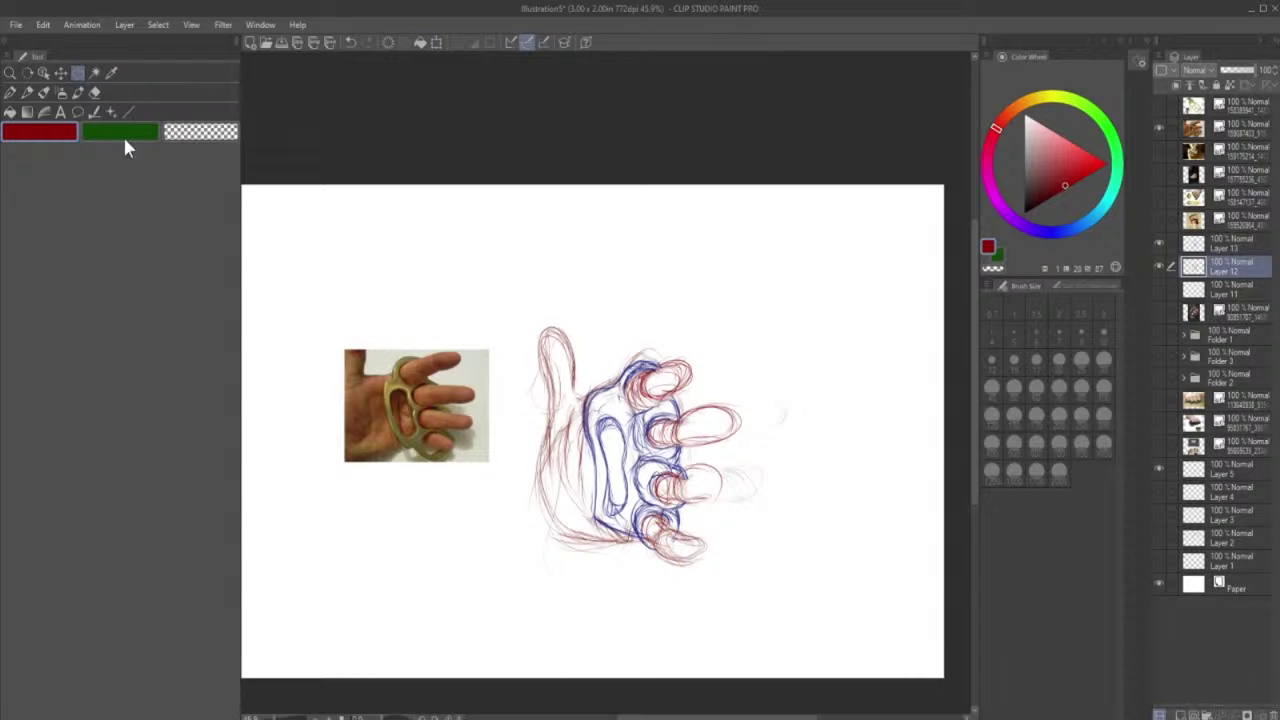
left_click(95, 92)
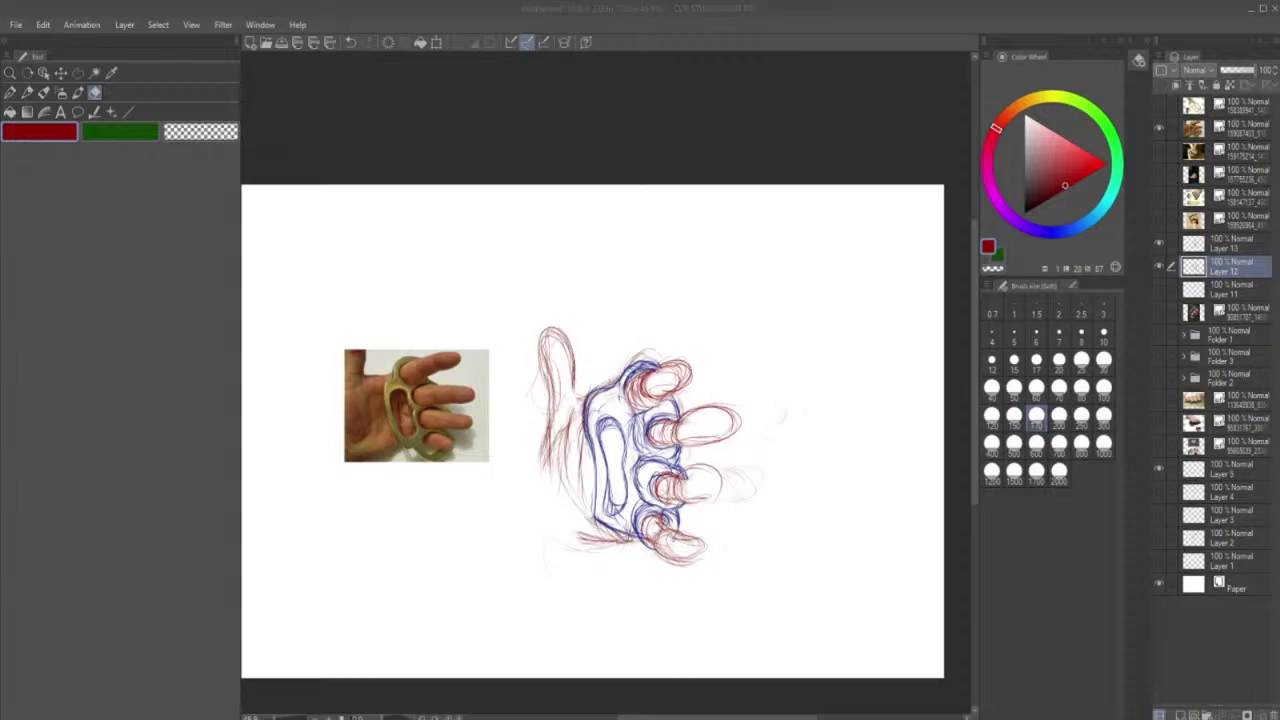
left_click(1081, 251)
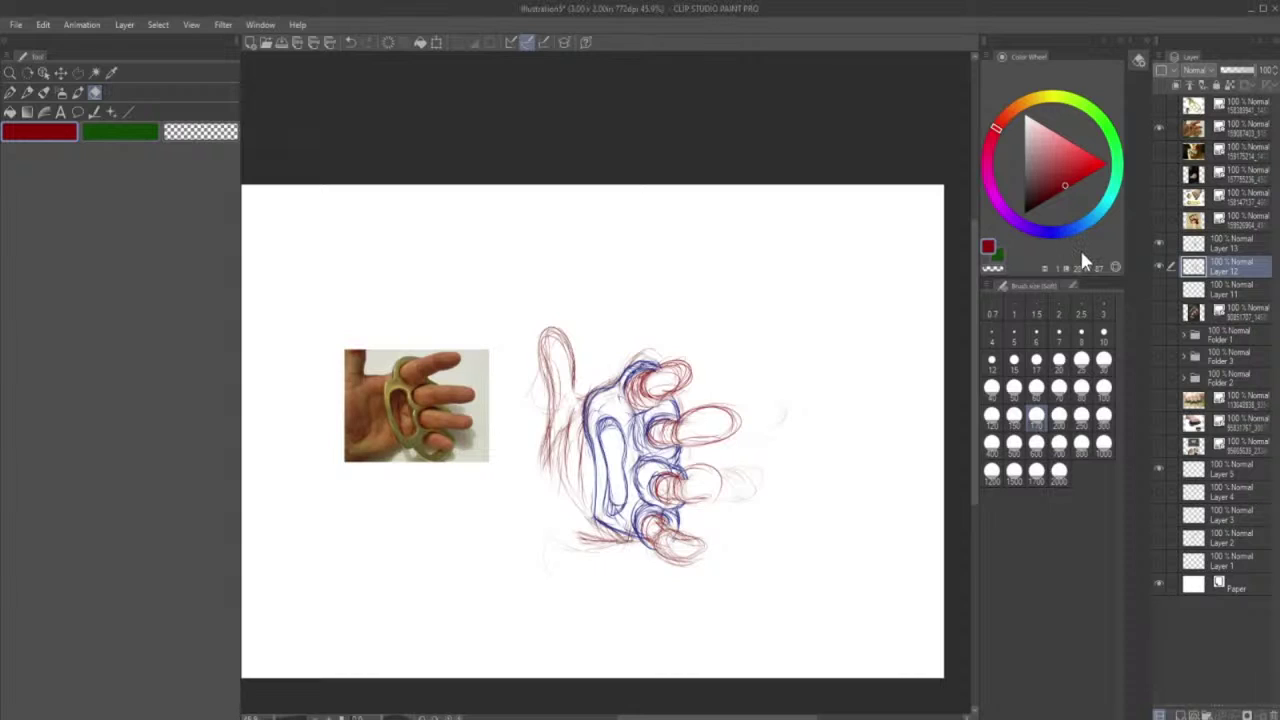
left_click(29, 92)
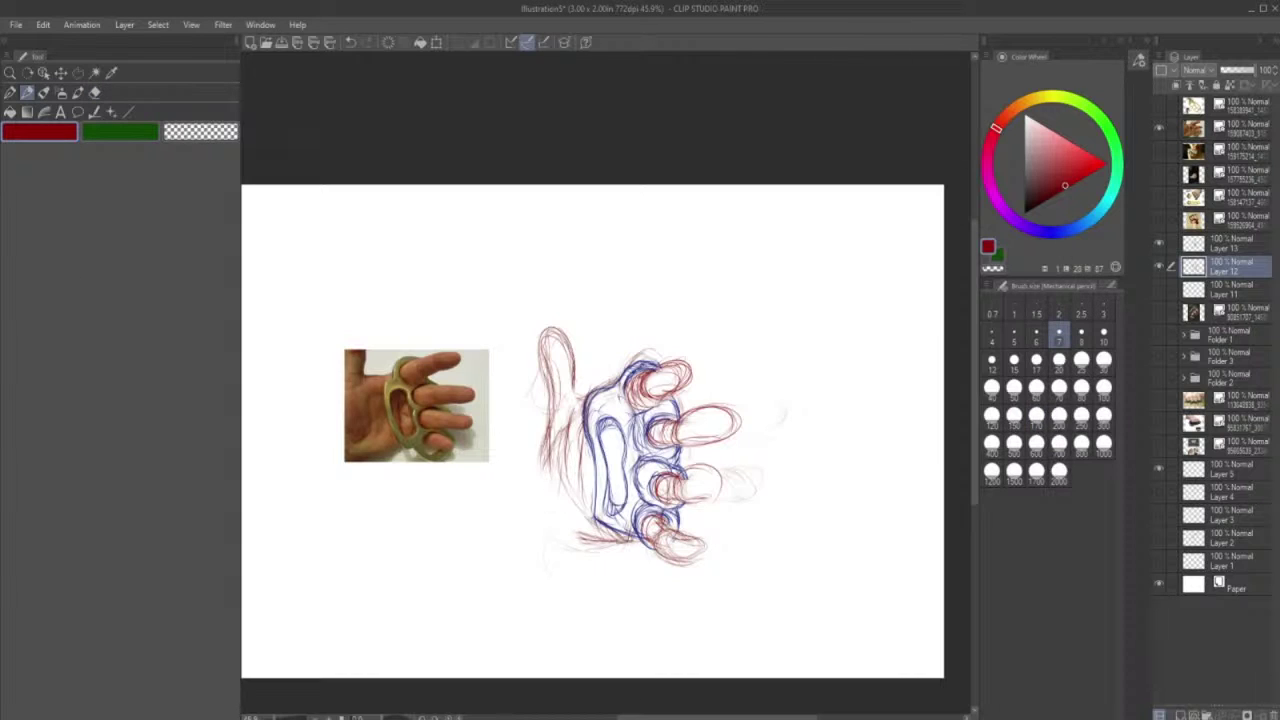
mouse_move(549, 438)
left_mouse_down()
mouse_move(538, 482)
mouse_move(582, 544)
left_mouse_up()
left_click(349, 43)
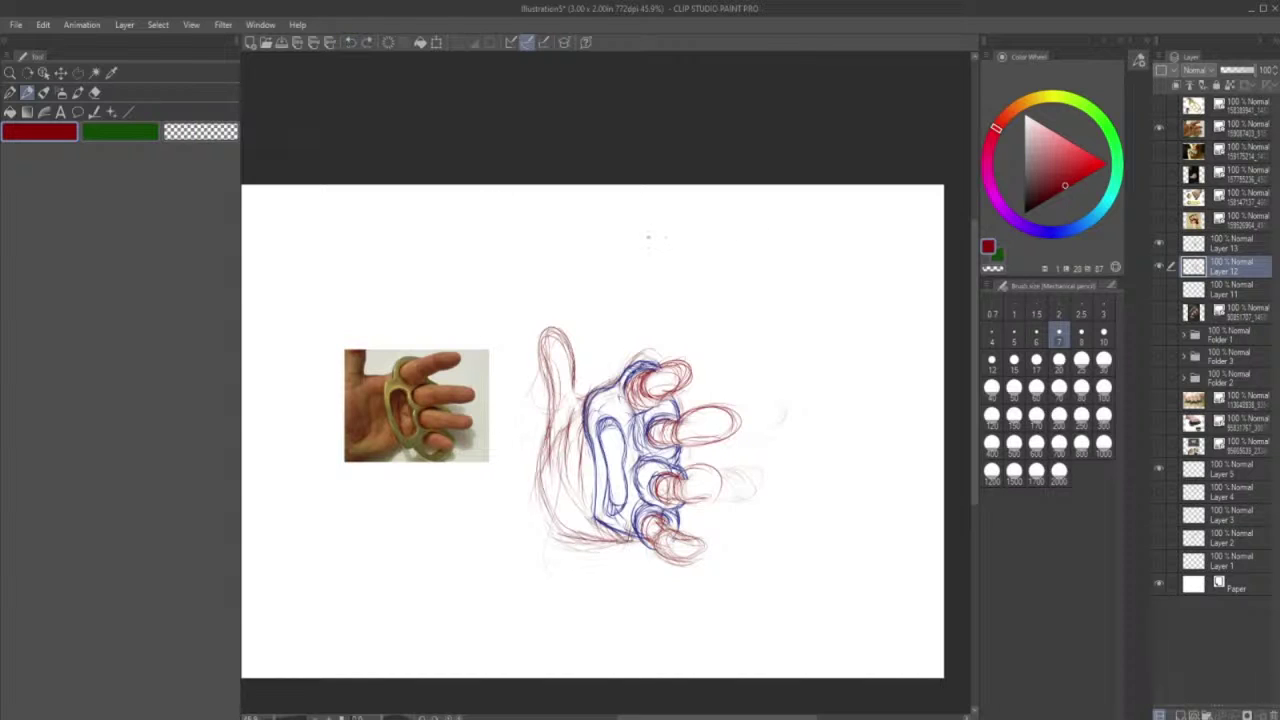
left_click(1162, 262)
left_click(1162, 262)
- Erase the ring finger's faint contours and redraw it in red pencil with a rounded tip
left_click(95, 92)
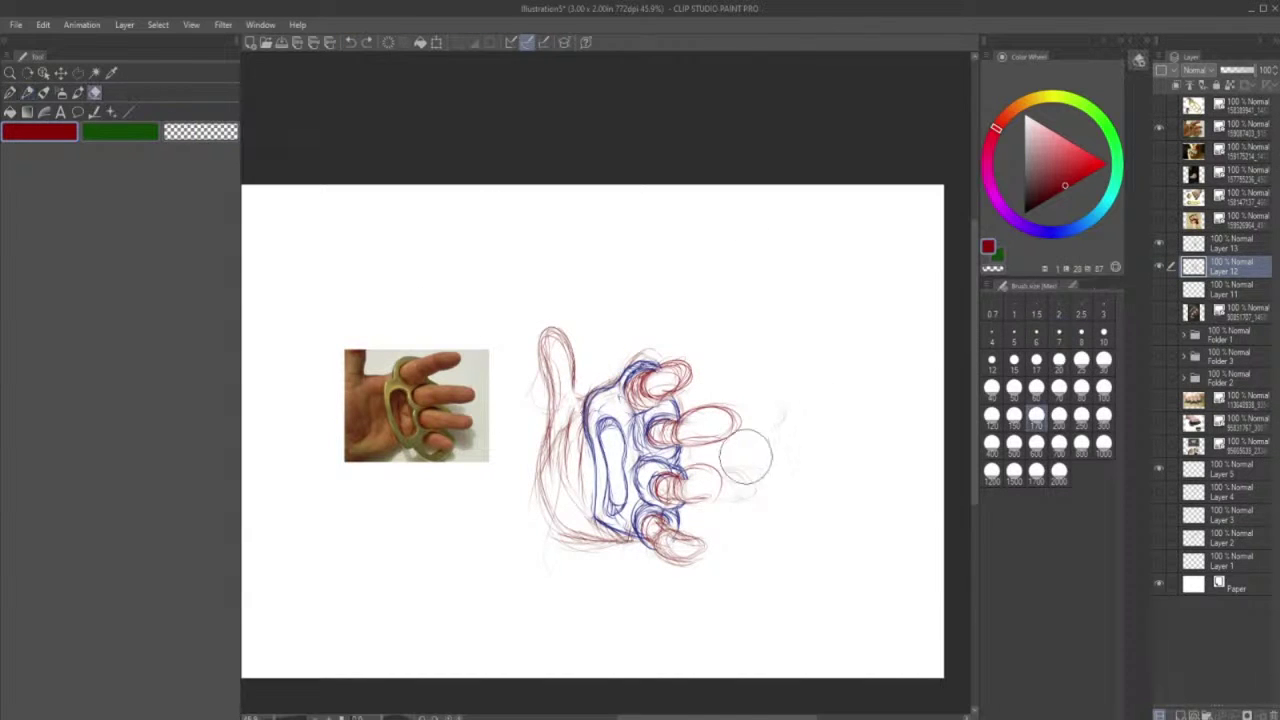
mouse_move(701, 479)
left_mouse_down()
mouse_move(687, 489)
mouse_move(704, 465)
left_mouse_up()
left_click(27, 92)
left_click_drag(677, 498, 721, 484)
mouse_move(692, 499)
left_mouse_down()
mouse_move(713, 496)
mouse_move(662, 497)
left_mouse_up()
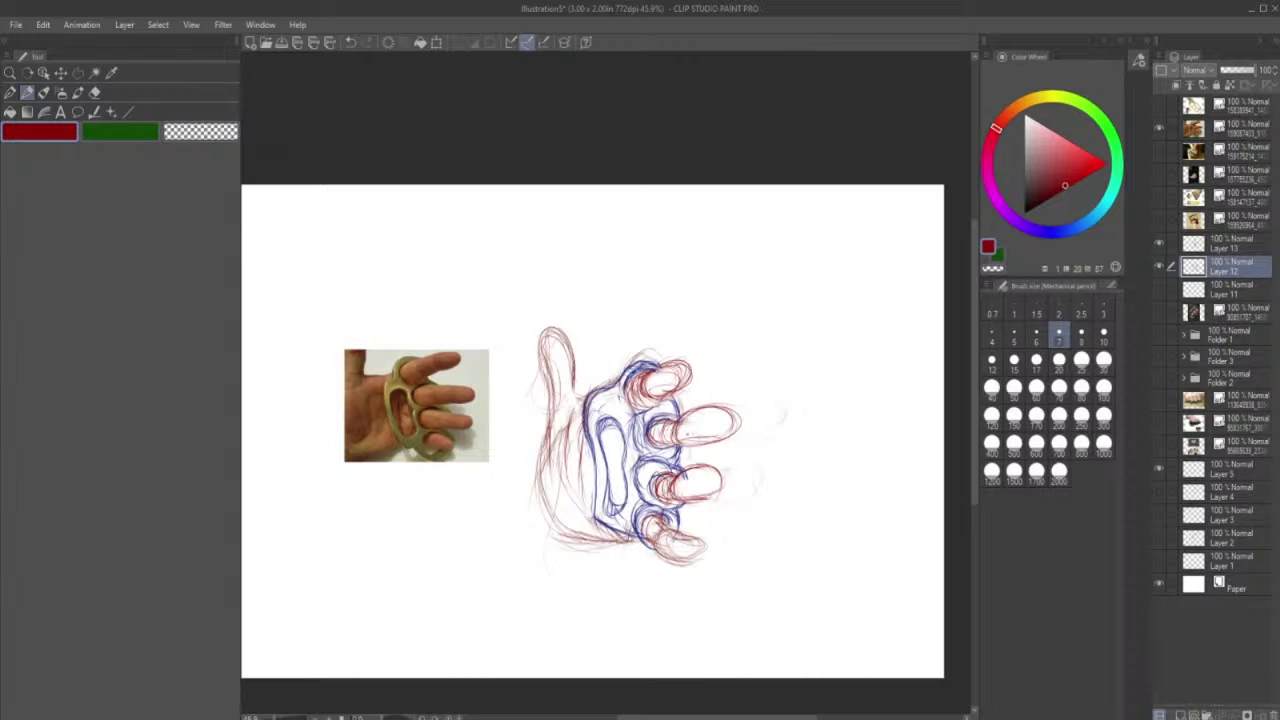
- Reinforce the contours of the middle, index and little fingers in red pencil where they leave their rings
mouse_move(666, 421)
left_mouse_down()
mouse_move(652, 445)
mouse_move(696, 431)
left_mouse_up()
left_click_drag(648, 381, 643, 397)
left_click_drag(638, 385, 630, 405)
mouse_move(652, 529)
left_mouse_down()
mouse_move(705, 546)
mouse_move(693, 552)
mouse_move(664, 516)
left_mouse_up()
left_click_drag(644, 541, 654, 518)
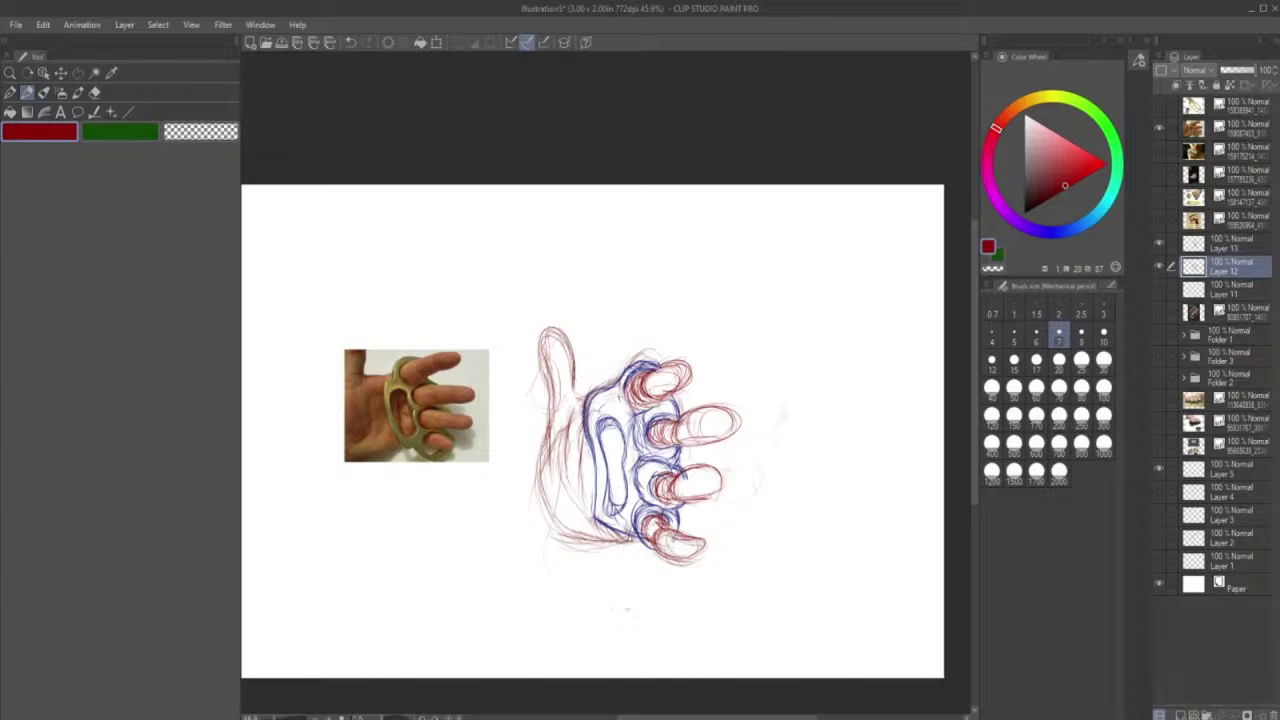
- Lighten the ring finger's middle section with the Soft eraser and redraw its contour in red pencil
left_click(95, 92)
mouse_move(690, 482)
left_mouse_down()
mouse_move(662, 500)
mouse_move(690, 490)
mouse_move(670, 484)
mouse_move(682, 472)
left_mouse_up()
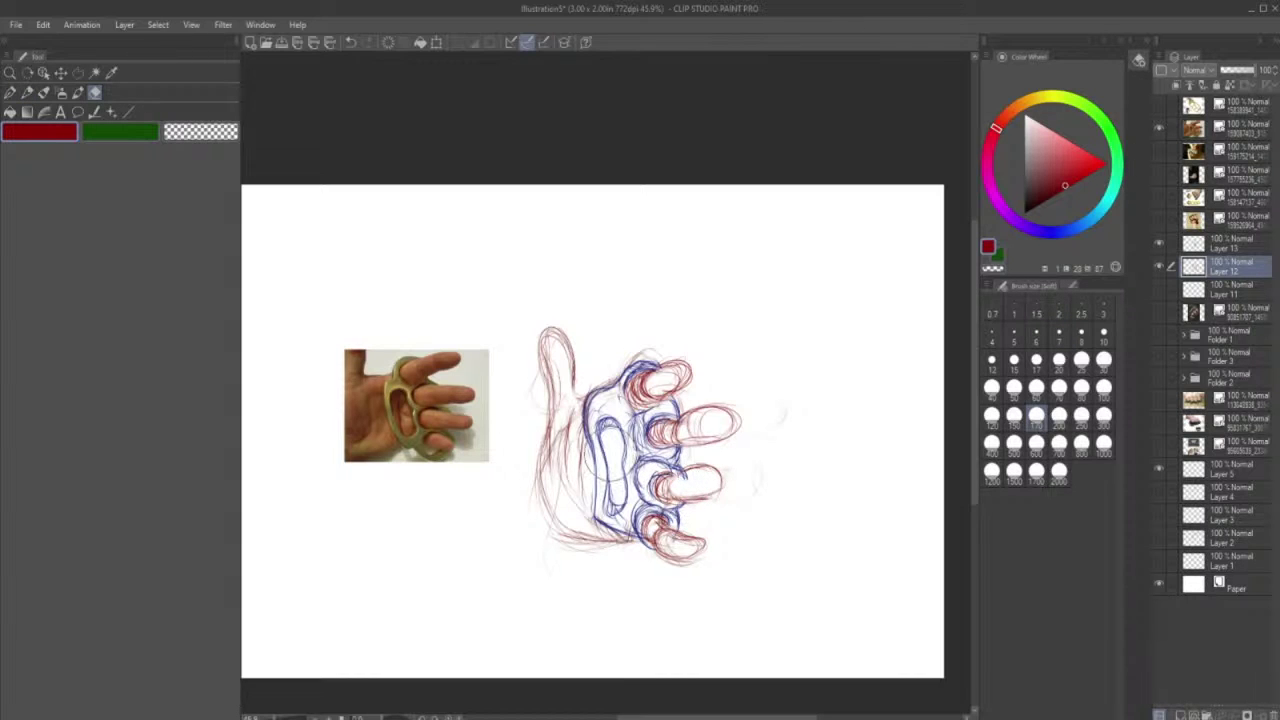
left_click(27, 92)
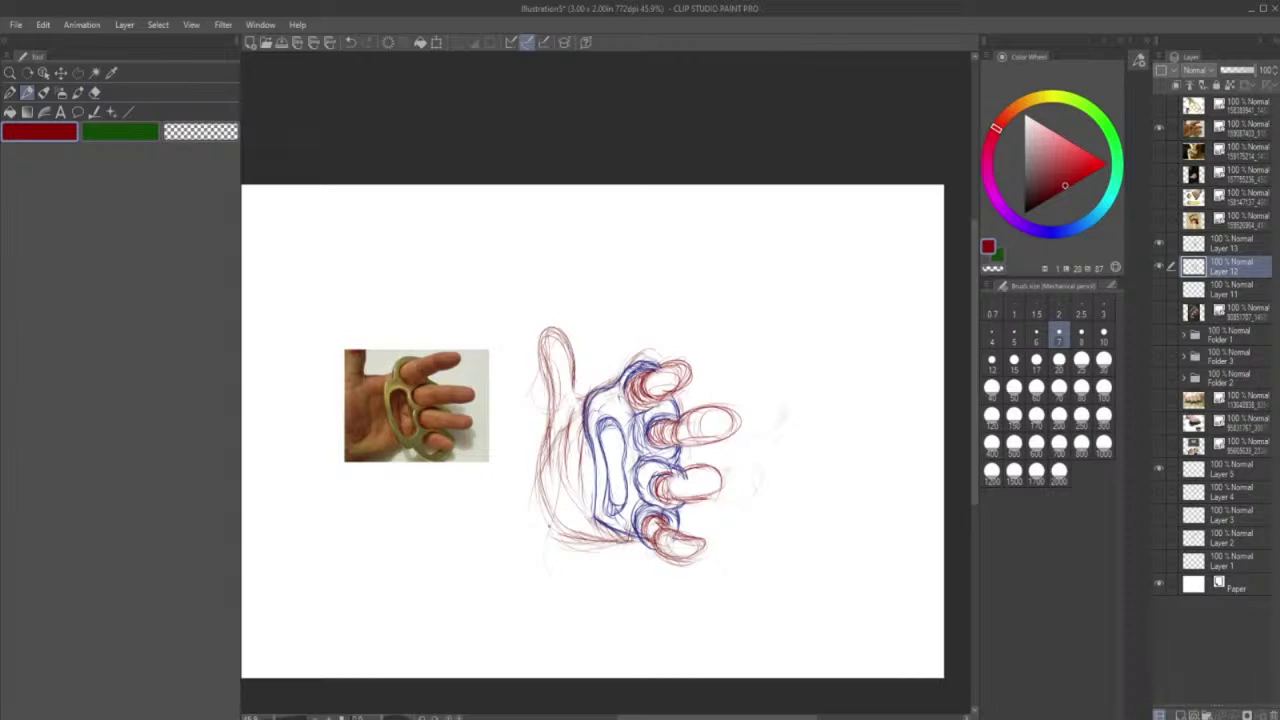
mouse_move(678, 471)
left_mouse_down()
mouse_move(676, 503)
mouse_move(706, 498)
mouse_move(714, 466)
mouse_move(676, 498)
left_mouse_up()
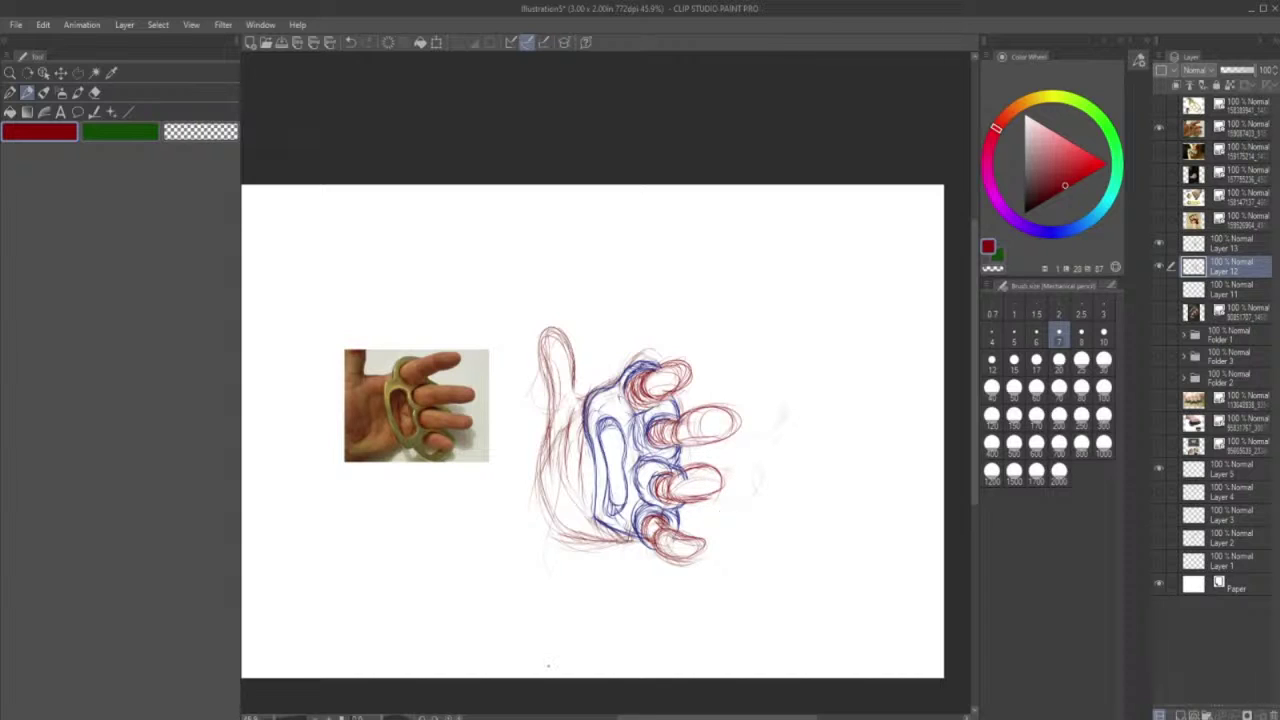
- Lighten the middle finger's base with the Soft eraser and redraw its contours and curved base in red pencil
left_click(94, 92)
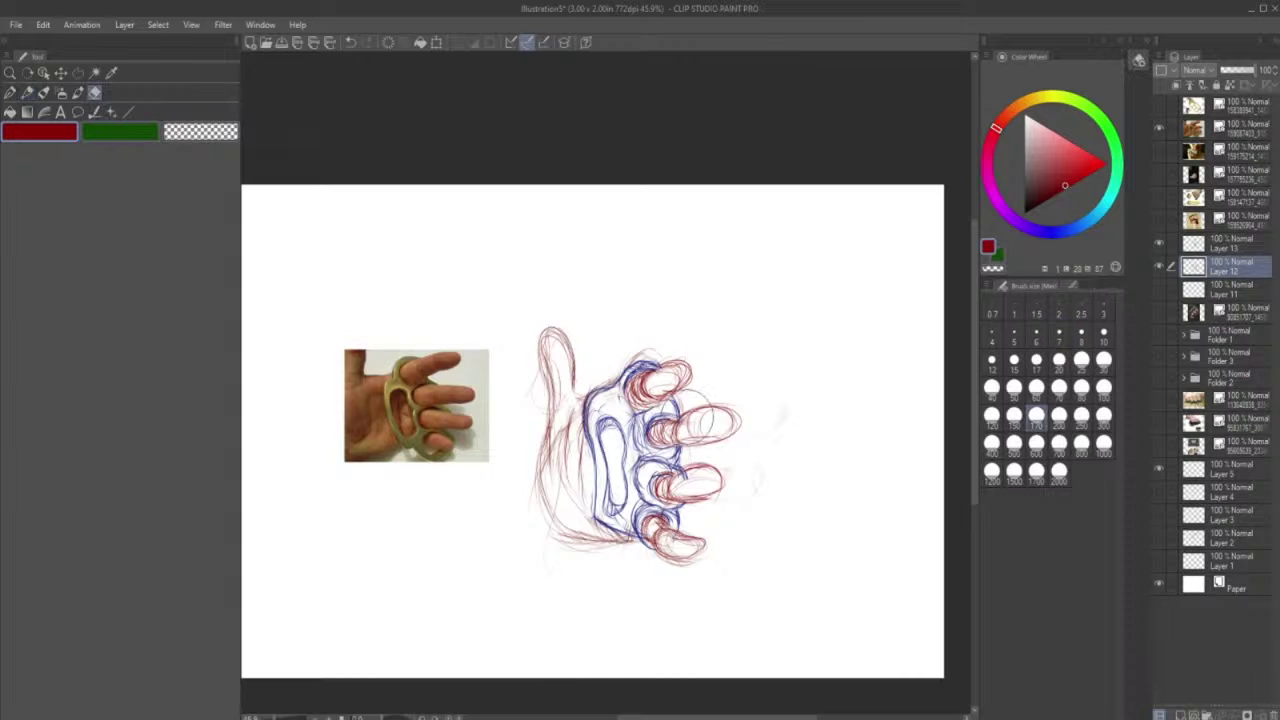
left_click_drag(672, 424, 662, 434)
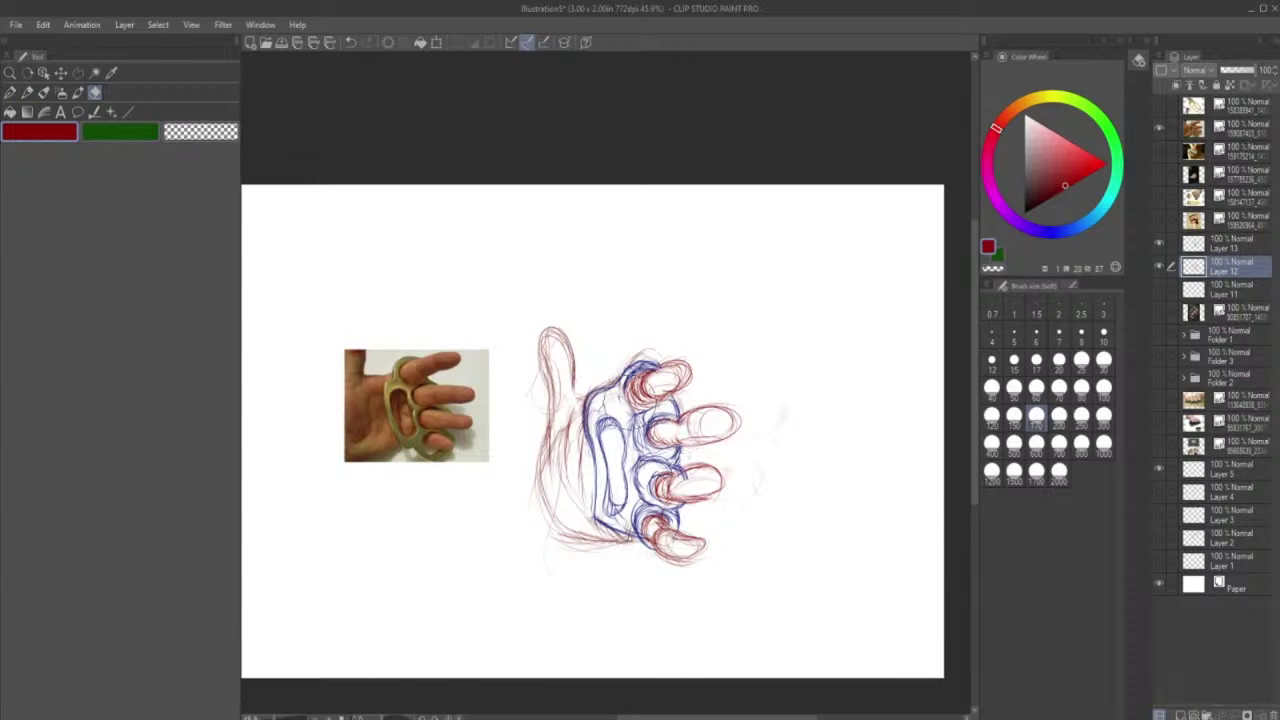
left_click(28, 93)
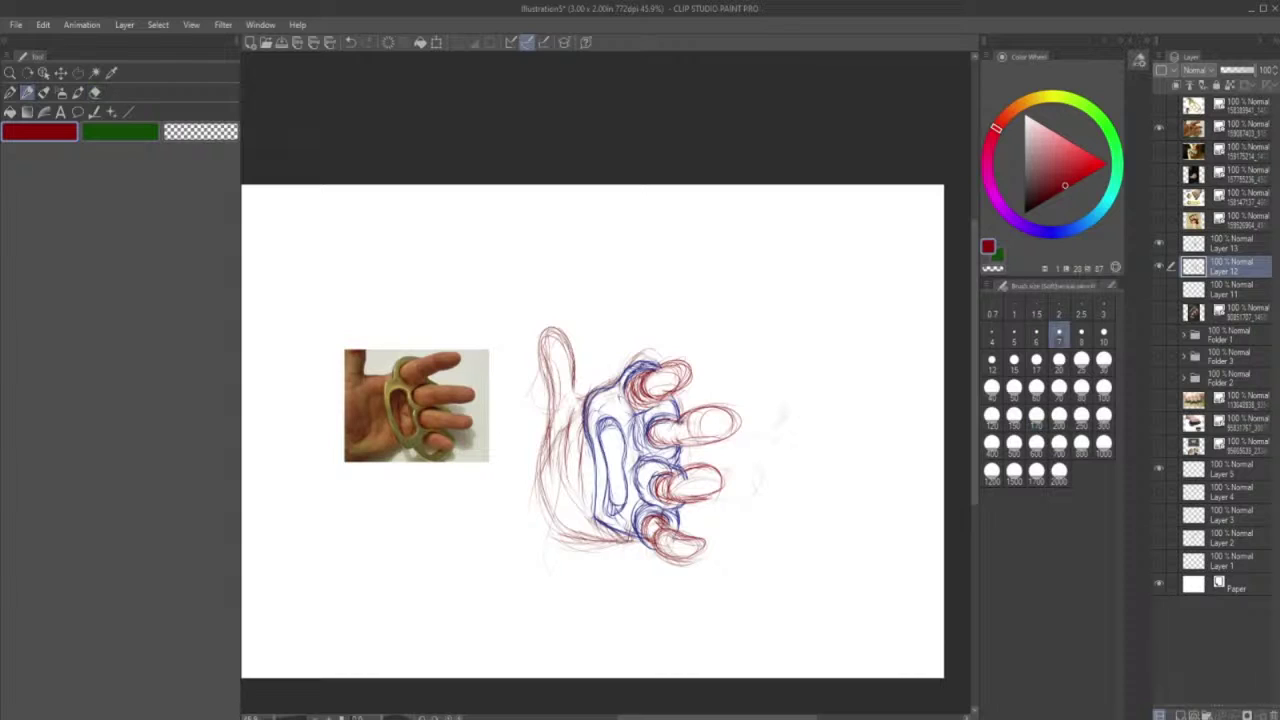
mouse_move(668, 422)
left_mouse_down()
mouse_move(678, 442)
mouse_move(730, 440)
mouse_move(698, 420)
left_mouse_up()
mouse_move(688, 414)
left_mouse_down()
mouse_move(656, 426)
mouse_move(653, 445)
left_mouse_up()
mouse_move(664, 421)
left_mouse_down()
mouse_move(650, 441)
mouse_move(671, 447)
left_mouse_up()
left_click_drag(663, 421, 653, 431)
- Erase the index finger's tip and redraw it slightly longer and rounded in red pencil
left_click(98, 93)
mouse_move(680, 376)
left_mouse_down()
mouse_move(700, 360)
mouse_move(696, 382)
mouse_move(674, 393)
mouse_move(690, 386)
mouse_move(671, 358)
left_mouse_up()
left_click(27, 92)
mouse_move(687, 388)
left_mouse_down()
mouse_move(658, 395)
mouse_move(692, 383)
left_mouse_up()
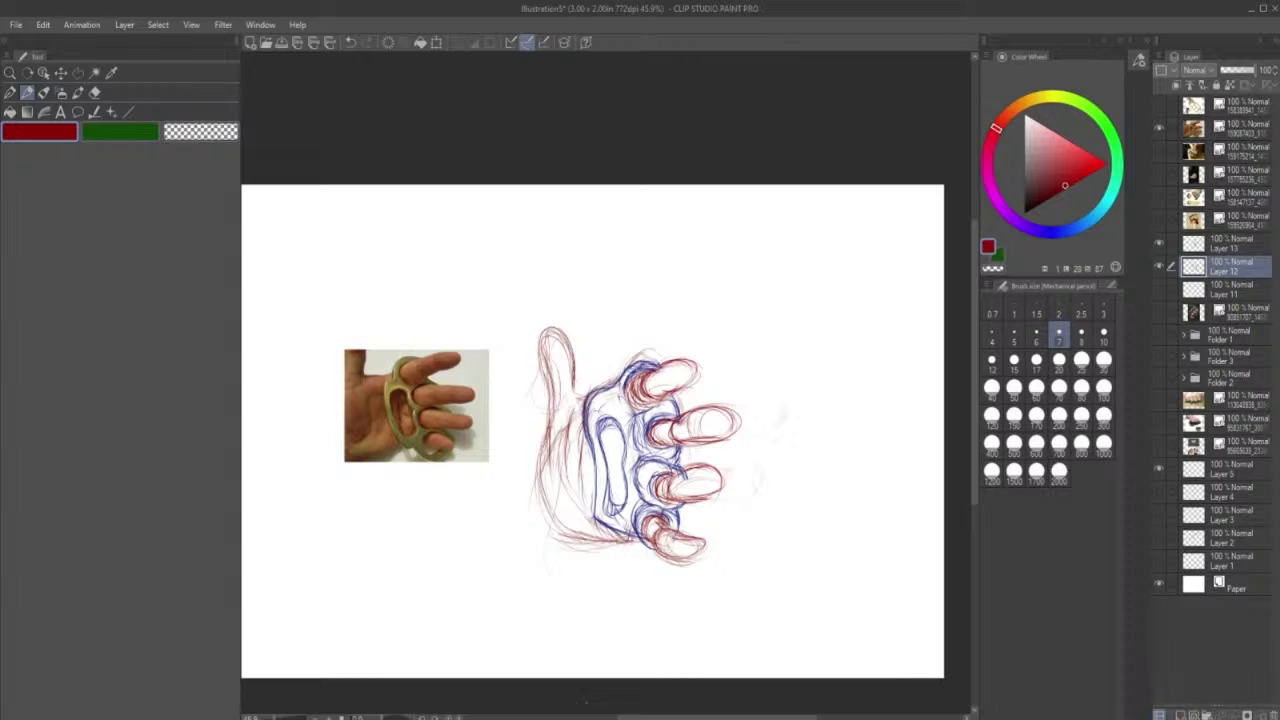
- Select the little finger freehand and transform it slightly up towards its knuckle ring
left_click(78, 73)
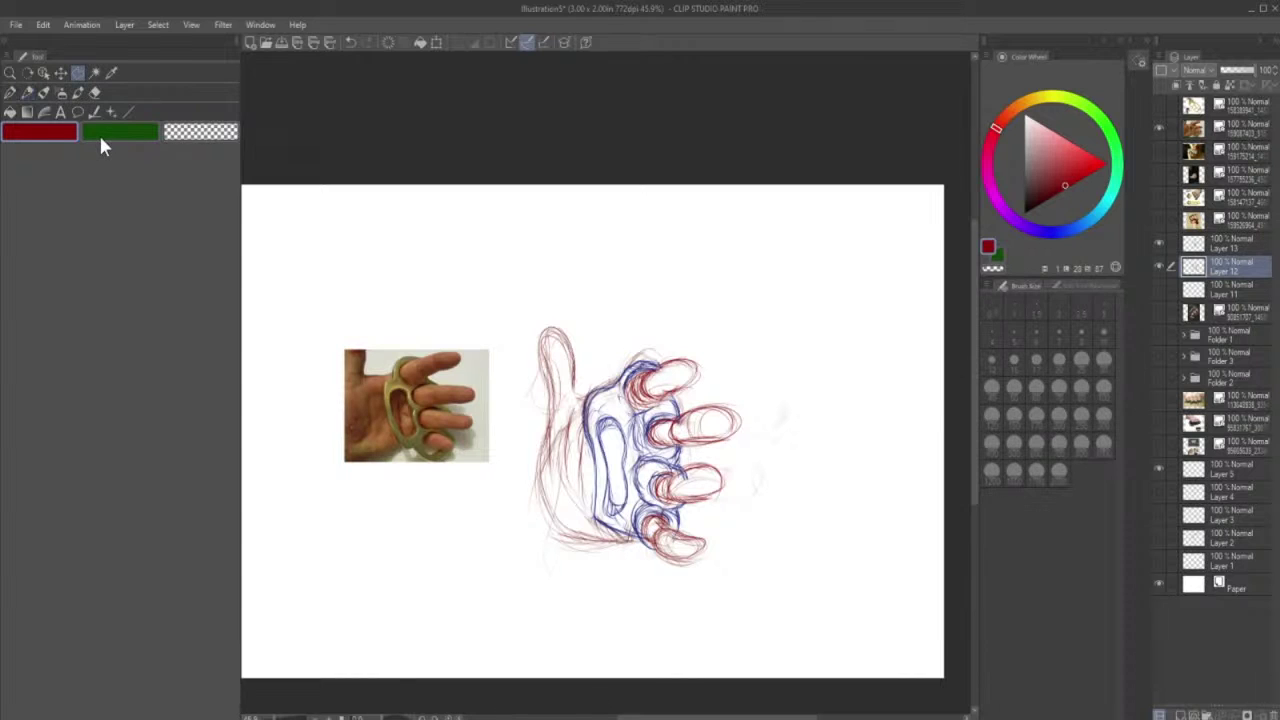
mouse_move(678, 570)
left_mouse_down()
mouse_move(718, 544)
mouse_move(702, 518)
mouse_move(680, 570)
left_mouse_up()
left_click(723, 597)
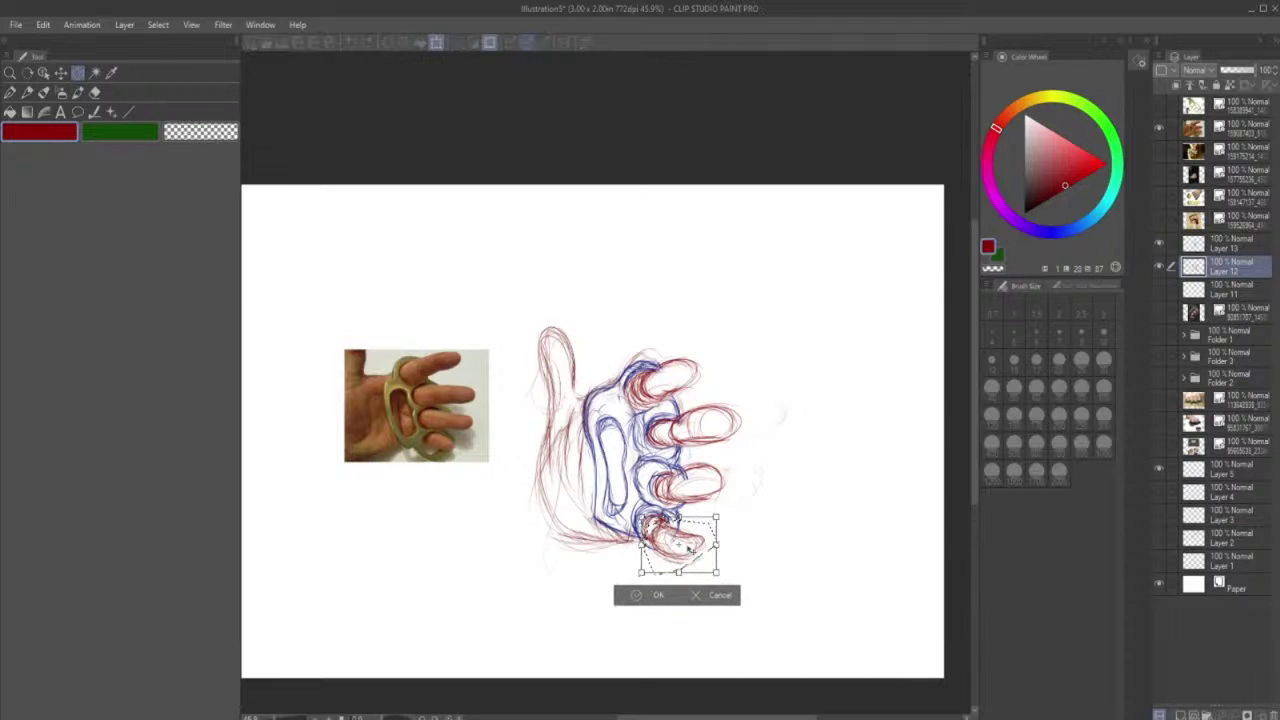
left_click(652, 593)
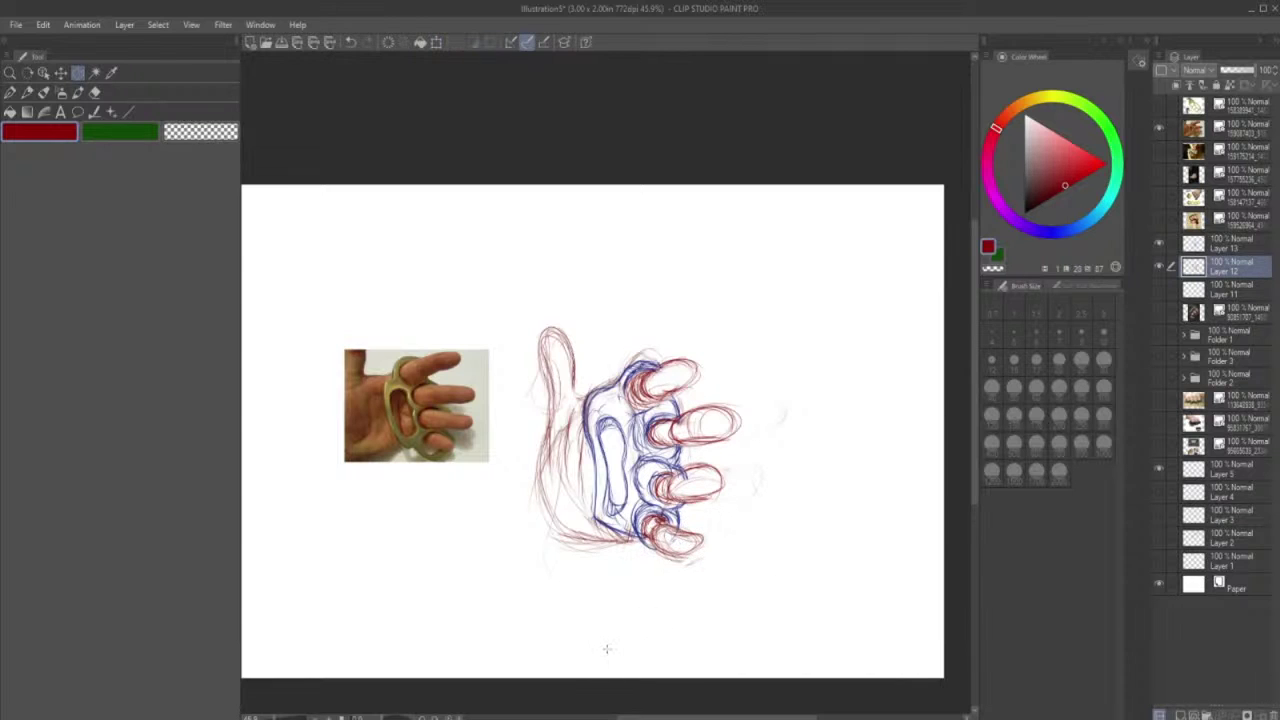
- Redraw the palm's outer edge in red pencil and extend it down into the wrist
left_click(28, 92)
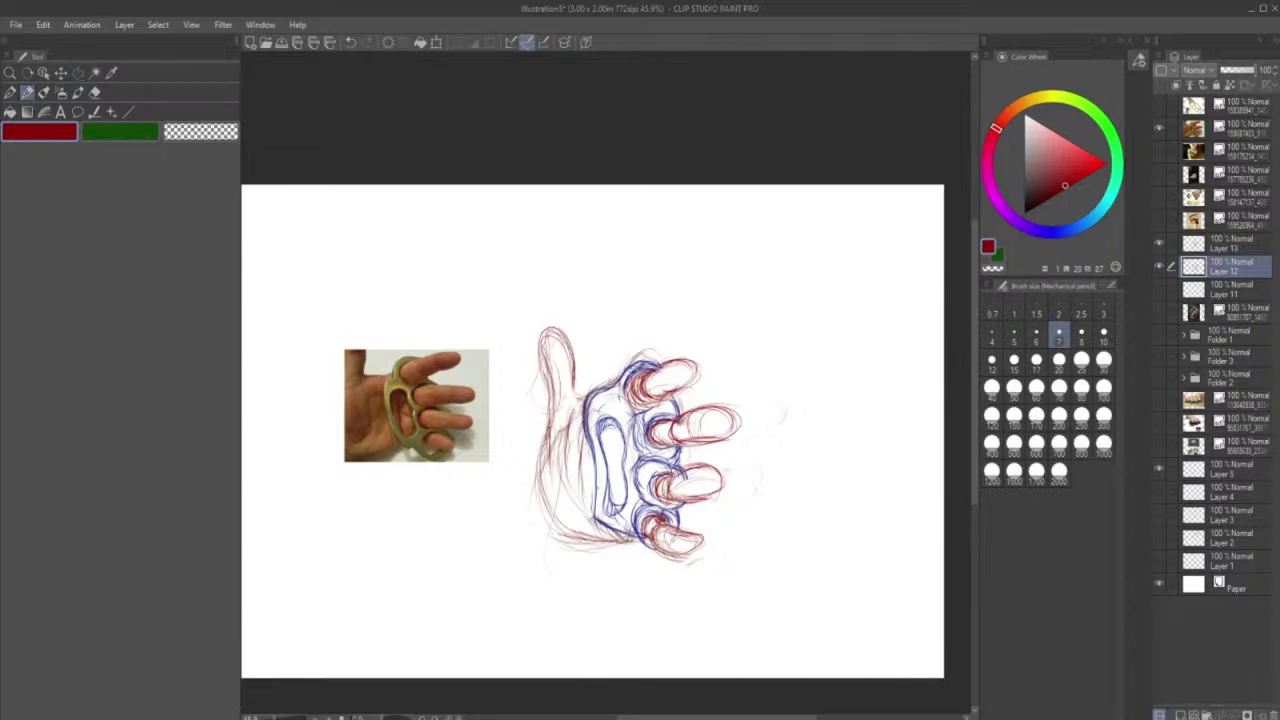
mouse_move(542, 444)
left_mouse_down()
mouse_move(551, 511)
mouse_move(570, 528)
left_mouse_up()
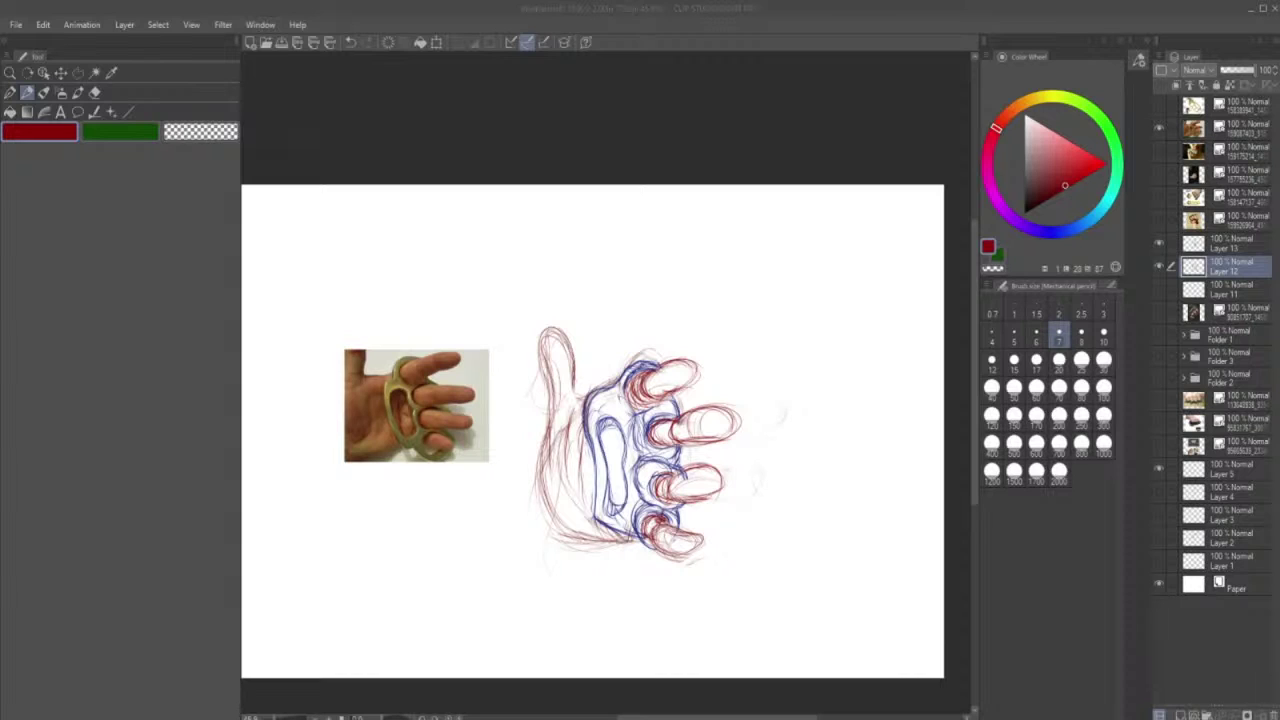
left_click(1201, 214)
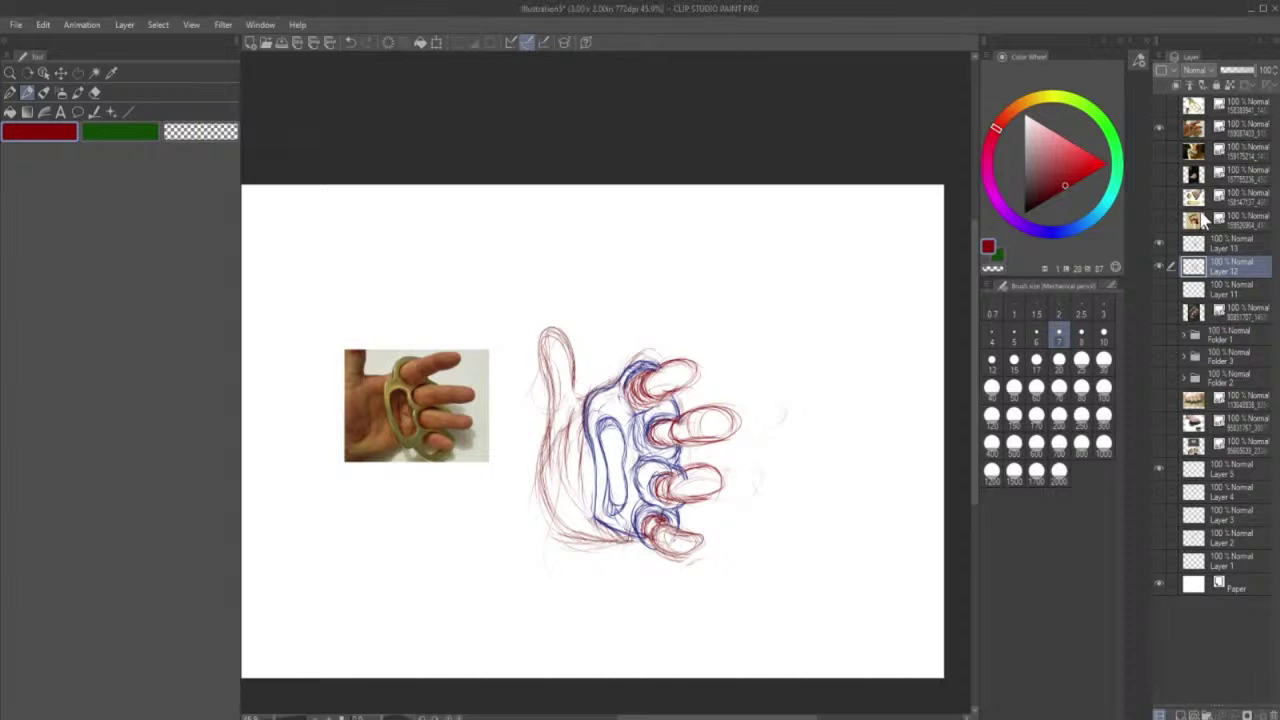
left_click_drag(537, 445, 536, 510)
left_click_drag(538, 531, 514, 598)
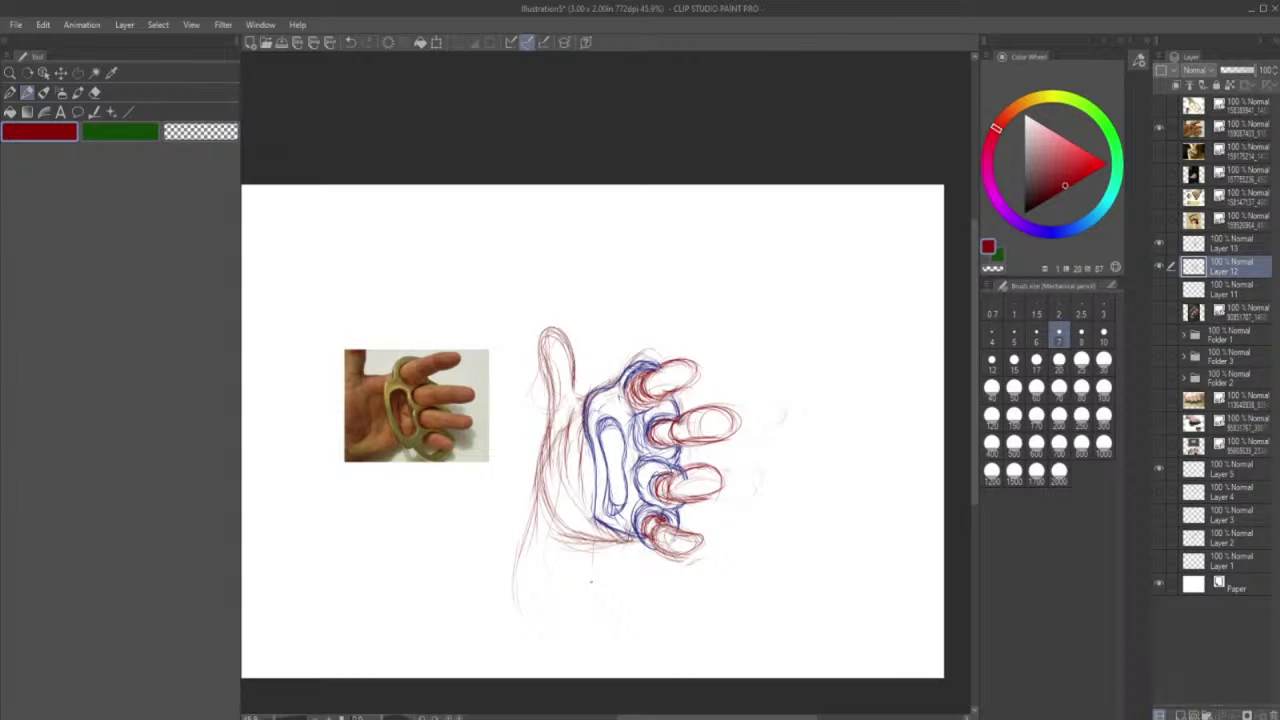
- Sketch the forearm below the palm with curved cross-contours, and mark the palm inside the knuckles' long slot
mouse_move(527, 585)
left_mouse_down()
mouse_move(603, 577)
mouse_move(626, 638)
left_mouse_up()
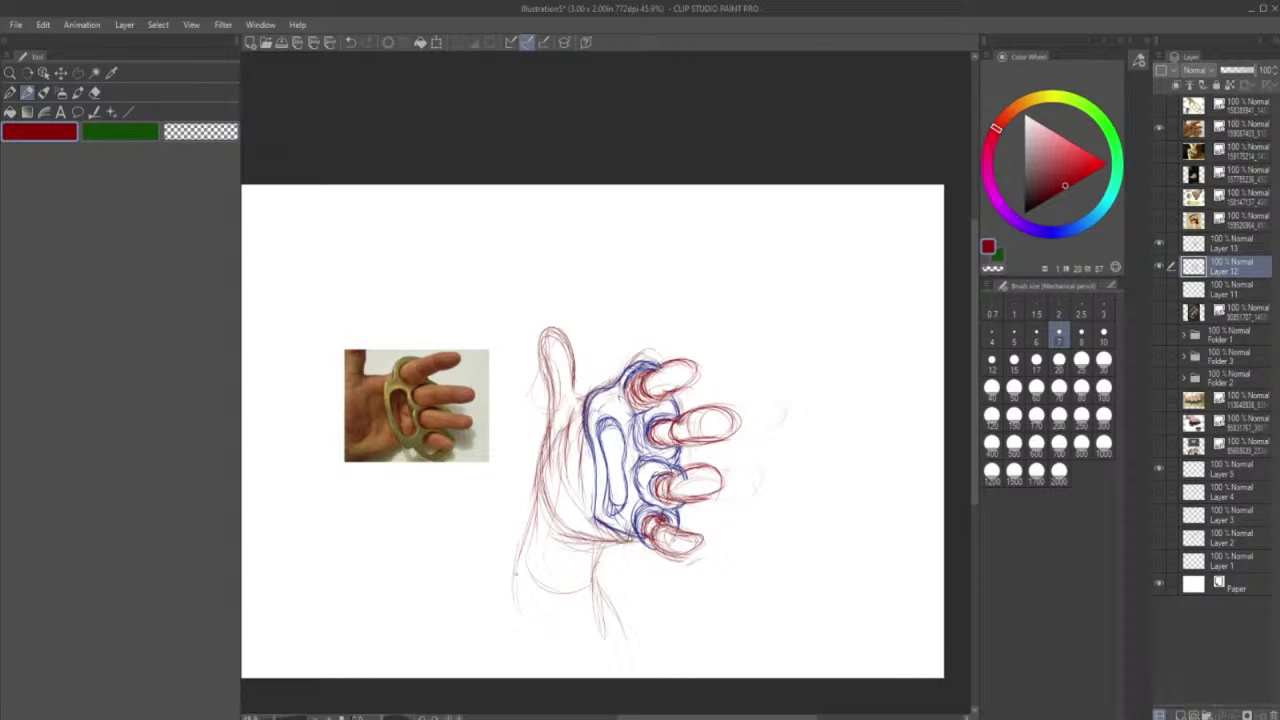
left_click_drag(516, 574, 601, 632)
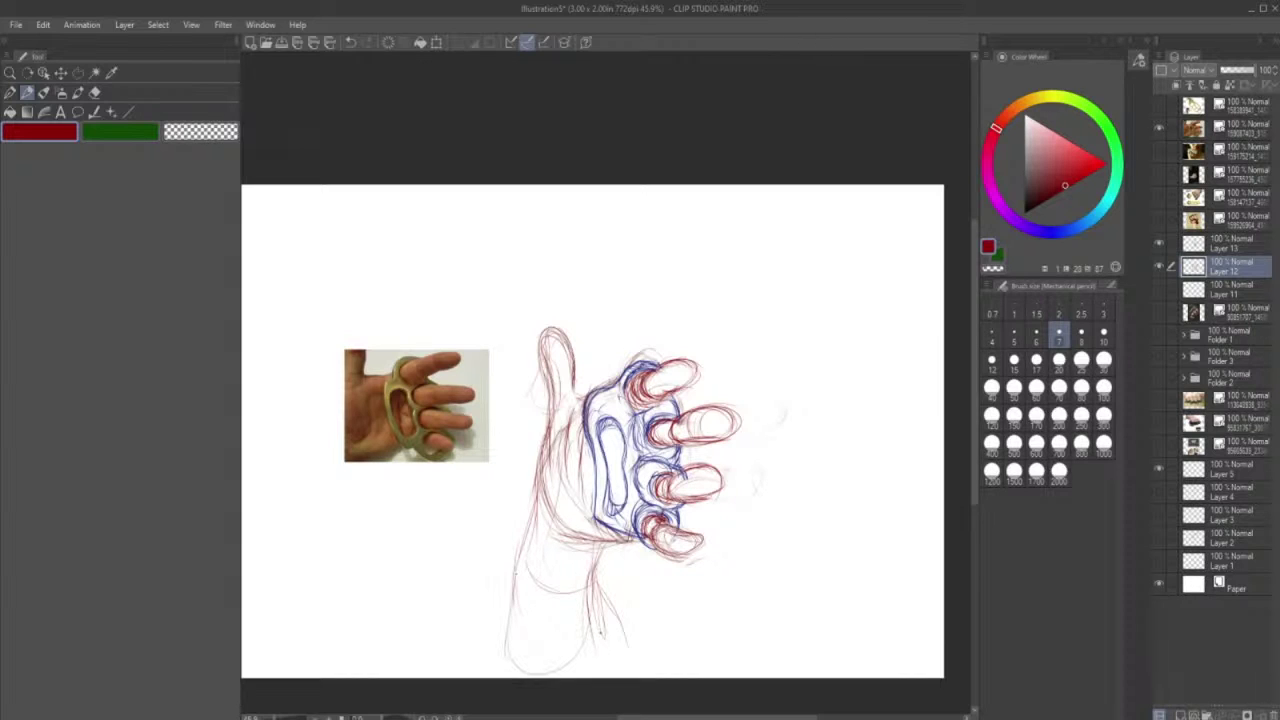
left_click_drag(517, 552, 596, 600)
left_click_drag(522, 528, 509, 652)
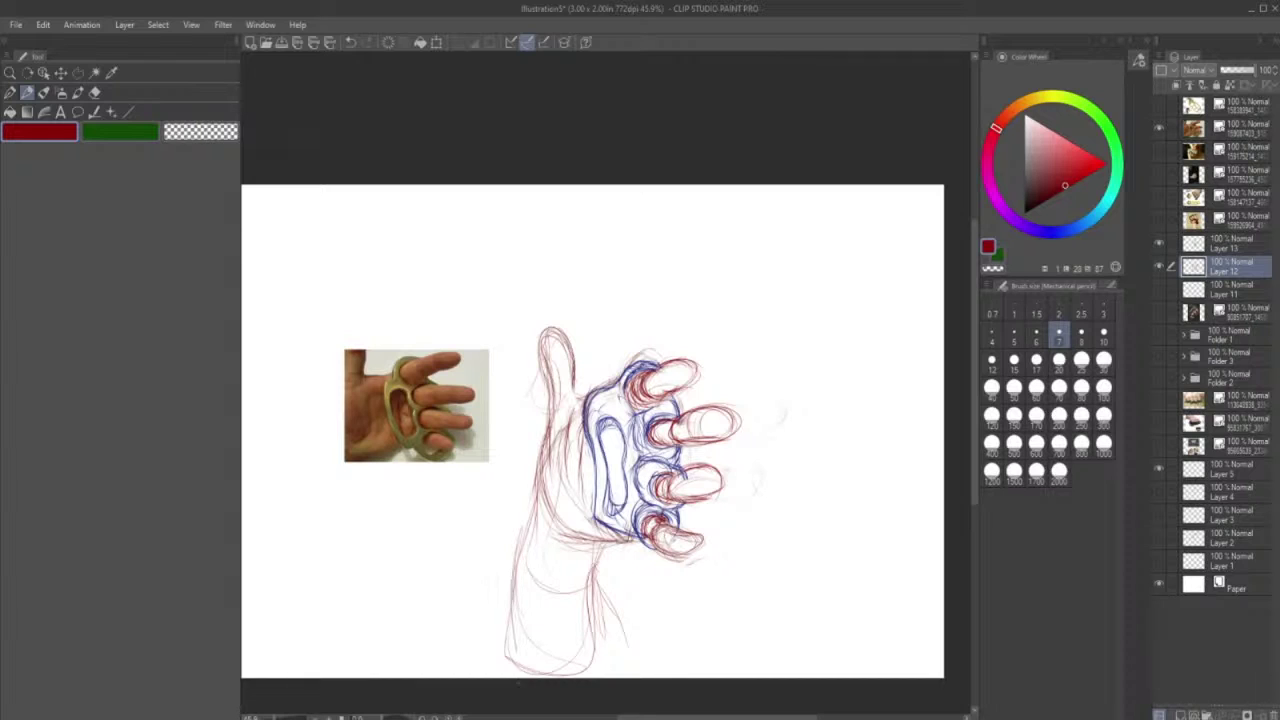
left_click_drag(540, 438, 518, 676)
left_click_drag(612, 434, 615, 498)
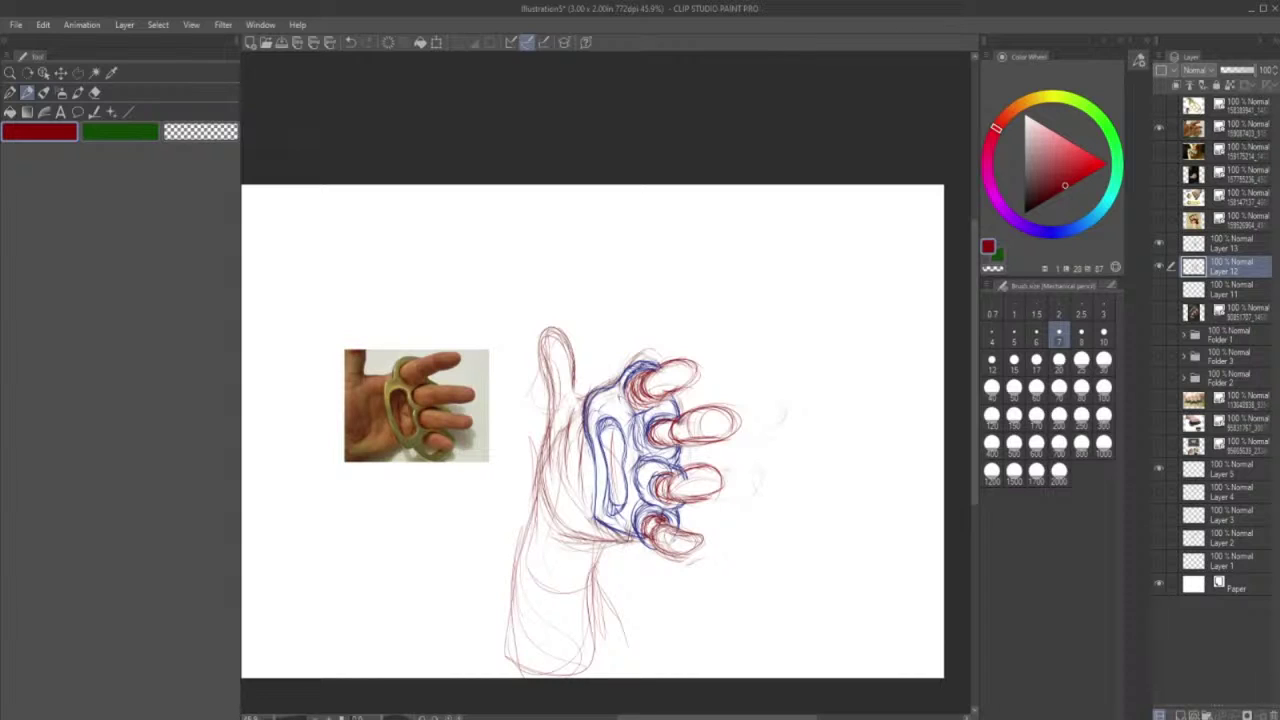
mouse_move(574, 368)
left_mouse_down()
mouse_move(569, 345)
mouse_move(546, 334)
mouse_move(556, 397)
left_mouse_up()
mouse_move(703, 258)
left_mouse_down()
mouse_move(704, 298)
mouse_move(720, 274)
left_mouse_up()
left_click_drag(719, 254, 721, 290)
left_click(352, 43)
- Reinforce the thumb's contour and base and the curve of the thumb's palm pad in red pencil
mouse_move(556, 386)
left_mouse_down()
mouse_move(553, 410)
mouse_move(572, 390)
mouse_move(572, 354)
mouse_move(547, 376)
mouse_move(548, 396)
left_mouse_up()
left_click_drag(558, 346, 541, 446)
mouse_move(543, 448)
left_mouse_down()
mouse_move(548, 533)
mouse_move(595, 527)
left_mouse_up()
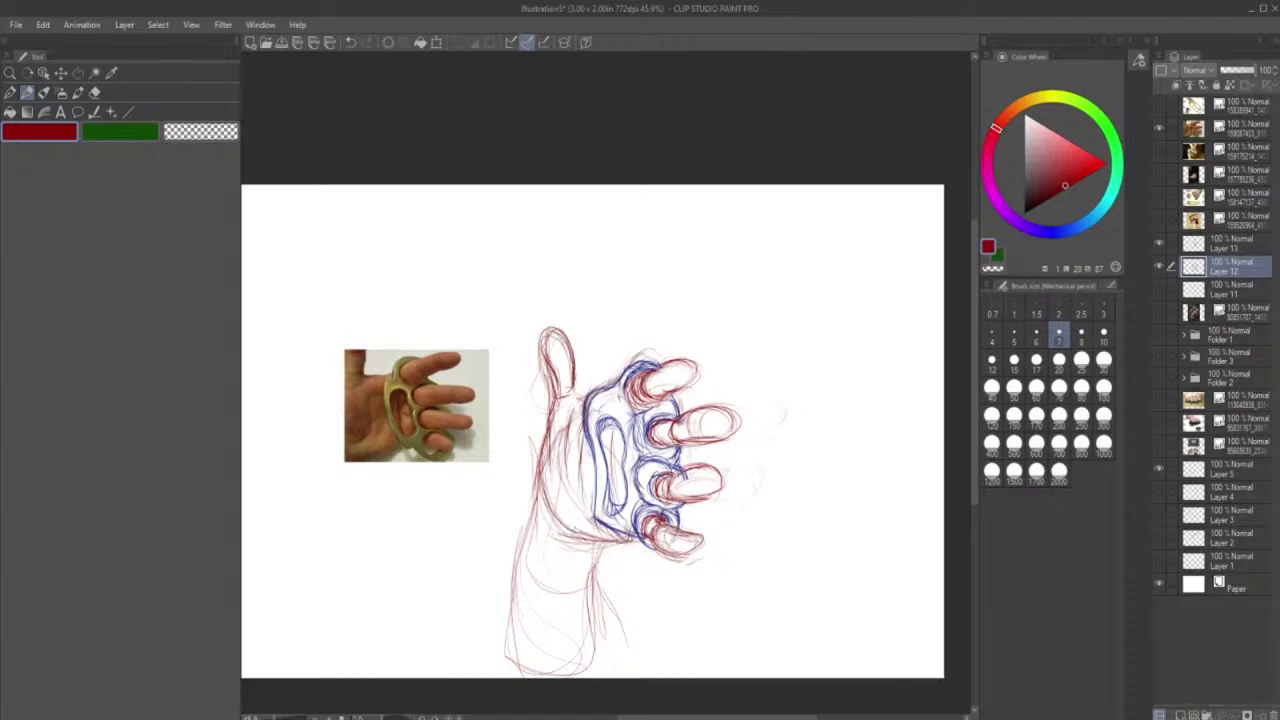
- Darken the forearm's sides and rounded end, and add hatching inside the knuckles' long slot
mouse_move(550, 480)
left_mouse_down()
mouse_move(540, 498)
mouse_move(592, 538)
mouse_move(524, 544)
mouse_move(513, 652)
left_mouse_up()
mouse_move(600, 542)
left_mouse_down()
mouse_move(584, 608)
mouse_move(592, 640)
mouse_move(568, 672)
left_mouse_up()
left_click_drag(566, 674, 530, 676)
left_click_drag(614, 464, 622, 479)
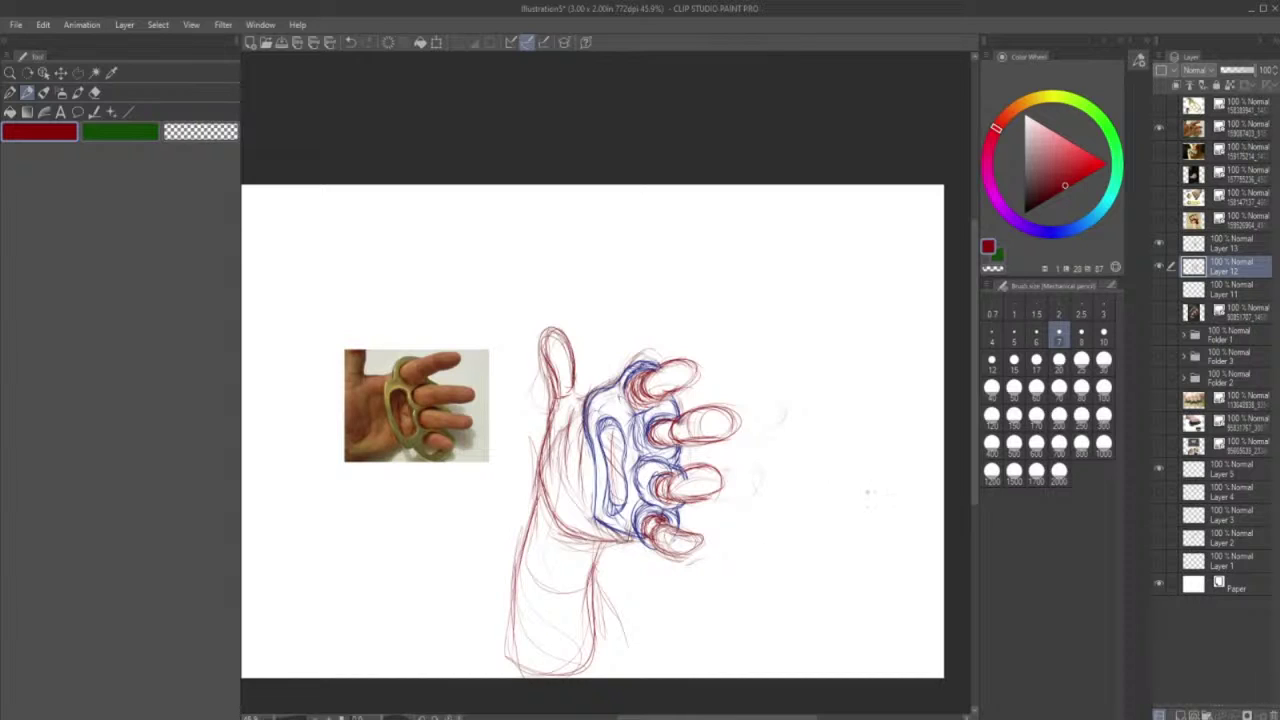
- Draw a red downward arrow above the reference photo, undoing the extra stroke above the sketched hand
left_click_drag(432, 262, 432, 326)
left_click_drag(432, 326, 446, 309)
mouse_move(652, 250)
left_mouse_down()
mouse_move(640, 315)
mouse_move(656, 323)
left_mouse_up()
left_click(351, 42)
- Erase the straight thumb and redraw it in red pencil with a tilted, tapered shape and a joint crease
left_click(97, 93)
mouse_move(558, 342)
left_mouse_down()
mouse_move(570, 381)
mouse_move(564, 369)
mouse_move(552, 386)
mouse_move(554, 346)
mouse_move(572, 363)
mouse_move(555, 381)
mouse_move(566, 332)
left_mouse_up()
left_click(27, 92)
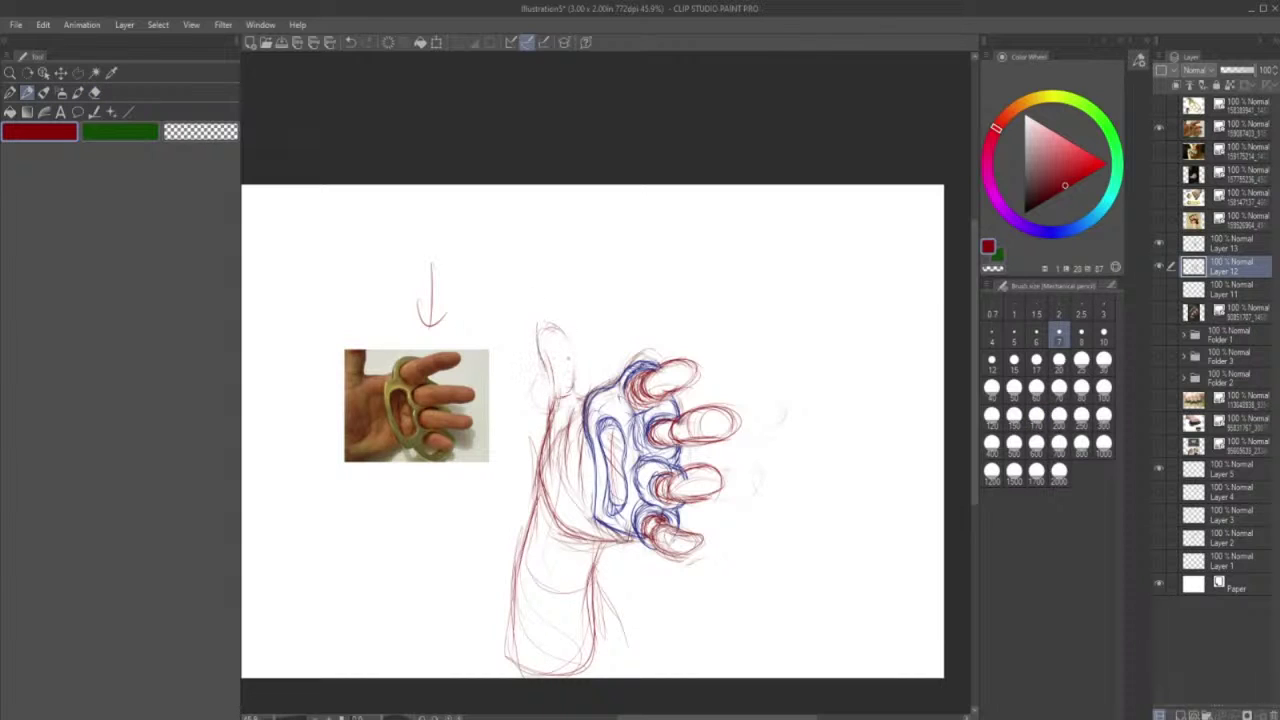
mouse_move(578, 397)
left_mouse_down()
mouse_move(541, 348)
mouse_move(555, 397)
mouse_move(540, 346)
mouse_move(566, 334)
left_mouse_up()
mouse_move(574, 378)
left_mouse_down()
mouse_move(568, 346)
mouse_move(583, 398)
mouse_move(563, 331)
mouse_move(556, 398)
left_mouse_up()
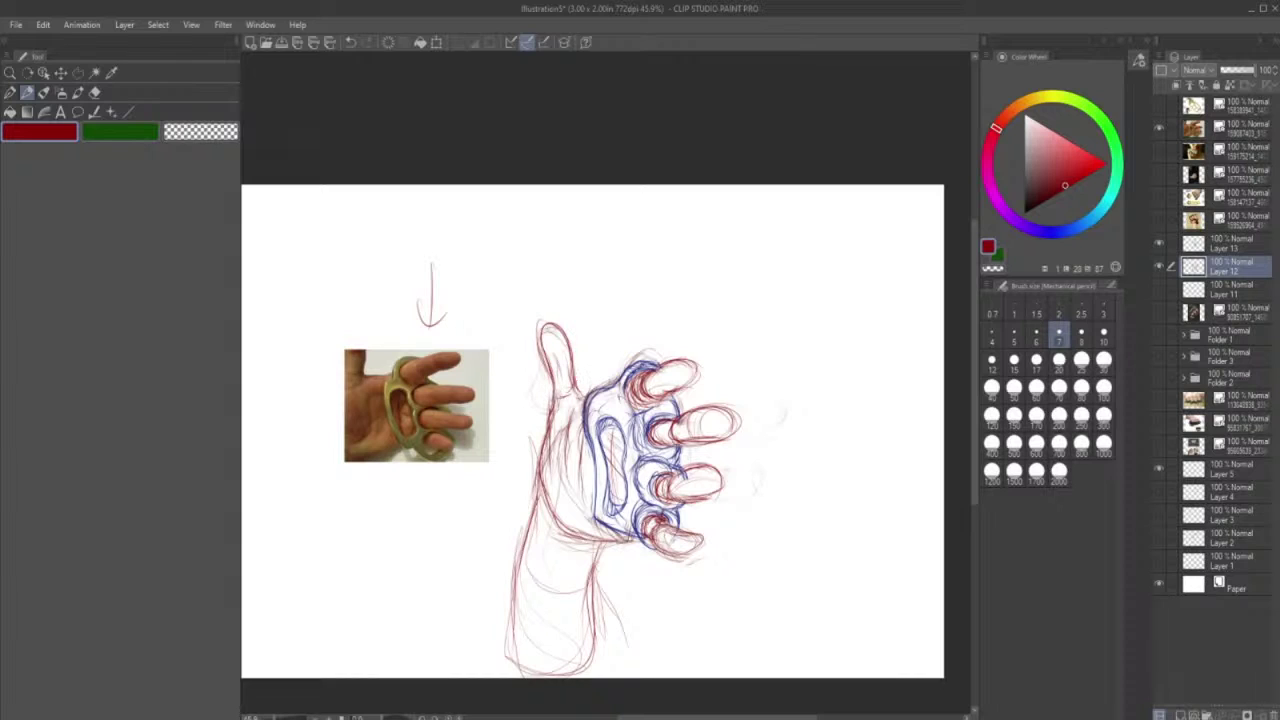
left_click_drag(557, 401, 551, 415)
mouse_move(555, 405)
left_mouse_down()
mouse_move(573, 400)
mouse_move(564, 324)
left_mouse_up()
- Reinforce the heel of the palm and the inner side of the wrist and forearm in red pencil
mouse_move(578, 538)
left_mouse_down()
mouse_move(628, 548)
mouse_move(630, 537)
left_mouse_up()
left_click_drag(557, 517, 600, 544)
mouse_move(576, 590)
left_mouse_down()
mouse_move(604, 544)
mouse_move(575, 587)
mouse_move(596, 634)
left_mouse_up()
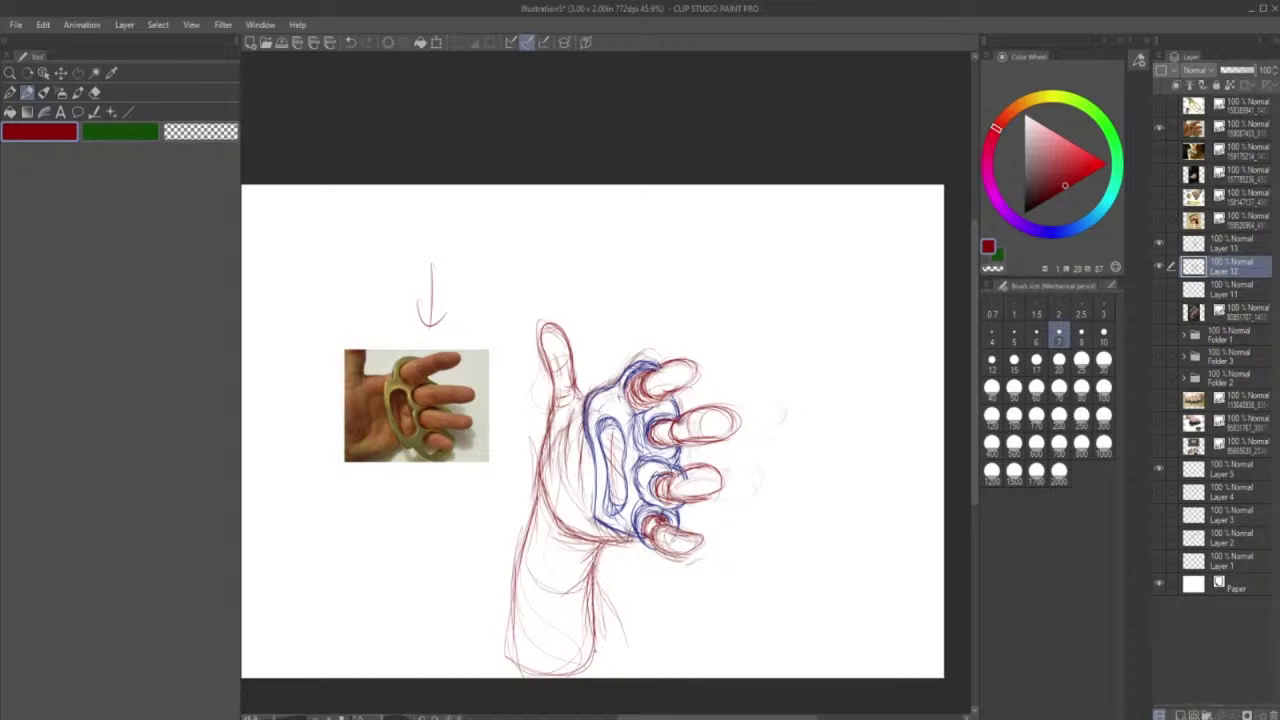
mouse_move(528, 670)
left_mouse_down()
mouse_move(562, 670)
mouse_move(526, 668)
left_mouse_up()
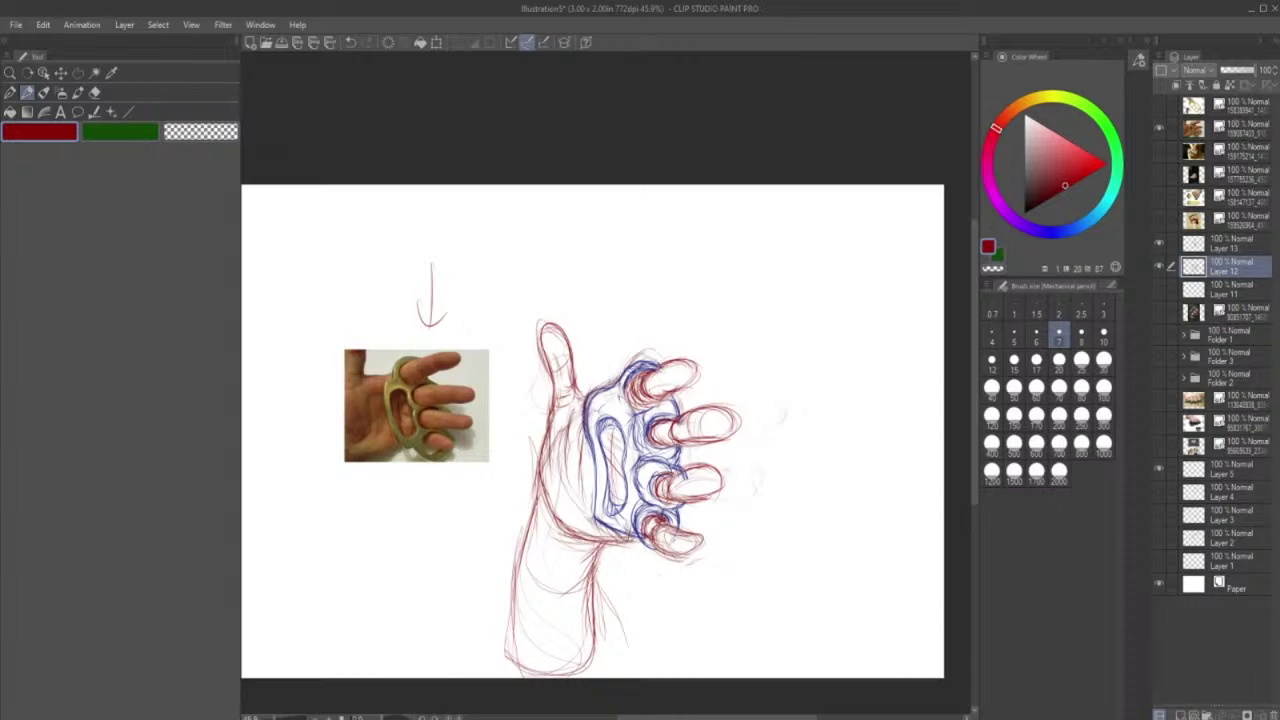
left_click(435, 43)
left_click_drag(604, 677, 604, 591)
left_click_drag(656, 547, 758, 511)
left_click(729, 571)
- Scale down the open hand and its brass knuckles together on Layers 13 and 12, and move them toward the canvas's upper right
left_click(1230, 243)
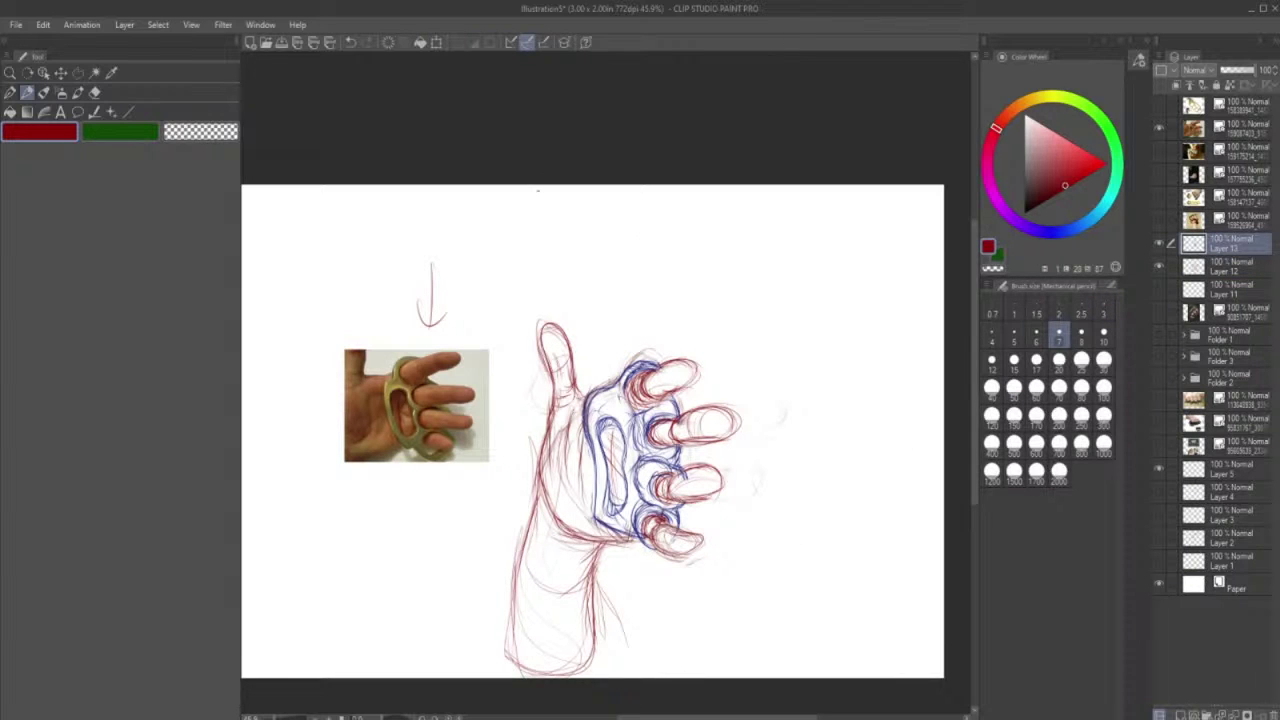
left_click(1170, 265)
left_click(436, 43)
left_click_drag(604, 677, 705, 497)
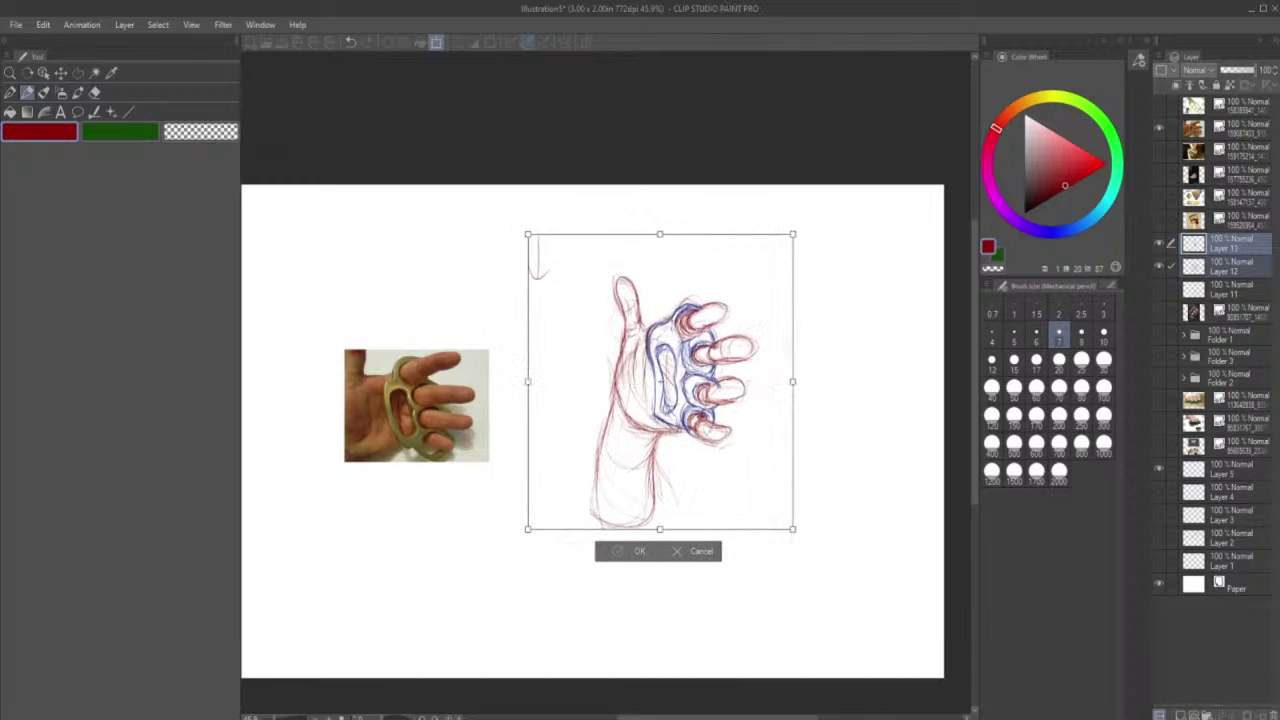
left_click(640, 553)
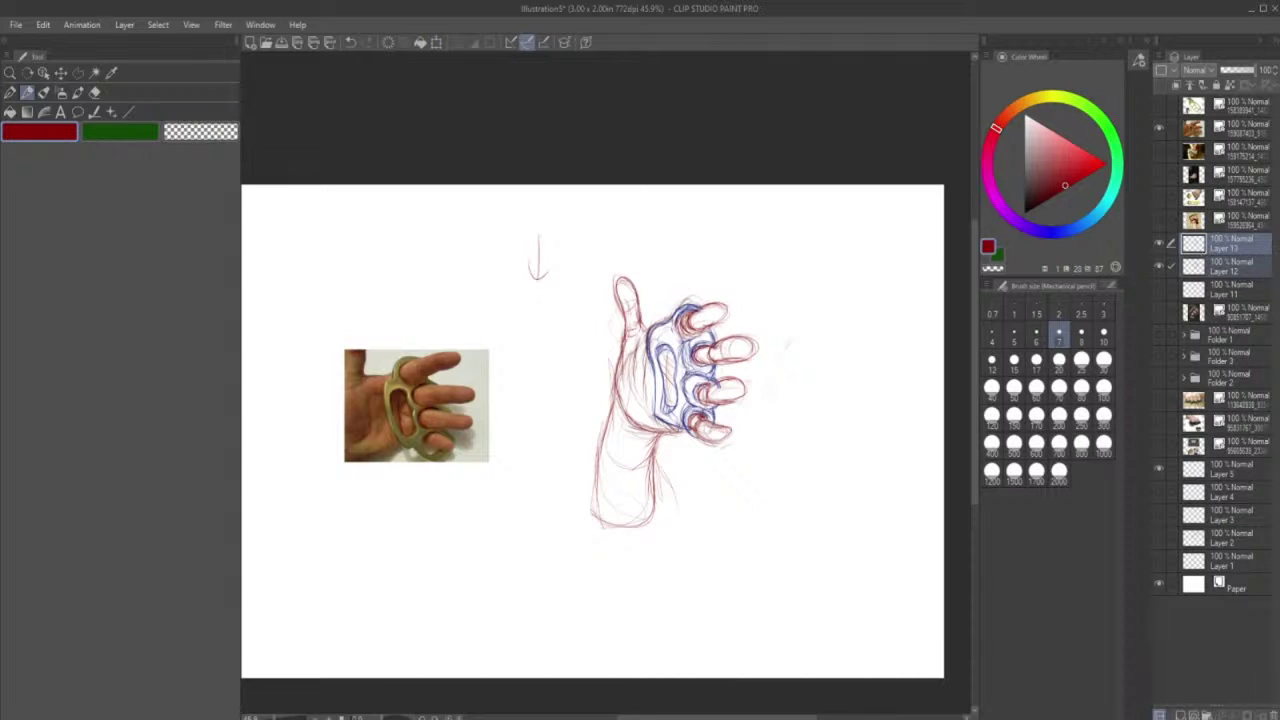
- Group Layers 13 and 12 in a new folder, place it directly above Folder 1, and collapse it
left_click(1206, 714)
left_click(1202, 268)
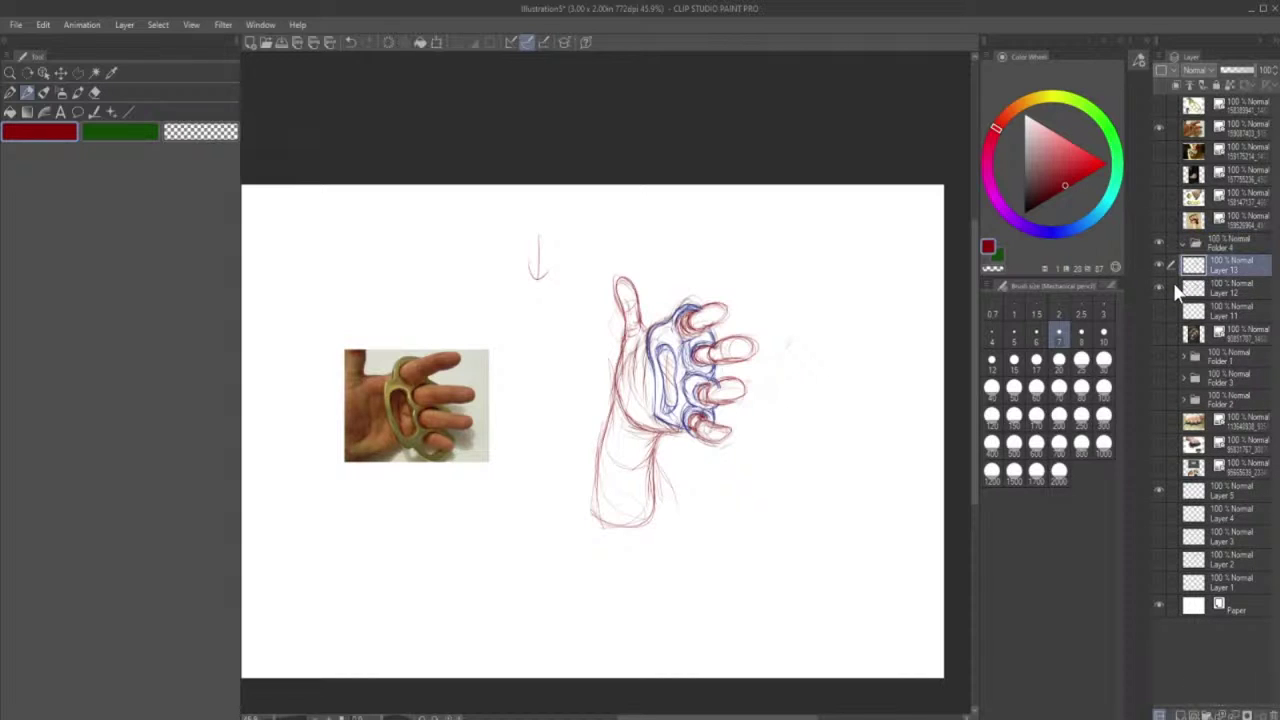
left_click(1173, 288)
mouse_move(1190, 269)
left_mouse_down()
mouse_move(1194, 248)
mouse_move(1162, 272)
mouse_move(1155, 316)
left_mouse_up()
left_click(1186, 246)
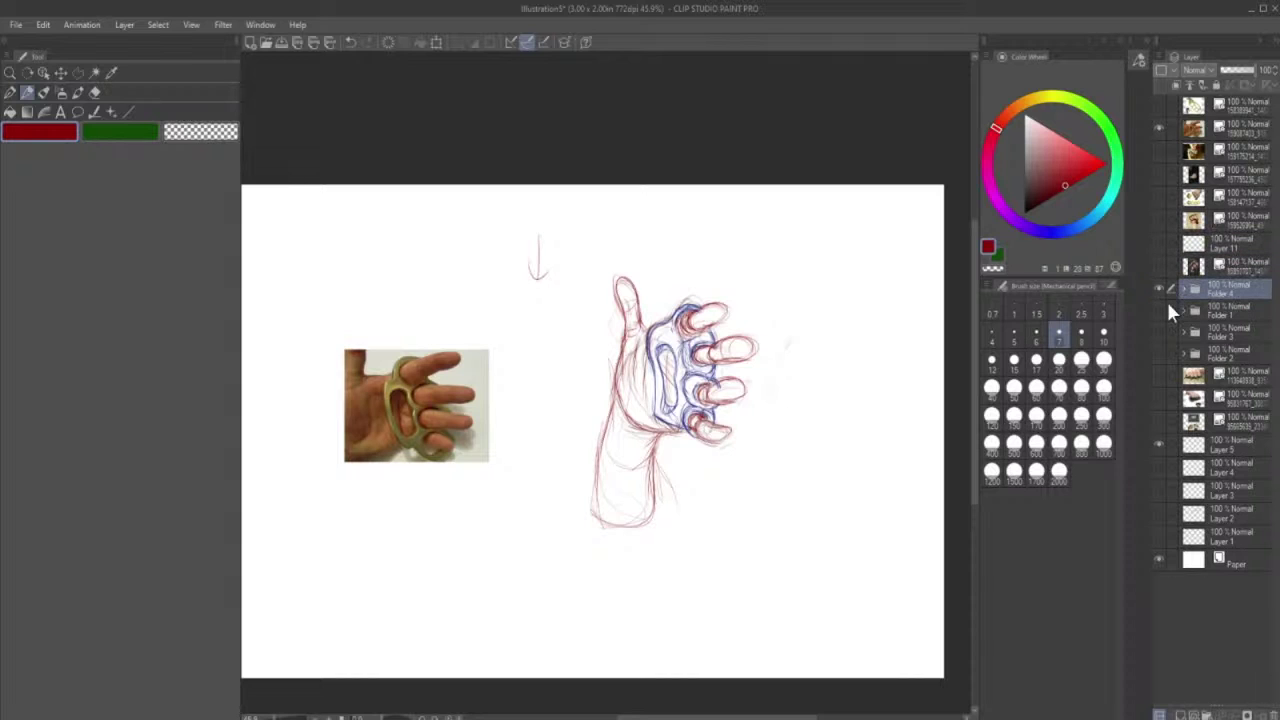
- Check the Folder 1 and Folder 4 sketches by toggling their visibility, and expand Folders 4, 1, 3 and 2
left_click(1160, 310)
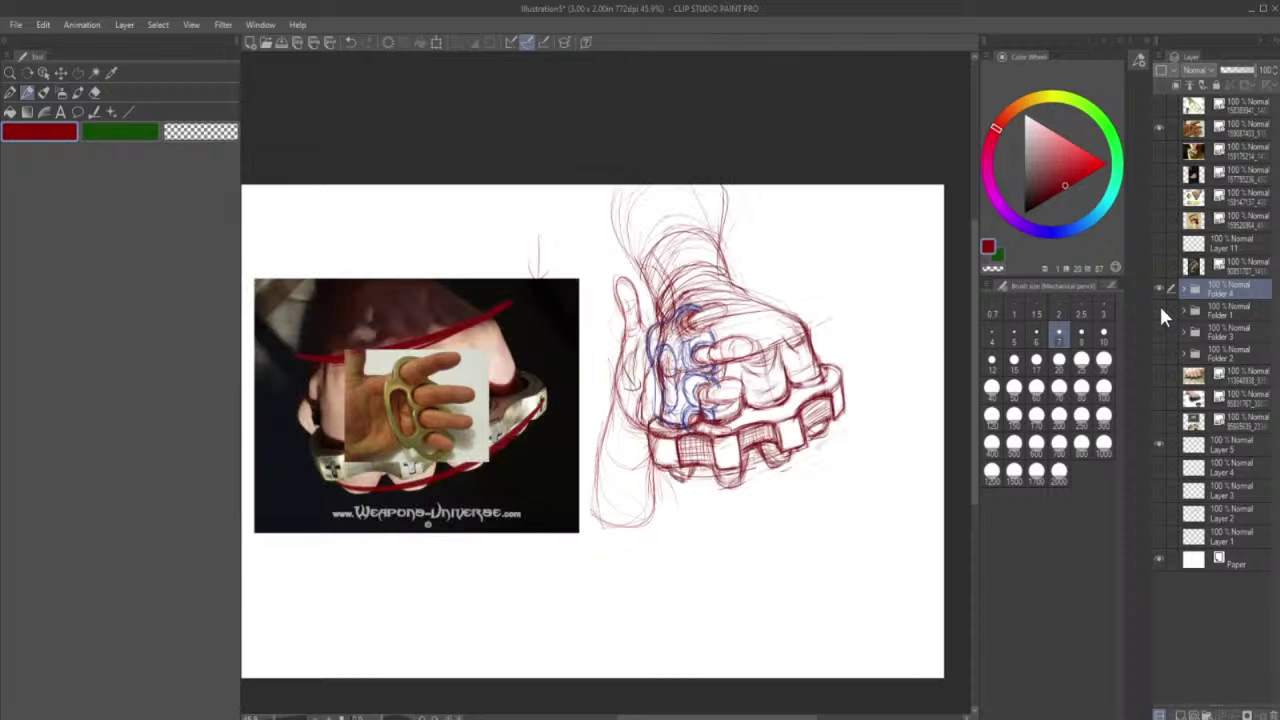
left_click(1160, 310)
left_click(1159, 289)
left_click(1183, 290)
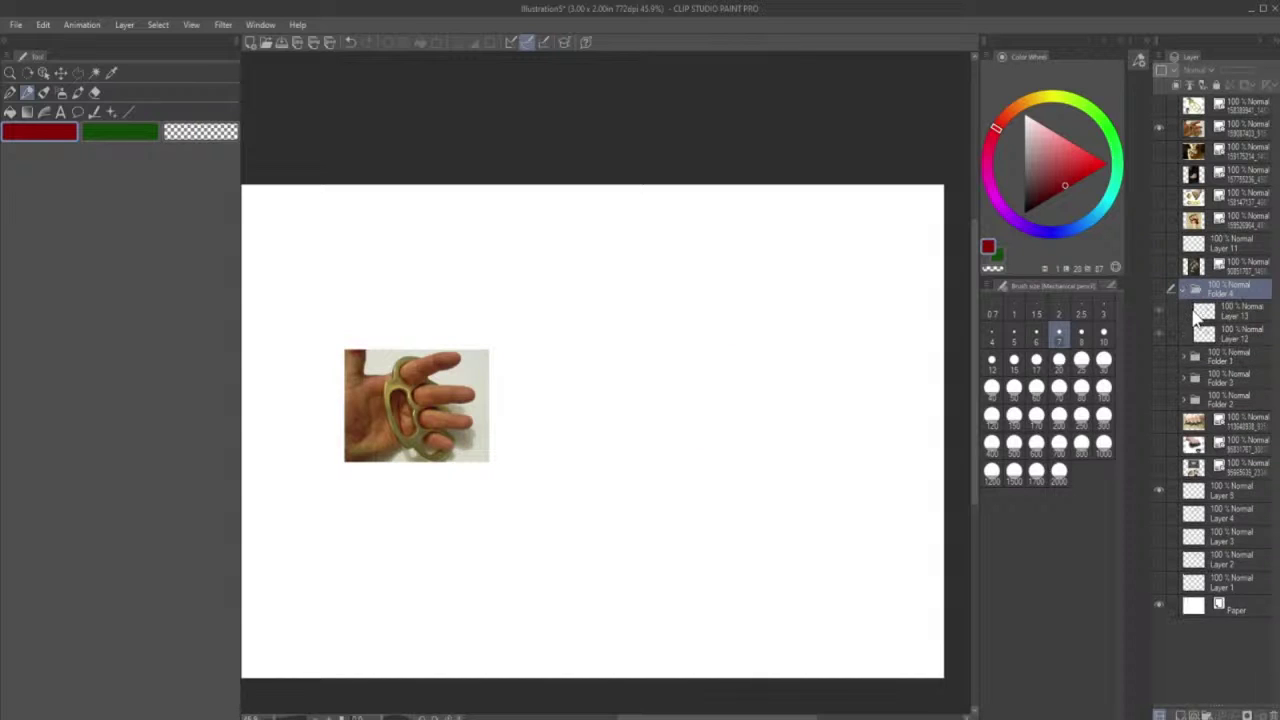
left_click(1184, 357)
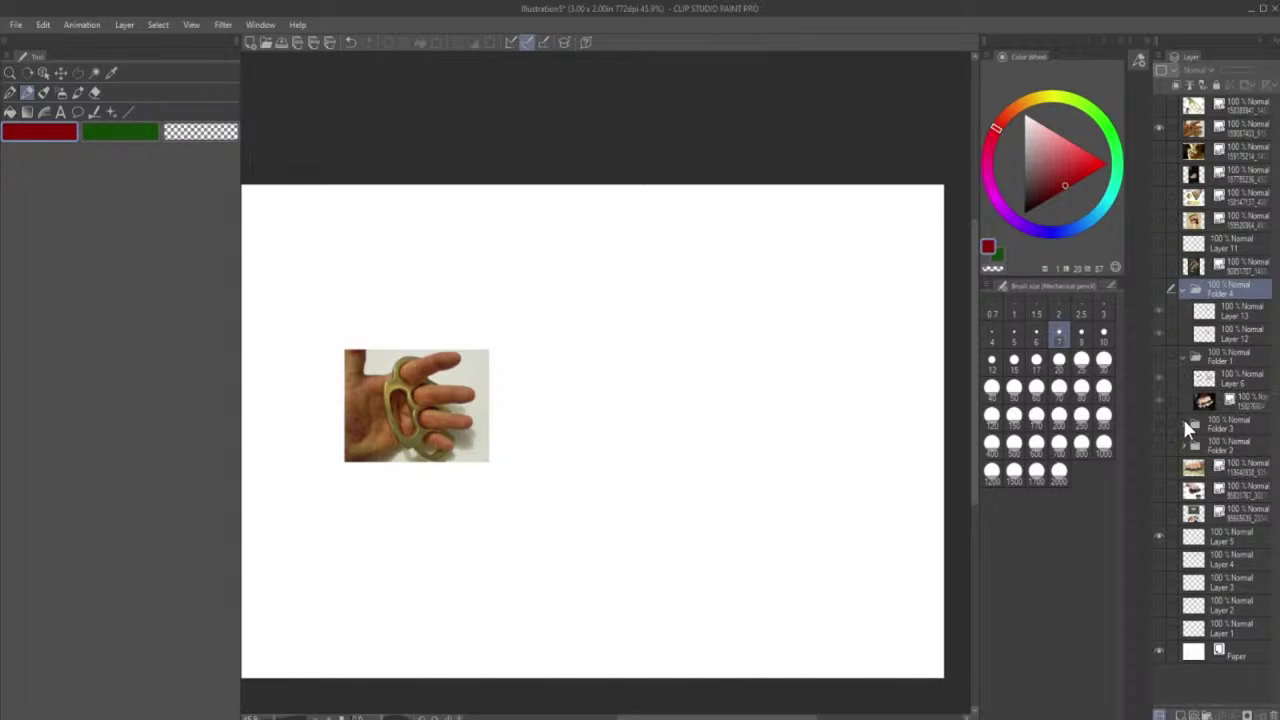
left_click(1184, 424)
left_click(1190, 516)
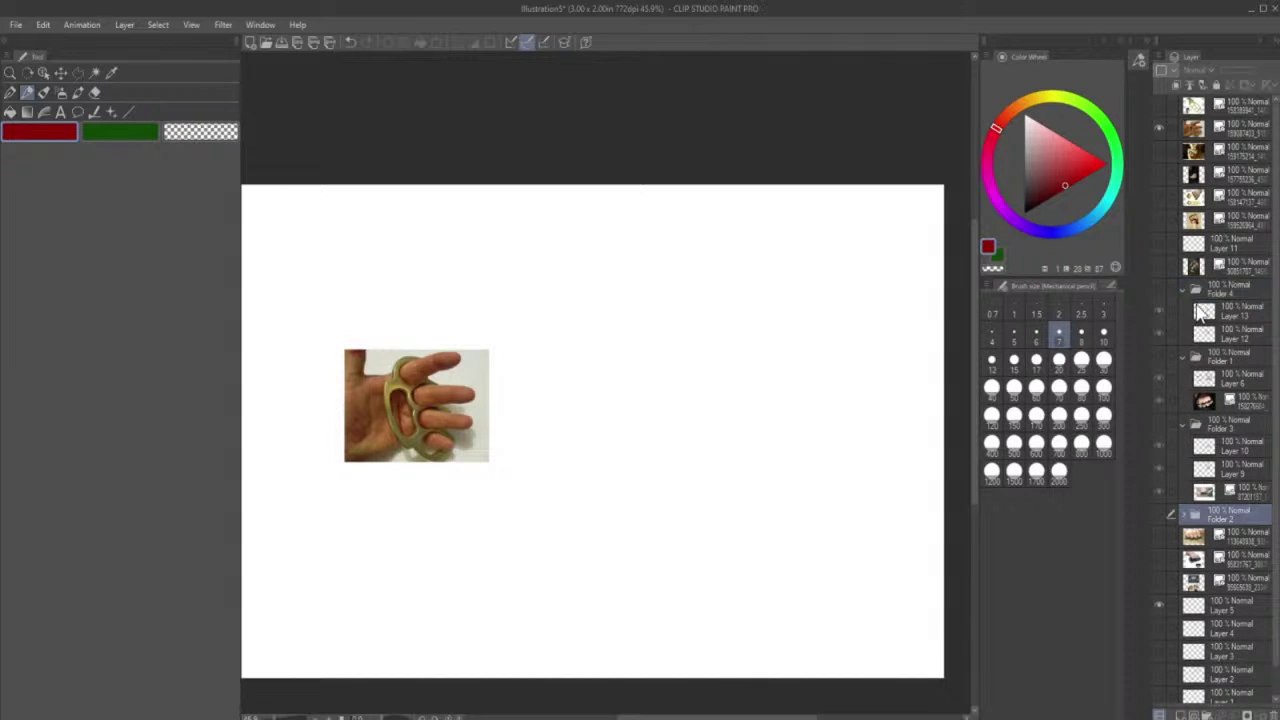
left_click(1183, 516)
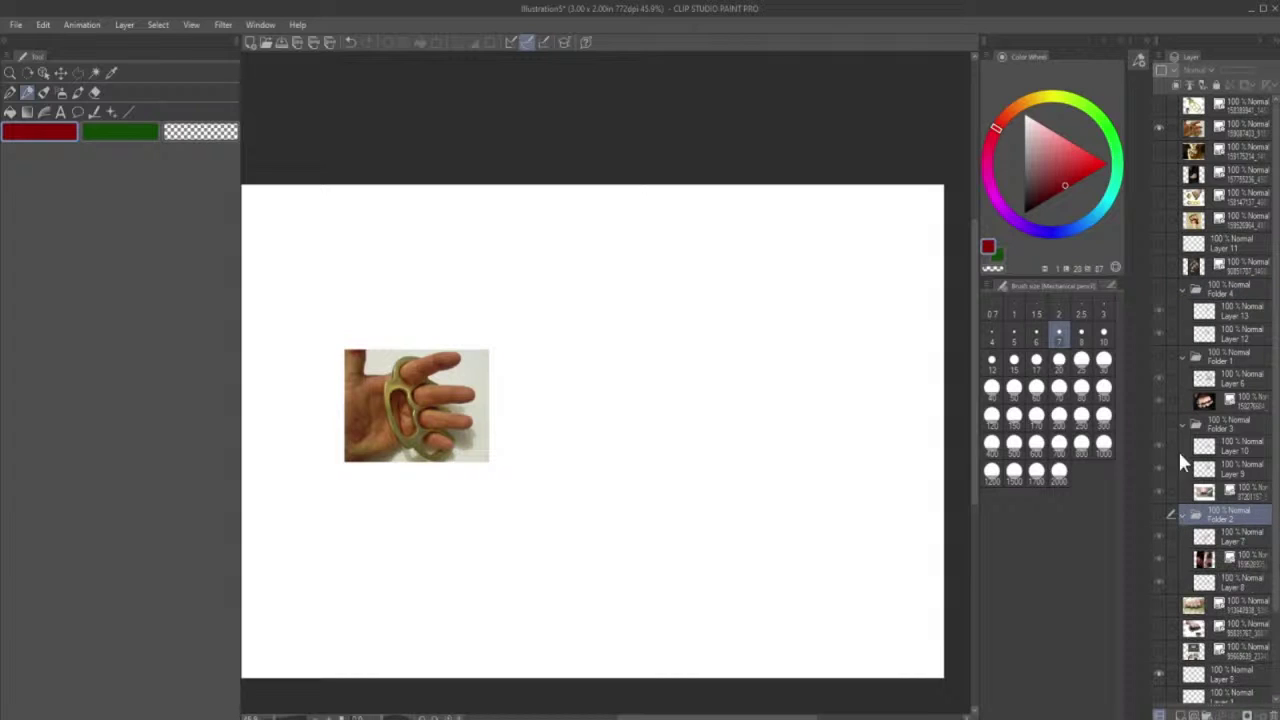
left_click(1160, 288)
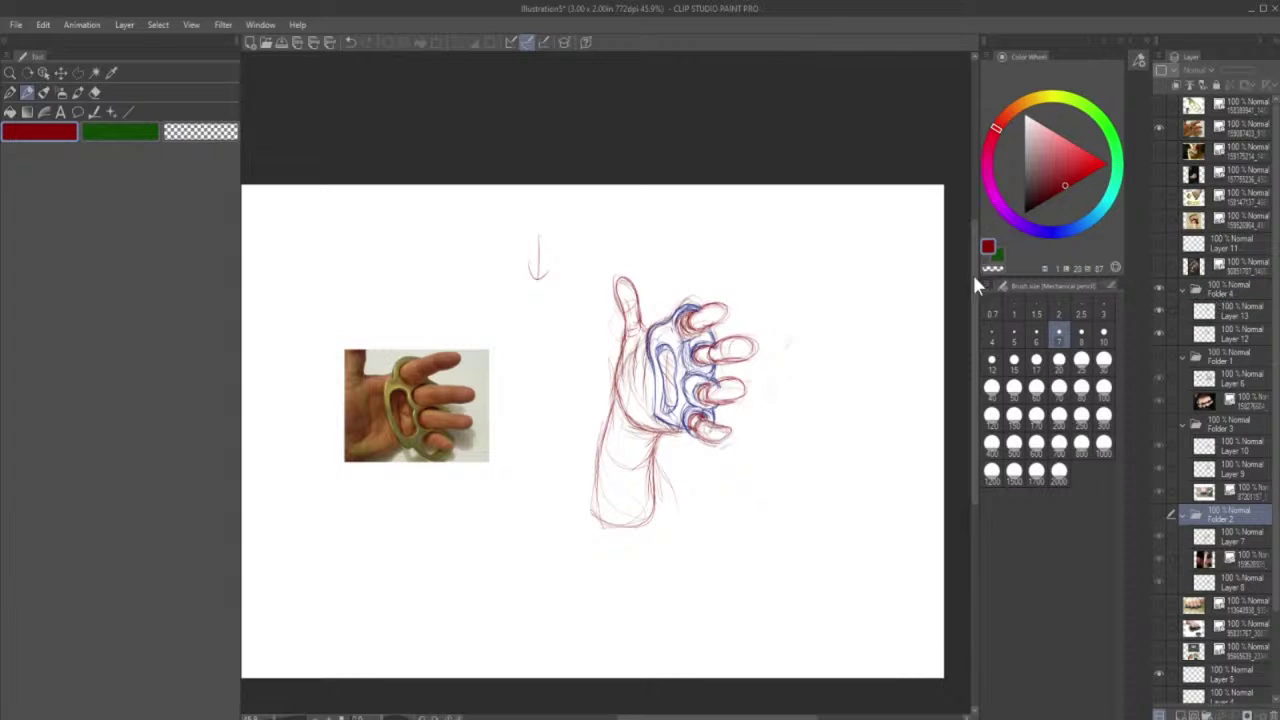
- Reposition the whole open-hand sketch in Folder 4 to the upper middle of the canvas
left_click(1222, 290)
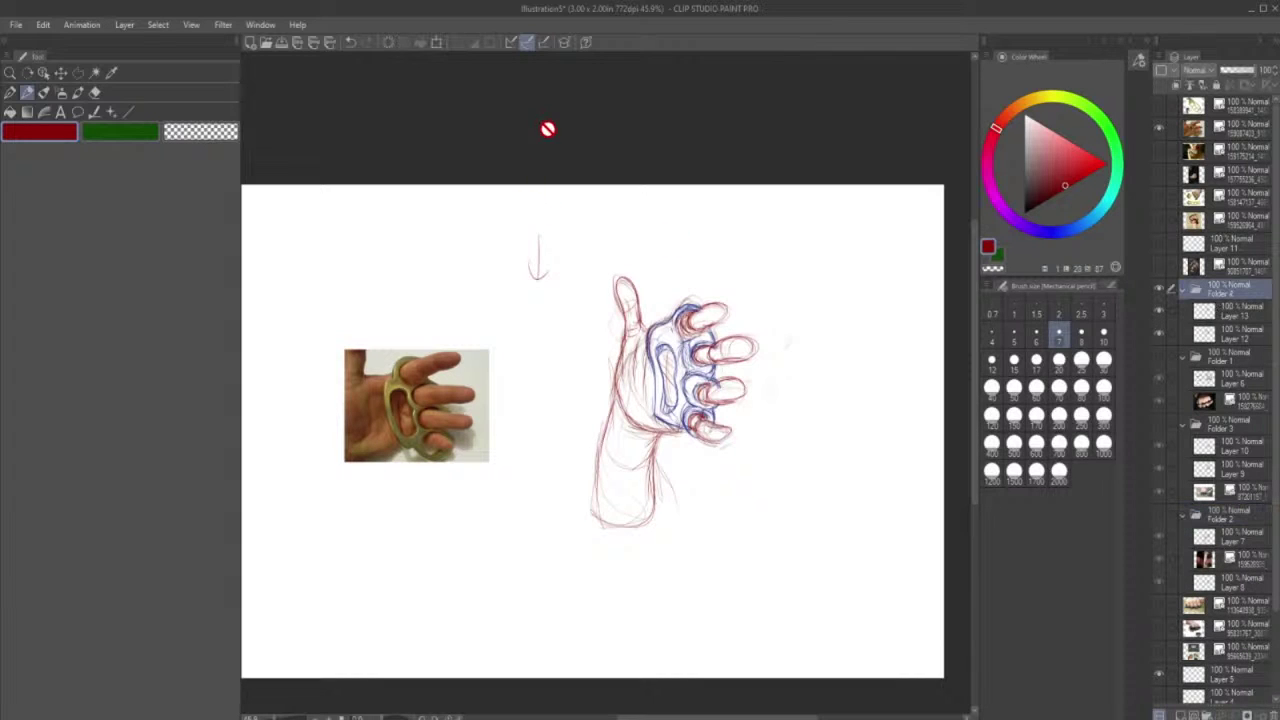
left_click(436, 40)
left_click_drag(633, 325, 775, 282)
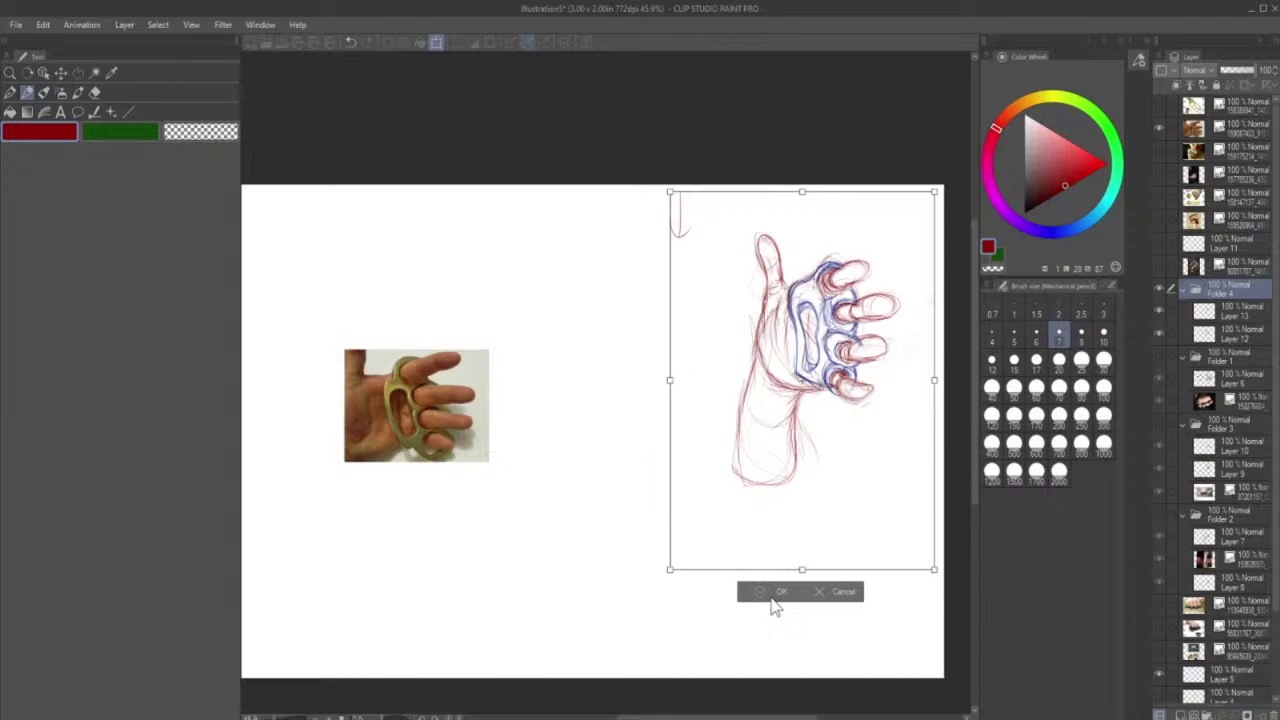
left_click(774, 589)
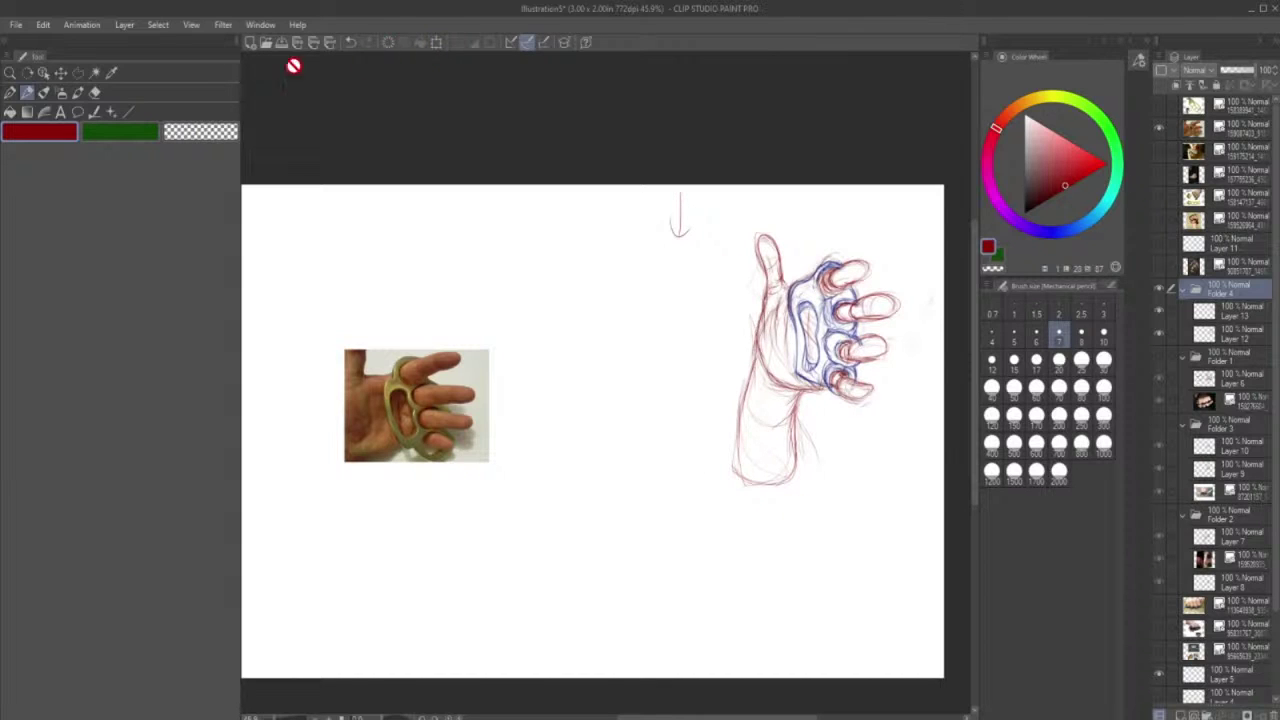
left_click(60, 74)
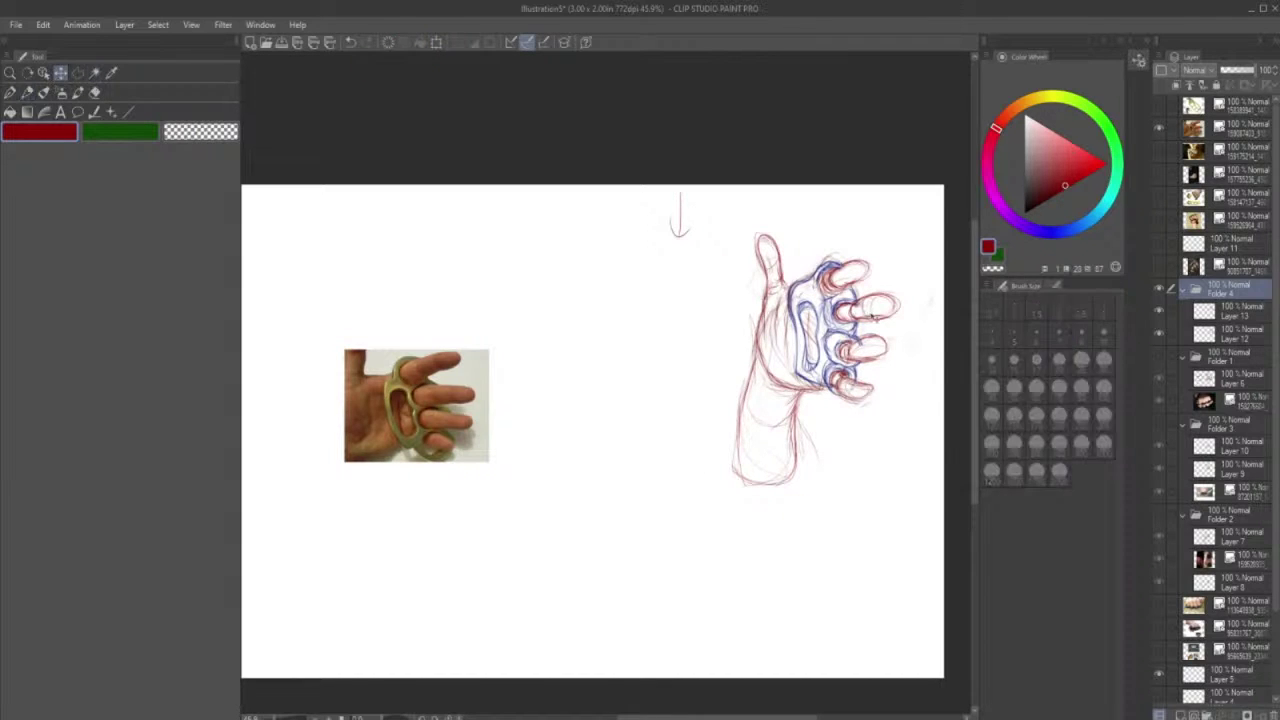
mouse_move(862, 321)
left_mouse_down()
mouse_move(682, 345)
mouse_move(693, 334)
left_mouse_up()
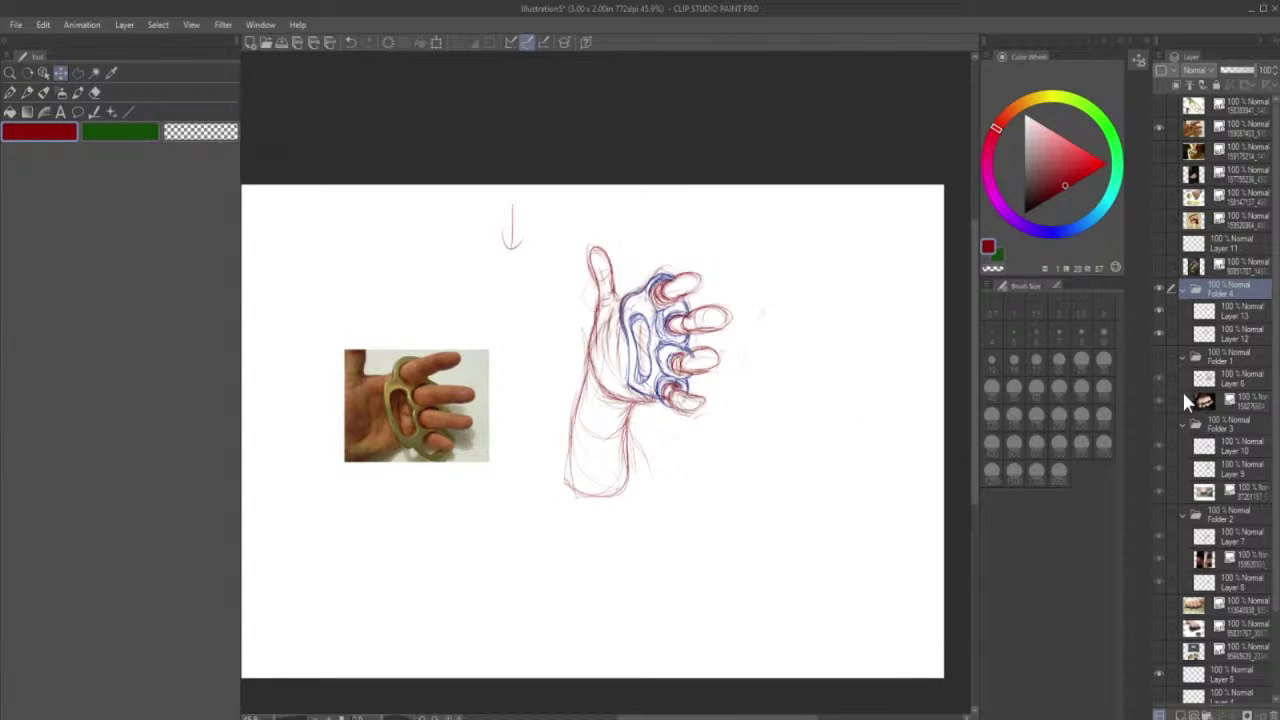
- Show the Folder 1 fist sketch, and hide its reference photo and the open-hand reference photo
left_click(1158, 357)
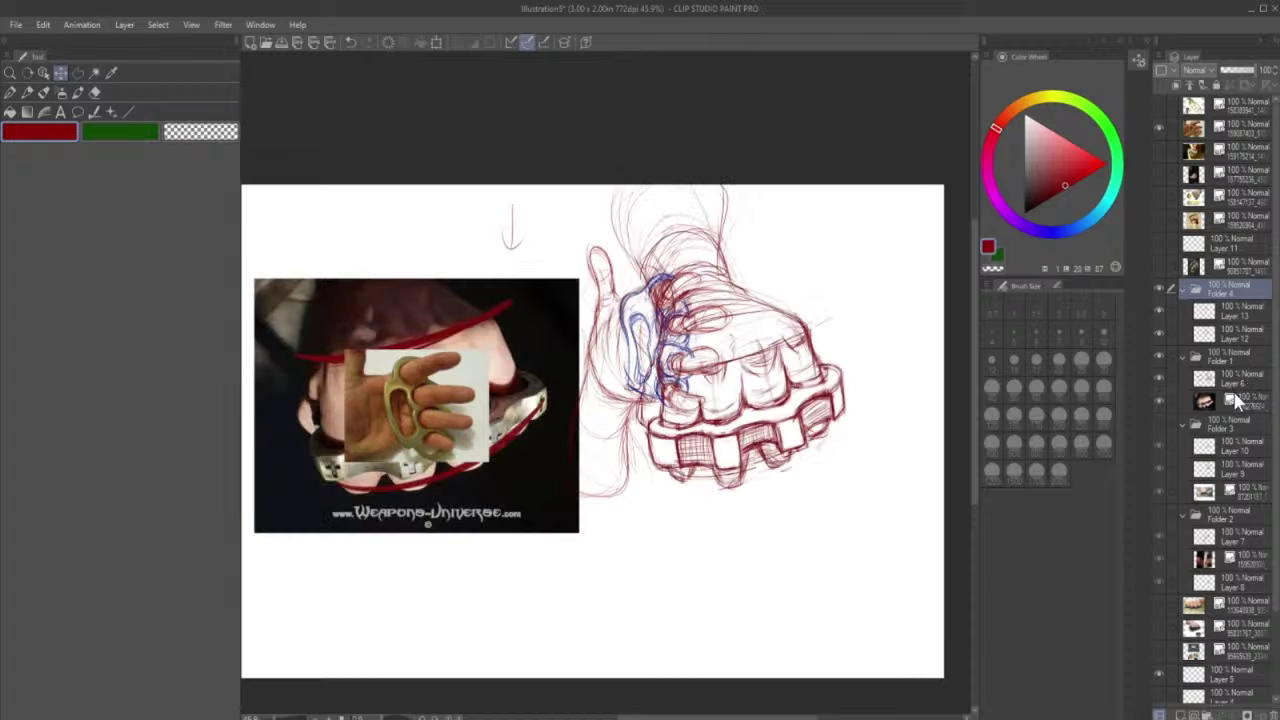
left_click(1226, 358)
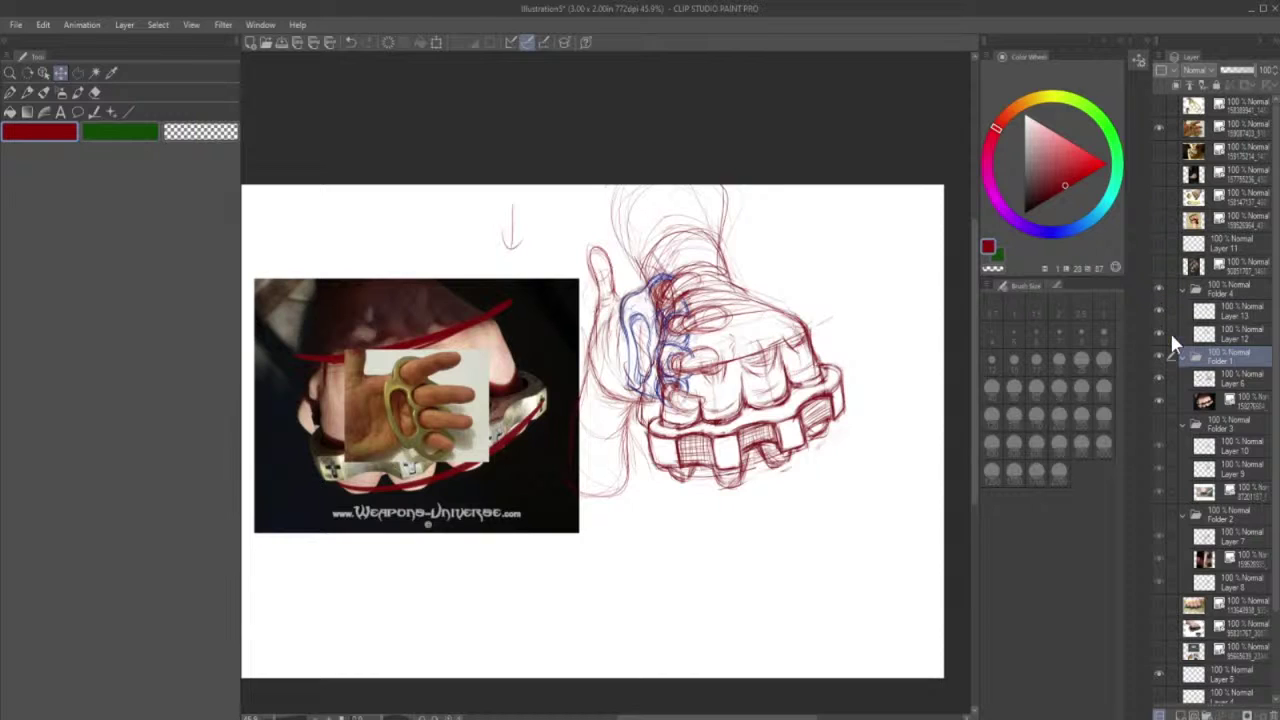
left_click(1160, 401)
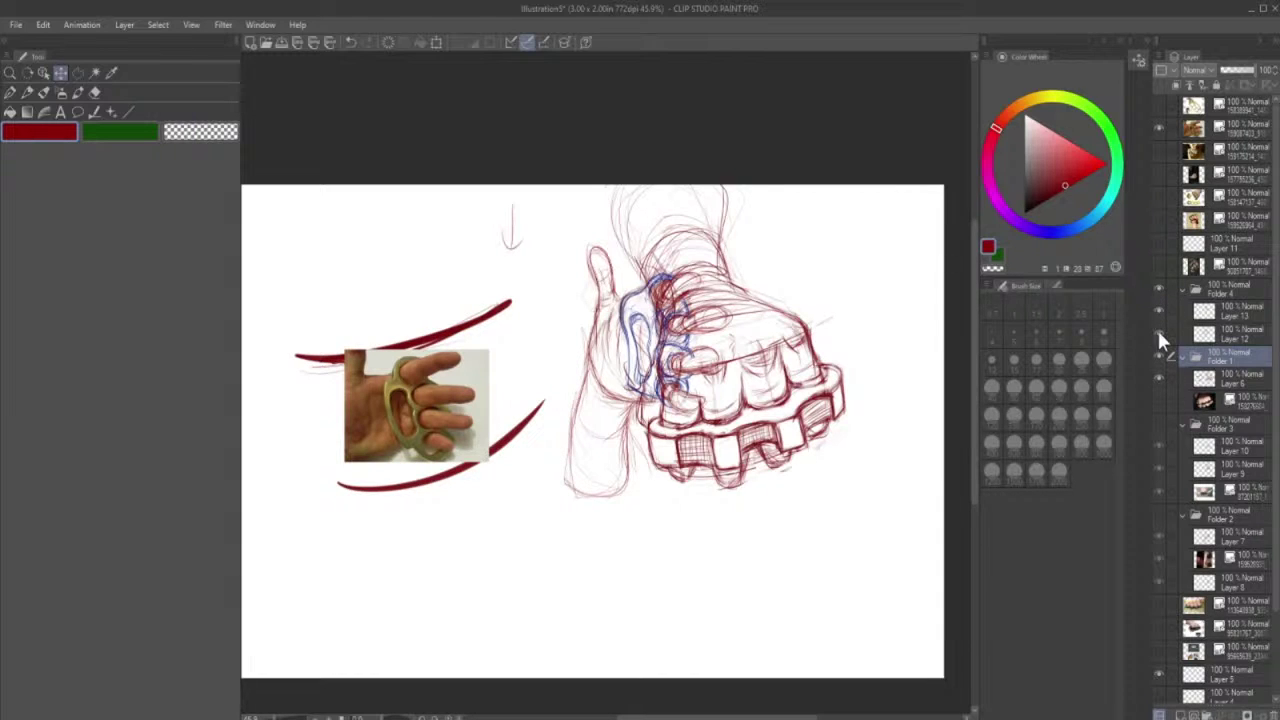
left_click(1158, 333)
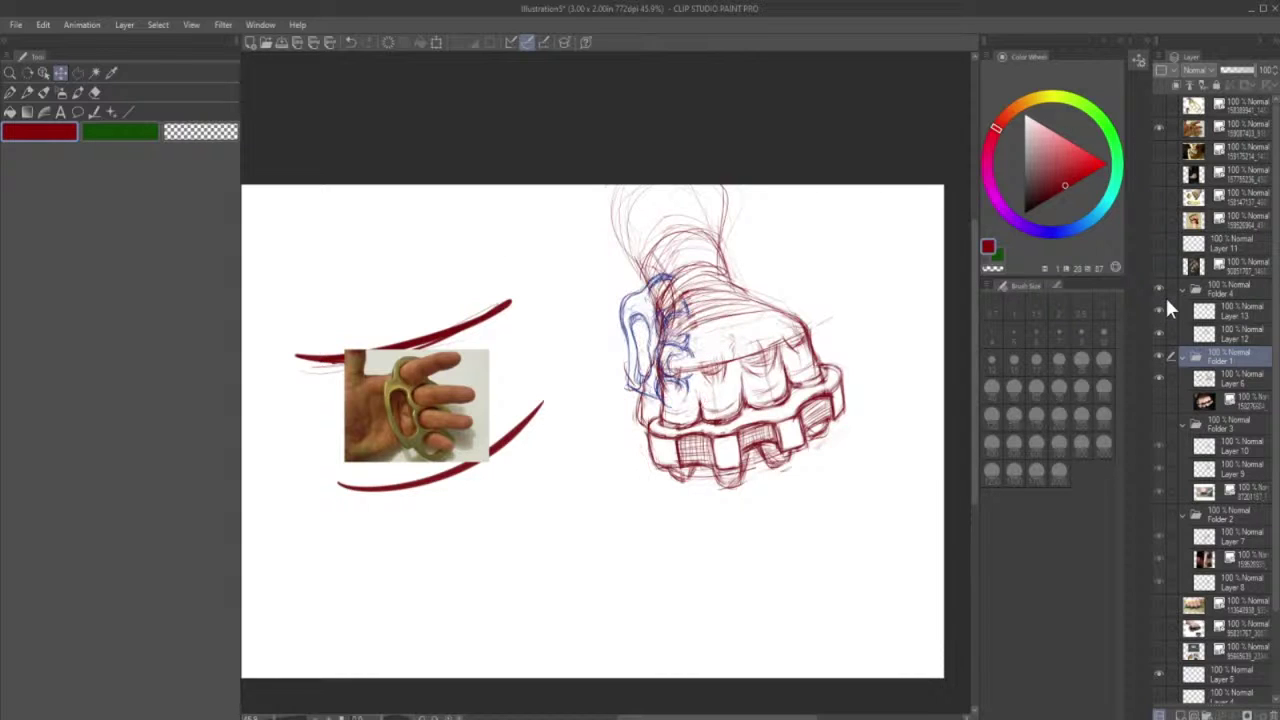
left_click(1159, 308)
left_click(1160, 127)
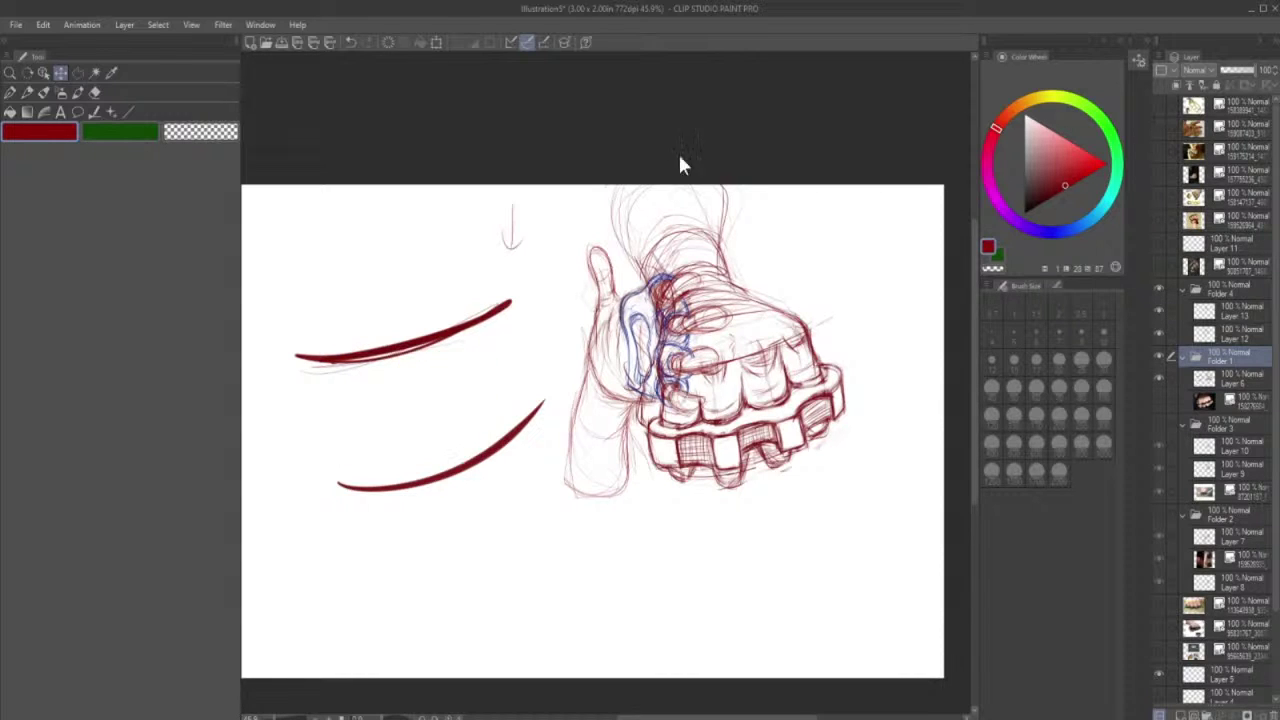
- Move the closed-fist sketch on Layer 6 down and right, clear of most of the open hand
key("alt+bracketleft")
key("alt+bracketleft")
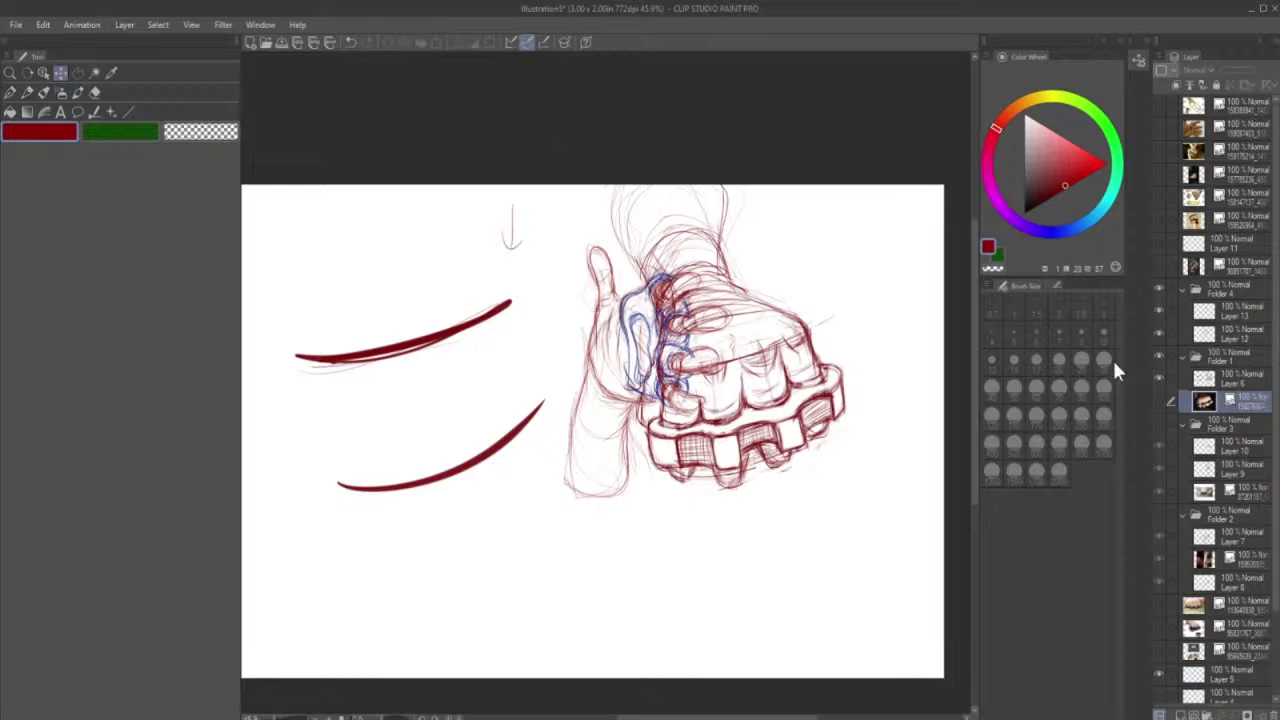
left_click(1215, 380)
left_click(436, 43)
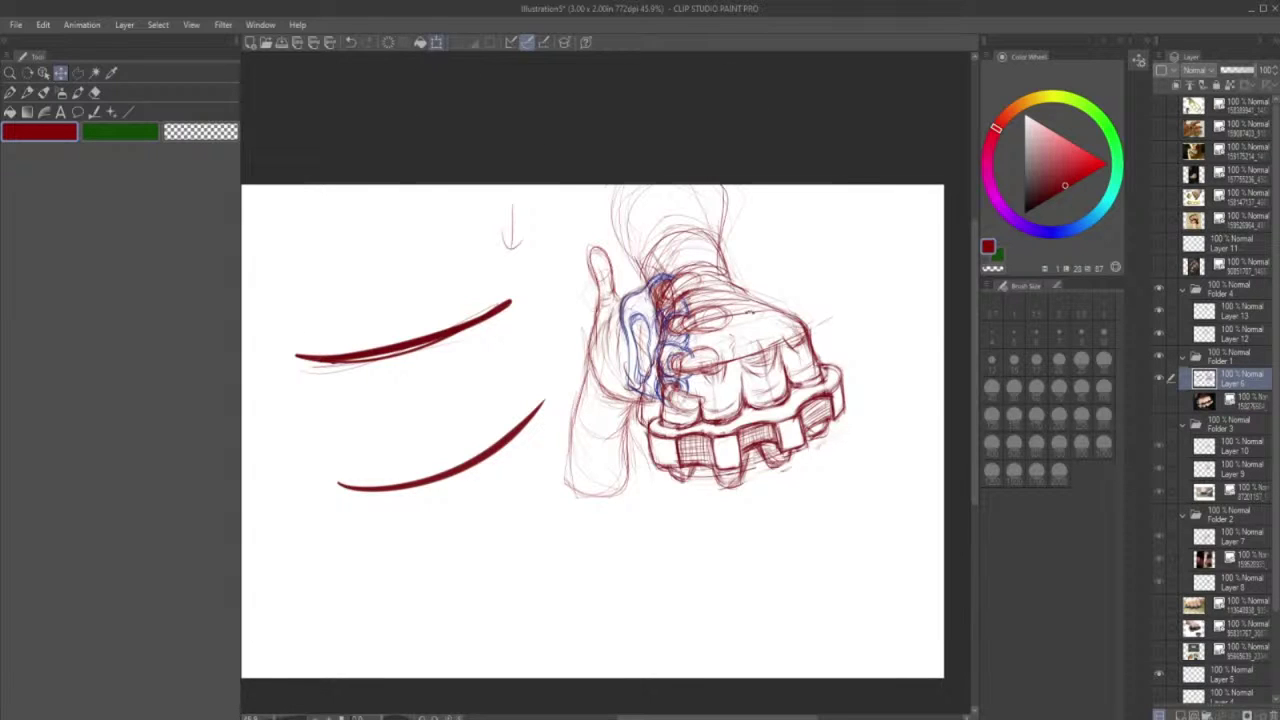
left_click_drag(823, 413, 882, 497)
left_click_drag(660, 422, 676, 425)
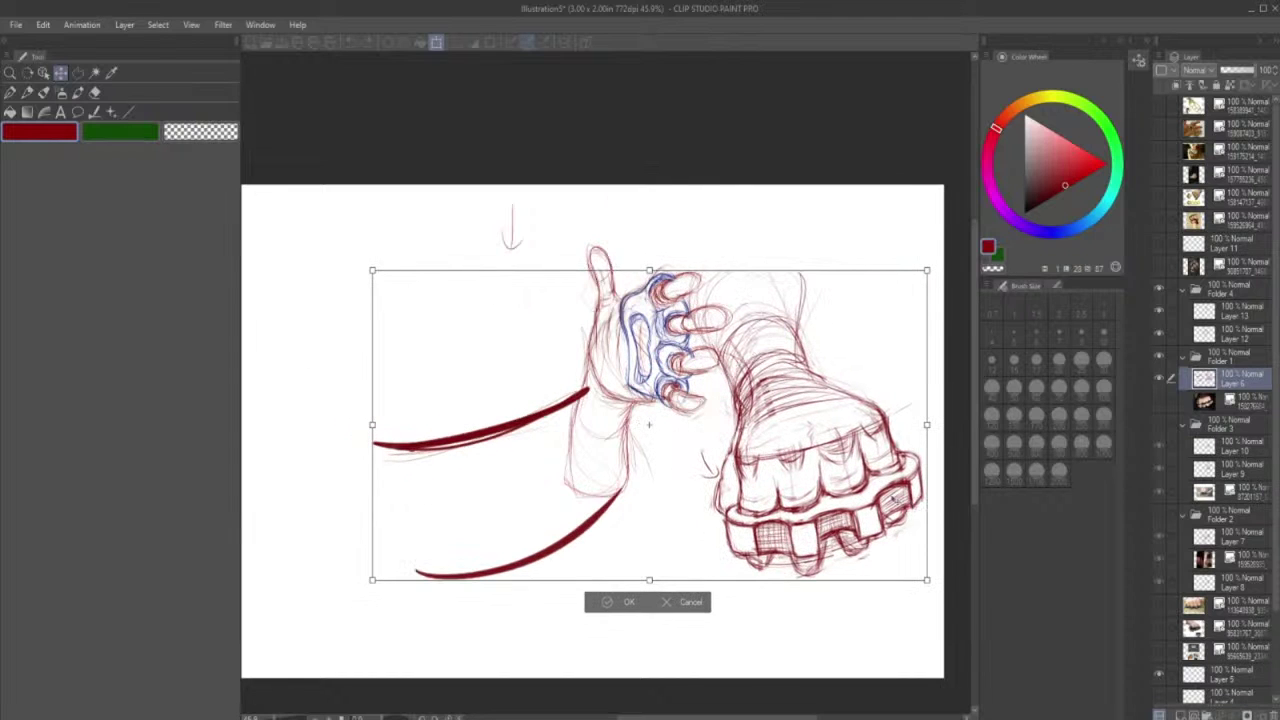
left_click(618, 602)
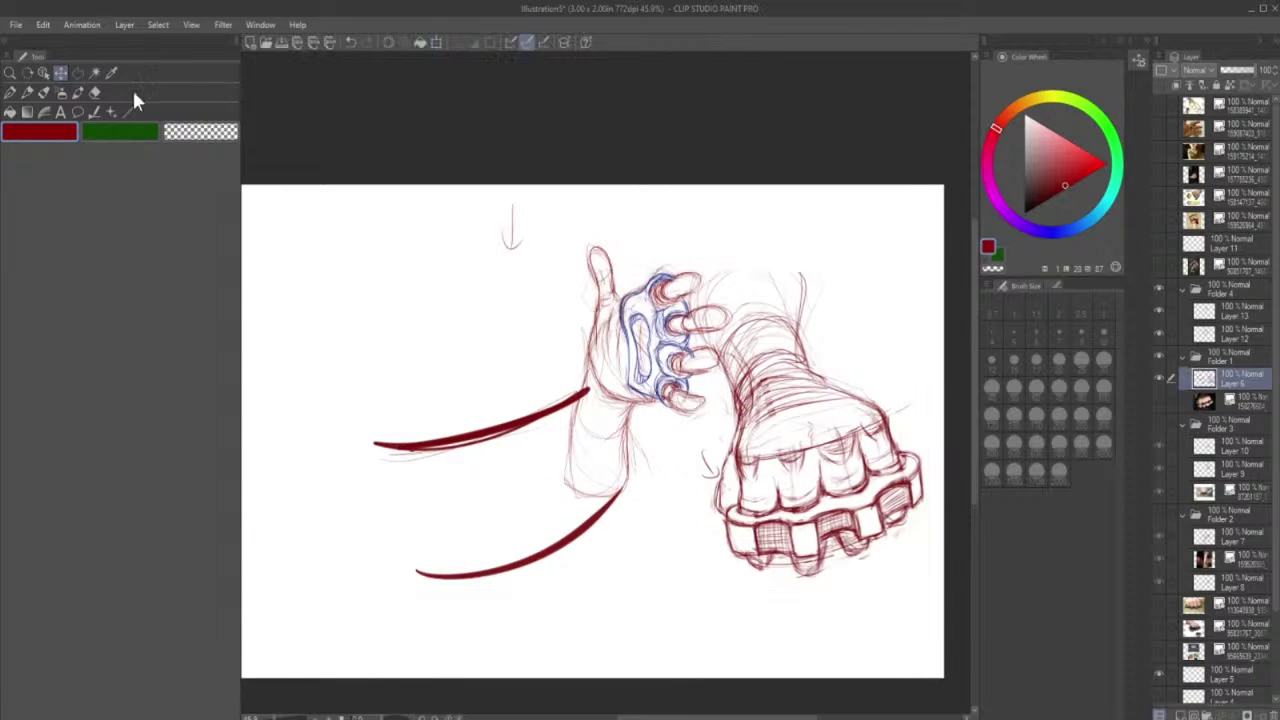
- Select the two thick red guide curves on Layer 6 with a polyline selection, delete them, and deselect
left_click(78, 74)
left_click_drag(357, 400, 605, 302)
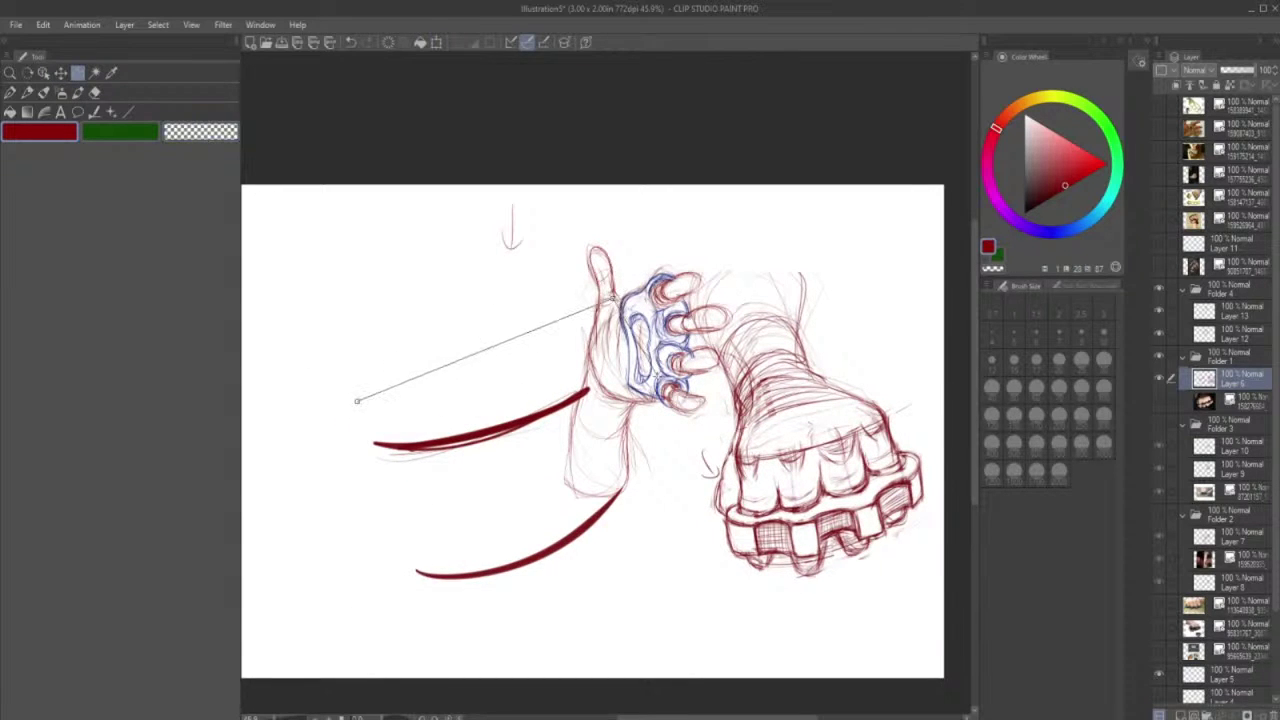
left_click_drag(655, 375, 631, 566)
left_click(463, 628)
left_click(358, 575)
left_click(347, 475)
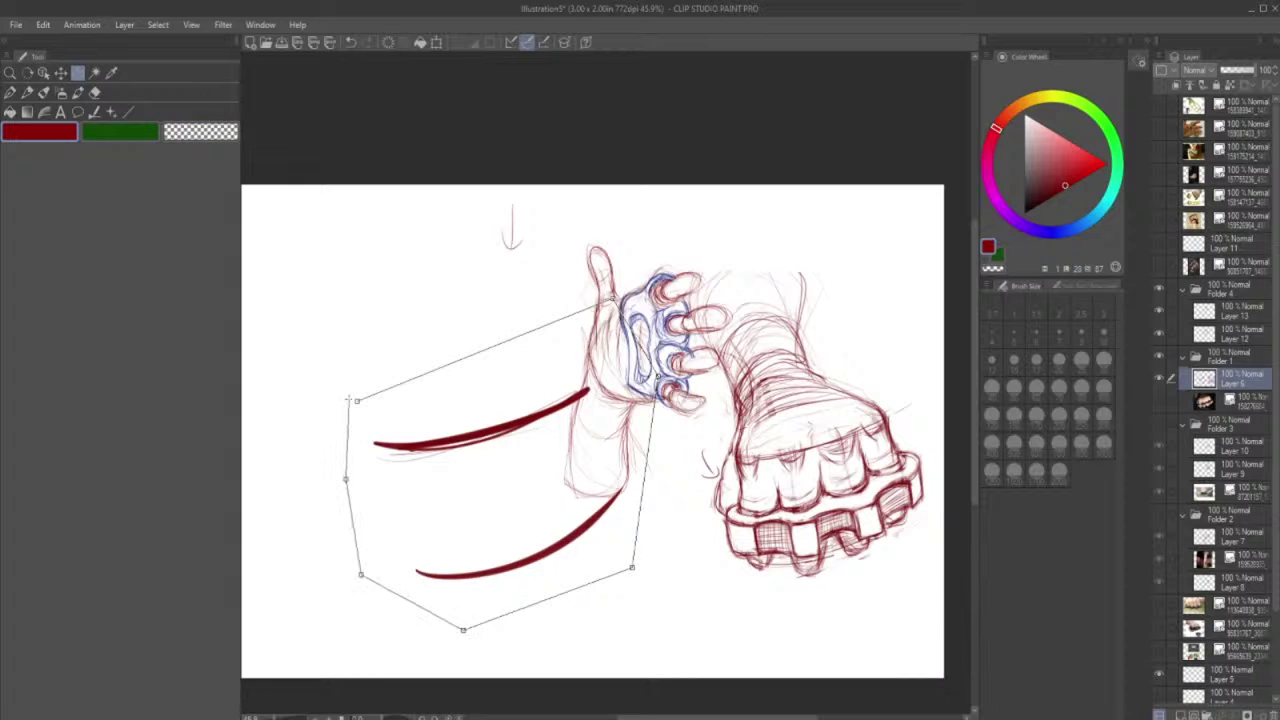
left_click(357, 400)
key("Delete")
key("ctrl+d")
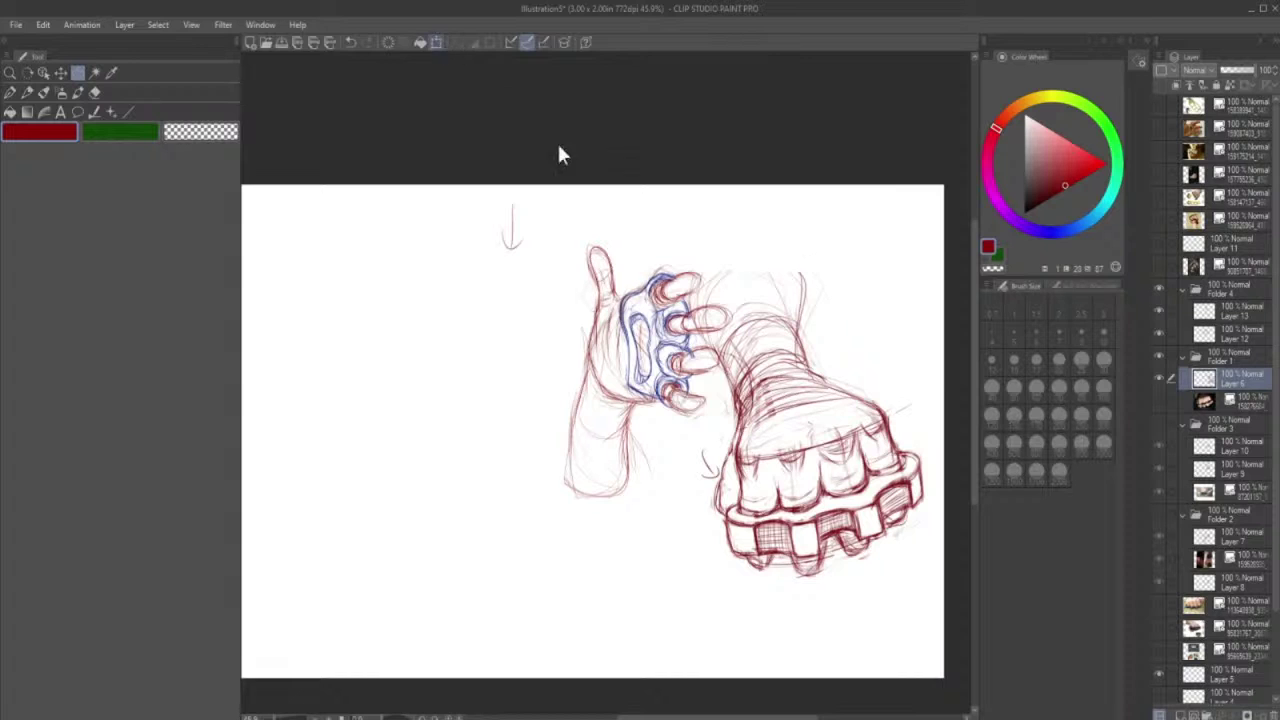
- Scale the closed-fist sketch on Layer 6 down slightly
key("ctrl+t")
left_click_drag(802, 580, 799, 535)
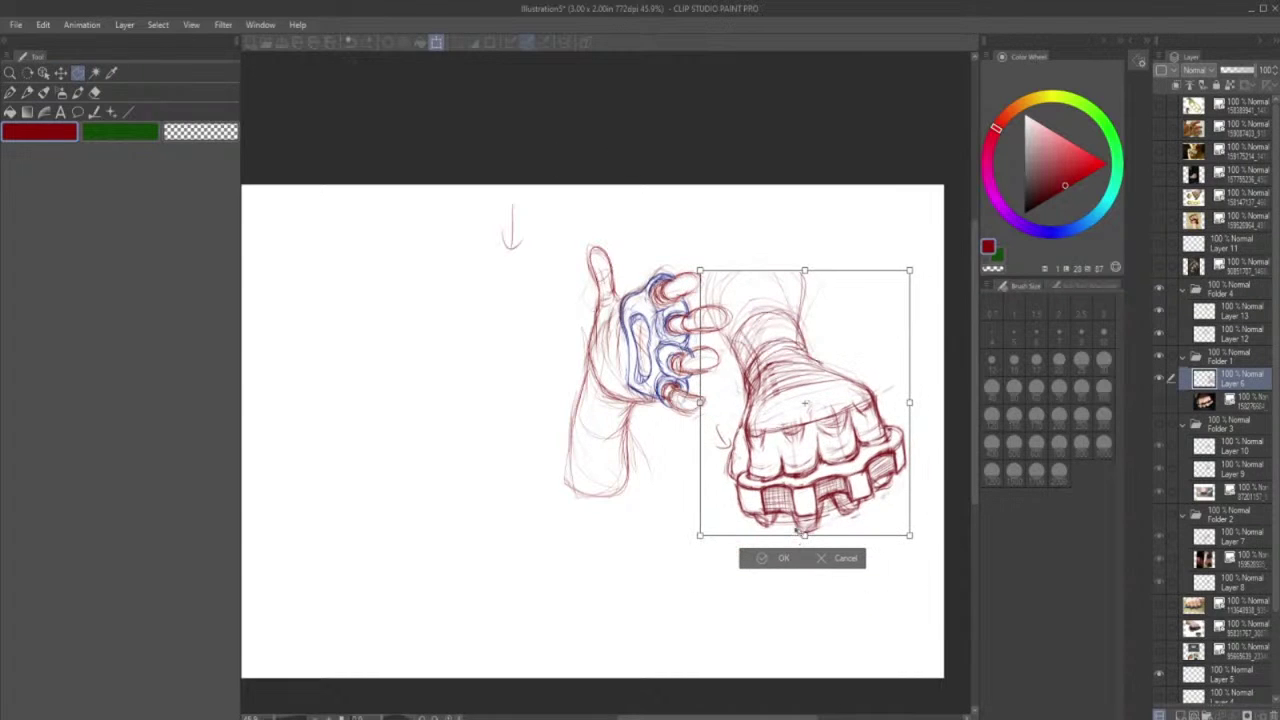
left_click(771, 560)
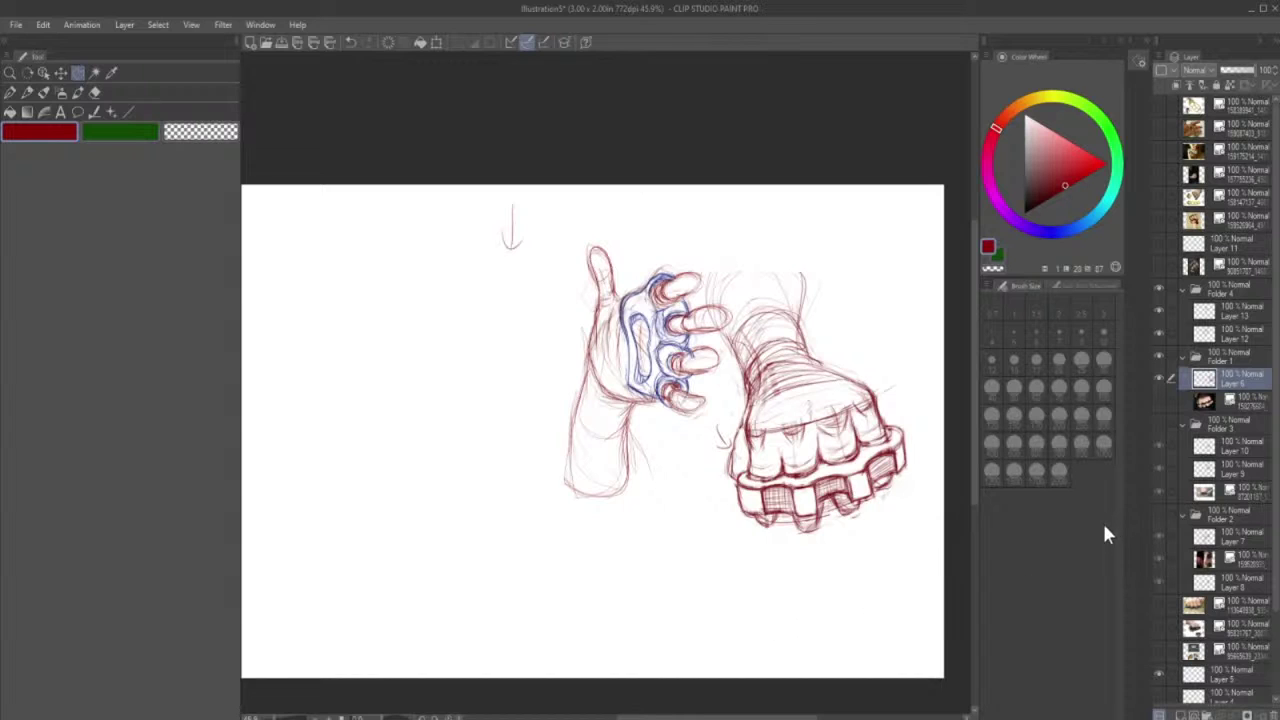
- Collapse Folders 1 and 4, and show Folder 3 with its red fist layer, Layer 9, selected
left_click(1183, 357)
left_click(1182, 290)
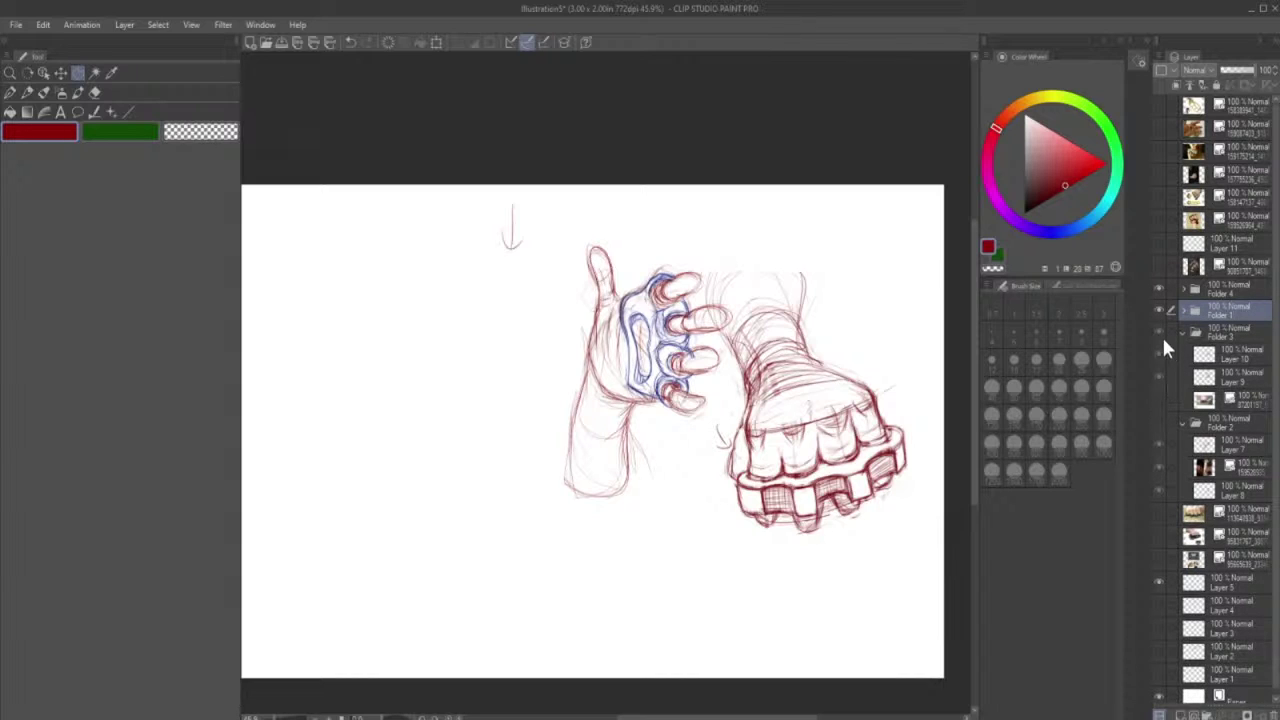
left_click(1159, 332)
left_click(1212, 379)
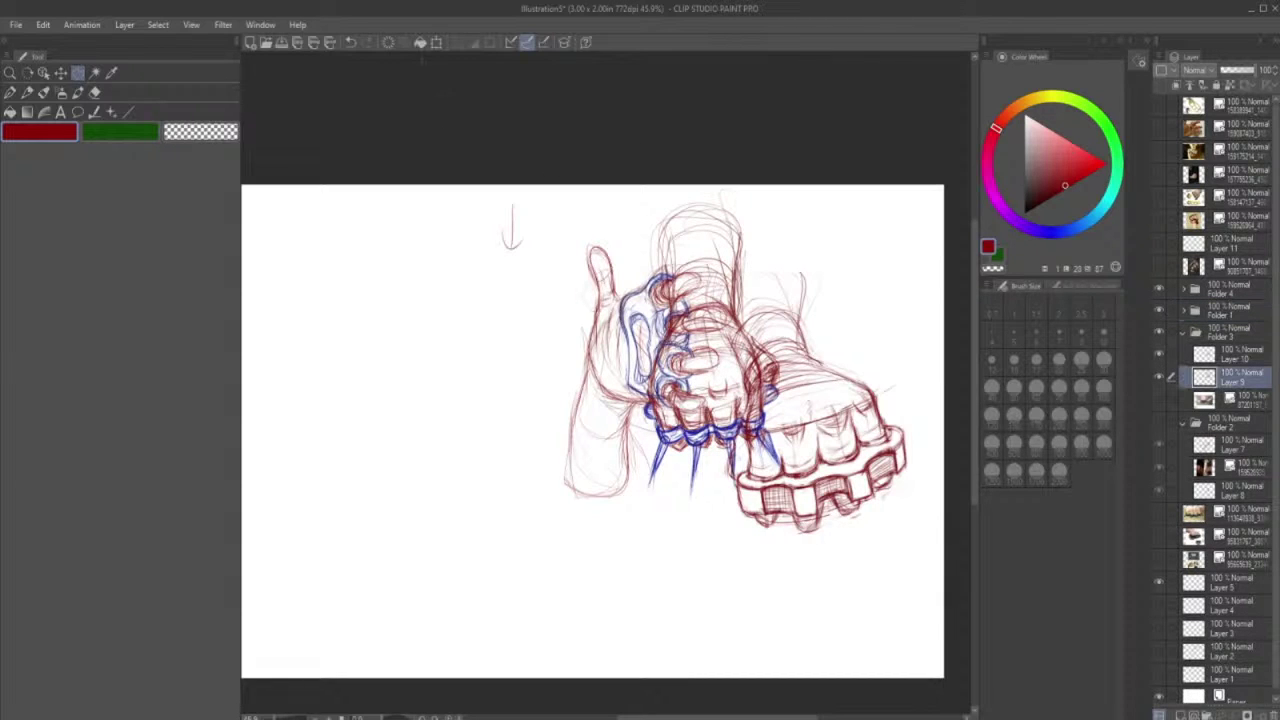
left_click(436, 42)
mouse_move(730, 378)
left_mouse_down()
mouse_move(430, 416)
mouse_move(444, 416)
left_mouse_up()
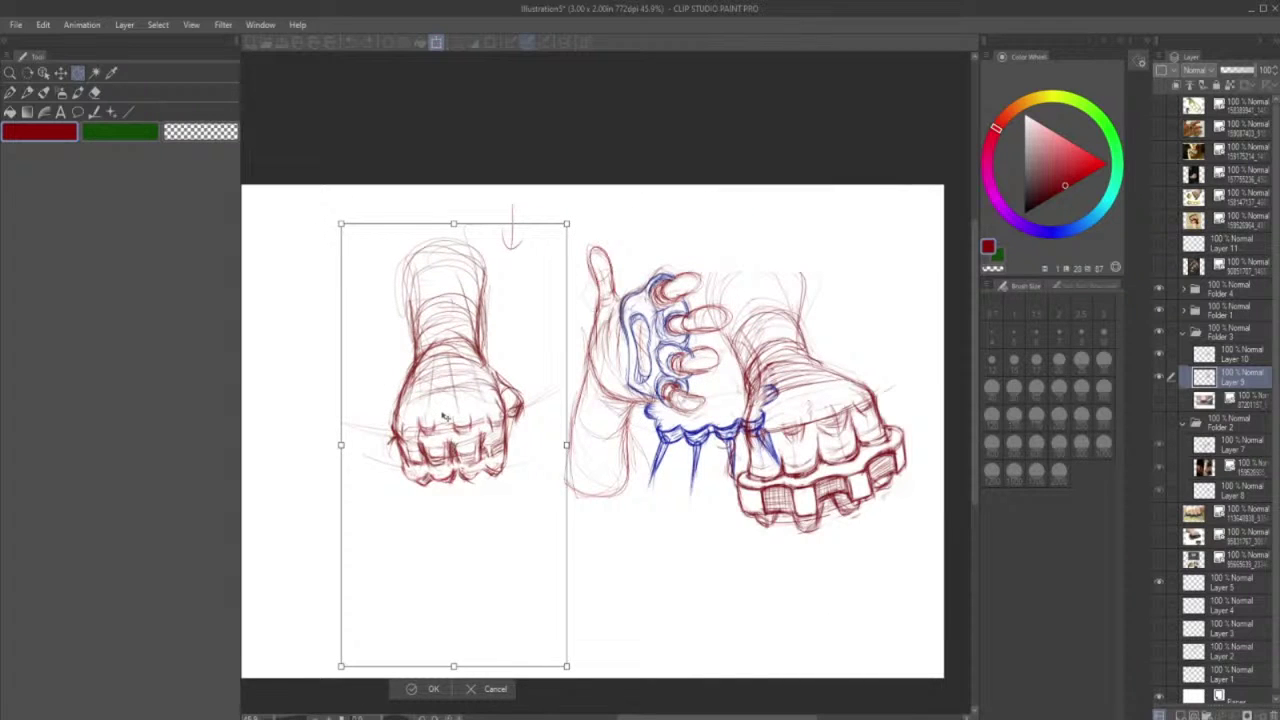
left_click(491, 689)
- Move the red fist and its blue spiked knuckles on Layers 9 and 10 together to the canvas's left, beside the open hand
left_click(1171, 353)
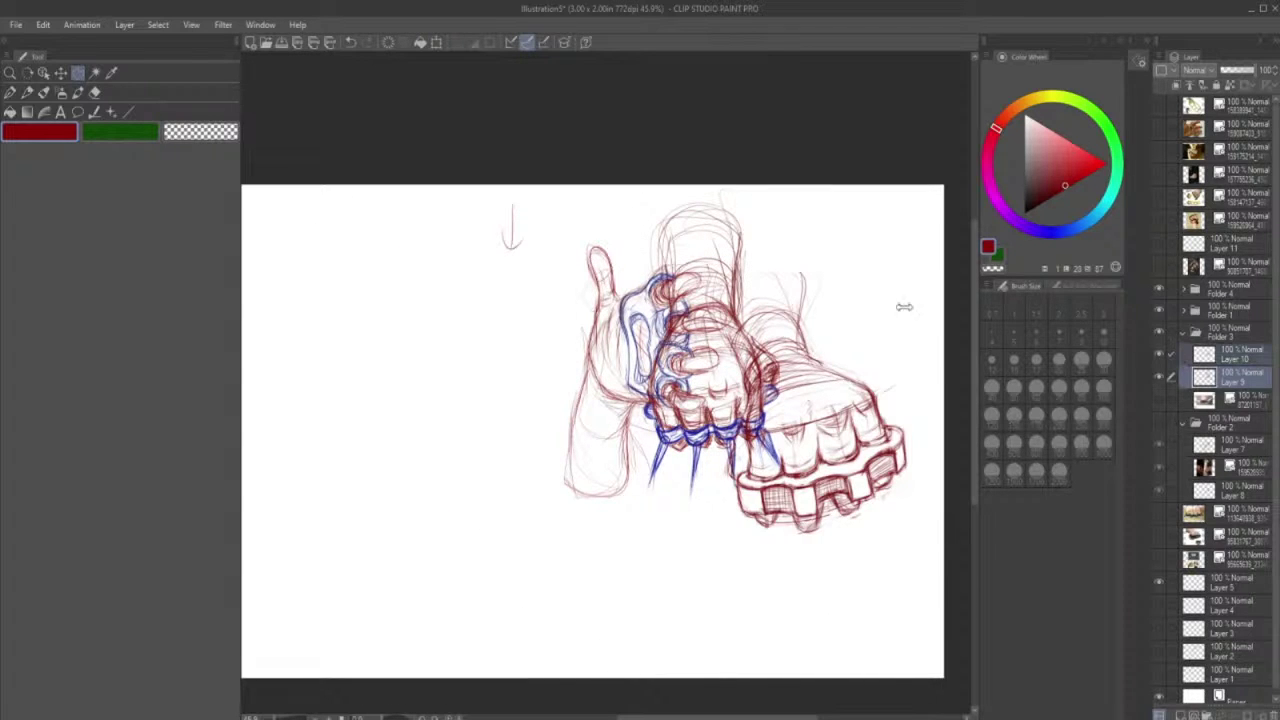
left_click(436, 42)
mouse_move(735, 400)
left_mouse_down()
mouse_move(420, 429)
mouse_move(440, 390)
mouse_move(467, 378)
left_mouse_up()
left_click(432, 672)
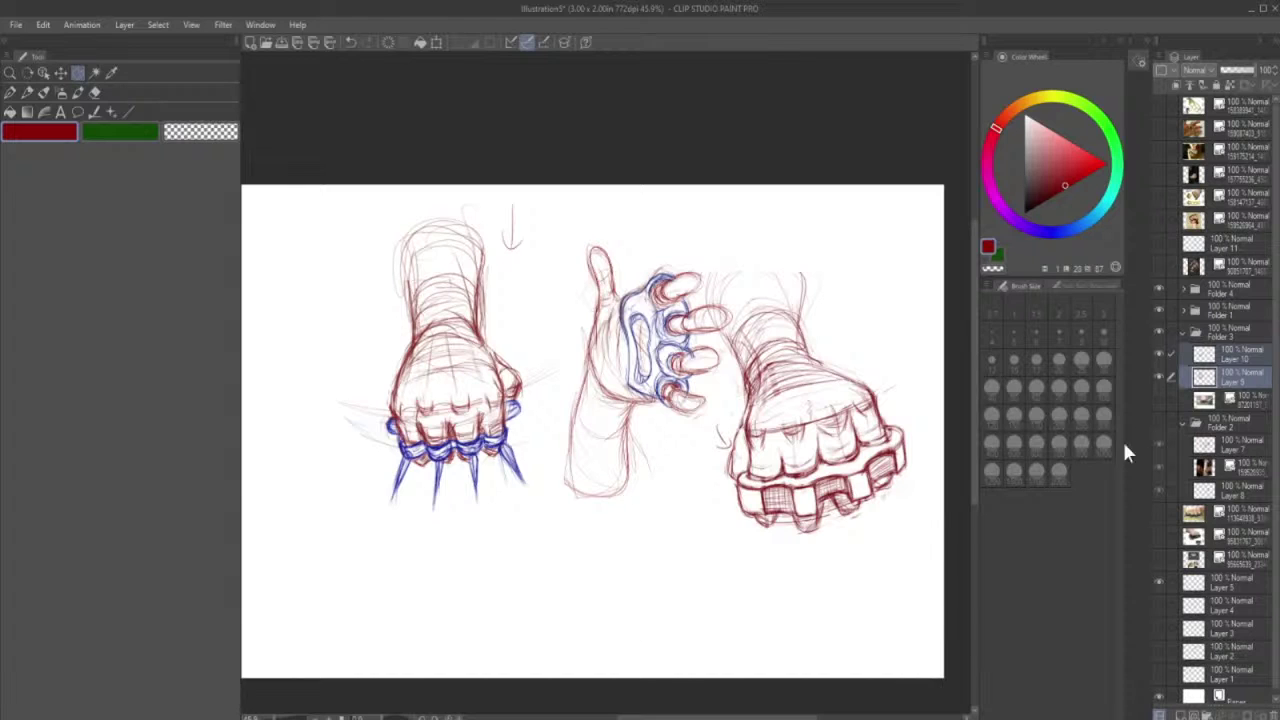
- Collapse Folder 3 and show Folder 2 with its reference photo hidden, leaving only the hand sketch layers
left_click(1178, 329)
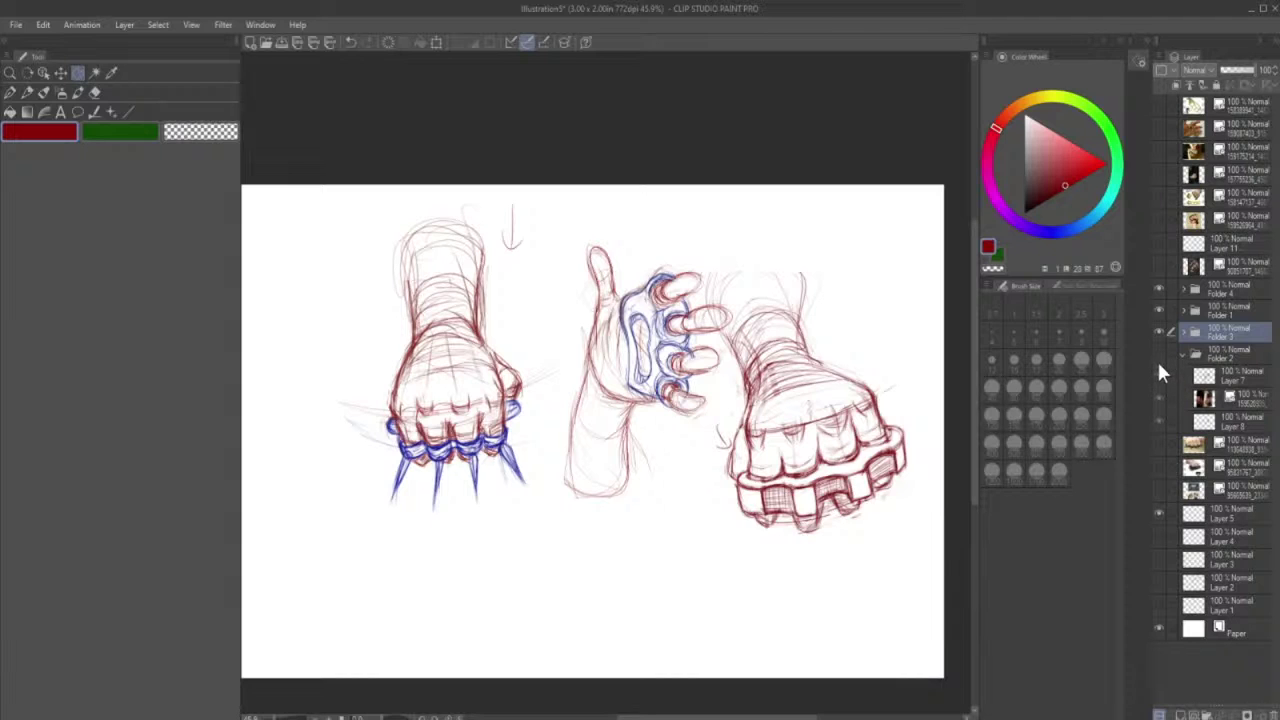
left_click(1159, 354)
left_click(1158, 354)
left_click(1157, 350)
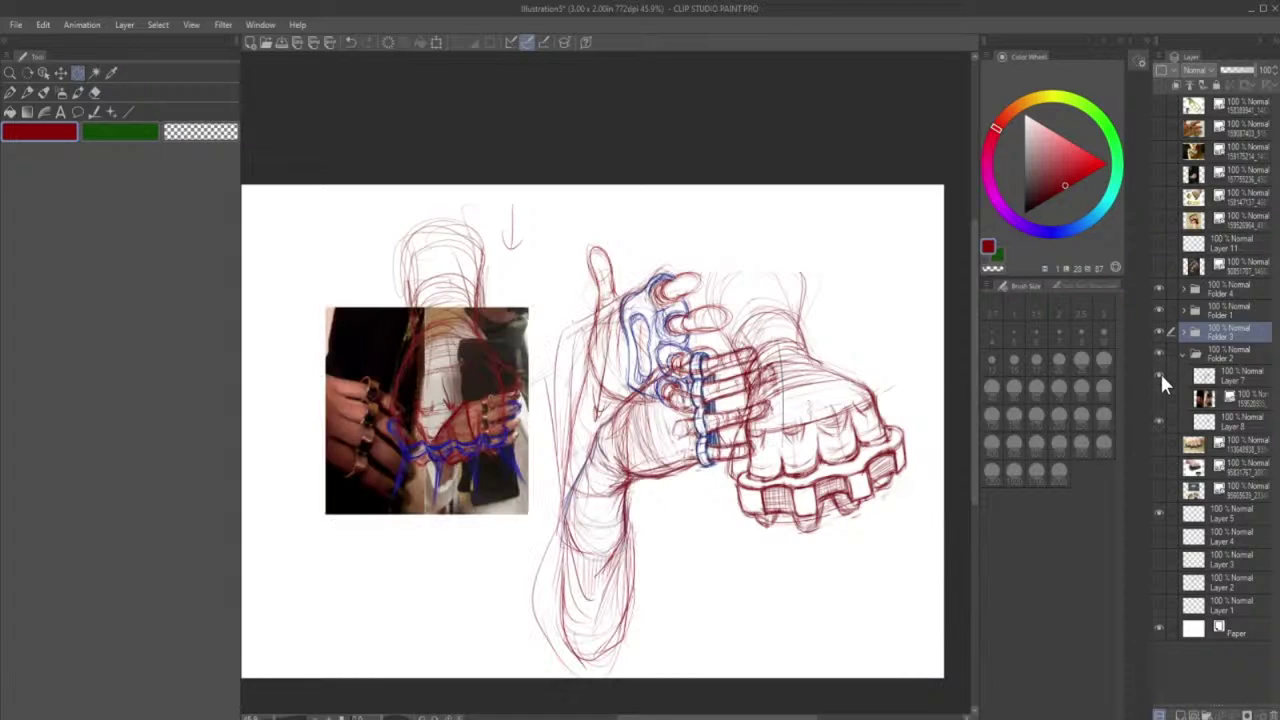
left_click(1159, 371)
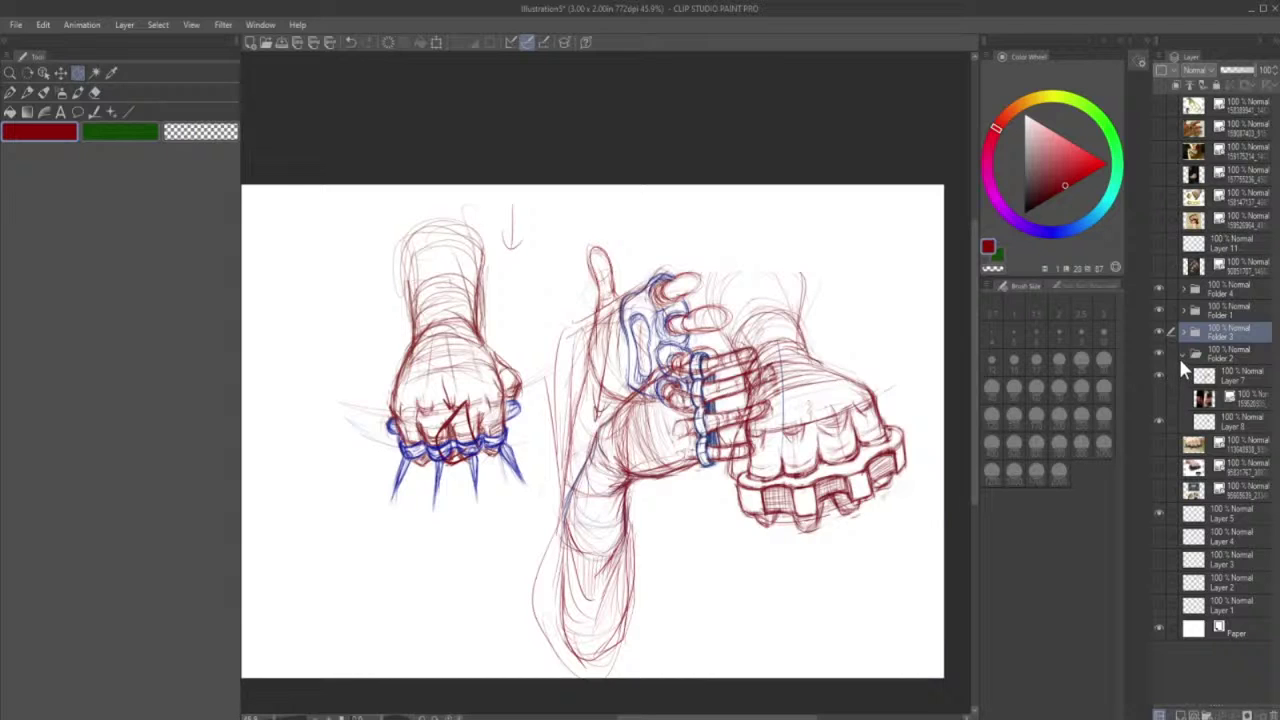
- Scale the open-fingered hand sketch in Folder 2 down and move it to the canvas's left edge
left_click(1222, 352)
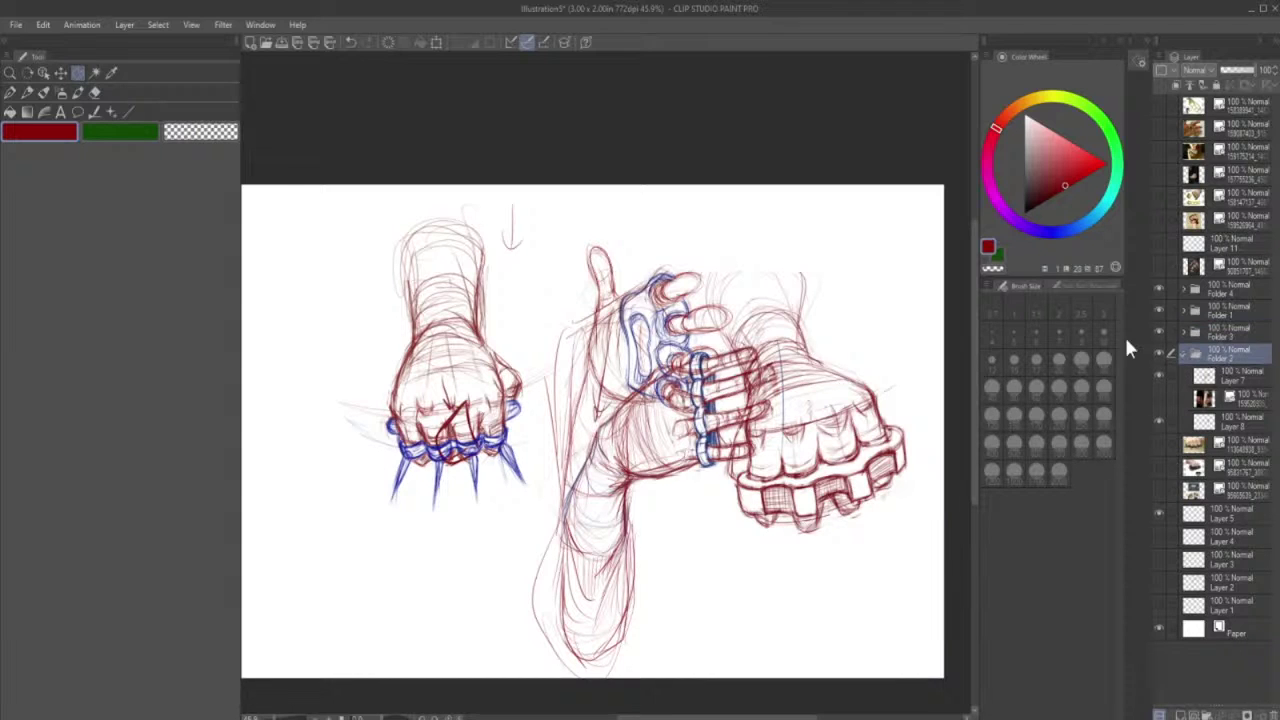
left_click(437, 41)
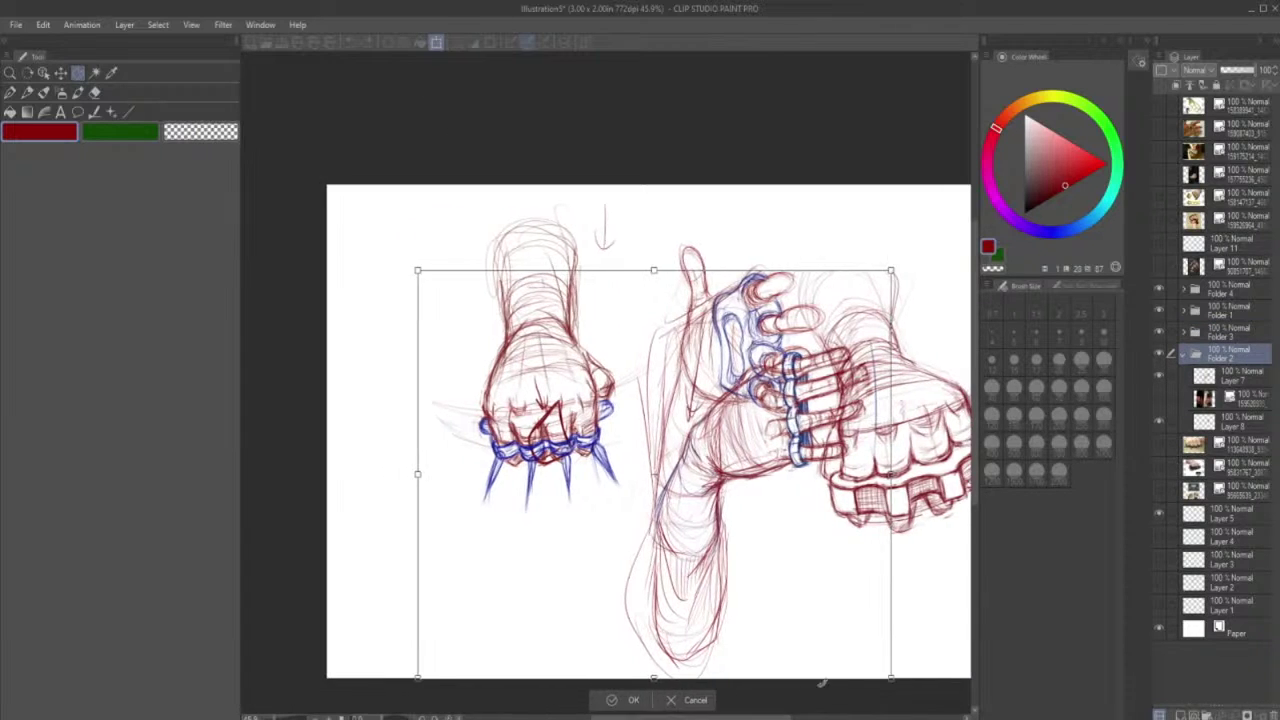
left_click_drag(880, 677, 462, 528)
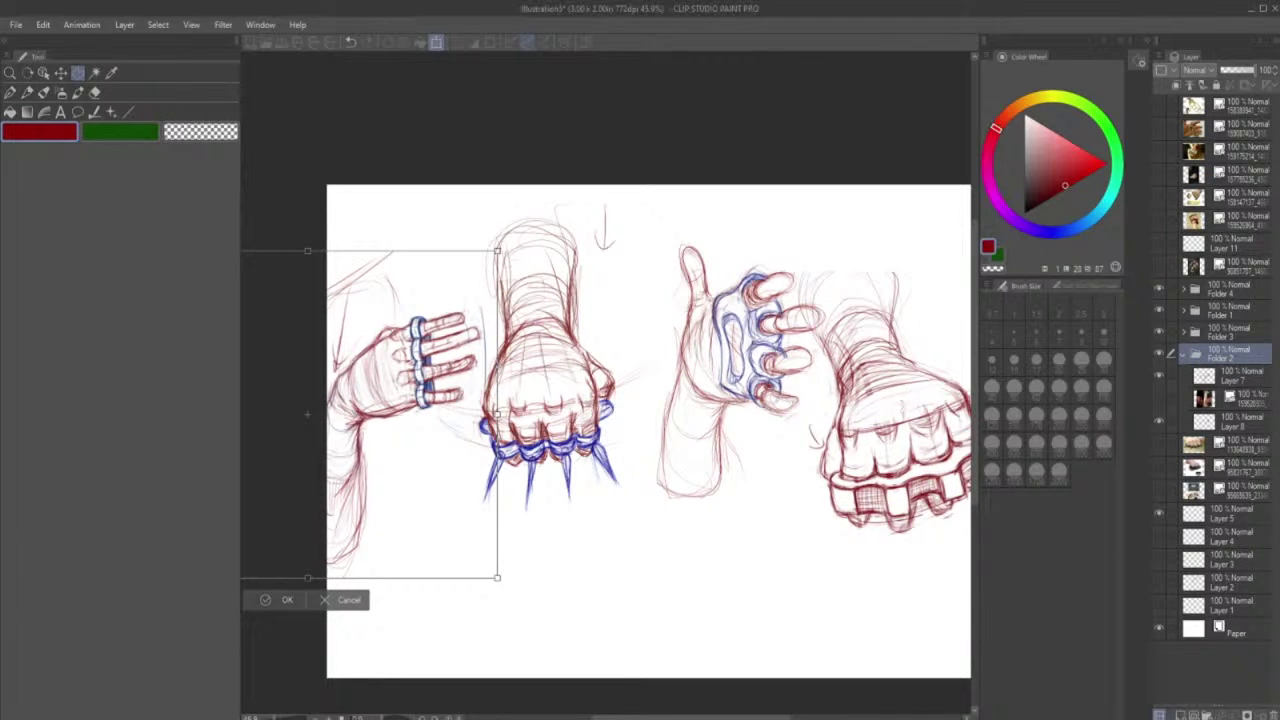
key("Return")
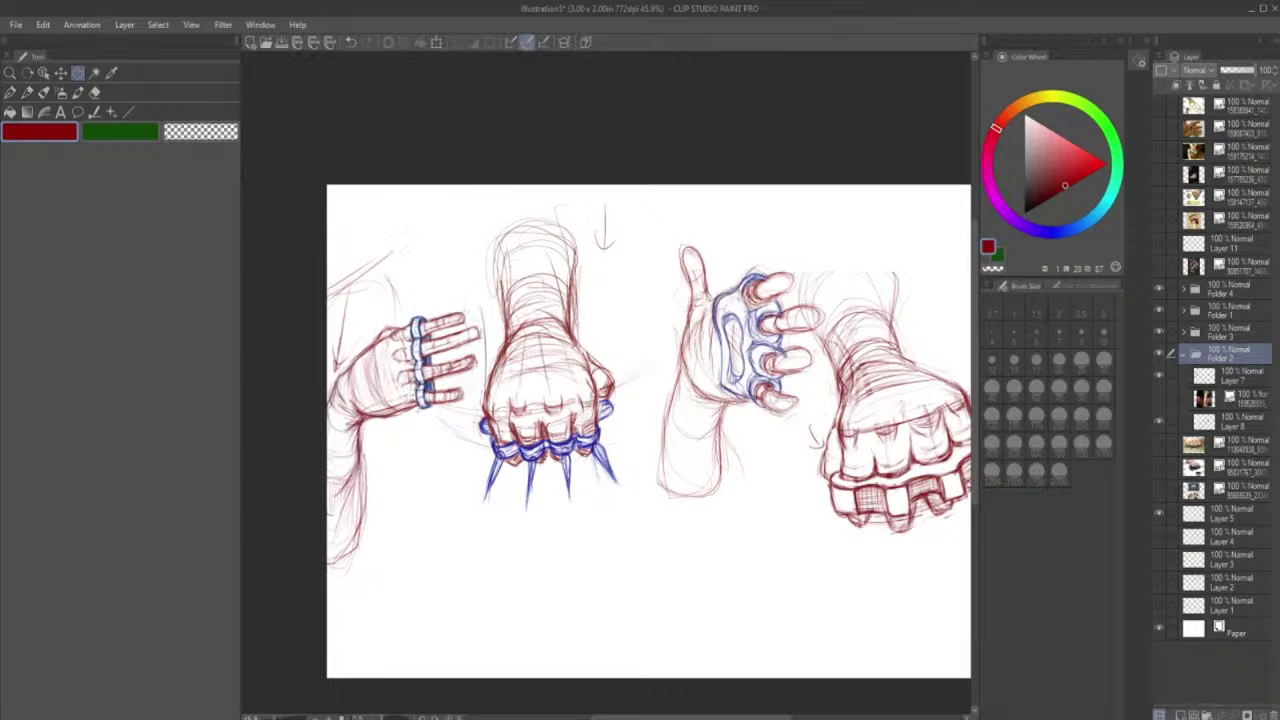
- Reposition Folder 2's hand sketch so its whole arm fits on the canvas beside the spiked fist, and collapse the folder
left_click(62, 73)
mouse_move(508, 365)
left_mouse_down()
mouse_move(571, 363)
mouse_move(638, 386)
mouse_move(750, 454)
mouse_move(660, 460)
mouse_move(820, 478)
left_mouse_up()
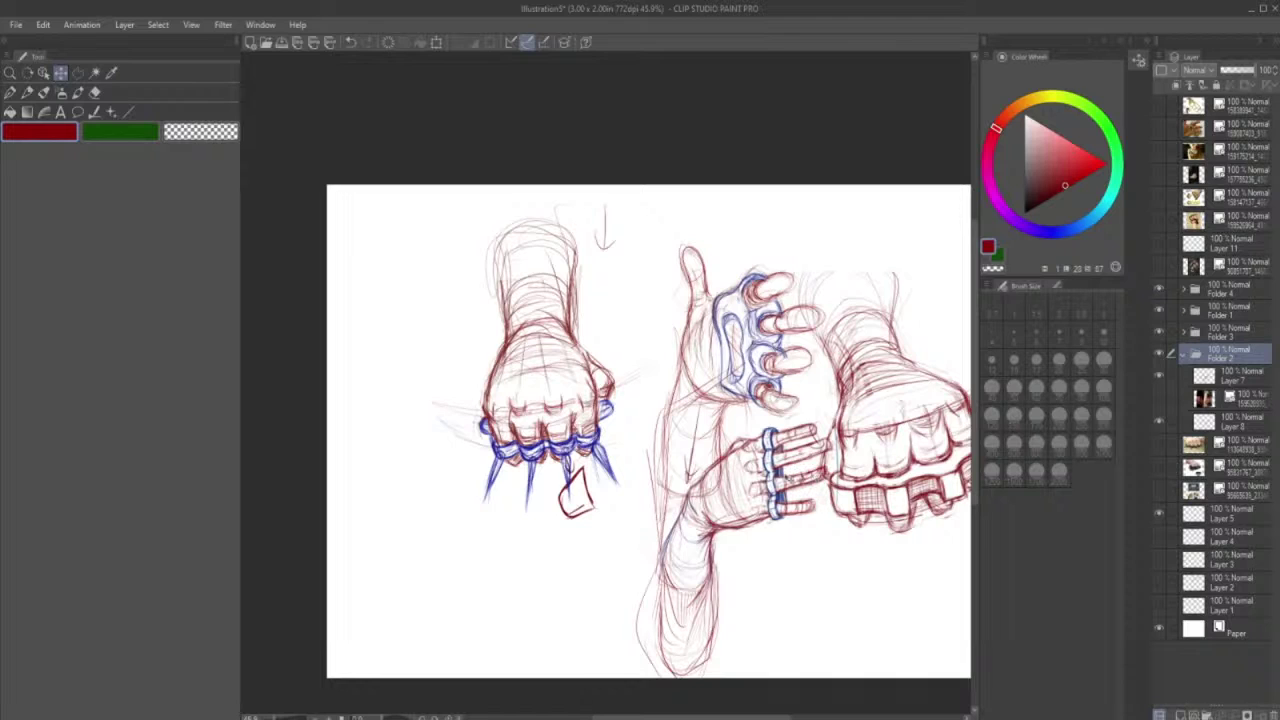
left_click_drag(790, 478, 644, 484)
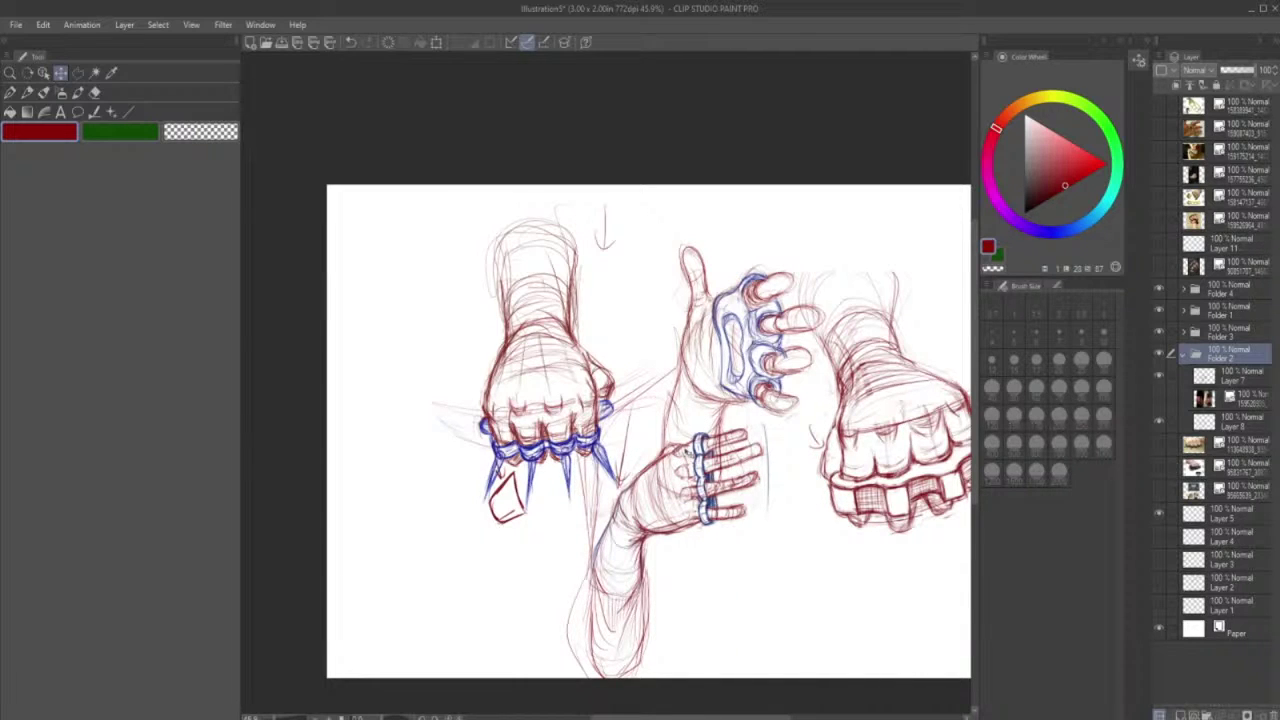
left_click_drag(690, 452, 436, 258)
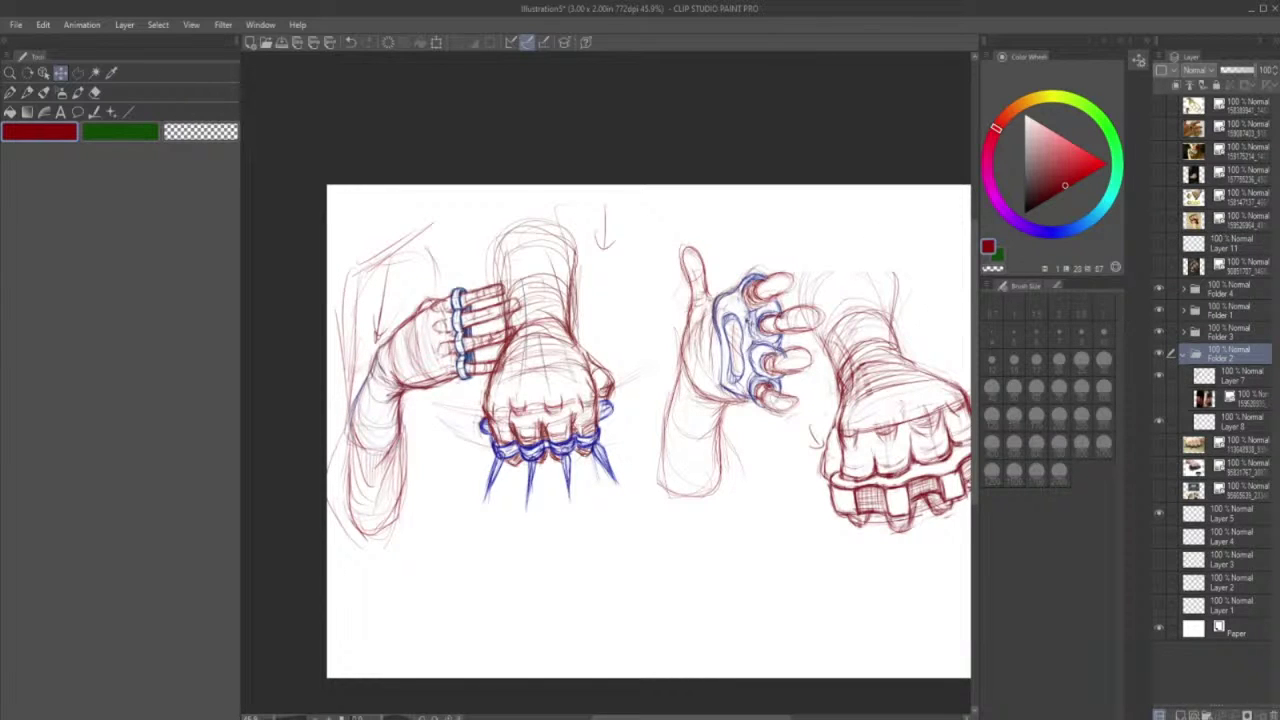
left_click(1186, 353)
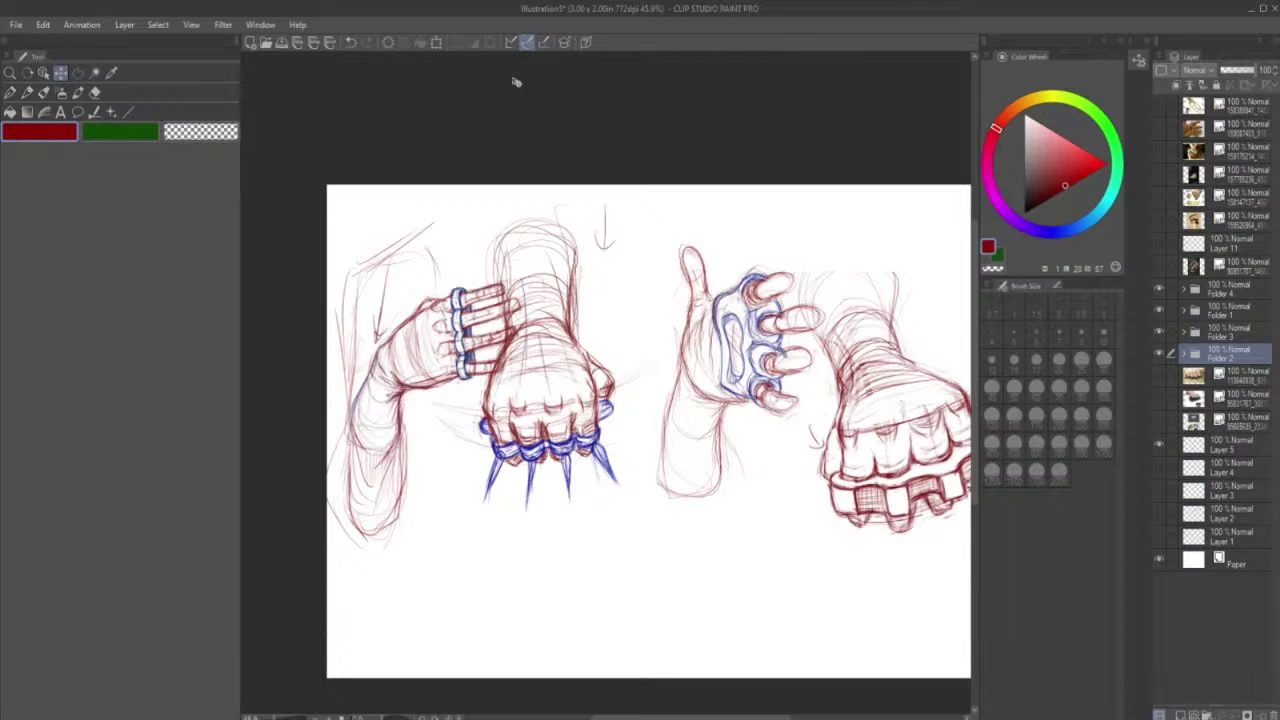
- Scale the hand sketches in Folders 1 to 4 down together and place them along the canvas's upper half
left_click_drag(1173, 319, 1169, 283)
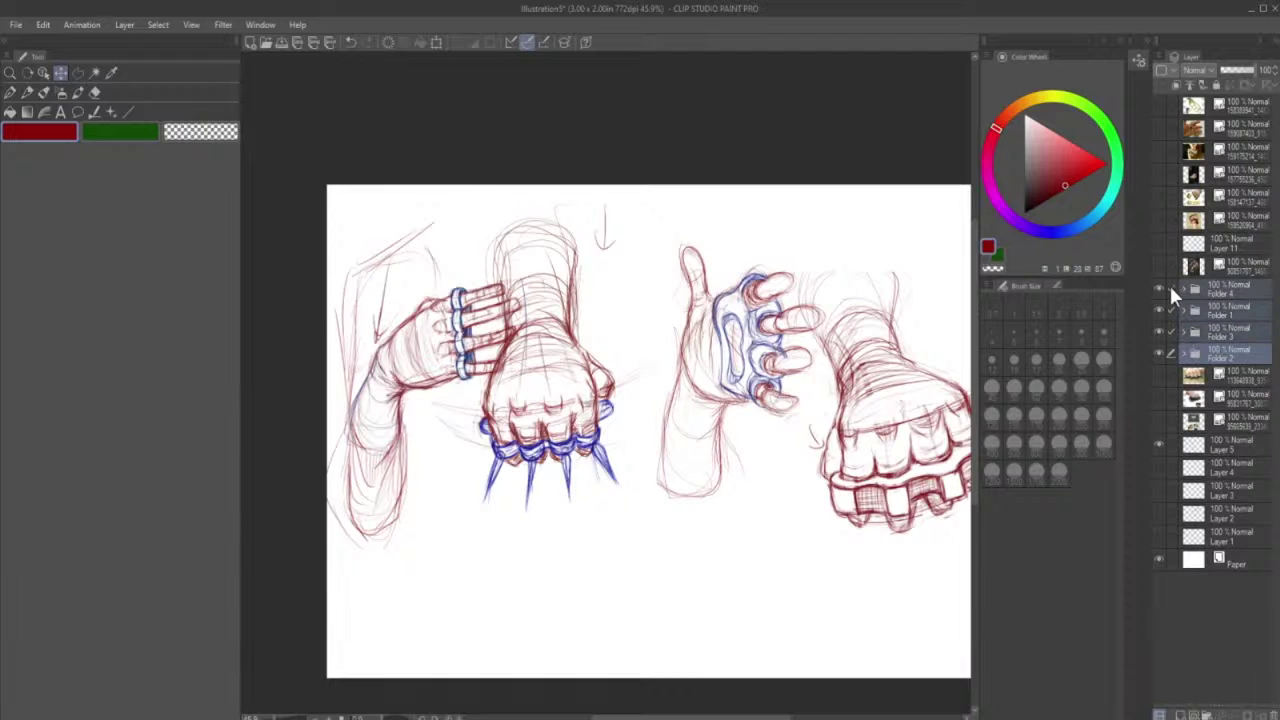
left_click(438, 43)
mouse_move(582, 651)
left_mouse_down()
mouse_move(614, 537)
mouse_move(724, 525)
left_mouse_up()
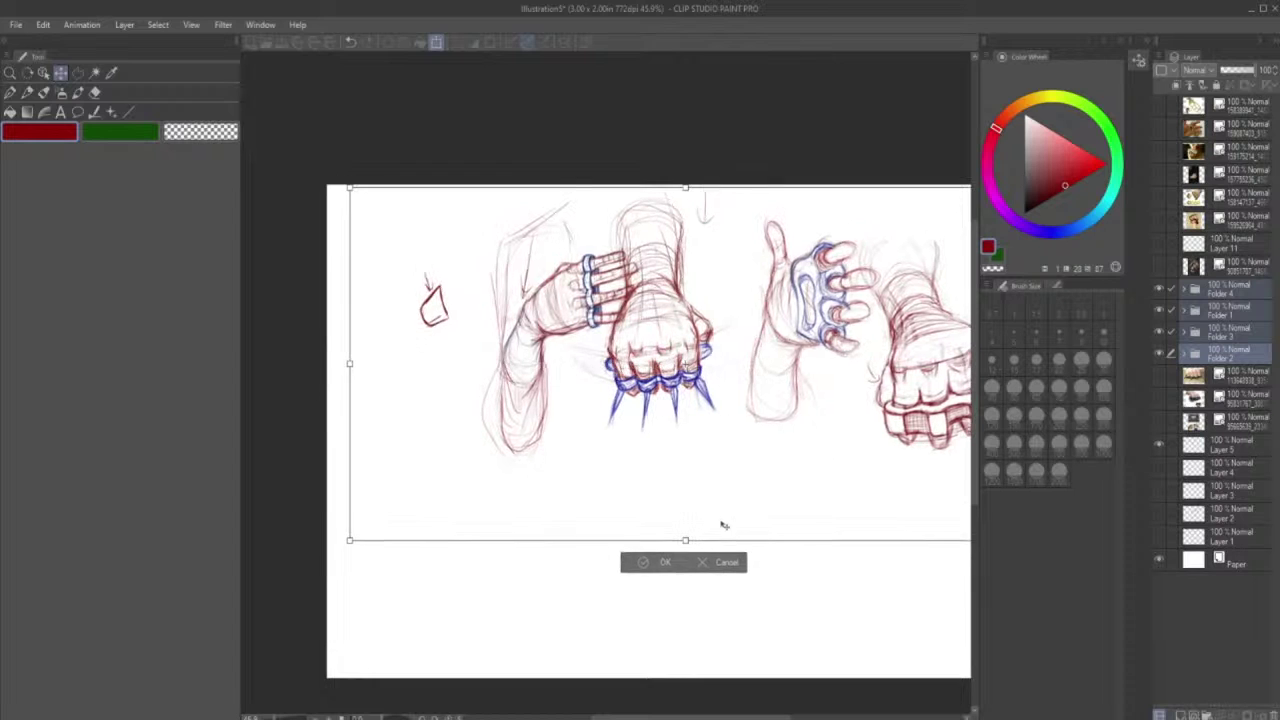
left_click(666, 566)
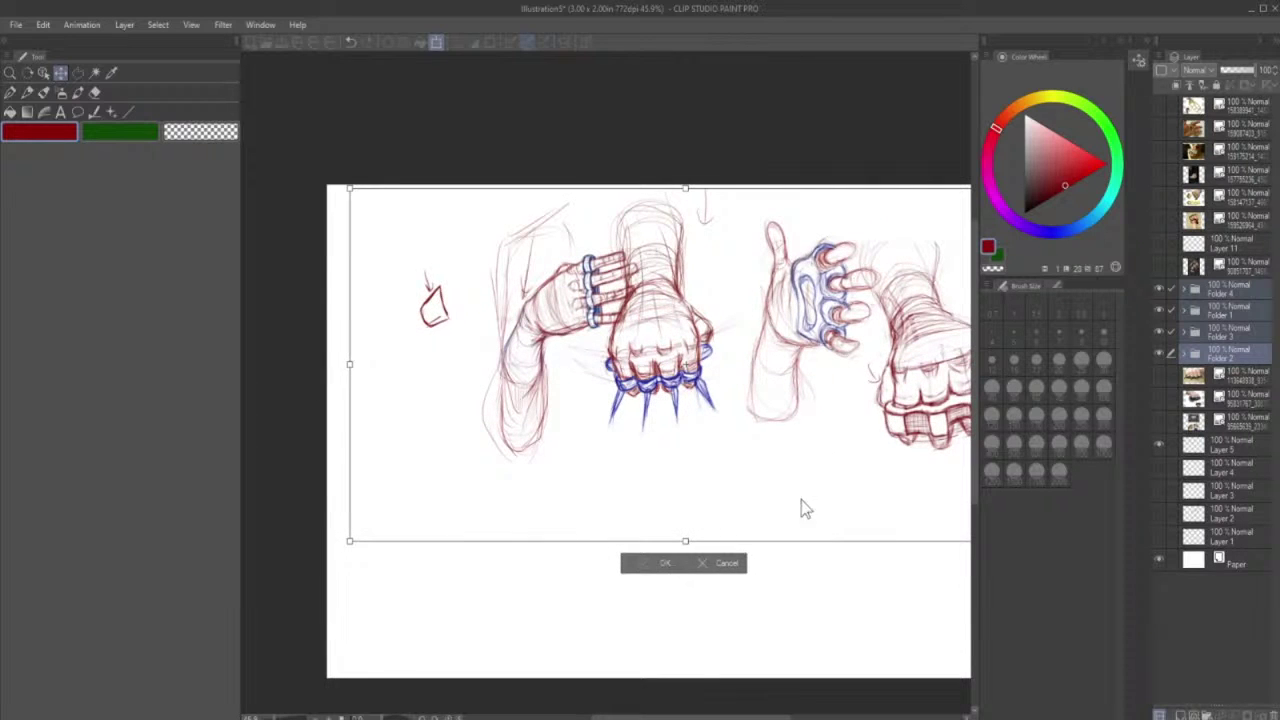
- Scale Folder 2's hand sketch down slightly and shift it left, clear of the spiked fist
left_click(1213, 289)
left_click(1160, 354)
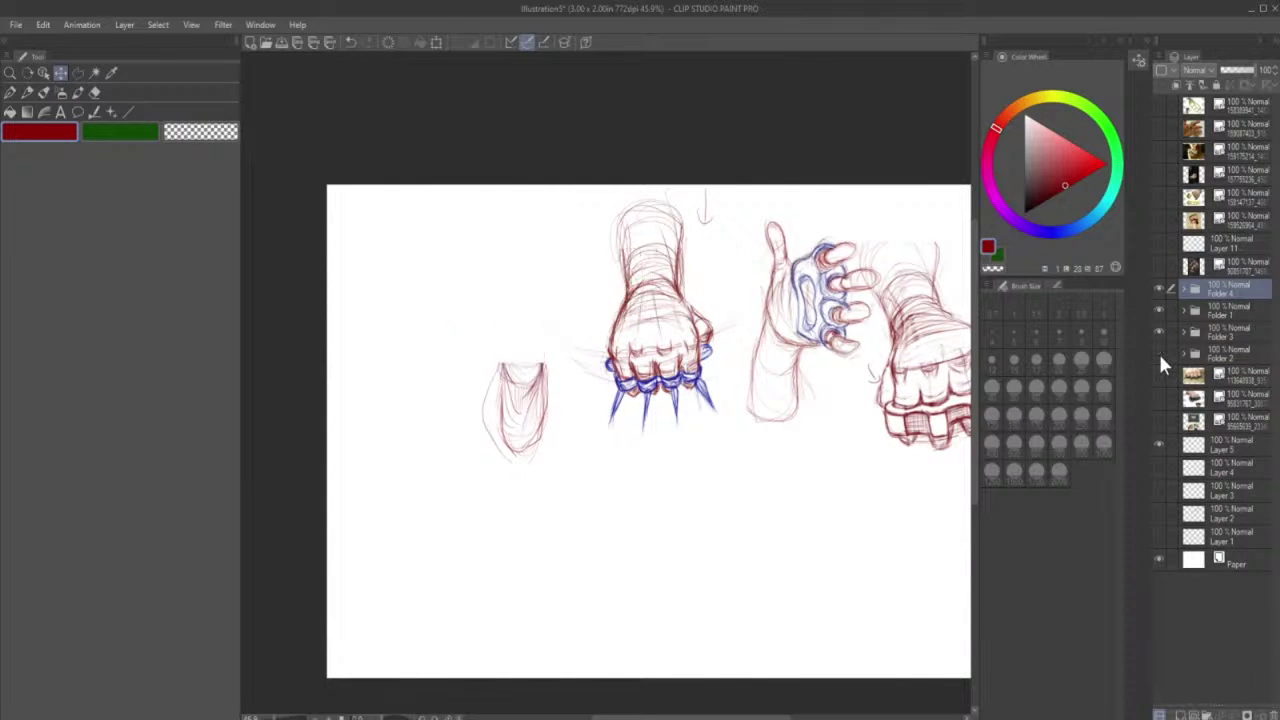
left_click(1160, 354)
left_click(1215, 349)
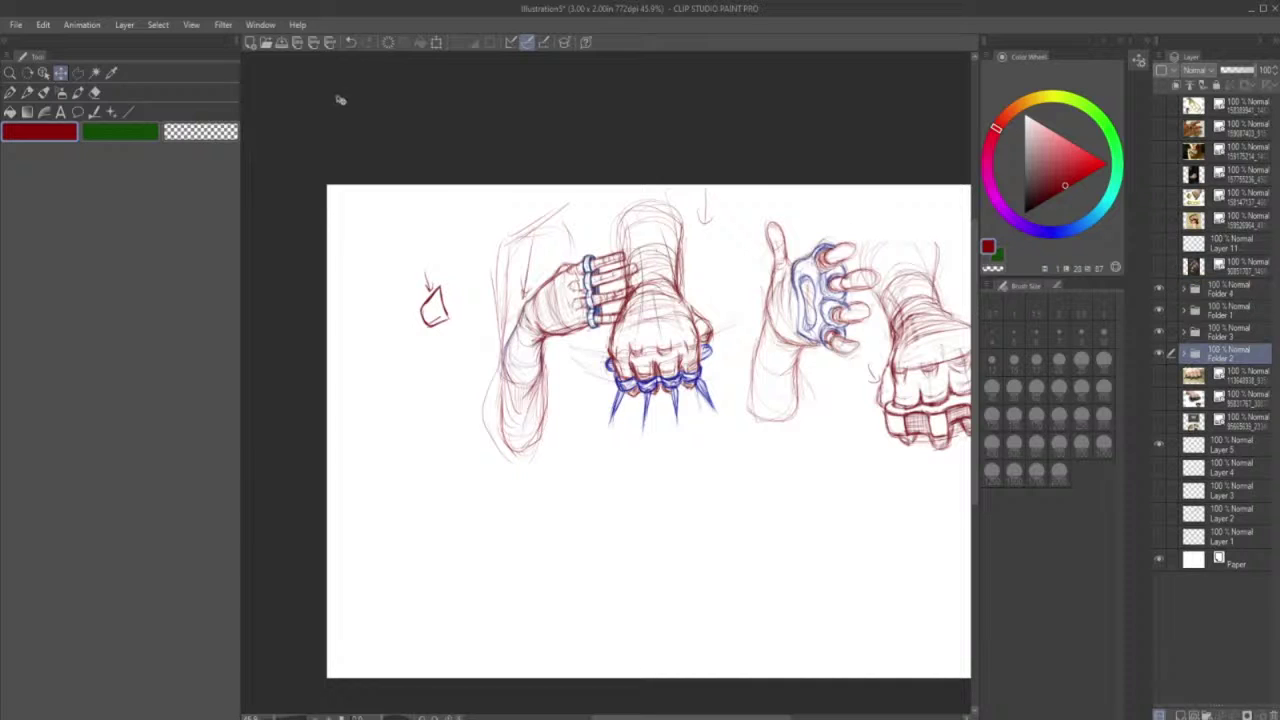
left_click(436, 43)
mouse_move(527, 253)
left_mouse_down()
mouse_move(464, 259)
mouse_move(443, 201)
left_mouse_up()
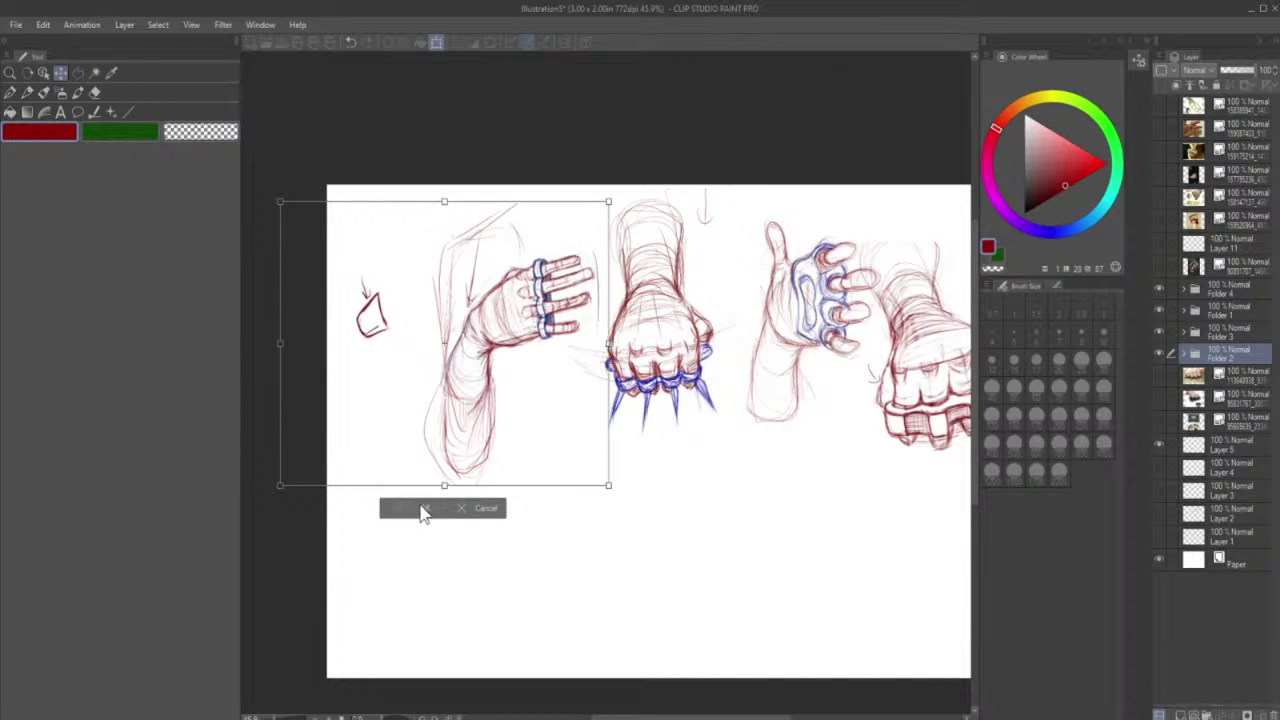
left_click(424, 508)
- Scale the closed fist with the heavy knuckle guard in Folder 1 down slightly to match the other hands
left_click_drag(627, 718, 653, 718)
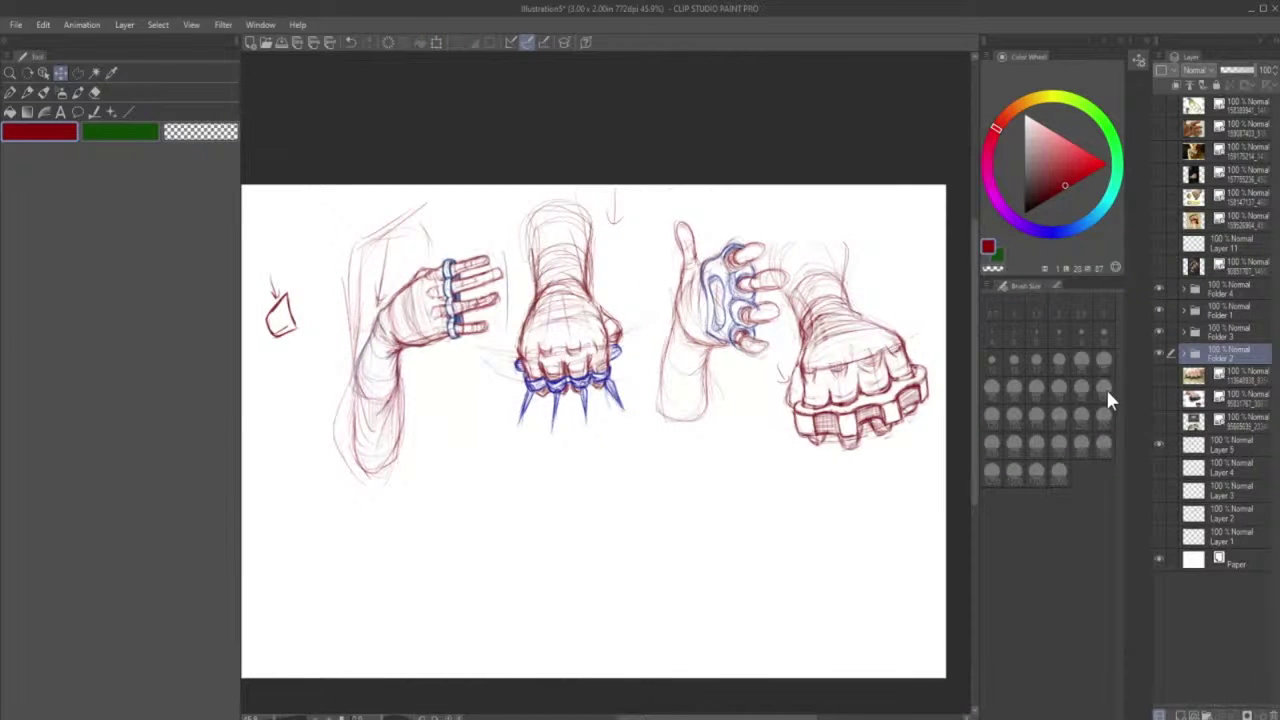
left_click(1206, 330)
left_click(1162, 335)
left_click(1162, 304)
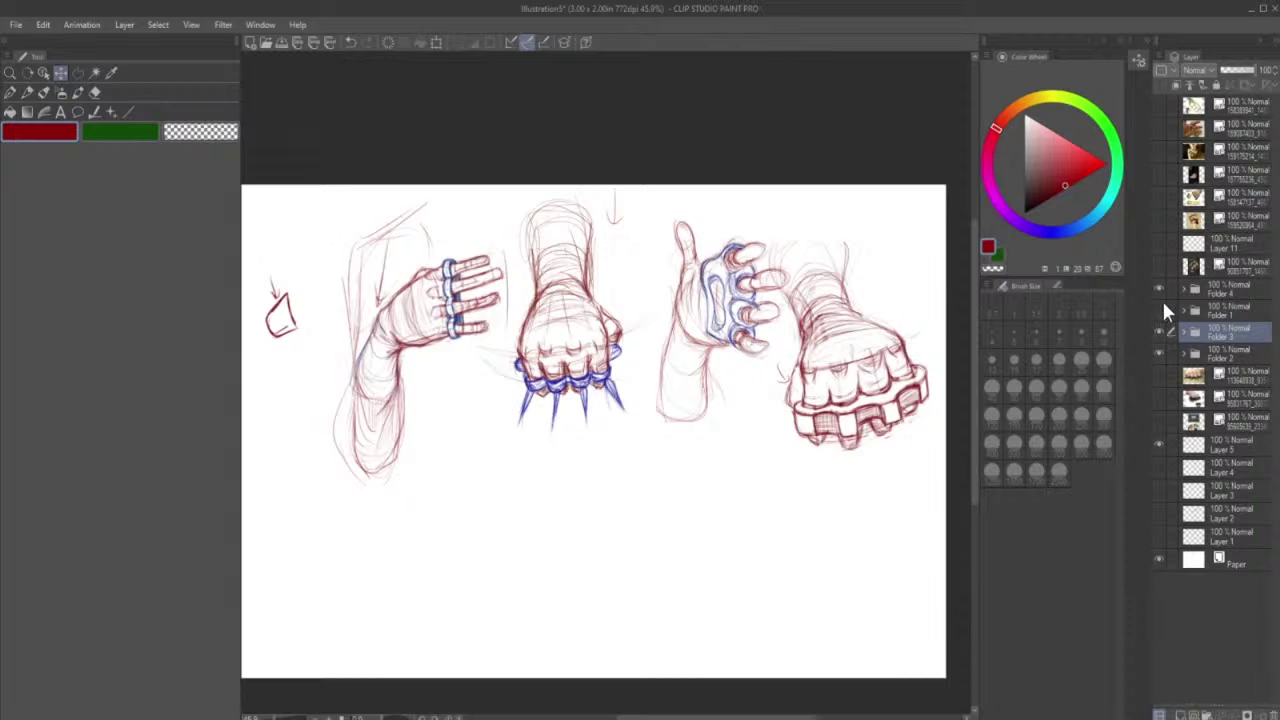
left_click(1162, 304)
left_click(1213, 307)
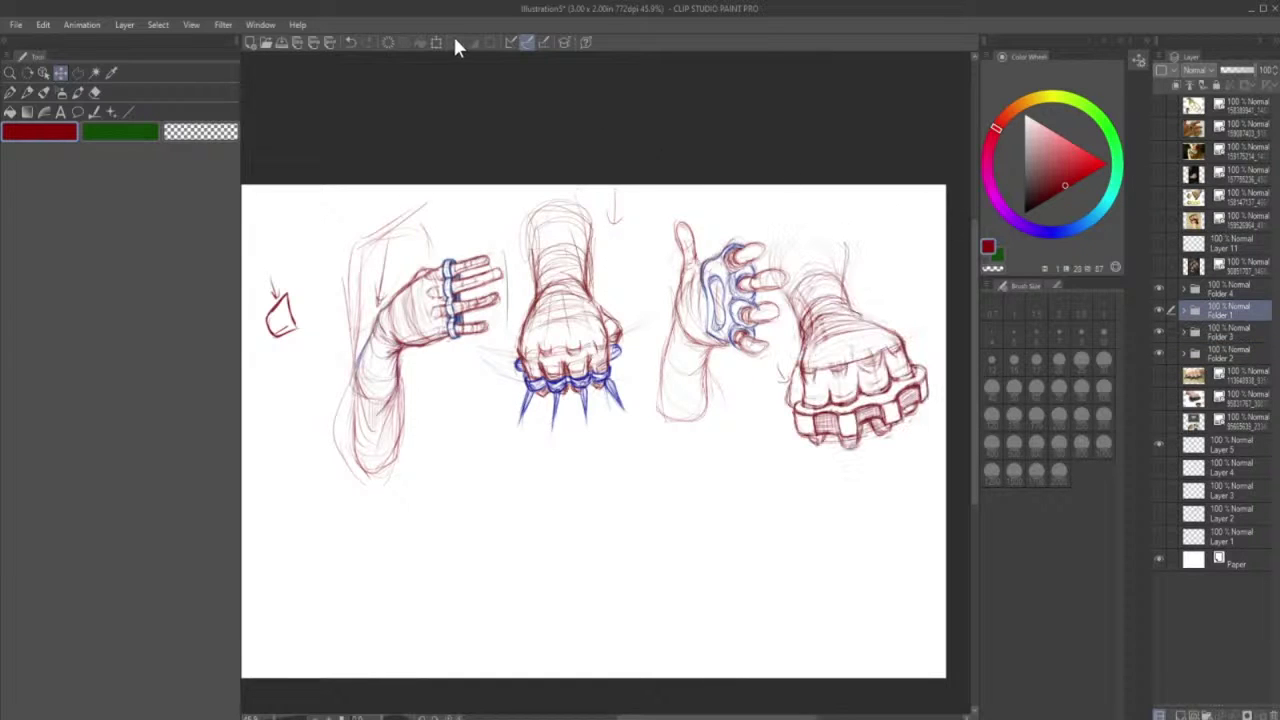
key("ctrl+t")
left_click_drag(671, 452, 669, 424)
left_click_drag(775, 390, 795, 398)
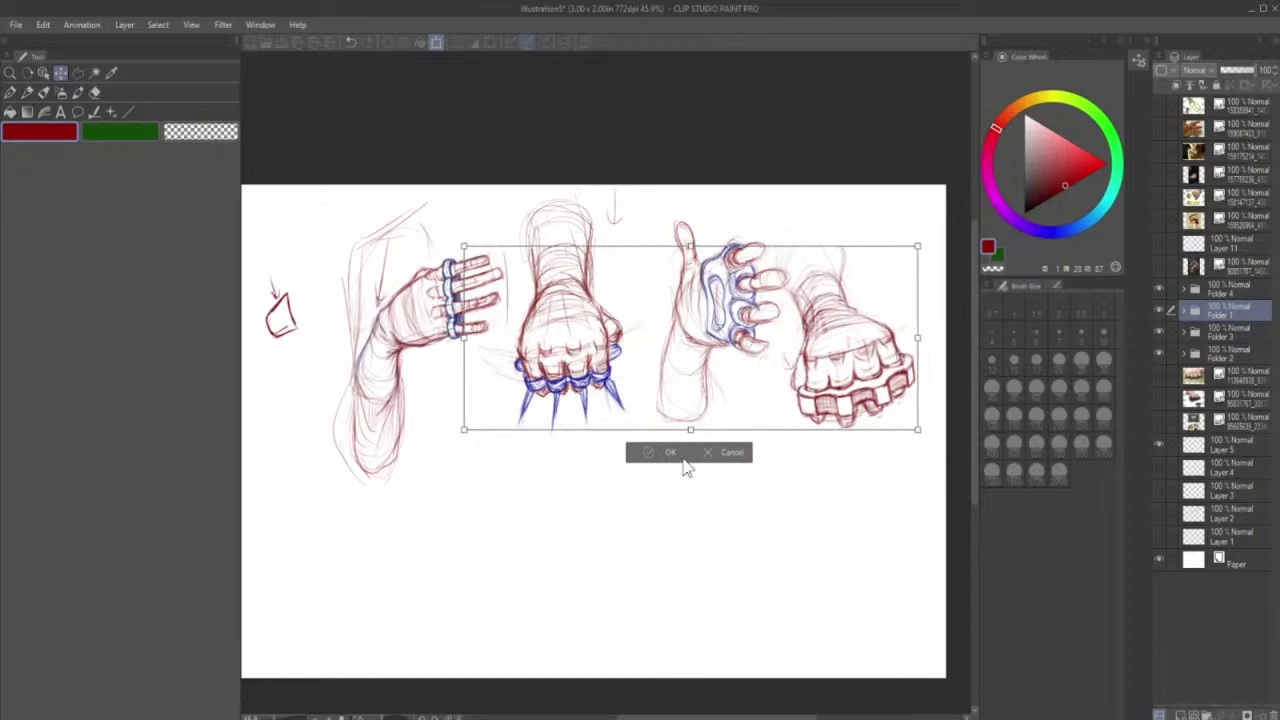
key("Return")
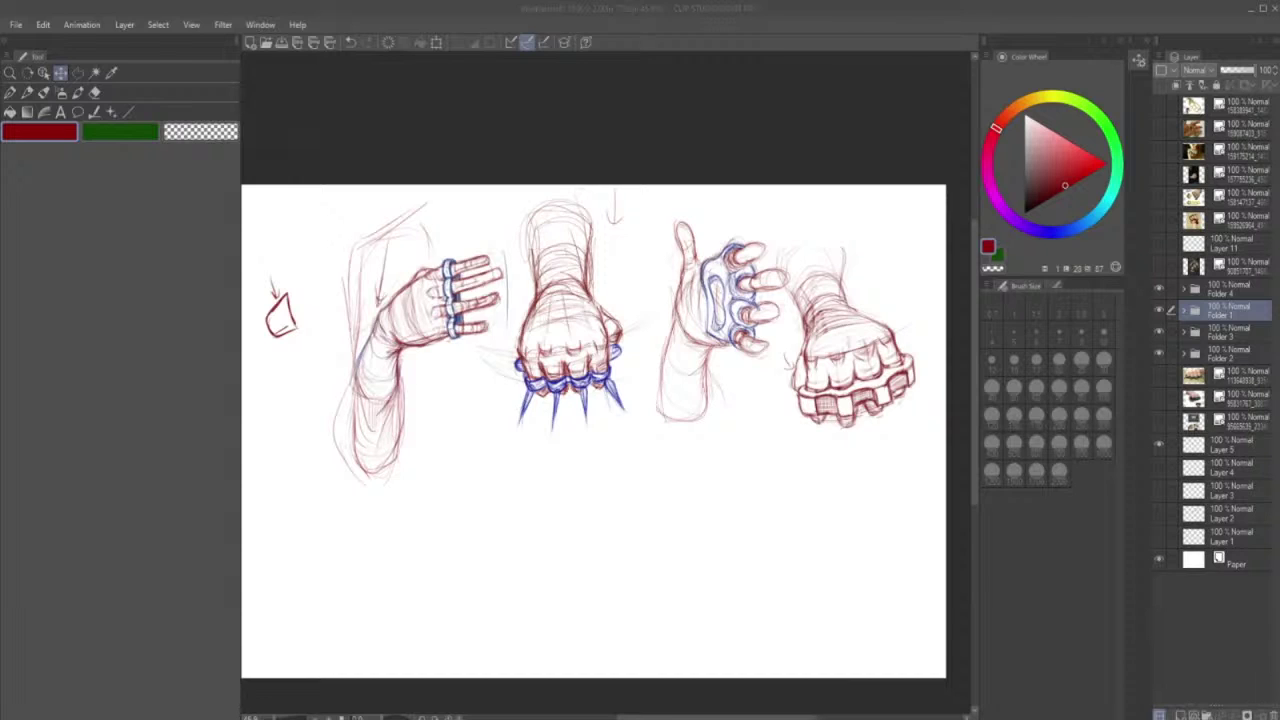
- Select the small red block and arrow at the canvas's far left with a polyline selection, delete them from Folder 2, and deselect
left_click_drag(702, 717, 673, 717)
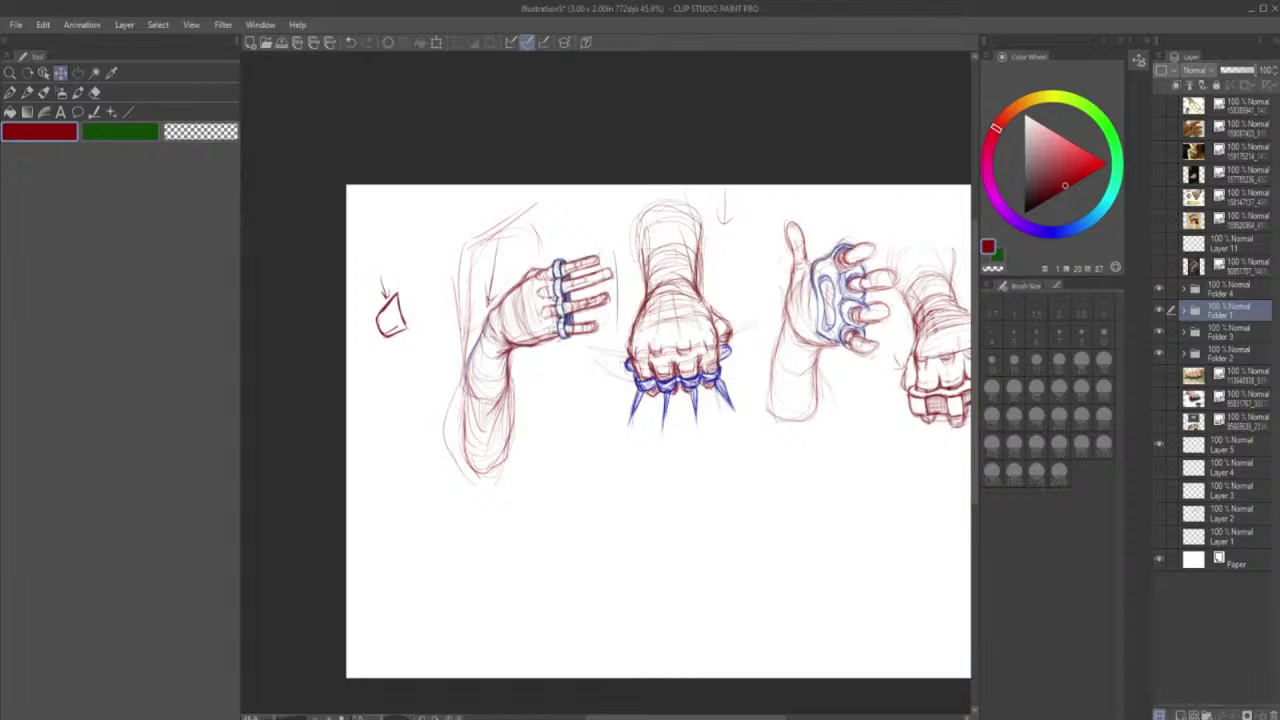
left_click(78, 72)
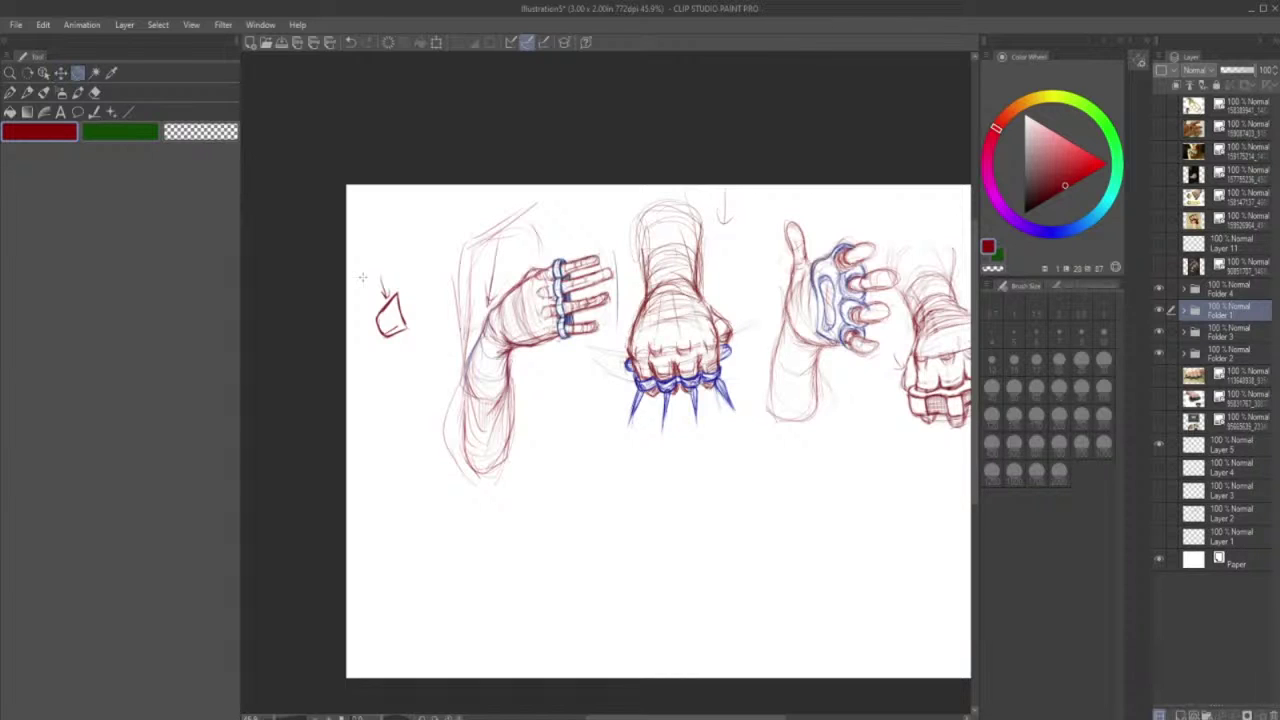
left_click(405, 268)
left_click(366, 256)
left_click(343, 360)
left_click(370, 374)
left_click(418, 362)
left_click(438, 318)
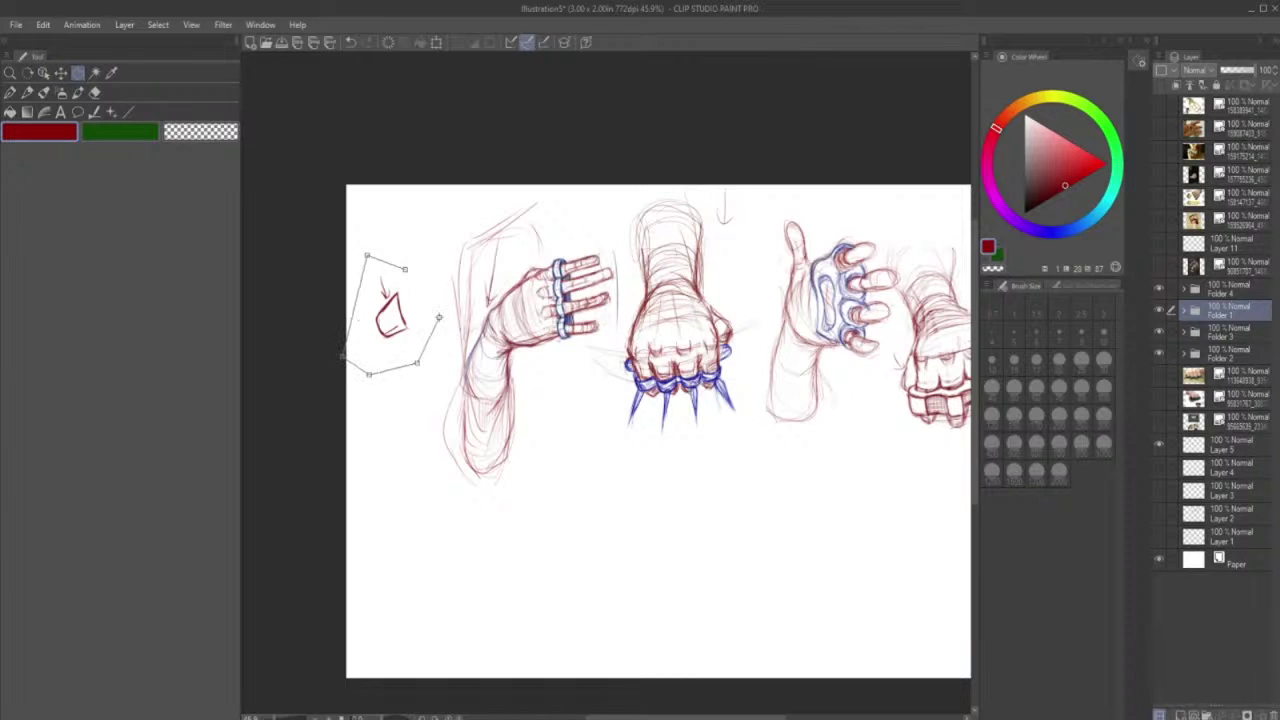
left_click(405, 269)
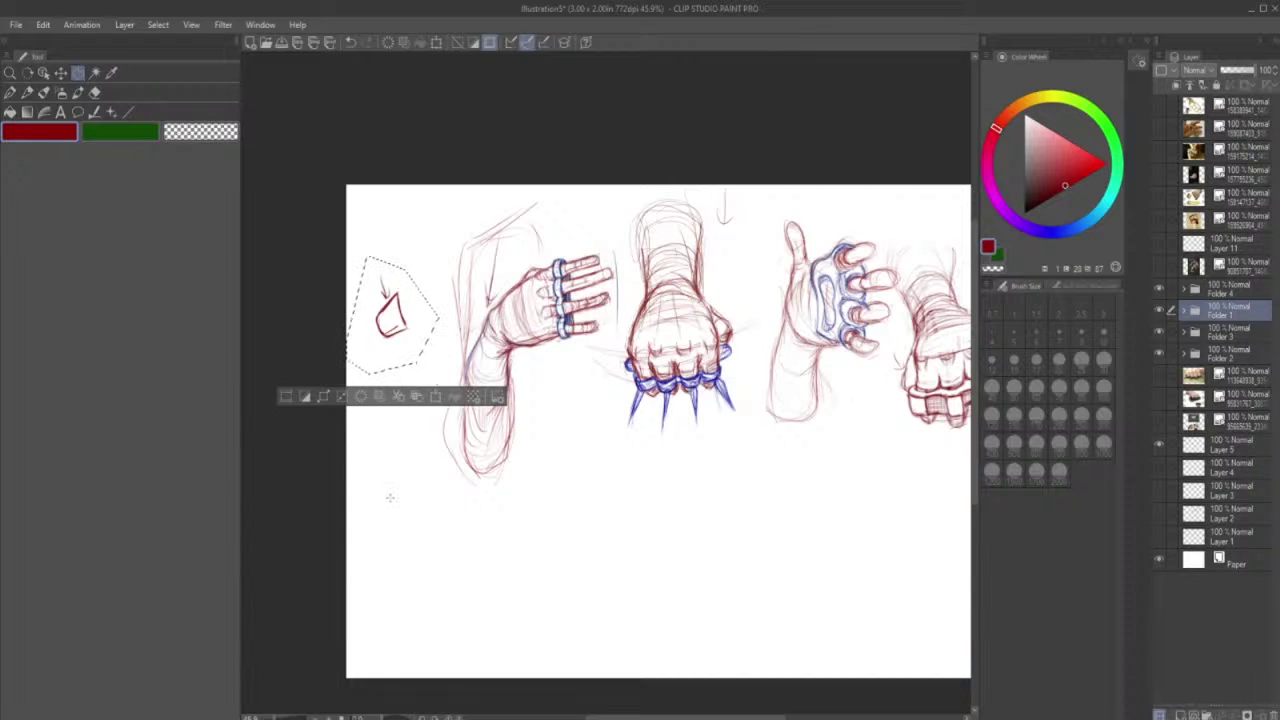
left_click(1200, 351)
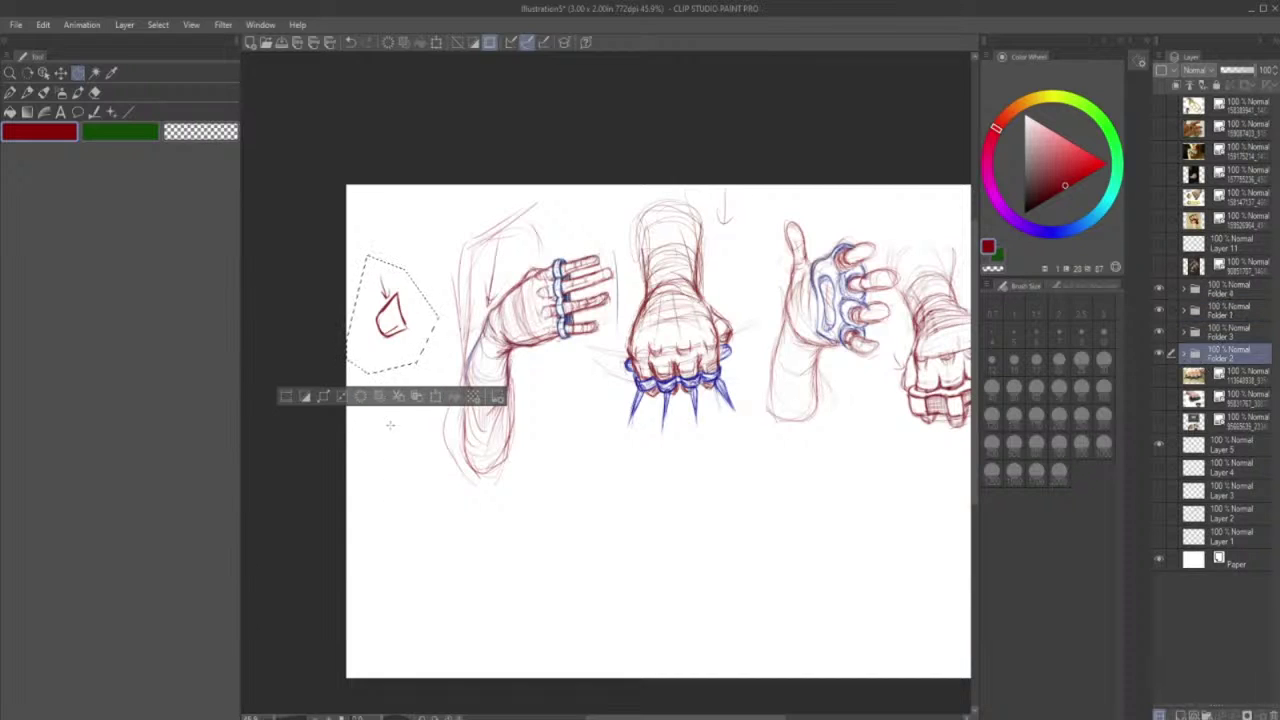
key("Delete")
key("ctrl+d")
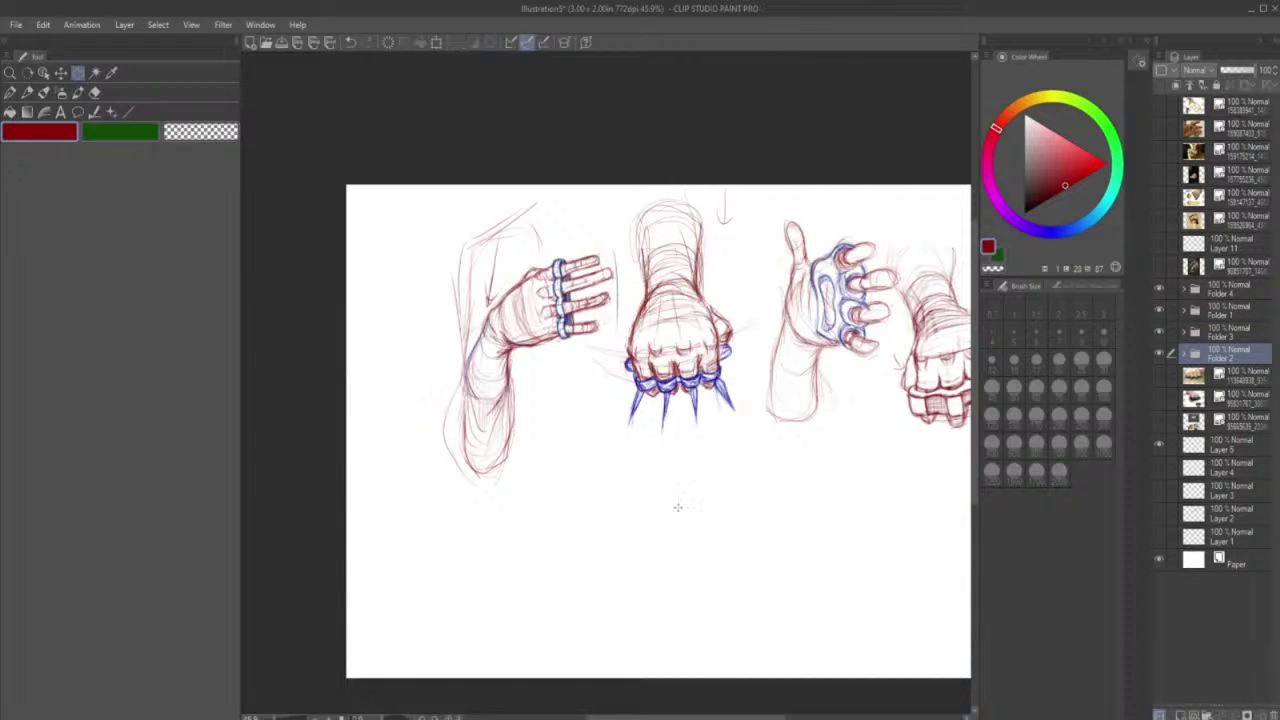
- Add a new layer above Folder 4 and set up the Mechanical pencil with brush size 30
left_click_drag(613, 717, 641, 717)
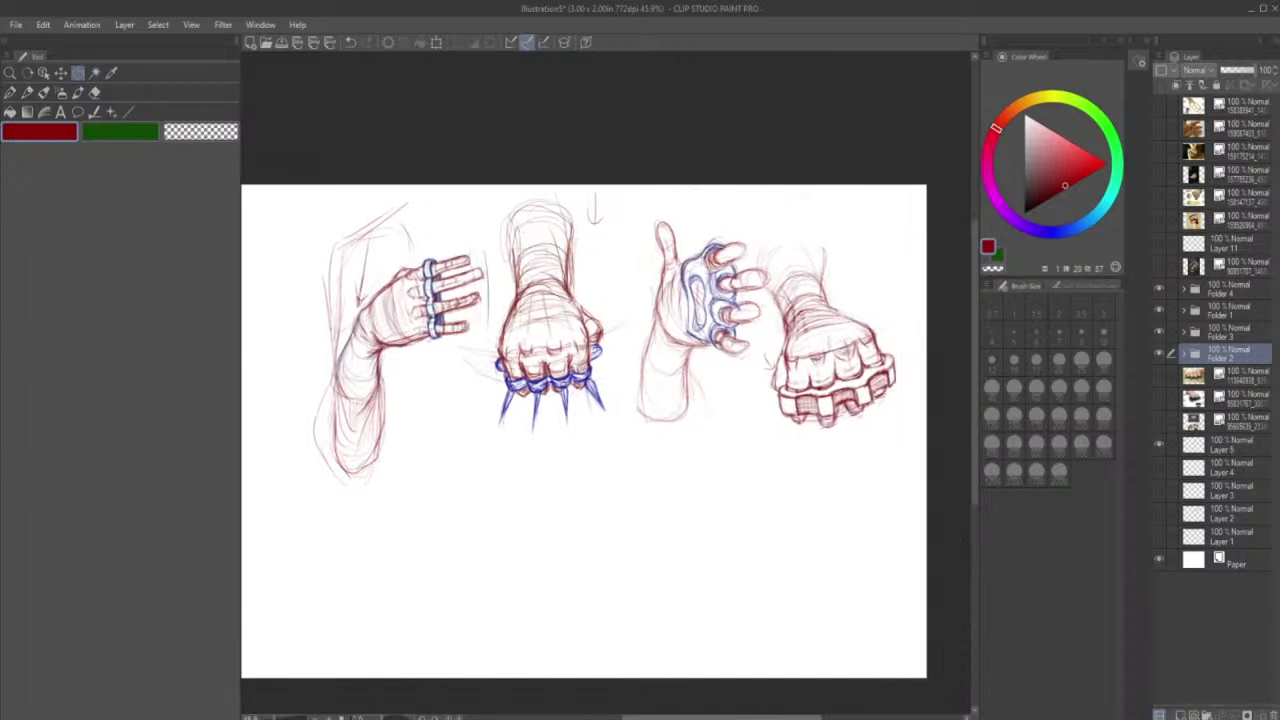
left_click(27, 92)
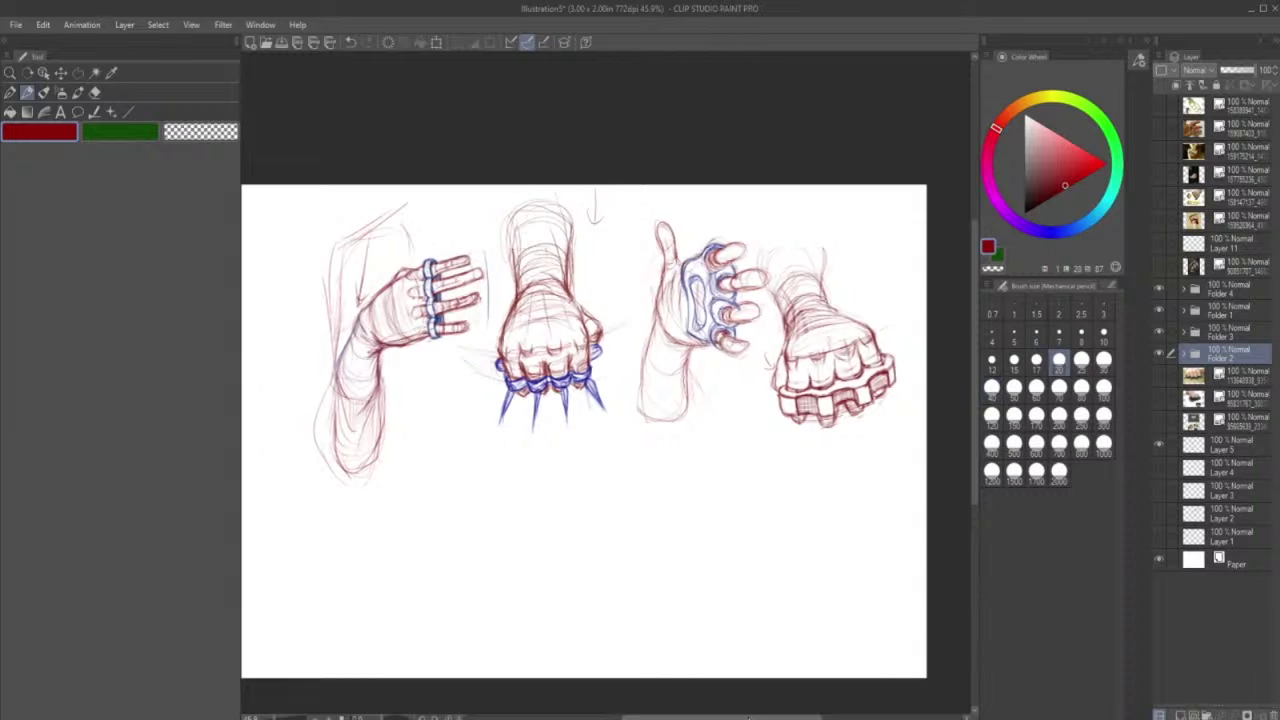
left_click_drag(749, 717, 743, 717)
left_click(1222, 287)
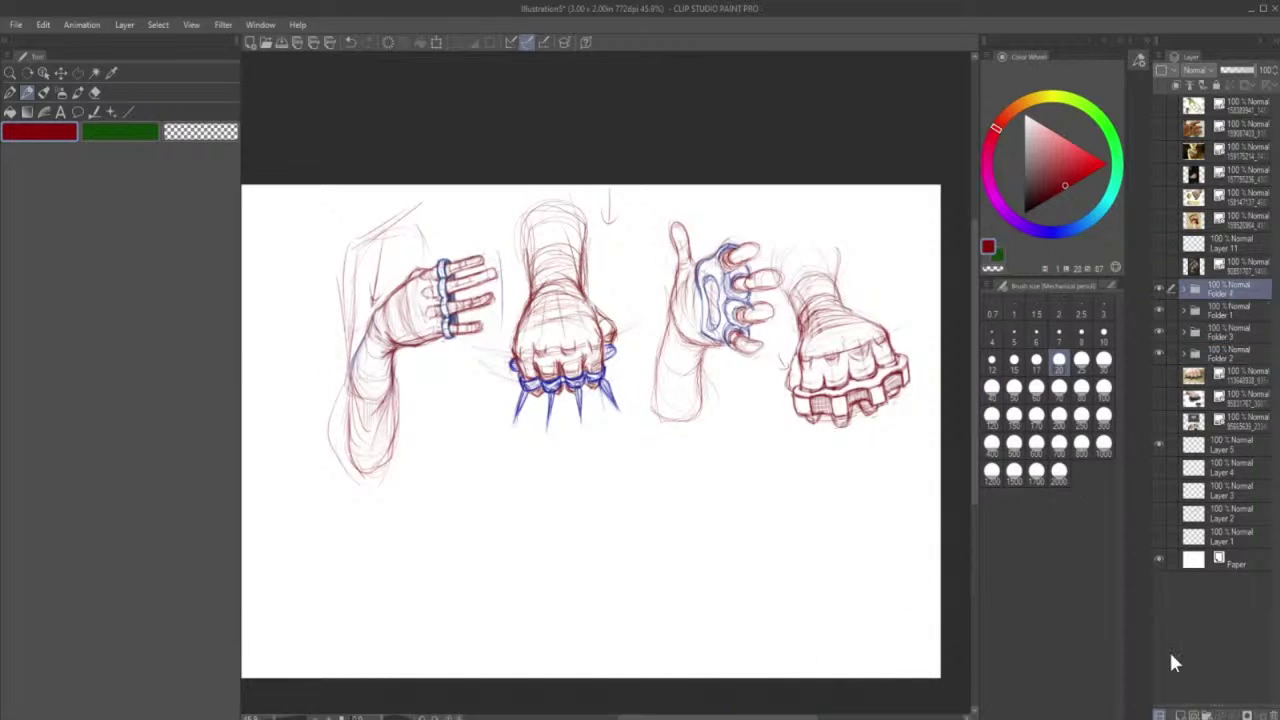
left_click(1181, 716)
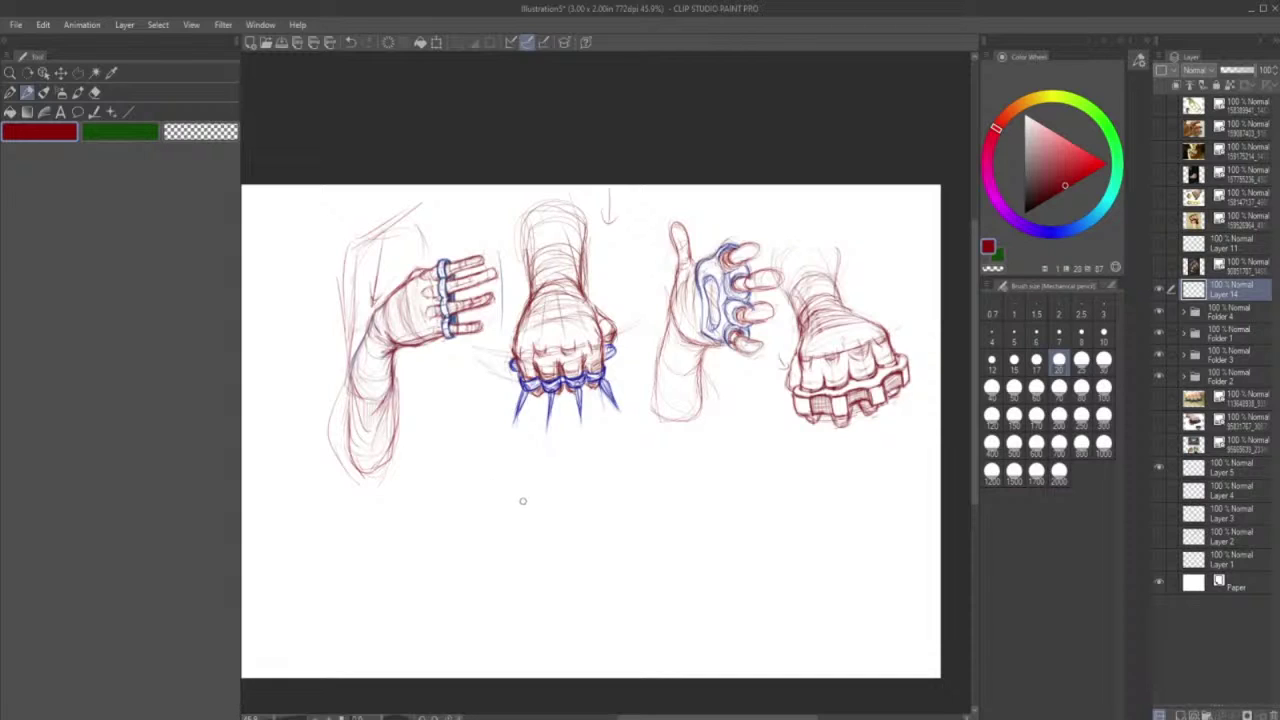
left_click(1103, 361)
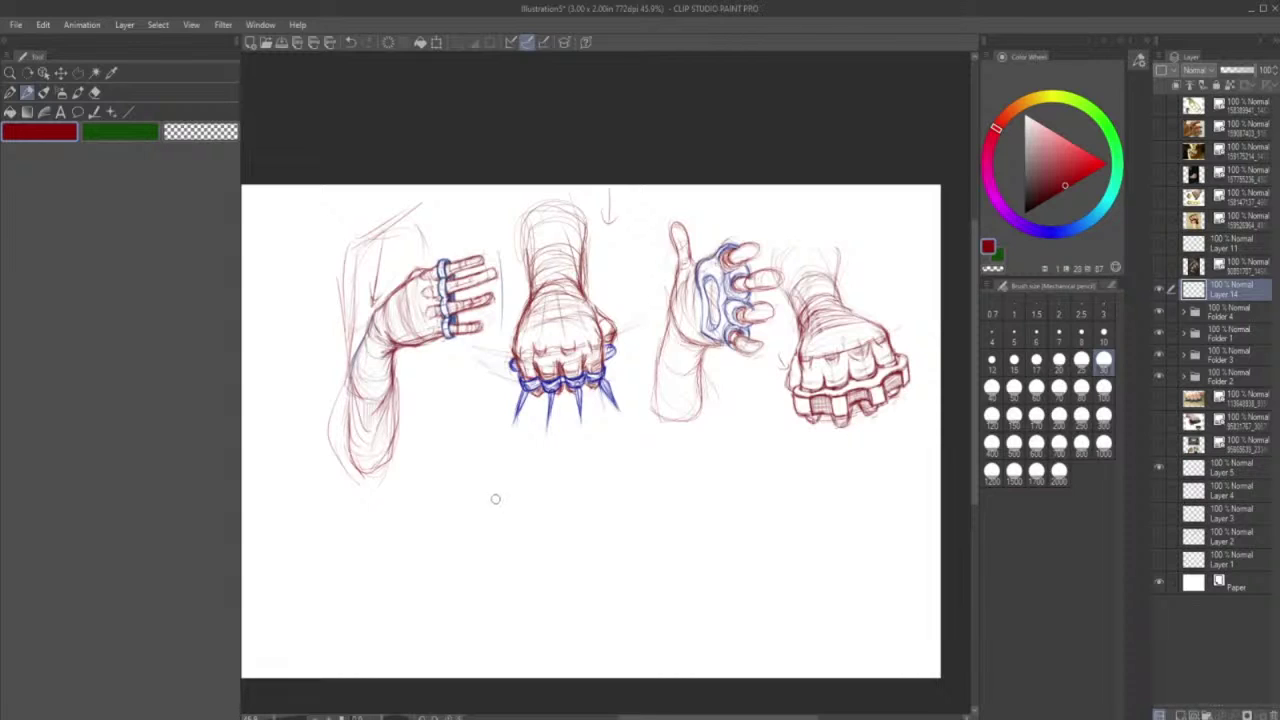
left_click_drag(492, 487, 504, 540)
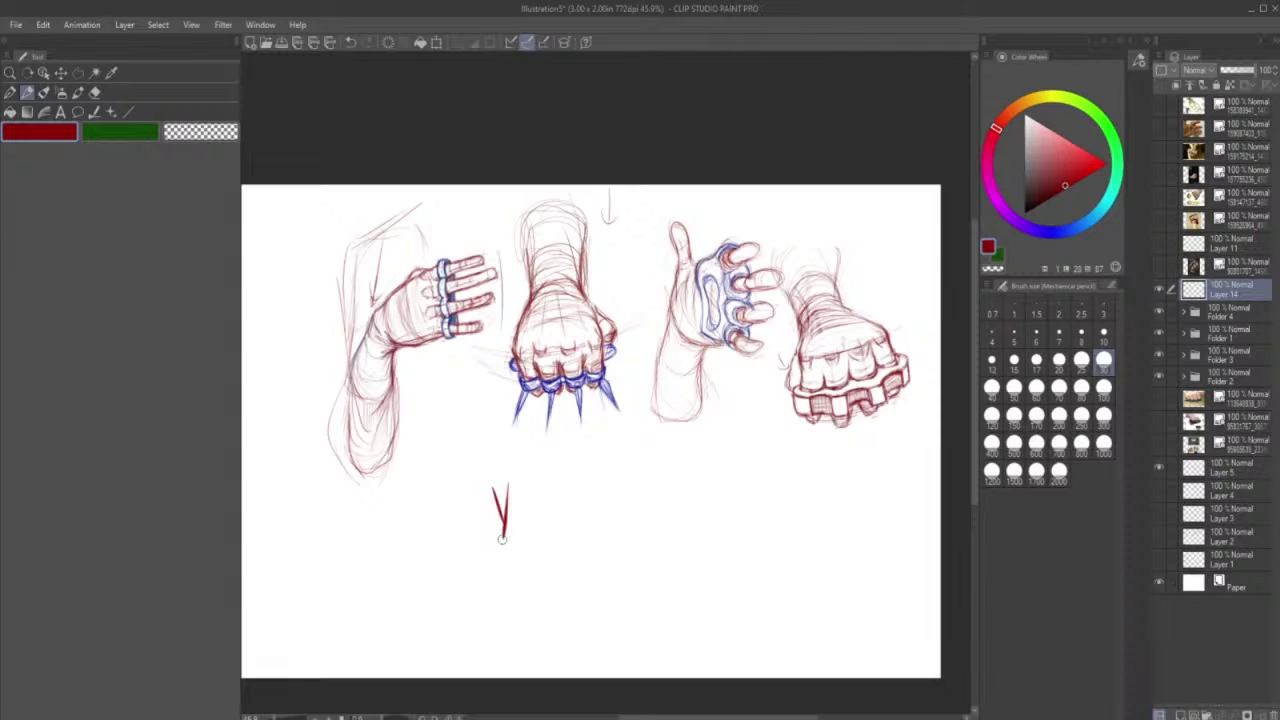
left_click(350, 42)
left_click(348, 42)
- Move Folder 1's fist with the heavy knuckle guard down and left, below the gap between the first hand and the spiked fist
left_click(1193, 320)
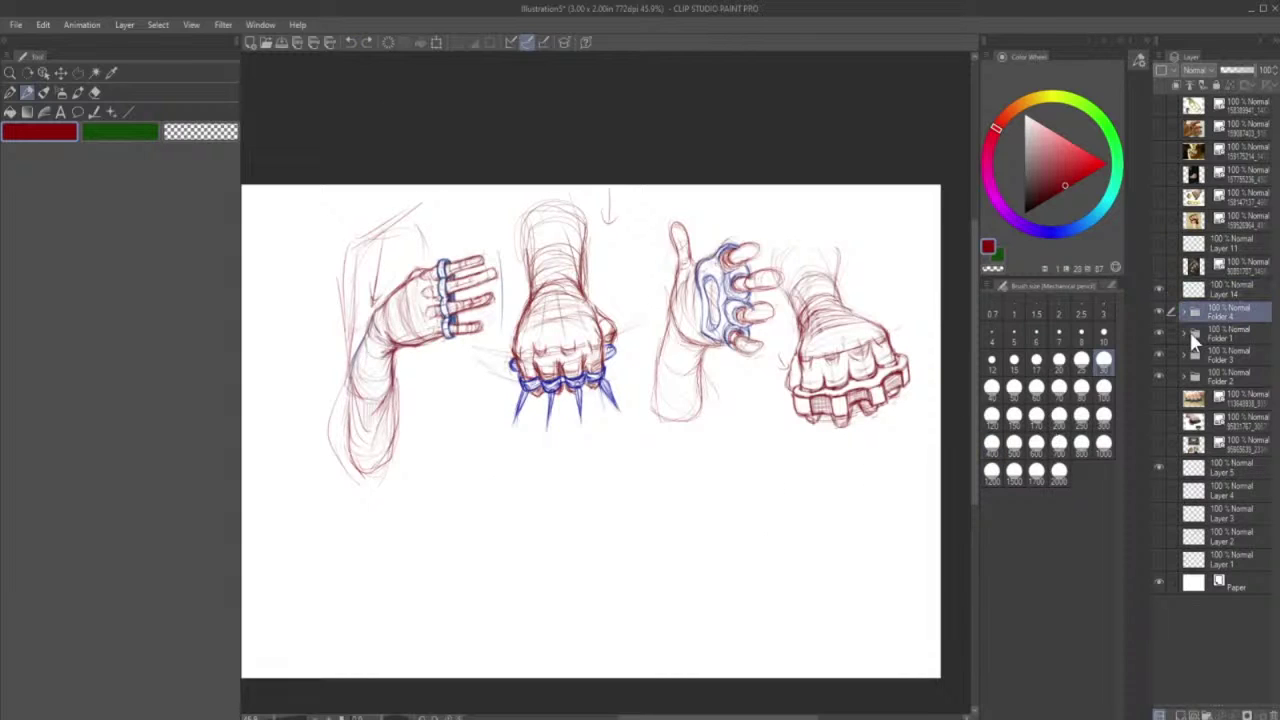
left_click(438, 43)
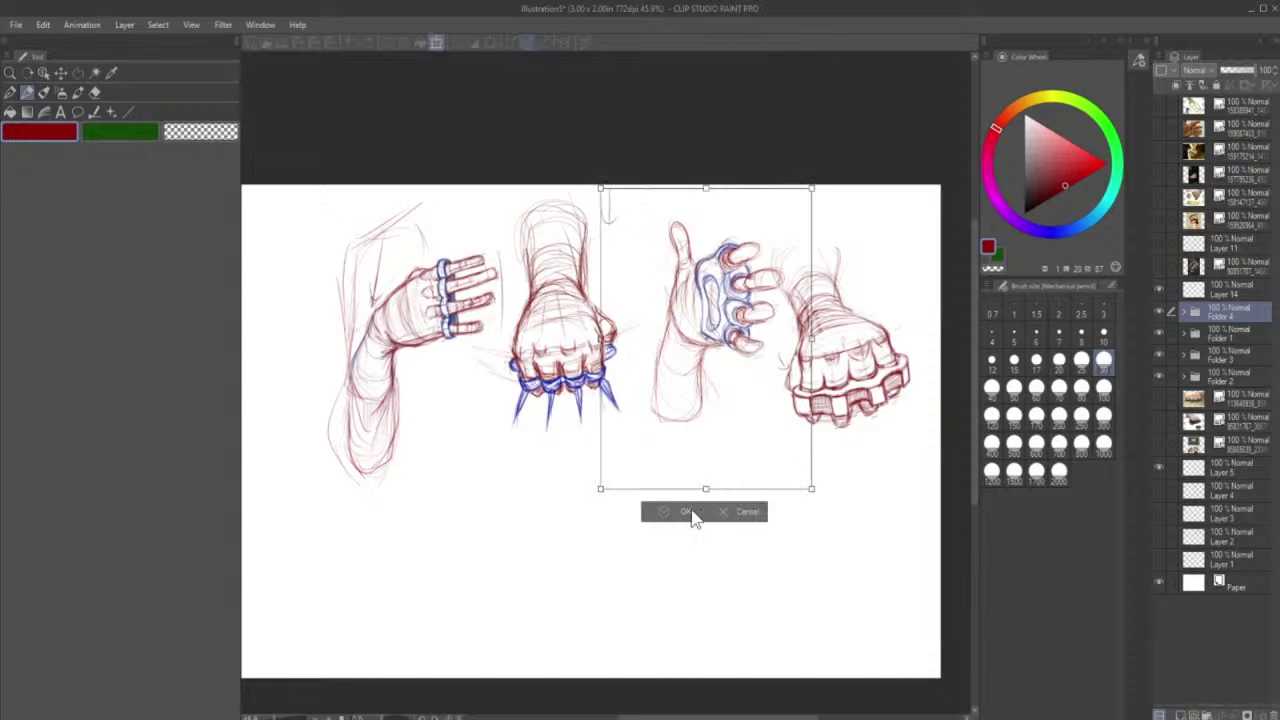
left_click(689, 512)
left_click(1205, 335)
key("ctrl+t")
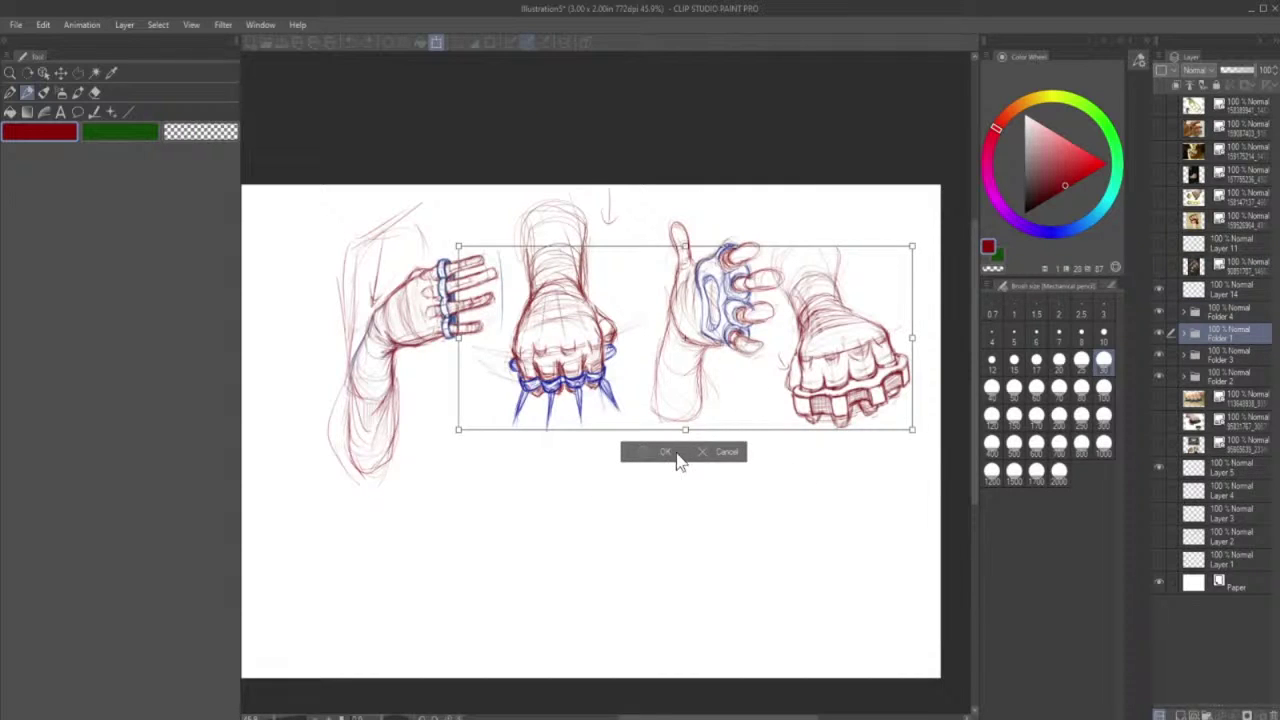
mouse_move(740, 416)
left_mouse_down()
mouse_move(561, 548)
mouse_move(438, 537)
left_mouse_up()
key("Return")
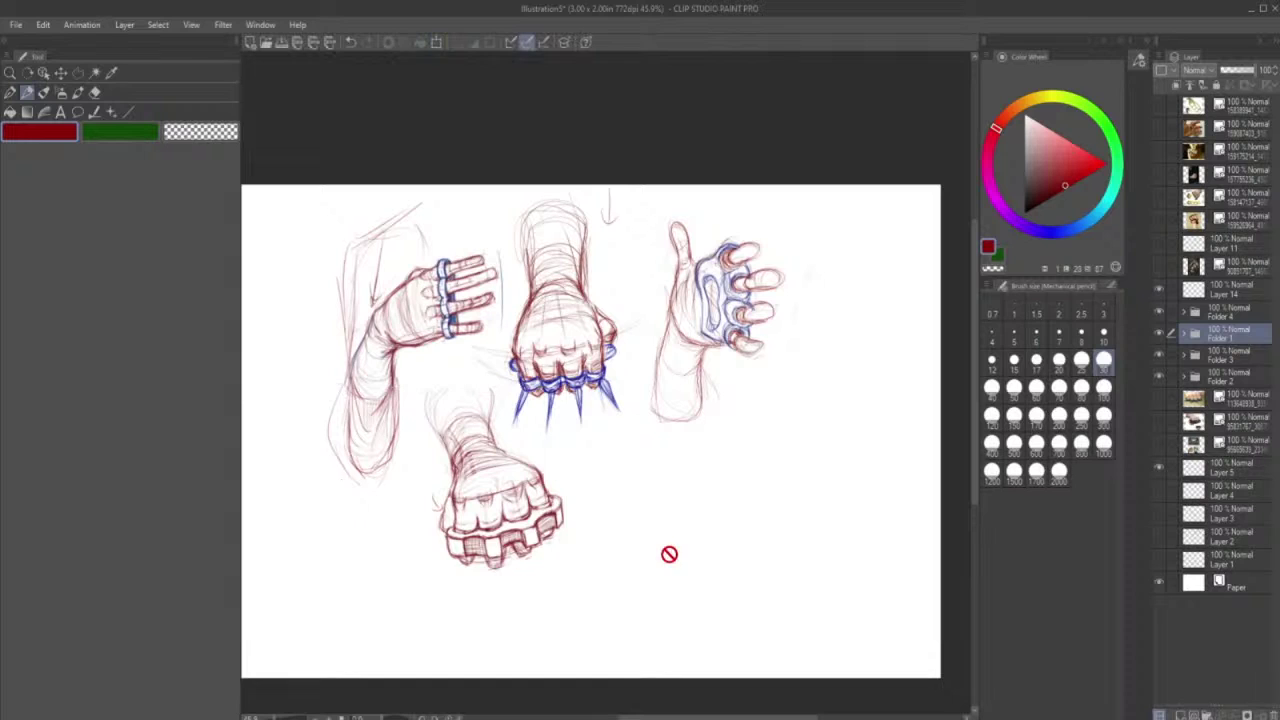
- Move Folder 4's open-palm hand down and slightly left, closer to the spiked fist
left_click(1222, 356)
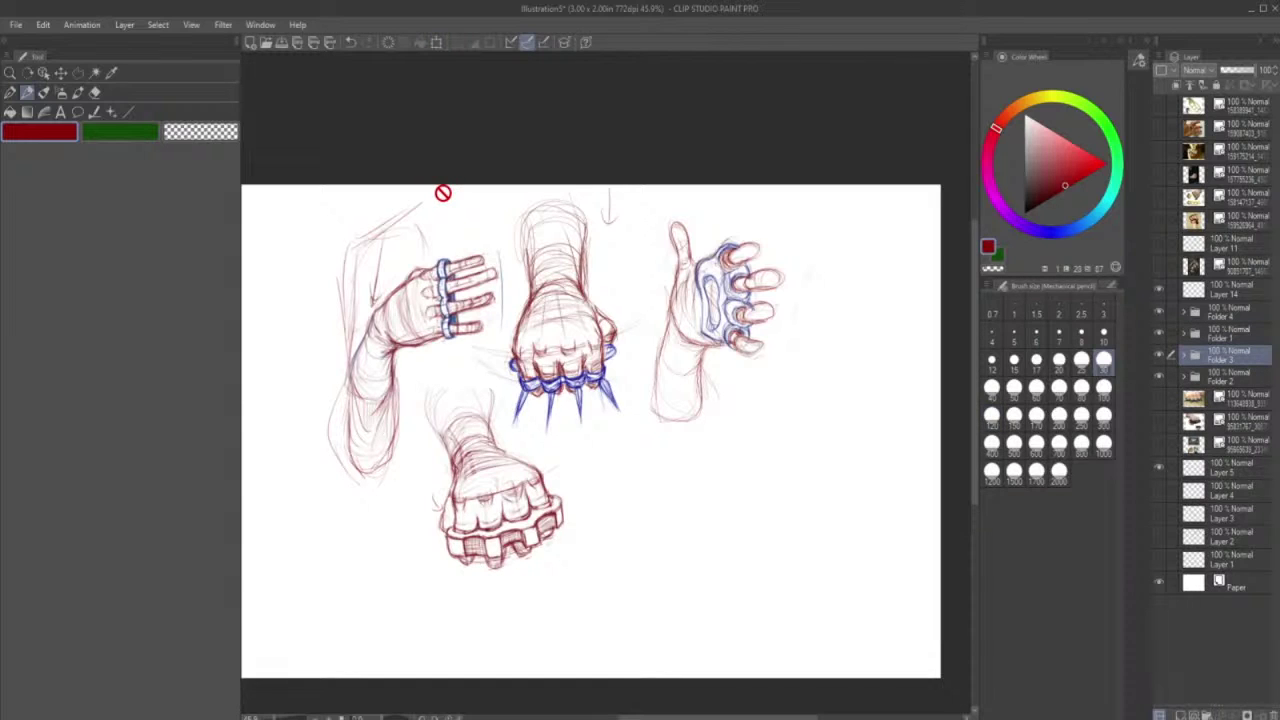
left_click(1193, 370)
key("ctrl+t")
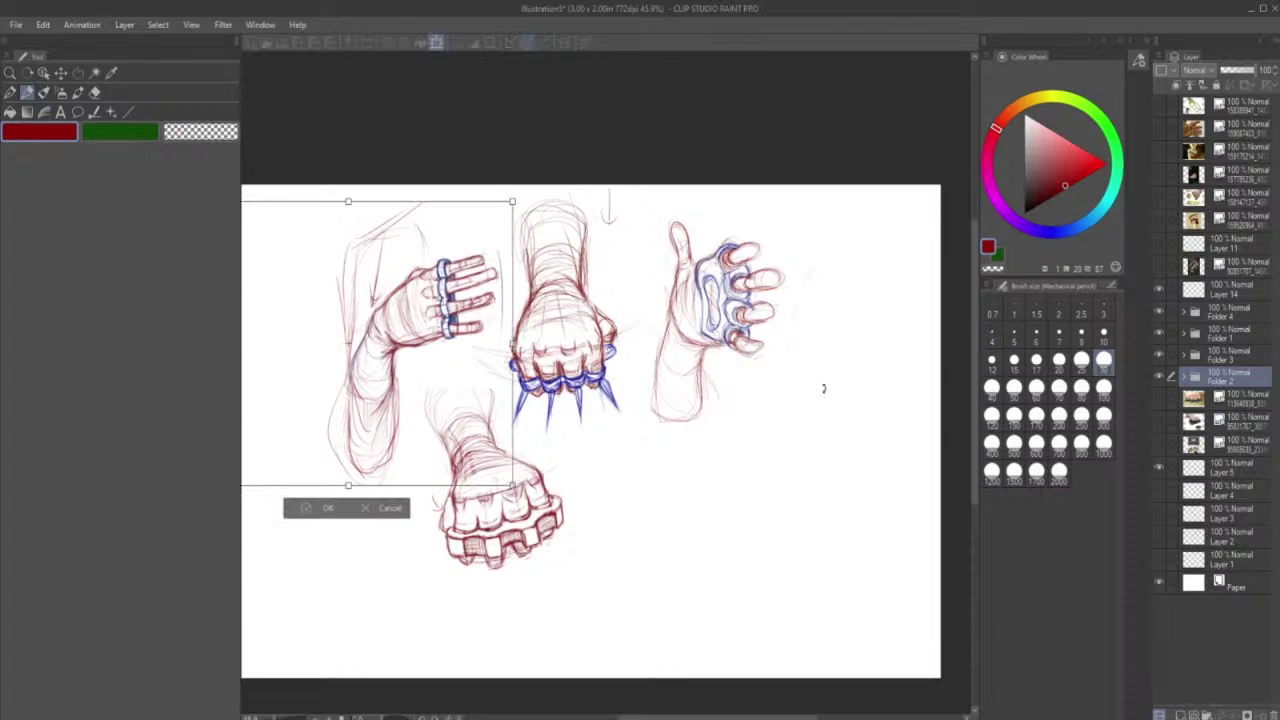
left_click(318, 511)
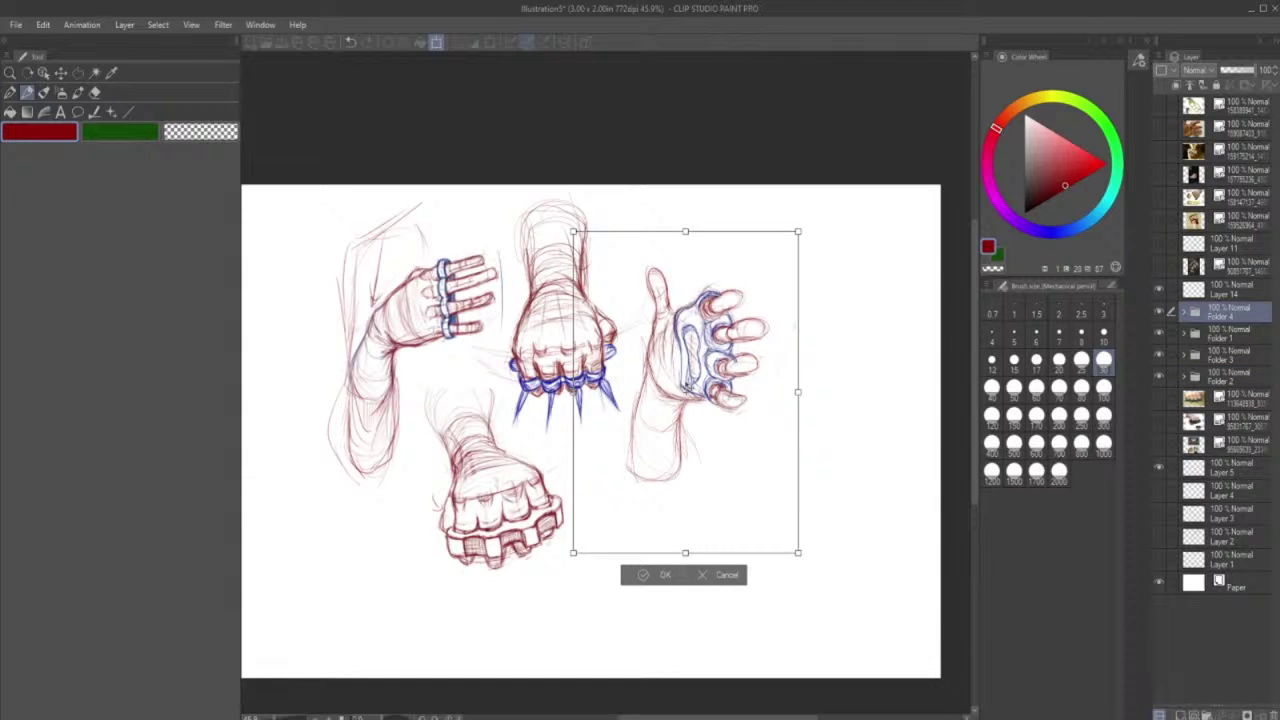
left_click_drag(822, 378, 818, 392)
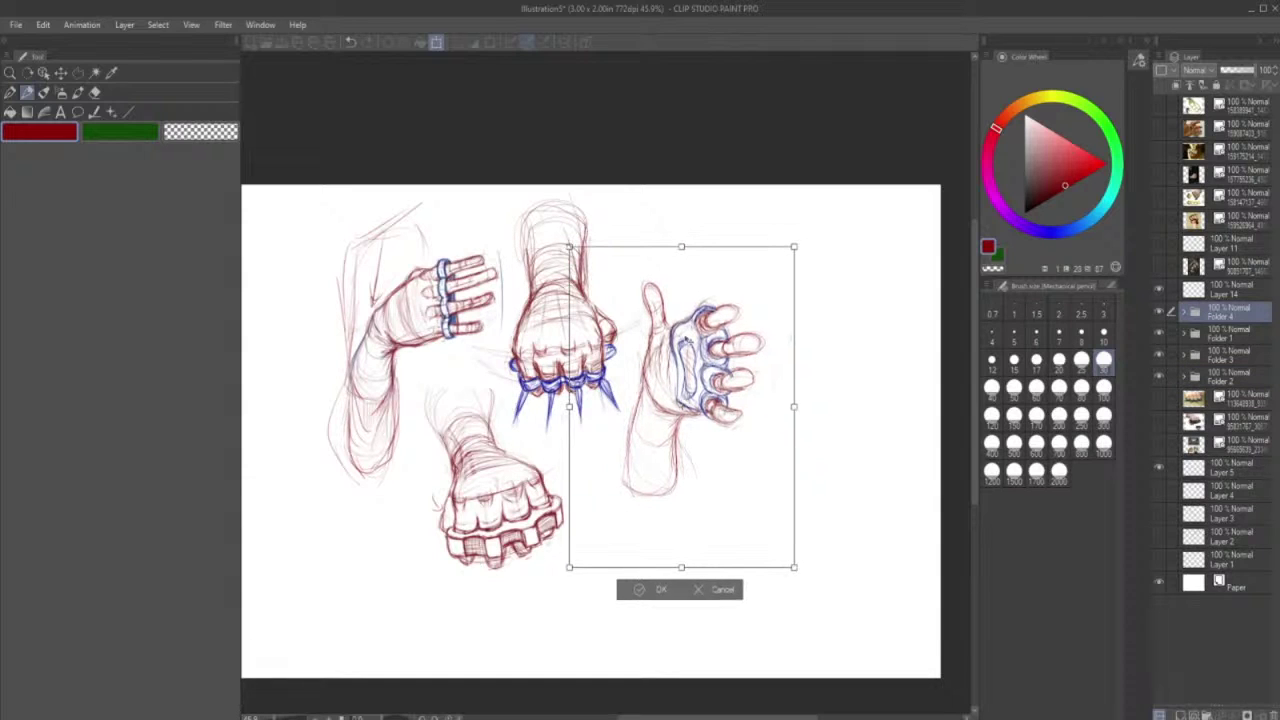
left_click_drag(682, 247, 682, 240)
left_click(641, 591)
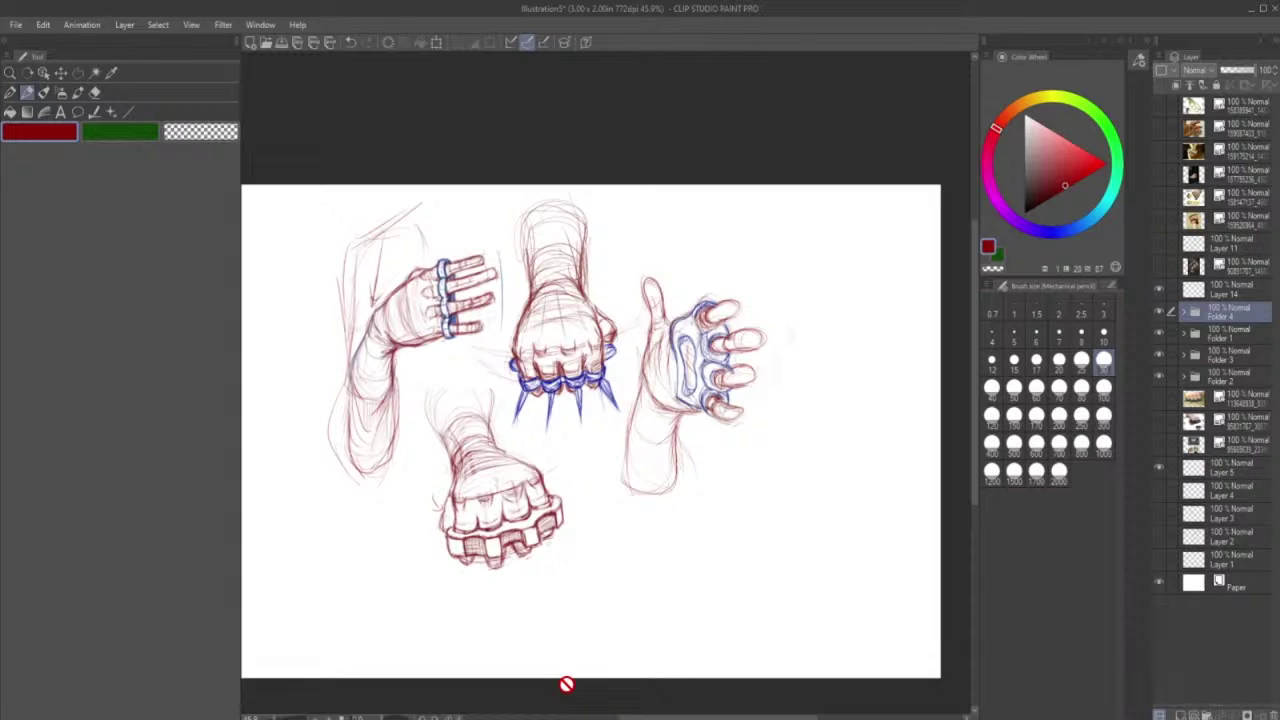
- Set the Mechanical pencil's brush size to 20 and add a new layer directly above Folder 4
left_click(1074, 339)
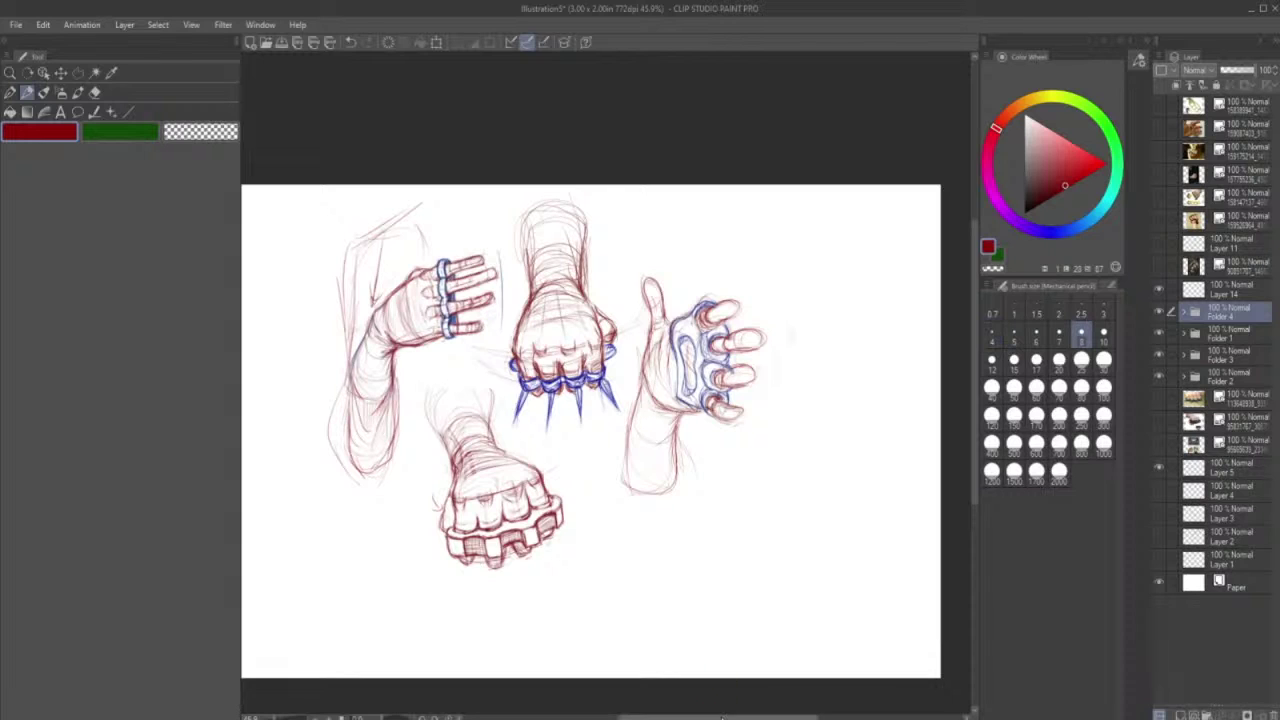
mouse_move(721, 717)
left_mouse_down()
mouse_move(700, 718)
mouse_move(730, 718)
left_mouse_up()
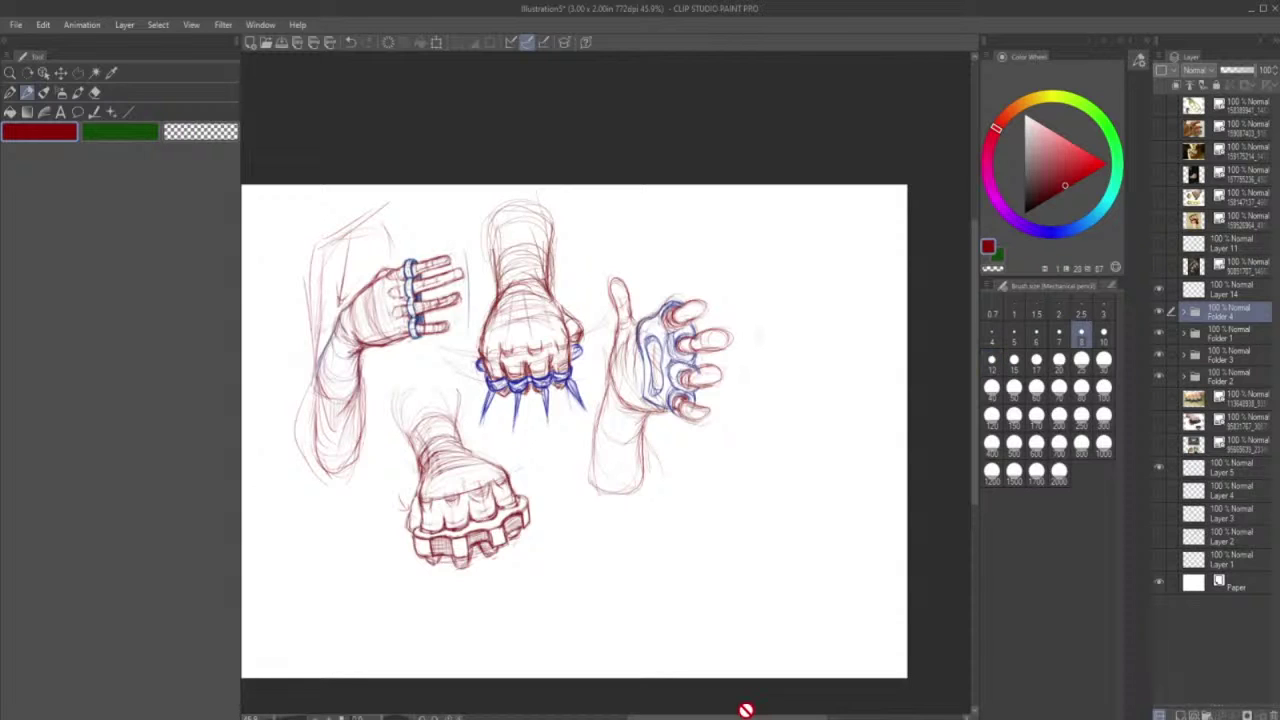
mouse_move(764, 716)
left_mouse_down()
mouse_move(742, 711)
mouse_move(758, 709)
left_mouse_up()
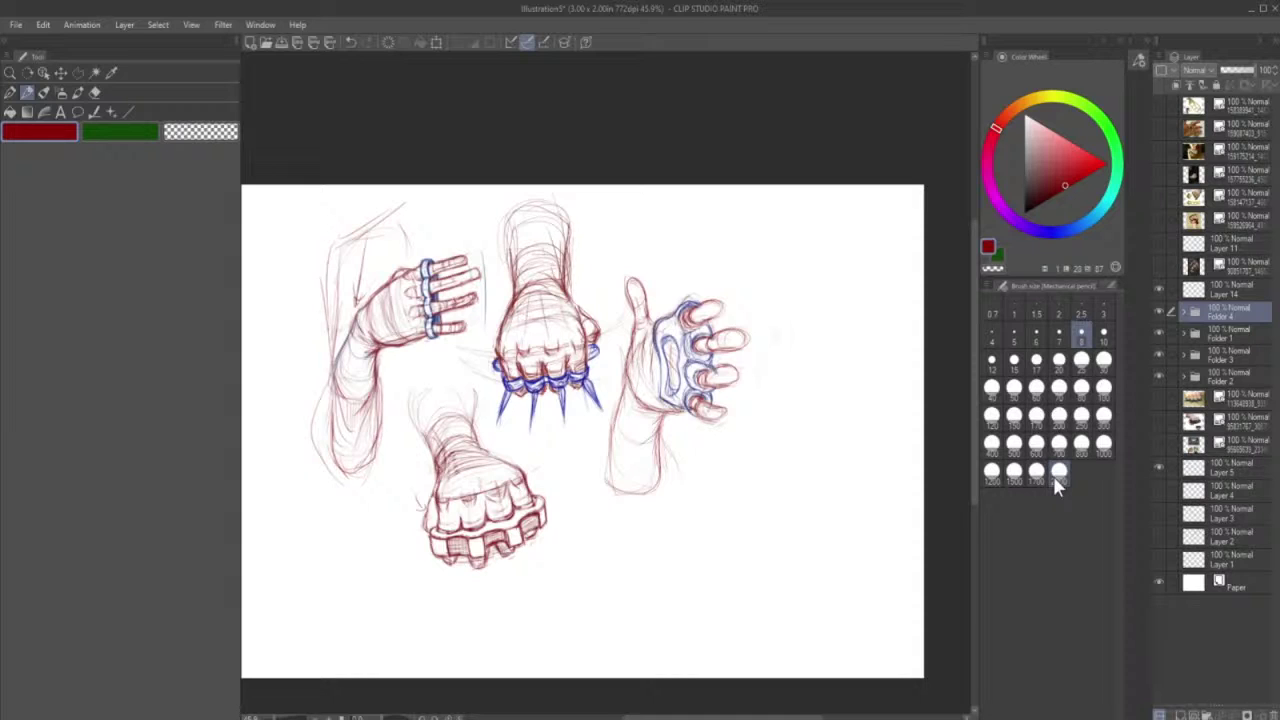
left_click(1059, 360)
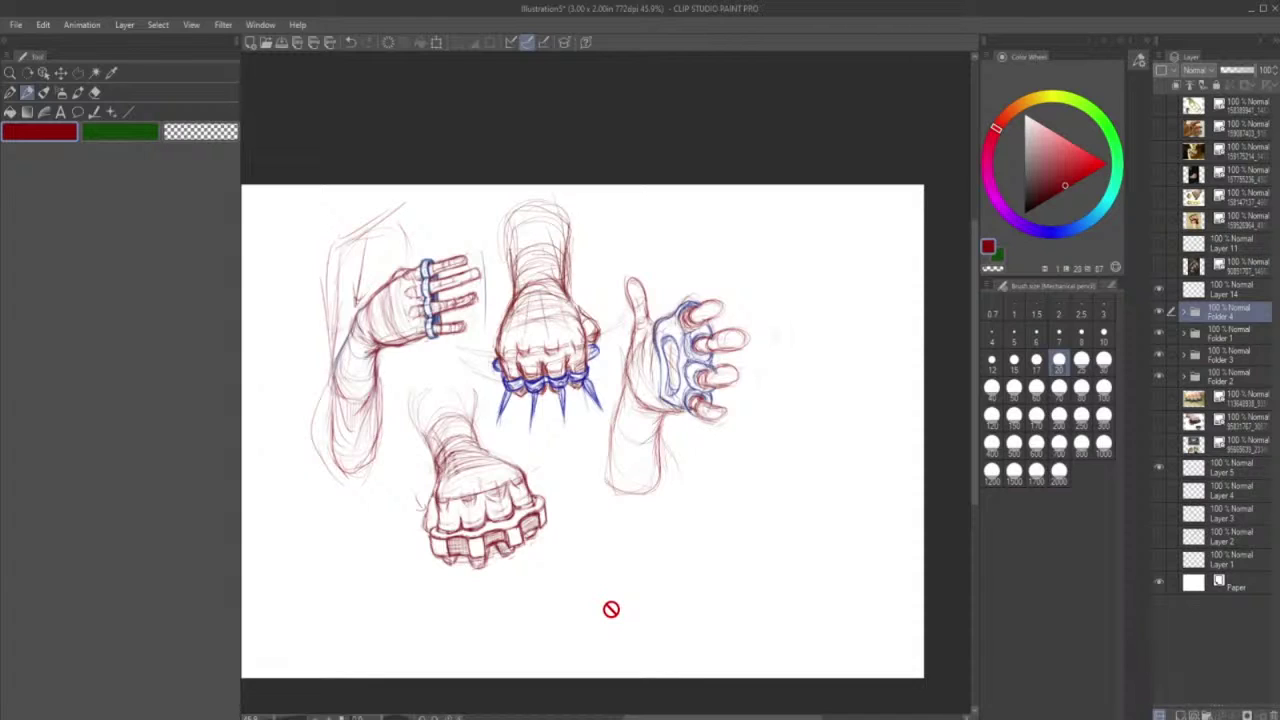
left_click(1182, 716)
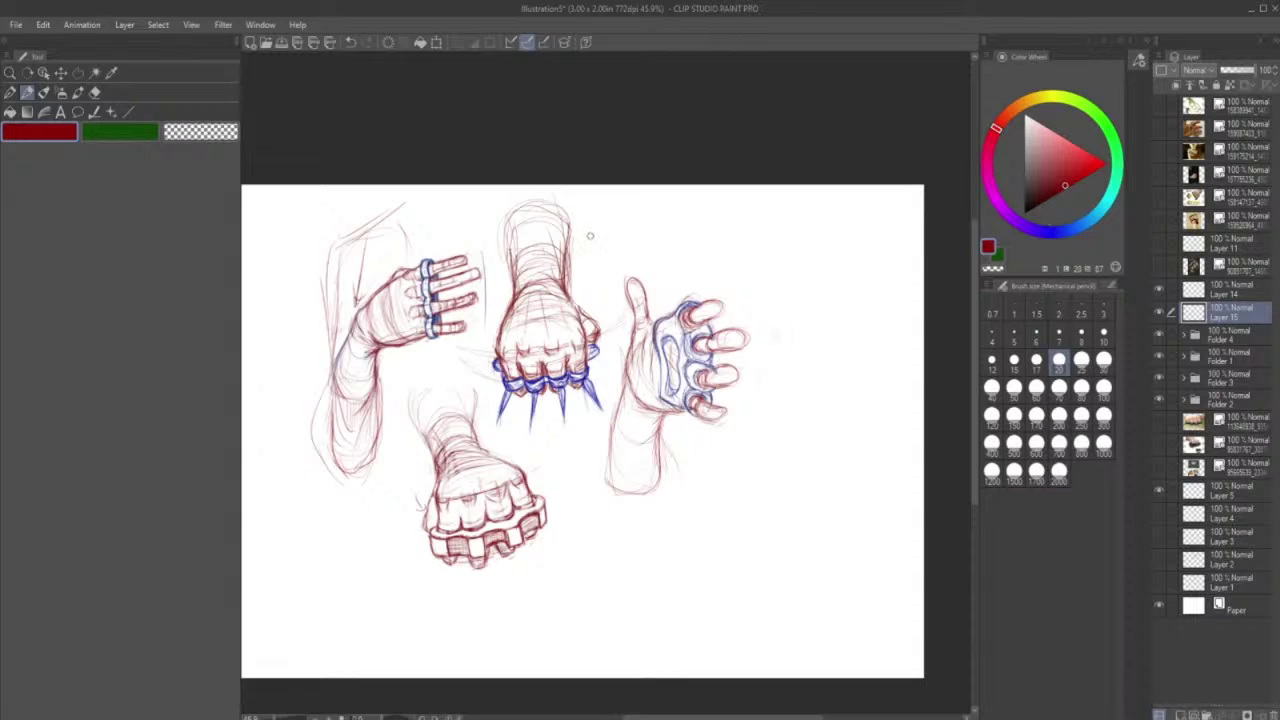
- Letter the sketches in red: A for the side-view hand, B for the heavy-guard fist, C for the spiked fist, D for the open palm
left_click_drag(582, 266, 596, 266)
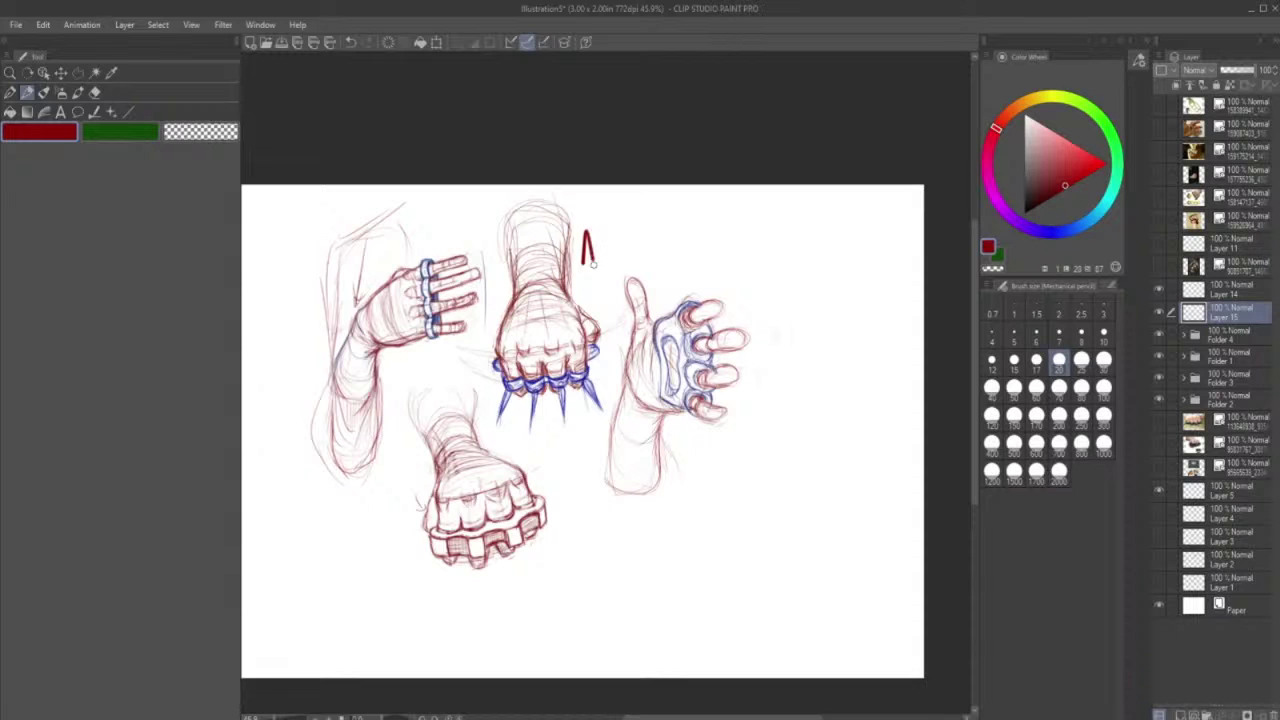
left_click(350, 42)
mouse_move(410, 250)
left_mouse_down()
mouse_move(414, 211)
mouse_move(426, 248)
left_mouse_up()
left_click_drag(412, 238, 425, 238)
left_click_drag(405, 466, 407, 487)
mouse_move(590, 263)
left_mouse_down()
mouse_move(589, 279)
mouse_move(664, 297)
left_mouse_up()
left_click_drag(664, 274, 665, 296)
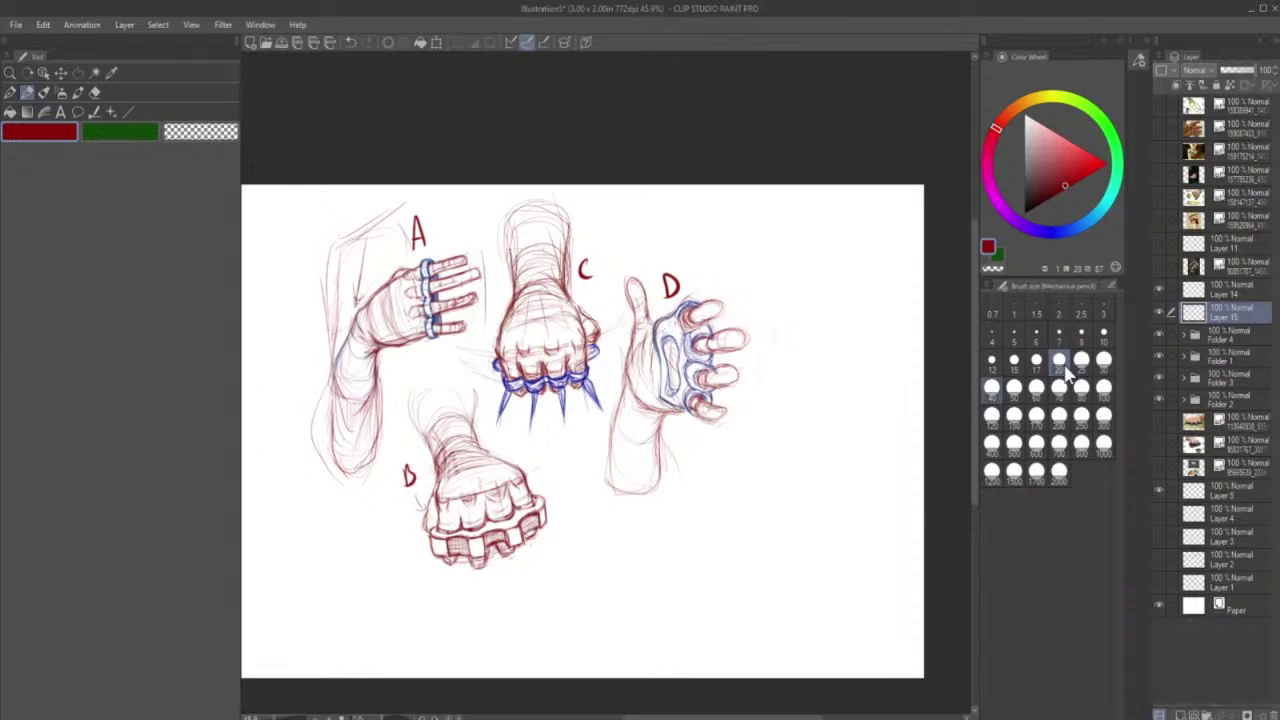
- Set the brush size to 17 and sign the artist's name beneath hand D, redoing the end of the signature
left_click(1103, 336)
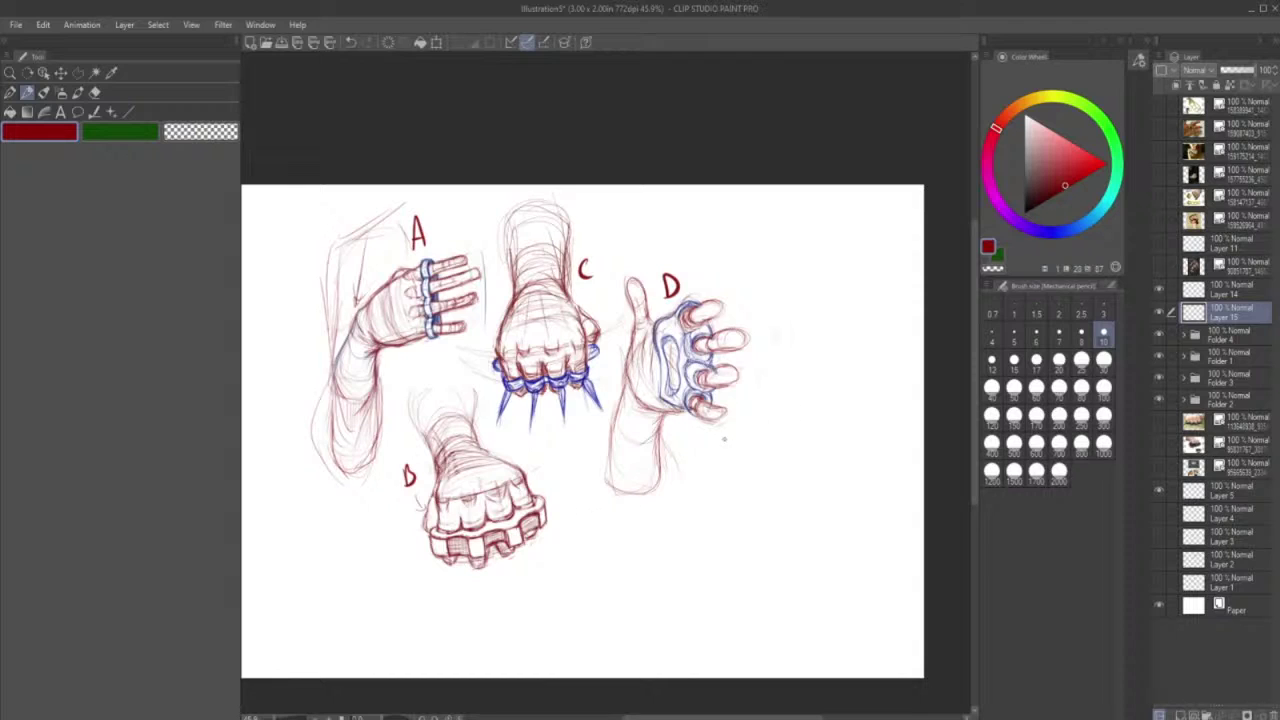
left_click(1036, 364)
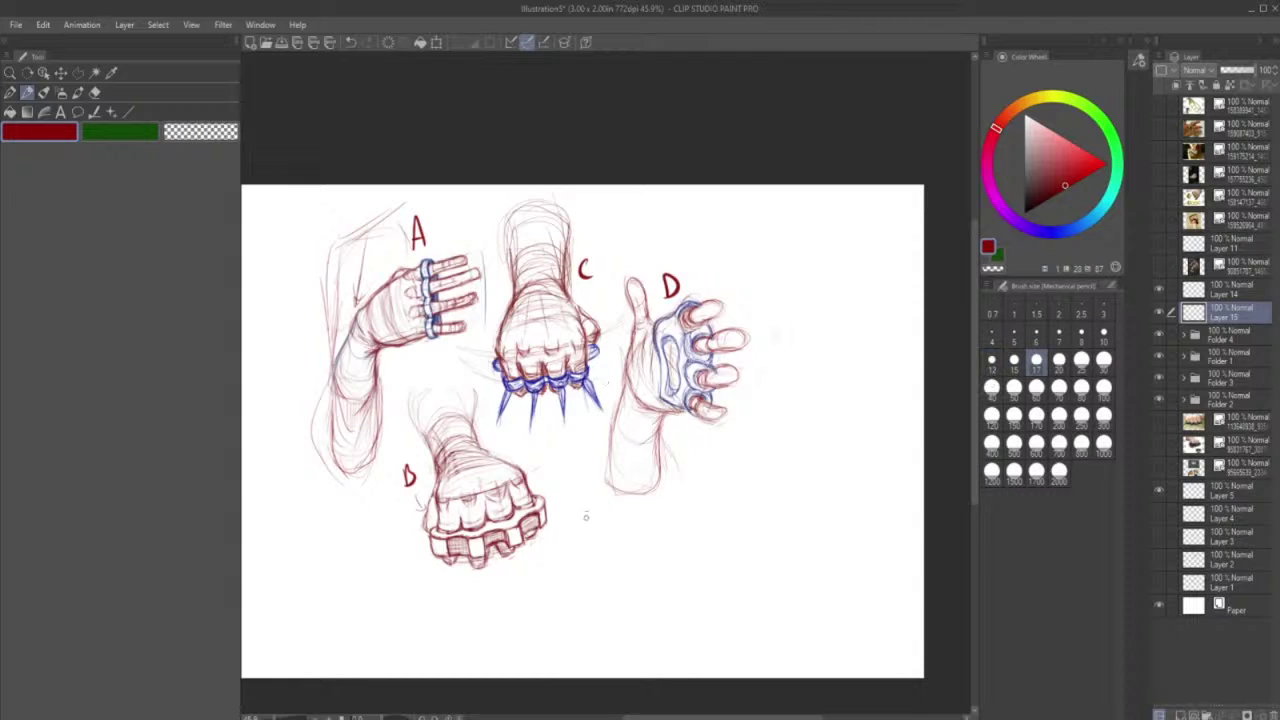
mouse_move(581, 503)
left_mouse_down()
mouse_move(603, 564)
mouse_move(581, 541)
mouse_move(611, 537)
mouse_move(621, 517)
mouse_move(619, 535)
mouse_move(649, 501)
mouse_move(631, 544)
mouse_move(686, 482)
left_mouse_up()
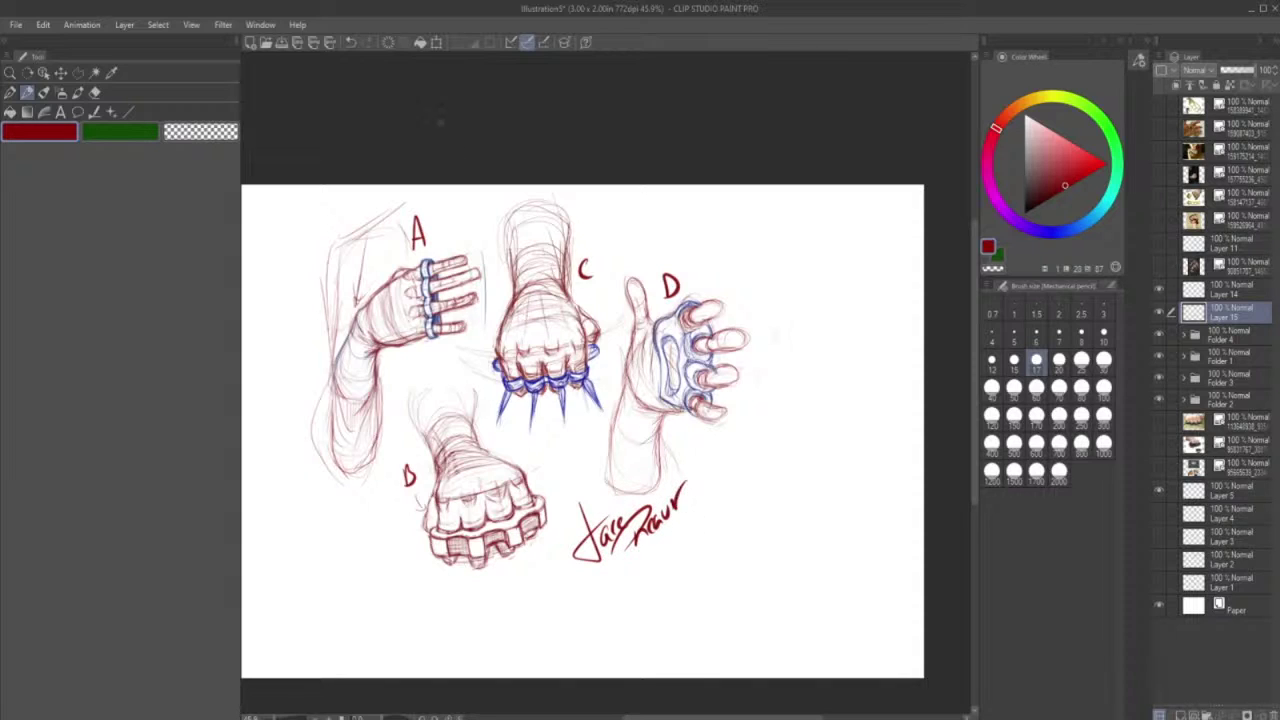
left_click(350, 42)
mouse_move(640, 548)
left_mouse_down()
mouse_move(642, 526)
mouse_move(678, 504)
mouse_move(694, 472)
left_mouse_up()
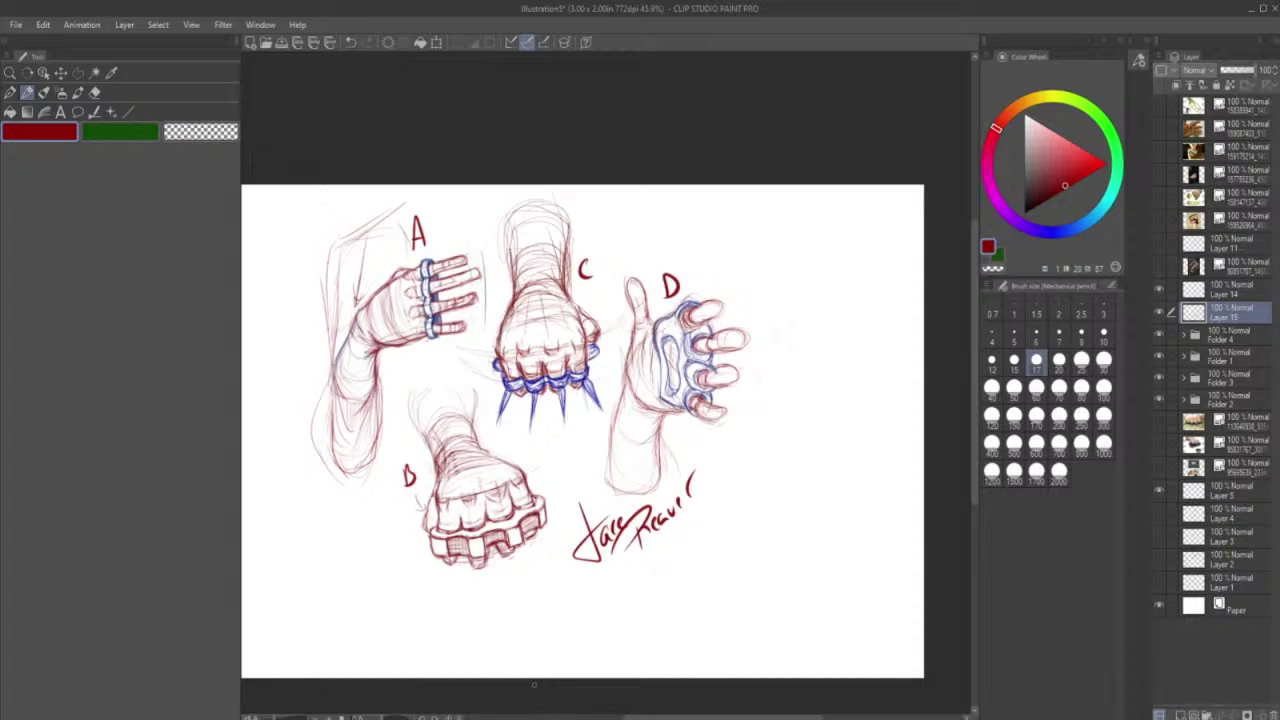
- Write the artist's handle and "#Hands" above hand D, and an underlined, slanted "#BrassKnuckles" beside hand A
mouse_move(628, 217)
left_mouse_down()
mouse_move(648, 252)
mouse_move(666, 226)
mouse_move(717, 212)
mouse_move(728, 222)
mouse_move(714, 282)
mouse_move(732, 262)
mouse_move(720, 254)
mouse_move(758, 270)
mouse_move(772, 242)
mouse_move(776, 264)
left_mouse_up()
left_click_drag(722, 717, 695, 717)
mouse_move(346, 263)
left_mouse_down()
mouse_move(352, 286)
mouse_move(446, 186)
left_mouse_up()
left_click_drag(364, 288, 450, 189)
left_click_drag(684, 717, 703, 717)
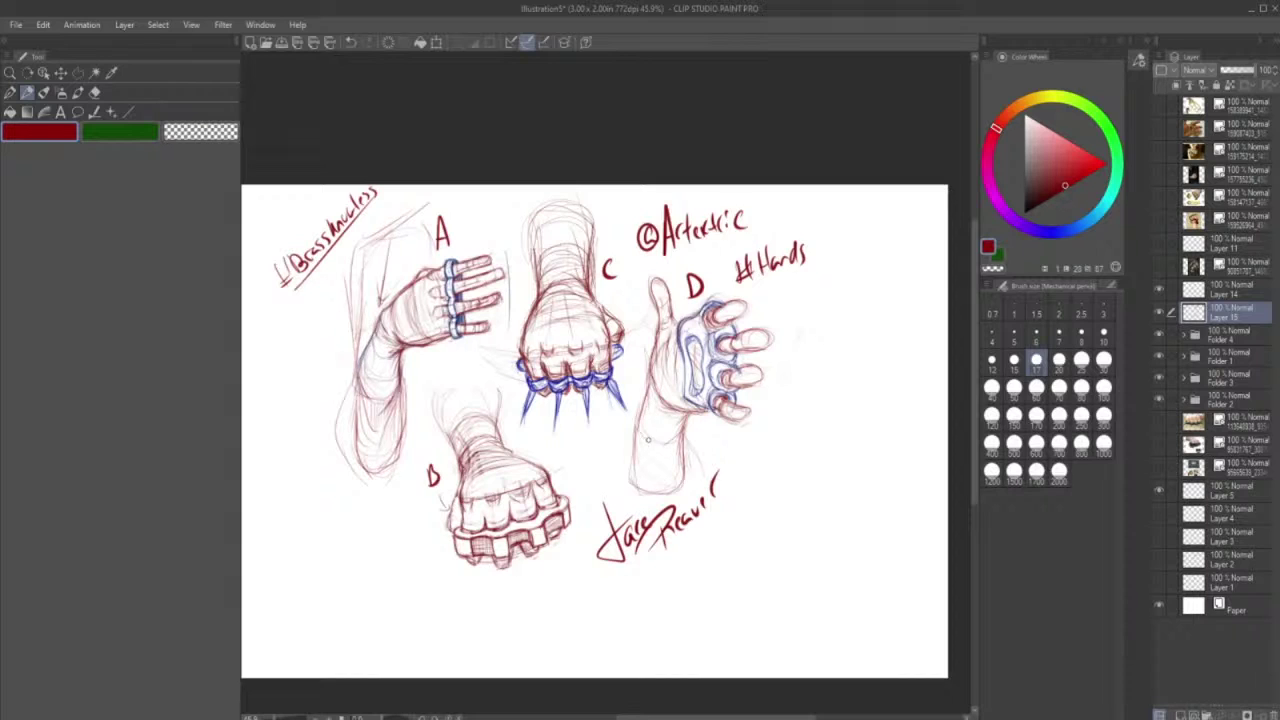
- Reinforce the forearm contour of hand D with the red pencil
left_click_drag(680, 418, 679, 452)
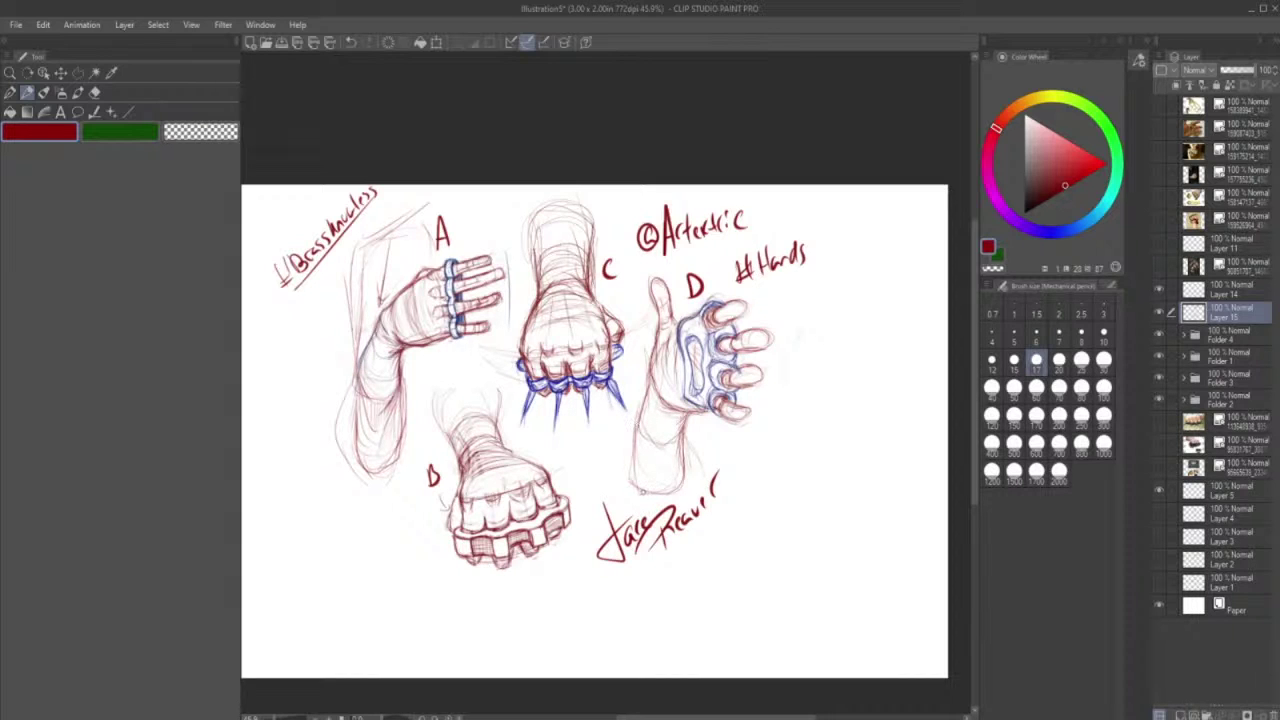